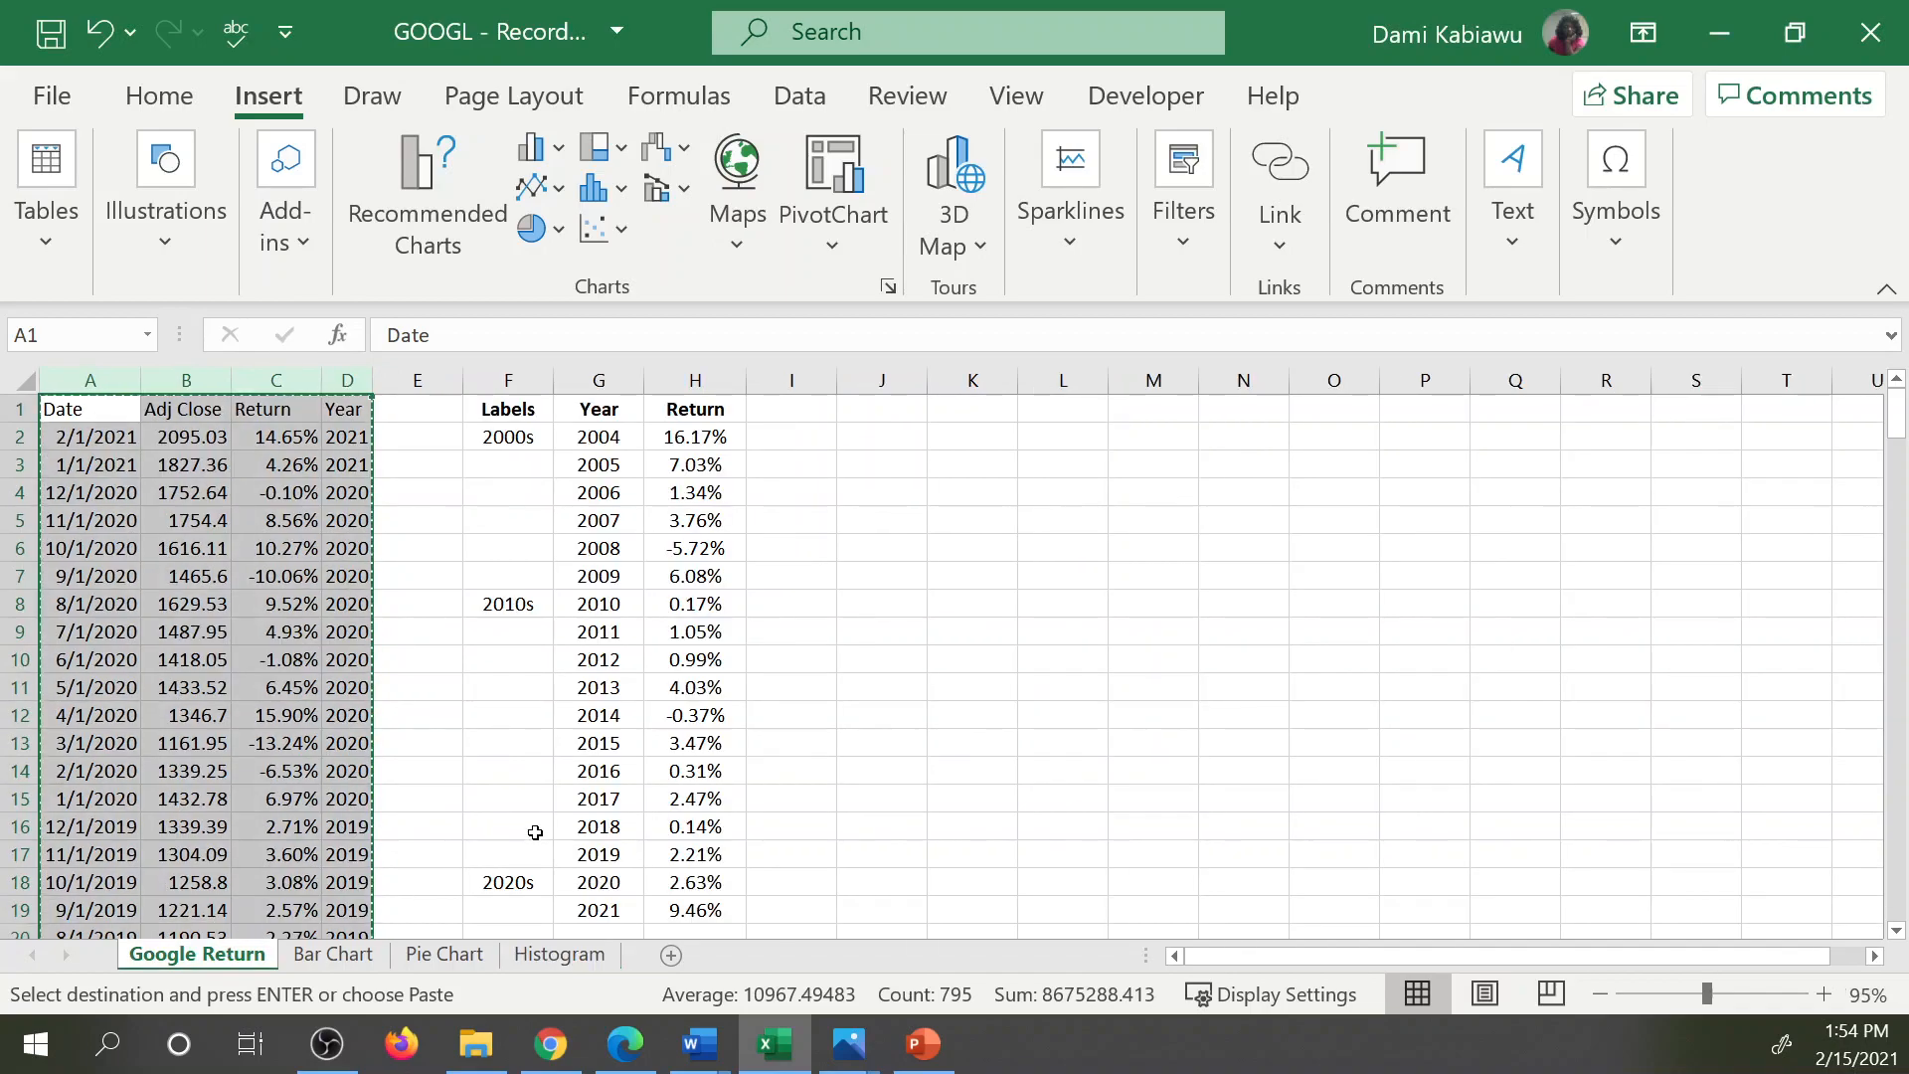
Cancel the pending copy of columns A to D and clear the selection to an empty cell.
{"action": "left_click", "coordinate": [558, 782]}
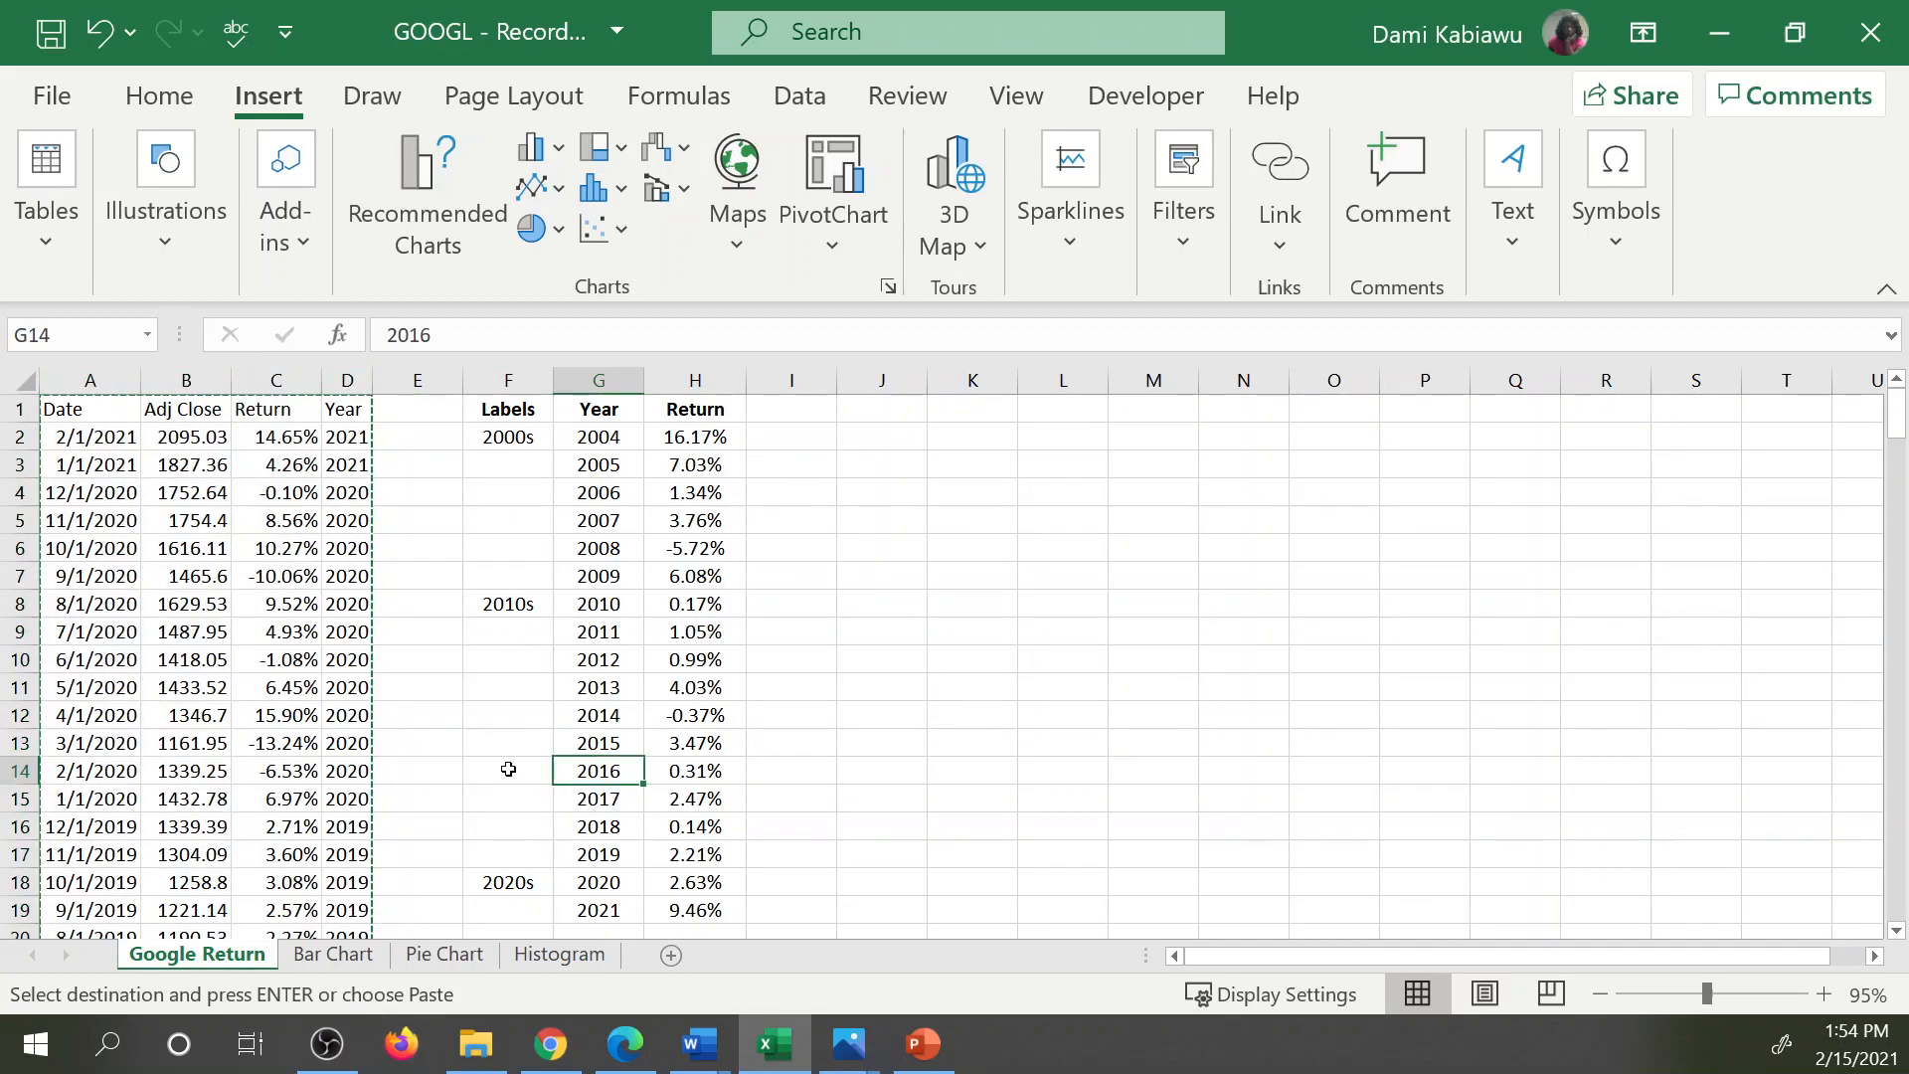
{"action": "key", "text": "Escape"}
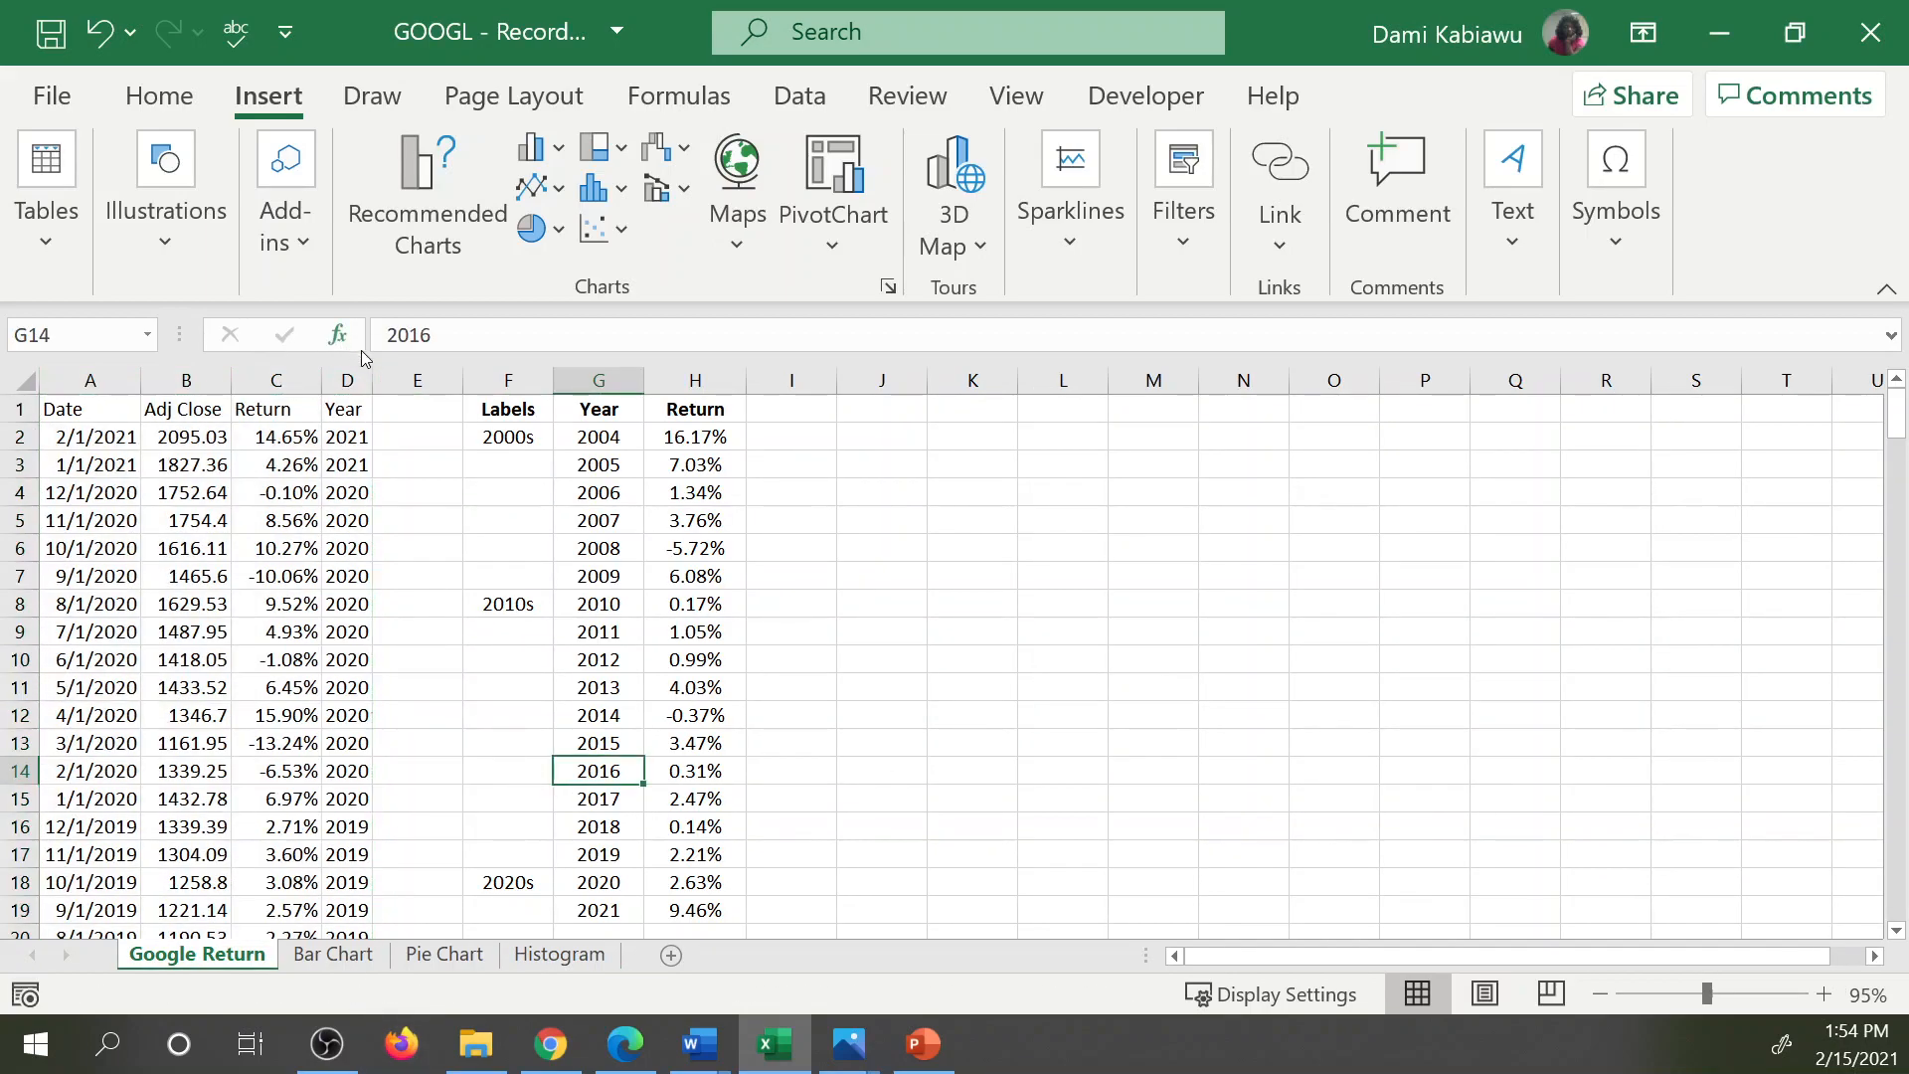
{"action": "left_click", "coordinate": [1062, 519]}
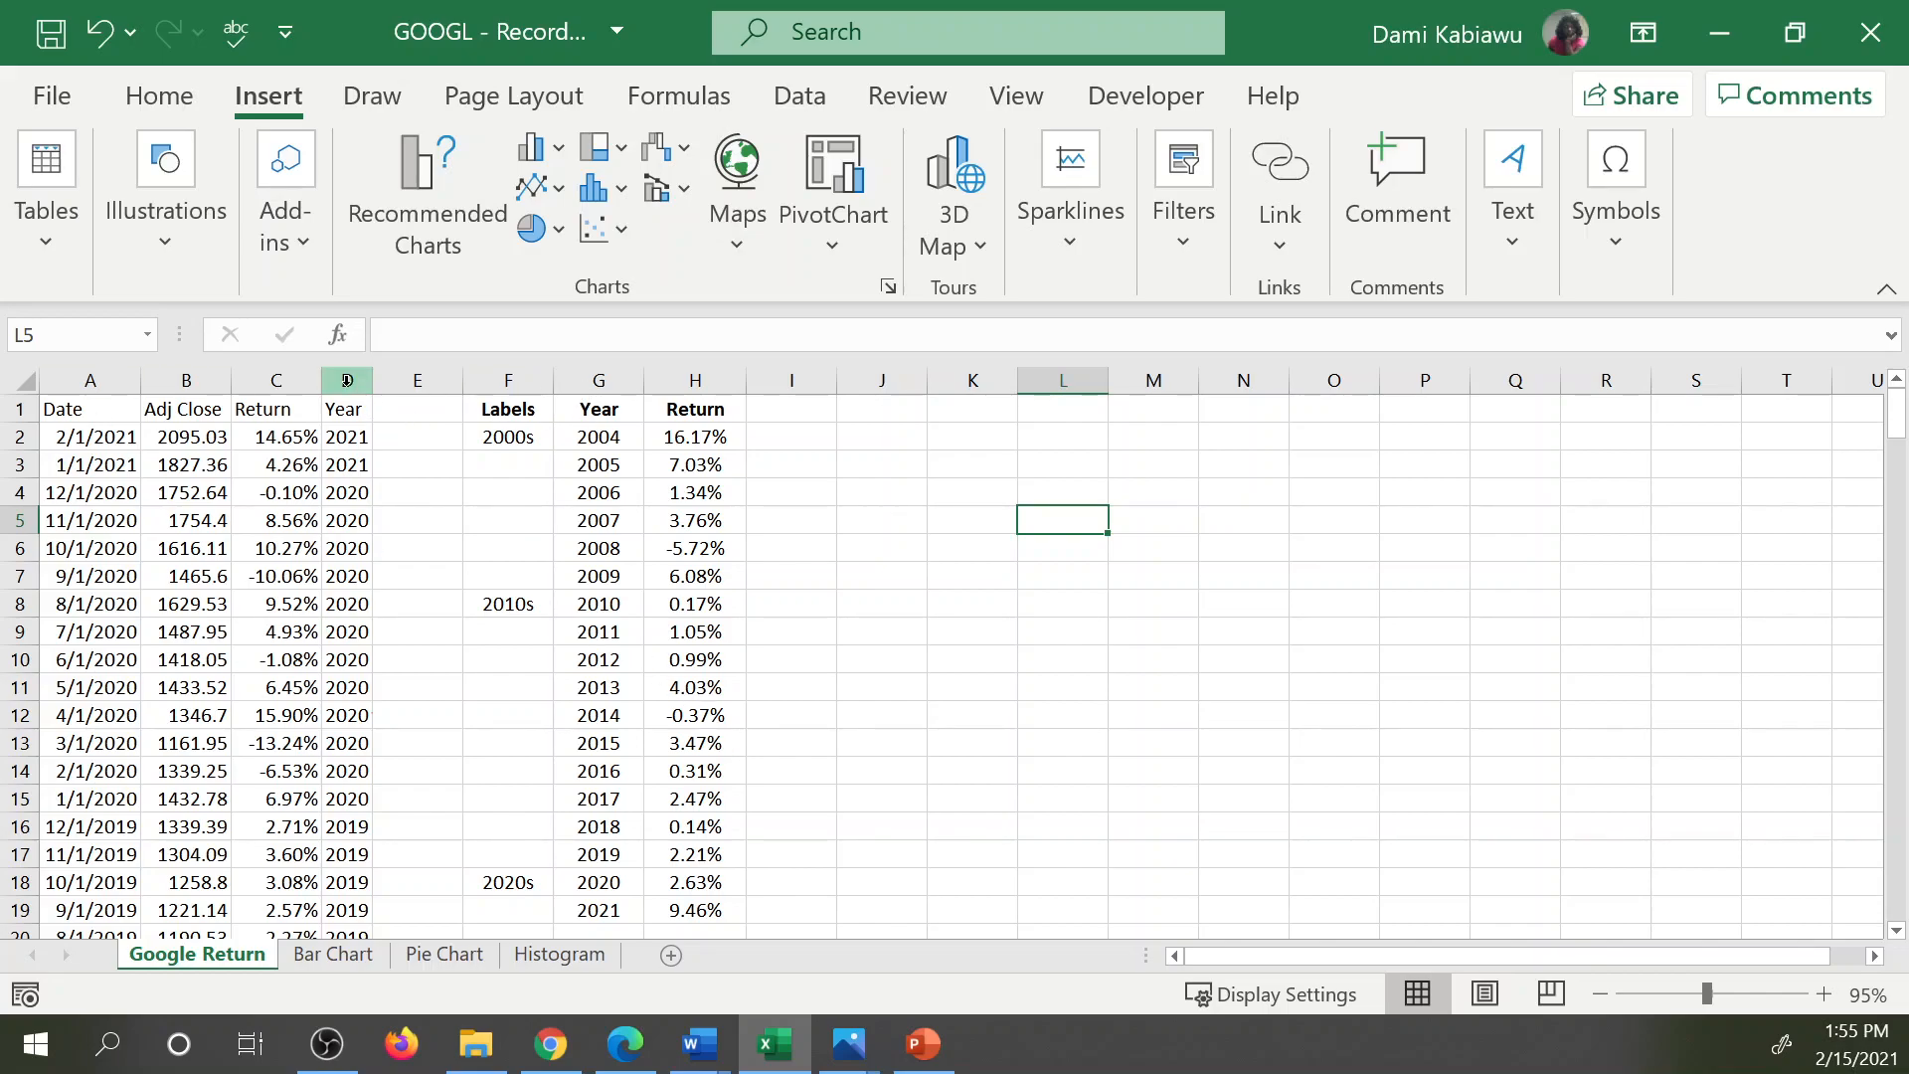
Examine the monthly data in columns A to D, the return formula in C2 and the AVERAGEIF formula in H2.
{"action": "left_click_drag", "start_coordinate": [352, 375], "coordinate": [89, 380]}
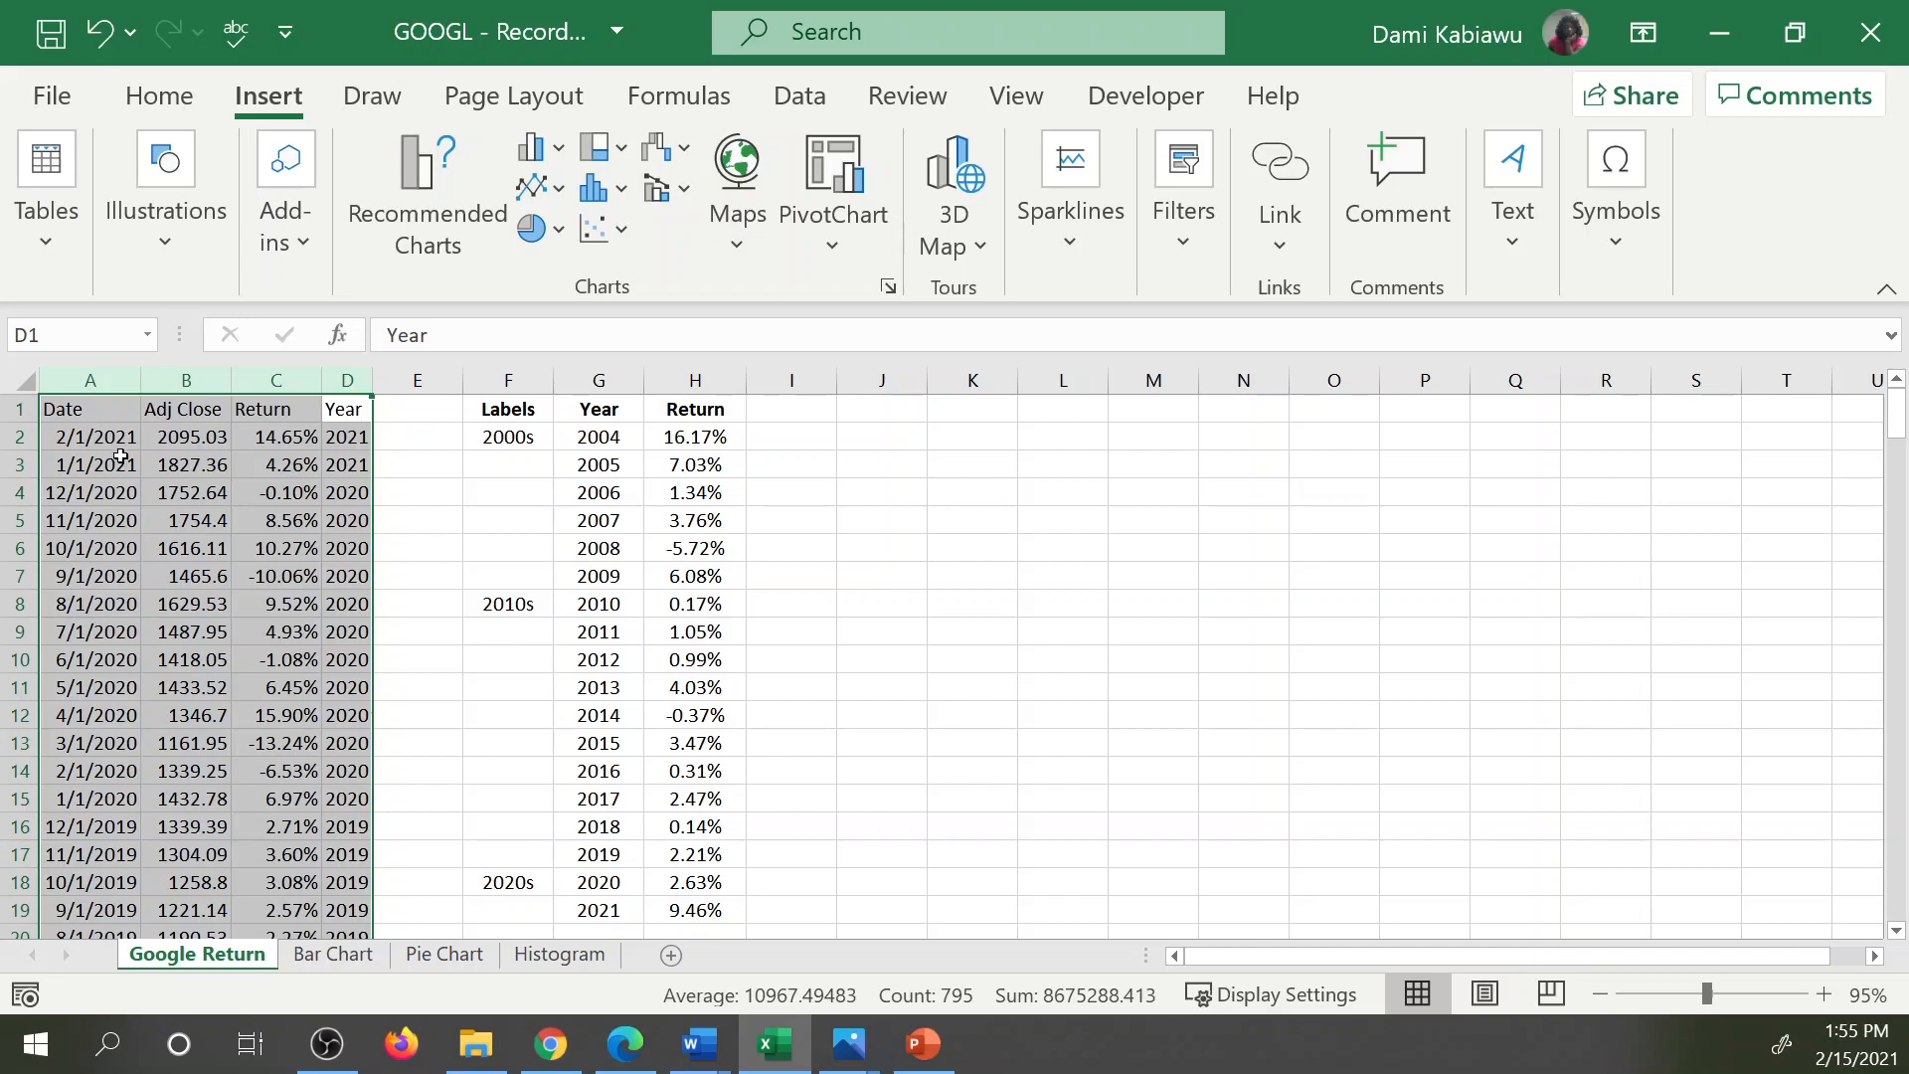
{"action": "left_click", "coordinate": [301, 437]}
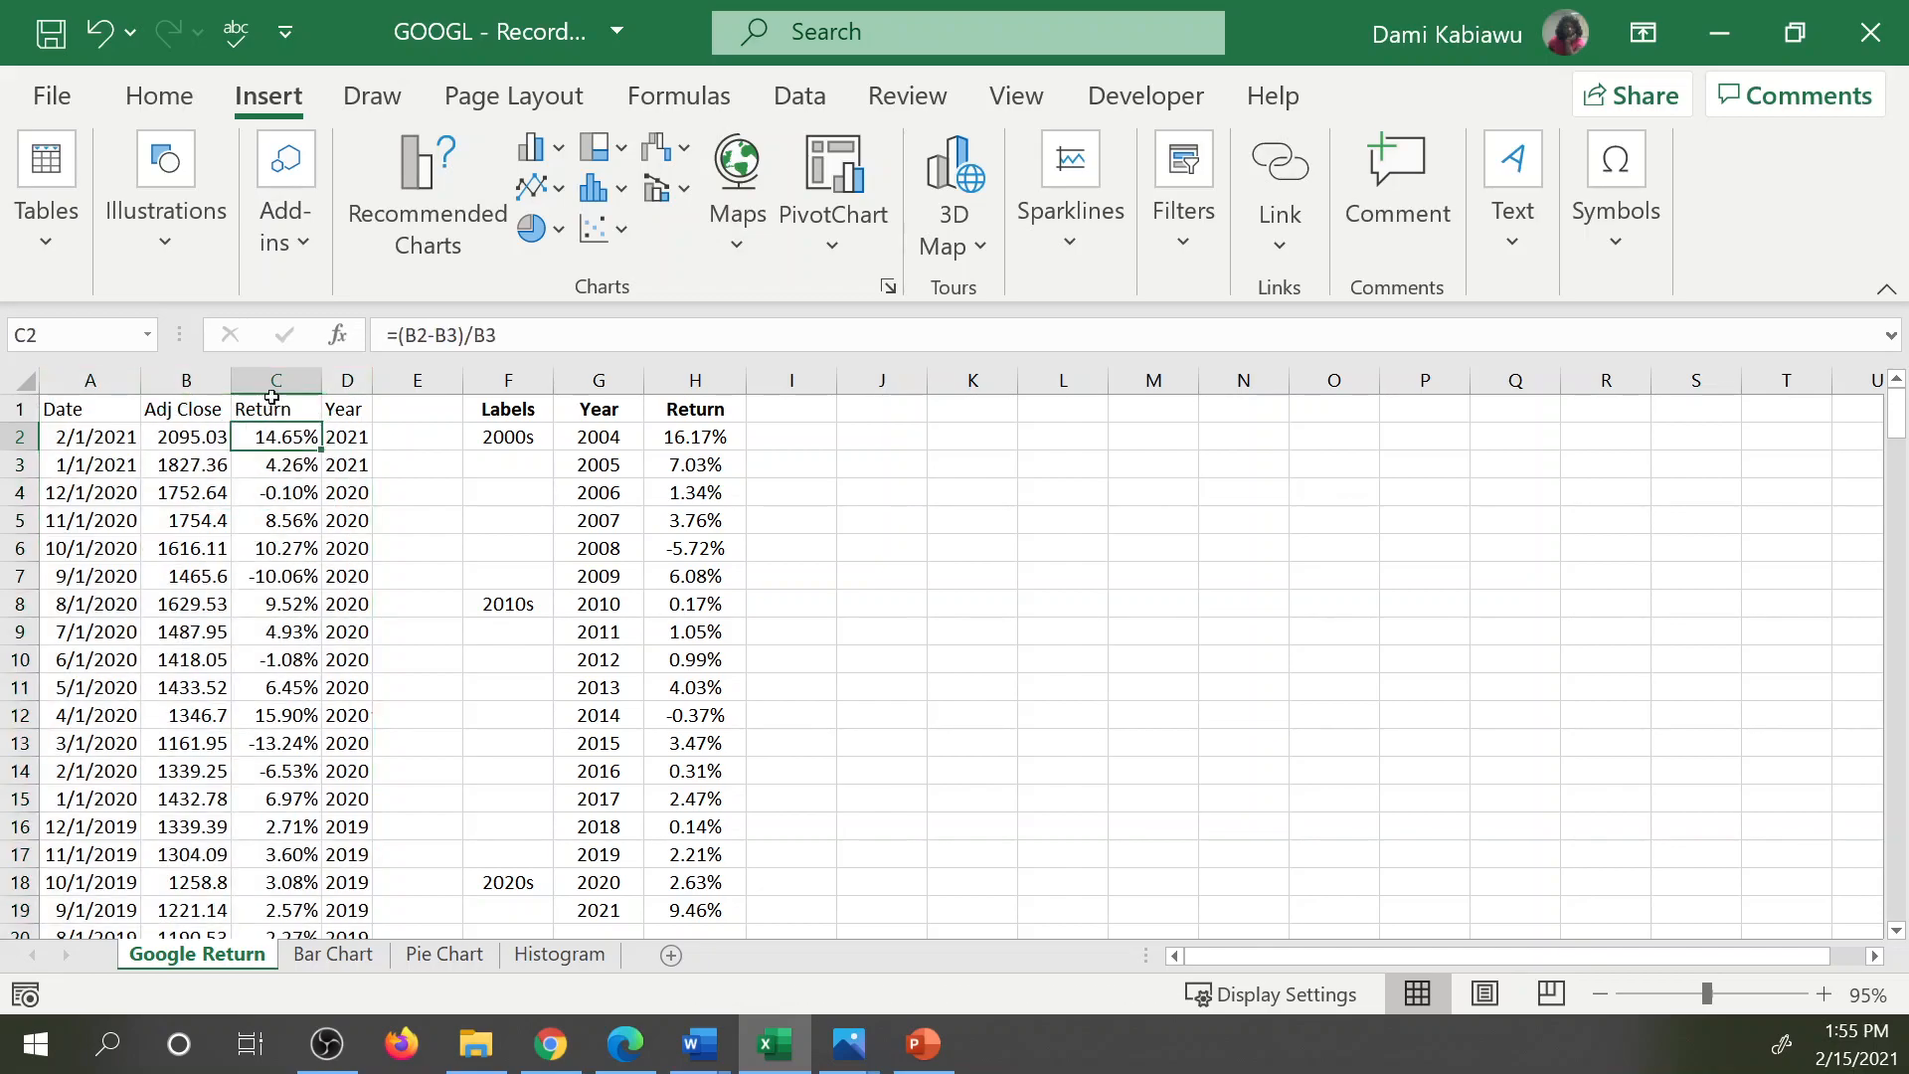
{"action": "left_click", "coordinate": [278, 378]}
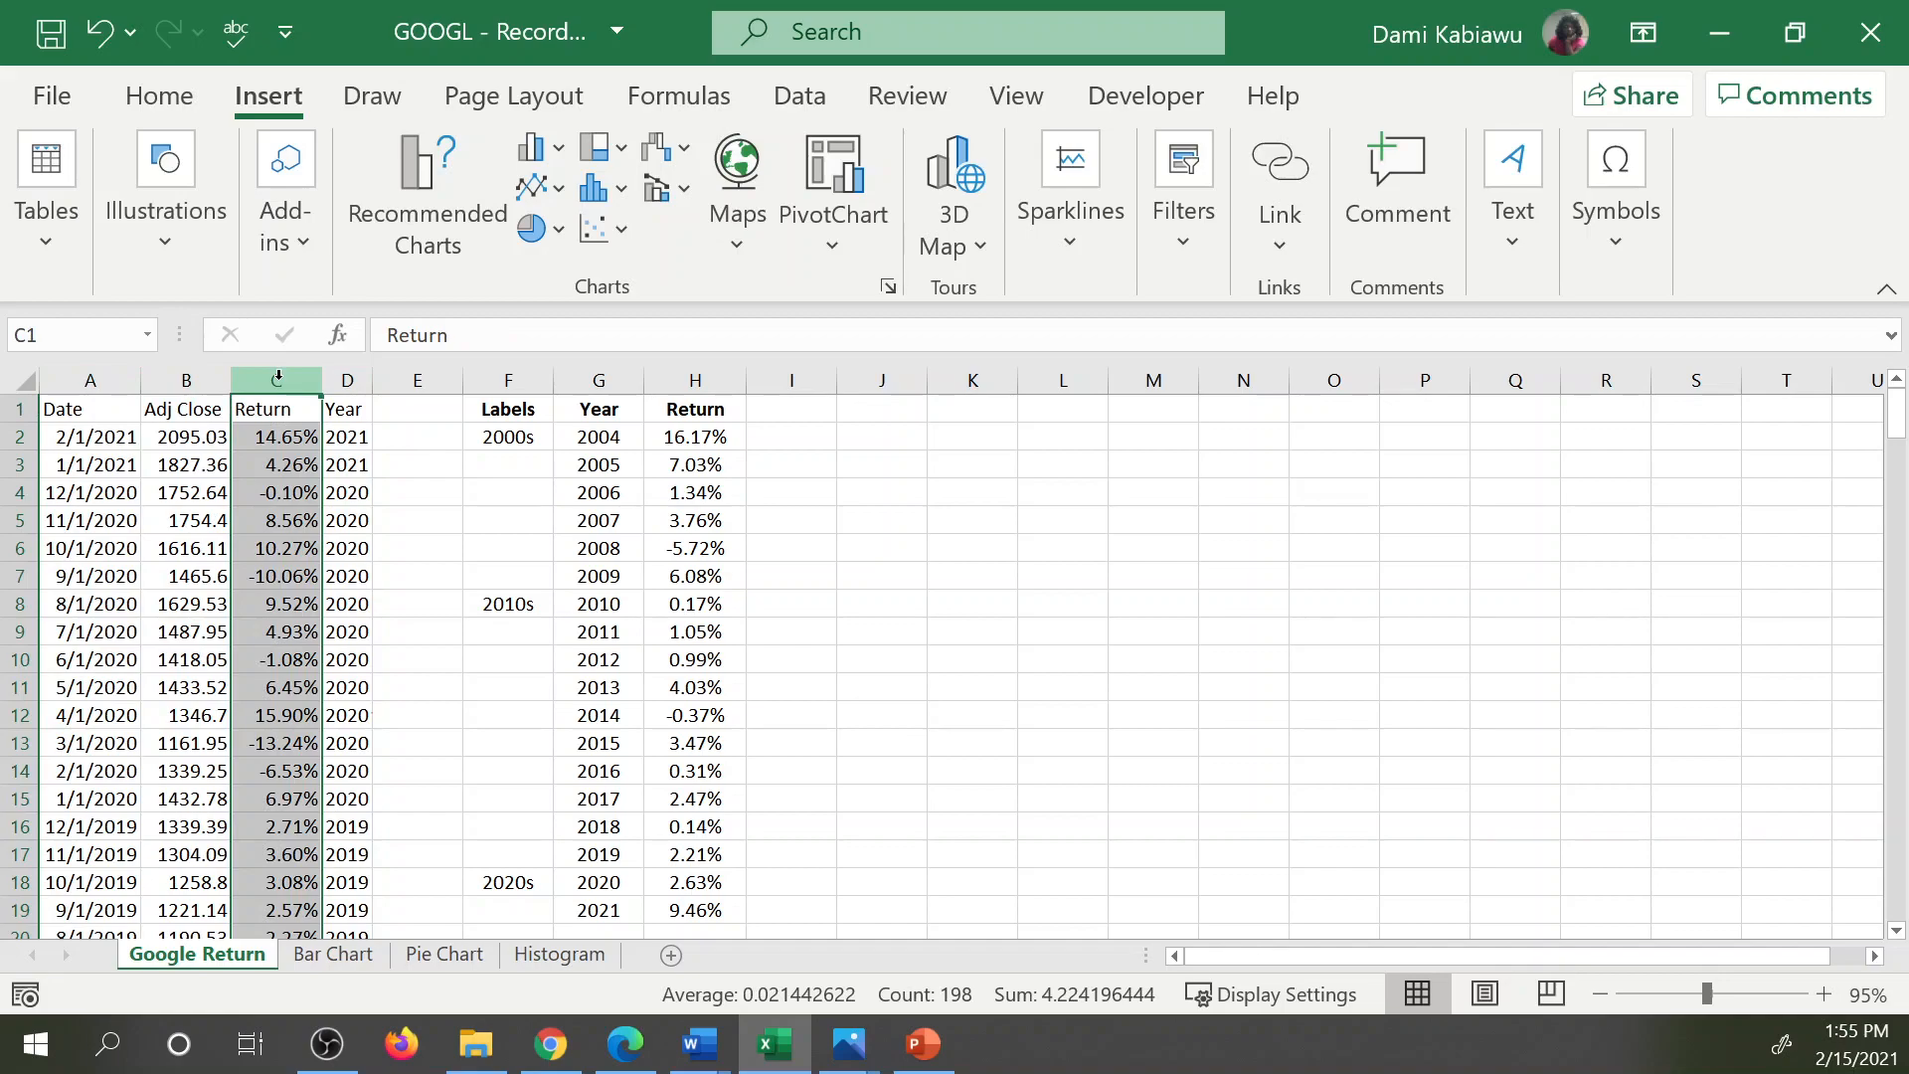
{"action": "left_click", "coordinate": [695, 439]}
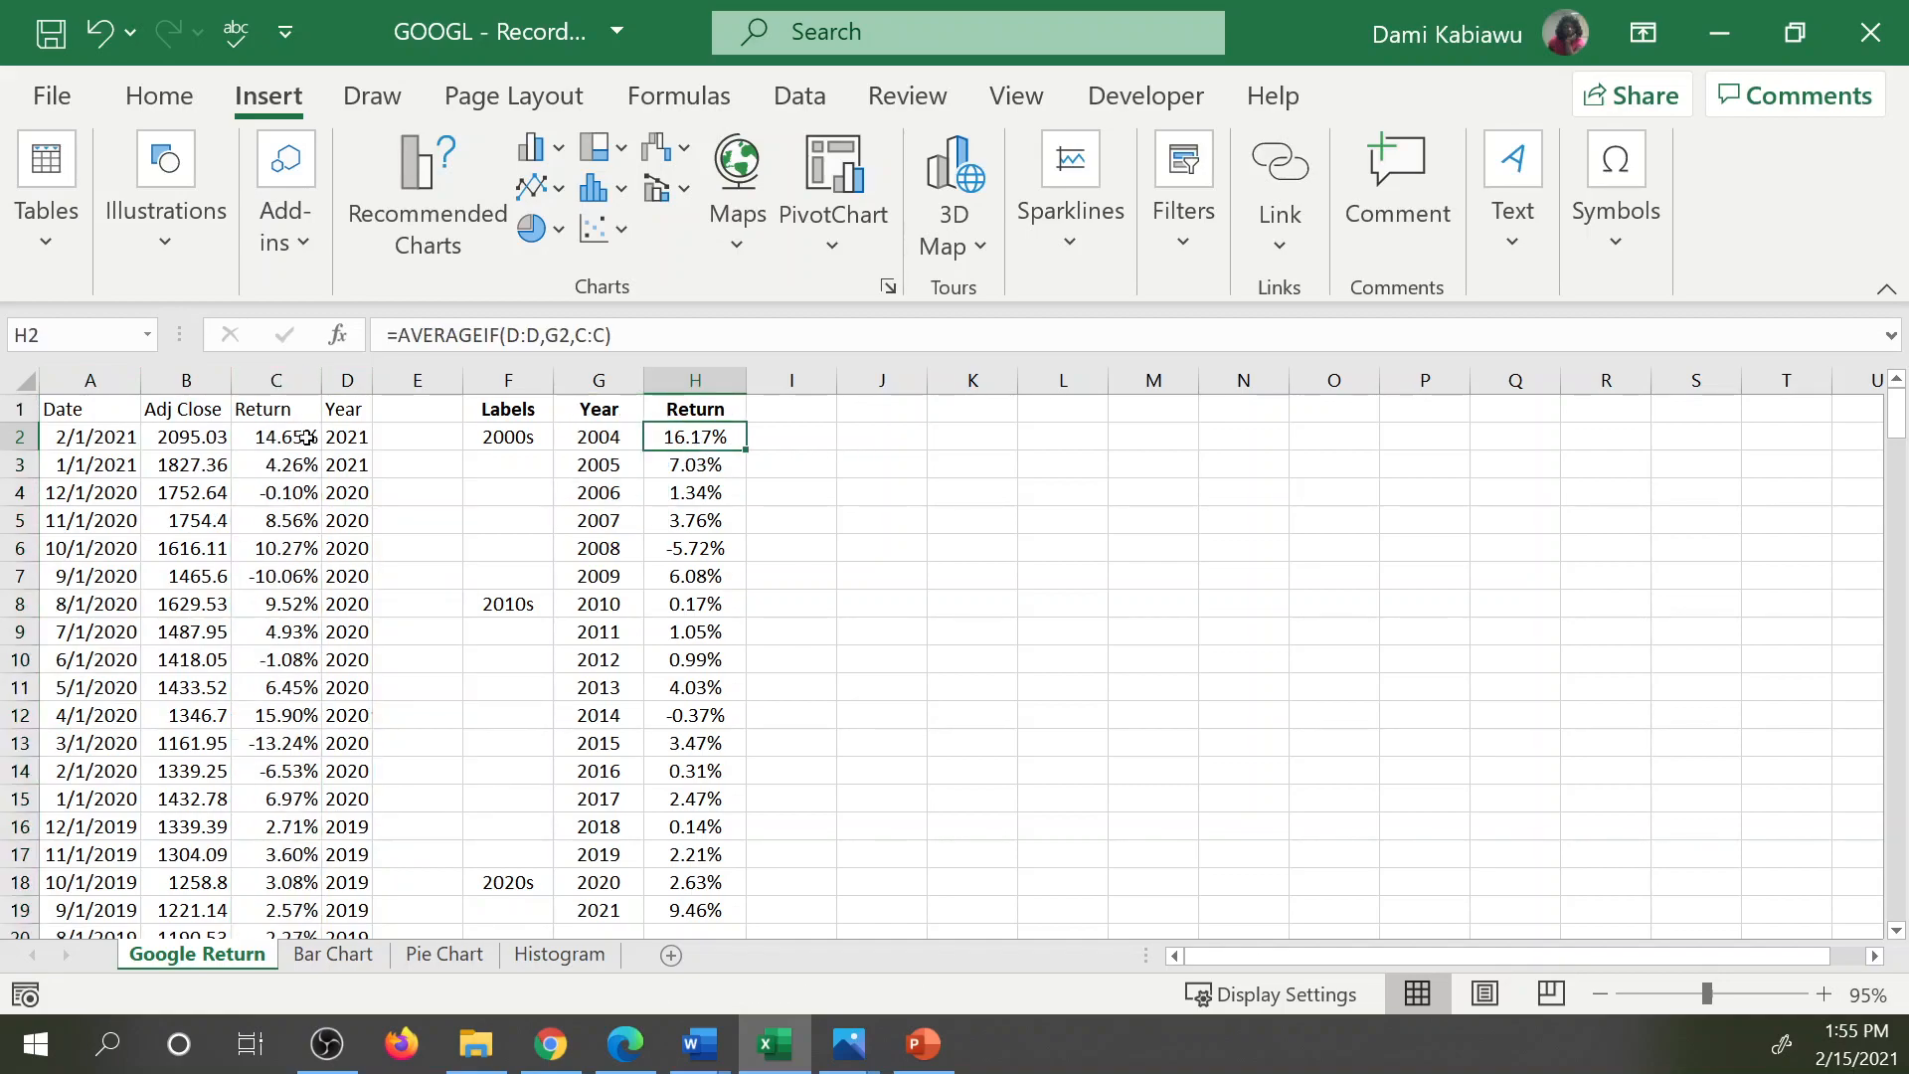
{"action": "double_click", "coordinate": [691, 436]}
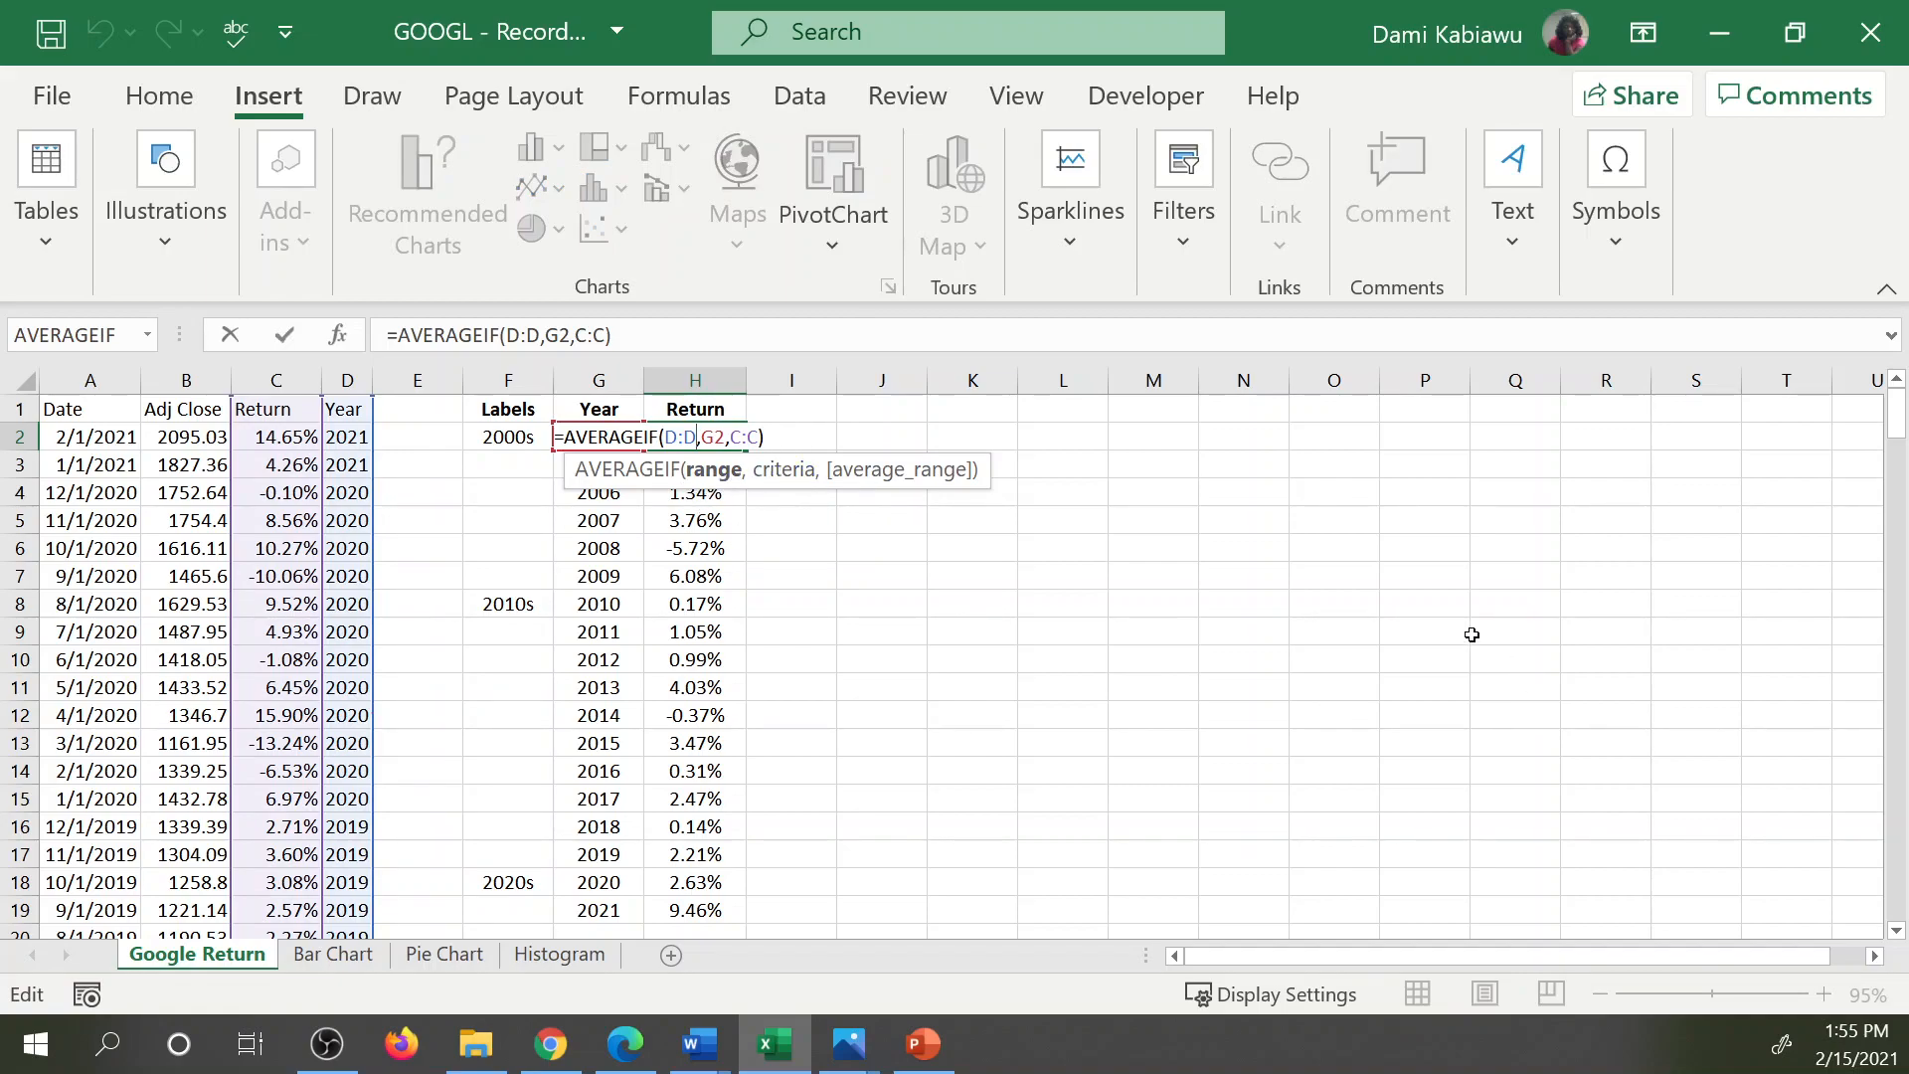
{"action": "key", "text": "Return"}
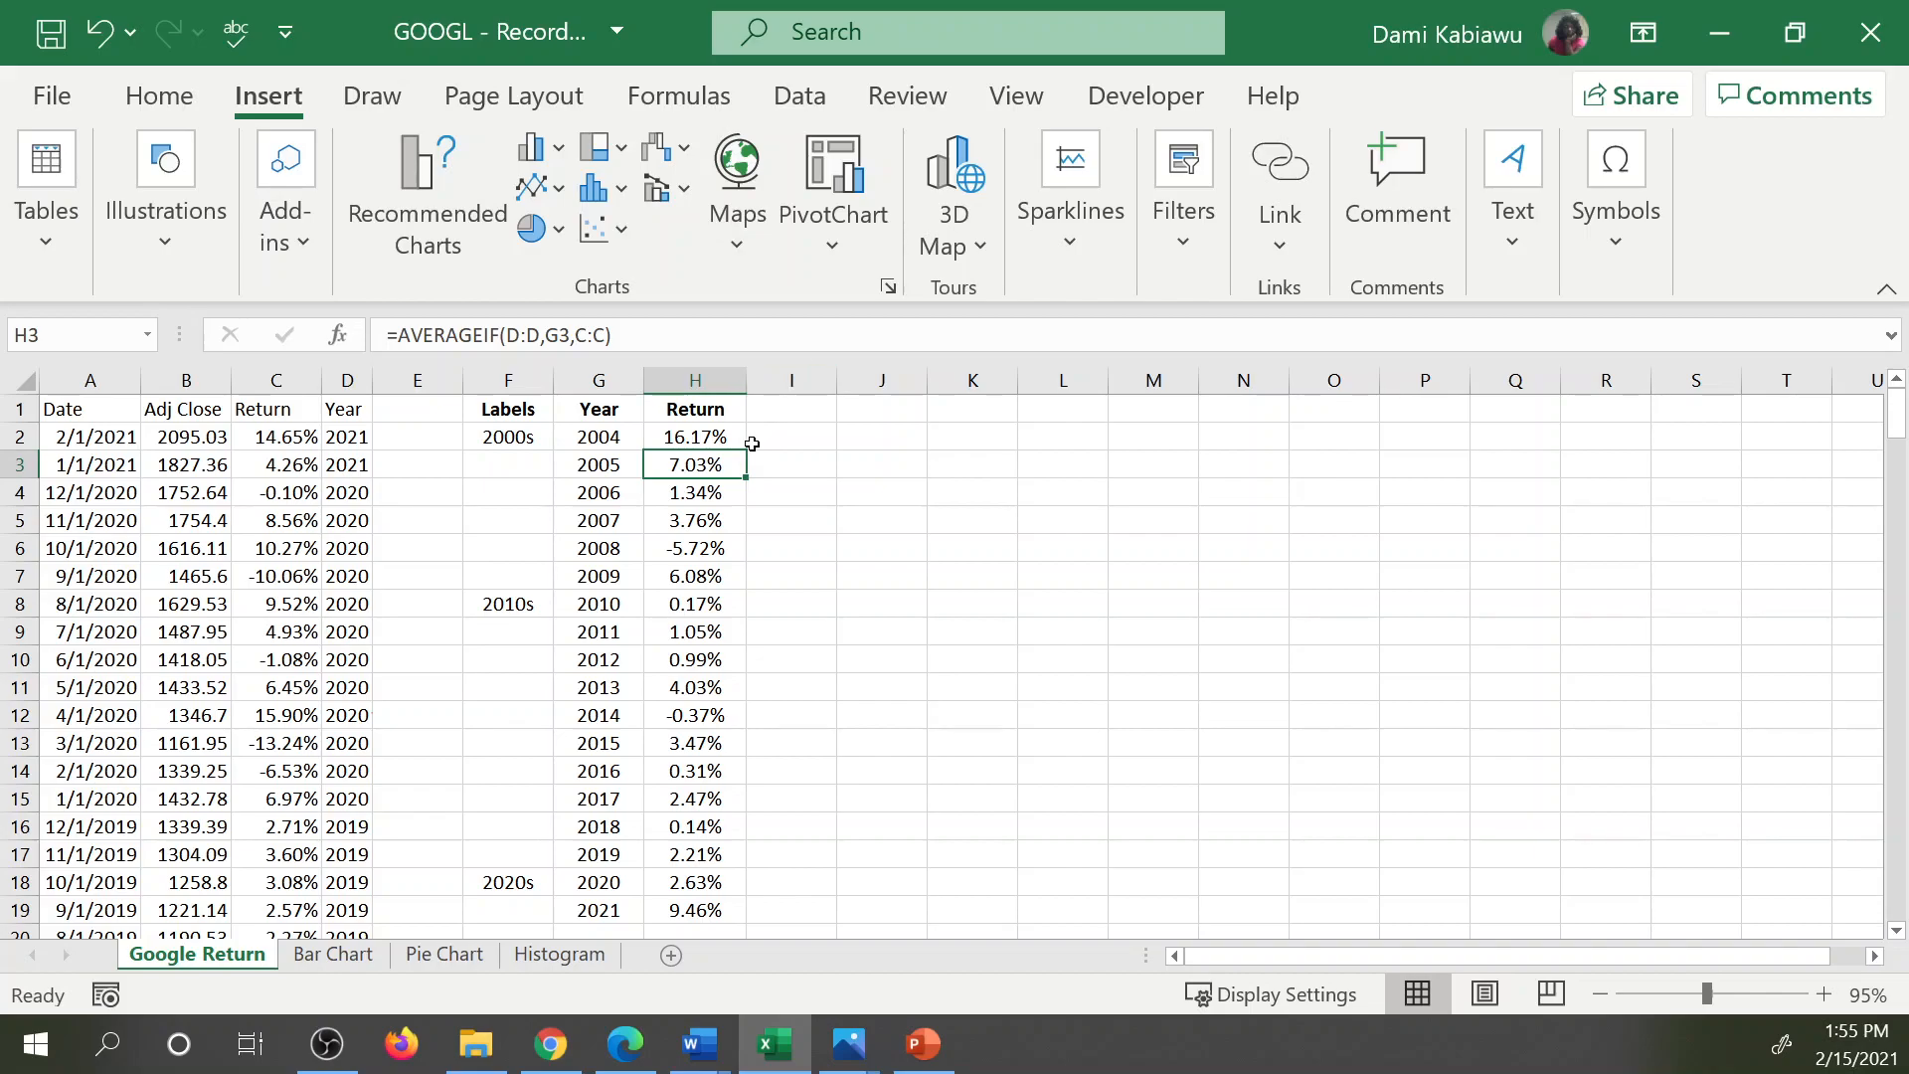
Insert the recommended clustered column chart for the Year and Return data in G1:H19.
{"action": "left_click_drag", "start_coordinate": [568, 409], "coordinate": [661, 905]}
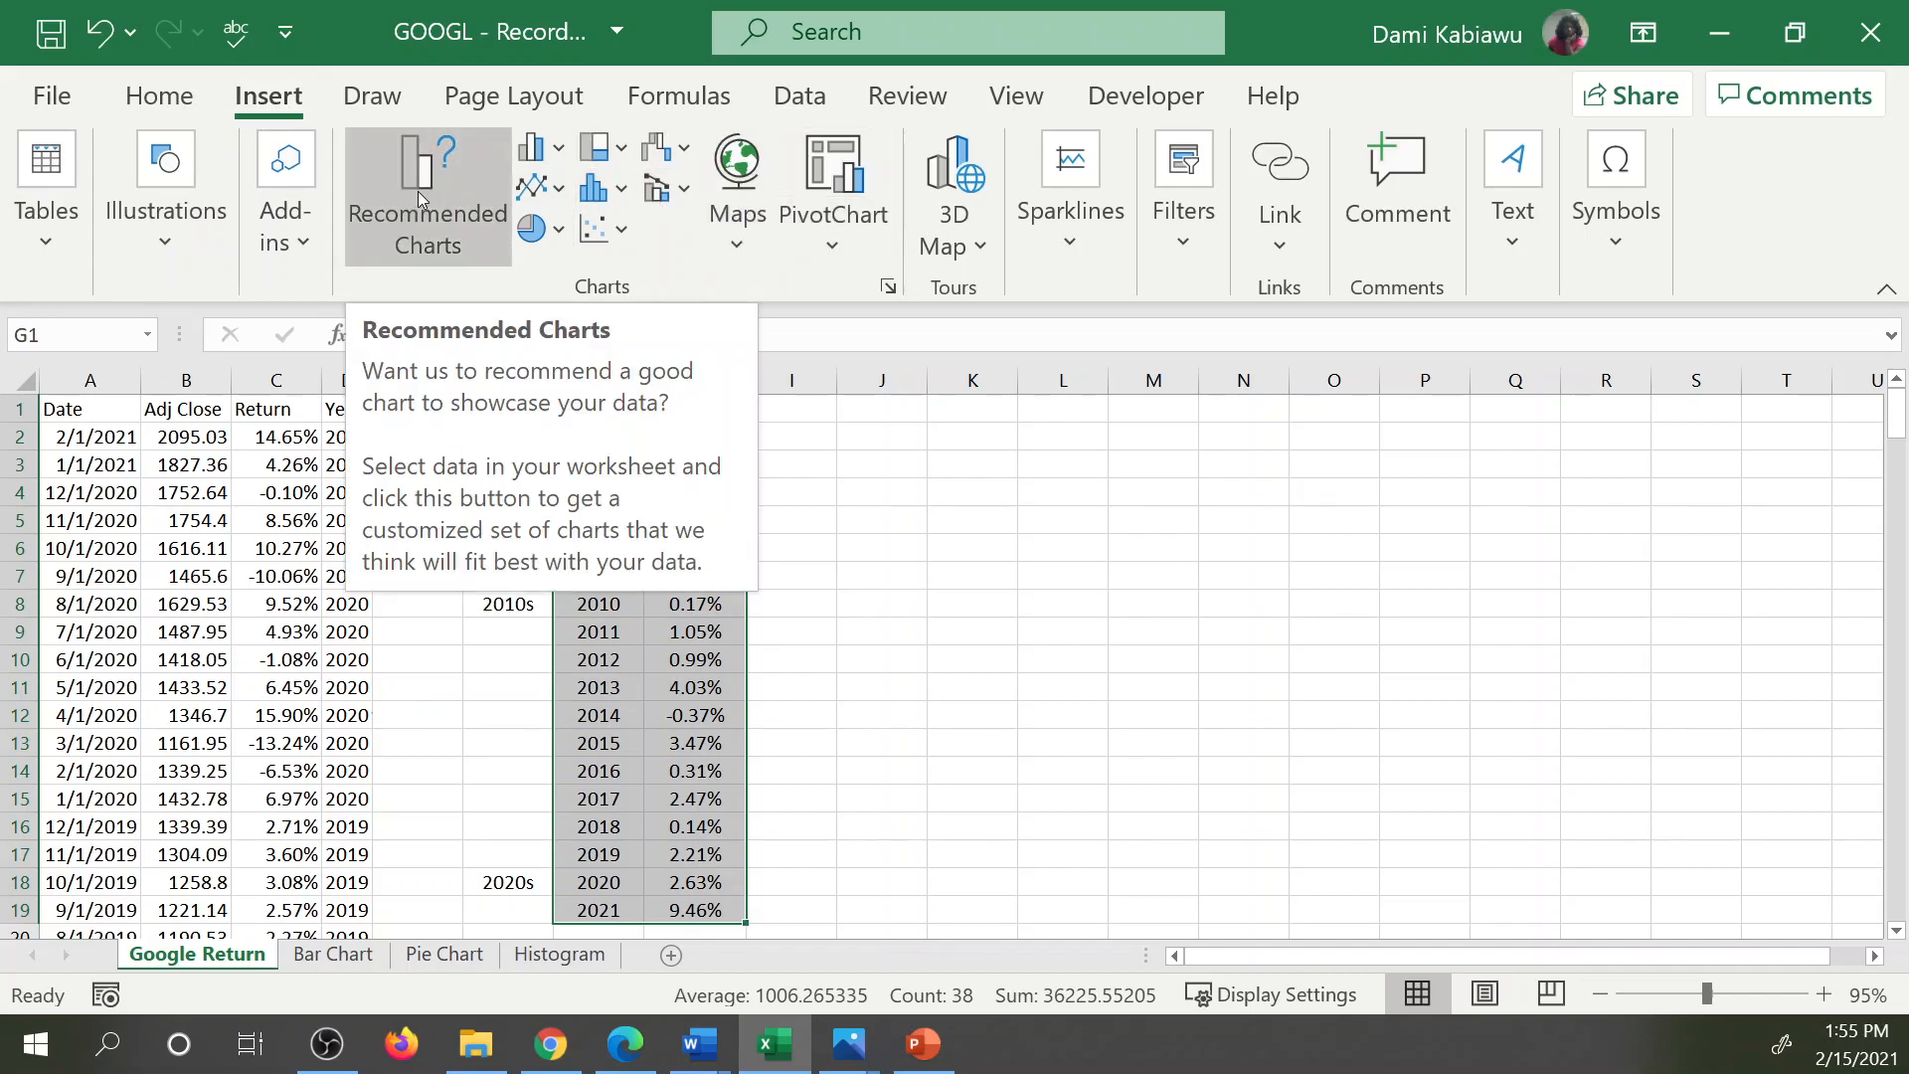
{"action": "left_click", "coordinate": [416, 221]}
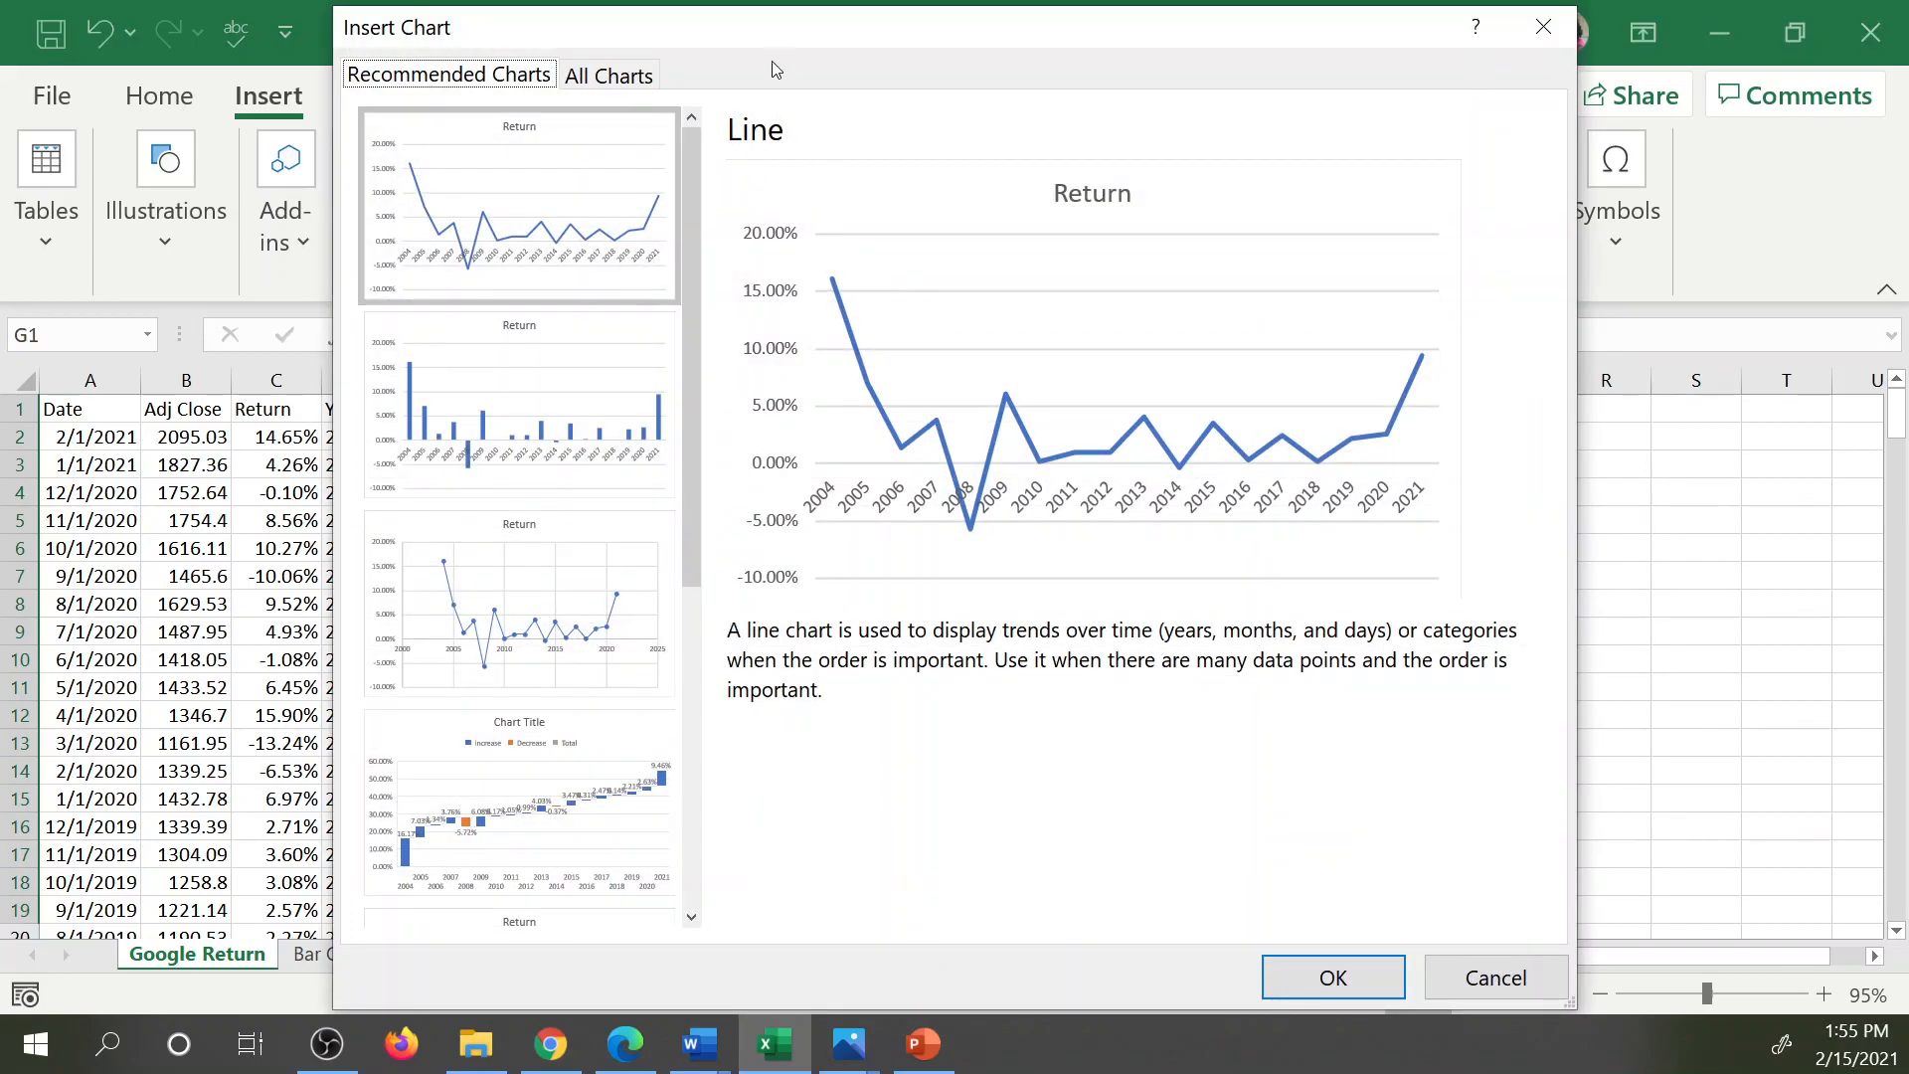
{"action": "left_click_drag", "start_coordinate": [793, 47], "coordinate": [1254, 42]}
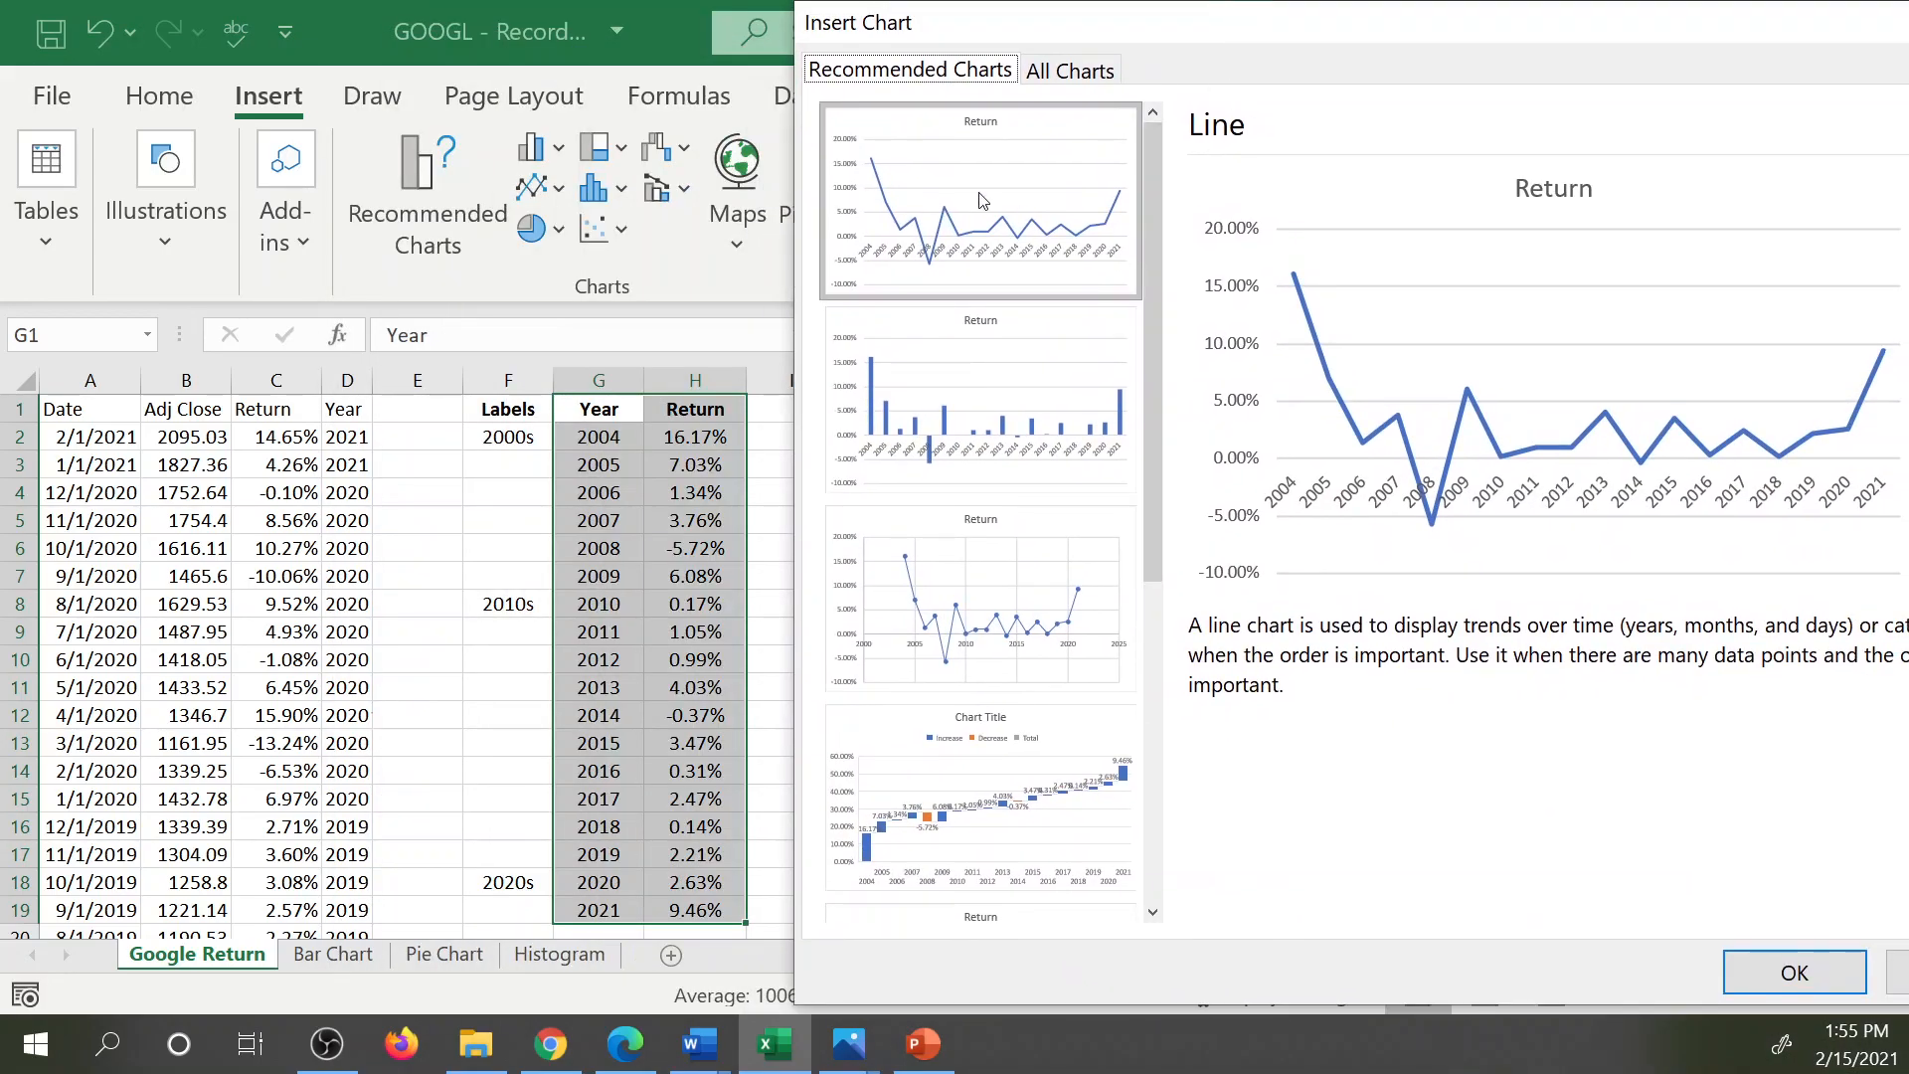
{"action": "left_click", "coordinate": [913, 63]}
{"action": "left_click", "coordinate": [1051, 80]}
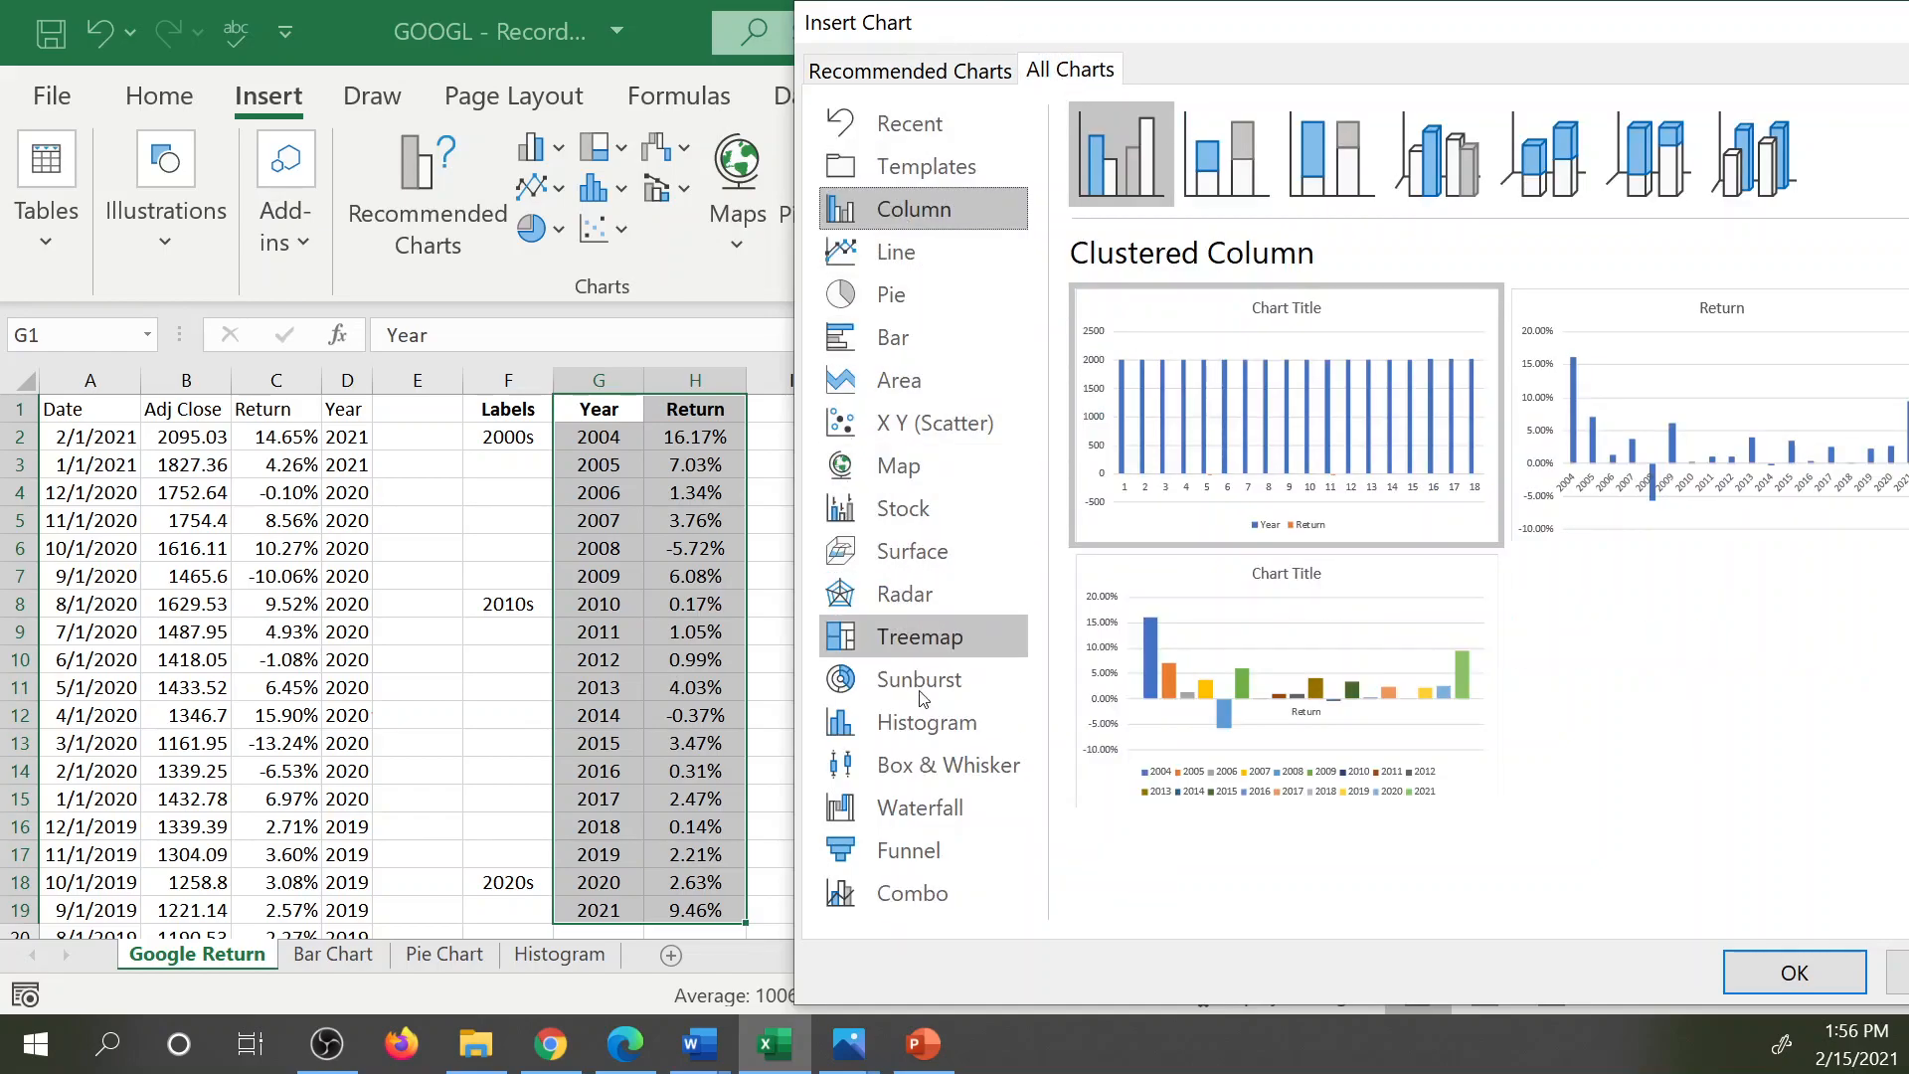
{"action": "left_click", "coordinate": [879, 74]}
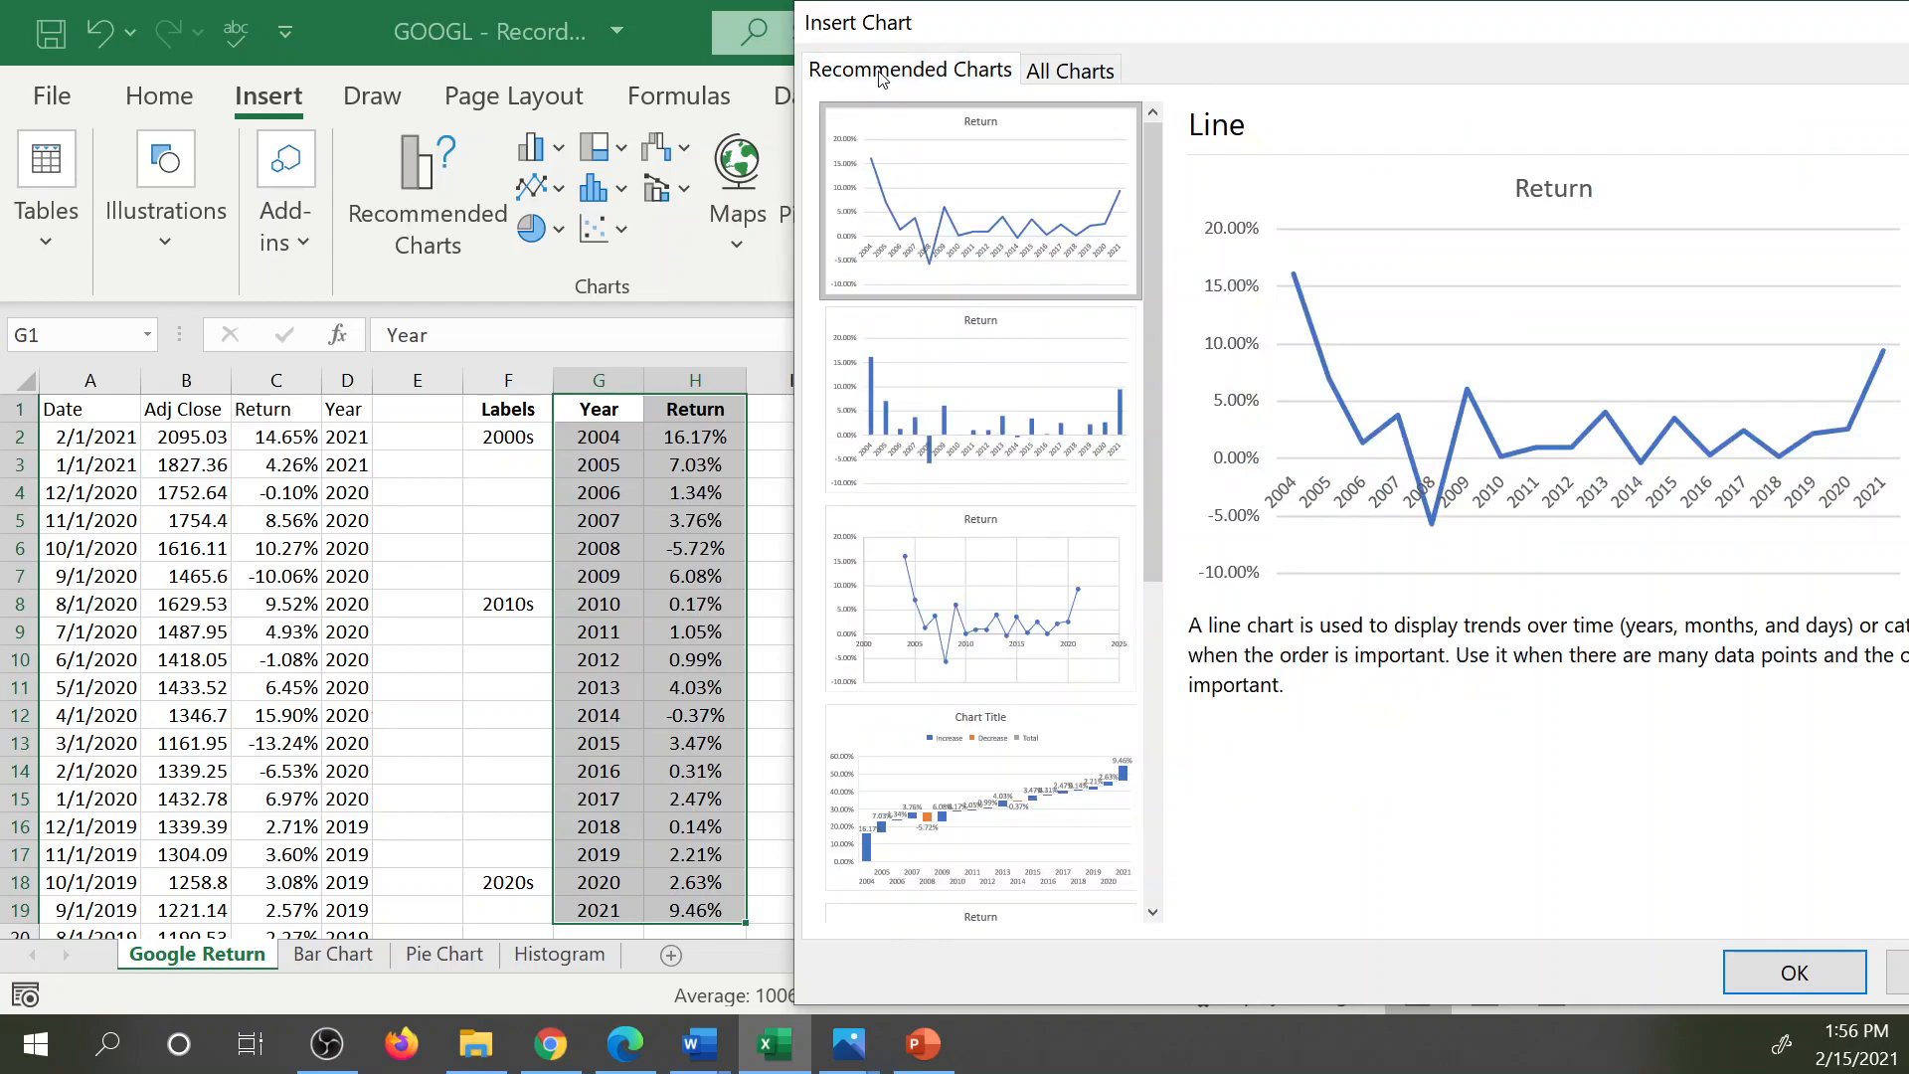
{"action": "left_click", "coordinate": [1011, 391]}
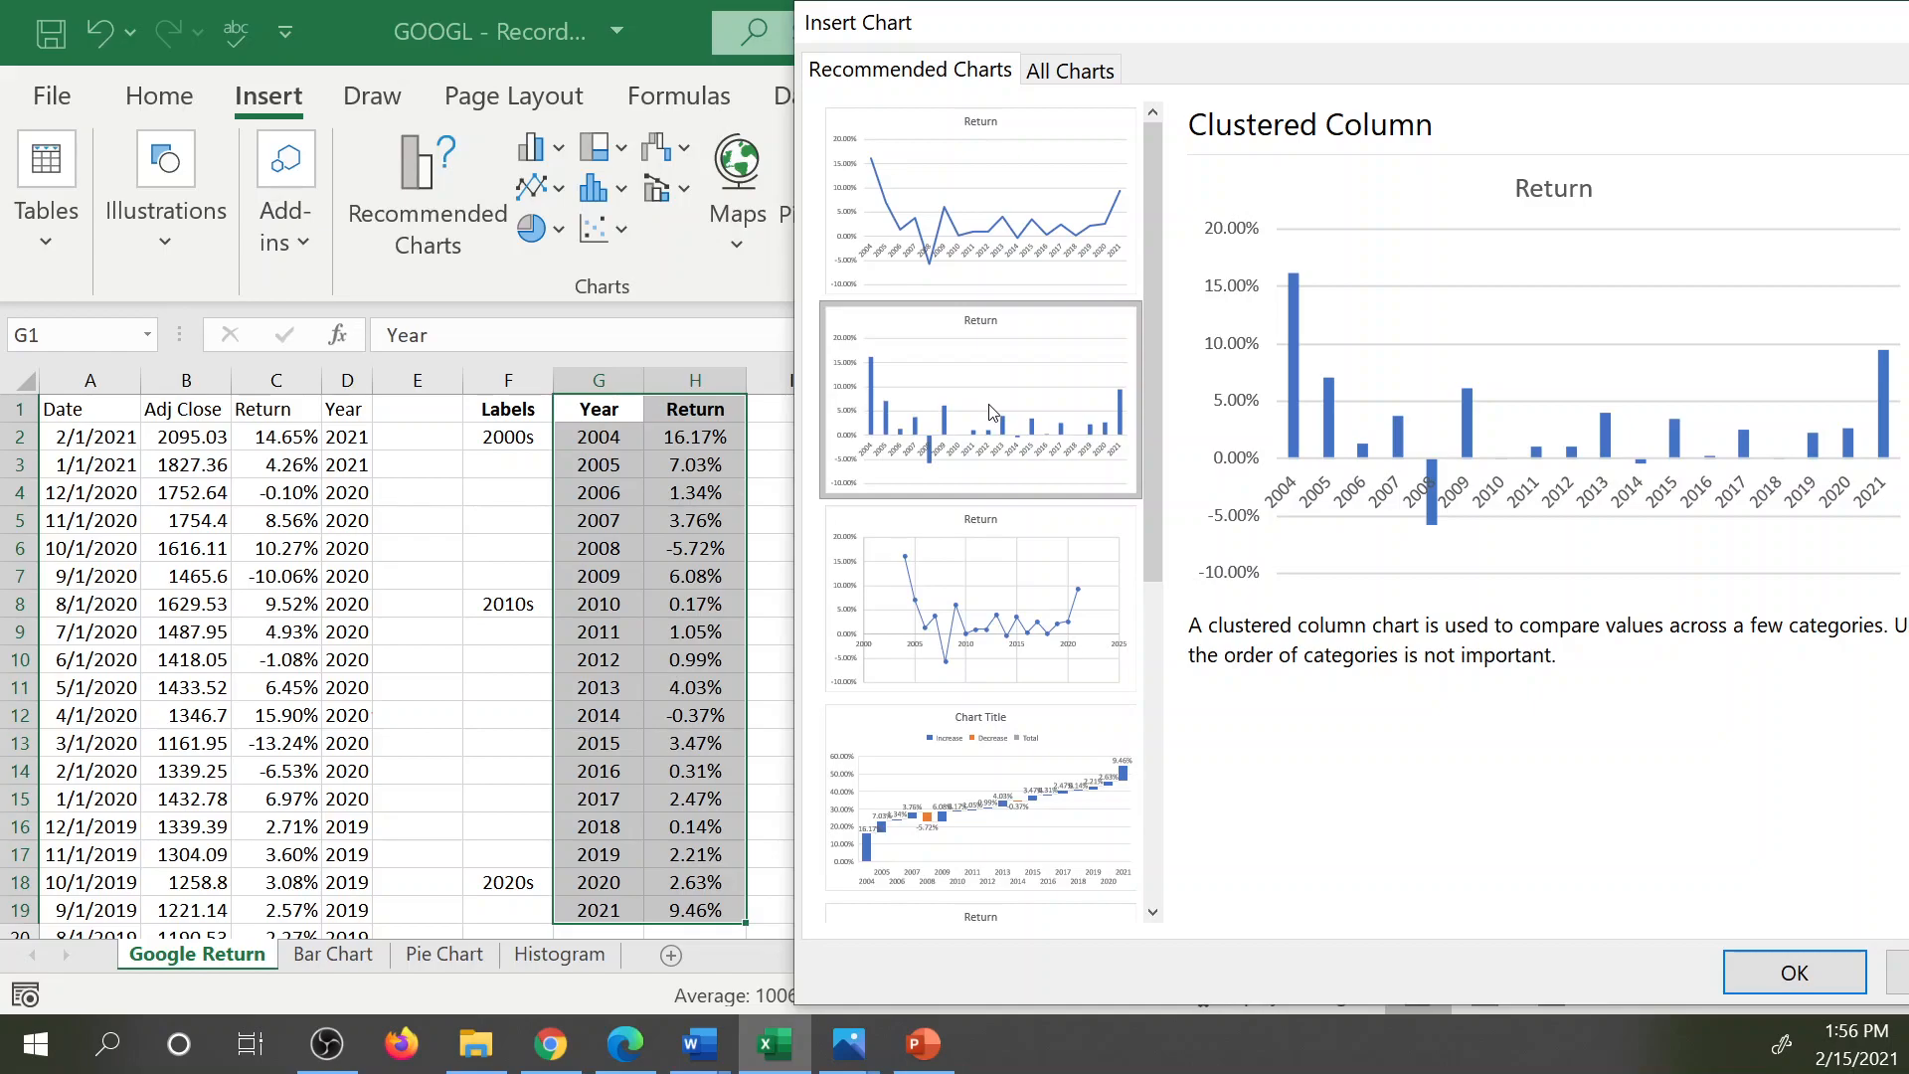
{"action": "left_click", "coordinate": [1763, 967]}
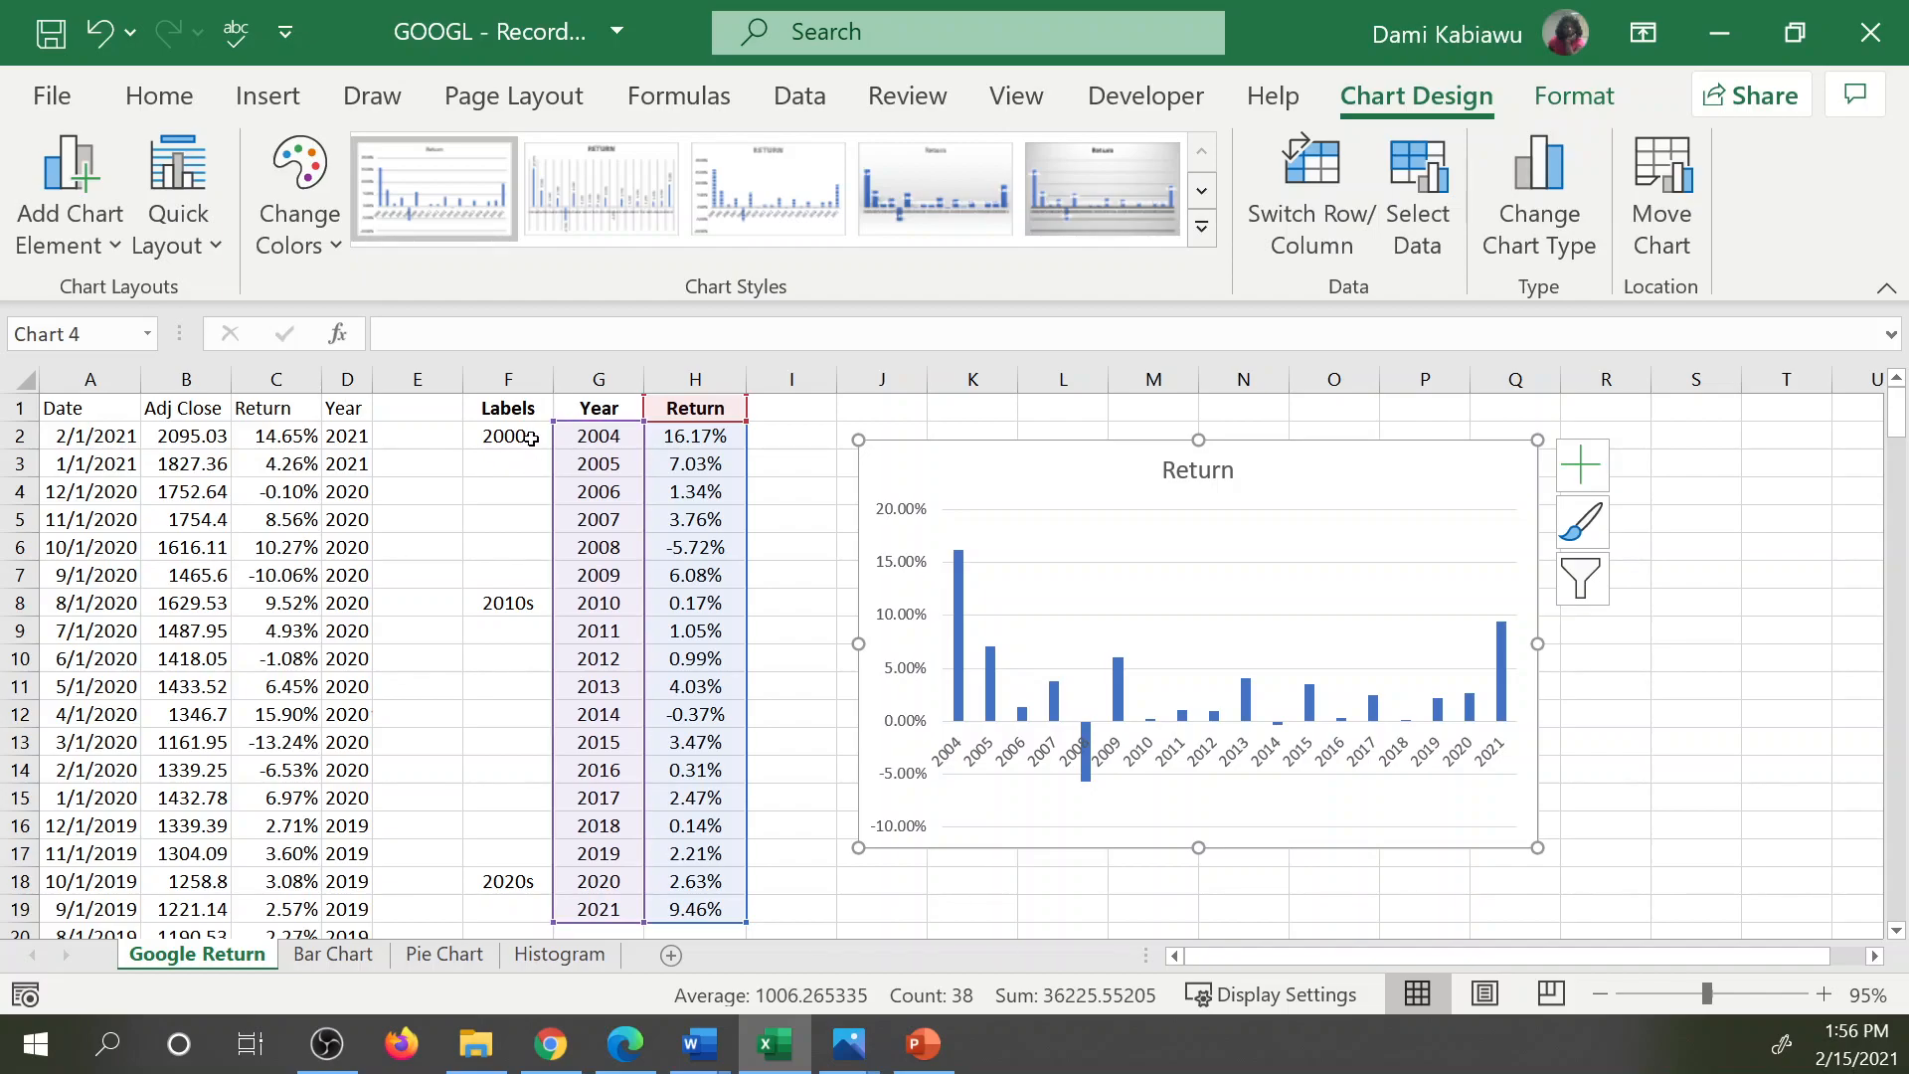
Examine the decade labels in column F and the years in column G that they group.
{"action": "left_click", "coordinate": [765, 464]}
{"action": "left_click", "coordinate": [506, 437]}
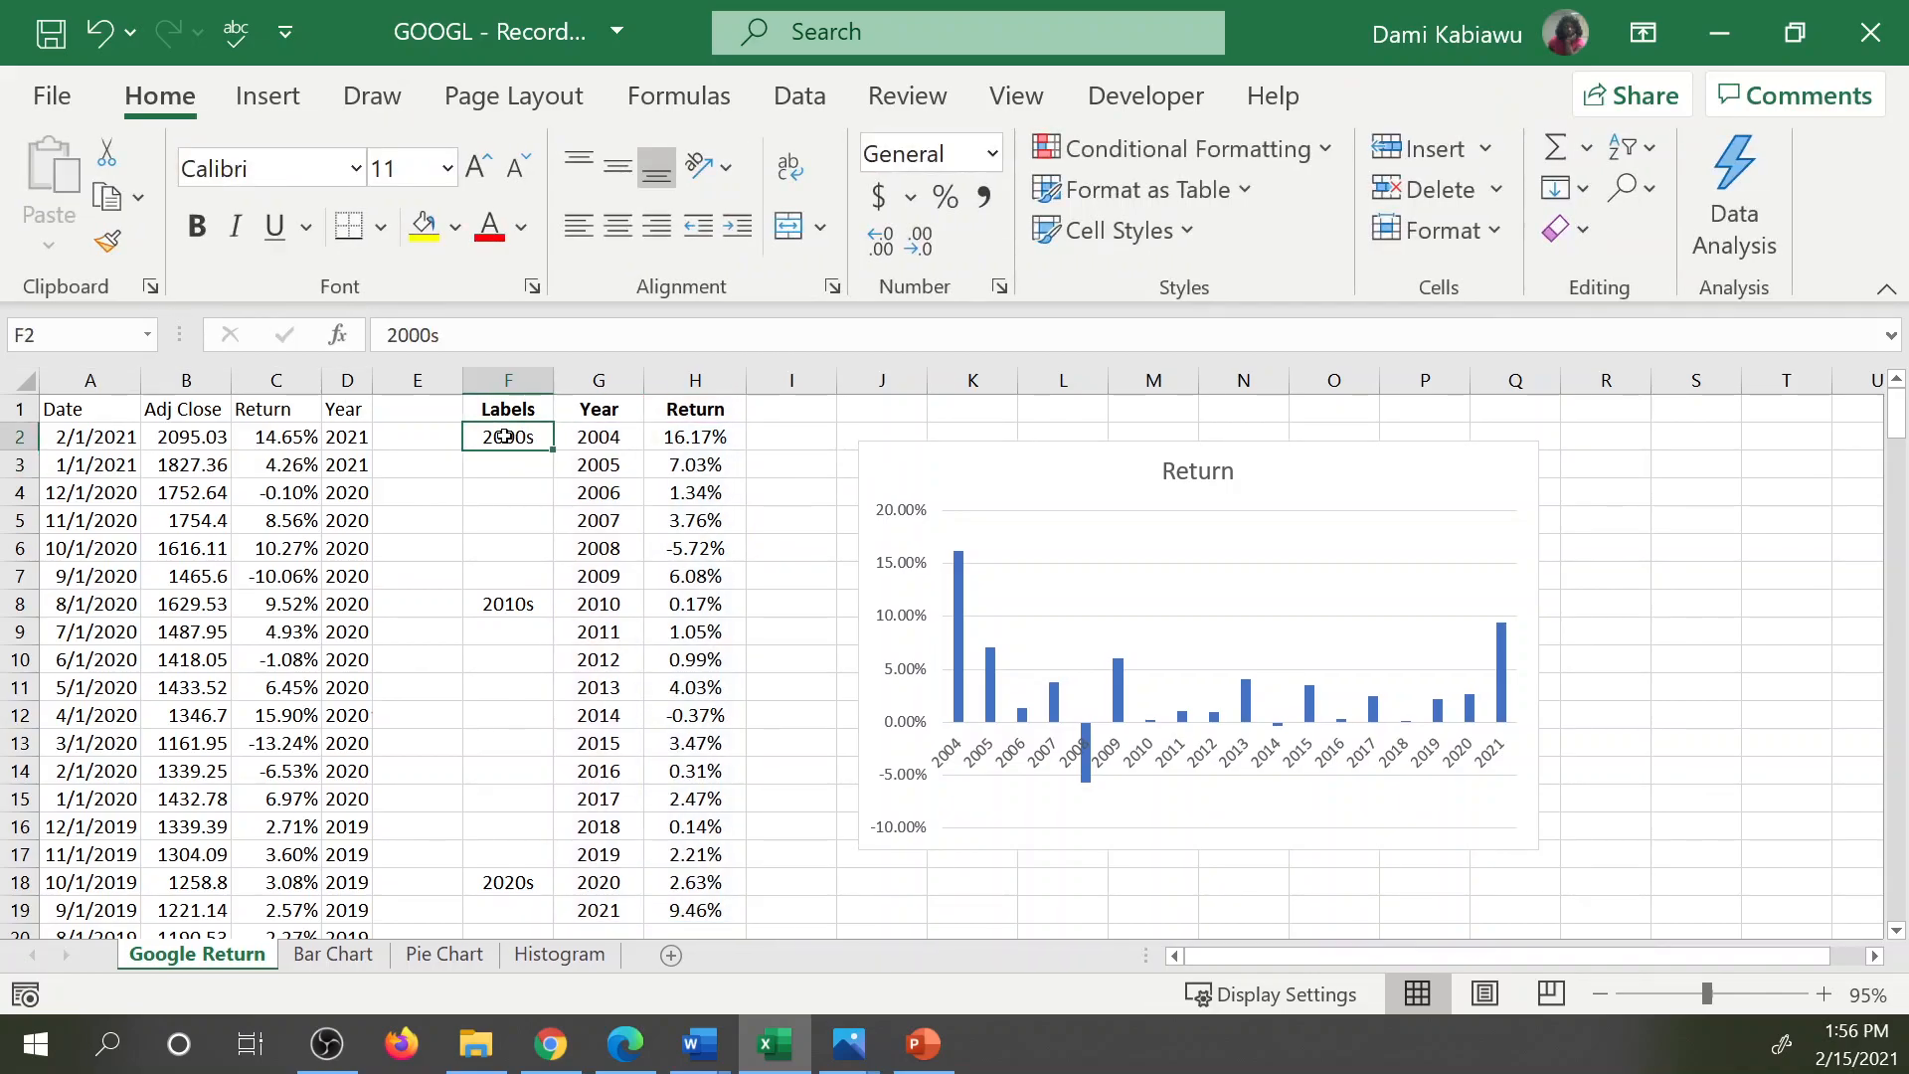
{"action": "left_click_drag", "start_coordinate": [604, 437], "coordinate": [597, 910]}
{"action": "left_click", "coordinate": [582, 895]}
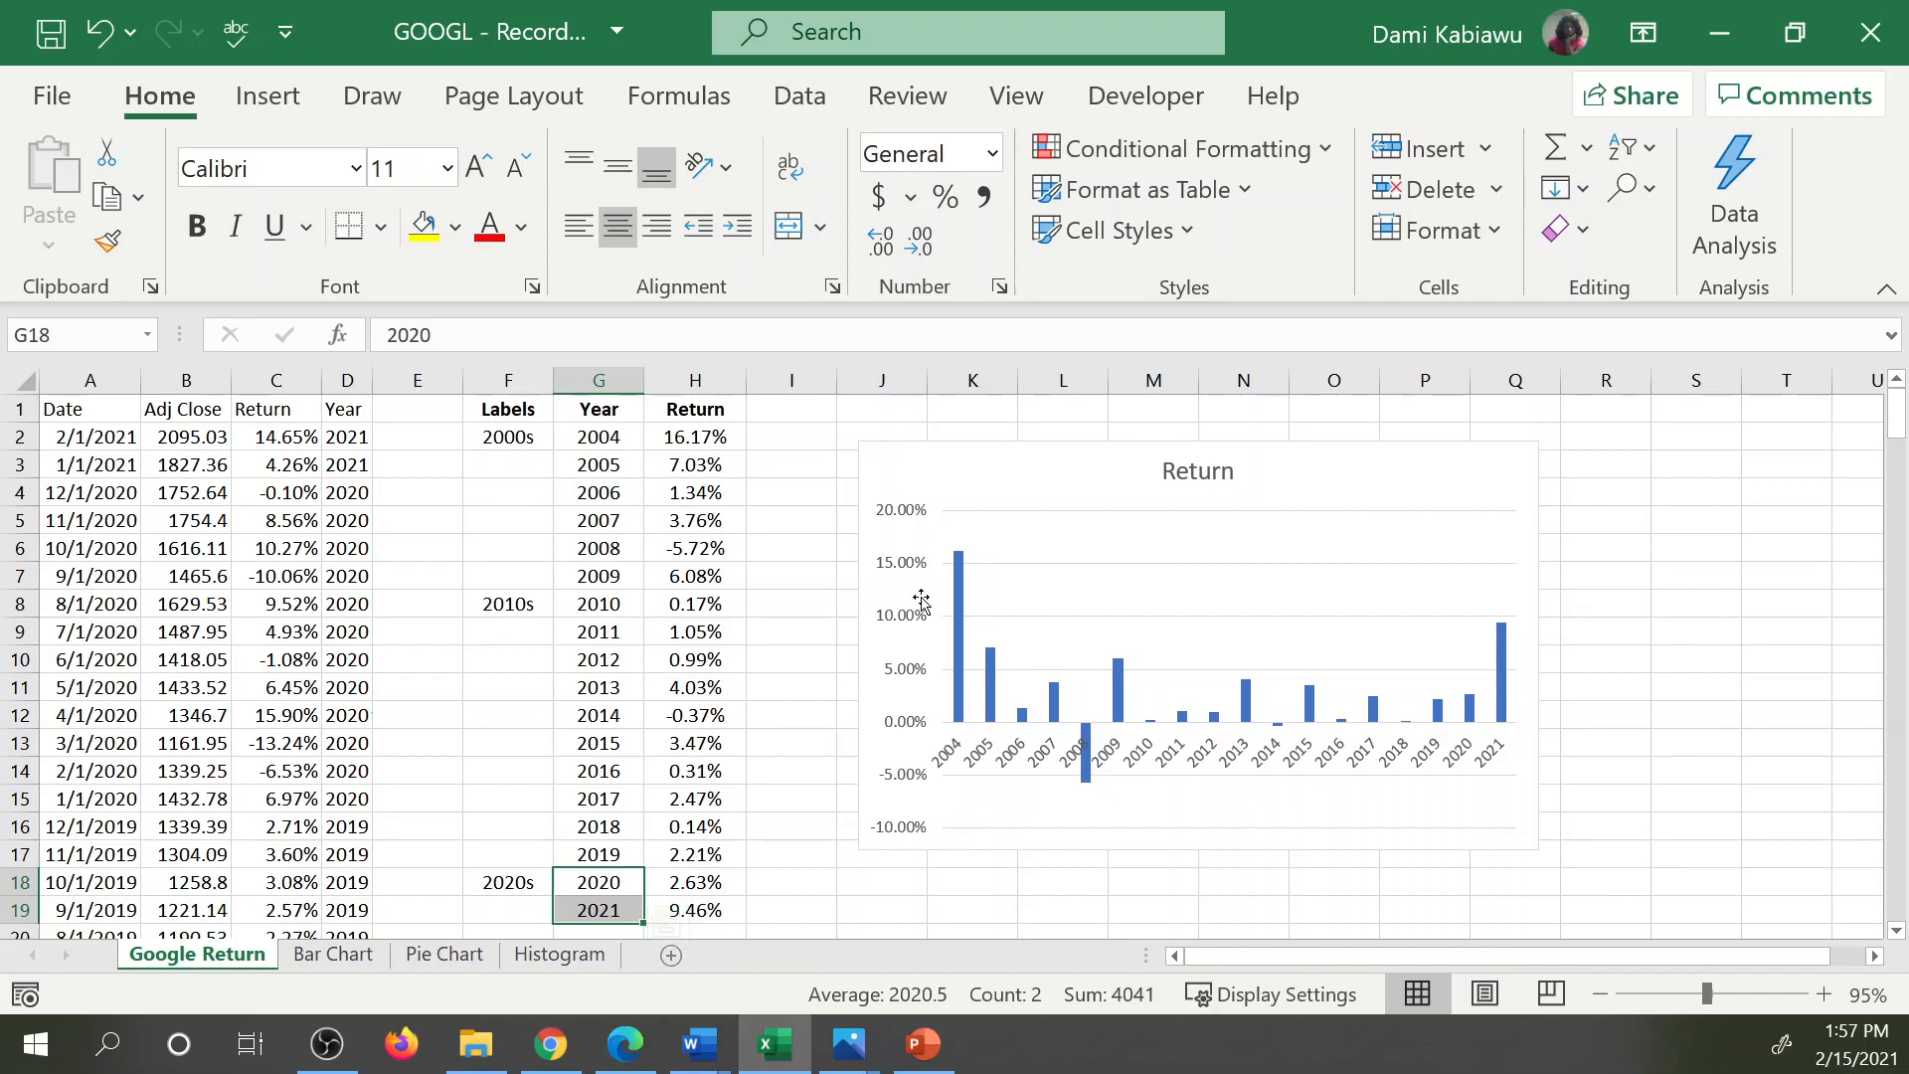
Delete the Return clustered column chart from the Google Return sheet.
{"action": "left_click", "coordinate": [1018, 479]}
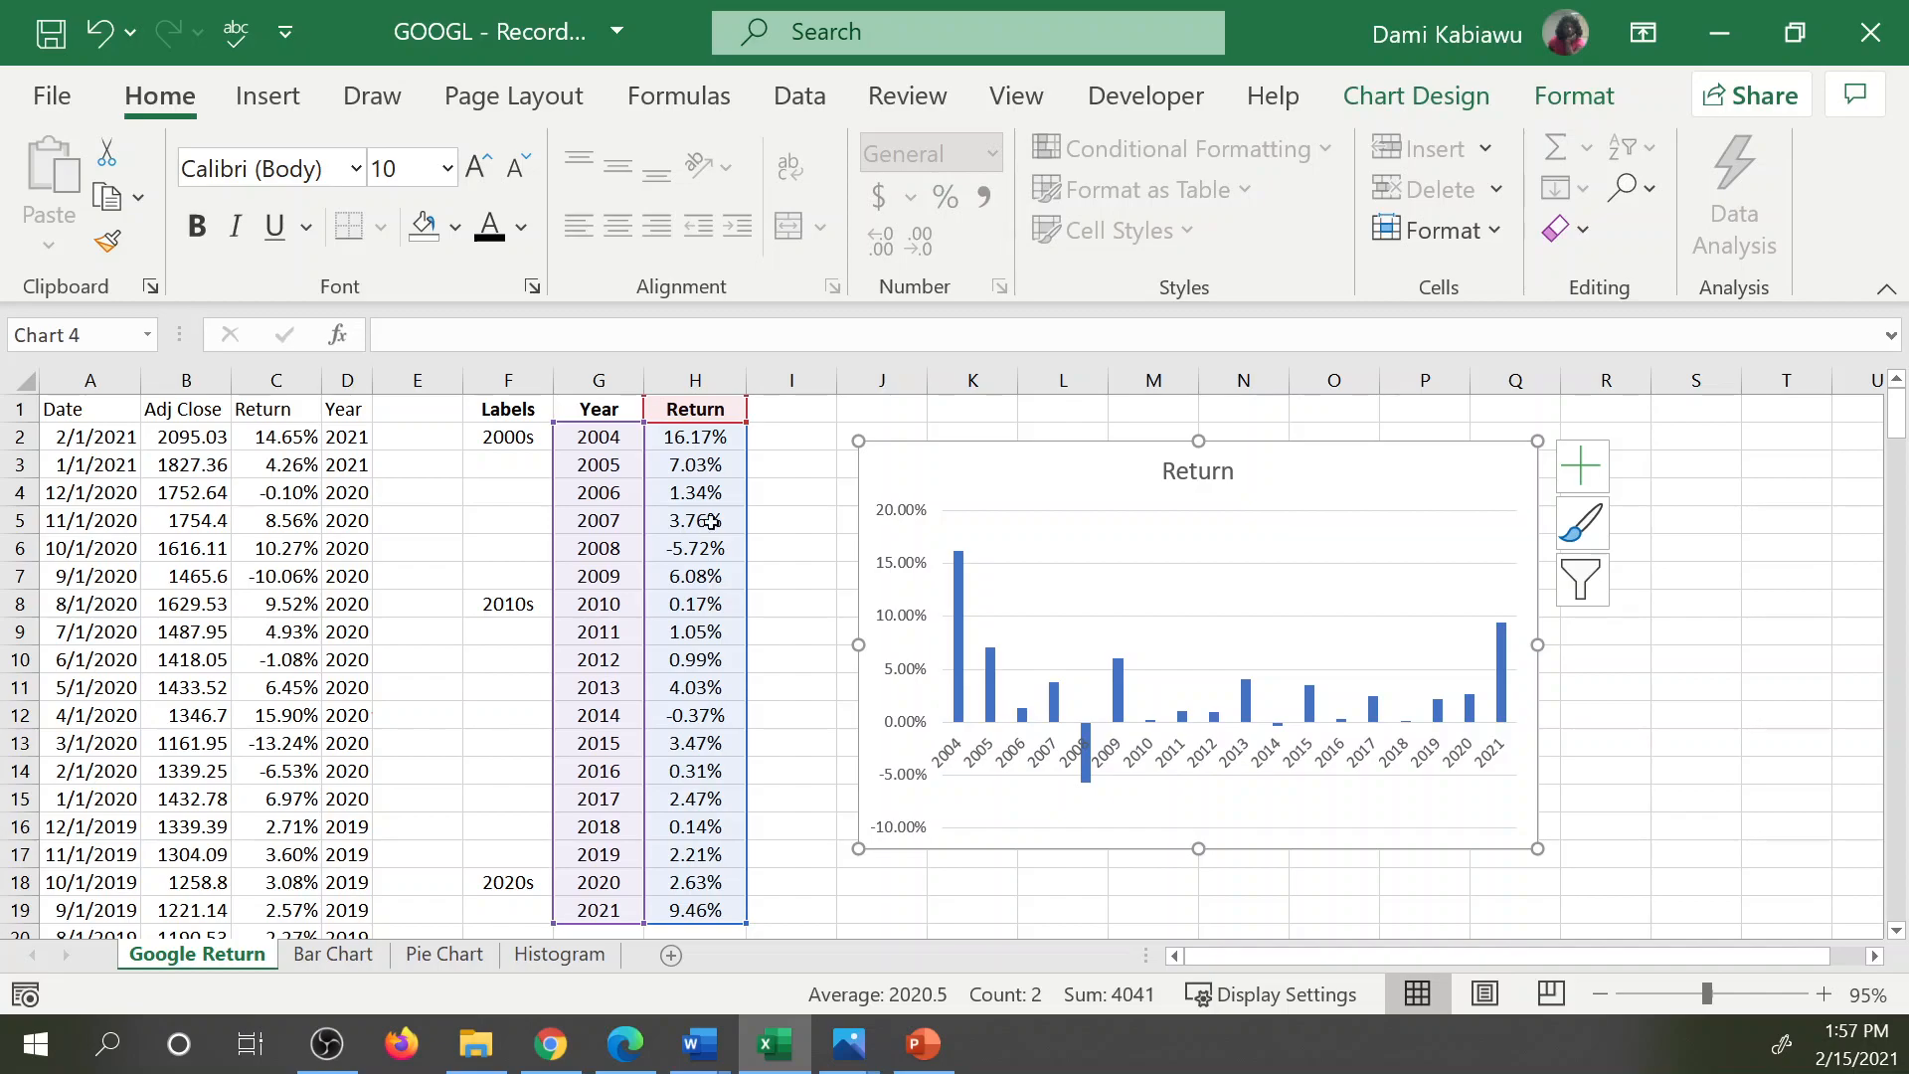
{"action": "key", "text": "Delete"}
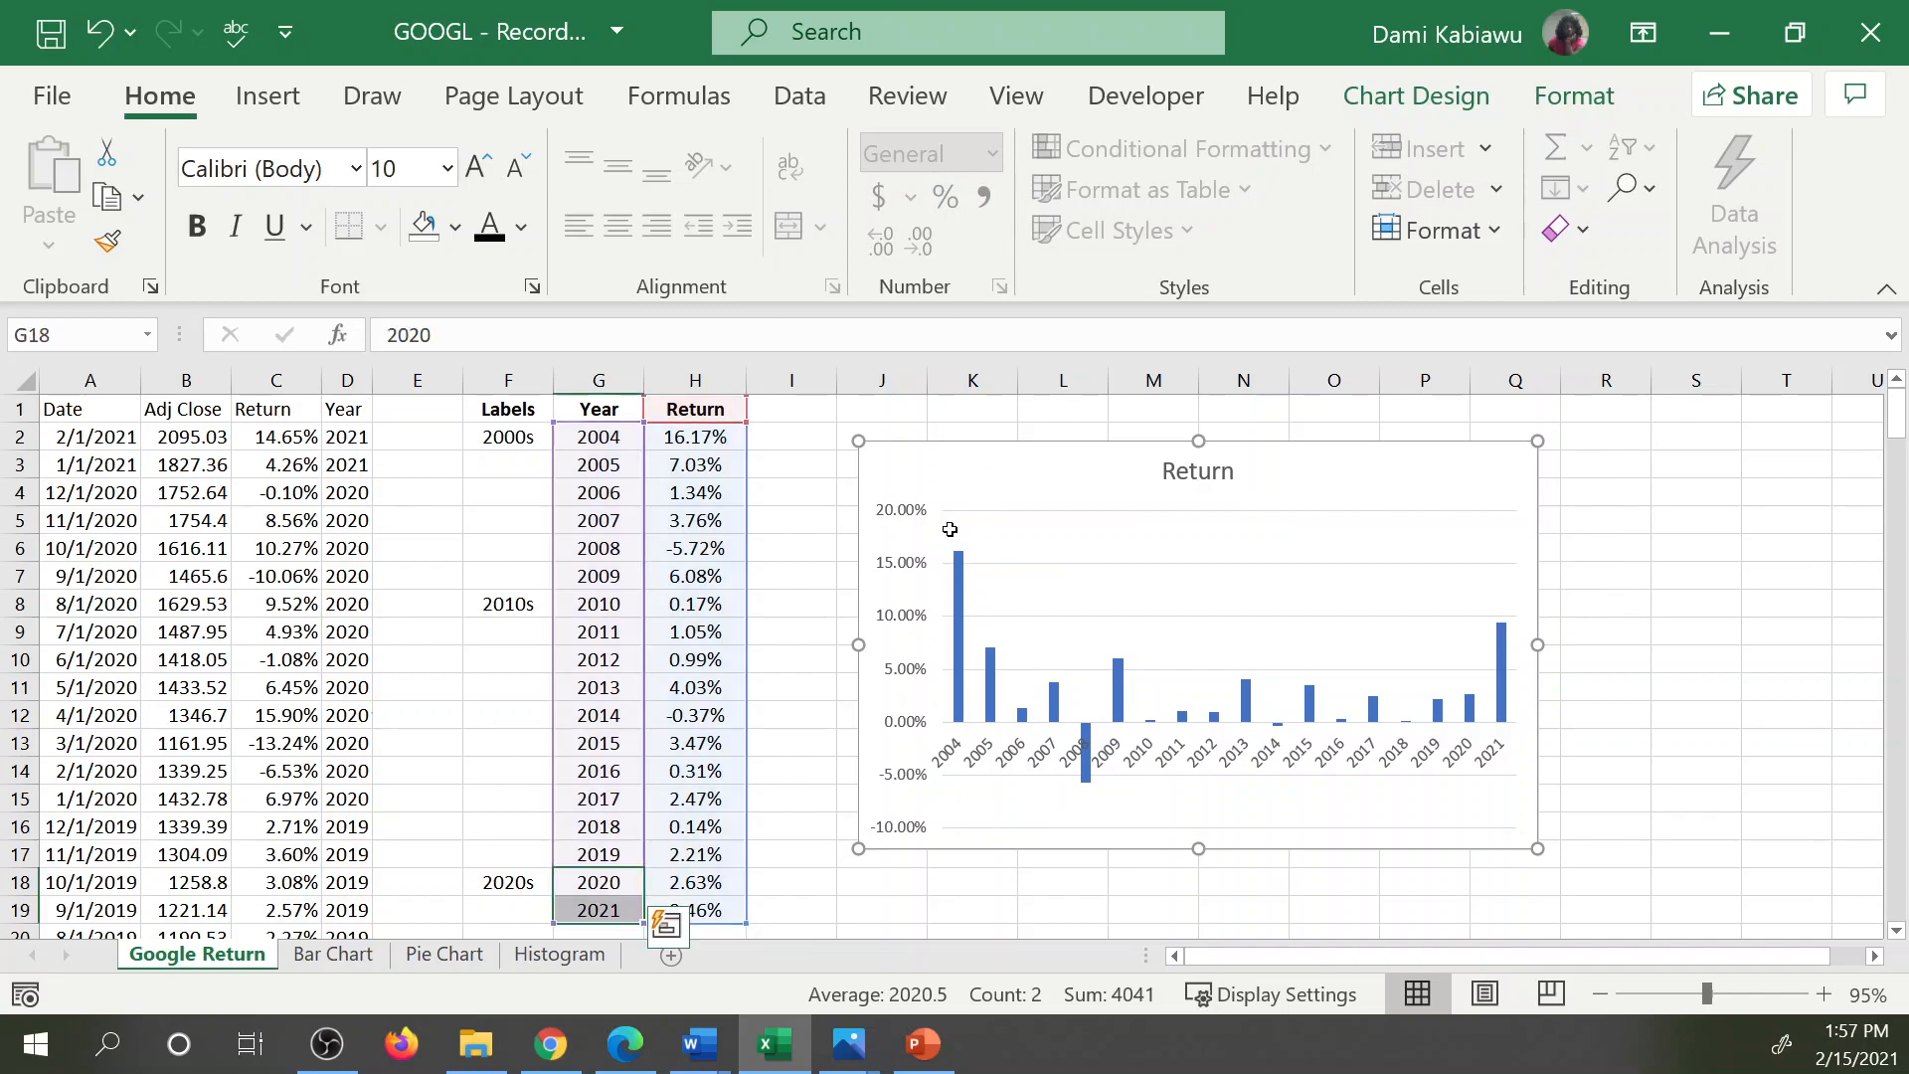
{"action": "left_click", "coordinate": [883, 600]}
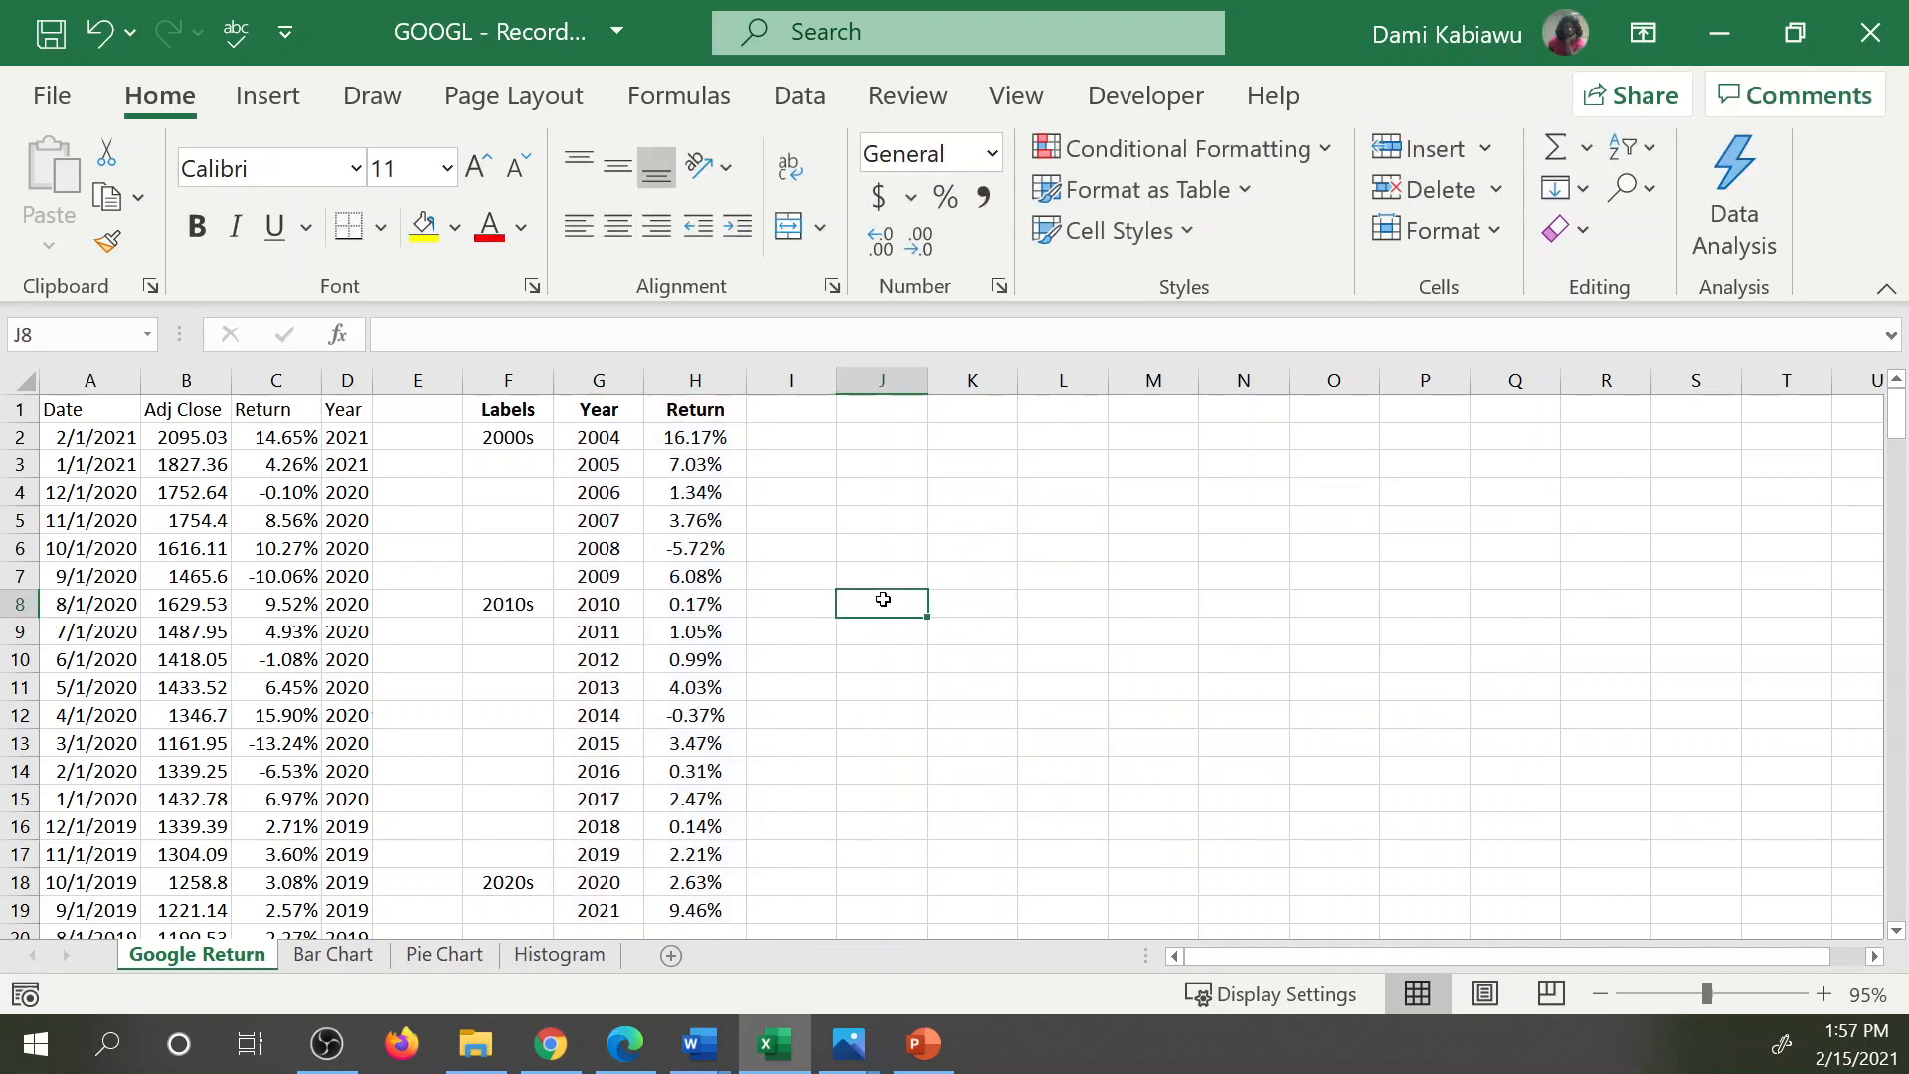
Fill the 2000s, 2010s and 2020s labels down column F so every year has its decade label.
{"action": "left_click", "coordinate": [492, 434]}
{"action": "left_click_drag", "start_coordinate": [553, 450], "coordinate": [555, 920]}
{"action": "left_click", "coordinate": [518, 604]}
{"action": "left_click", "coordinate": [545, 888]}
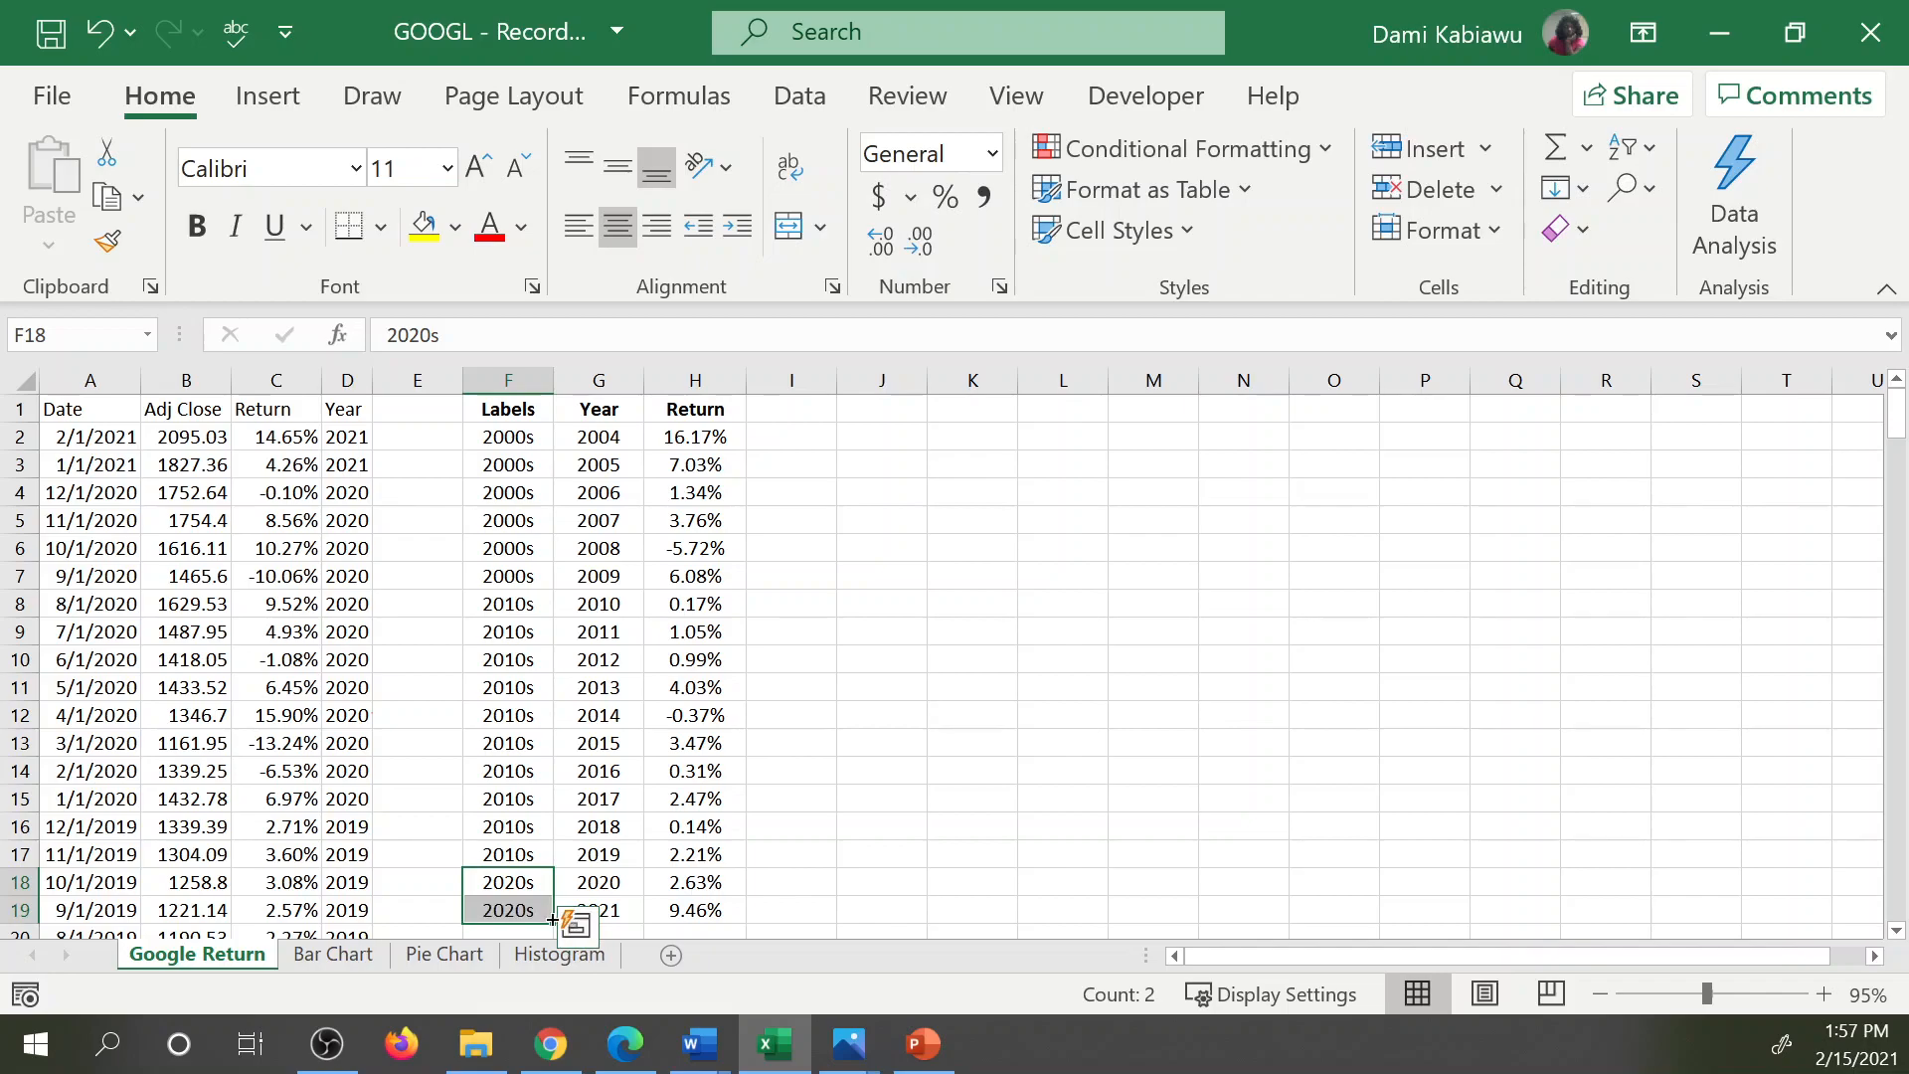
Preview the recommended charts for F1:H19, including the Sum of Year by Labels and Return columns, and leave without inserting one.
{"action": "left_click_drag", "start_coordinate": [532, 407], "coordinate": [653, 903]}
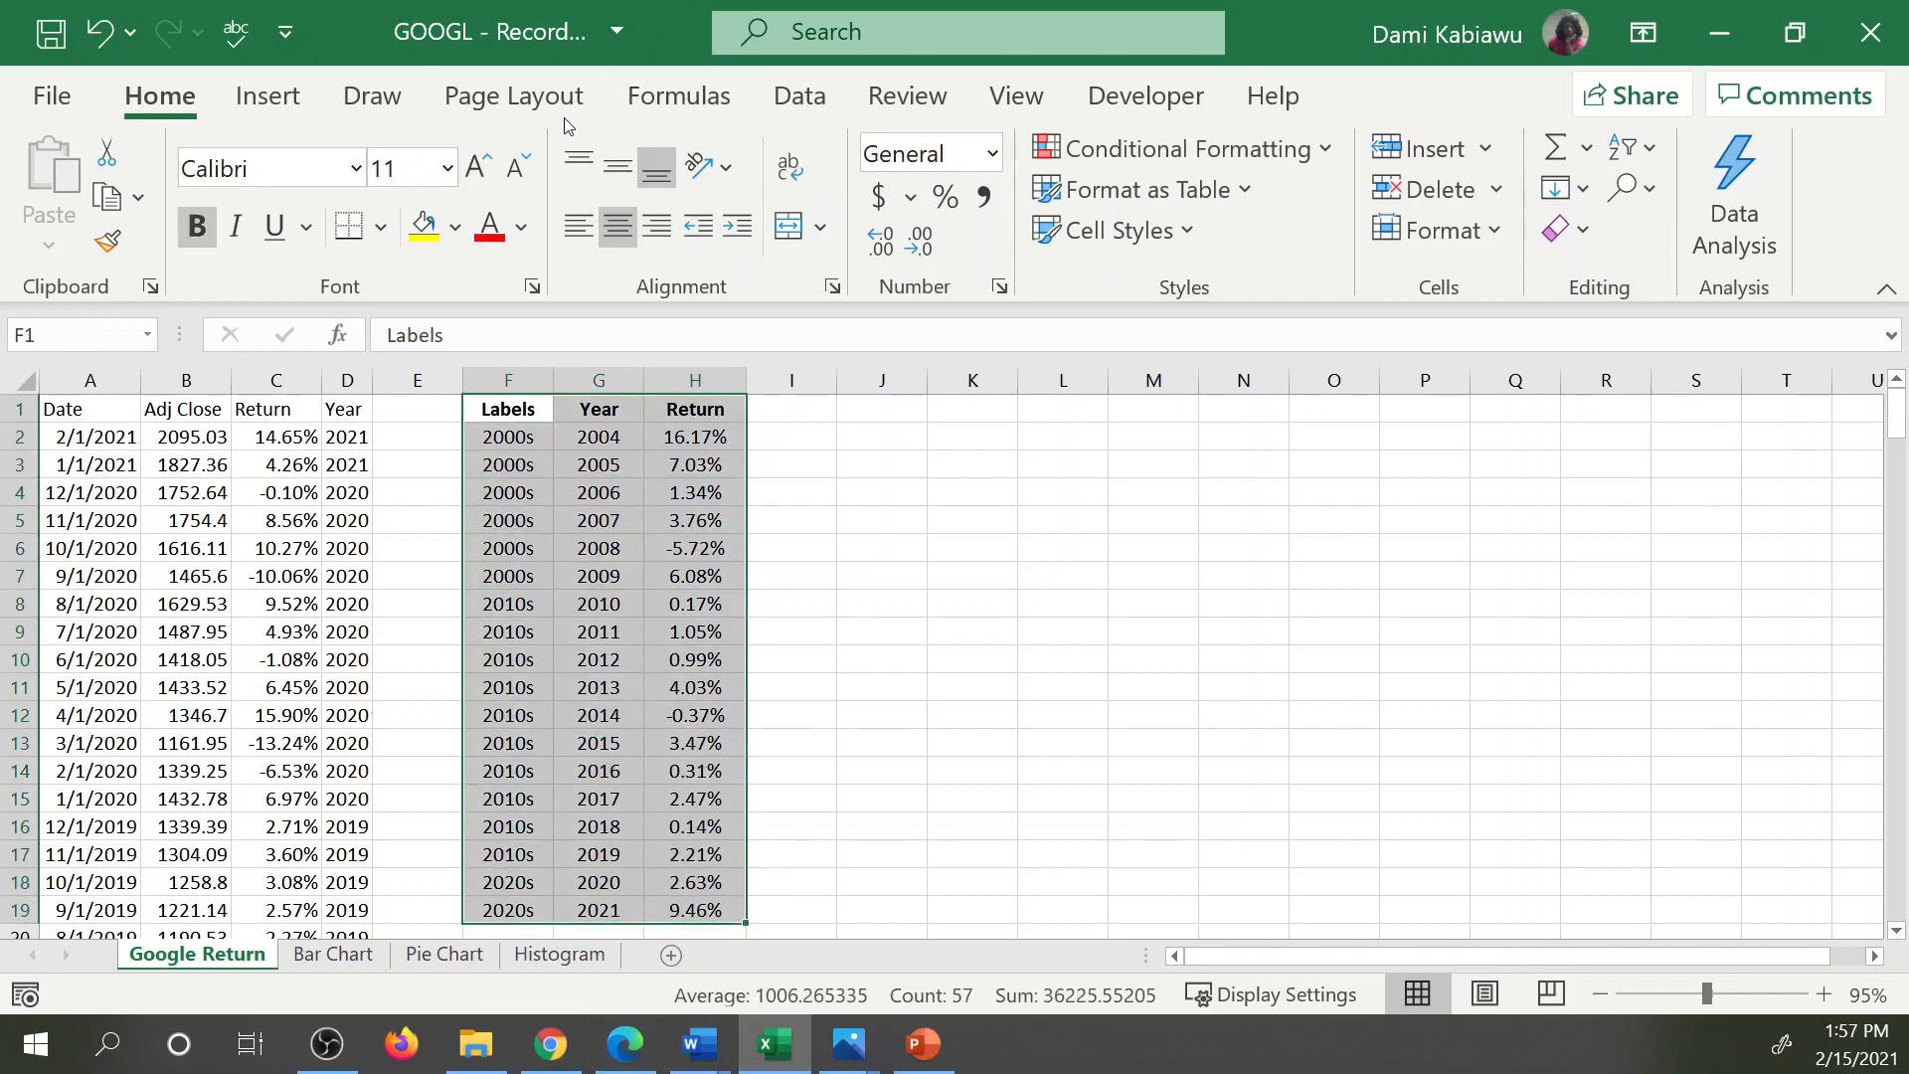
{"action": "left_click", "coordinate": [299, 103]}
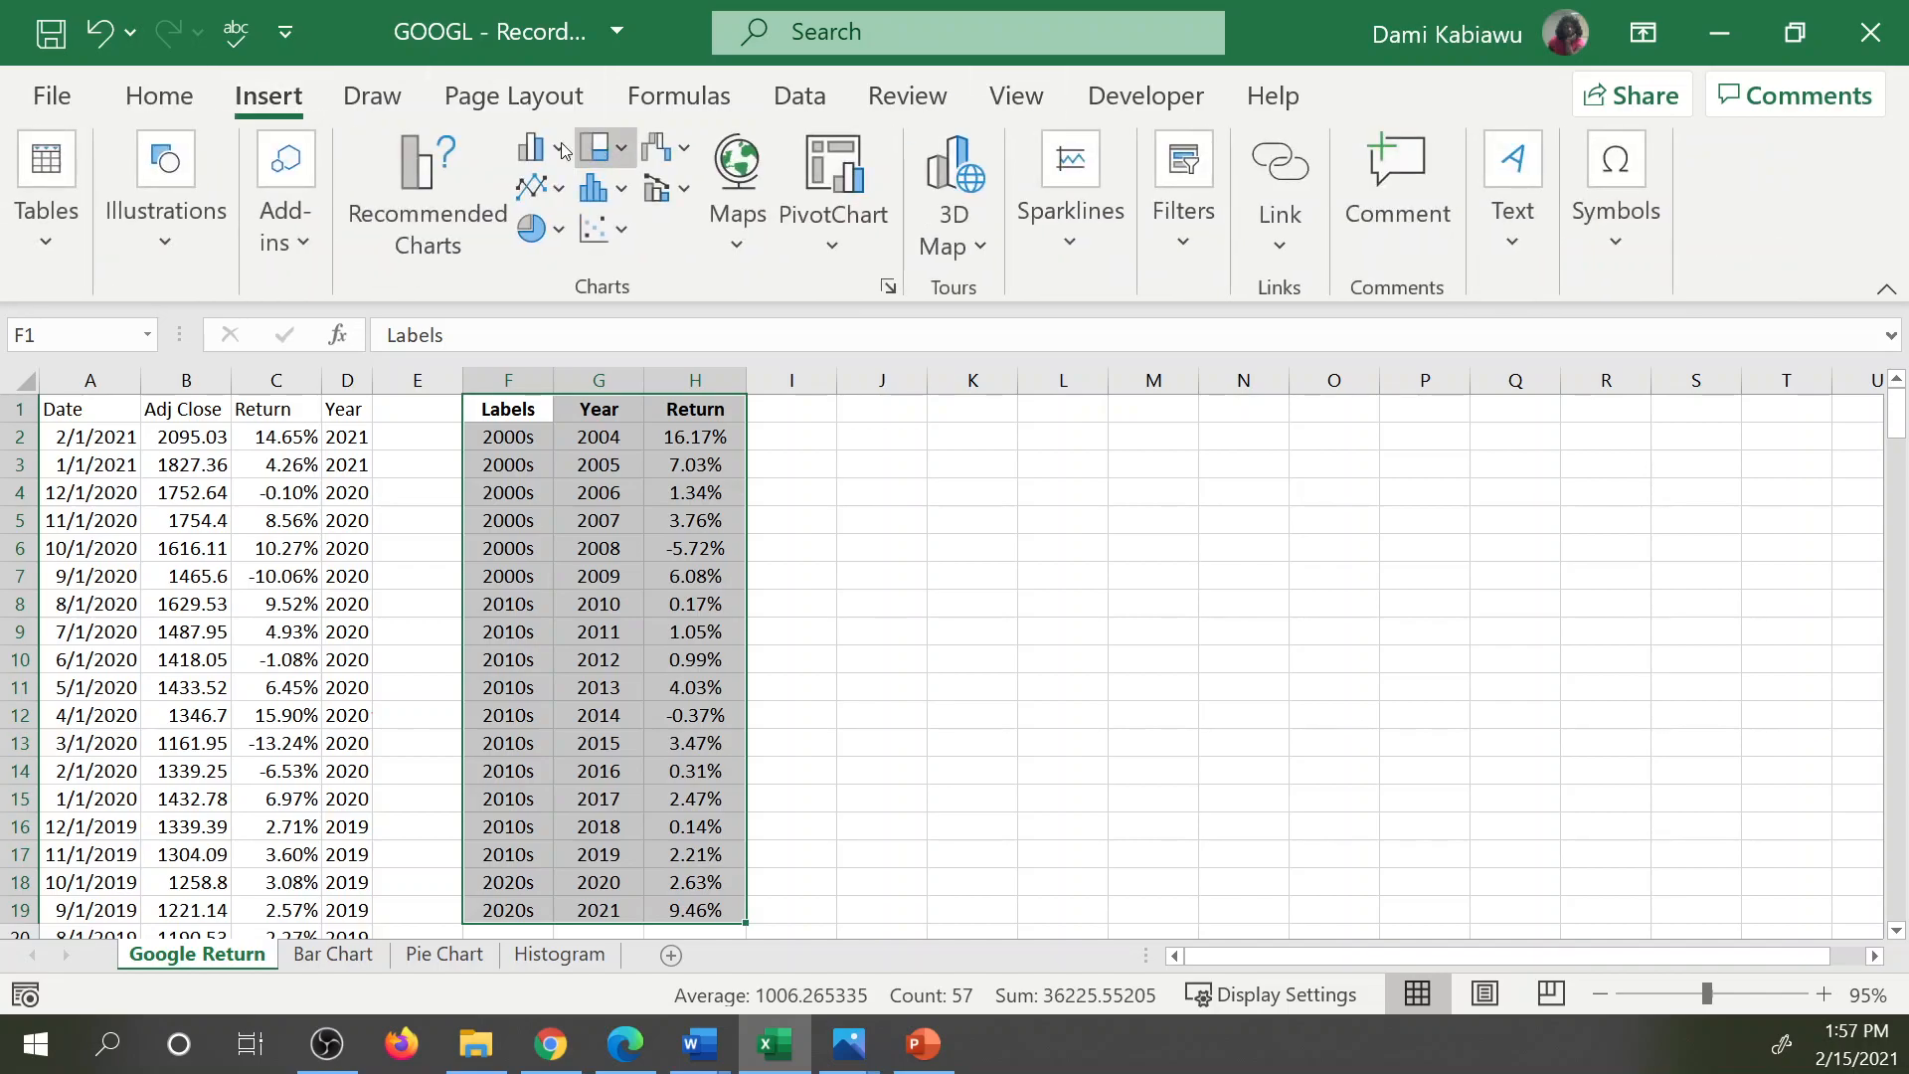
{"action": "left_click", "coordinate": [427, 199]}
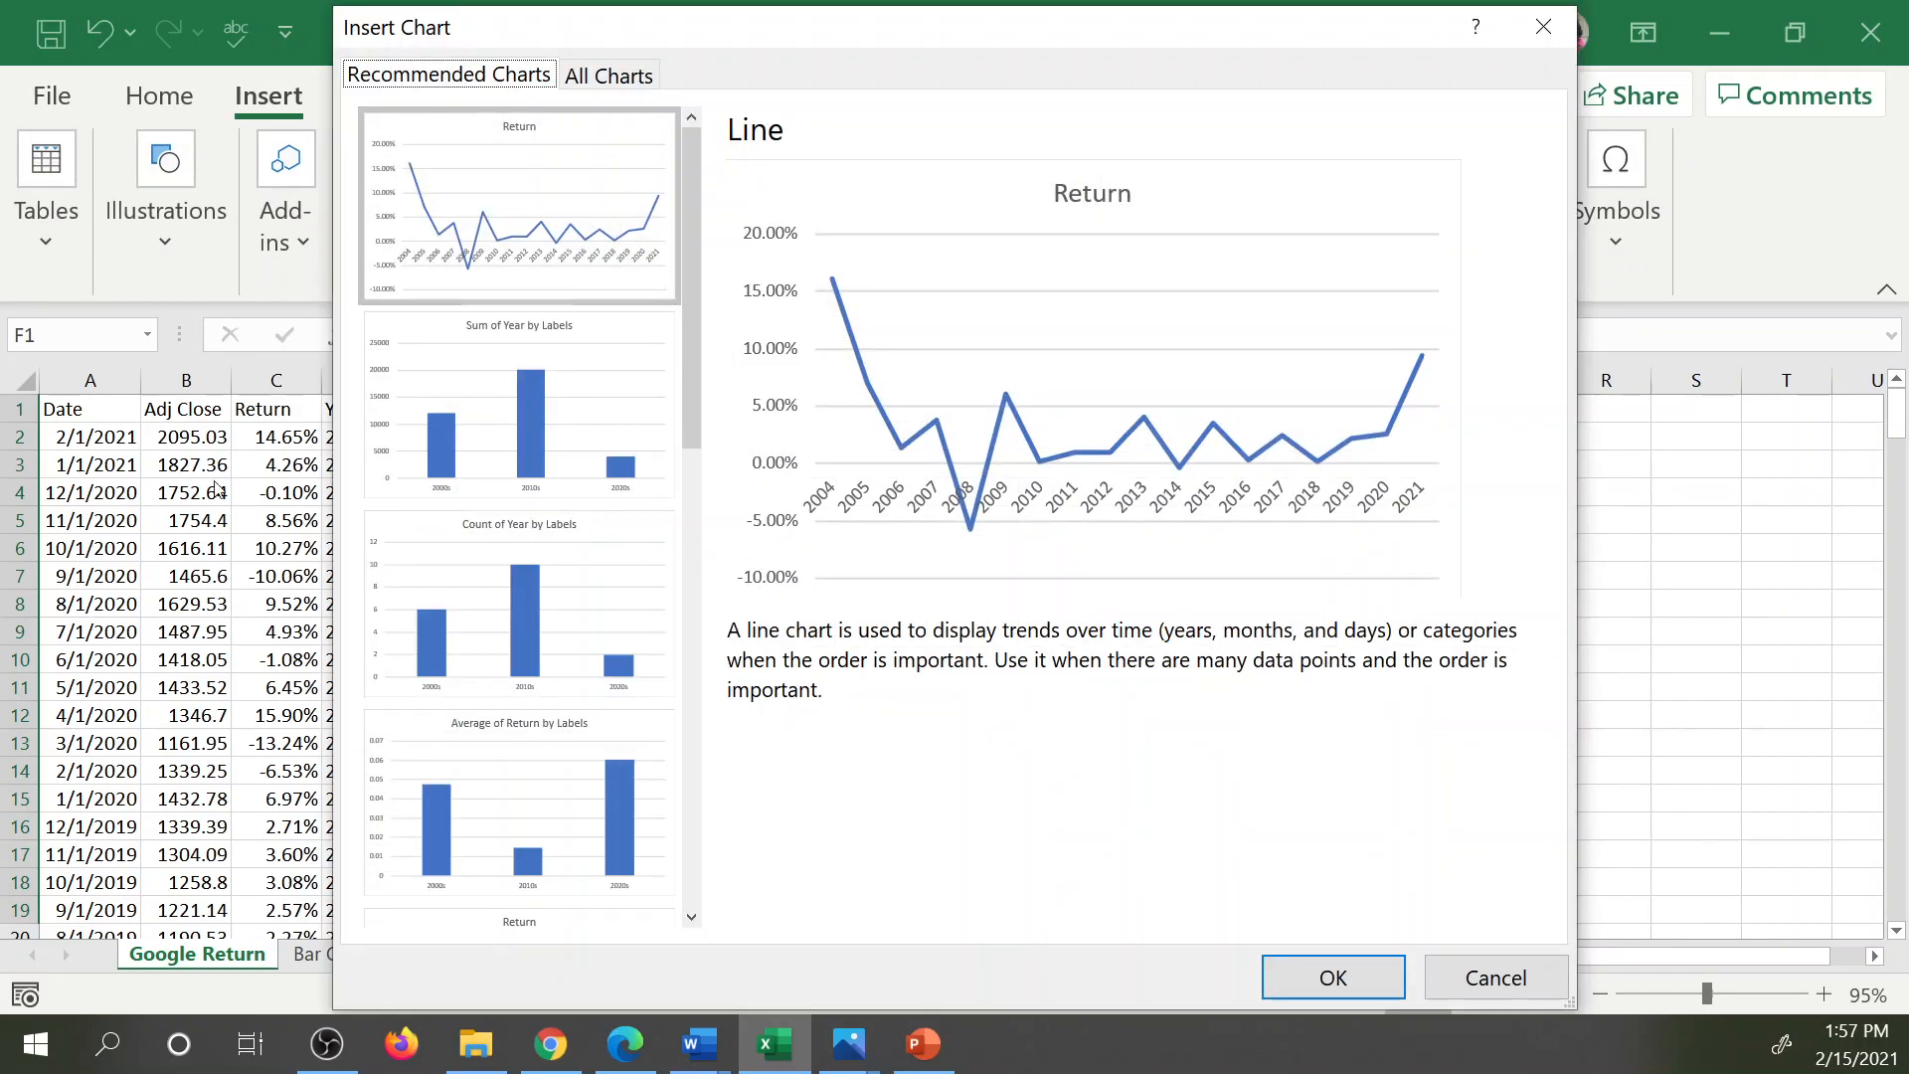
{"action": "scroll", "coordinate": [580, 776], "scroll_direction": "down", "scroll_amount": 3}
{"action": "scroll", "coordinate": [580, 775], "scroll_direction": "up", "scroll_amount": 3}
{"action": "left_click", "coordinate": [569, 425]}
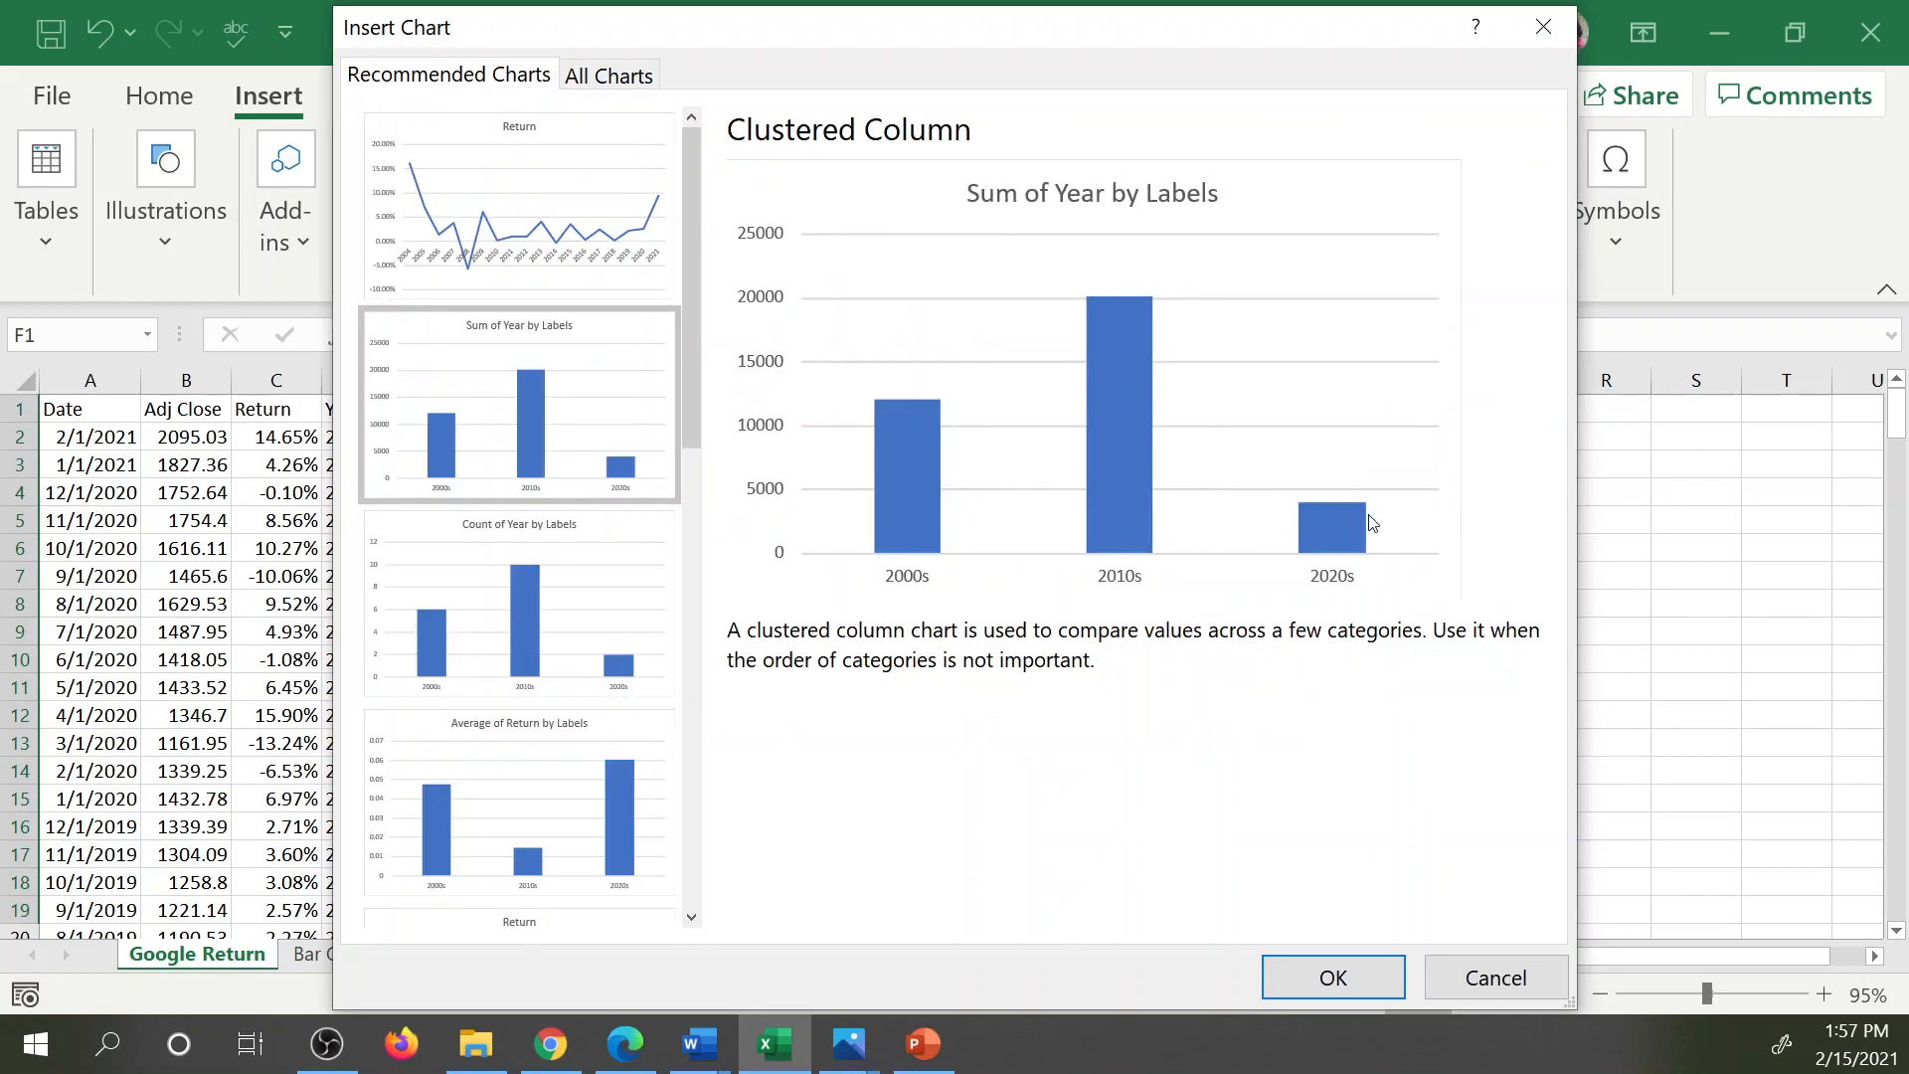
{"action": "scroll", "coordinate": [582, 721], "scroll_direction": "down", "scroll_amount": 6}
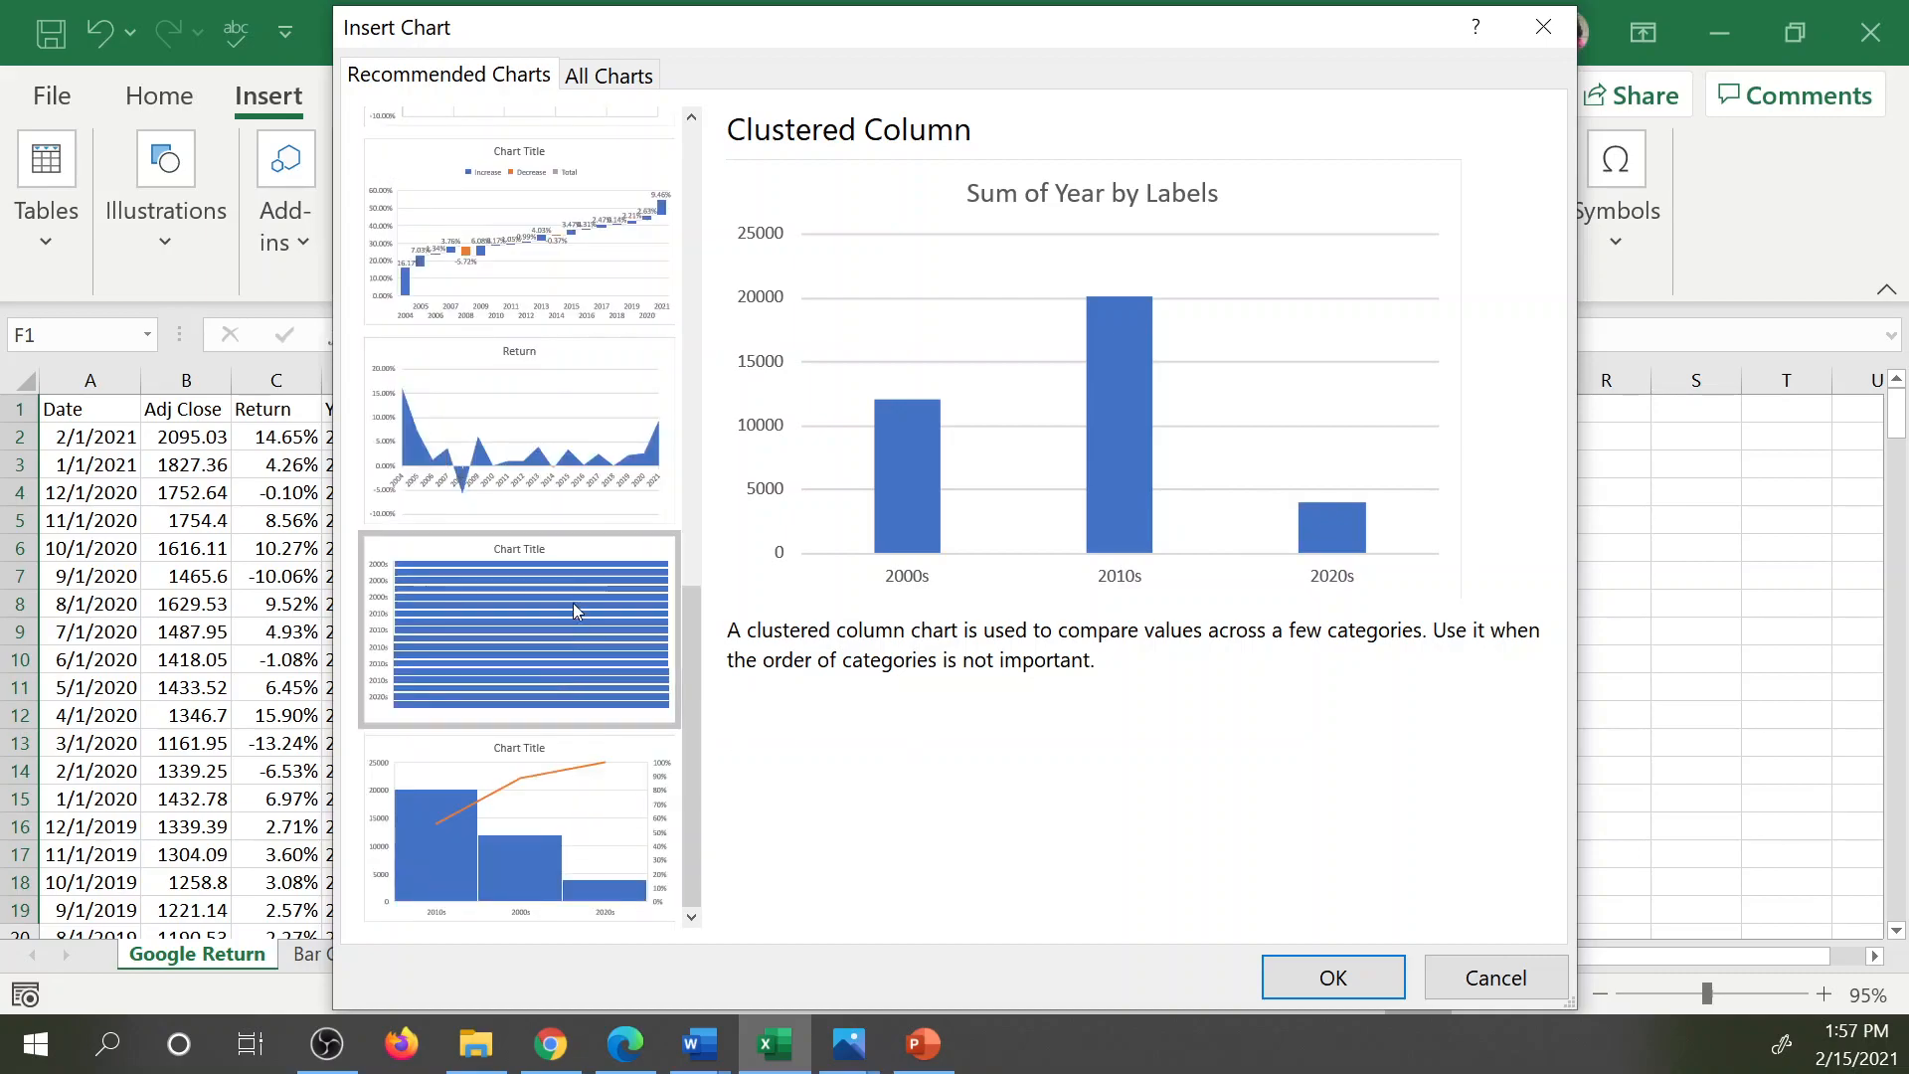
{"action": "scroll", "coordinate": [565, 342], "scroll_direction": "up", "scroll_amount": 3}
{"action": "left_click", "coordinate": [585, 488]}
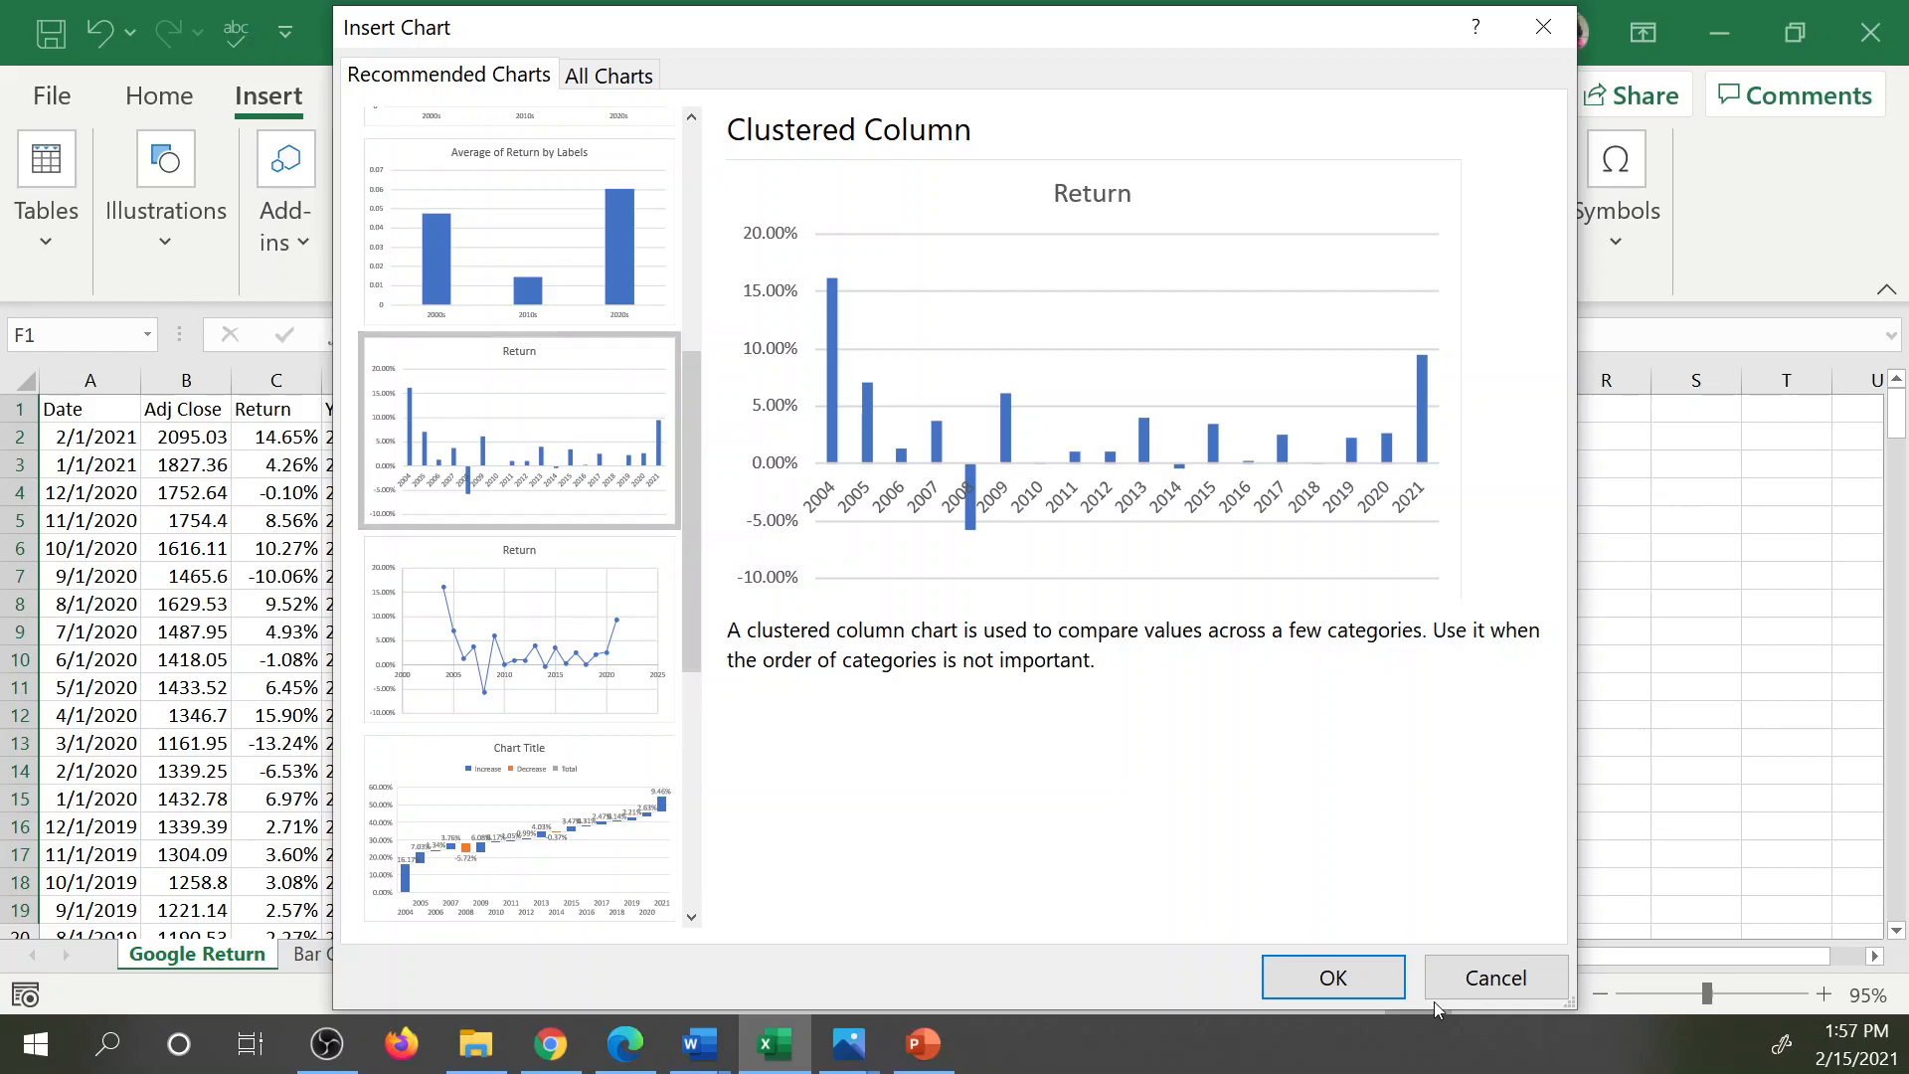
{"action": "left_click", "coordinate": [1484, 980]}
{"action": "left_click", "coordinate": [800, 463]}
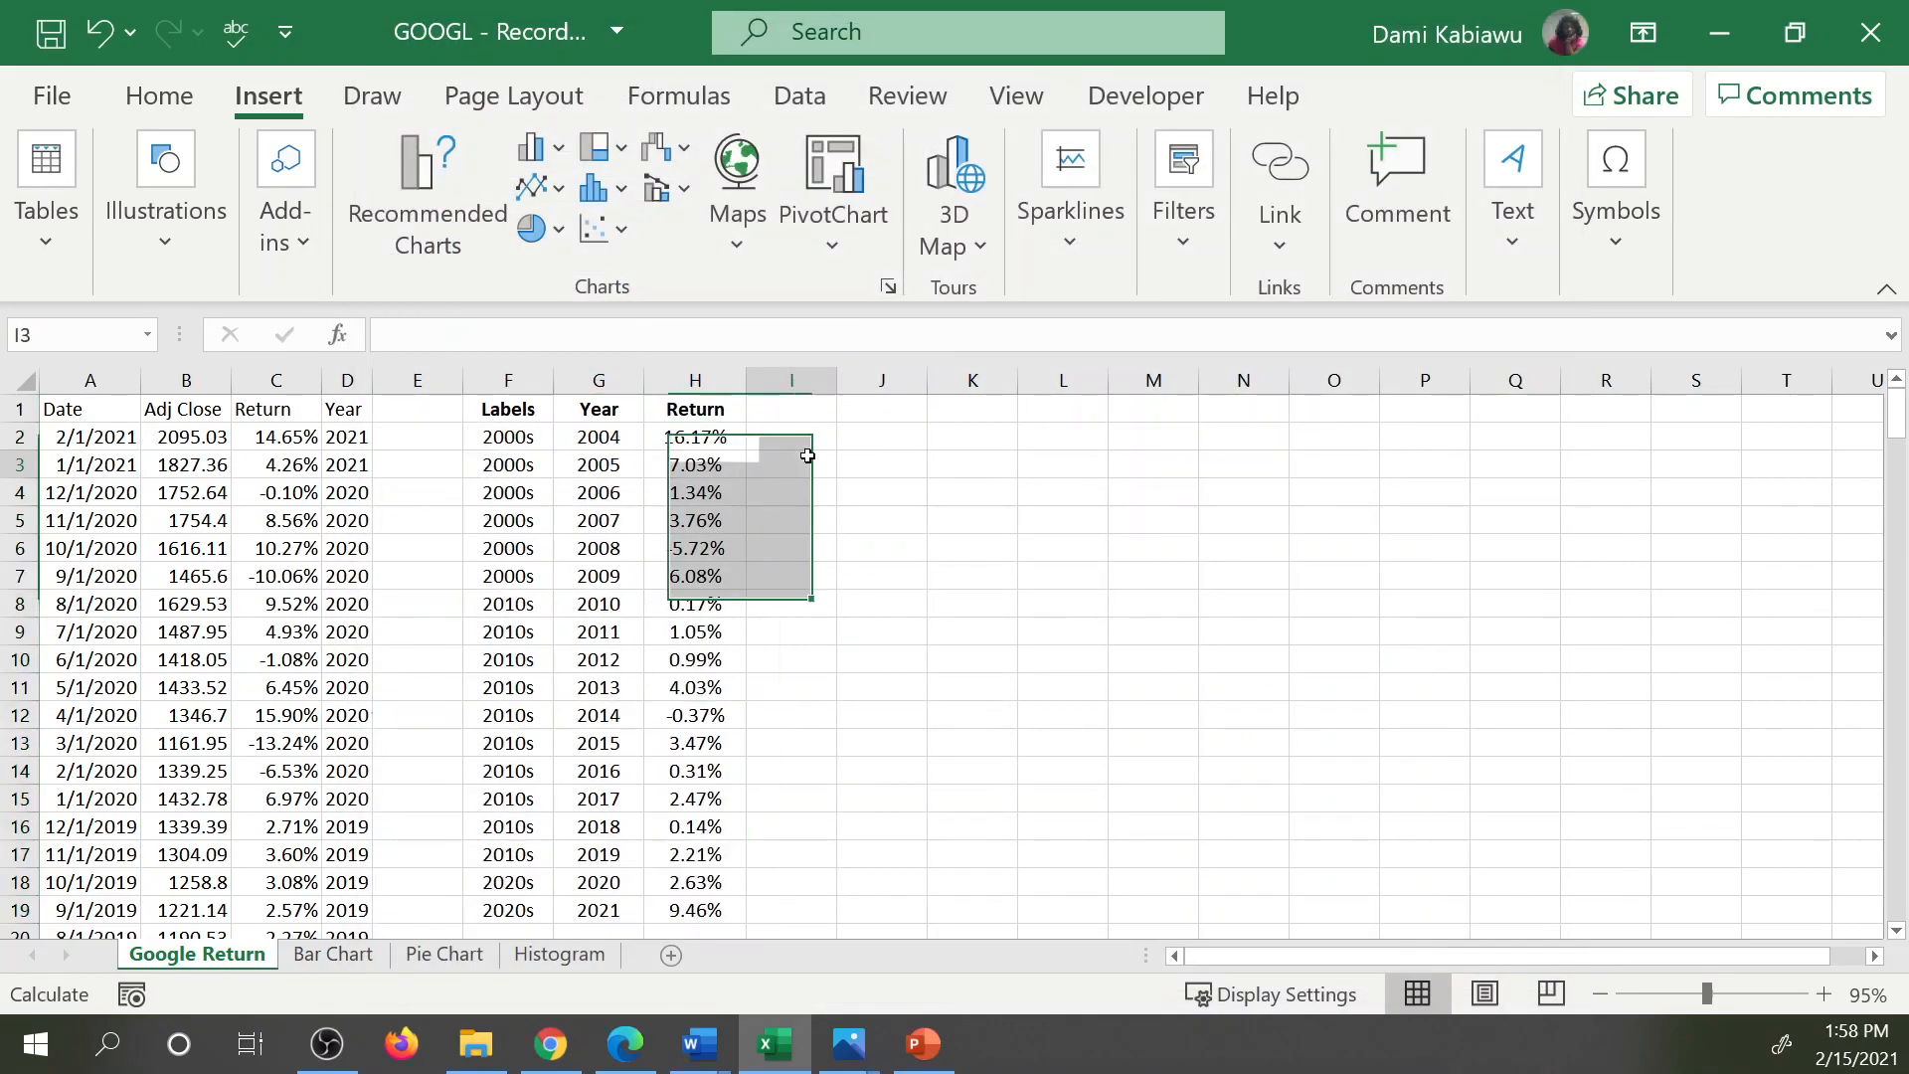
Undo the three label fills in column F.
{"action": "left_click", "coordinate": [112, 37]}
{"action": "left_click", "coordinate": [113, 38]}
{"action": "left_click", "coordinate": [112, 38]}
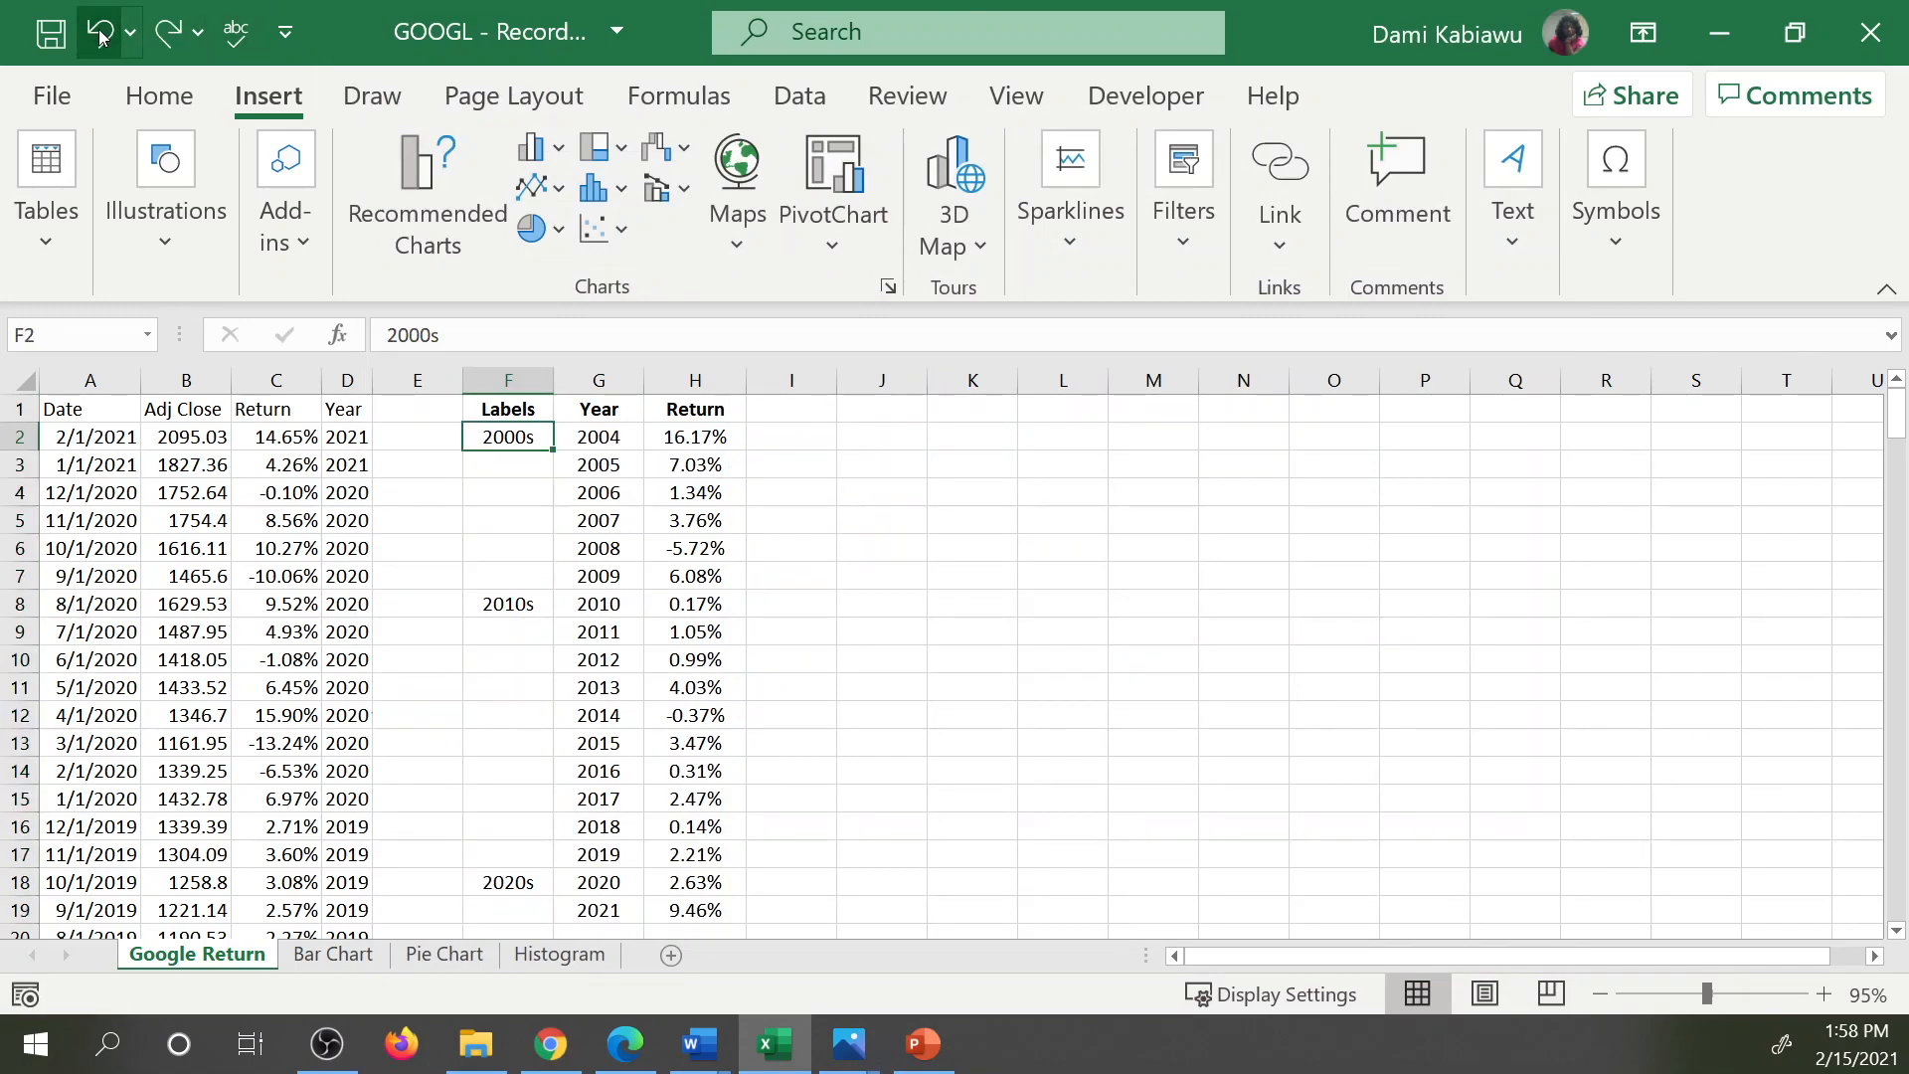
Insert the recommended clustered column chart for F1:H19, after previewing the line and stacked area types, and place it beside the table.
{"action": "left_click_drag", "start_coordinate": [508, 408], "coordinate": [671, 903]}
{"action": "left_click", "coordinate": [403, 172]}
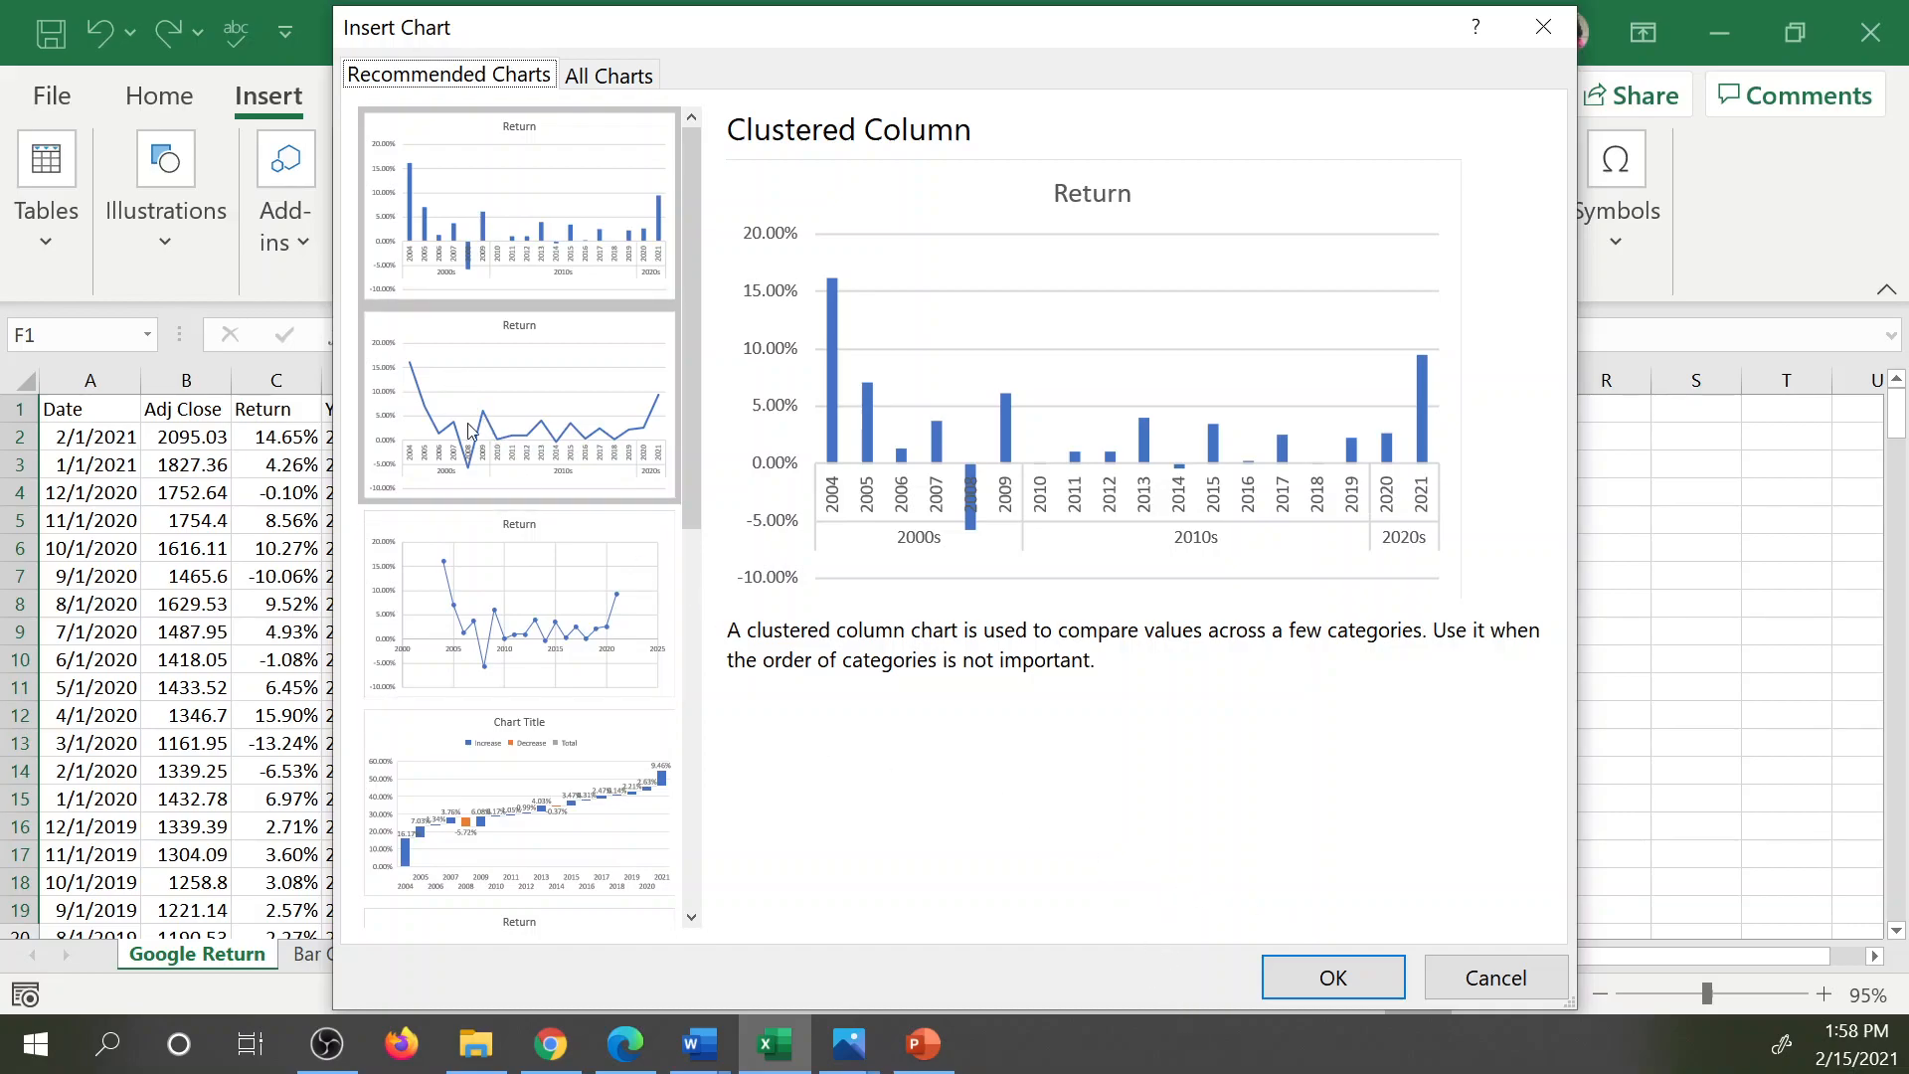
{"action": "left_click", "coordinate": [504, 408]}
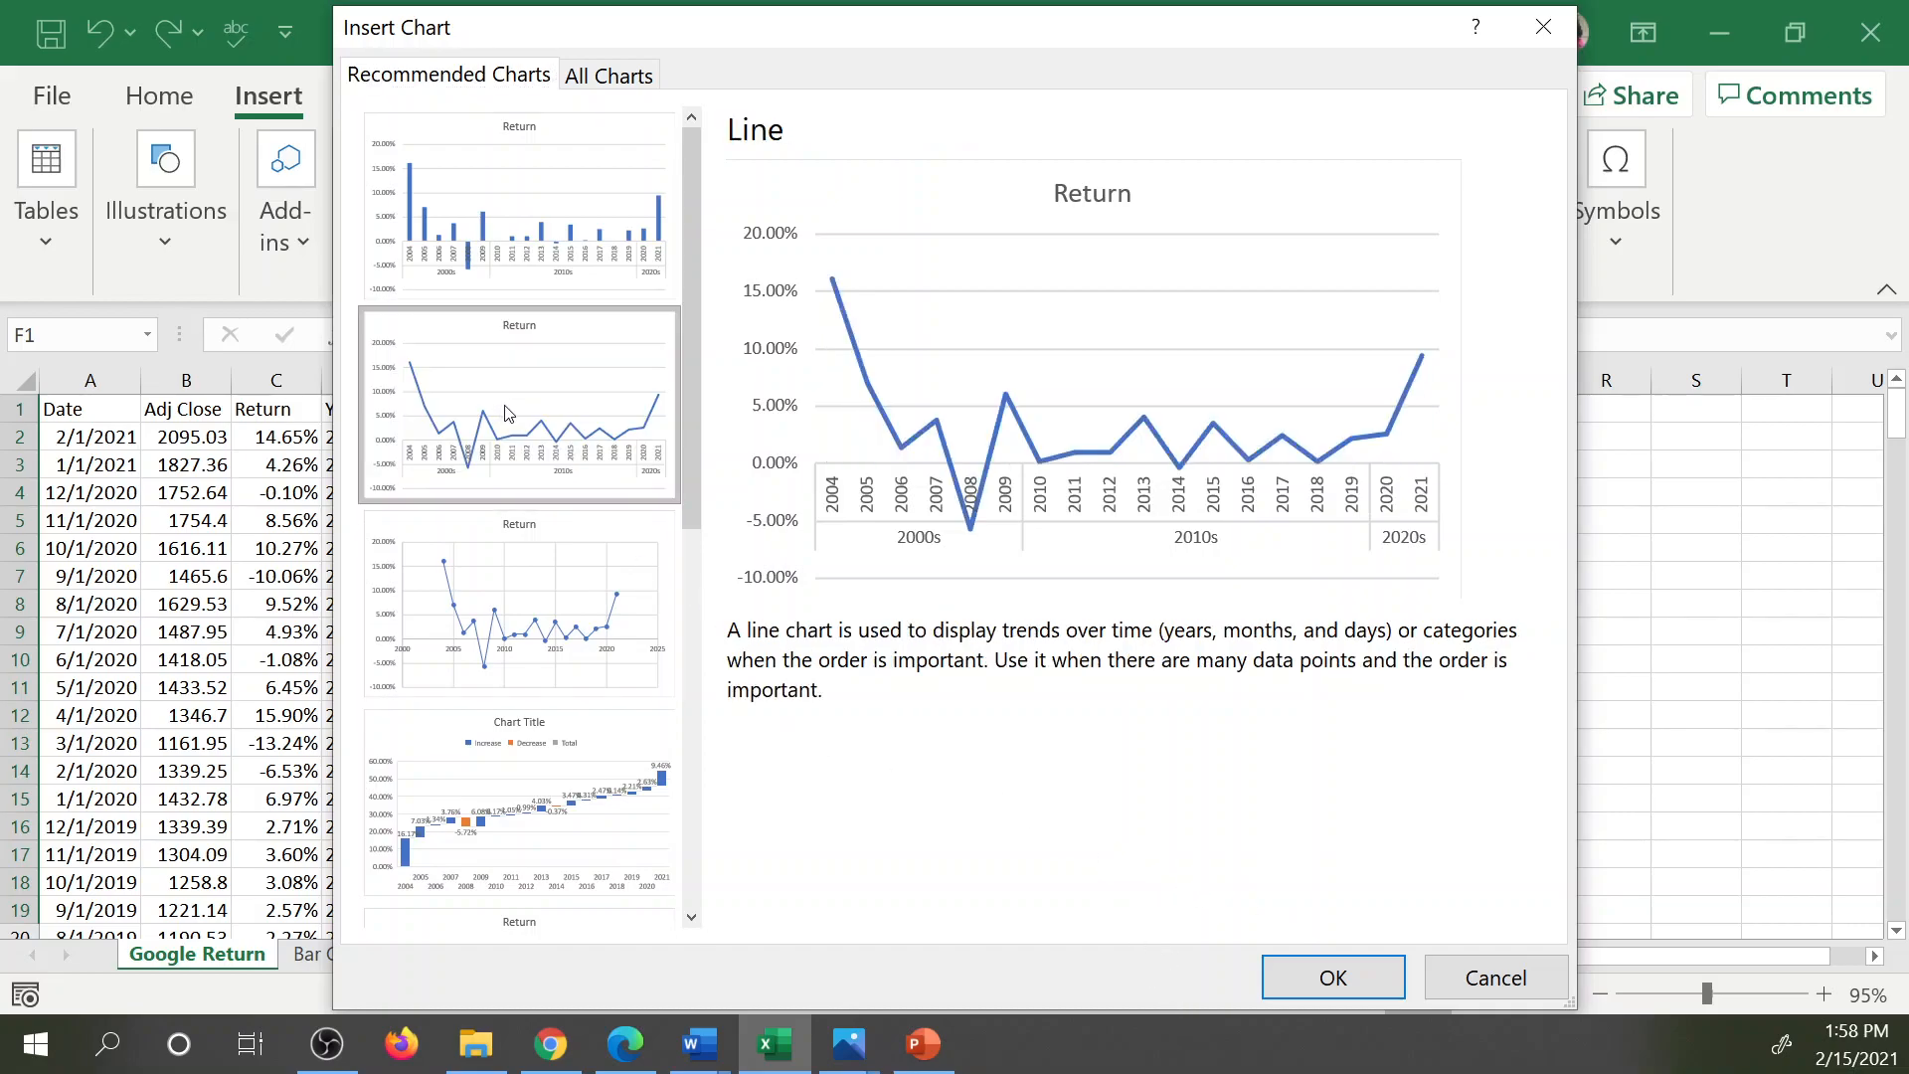
{"action": "left_click_drag", "start_coordinate": [690, 497], "coordinate": [712, 882]}
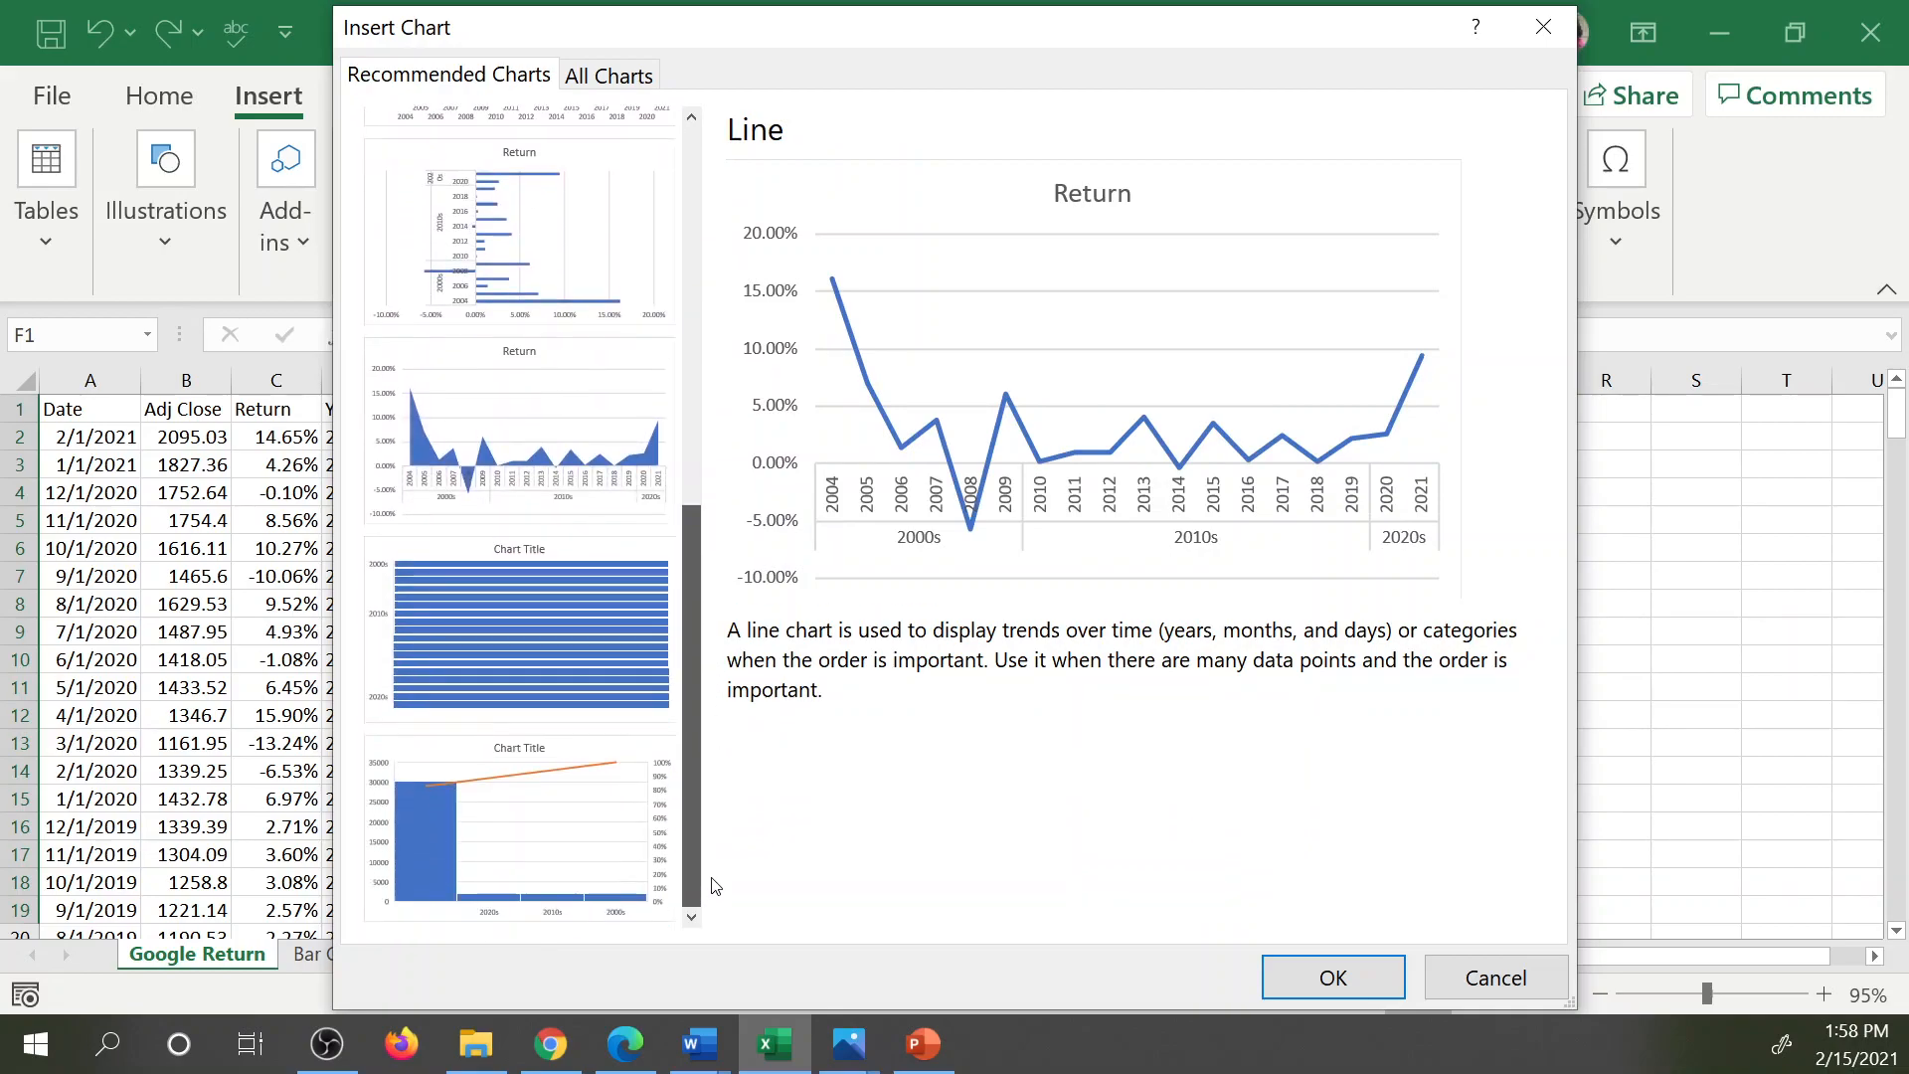
{"action": "left_click", "coordinate": [563, 428]}
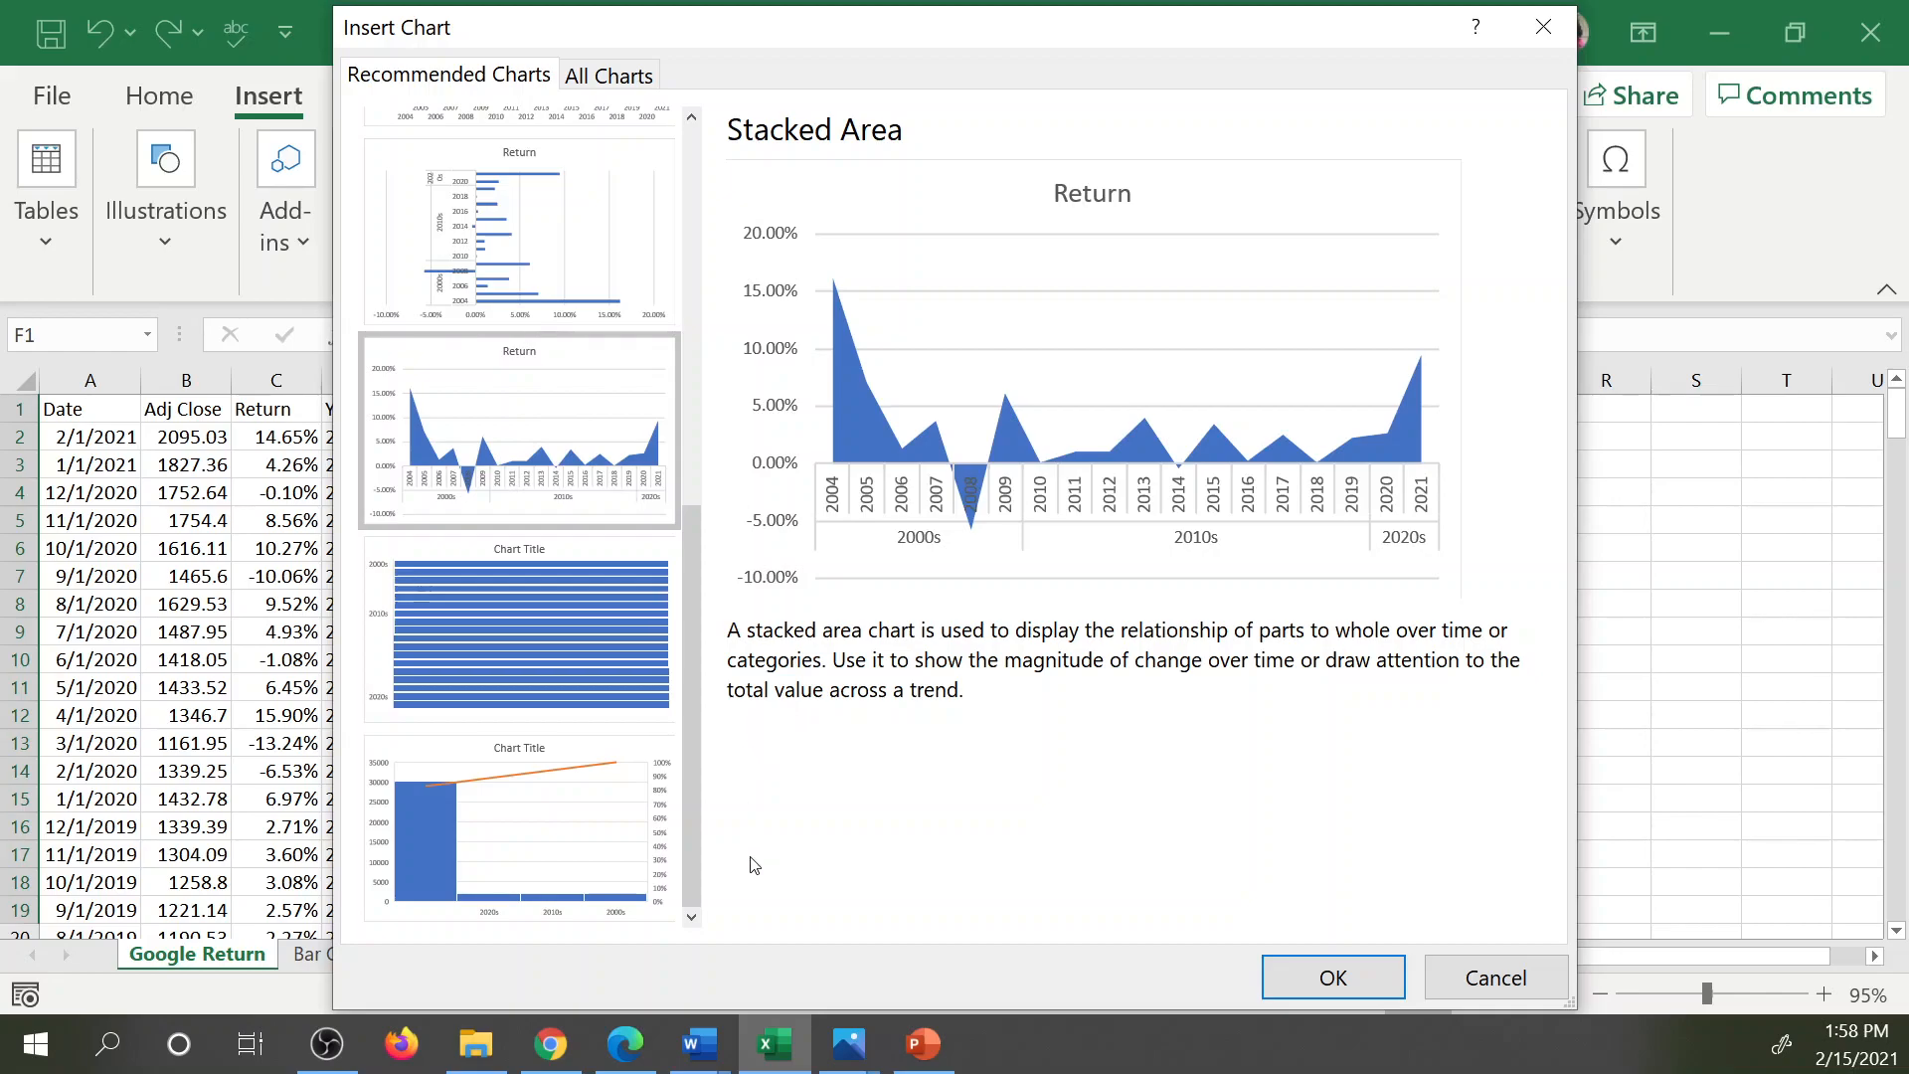
{"action": "left_click_drag", "start_coordinate": [688, 826], "coordinate": [586, 522]}
{"action": "scroll", "coordinate": [587, 522], "scroll_direction": "up", "scroll_amount": 2}
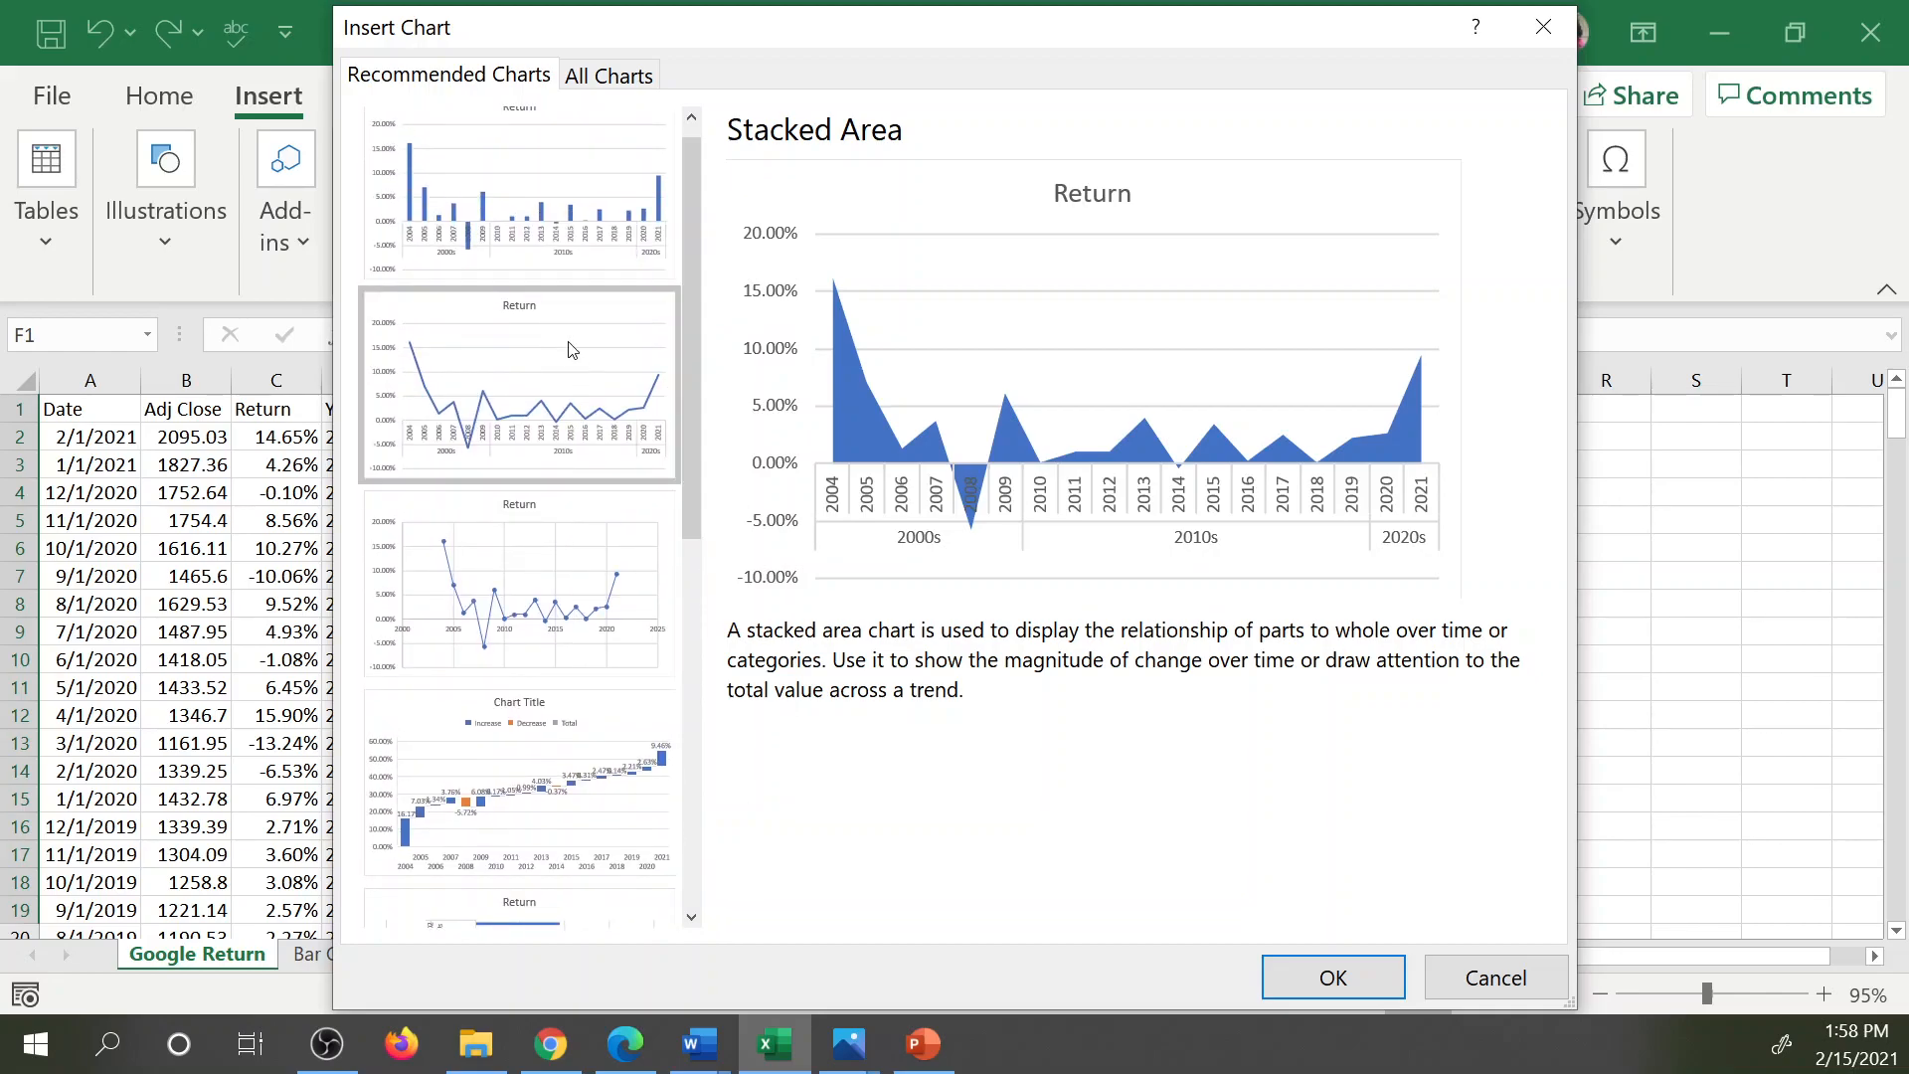
{"action": "left_click", "coordinate": [588, 231]}
{"action": "left_click", "coordinate": [1333, 976]}
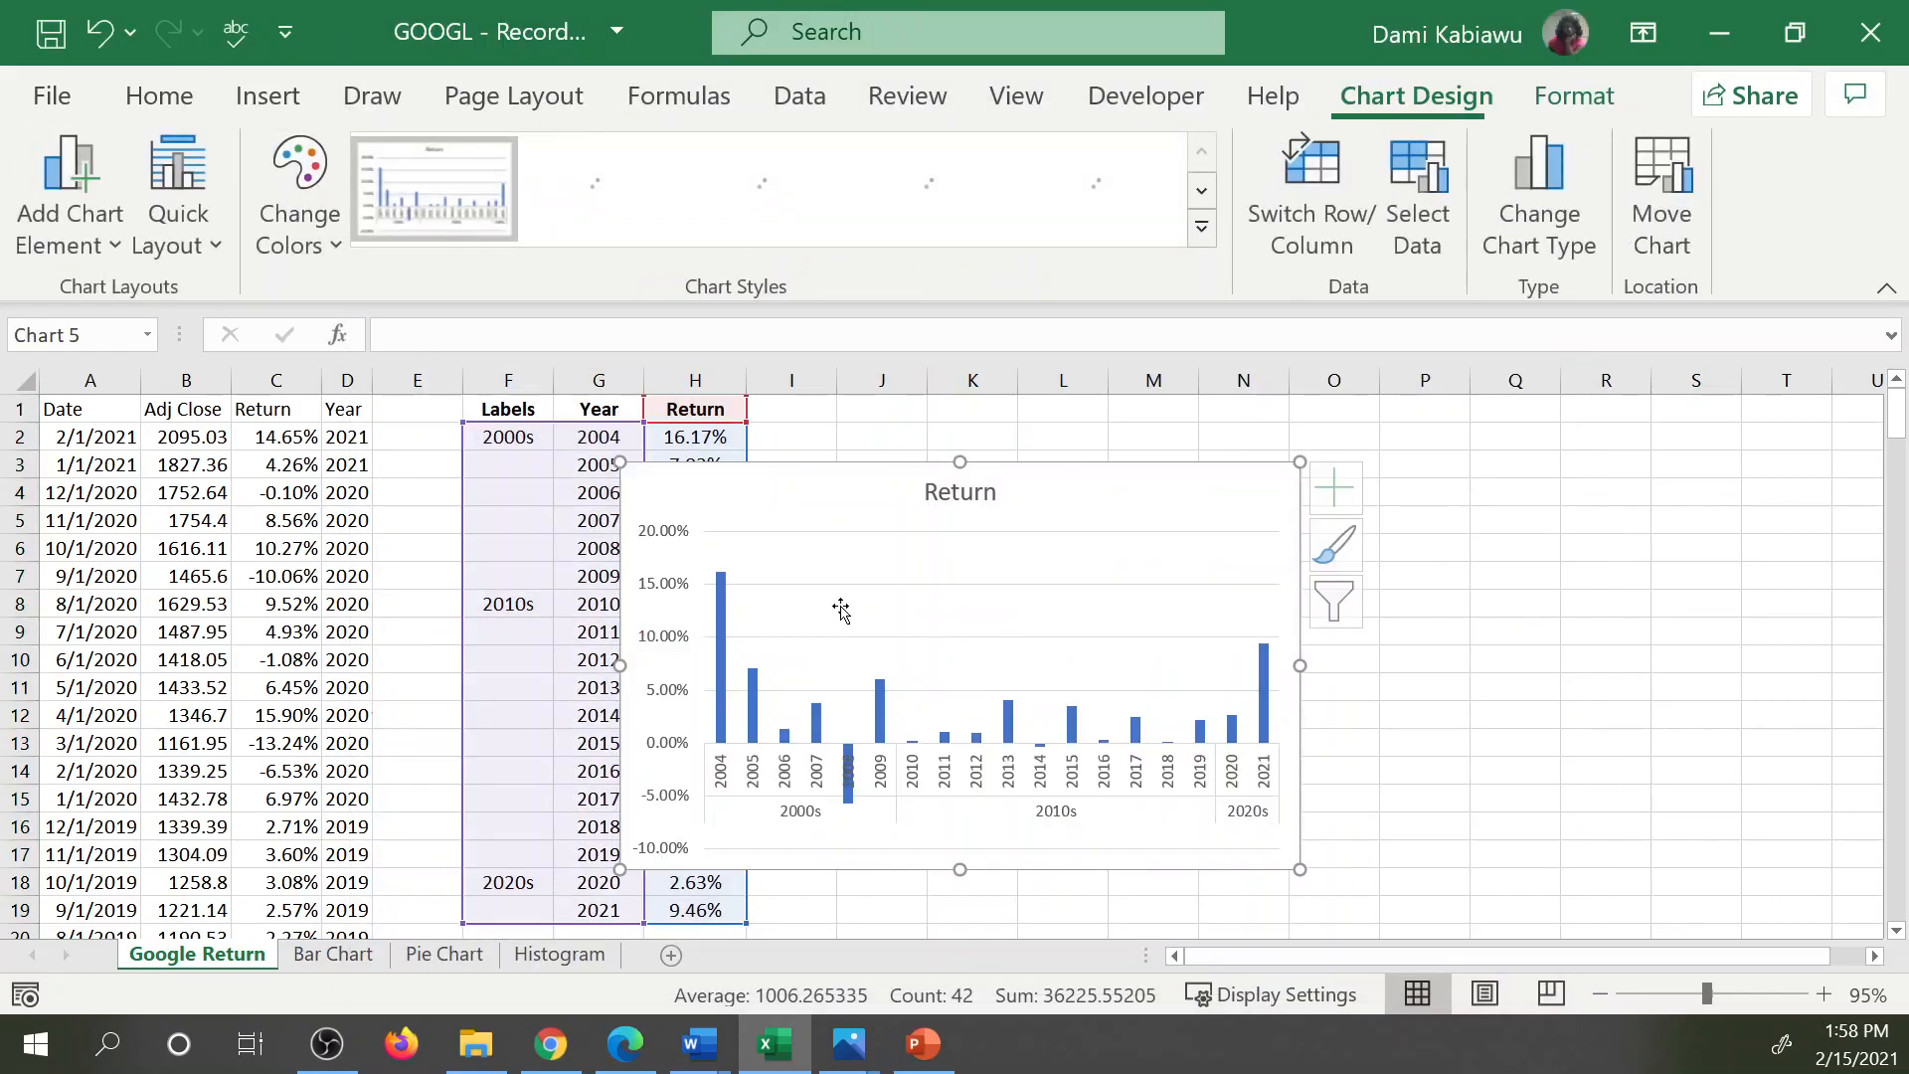
{"action": "left_click_drag", "start_coordinate": [735, 469], "coordinate": [980, 449]}
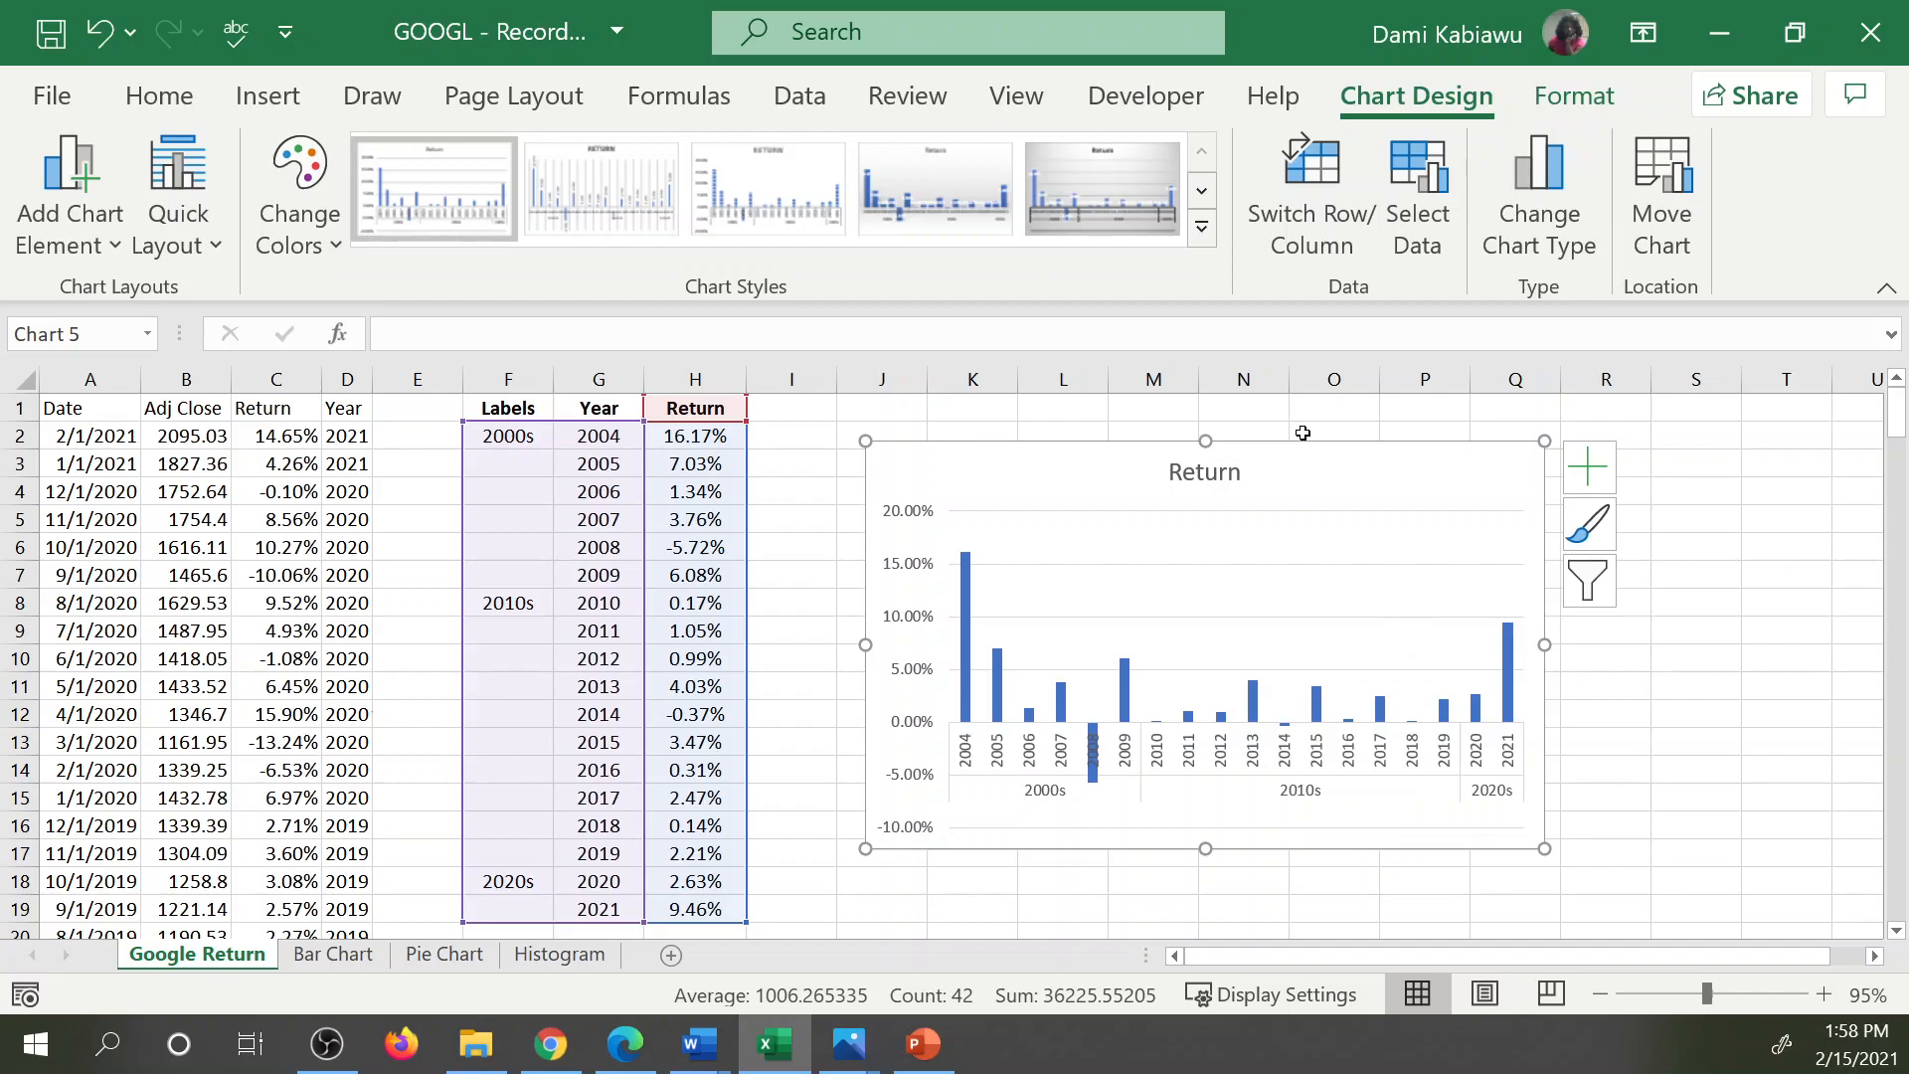
Add axis titles to the chart, keep the gridlines, and delete the horizontal axis title.
{"action": "left_click", "coordinate": [1603, 474]}
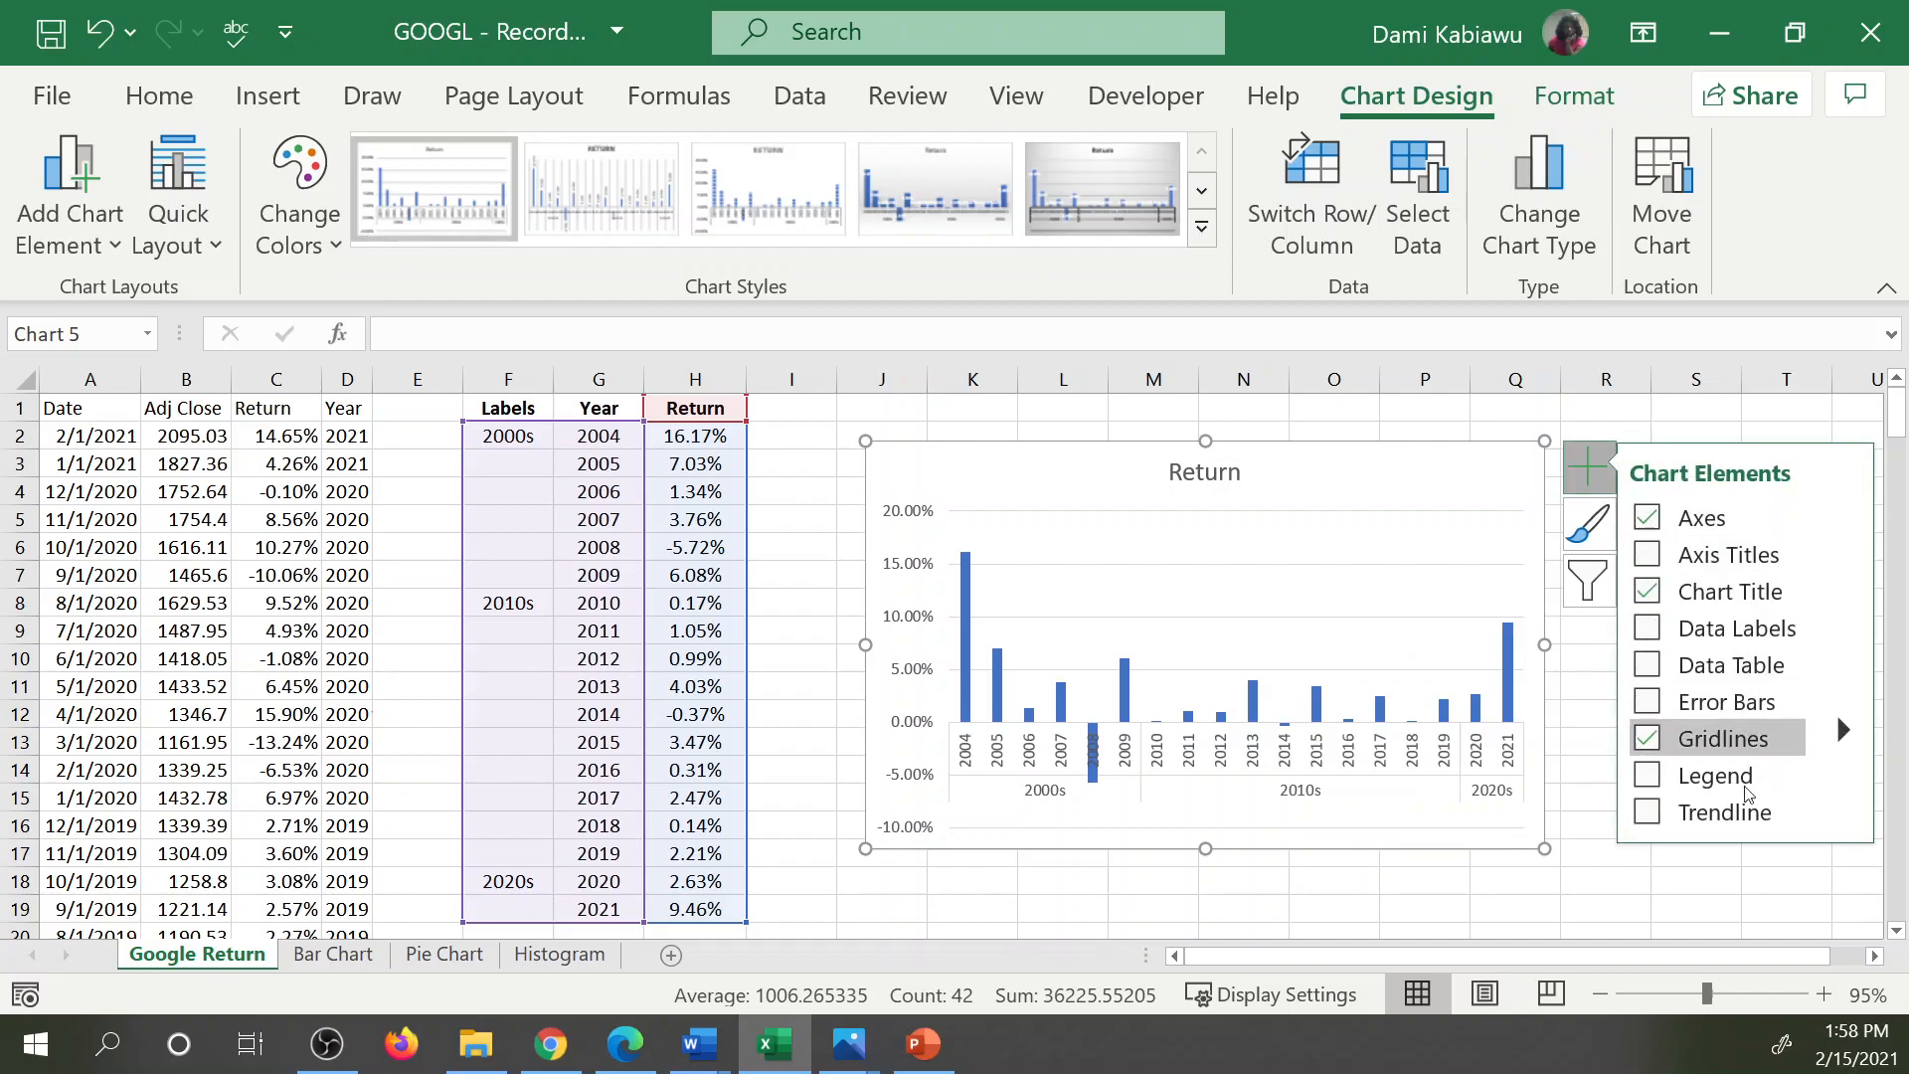
{"action": "left_click", "coordinate": [1646, 739]}
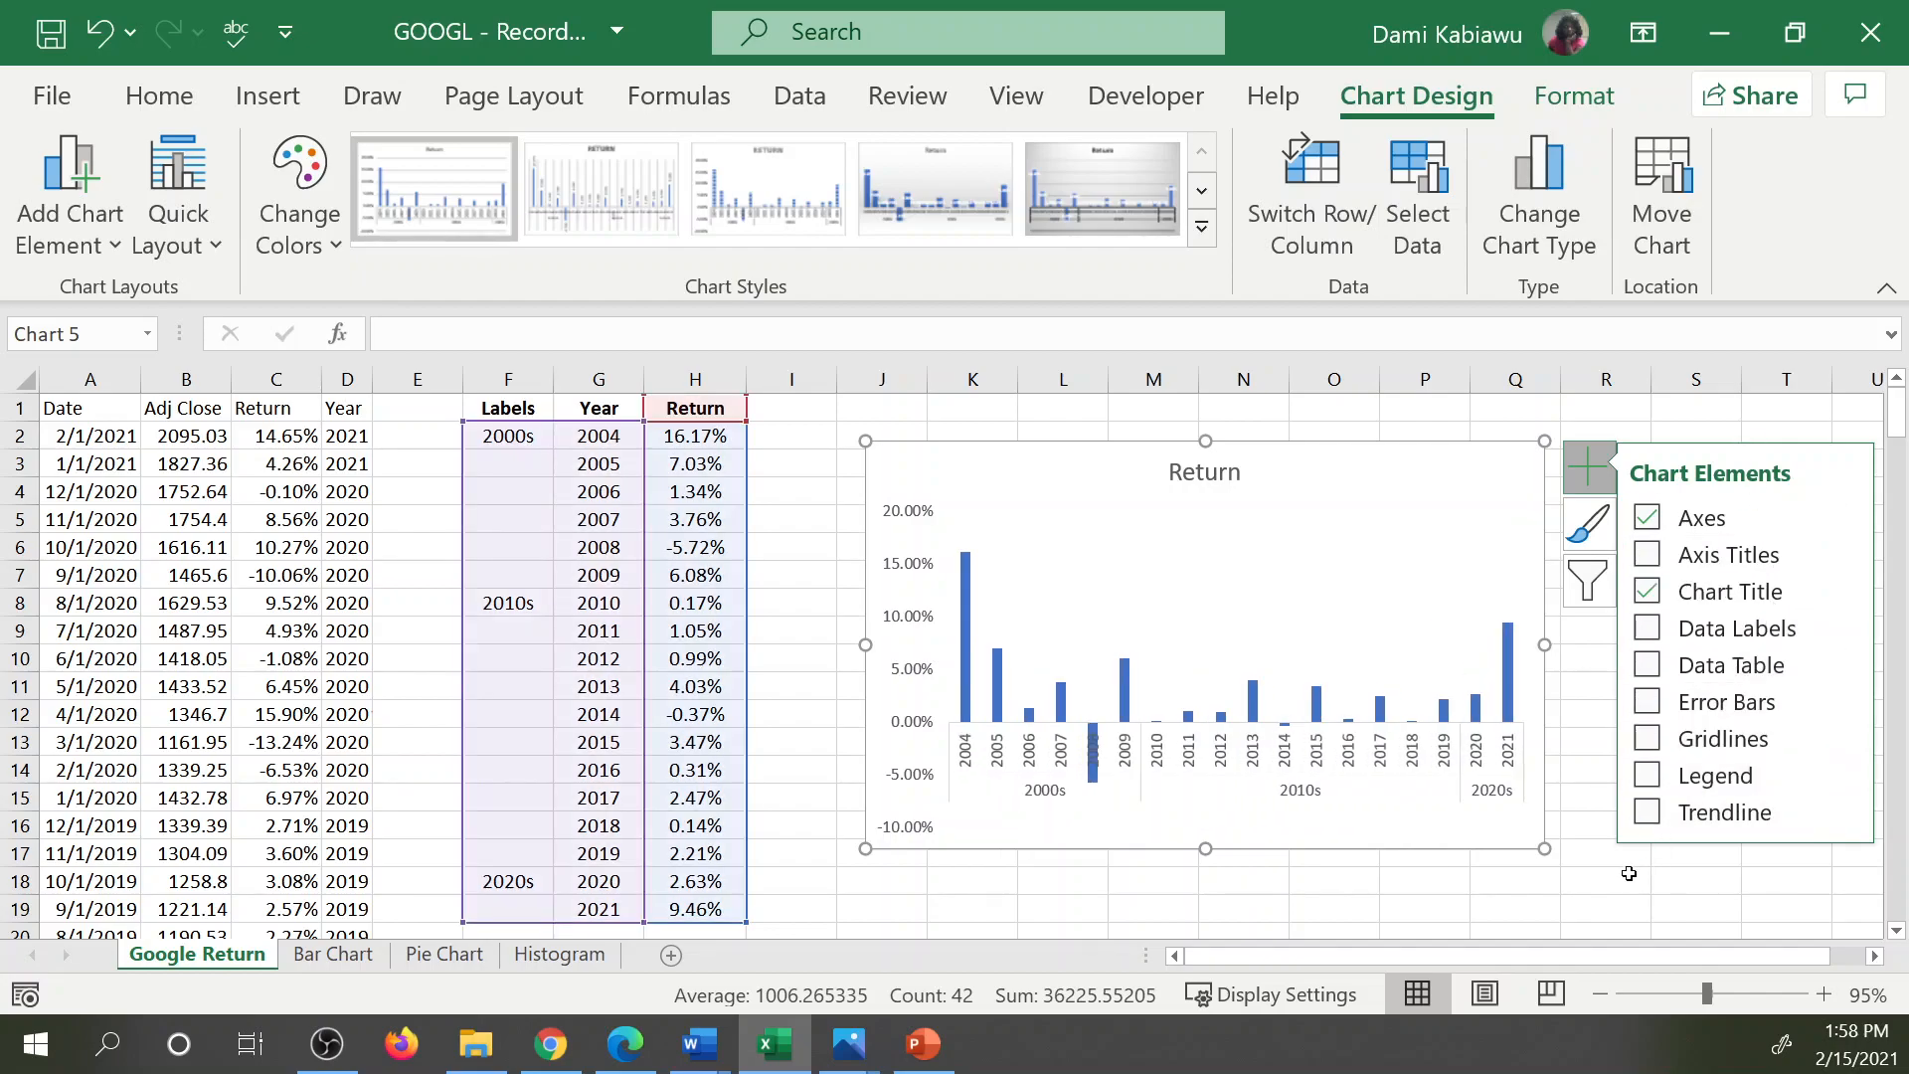
{"action": "left_click", "coordinate": [1670, 740]}
{"action": "left_click", "coordinate": [1647, 555]}
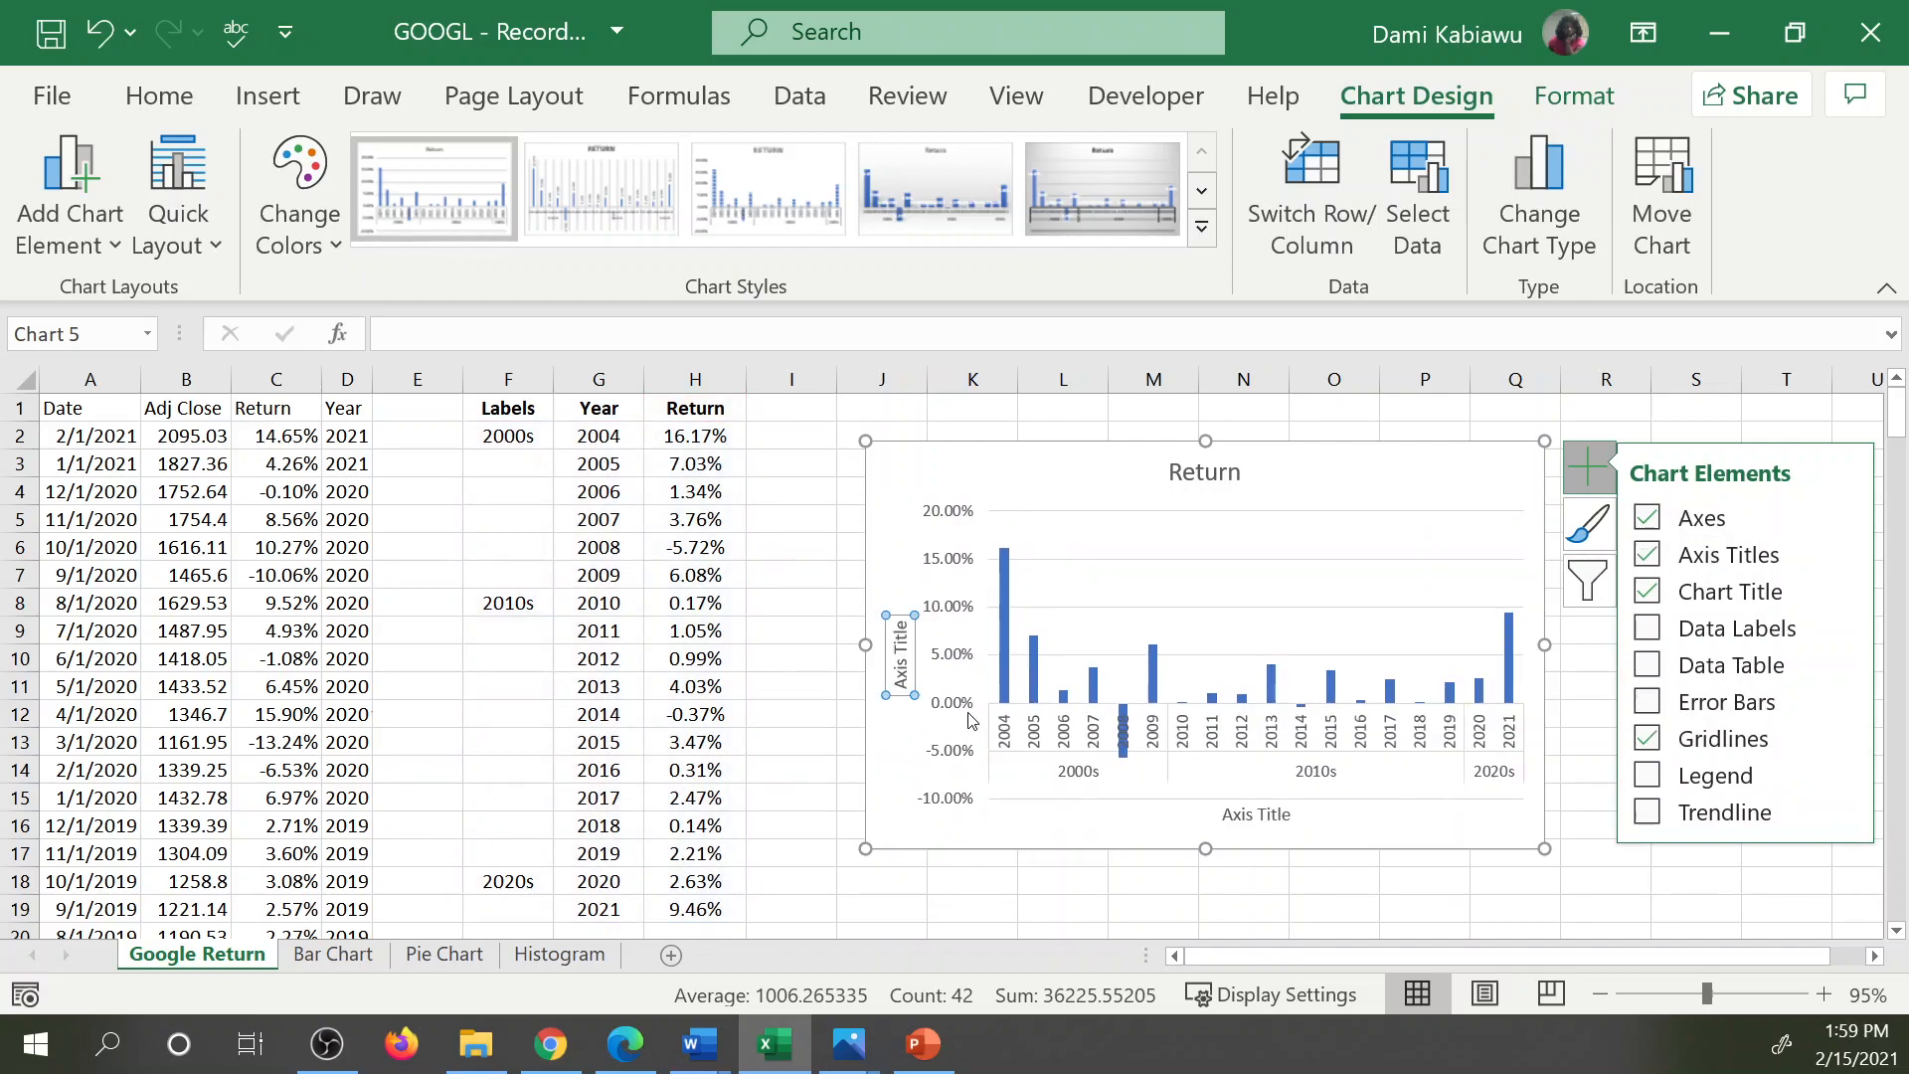
{"action": "left_click", "coordinate": [1256, 824]}
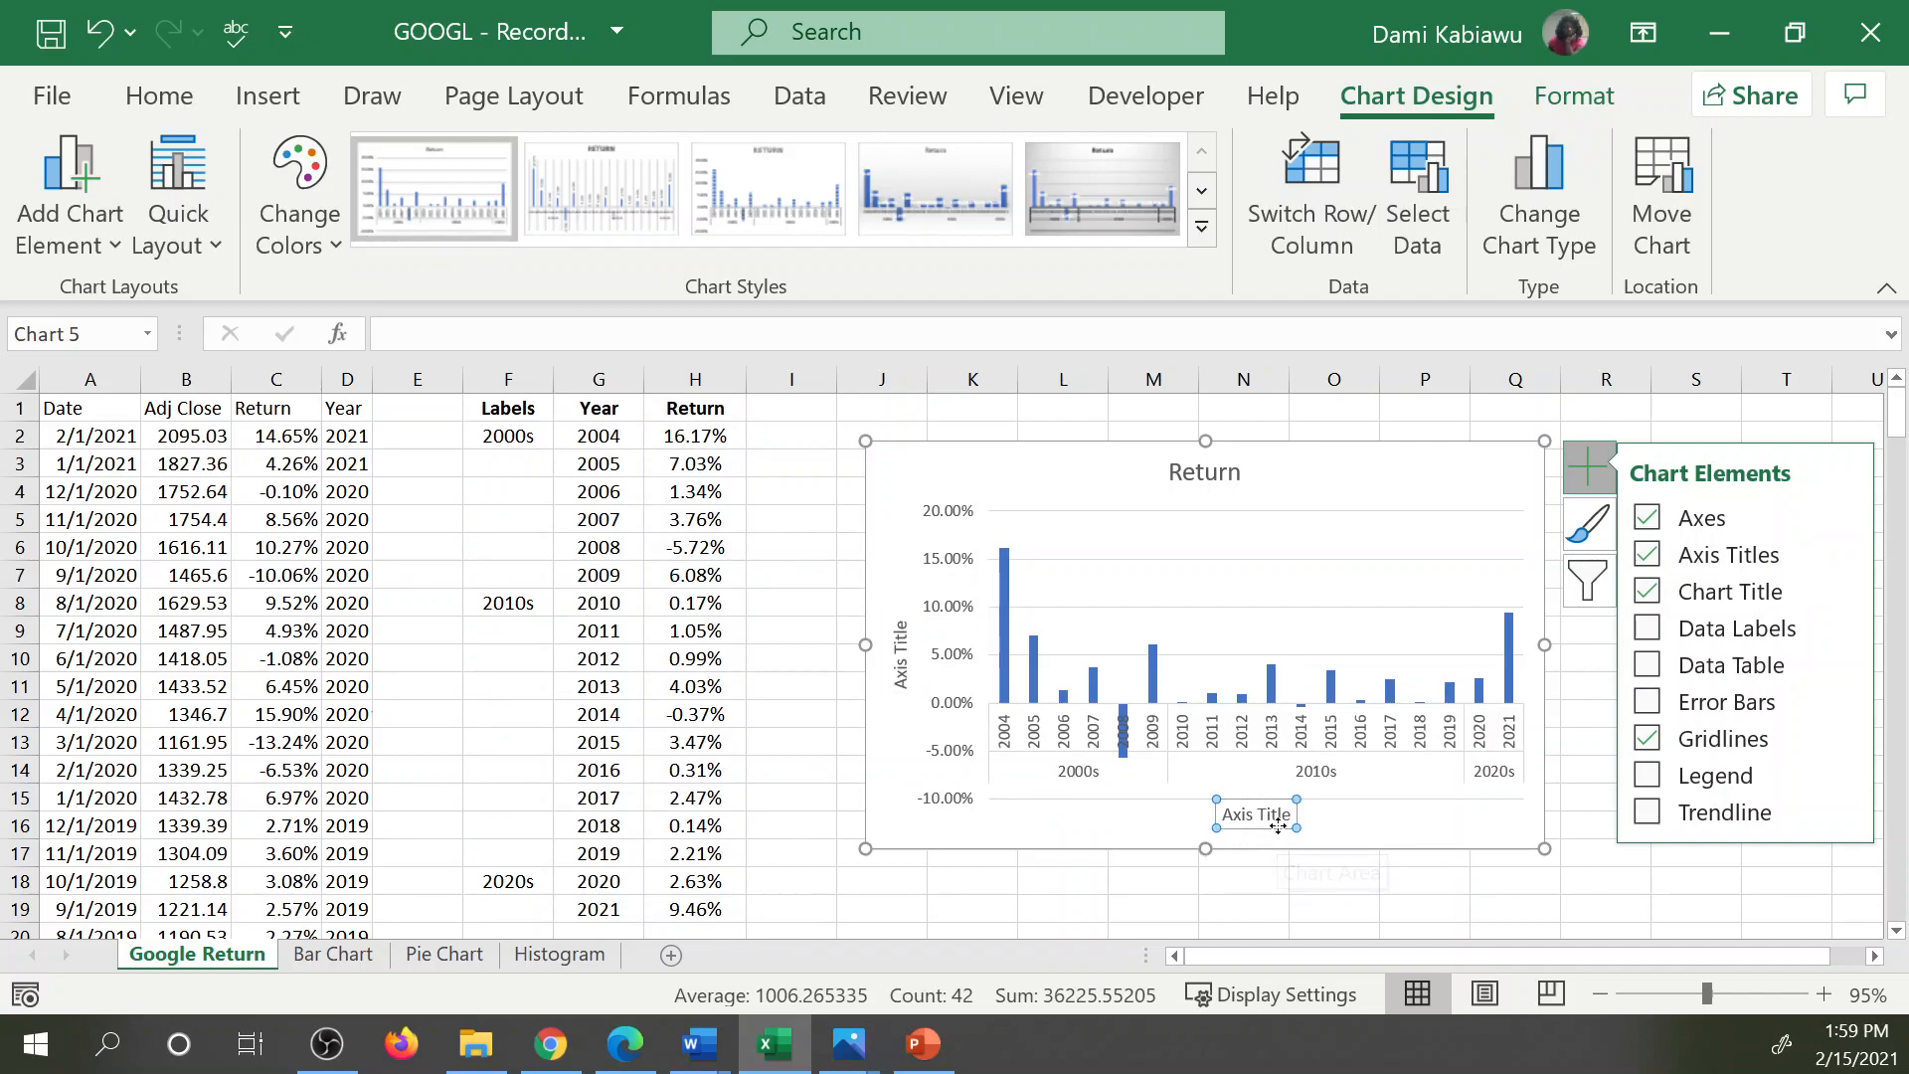
{"action": "left_click", "coordinate": [1280, 817]}
{"action": "left_click", "coordinate": [1282, 827]}
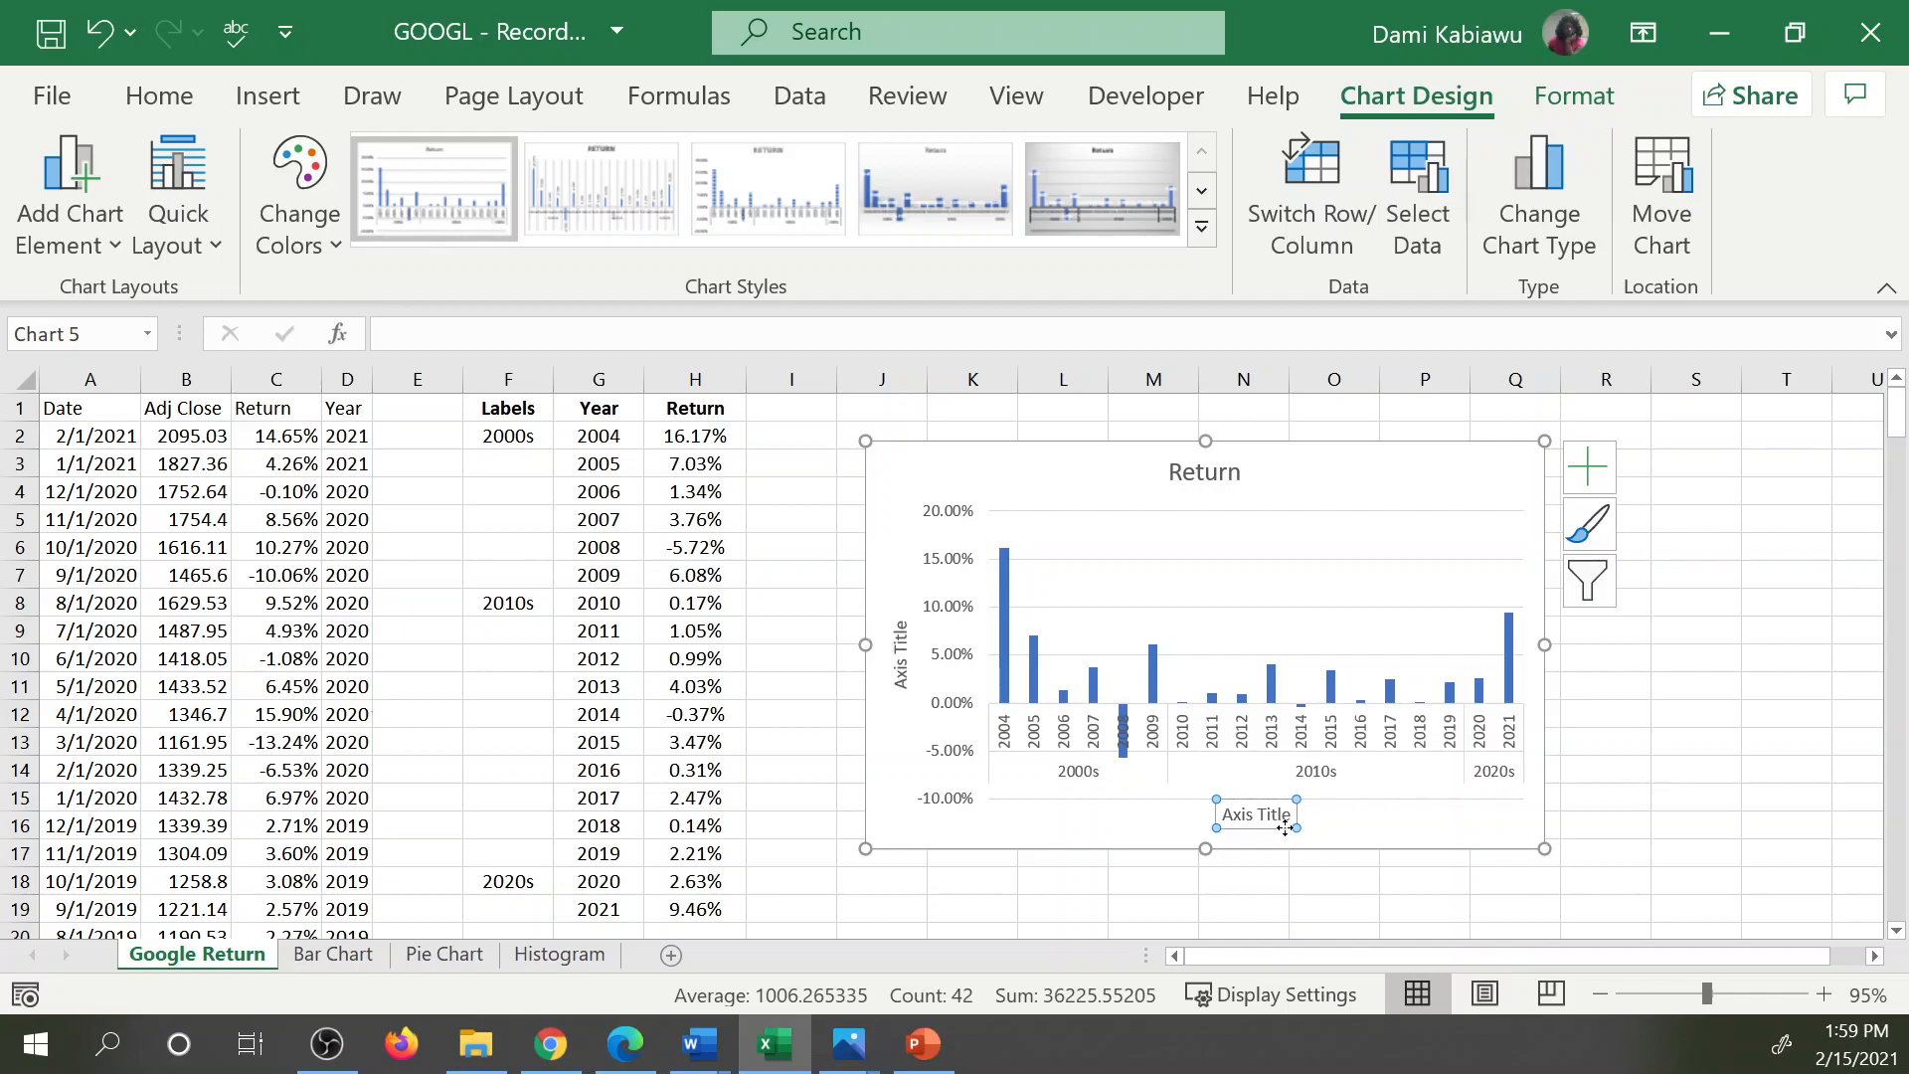
{"action": "key", "text": "Delete"}
Set the chart's vertical axis title to Return.
{"action": "left_click", "coordinate": [897, 666]}
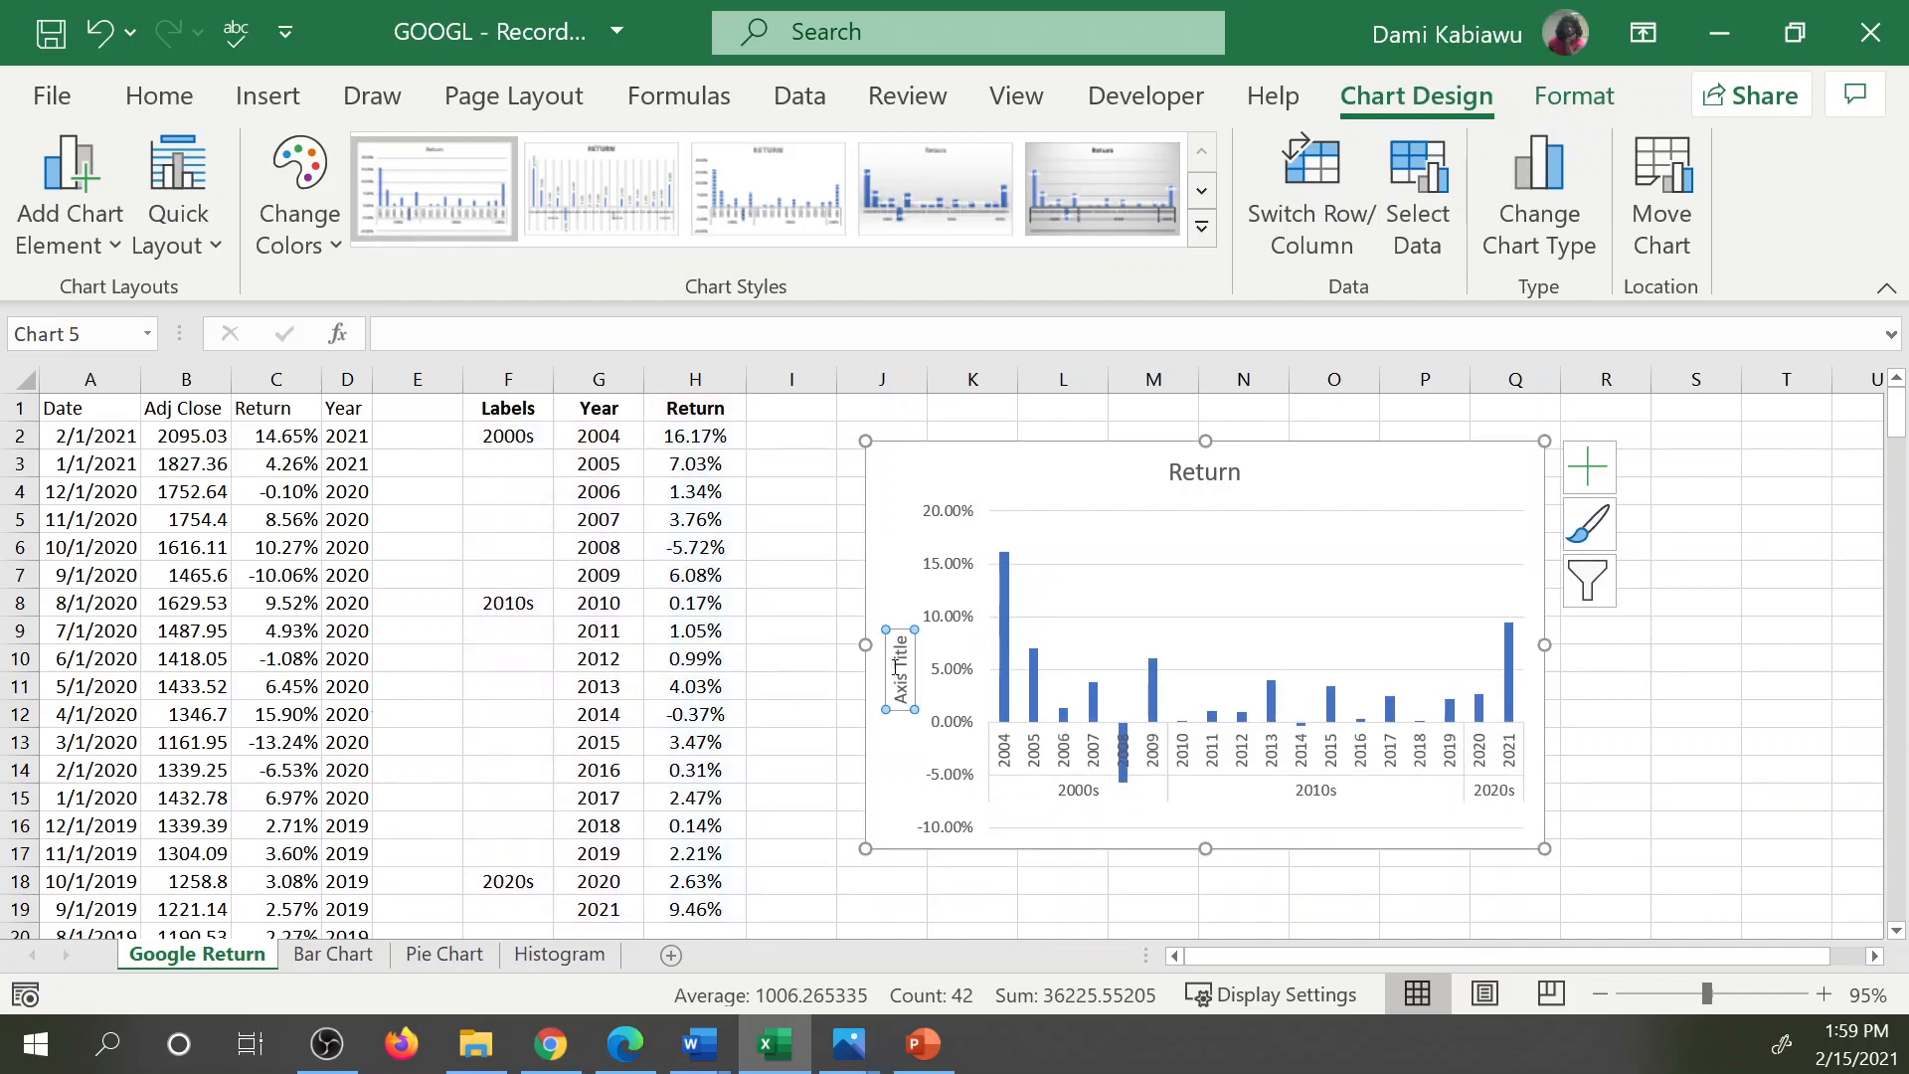
{"action": "left_click", "coordinate": [629, 330]}
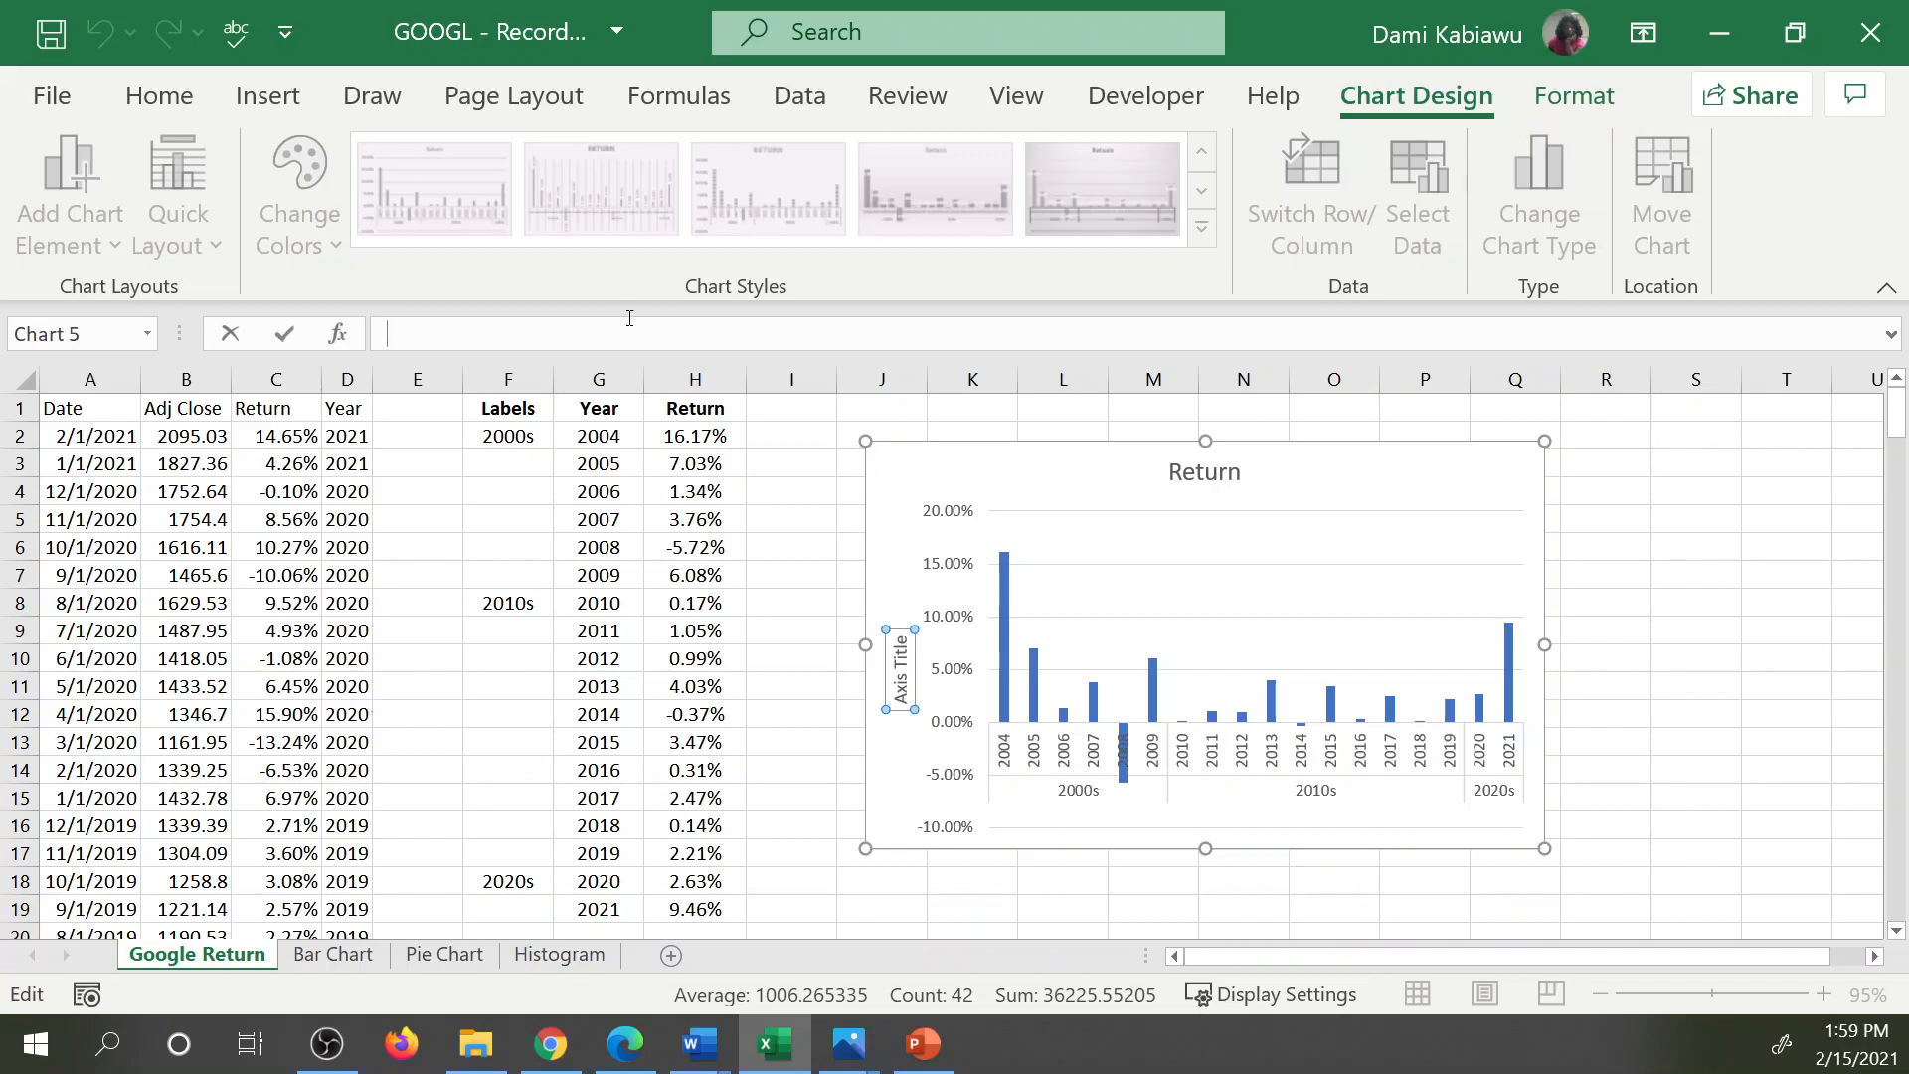
{"action": "type", "text": "G"}
{"action": "key", "text": "BackSpace"}
{"action": "key", "text": "BackSpace"}
{"action": "type", "text": "Return"}
{"action": "key", "text": "Return"}
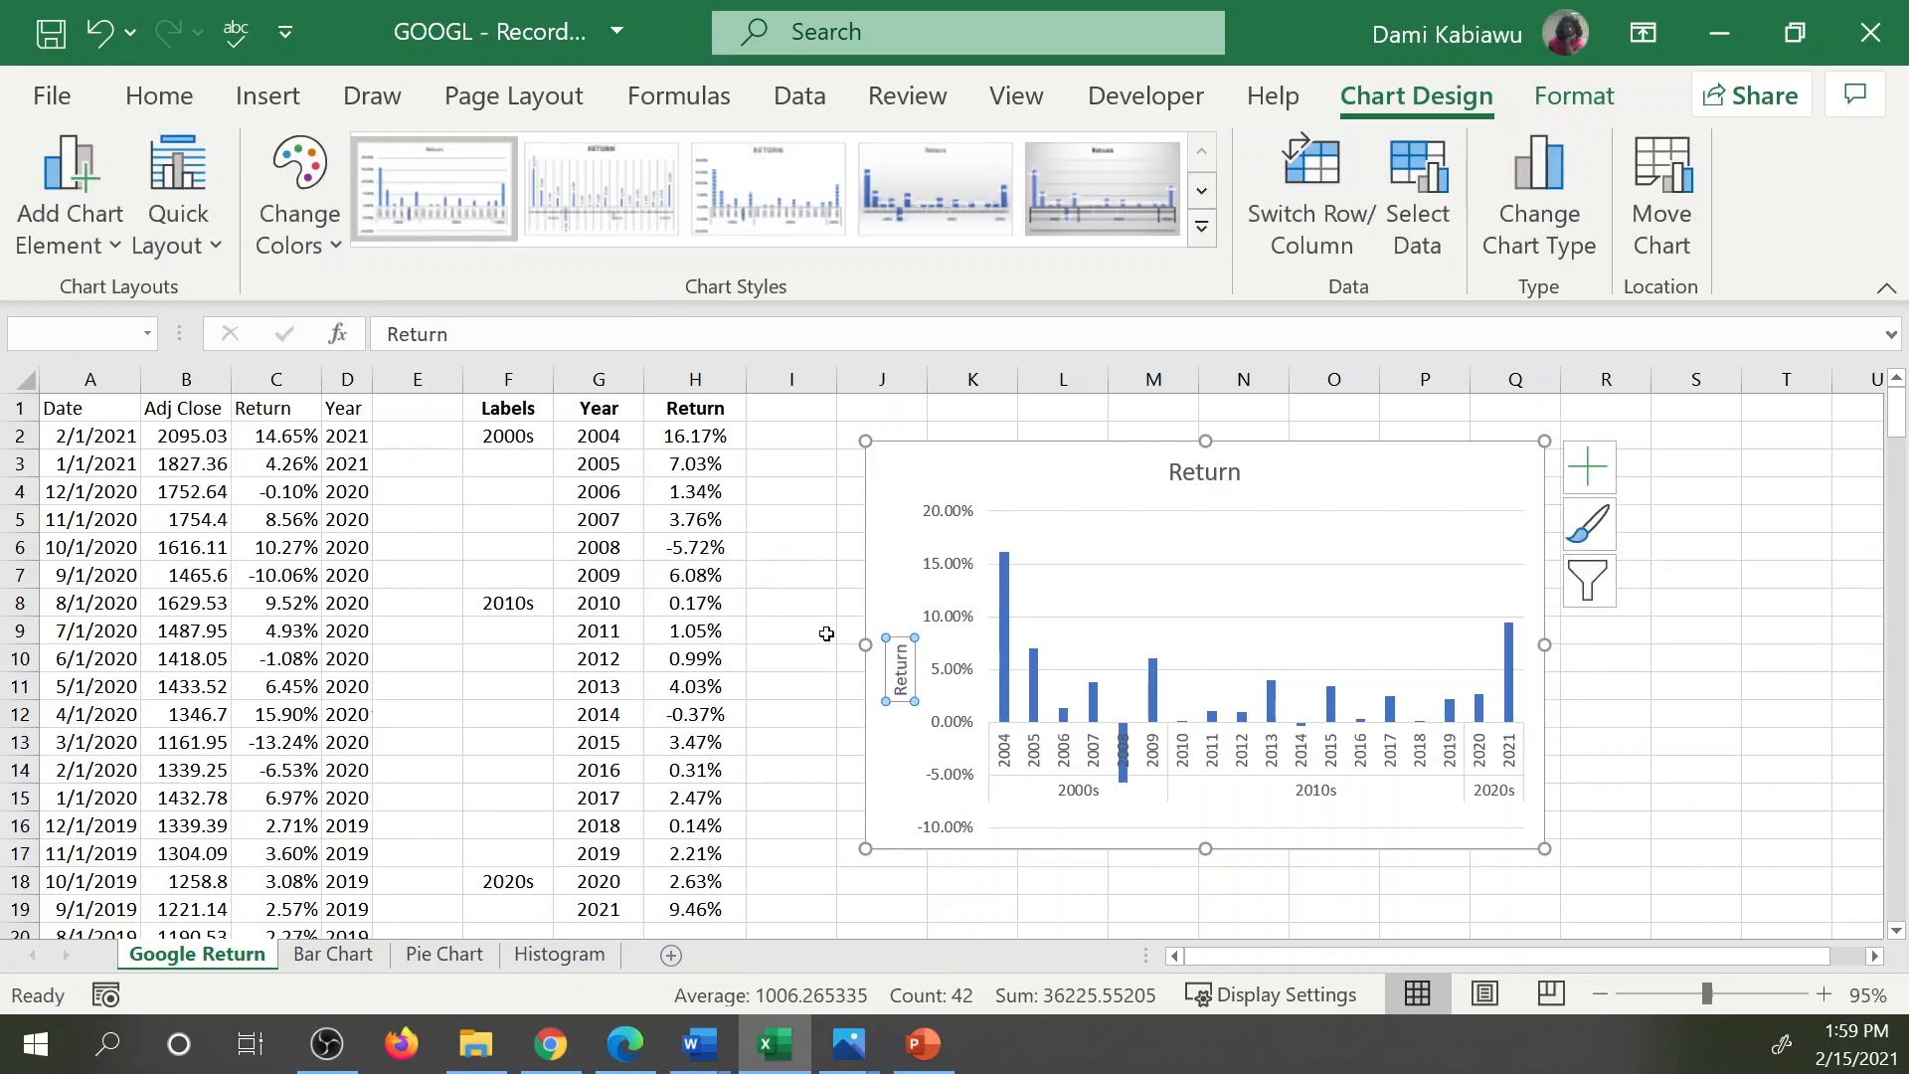
Insert blank cells above the Labels, Year and Return headers, shifting the table down, and merge and center F1:H1.
{"action": "left_click", "coordinate": [1185, 475]}
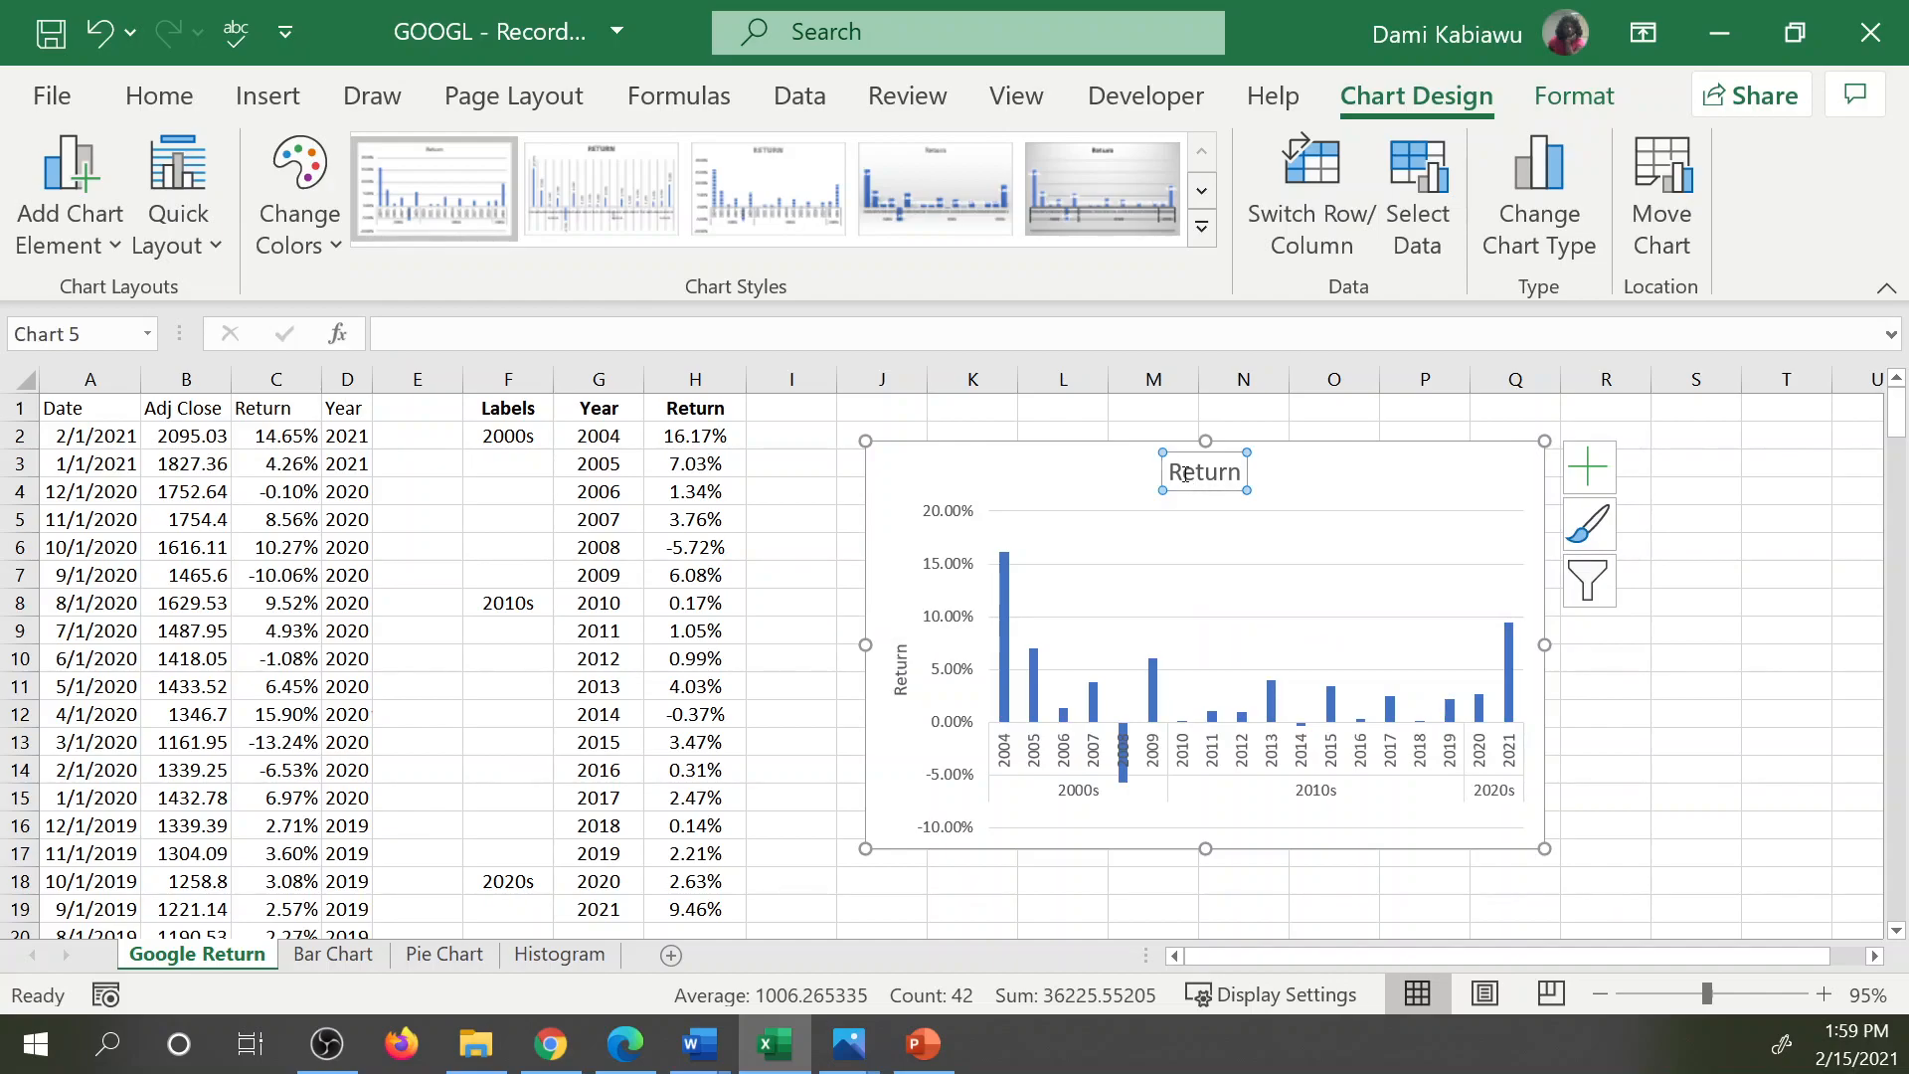
{"action": "left_click_drag", "start_coordinate": [489, 406], "coordinate": [694, 408]}
{"action": "right_click", "coordinate": [691, 407]}
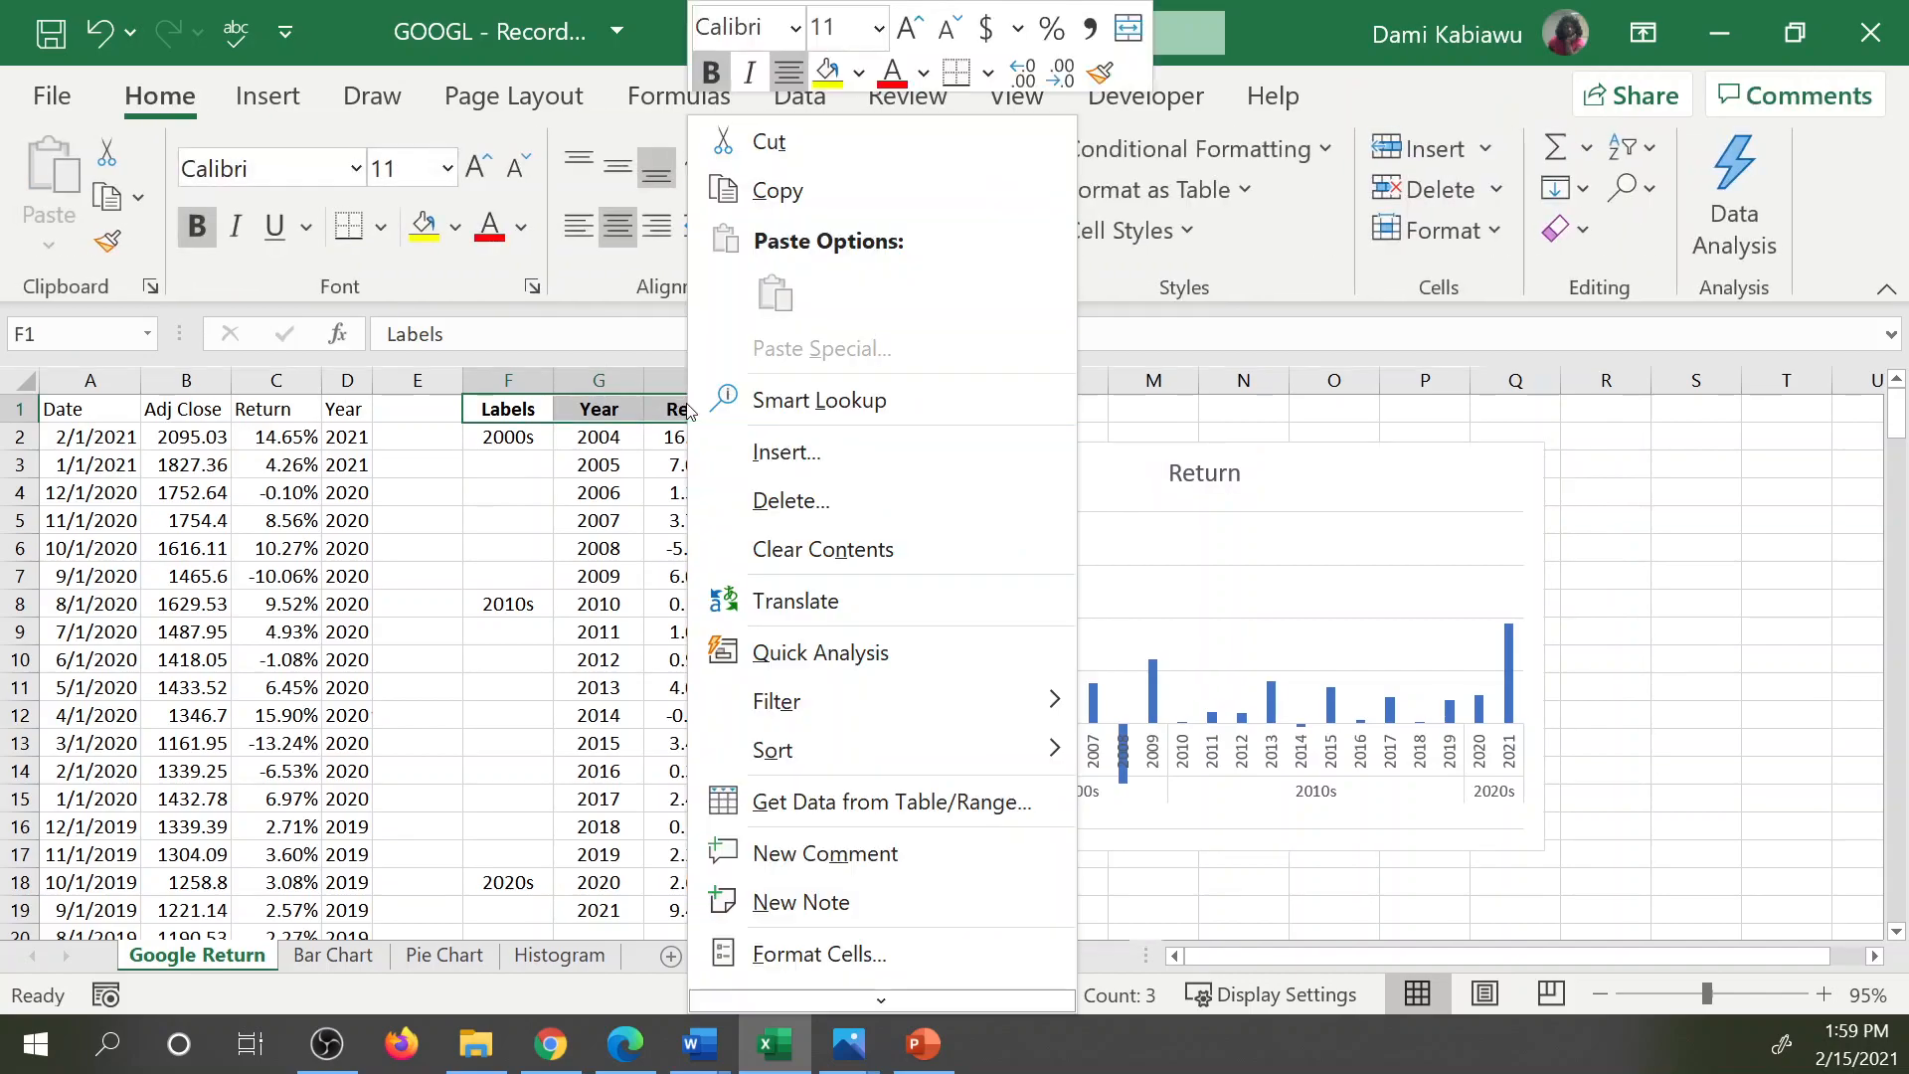
{"action": "left_click", "coordinate": [805, 453]}
{"action": "left_click", "coordinate": [895, 623]}
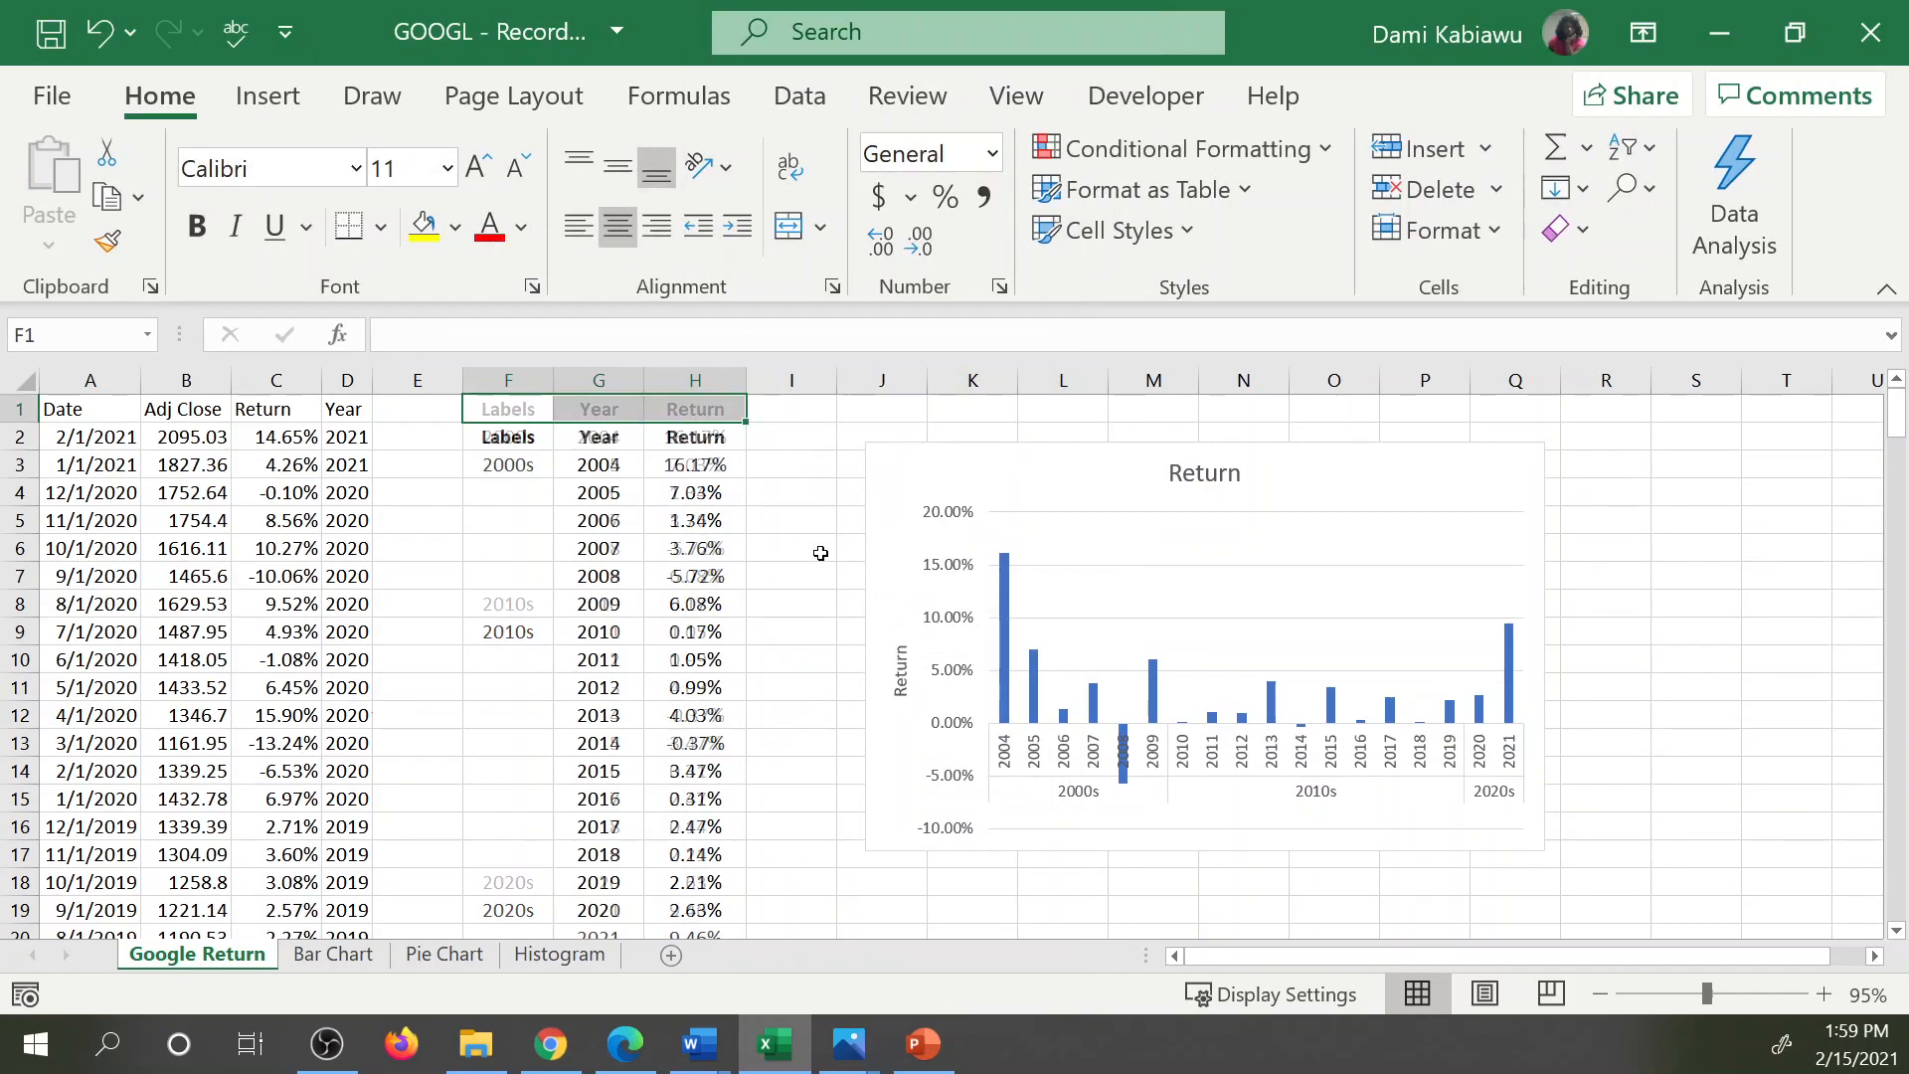
{"action": "left_click_drag", "start_coordinate": [522, 402], "coordinate": [703, 401]}
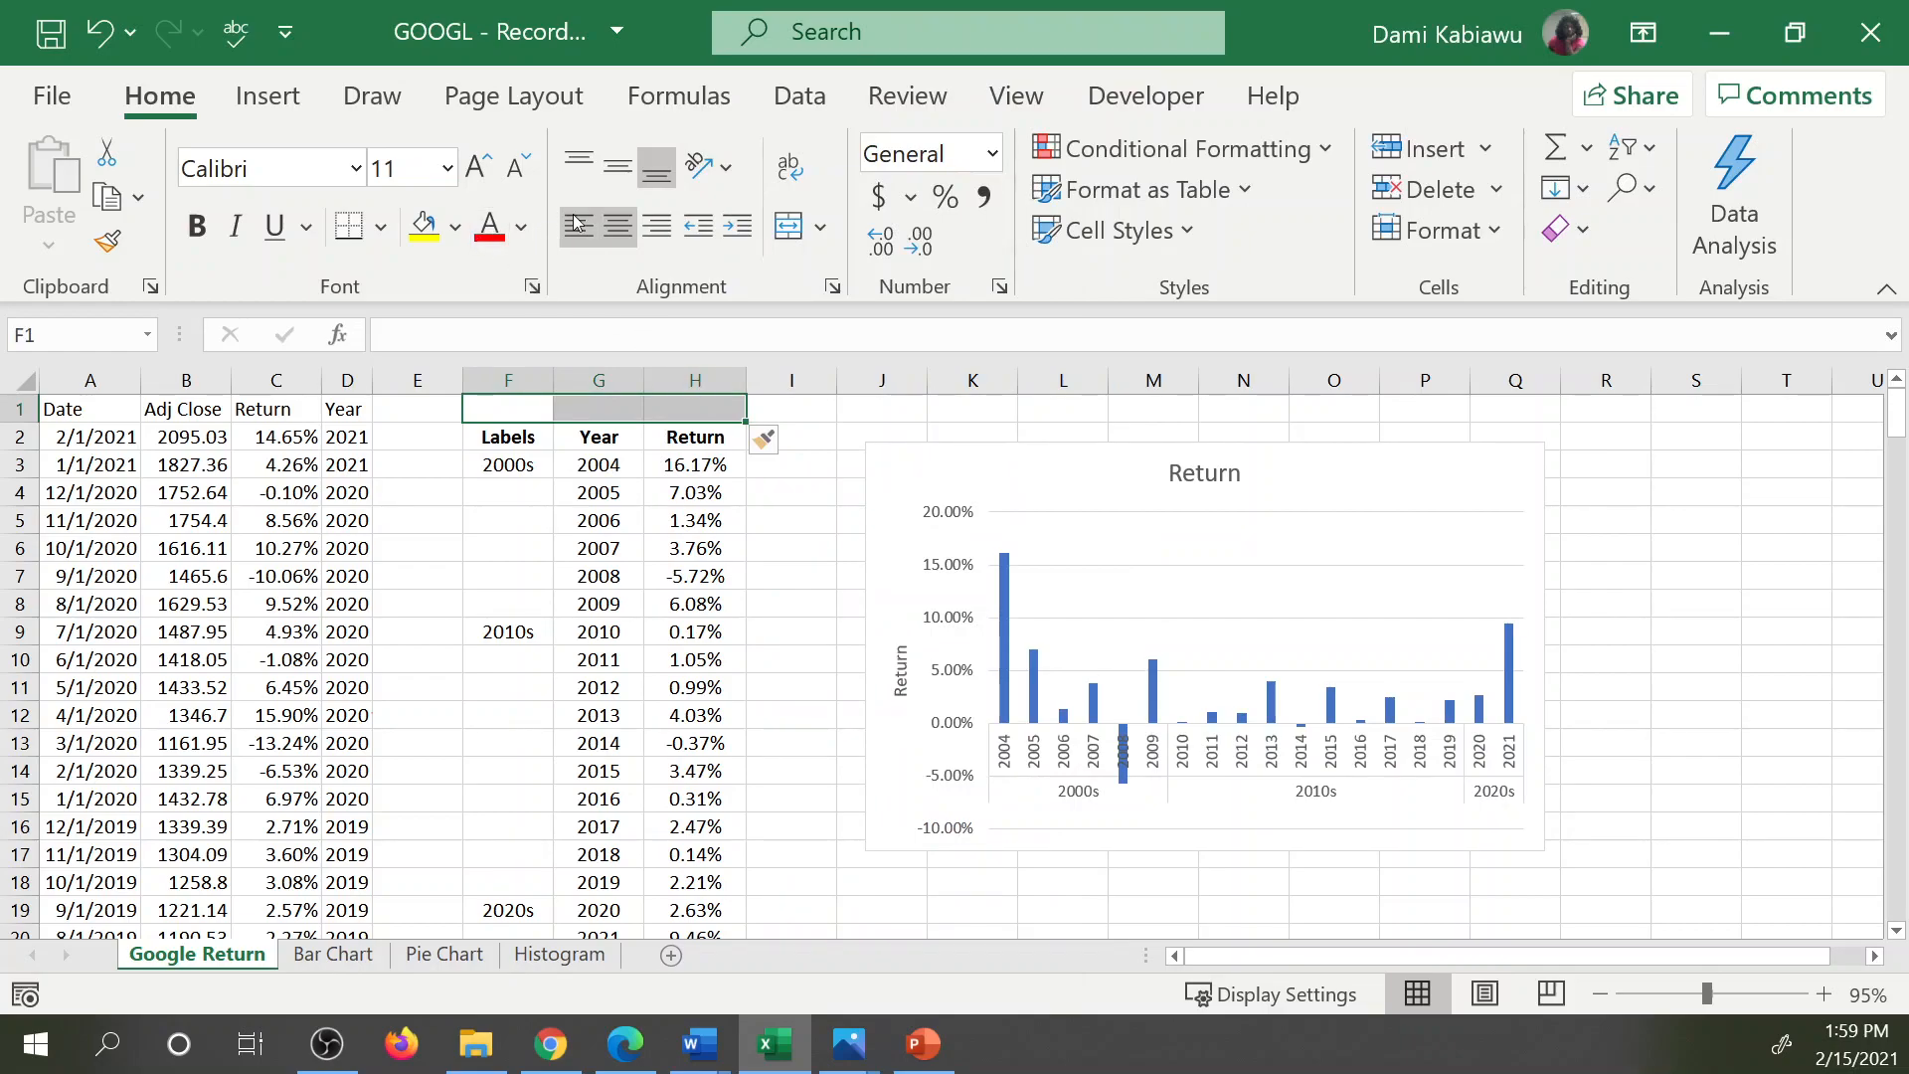
{"action": "left_click", "coordinate": [789, 227]}
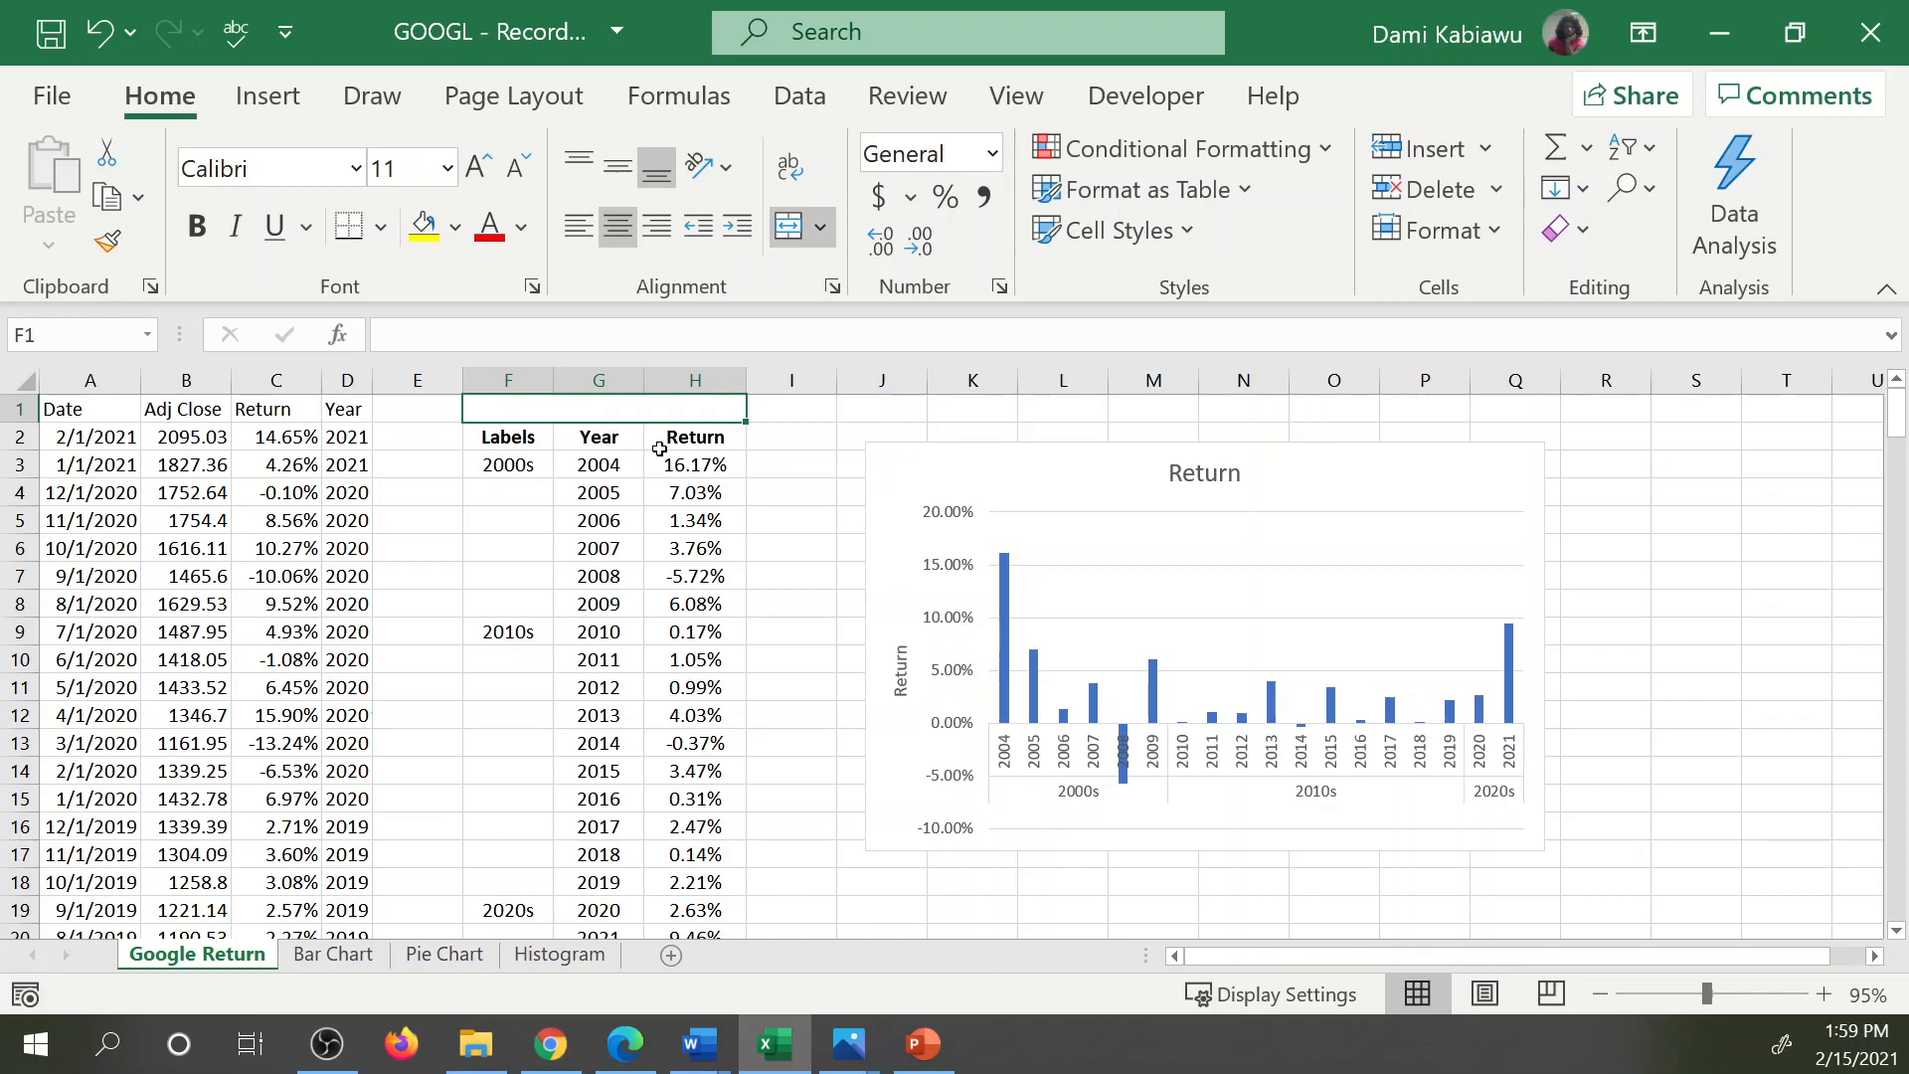
Begin a title formula in merged cell F1 with the text ="Google Return for.
{"action": "double_click", "coordinate": [534, 404]}
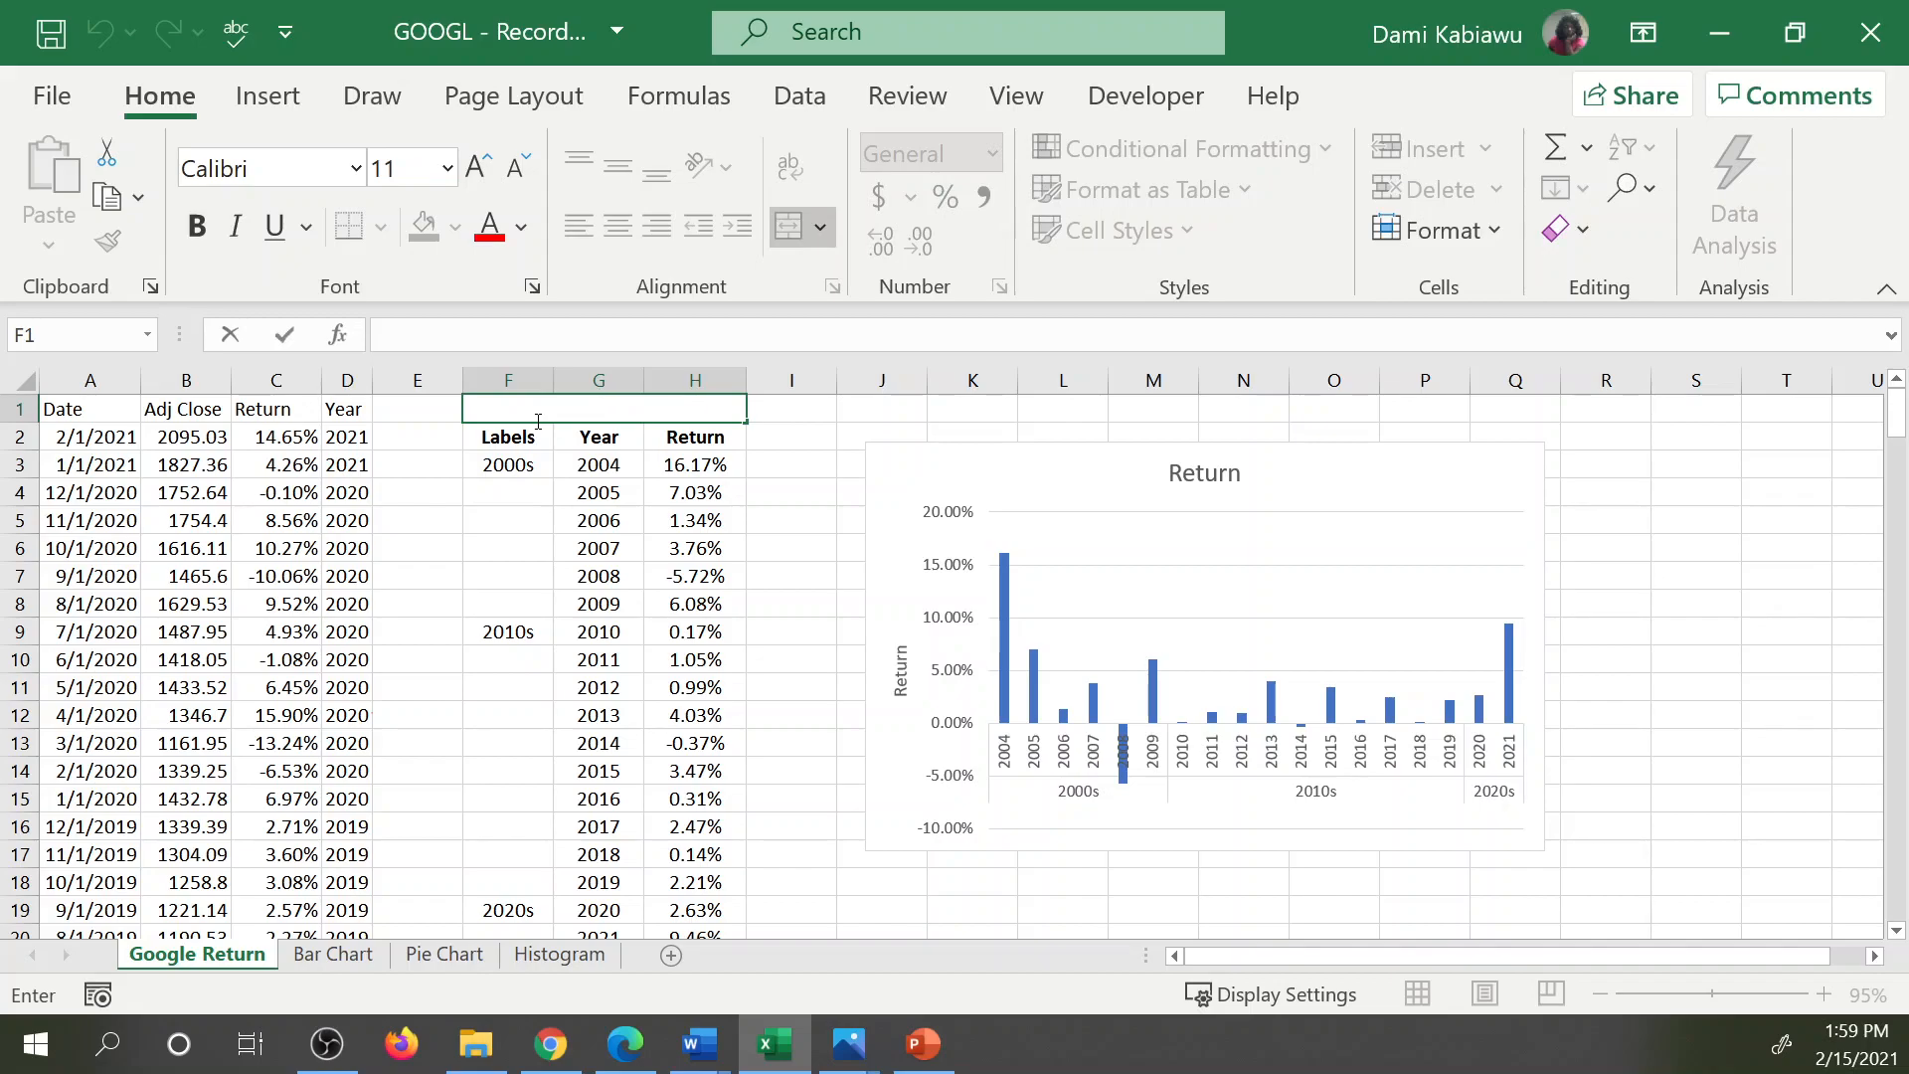
{"action": "type", "text": "=\"Google"}
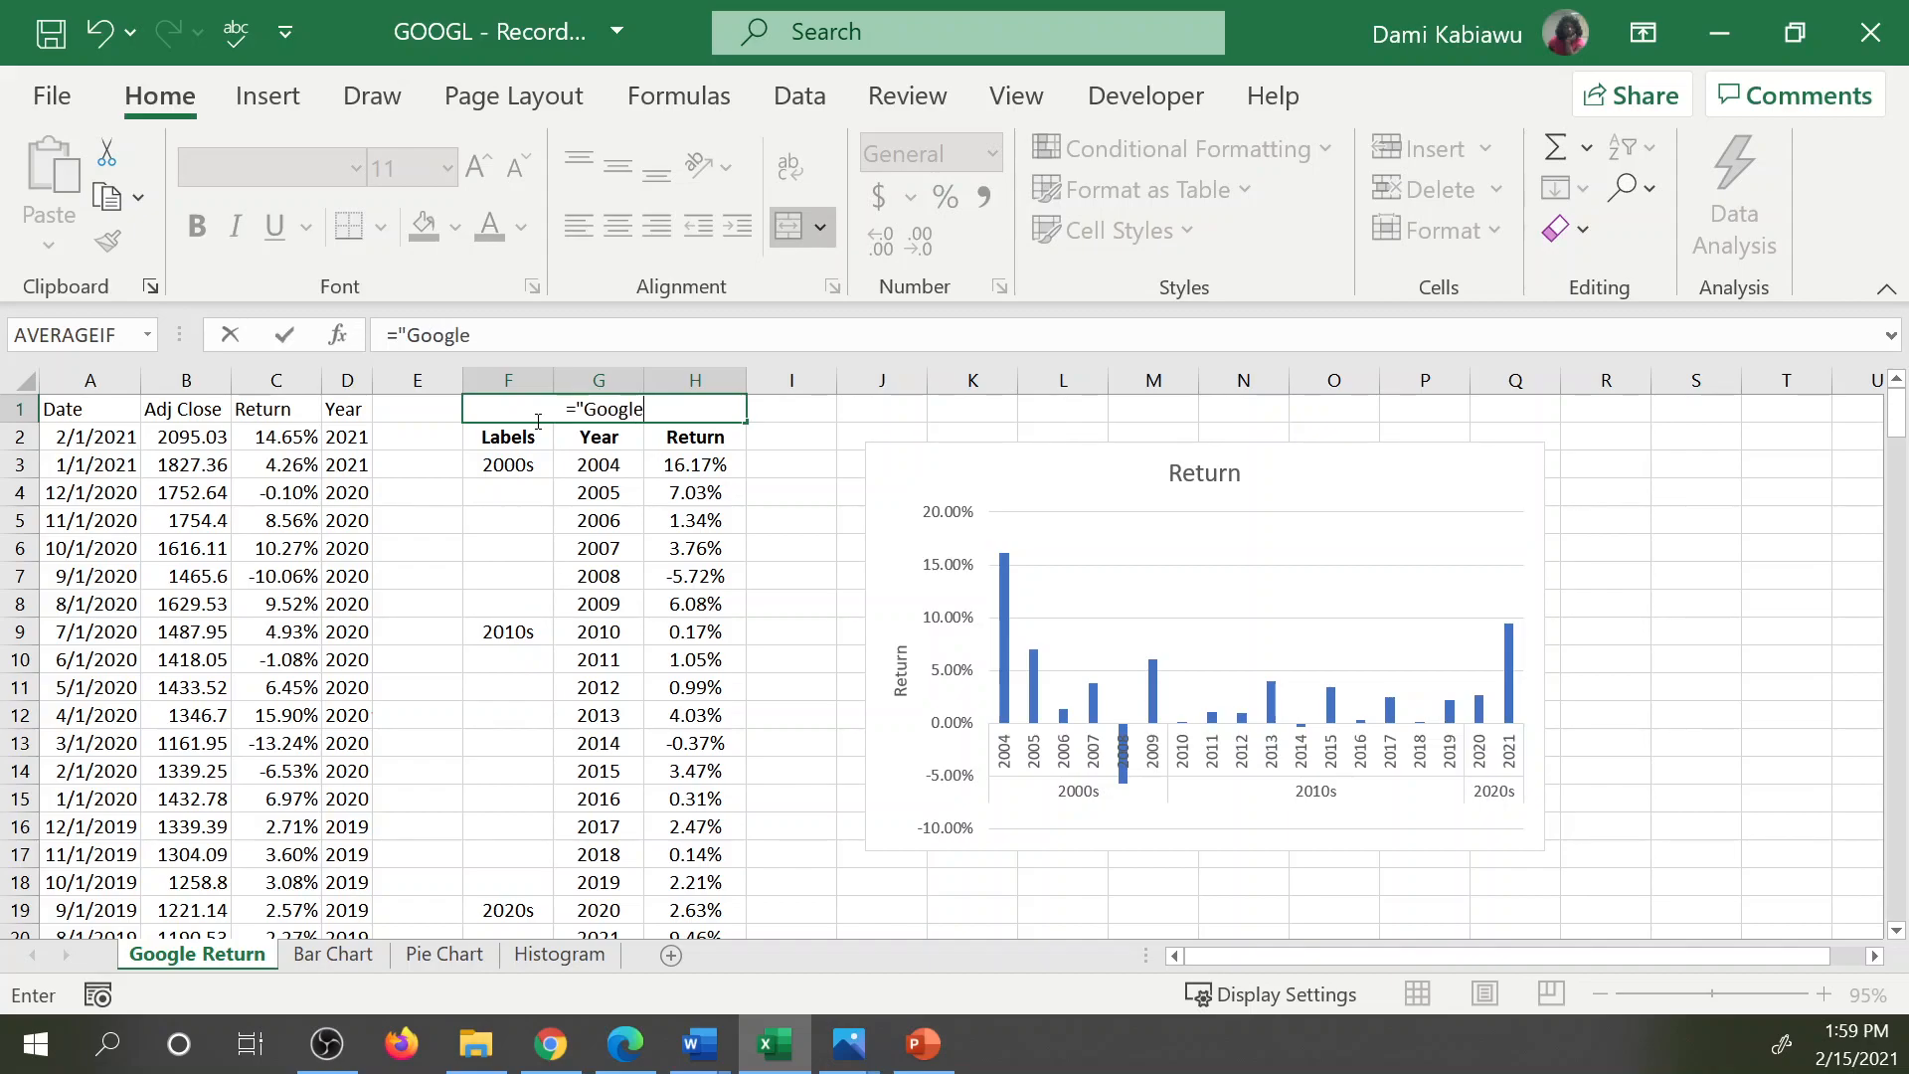
{"action": "type", "text": " Retru"}
{"action": "key", "text": "BackSpace"}
{"action": "key", "text": "BackSpace"}
{"action": "type", "text": "u"}
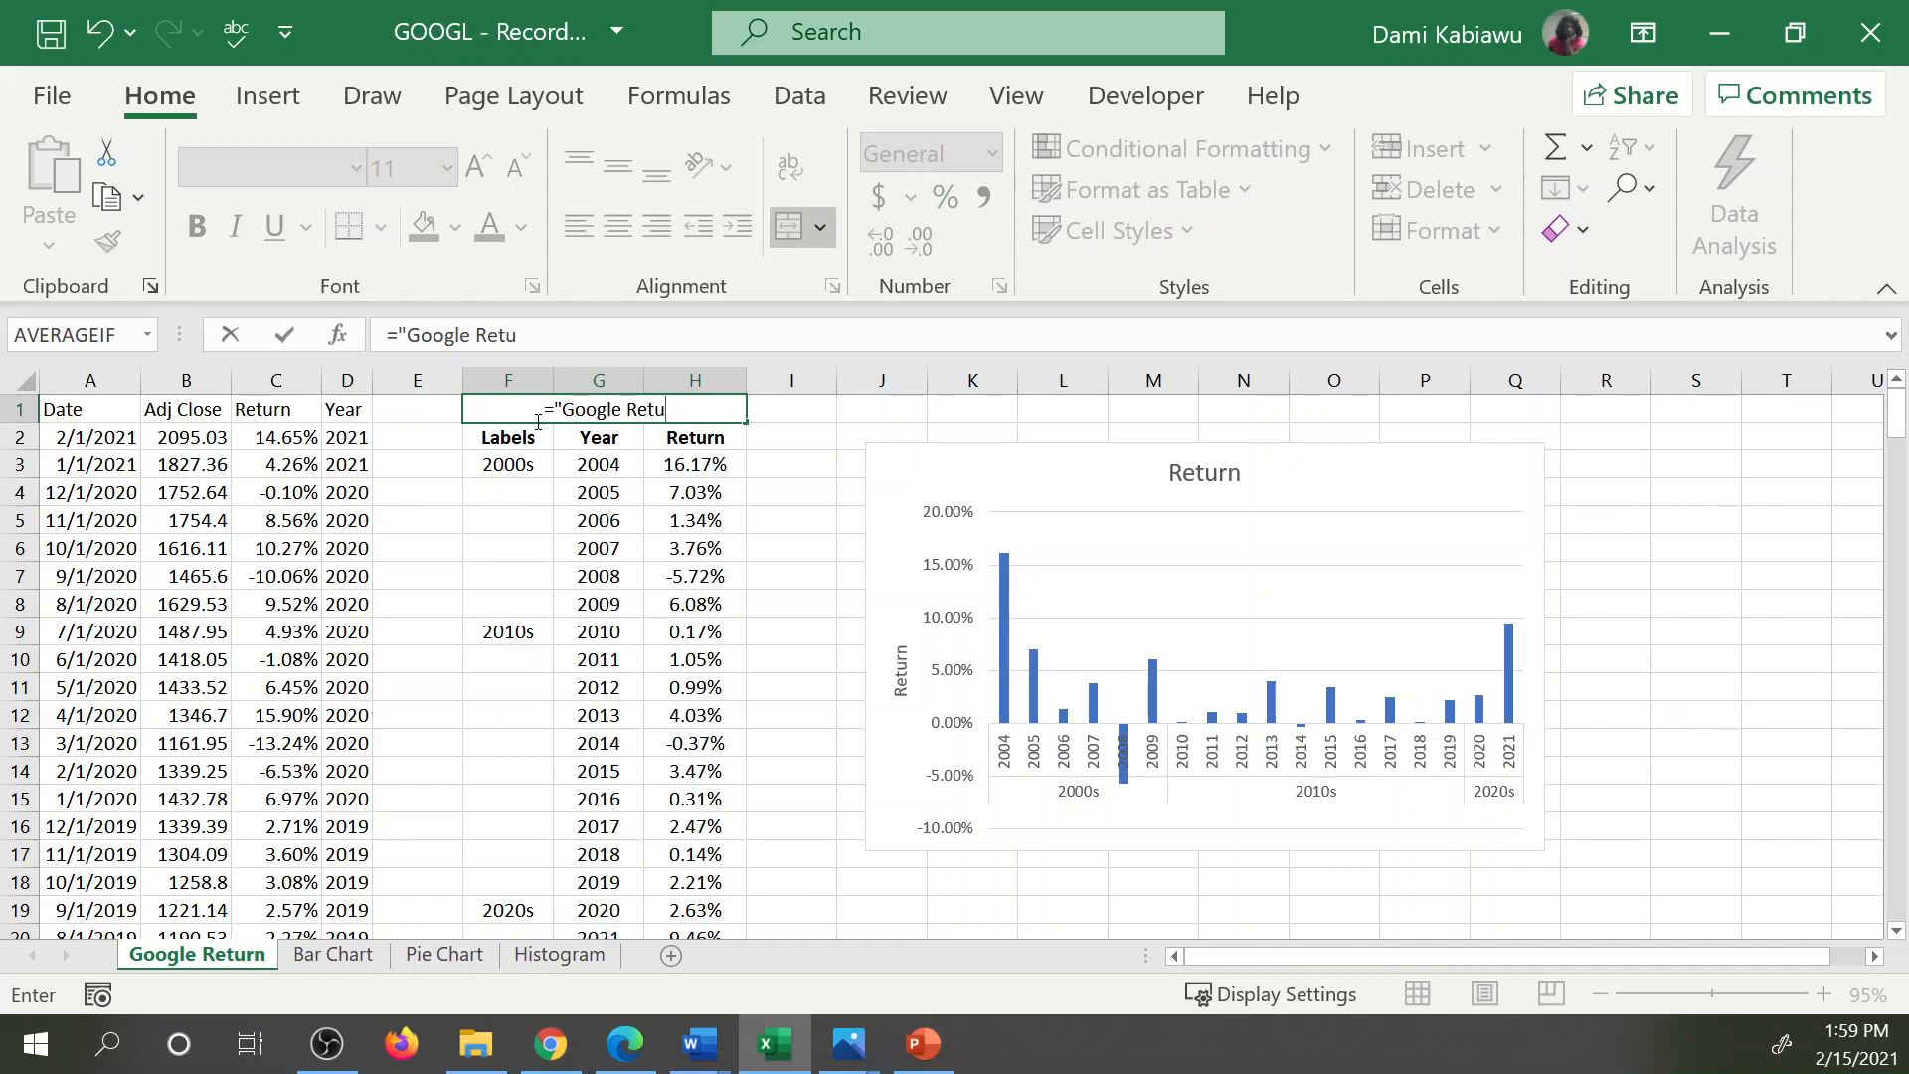
{"action": "type", "text": "rn for"}
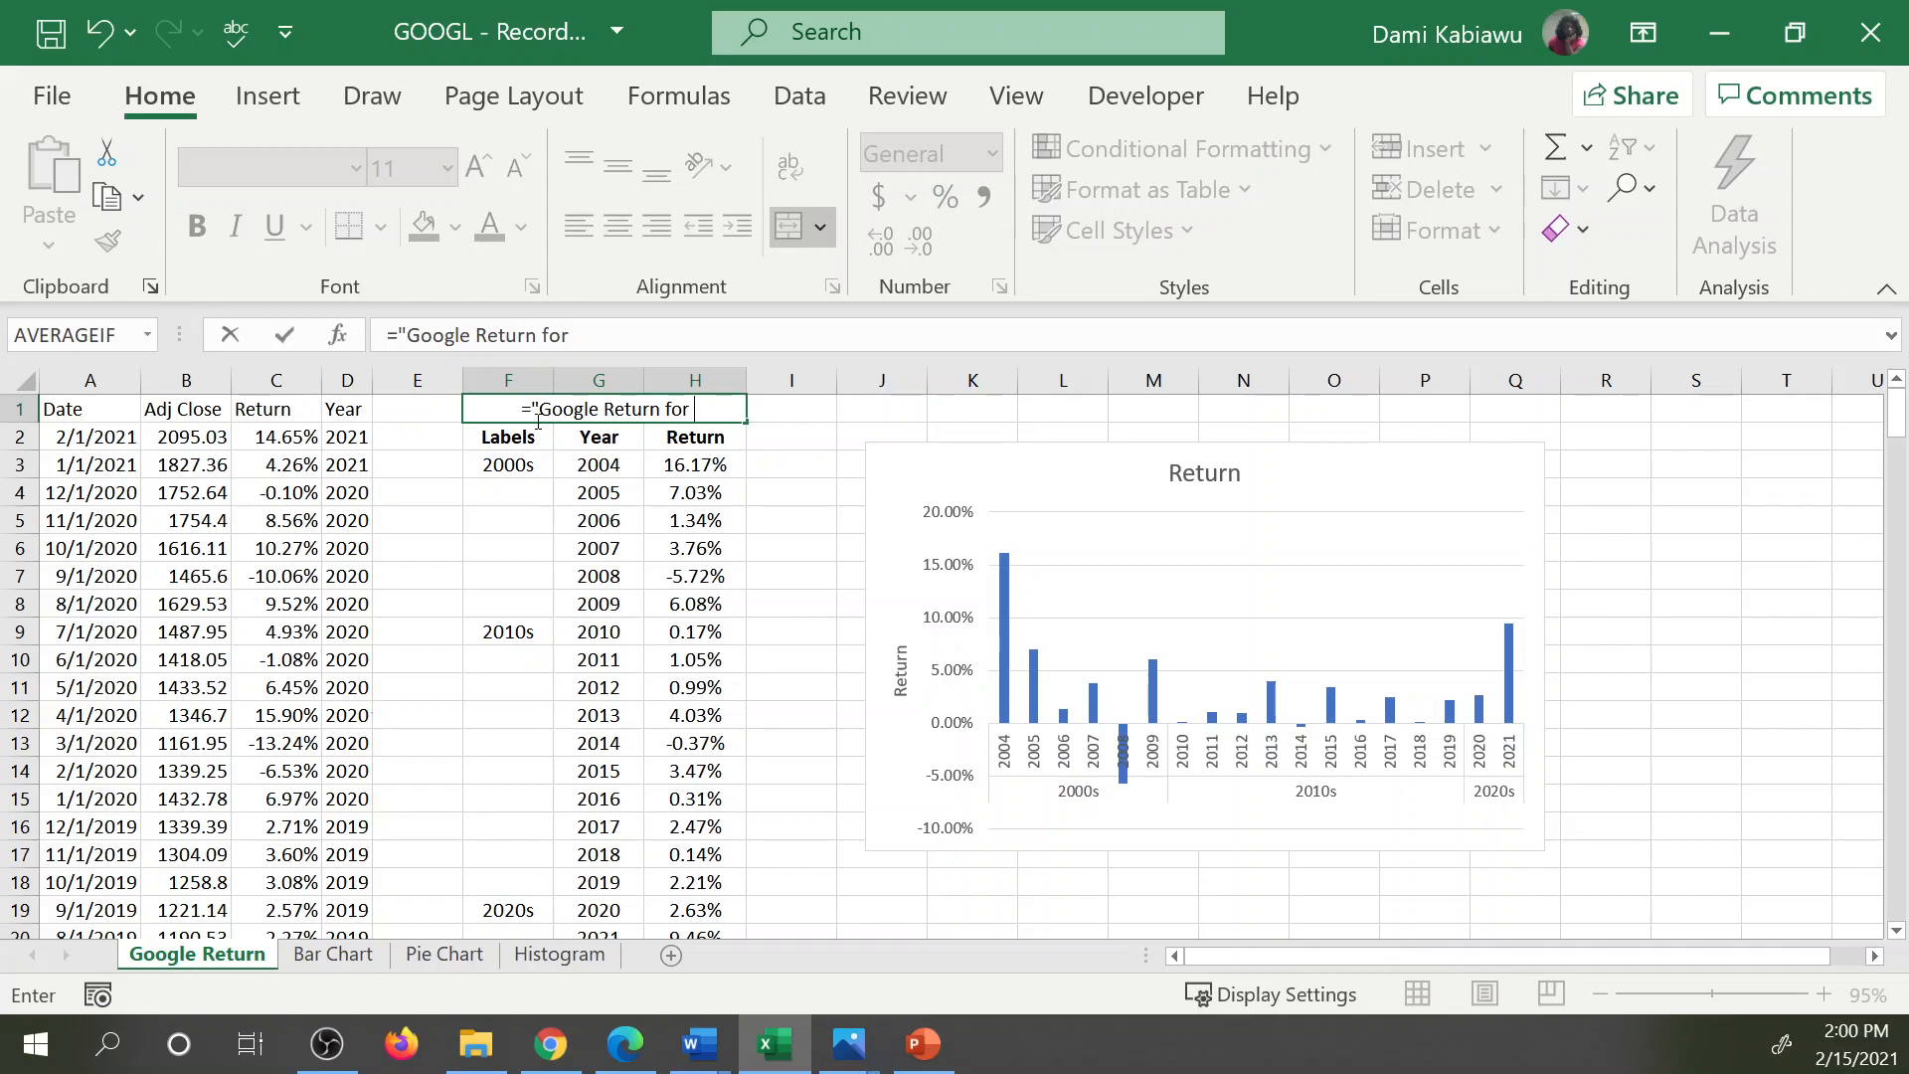
Complete the F1 formula as ="Google Return for "&min(G2:G20)&" to "&max(G2:G20).
{"action": "type", "text": "\"&min("}
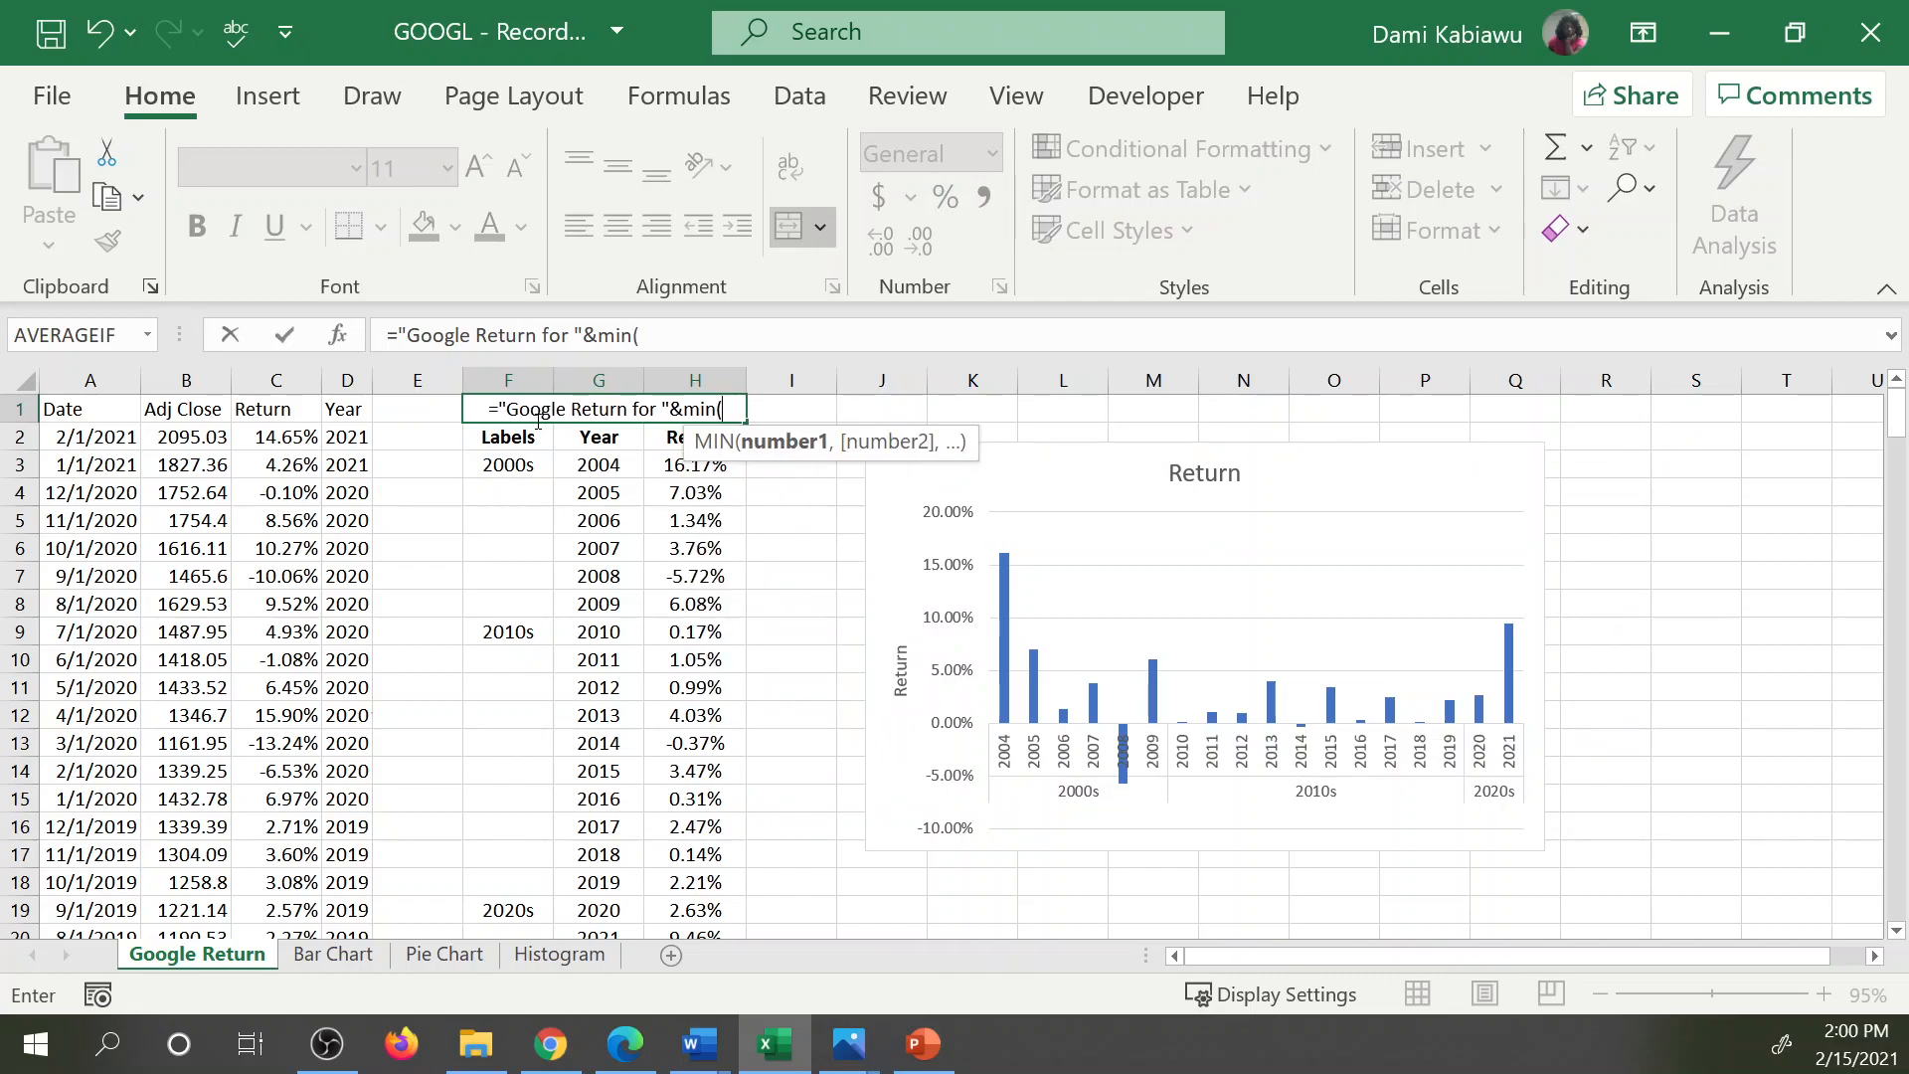
{"action": "left_click_drag", "start_coordinate": [591, 436], "coordinate": [595, 882]}
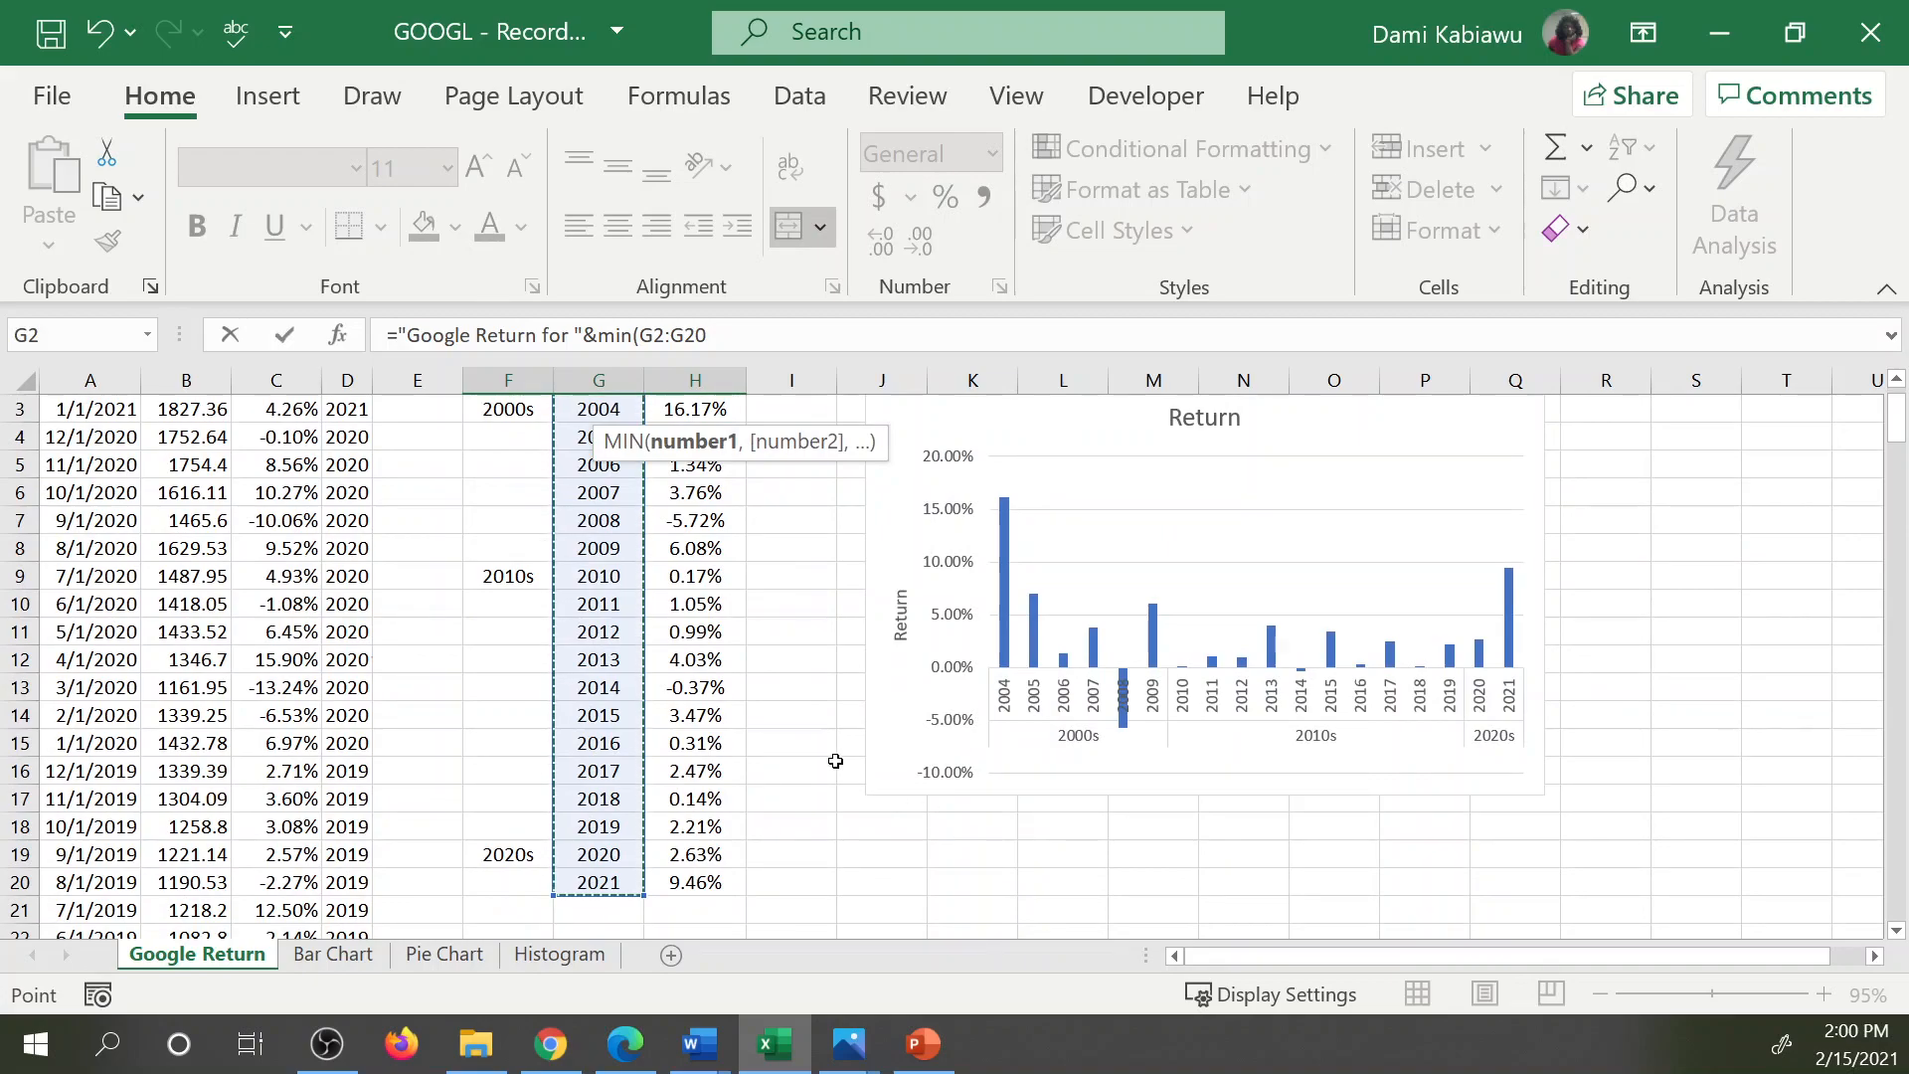
{"action": "type", "text": ")&\" to"}
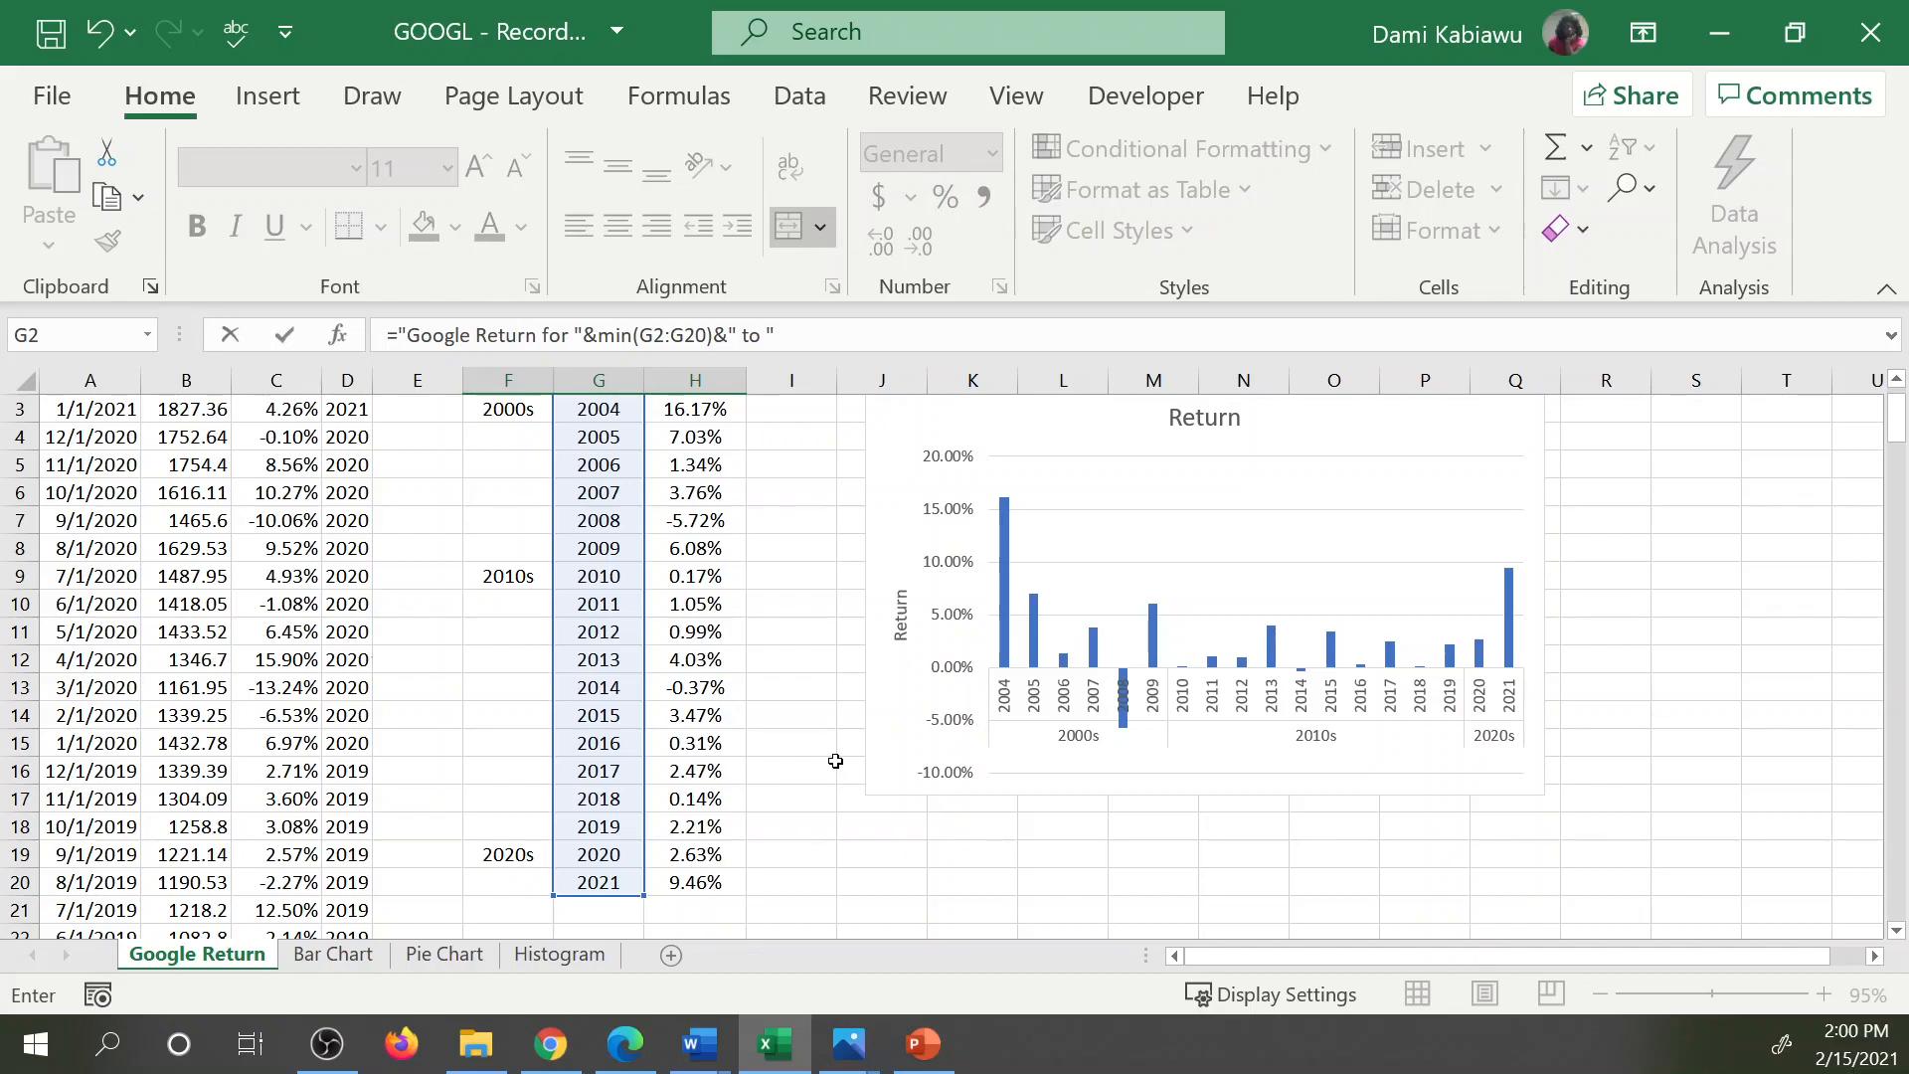
{"action": "type", "text": "max("}
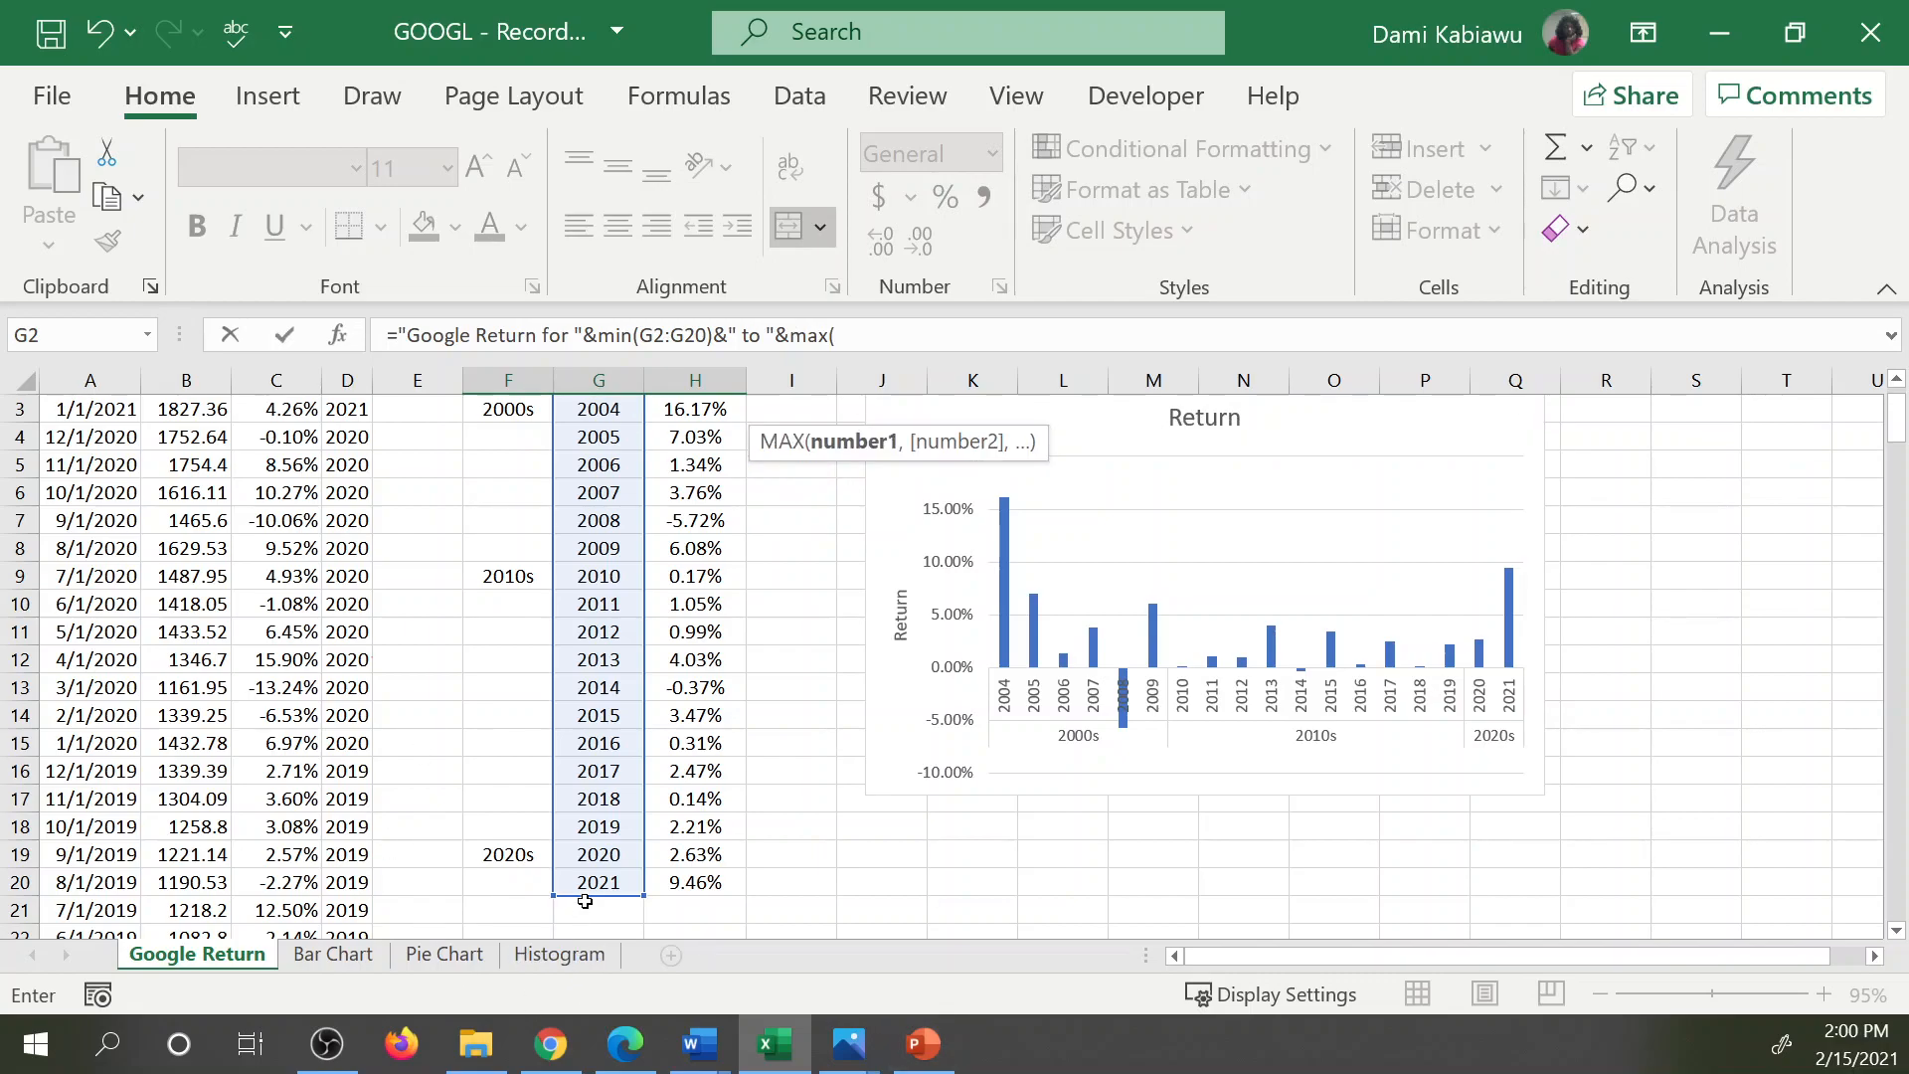
{"action": "left_click_drag", "start_coordinate": [586, 883], "coordinate": [589, 435]}
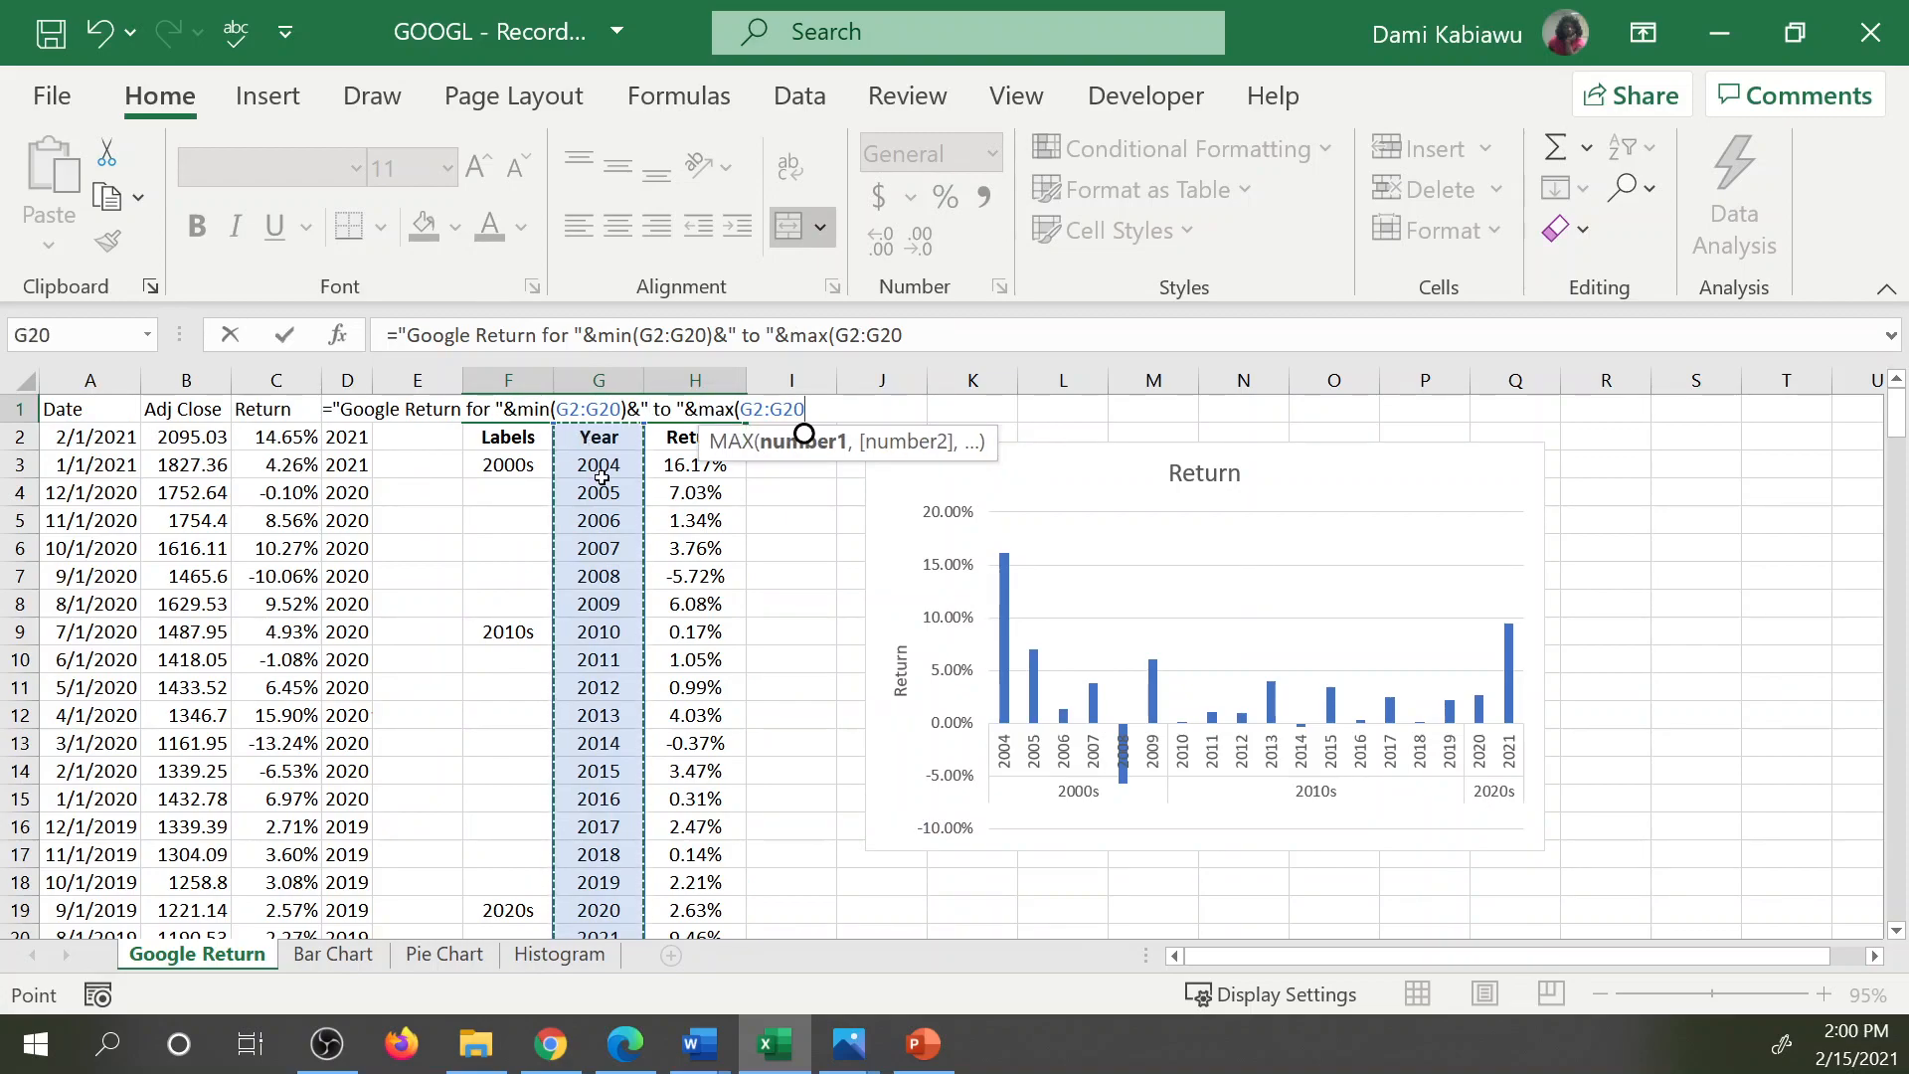
{"action": "type", "text": ")"}
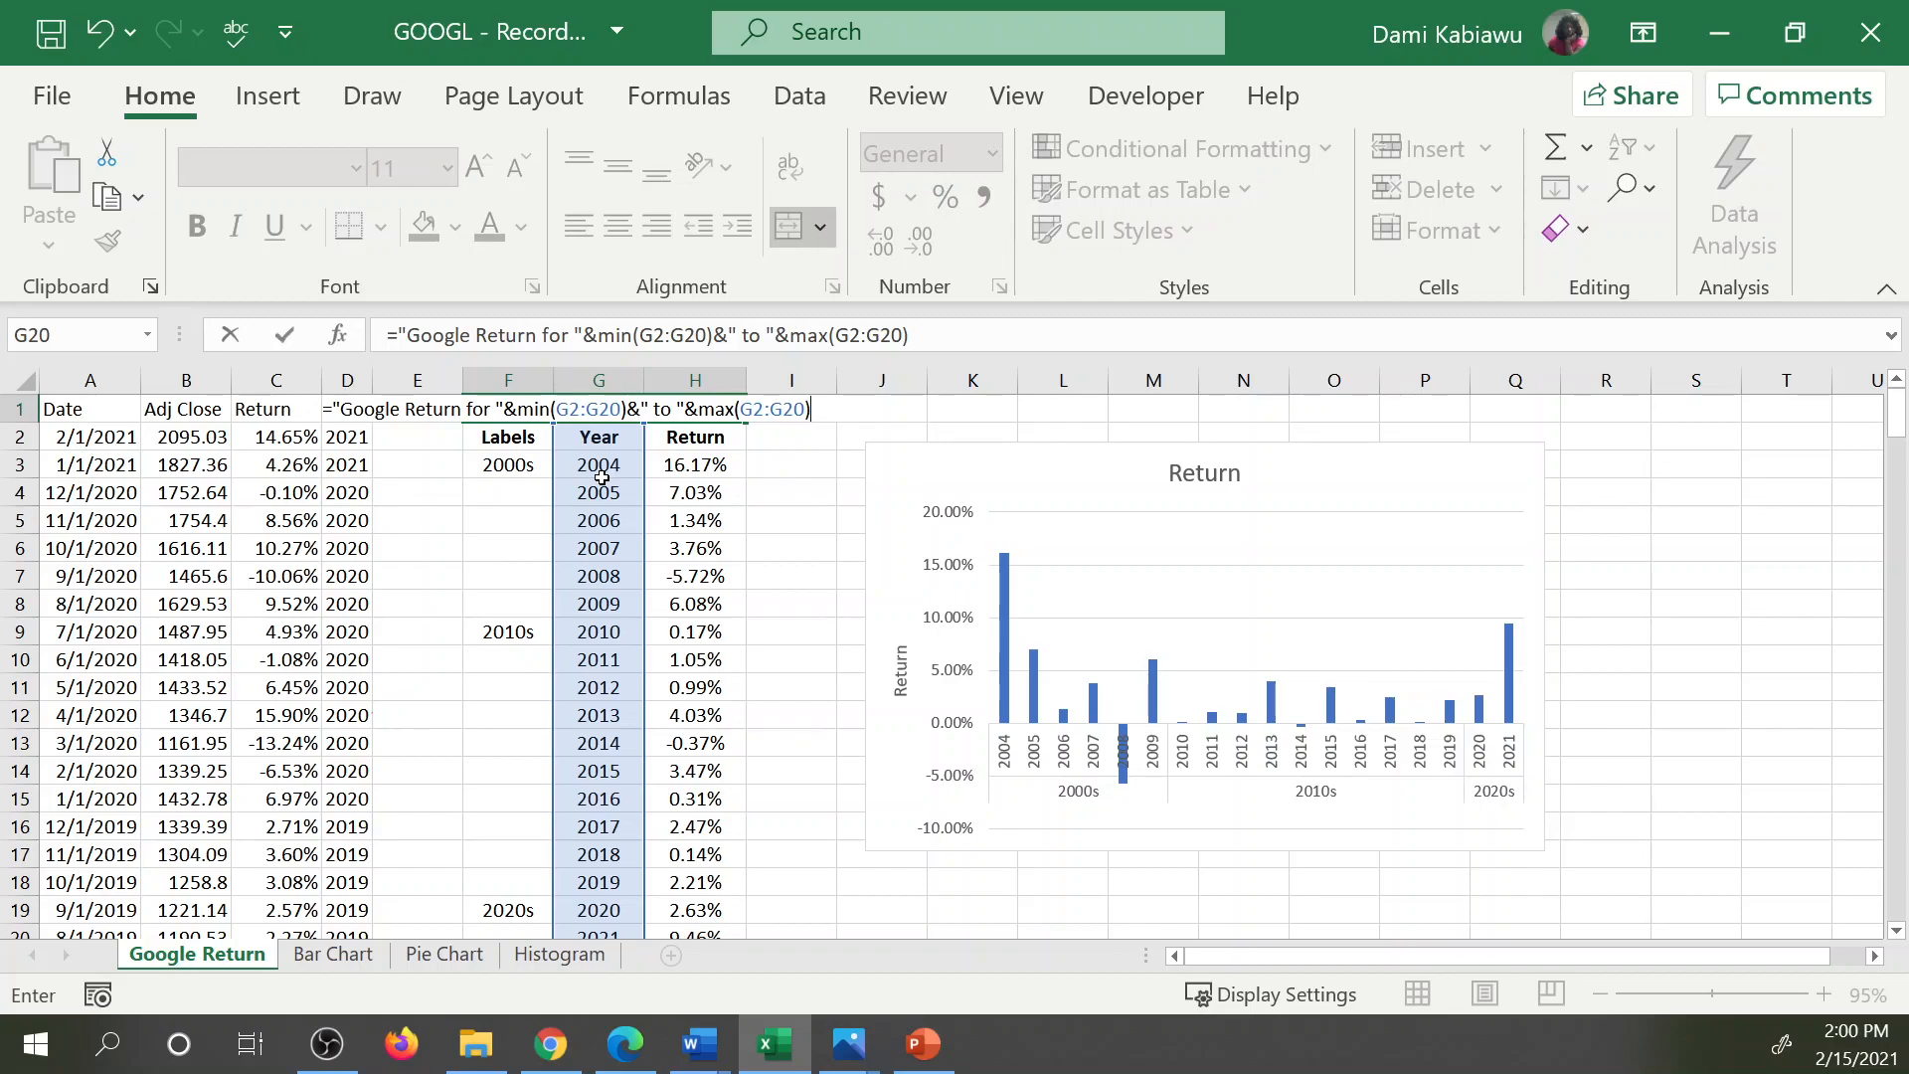
{"action": "key", "text": "Return"}
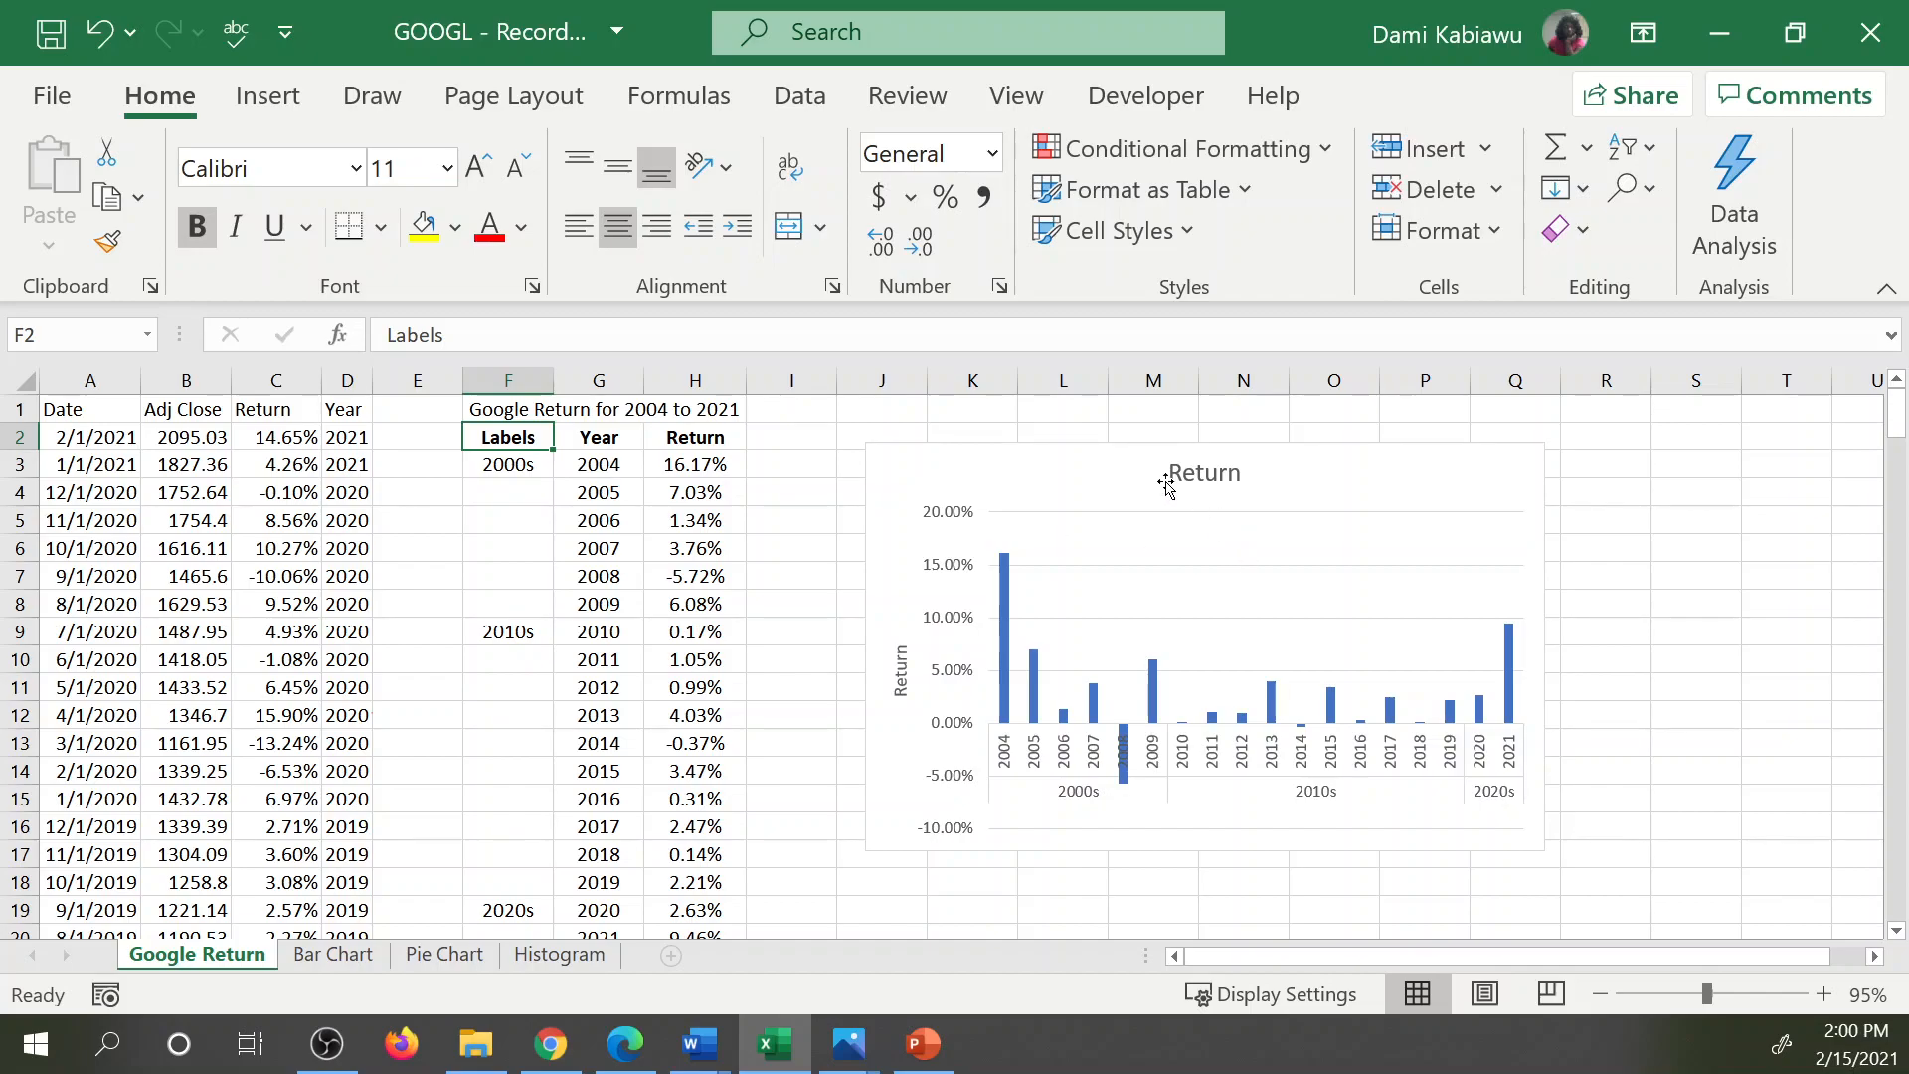
Link the chart title to the merged title cell F1:H1 on the Google Return sheet.
{"action": "left_click", "coordinate": [1196, 471]}
{"action": "left_click", "coordinate": [1195, 469]}
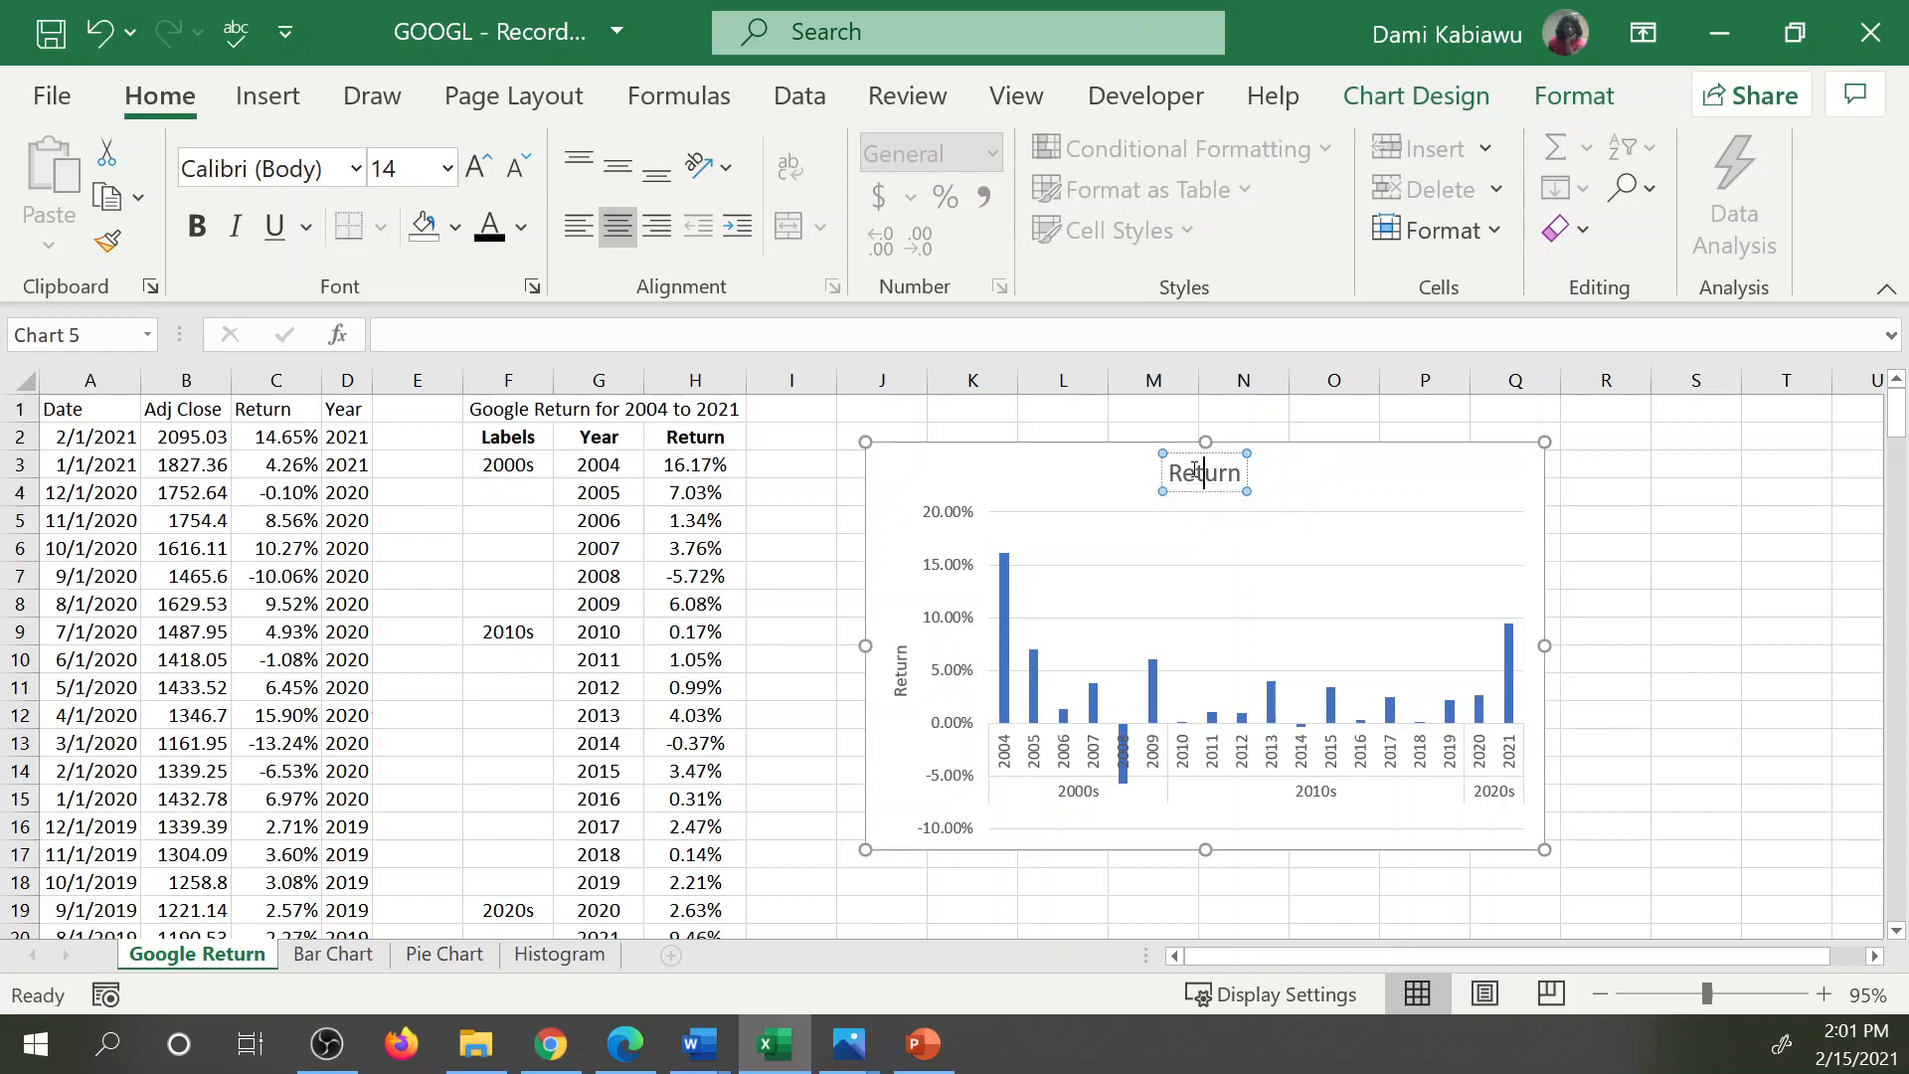
{"action": "left_click", "coordinate": [751, 339]}
{"action": "type", "text": "="}
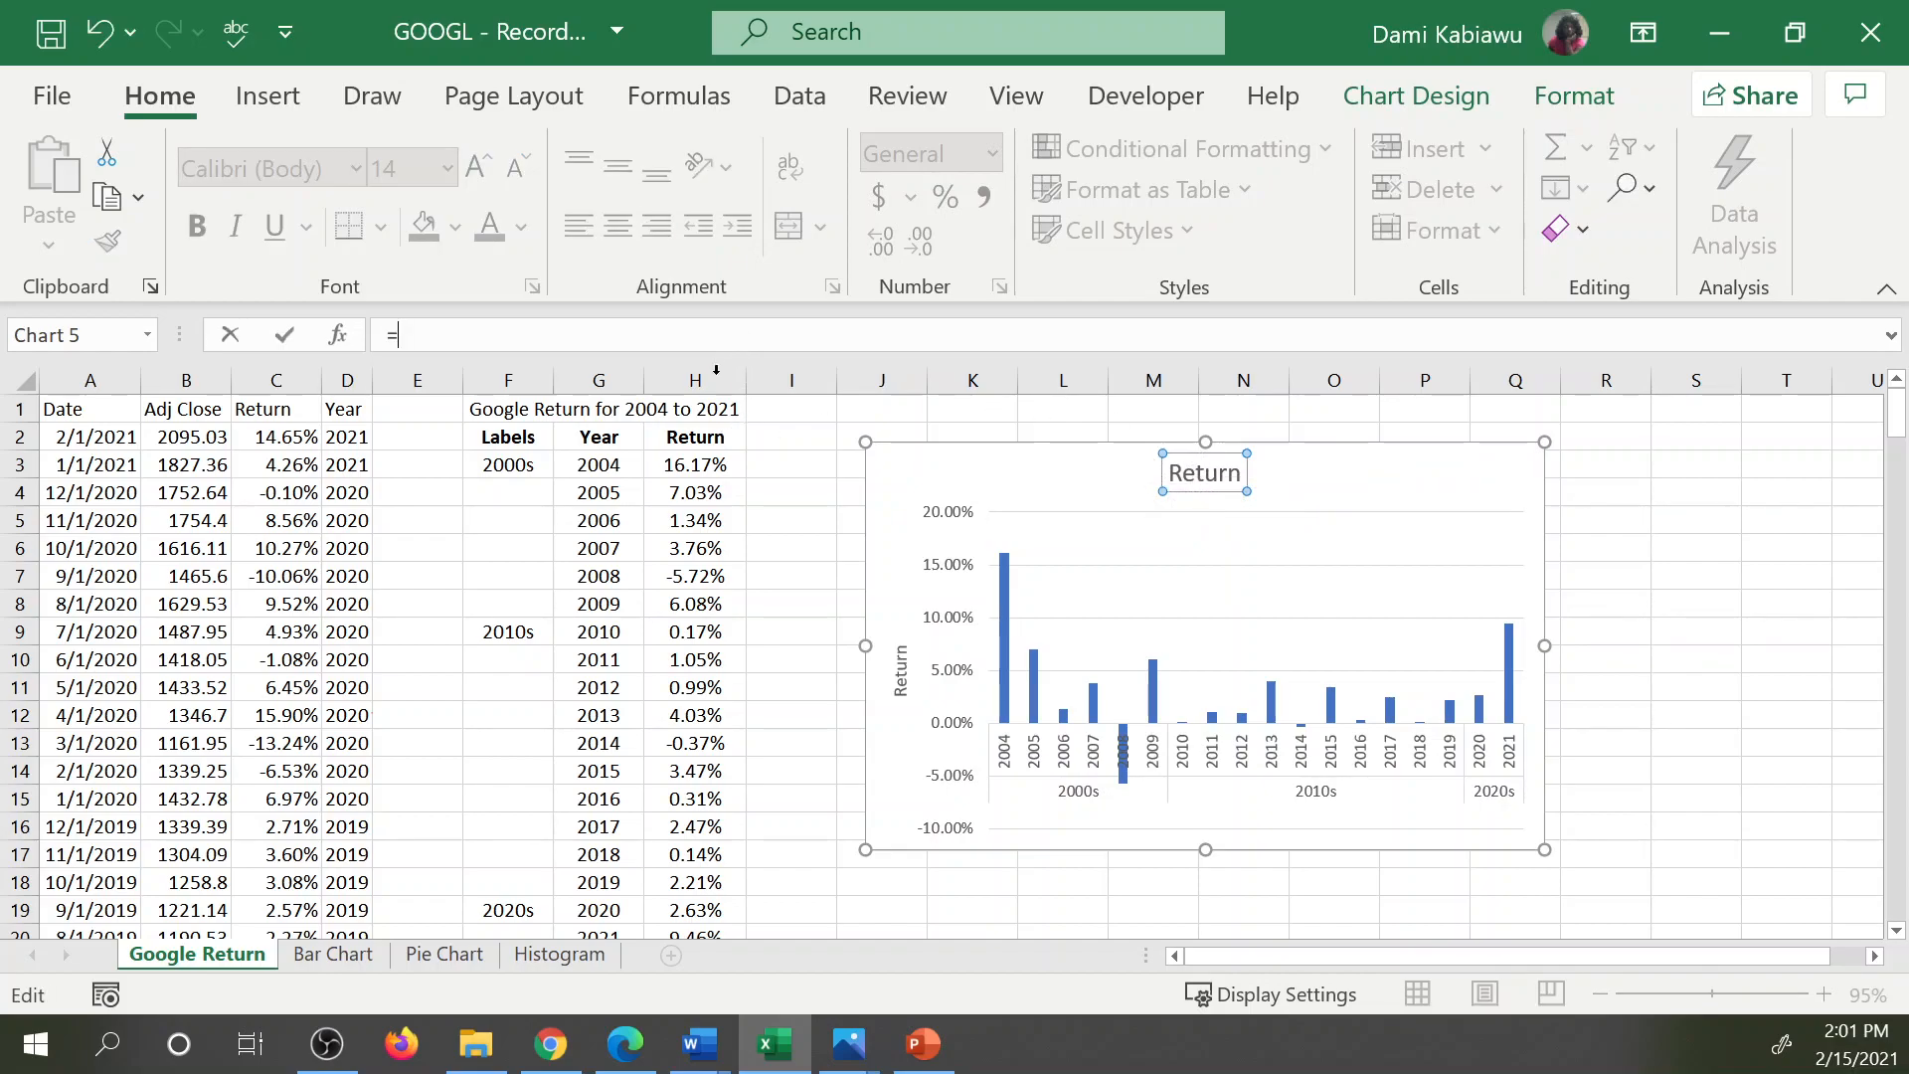
{"action": "left_click", "coordinate": [607, 410]}
{"action": "key", "text": "Return"}
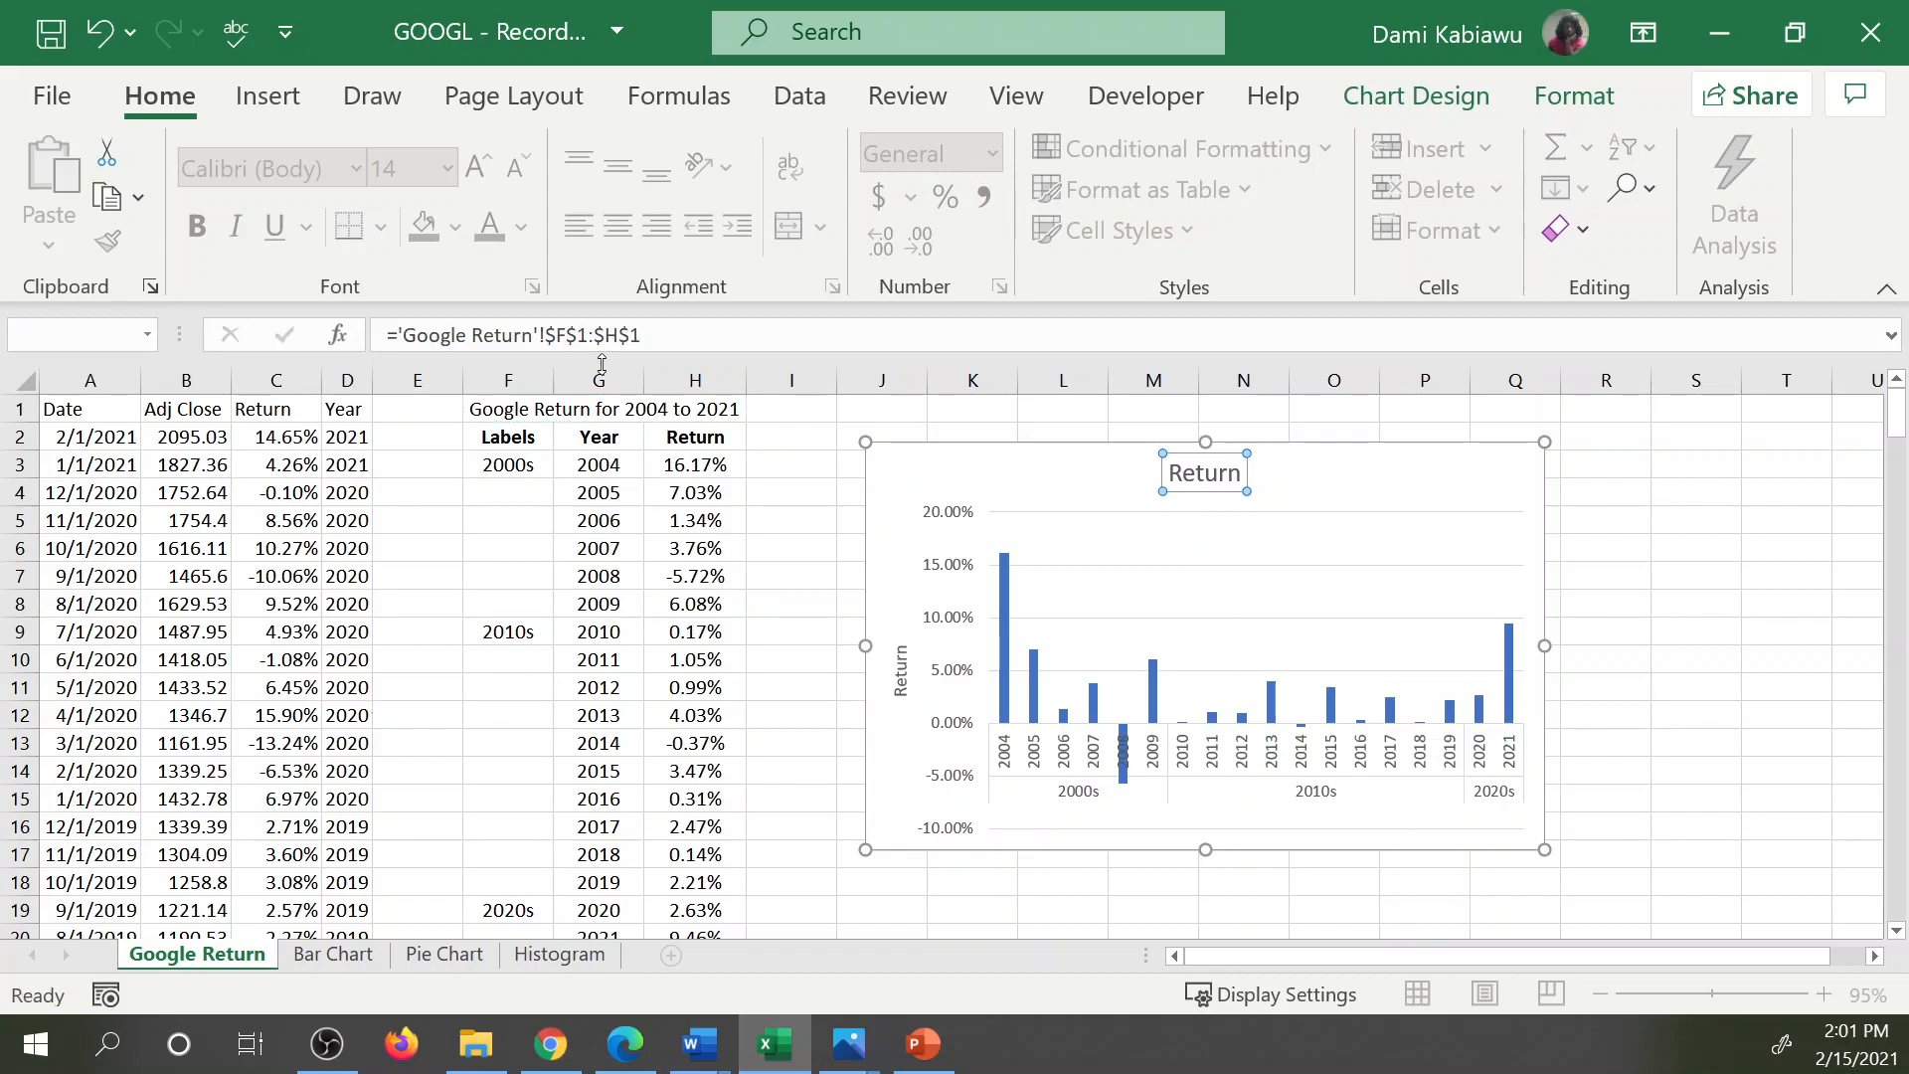
Change the first year in G3 to 2001 to test the dynamic chart title.
{"action": "left_click", "coordinate": [603, 466]}
{"action": "type", "text": "2001"}
{"action": "key", "text": "Return"}
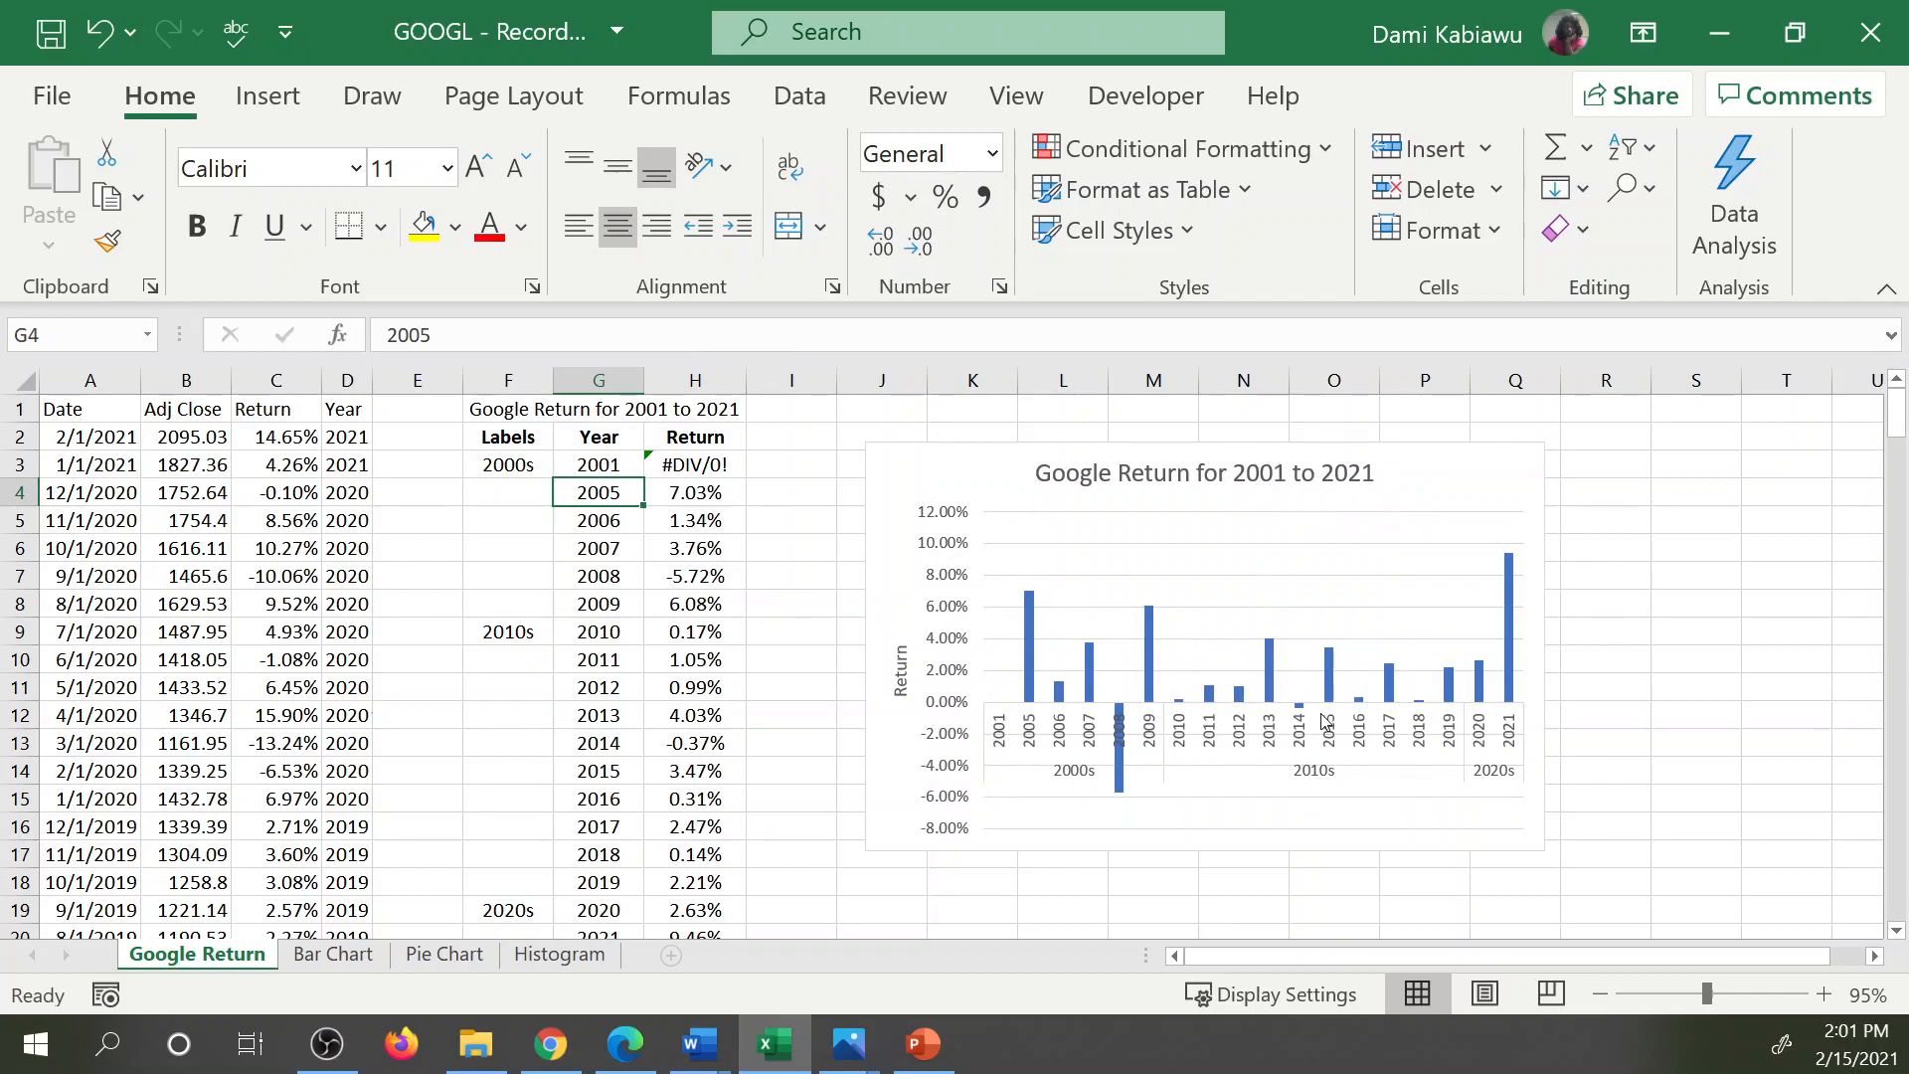
Set the first year in G3 to 2004 and move the chart closer to the summary table.
{"action": "left_click", "coordinate": [634, 467]}
{"action": "type", "text": "2004"}
{"action": "key", "text": "Return"}
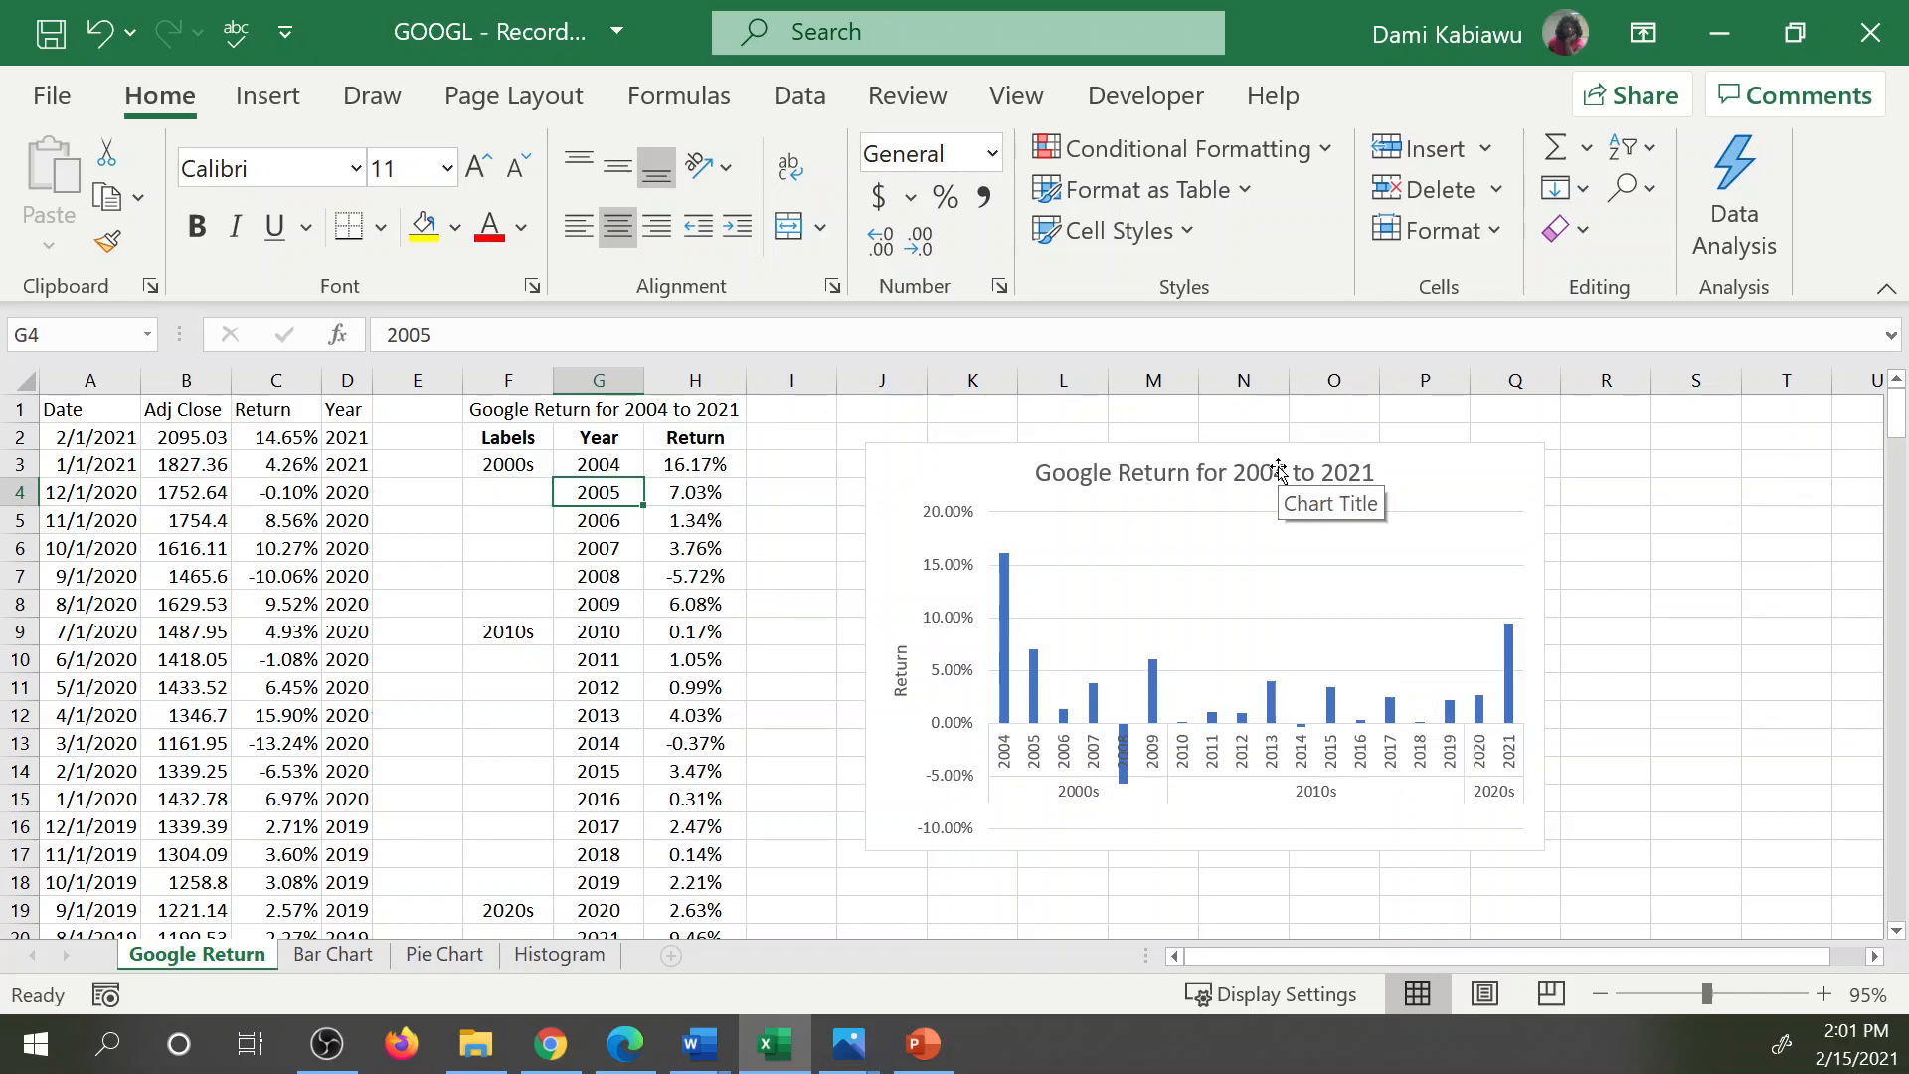
{"action": "left_click_drag", "start_coordinate": [1000, 460], "coordinate": [853, 504]}
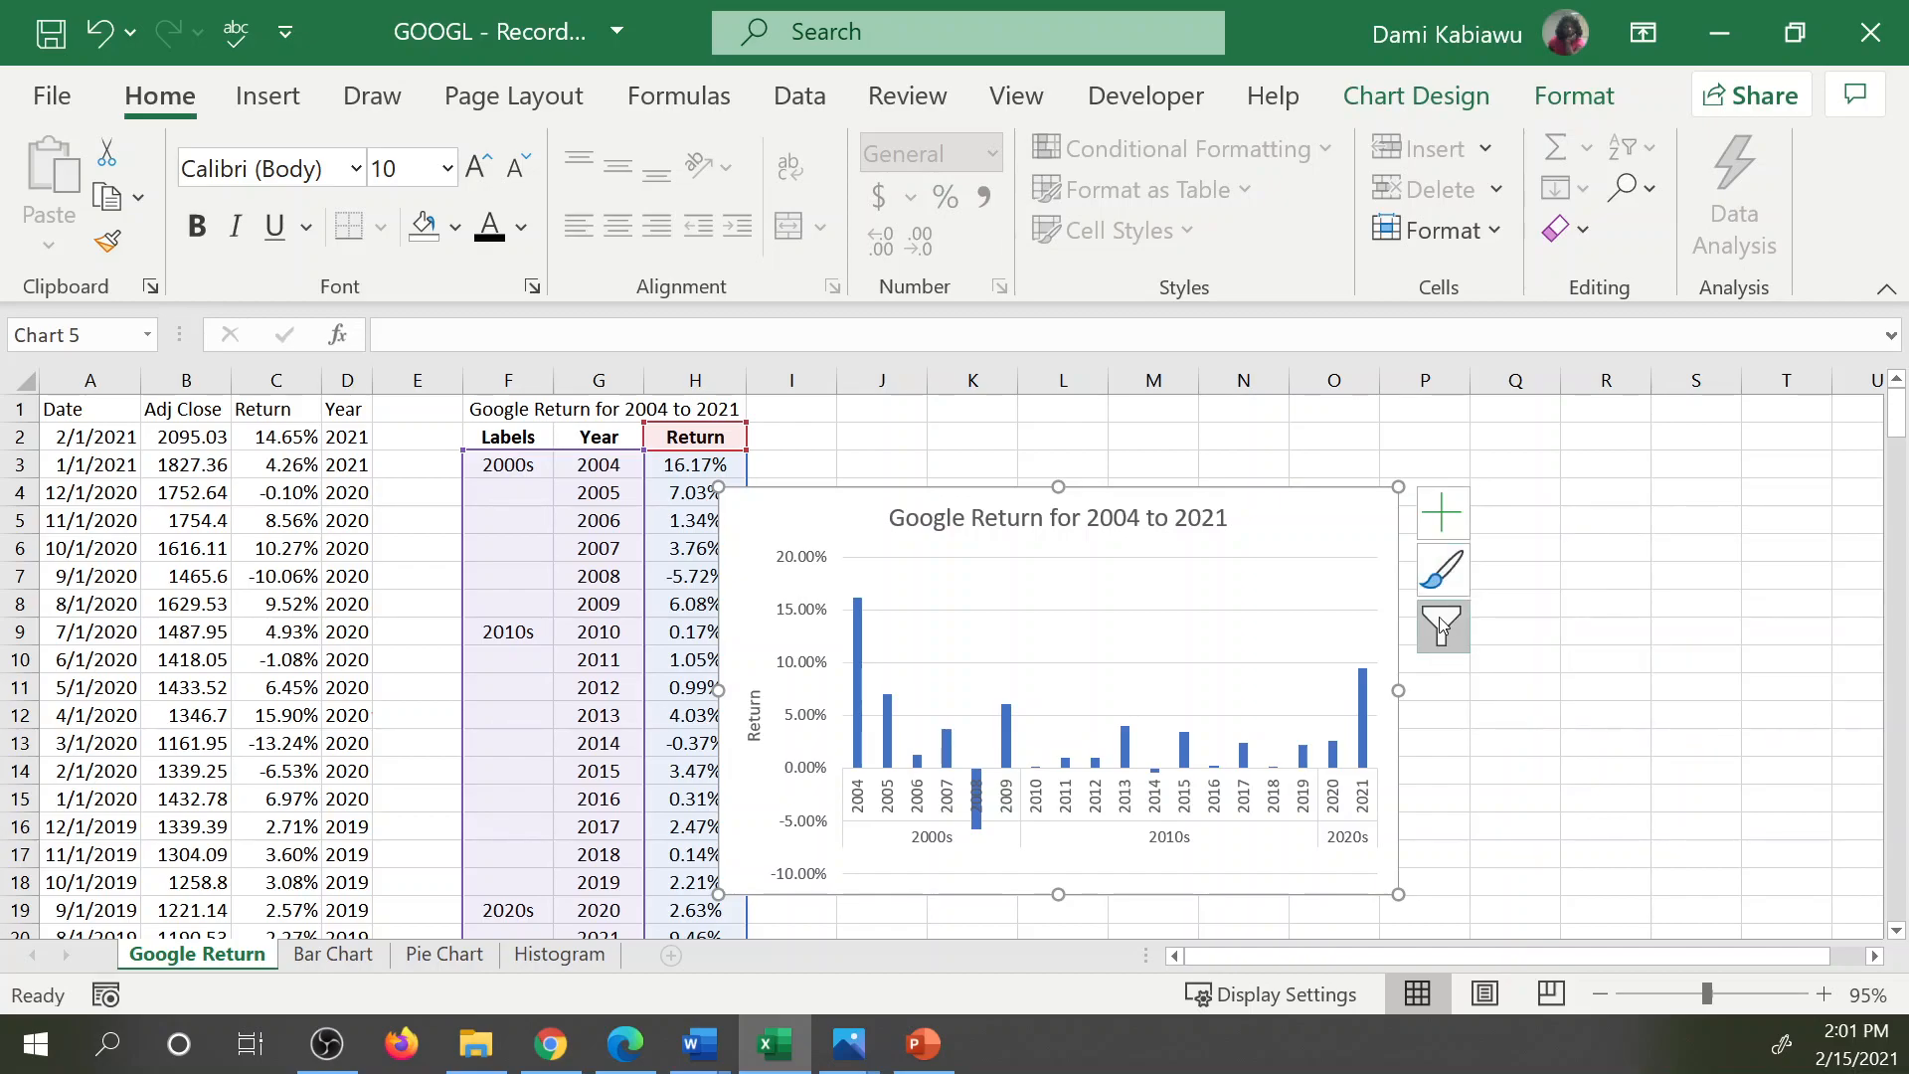
Look through the quick layouts and color palettes available for the returns chart.
{"action": "left_click", "coordinate": [1422, 97]}
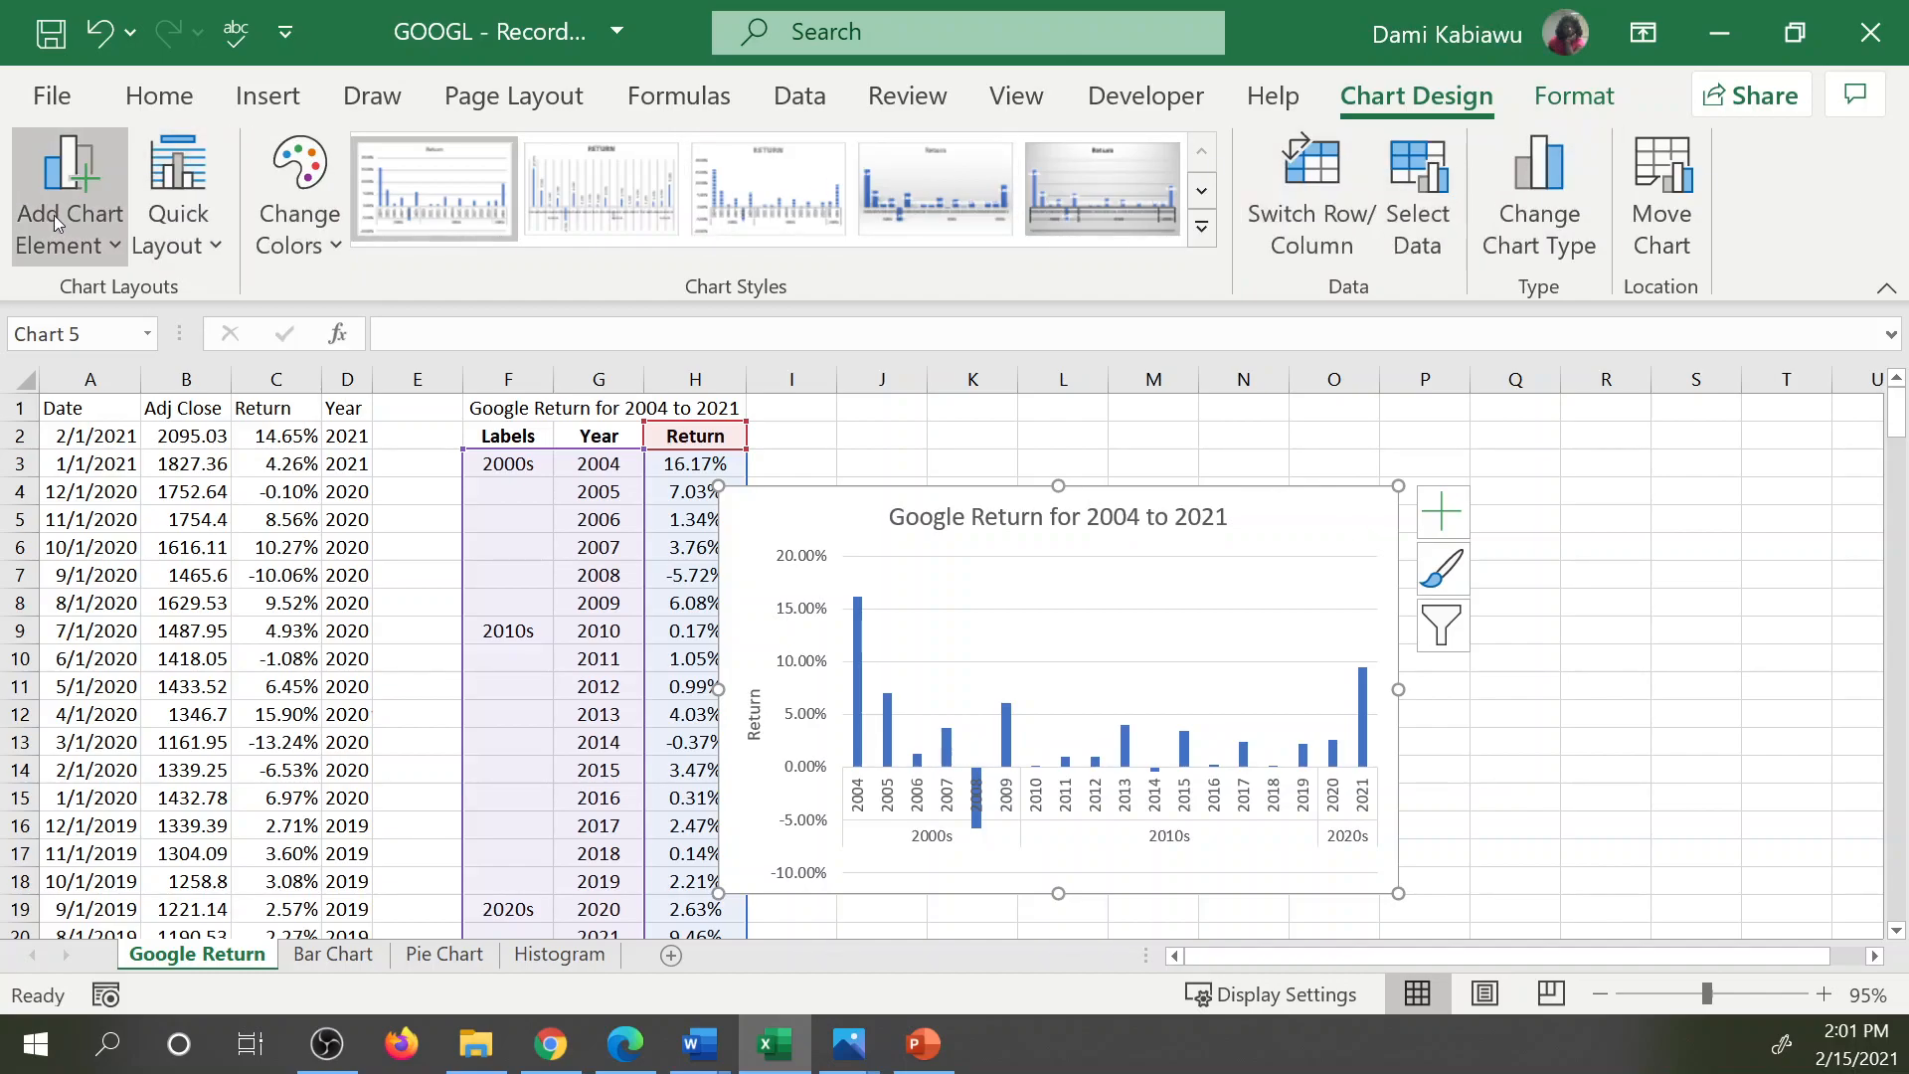
{"action": "left_click", "coordinate": [177, 204]}
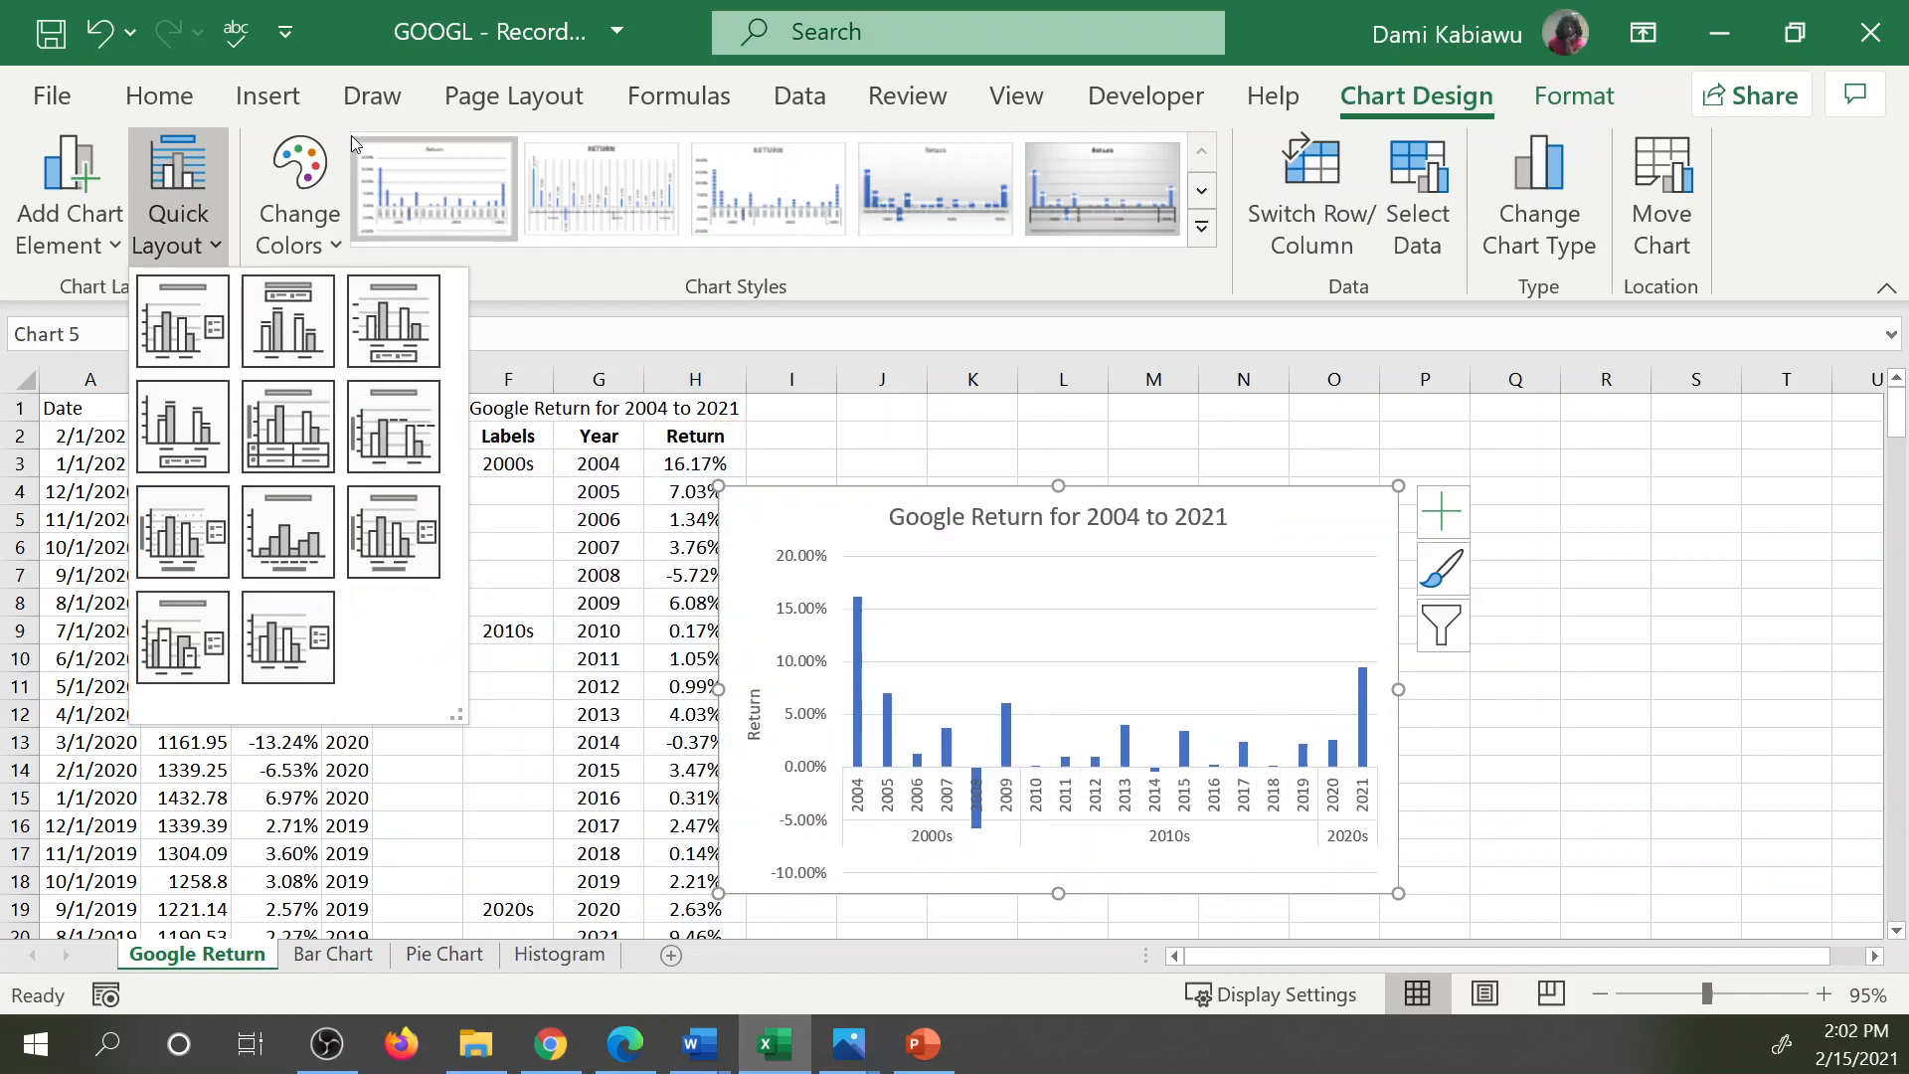
{"action": "left_click", "coordinate": [301, 189]}
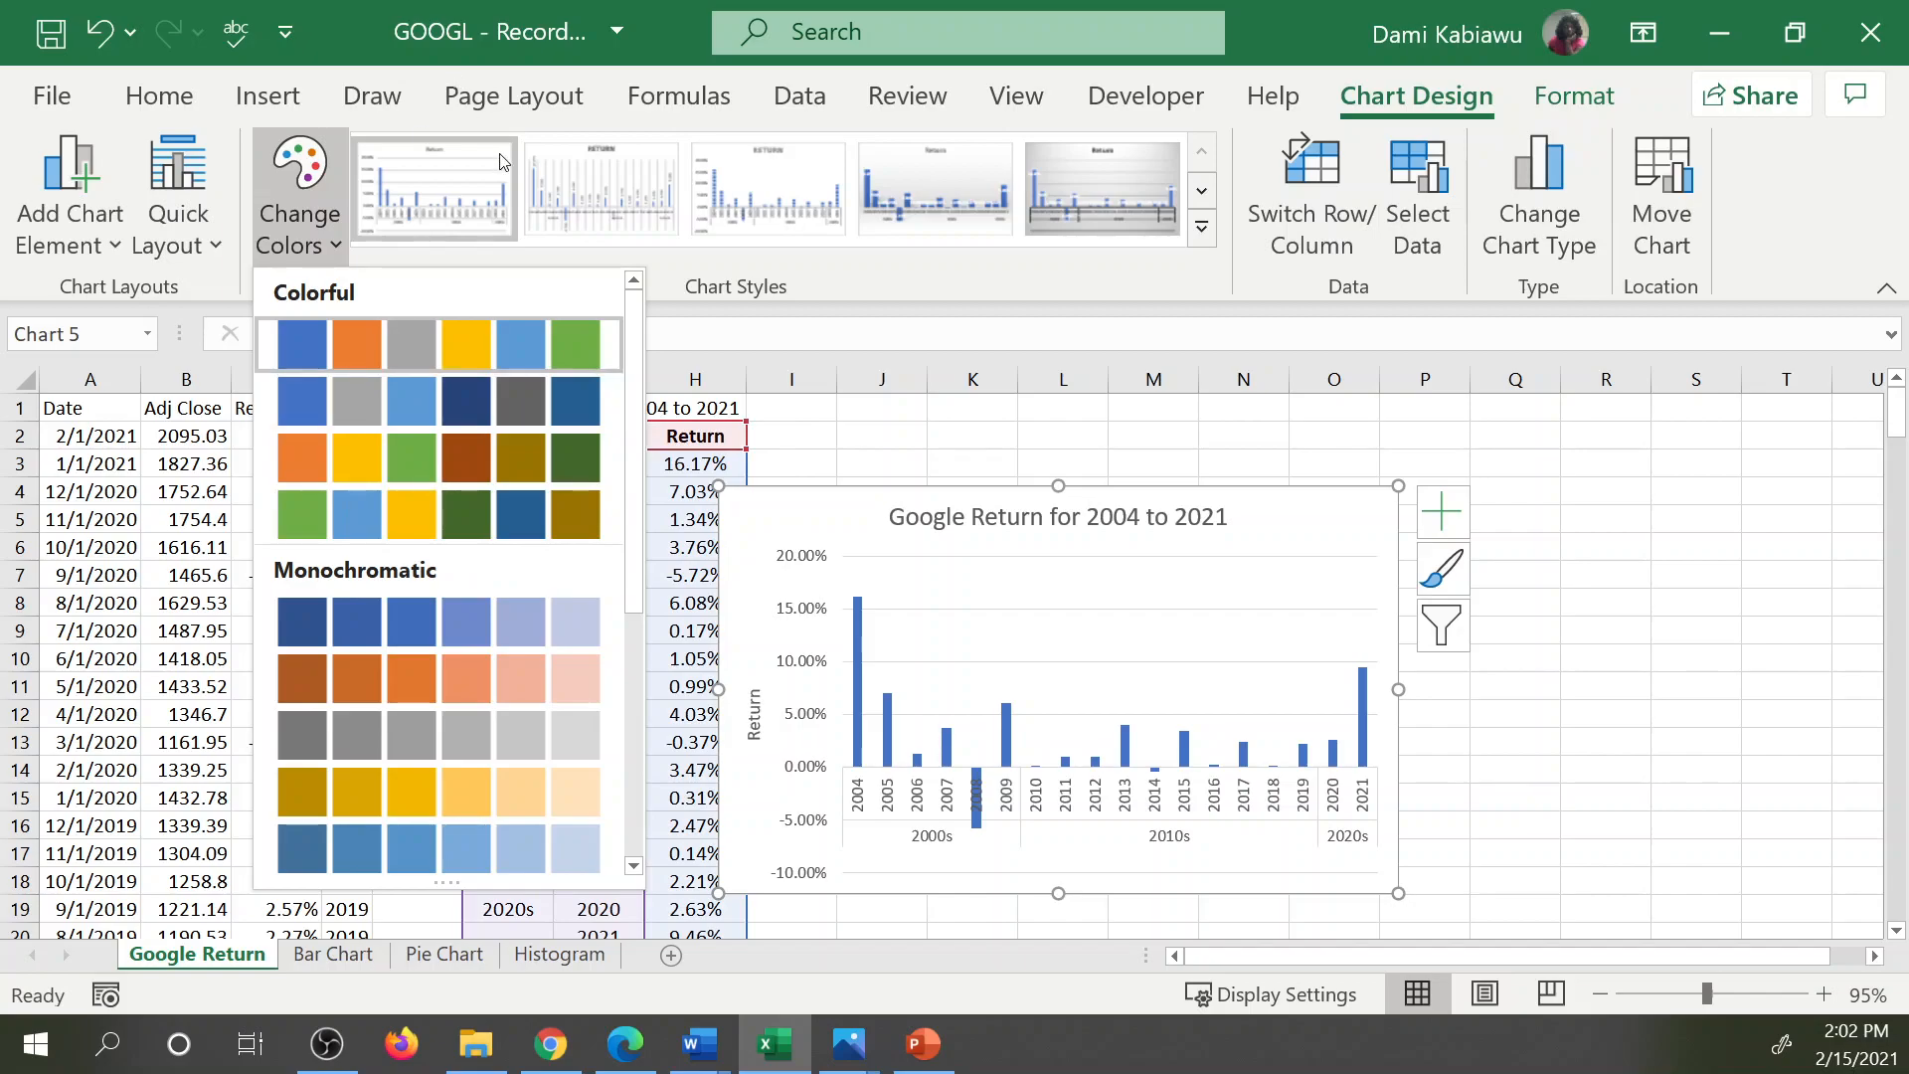
{"action": "left_click", "coordinate": [932, 279]}
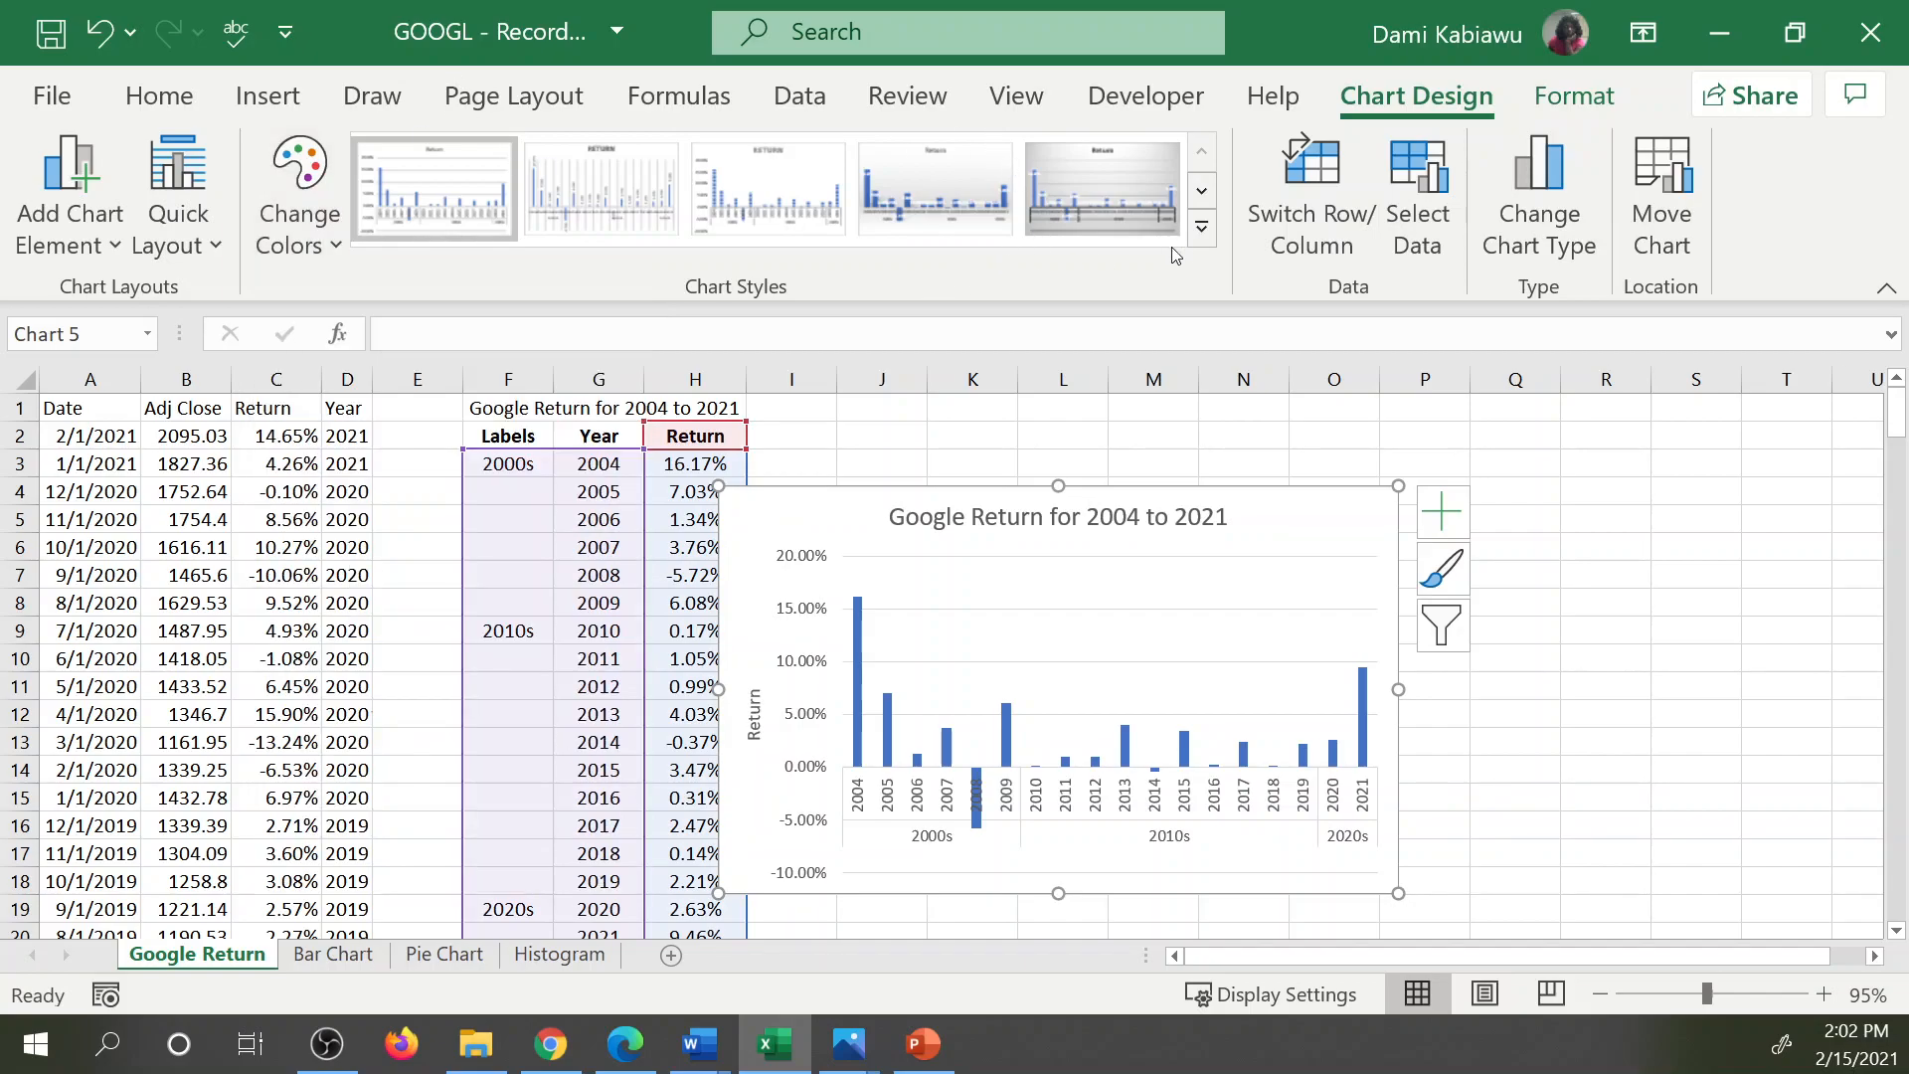
Try switching the chart's rows and columns twice, and undo both switches.
{"action": "left_click", "coordinate": [1314, 175]}
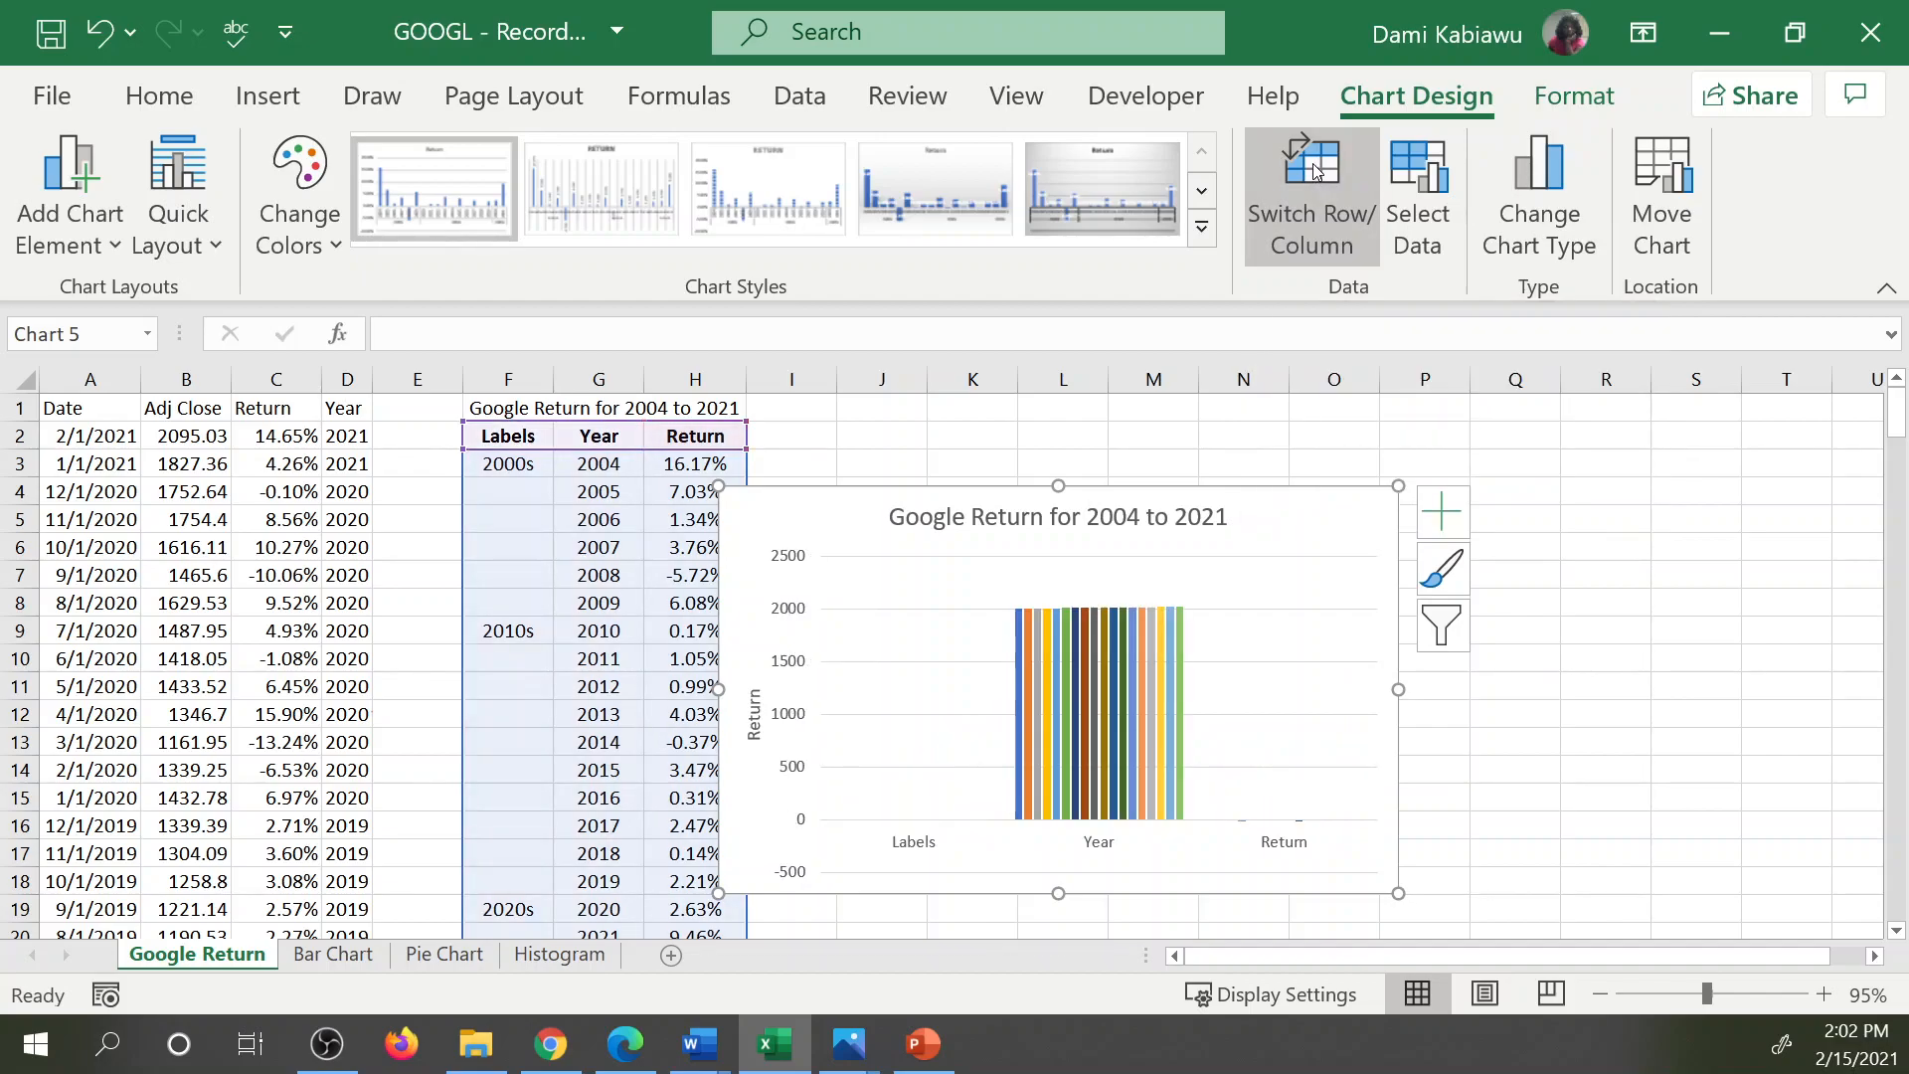
{"action": "left_click", "coordinate": [1313, 175]}
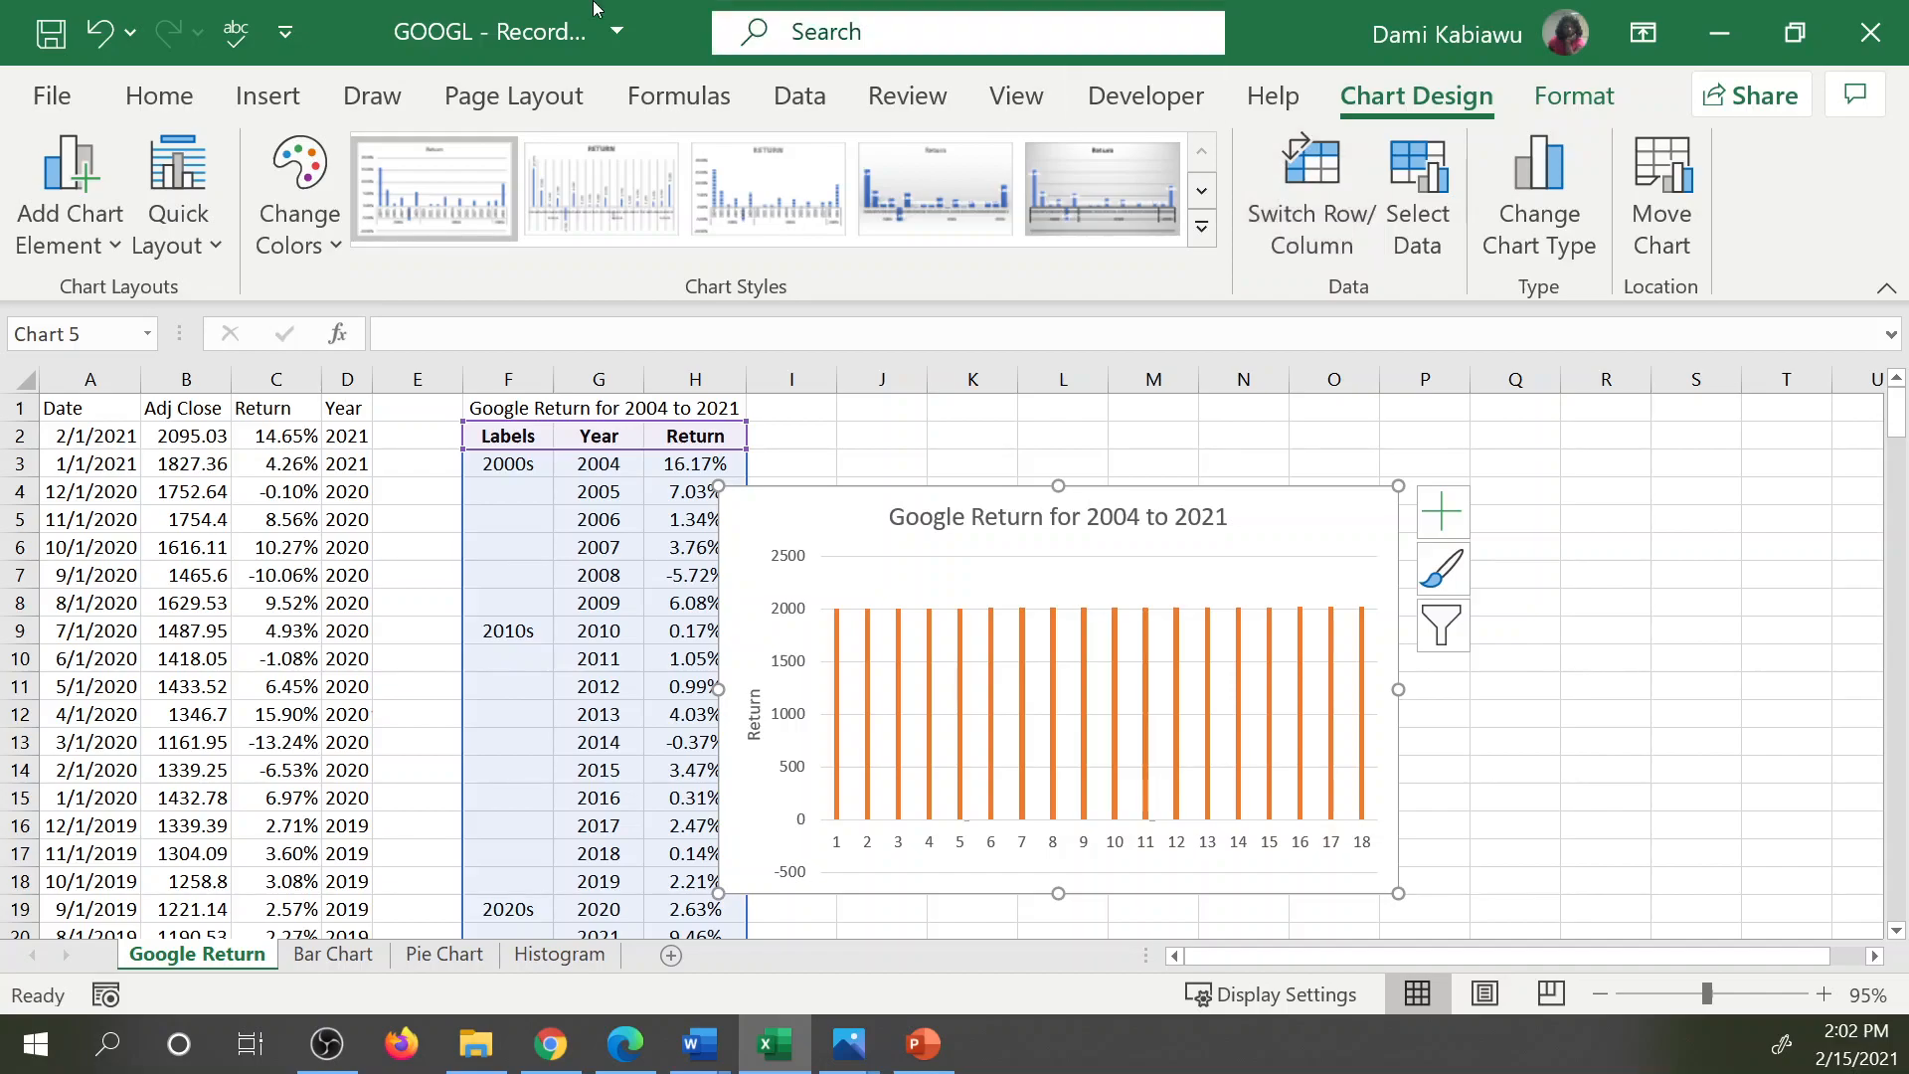
{"action": "left_click", "coordinate": [101, 34]}
{"action": "left_click", "coordinate": [100, 35]}
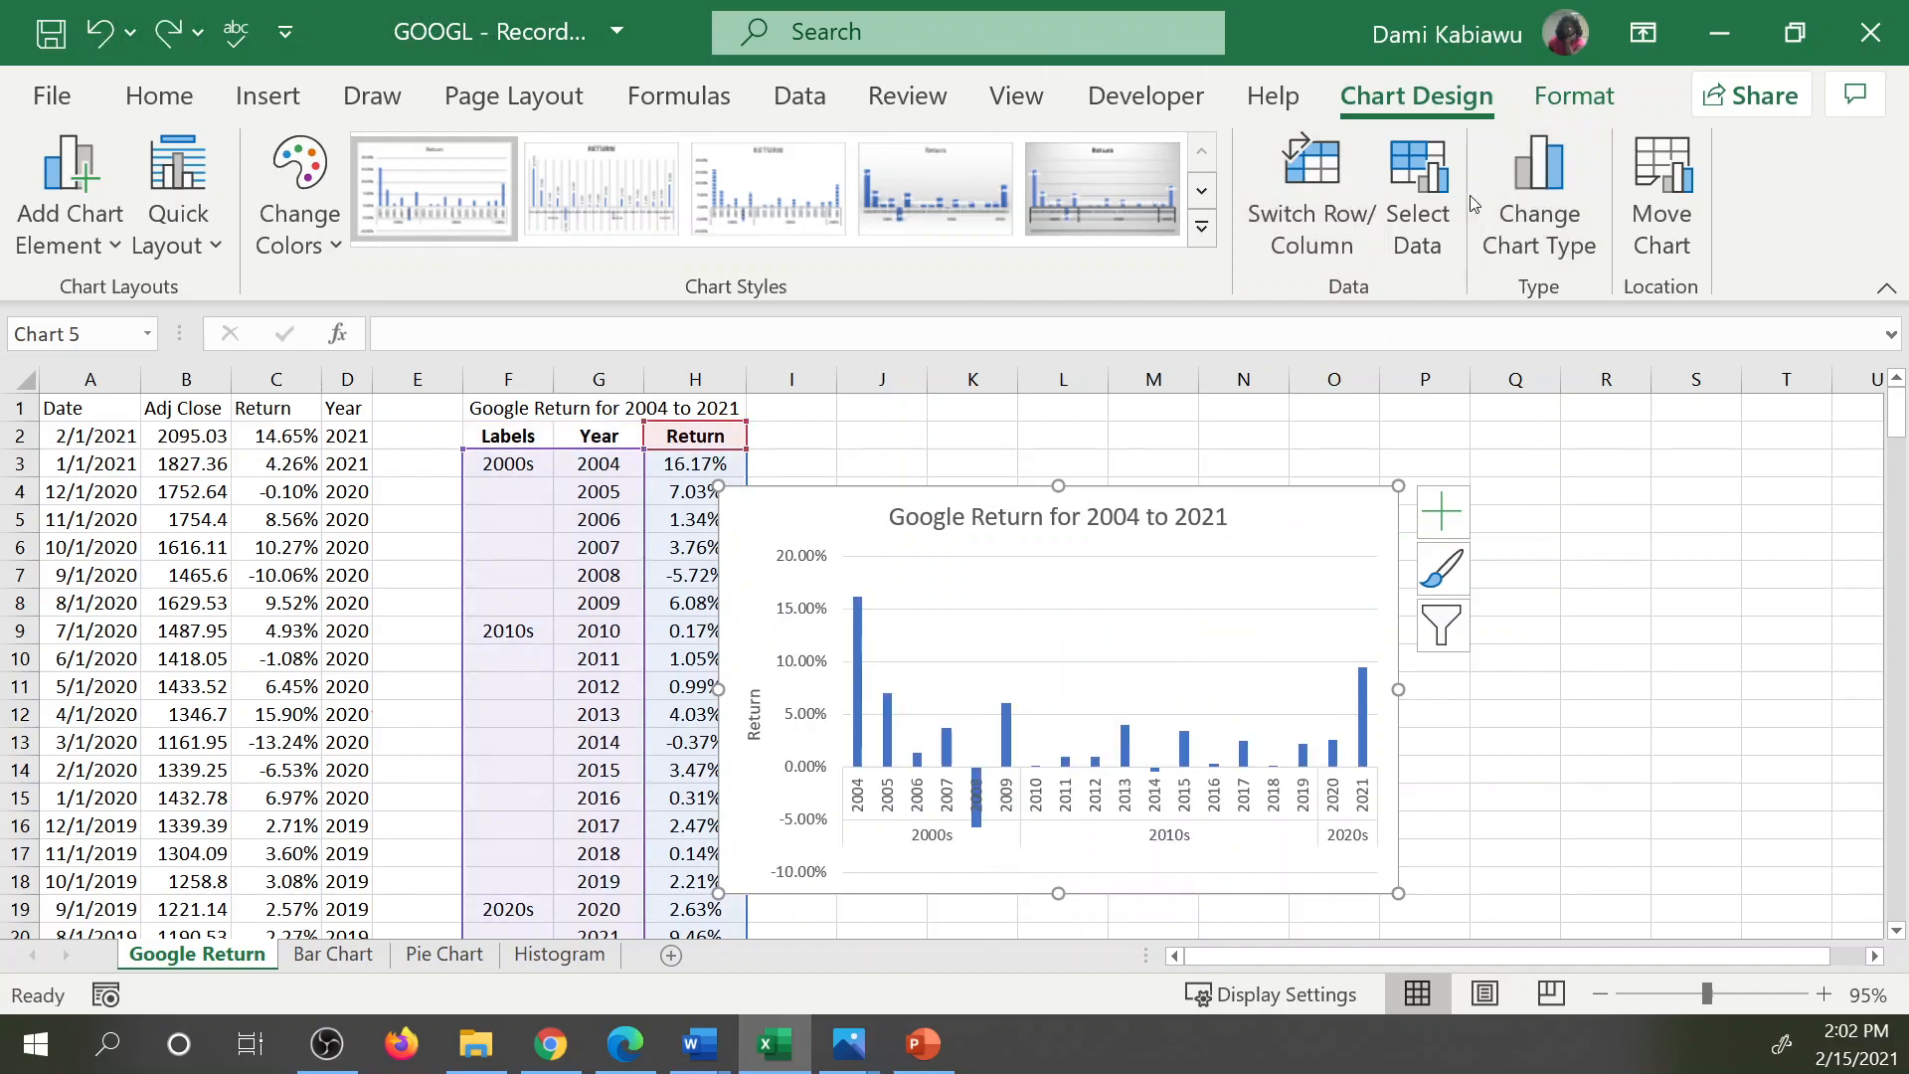
Review the chart's data source, chart type and placement settings, leaving each without changes.
{"action": "left_click", "coordinate": [1417, 189]}
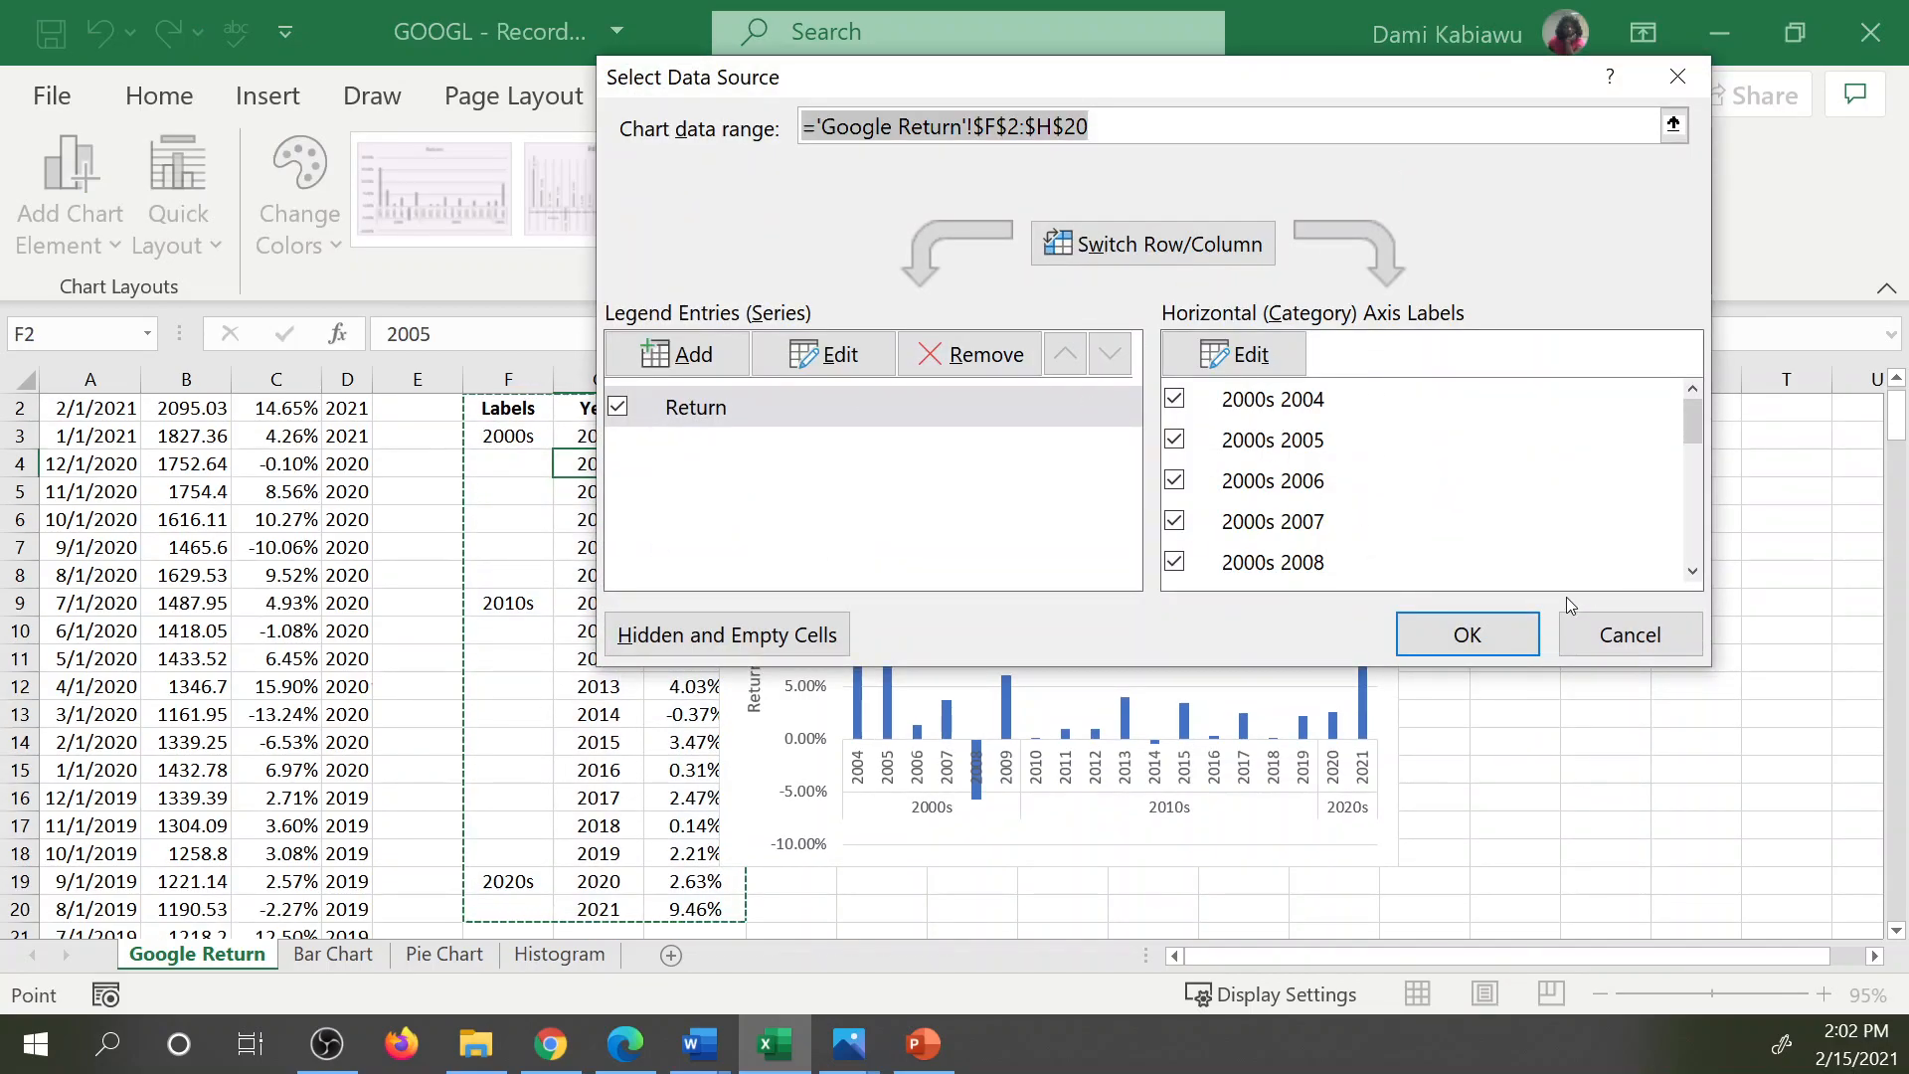
{"action": "left_click", "coordinate": [1594, 634]}
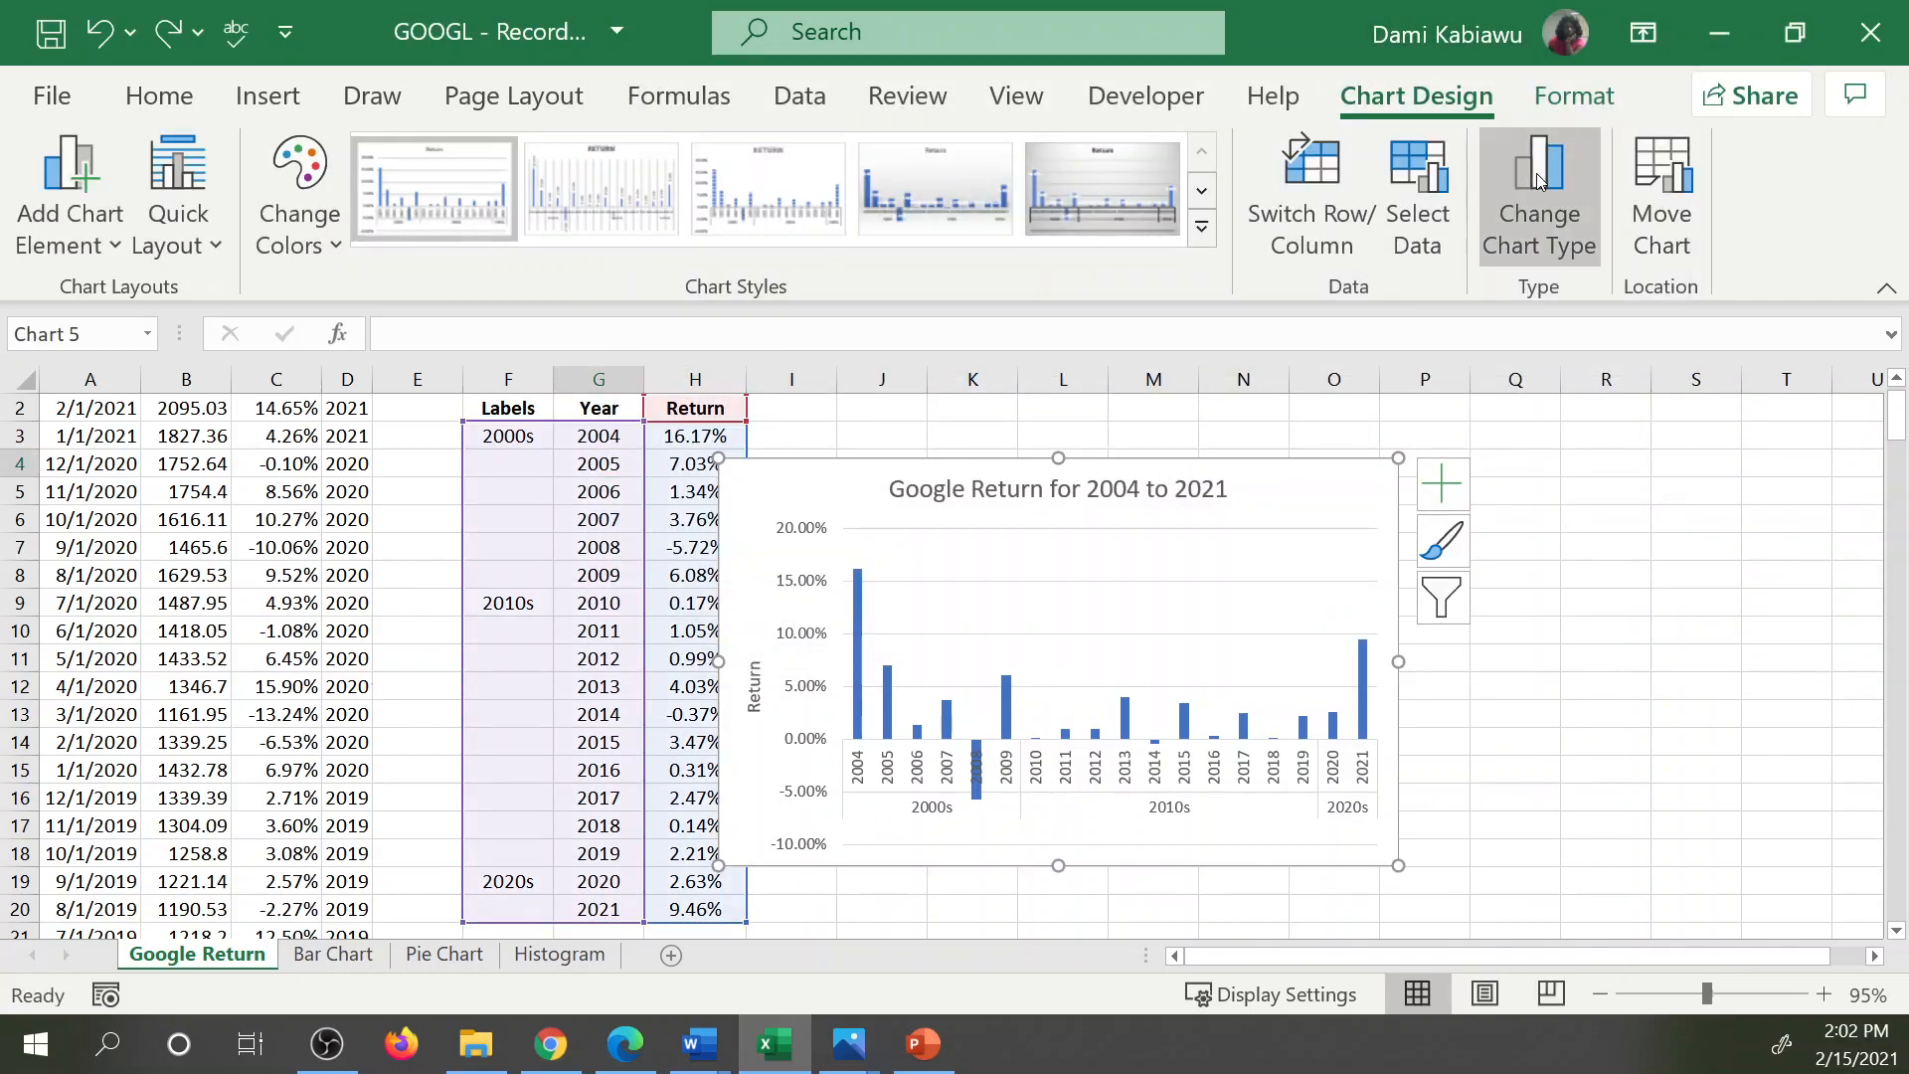
{"action": "left_click", "coordinate": [1540, 180]}
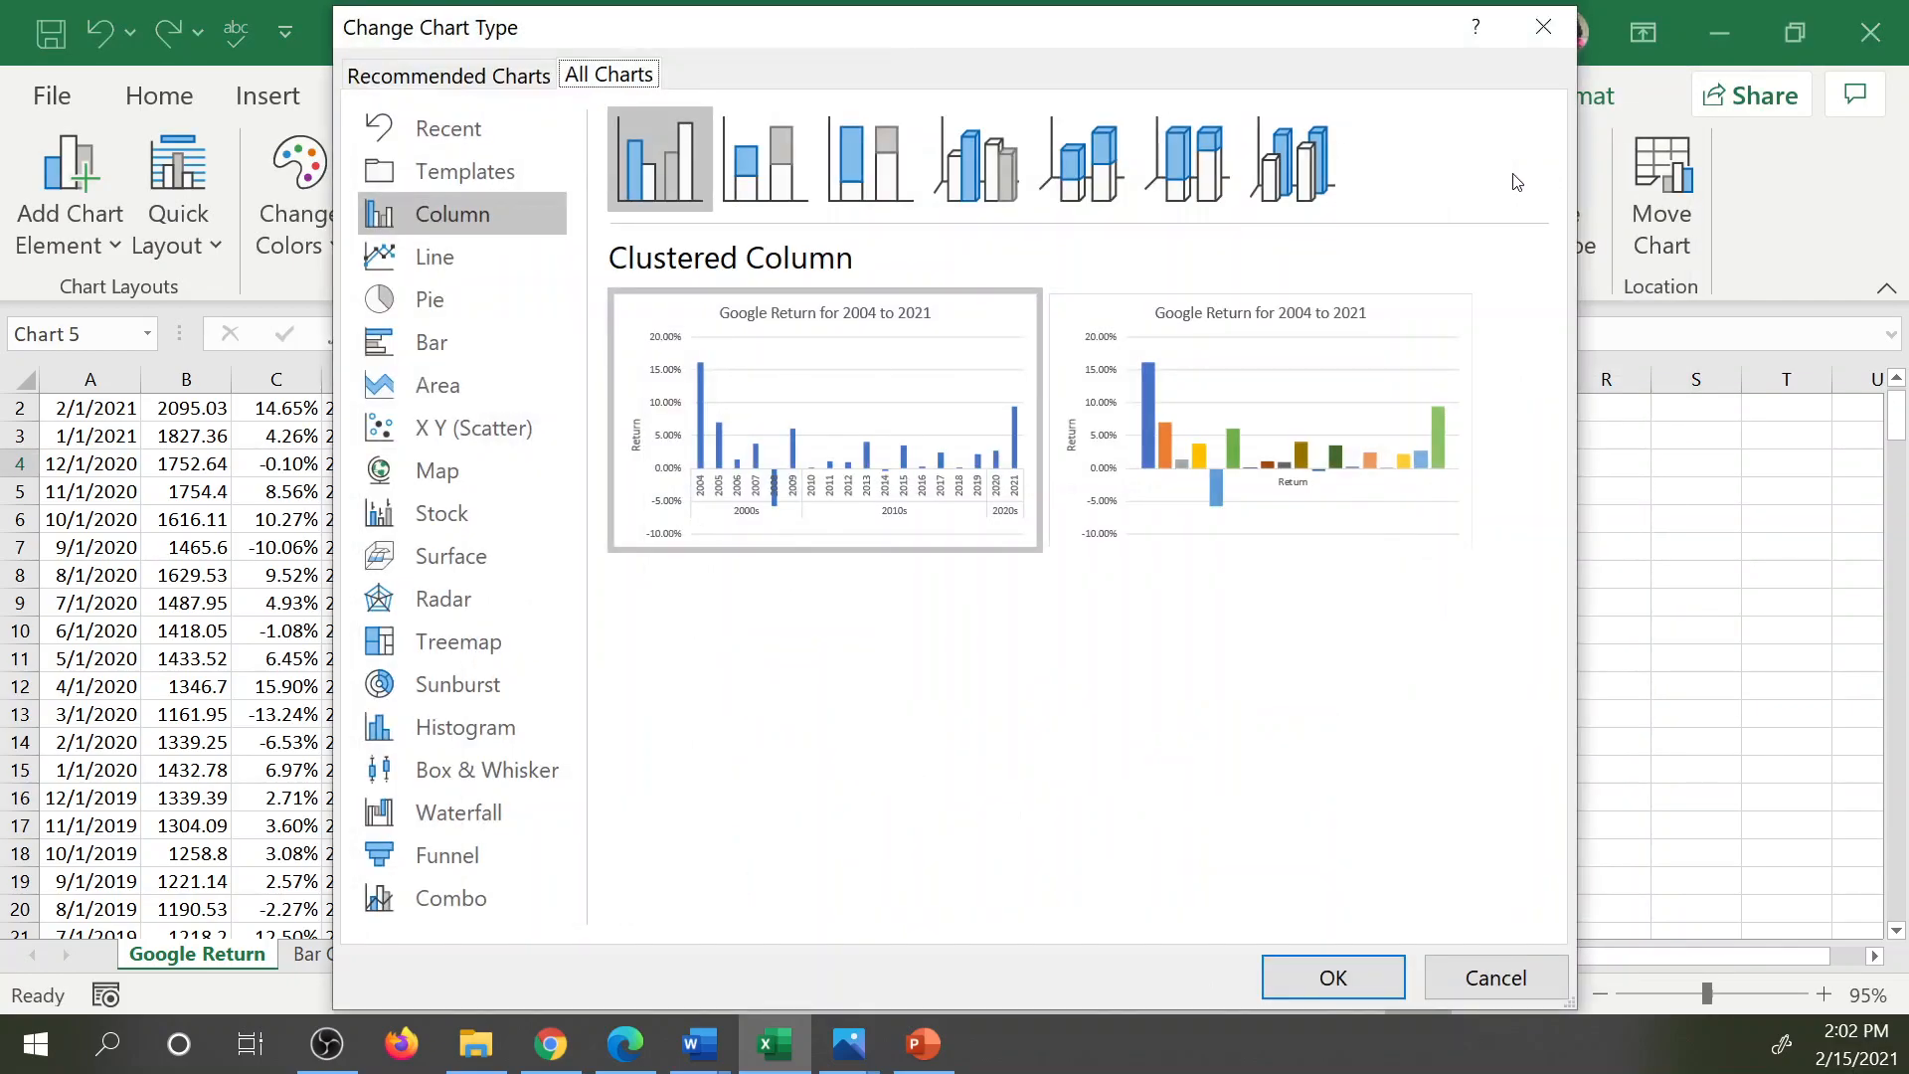
{"action": "left_click", "coordinate": [1539, 30]}
{"action": "left_click", "coordinate": [1661, 181]}
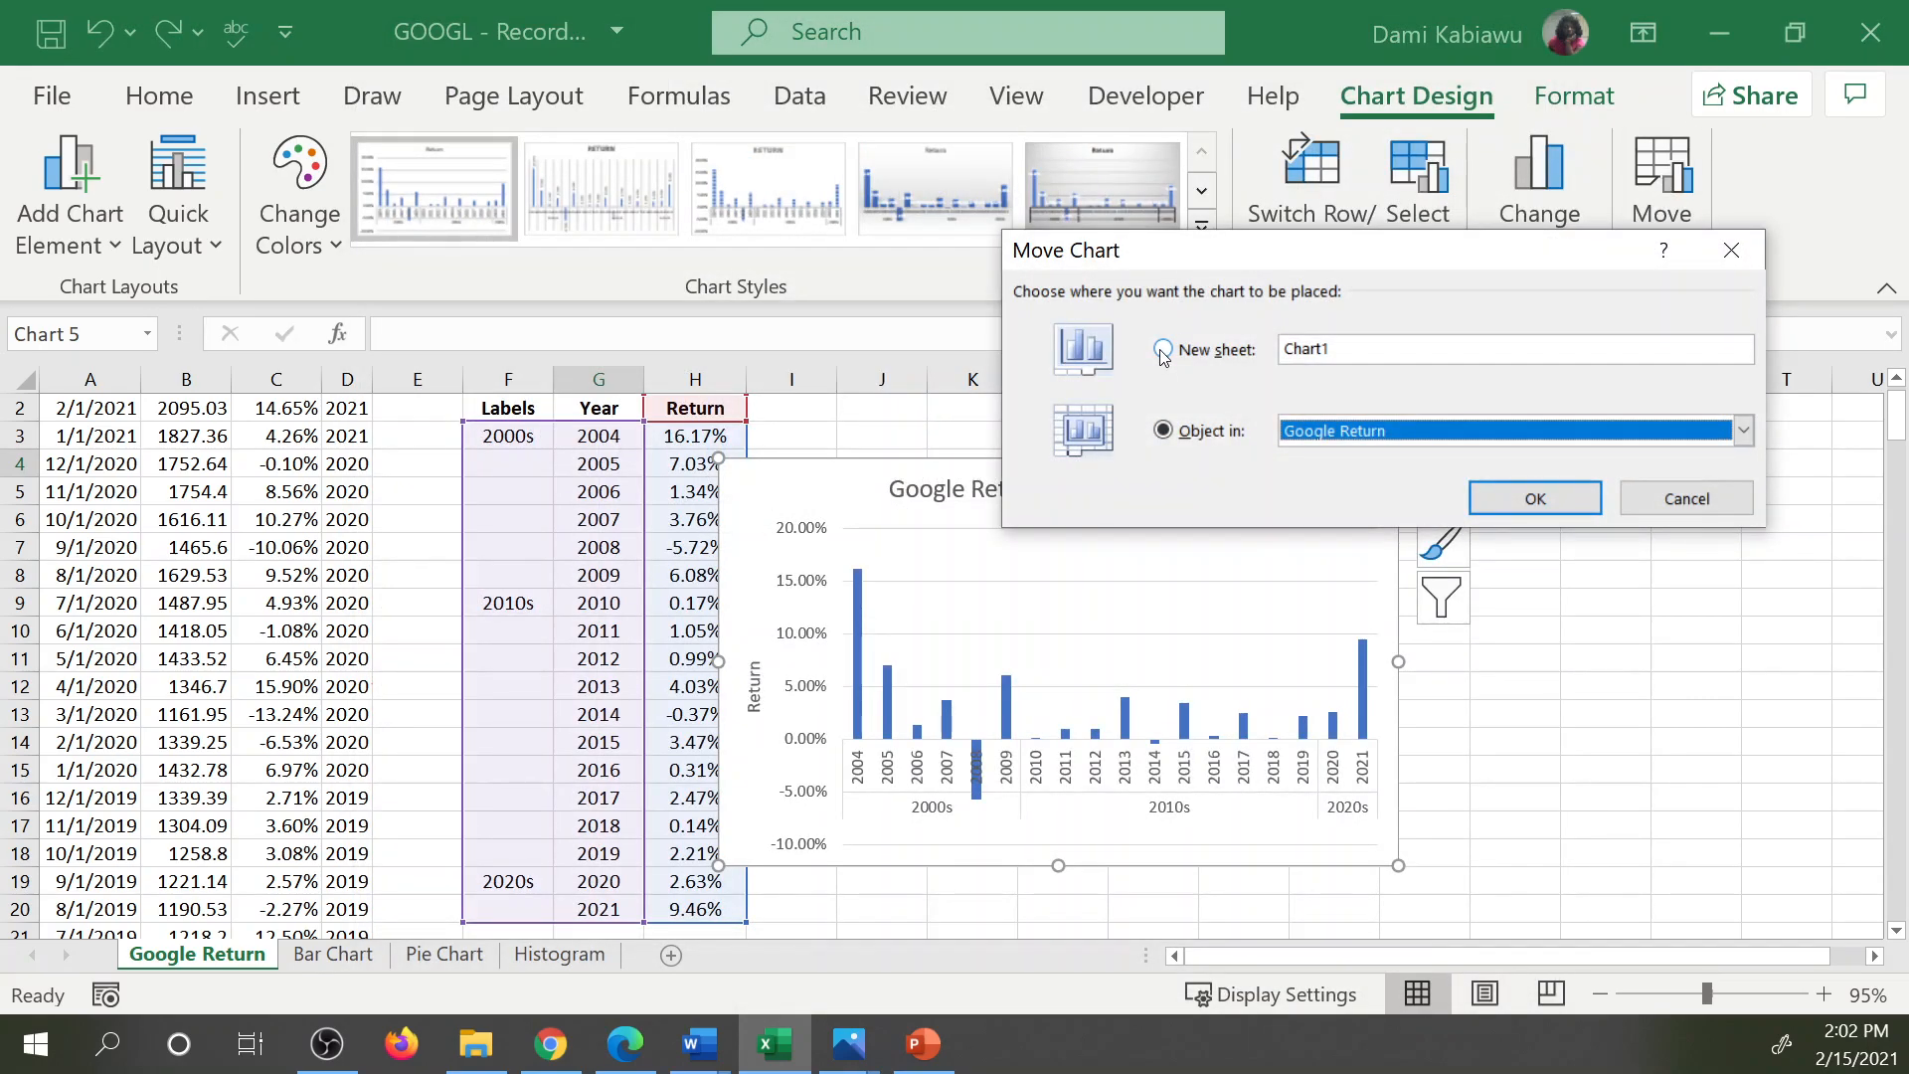
{"action": "left_click", "coordinate": [1661, 497]}
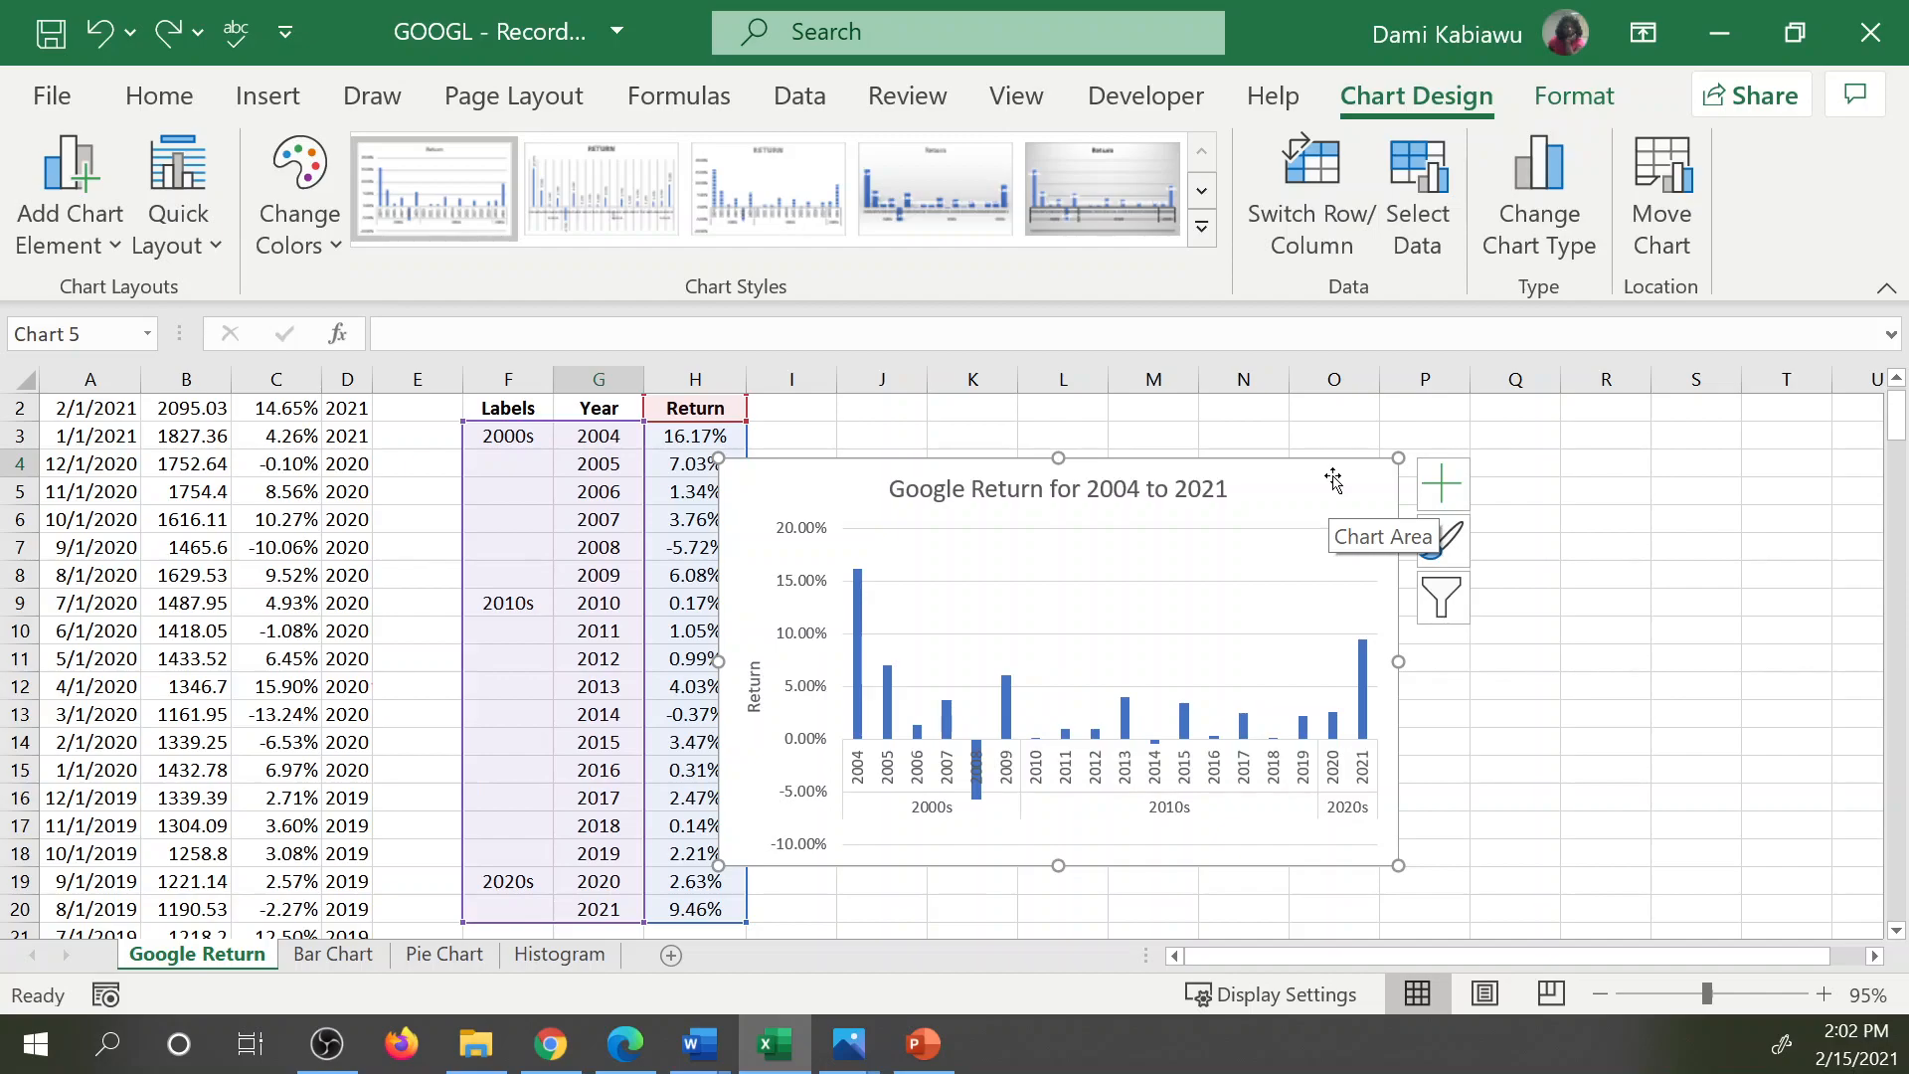
Examine the chart area's formatting options for fill, effects and size.
{"action": "double_click", "coordinate": [1333, 481]}
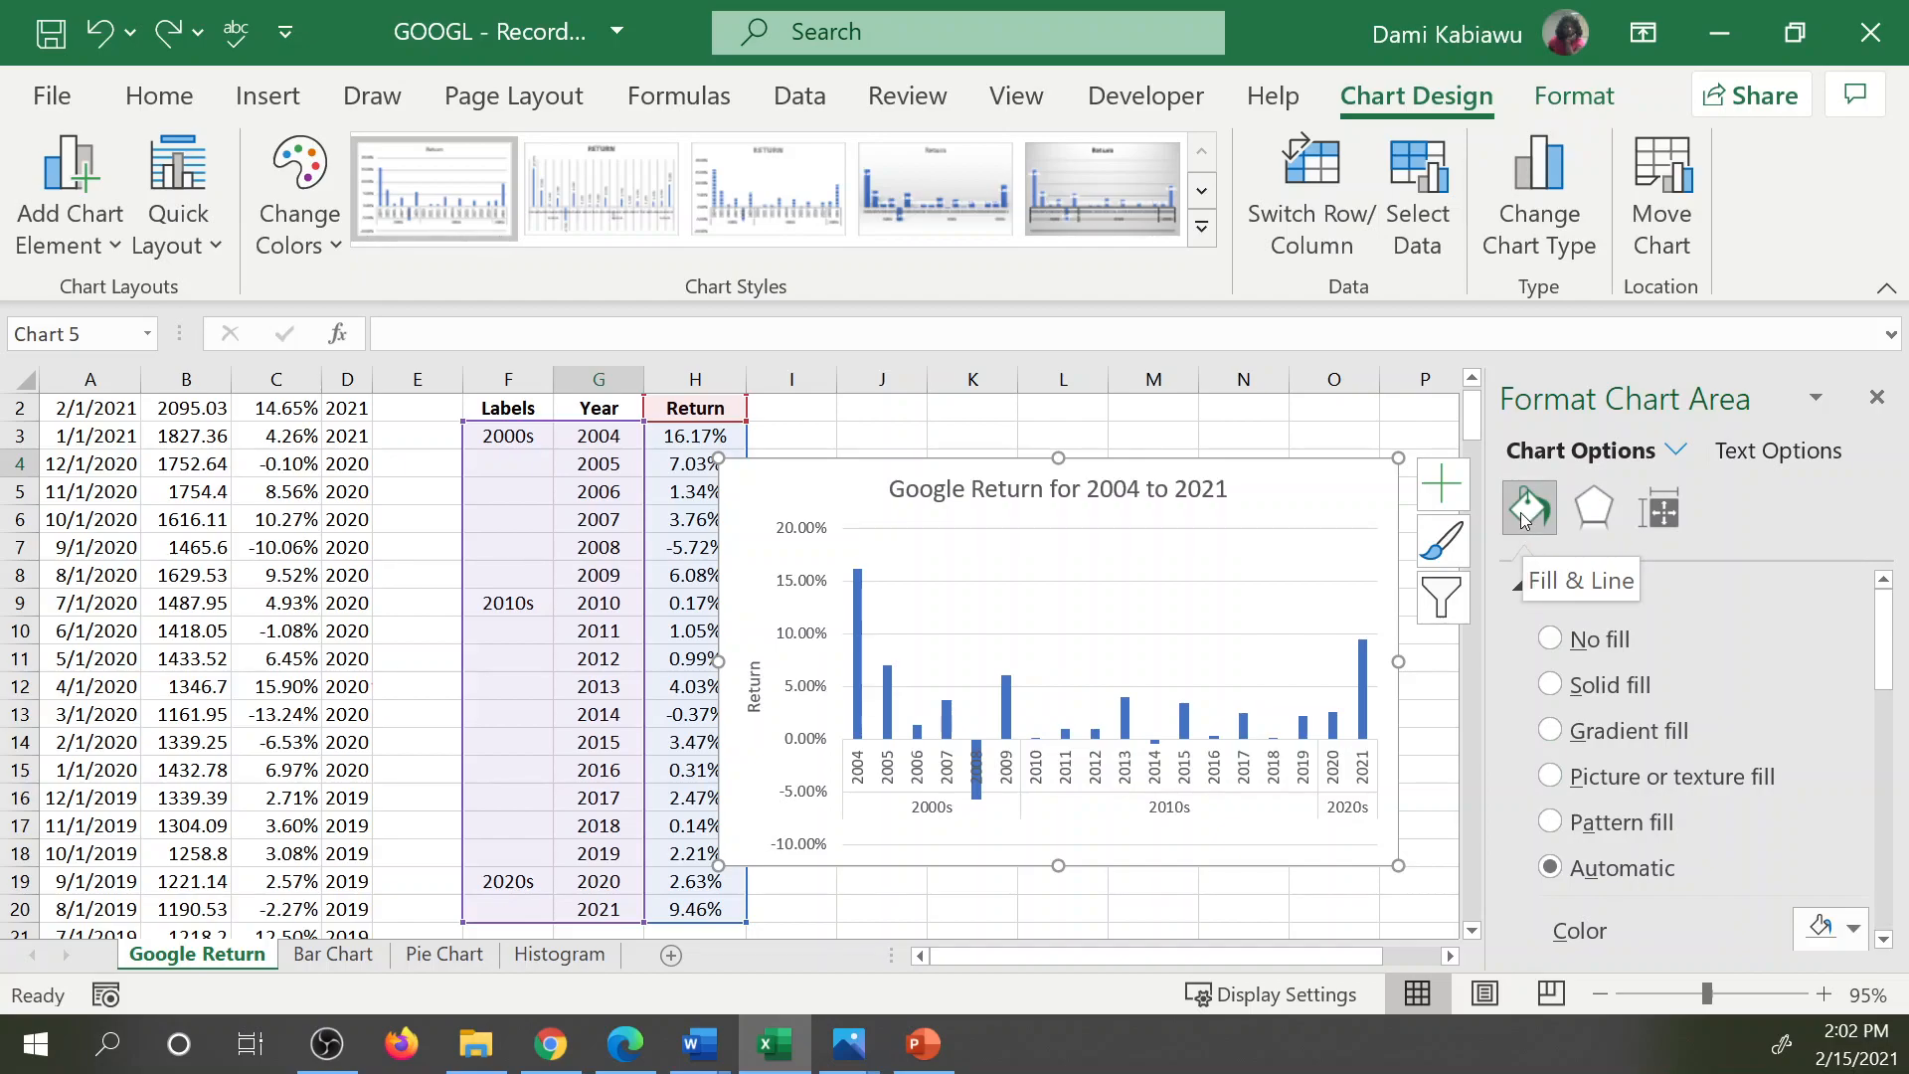
{"action": "left_click", "coordinate": [1594, 508]}
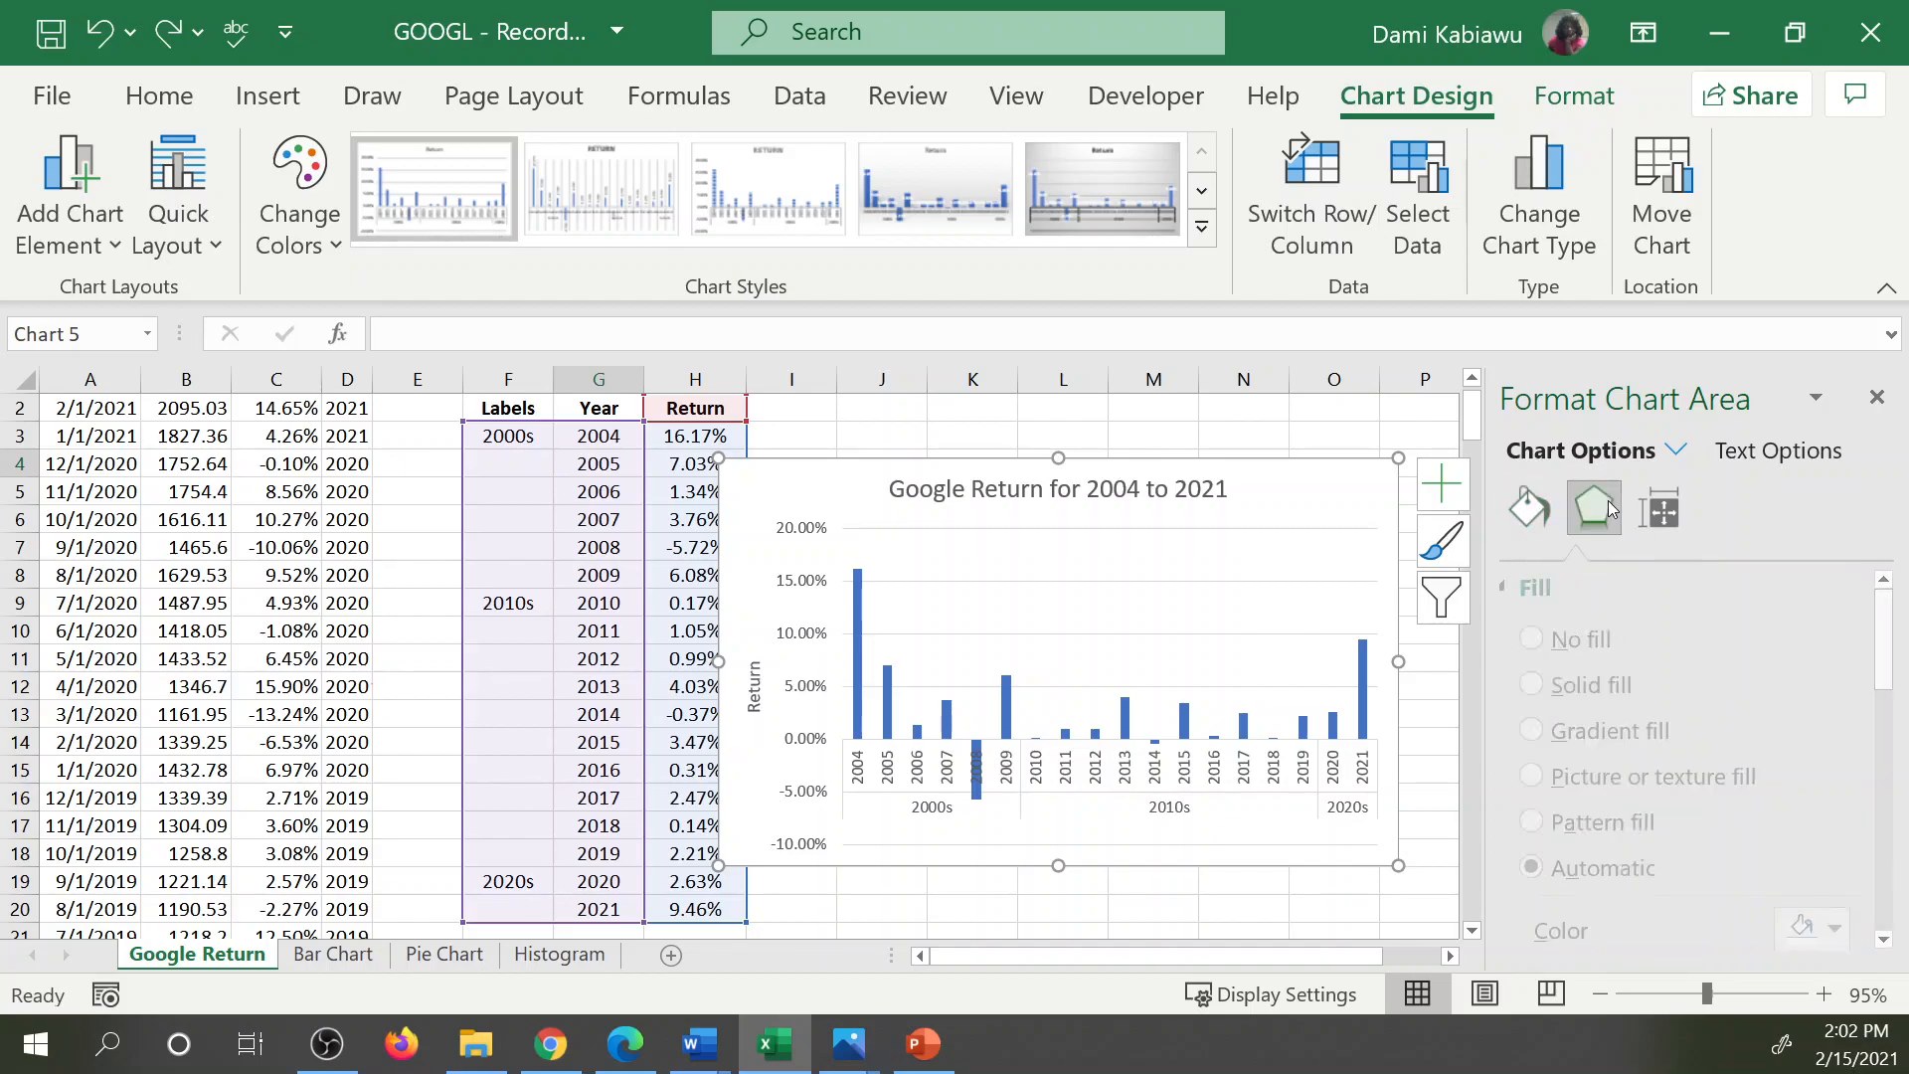
{"action": "left_click", "coordinate": [1659, 509]}
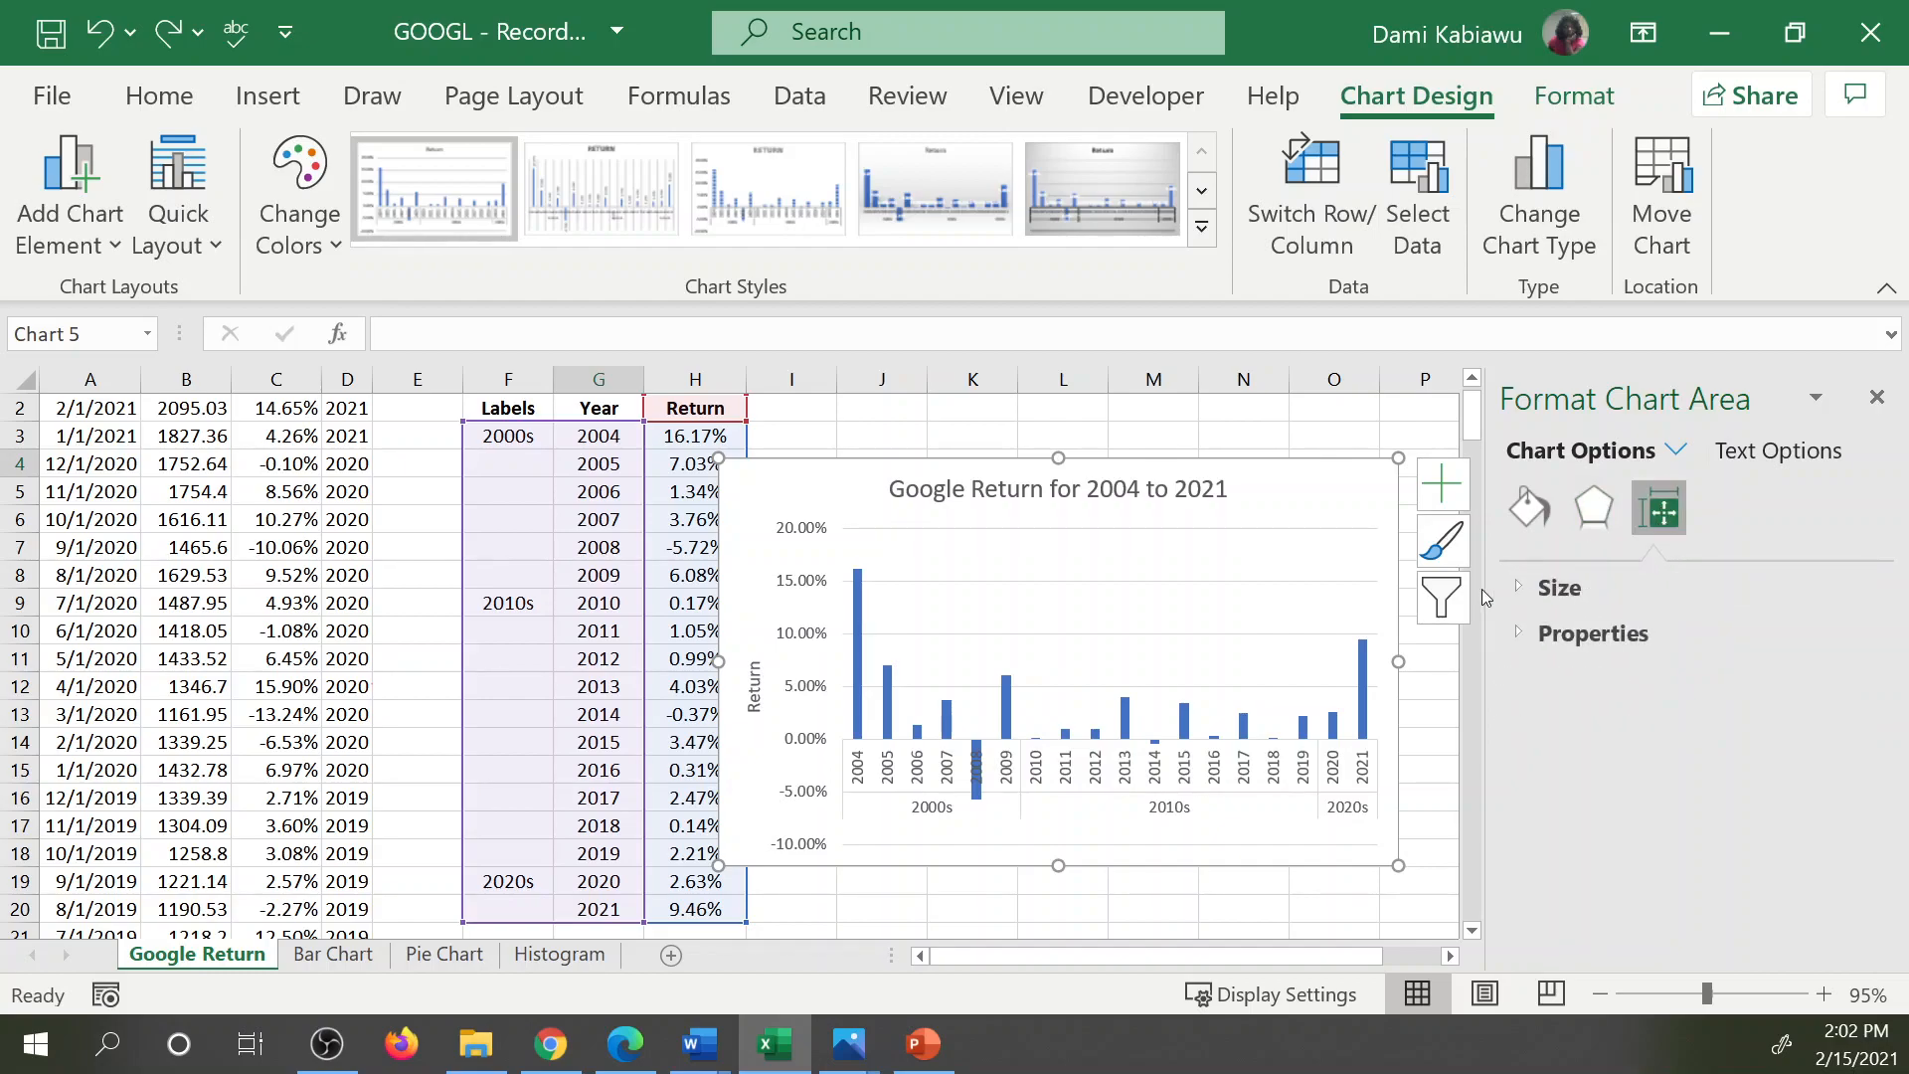
{"action": "left_click", "coordinate": [1523, 591]}
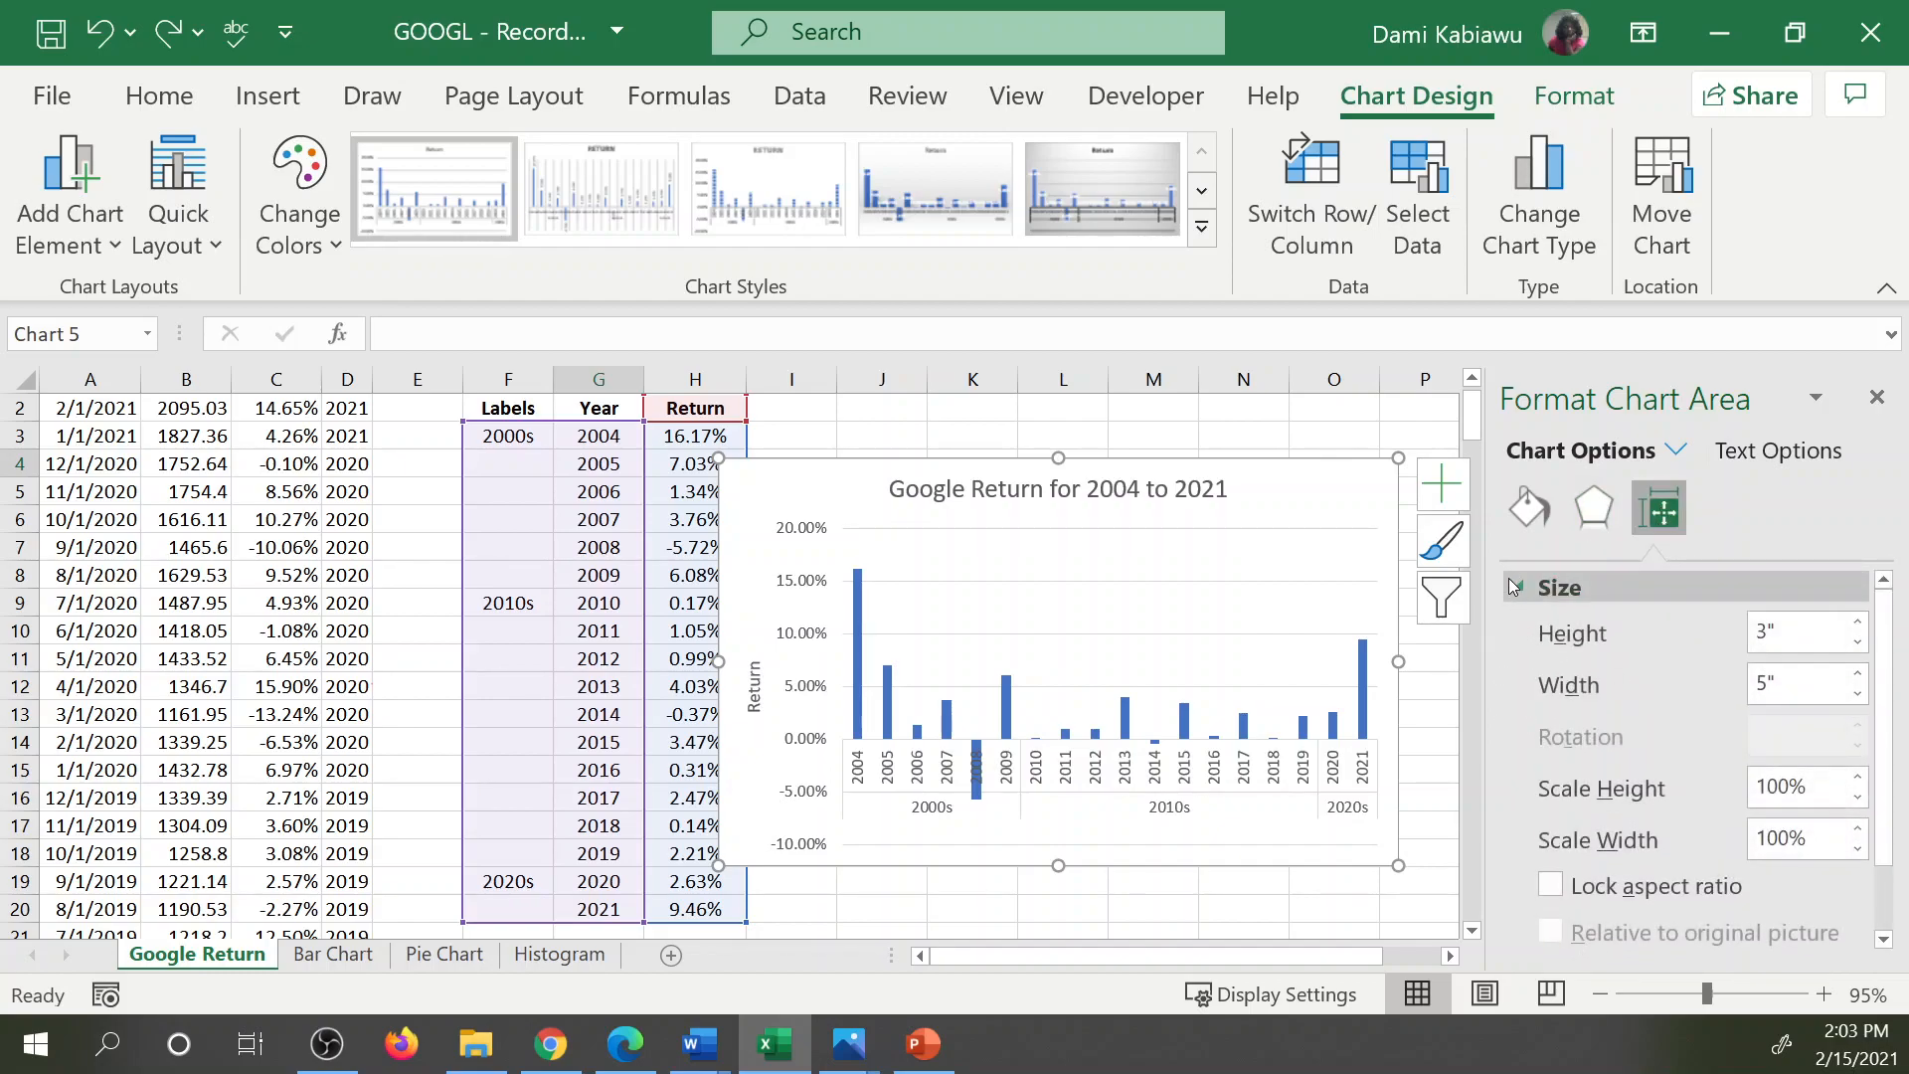
{"action": "left_click", "coordinate": [1523, 589]}
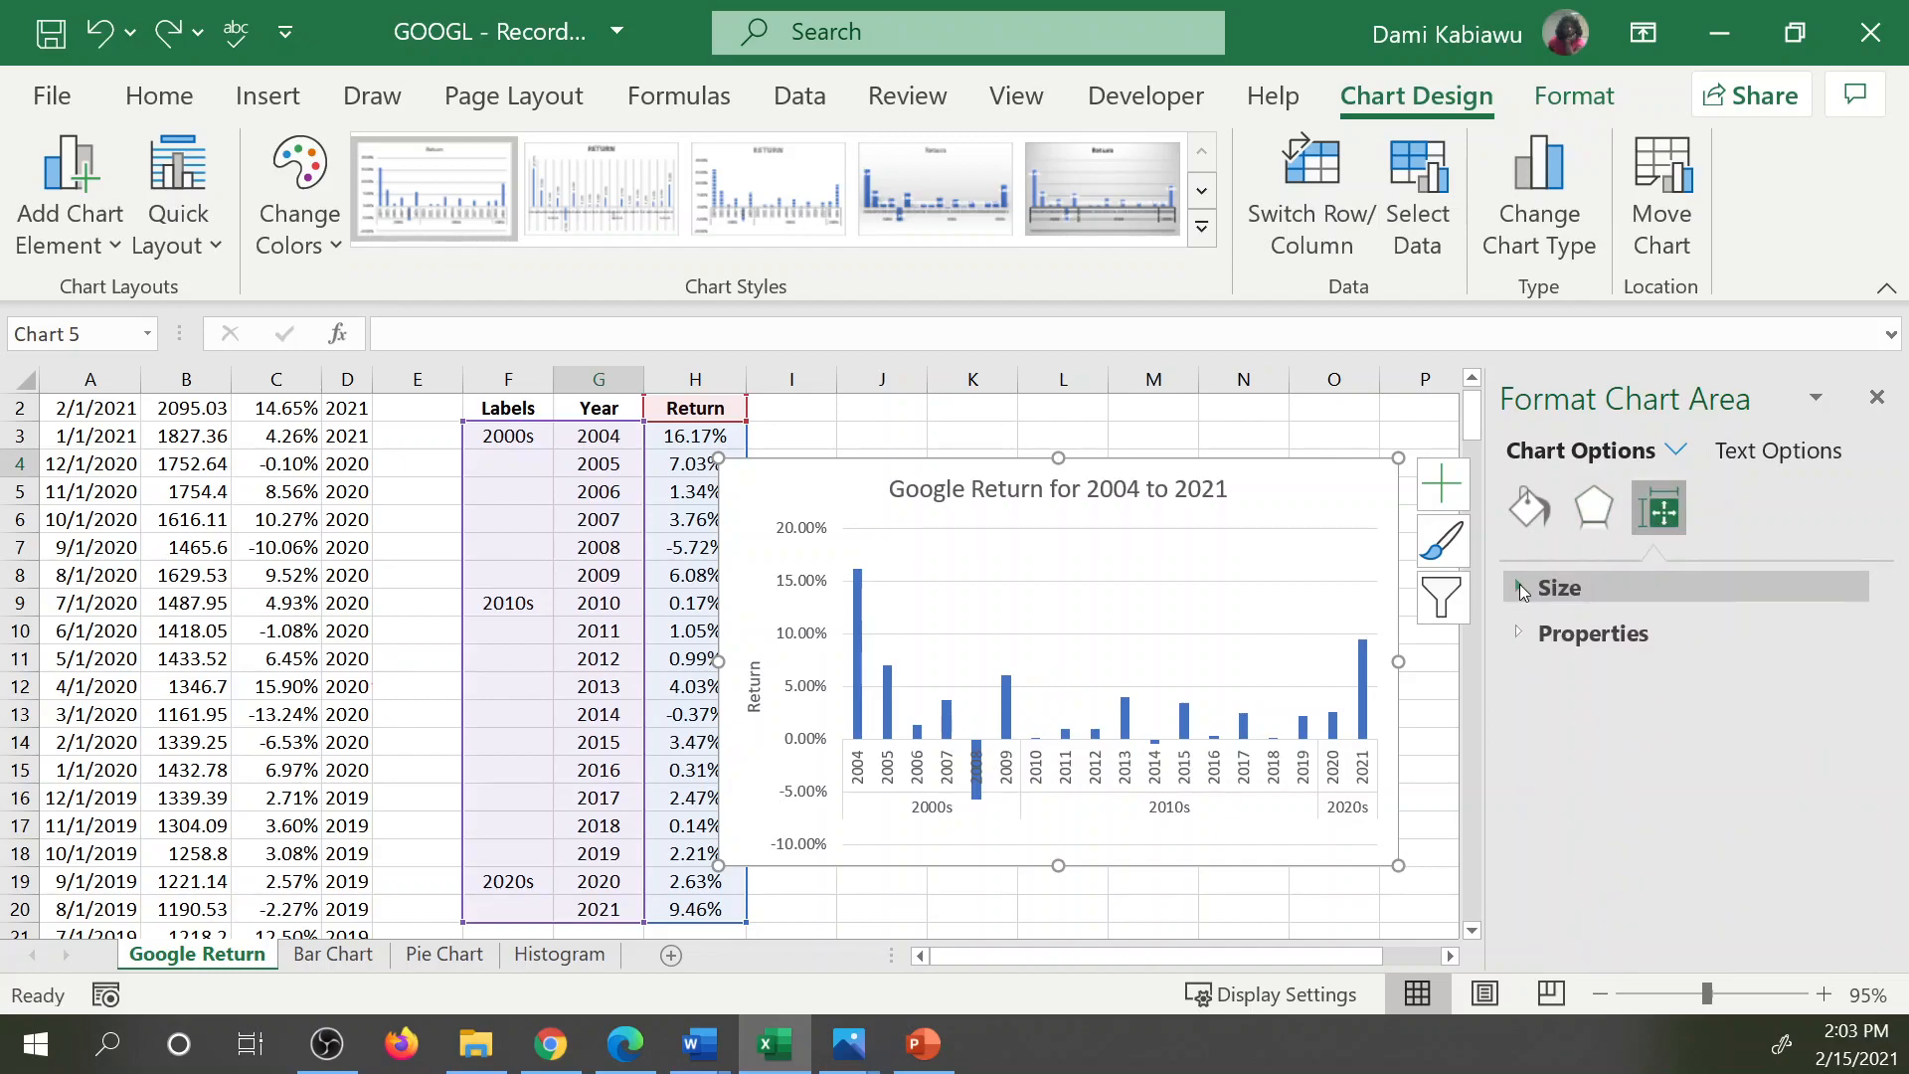
Reduce the gap width of the Return data series to 0%.
{"action": "left_click", "coordinate": [1363, 731]}
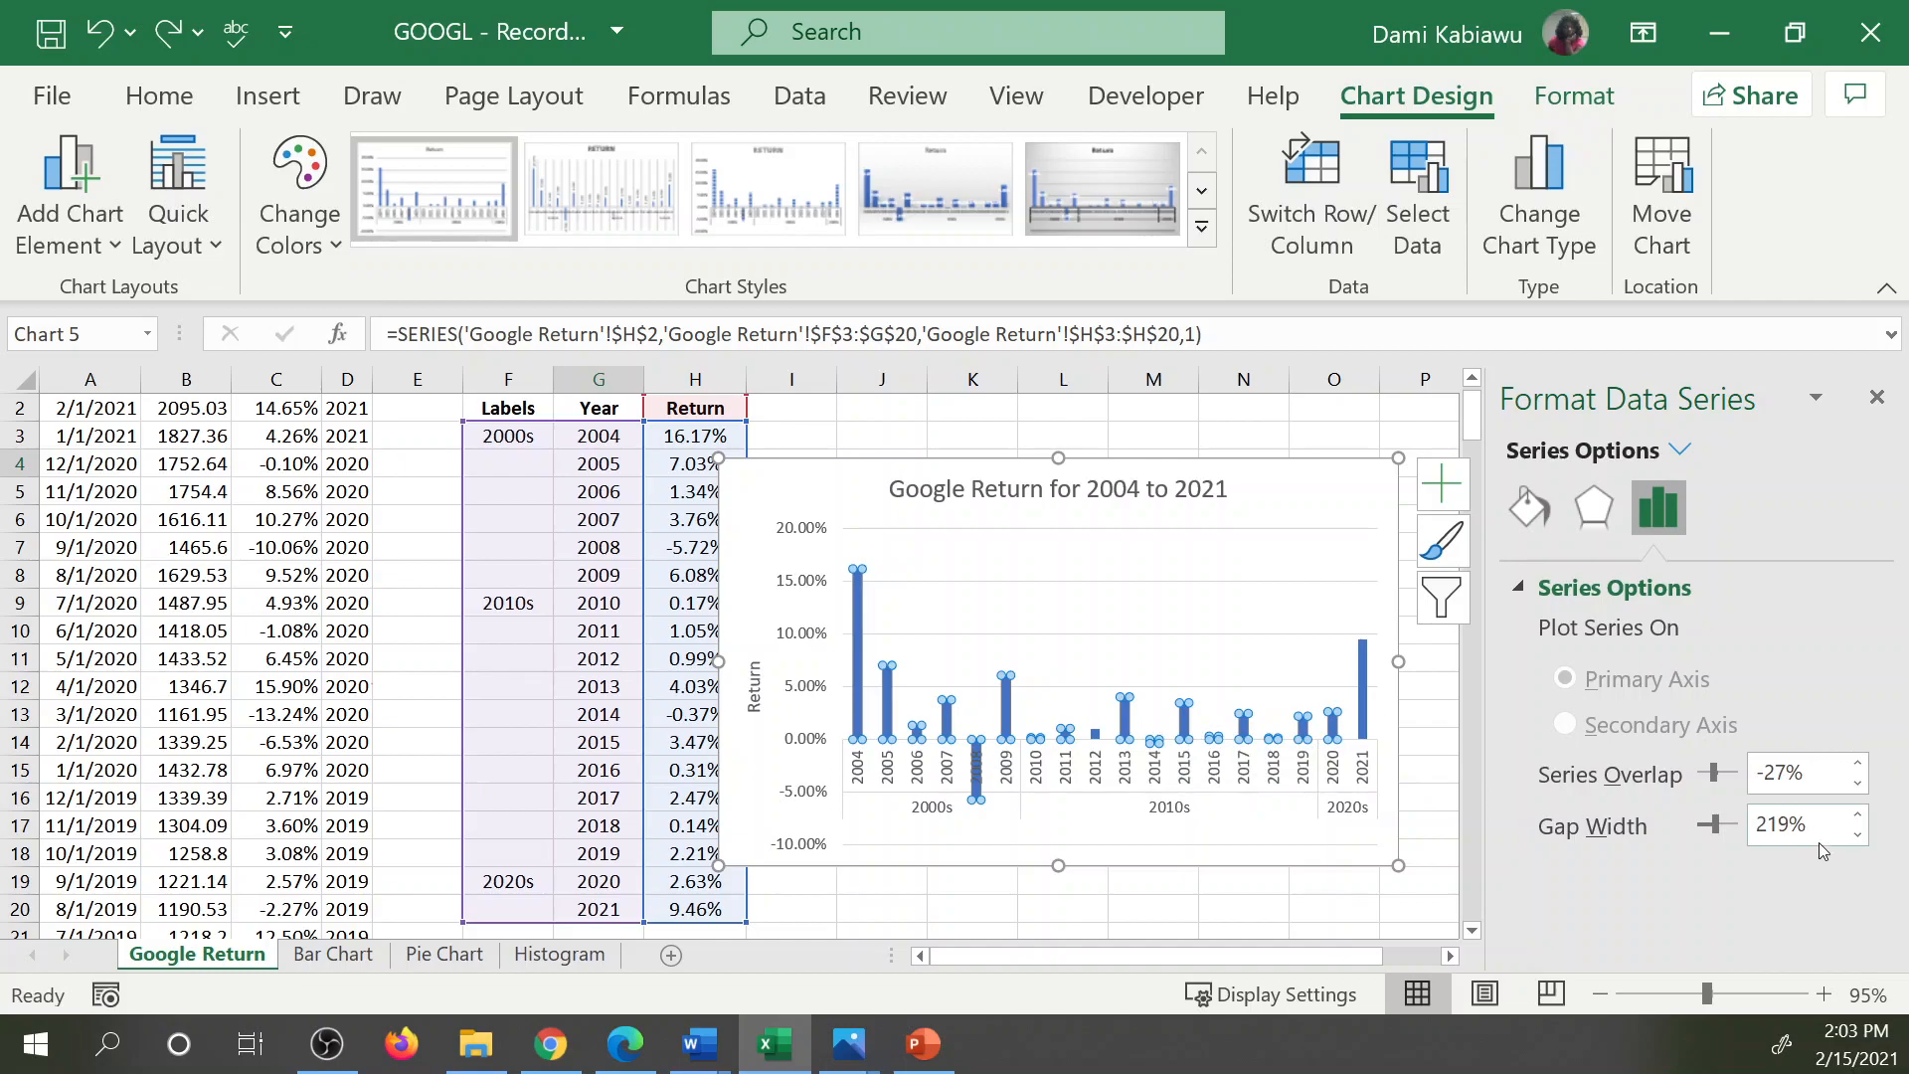
{"action": "left_click", "coordinate": [1857, 835]}
{"action": "left_click", "coordinate": [1857, 834]}
{"action": "left_click", "coordinate": [1857, 834]}
{"action": "left_click", "coordinate": [1858, 835]}
{"action": "left_click", "coordinate": [1857, 834]}
{"action": "left_click", "coordinate": [1858, 835]}
{"action": "left_click_drag", "start_coordinate": [1717, 833], "coordinate": [1698, 833]}
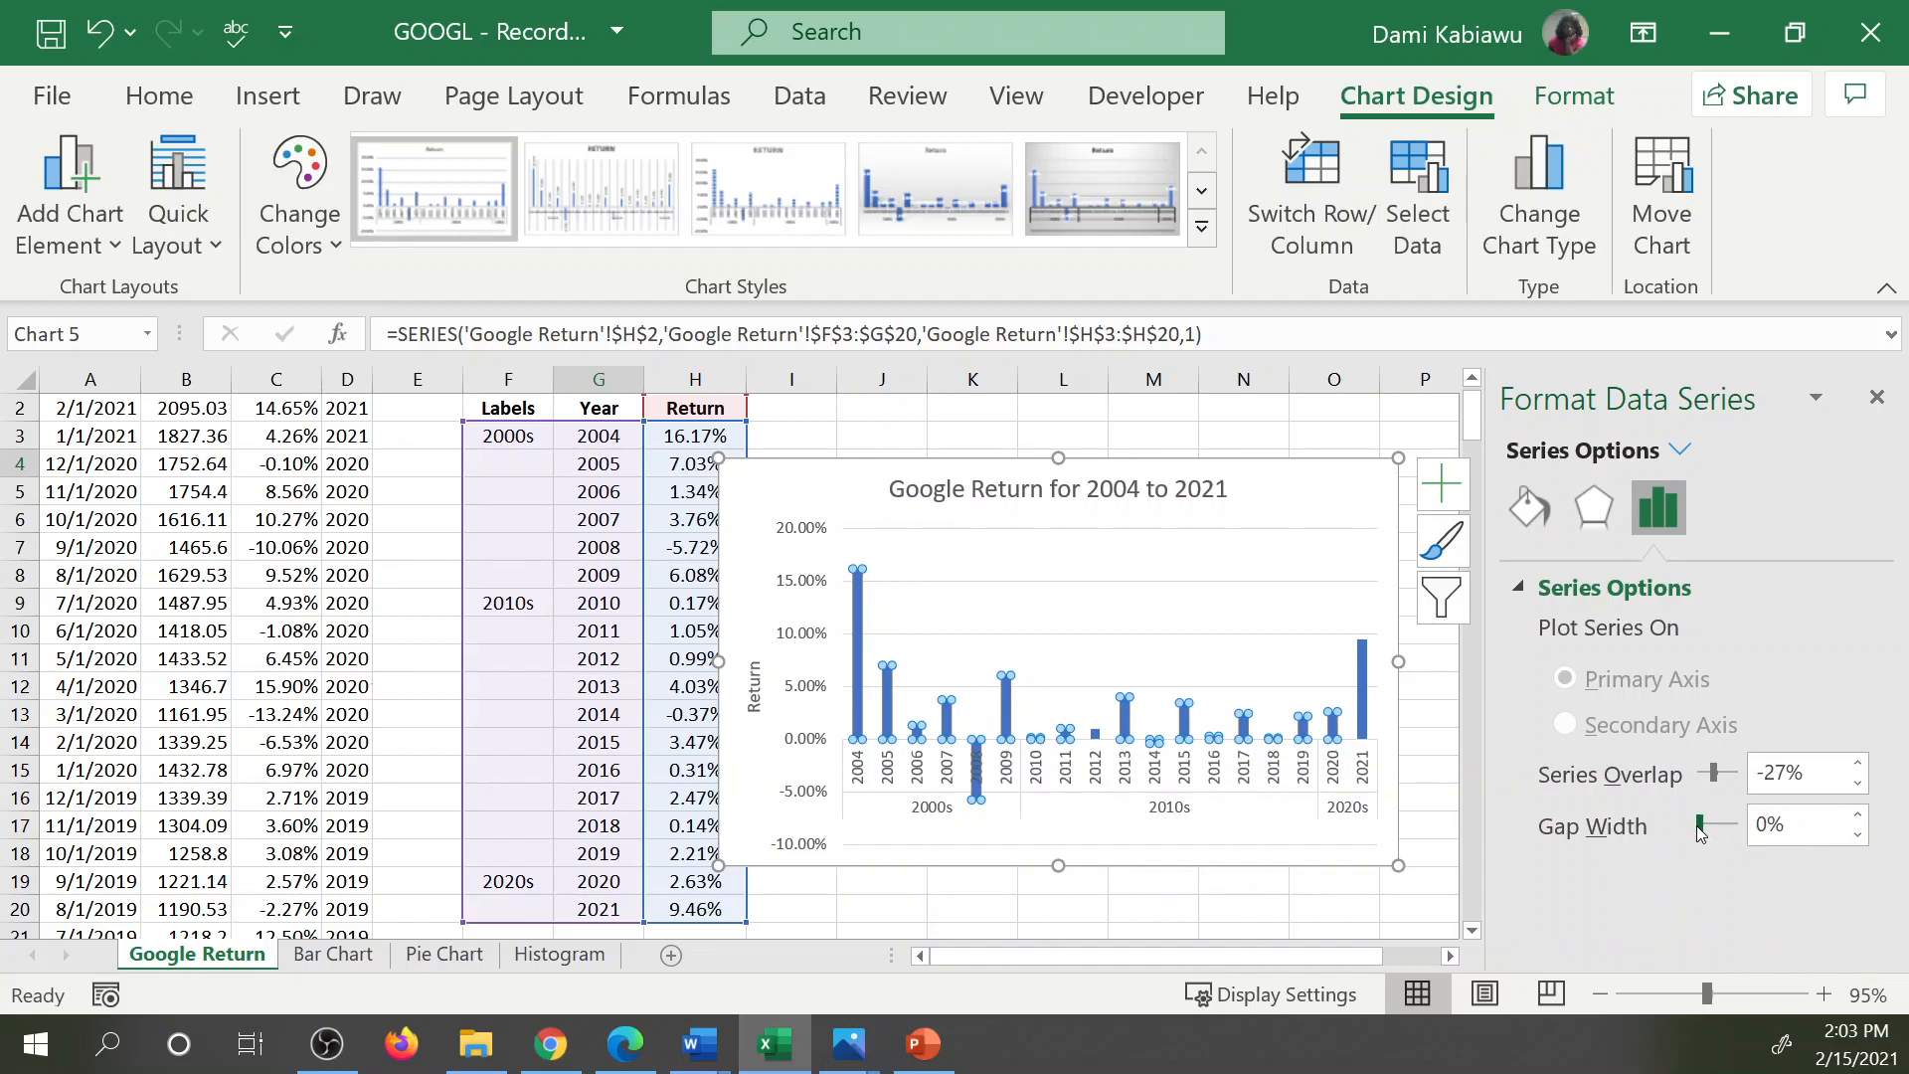
Give the chart's plot area a solid line border.
{"action": "left_click", "coordinate": [1276, 846]}
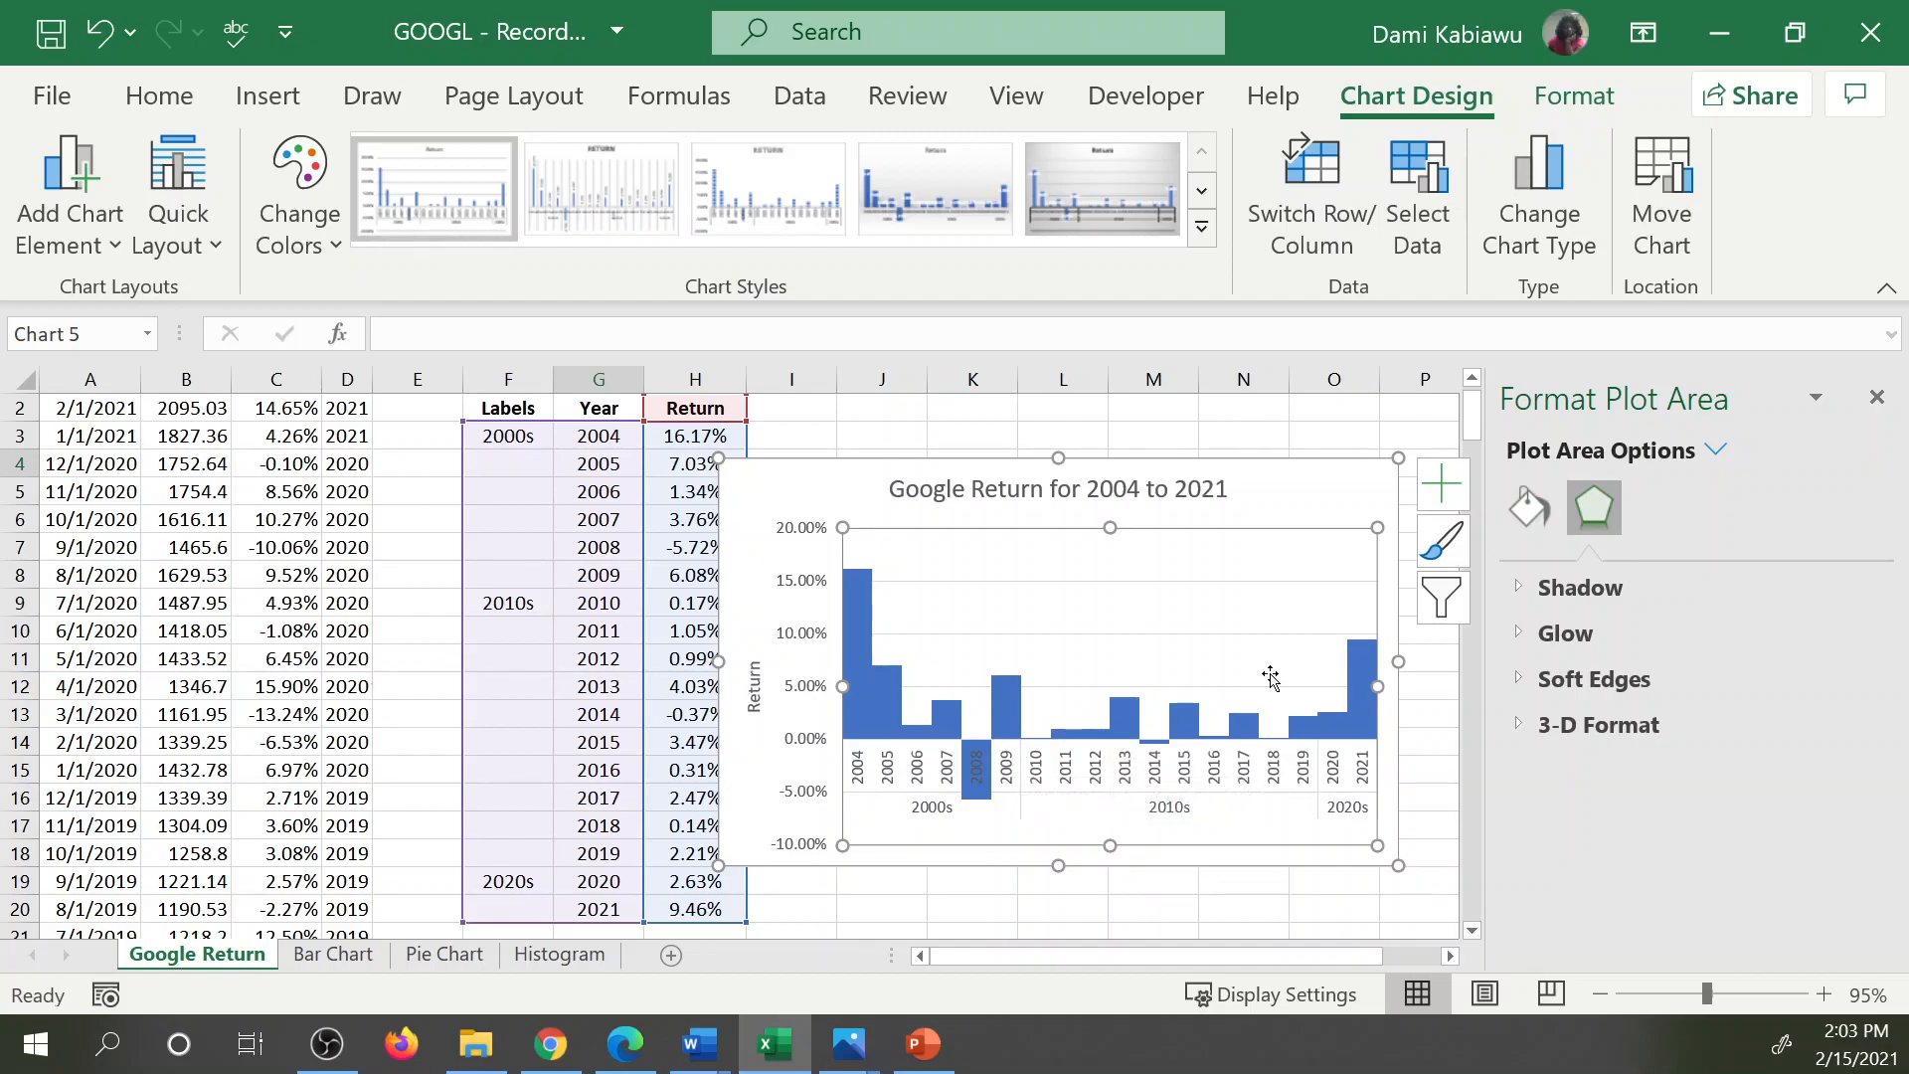
{"action": "left_click", "coordinate": [1531, 507]}
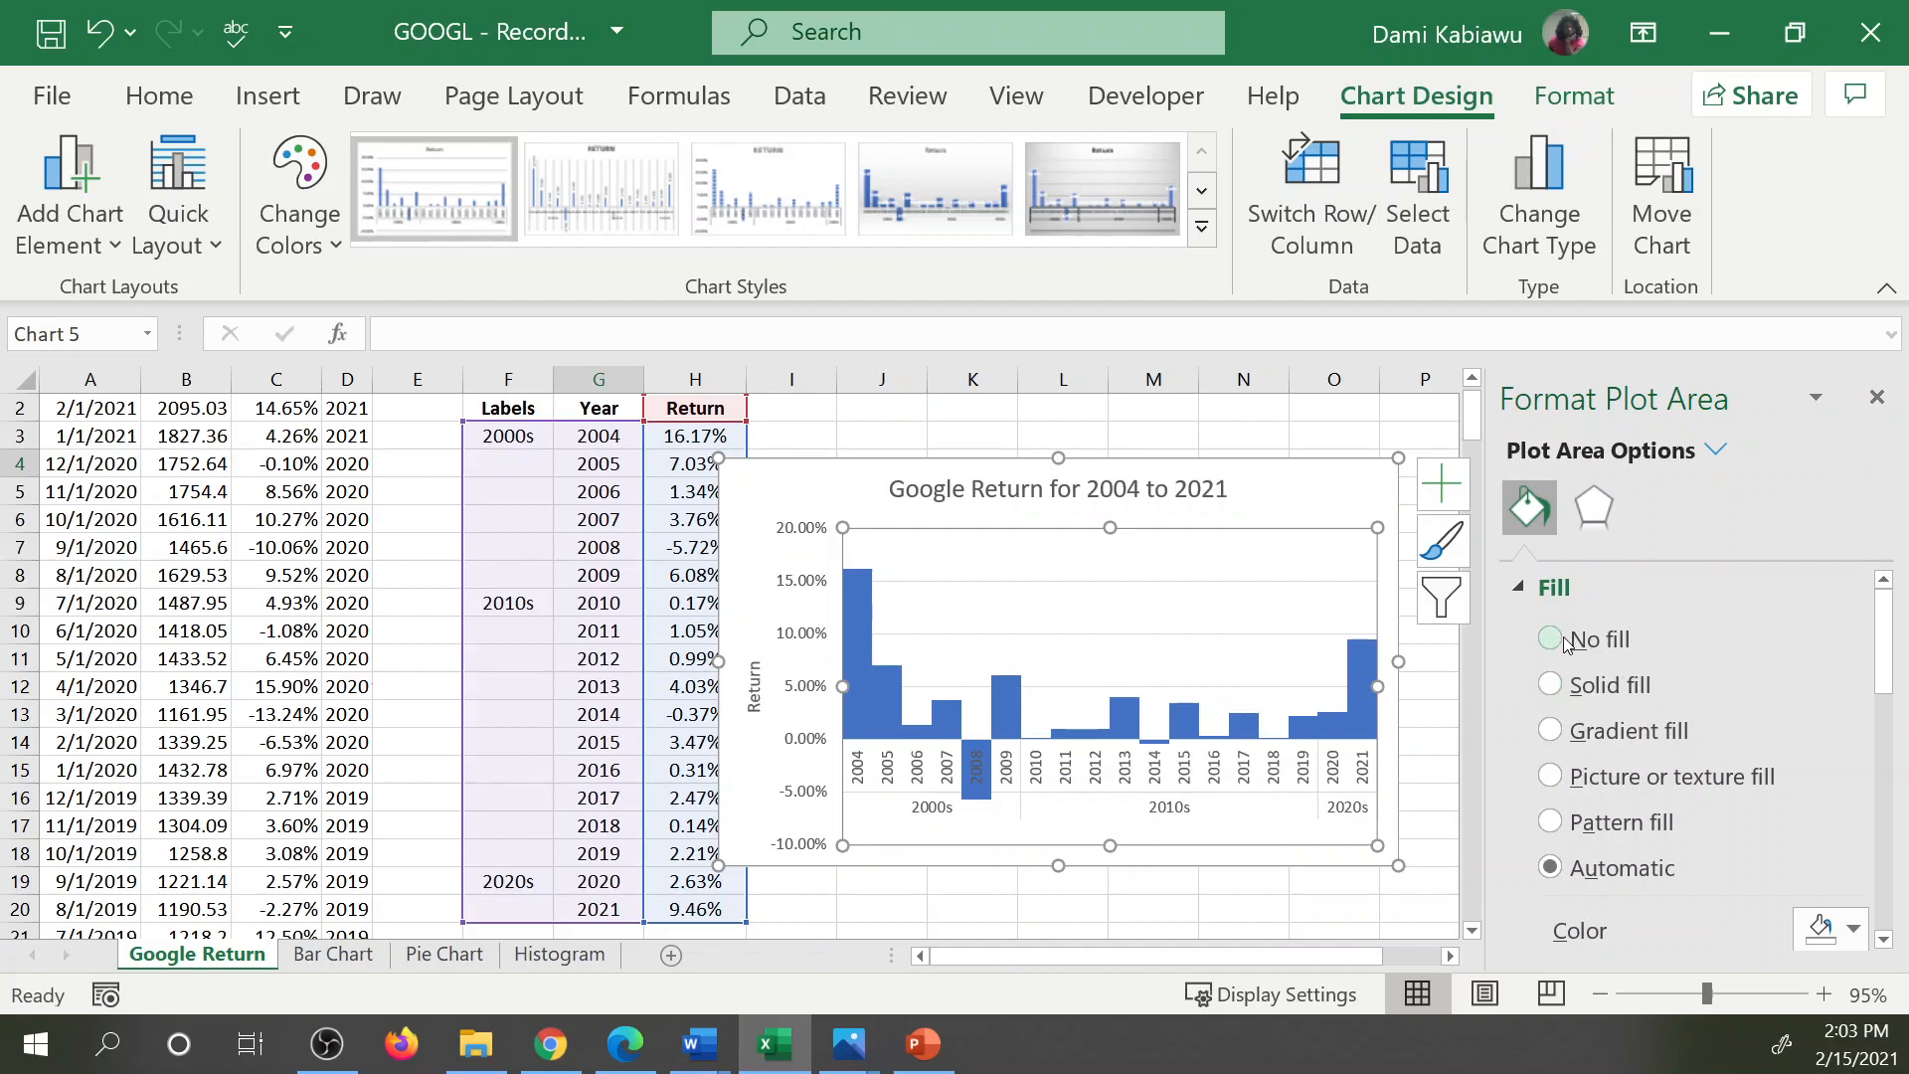
{"action": "scroll", "coordinate": [1600, 688], "scroll_direction": "down", "scroll_amount": 1}
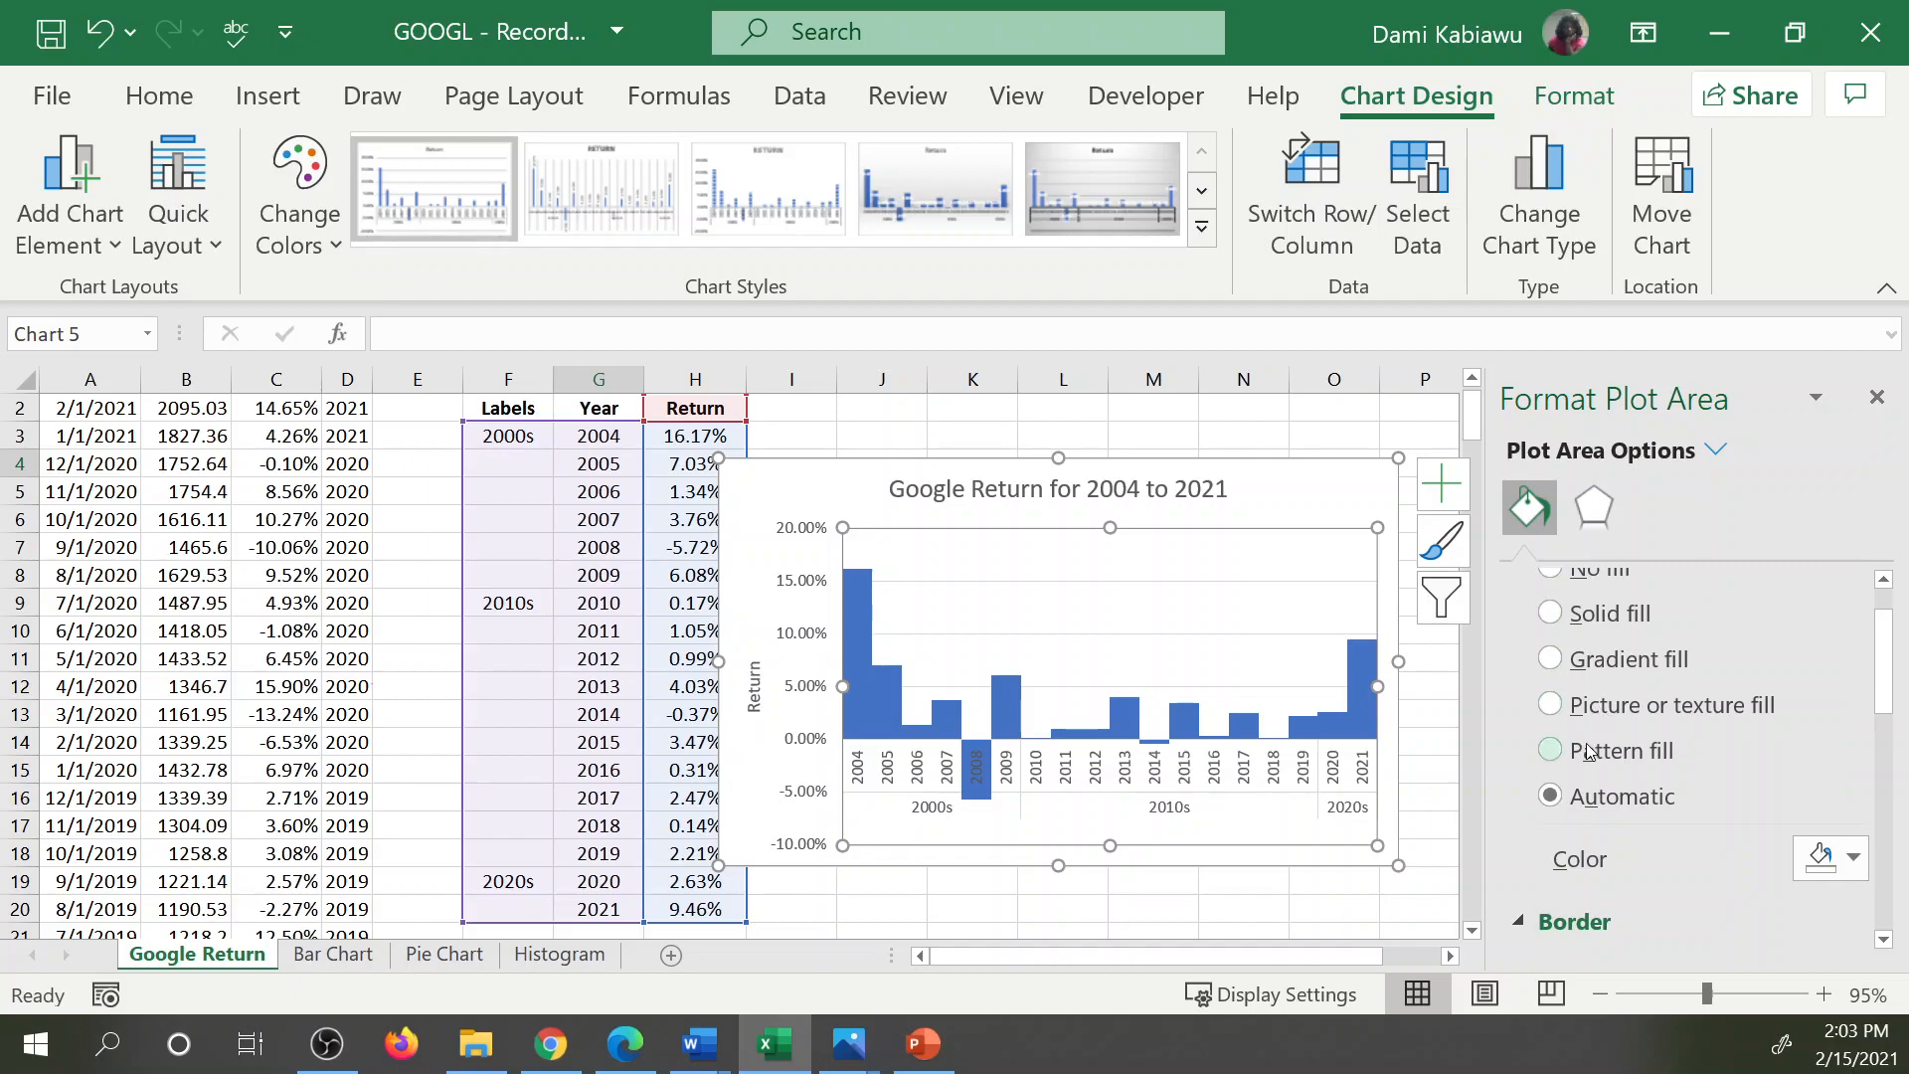
{"action": "scroll", "coordinate": [1641, 806], "scroll_direction": "down", "scroll_amount": 2}
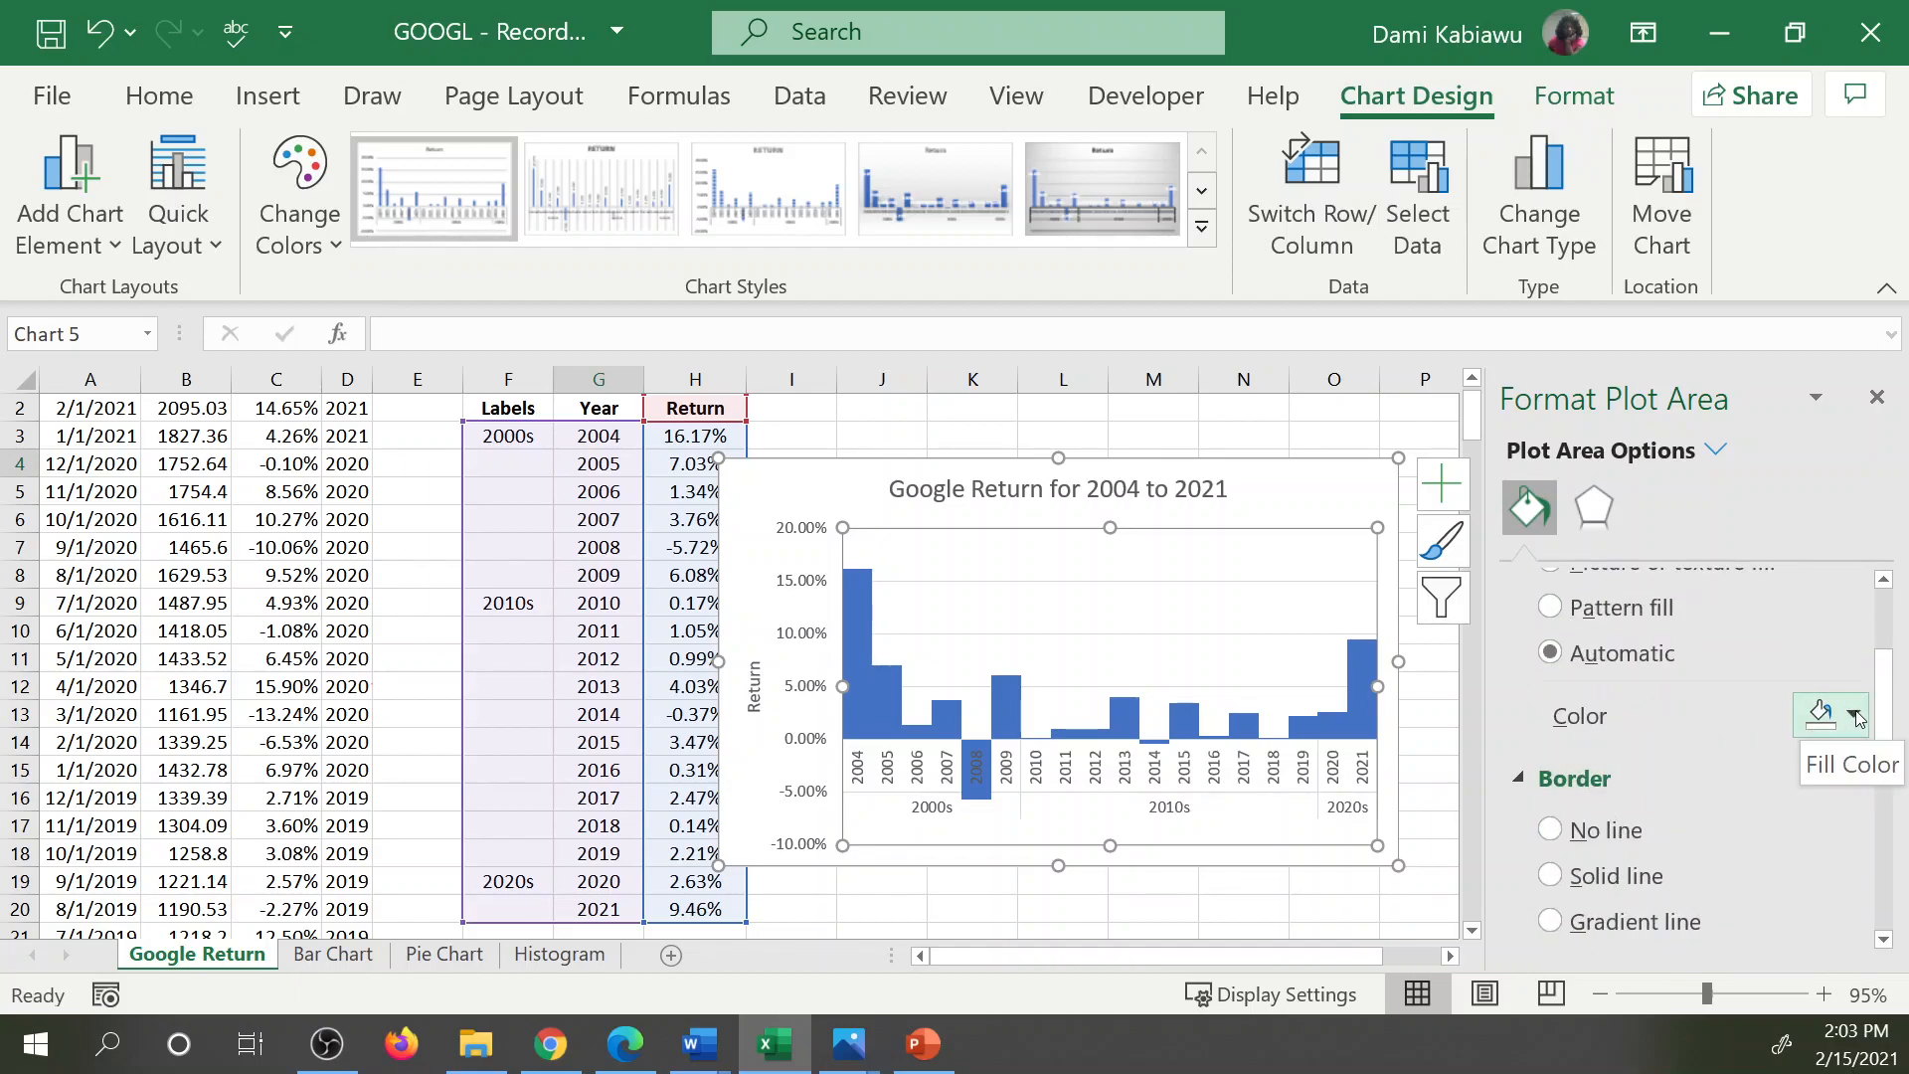
{"action": "scroll", "coordinate": [1592, 762], "scroll_direction": "down", "scroll_amount": 3}
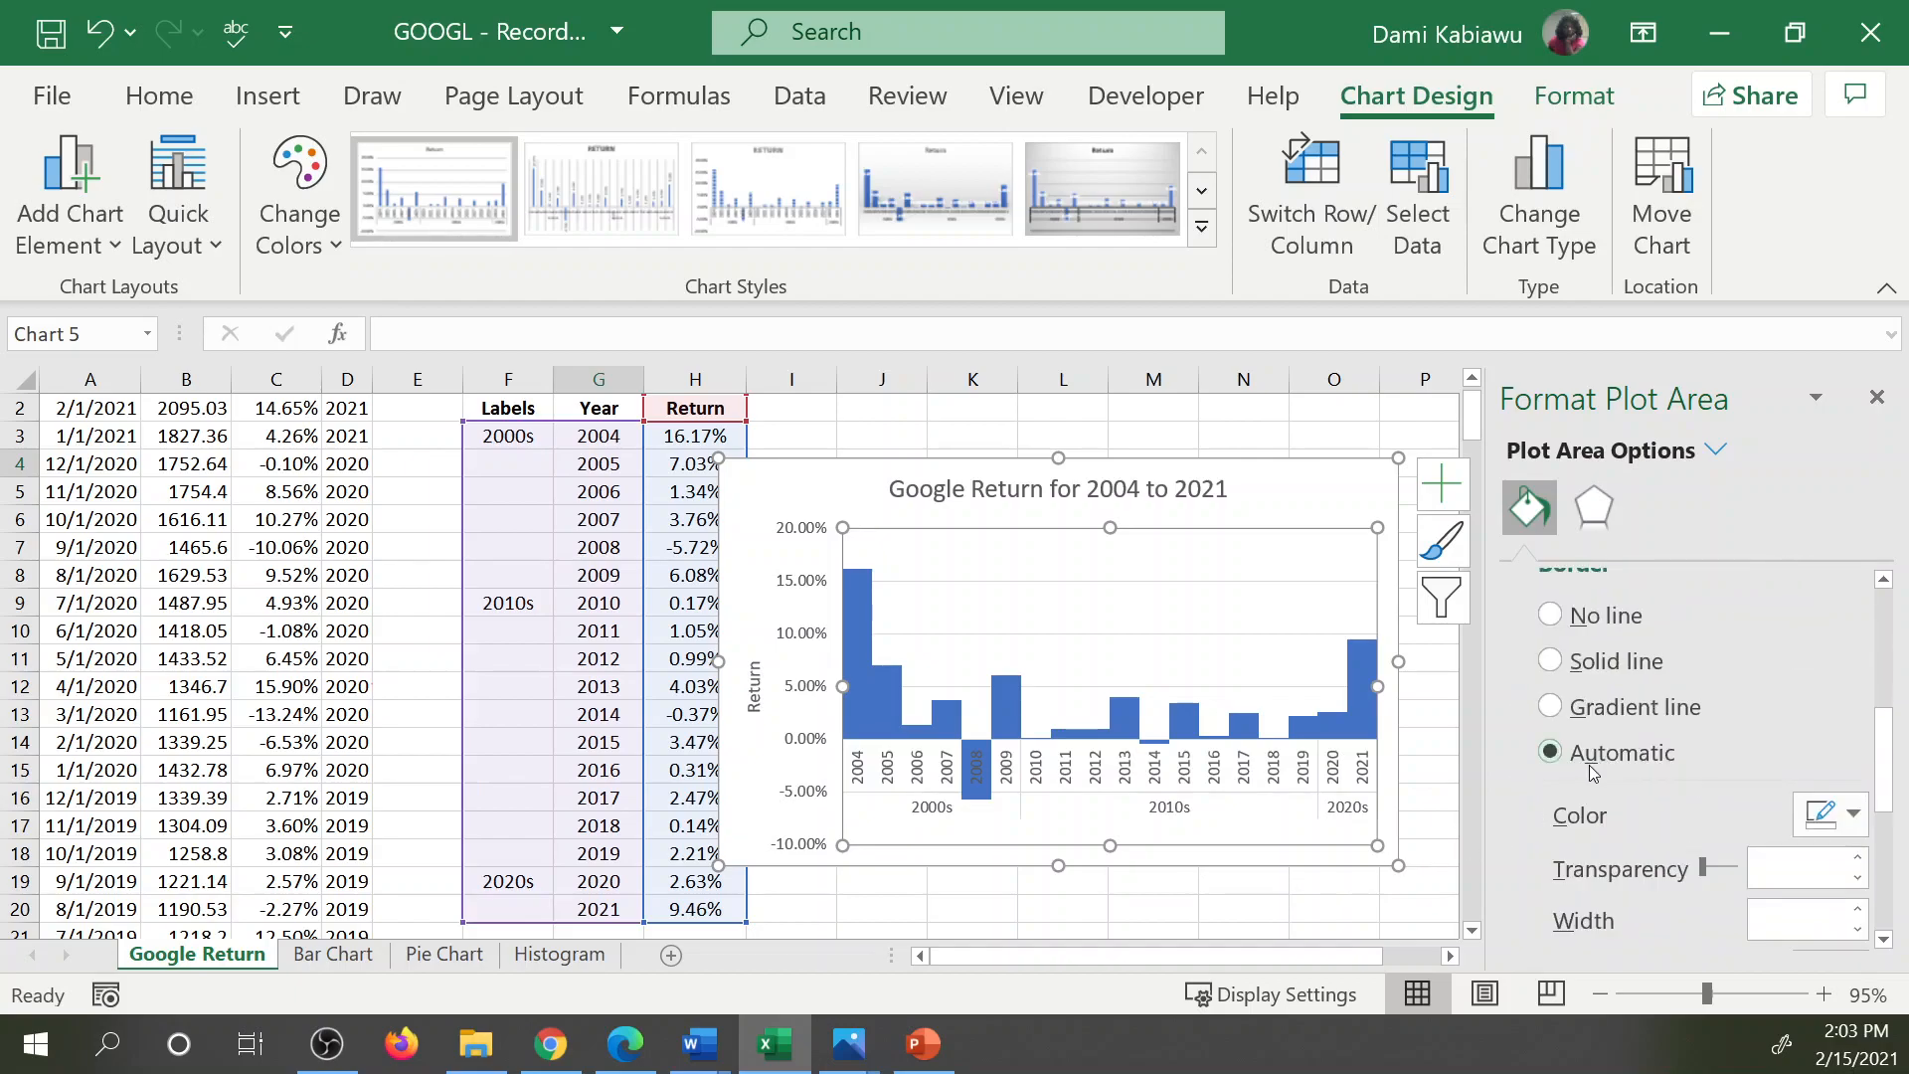
{"action": "left_click", "coordinate": [1551, 662]}
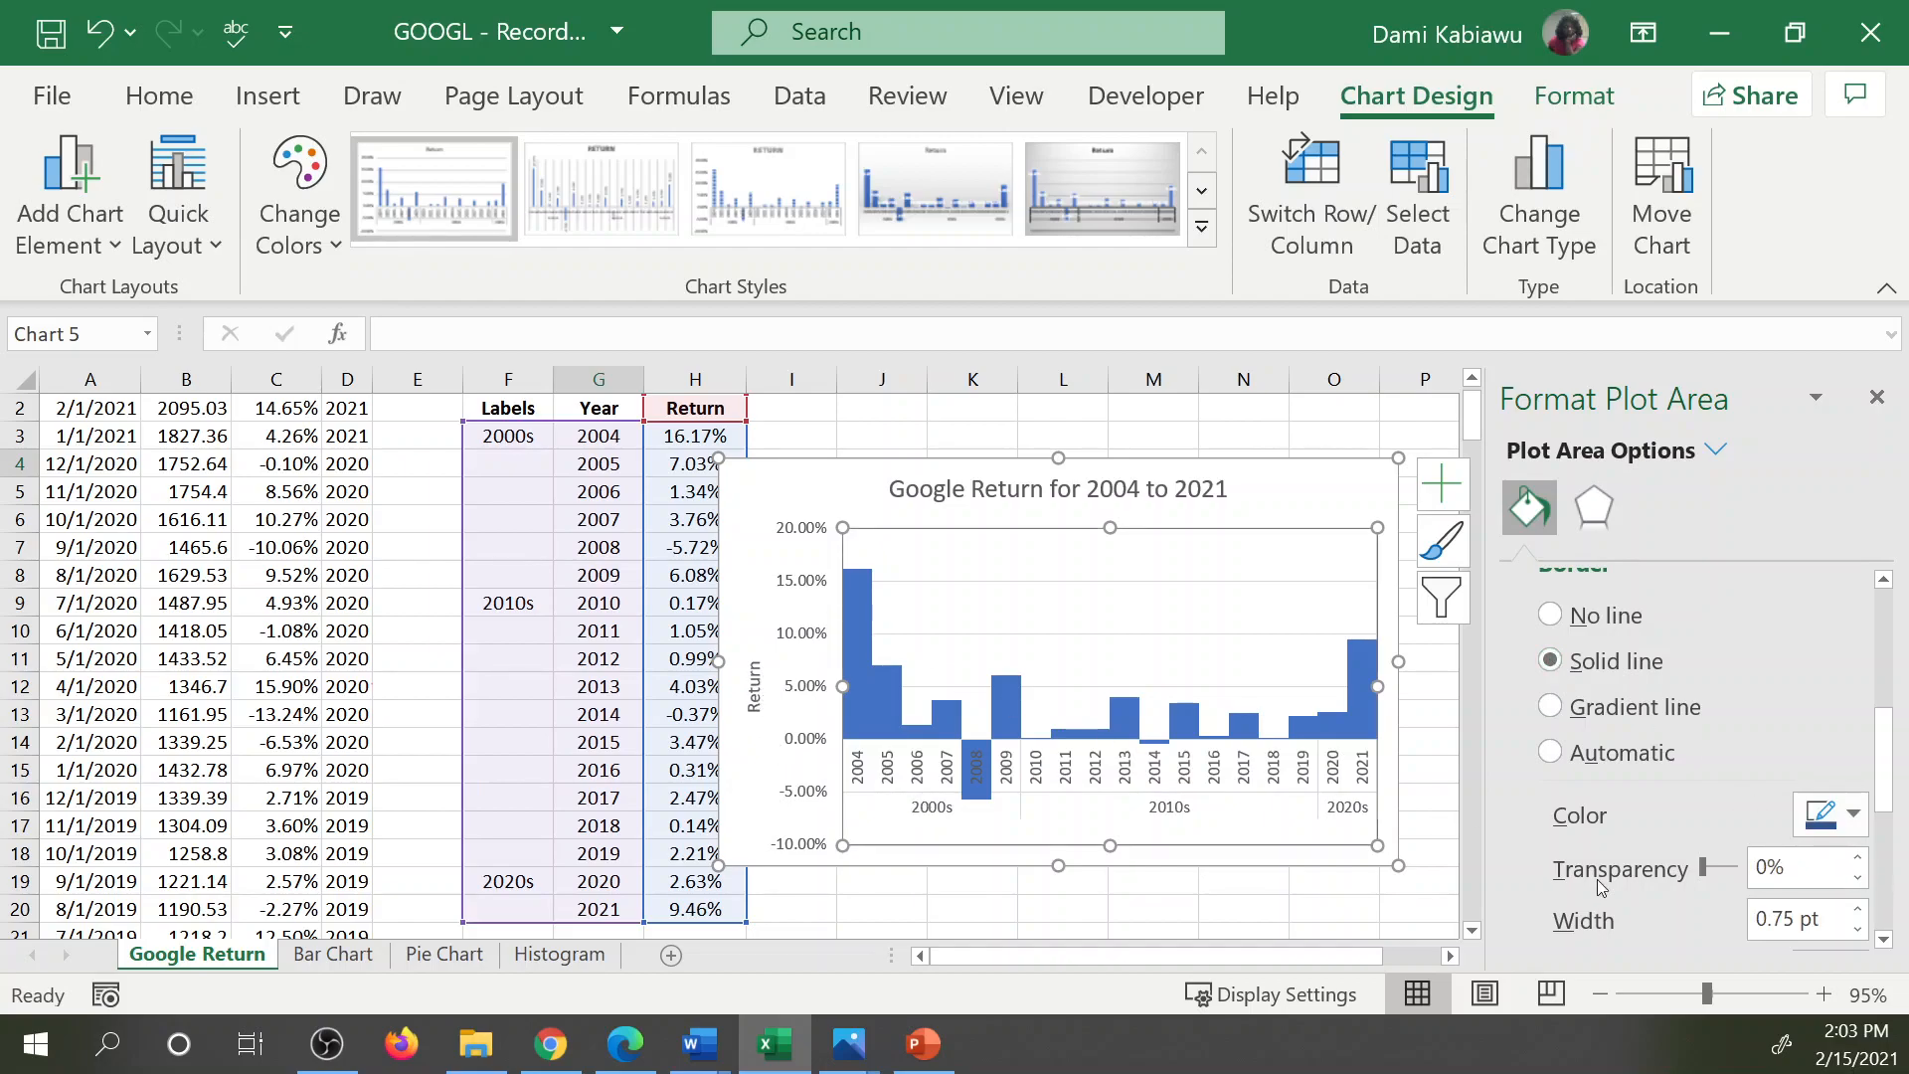
{"action": "left_click", "coordinate": [1435, 800]}
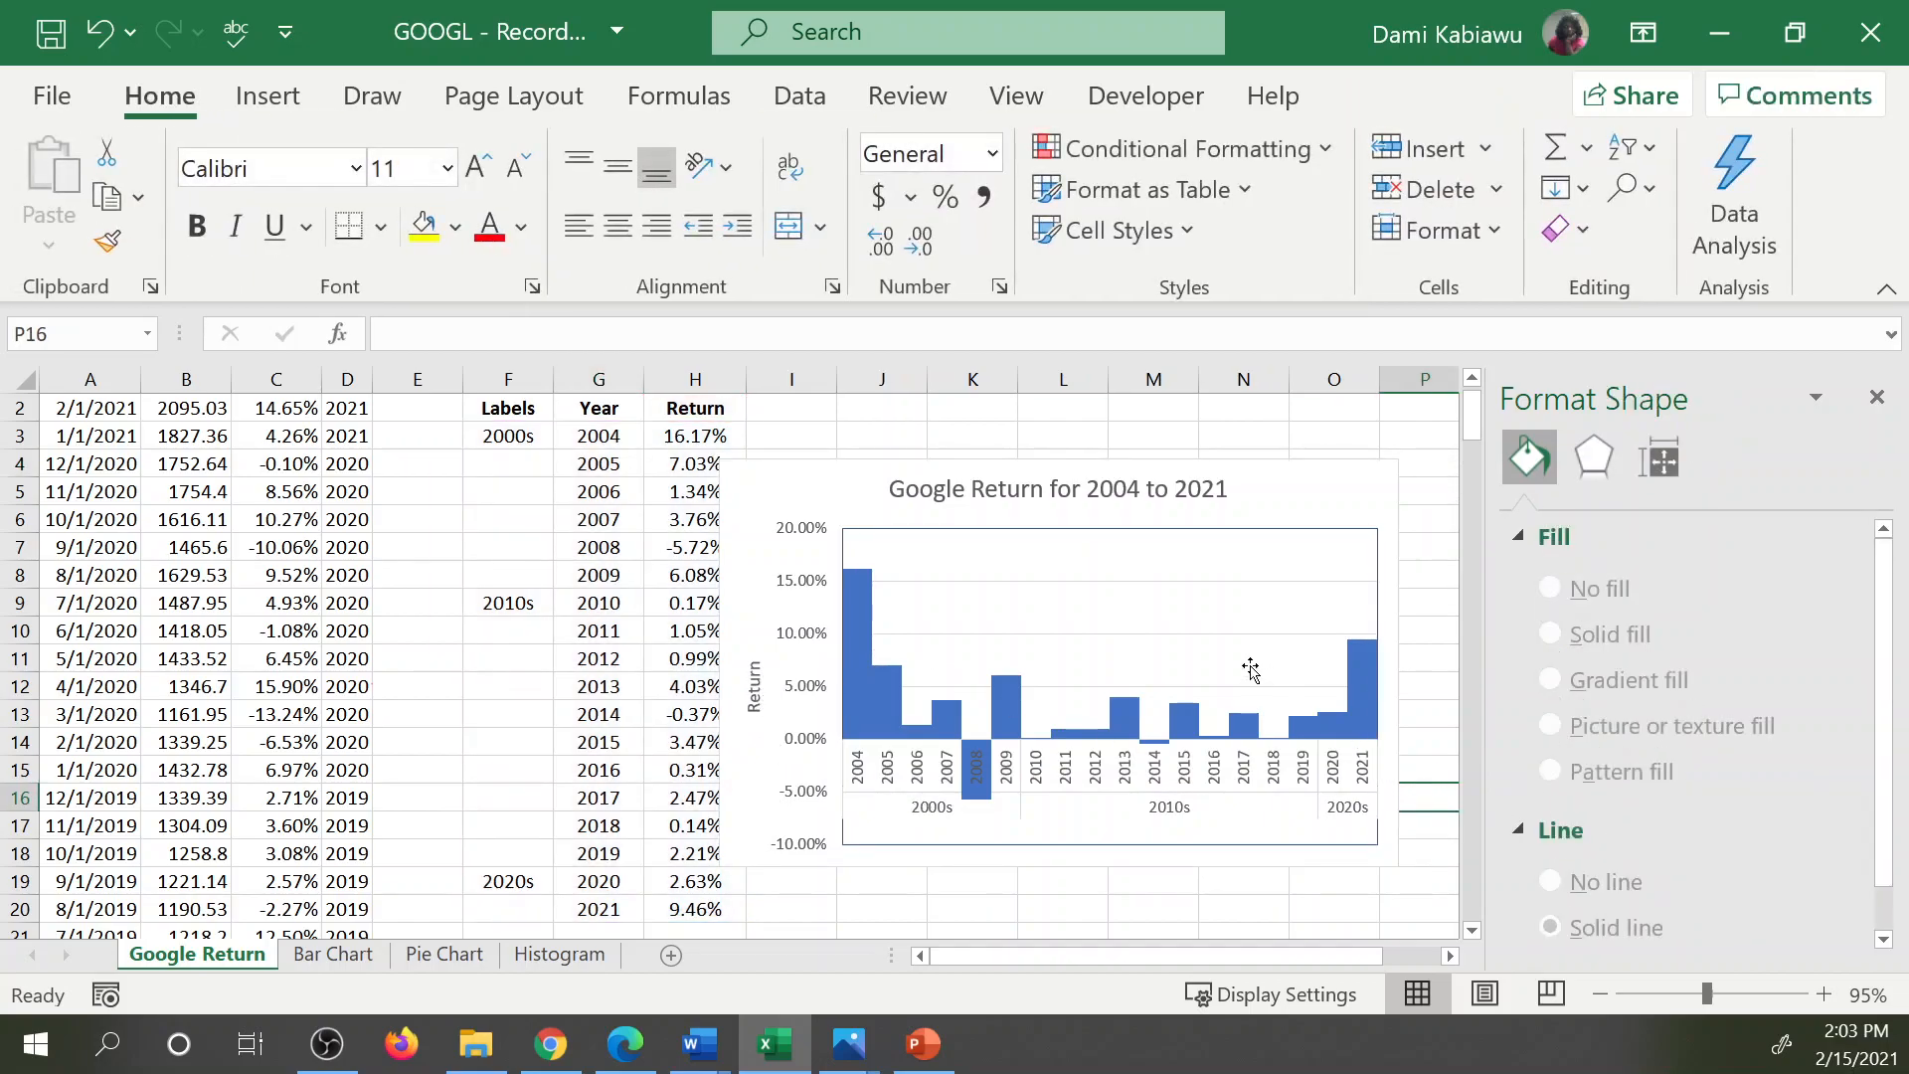
Outline the columns of the Return series with a solid border in the dark blue-gray theme color.
{"action": "scroll", "coordinate": [1615, 765], "scroll_direction": "down", "scroll_amount": 1}
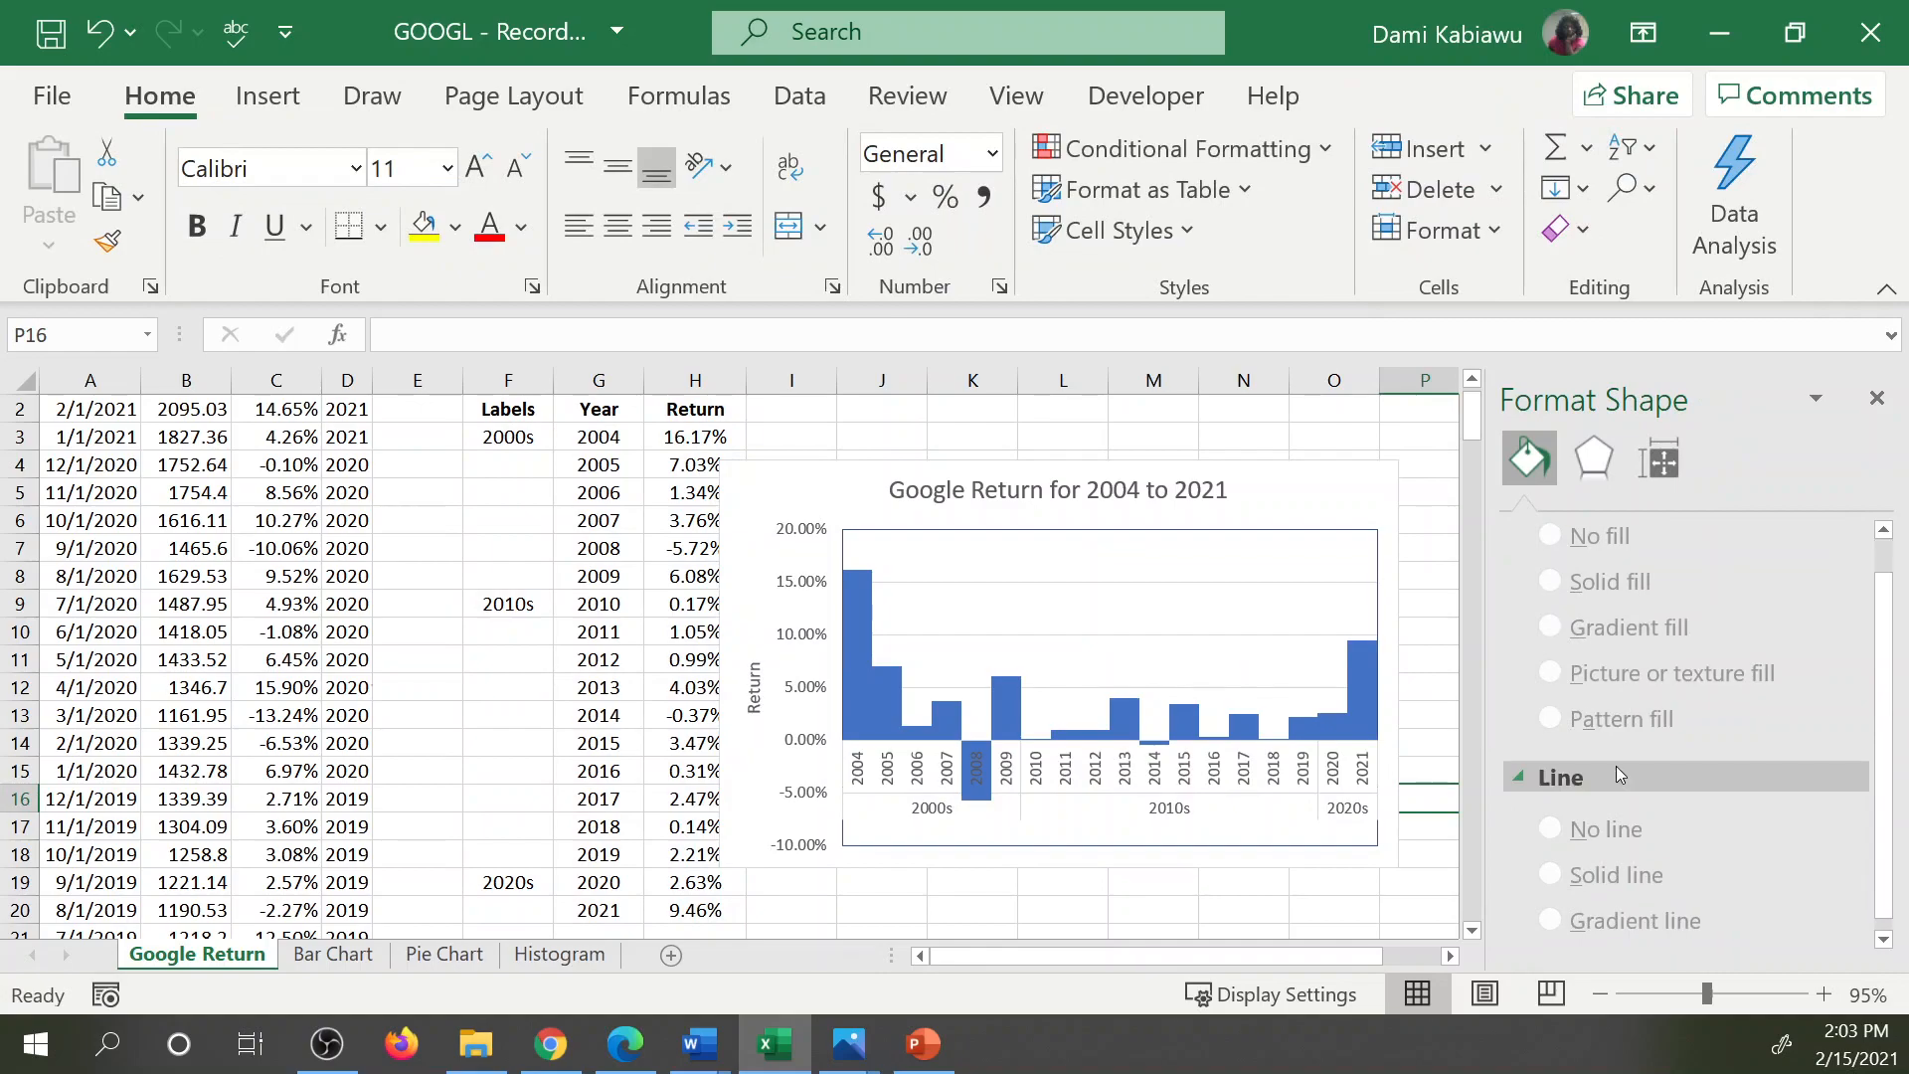
{"action": "left_click", "coordinate": [1342, 731]}
{"action": "left_click", "coordinate": [1343, 731]}
{"action": "scroll", "coordinate": [1650, 820], "scroll_direction": "down", "scroll_amount": 1}
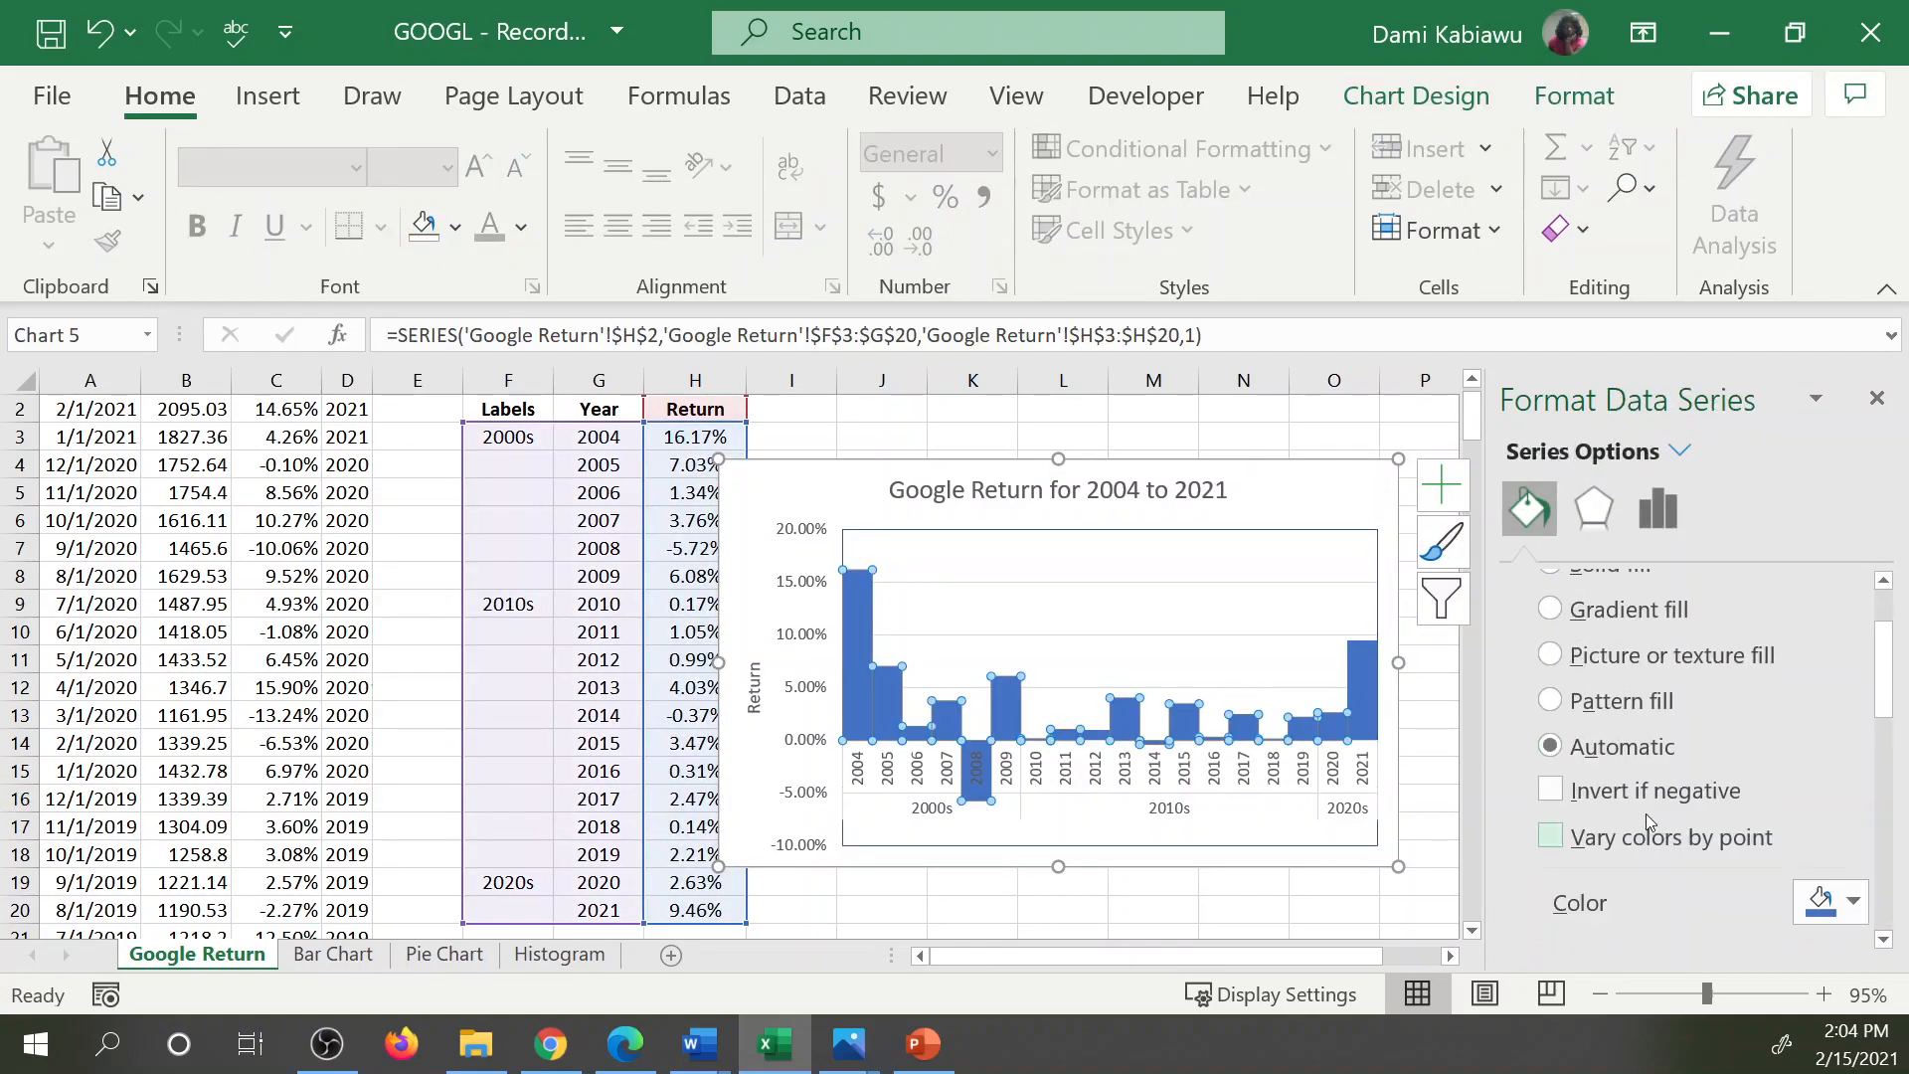
{"action": "scroll", "coordinate": [1619, 754], "scroll_direction": "down", "scroll_amount": 1}
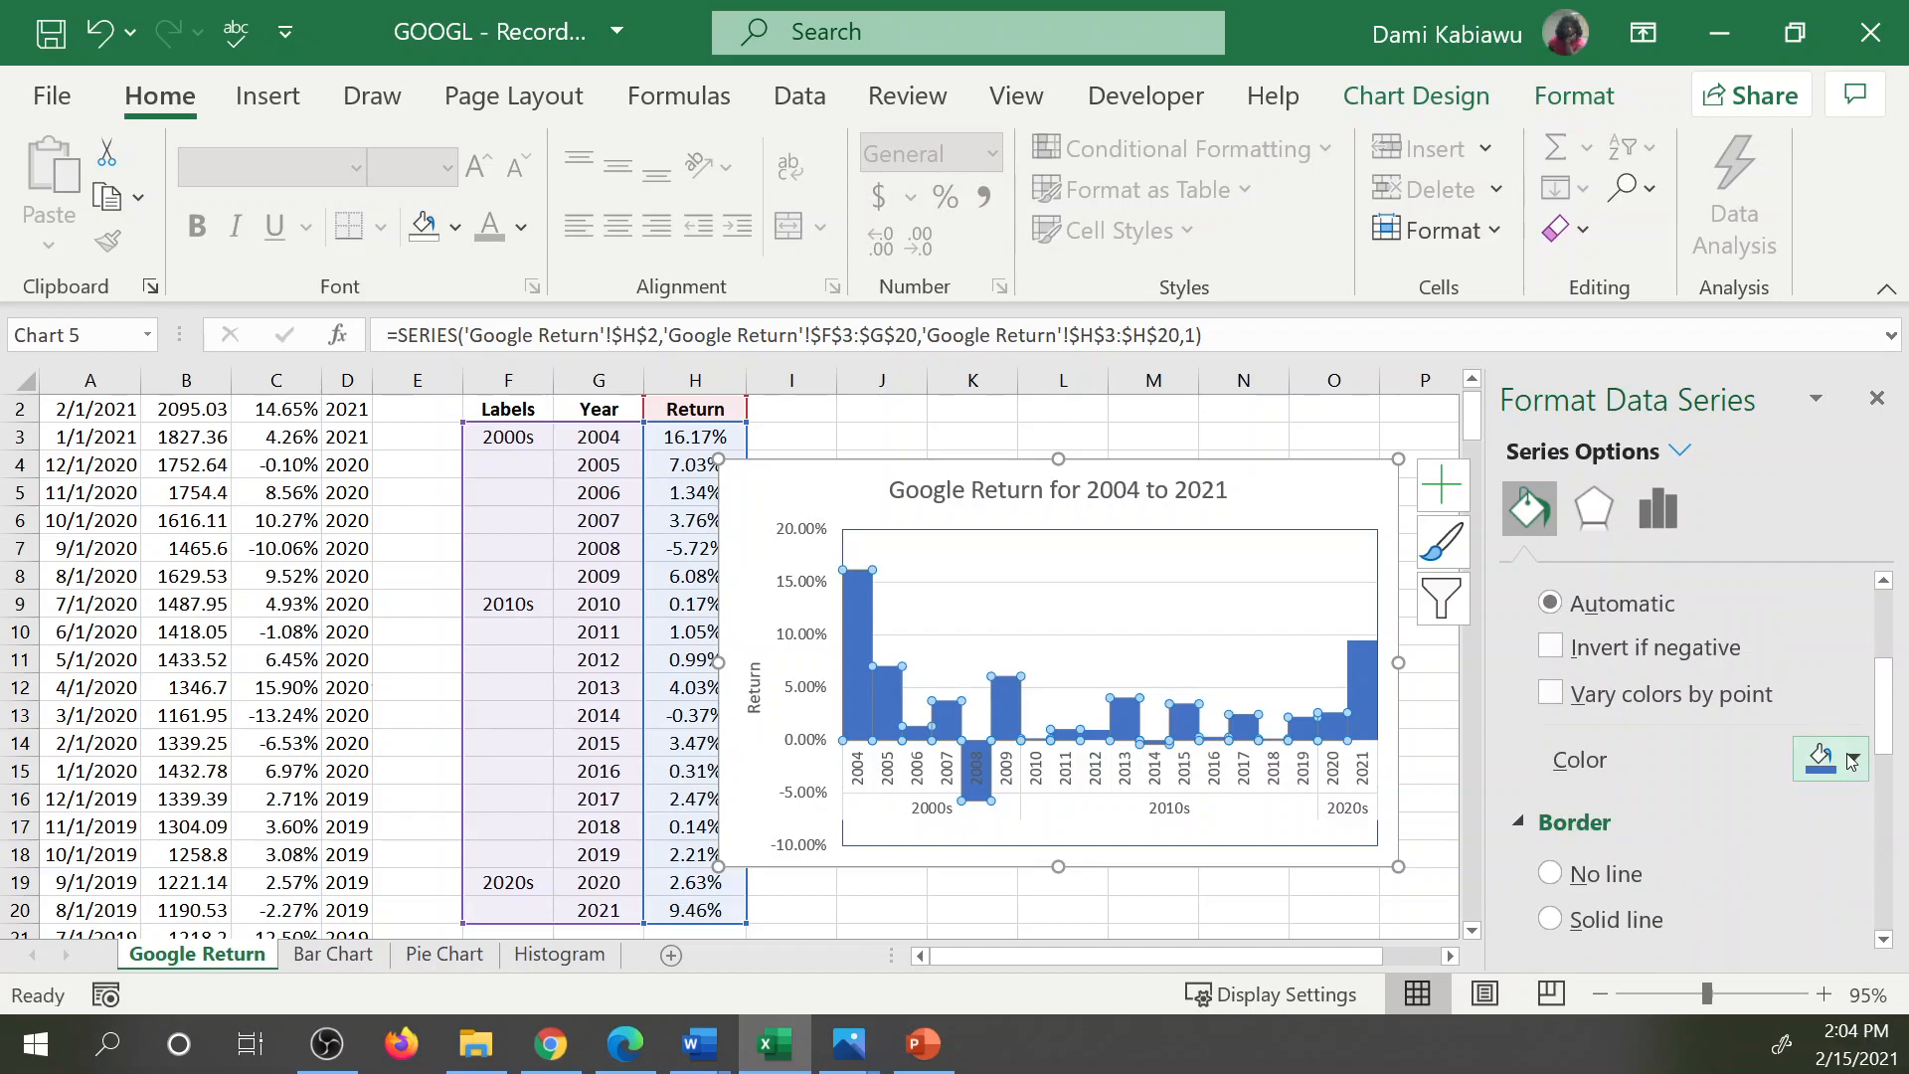
{"action": "scroll", "coordinate": [1848, 780], "scroll_direction": "down", "scroll_amount": 1}
{"action": "scroll", "coordinate": [1855, 865], "scroll_direction": "down", "scroll_amount": 1}
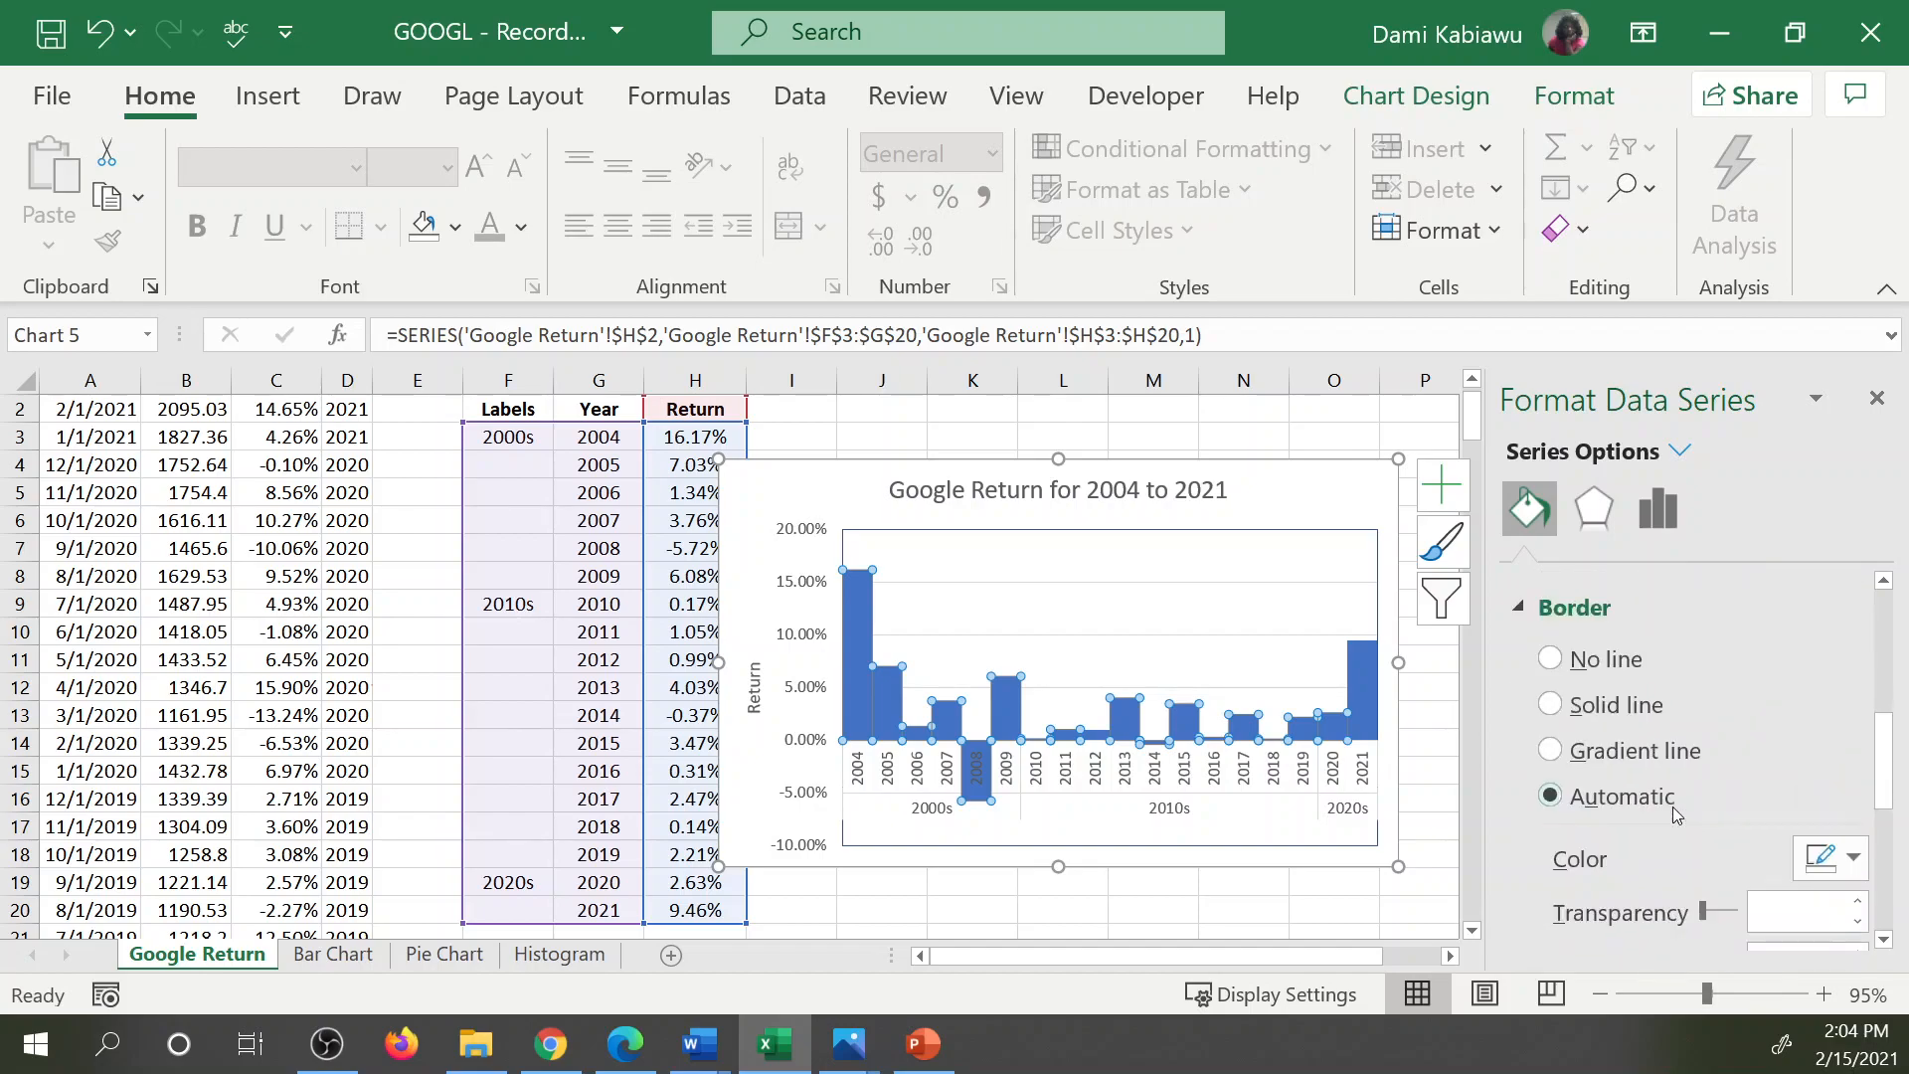
{"action": "scroll", "coordinate": [1859, 855], "scroll_direction": "down", "scroll_amount": 1}
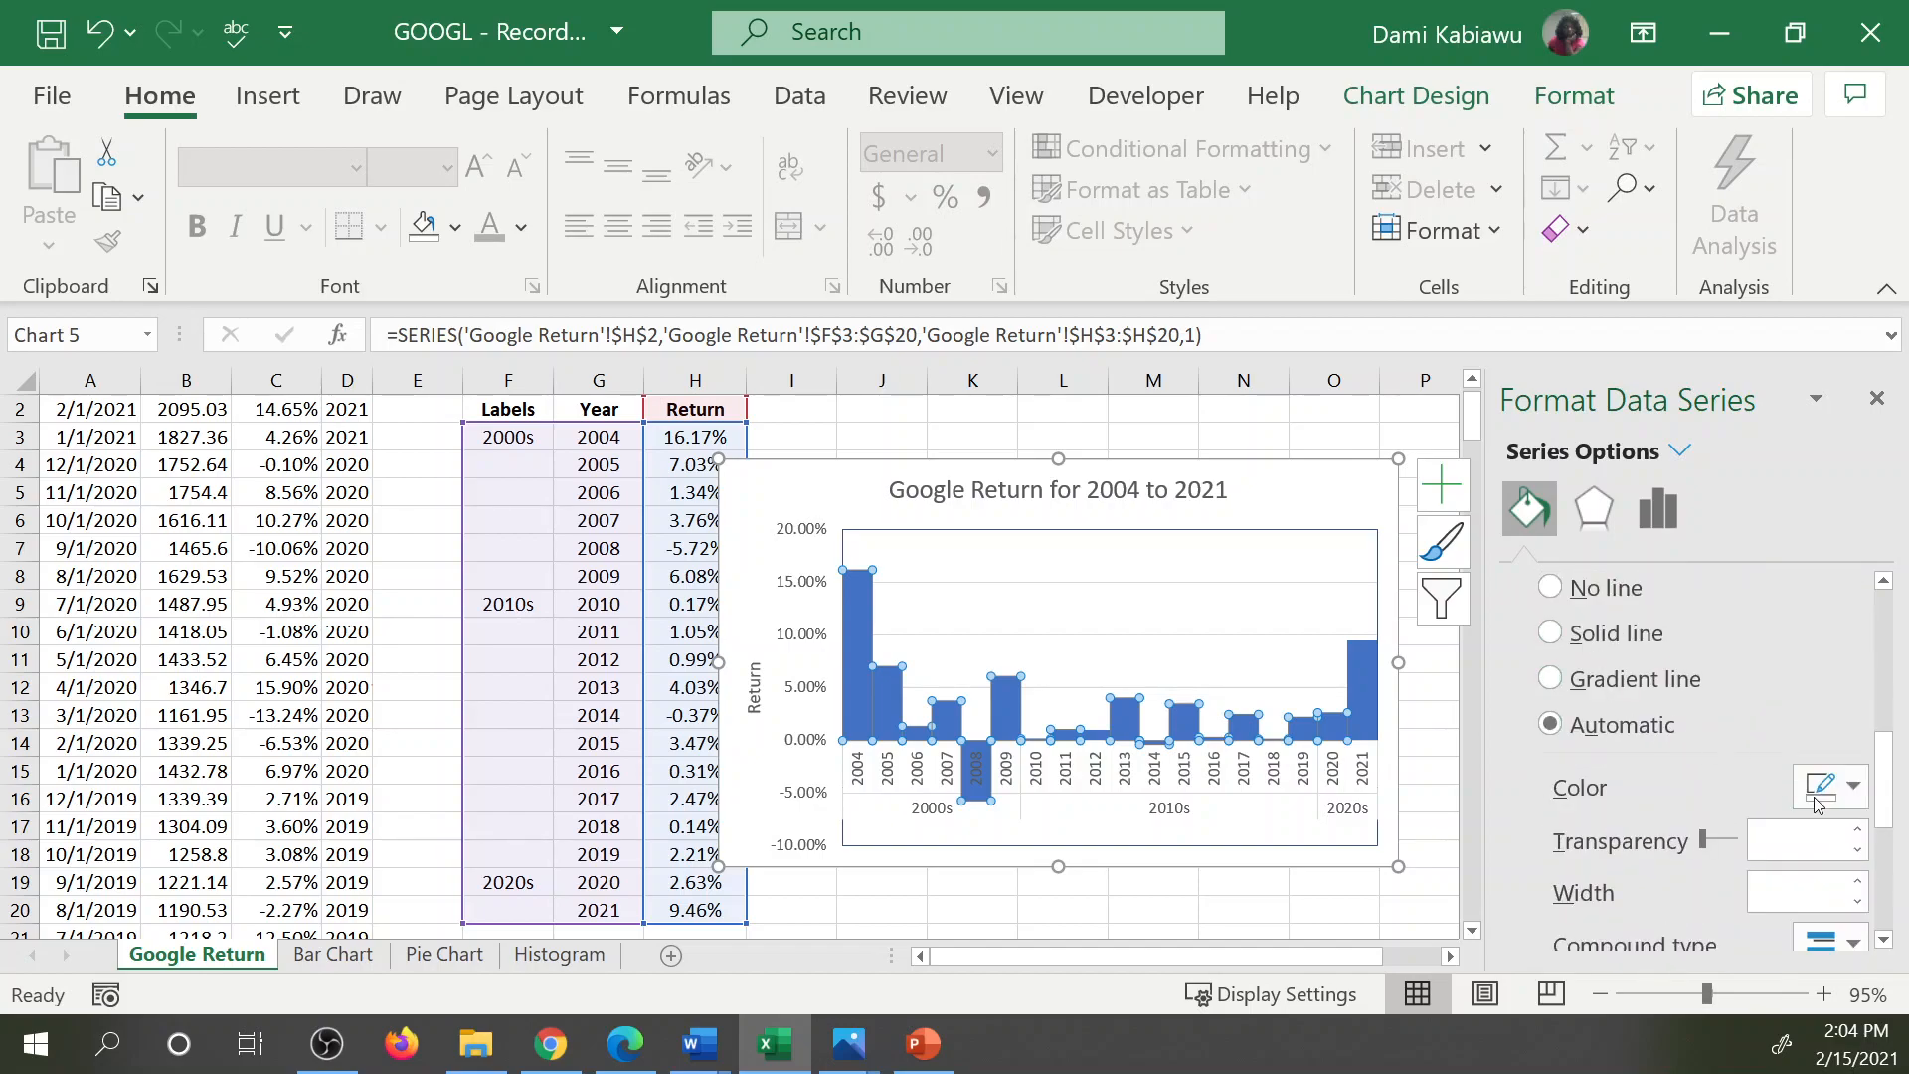
{"action": "left_click", "coordinate": [1856, 786]}
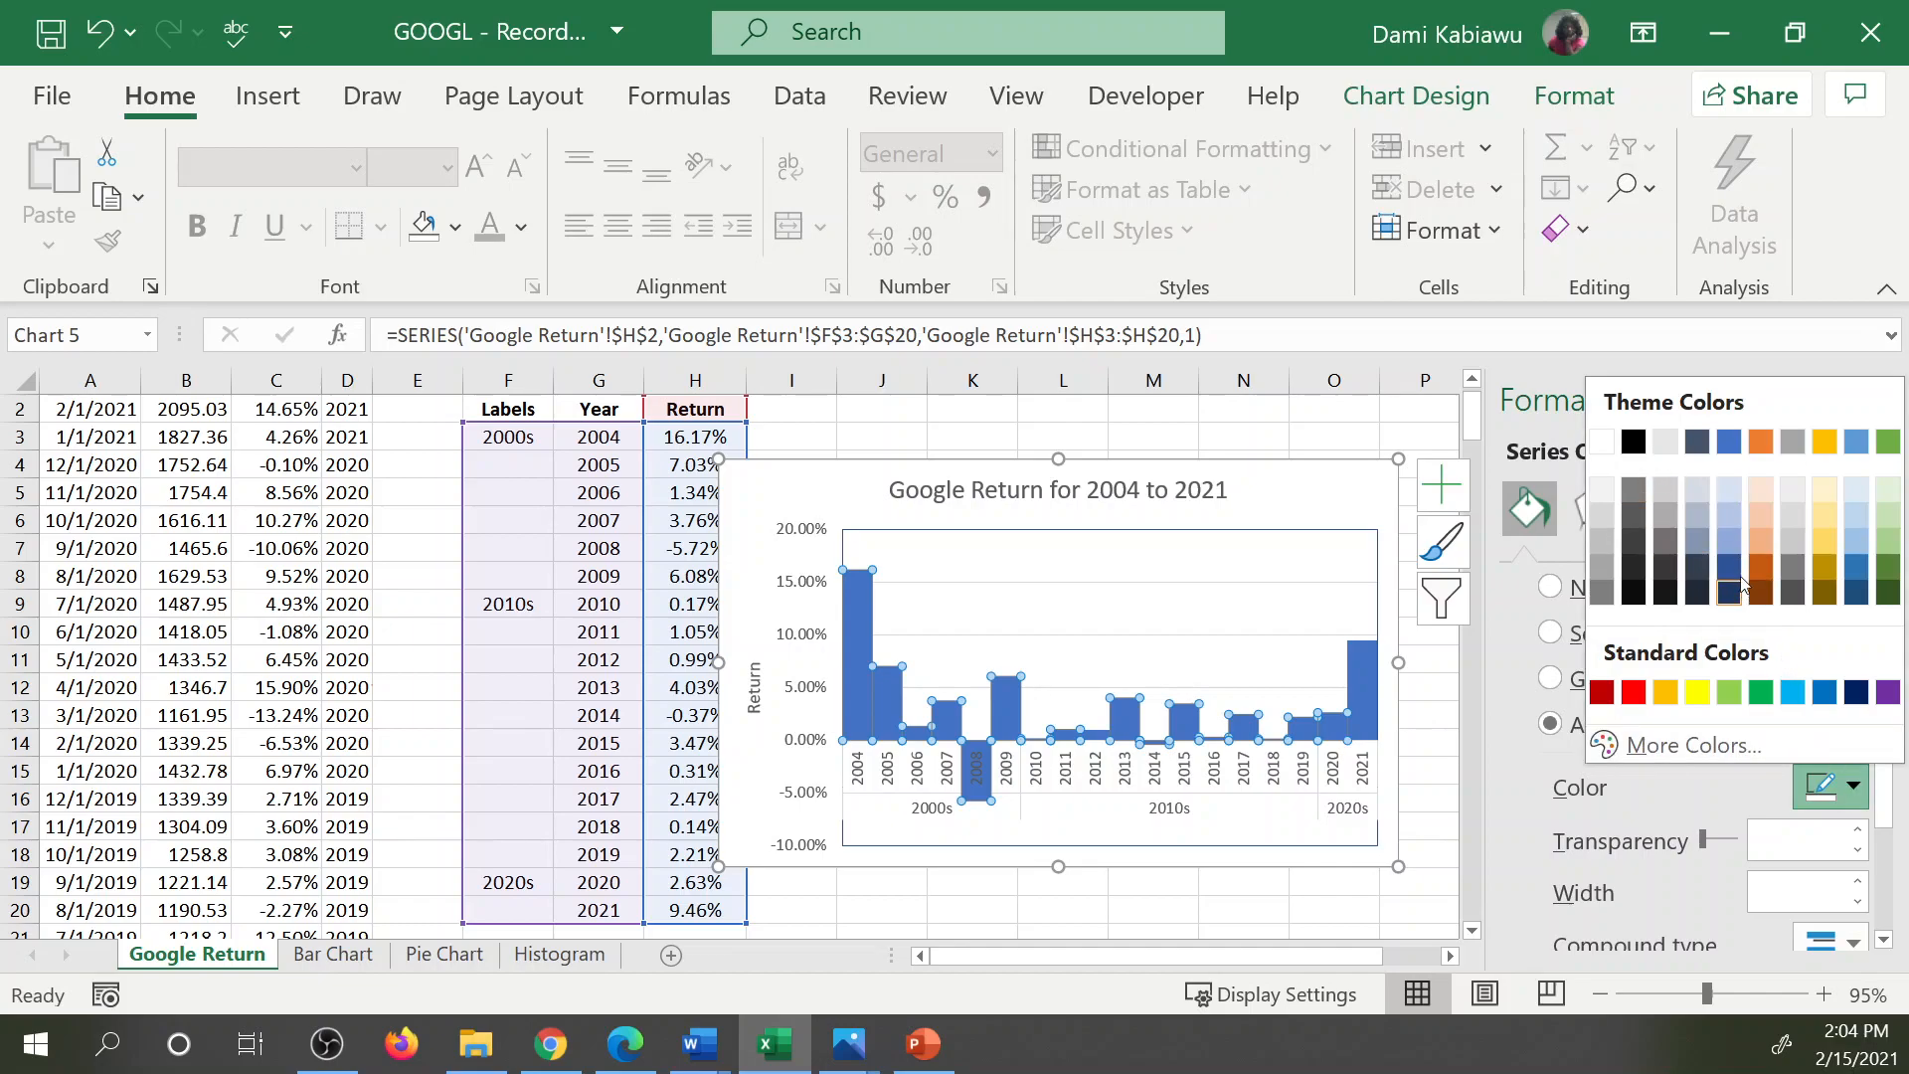
{"action": "left_click", "coordinate": [1697, 447]}
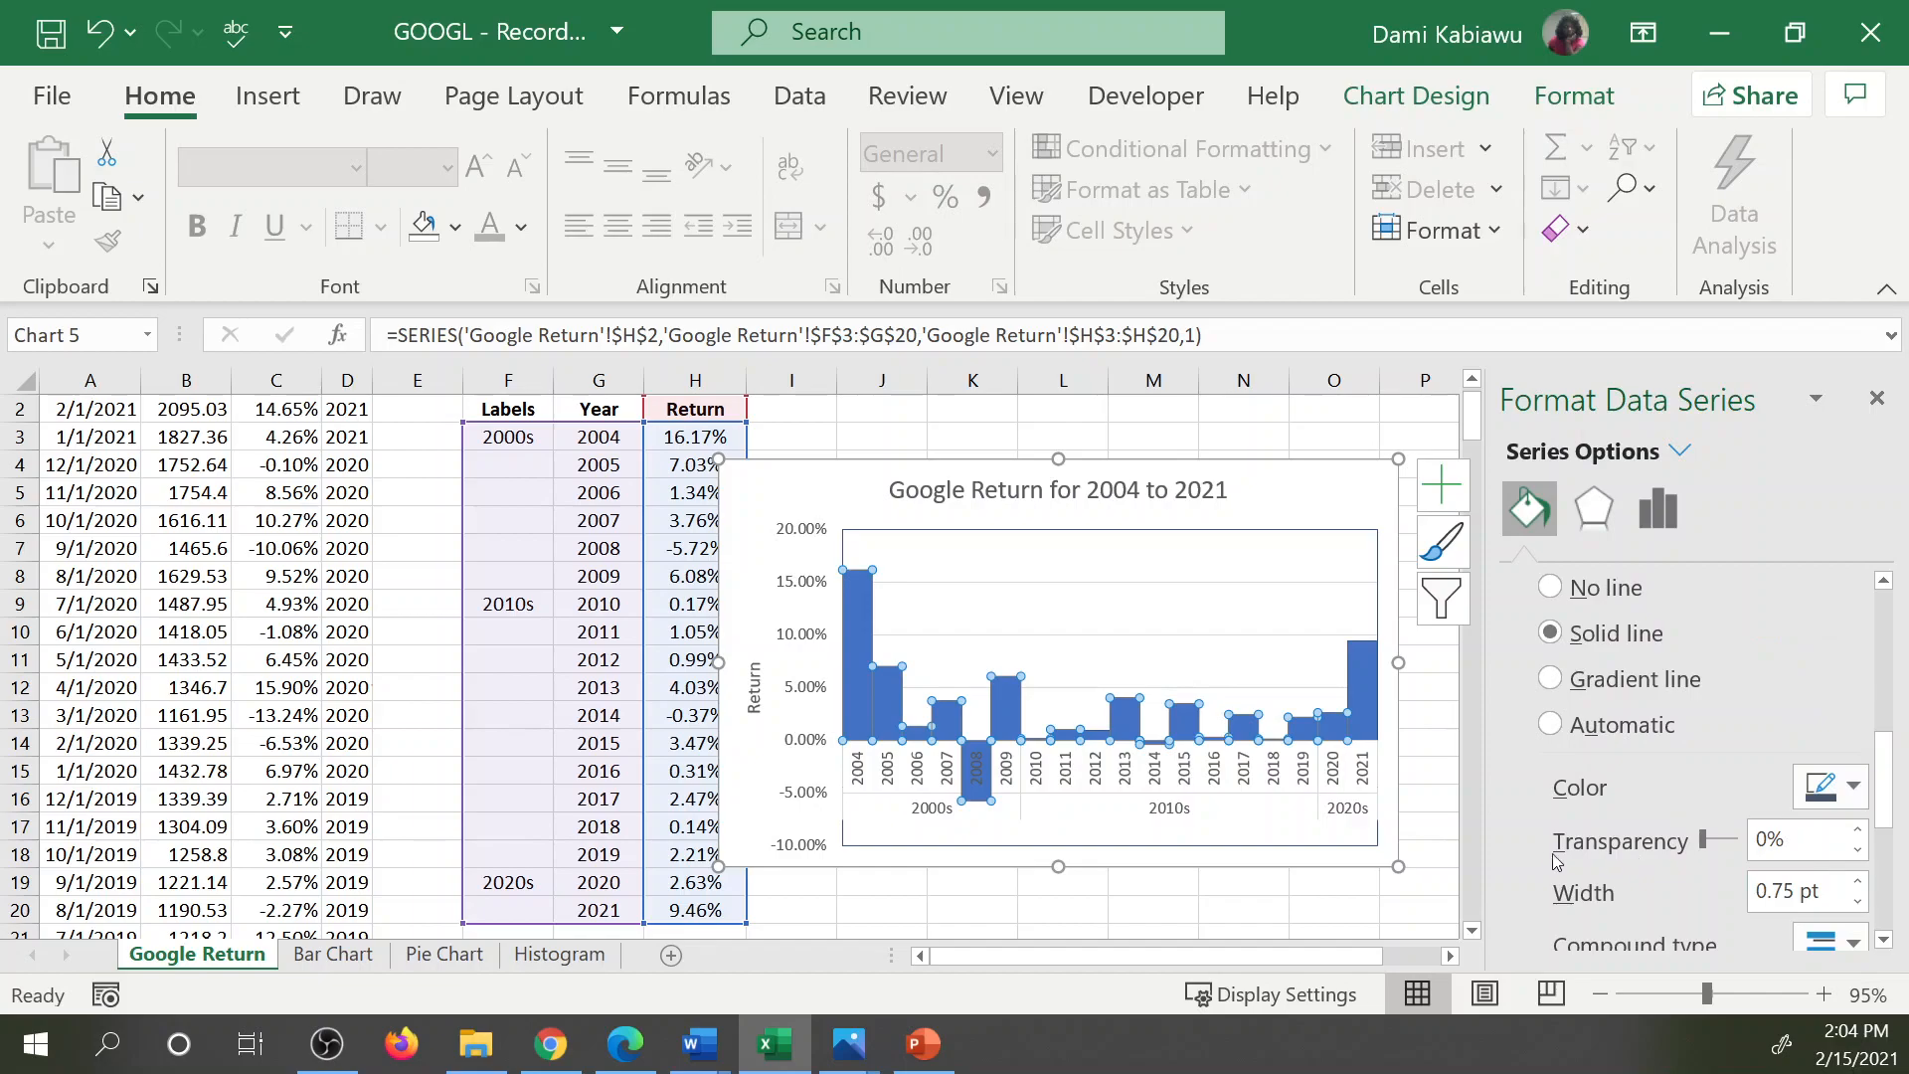
Examine the line and fill formatting options of the horizontal axis, the plot area and the Return series.
{"action": "left_click", "coordinate": [977, 738]}
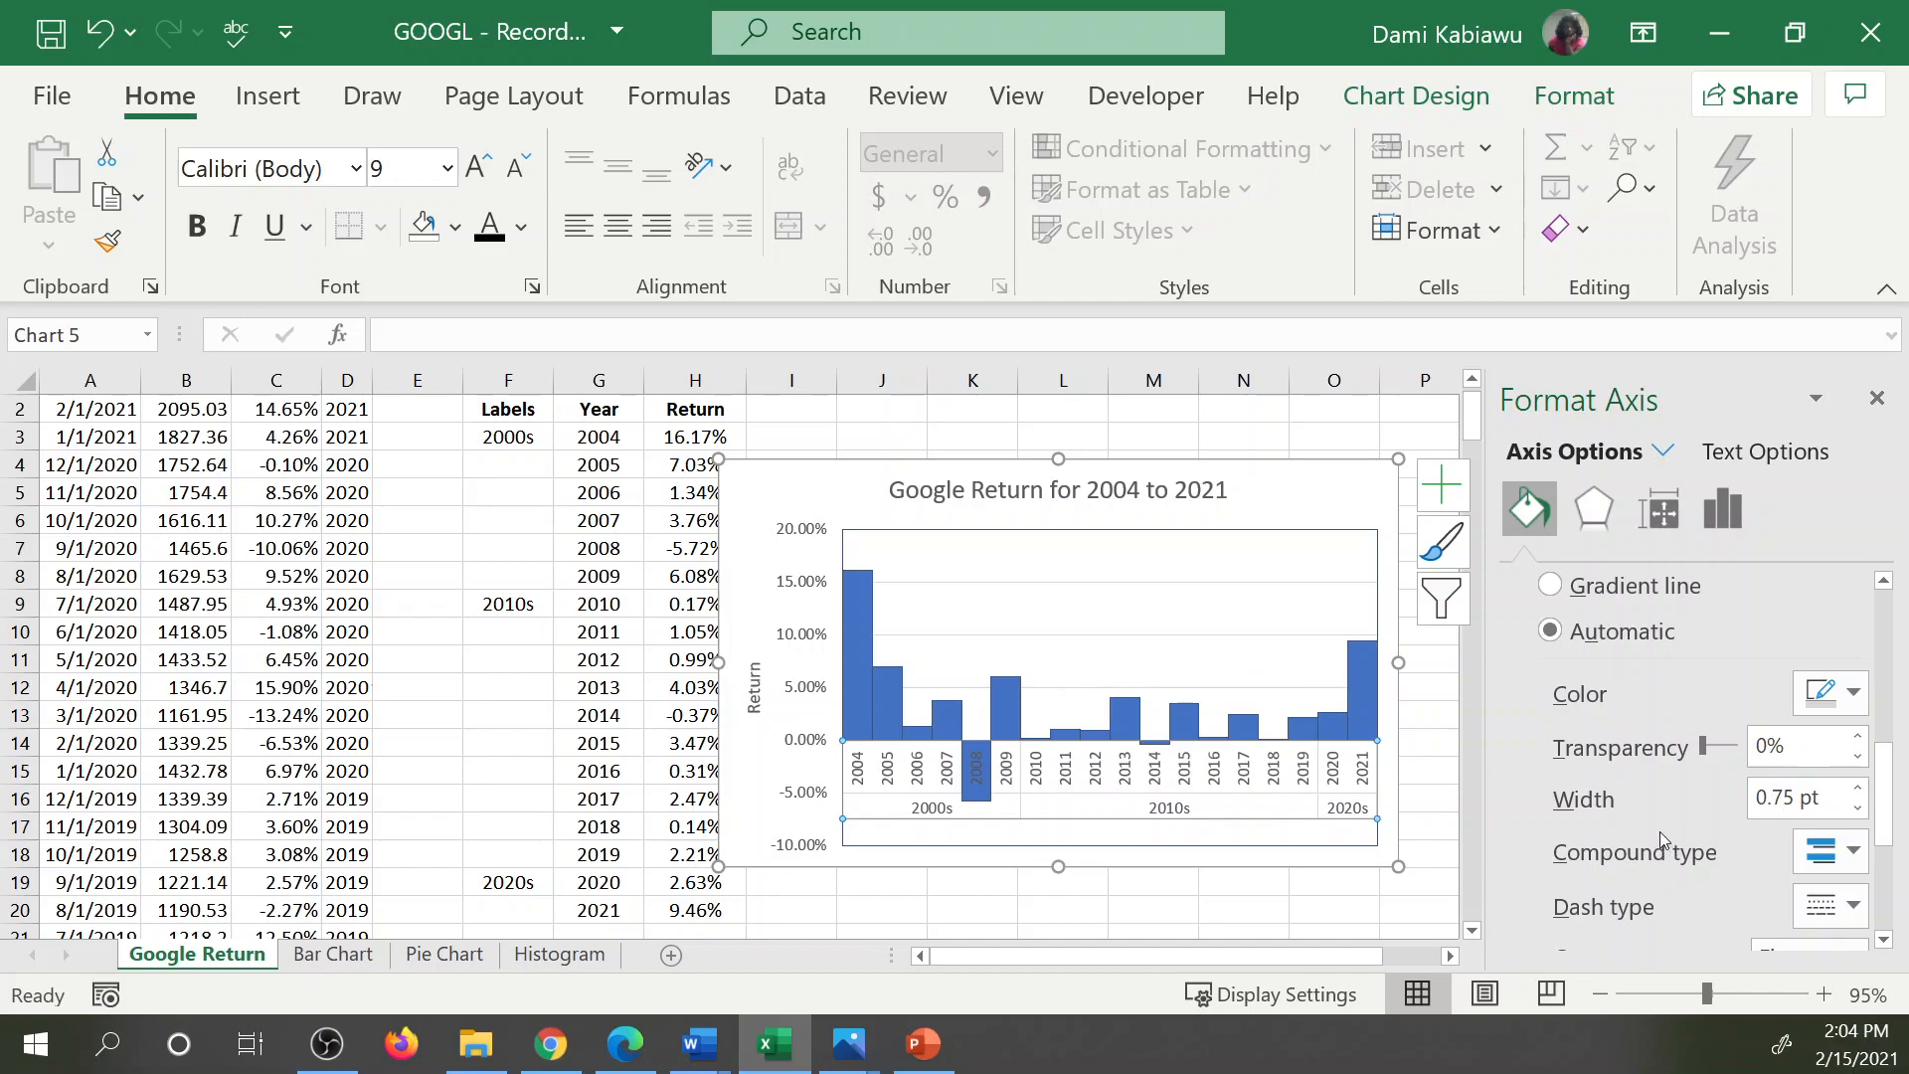
{"action": "left_click", "coordinate": [1712, 753]}
{"action": "left_click_drag", "start_coordinate": [1710, 751], "coordinate": [1720, 748]}
{"action": "left_click", "coordinate": [1194, 656]}
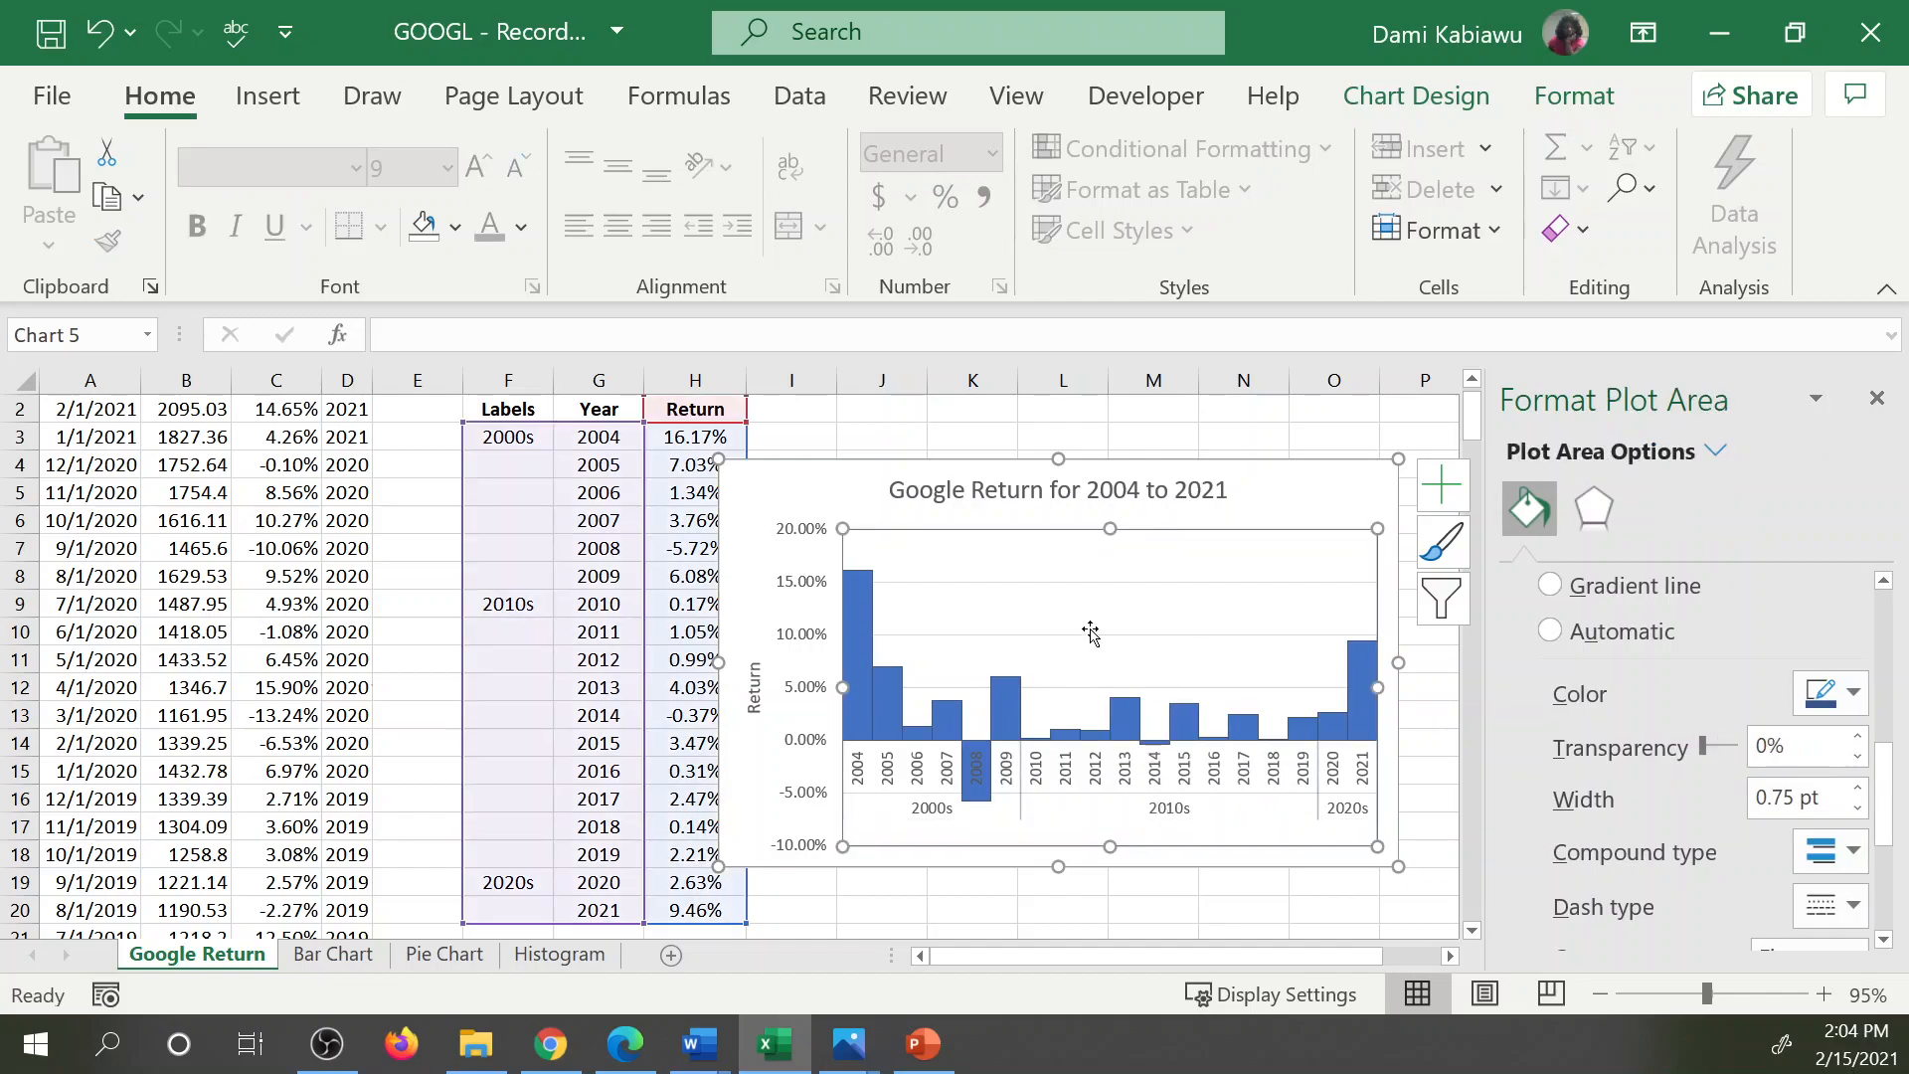
{"action": "left_click", "coordinate": [1357, 713]}
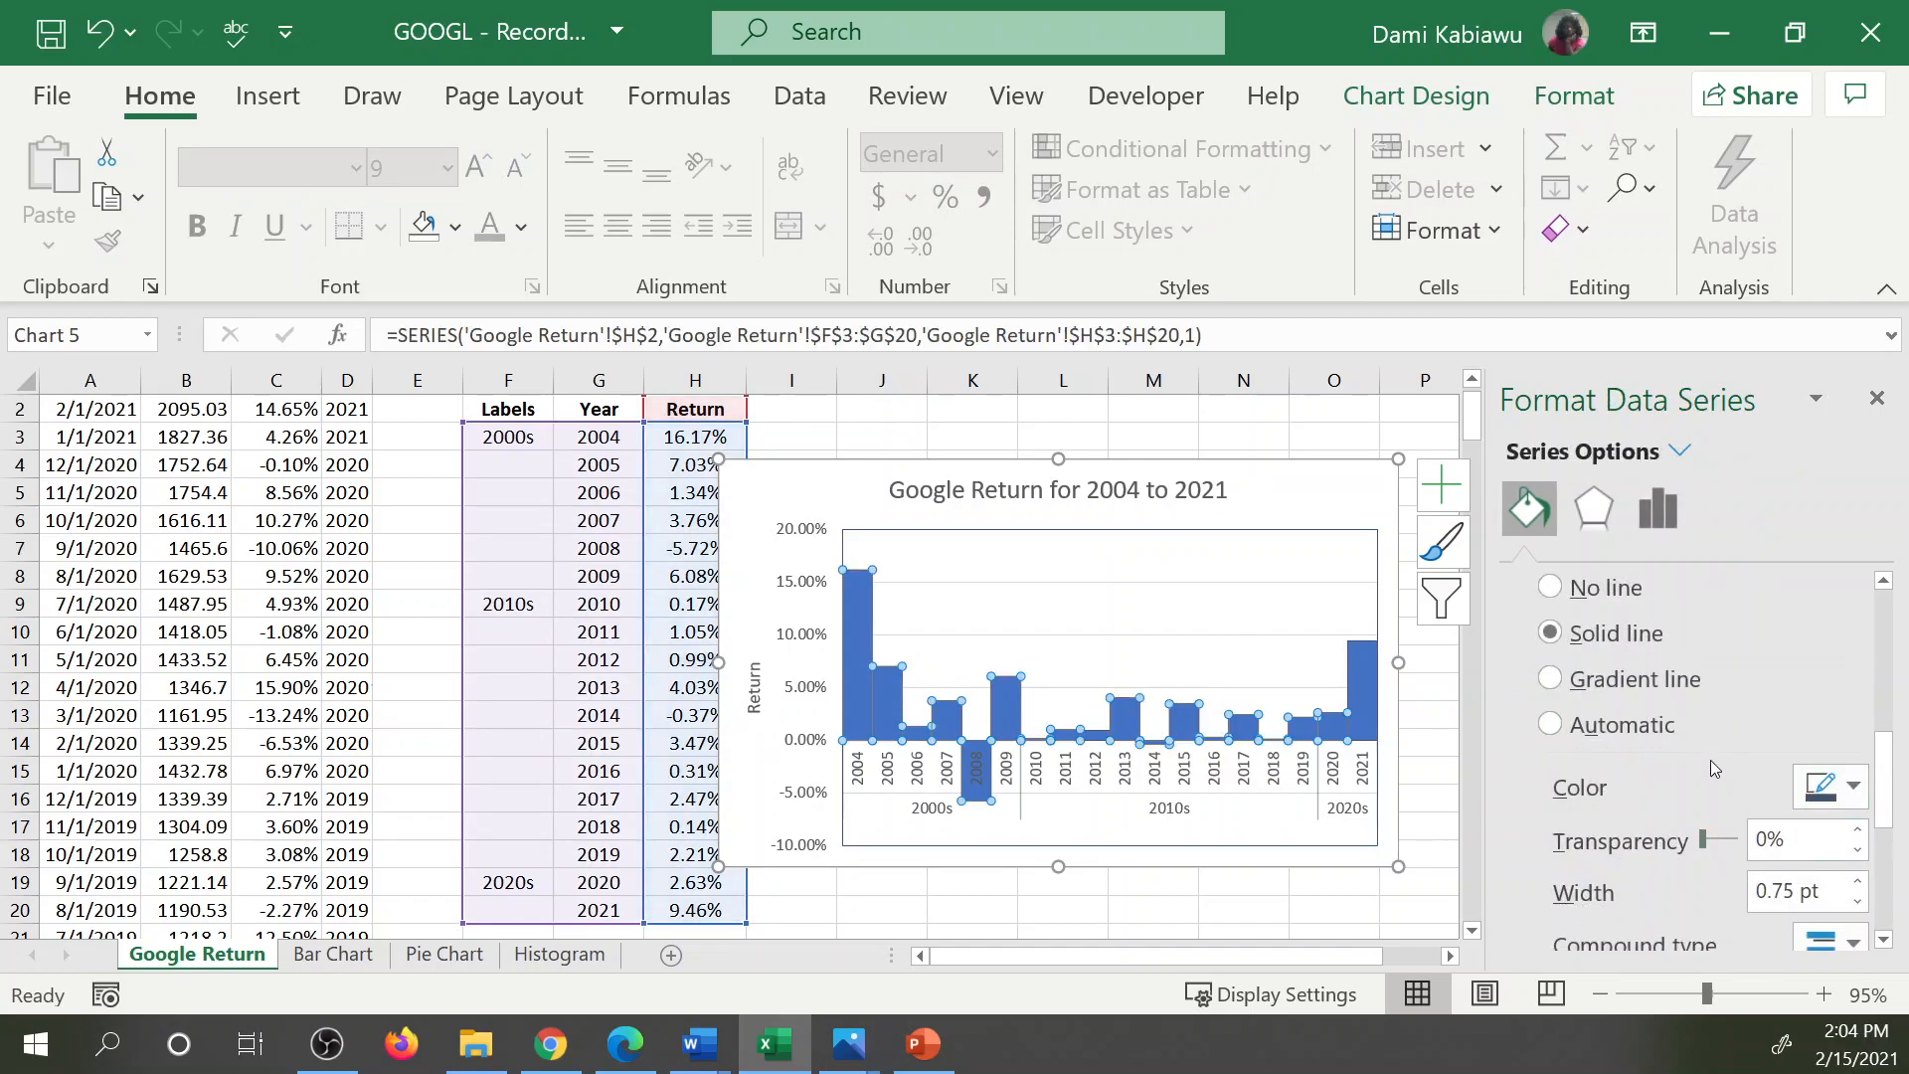
{"action": "scroll", "coordinate": [1710, 766], "scroll_direction": "up", "scroll_amount": 2}
{"action": "scroll", "coordinate": [1710, 757], "scroll_direction": "down", "scroll_amount": 1}
{"action": "scroll", "coordinate": [1713, 806], "scroll_direction": "up", "scroll_amount": 7}
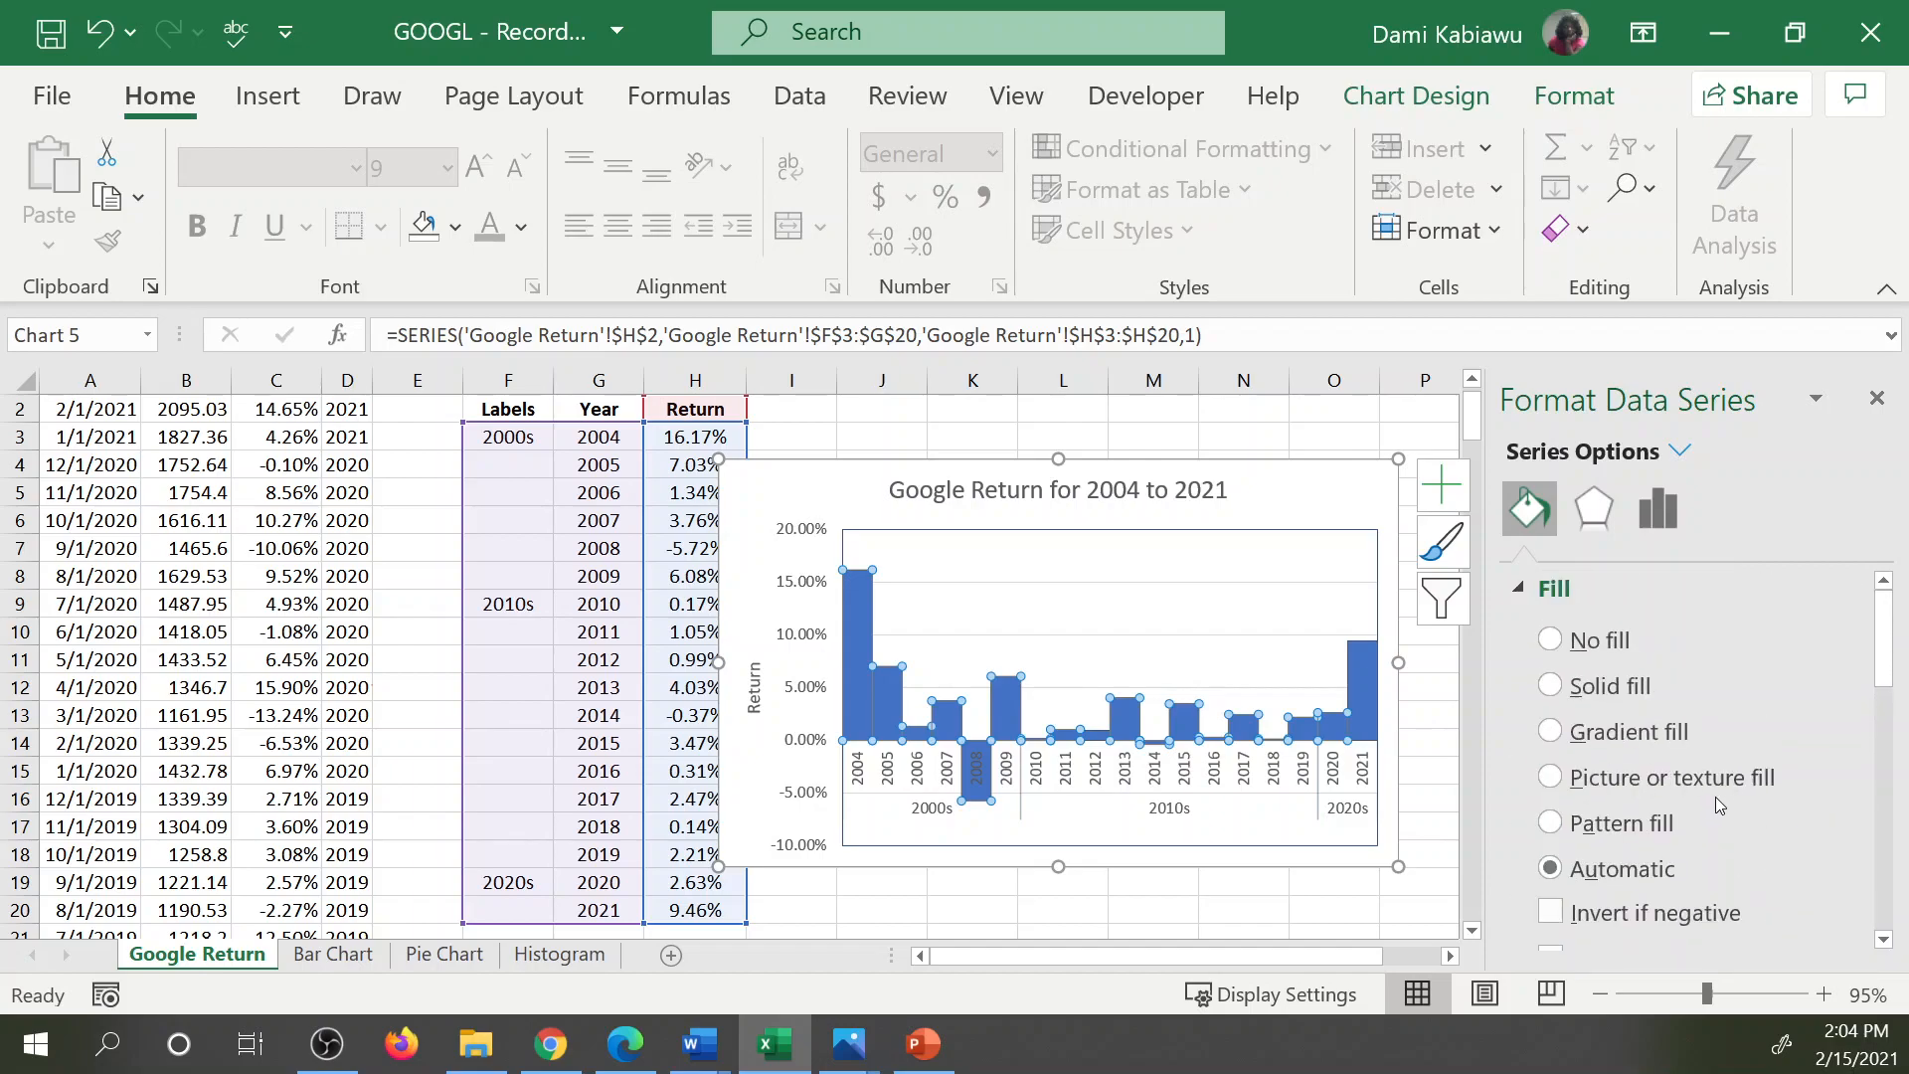
{"action": "scroll", "coordinate": [1716, 796], "scroll_direction": "down", "scroll_amount": 6}
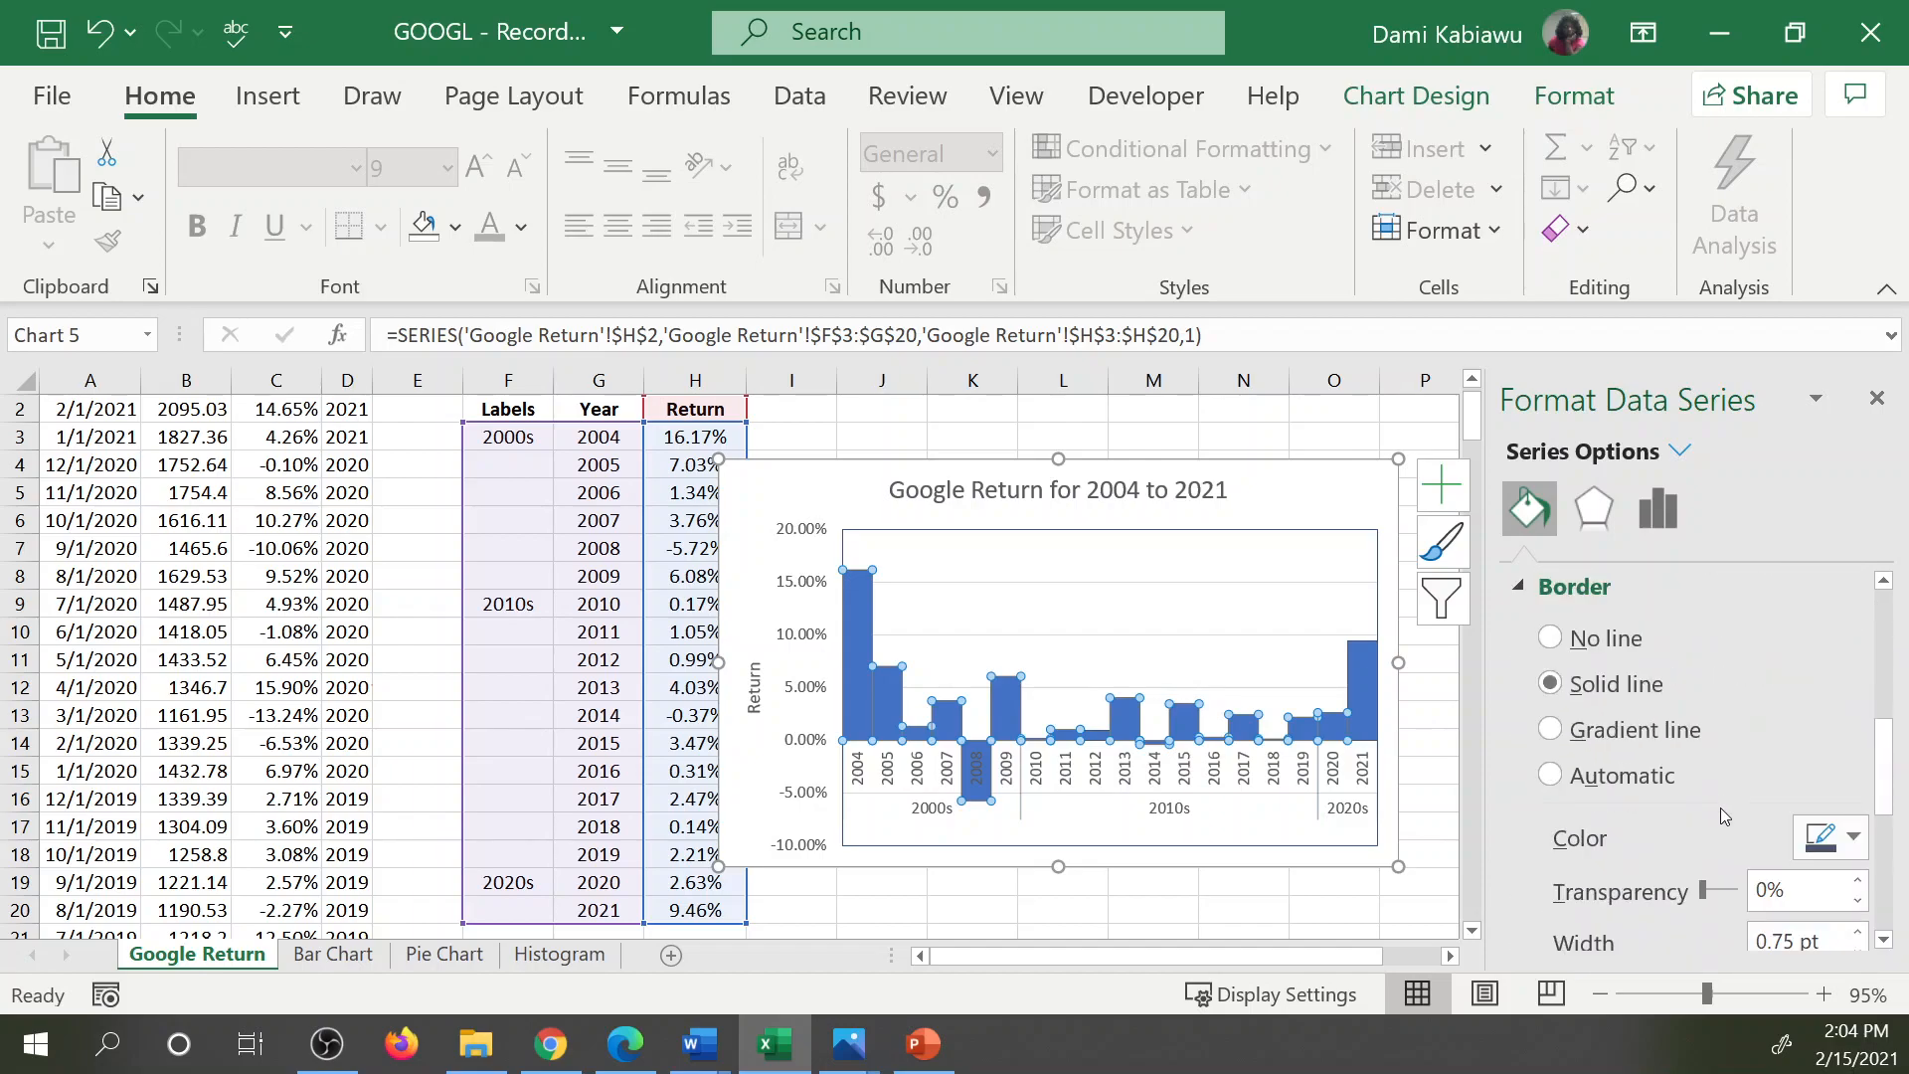
{"action": "left_click_drag", "start_coordinate": [1705, 891], "coordinate": [1721, 900]}
{"action": "left_click", "coordinate": [966, 726]}
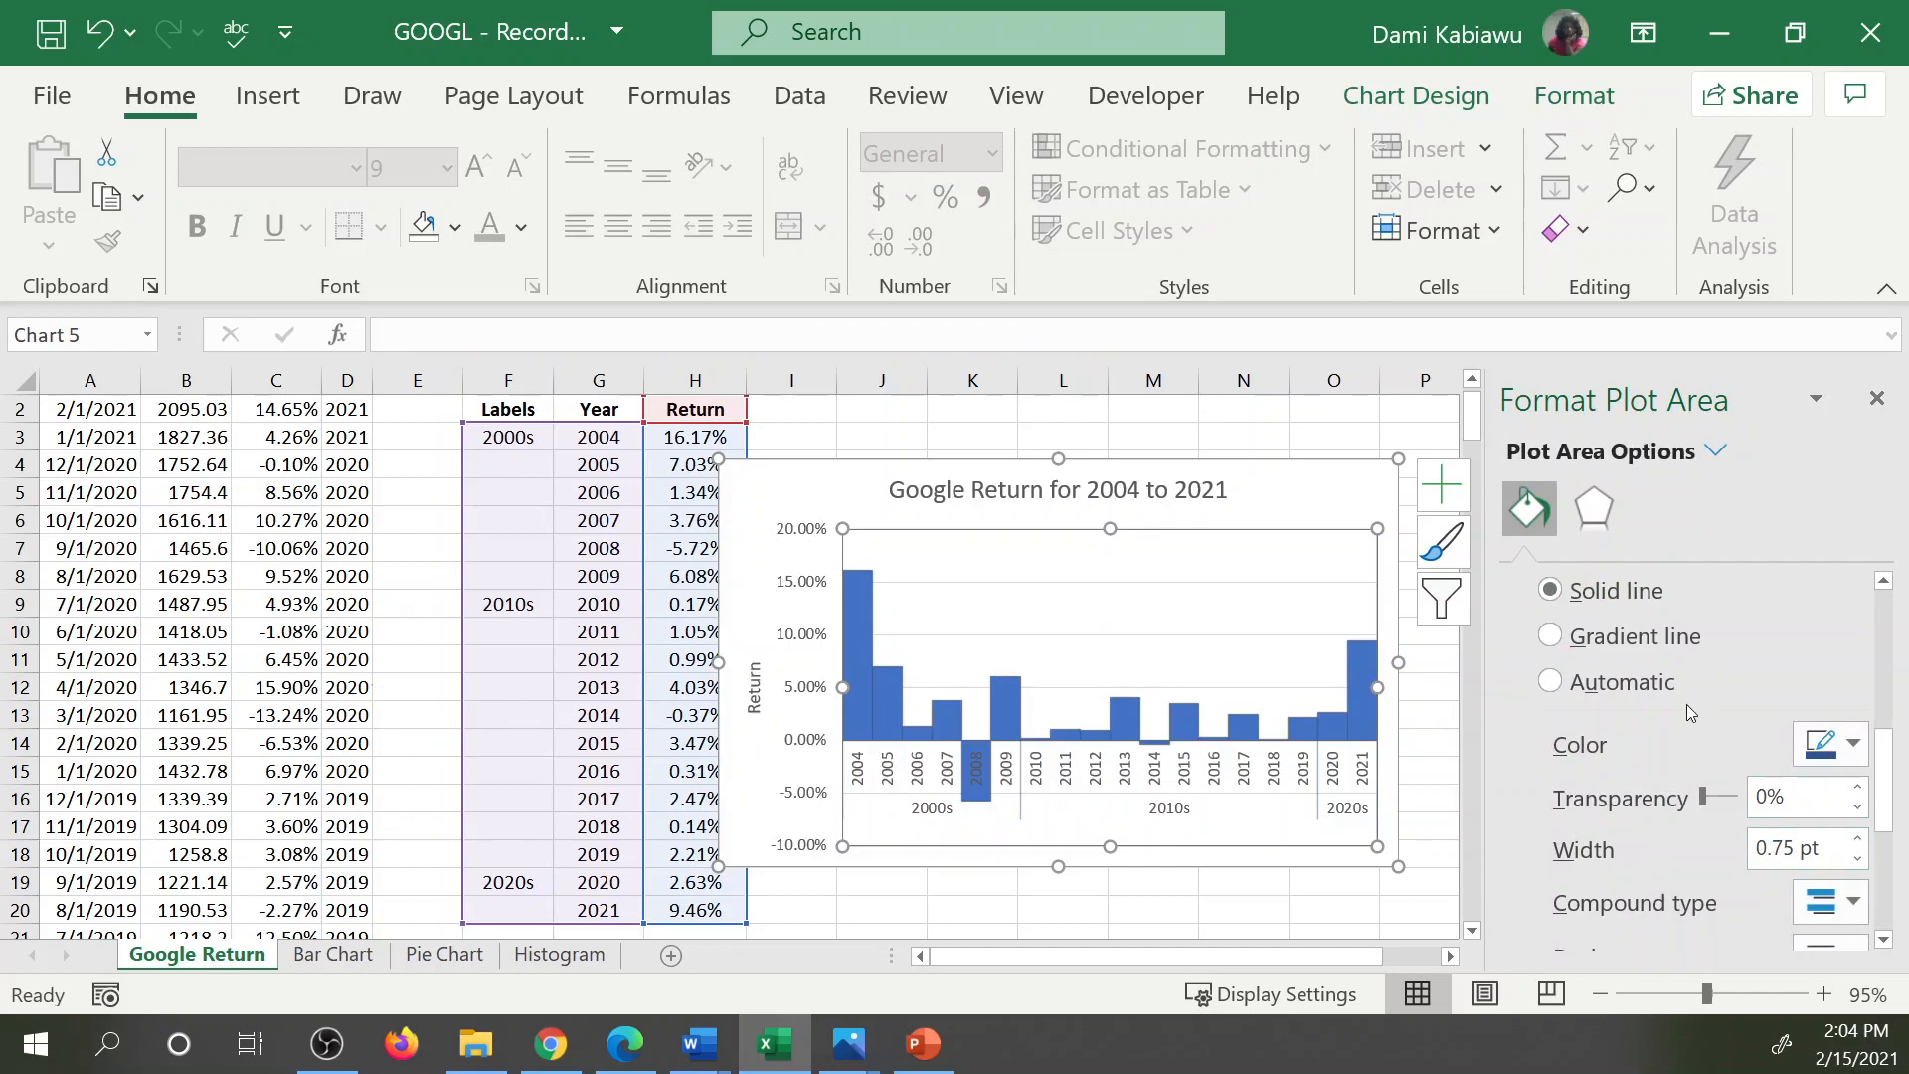
Move the chart beside the data table so it sits clear of the Return column.
{"action": "left_click", "coordinate": [1335, 483]}
{"action": "left_click_drag", "start_coordinate": [1335, 482], "coordinate": [1364, 430]}
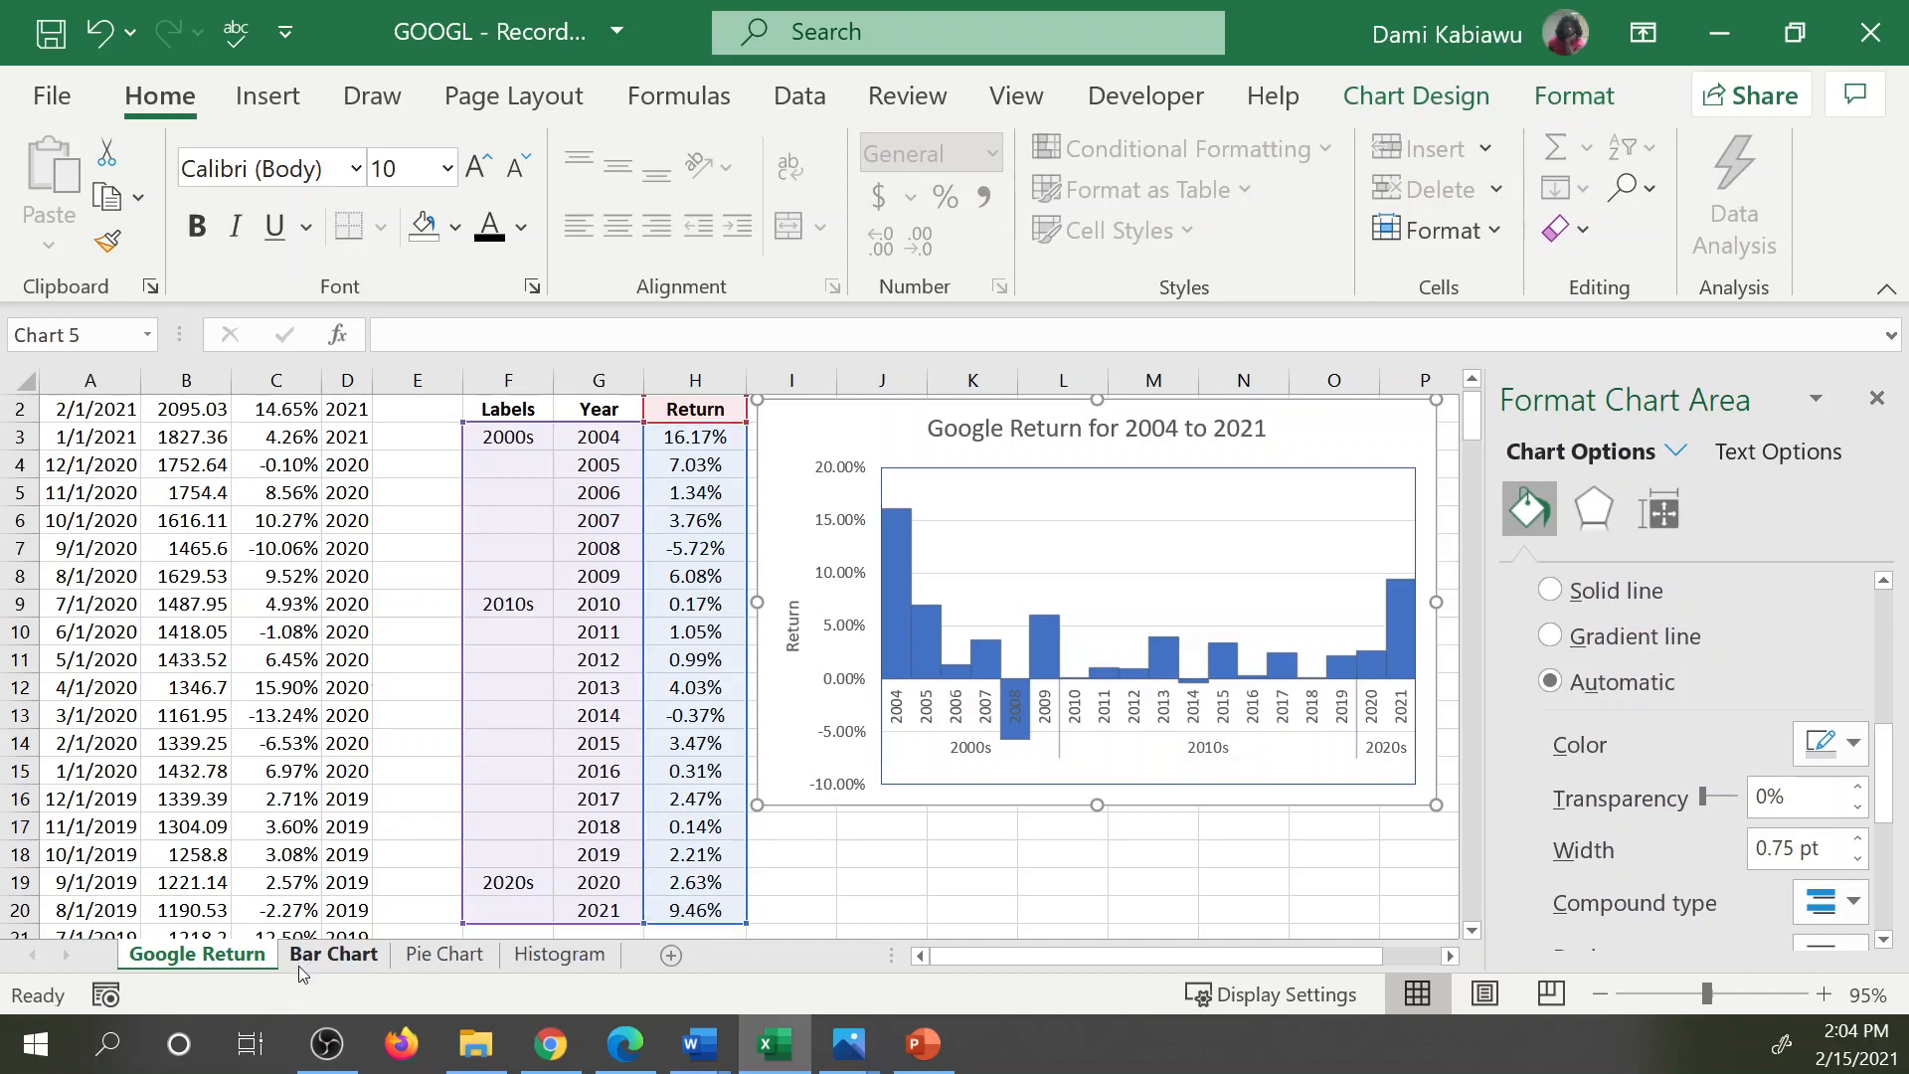
Switch to the Bar Chart sheet and review the Return and Random columns.
{"action": "left_click", "coordinate": [332, 955]}
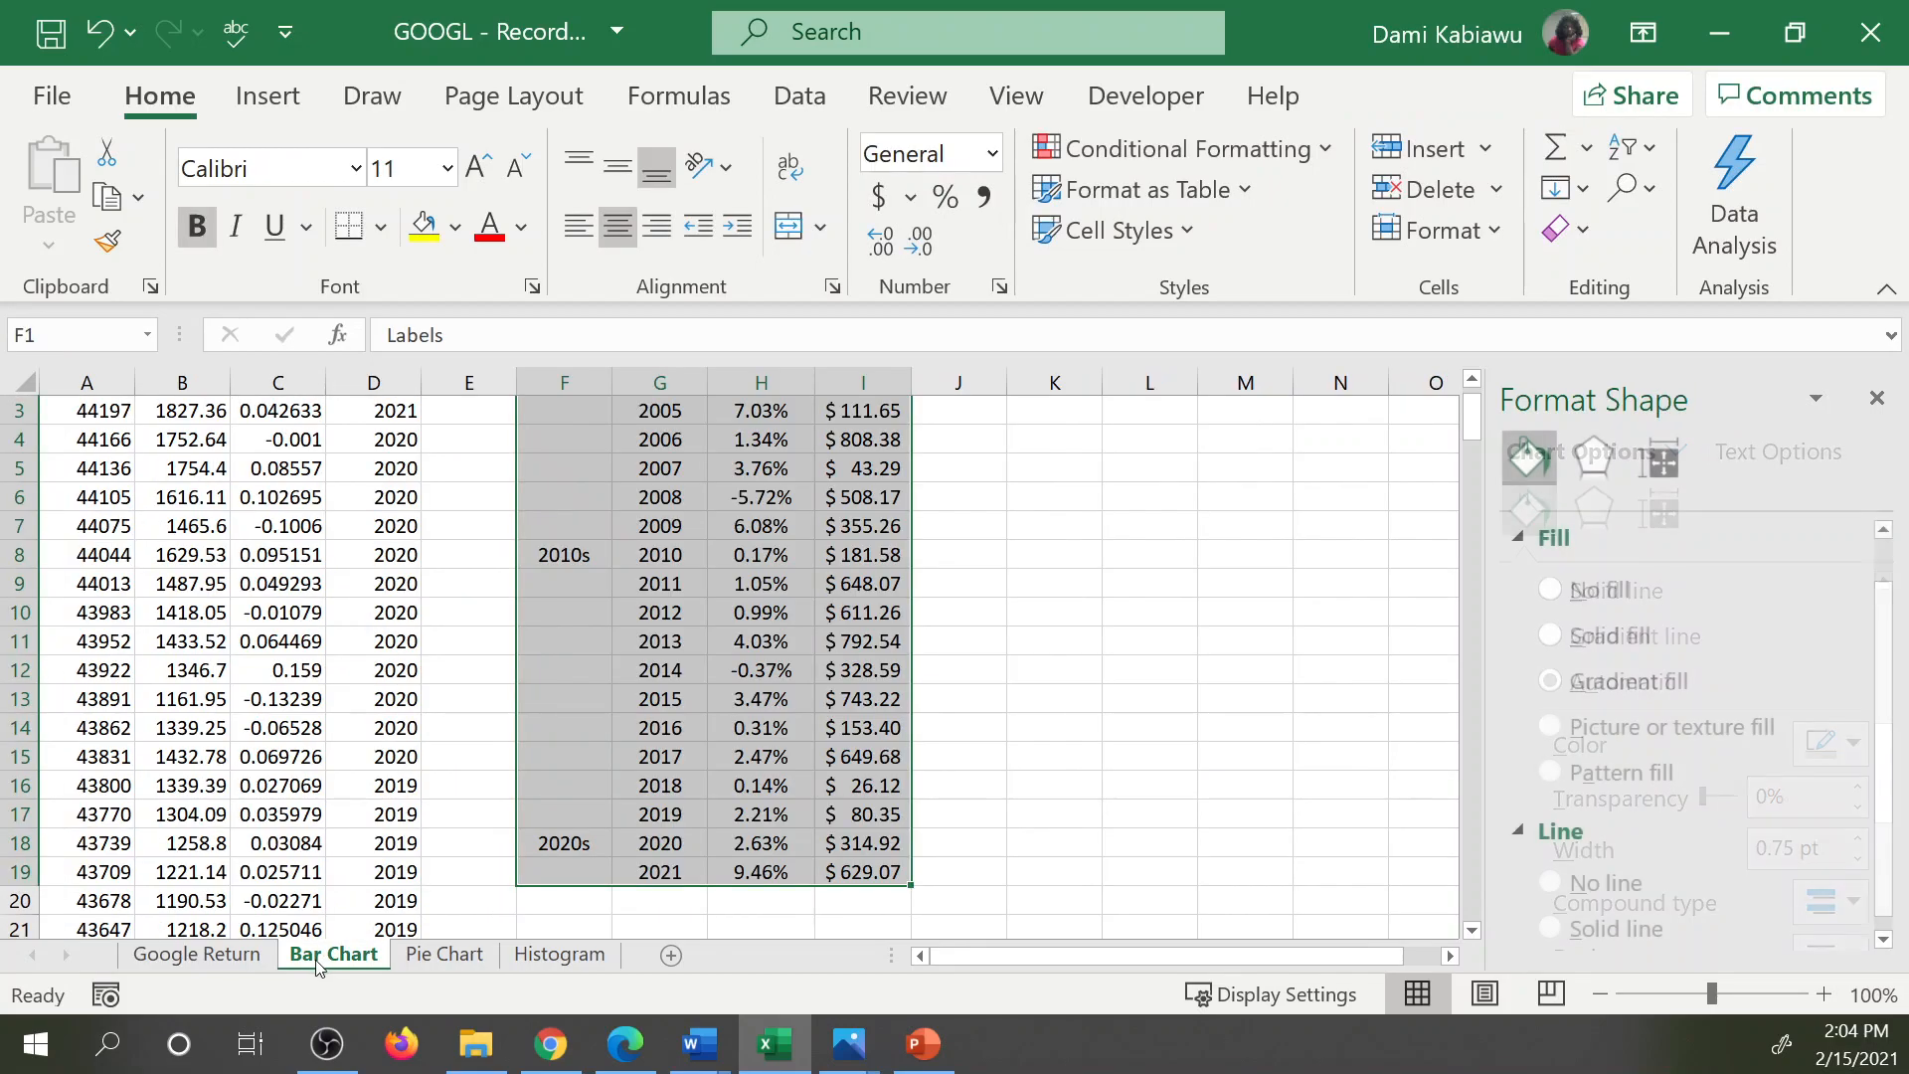
{"action": "scroll", "coordinate": [965, 656], "scroll_direction": "up", "scroll_amount": 1}
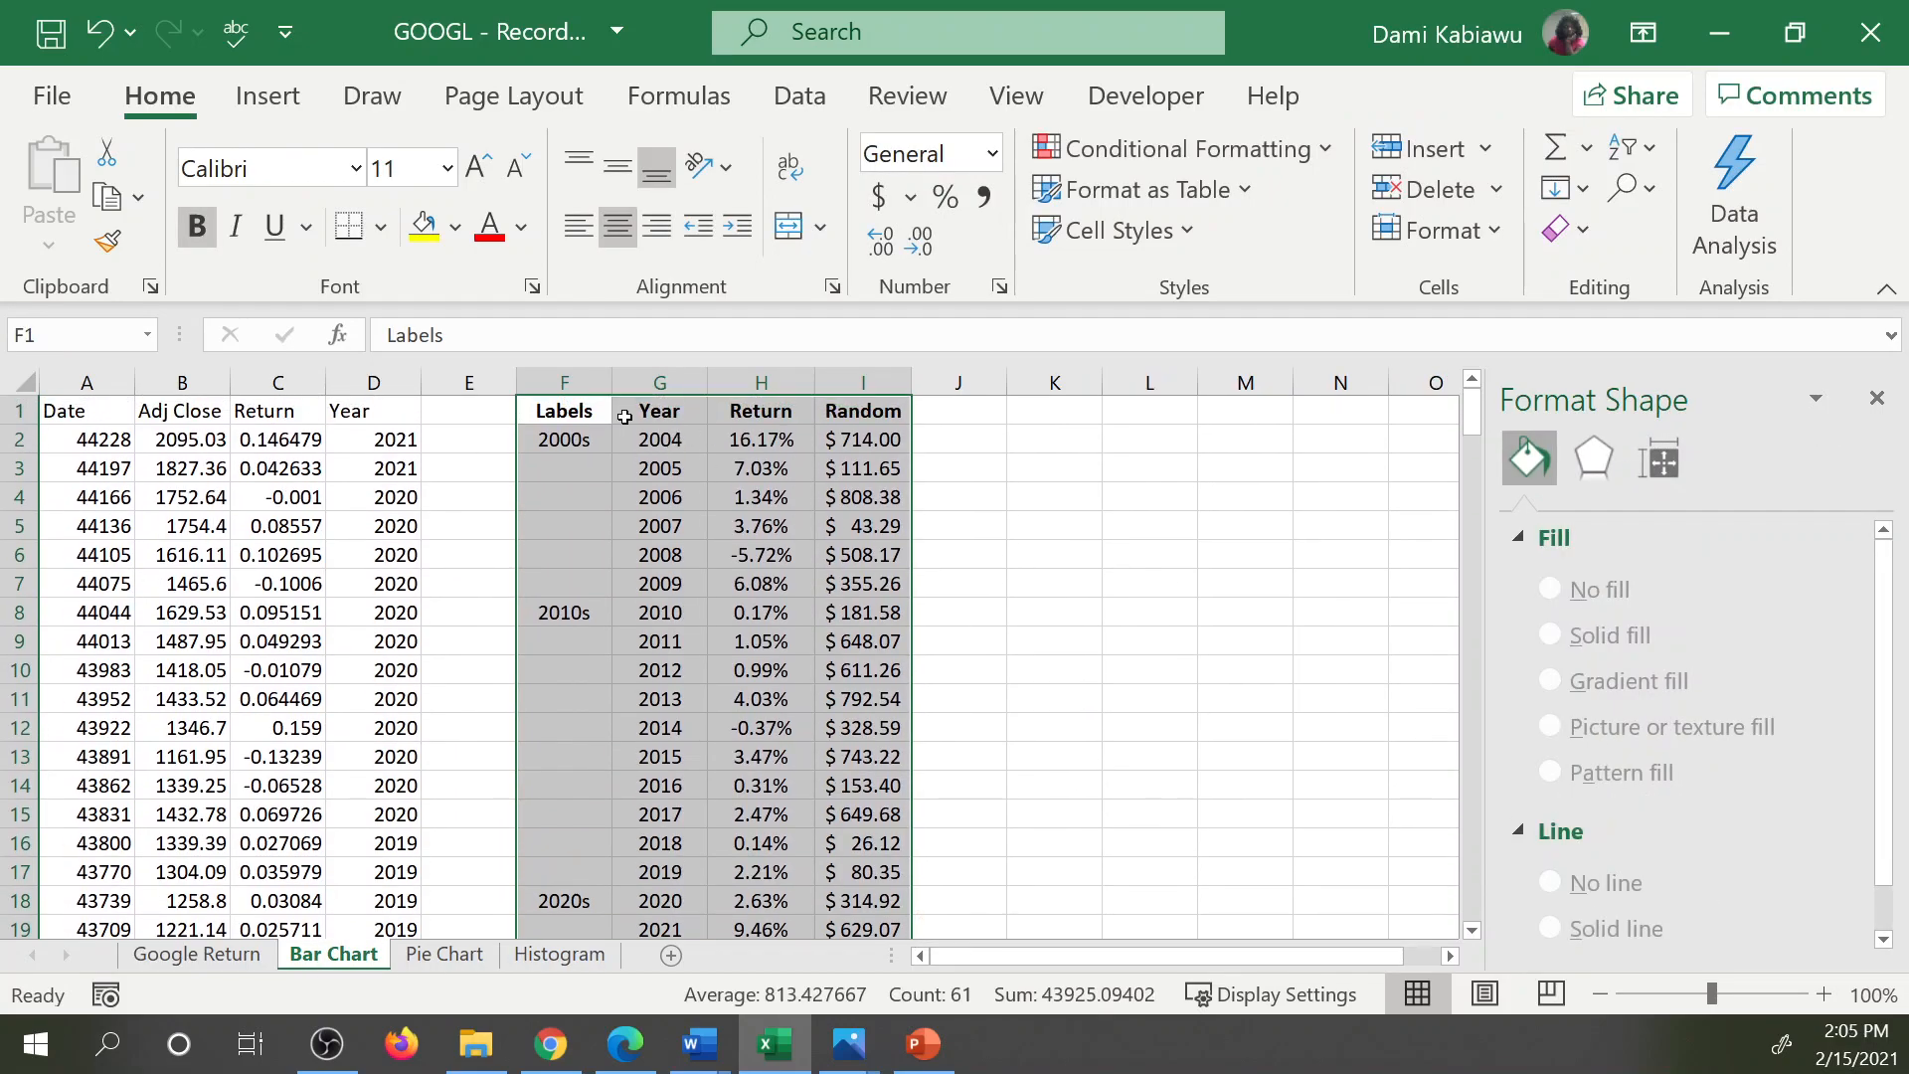
{"action": "left_click", "coordinate": [780, 414]}
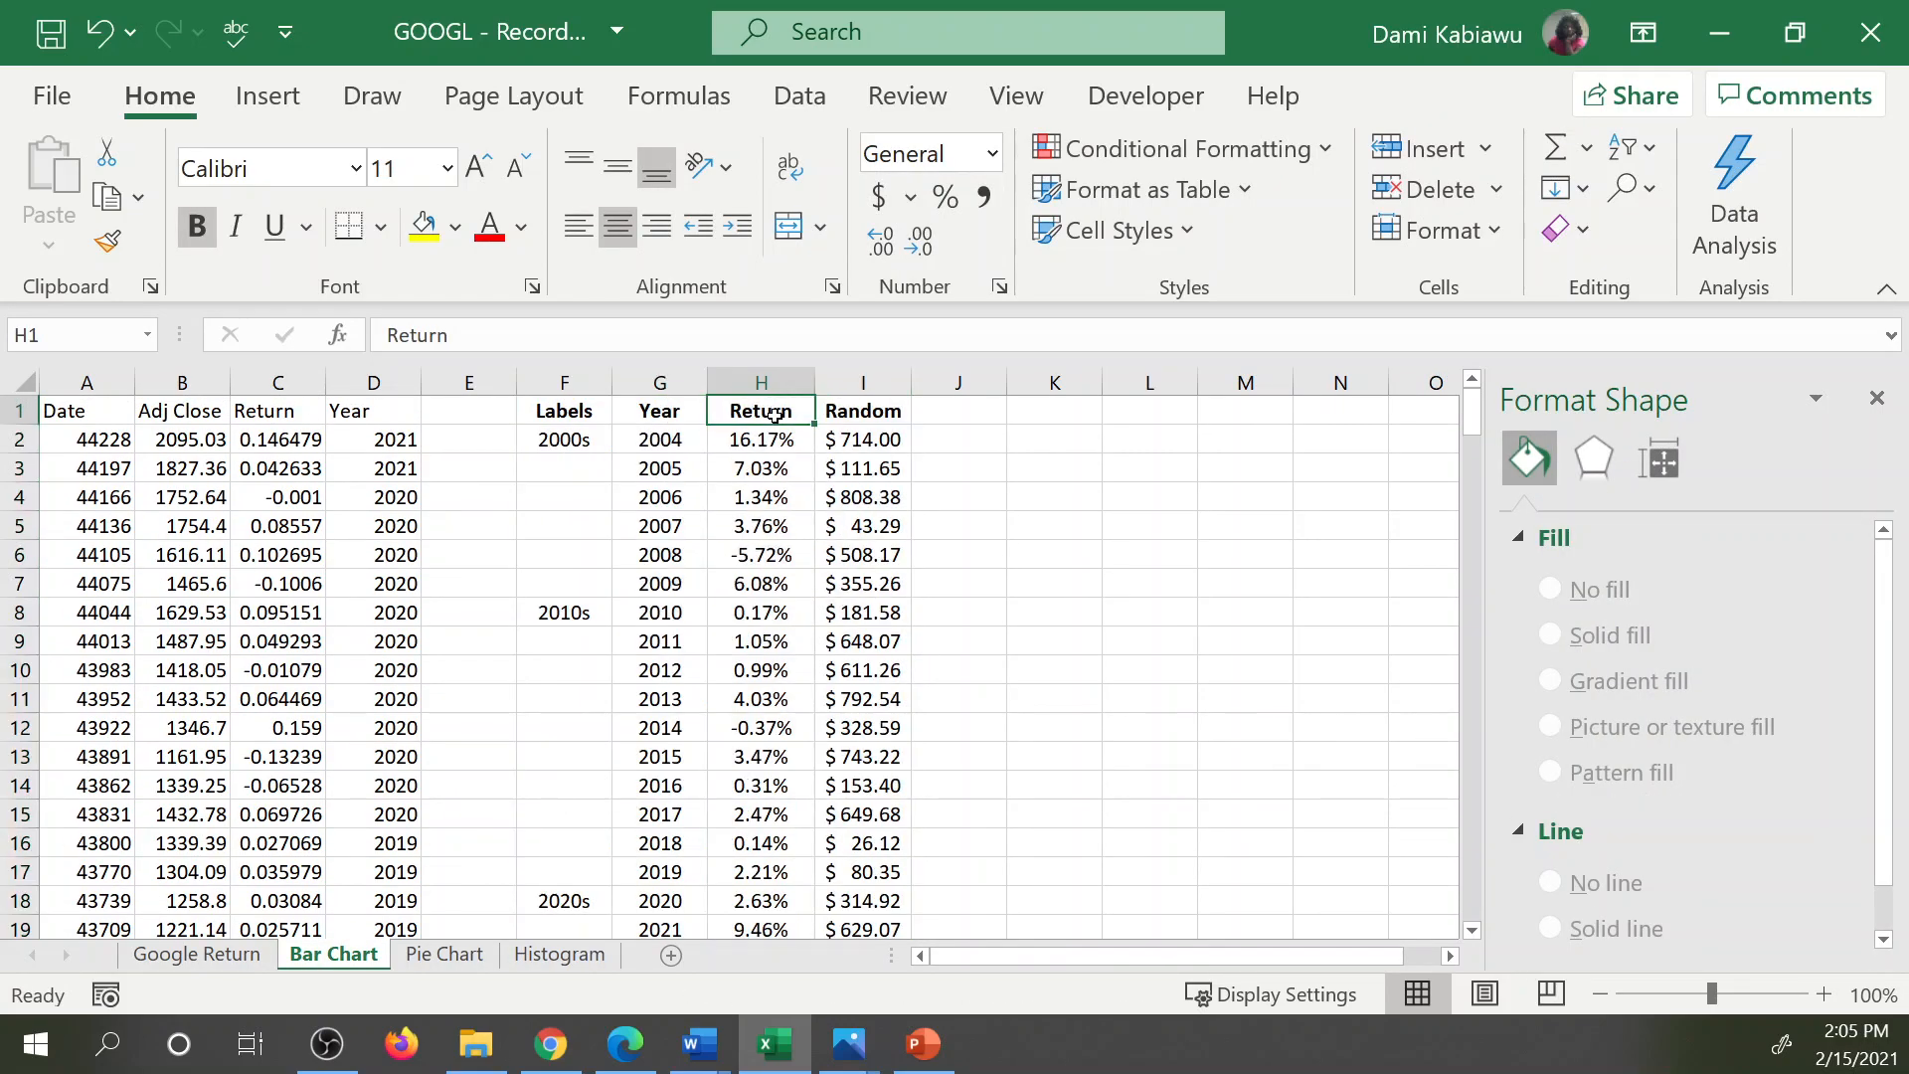
{"action": "left_click", "coordinate": [854, 428]}
{"action": "left_click", "coordinate": [763, 383]}
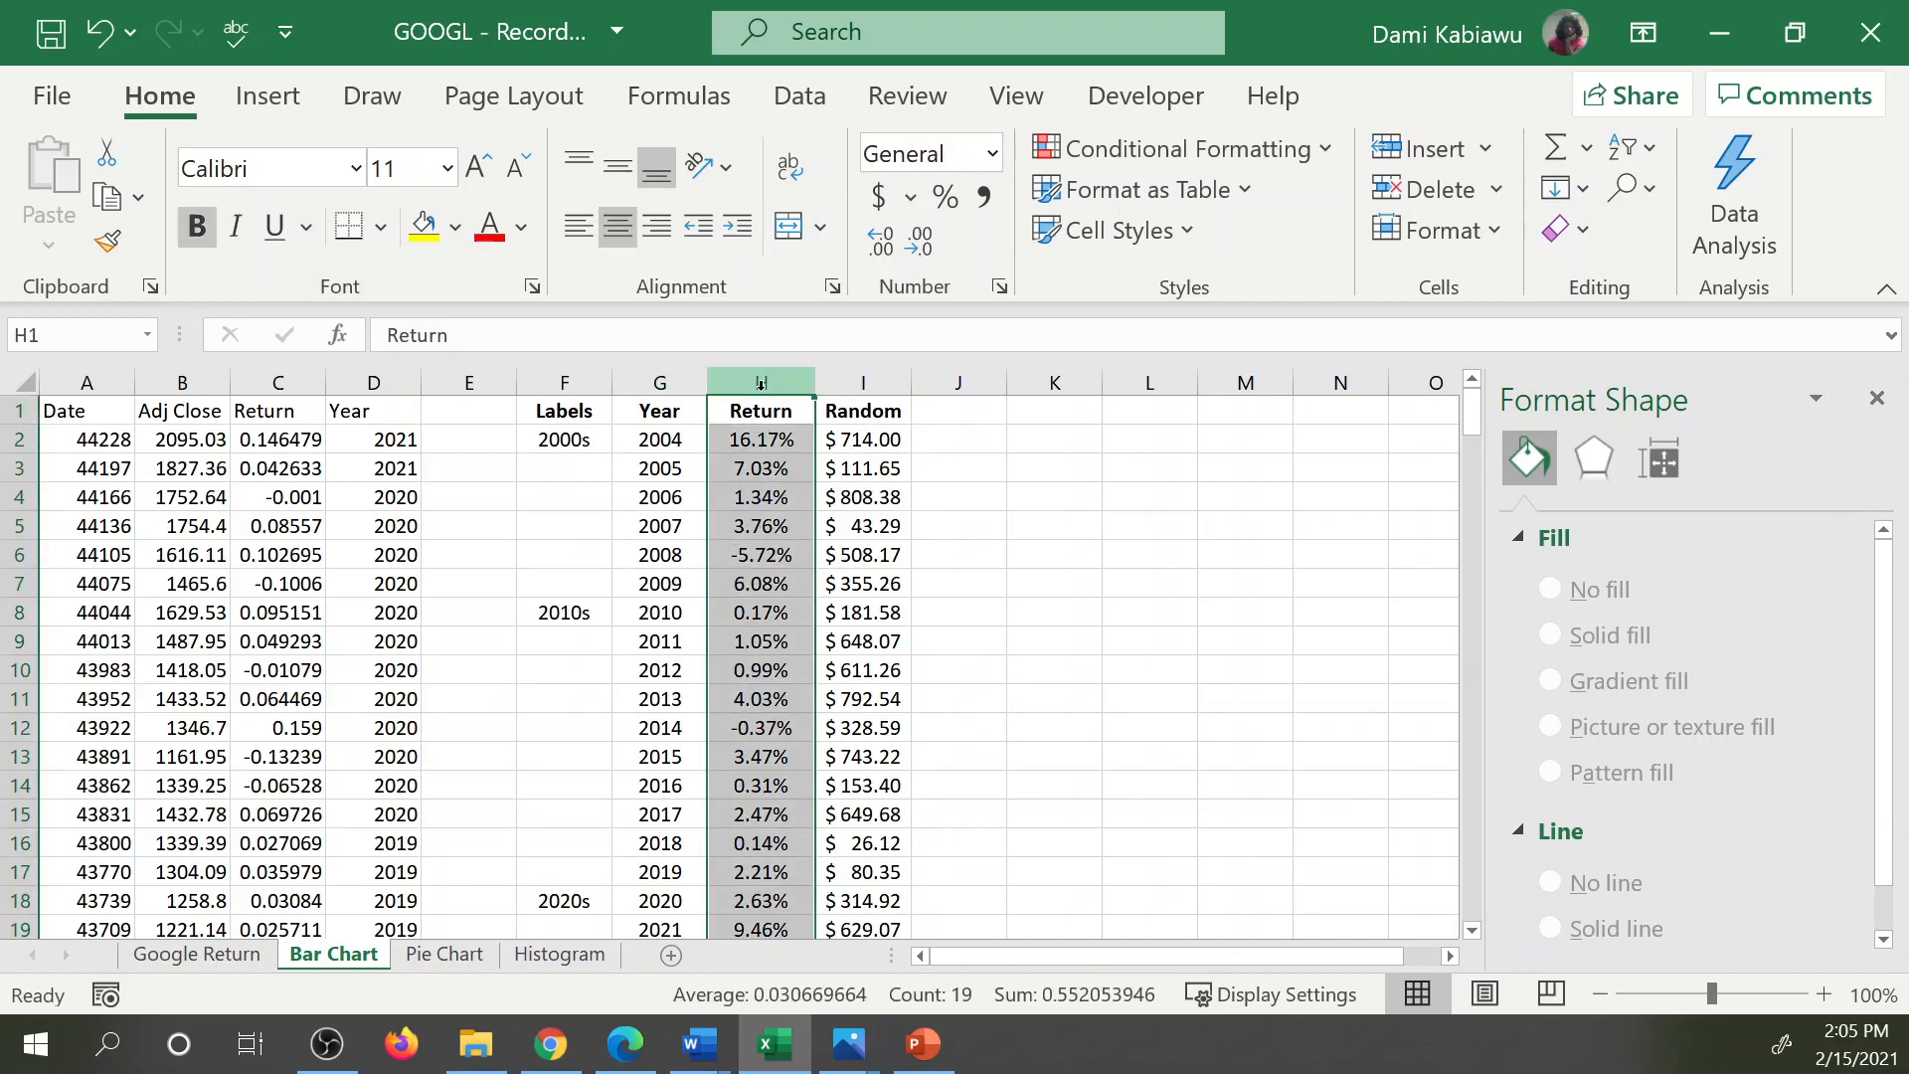
{"action": "left_click", "coordinate": [861, 381]}
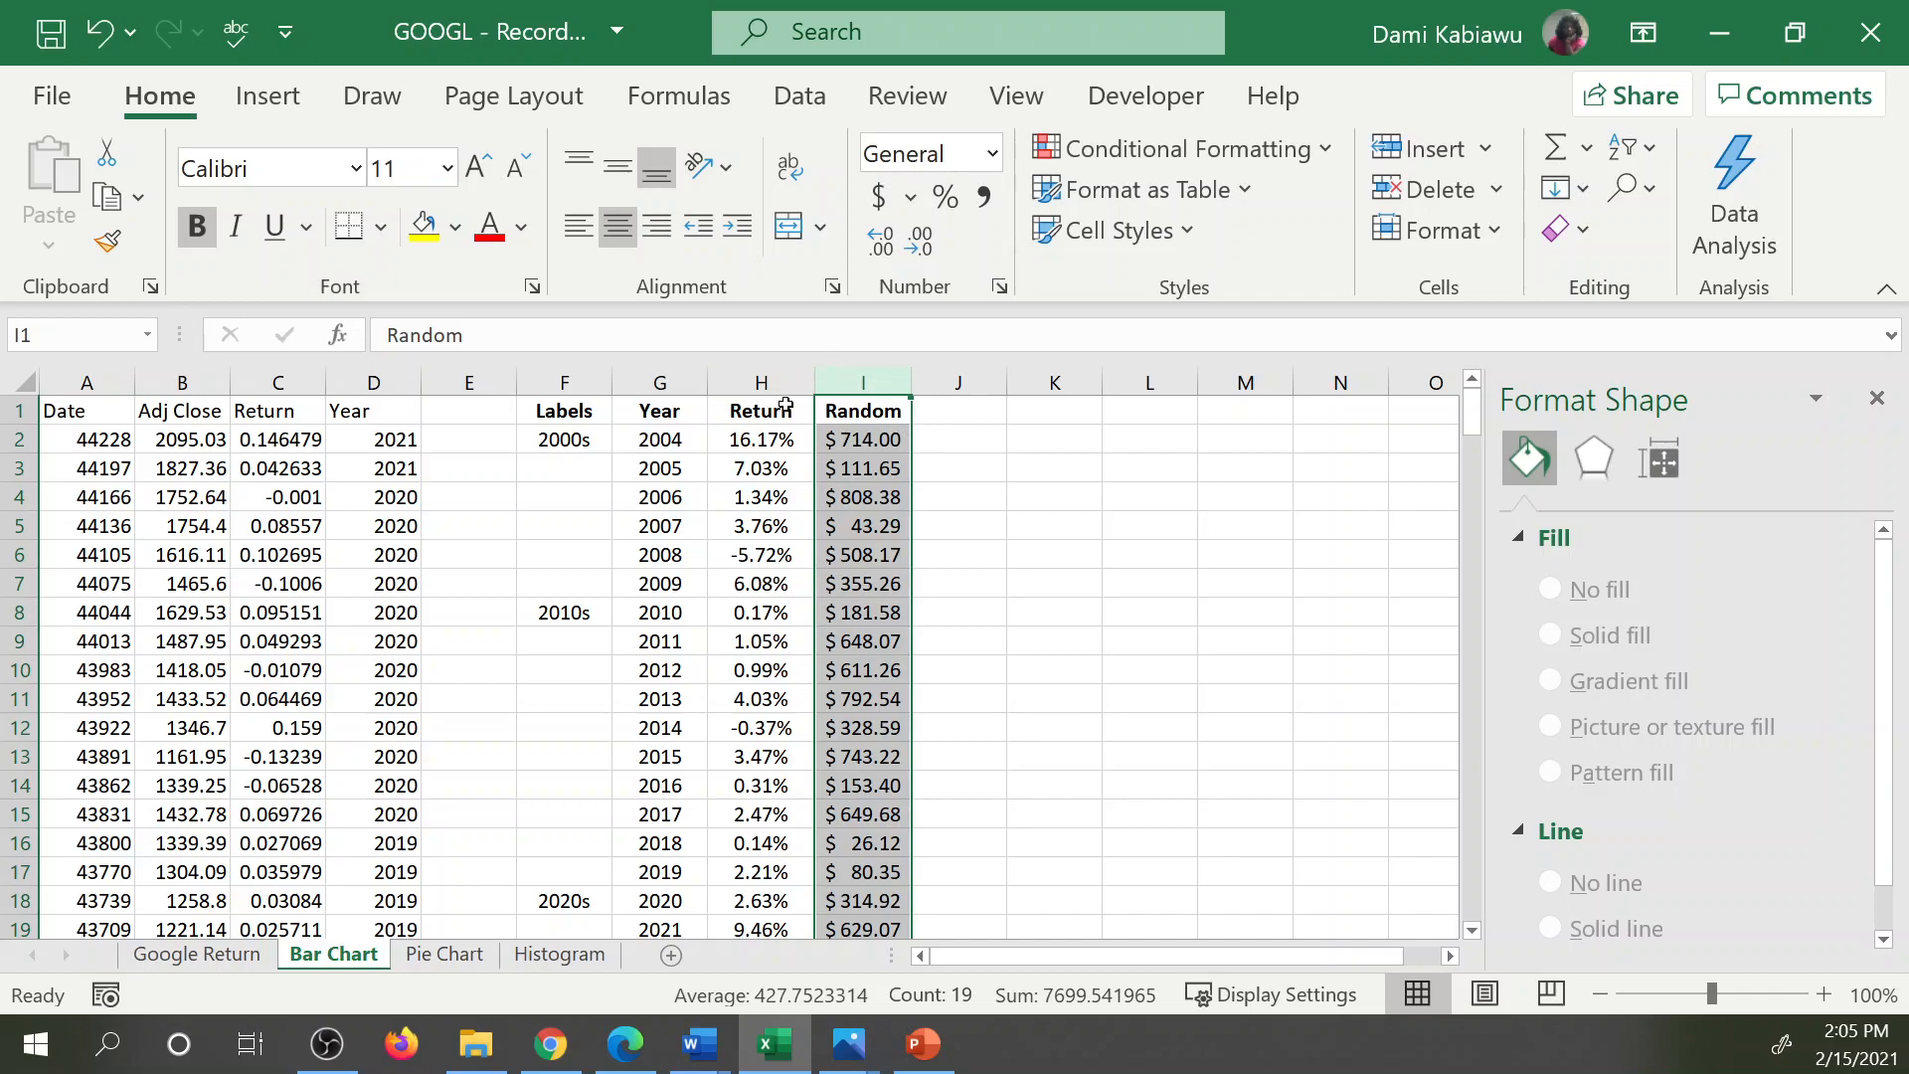
Insert a recommended stacked column chart from the range F1:I19 and move it clear of the Labels and Year columns.
{"action": "left_click_drag", "start_coordinate": [542, 410], "coordinate": [860, 868]}
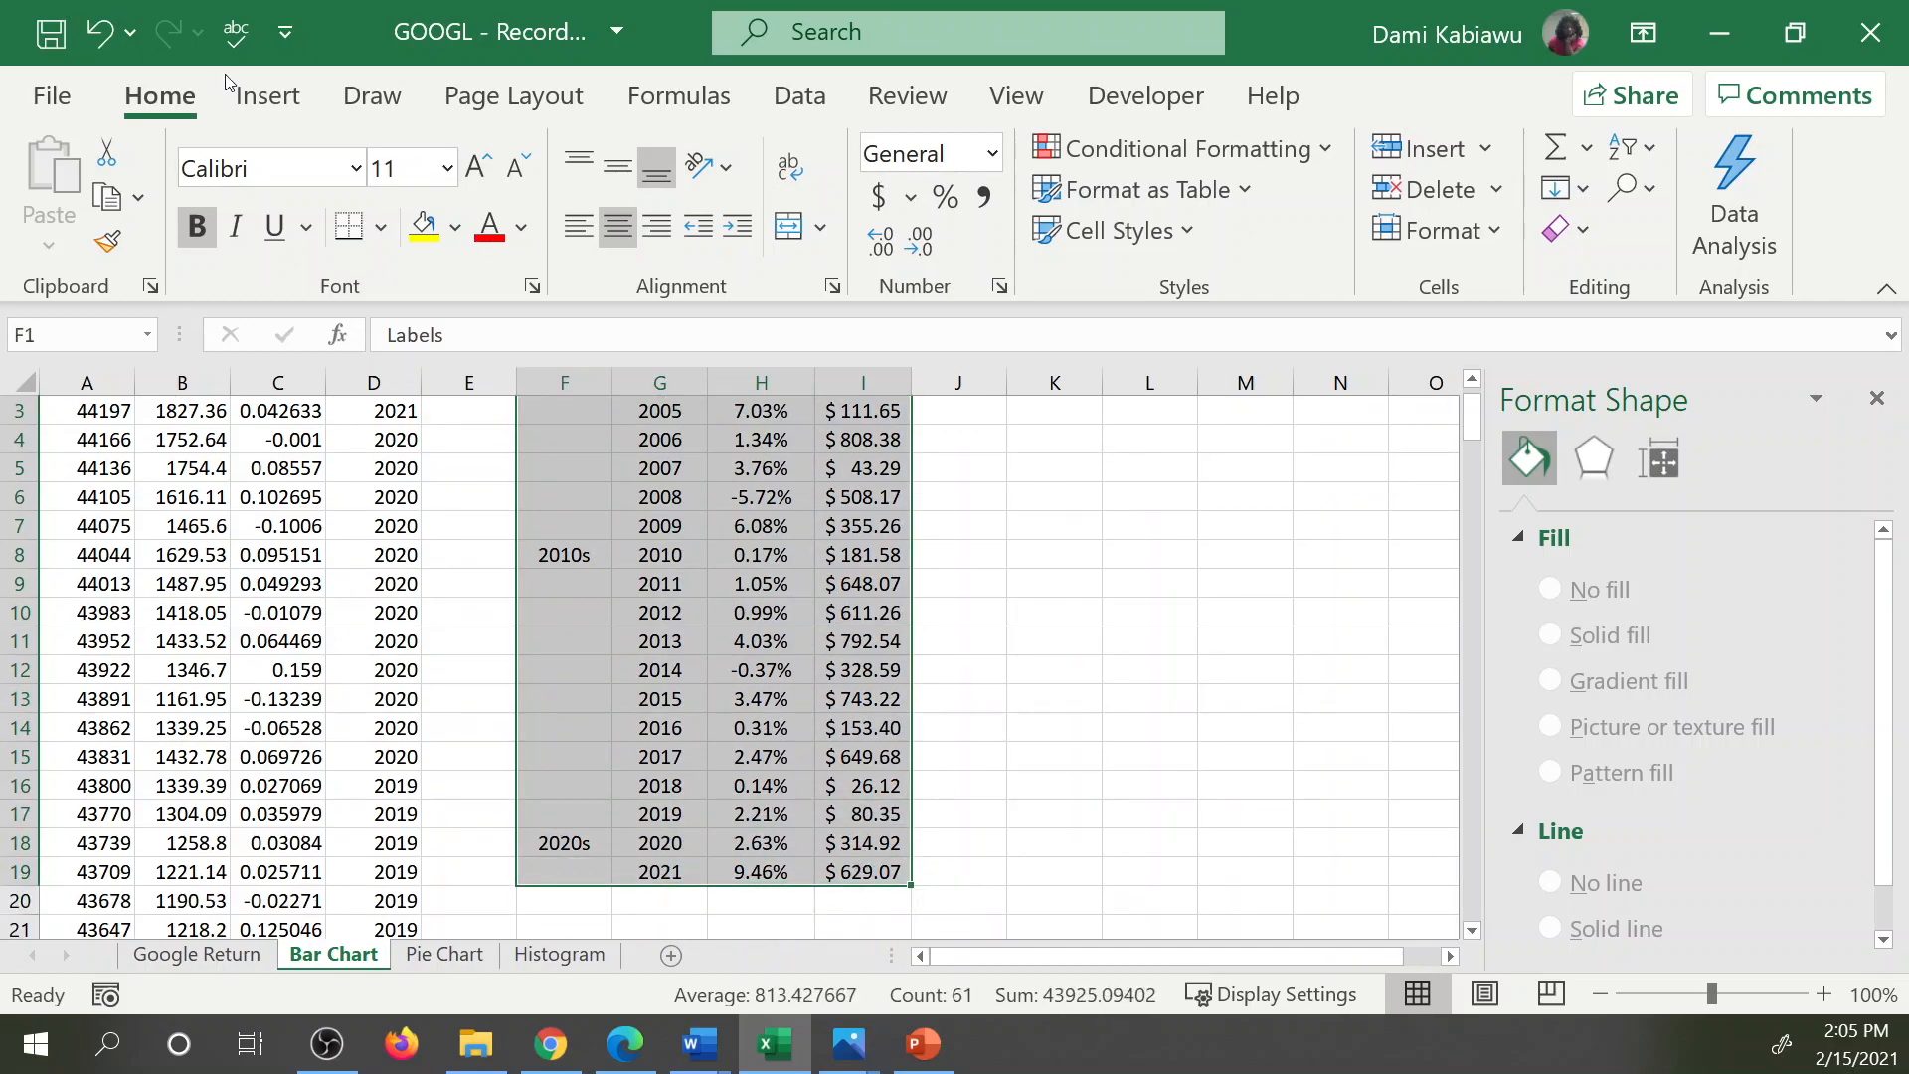
{"action": "left_click", "coordinate": [267, 95]}
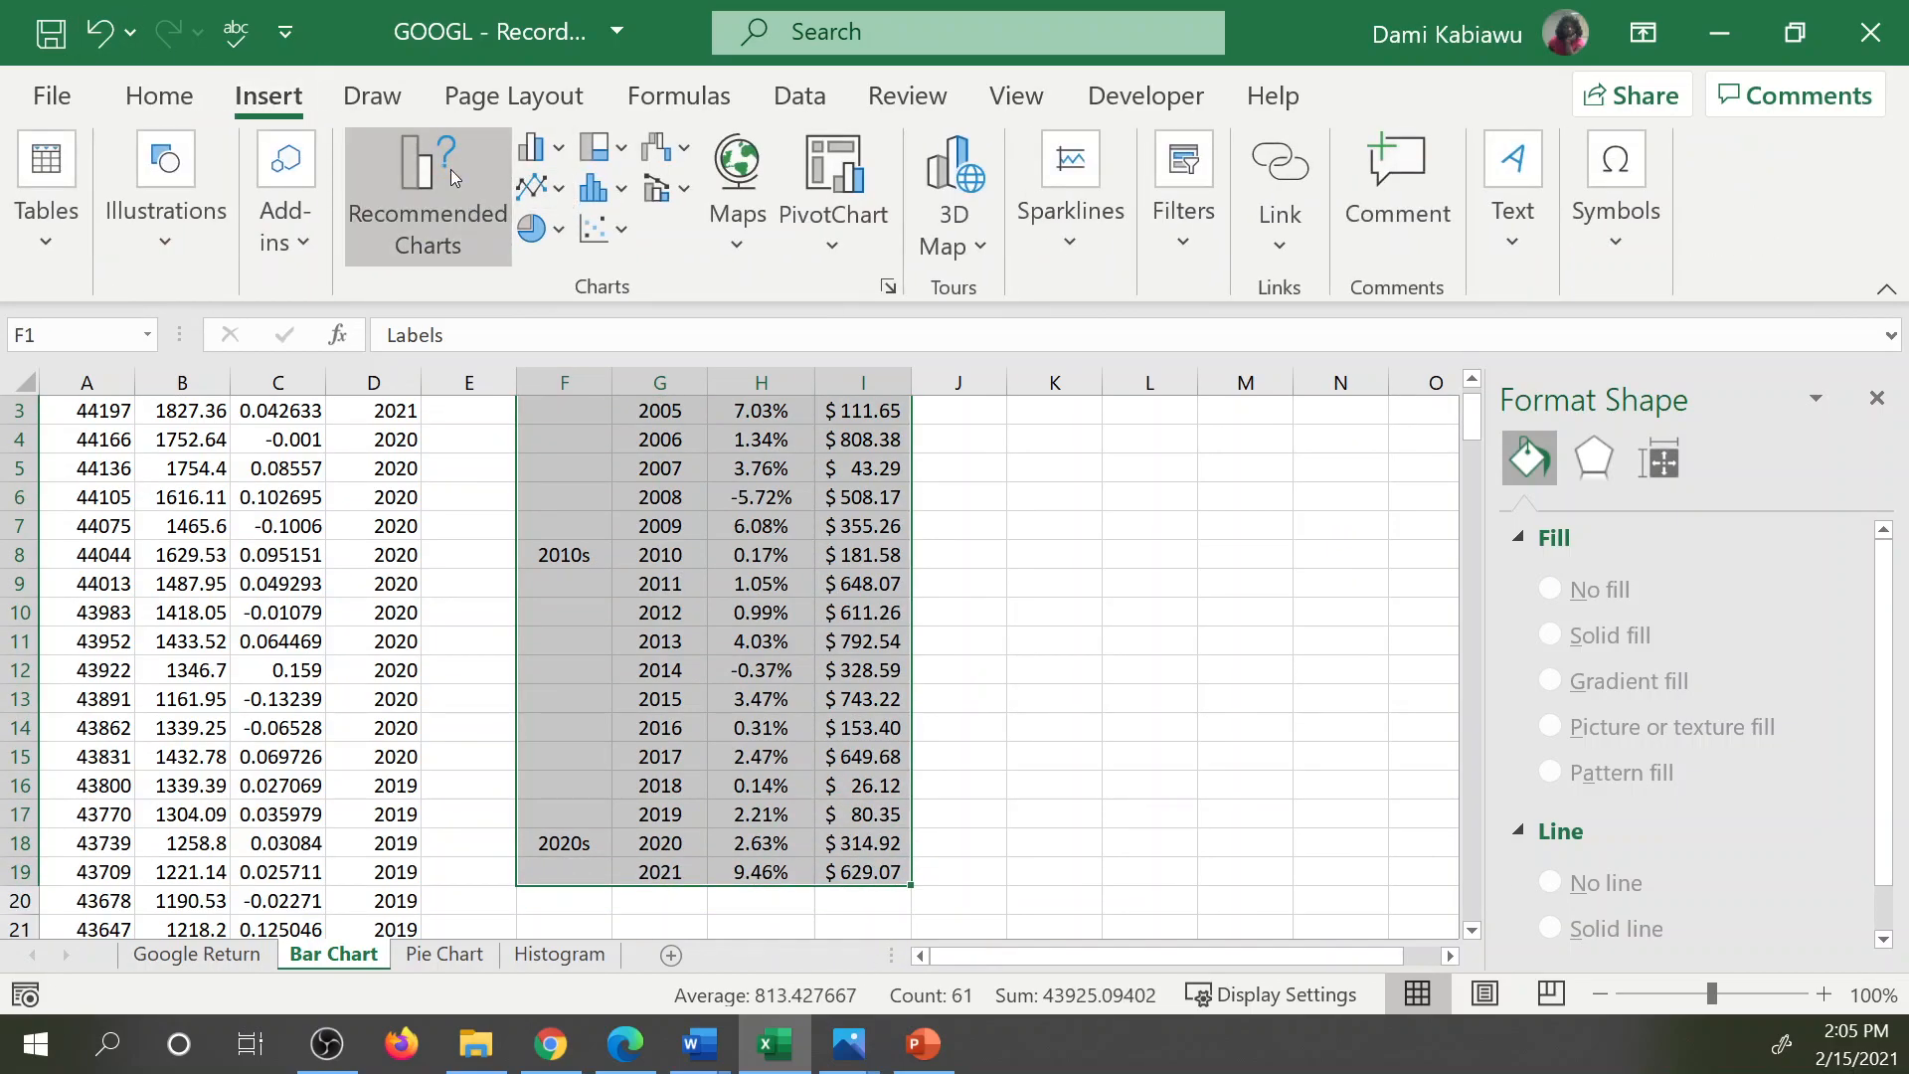
{"action": "left_click", "coordinate": [427, 199]}
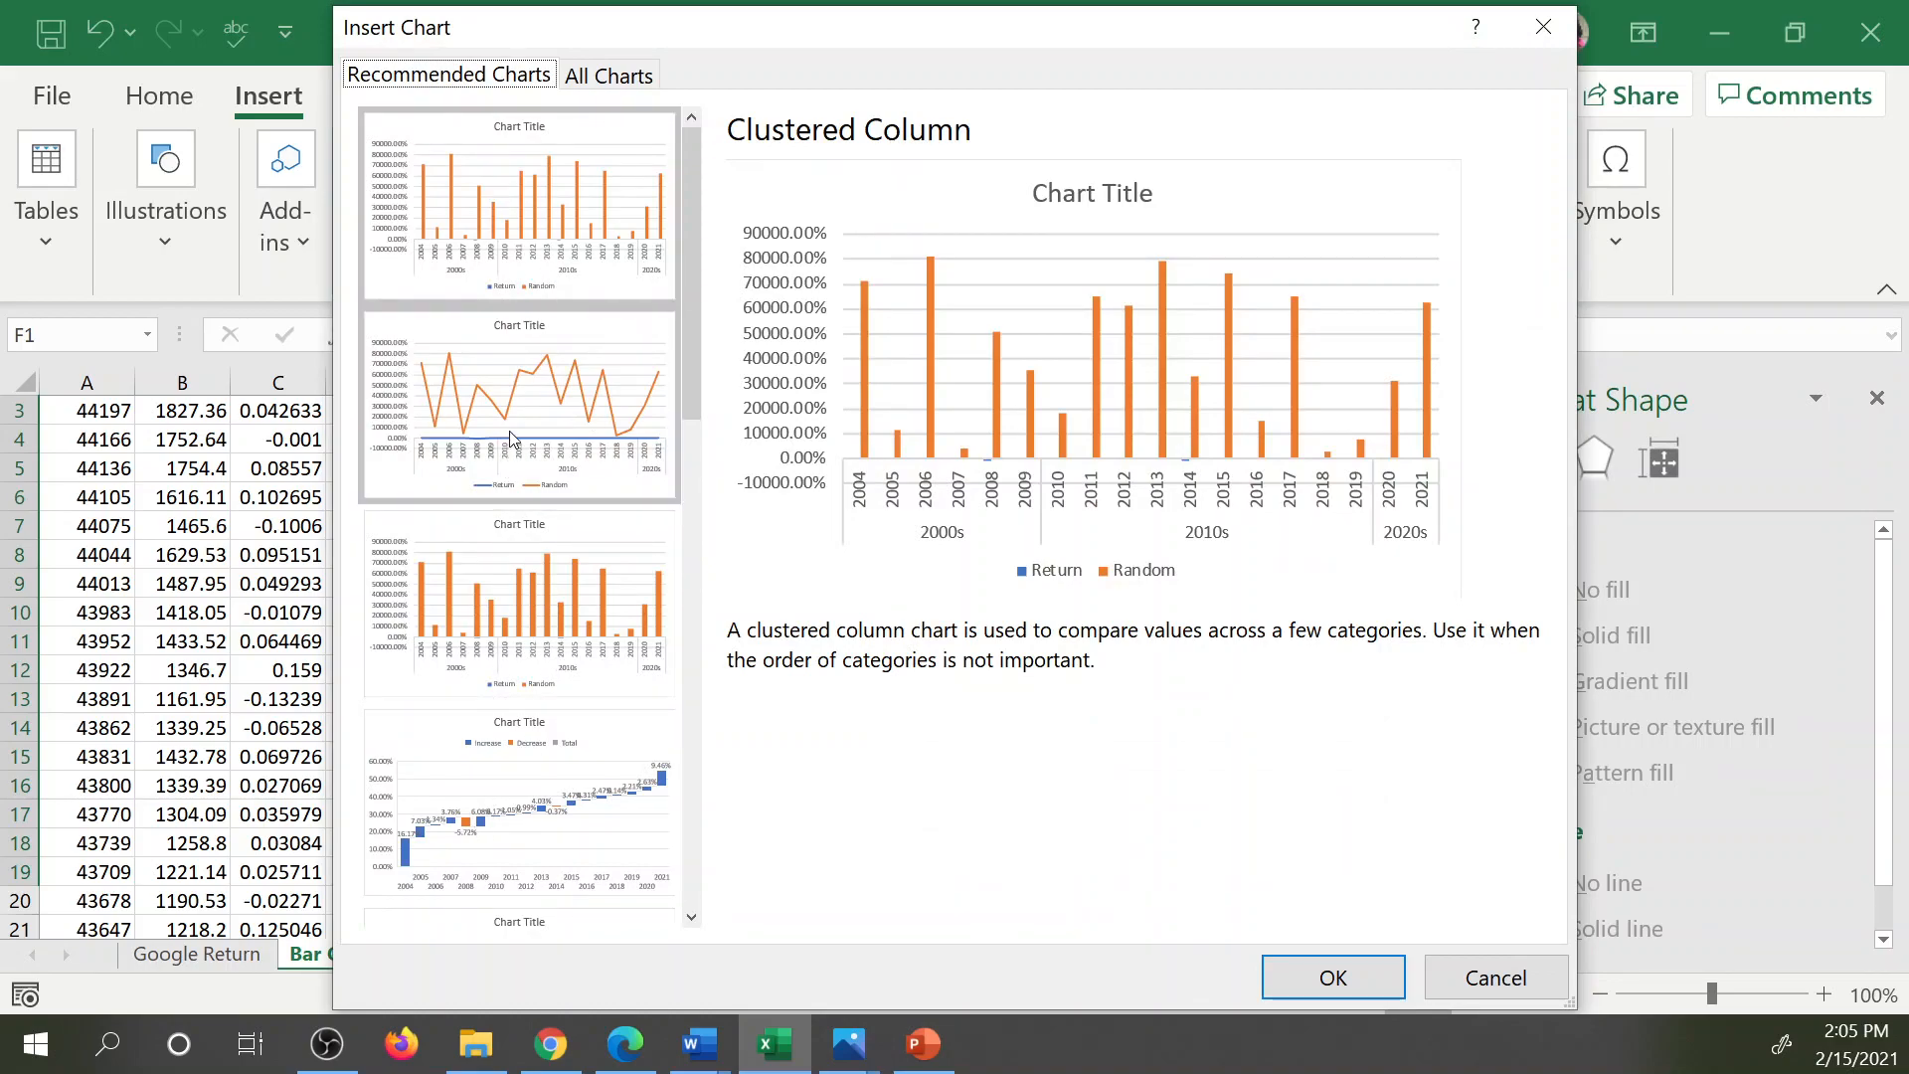
{"action": "left_click", "coordinate": [510, 390]}
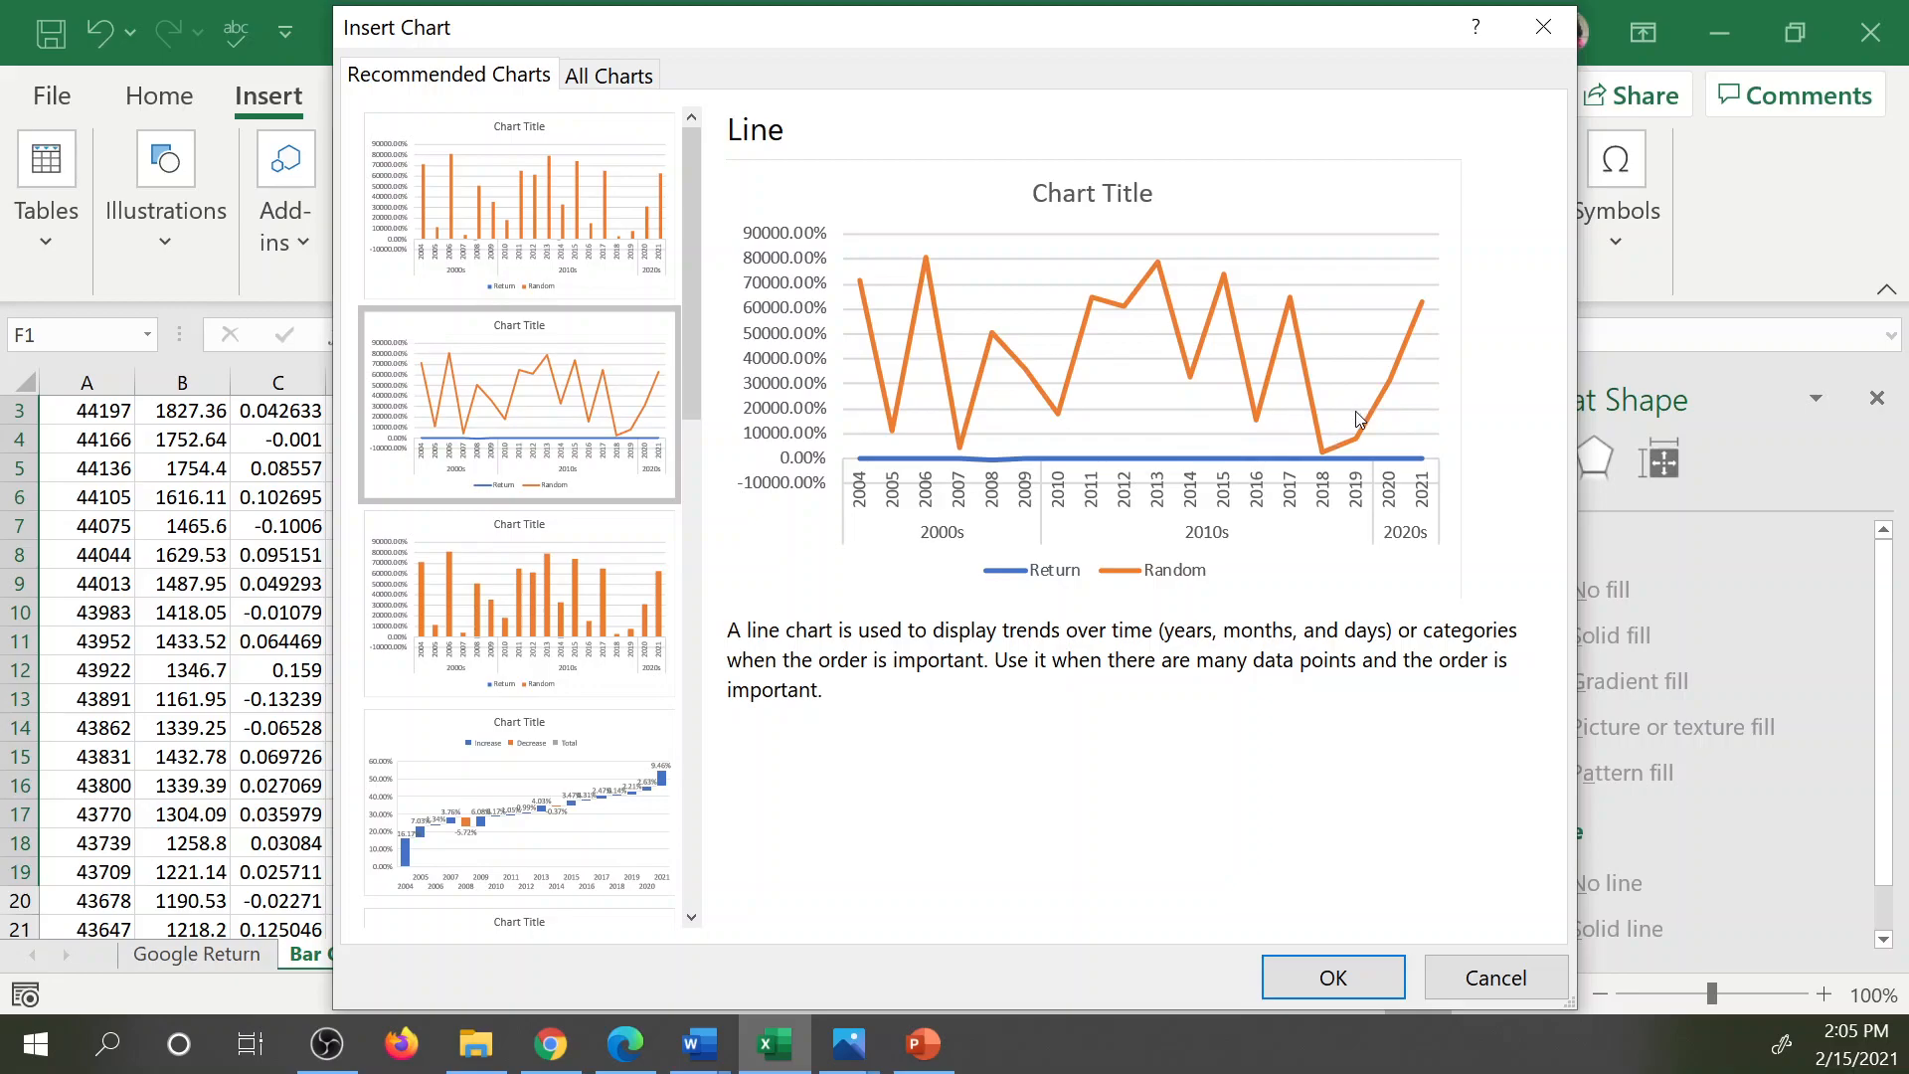
{"action": "left_click", "coordinate": [600, 627]}
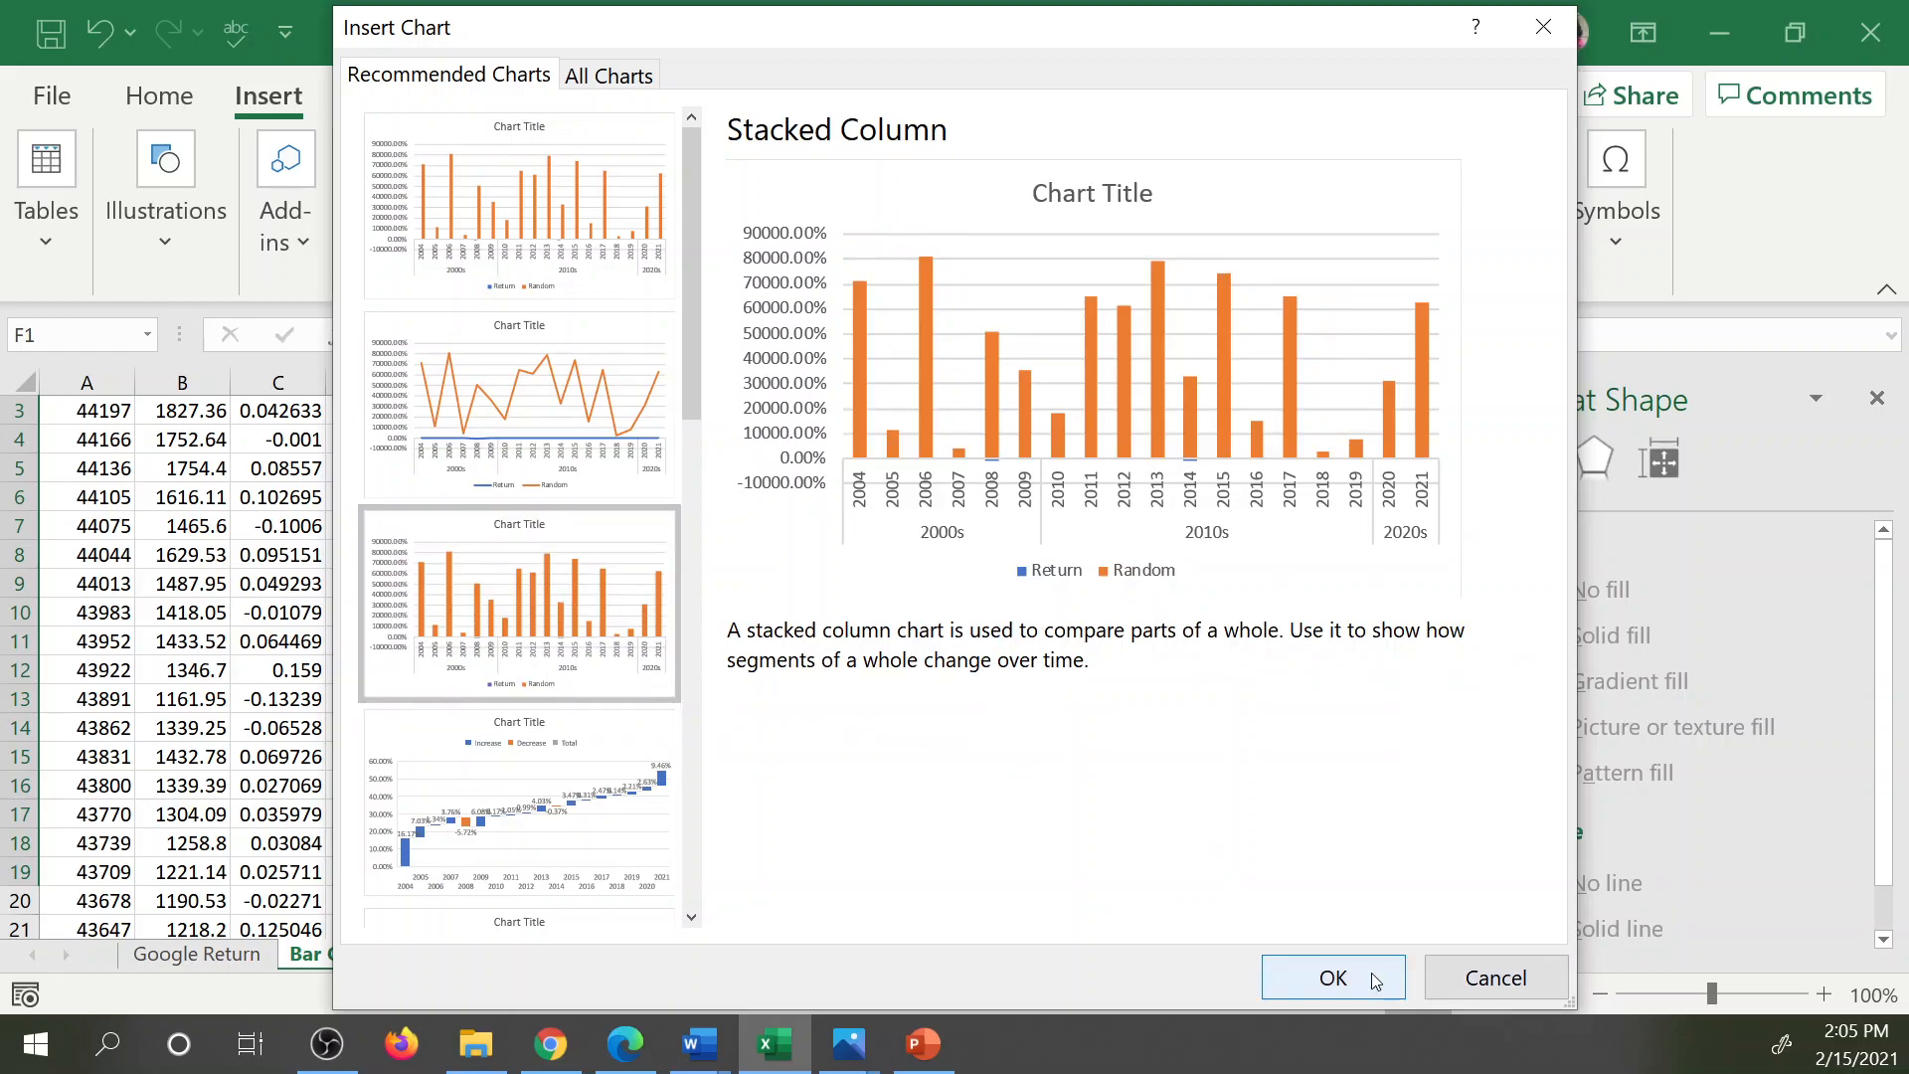
{"action": "left_click", "coordinate": [1333, 977]}
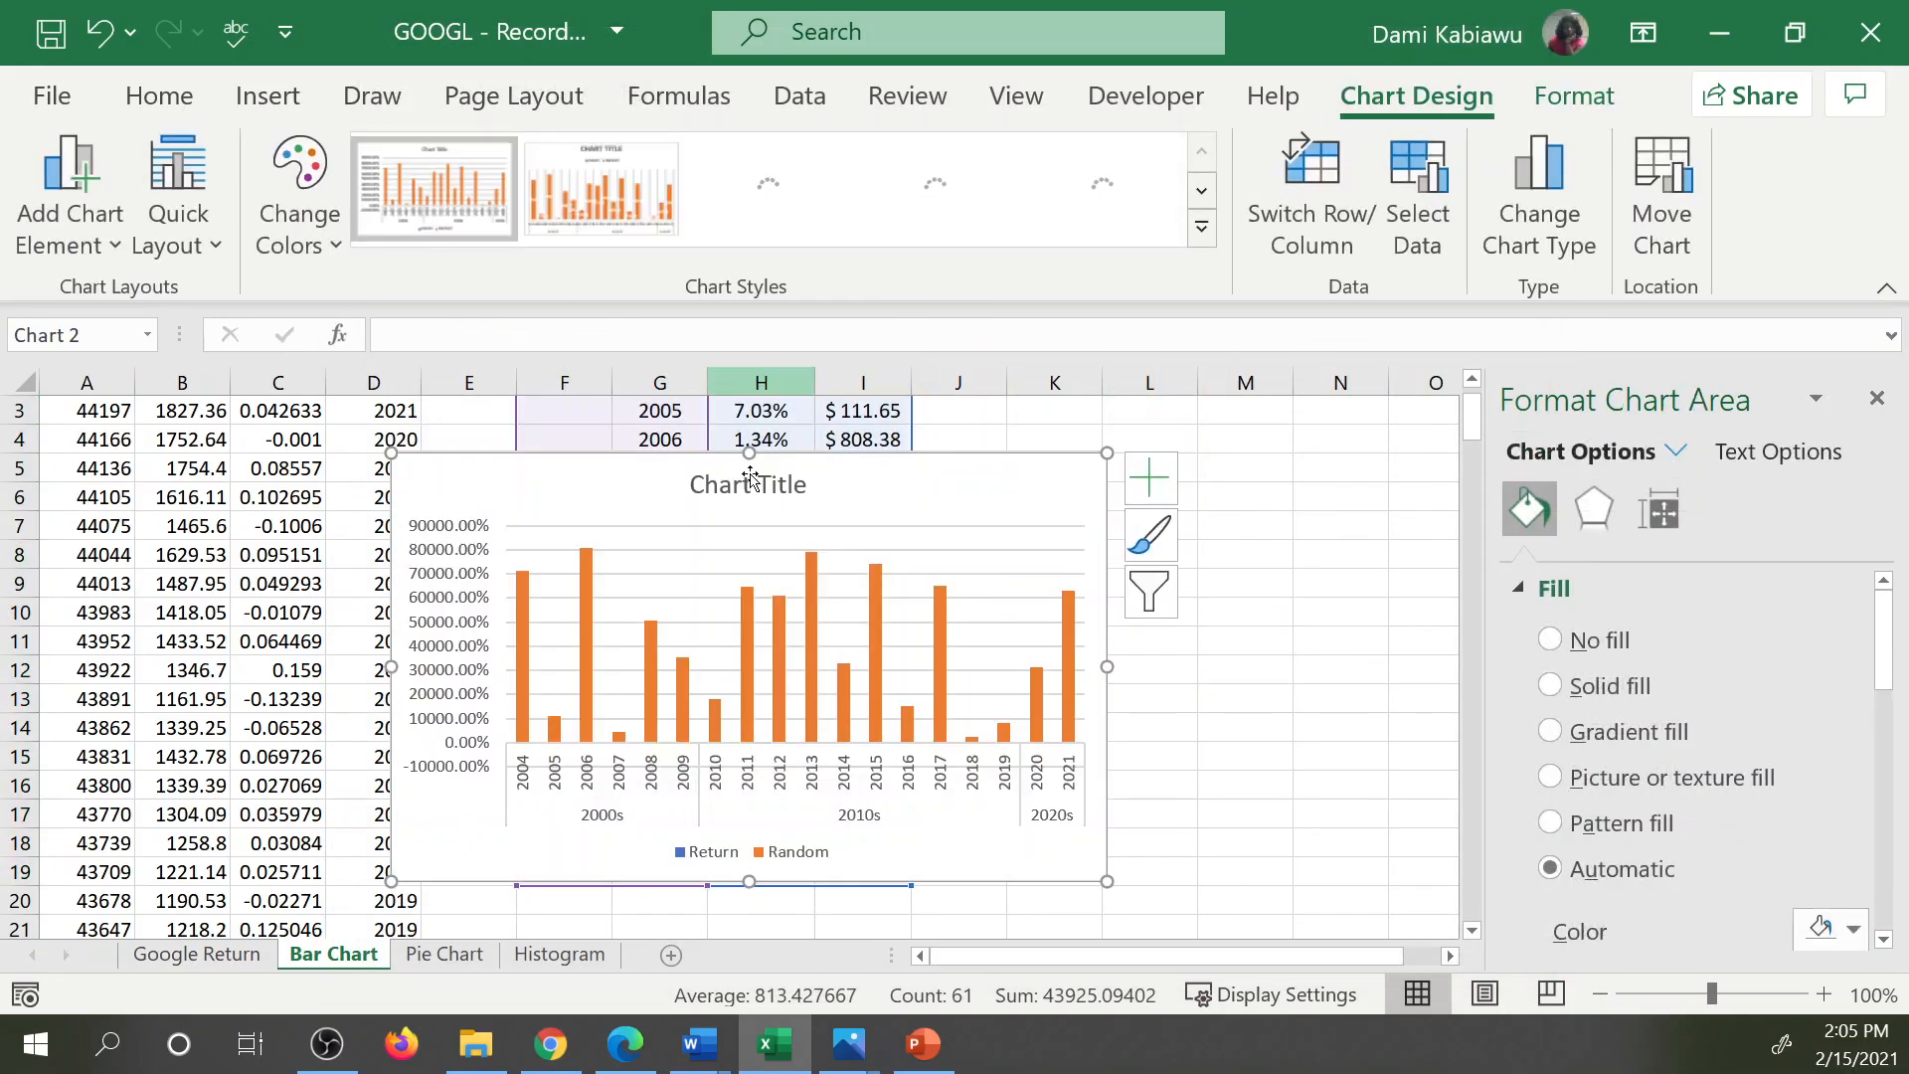
{"action": "left_click_drag", "start_coordinate": [554, 477], "coordinate": [885, 434]}
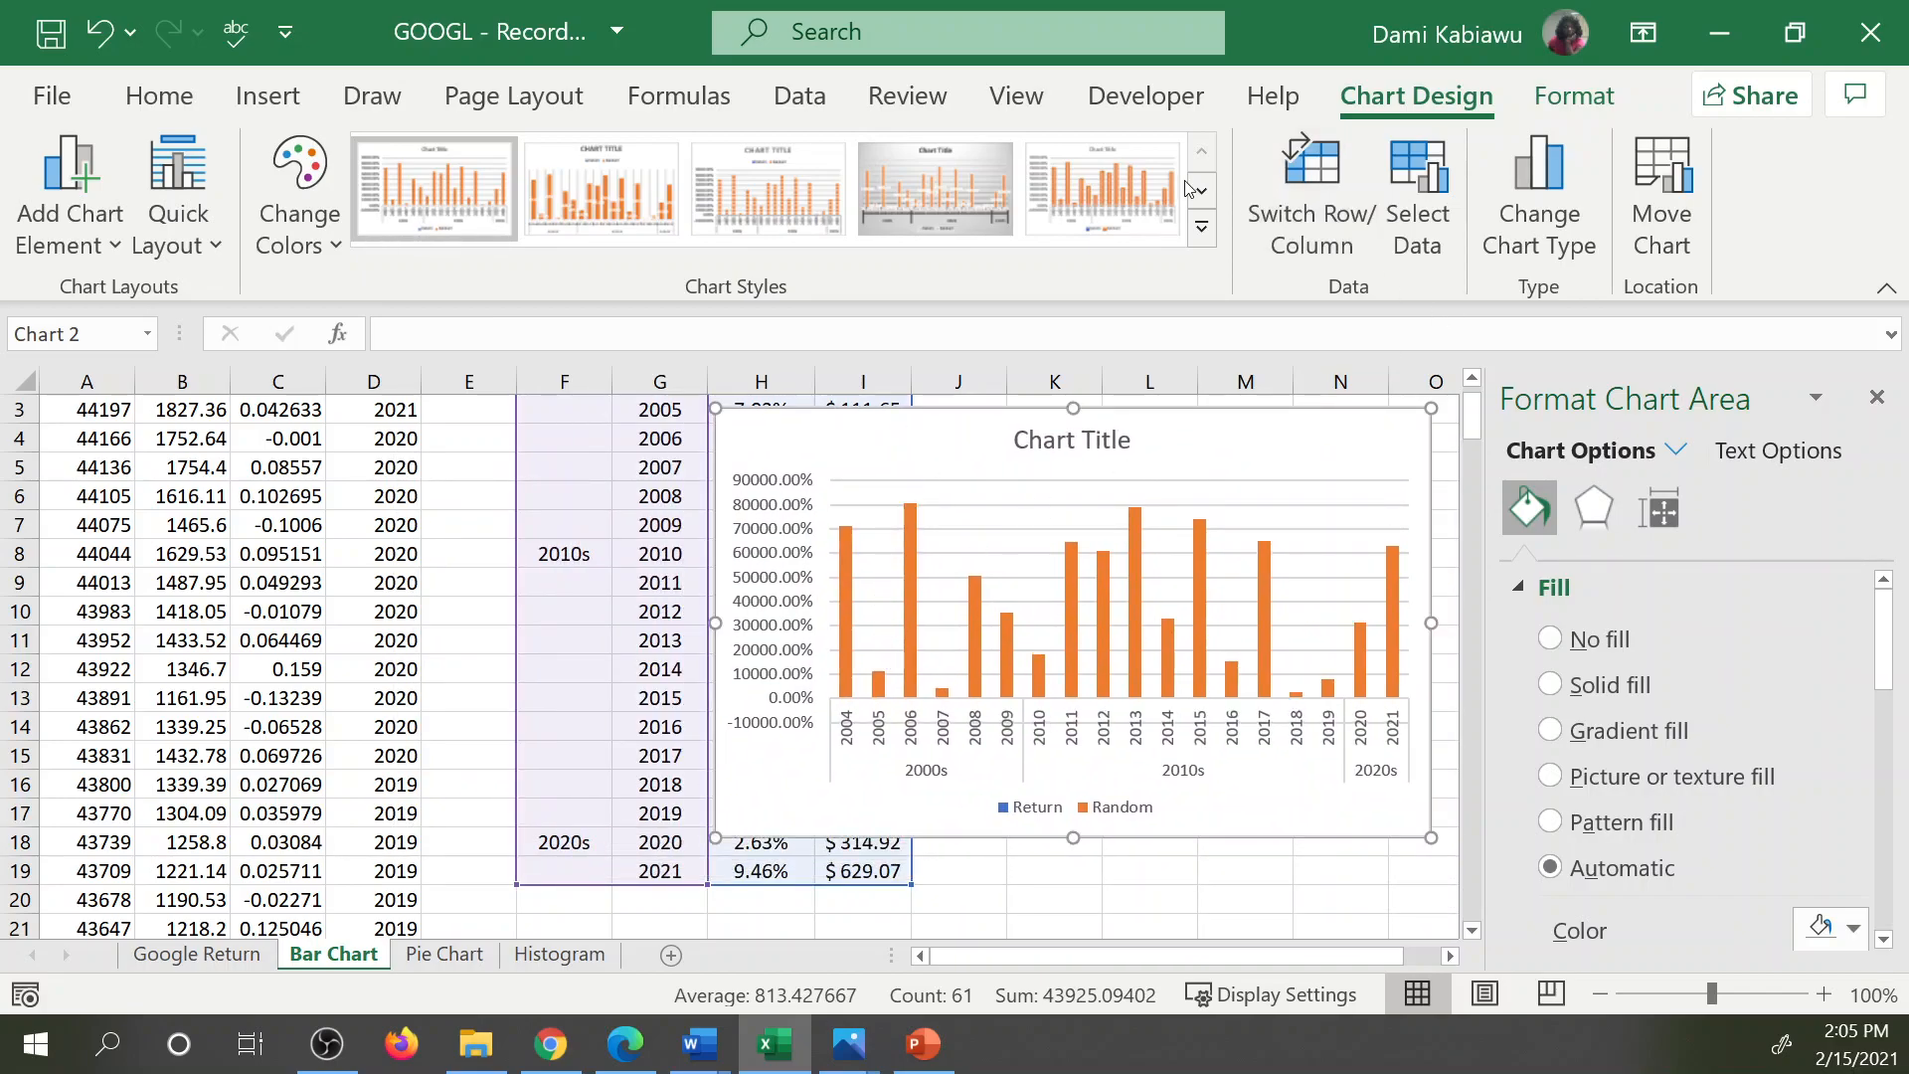
Change the chart to a combo with Return as clustered columns and Random as a line on the secondary axis.
{"action": "left_click", "coordinate": [1540, 199]}
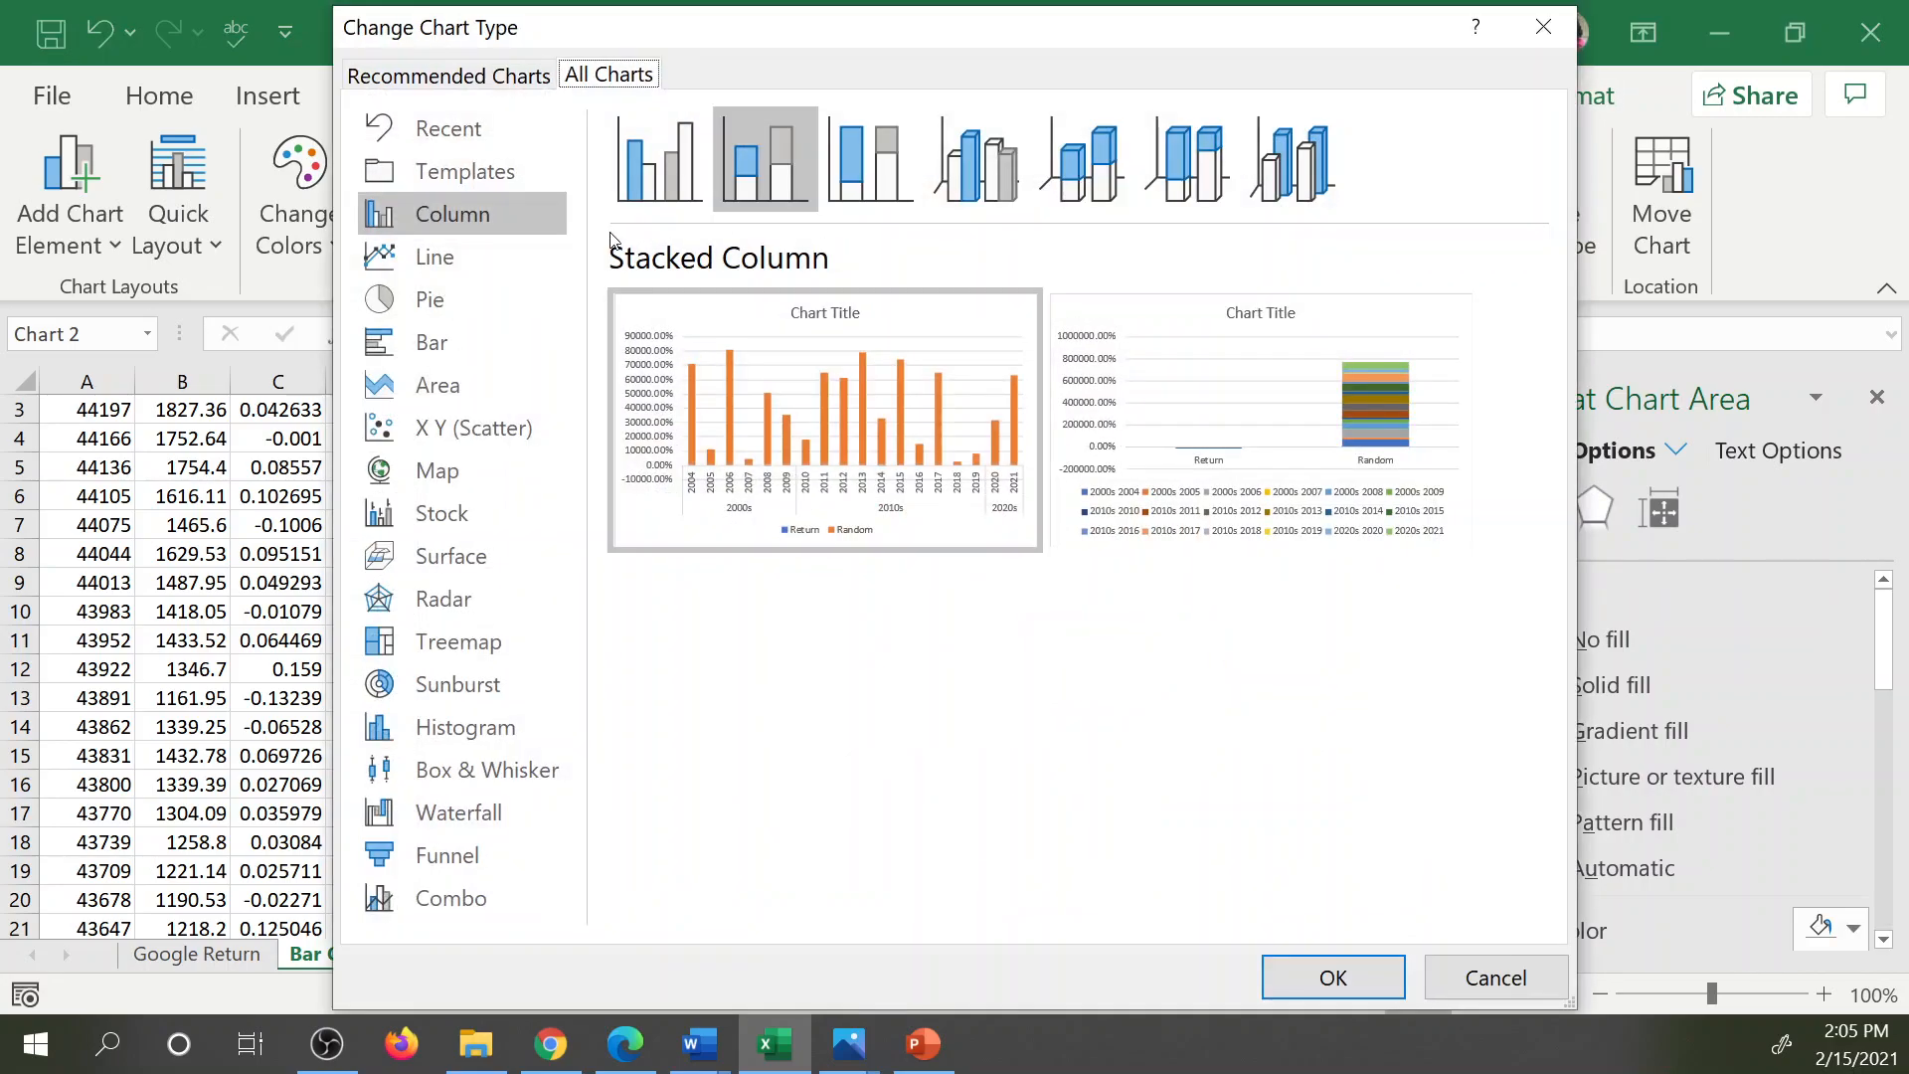
{"action": "left_click", "coordinate": [452, 900]}
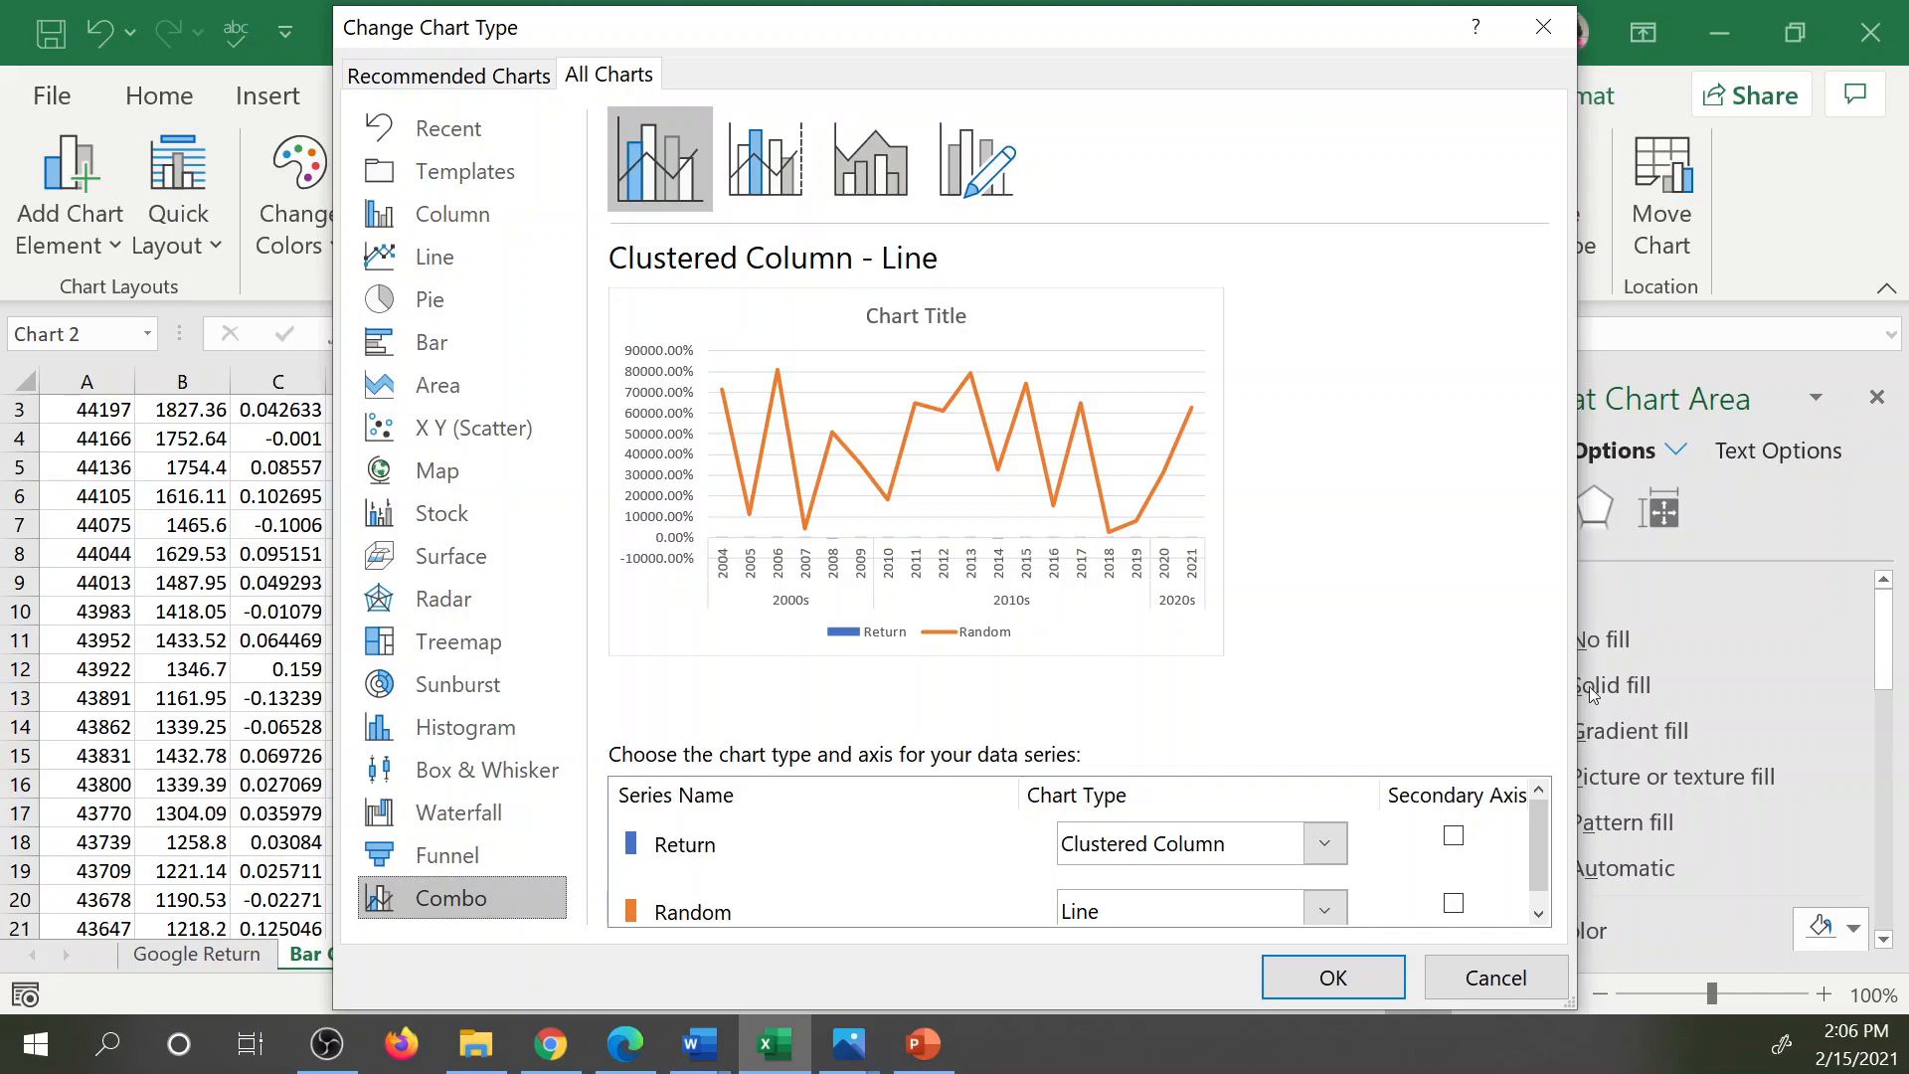
{"action": "left_click_drag", "start_coordinate": [1542, 822], "coordinate": [1548, 861]}
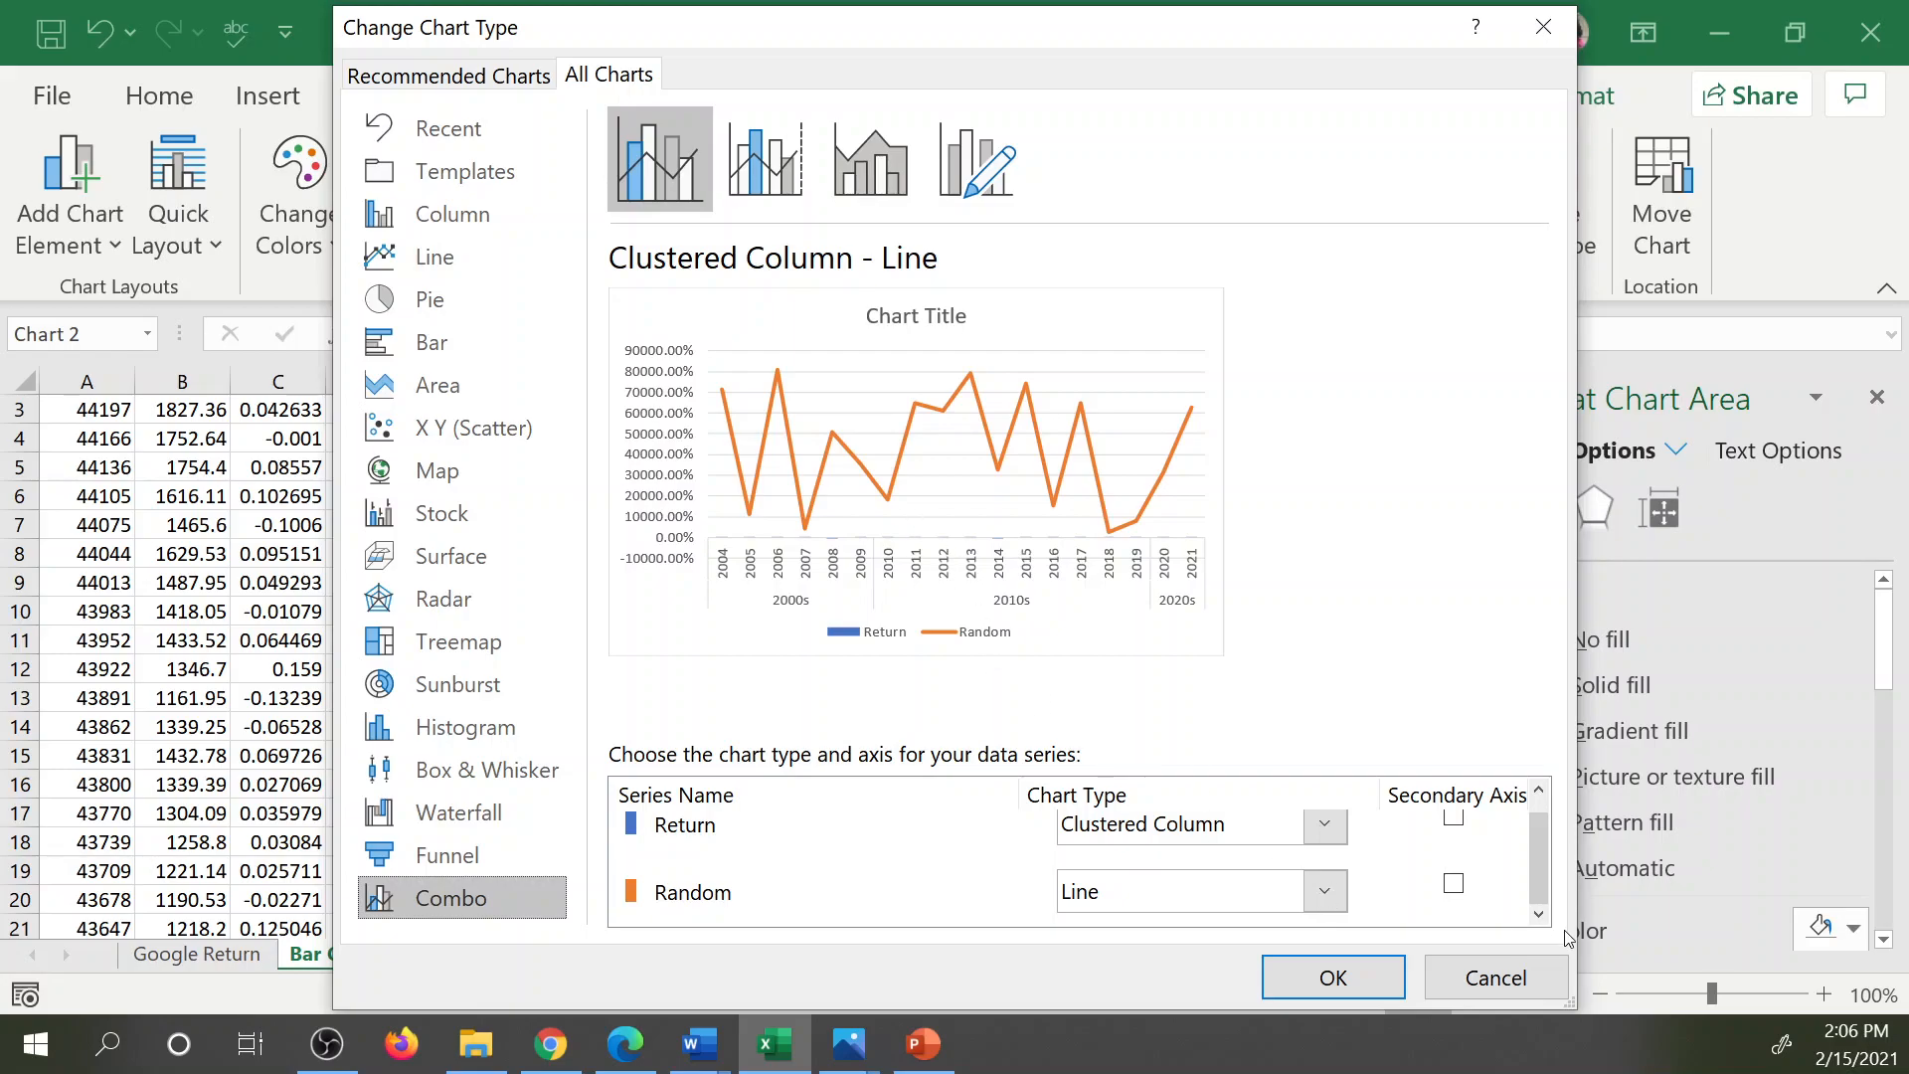
{"action": "left_click", "coordinate": [1455, 890]}
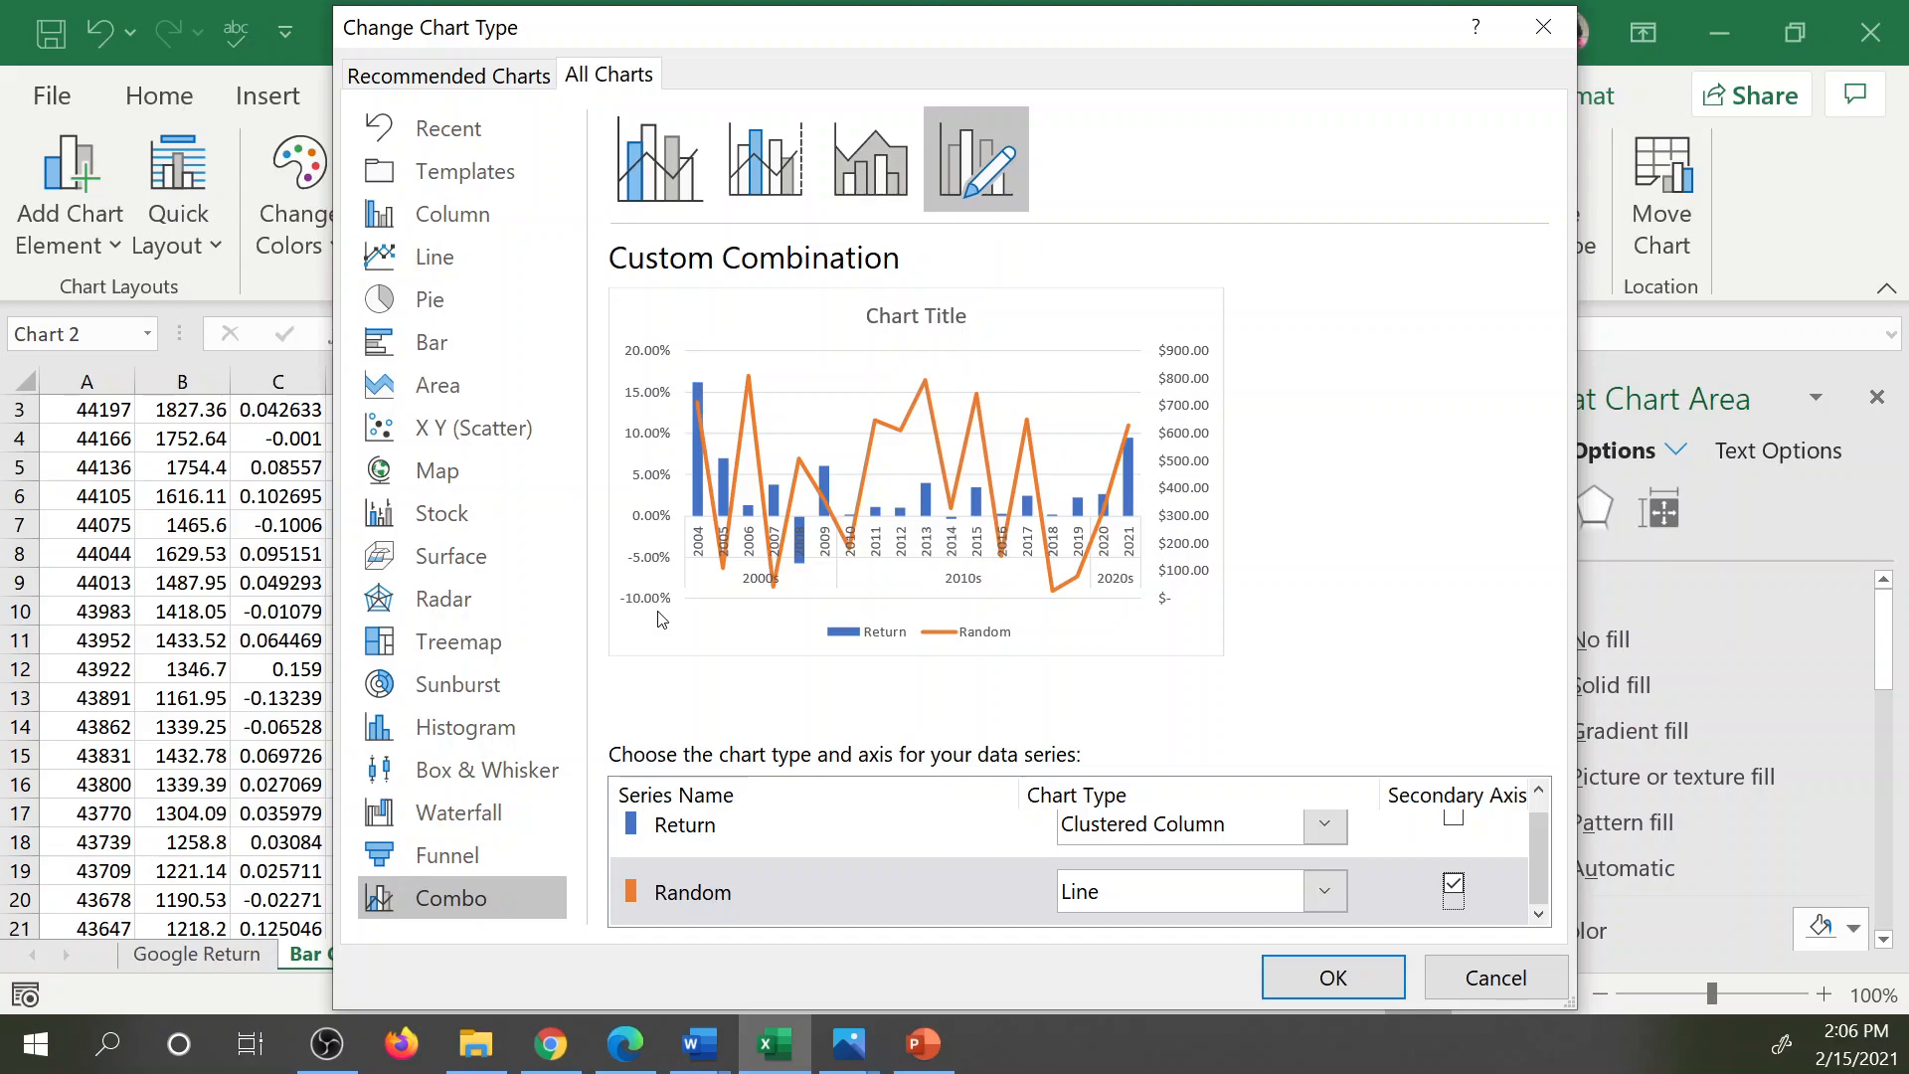
{"action": "left_click", "coordinate": [1344, 987]}
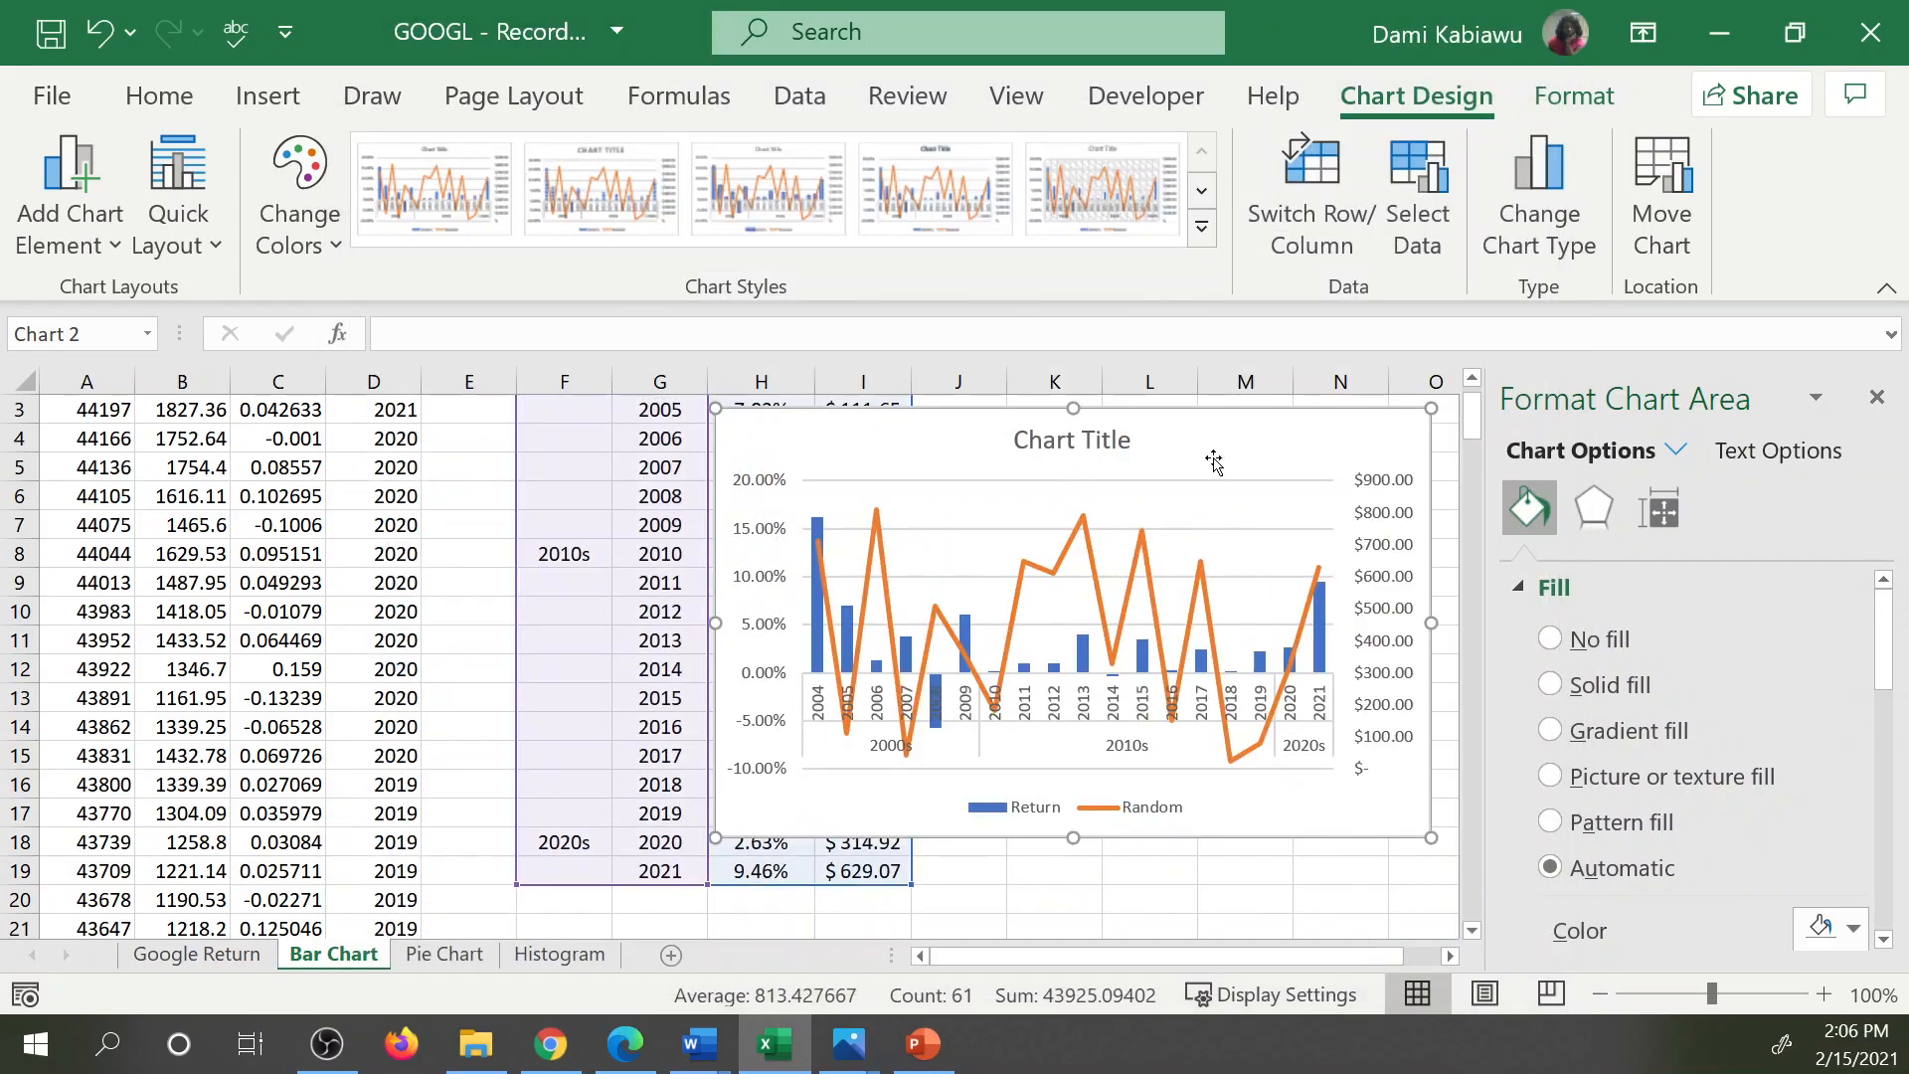
Shift the combo chart slightly toward the data, add axis titles and remove the gridlines.
{"action": "left_click_drag", "start_coordinate": [1170, 421], "coordinate": [1025, 443]}
{"action": "left_click", "coordinate": [1330, 455]}
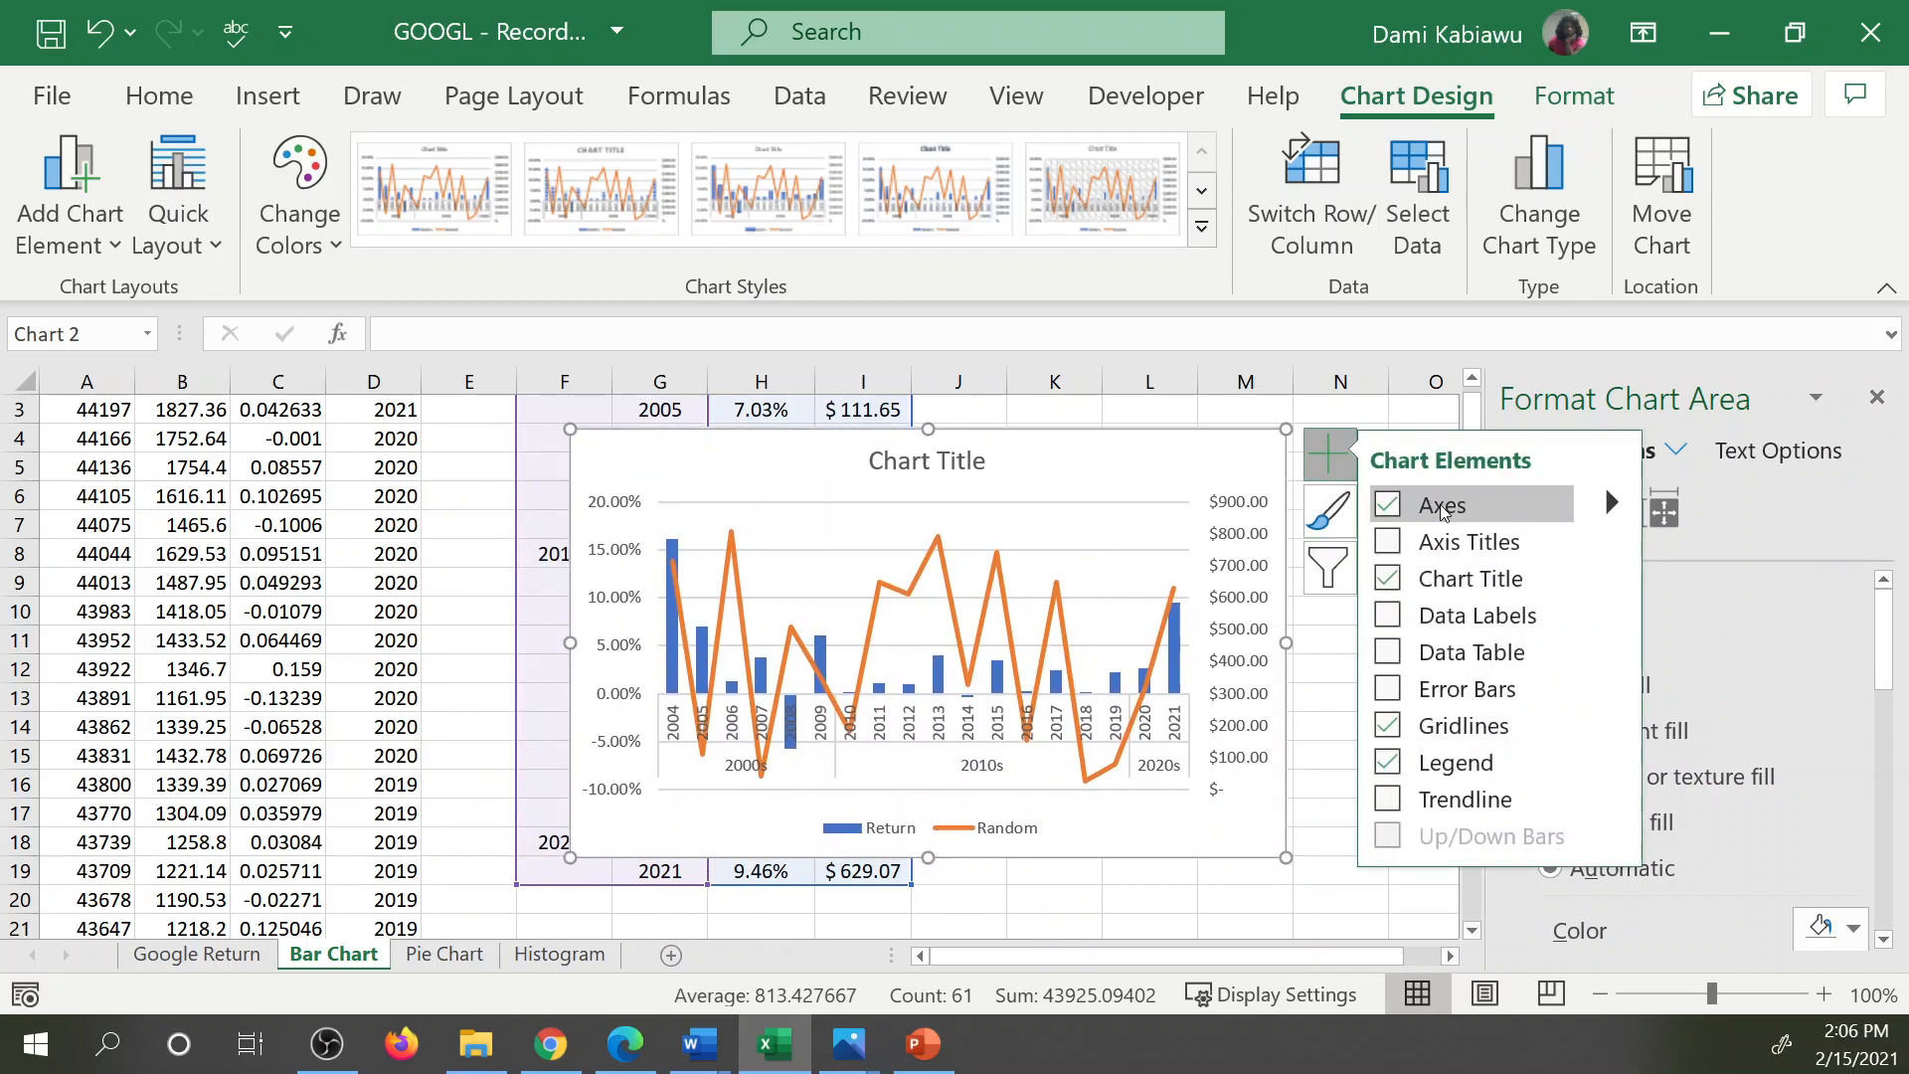
{"action": "left_click", "coordinate": [1389, 543]}
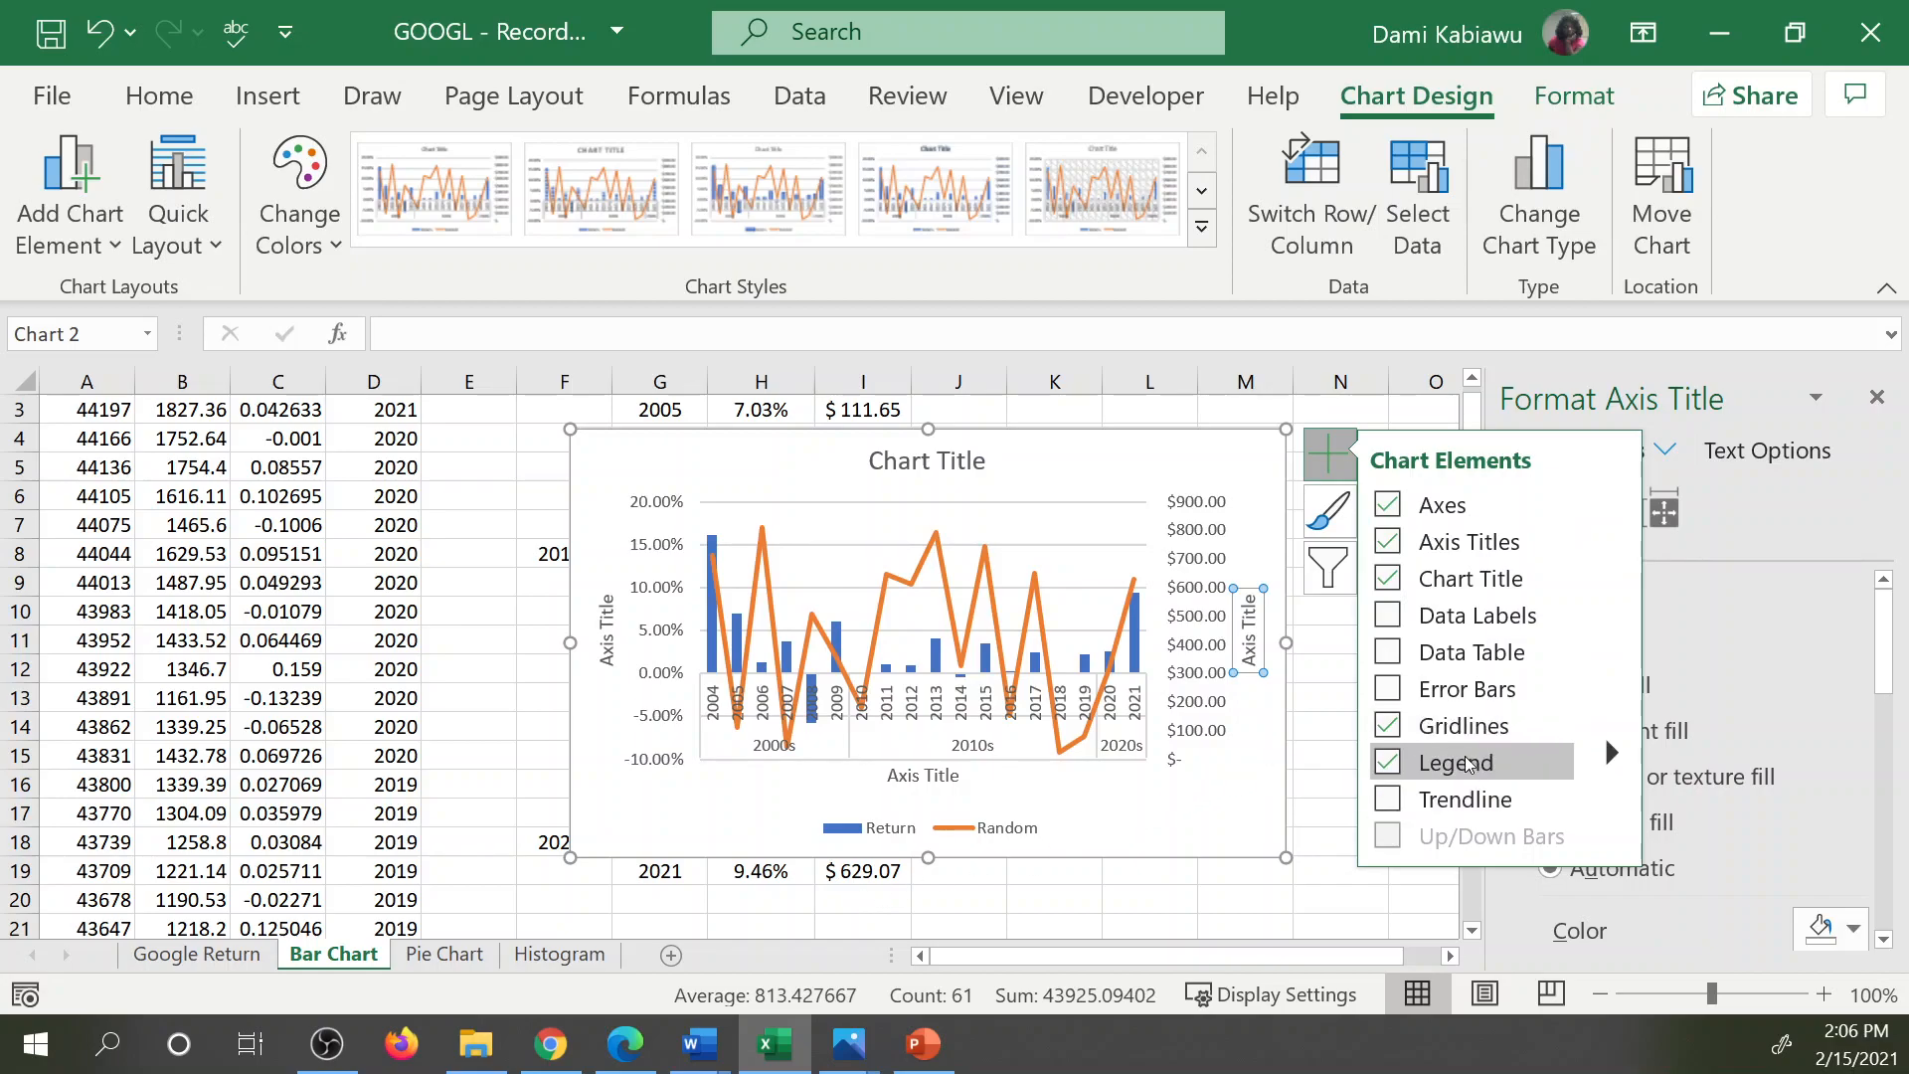
{"action": "left_click", "coordinate": [1392, 731]}
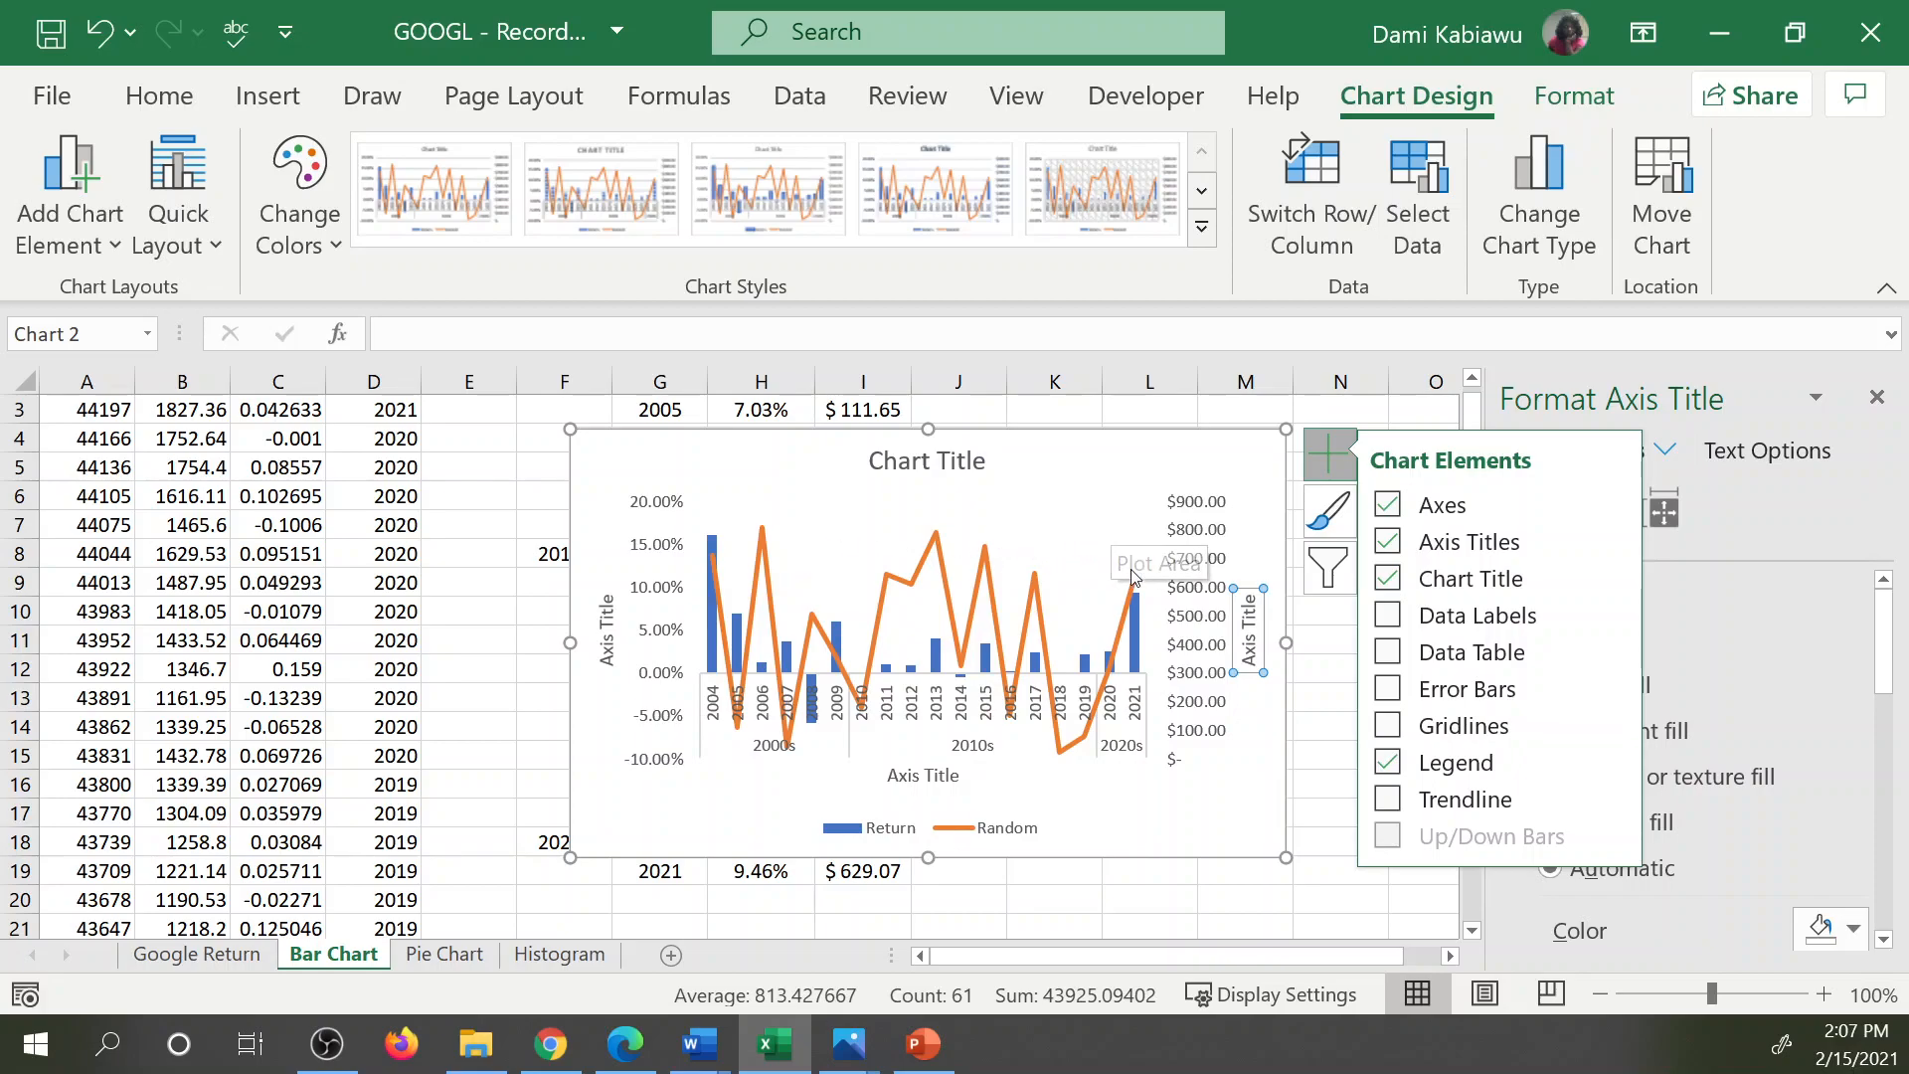
Link the secondary vertical axis title to the Random header in cell I1.
{"action": "left_click", "coordinate": [1246, 641]}
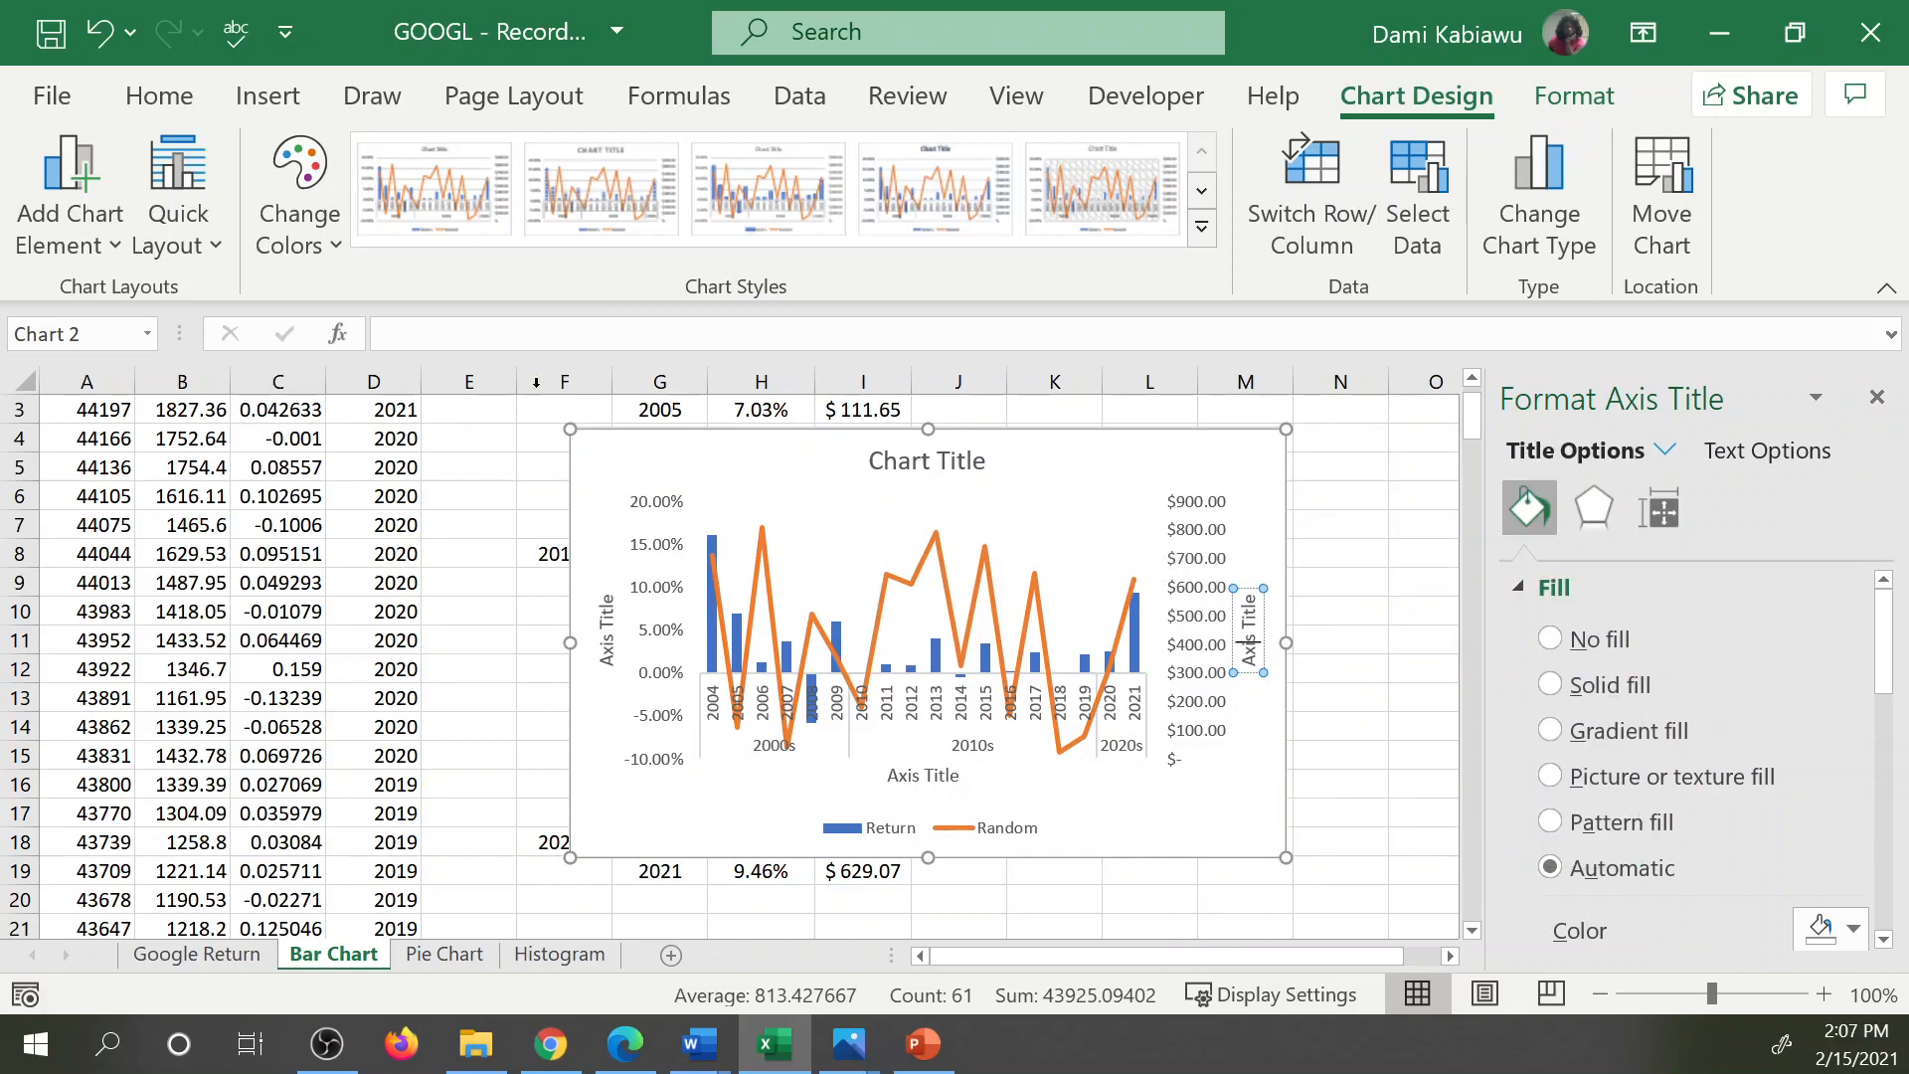
{"action": "scroll", "coordinate": [576, 328], "scroll_direction": "up", "scroll_amount": 1}
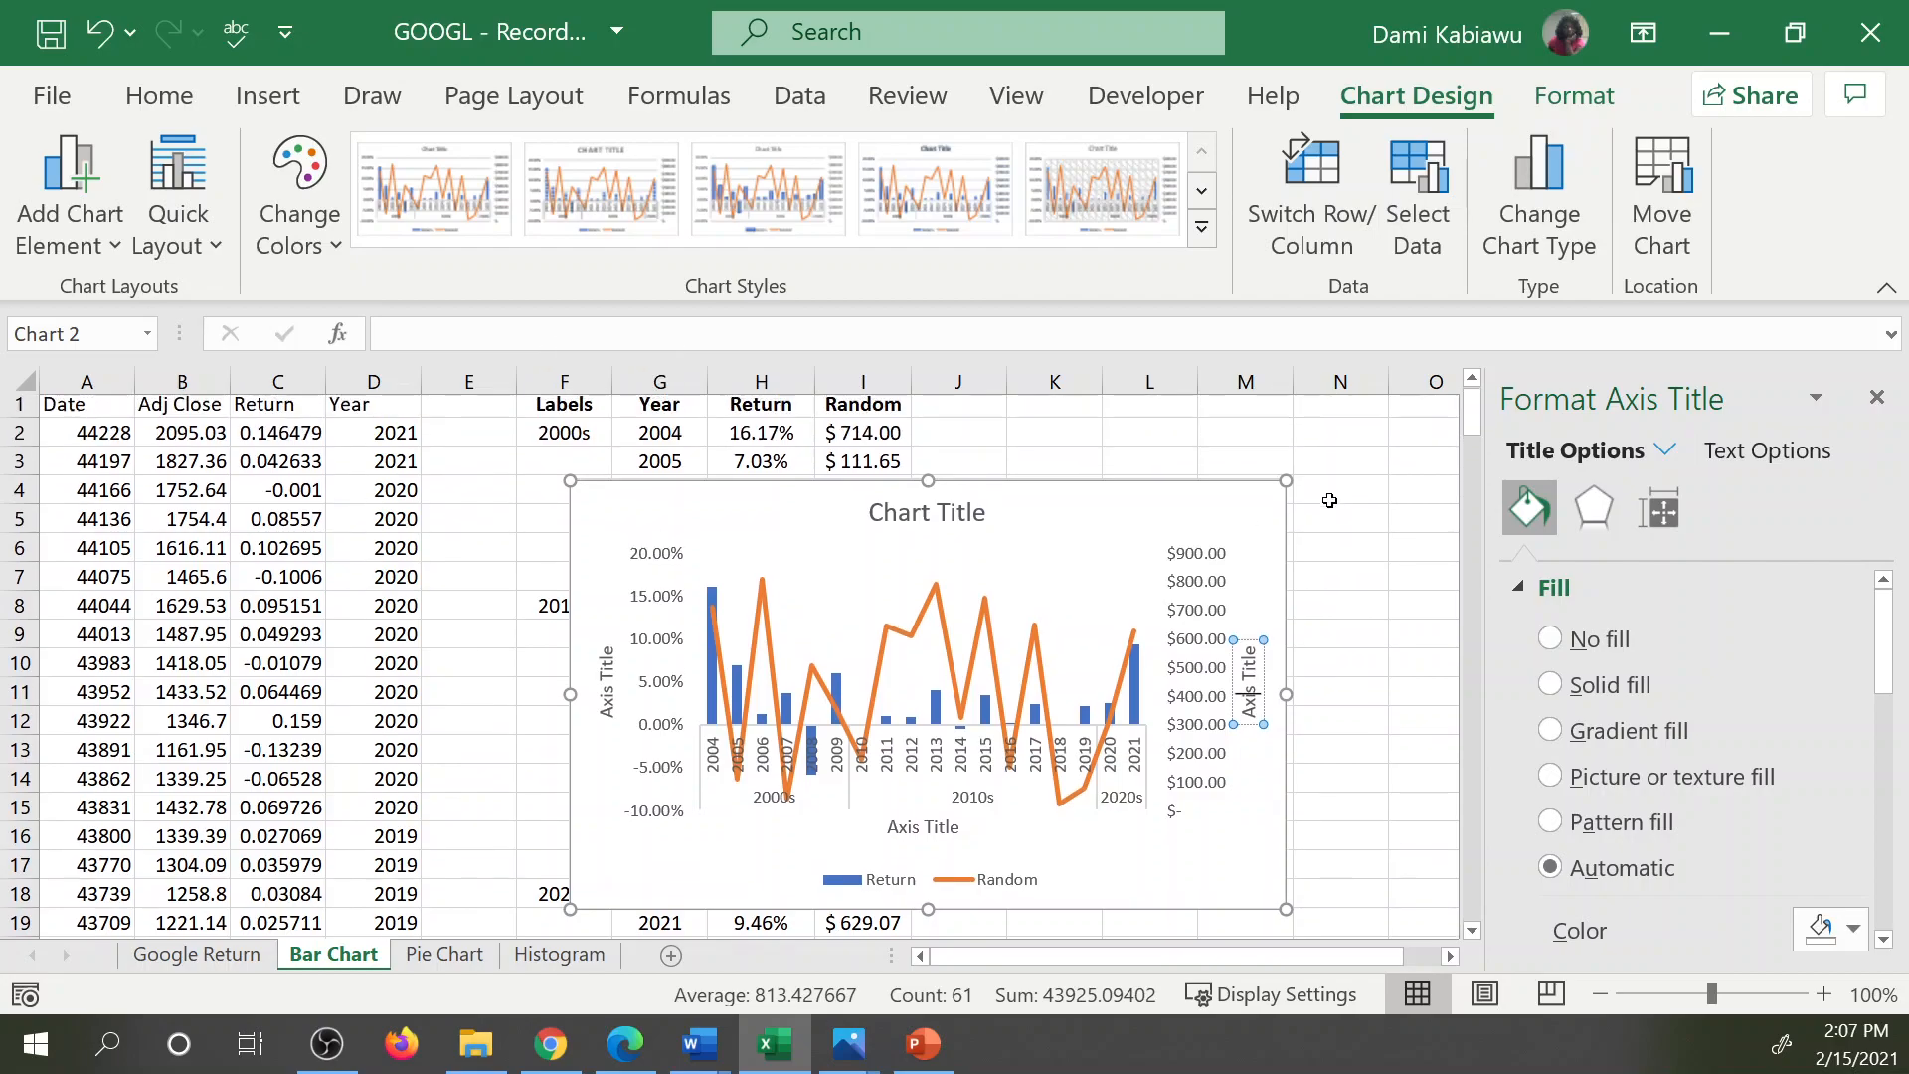
{"action": "left_click", "coordinate": [416, 323]}
{"action": "type", "text": "="}
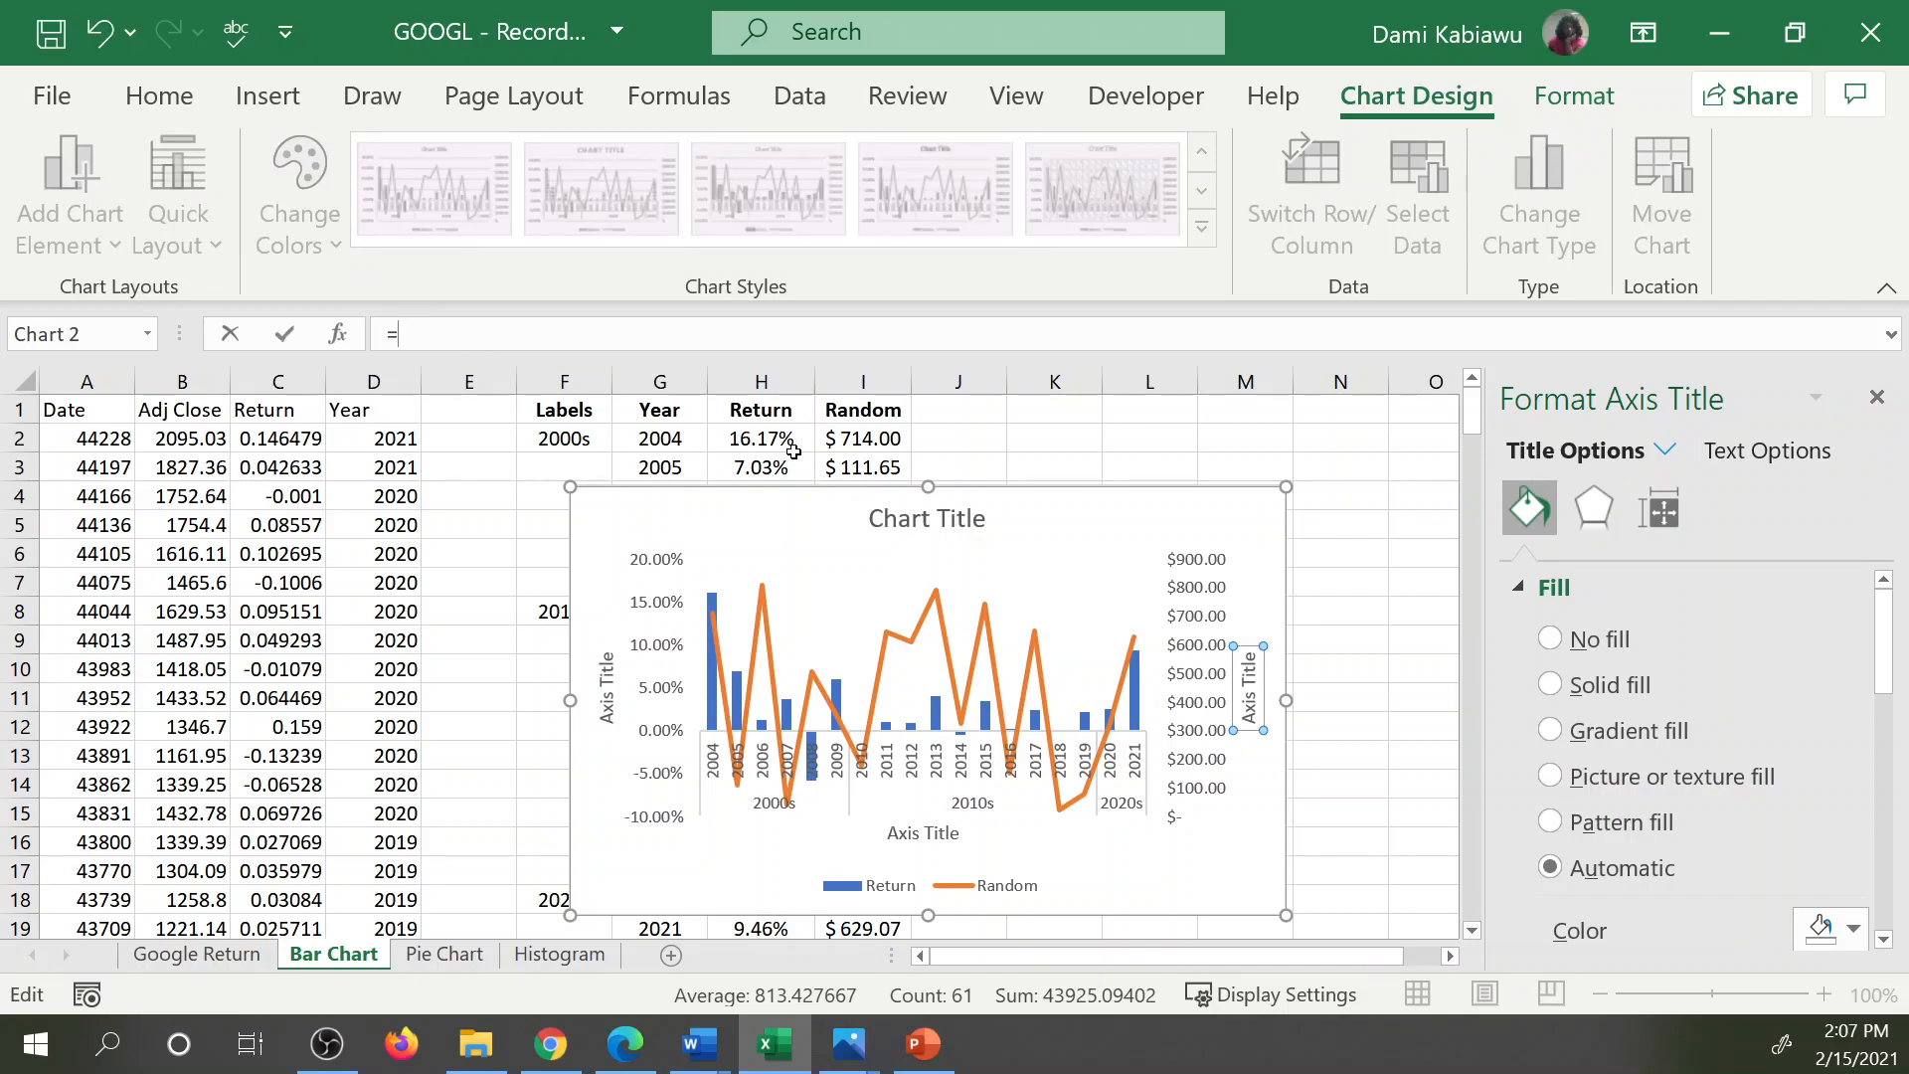
{"action": "left_click", "coordinate": [863, 410]}
{"action": "key", "text": "Return"}
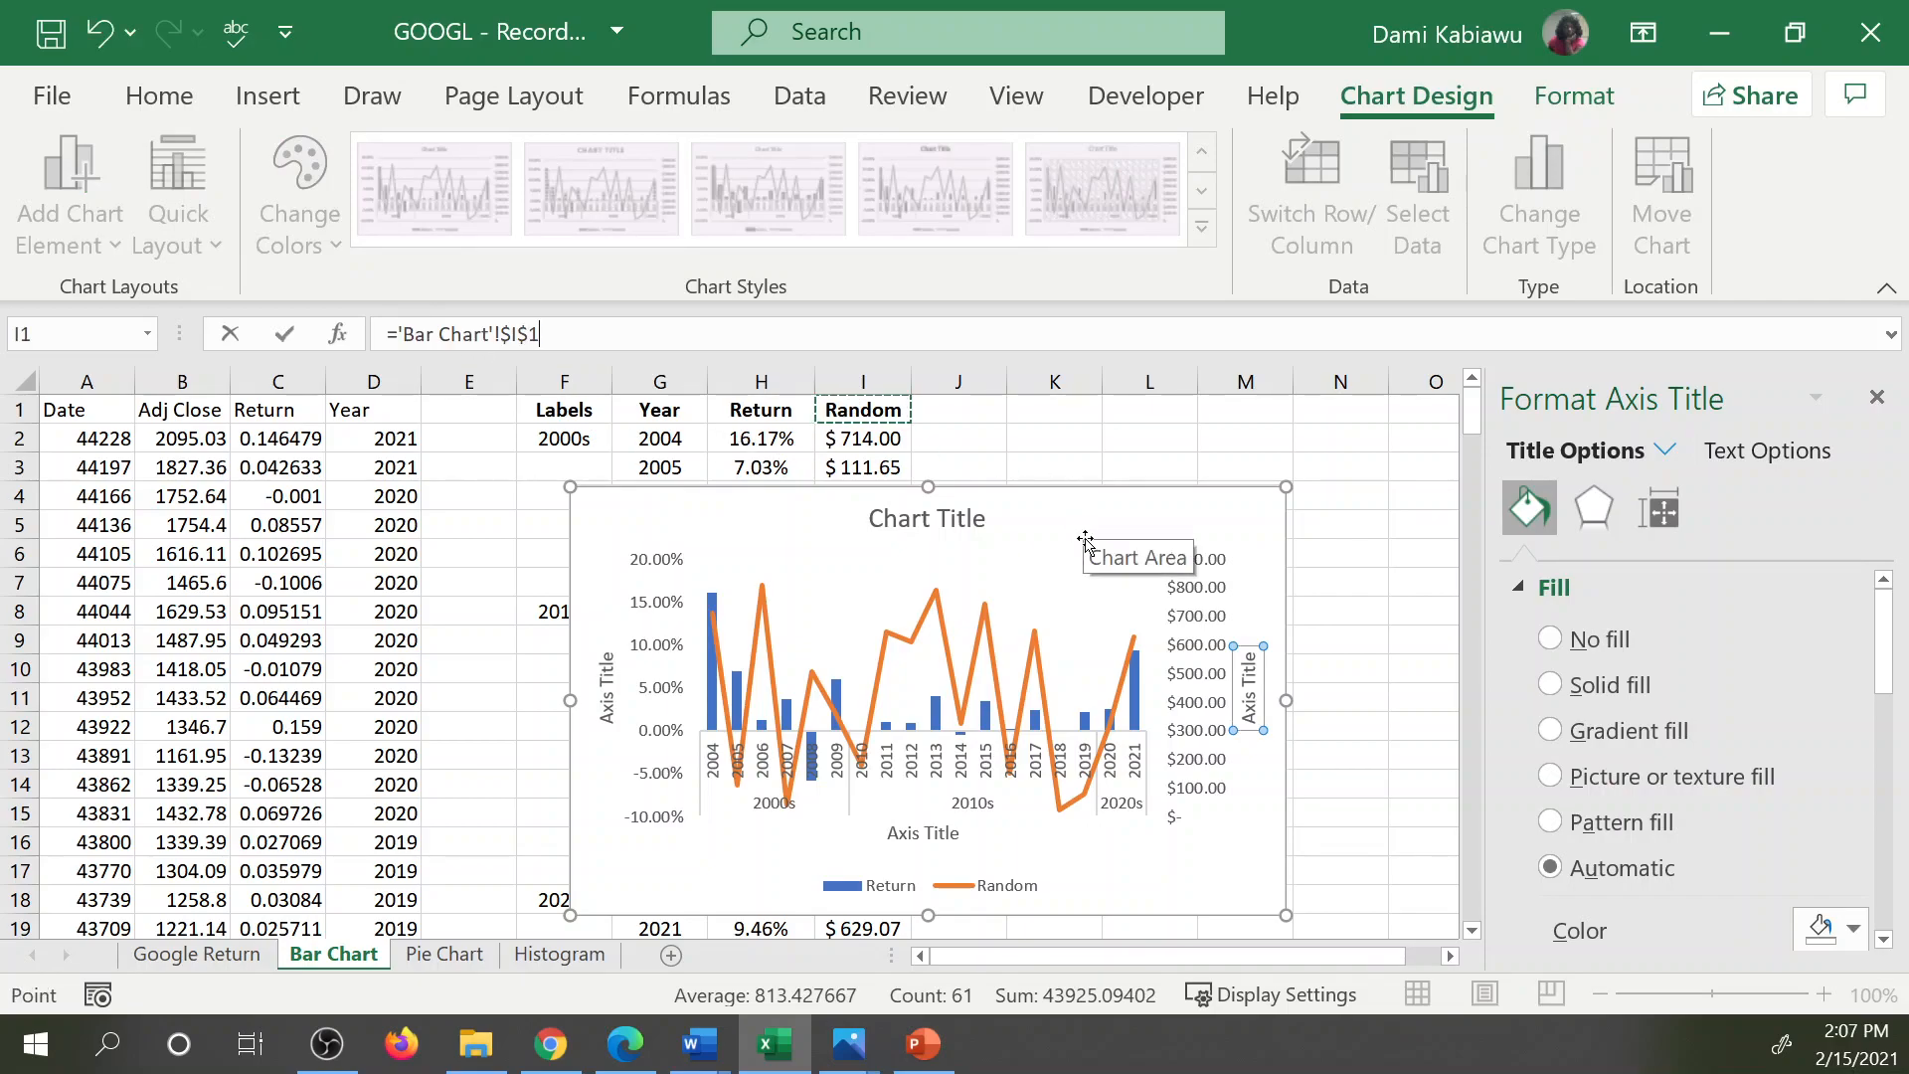
{"action": "left_click", "coordinate": [608, 688]}
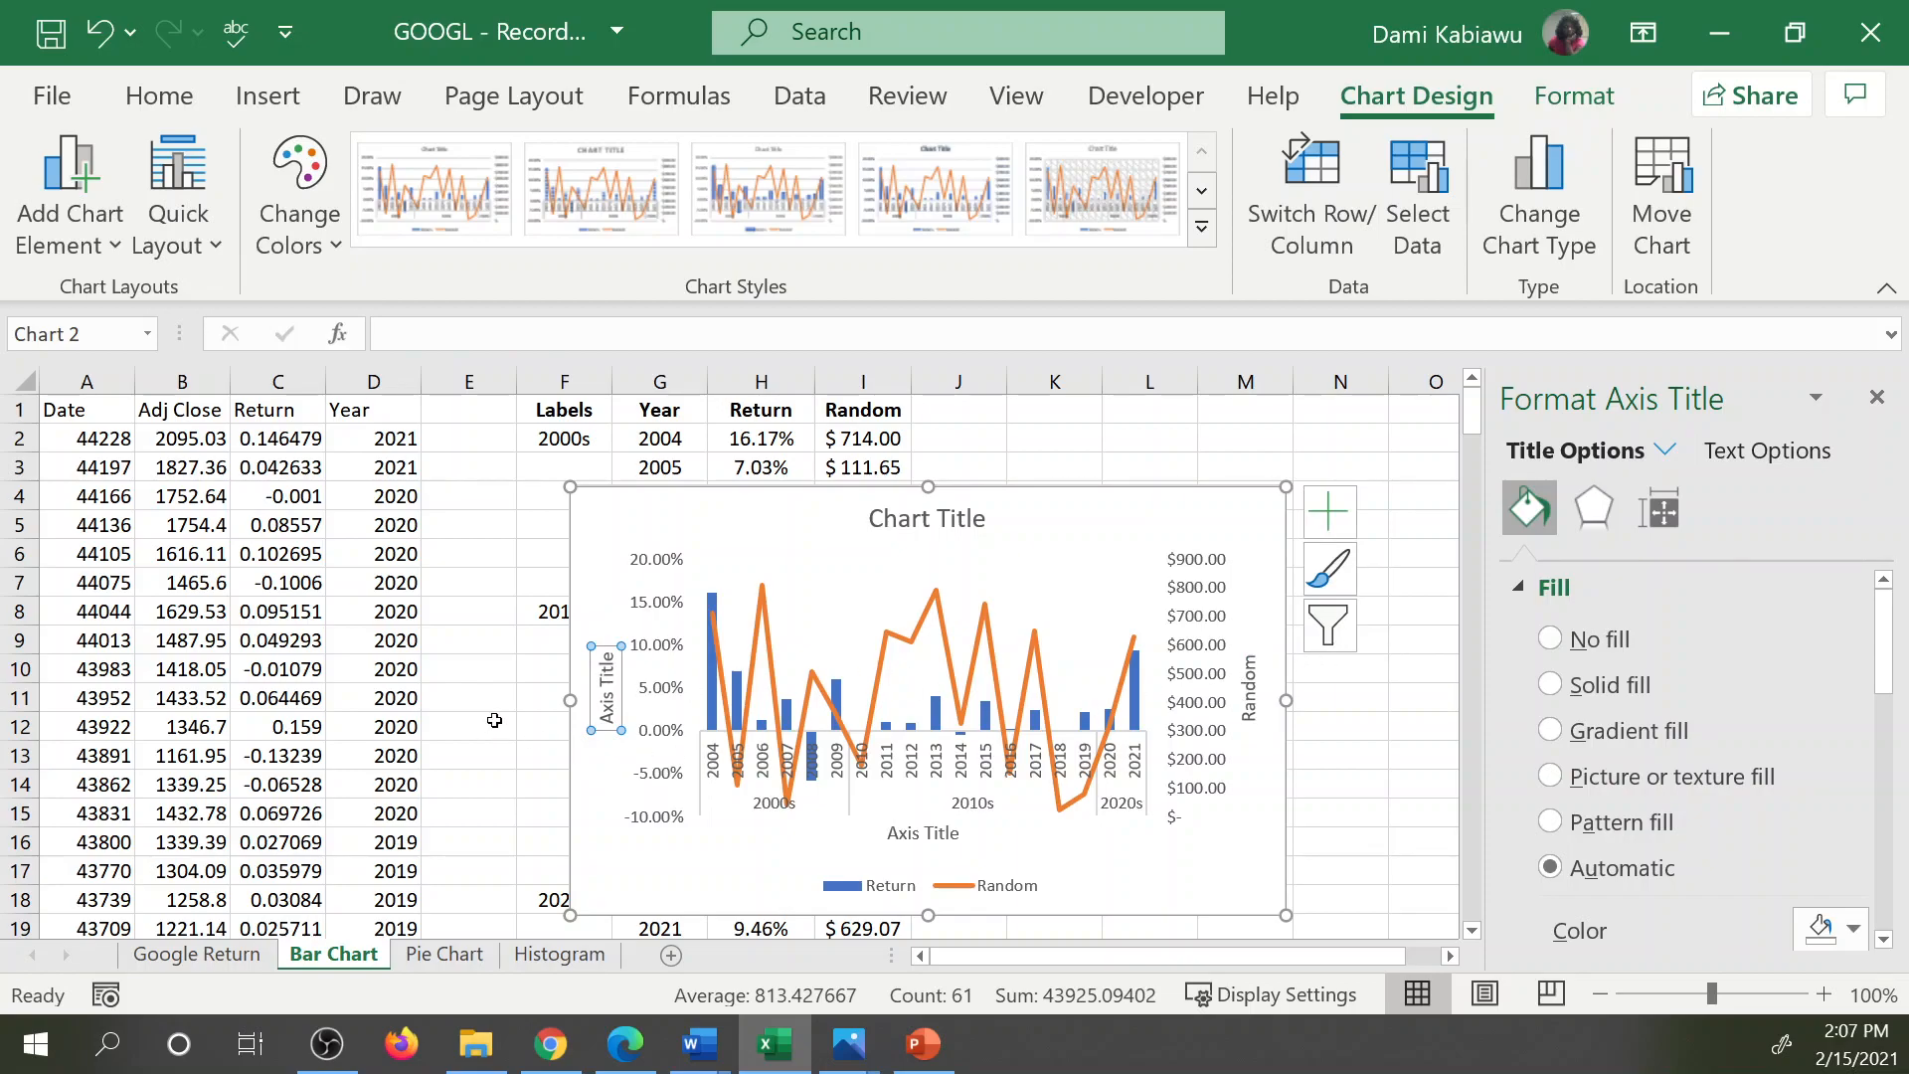
{"action": "left_click", "coordinate": [607, 677]}
{"action": "type", "text": "="}
{"action": "left_click", "coordinate": [757, 411]}
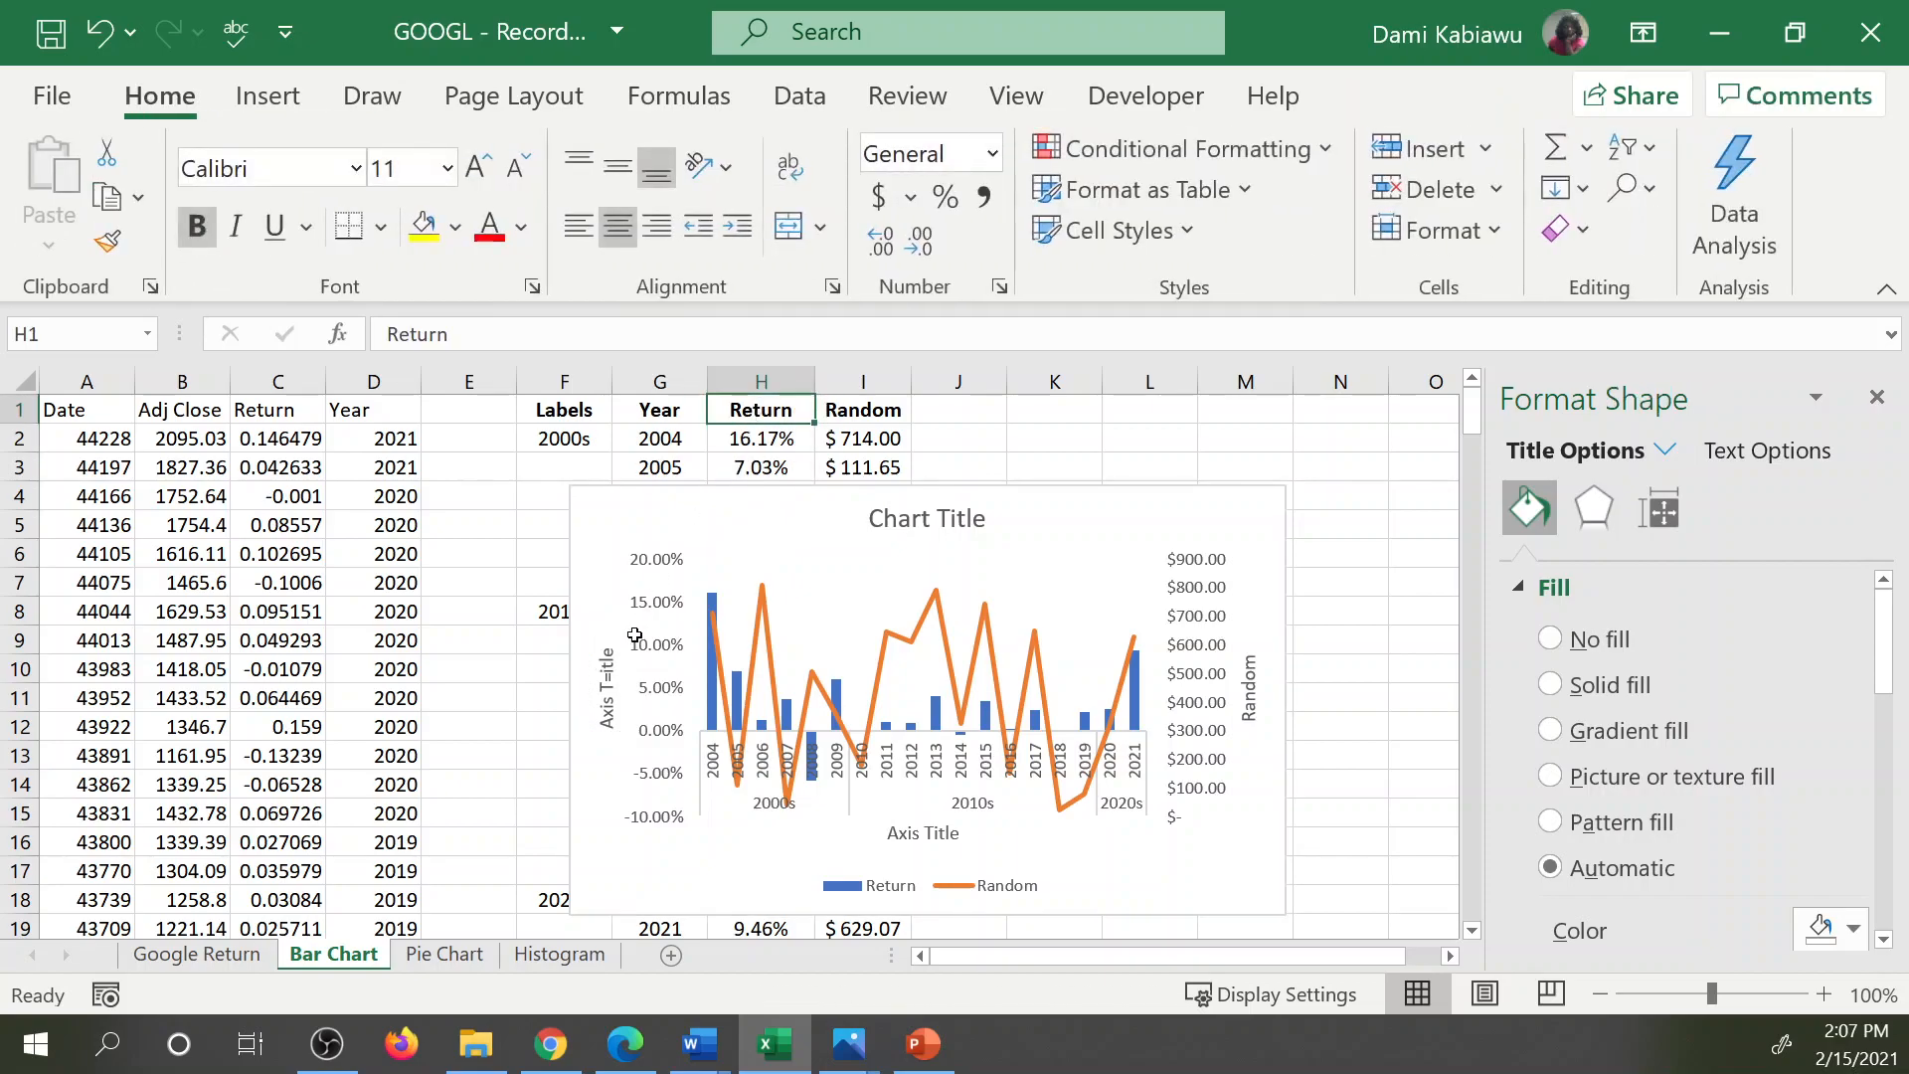
Link the primary vertical axis title to the Return header in cell H1.
{"action": "left_click", "coordinate": [606, 679]}
{"action": "left_click", "coordinate": [427, 330]}
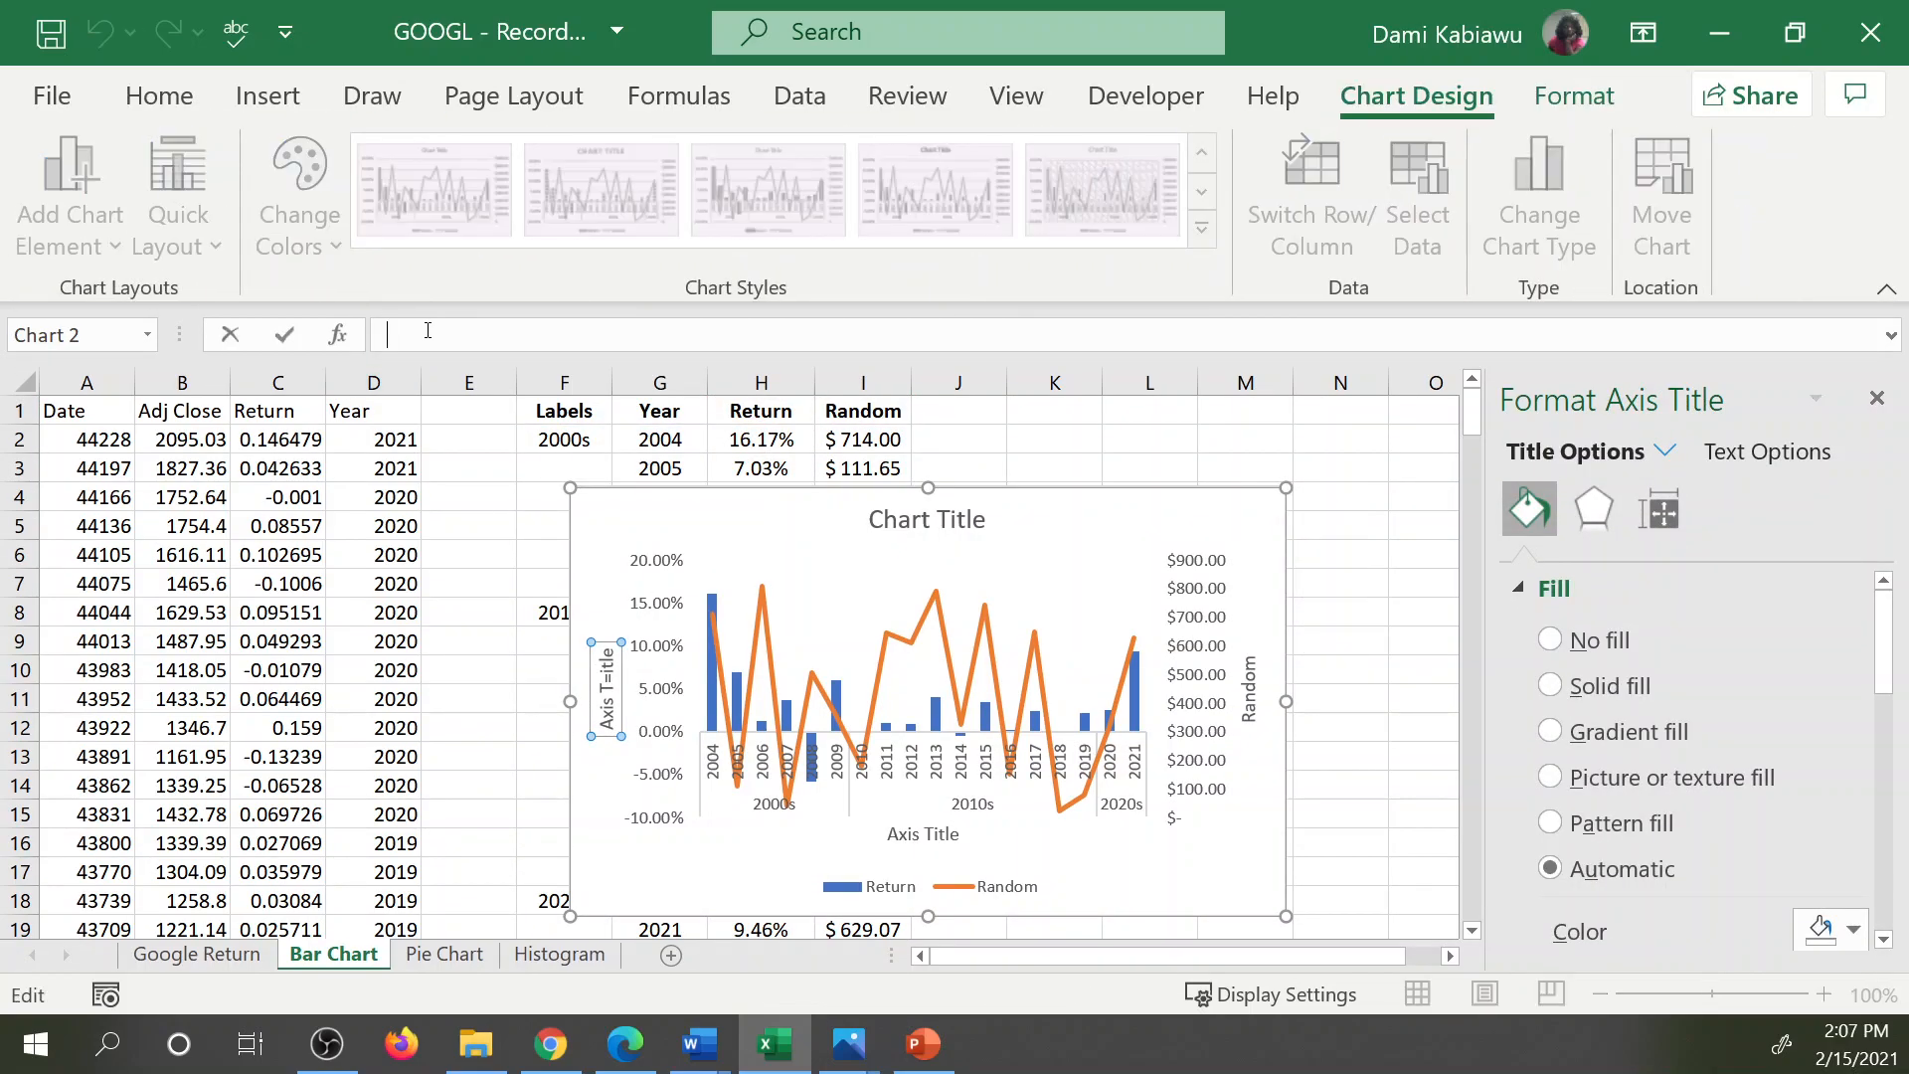
{"action": "type", "text": "="}
{"action": "left_click", "coordinate": [728, 417]}
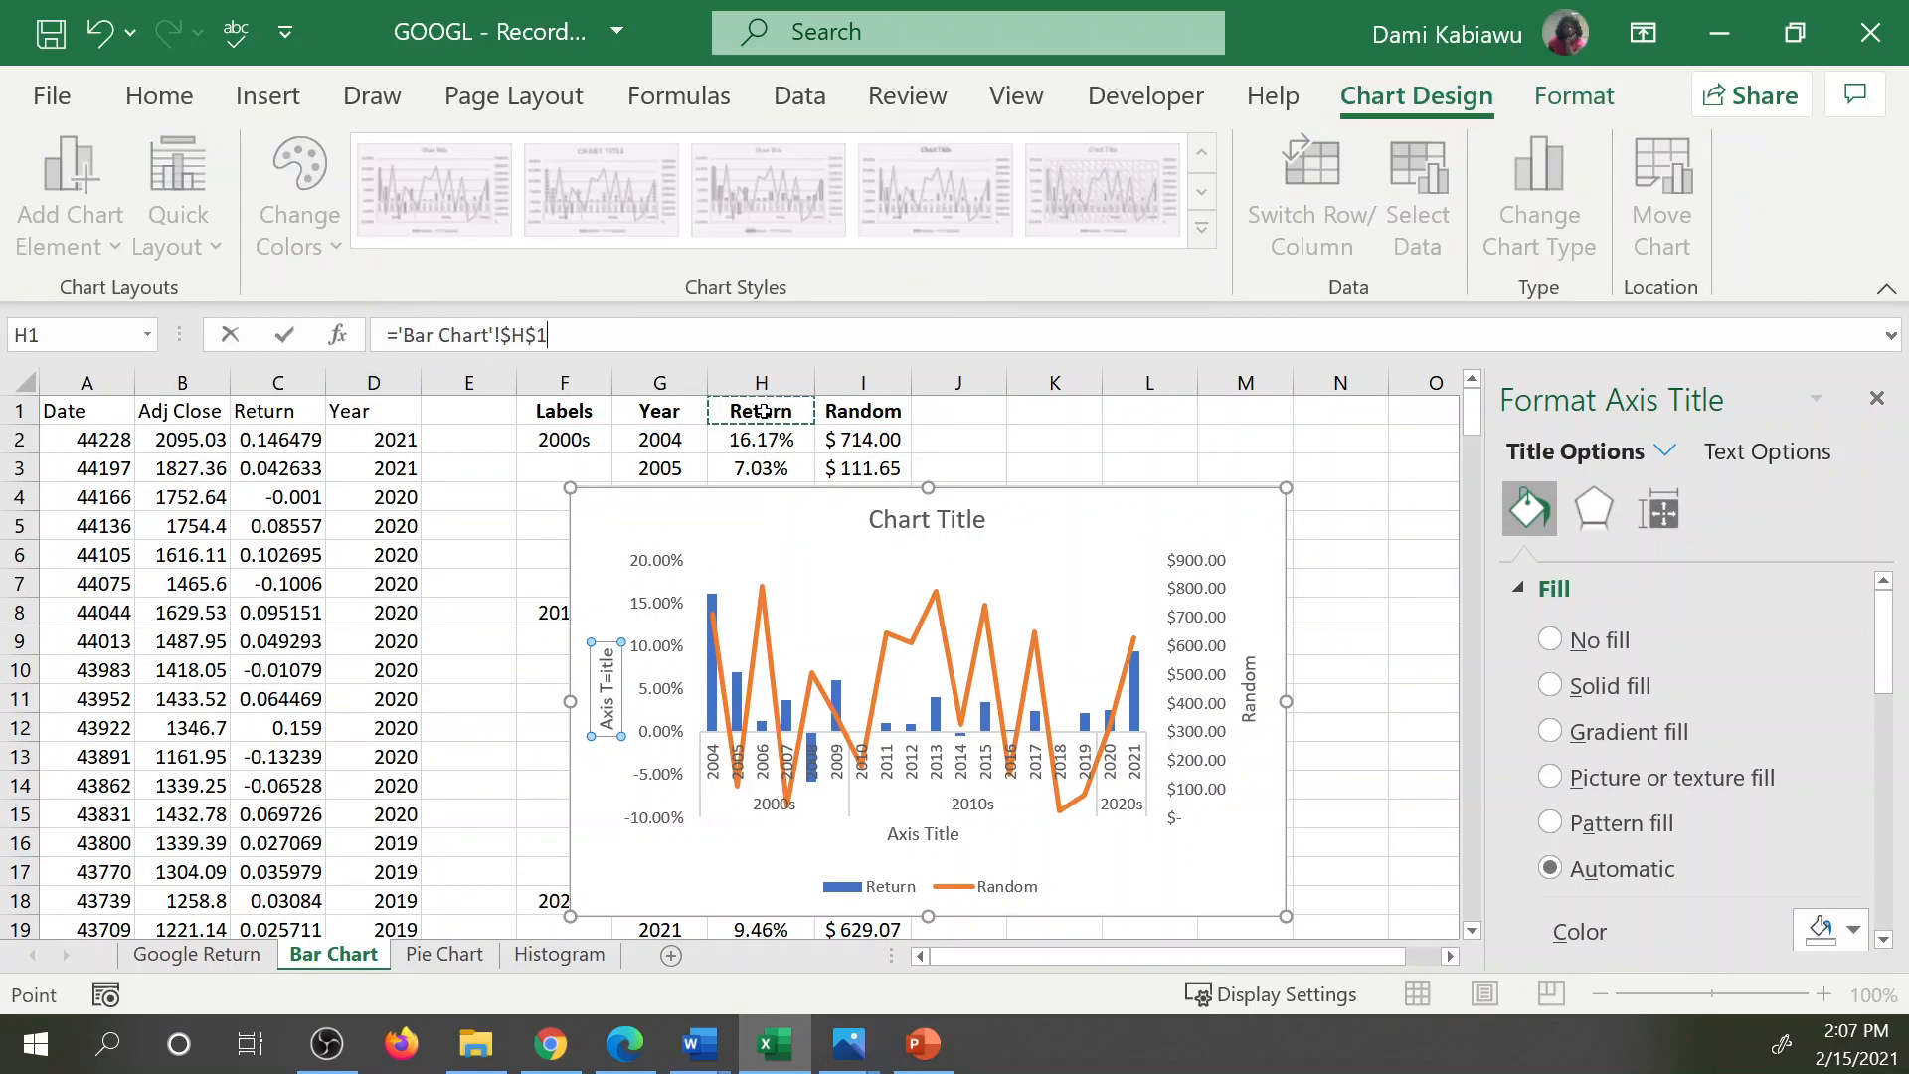
{"action": "left_click", "coordinate": [727, 348]}
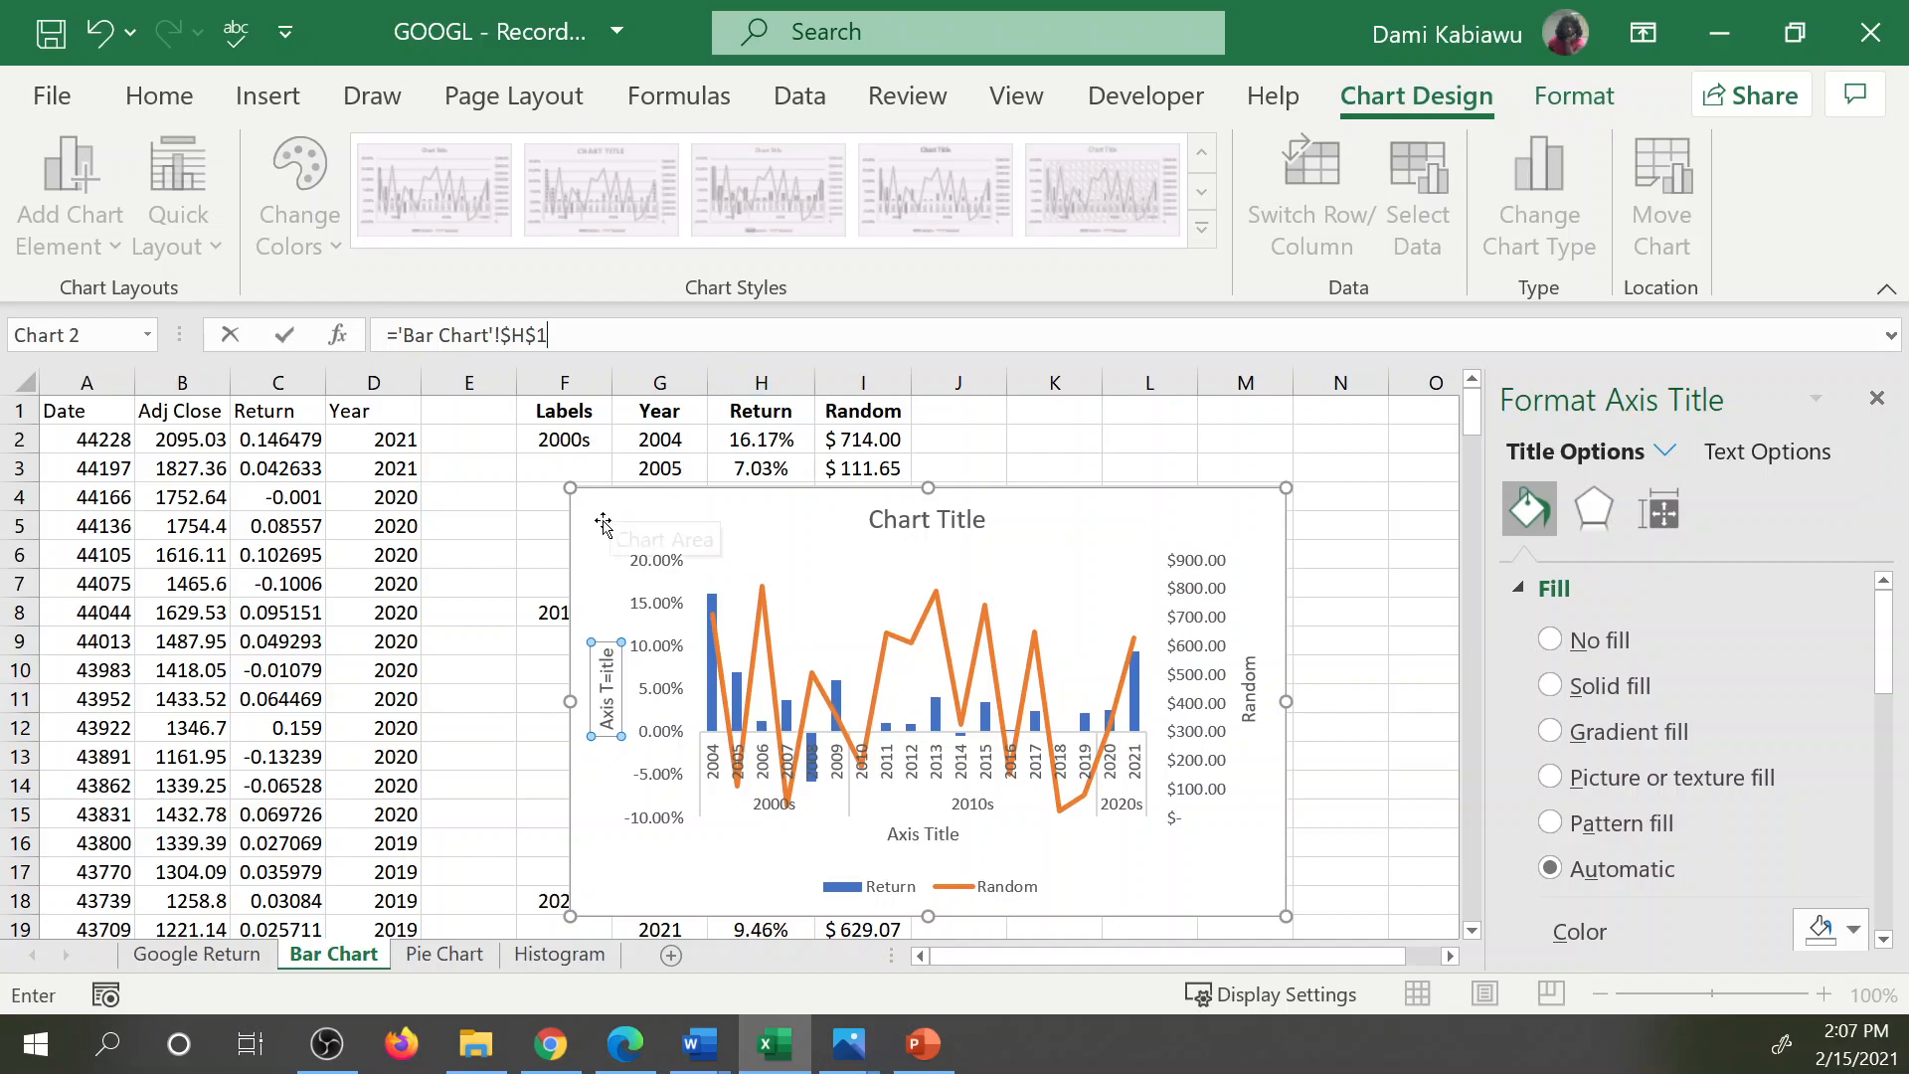
{"action": "key", "text": "Return"}
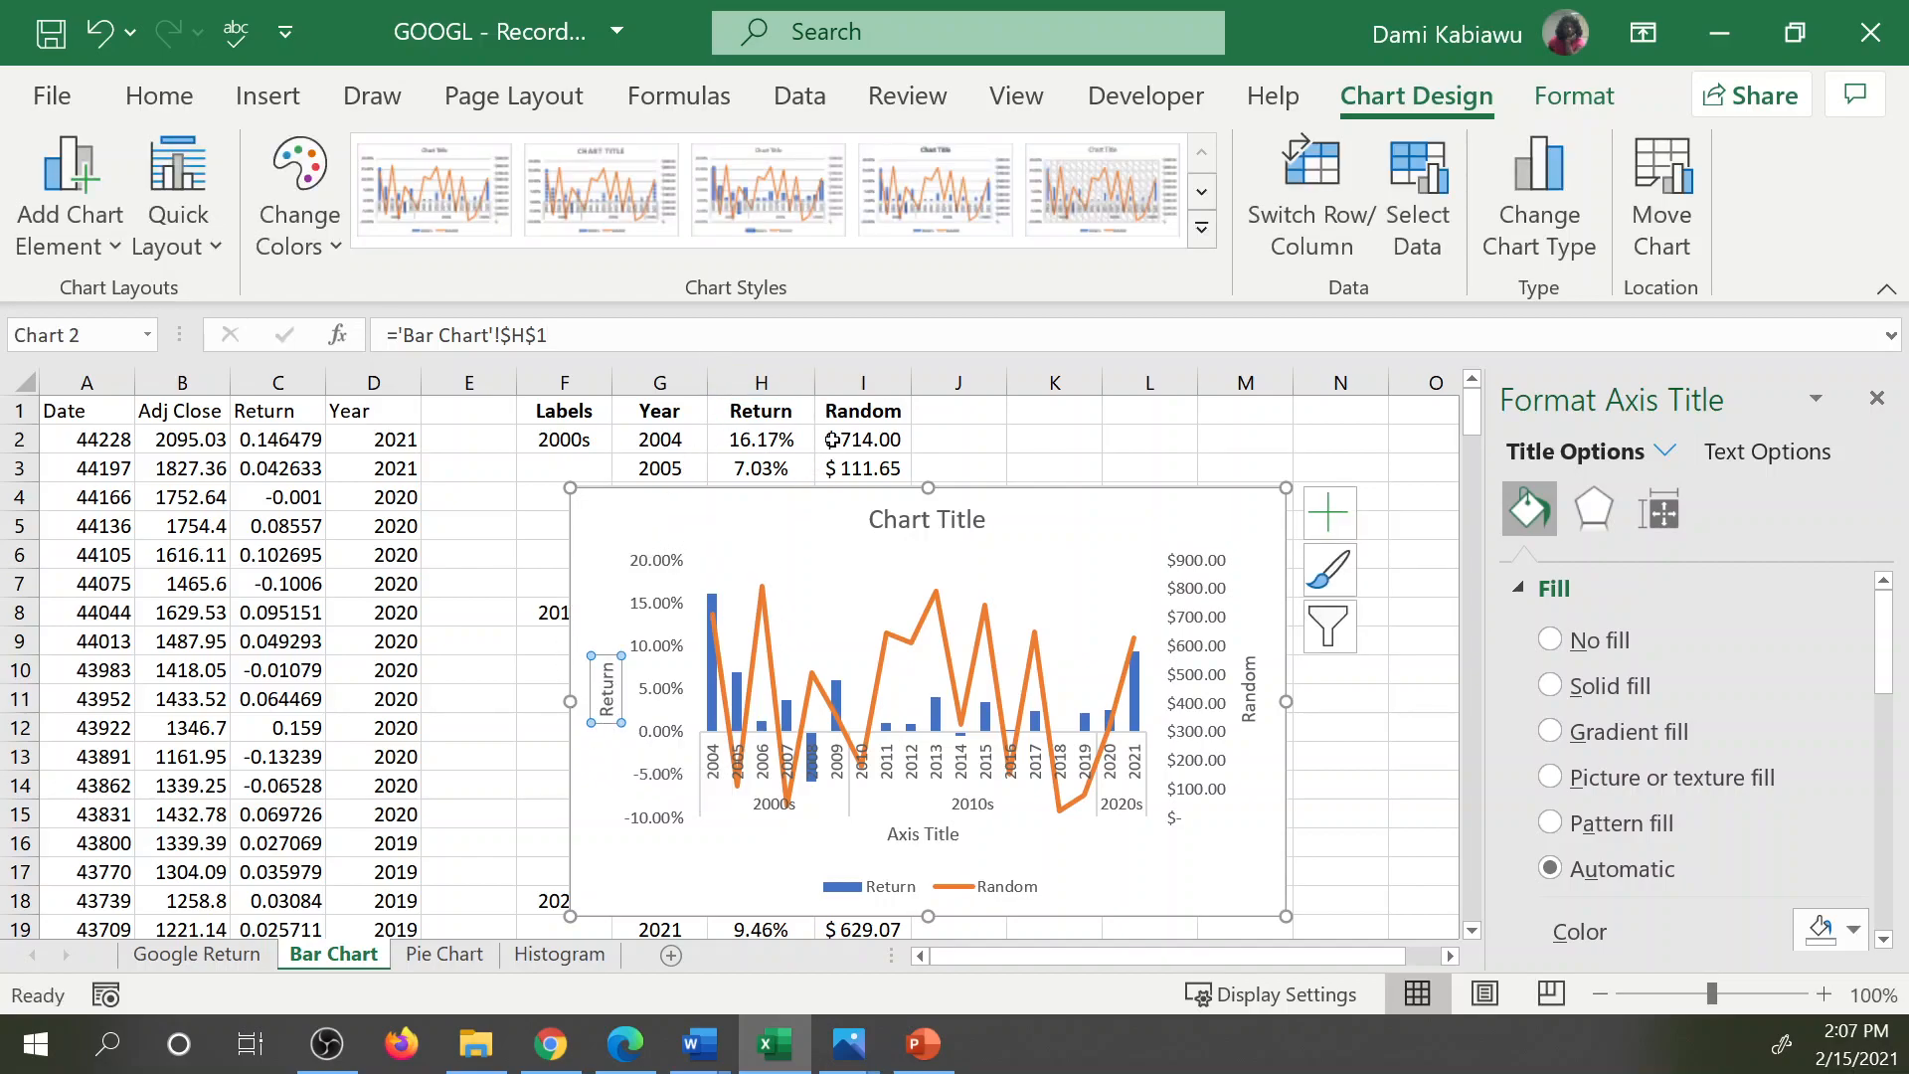
Set the combo chart's title to "Google (2004 to 2021)".
{"action": "left_click", "coordinate": [875, 520]}
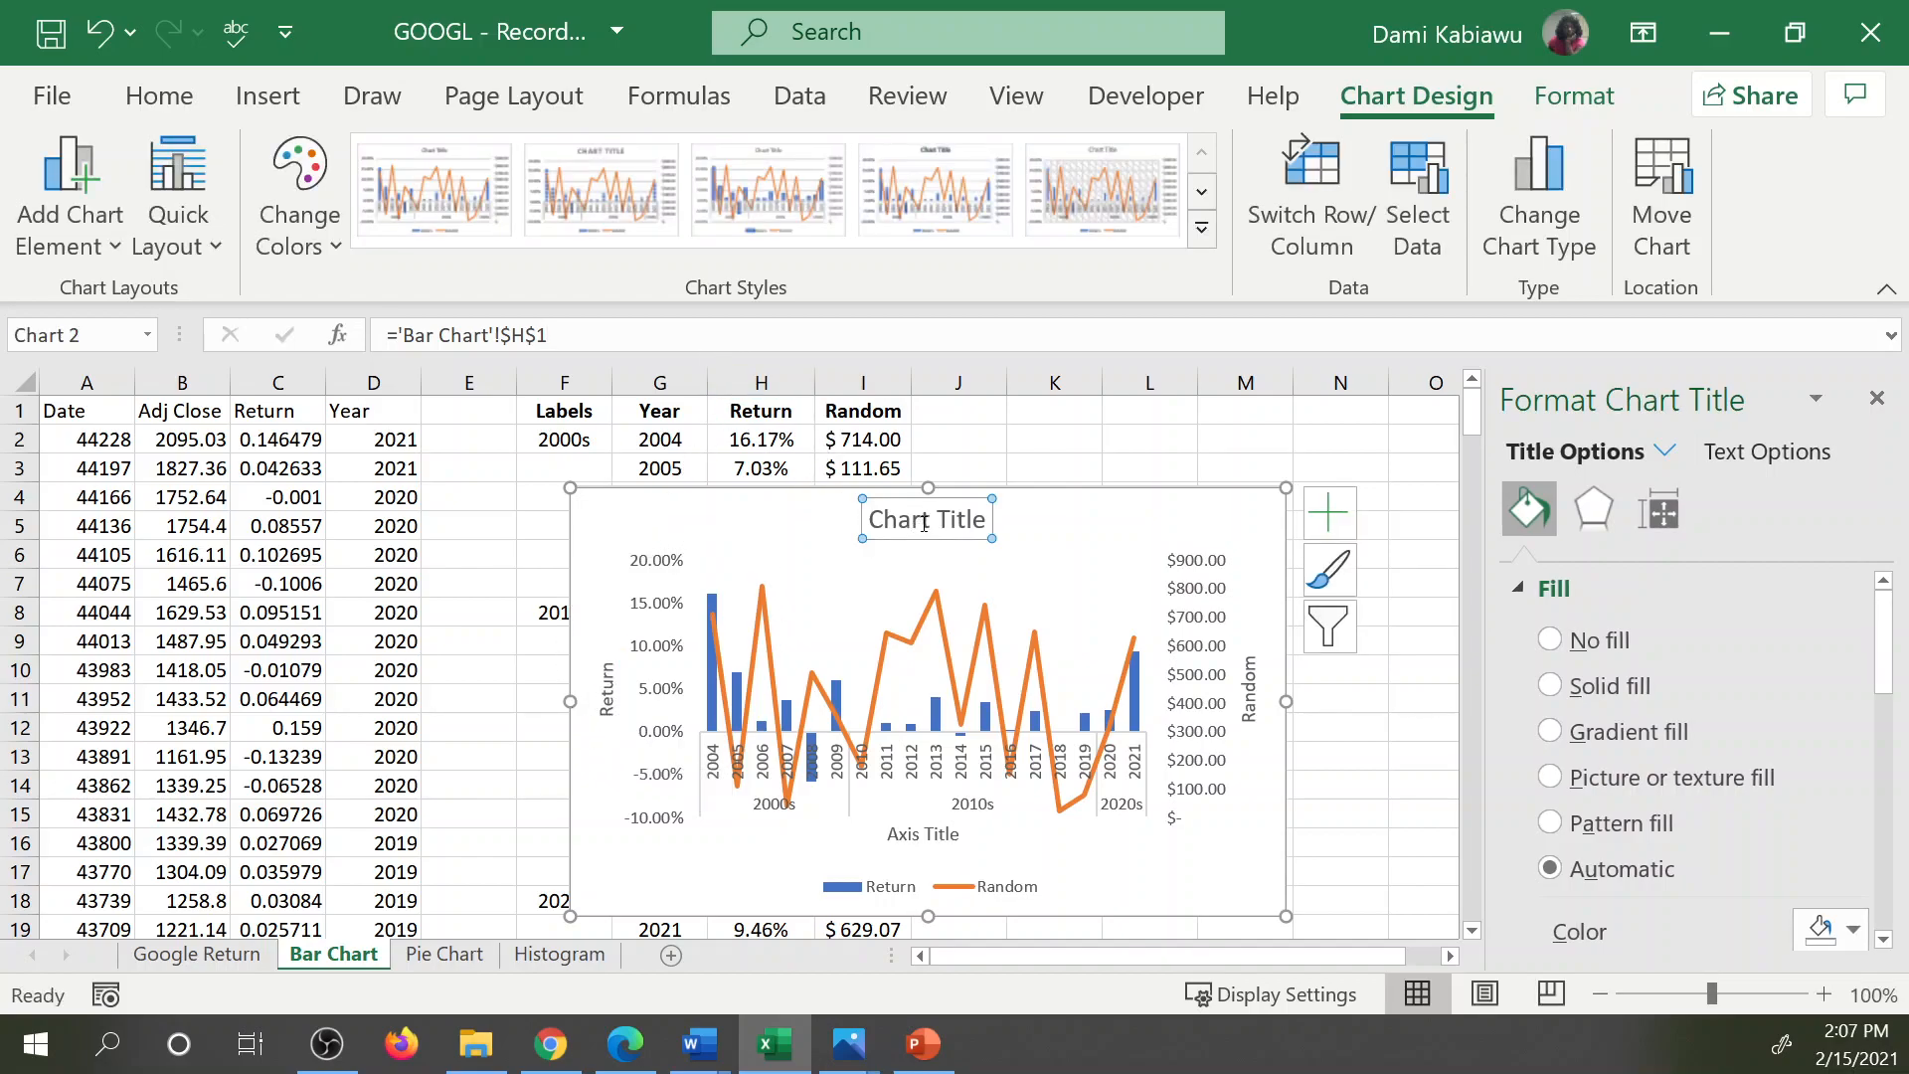
{"action": "left_click", "coordinate": [869, 521]}
{"action": "left_click", "coordinate": [877, 498]}
{"action": "left_click", "coordinate": [665, 325]}
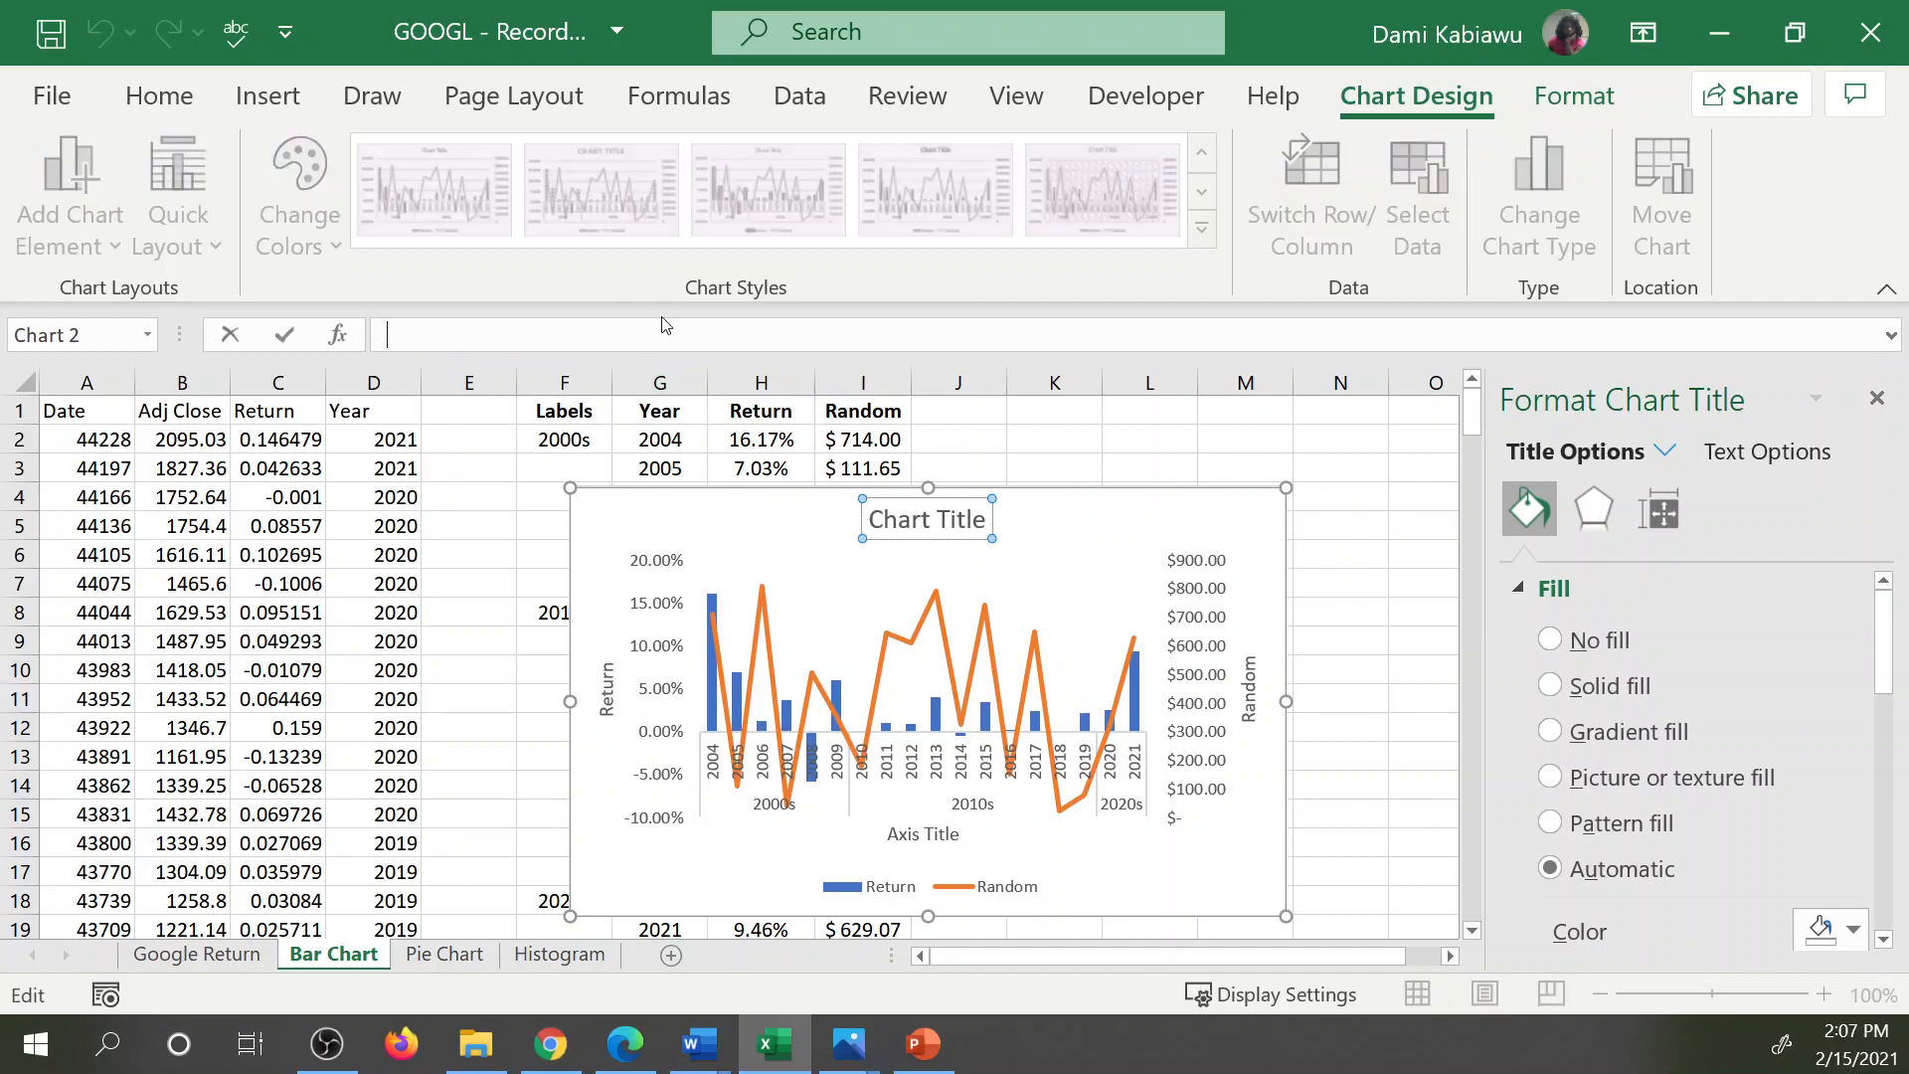
{"action": "type", "text": "Google"}
{"action": "double_click", "coordinate": [424, 335]}
{"action": "left_click", "coordinate": [423, 335]}
{"action": "key", "text": "Delete"}
{"action": "type", "text": "0"}
{"action": "key", "text": "BackSpace"}
{"action": "type", "text": "oogle (2004 to 2"}
{"action": "type", "text": "011"}
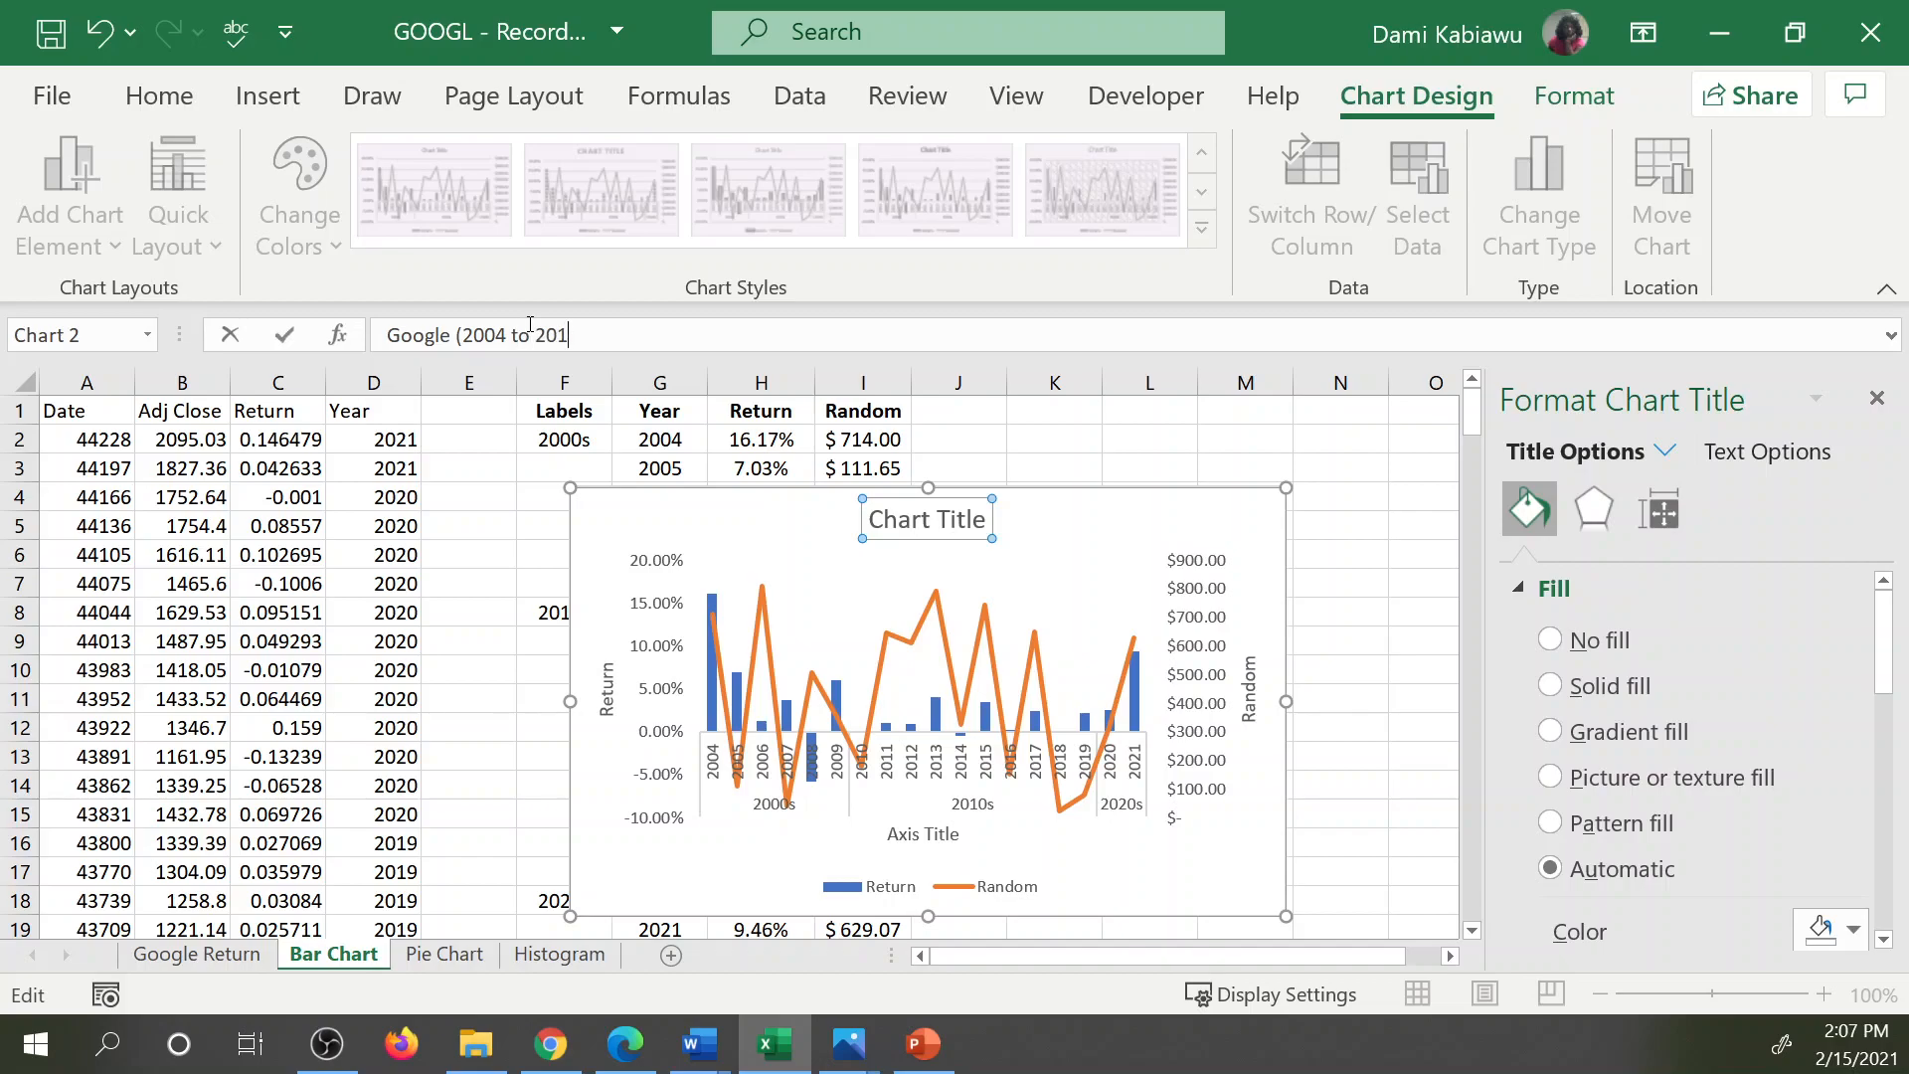
{"action": "key", "text": "Return"}
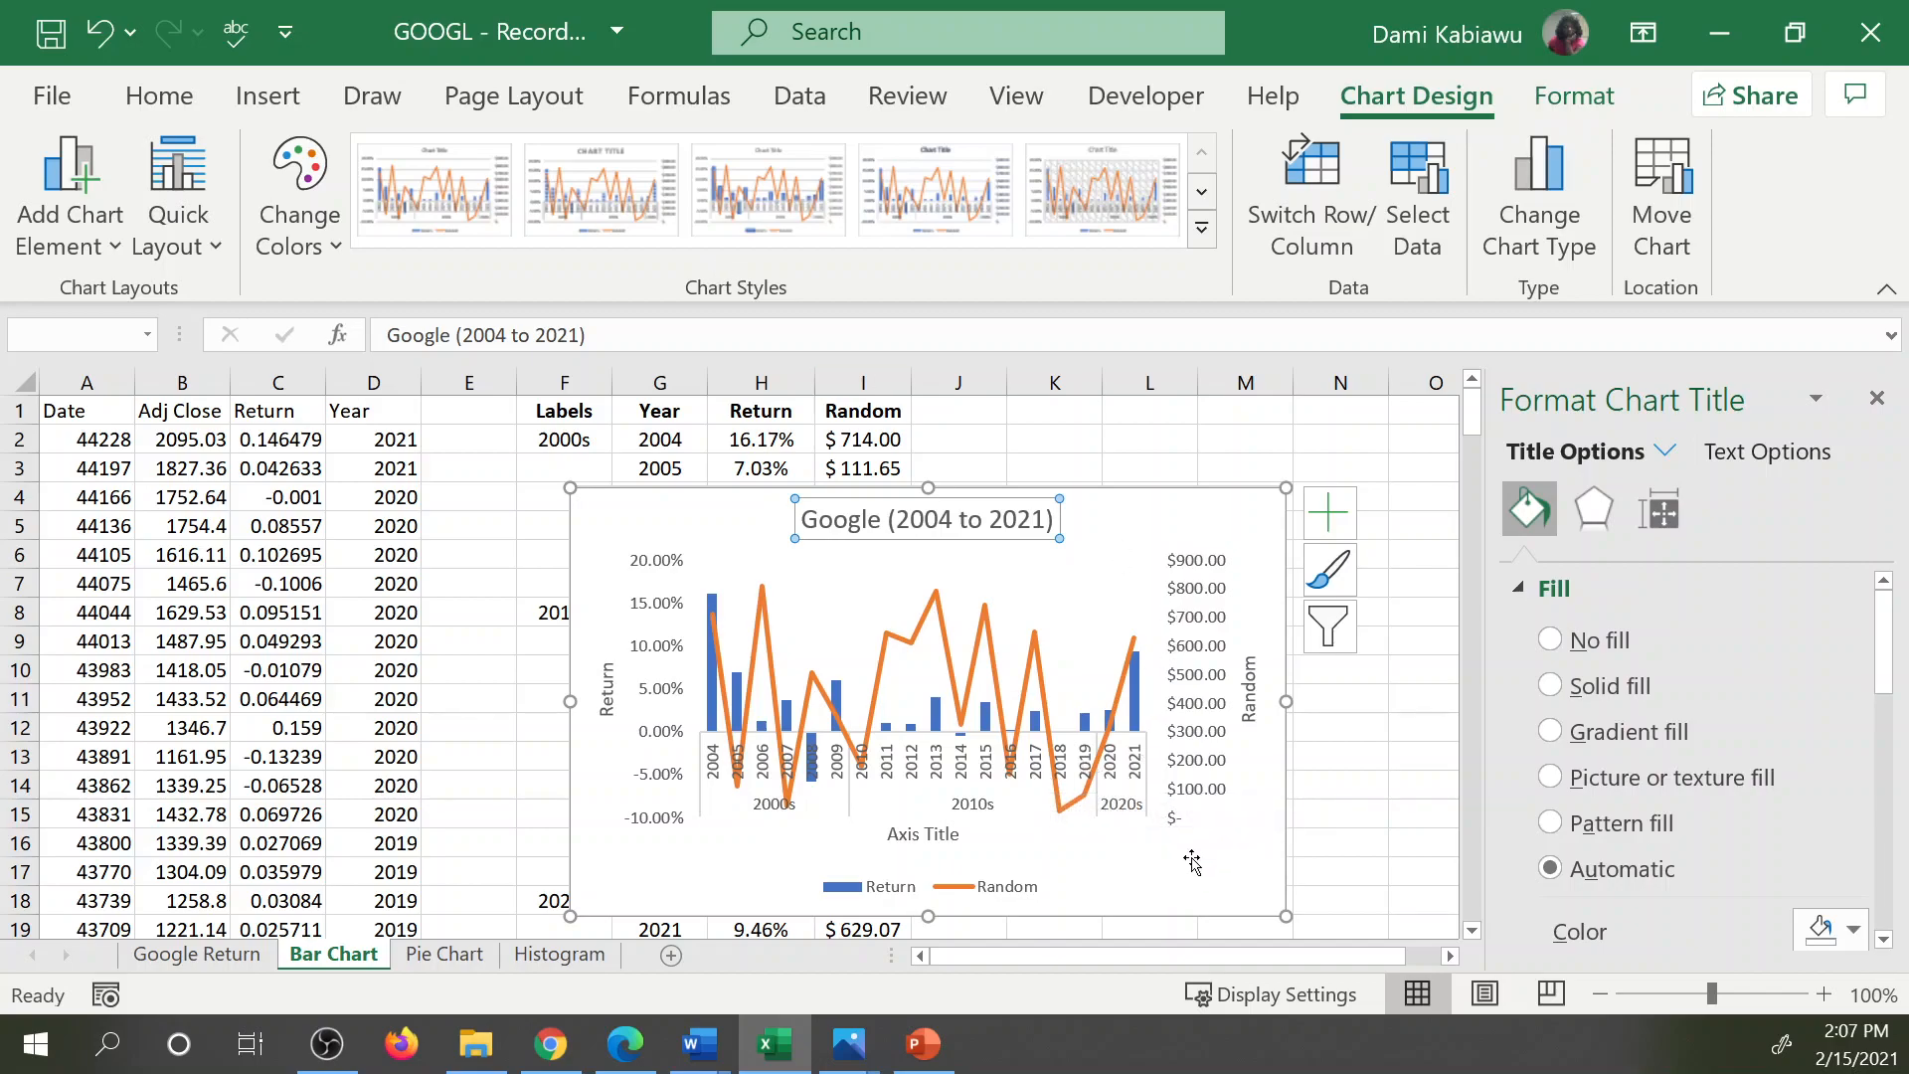
Set the label position of the chart's horizontal category axis to Low.
{"action": "left_click", "coordinate": [1029, 659]}
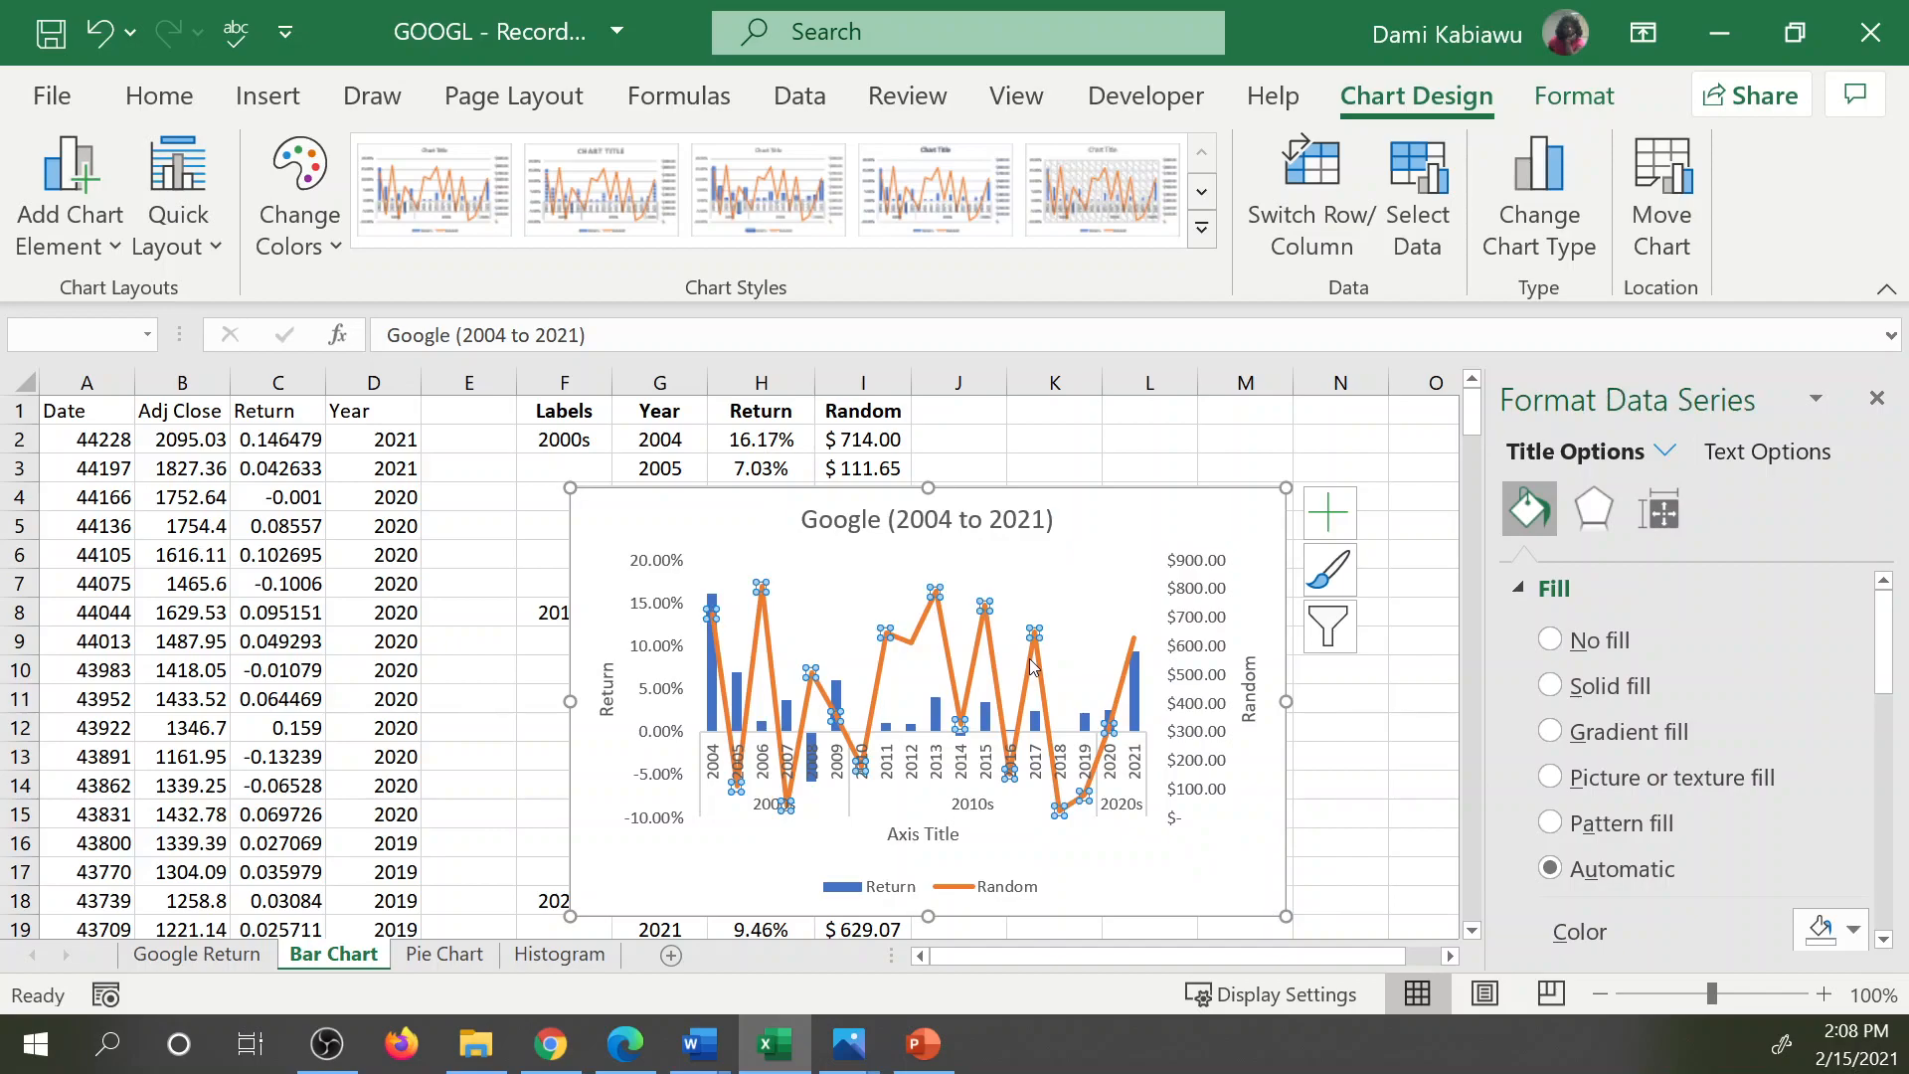
{"action": "left_click", "coordinate": [1130, 788]}
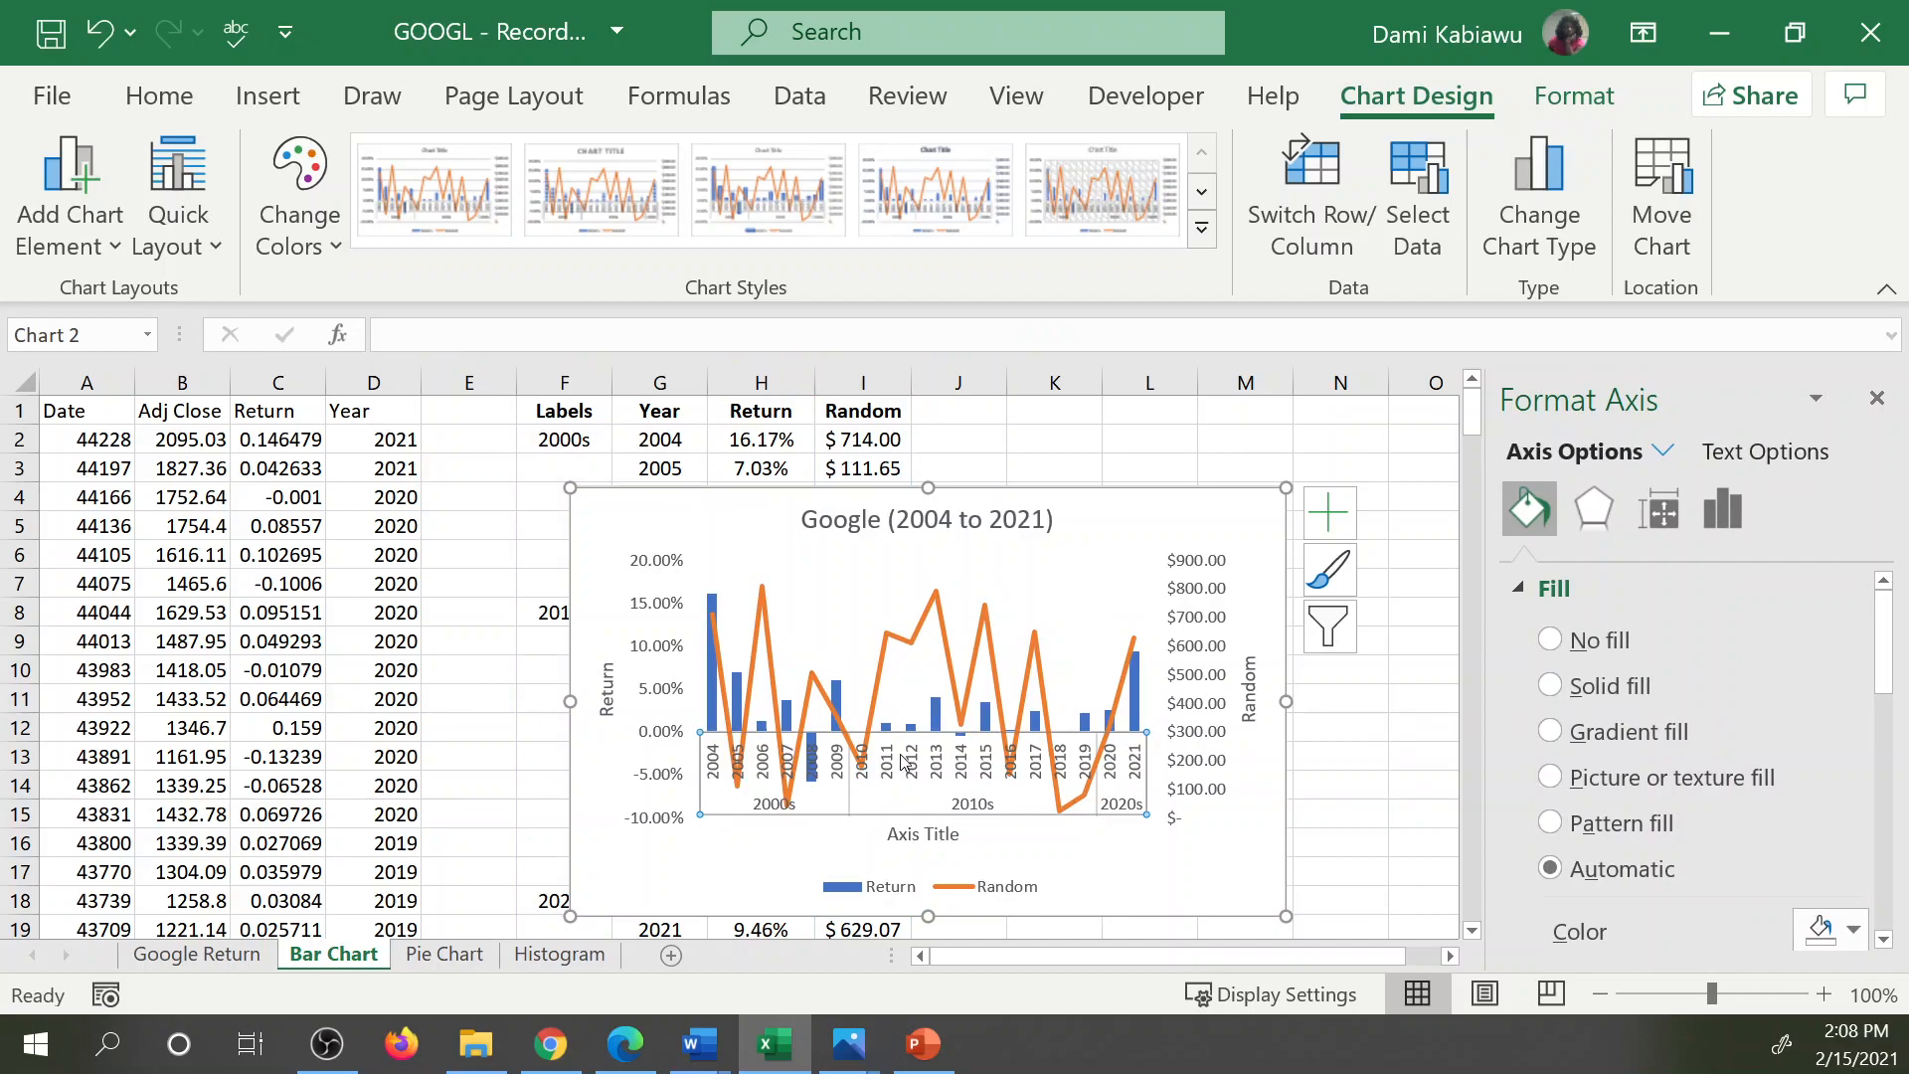
{"action": "scroll", "coordinate": [1708, 743], "scroll_direction": "down", "scroll_amount": 8}
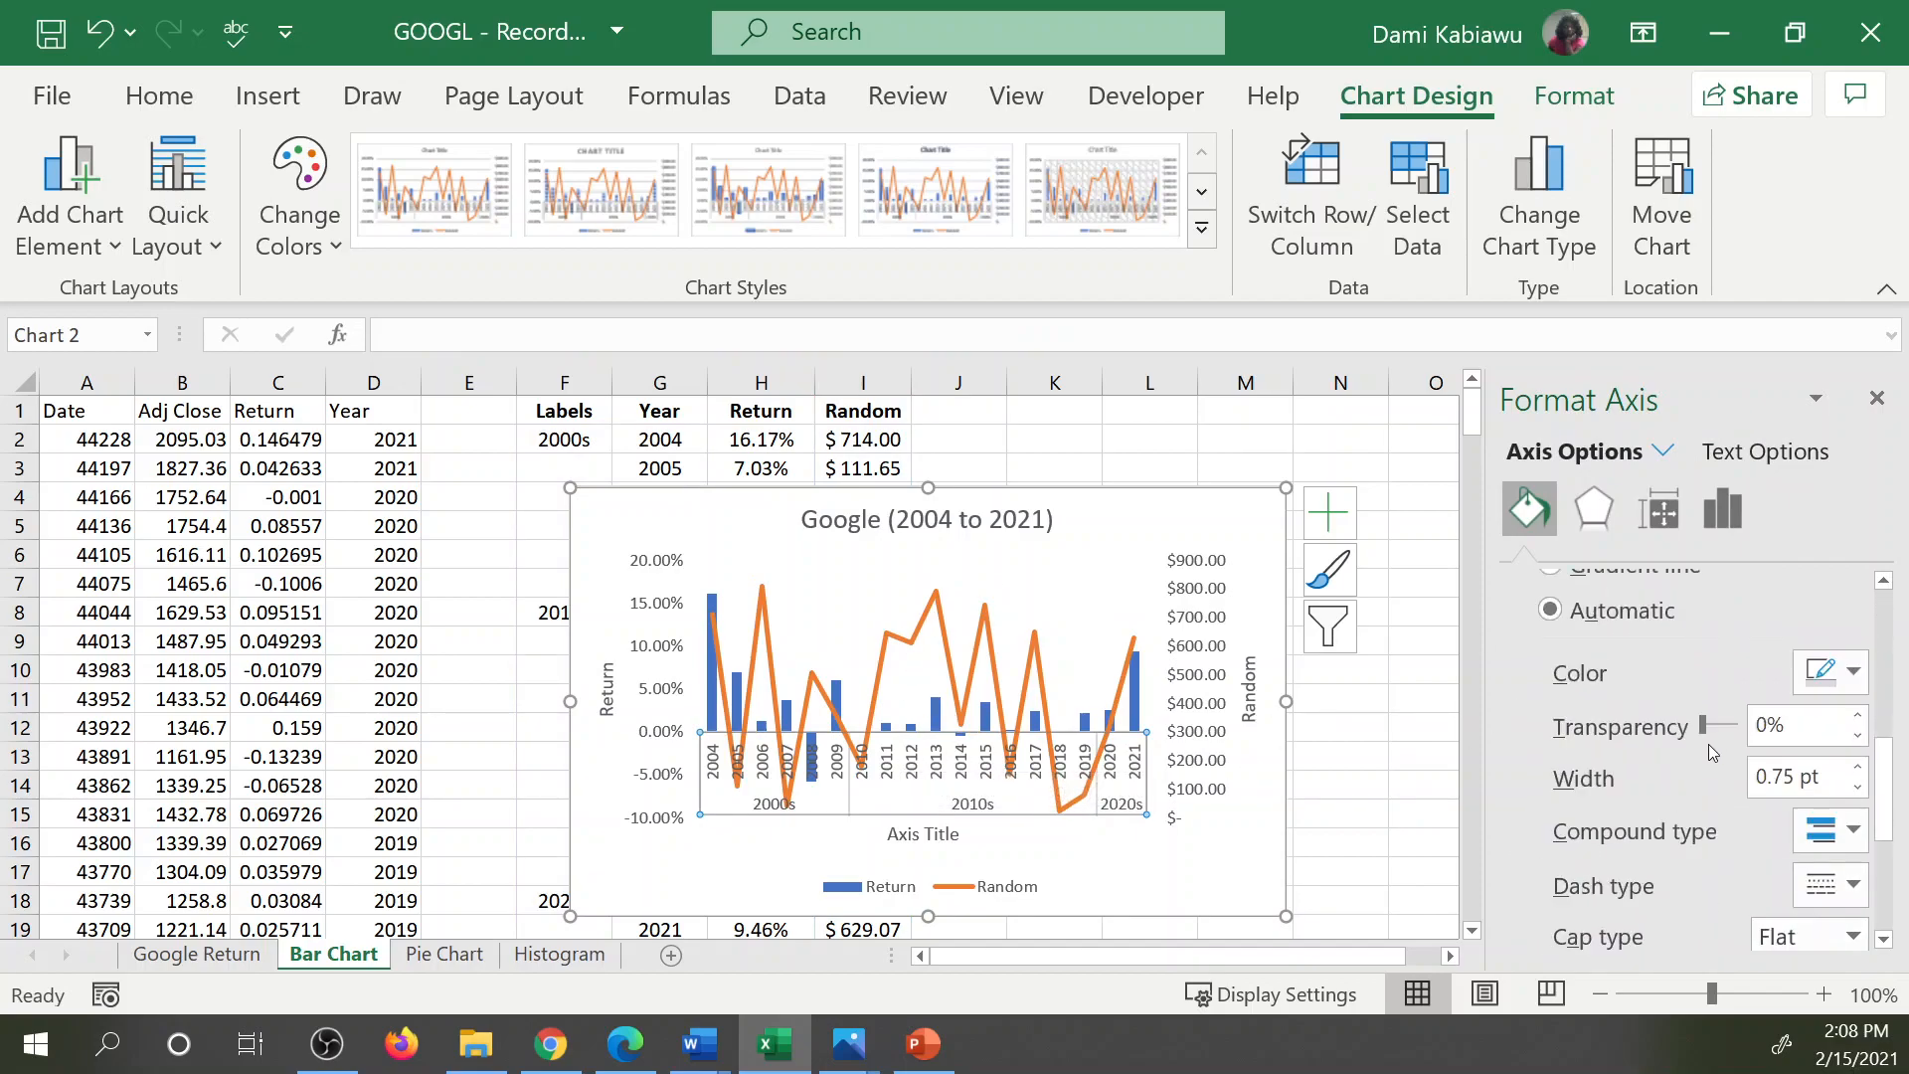
{"action": "scroll", "coordinate": [1641, 696], "scroll_direction": "up", "scroll_amount": 3}
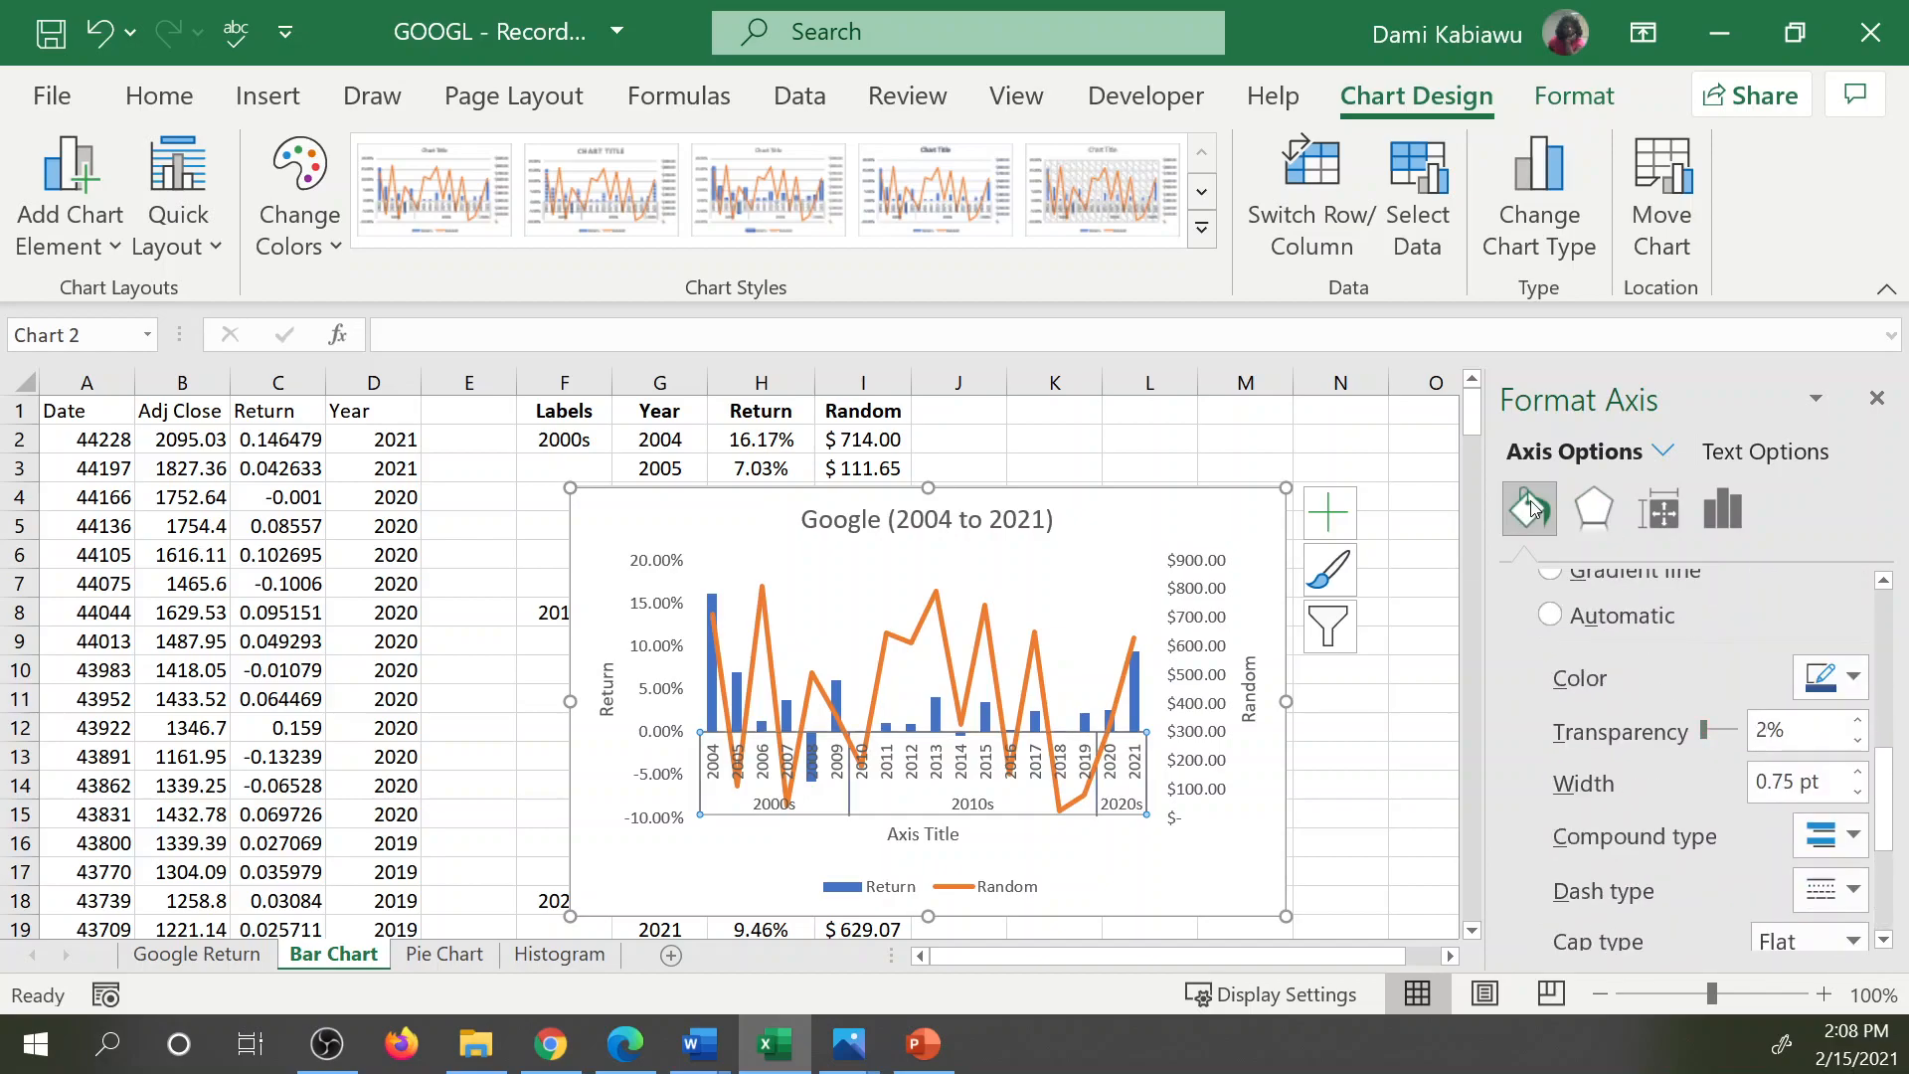
{"action": "left_click", "coordinate": [1722, 509]}
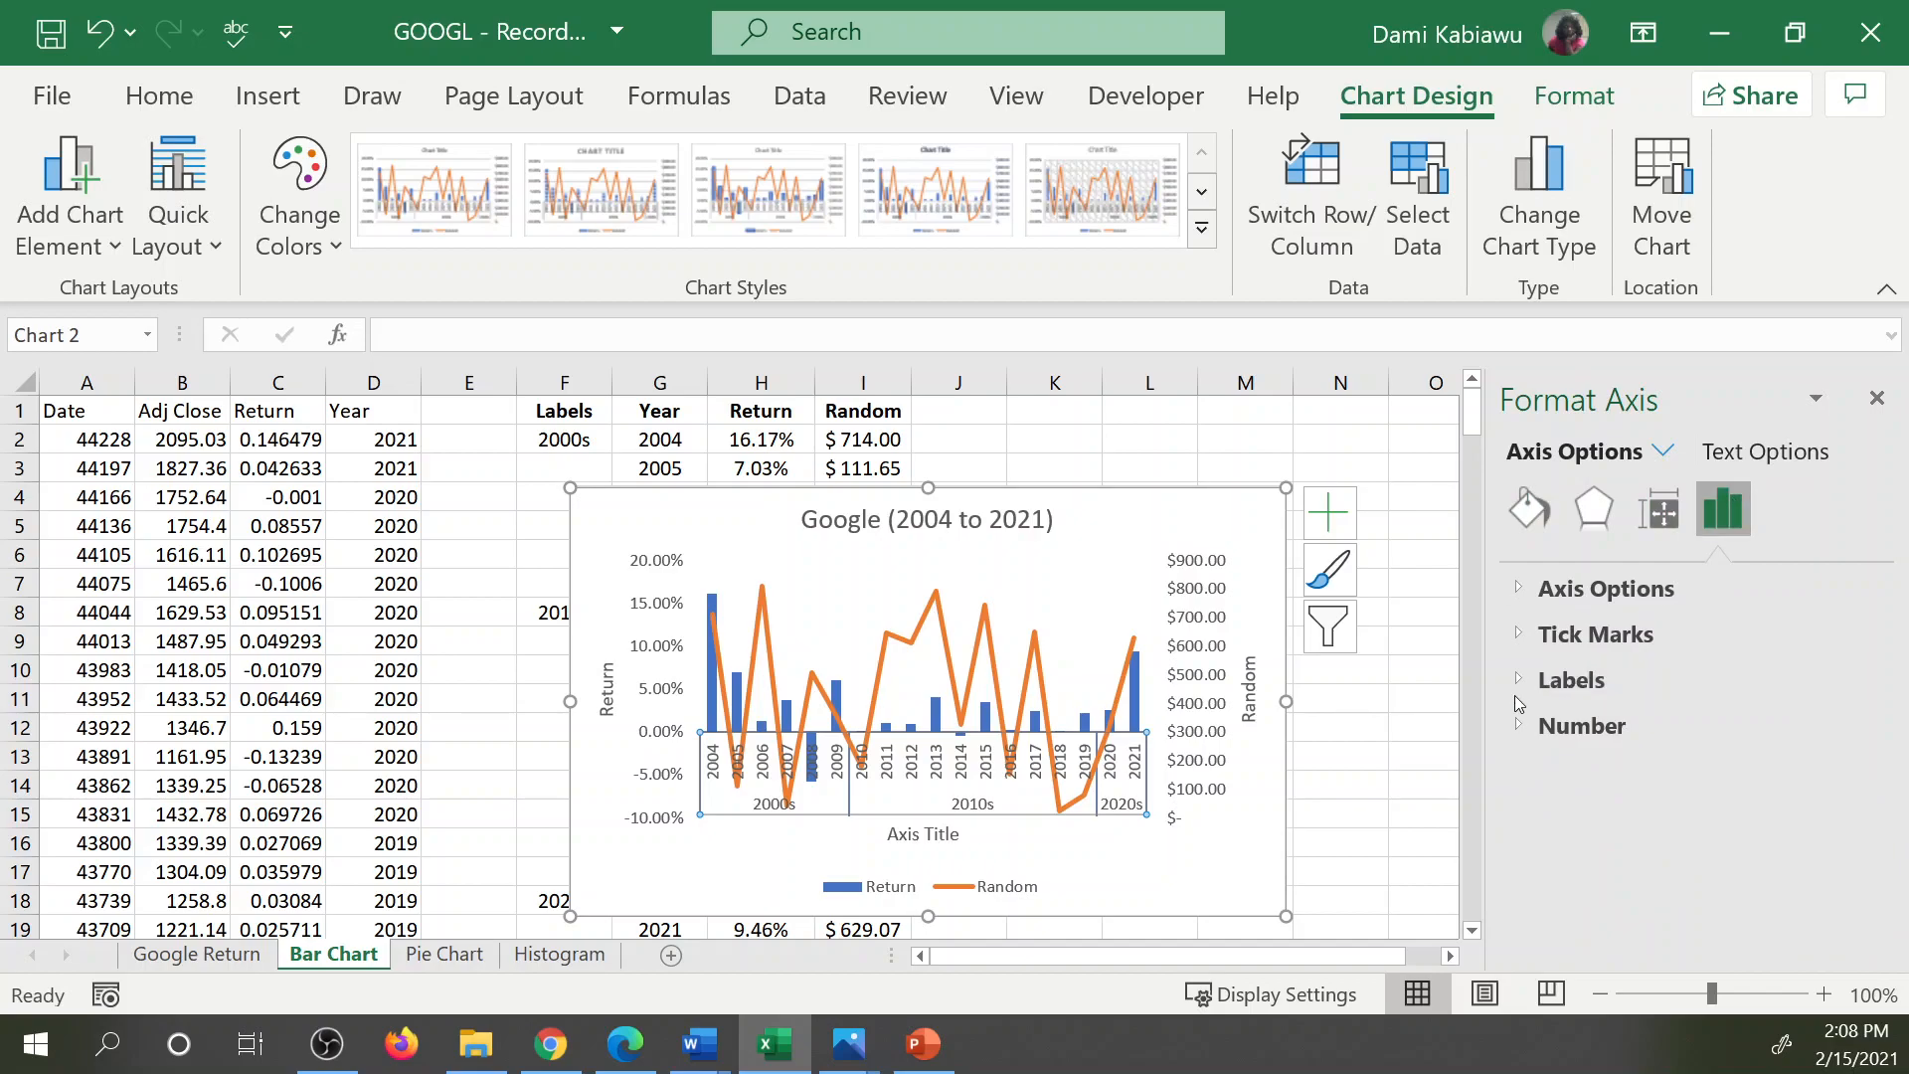
{"action": "left_click", "coordinate": [1571, 680]}
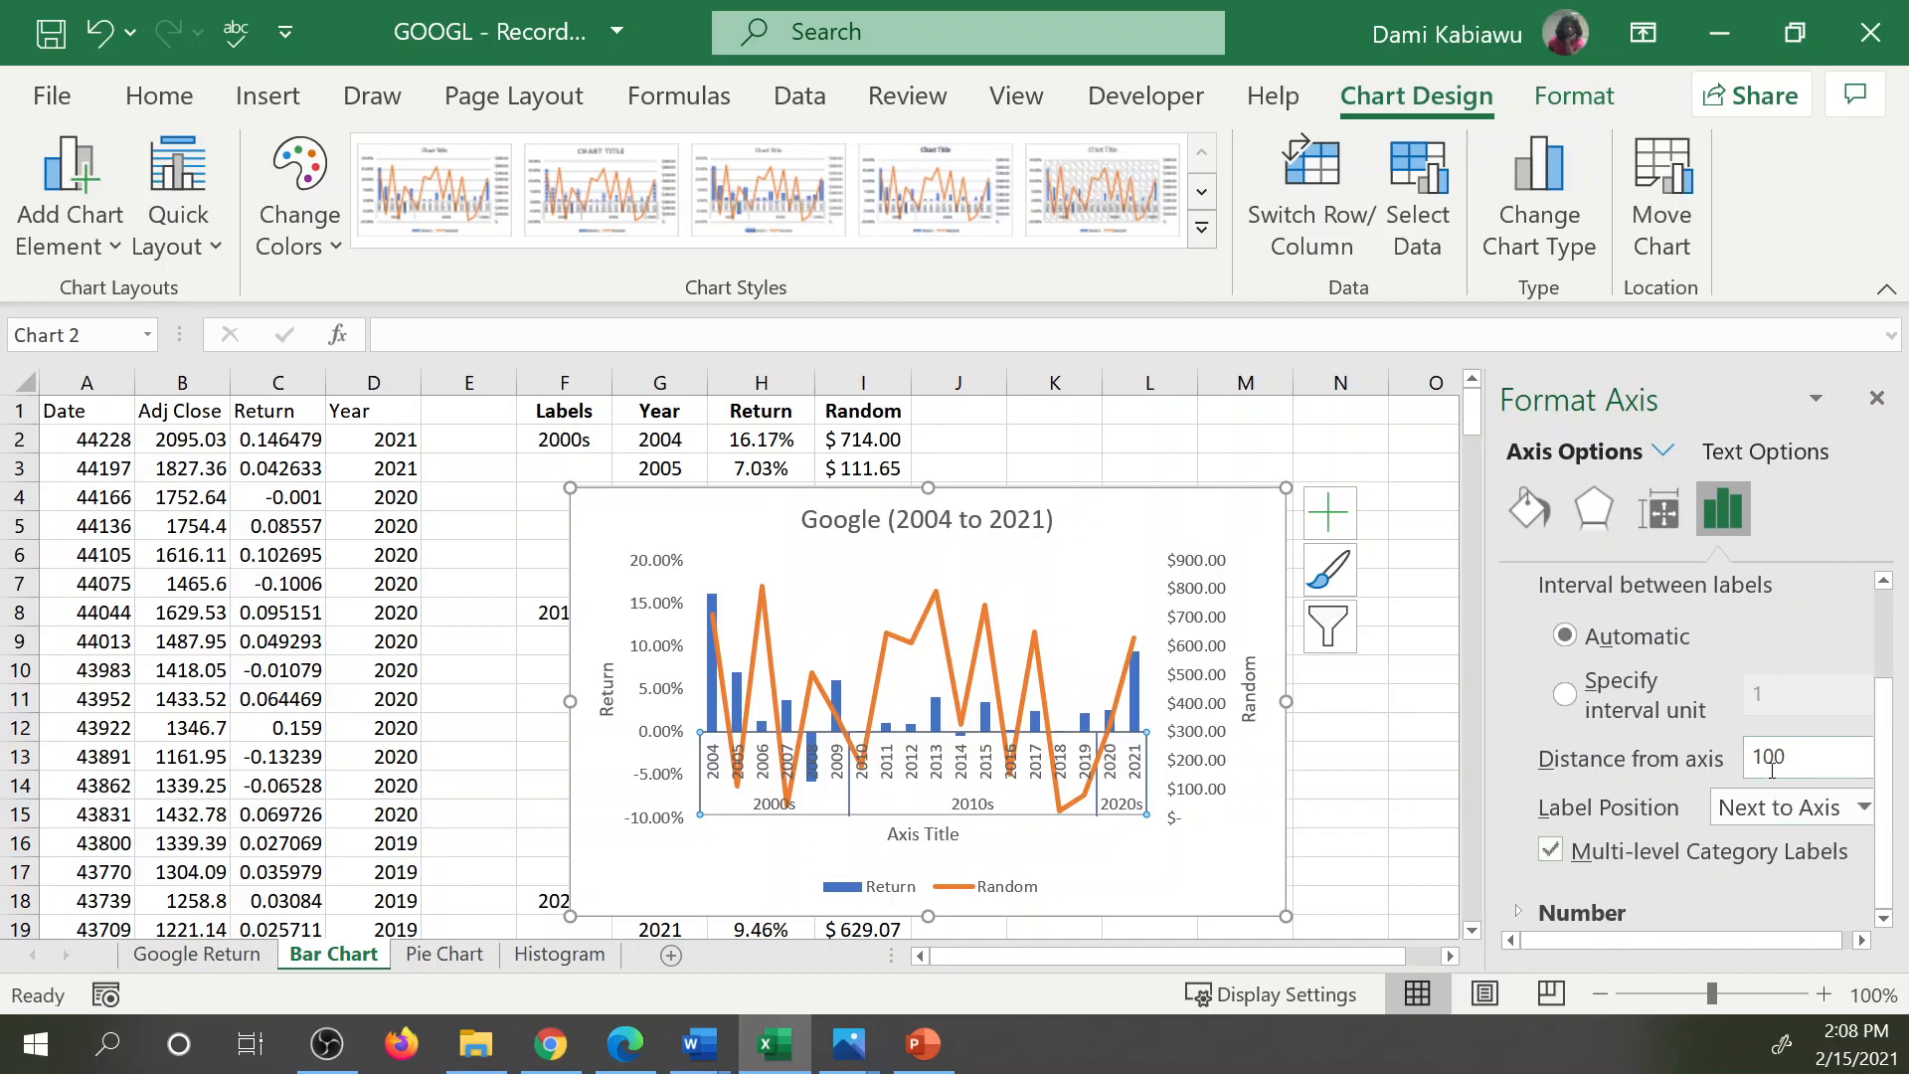
{"action": "left_click_drag", "start_coordinate": [1679, 940], "coordinate": [1812, 922]}
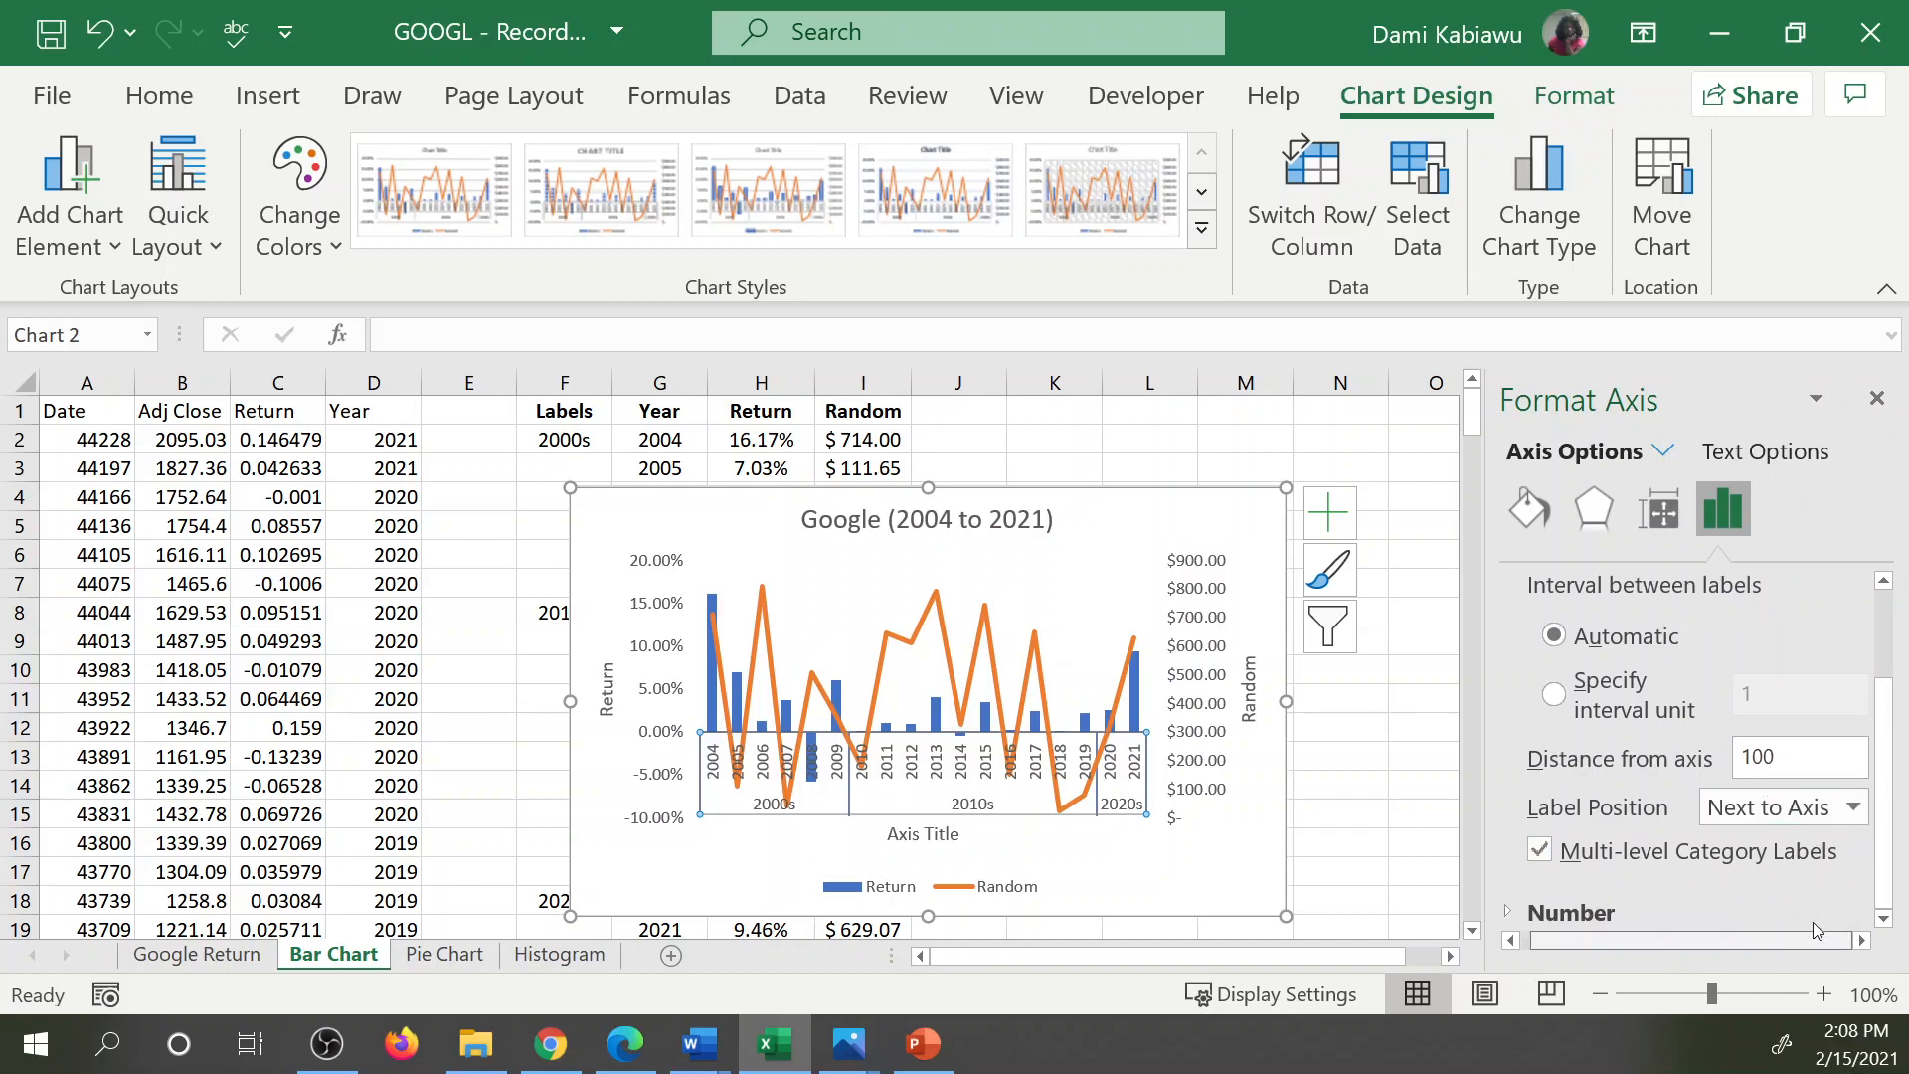
{"action": "left_click", "coordinate": [1853, 808]}
{"action": "left_click", "coordinate": [1746, 916]}
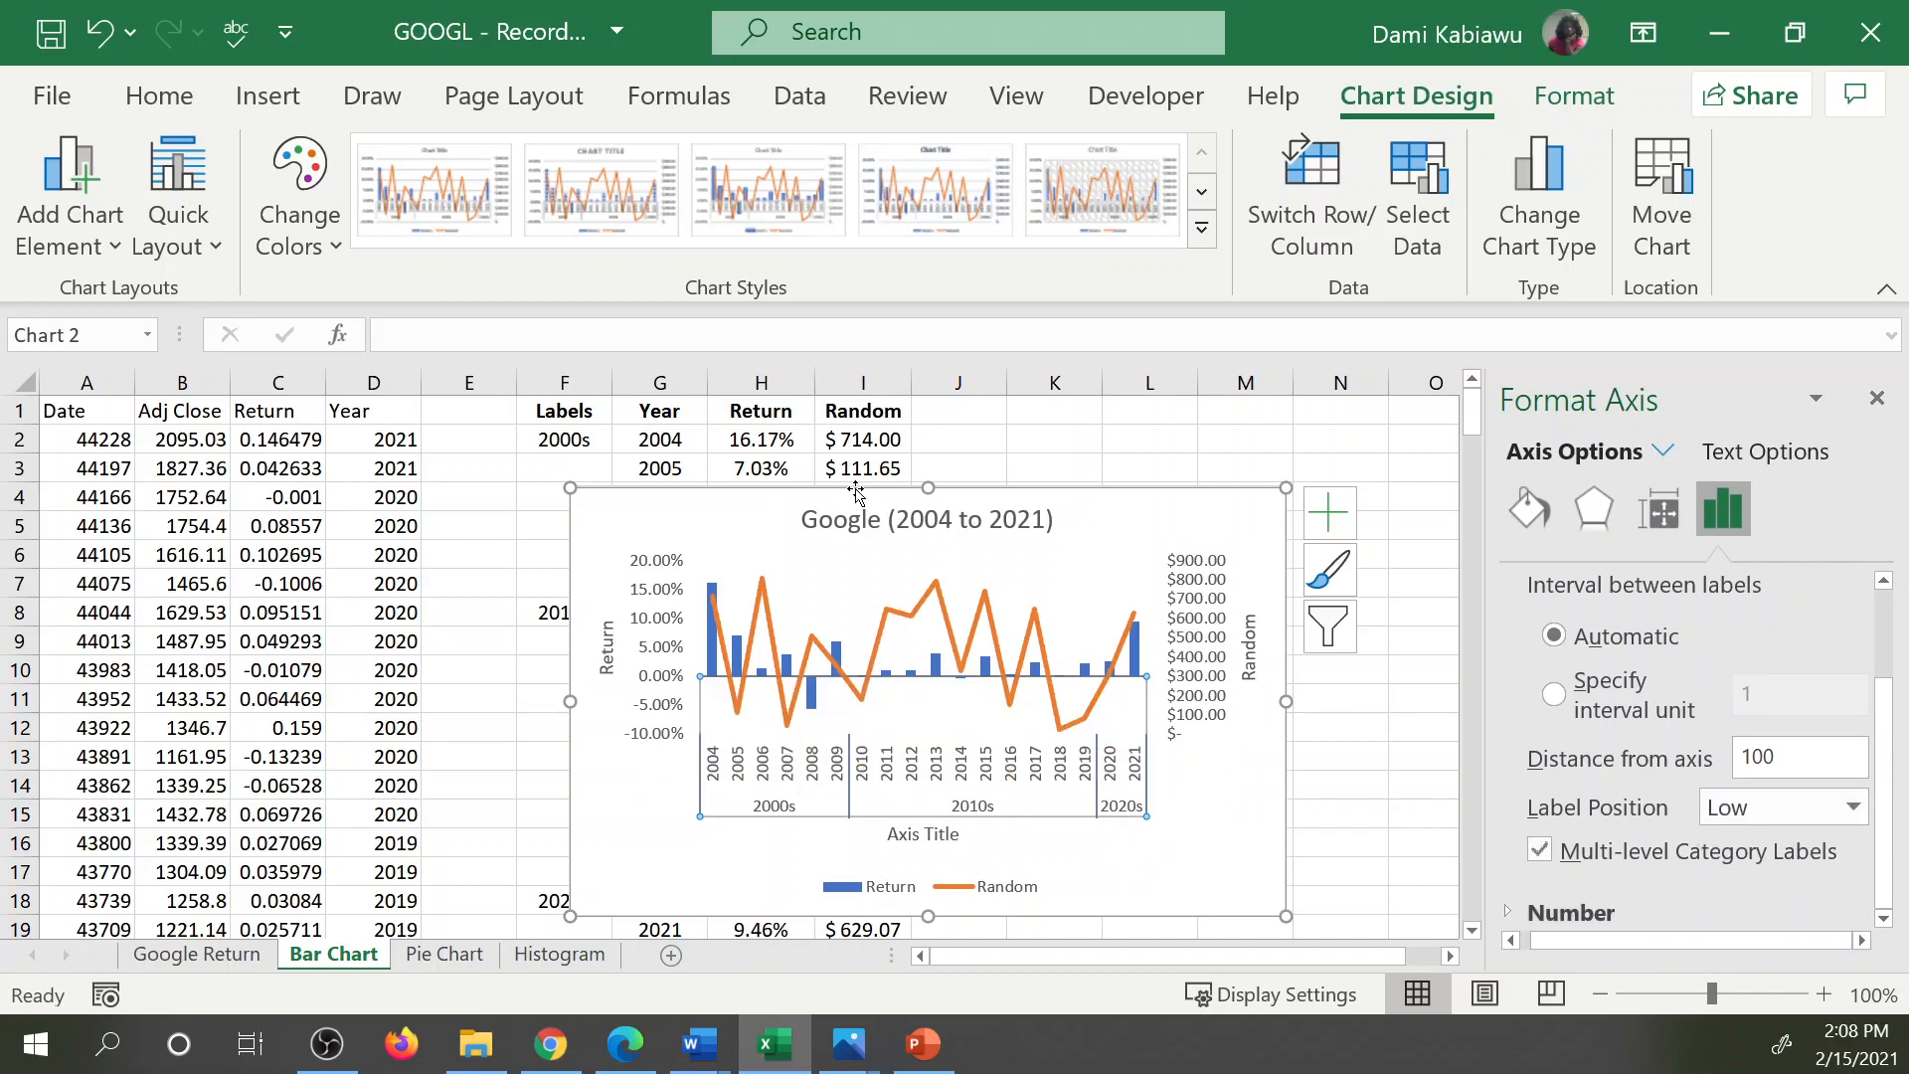
Make the chart taller by extending its upper edge to row 1 and its lower edge to about row 21.
{"action": "left_click_drag", "start_coordinate": [931, 485], "coordinate": [928, 406]}
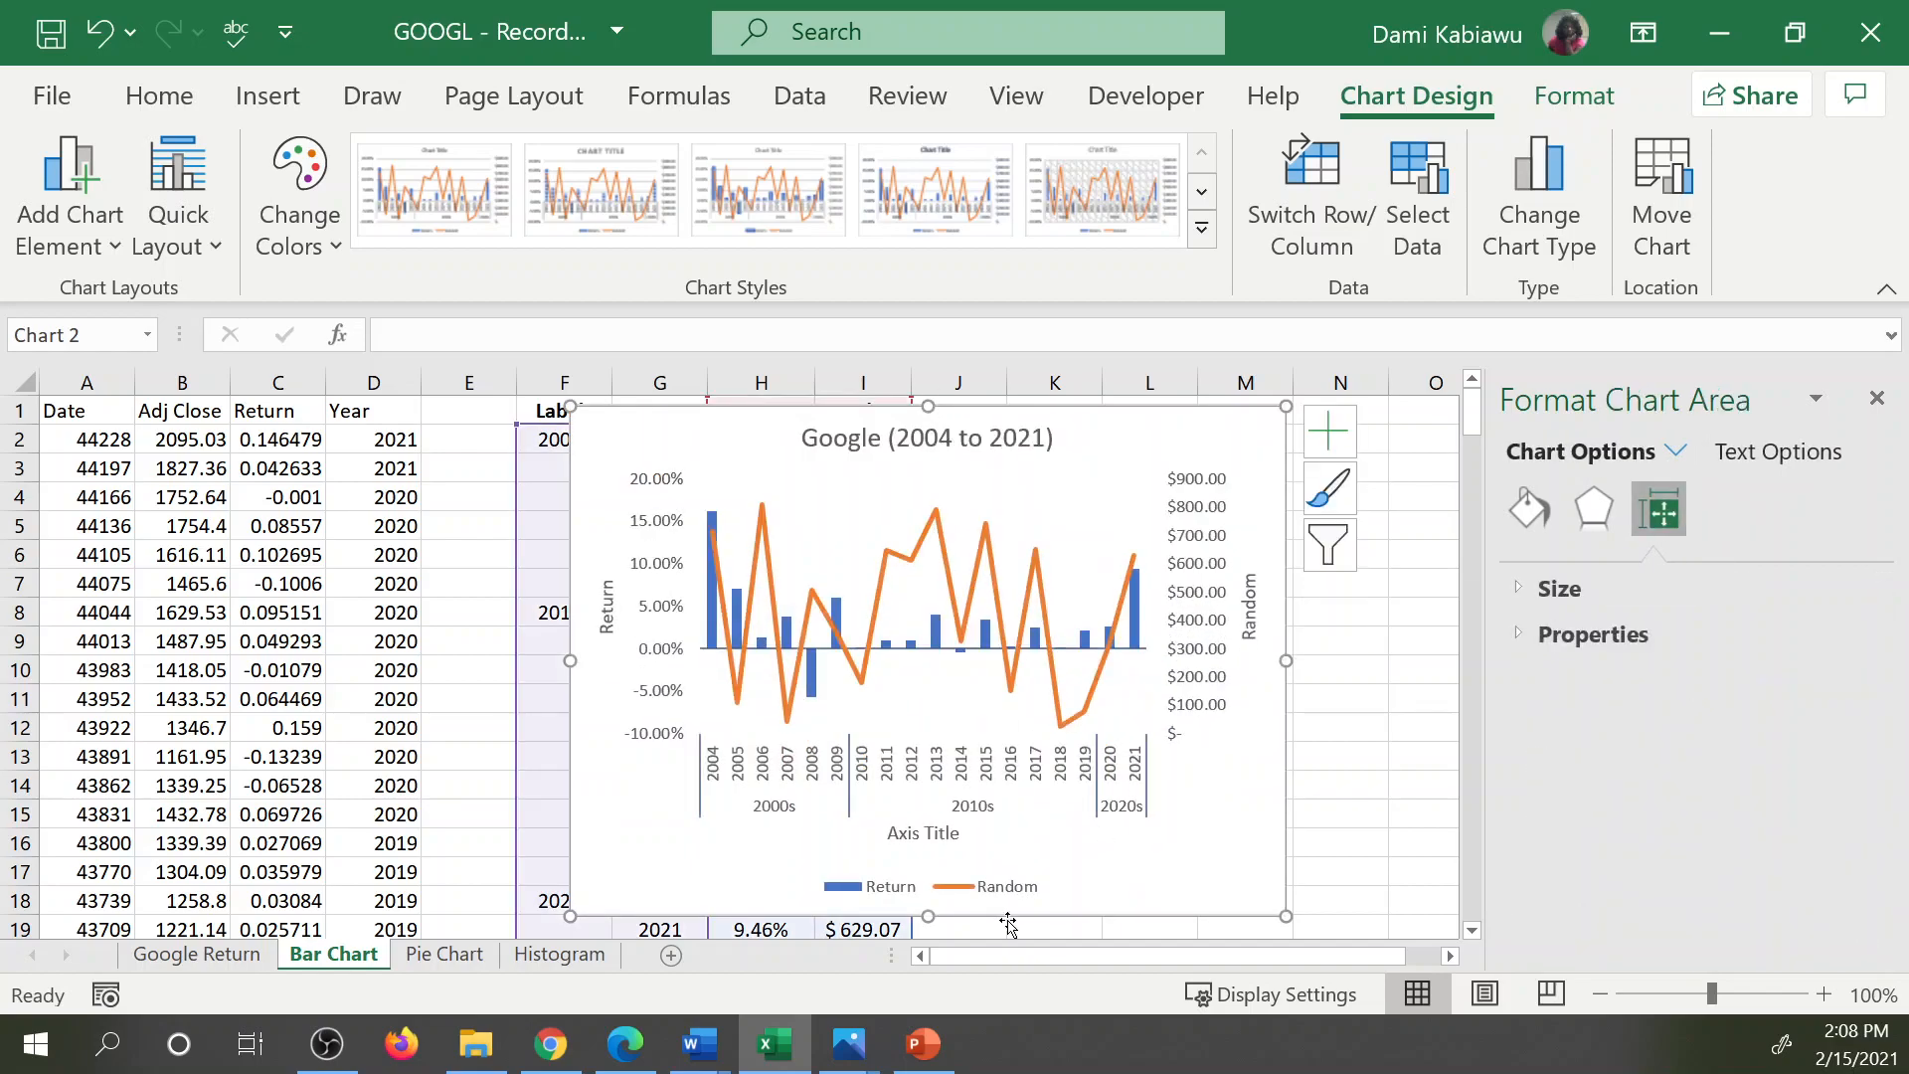
{"action": "left_click_drag", "start_coordinate": [929, 915], "coordinate": [938, 850]}
{"action": "scroll", "coordinate": [1163, 880], "scroll_direction": "up", "scroll_amount": 1}
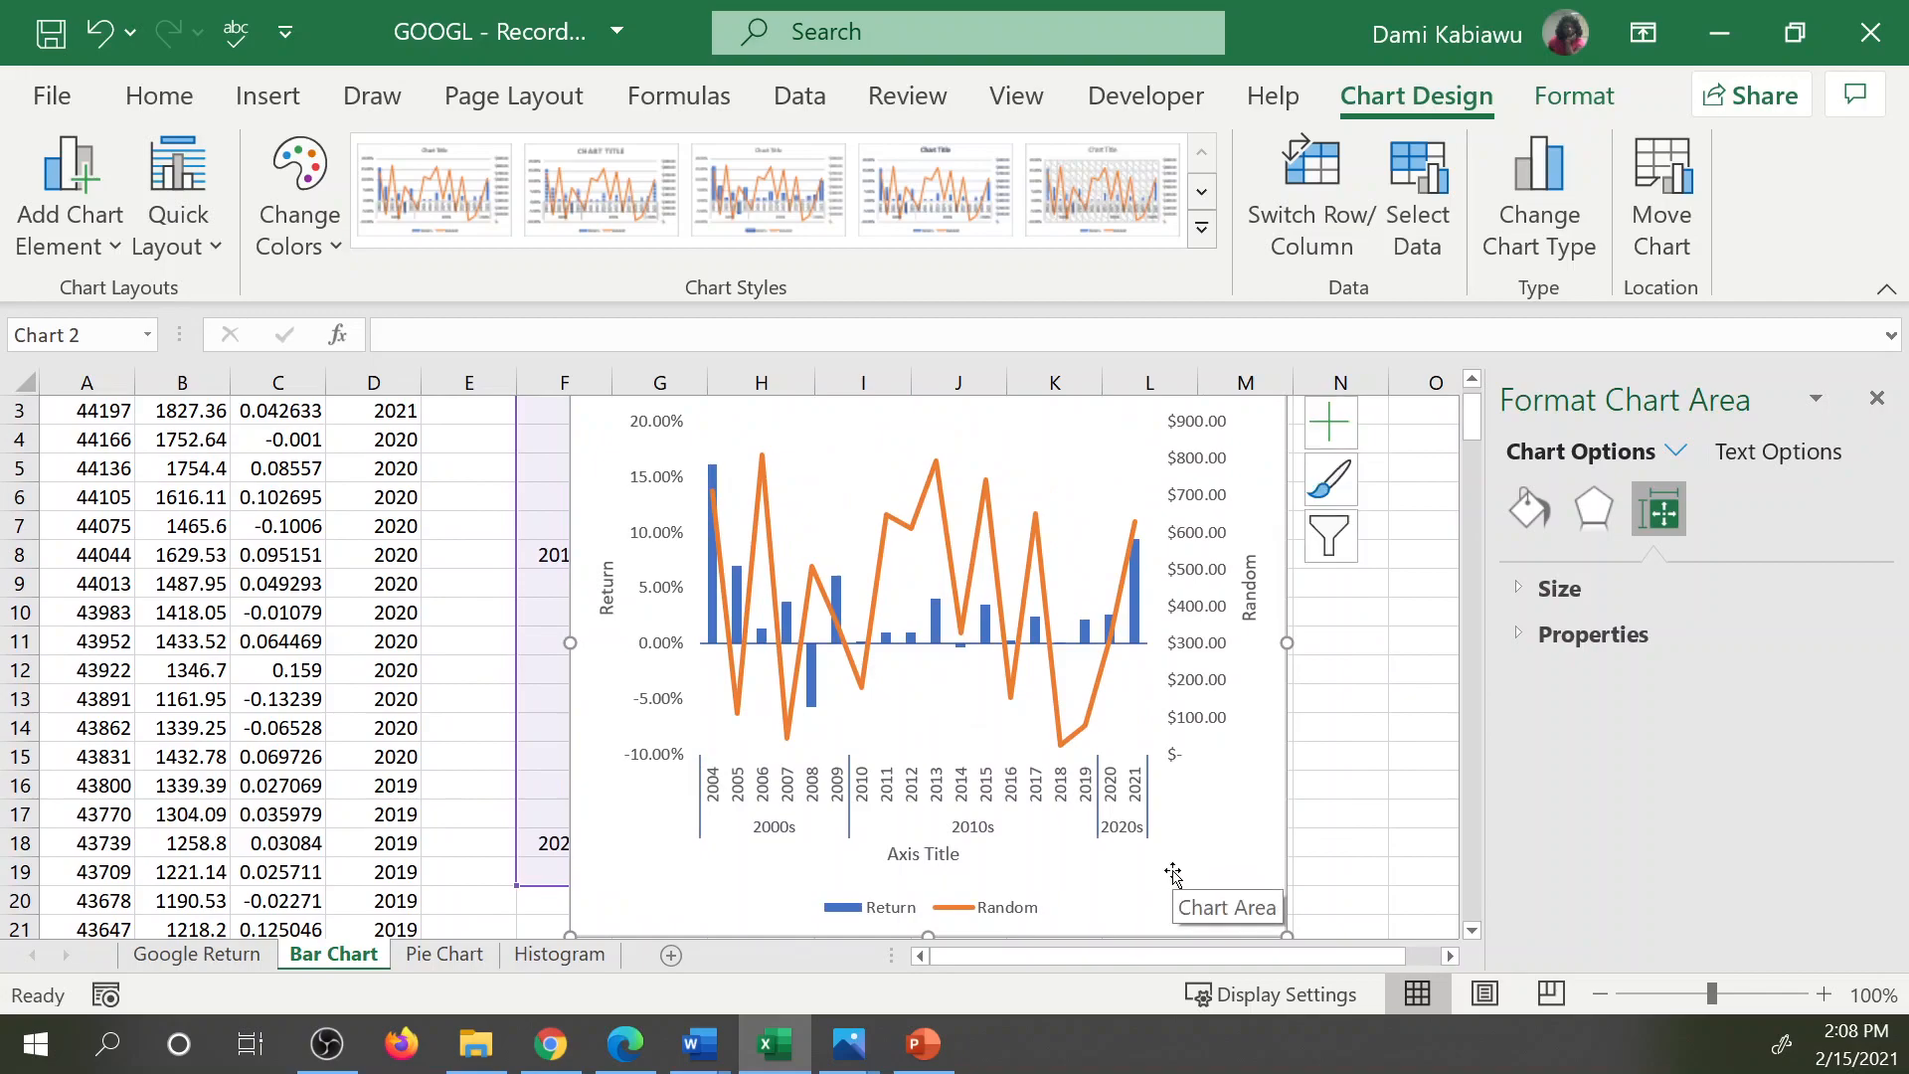
Set the legend position to Right and widen the chart so it starts at column D.
{"action": "left_click", "coordinate": [952, 905]}
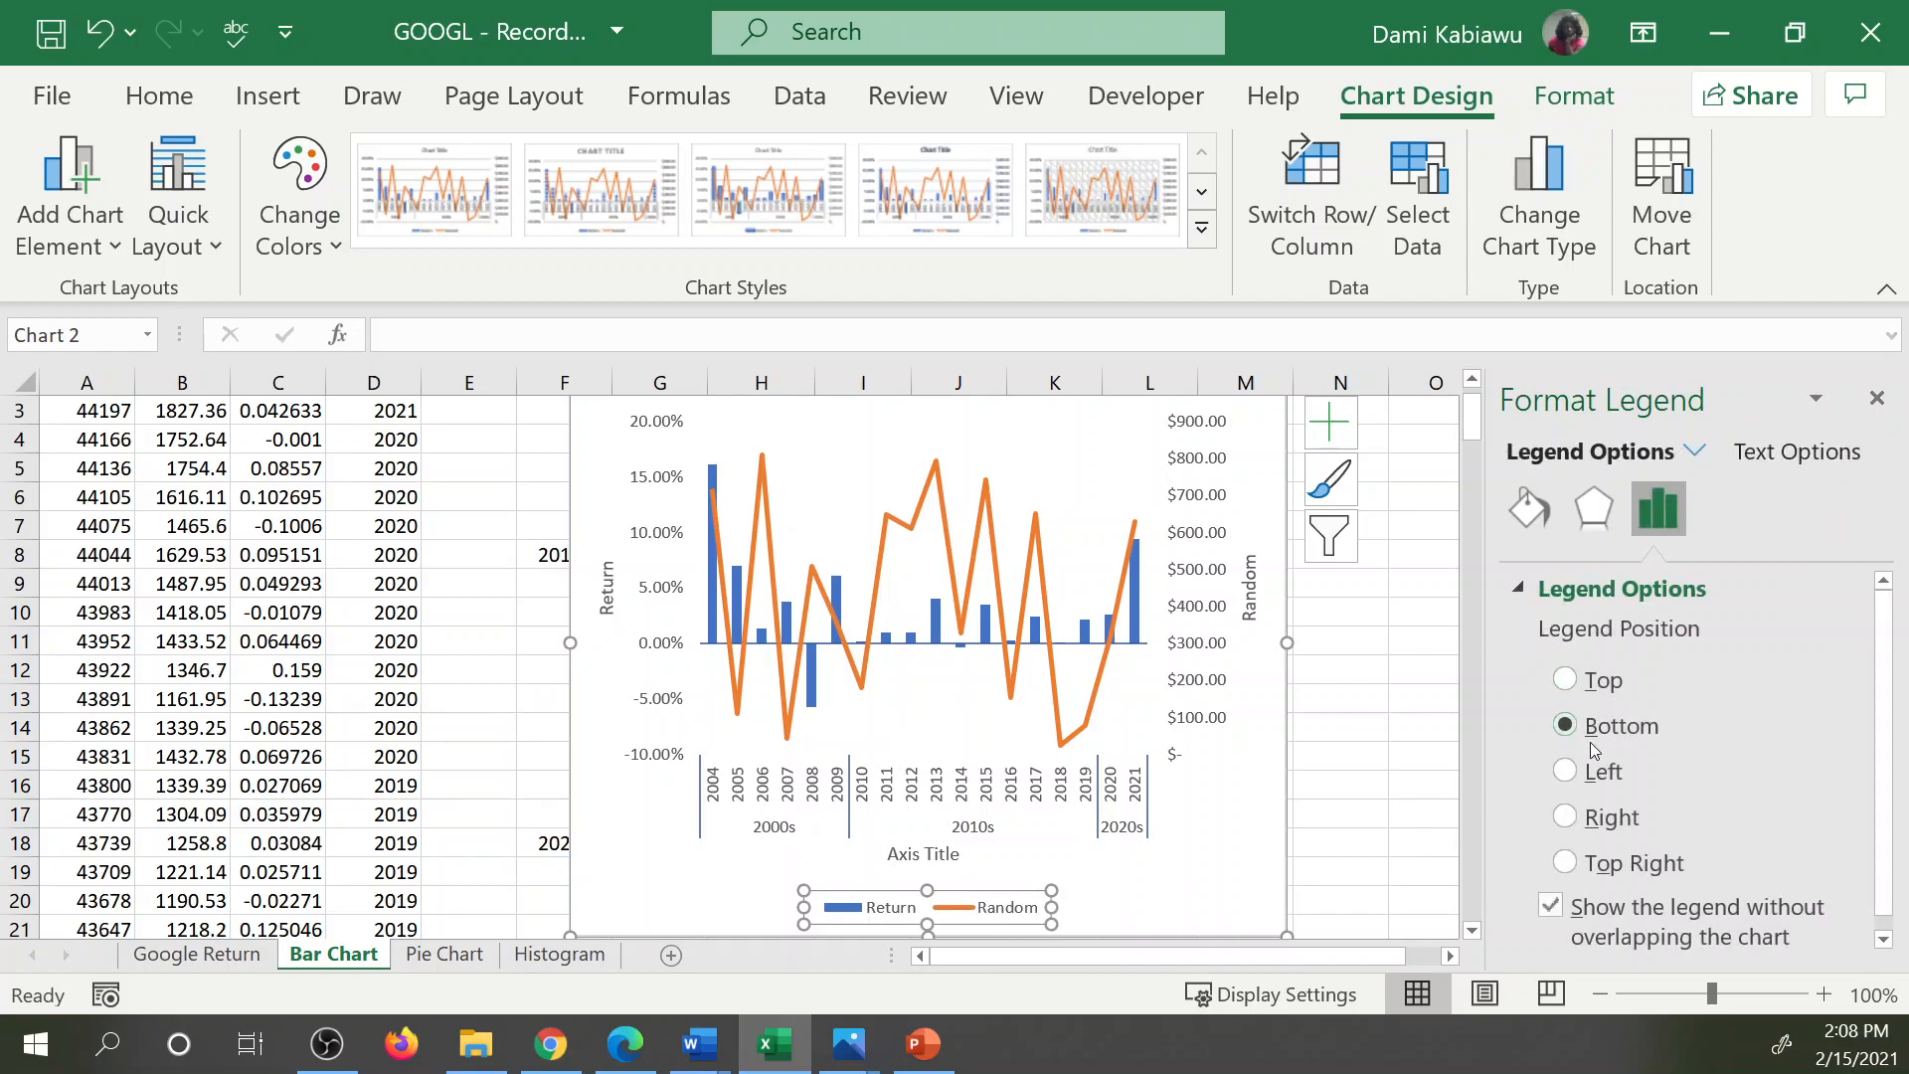
{"action": "left_click", "coordinate": [1566, 817]}
{"action": "left_click_drag", "start_coordinate": [569, 643], "coordinate": [331, 642]}
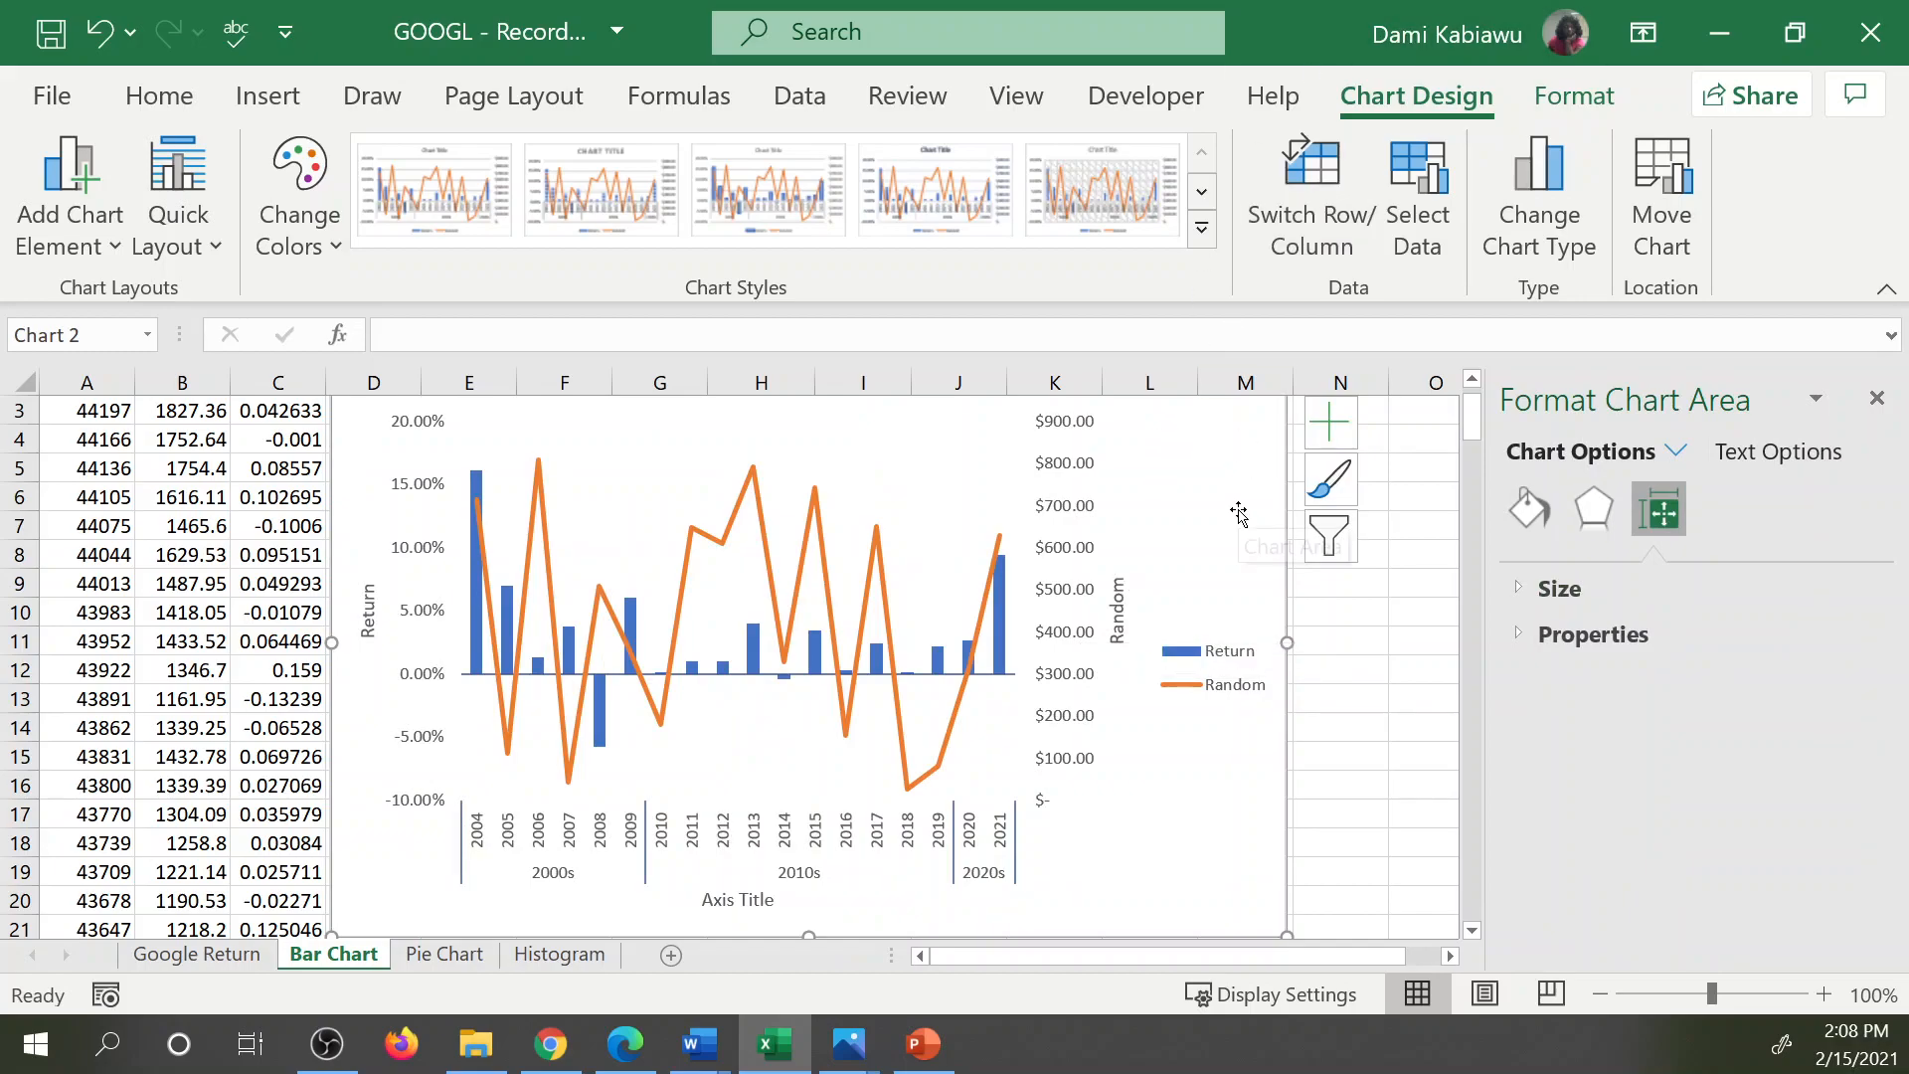
Move the combo chart to a new sheet named Chart1.
{"action": "left_click", "coordinate": [1659, 189]}
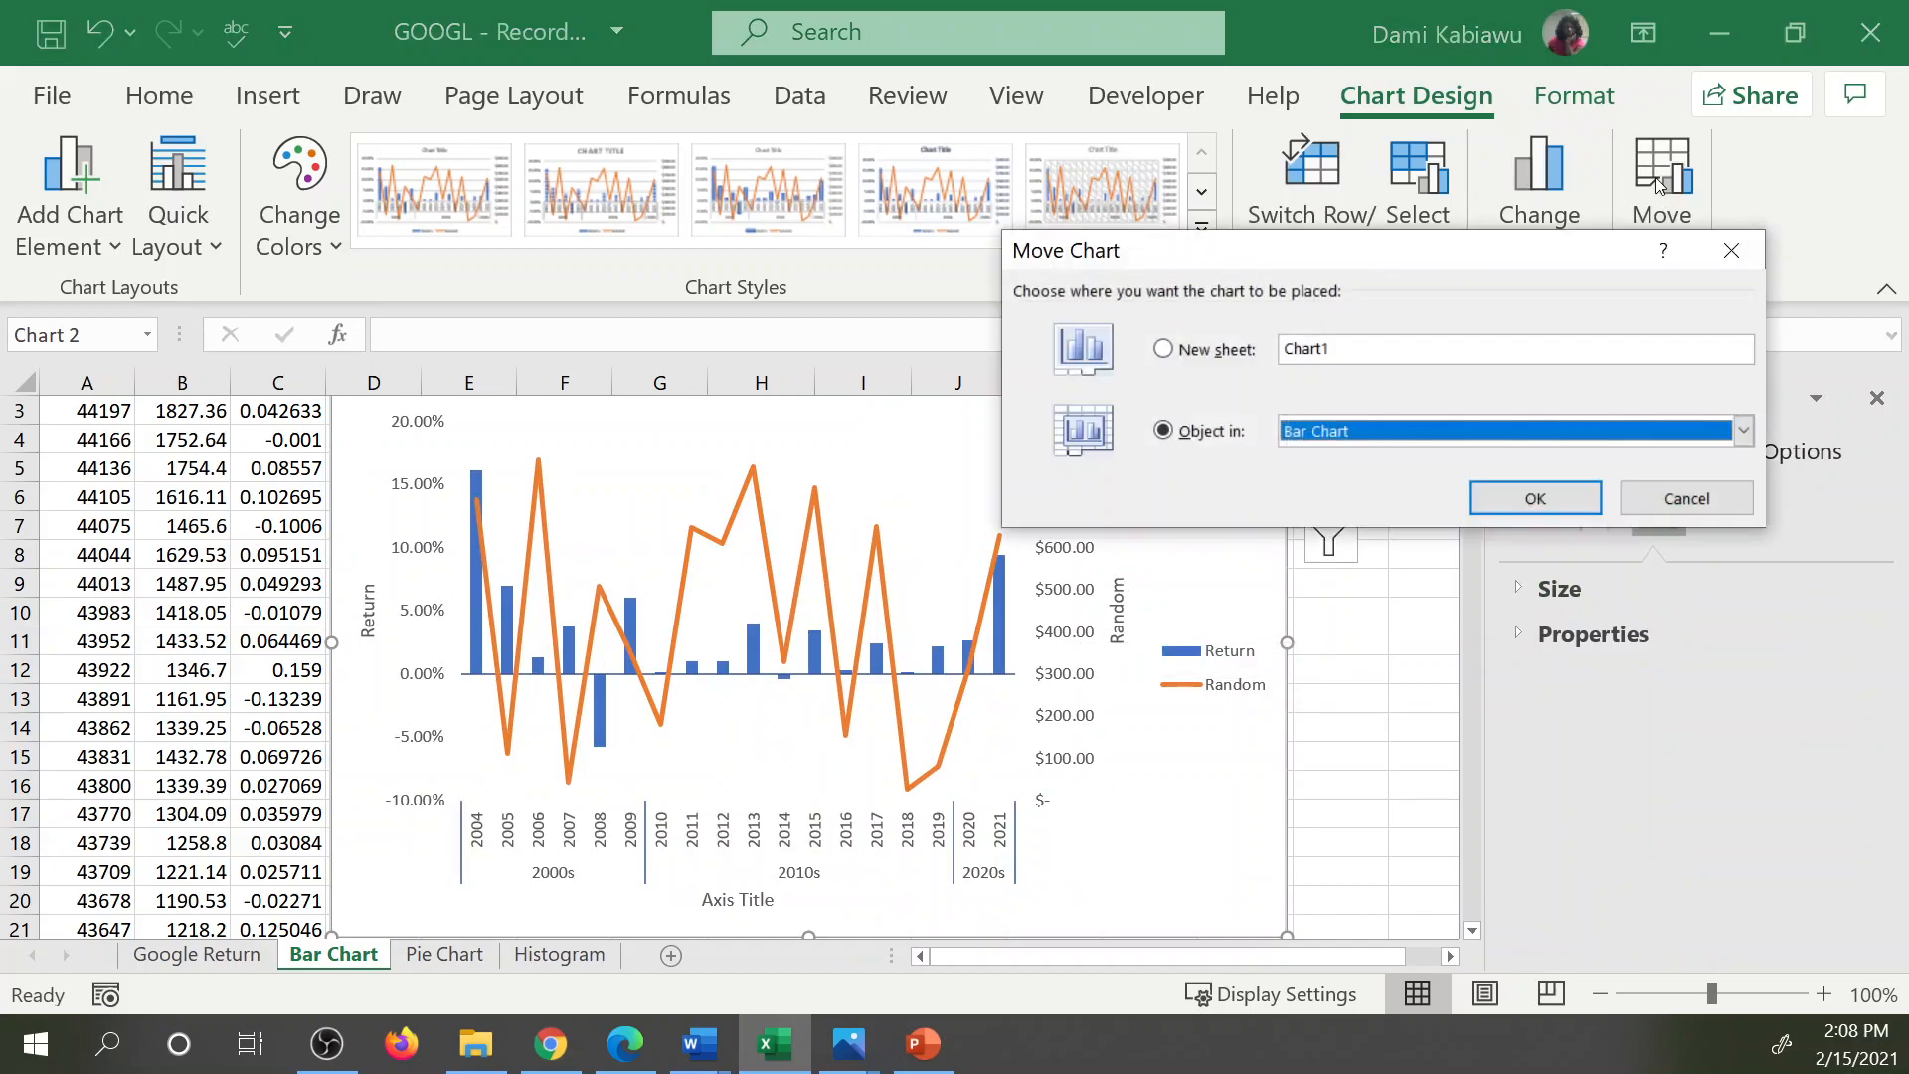
{"action": "left_click", "coordinate": [1201, 360]}
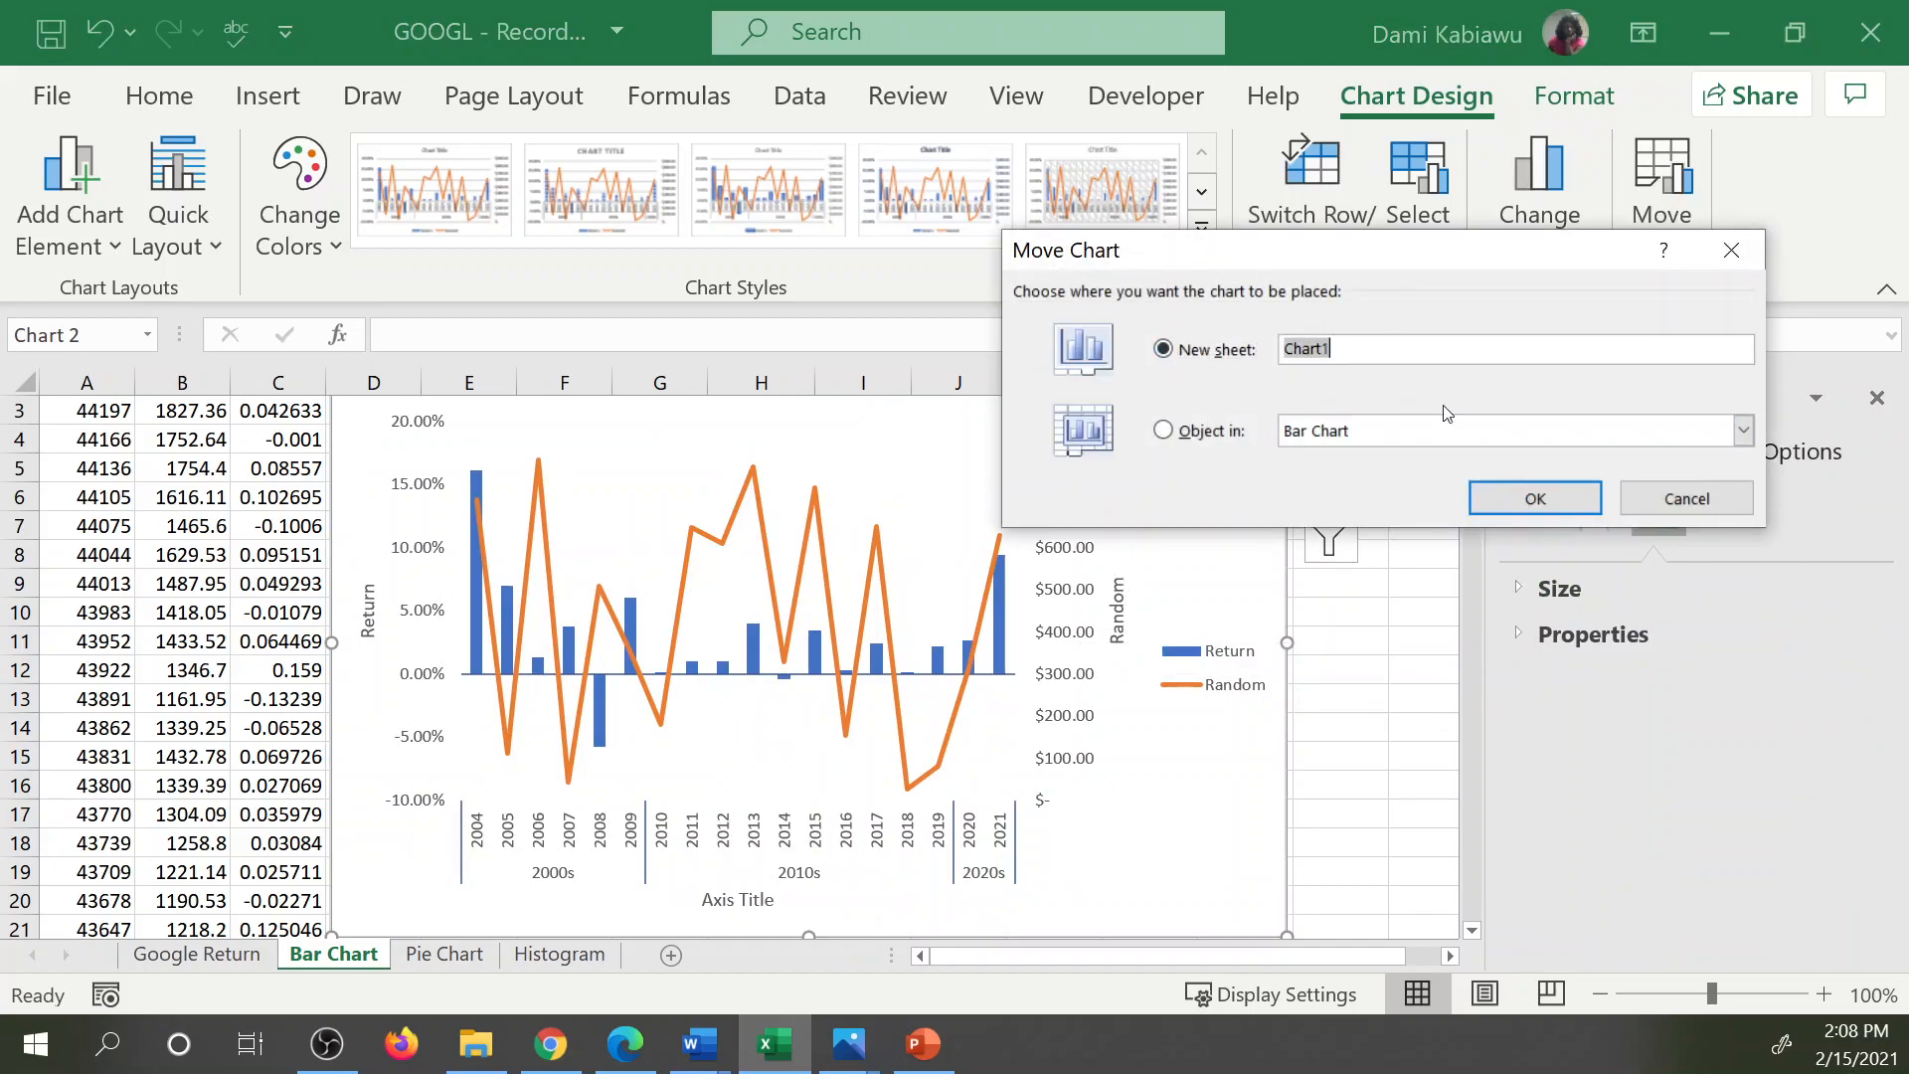
{"action": "left_click", "coordinate": [1535, 497]}
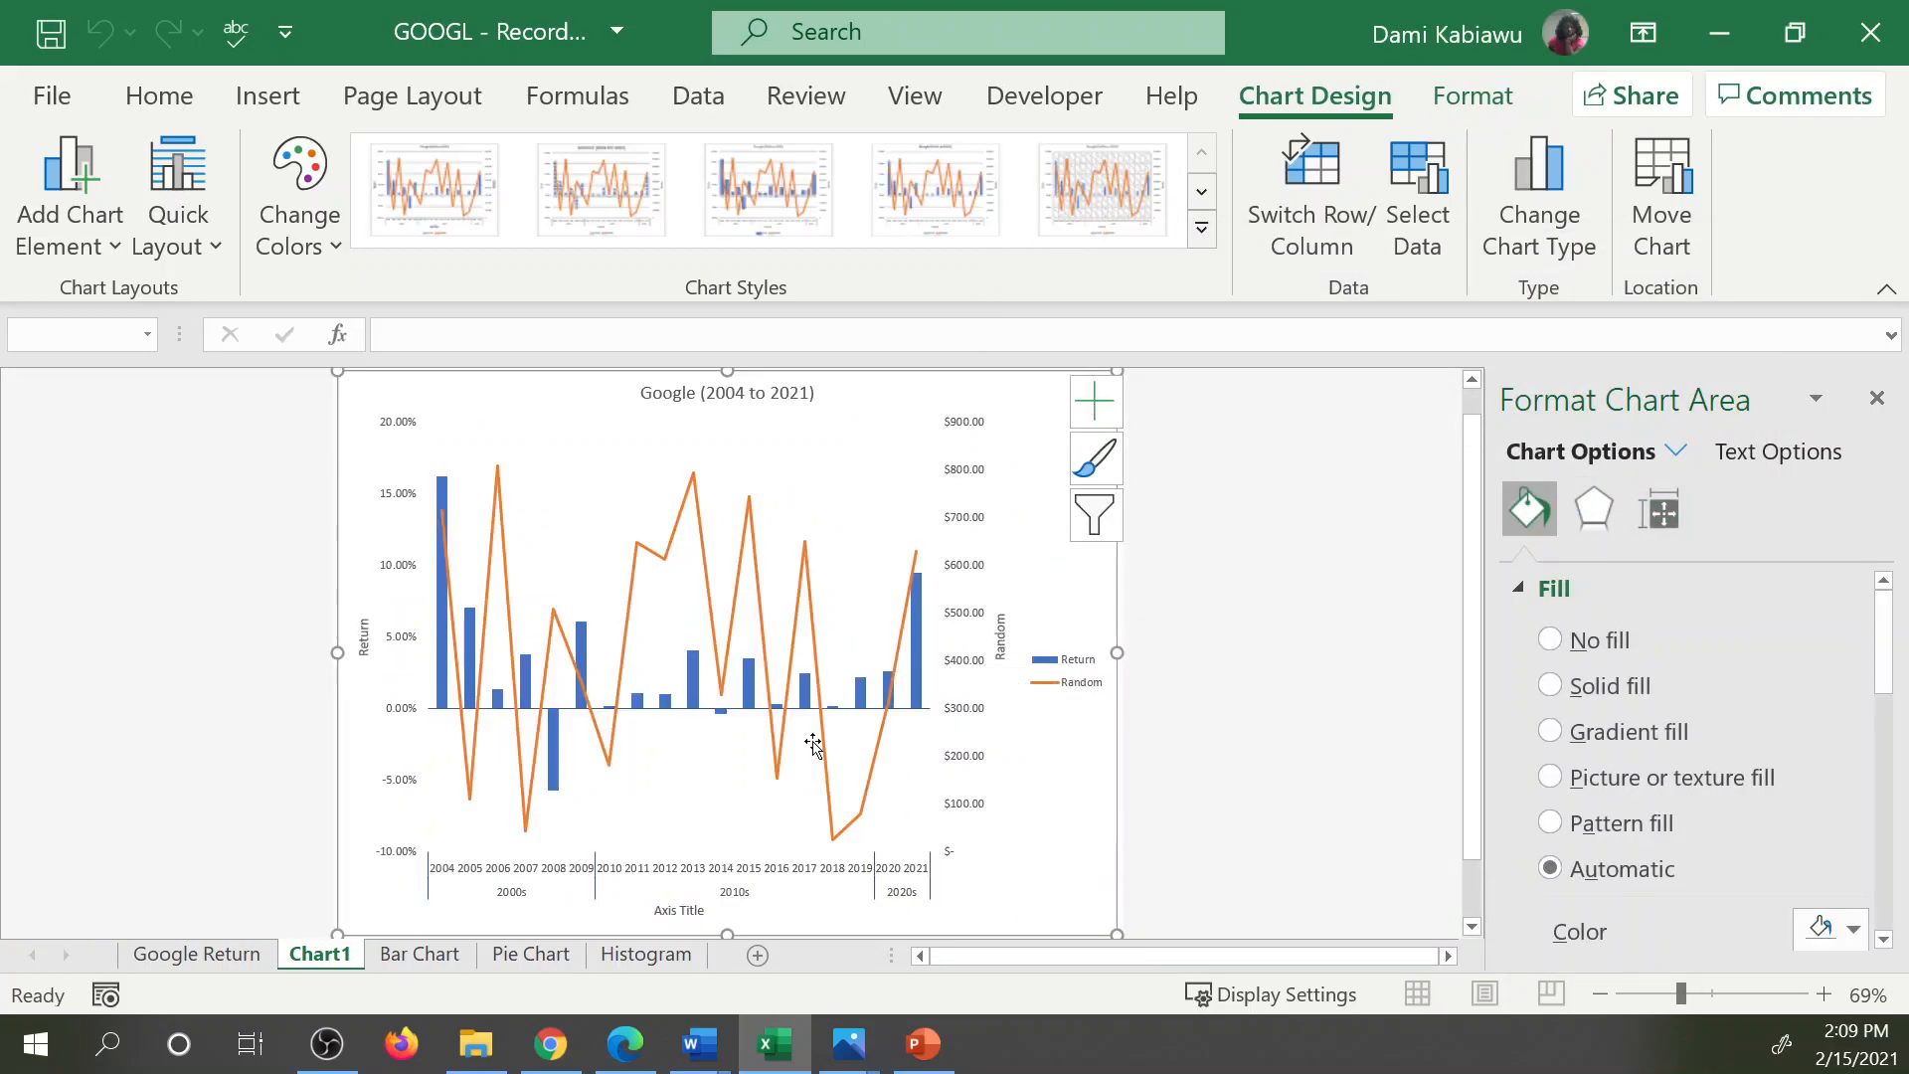
Set the marker option of the Random line series to Automatic.
{"action": "left_click", "coordinate": [749, 567]}
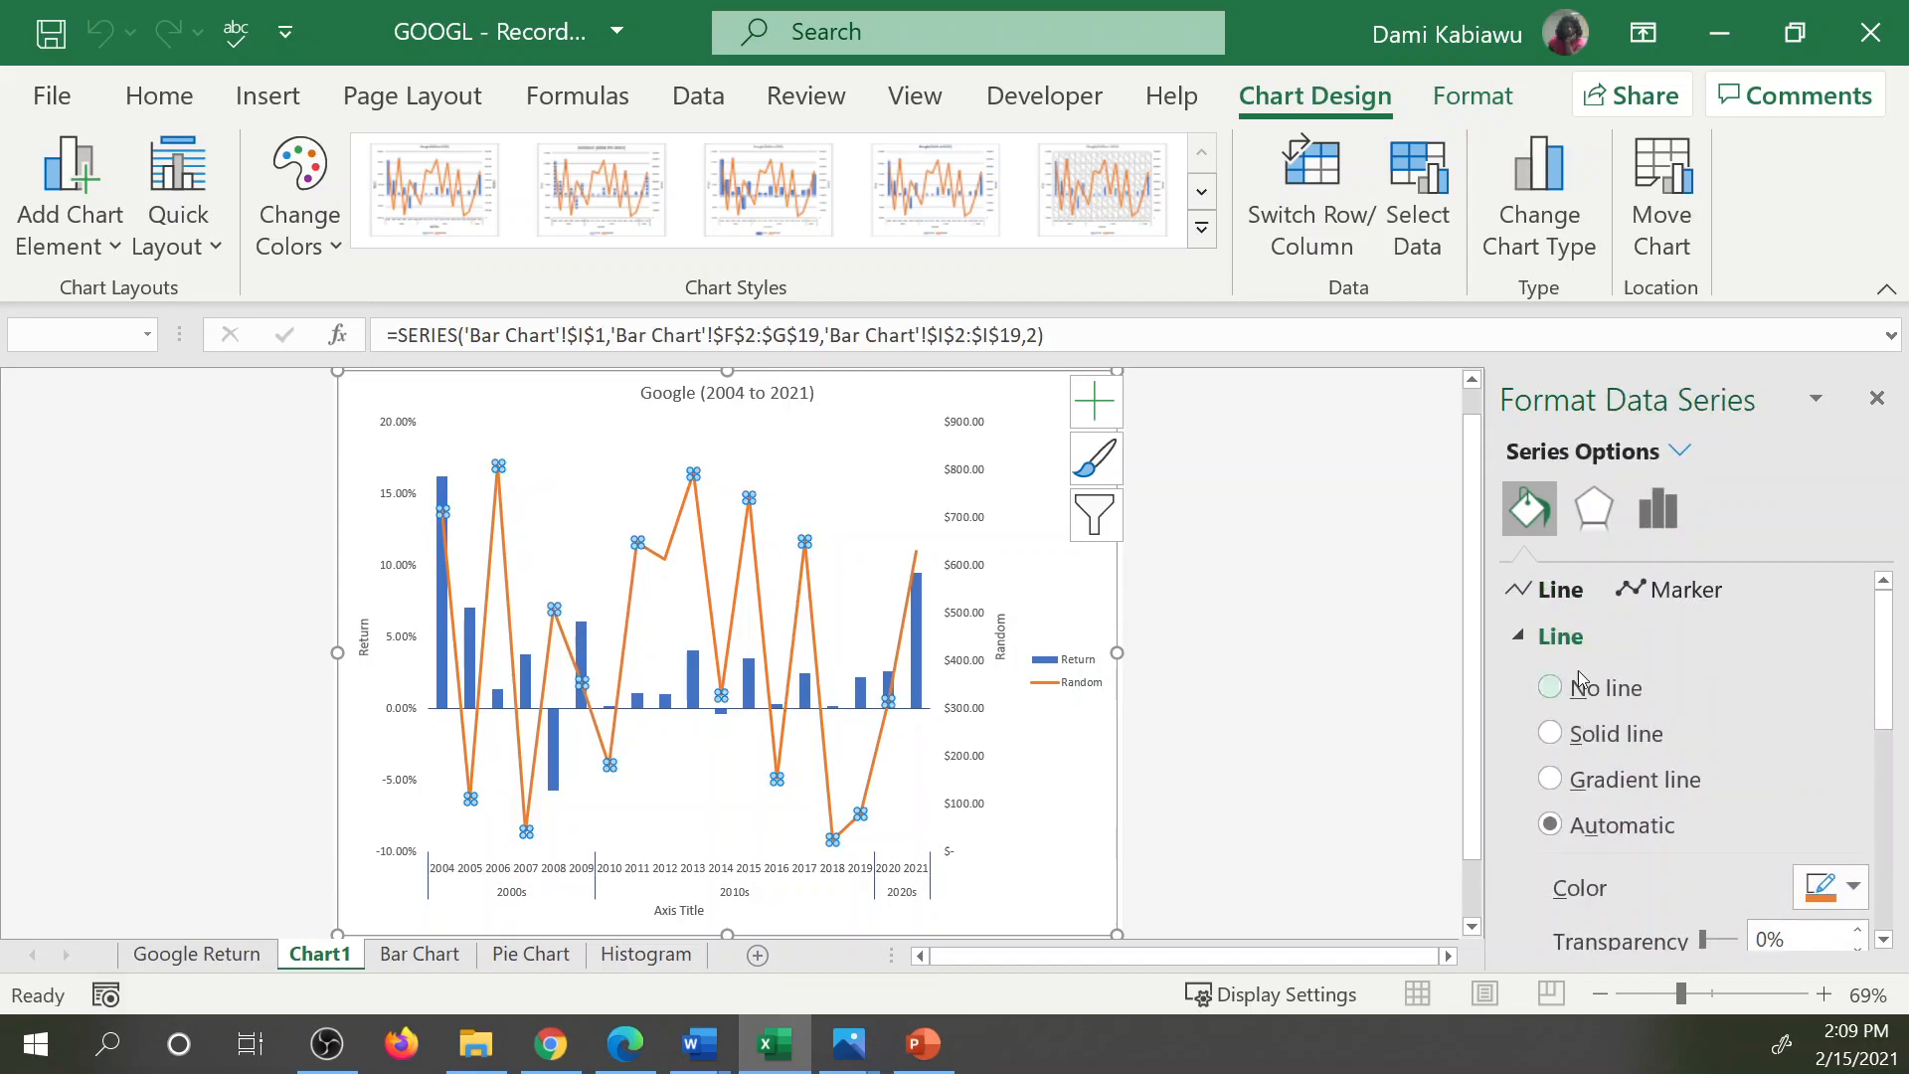
{"action": "left_click", "coordinate": [1648, 589]}
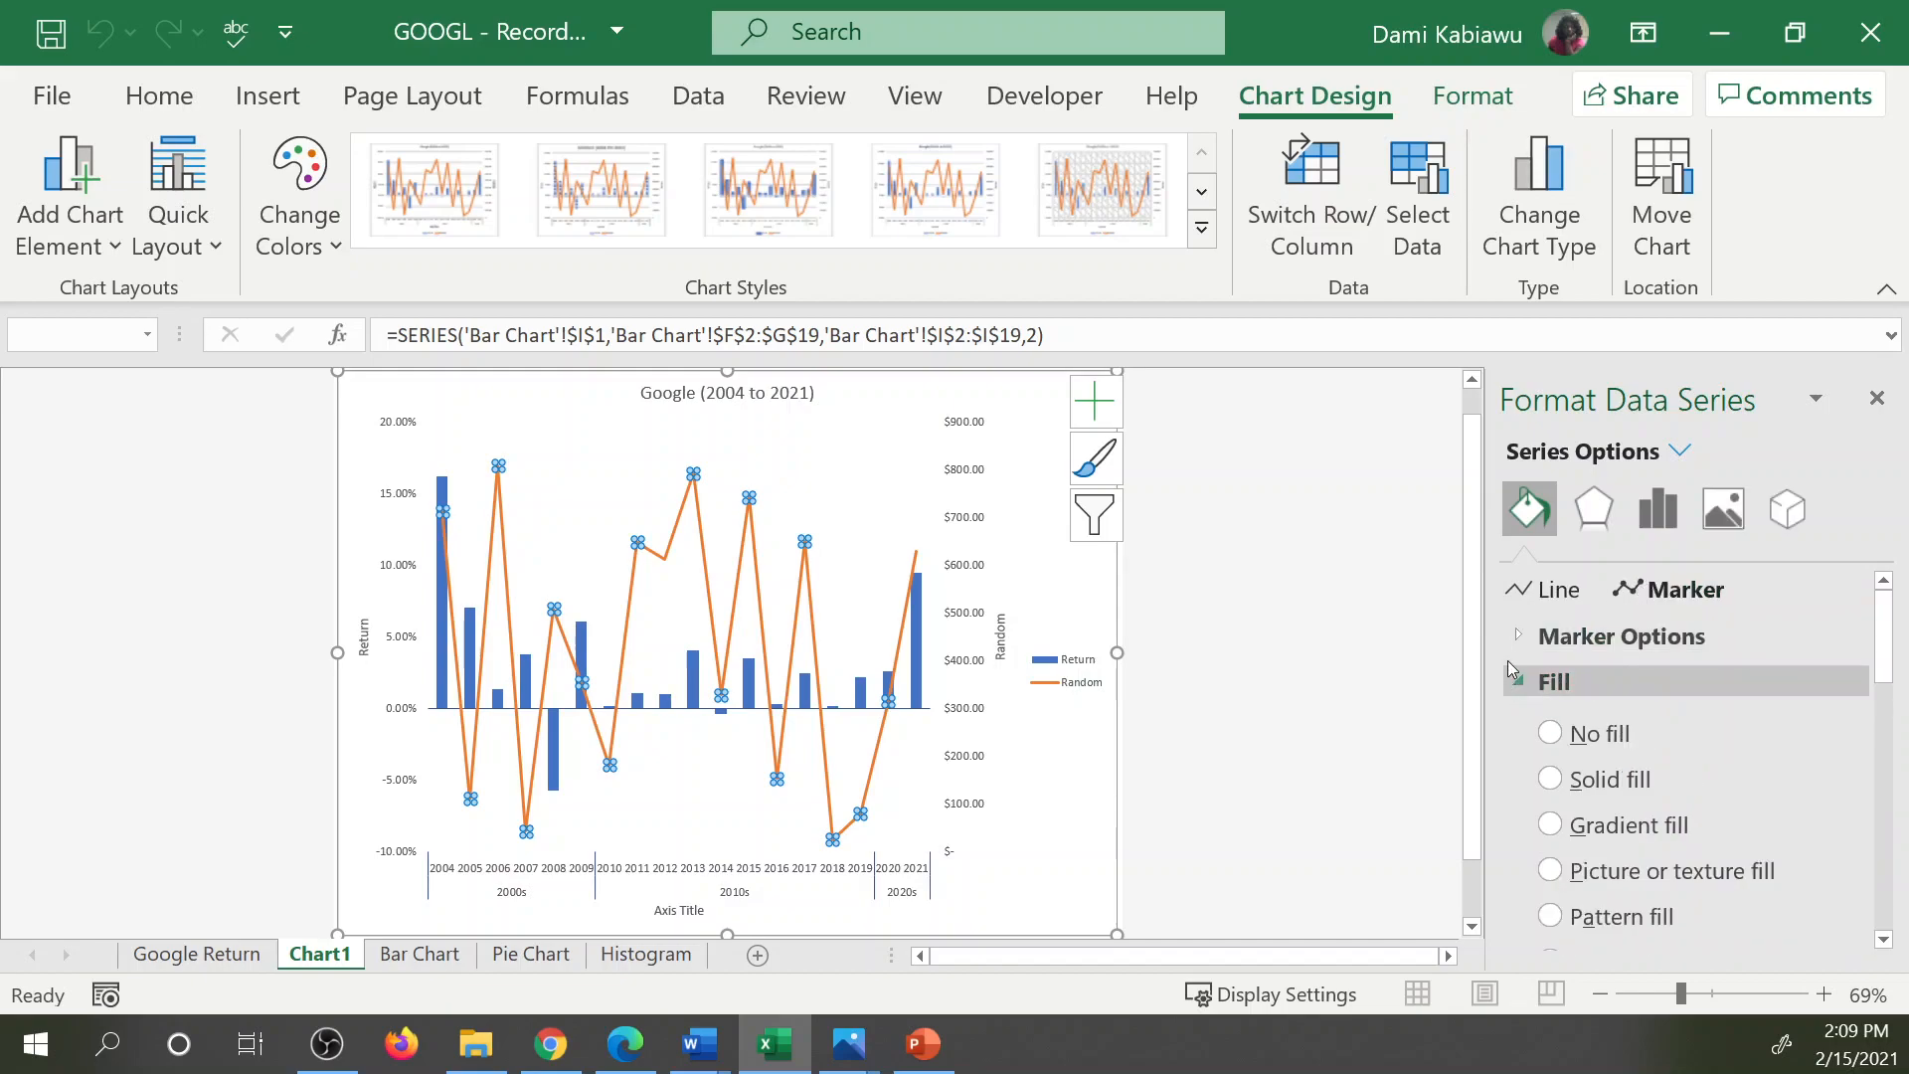
{"action": "left_click", "coordinate": [1591, 637]}
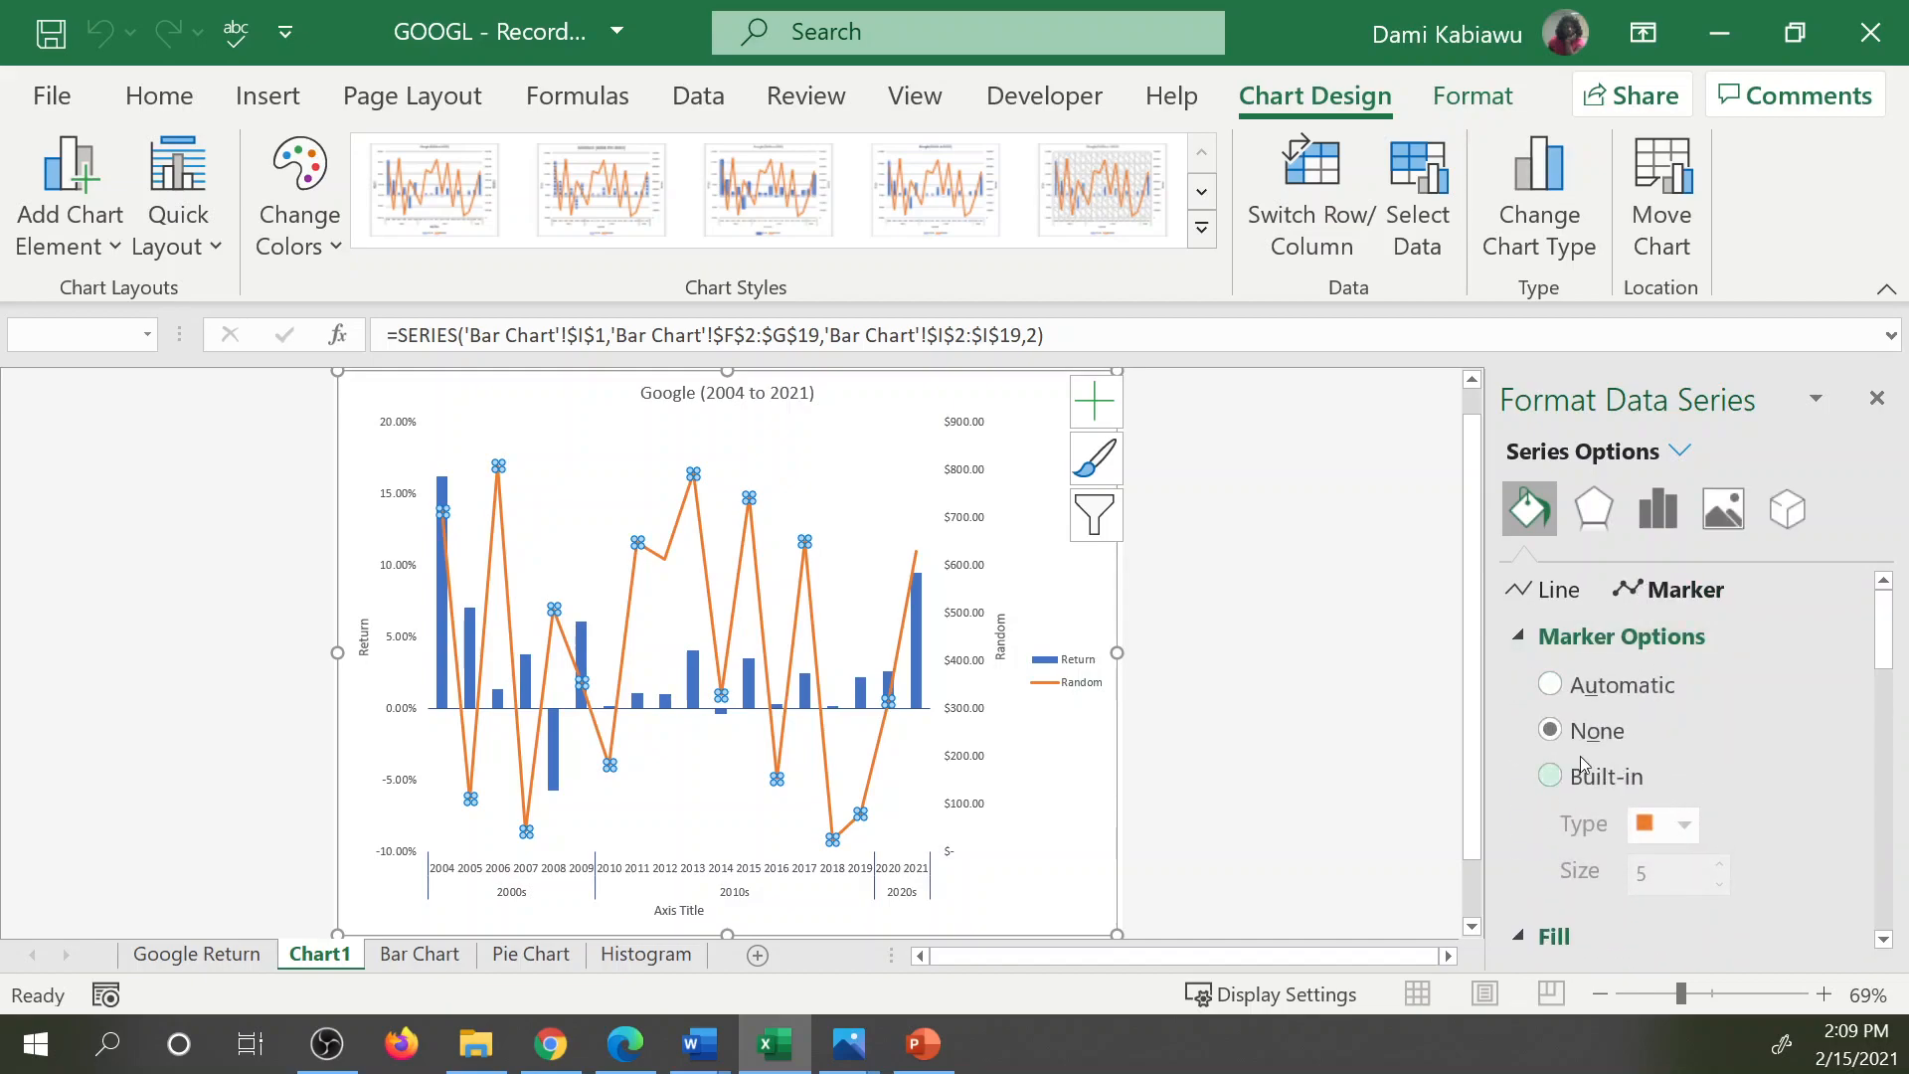
{"action": "left_click", "coordinate": [1549, 685]}
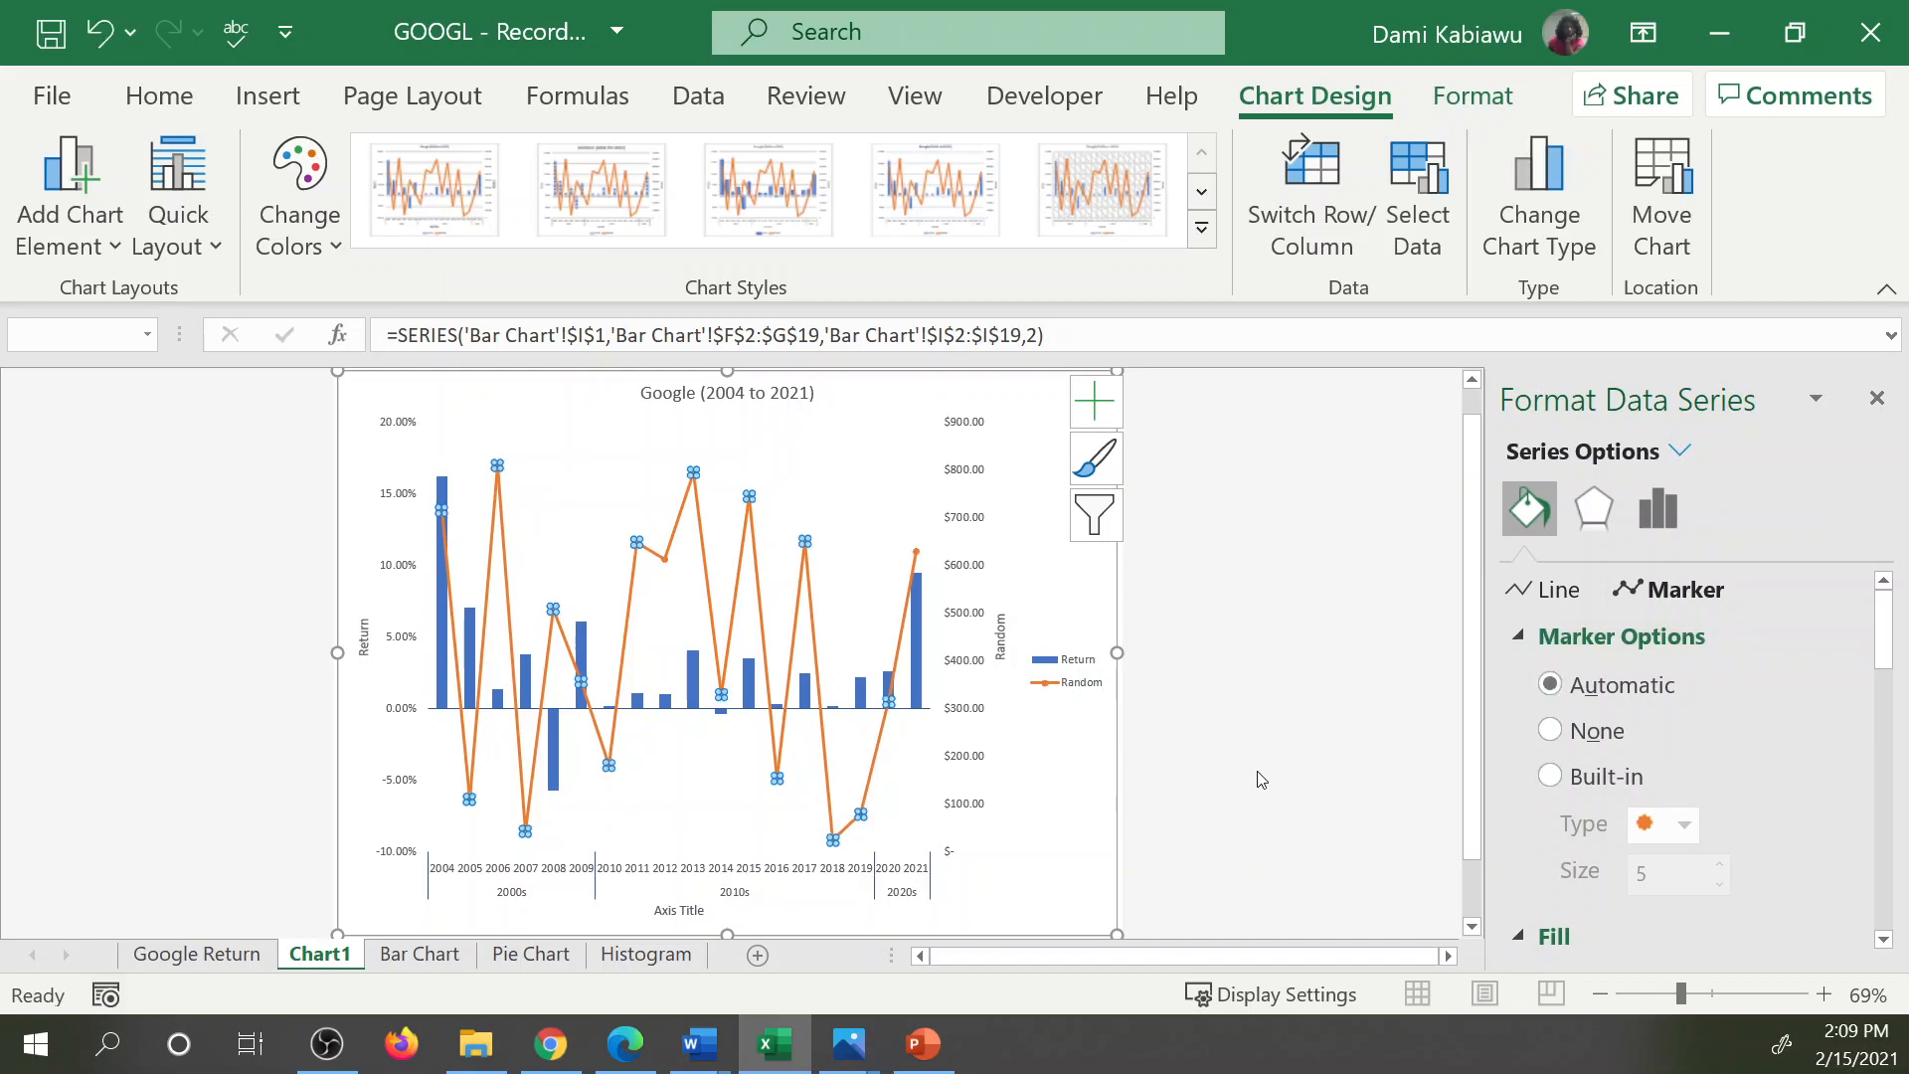
{"action": "left_click", "coordinate": [873, 534]}
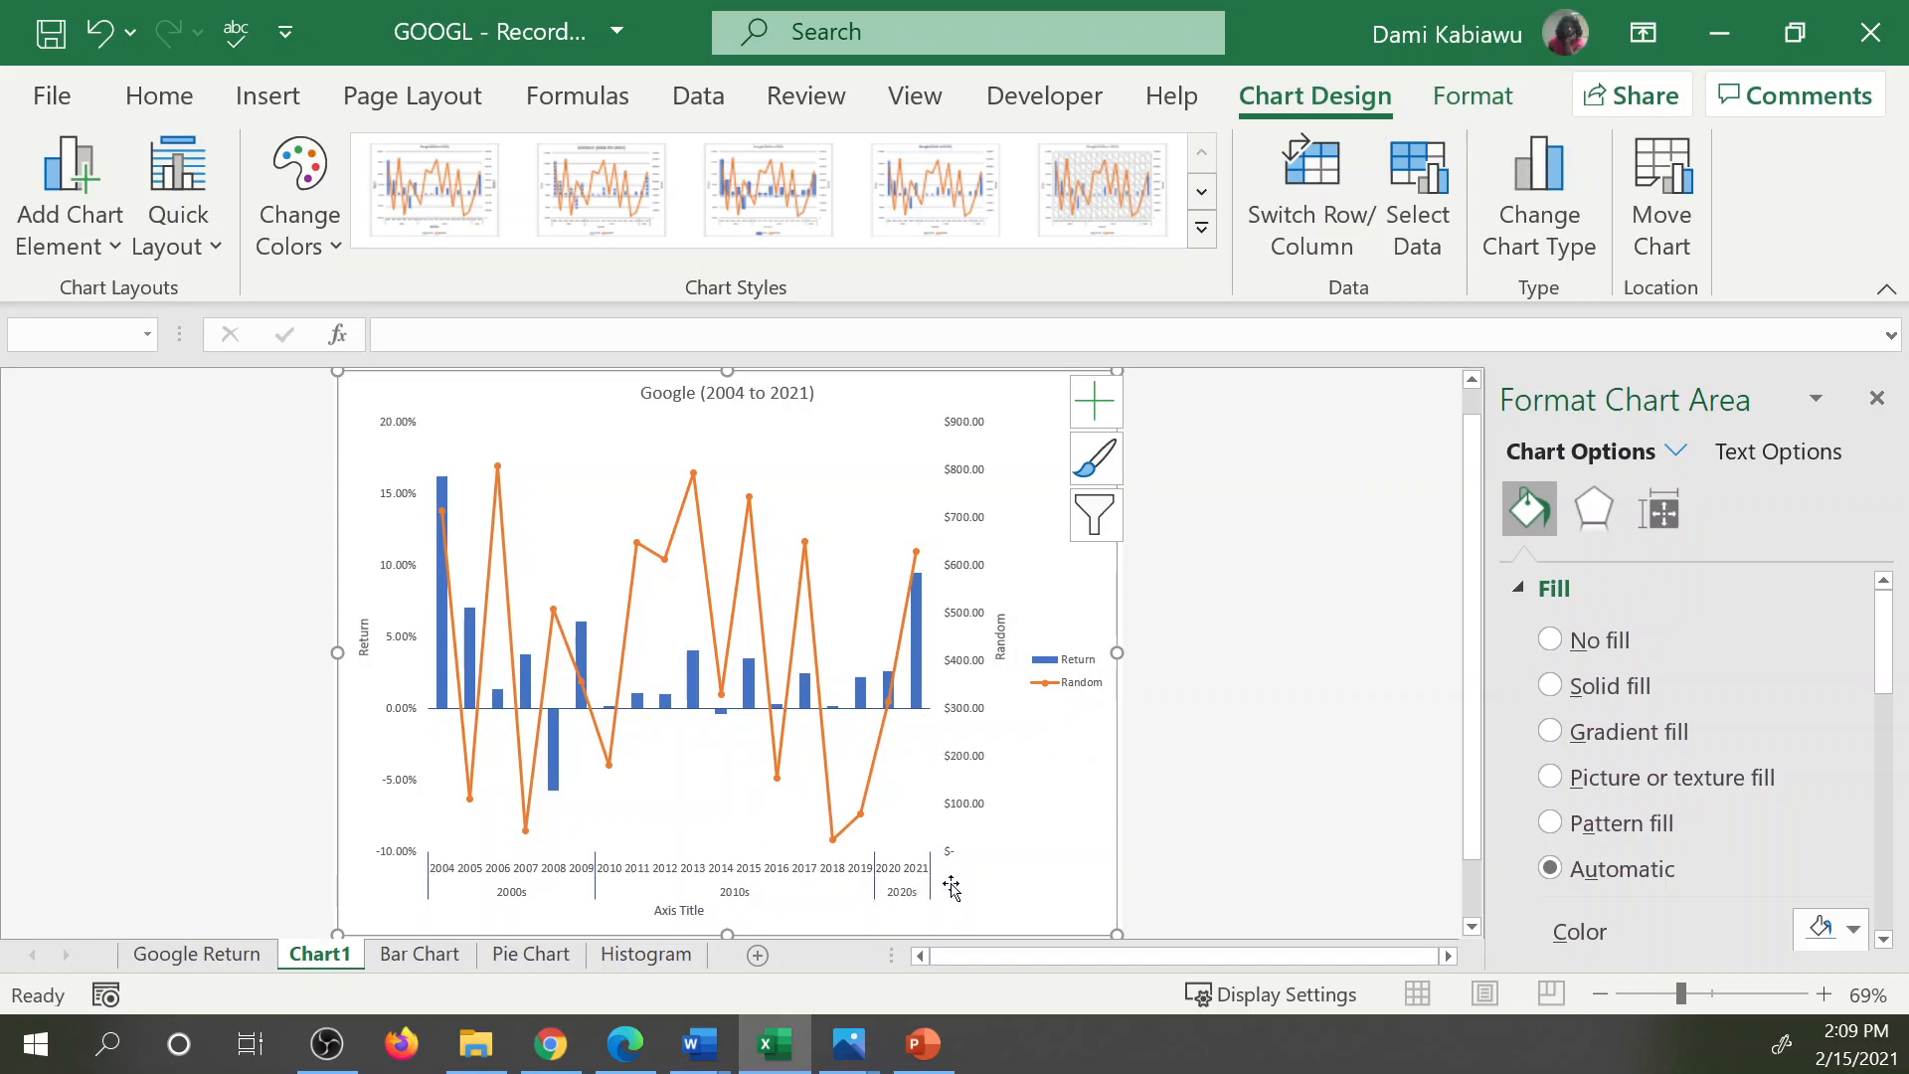
Delete the placeholder title of the horizontal axis and deselect the chart.
{"action": "left_click", "coordinate": [684, 911]}
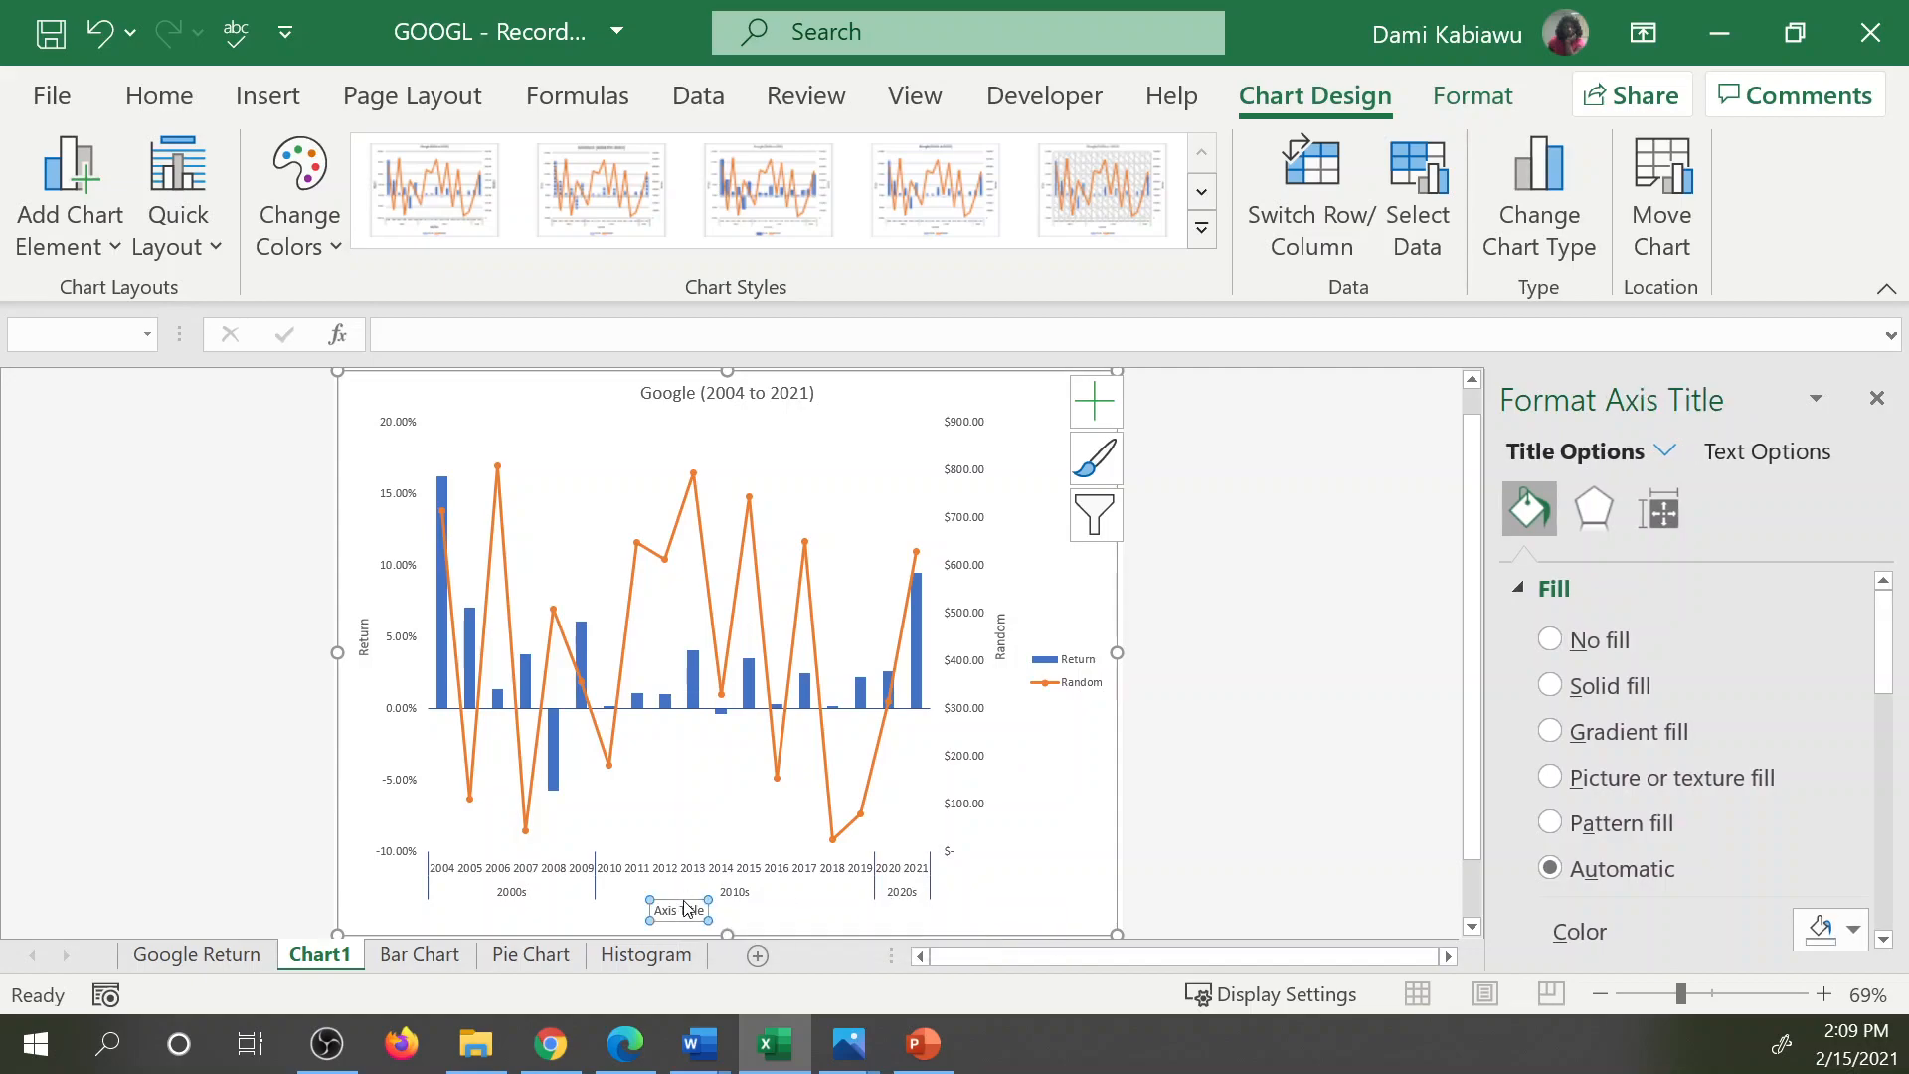
{"action": "key", "text": "Delete"}
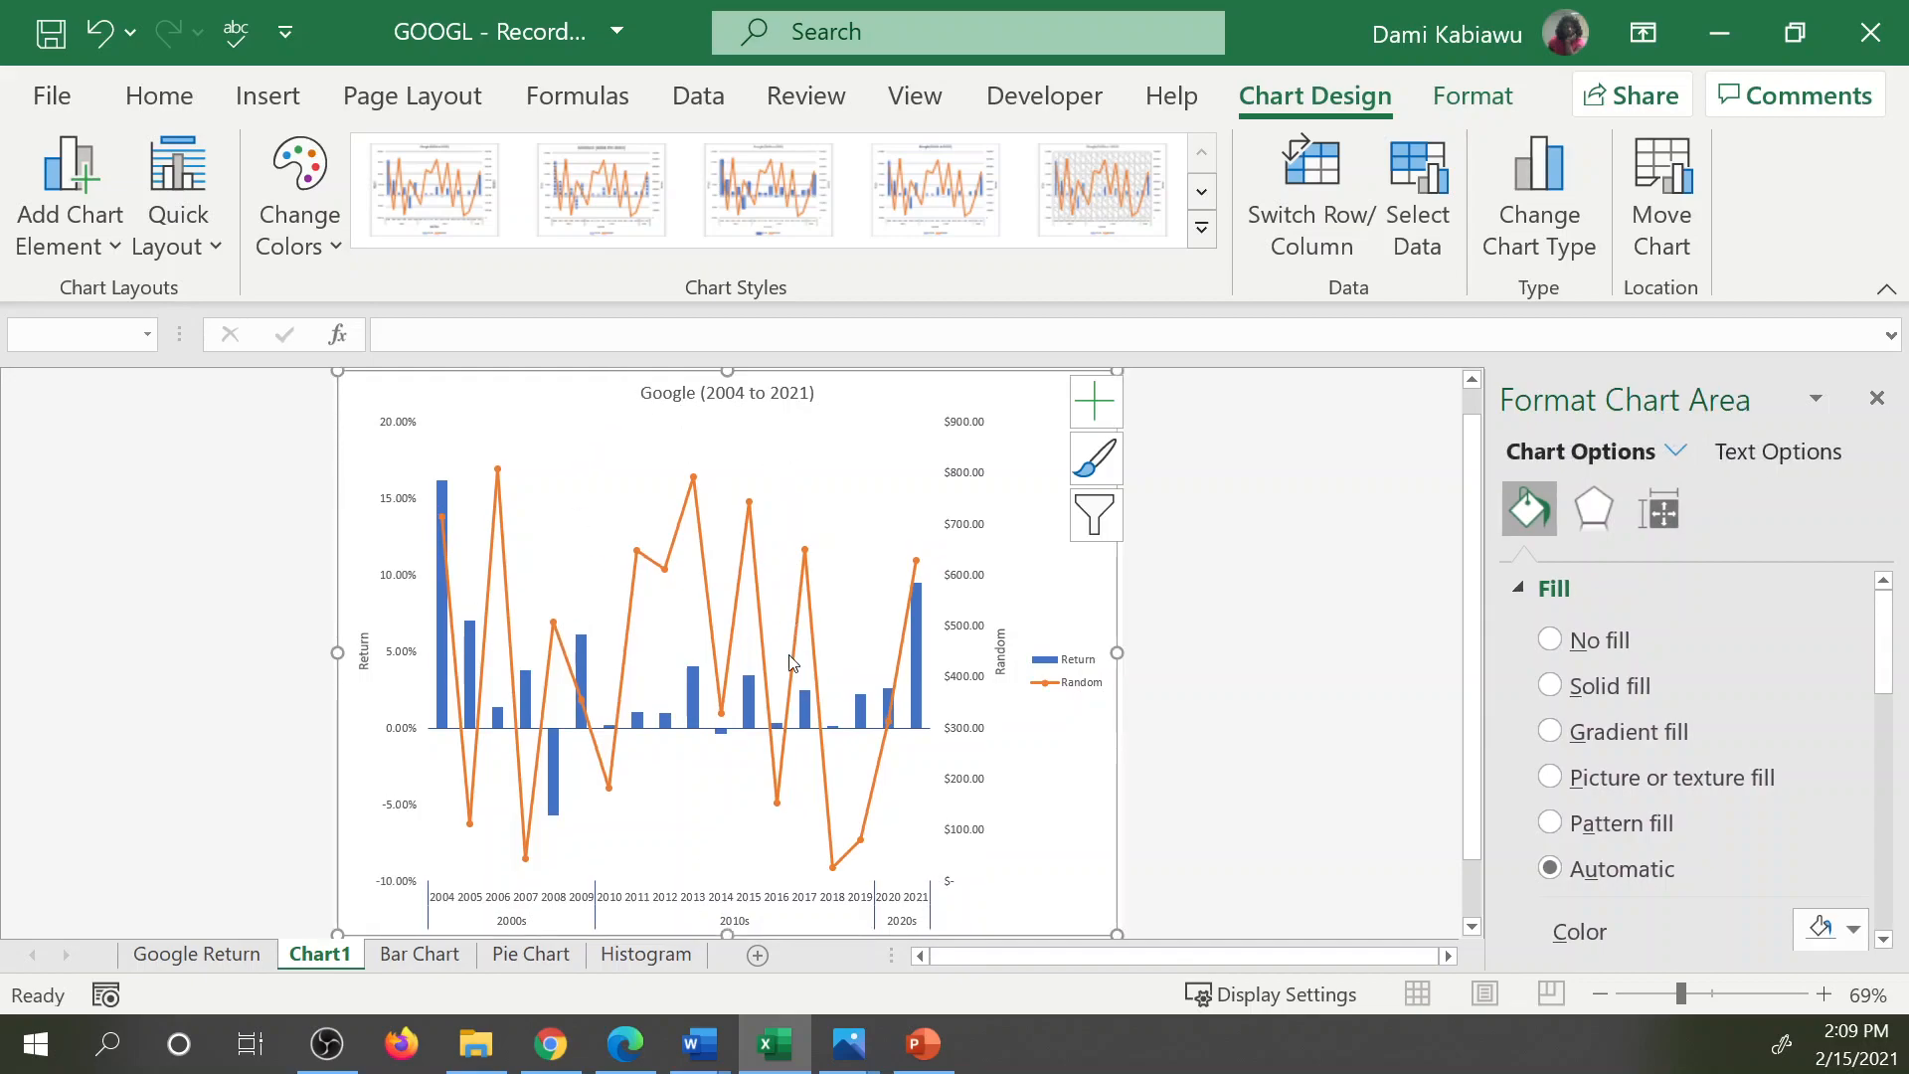
{"action": "left_click", "coordinate": [1234, 714]}
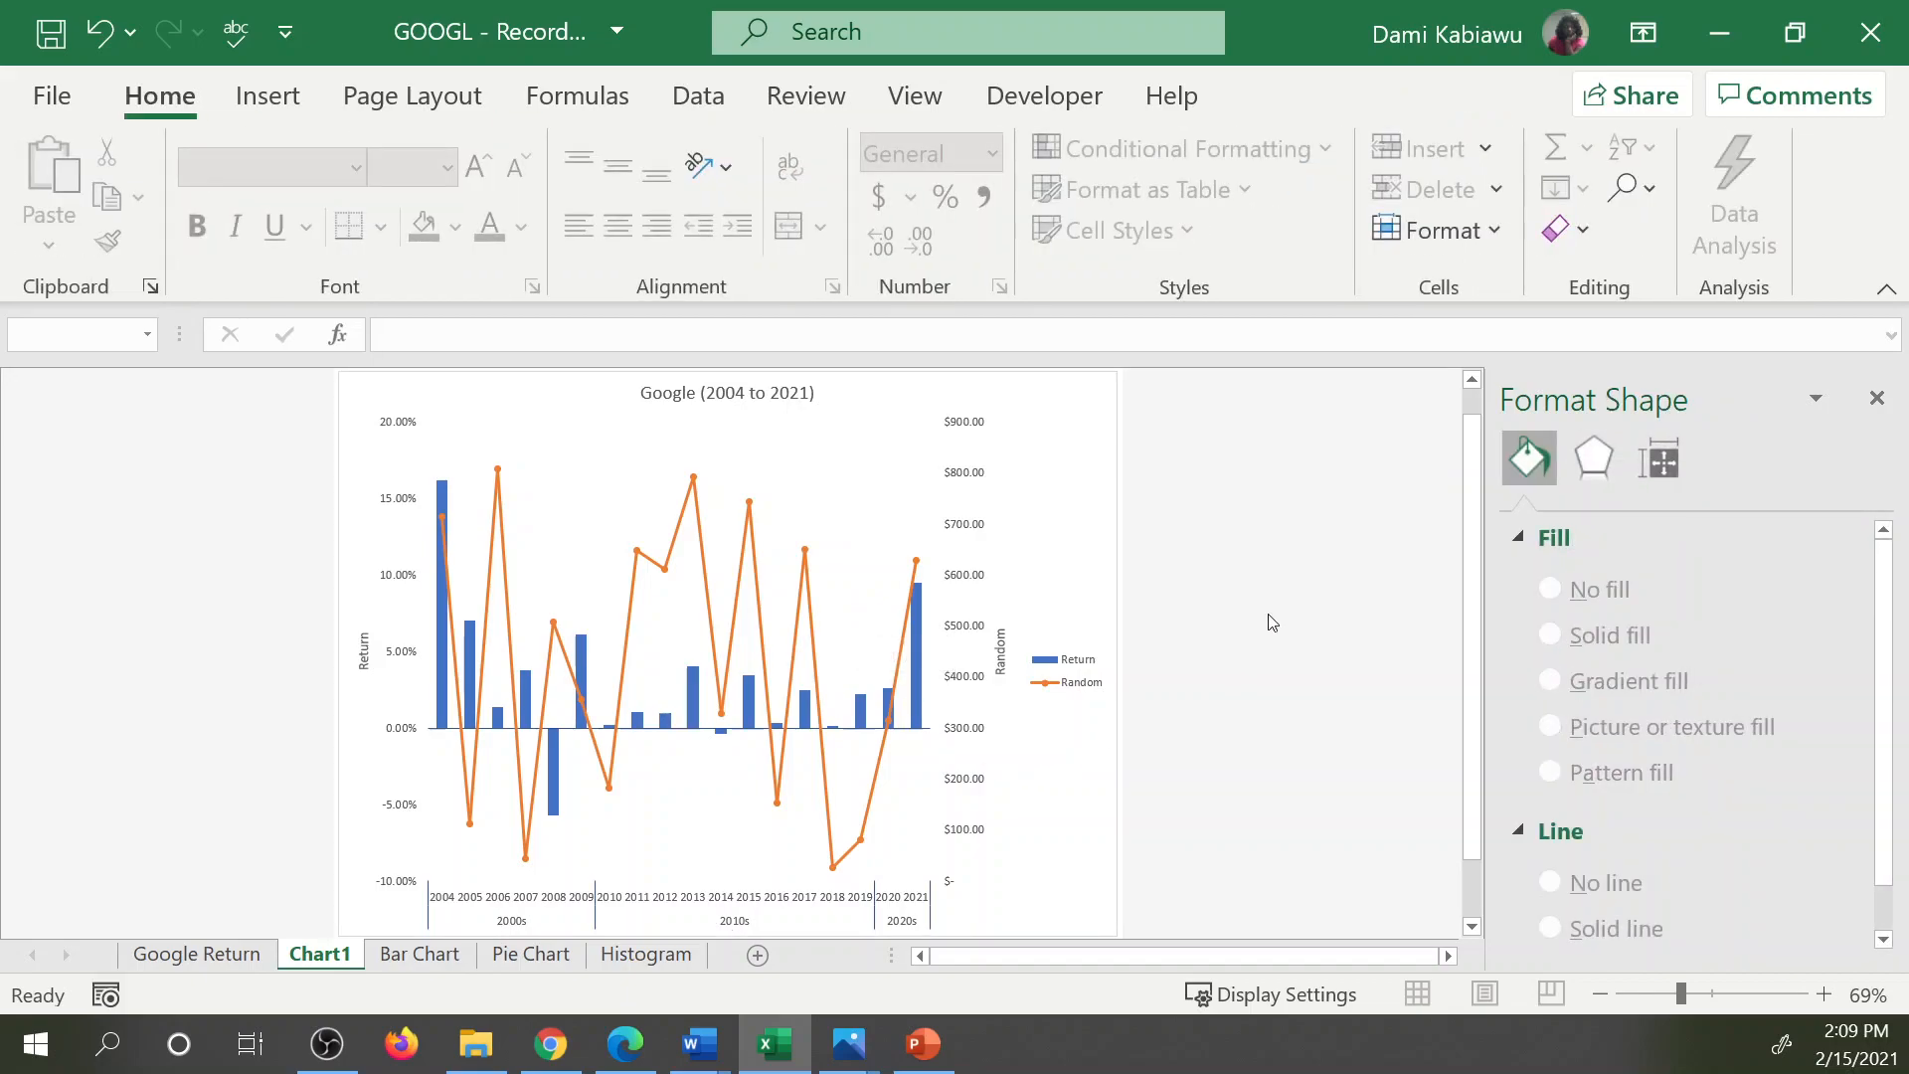
Open the Pie Chart sheet and examine the decade sum formulas in column E for the 2000s, 2010s and 2020s.
{"action": "left_click", "coordinate": [531, 953]}
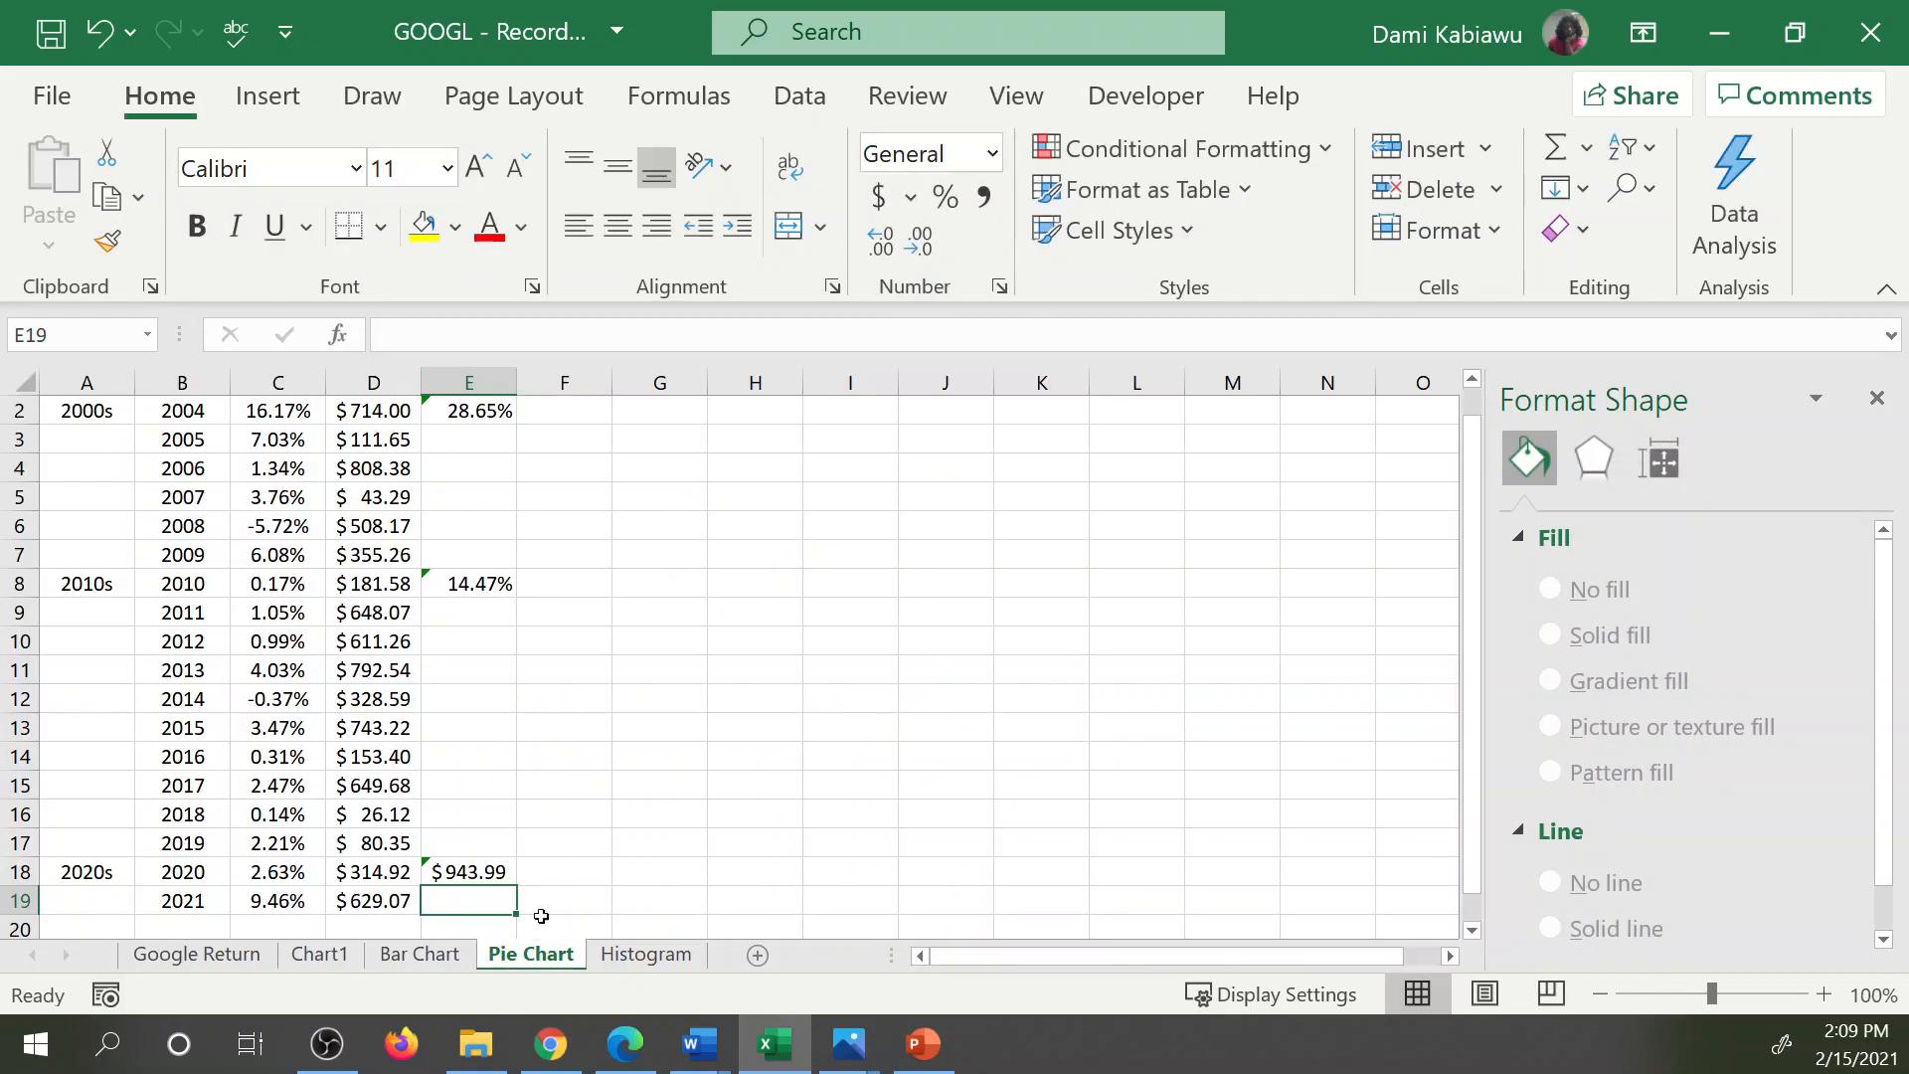
{"action": "scroll", "coordinate": [741, 587], "scroll_direction": "up", "scroll_amount": 1}
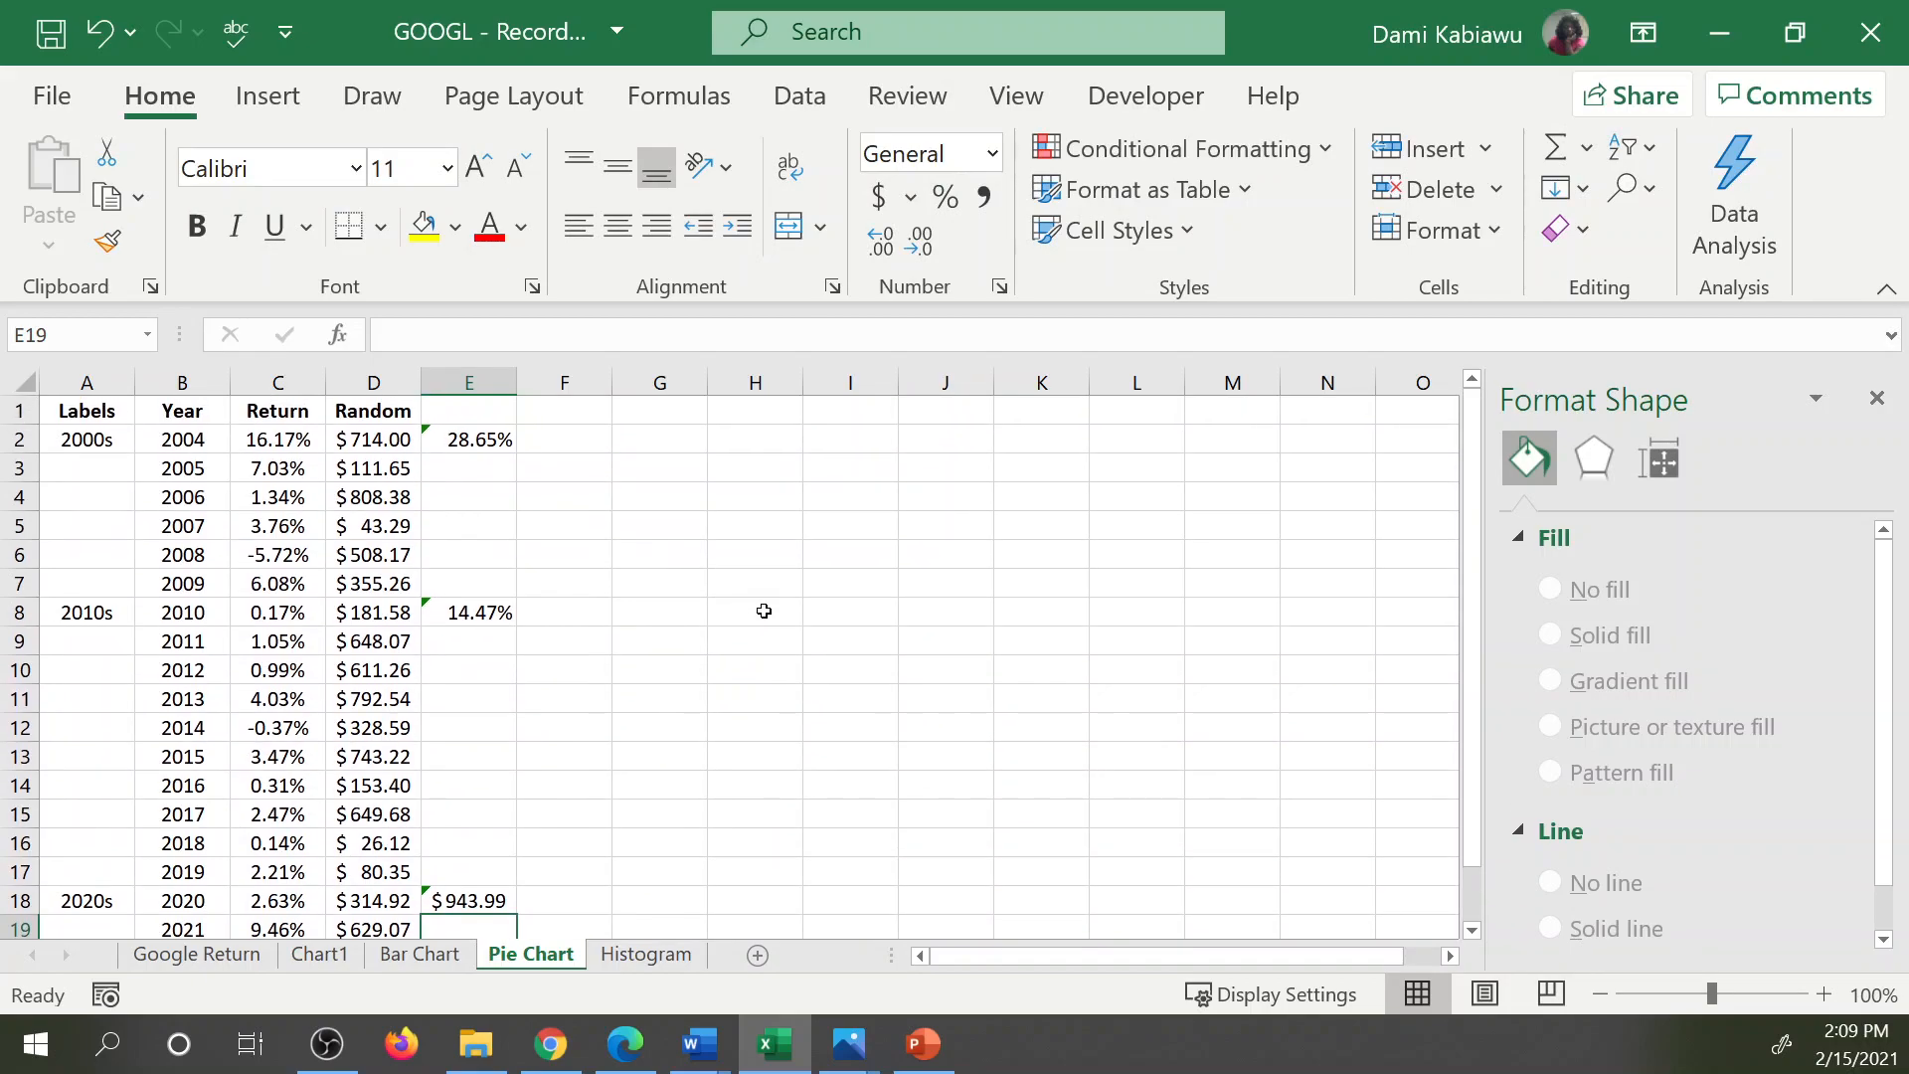
{"action": "left_click", "coordinate": [500, 439]}
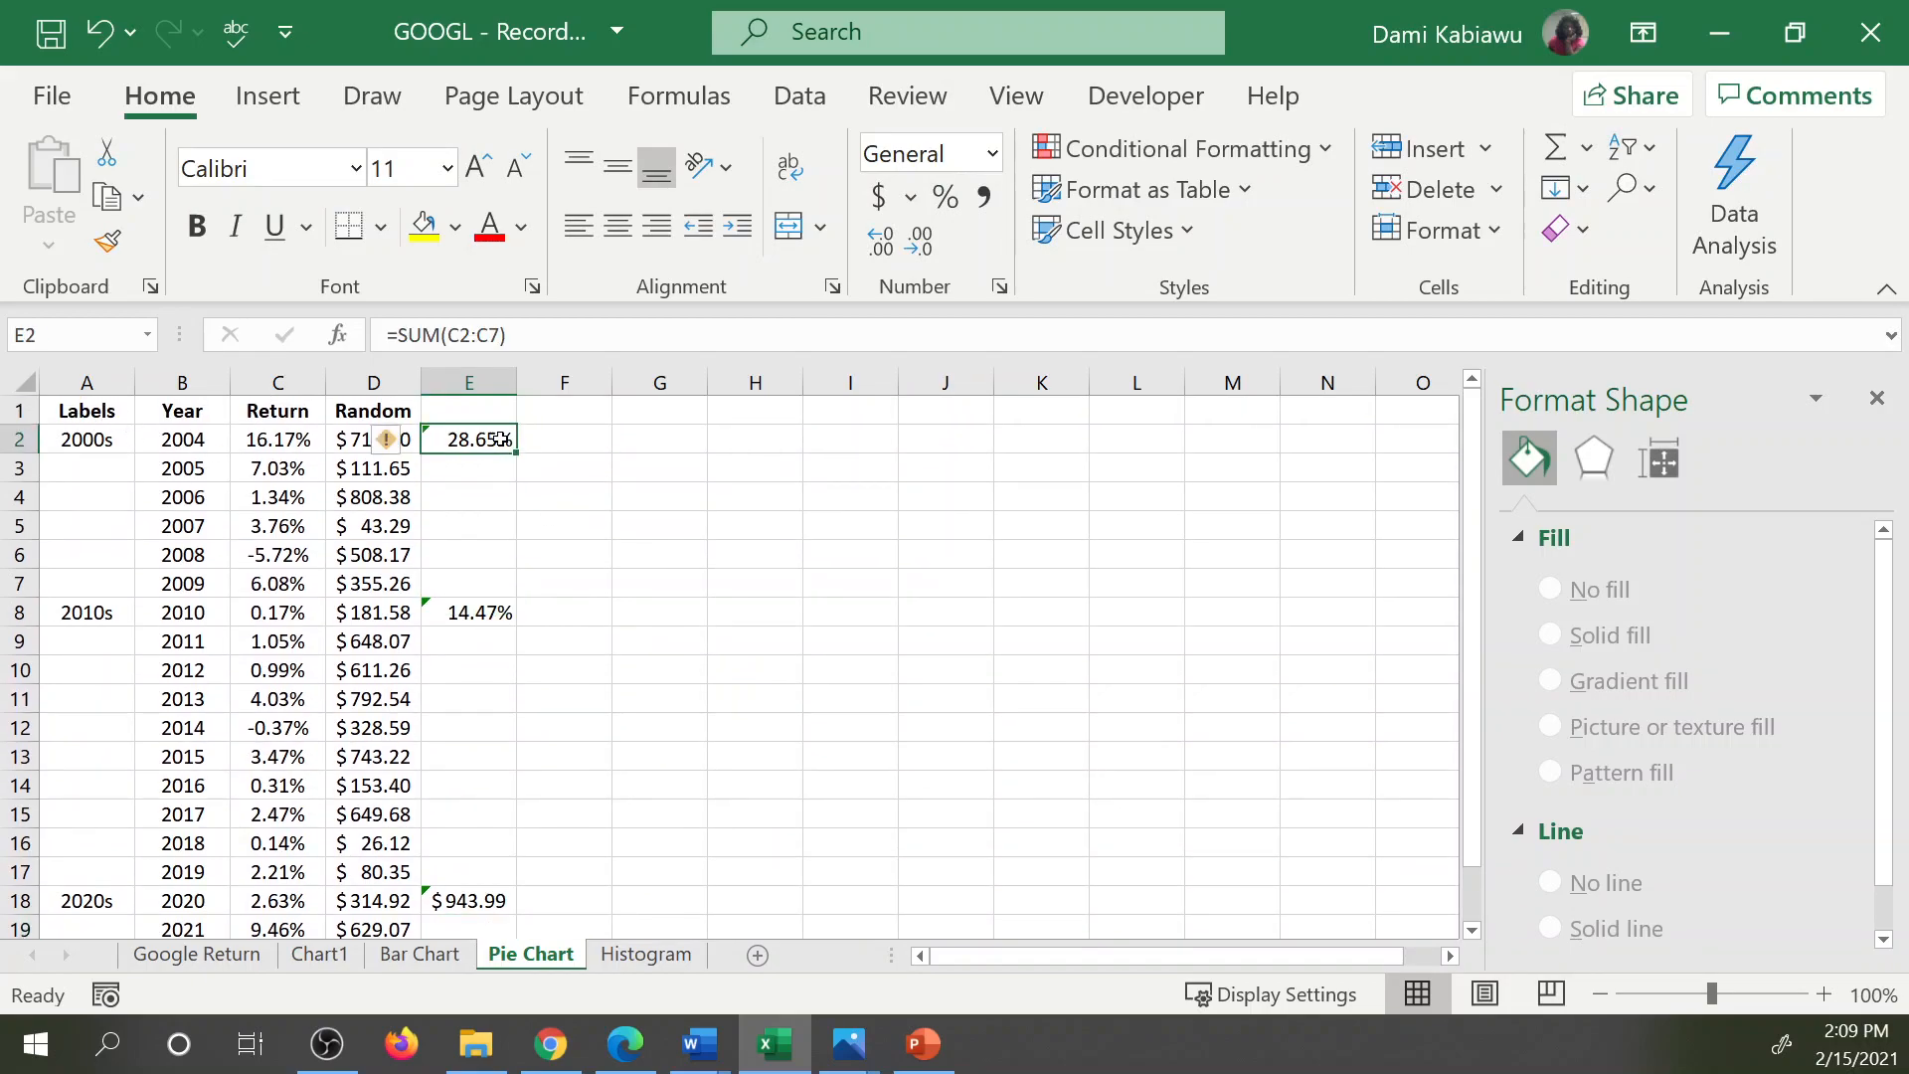
{"action": "left_click", "coordinate": [490, 616]}
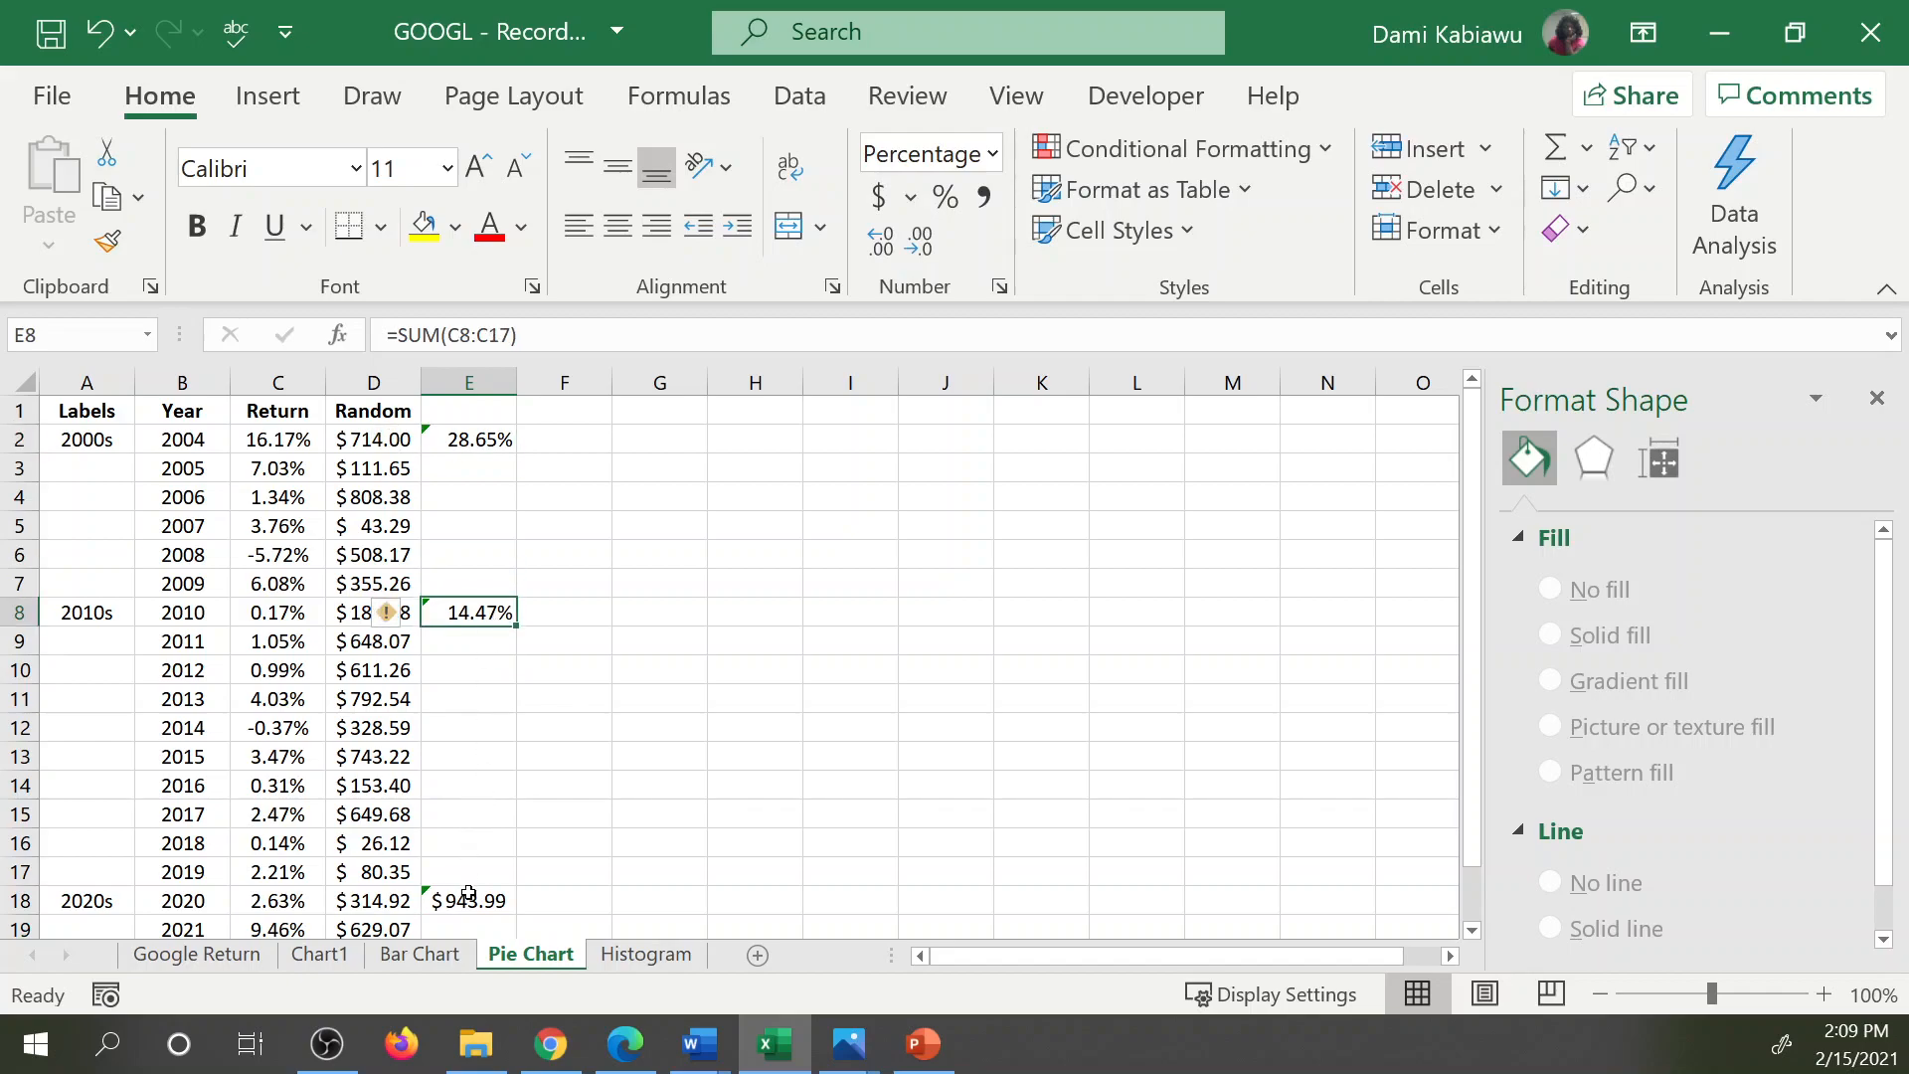
{"action": "left_click", "coordinate": [469, 895]}
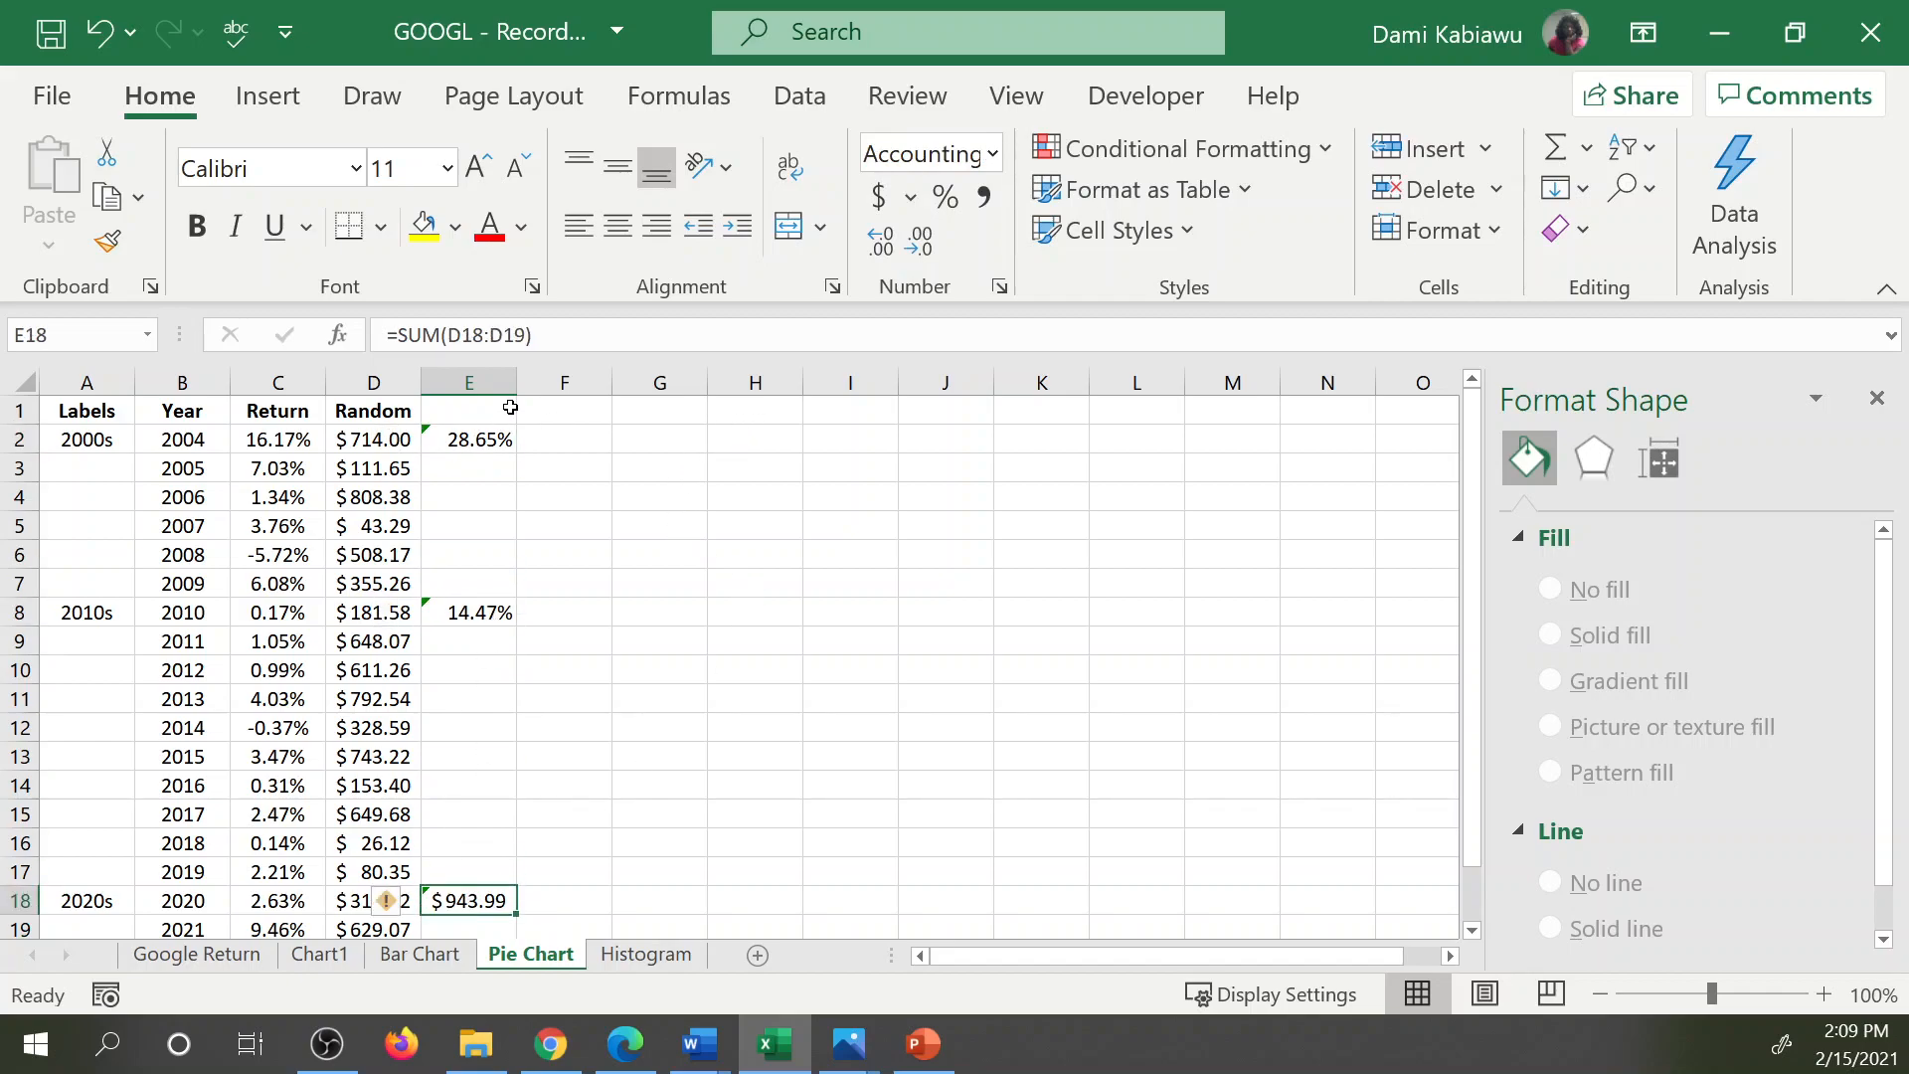
{"action": "left_click", "coordinate": [484, 438]}
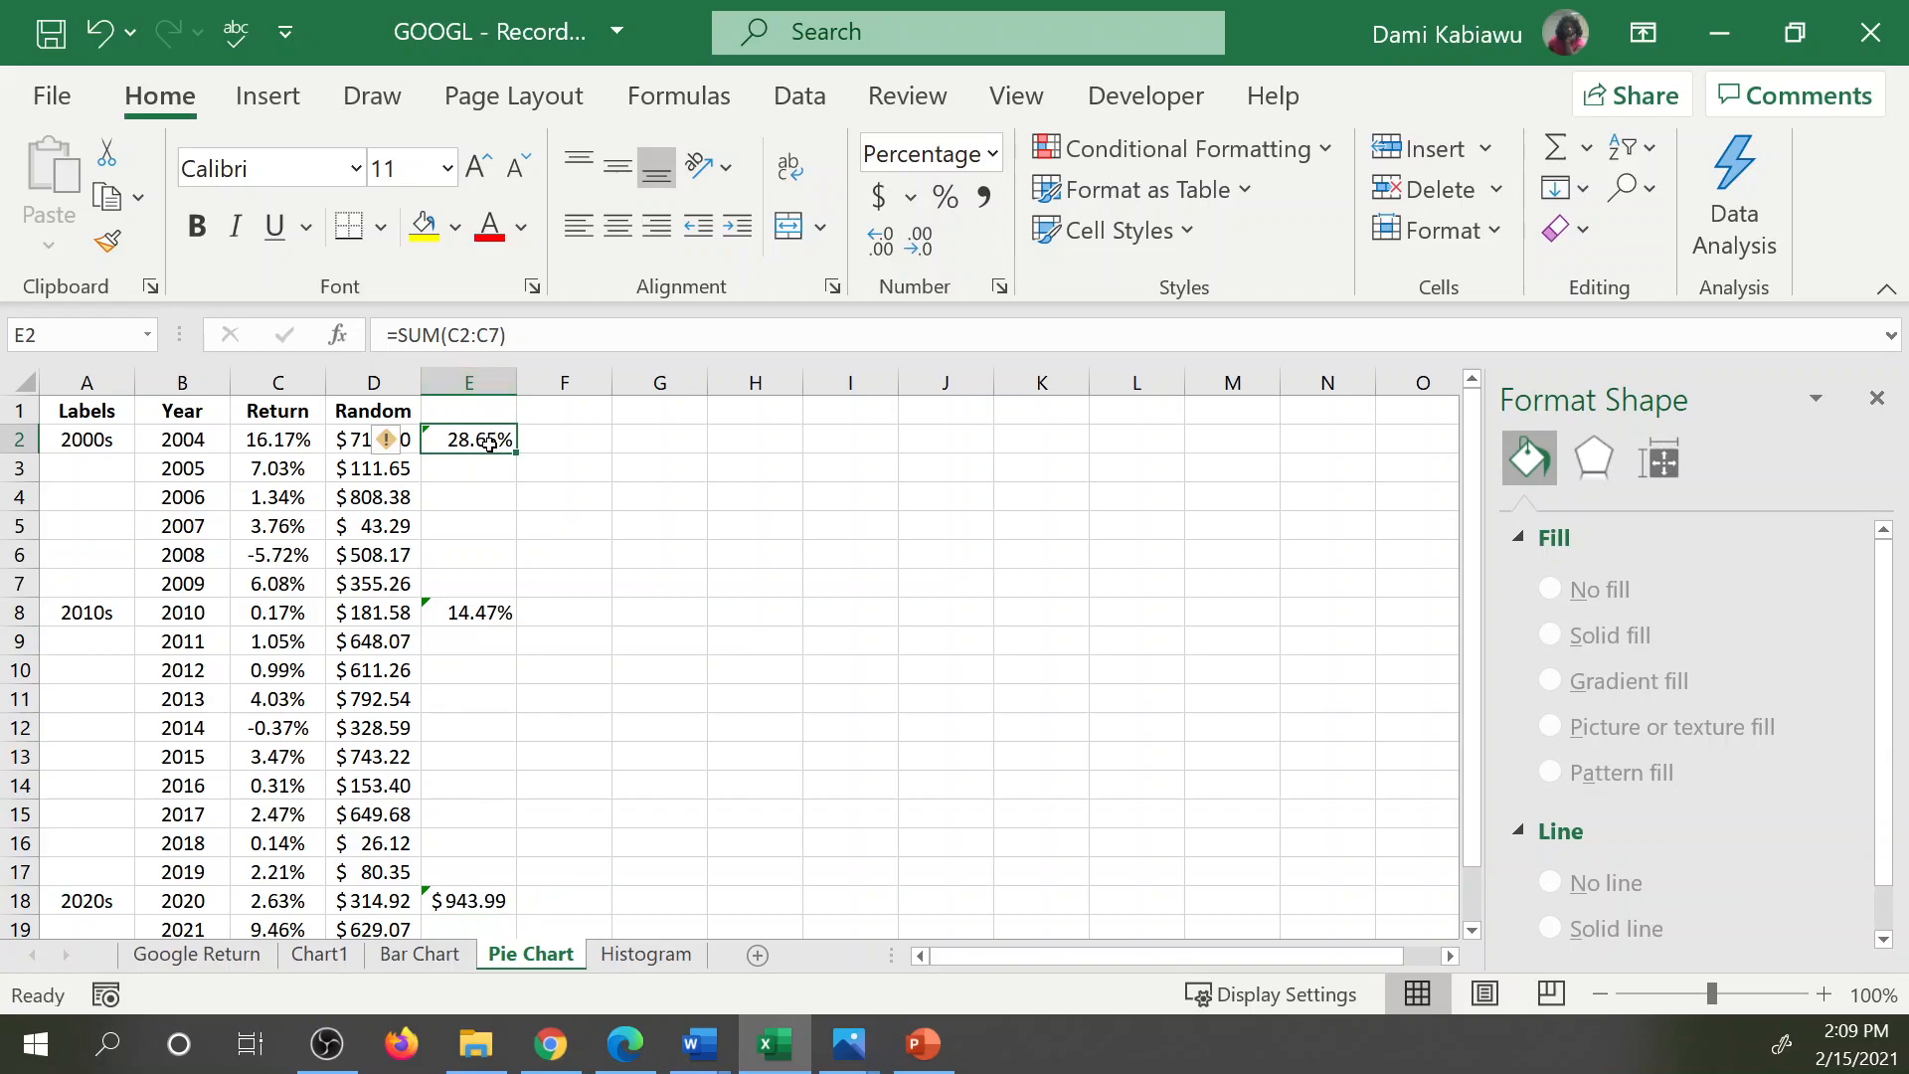
{"action": "left_click", "coordinate": [400, 441]}
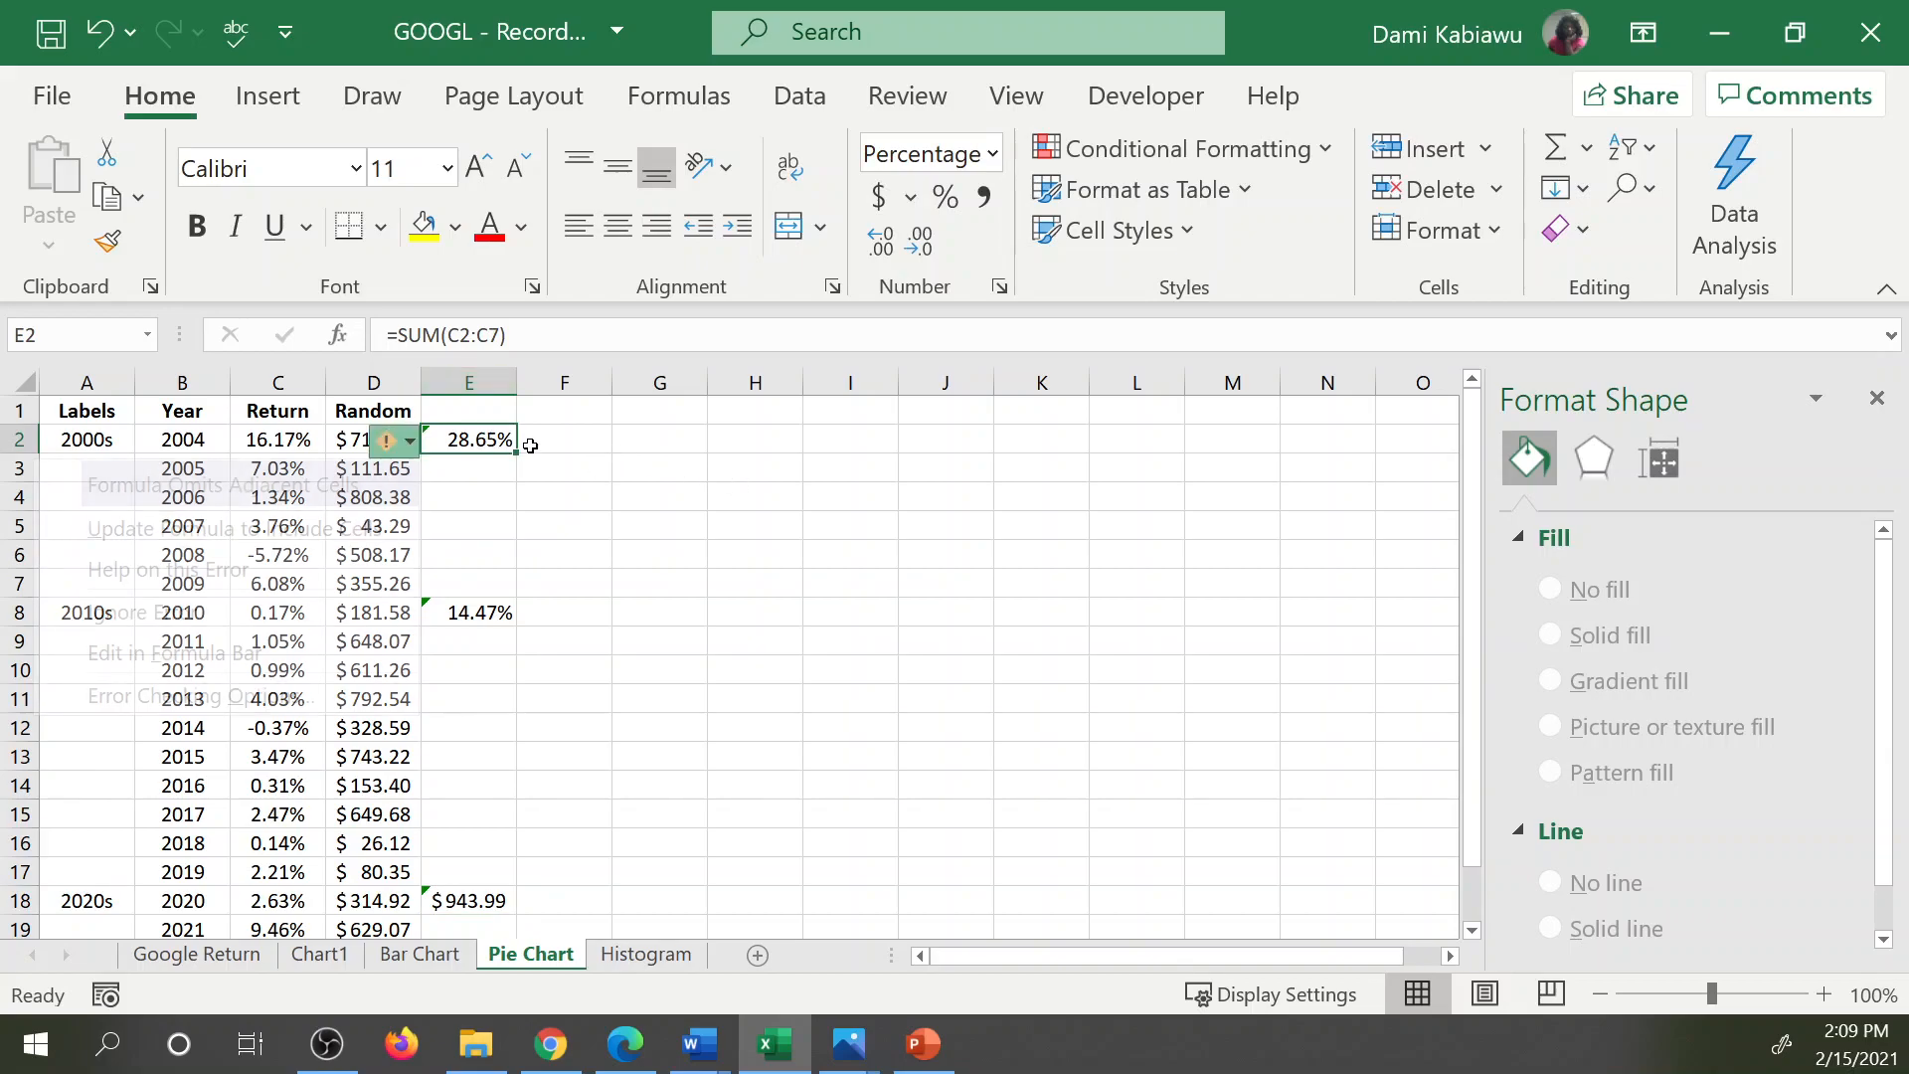
{"action": "left_click", "coordinate": [472, 440]}
Copy the decade sums in column E into column I as values only, starting at I1.
{"action": "left_click", "coordinate": [479, 381]}
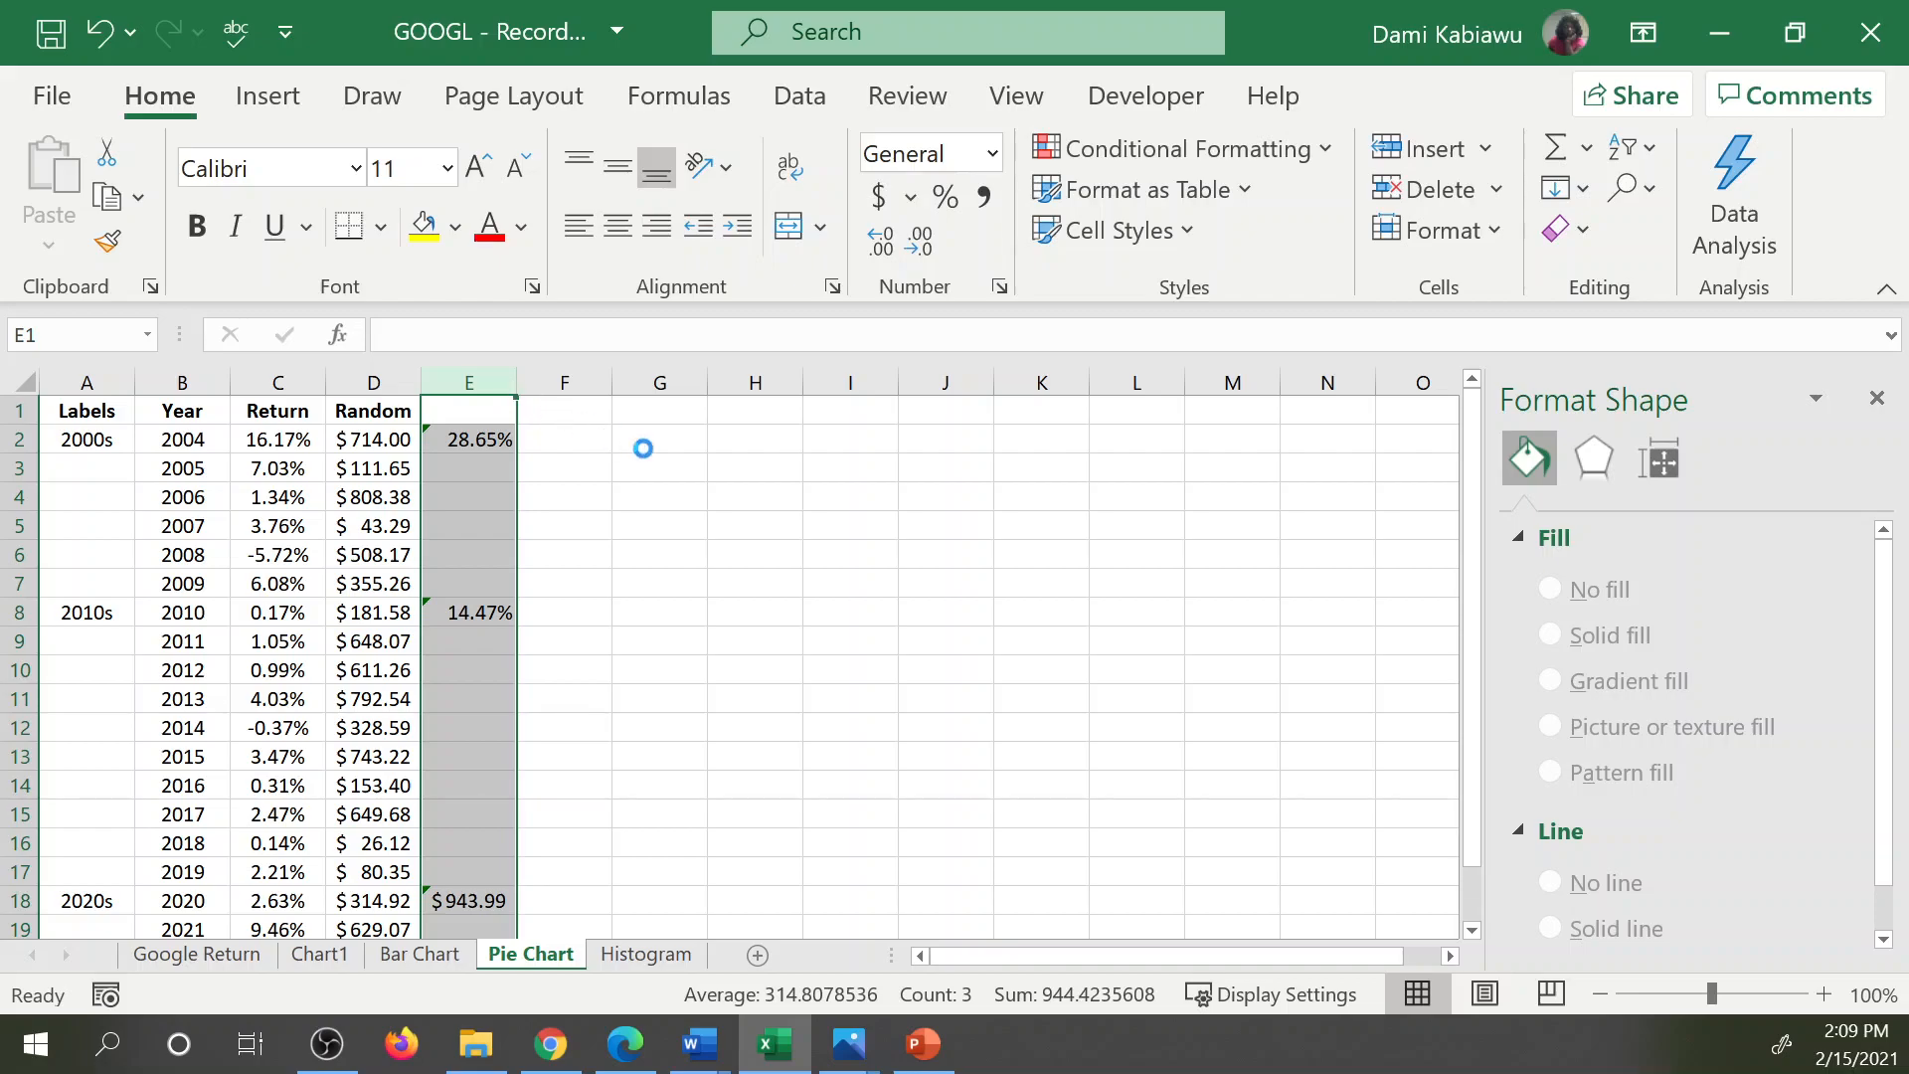
{"action": "key", "text": "ctrl+c"}
{"action": "left_click", "coordinate": [840, 417]}
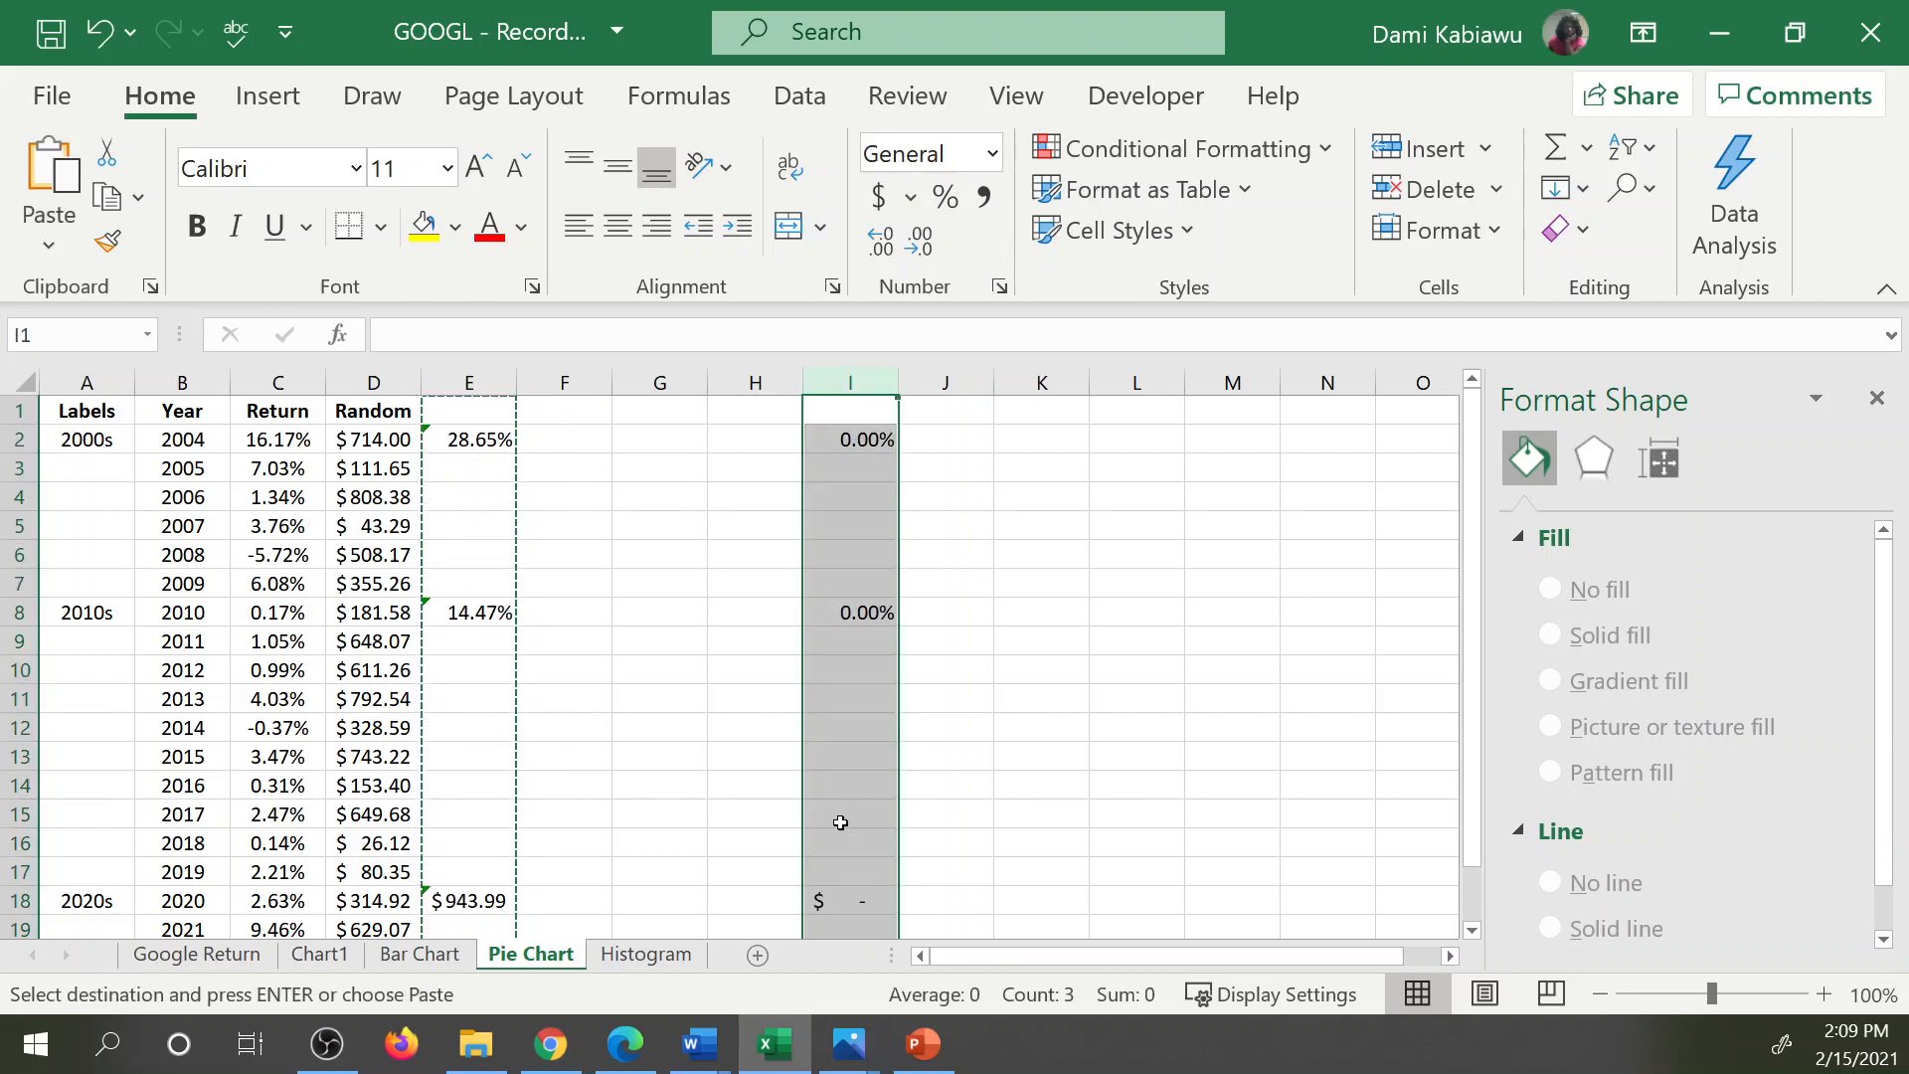
{"action": "right_click", "coordinate": [813, 425]}
{"action": "left_click", "coordinate": [945, 568]}
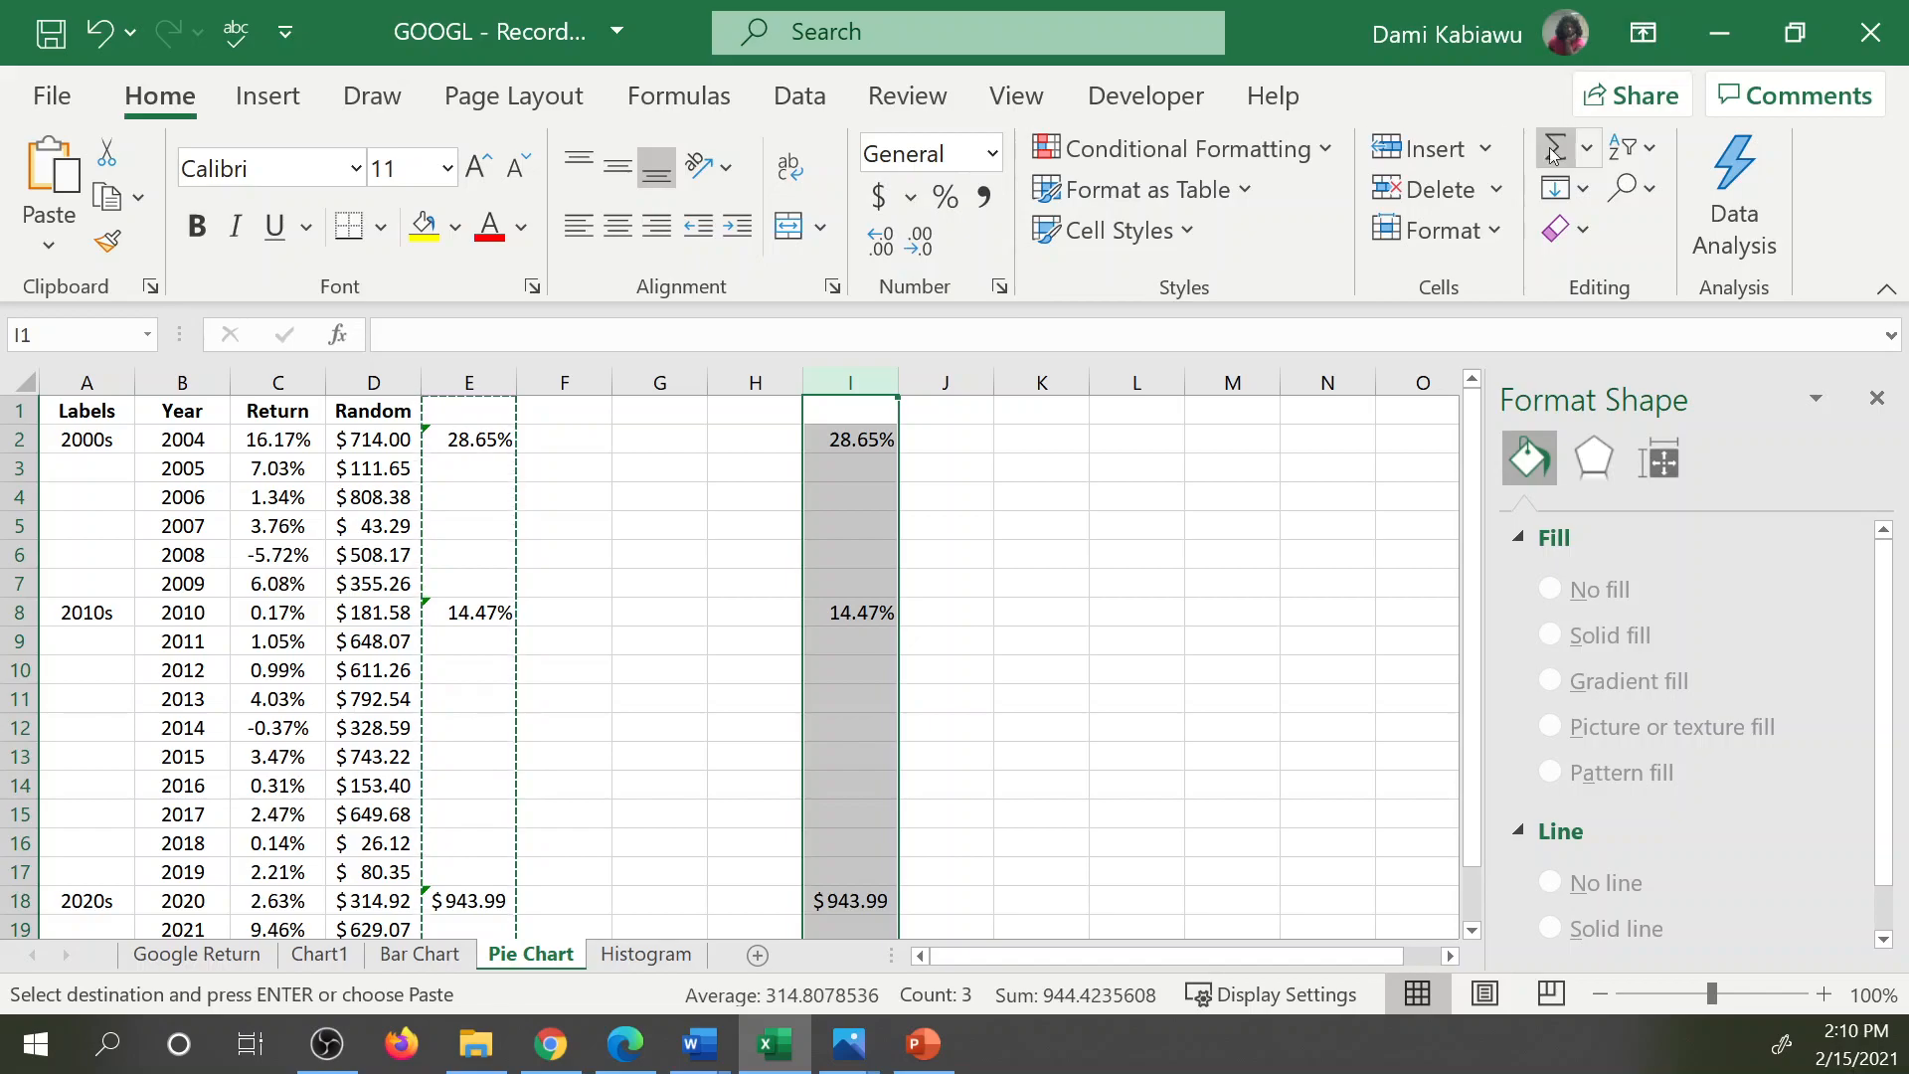
Sort column I from smallest to largest so its three values are listed together.
{"action": "left_click", "coordinate": [1585, 189]}
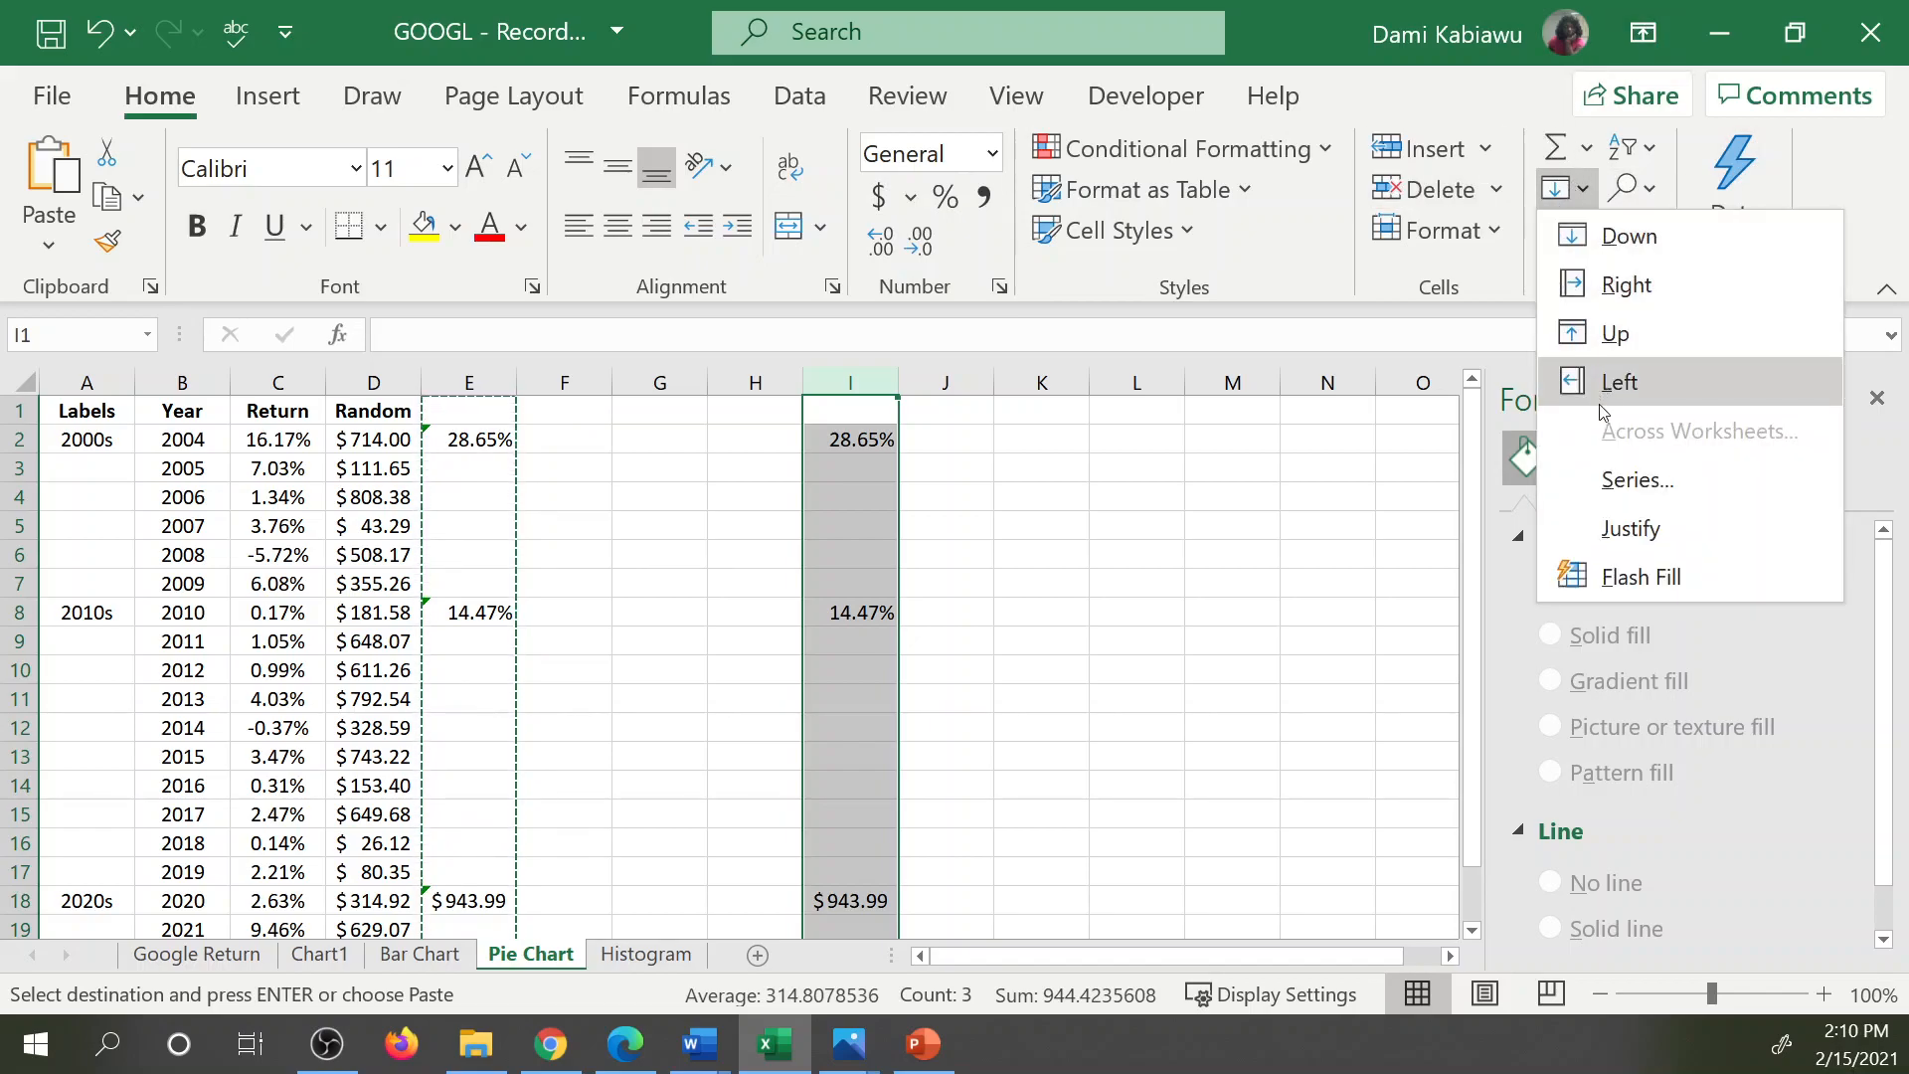
{"action": "left_click", "coordinate": [1425, 505]}
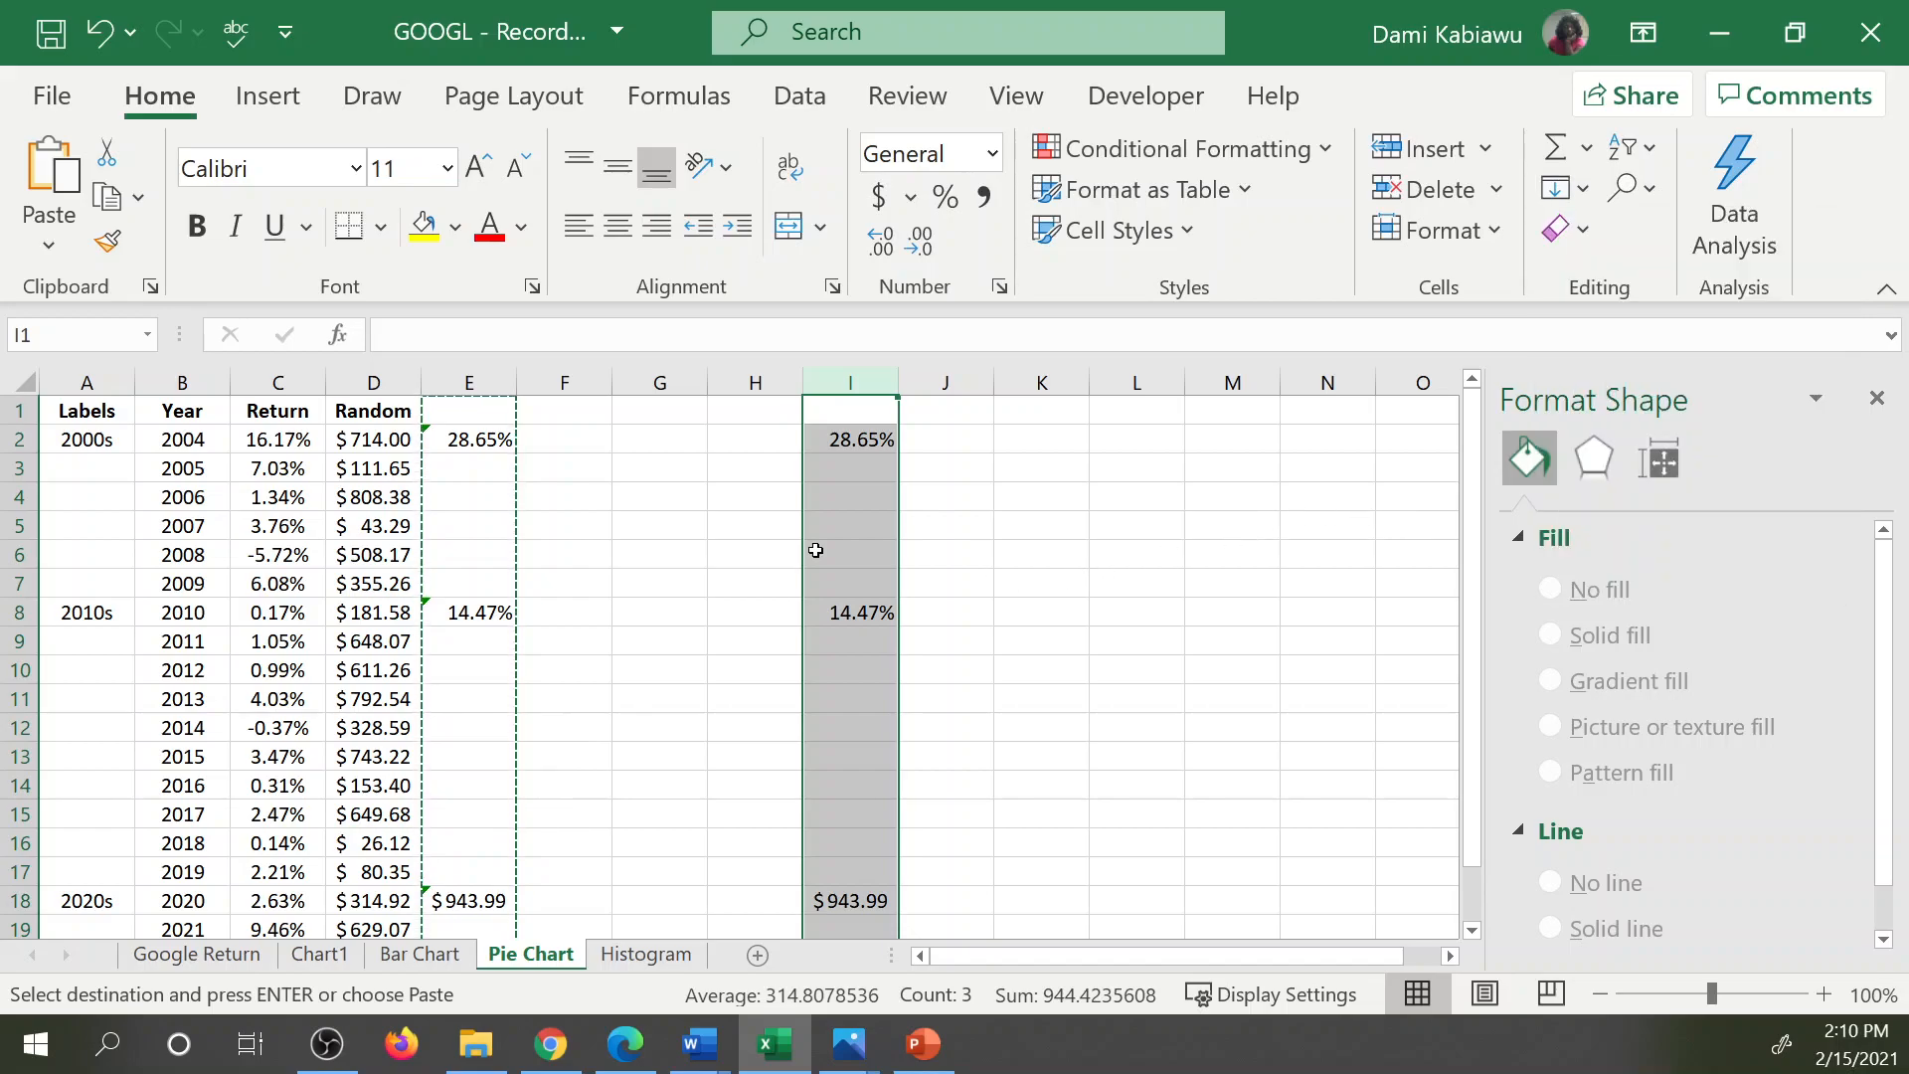
{"action": "left_click", "coordinate": [849, 495]}
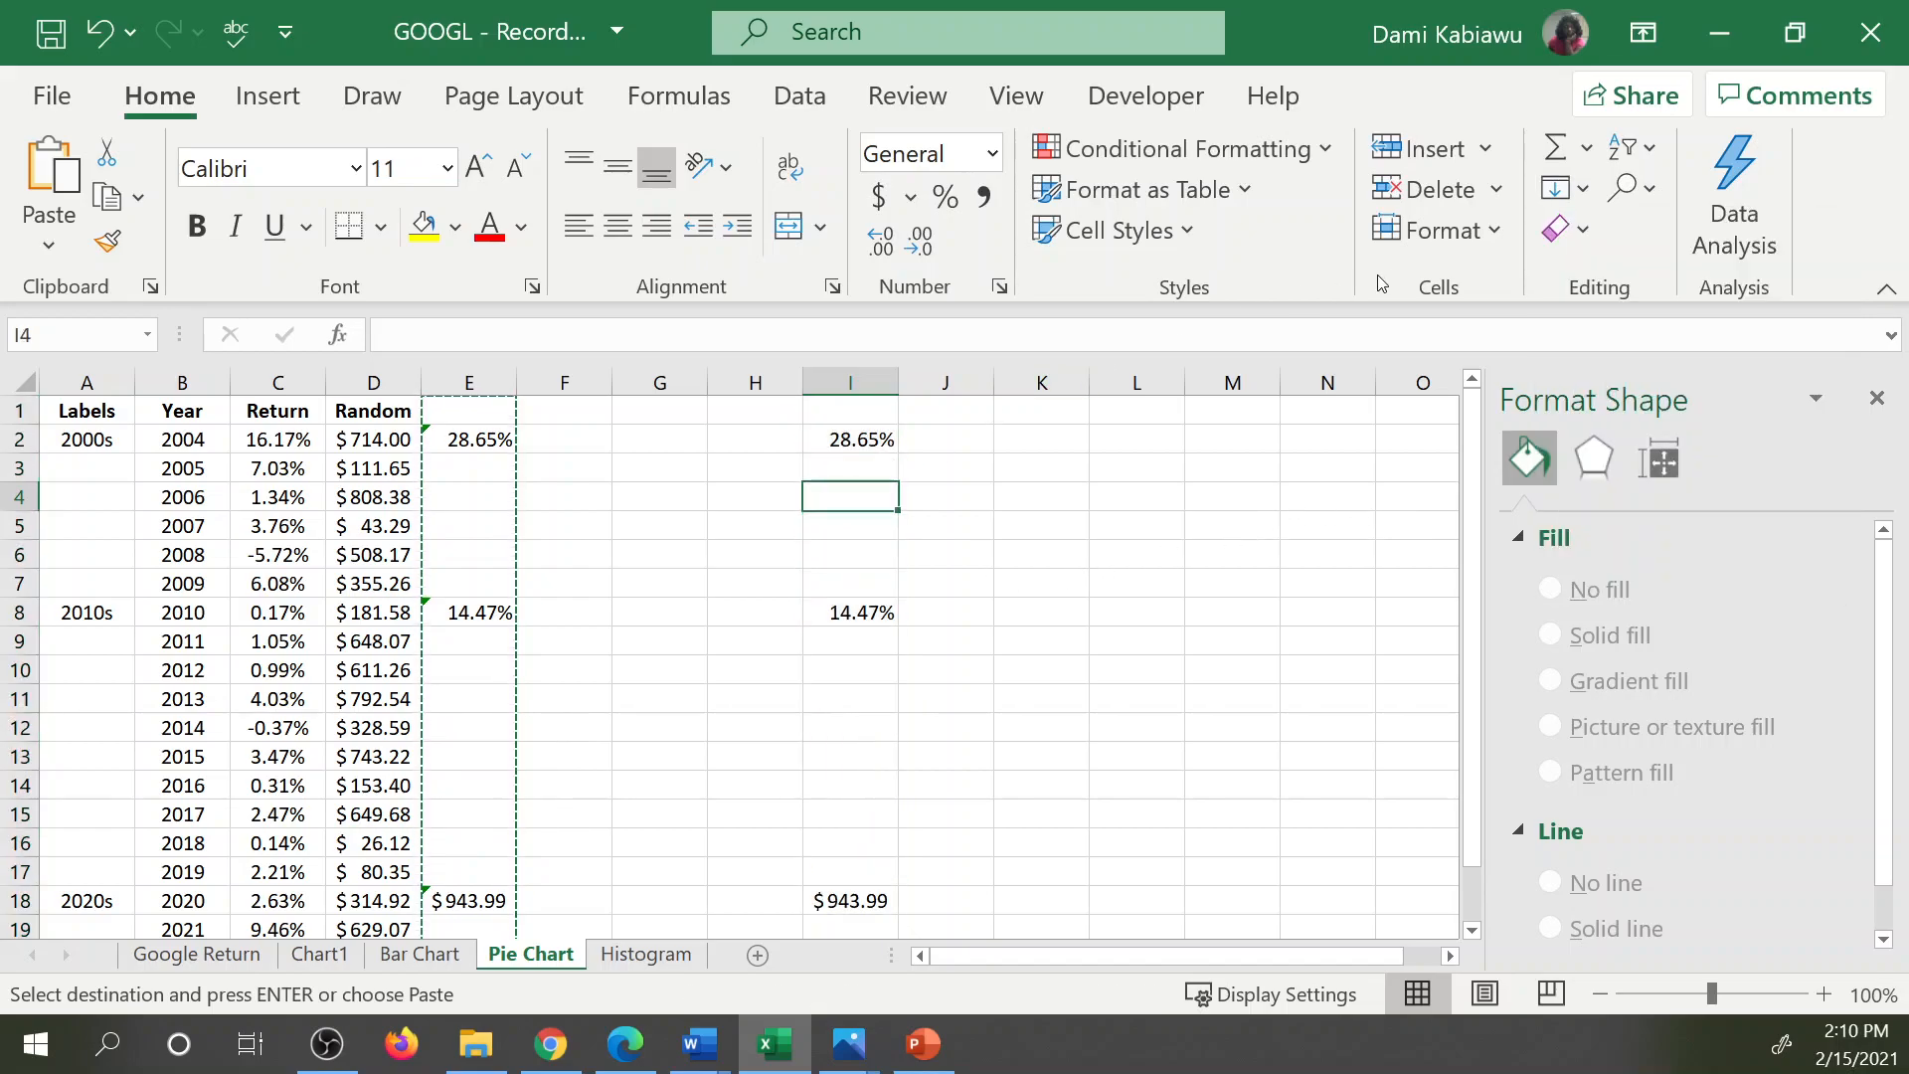
{"action": "left_click", "coordinate": [850, 381]}
{"action": "left_click", "coordinate": [1649, 149]}
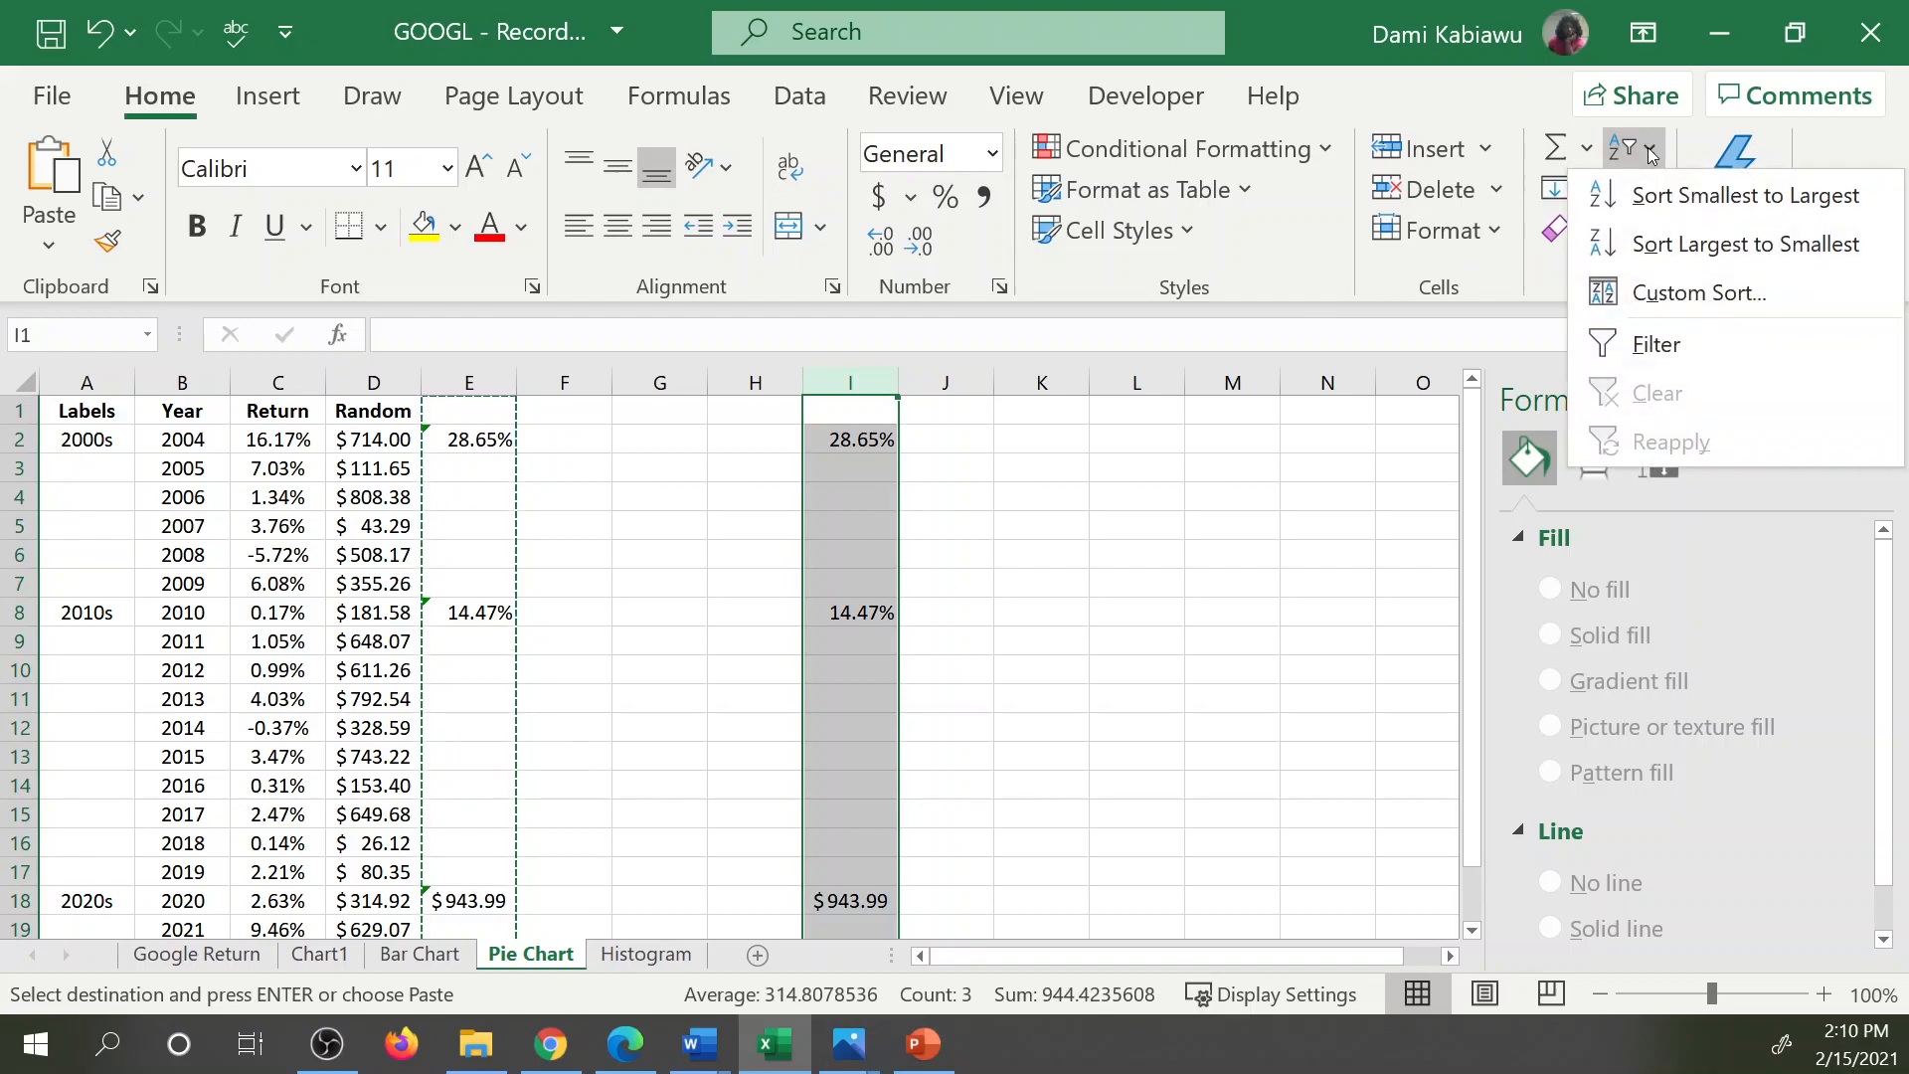
{"action": "left_click", "coordinate": [1683, 196]}
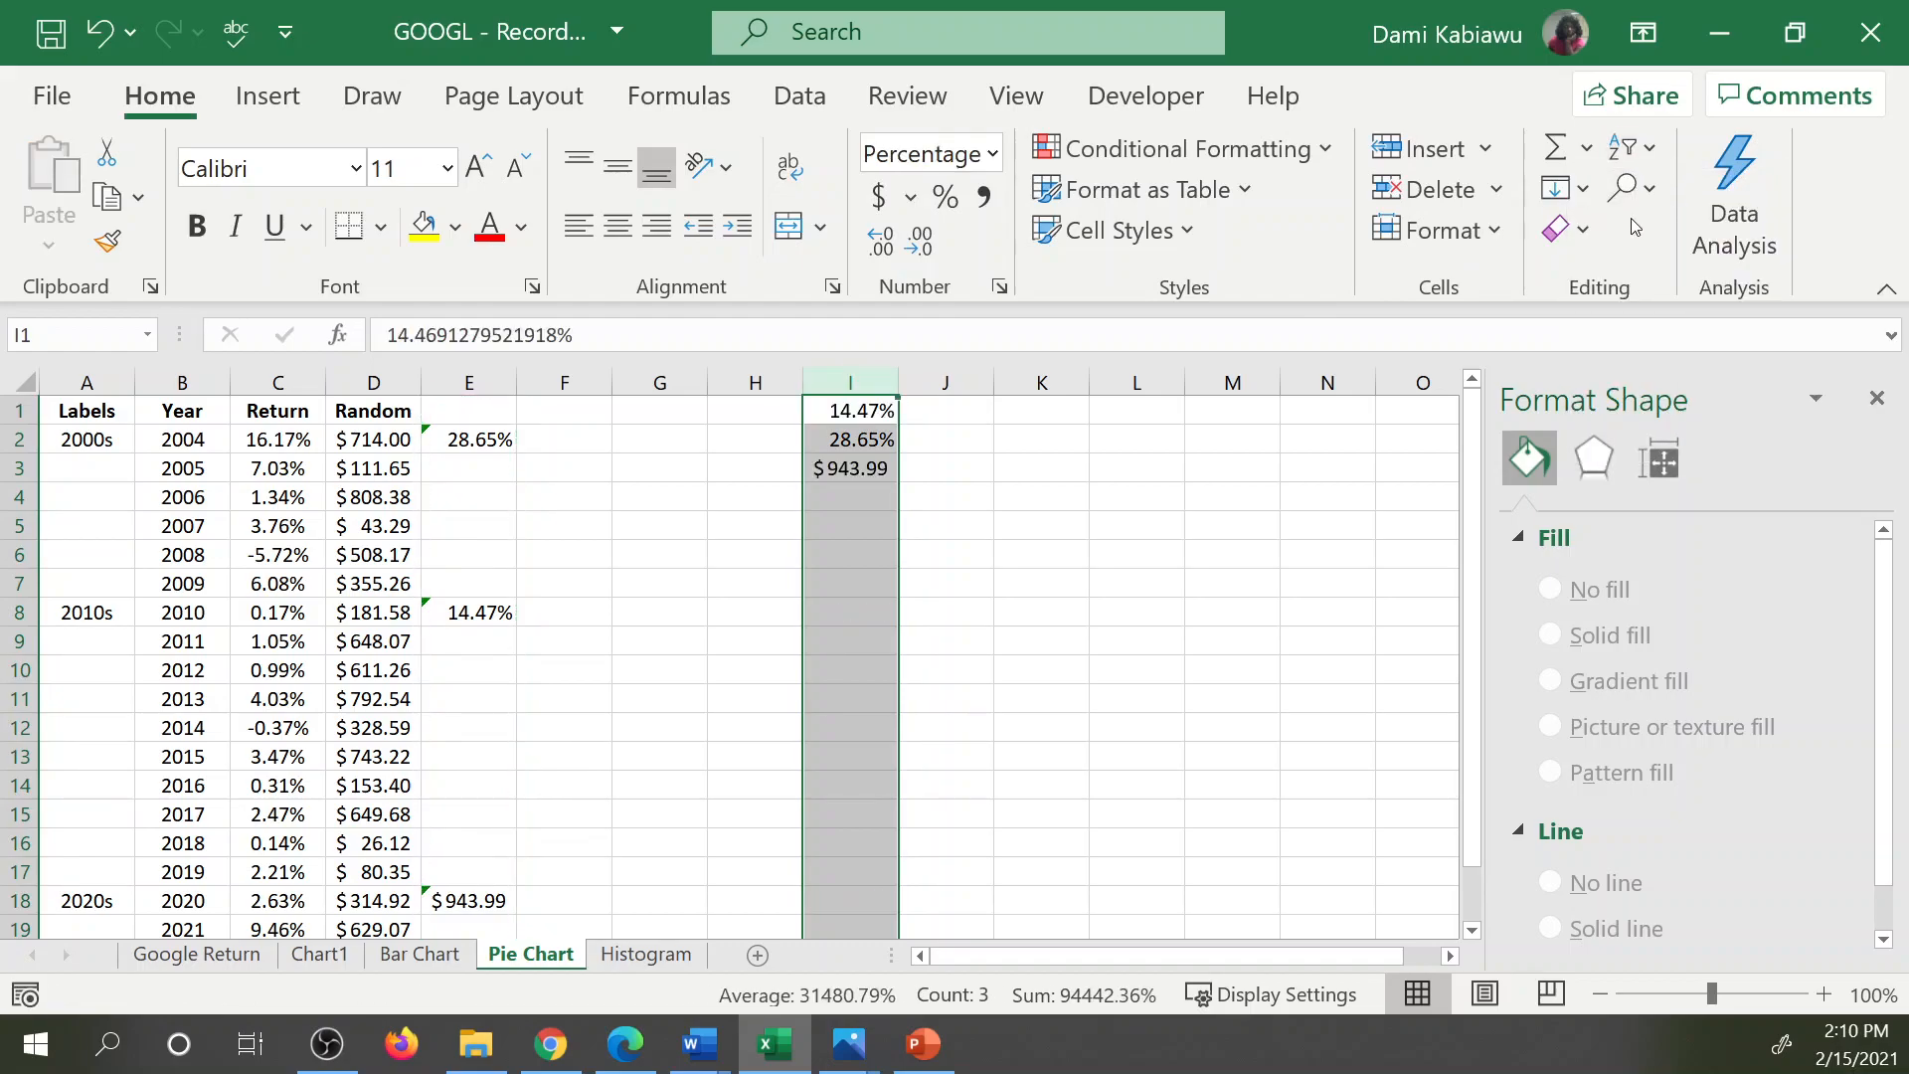
{"action": "left_click", "coordinate": [944, 491]}
{"action": "left_click_drag", "start_coordinate": [857, 410], "coordinate": [875, 477]}
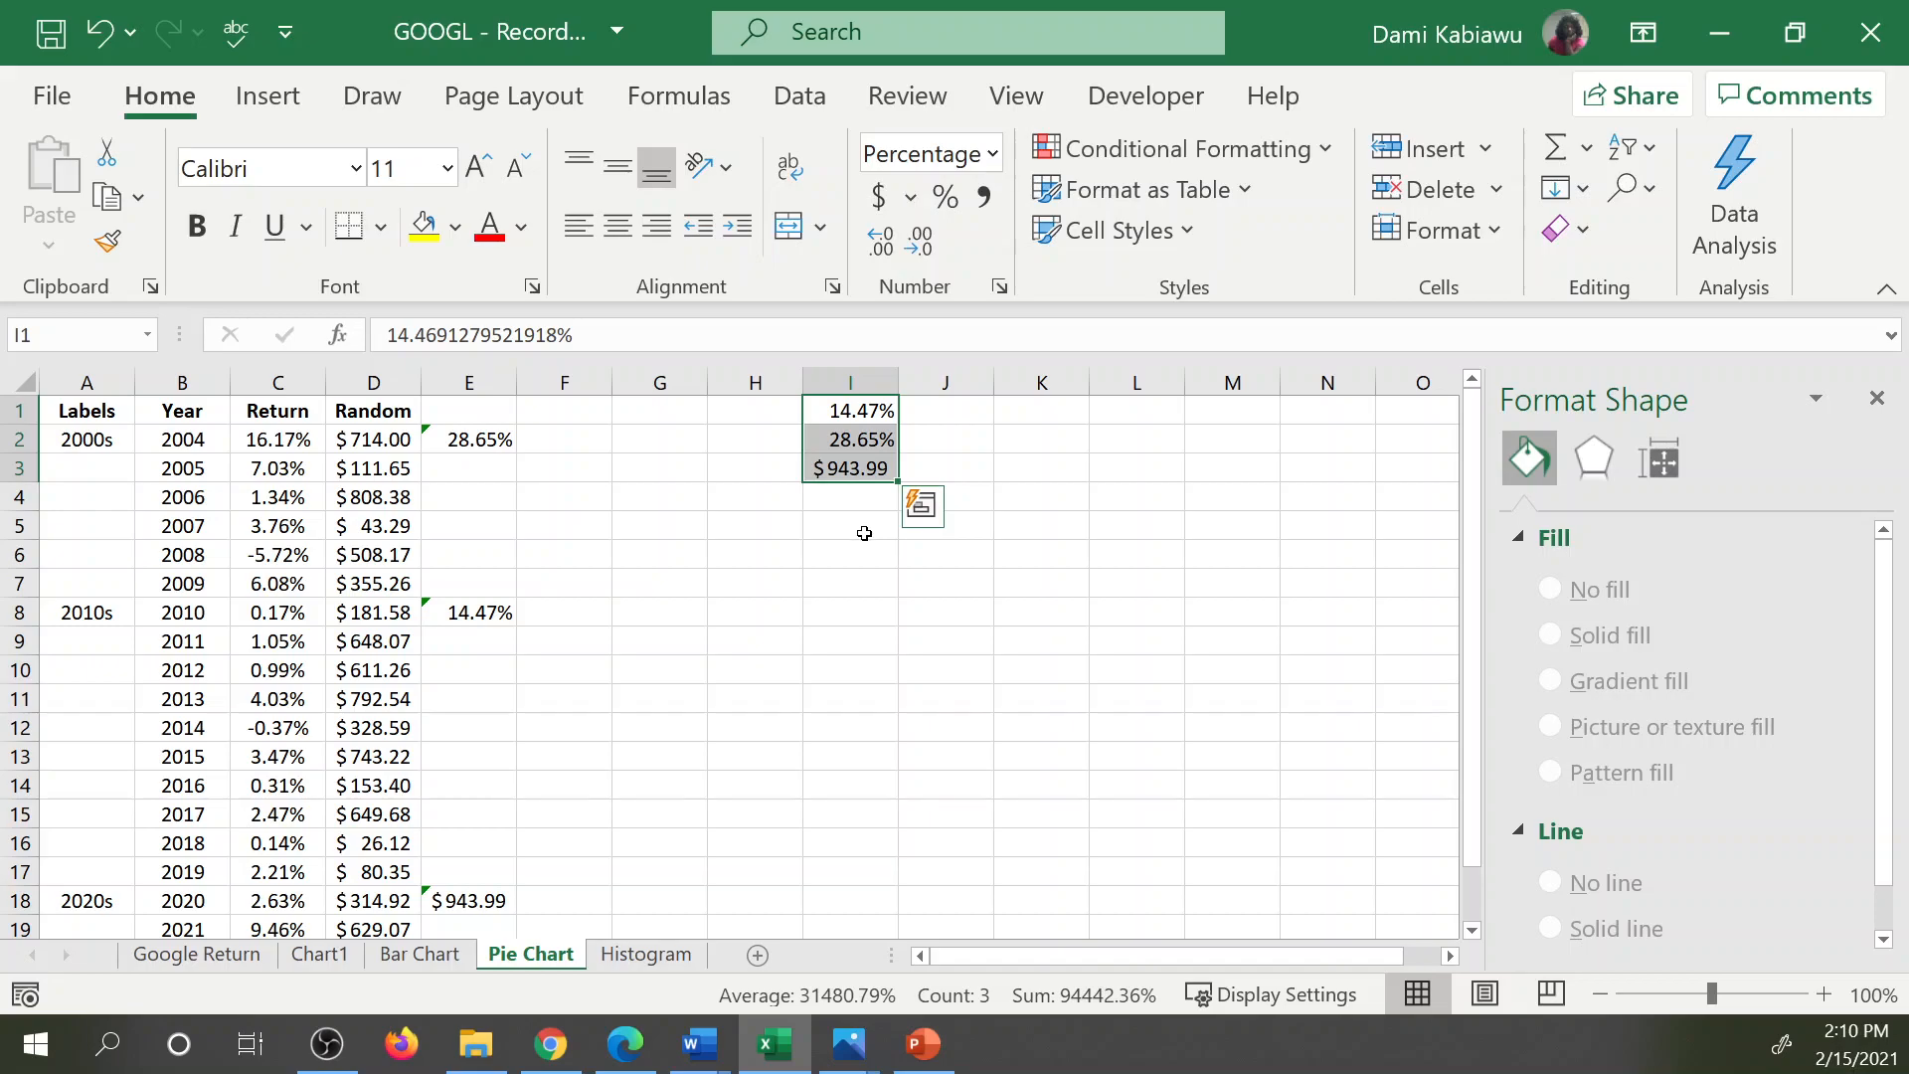
Correct the 2020s sum formula in E18 so it adds the Return values C18:C19.
{"action": "double_click", "coordinate": [474, 900]}
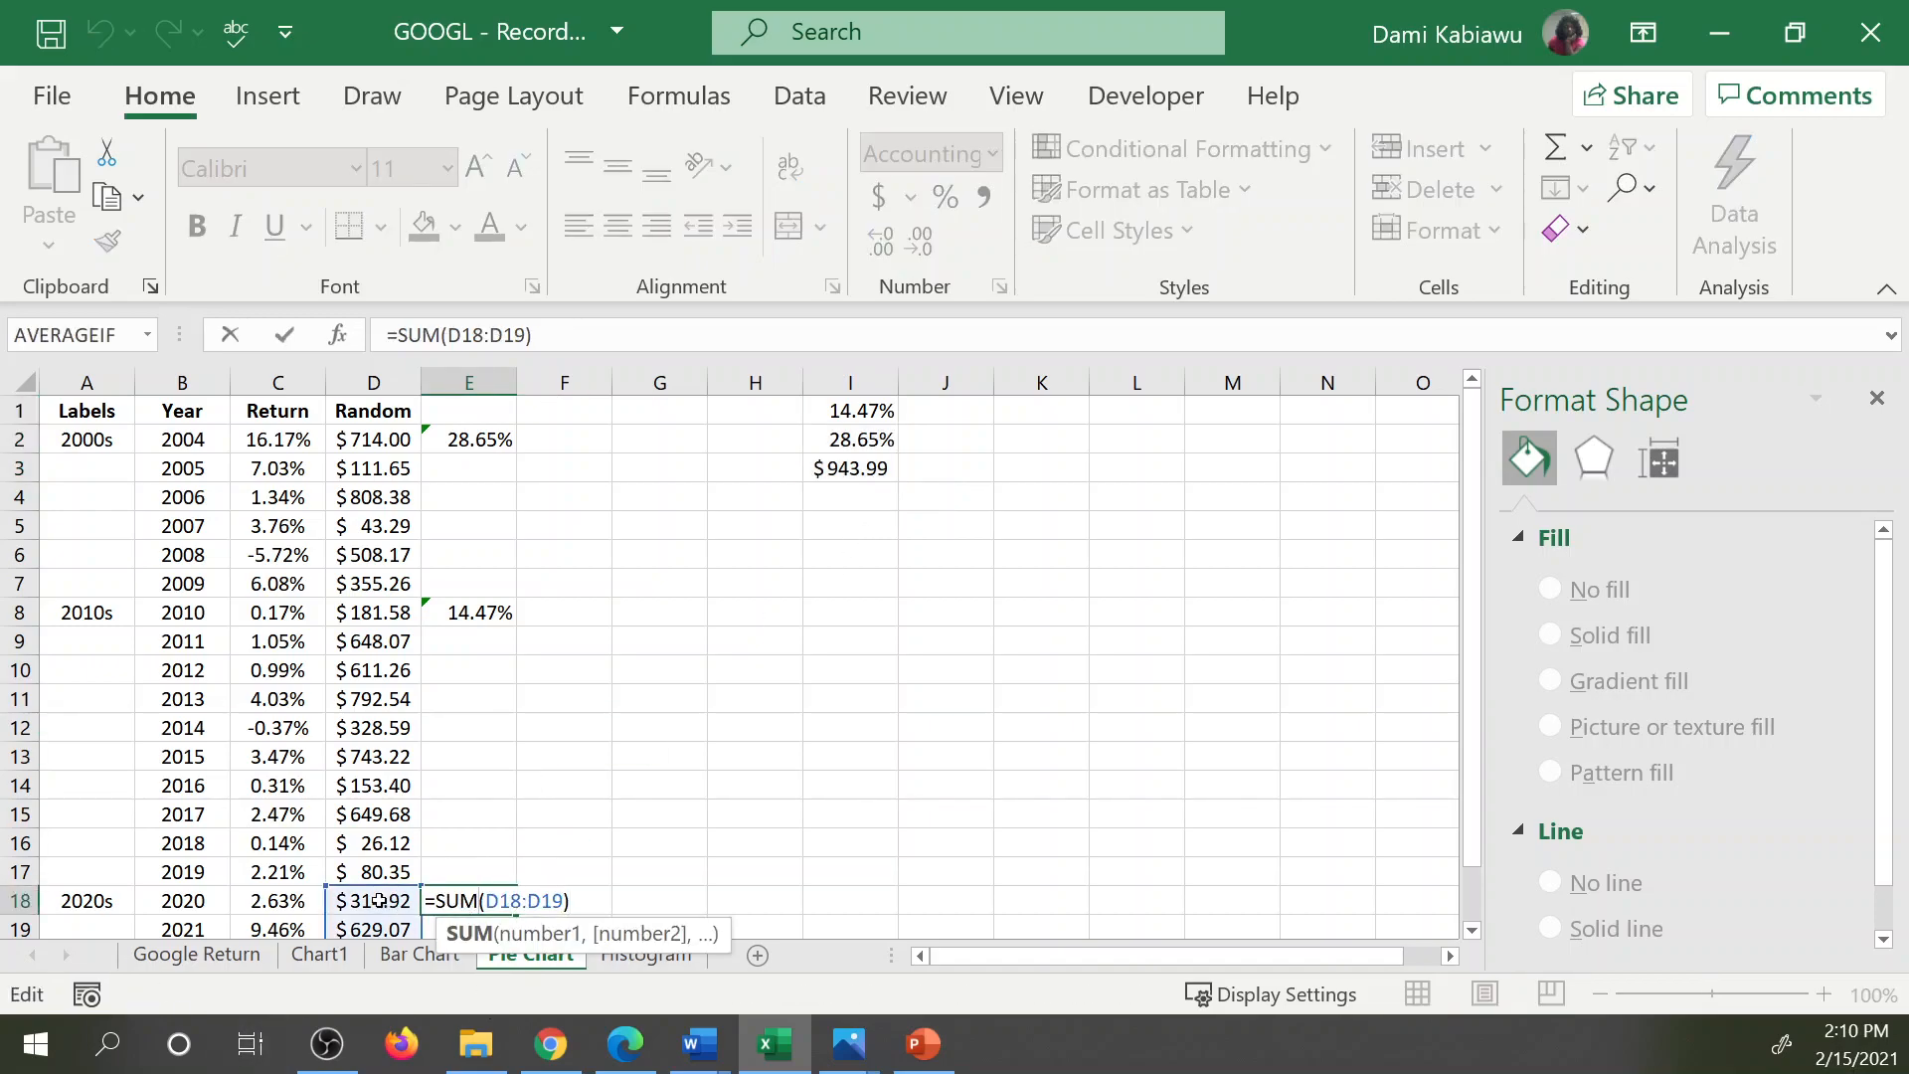
{"action": "left_click_drag", "start_coordinate": [382, 902], "coordinate": [302, 921]}
{"action": "key", "text": "Return"}
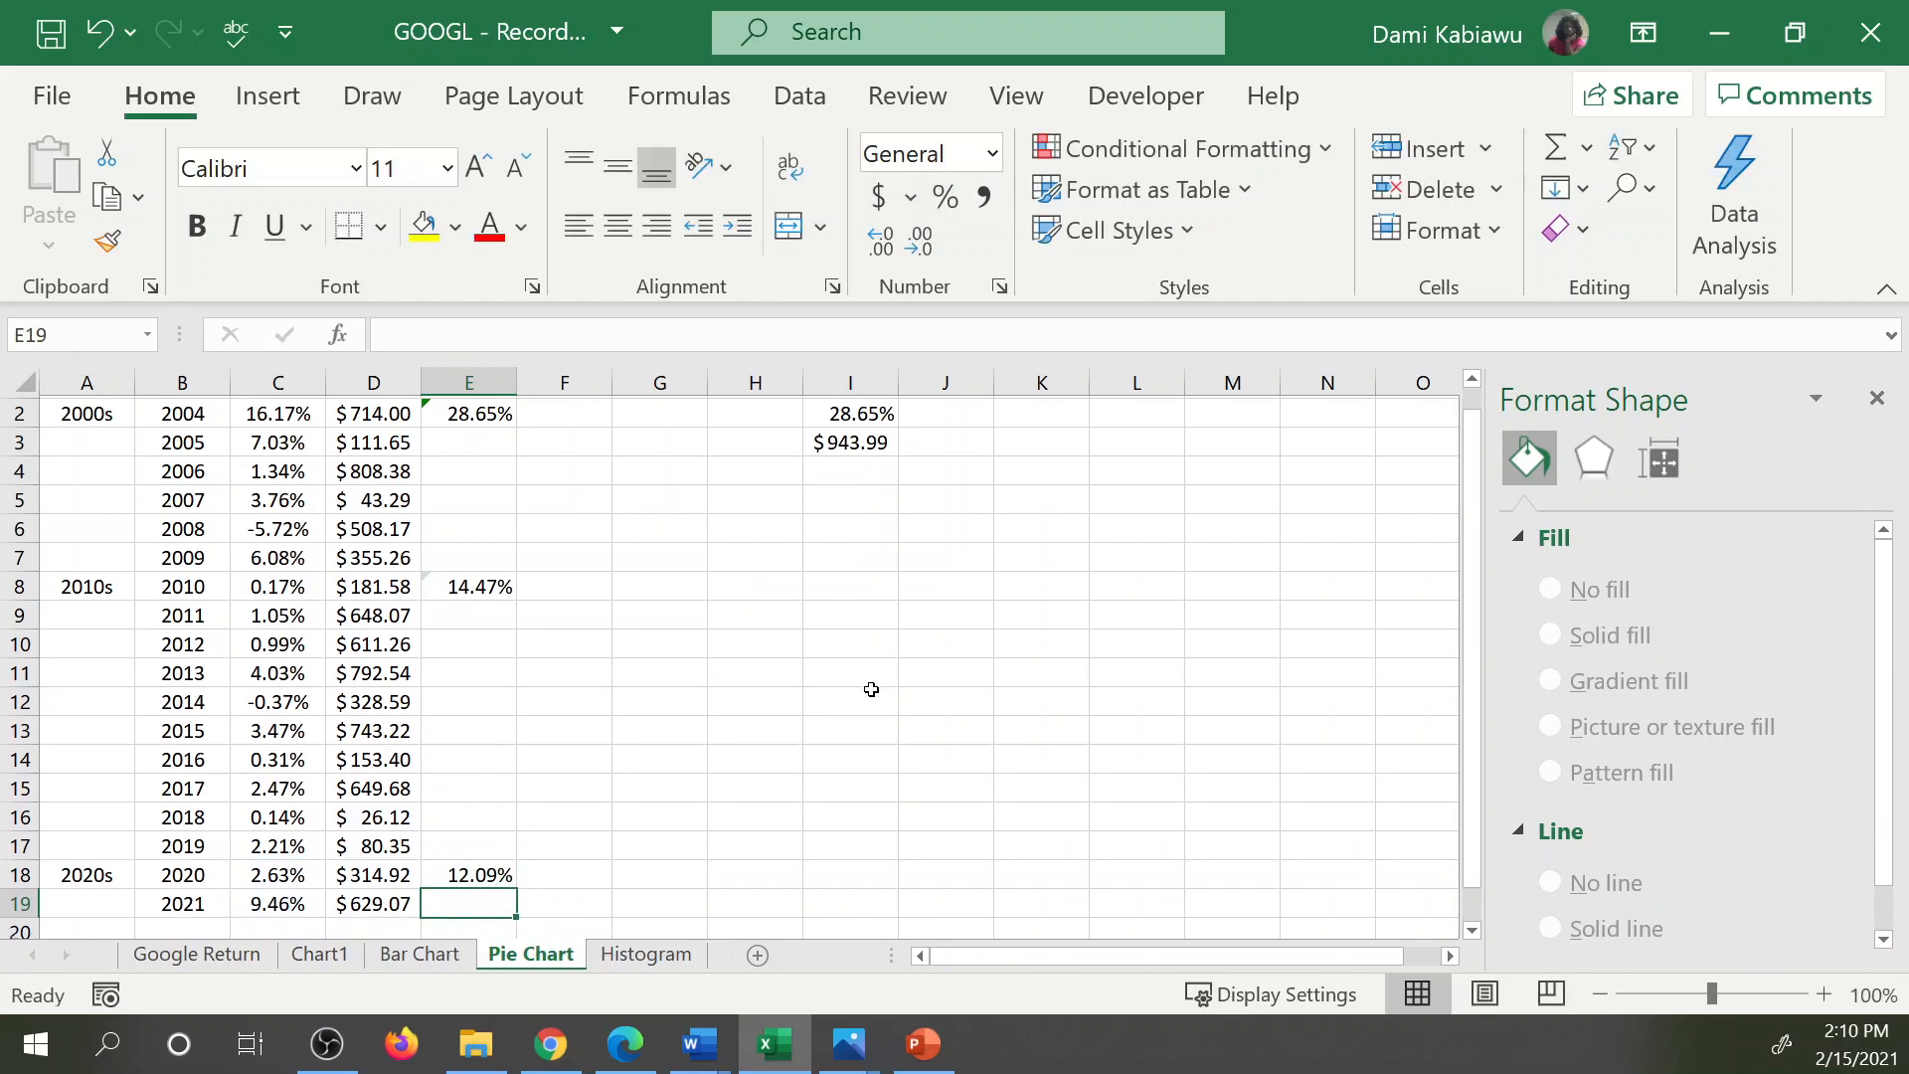
{"action": "left_click", "coordinate": [782, 695]}
{"action": "scroll", "coordinate": [785, 686], "scroll_direction": "up", "scroll_amount": 1}
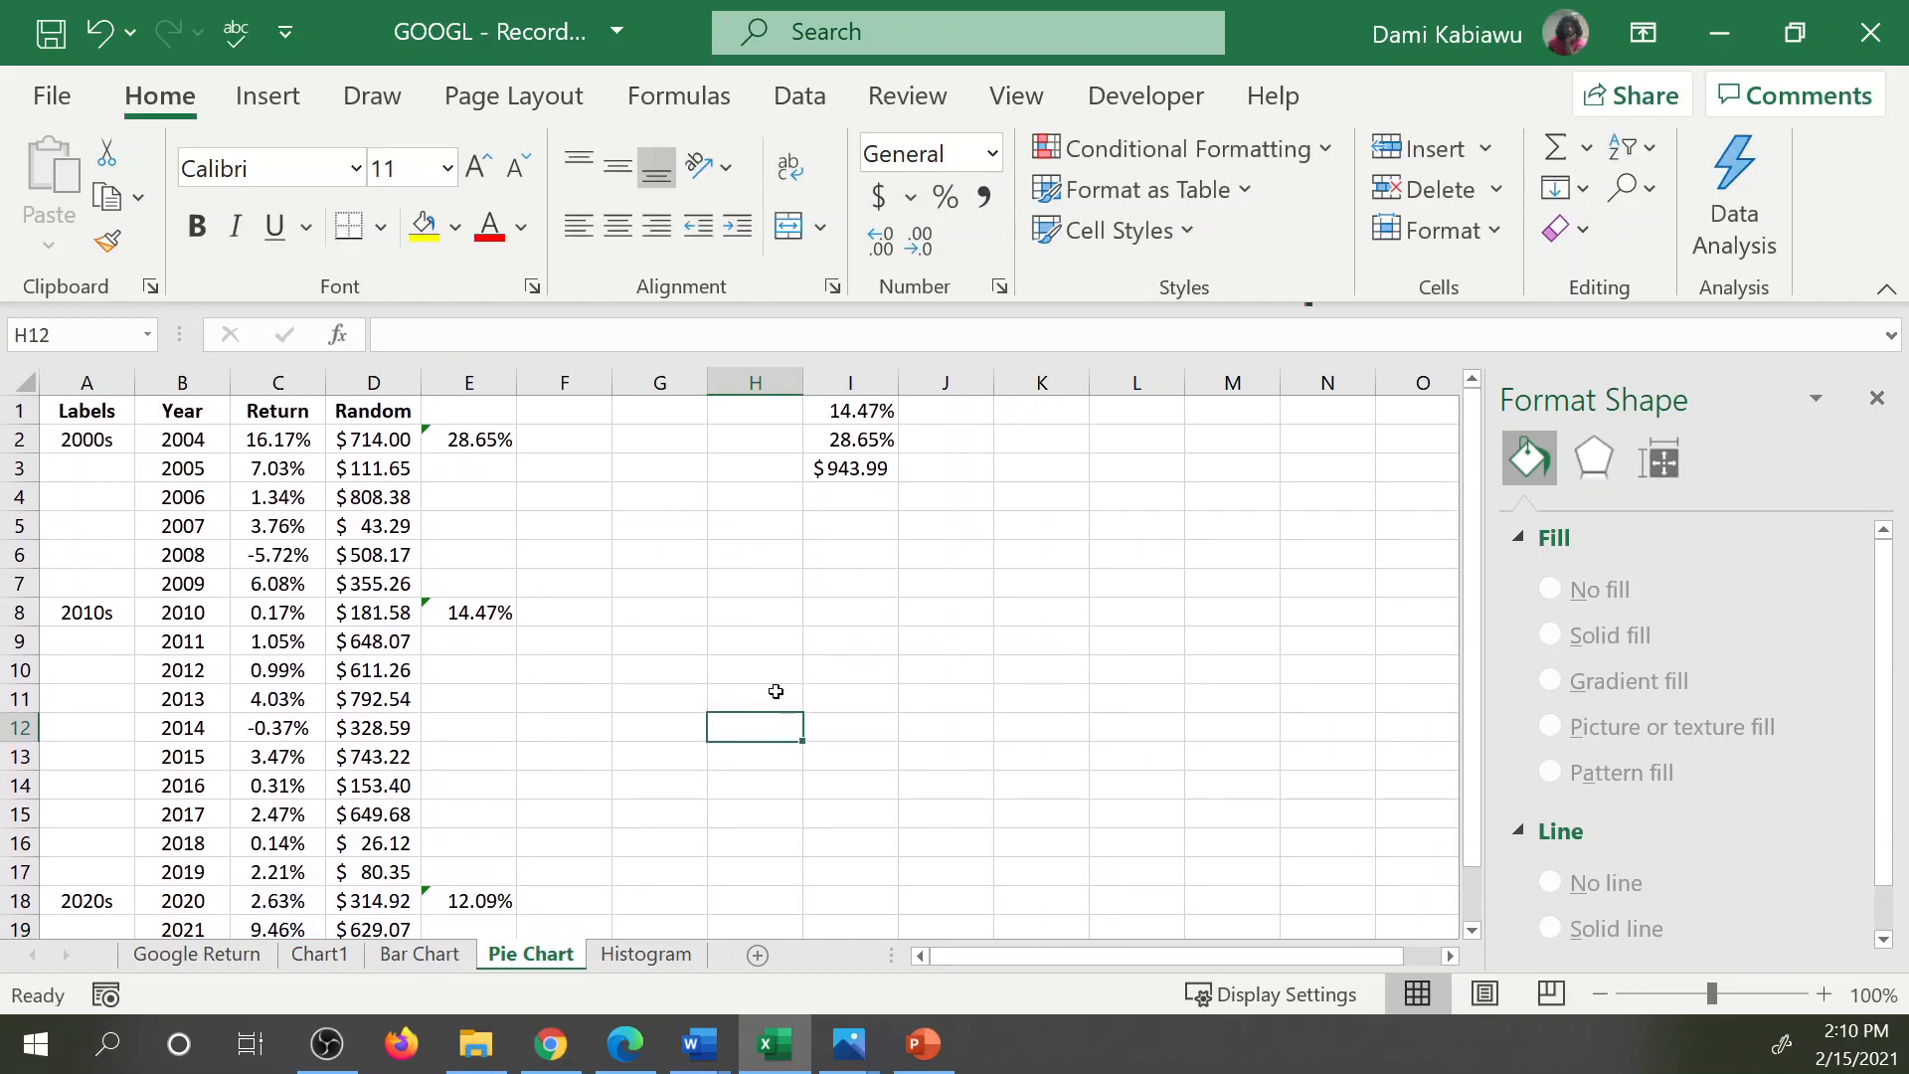
Copy column E again and paste it over column I as values only.
{"action": "left_click", "coordinate": [853, 468]}
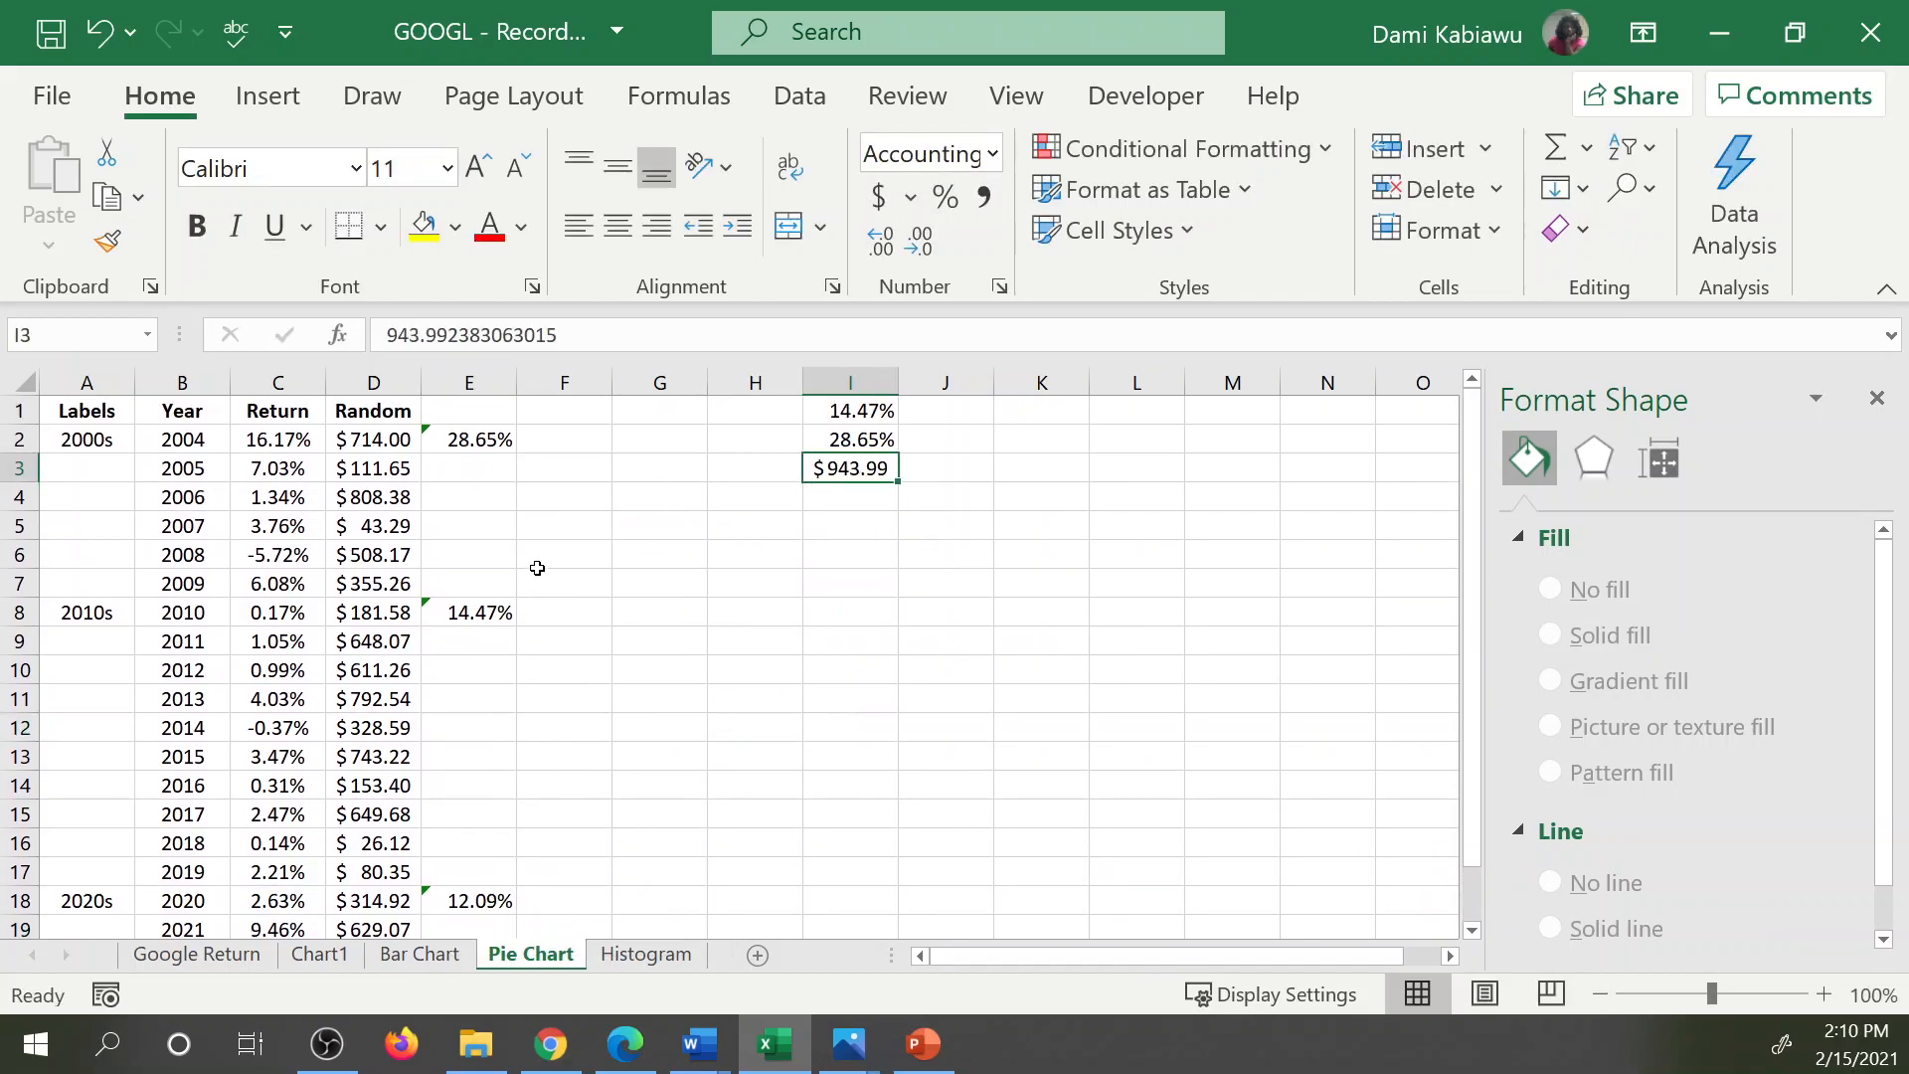
{"action": "left_click", "coordinate": [463, 382]}
{"action": "right_click", "coordinate": [460, 378]}
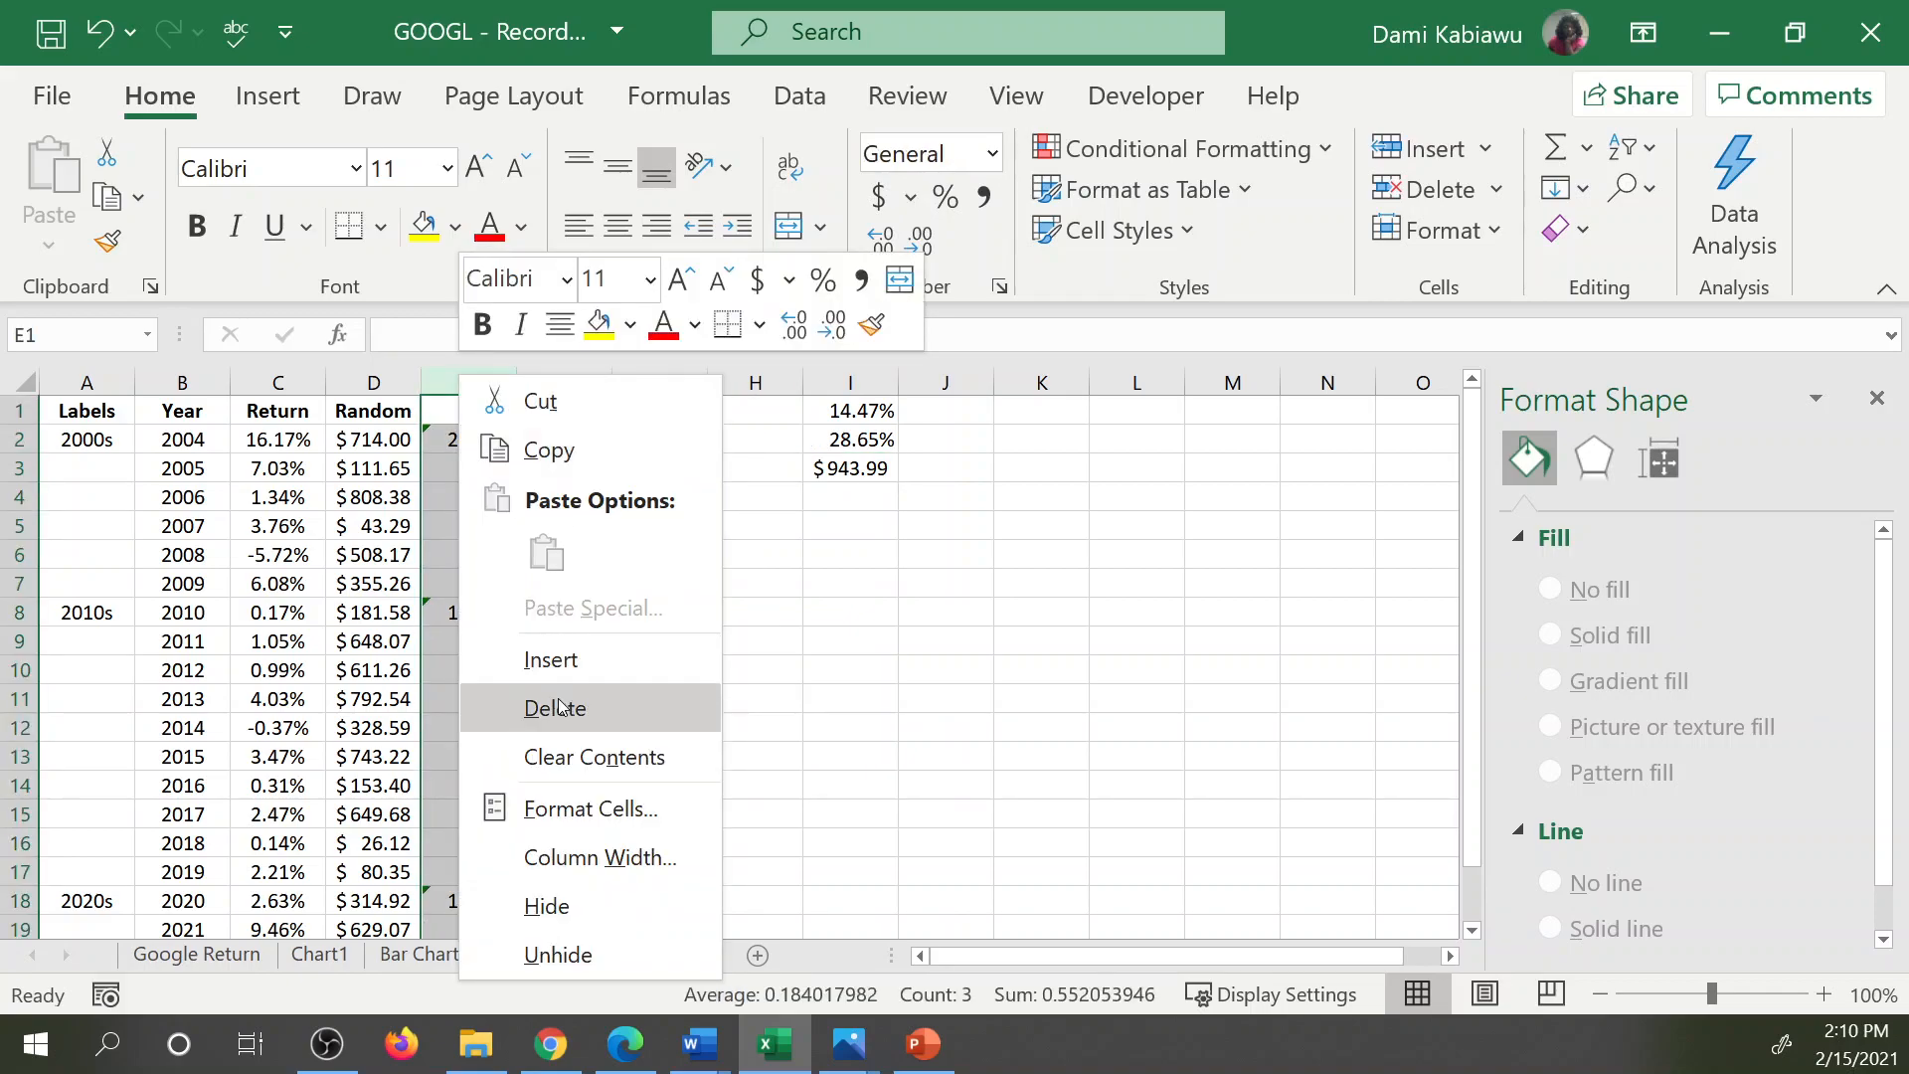
{"action": "left_click", "coordinate": [588, 443]}
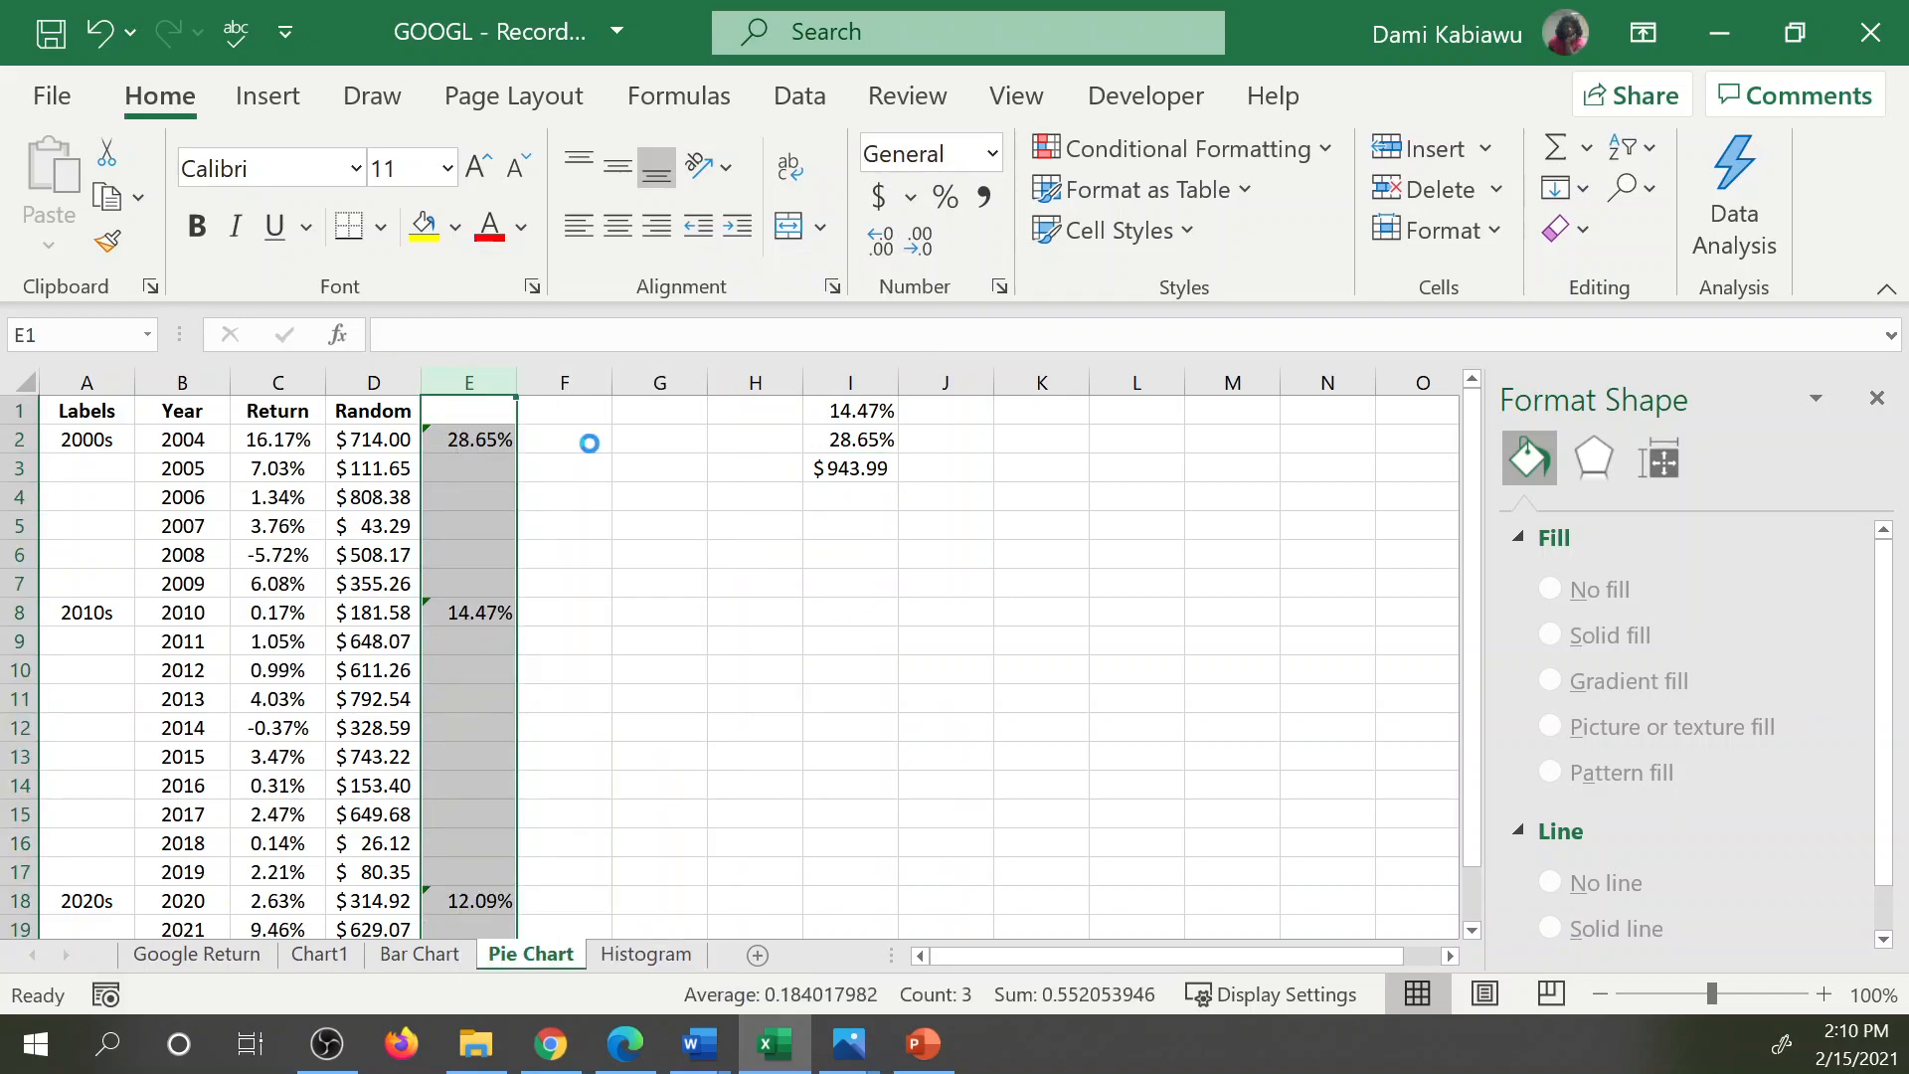
{"action": "right_click", "coordinate": [846, 380]}
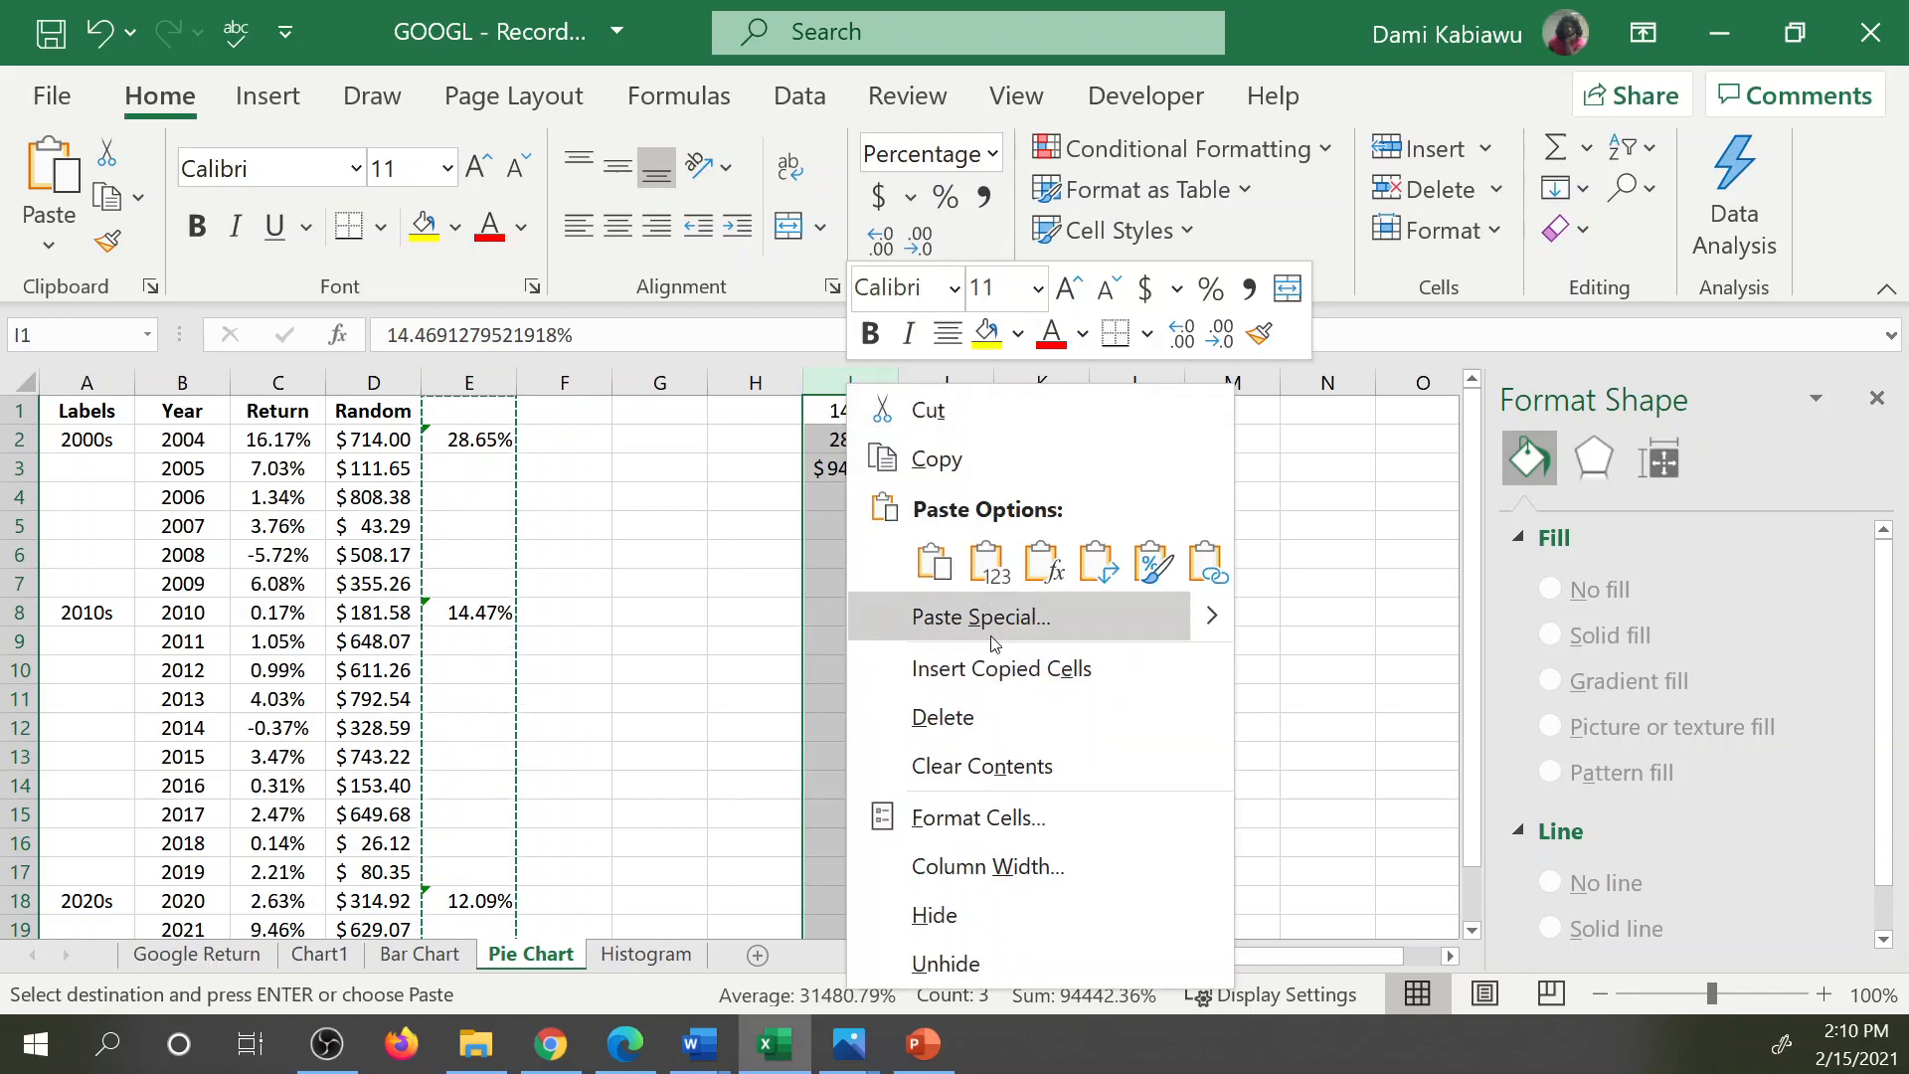
{"action": "left_click", "coordinate": [984, 558]}
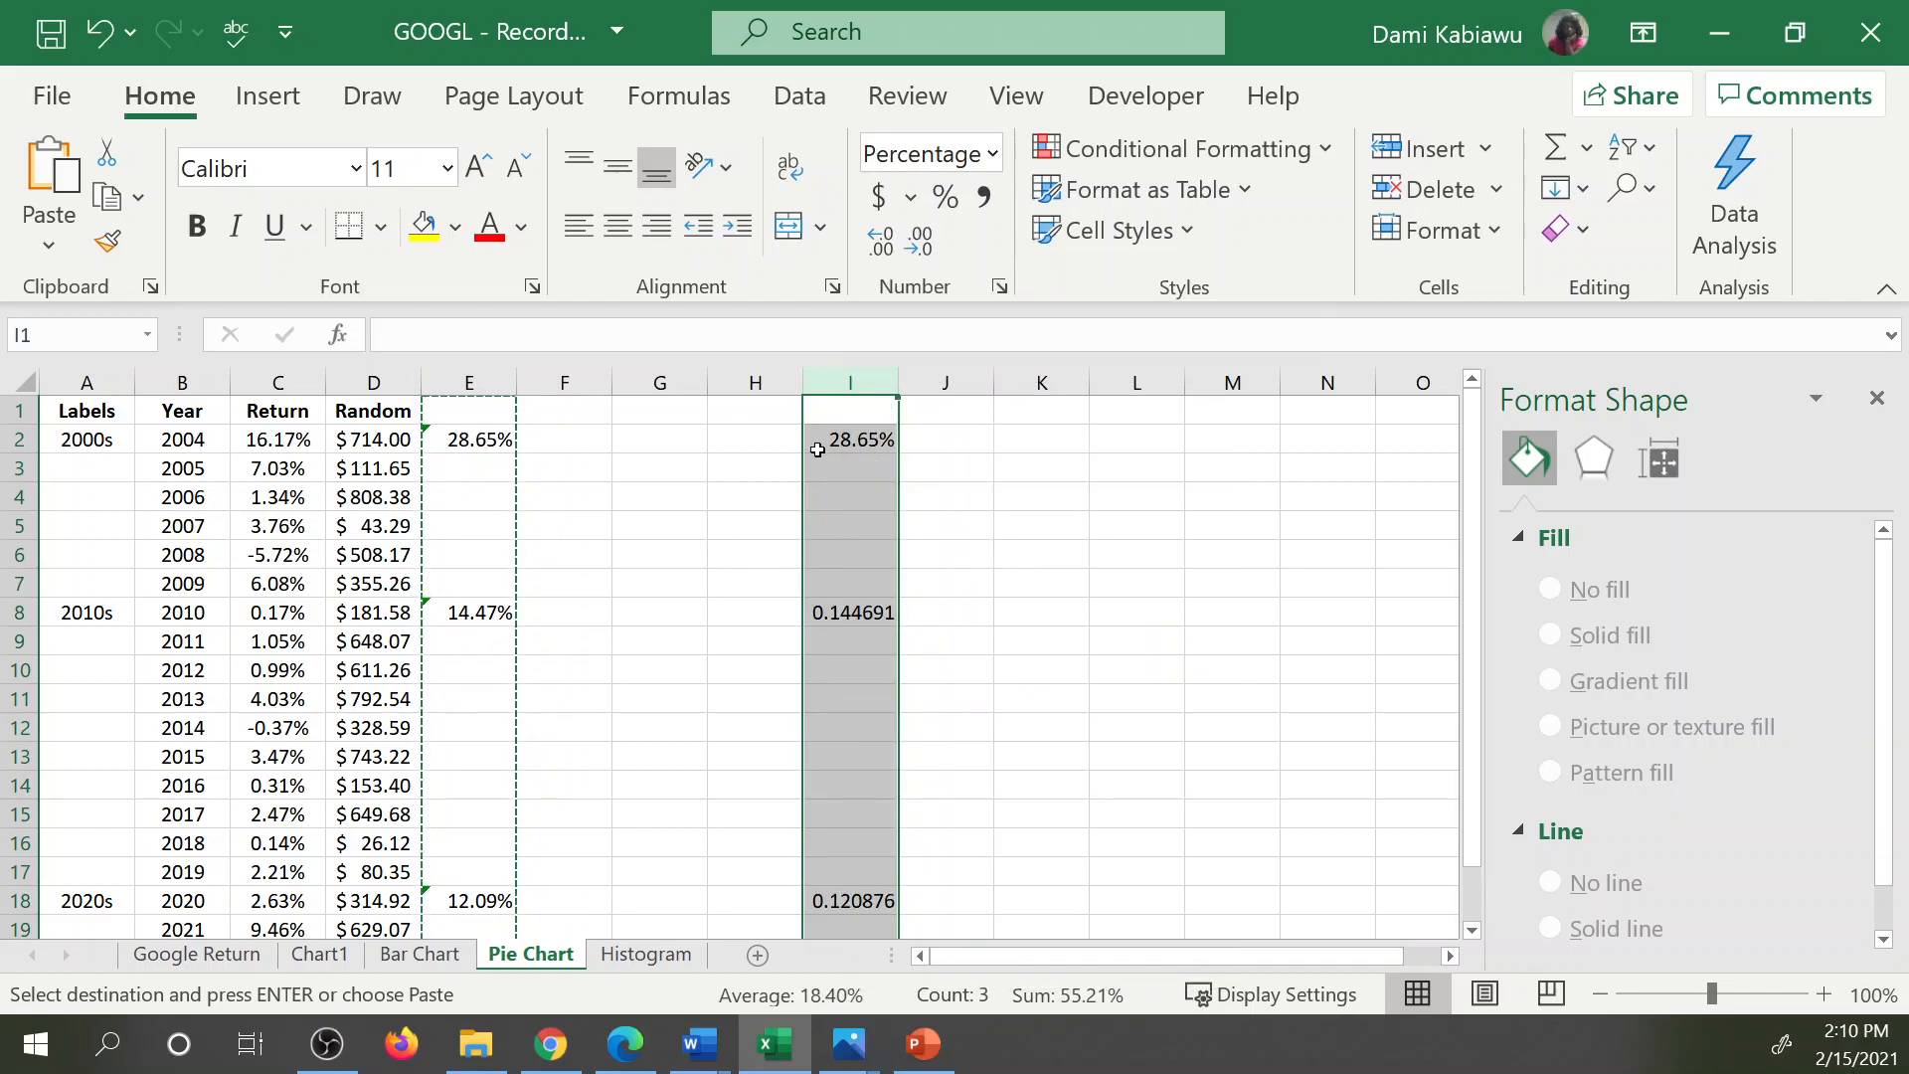
Format column I as percentages with two decimal places.
{"action": "left_click", "coordinate": [944, 196]}
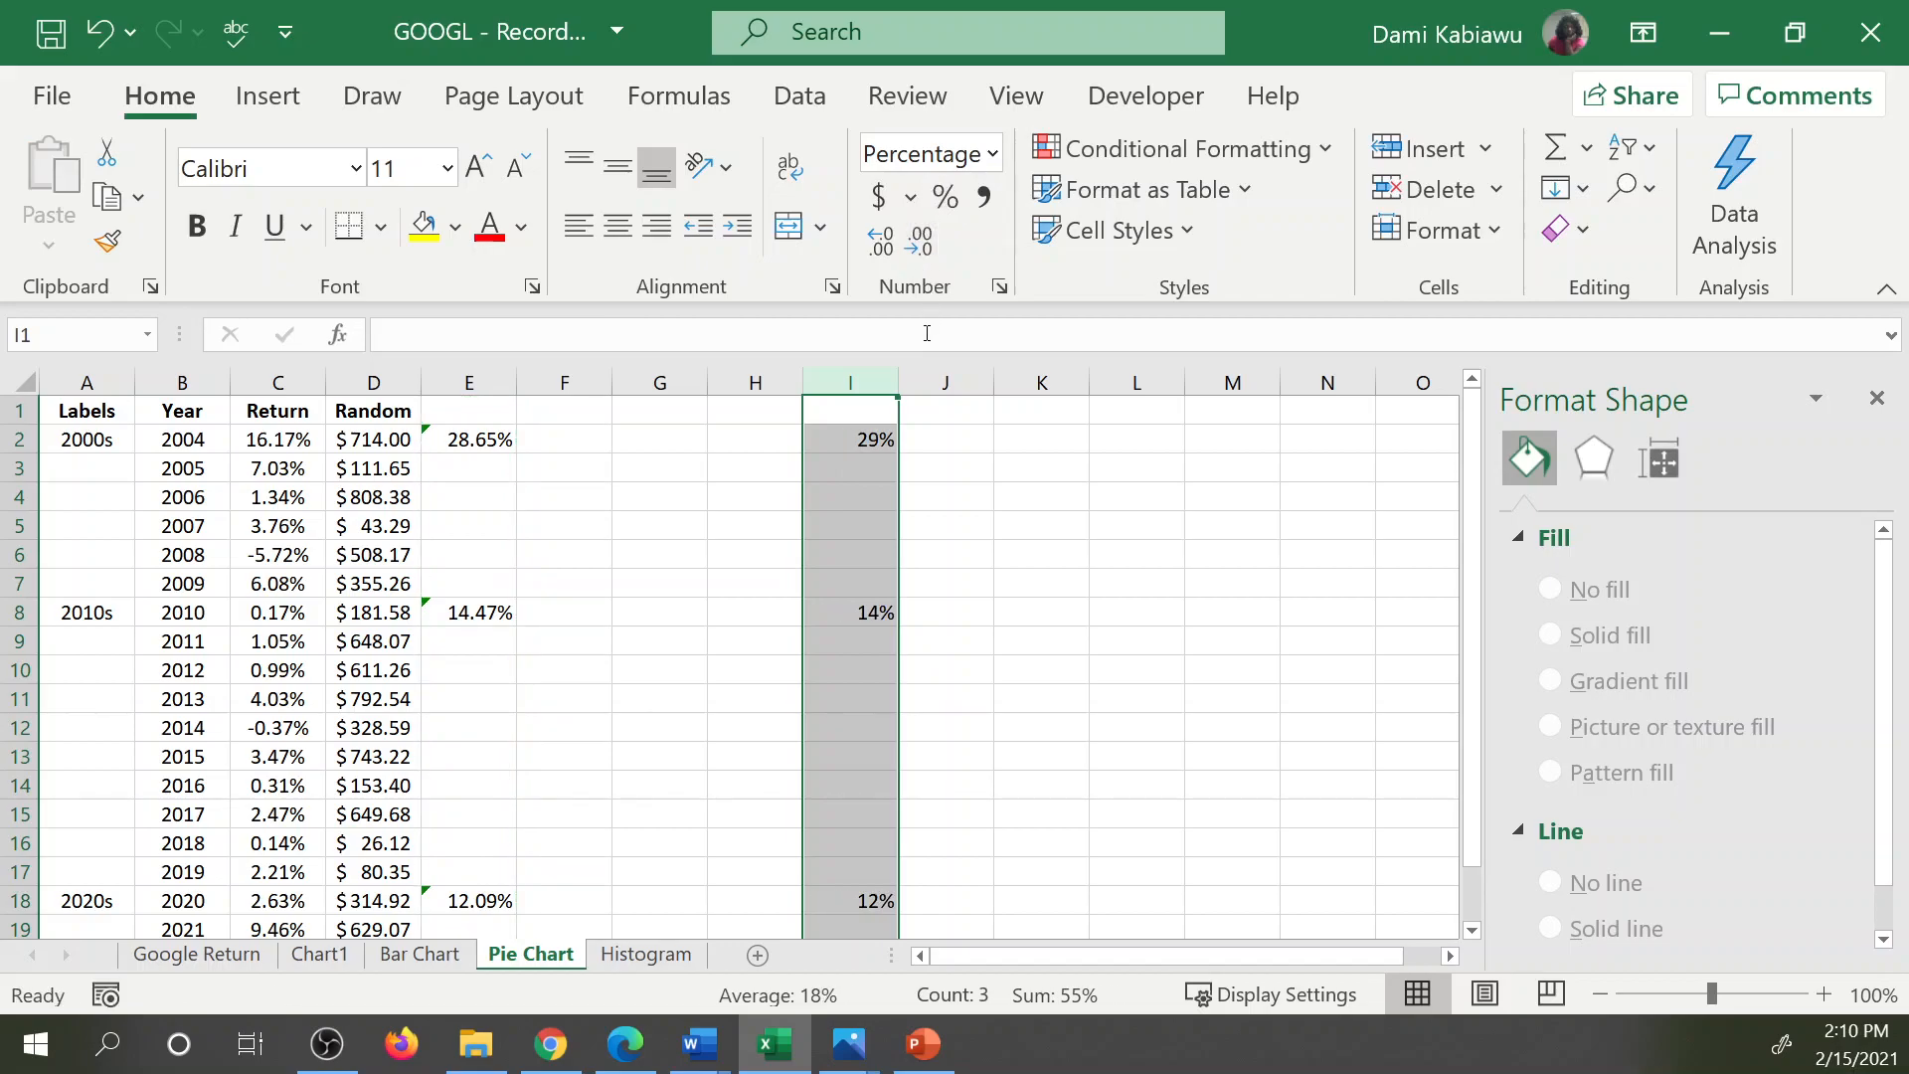
{"action": "double_click", "coordinate": [880, 242]}
{"action": "left_click", "coordinate": [922, 519]}
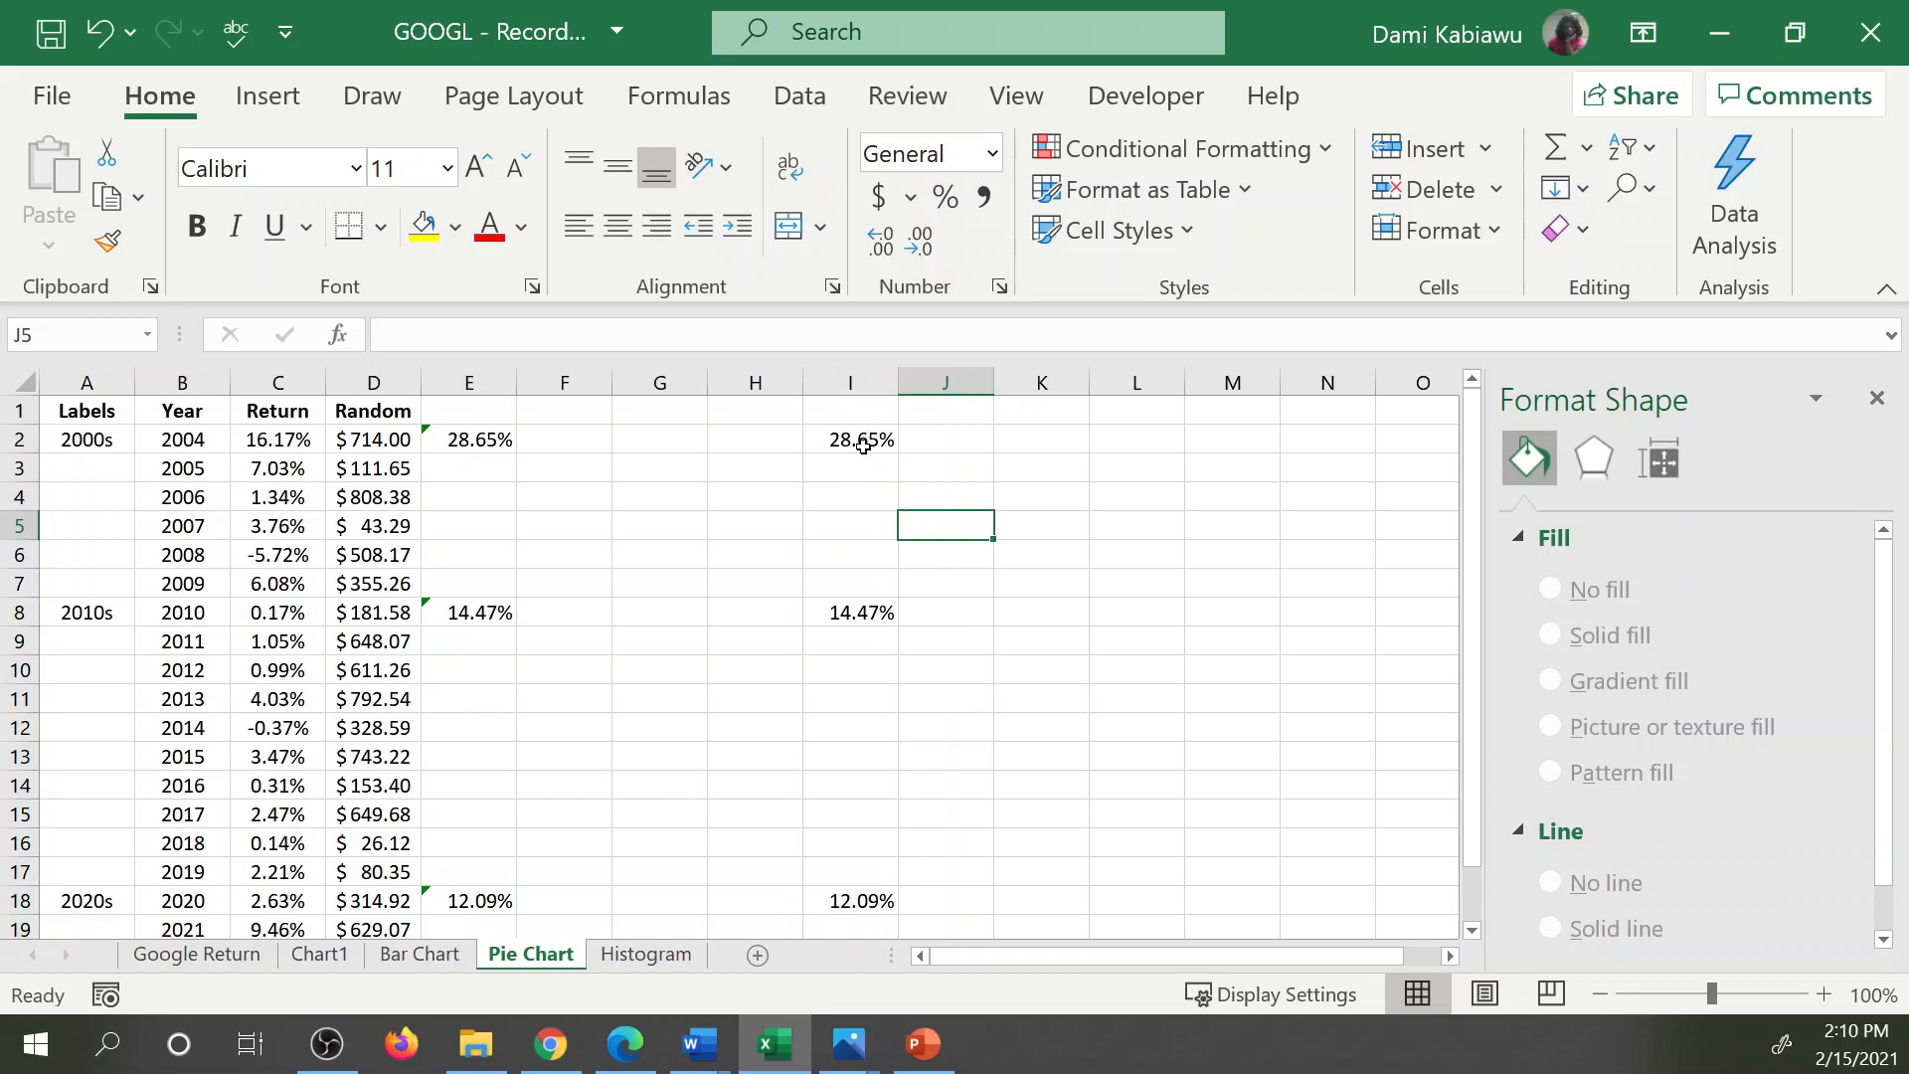
Move the 2010s value from I8 to I3 and the 2020s value from I18 to I4.
{"action": "left_click", "coordinate": [845, 609]}
{"action": "left_click_drag", "start_coordinate": [845, 608], "coordinate": [853, 467]}
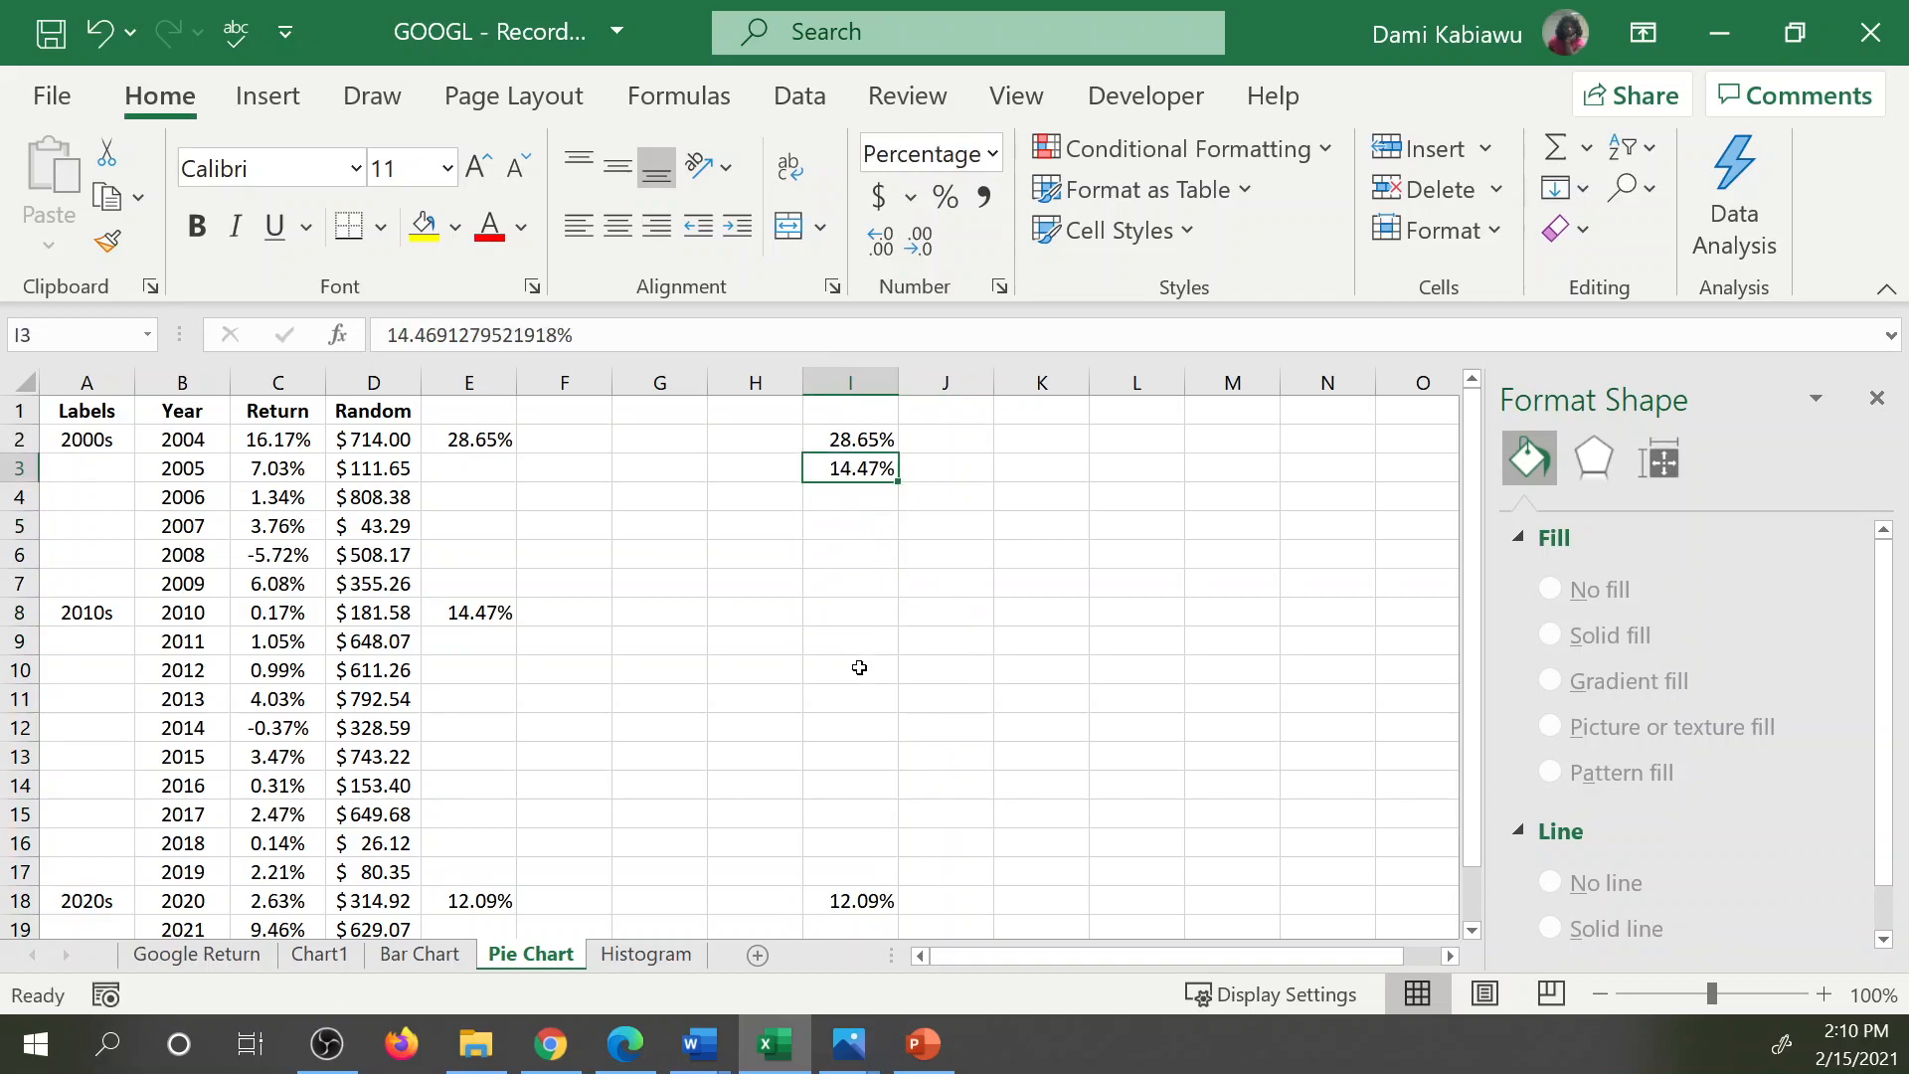
{"action": "left_click", "coordinate": [856, 909]}
{"action": "left_click_drag", "start_coordinate": [855, 910], "coordinate": [861, 498]}
Link cells H2, H3 and H4 to the decade labels in A2, A8 and A18.
{"action": "left_click", "coordinate": [736, 434]}
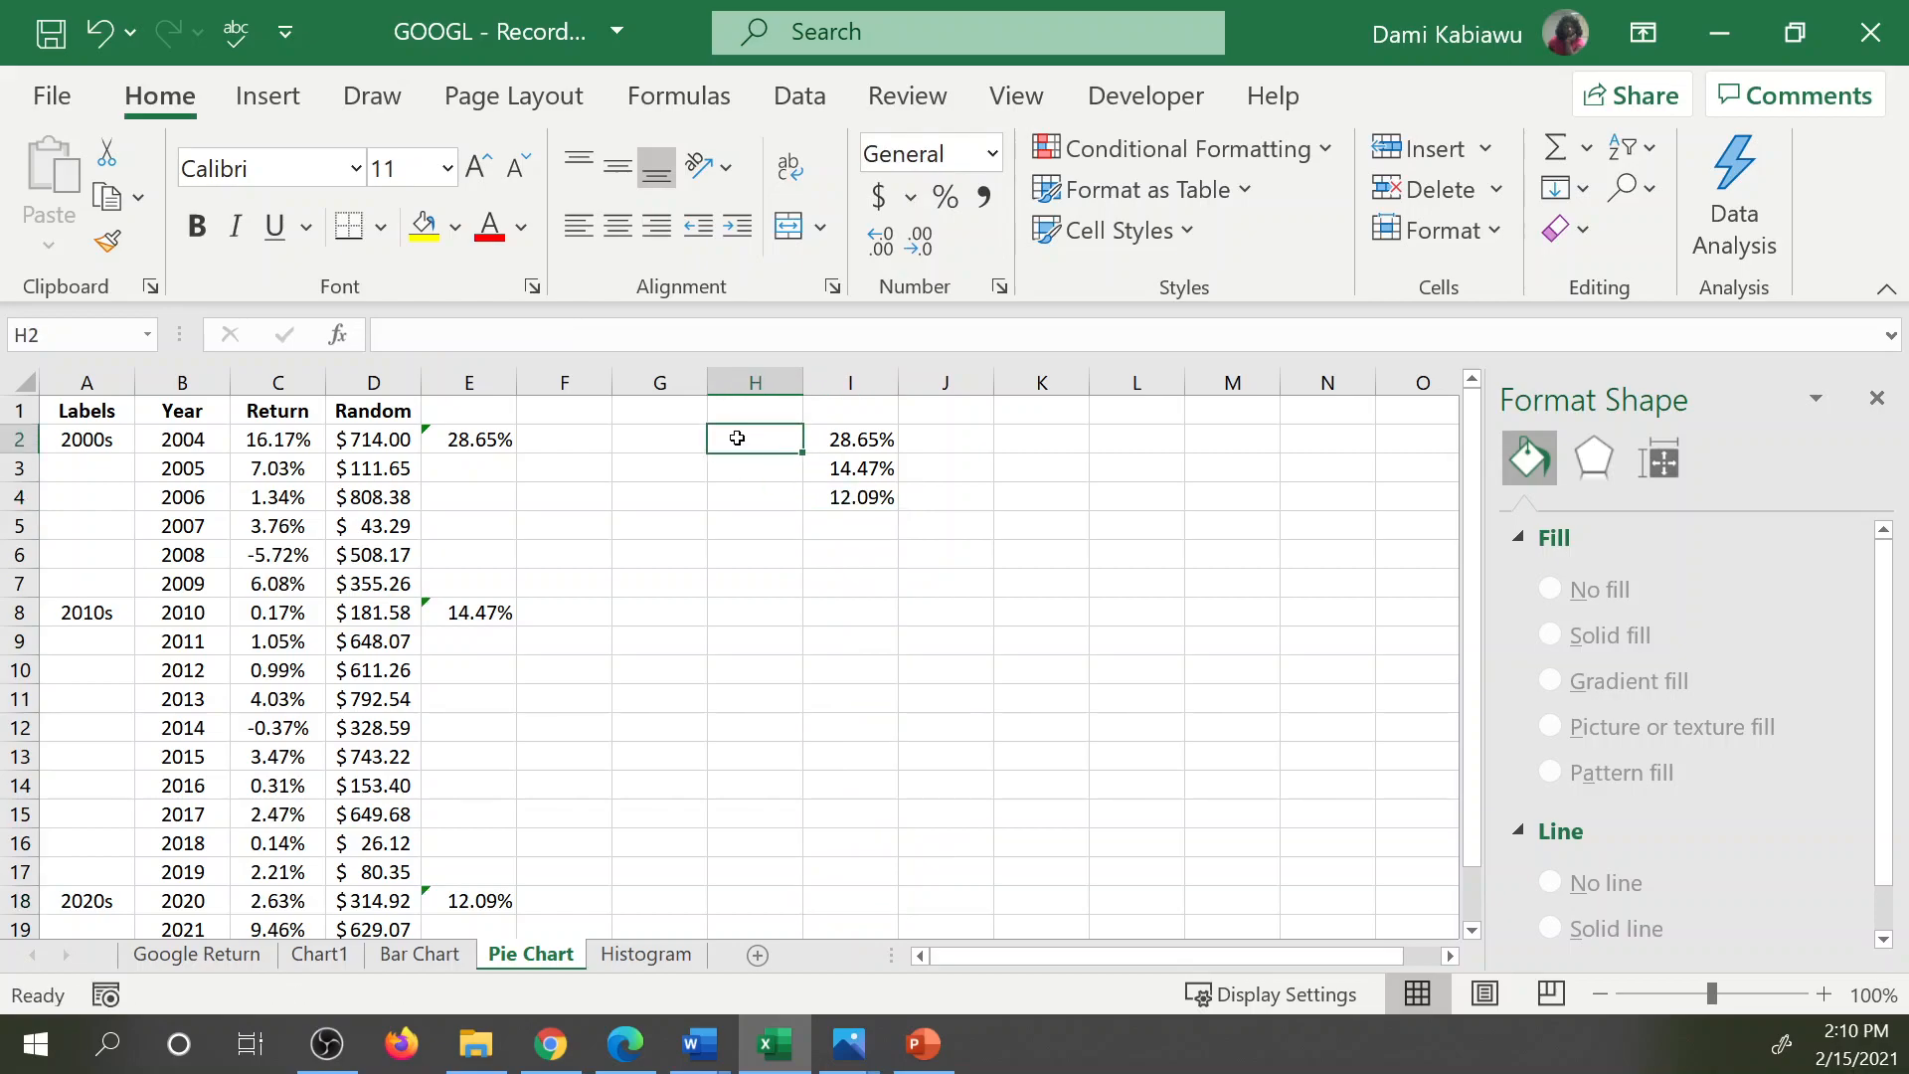
{"action": "type", "text": "="}
{"action": "left_click", "coordinate": [105, 442]}
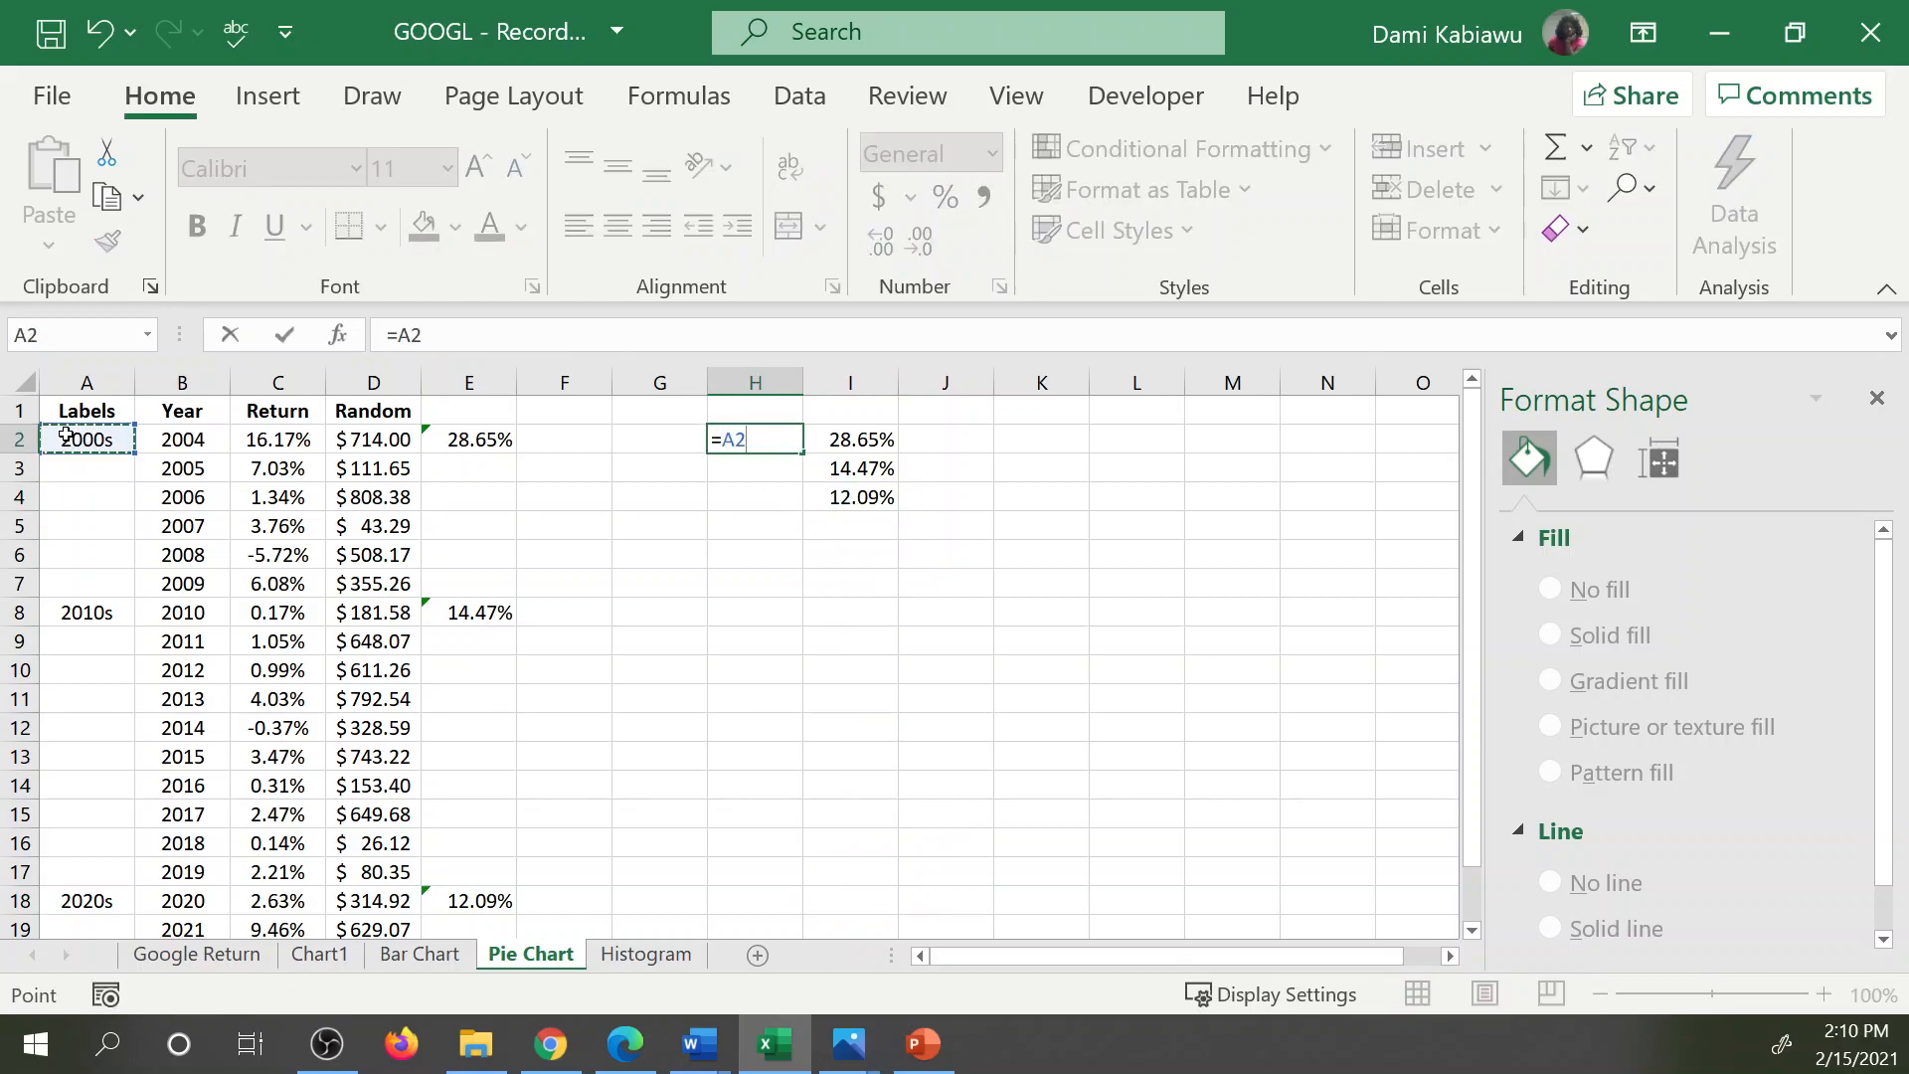
{"action": "key", "text": "Return"}
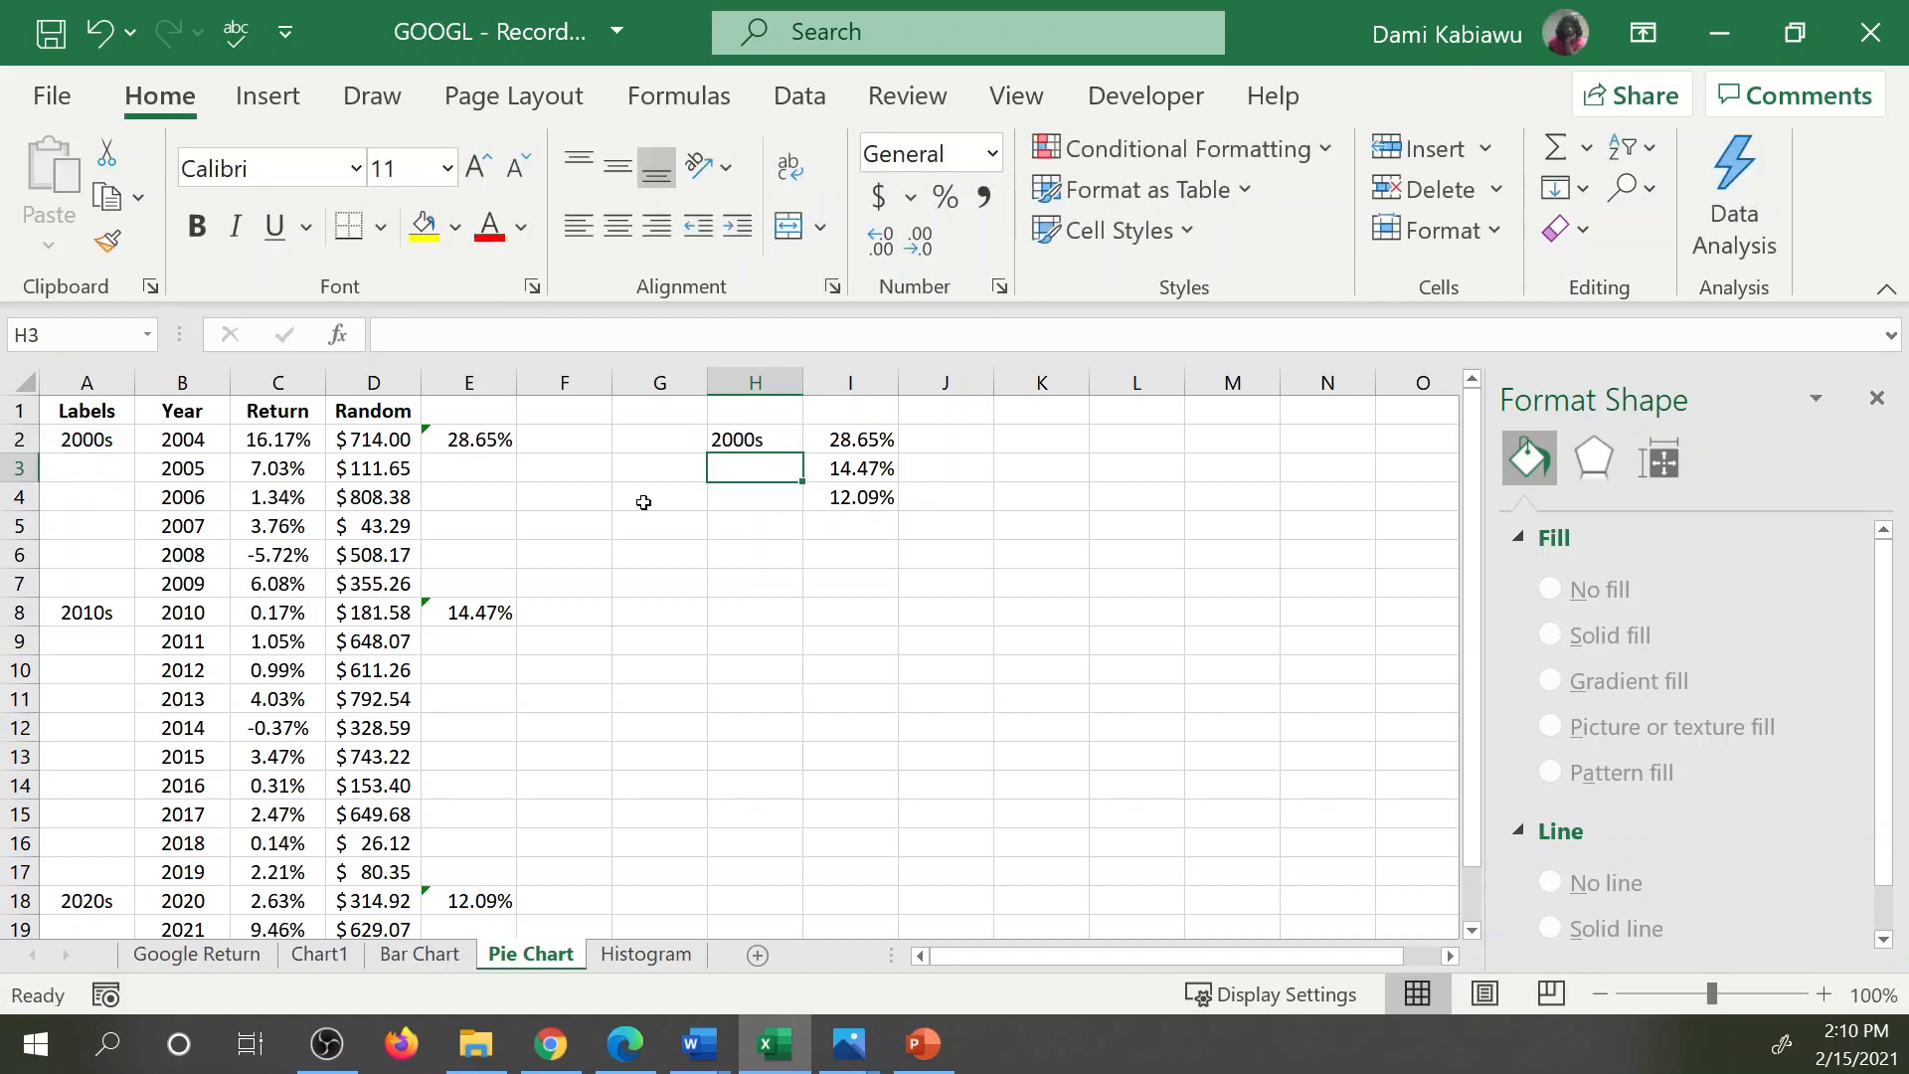
{"action": "type", "text": "="}
{"action": "left_click", "coordinate": [100, 613]}
{"action": "key", "text": "Return"}
{"action": "type", "text": "="}
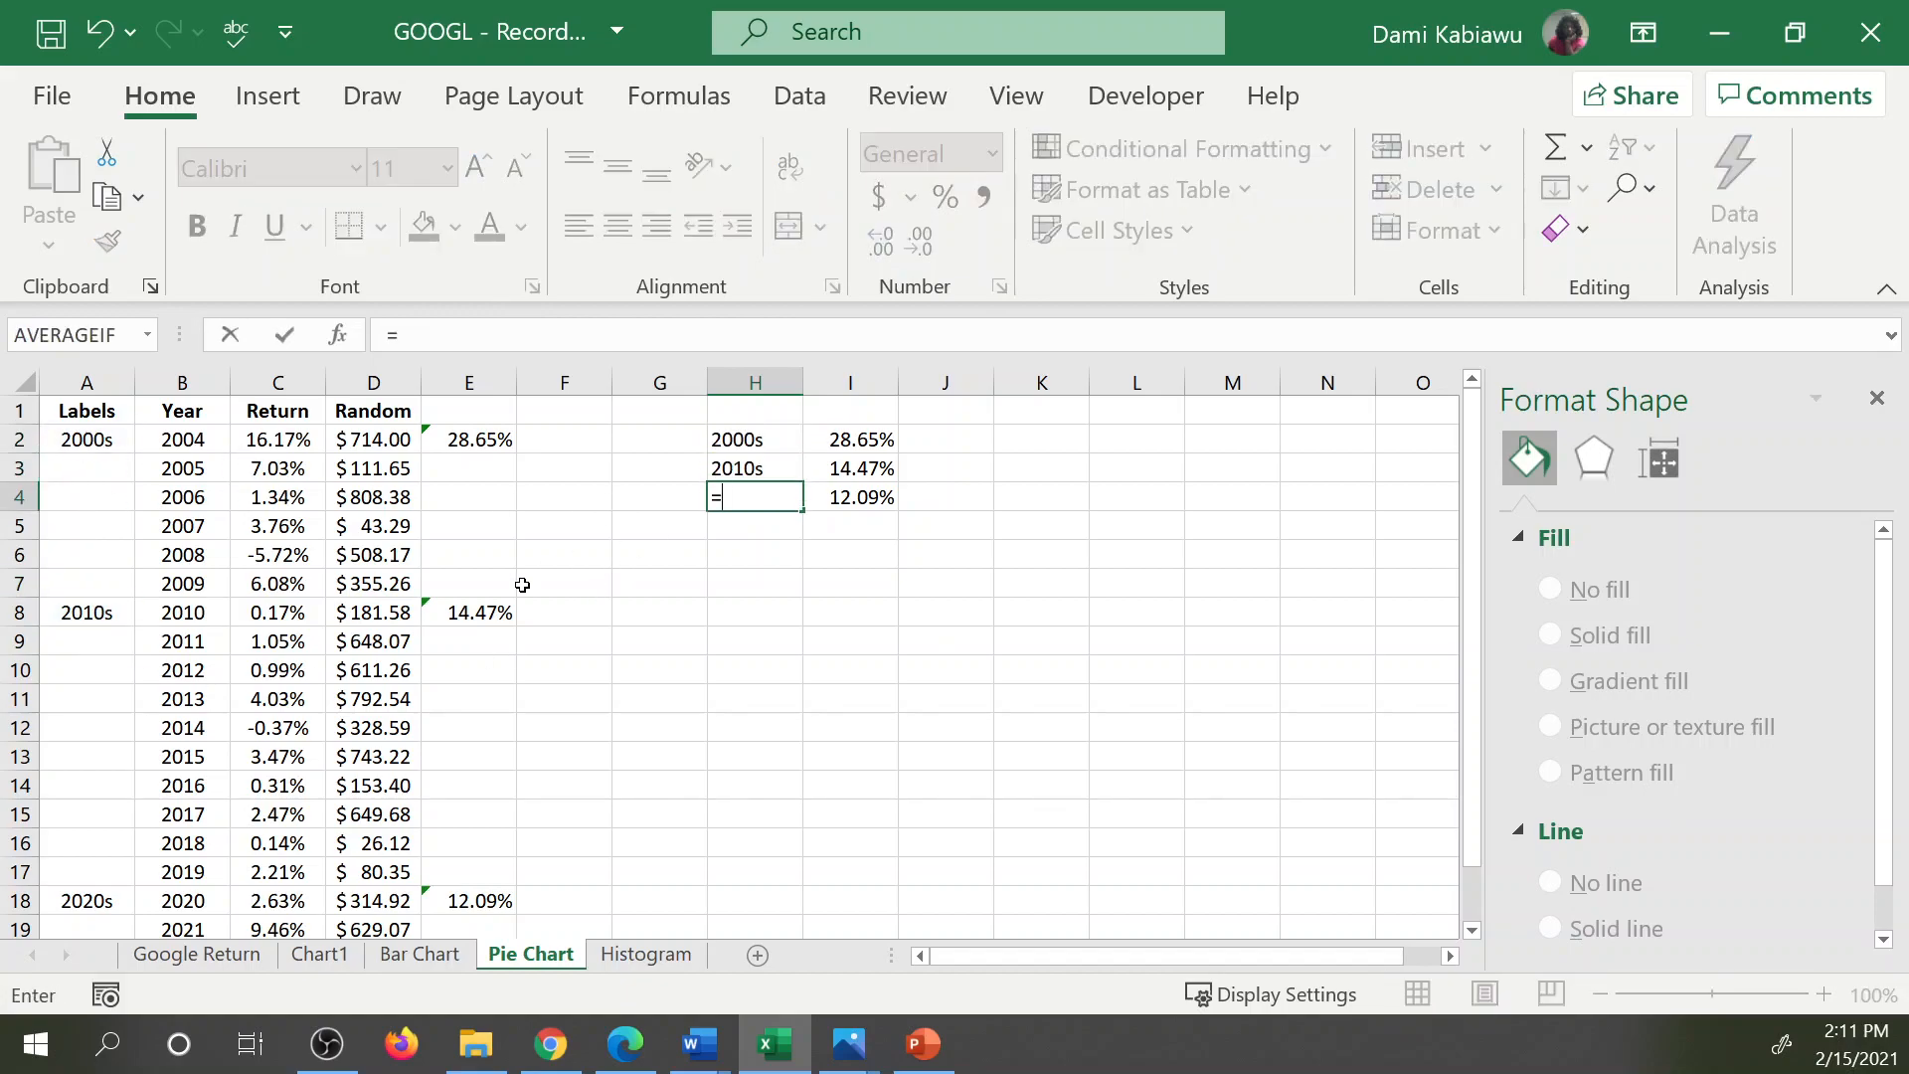
{"action": "left_click", "coordinate": [94, 902]}
{"action": "key", "text": "Return"}
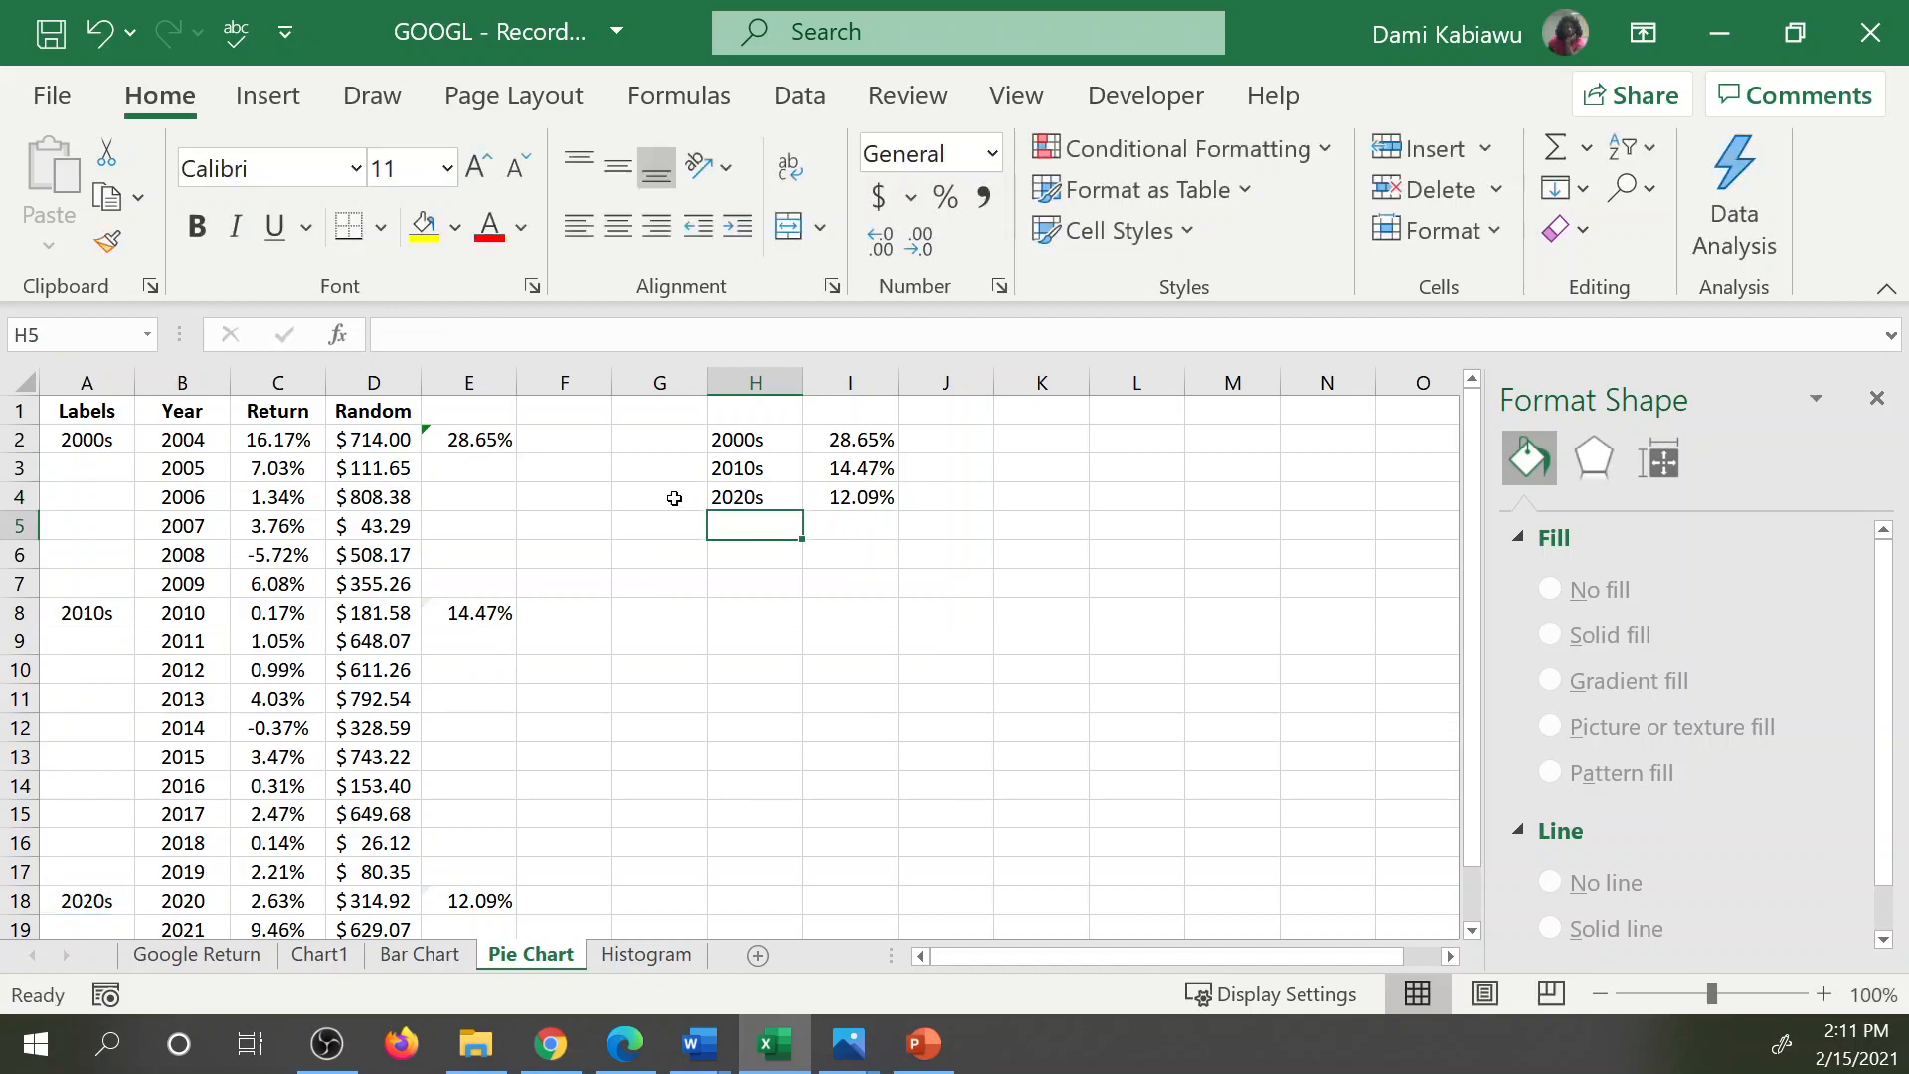
Add the headers Time in H1 and Data in I1 above the decade summary.
{"action": "left_click_drag", "start_coordinate": [754, 430], "coordinate": [852, 498]}
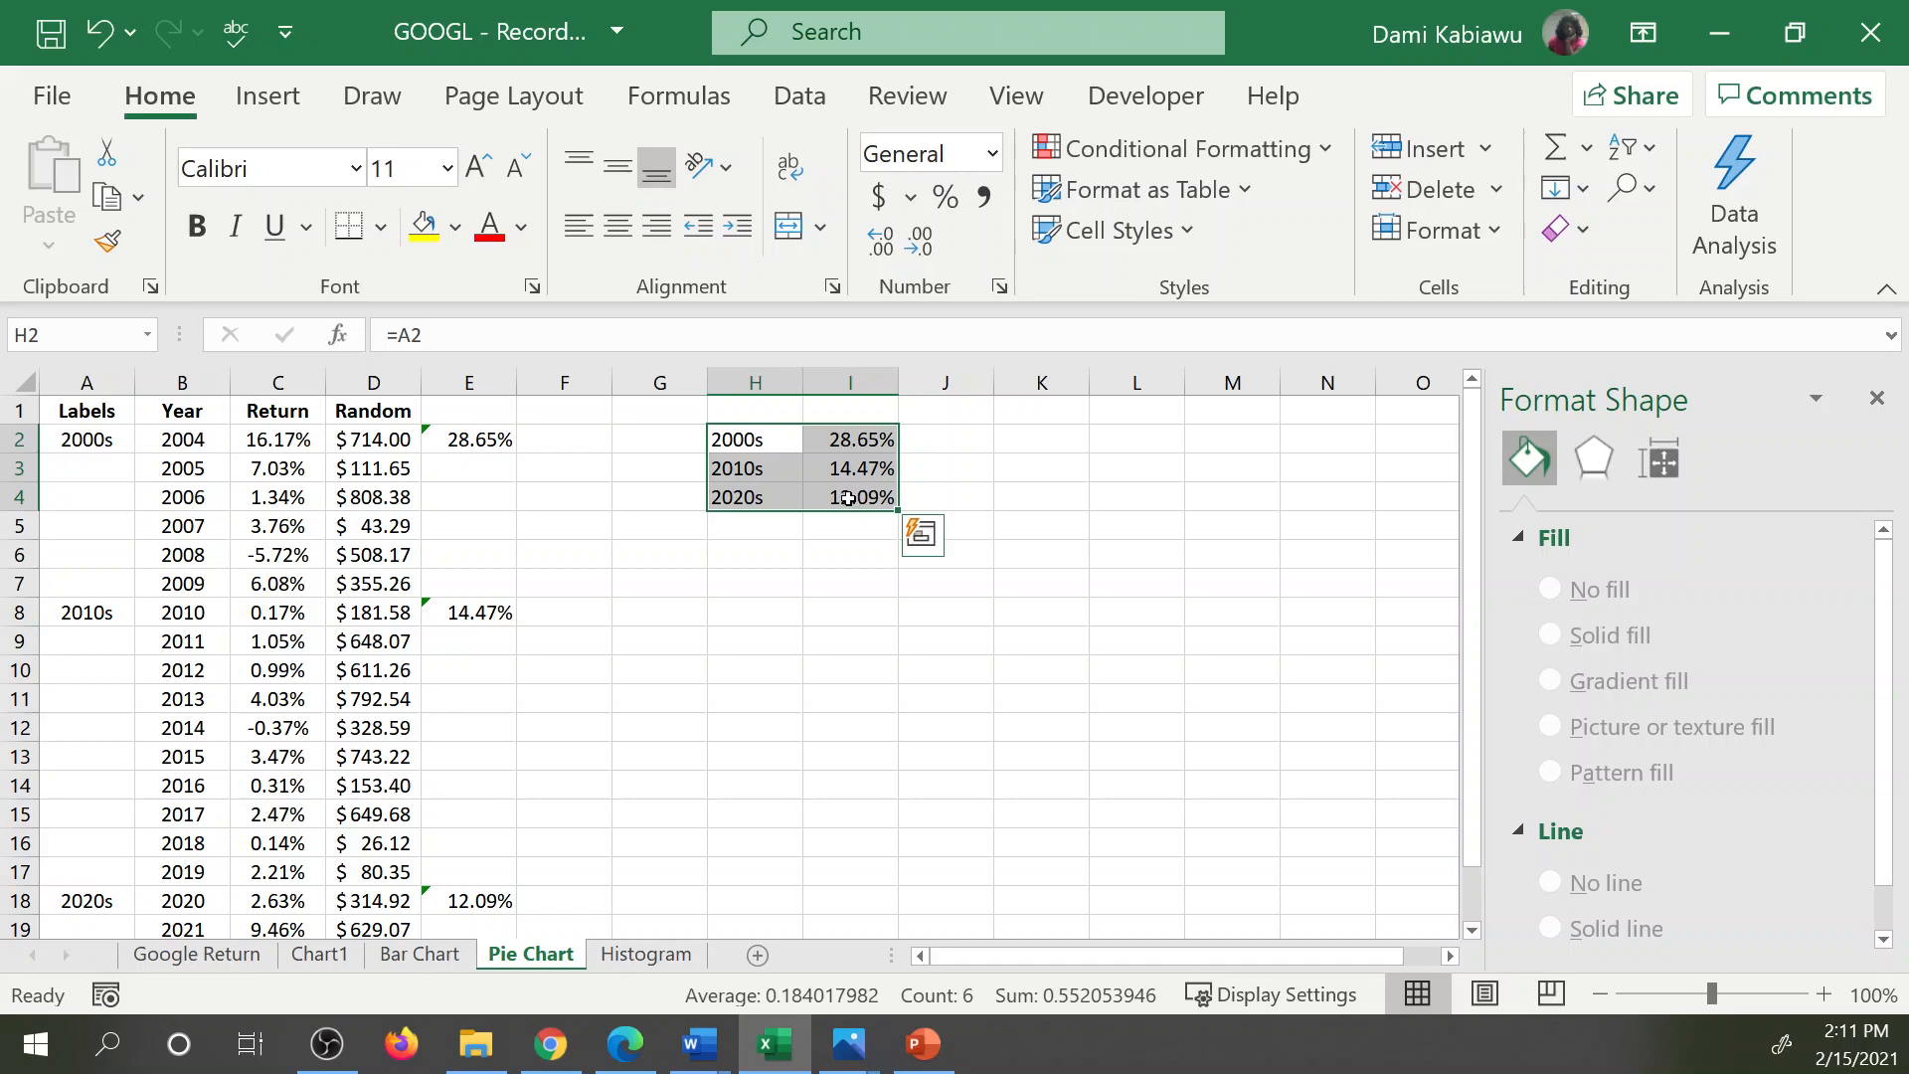
{"action": "left_click", "coordinate": [749, 412]}
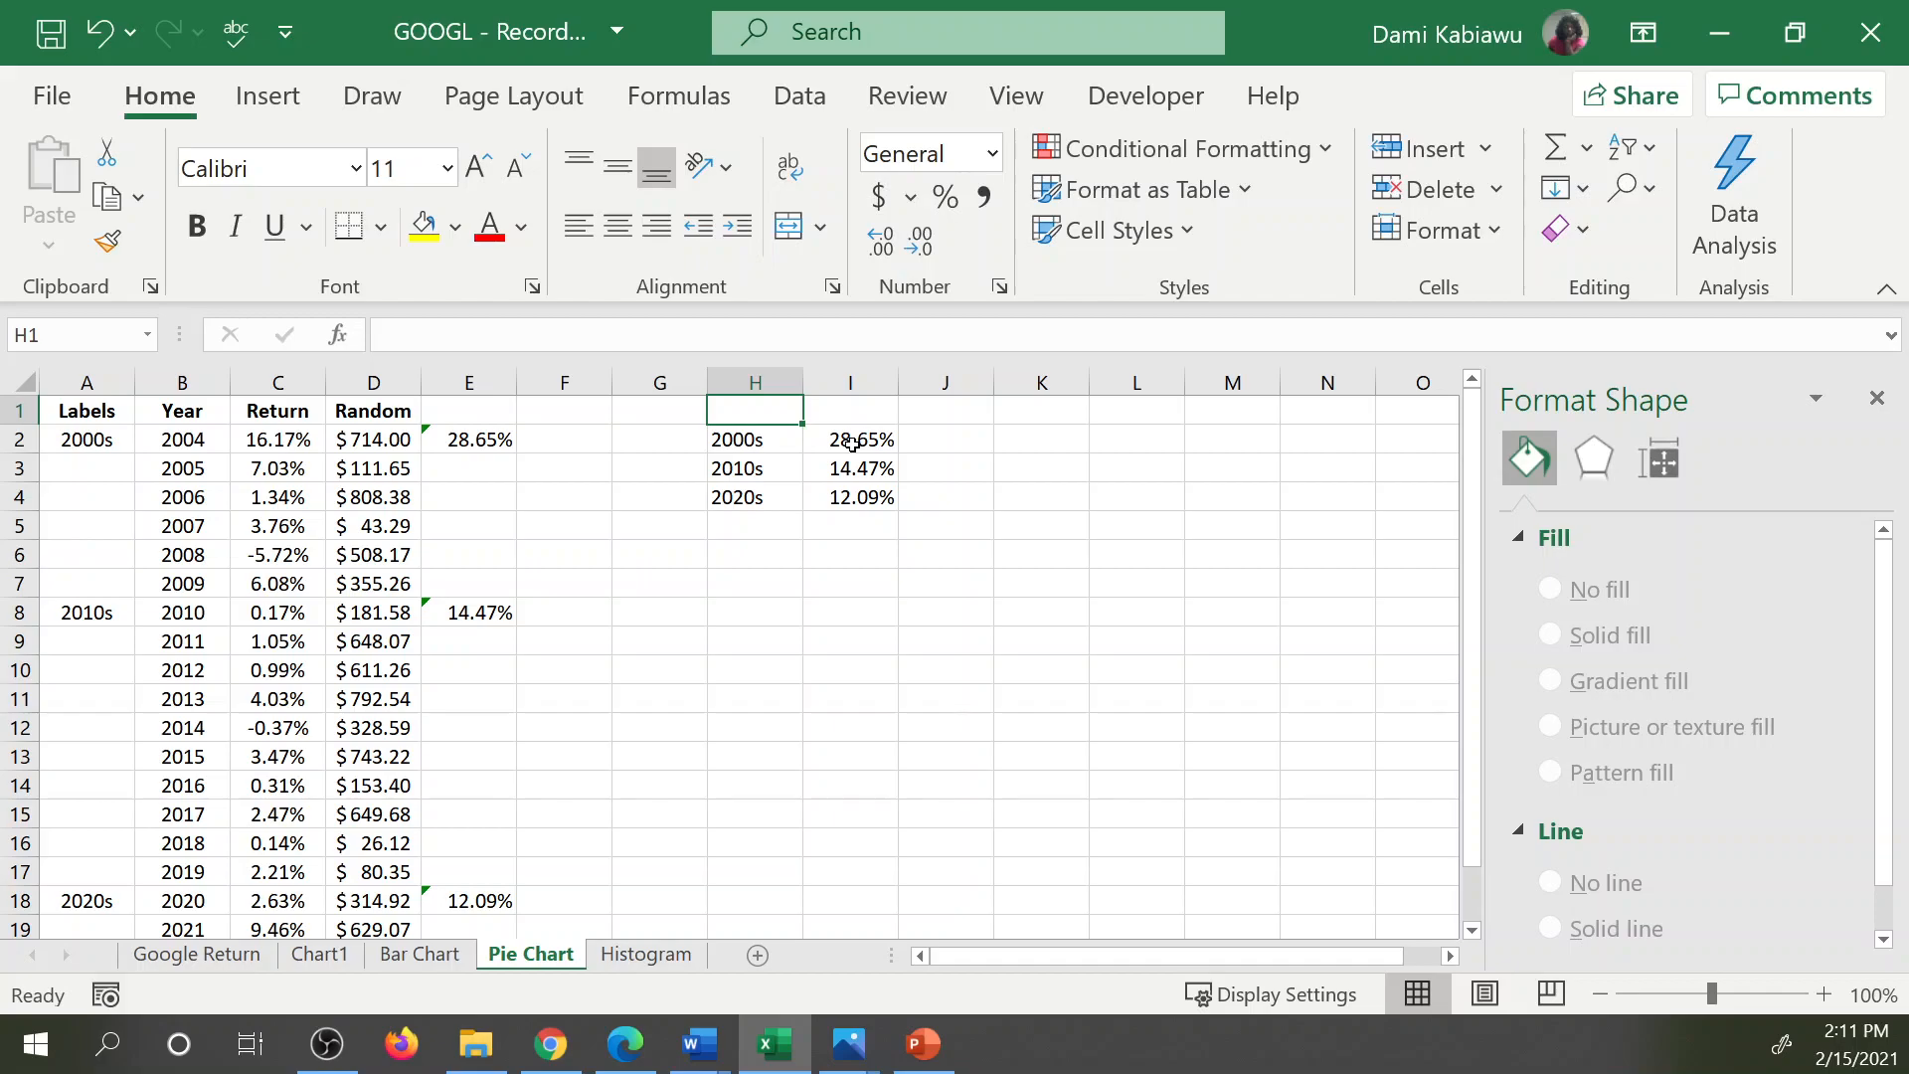
{"action": "type", "text": "R"}
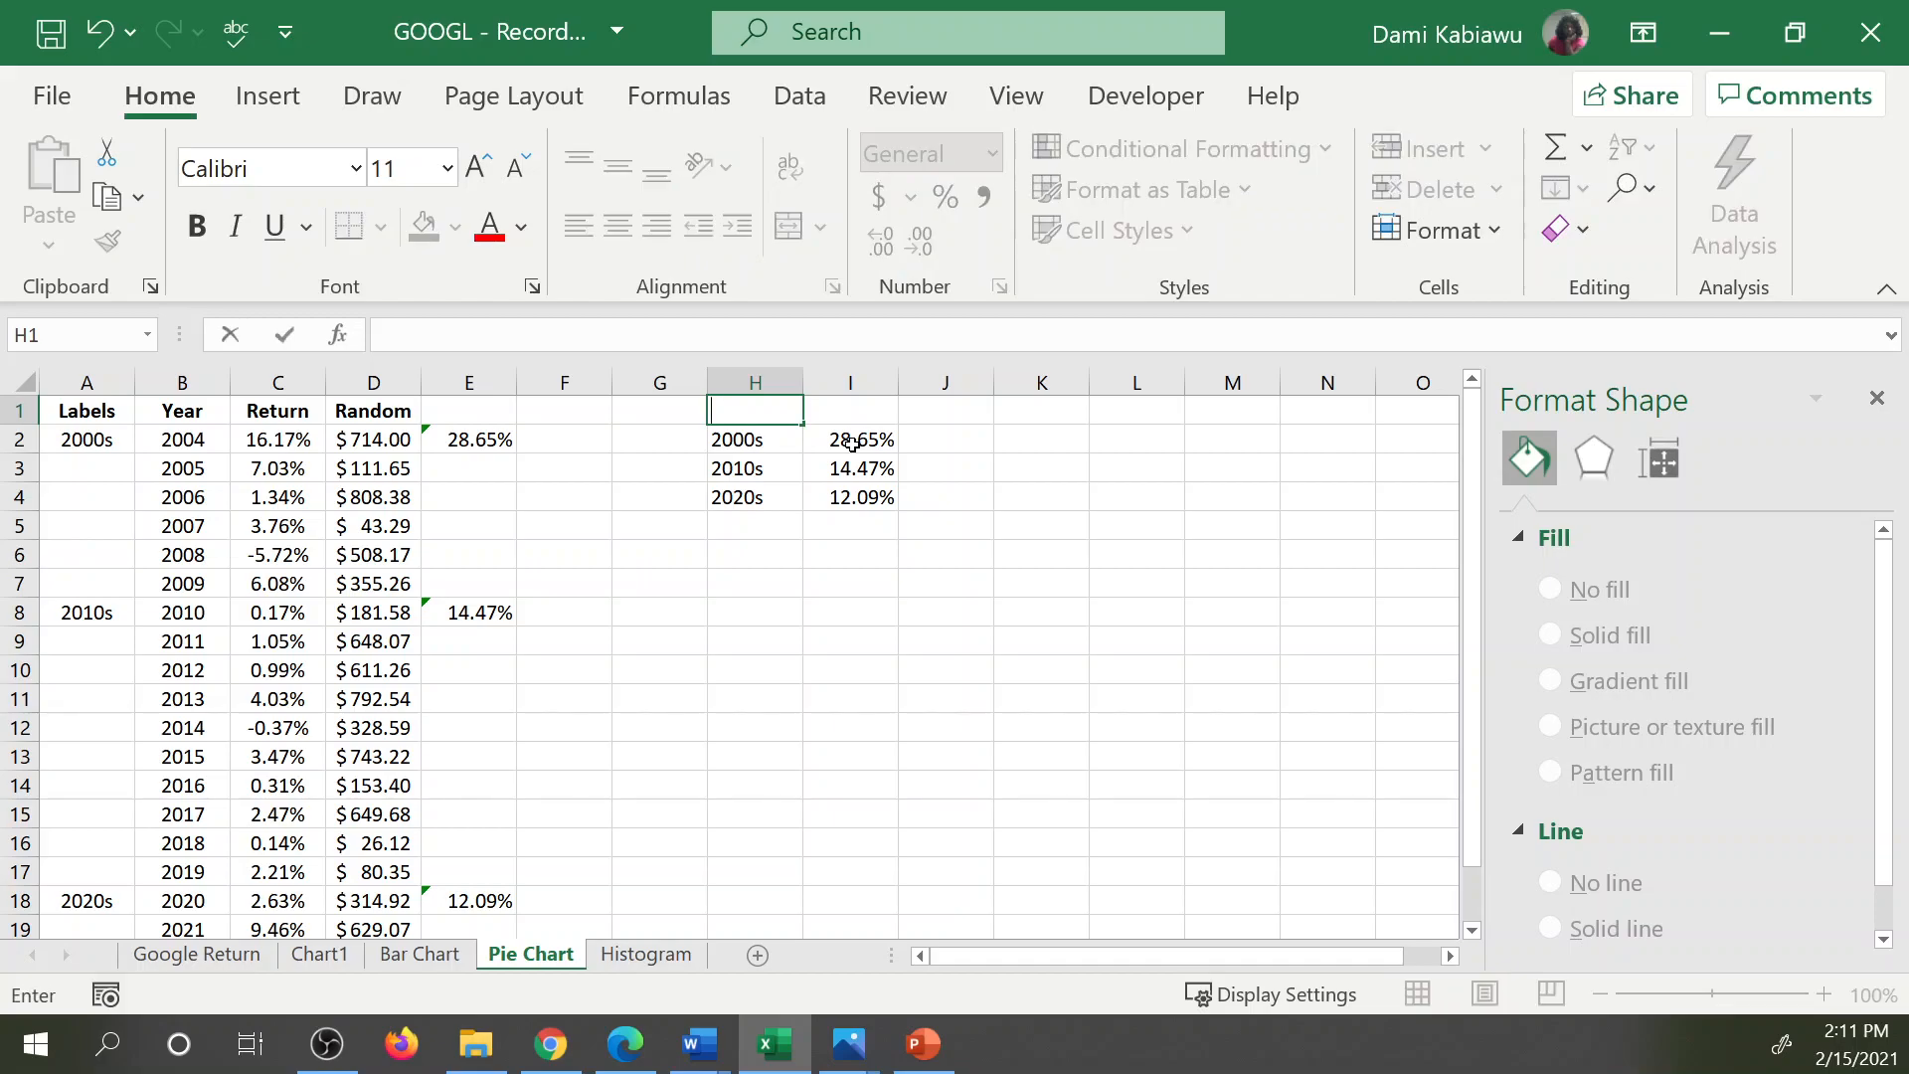
{"action": "type", "text": "Time"}
{"action": "key", "text": "Tab"}
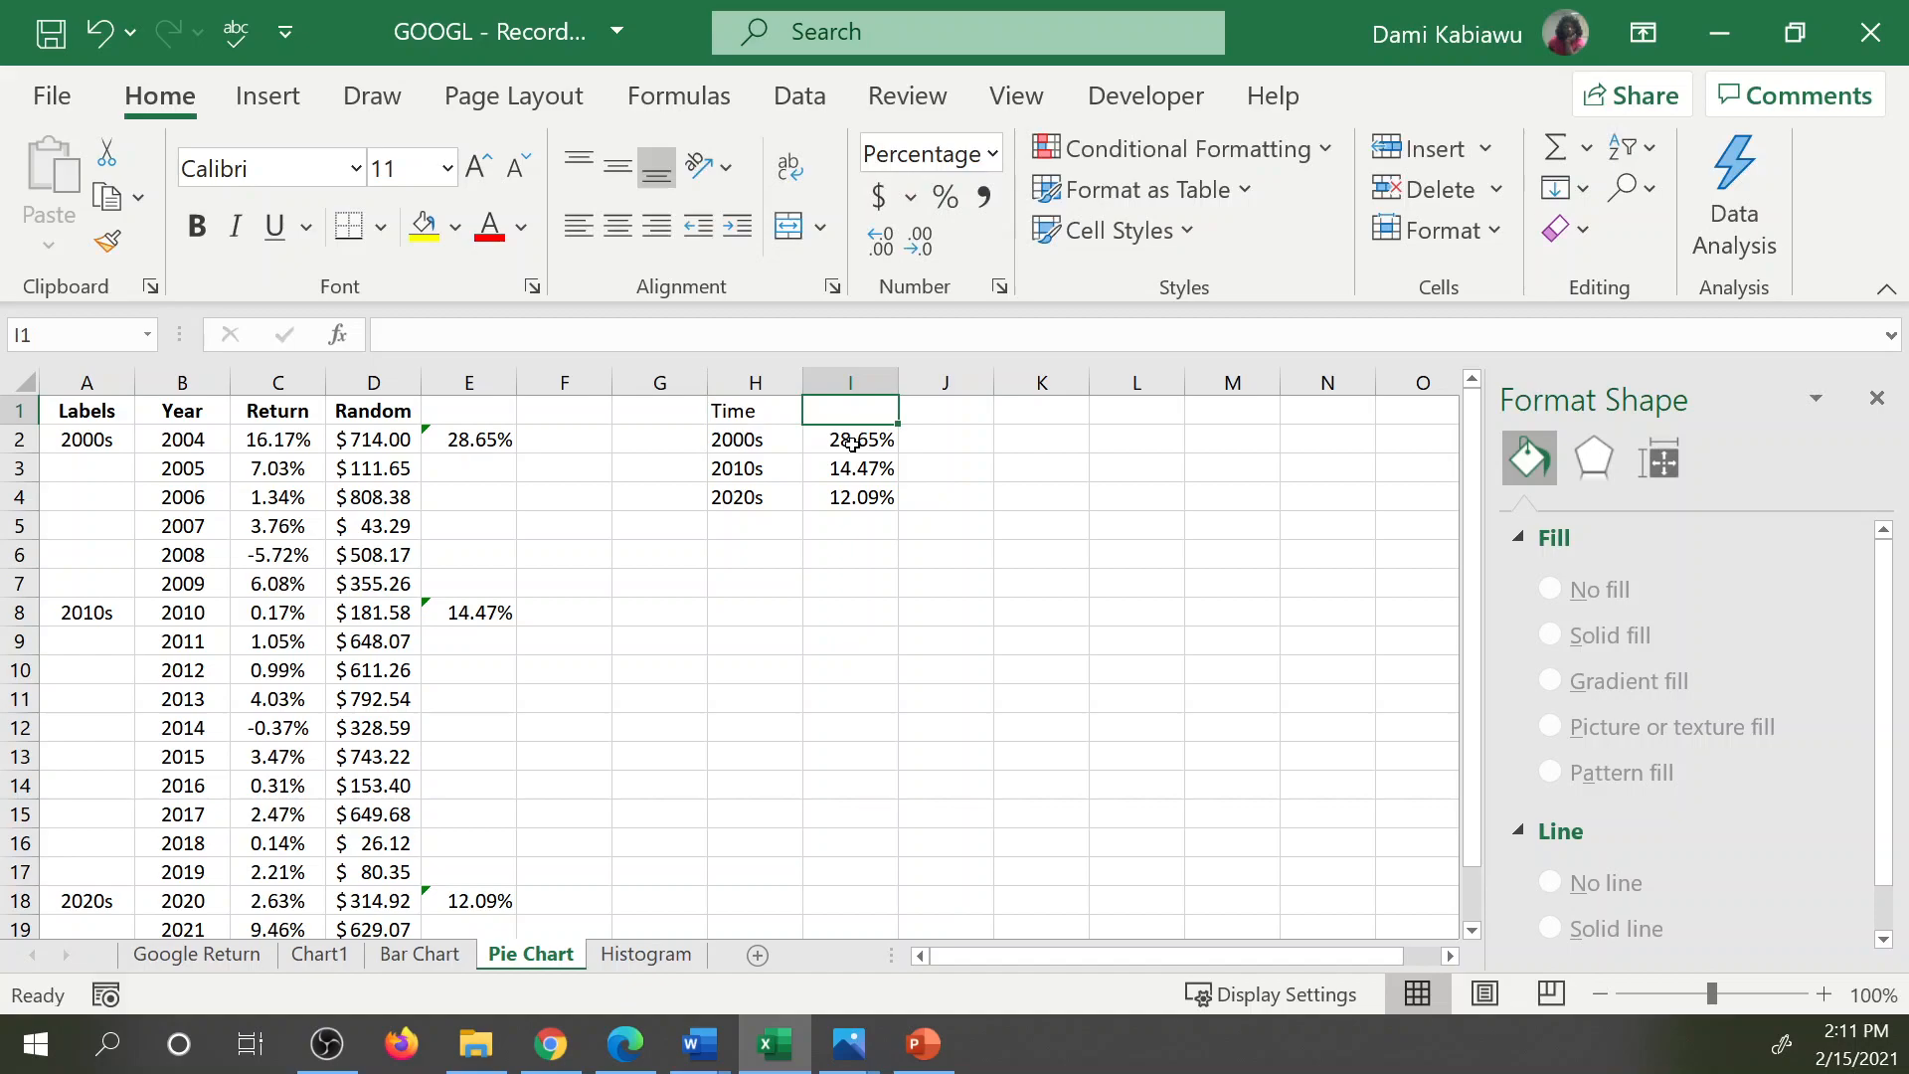
{"action": "type", "text": "Data"}
{"action": "left_click", "coordinate": [933, 592]}
Insert a pie chart from H1:I4 and apply the quick layout with percentage labels and a legend beside the pie.
{"action": "left_click_drag", "start_coordinate": [736, 410], "coordinate": [872, 471]}
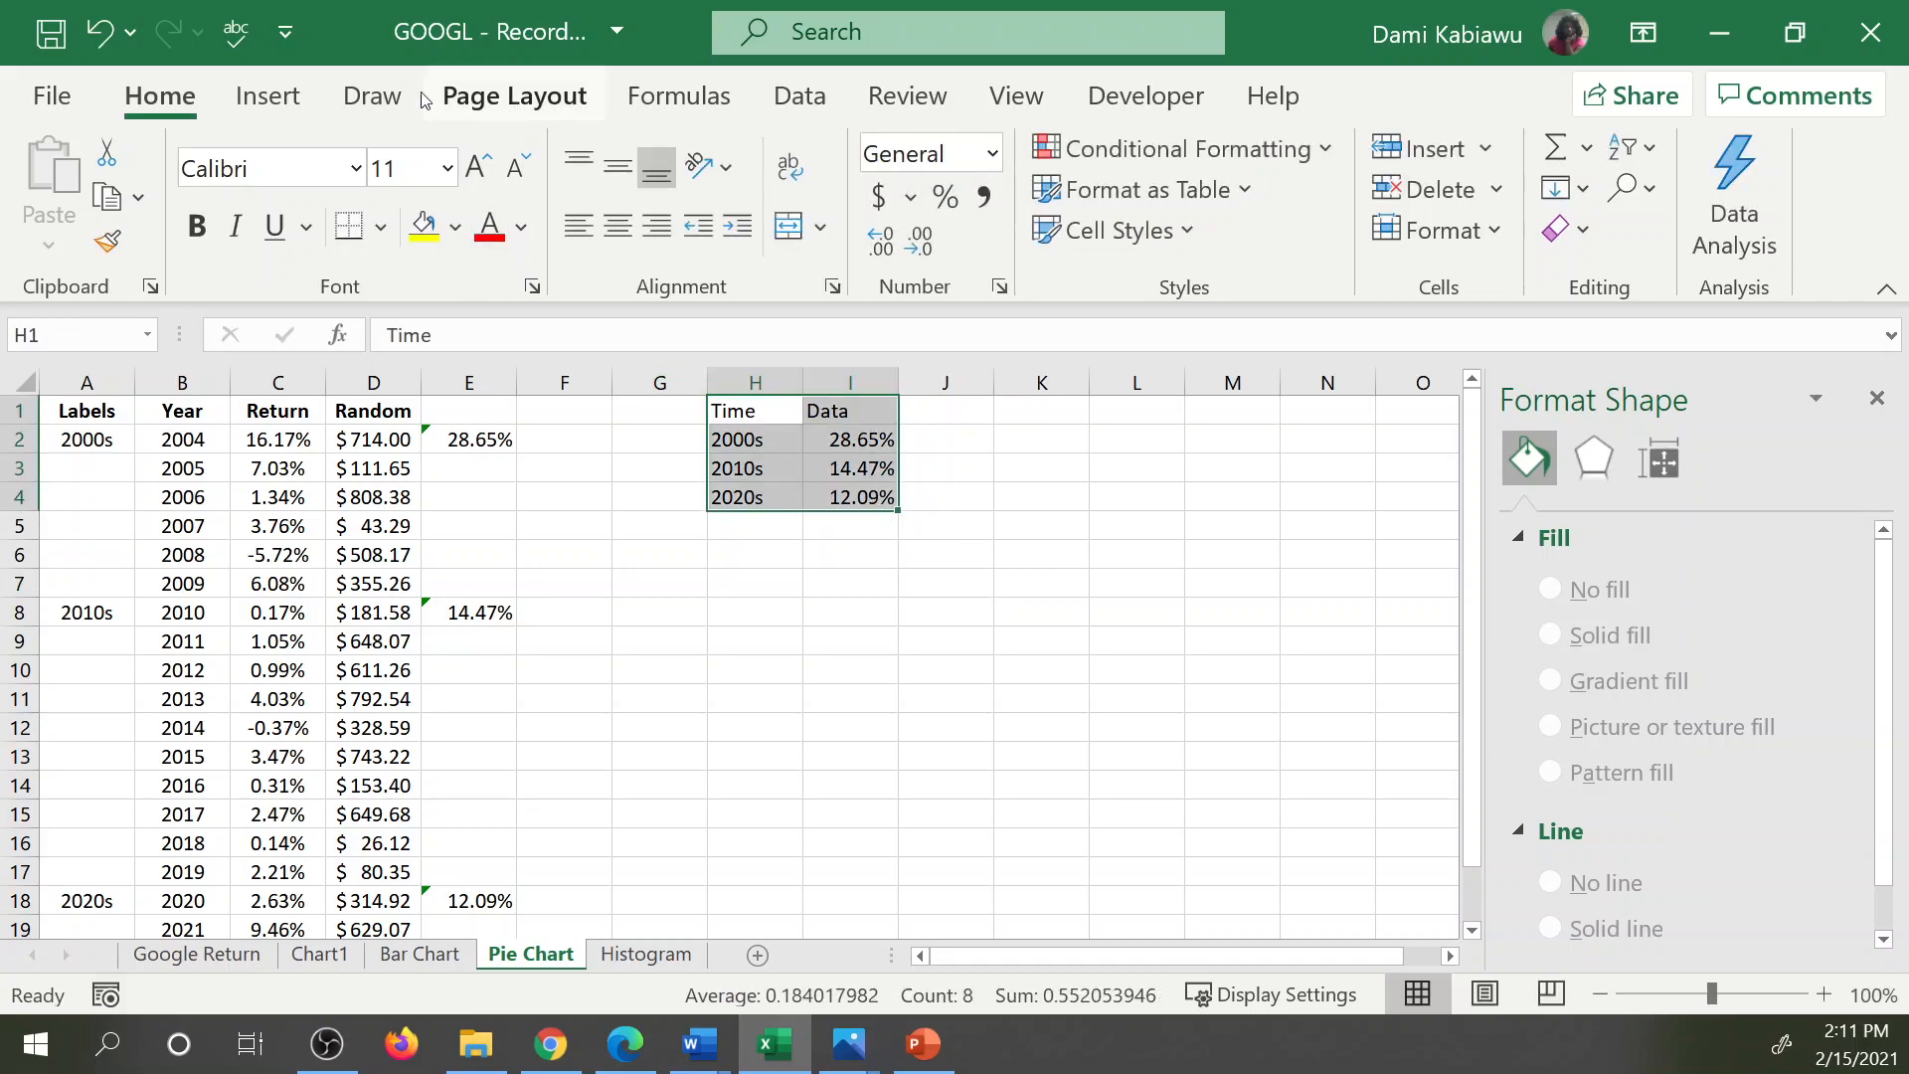
{"action": "left_click", "coordinate": [277, 103]}
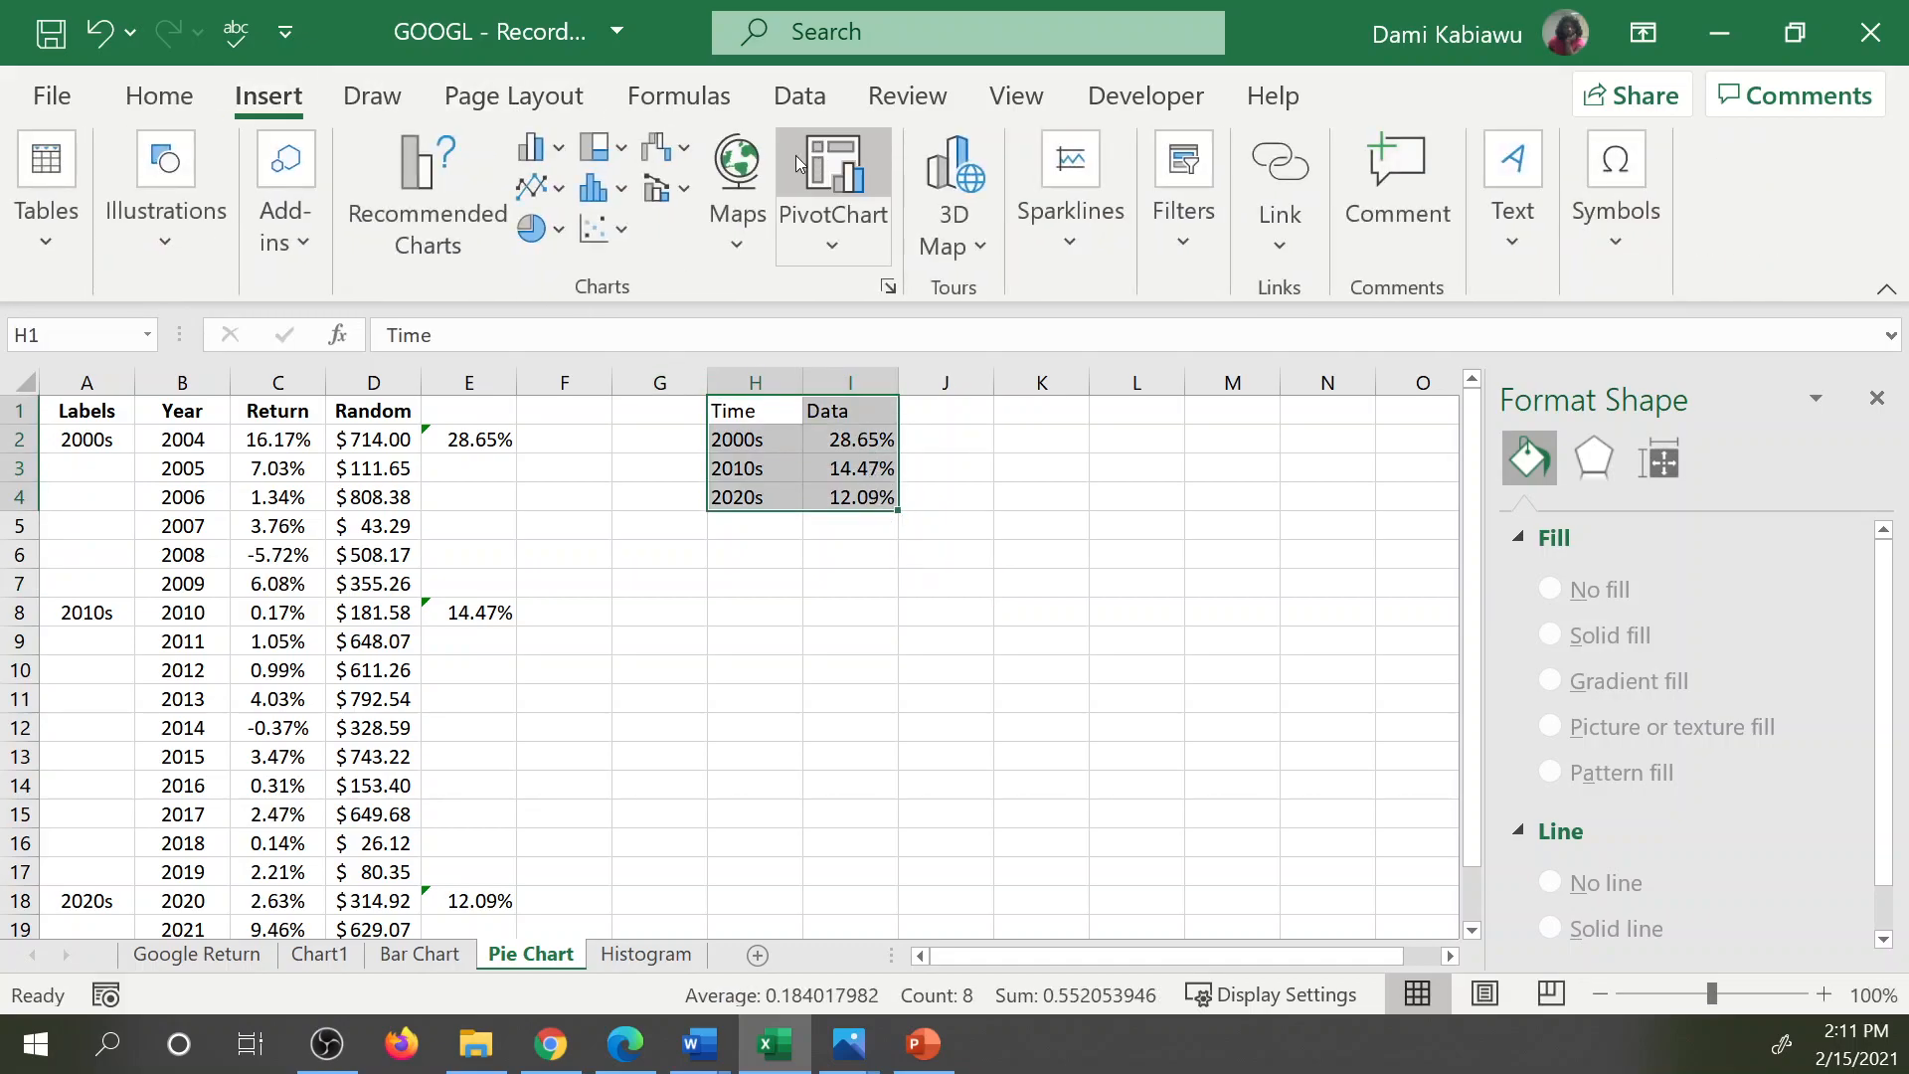
{"action": "left_click", "coordinate": [428, 179]}
{"action": "left_click", "coordinate": [560, 646]}
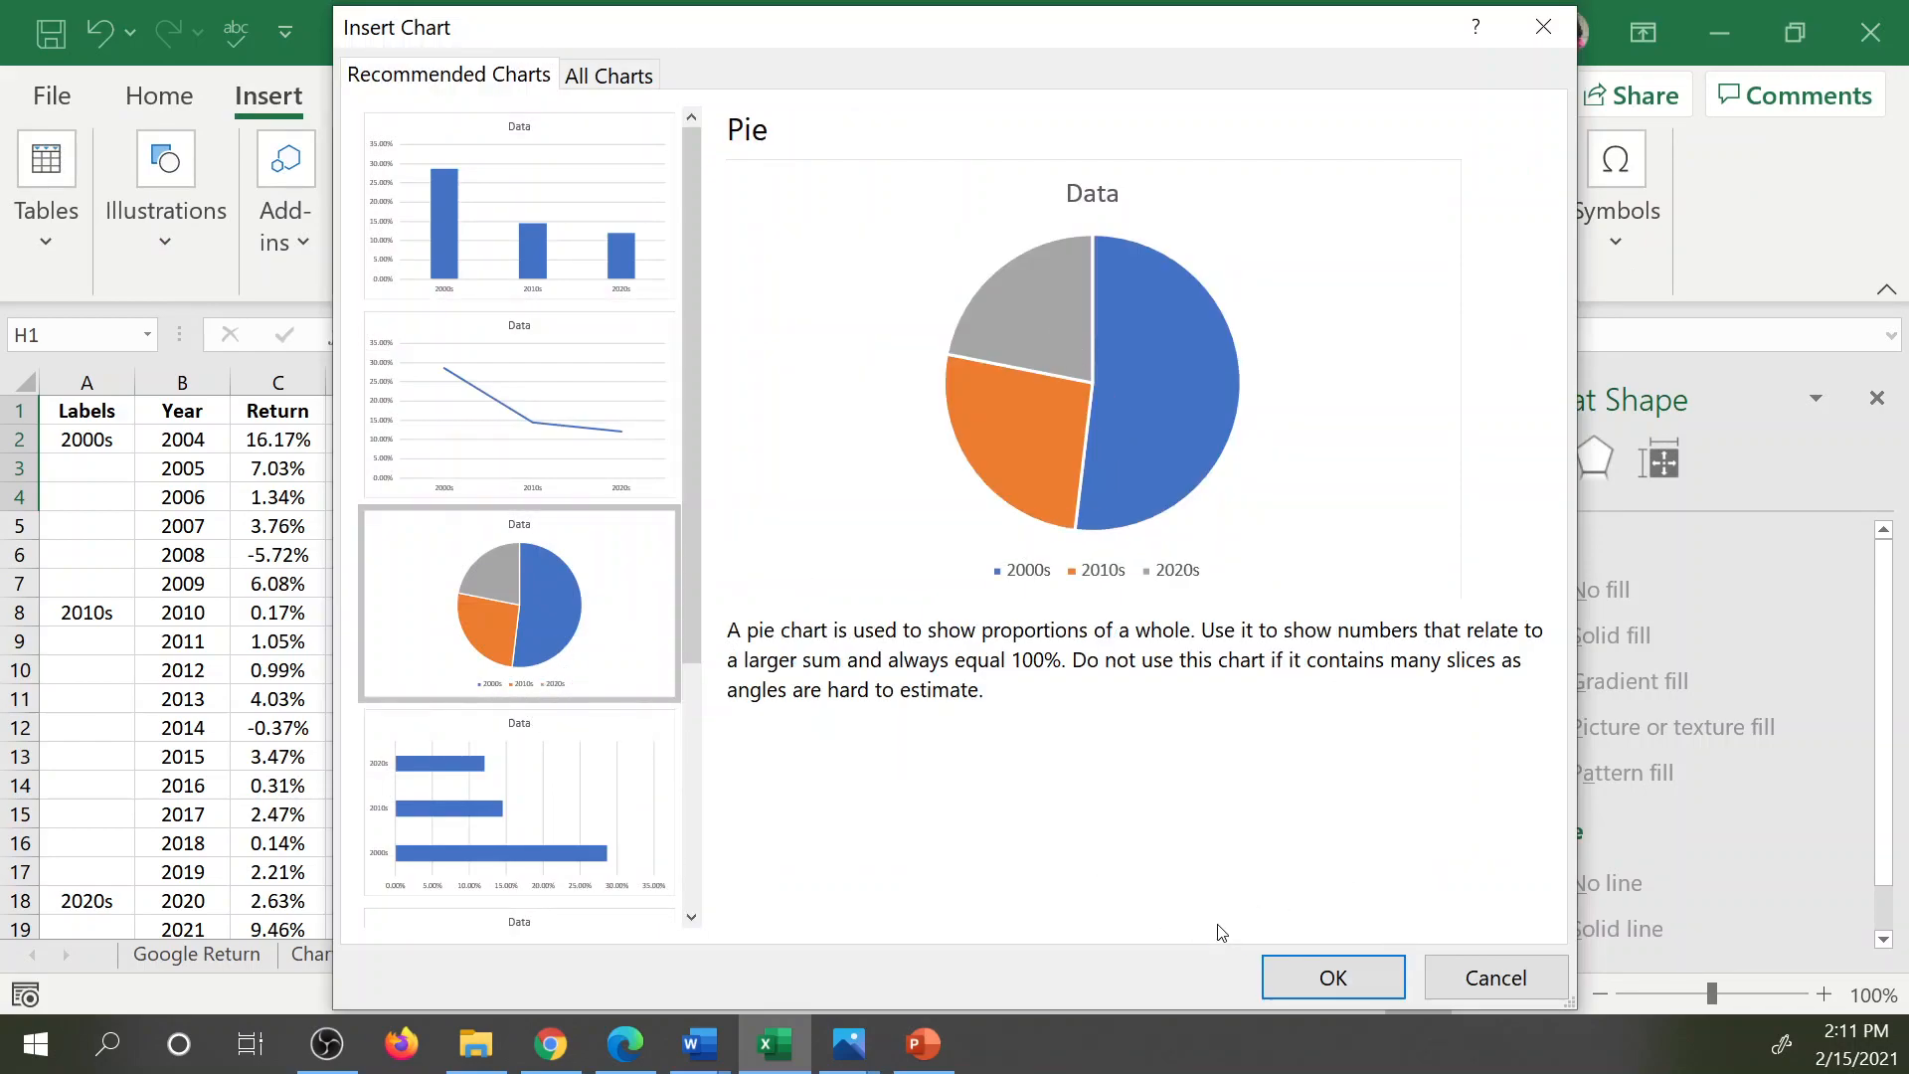
{"action": "left_click", "coordinate": [1348, 979]}
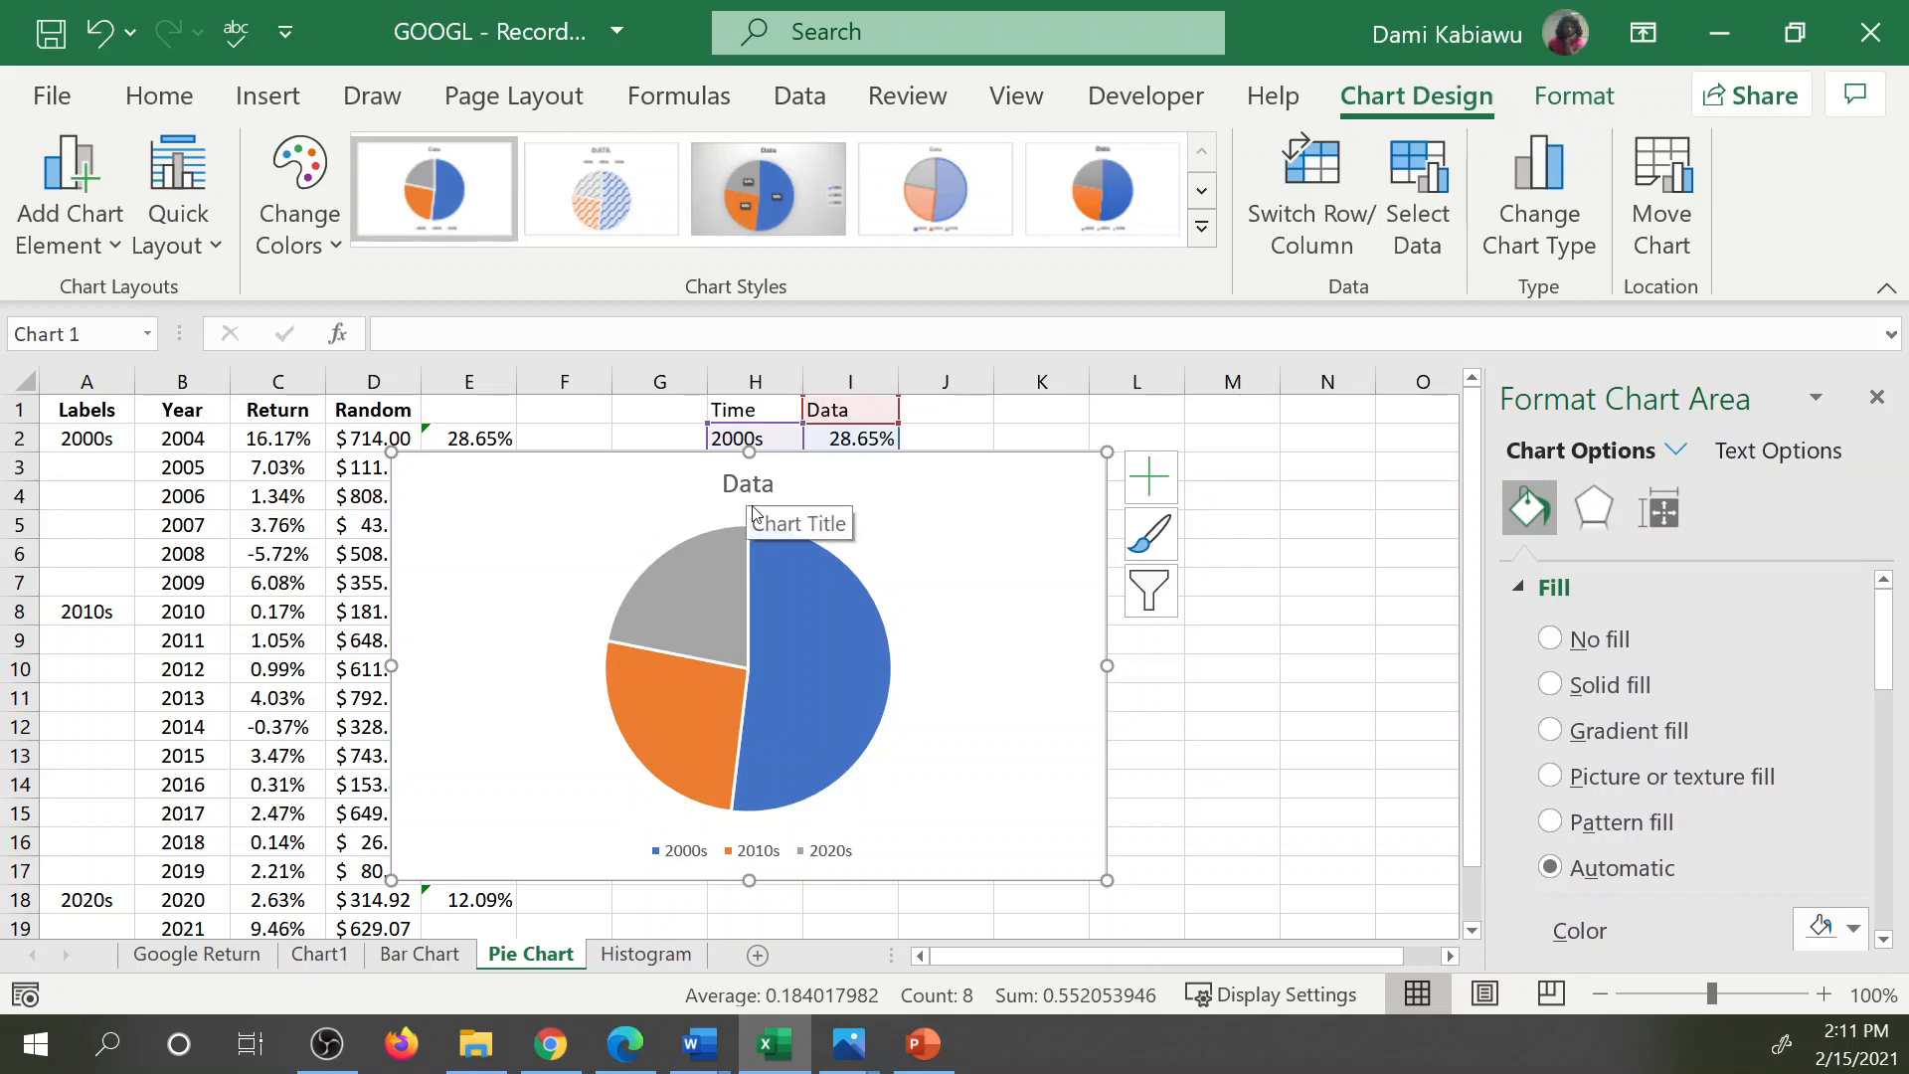
{"action": "left_click", "coordinate": [192, 248]}
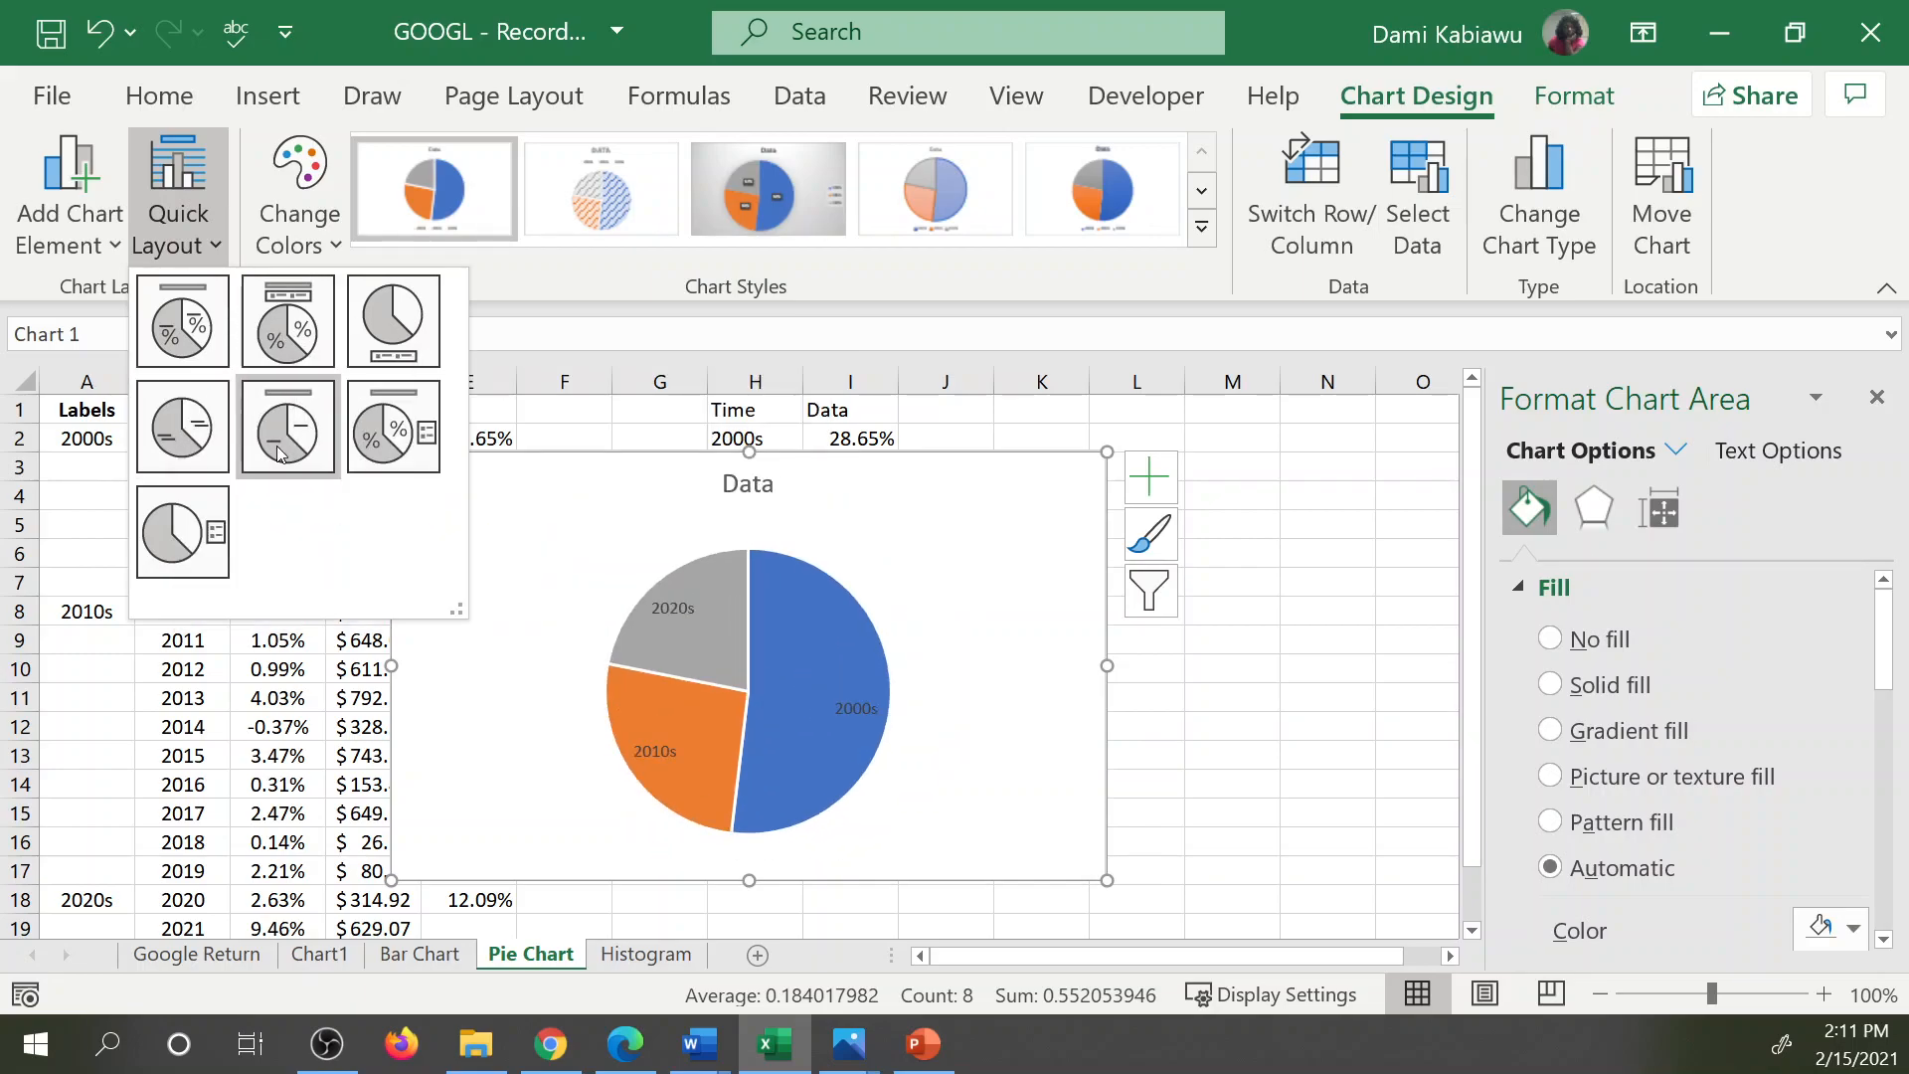
{"action": "left_click", "coordinate": [414, 434]}
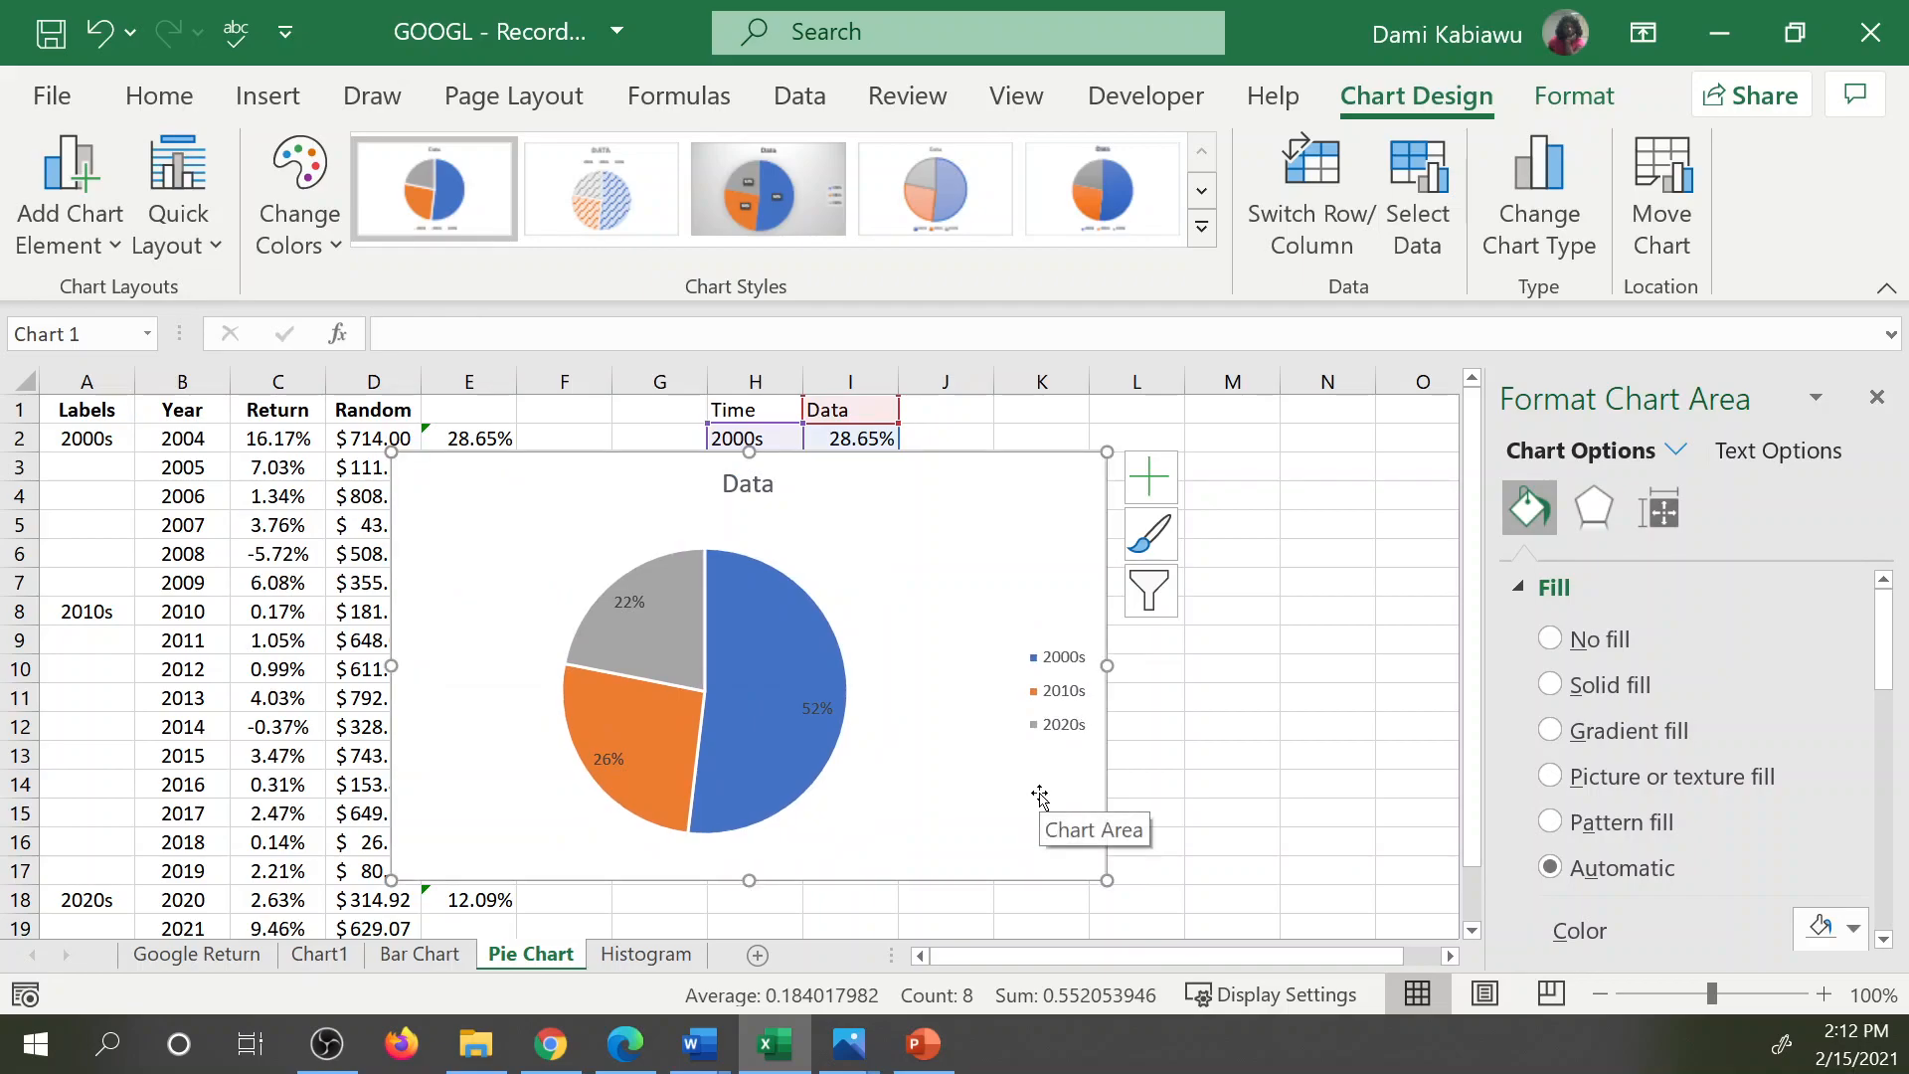
Format the pie chart's percentage labels as white, bold, 18-point text.
{"action": "left_click", "coordinate": [758, 664]}
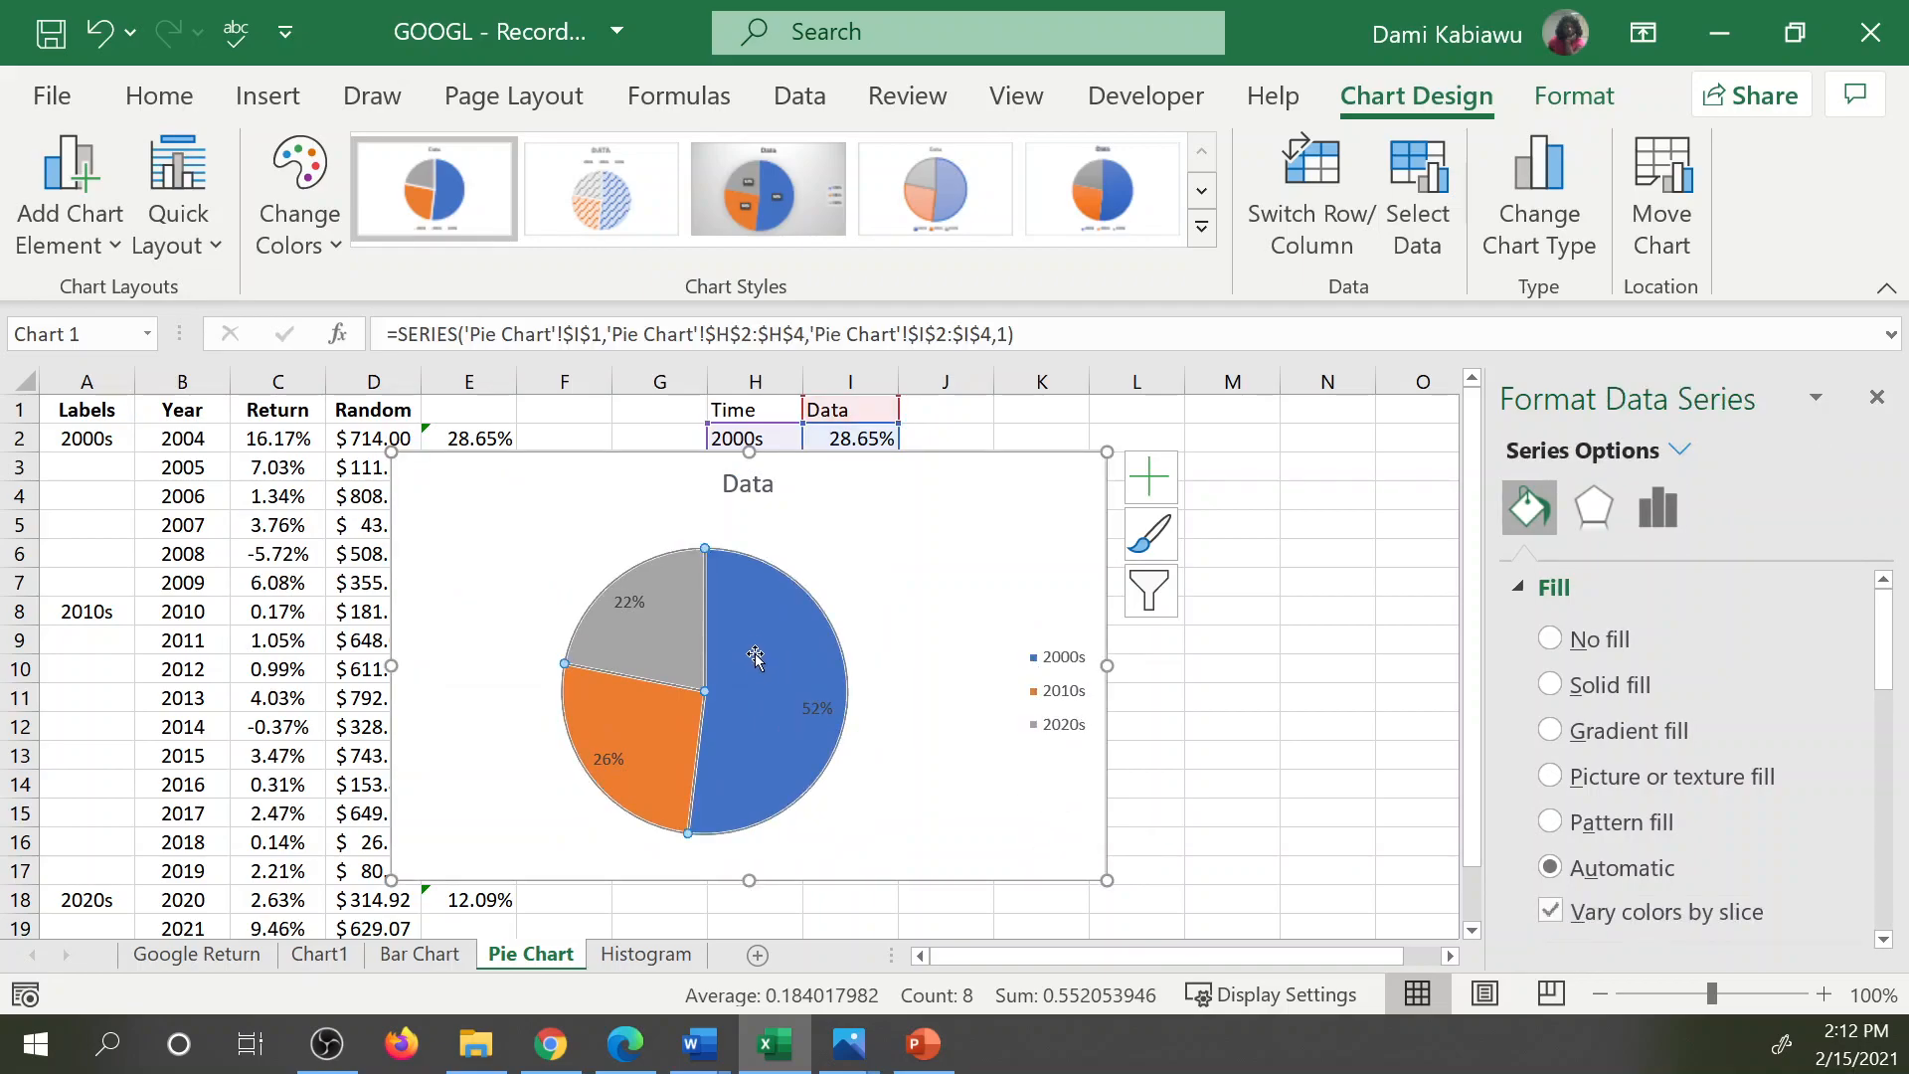
{"action": "left_click", "coordinate": [631, 603]}
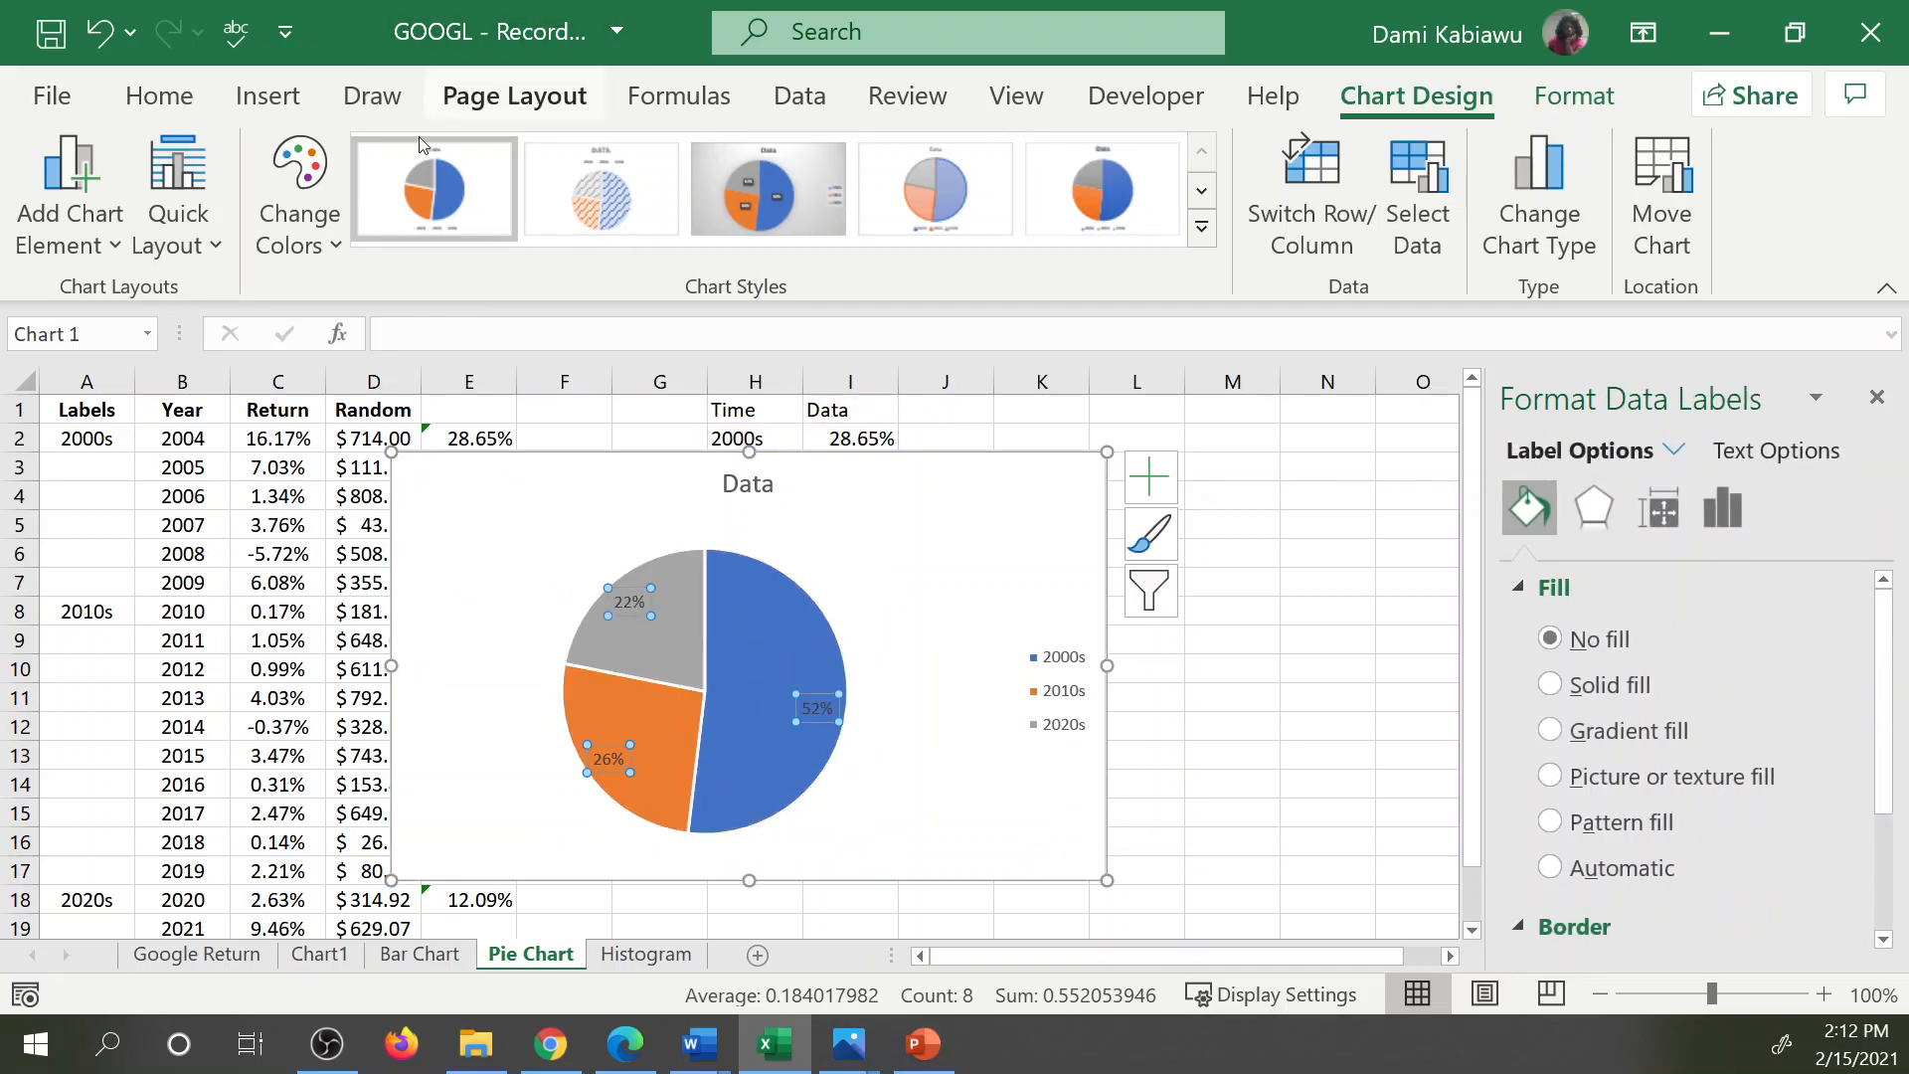
{"action": "left_click", "coordinate": [159, 96]}
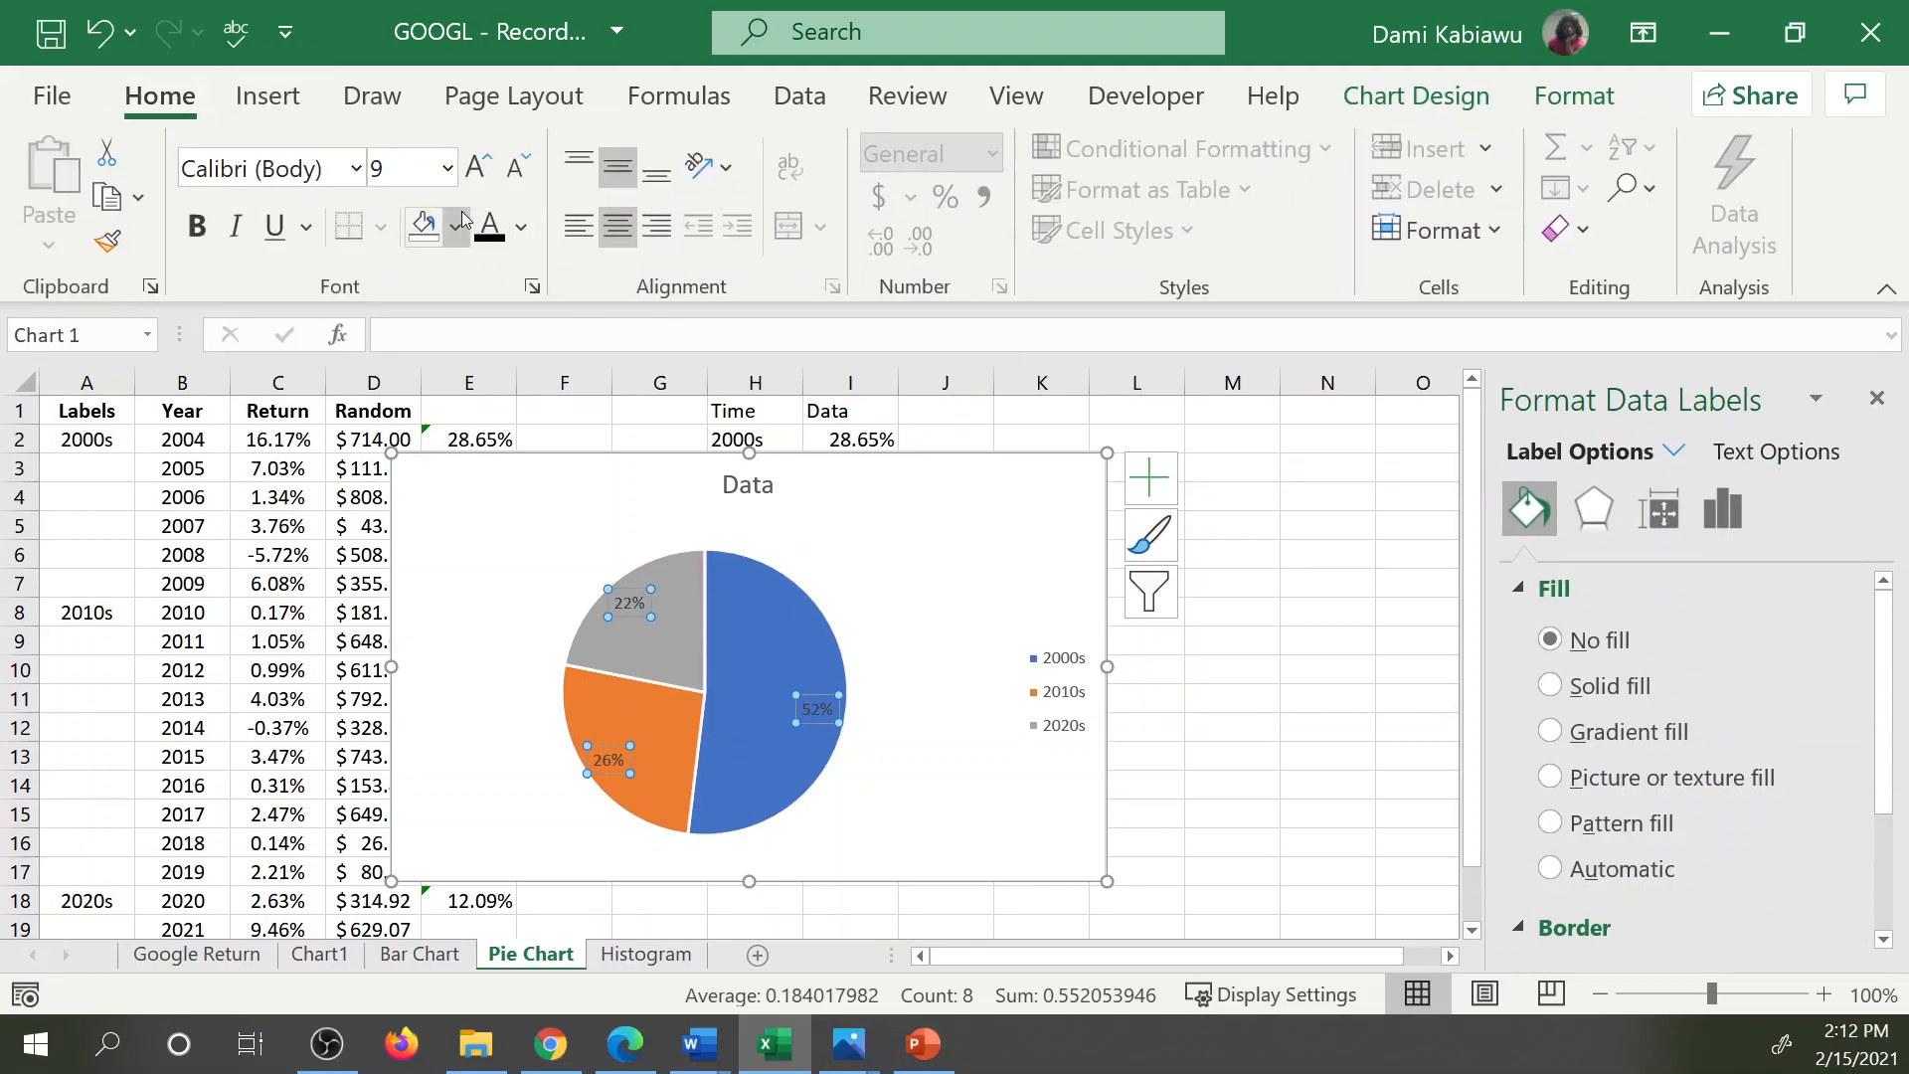
{"action": "left_click", "coordinate": [520, 227]}
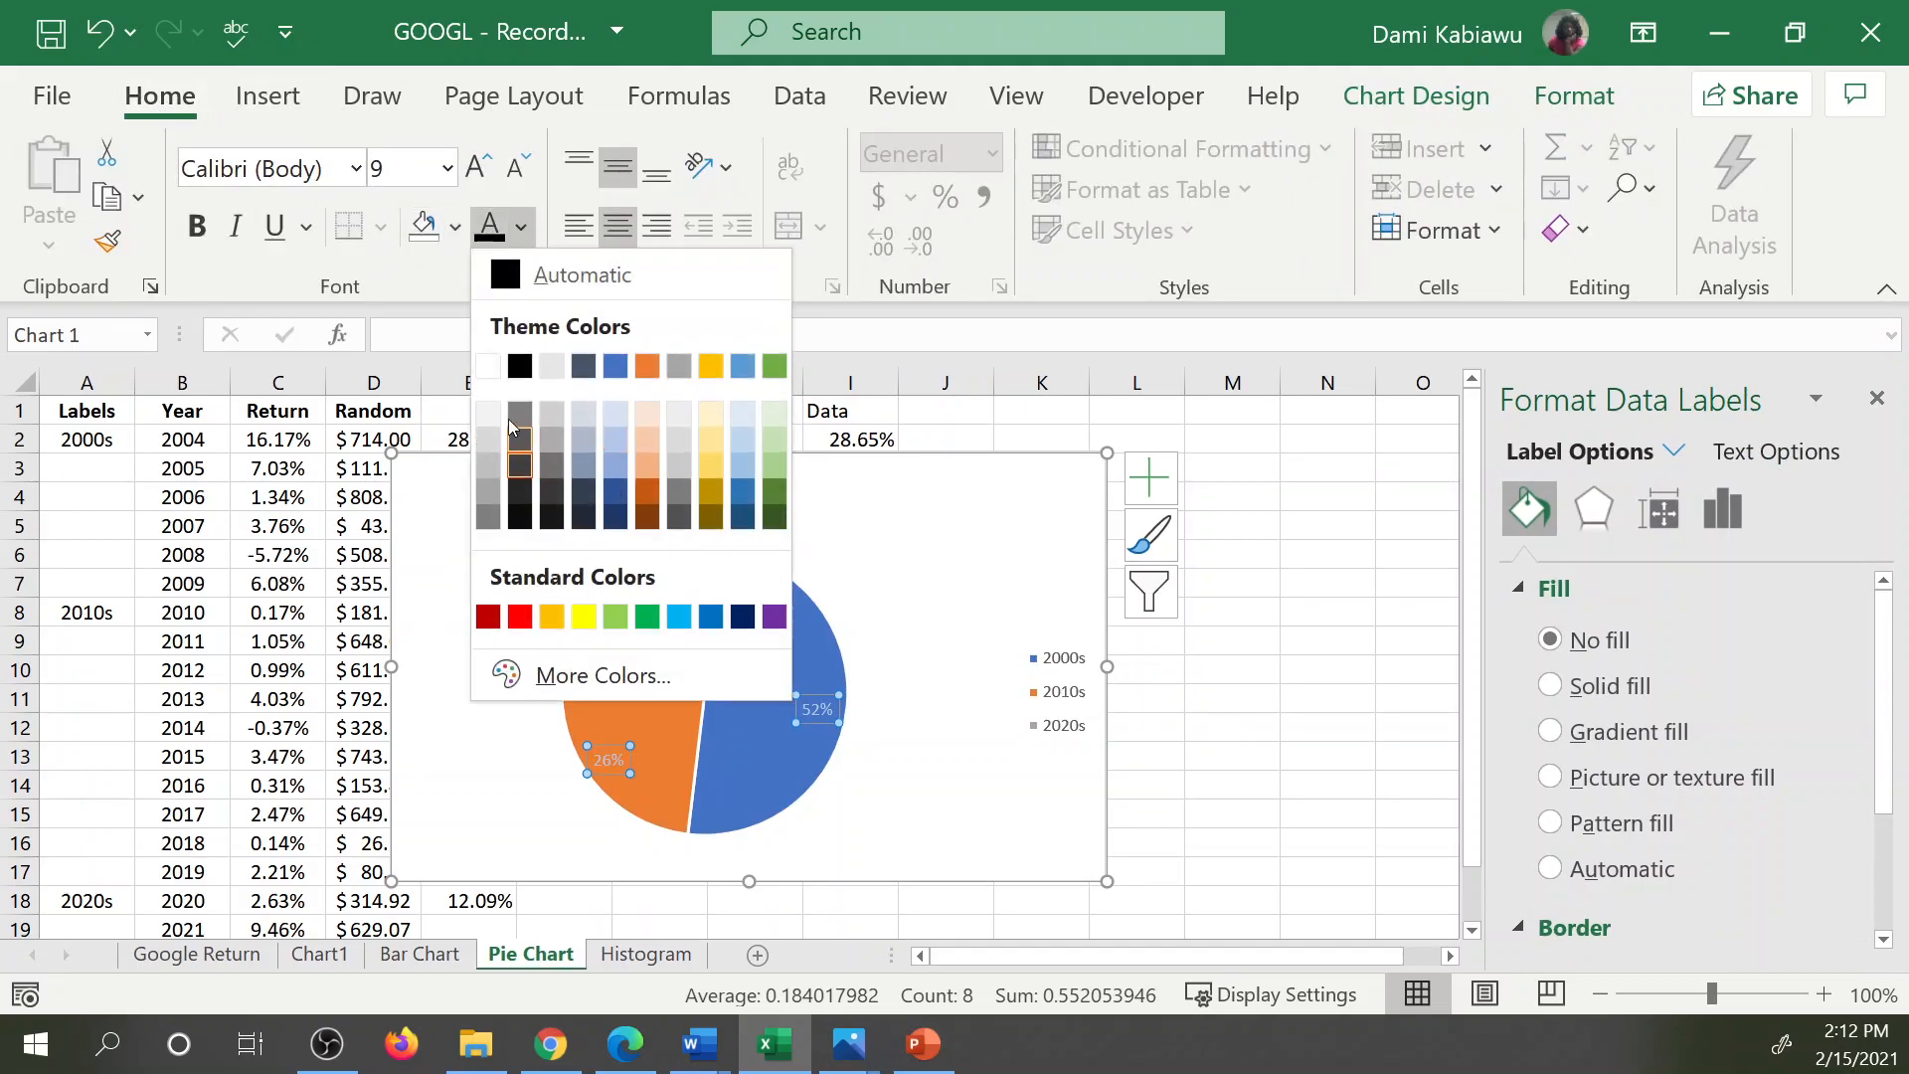
{"action": "left_click", "coordinate": [487, 366]}
{"action": "left_click", "coordinate": [189, 228]}
{"action": "left_click", "coordinate": [478, 169]}
{"action": "left_click", "coordinate": [478, 169]}
{"action": "left_click", "coordinate": [478, 169]}
{"action": "left_click", "coordinate": [478, 169]}
{"action": "left_click", "coordinate": [479, 169]}
{"action": "left_click", "coordinate": [478, 169]}
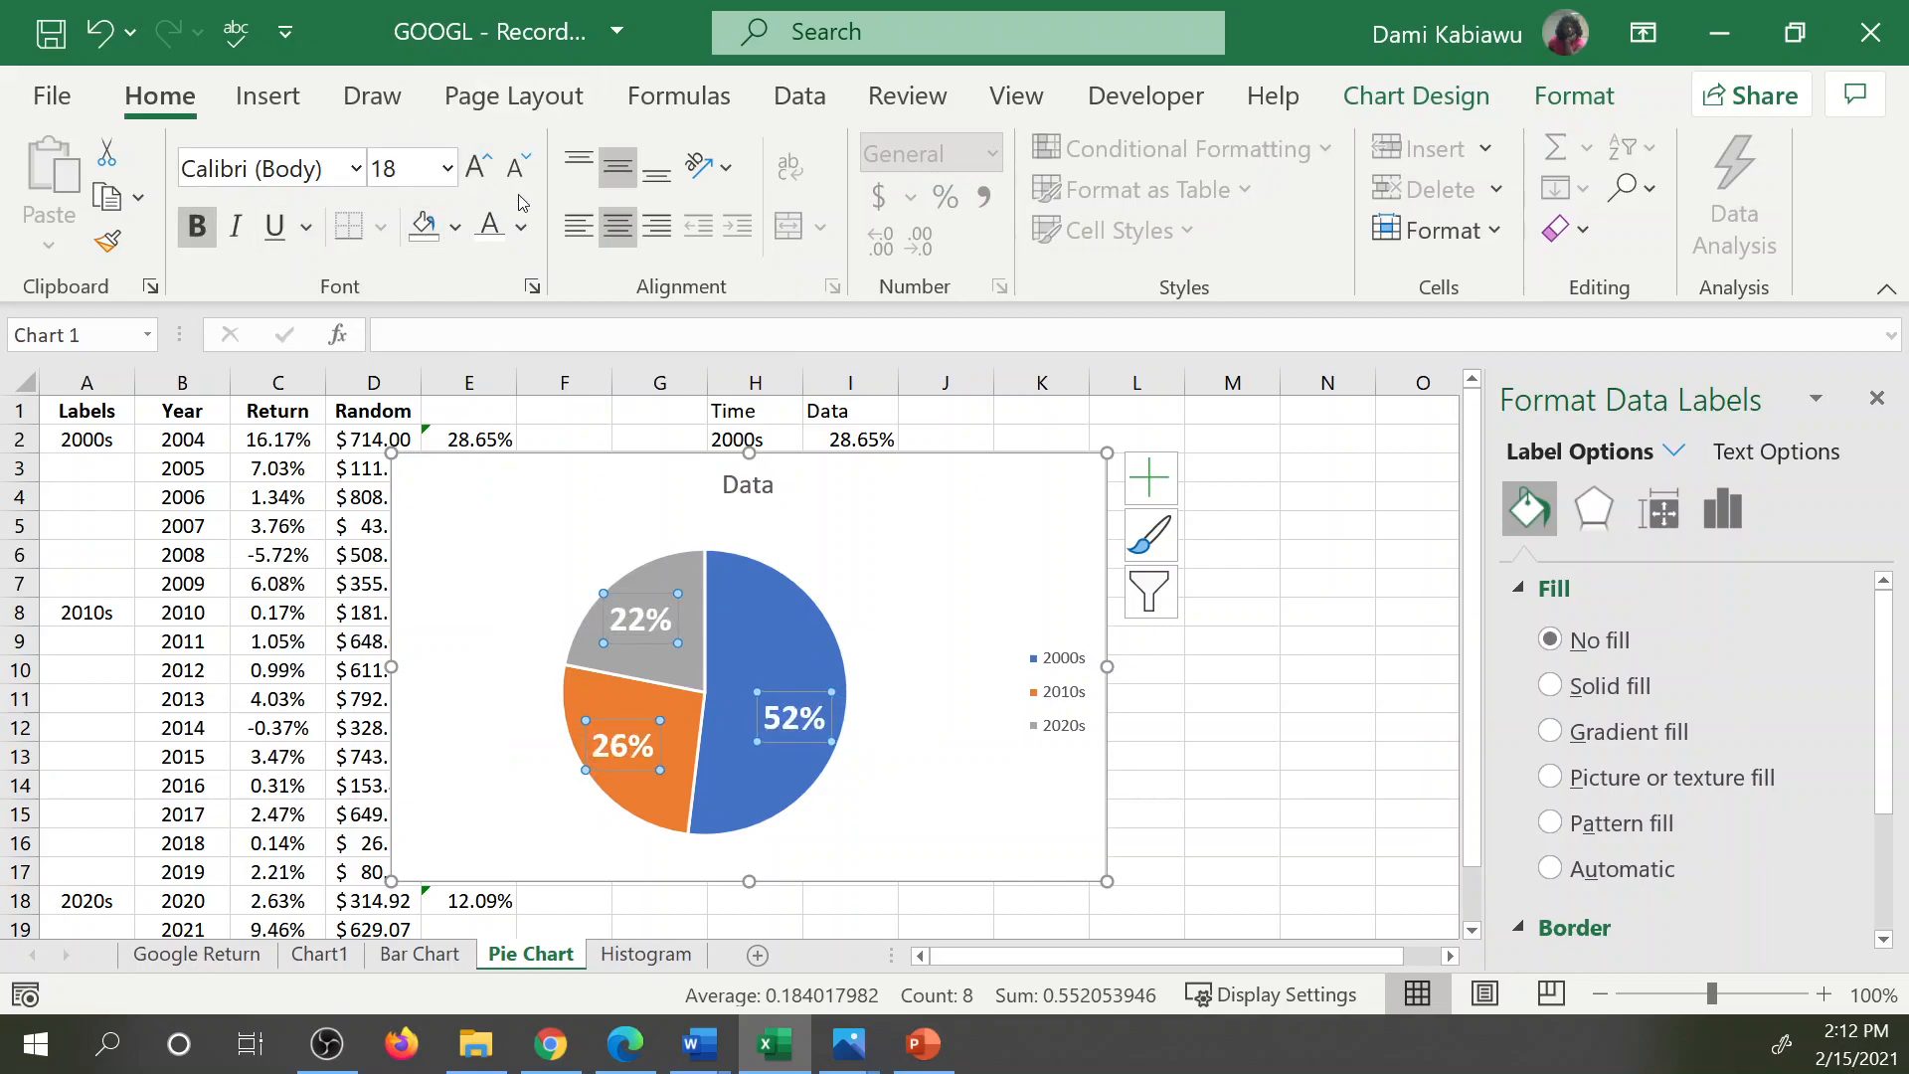
Examine the pie chart's color palettes and the fill and border options of its data series.
{"action": "left_click", "coordinate": [965, 709]}
{"action": "left_click", "coordinate": [786, 637]}
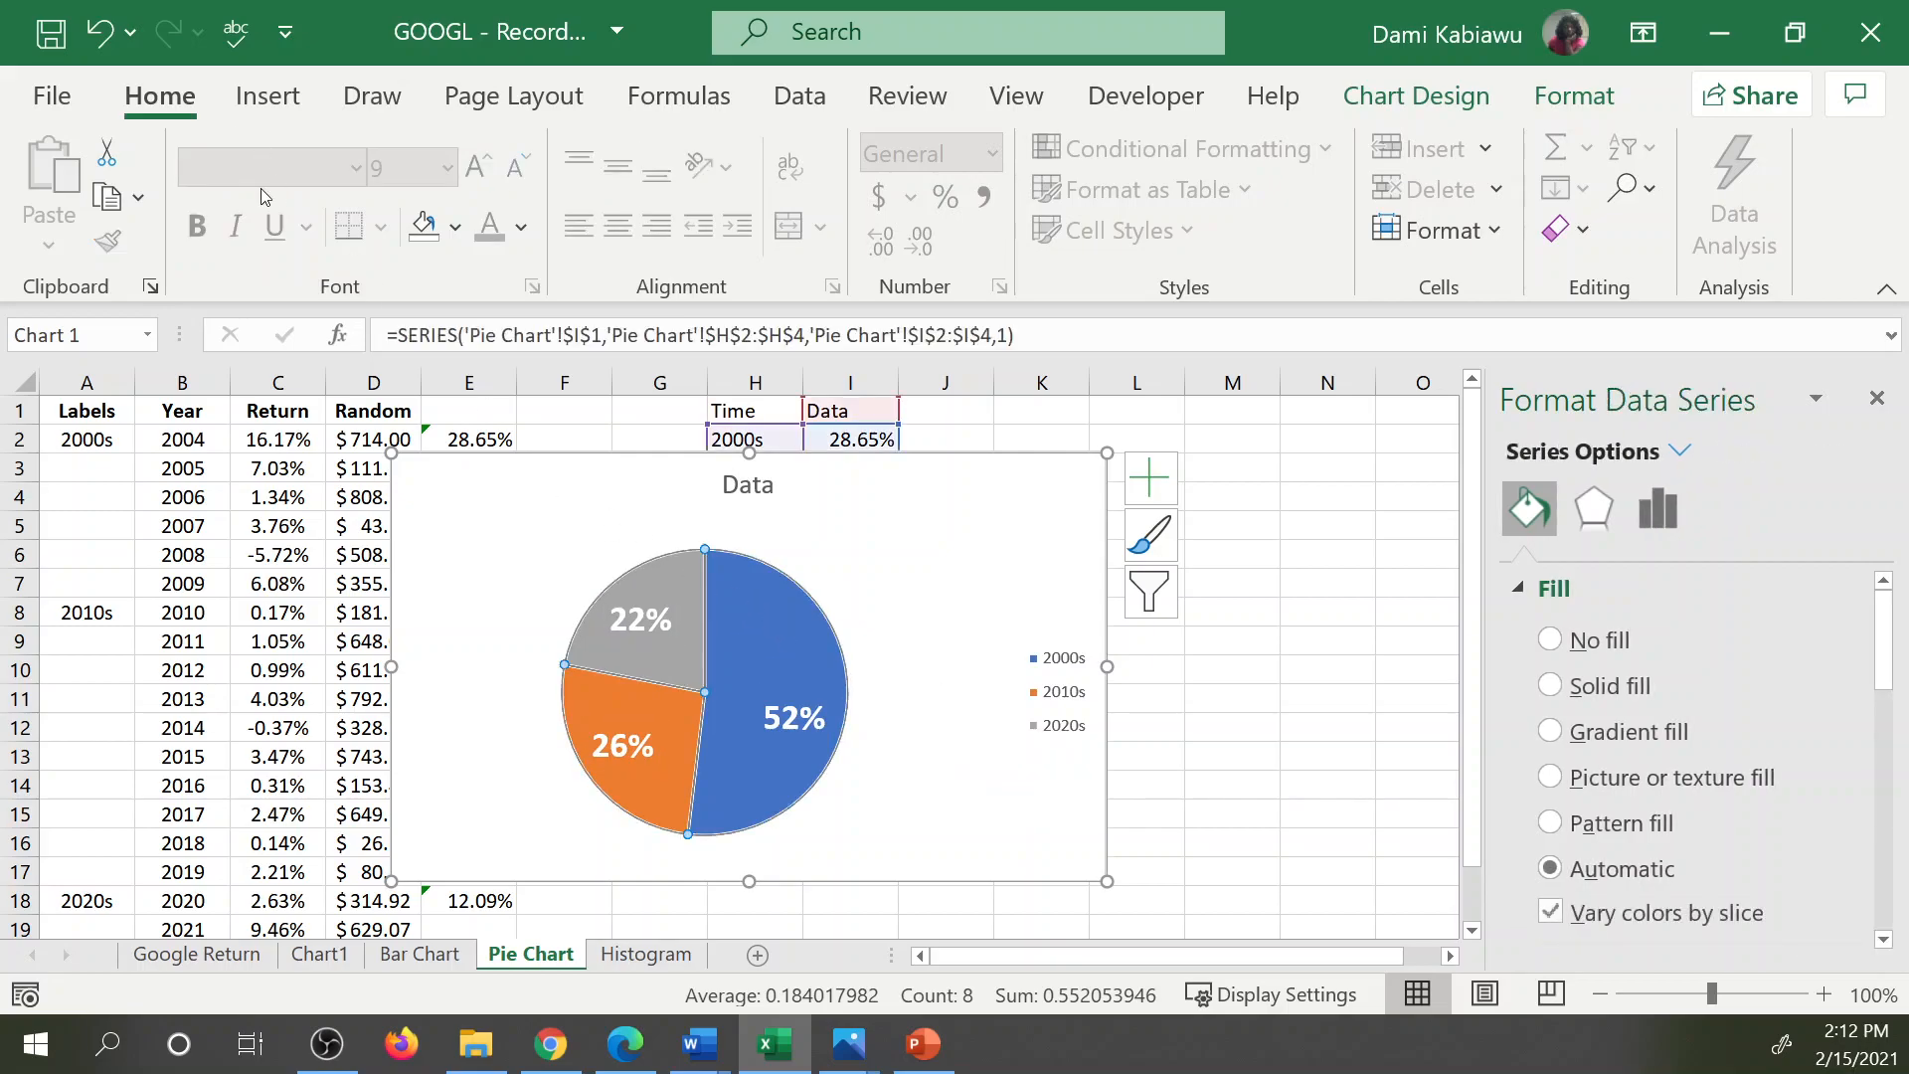
{"action": "left_click", "coordinate": [1457, 99]}
{"action": "left_click", "coordinate": [319, 223]}
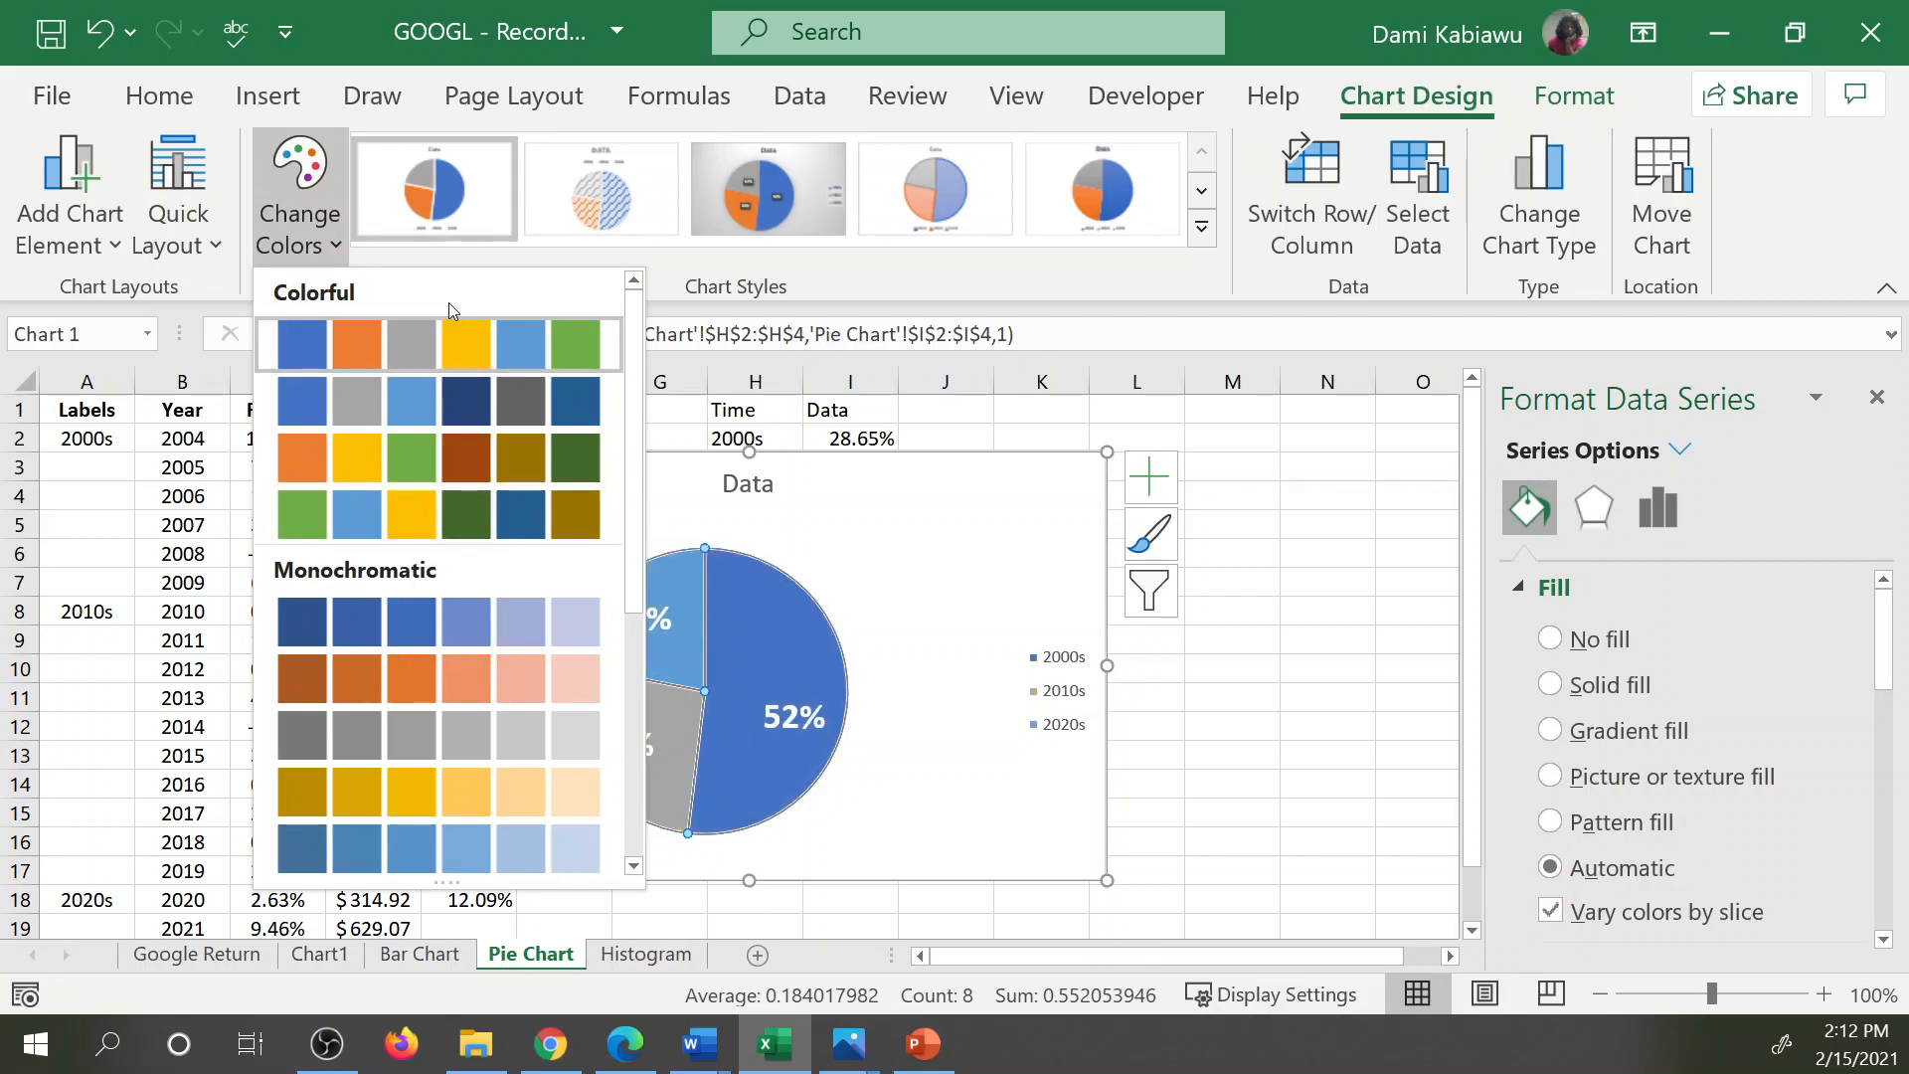
{"action": "left_click", "coordinate": [941, 665]}
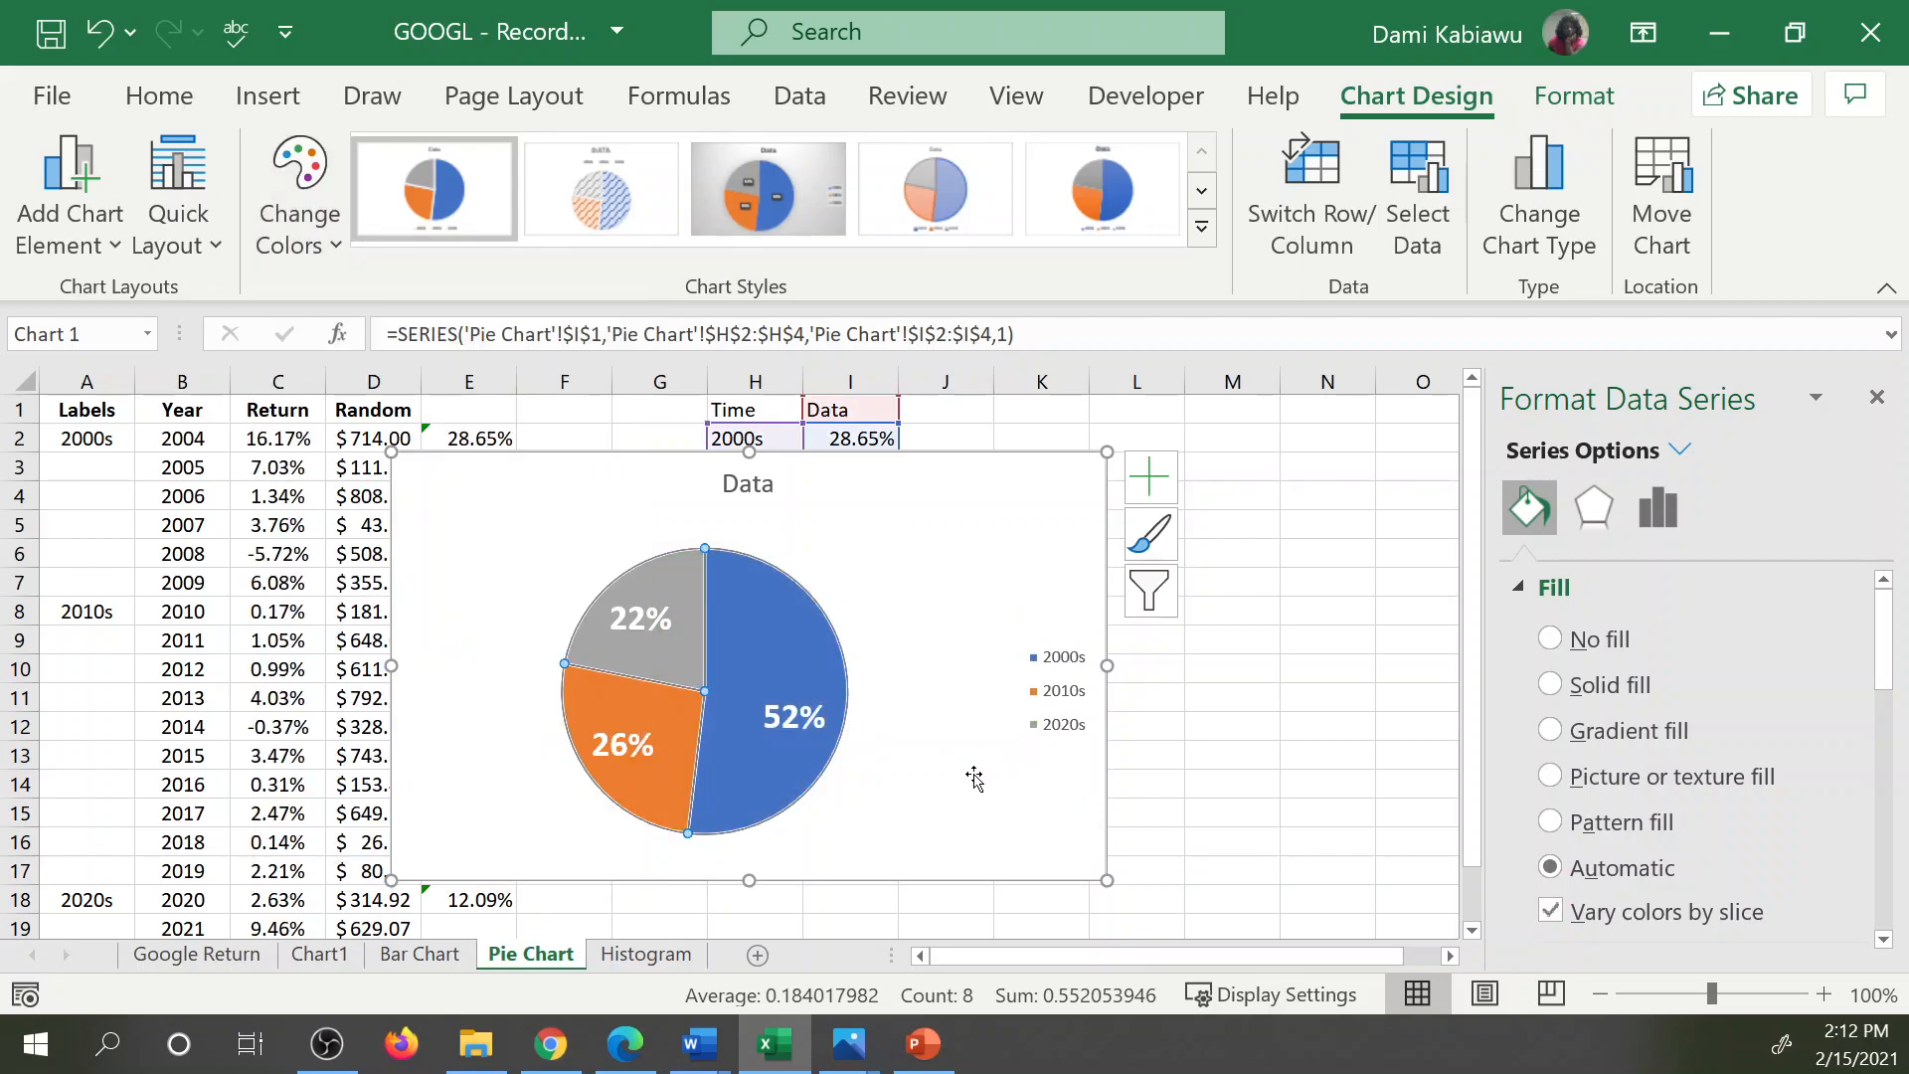
{"action": "left_click", "coordinate": [771, 700]}
{"action": "left_click", "coordinate": [792, 674]}
{"action": "scroll", "coordinate": [1627, 847], "scroll_direction": "down", "scroll_amount": 4}
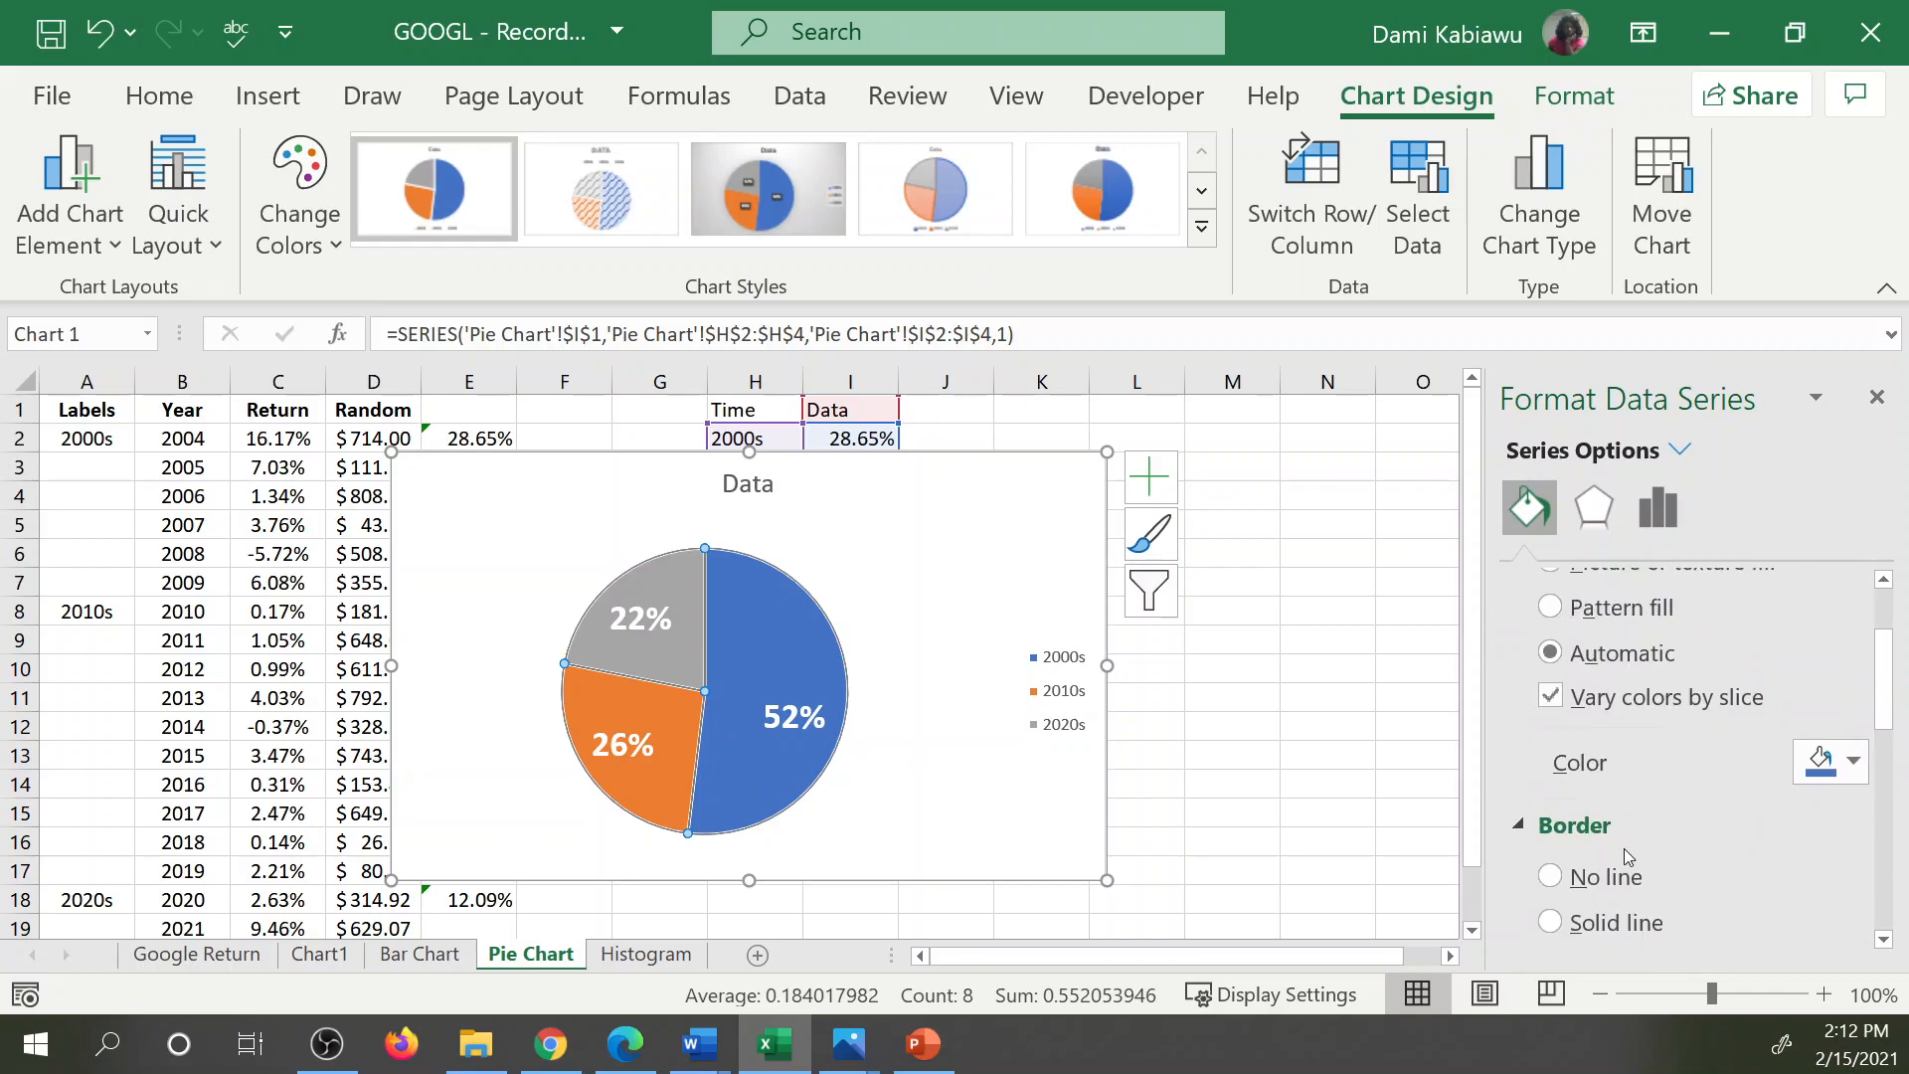
{"action": "scroll", "coordinate": [1630, 851], "scroll_direction": "down", "scroll_amount": 5}
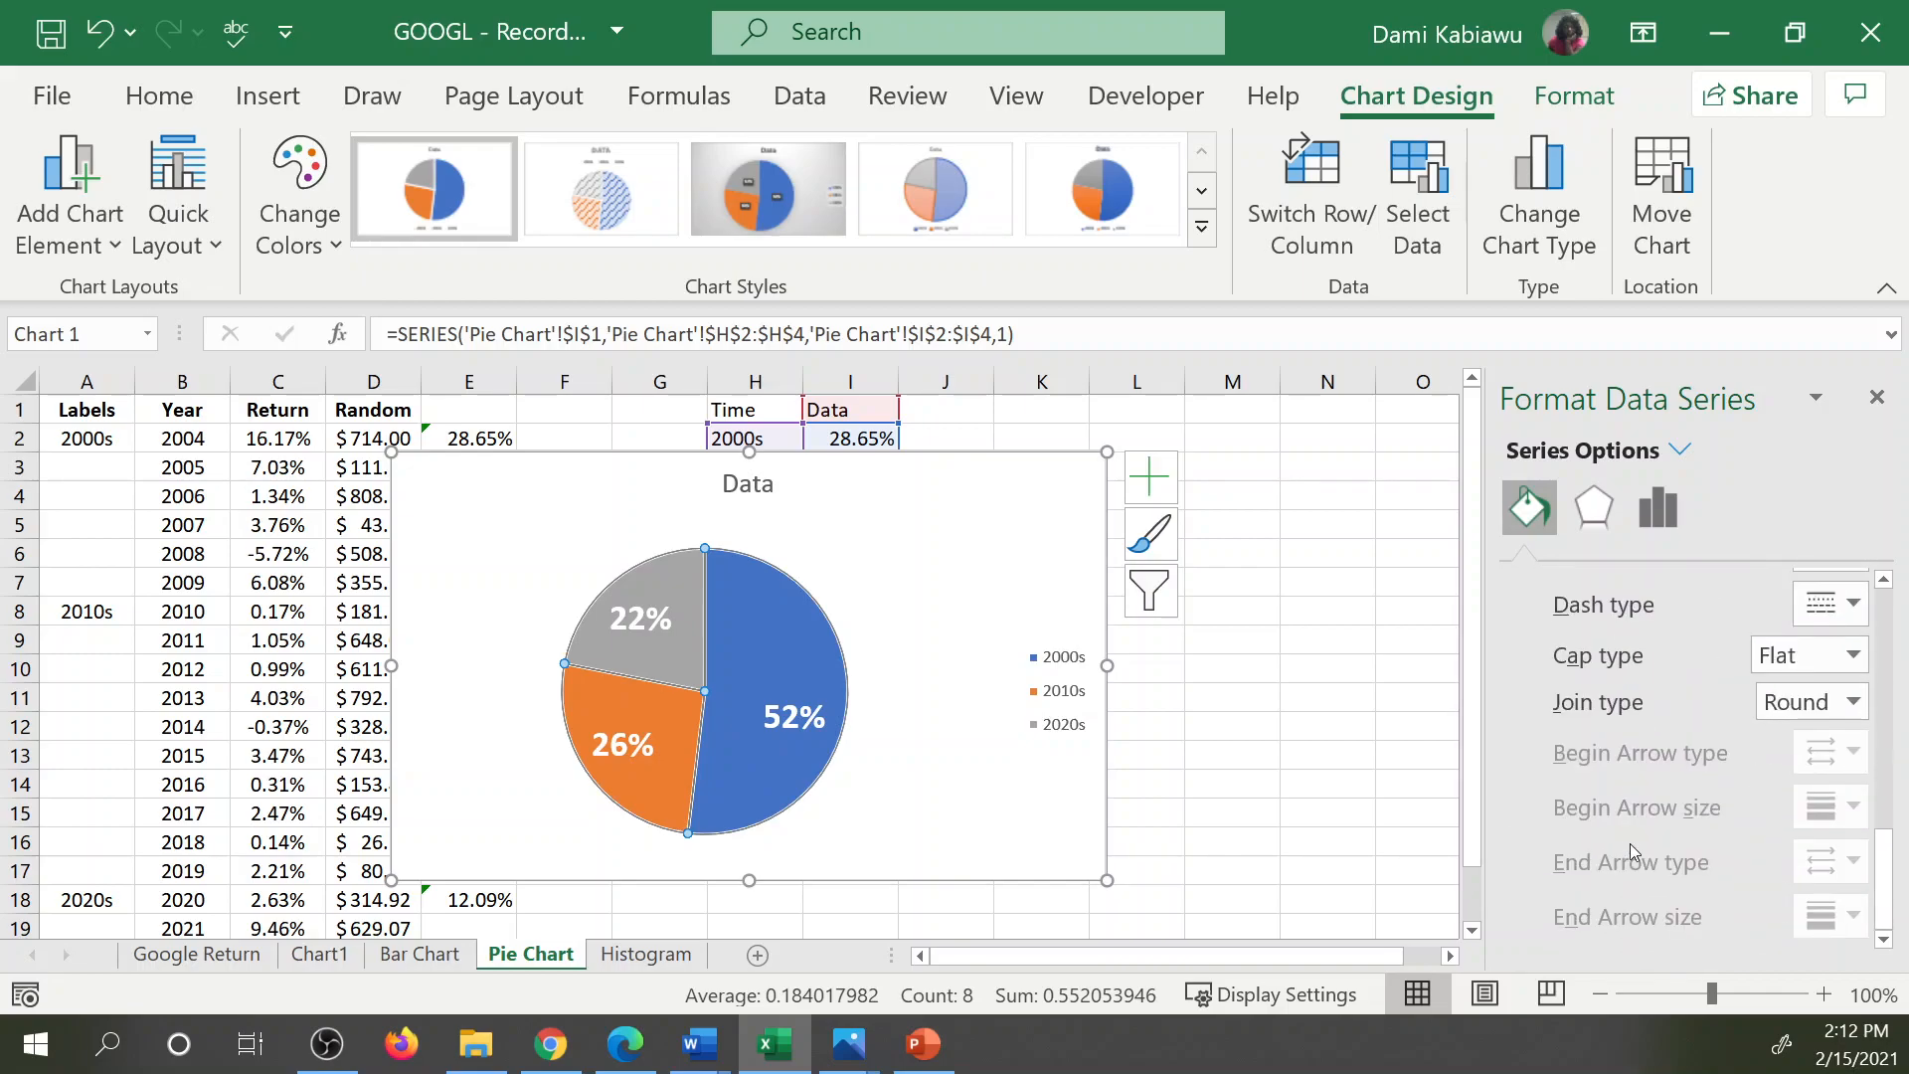
Shrink the pie chart and position it just below the decade summary in H1:I4.
{"action": "left_click_drag", "start_coordinate": [592, 455], "coordinate": [677, 459]}
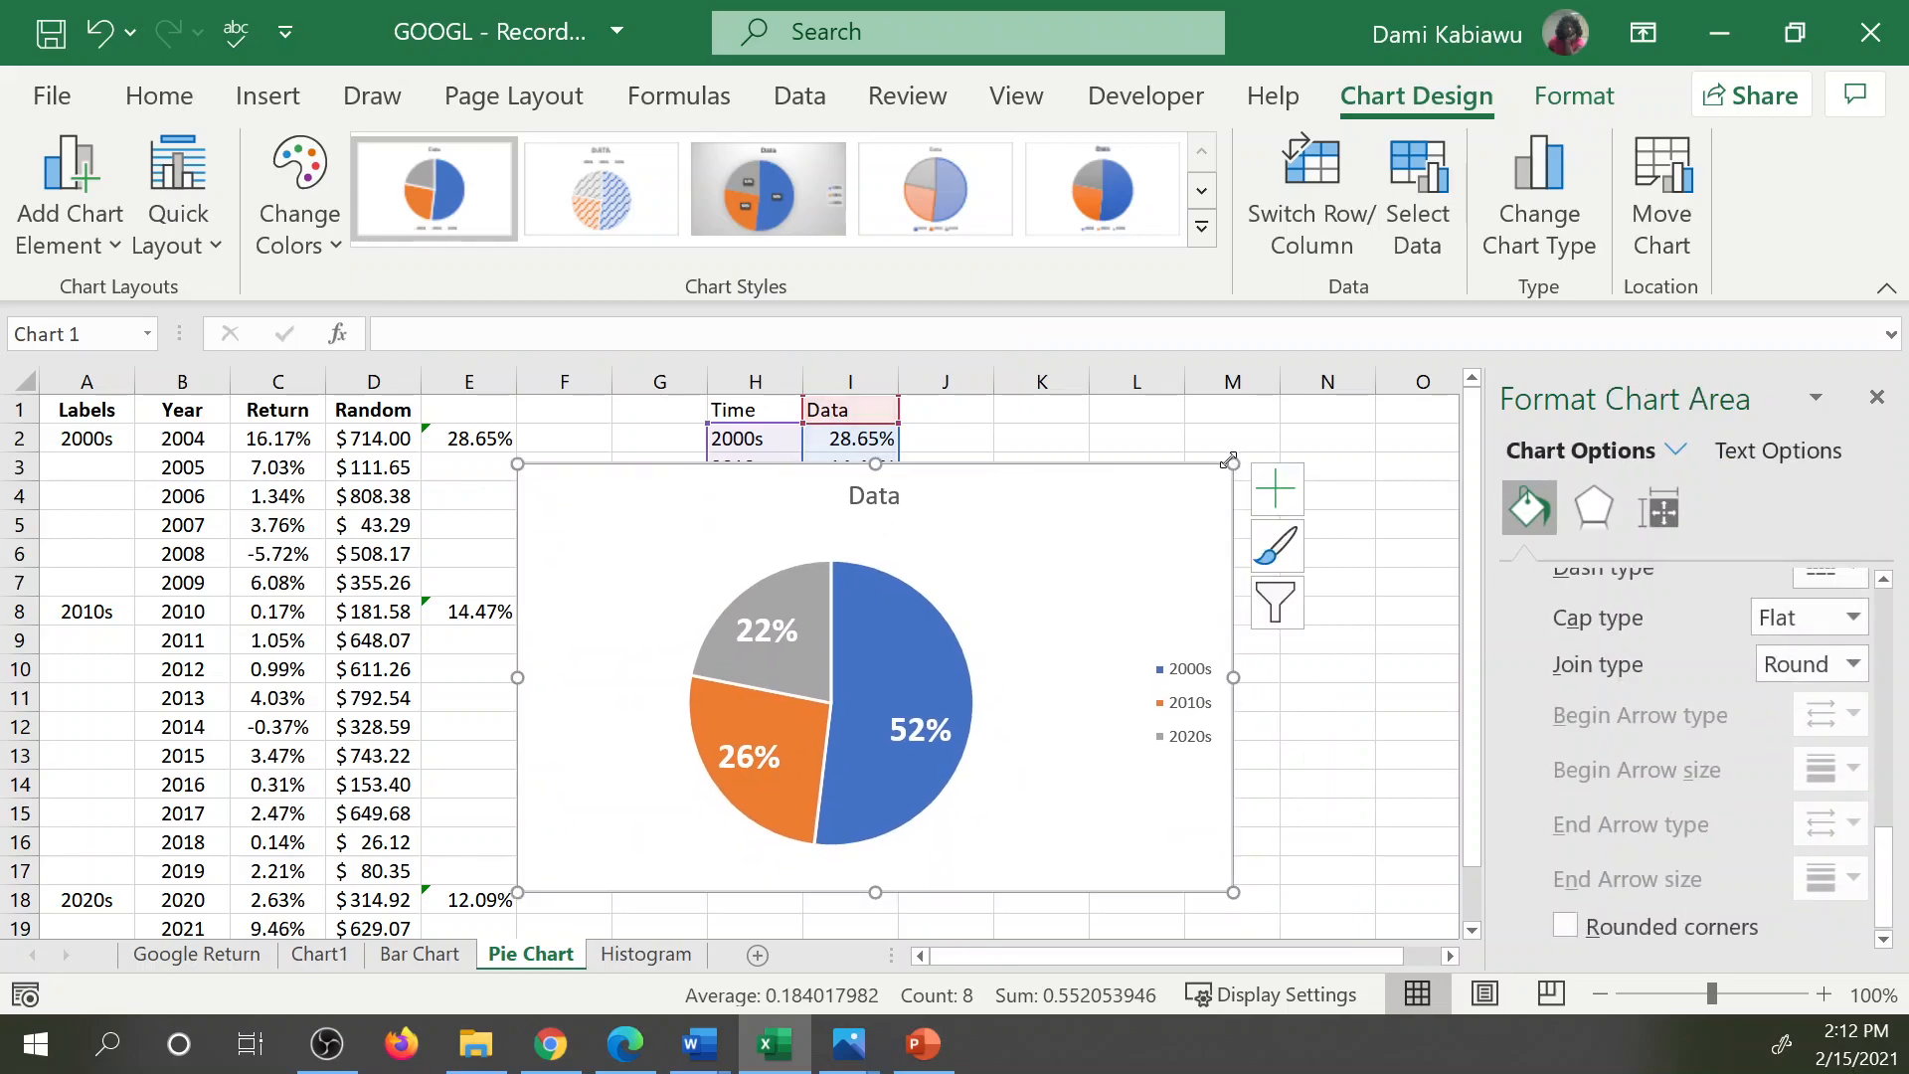
{"action": "left_click_drag", "start_coordinate": [1232, 464], "coordinate": [1156, 516]}
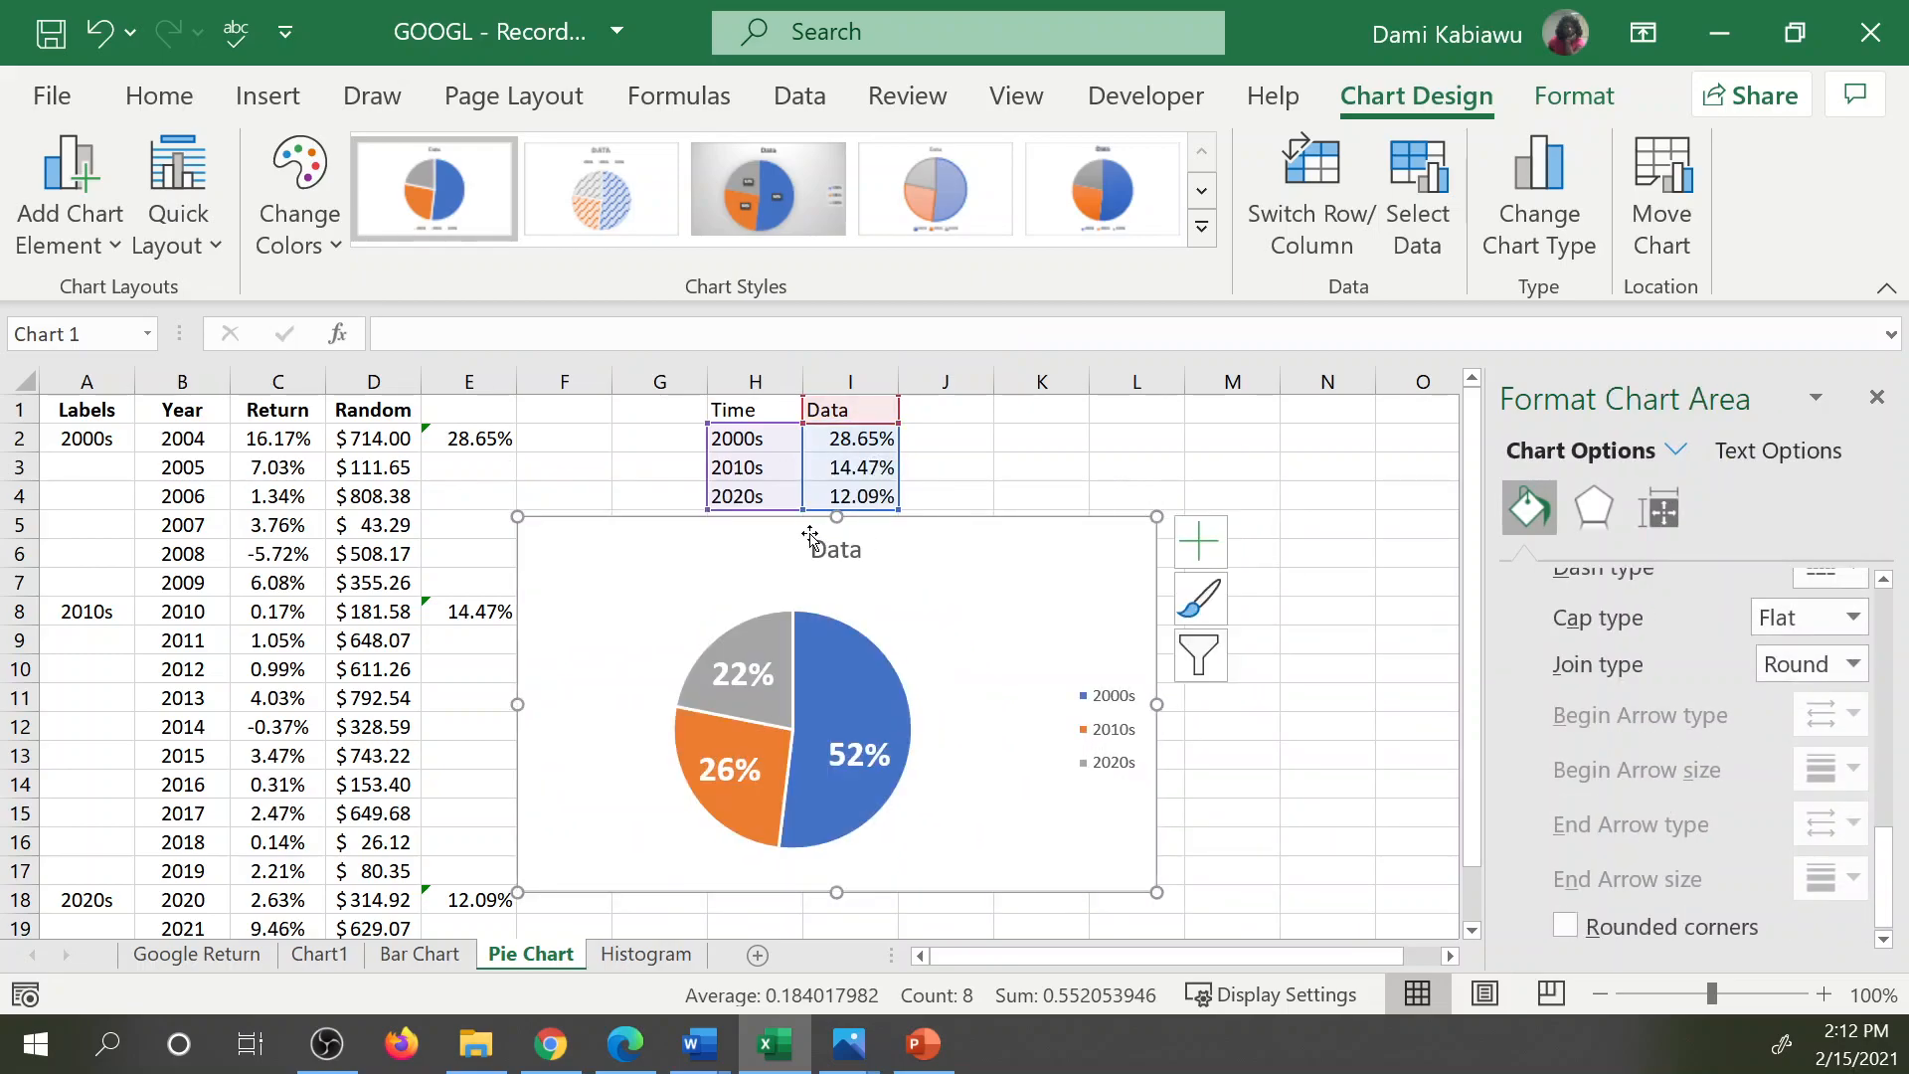
{"action": "left_click_drag", "start_coordinate": [796, 524], "coordinate": [833, 532]}
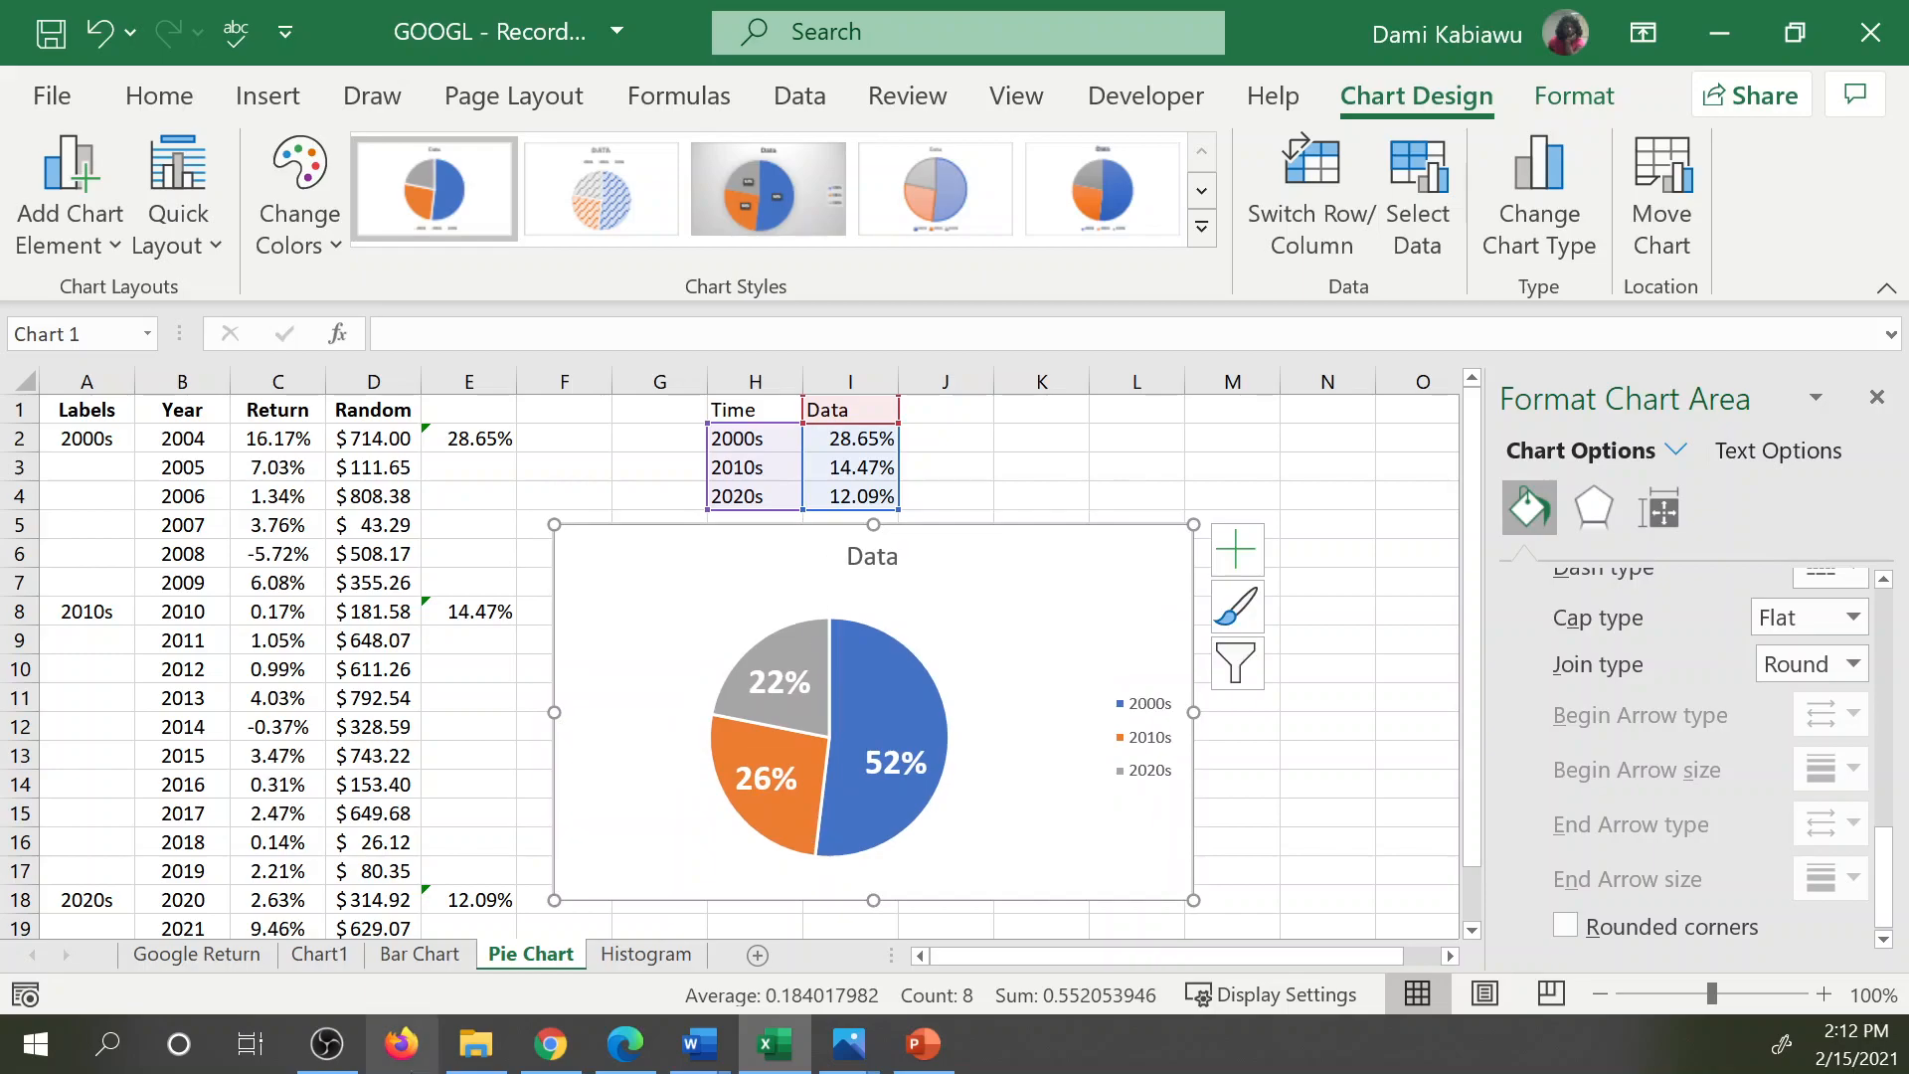
Open the Histogram sheet and select the whole Return column C.
{"action": "left_click", "coordinate": [649, 953]}
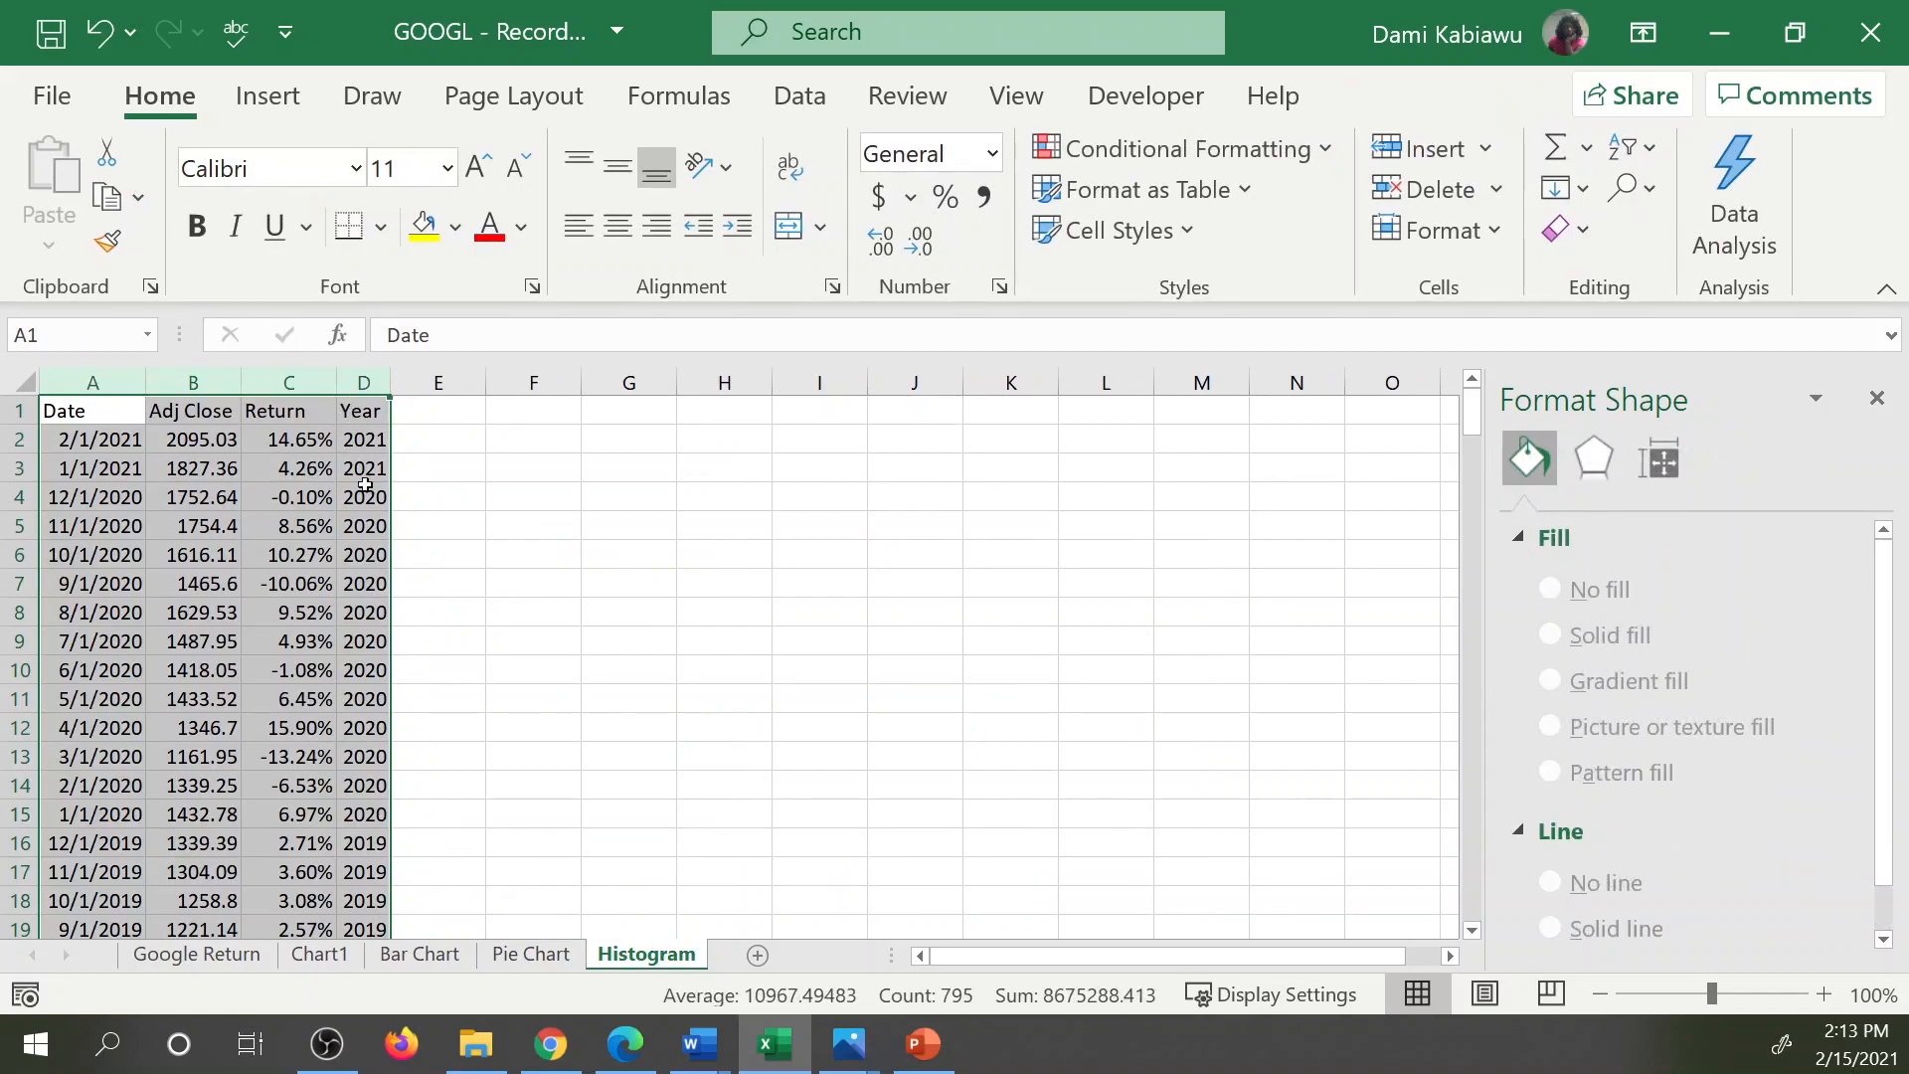
{"action": "left_click", "coordinate": [813, 469]}
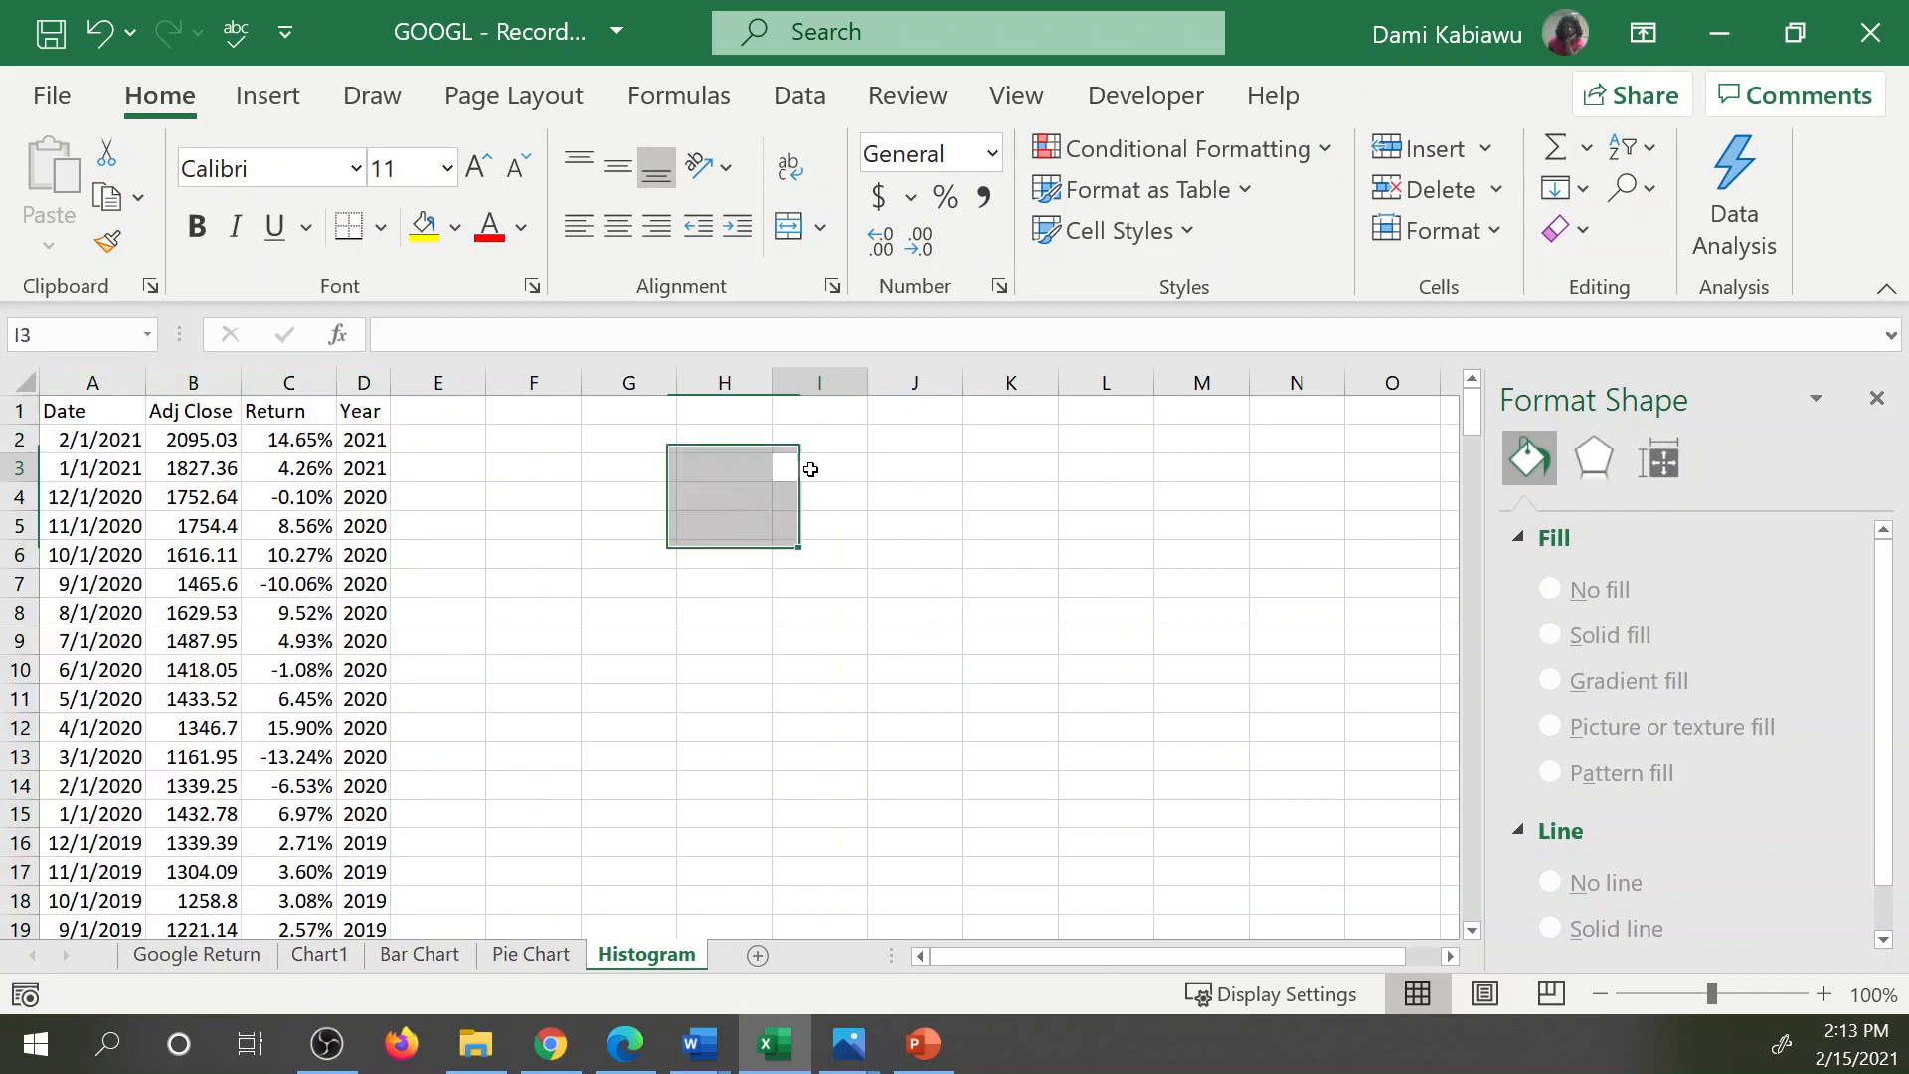
{"action": "left_click", "coordinate": [288, 438]}
{"action": "left_click", "coordinate": [306, 382]}
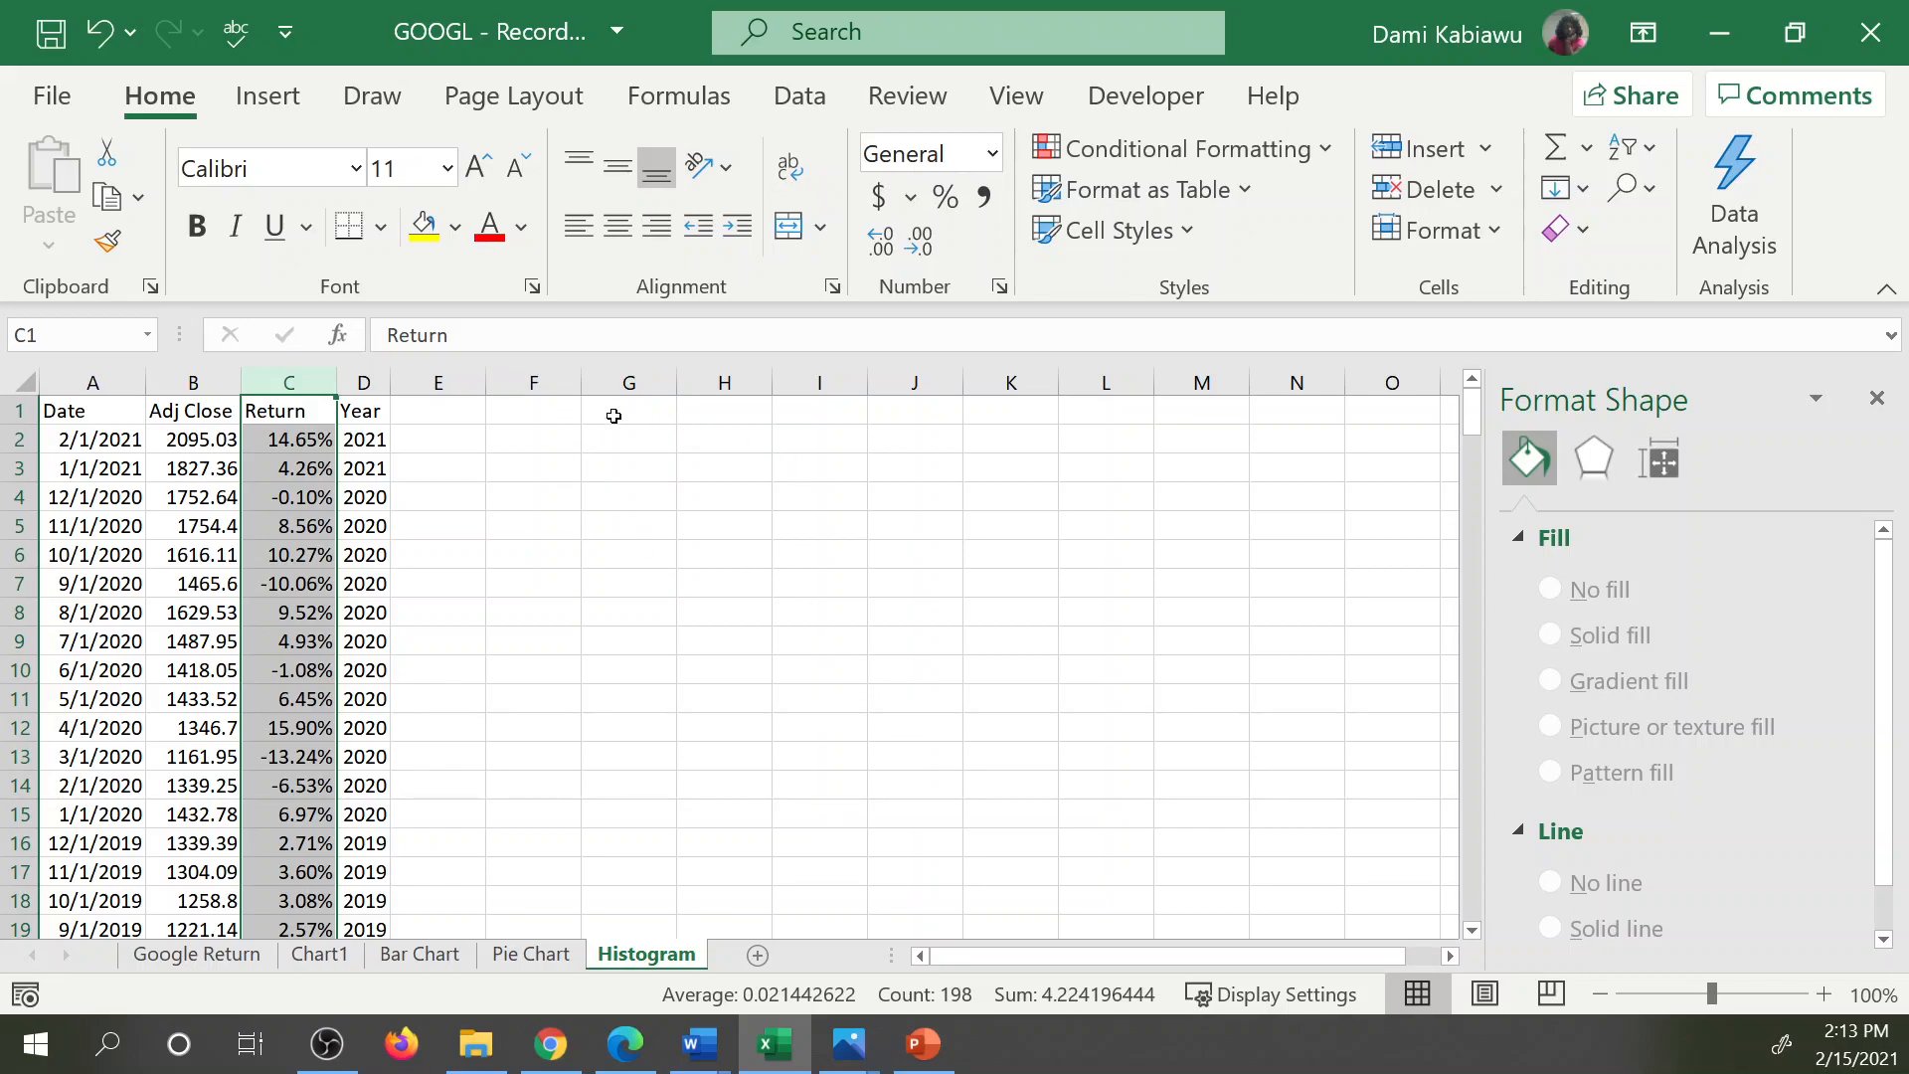
Calculate the minimum of the Return column in G1 with =MIN(C:C).
{"action": "left_click", "coordinate": [613, 417]}
{"action": "scroll", "coordinate": [416, 528], "scroll_direction": "down", "scroll_amount": 3}
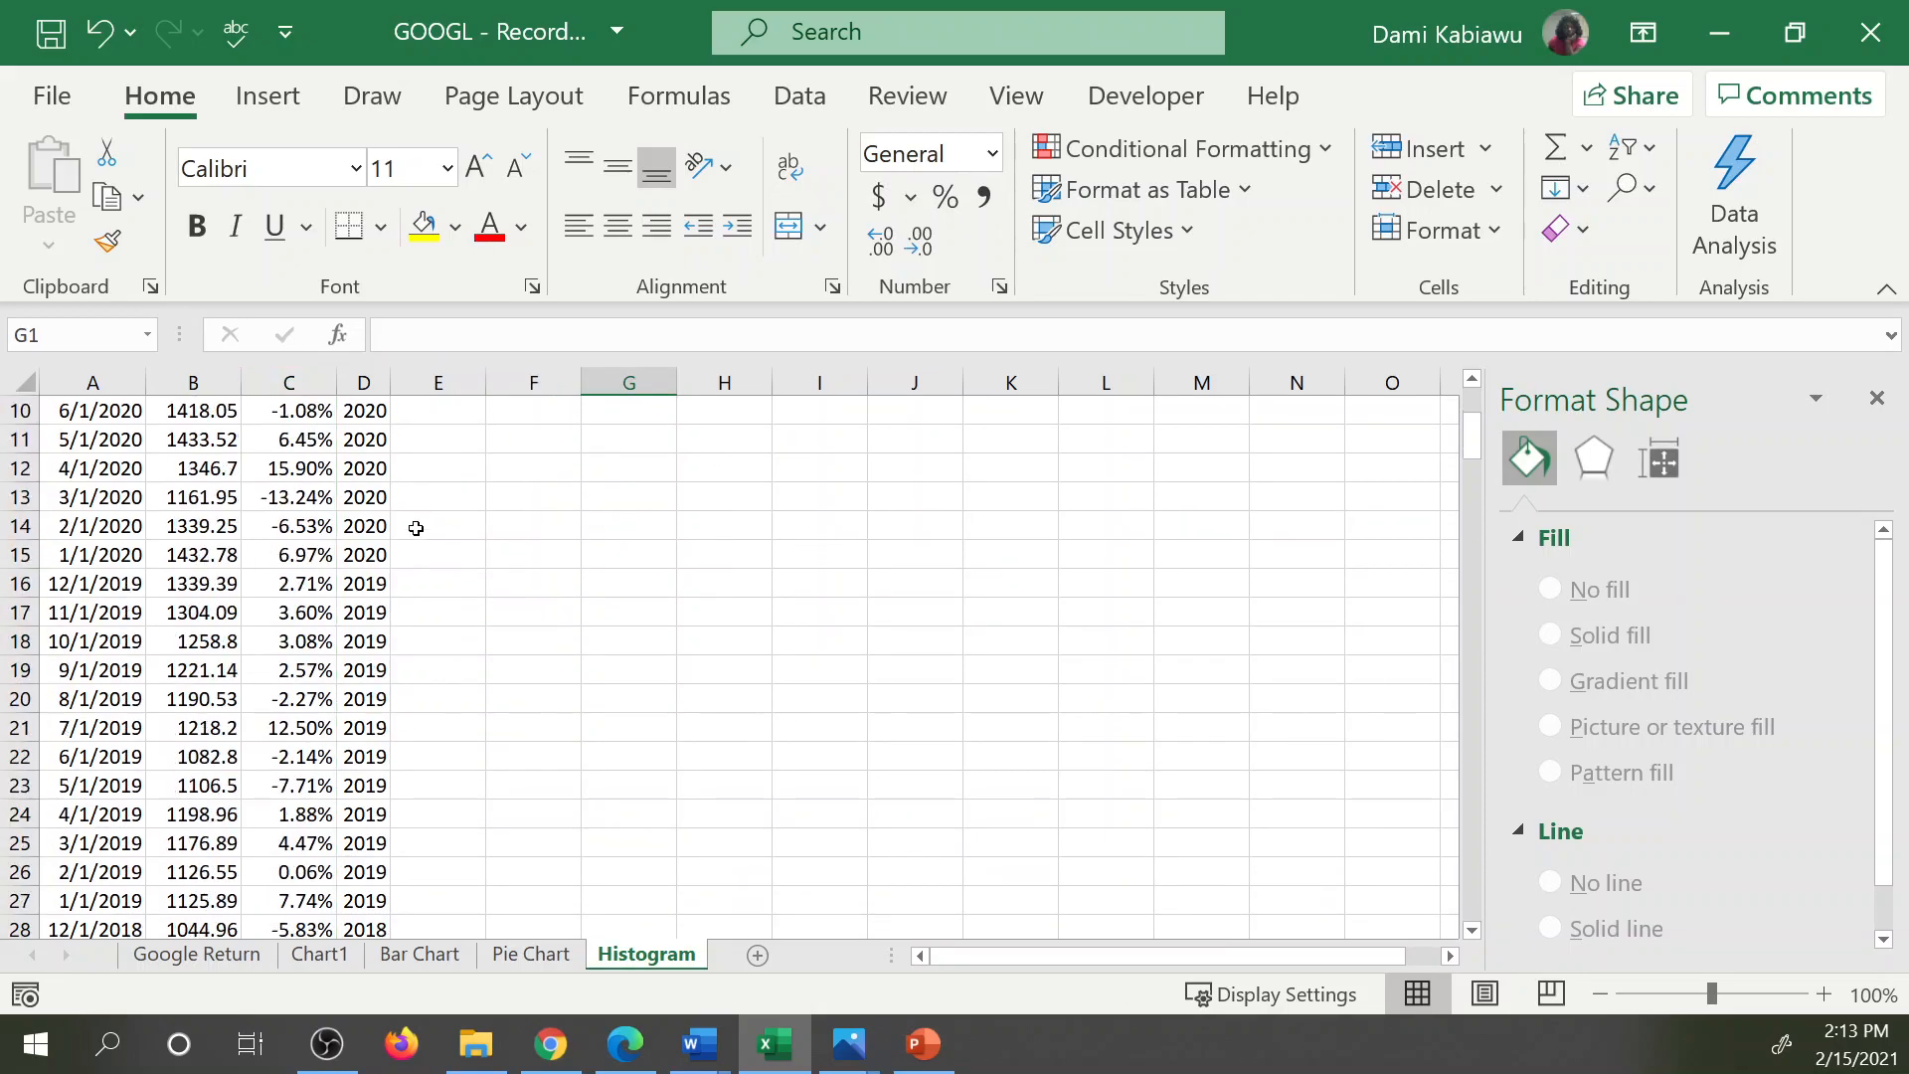
{"action": "scroll", "coordinate": [392, 515], "scroll_direction": "down", "scroll_amount": 15}
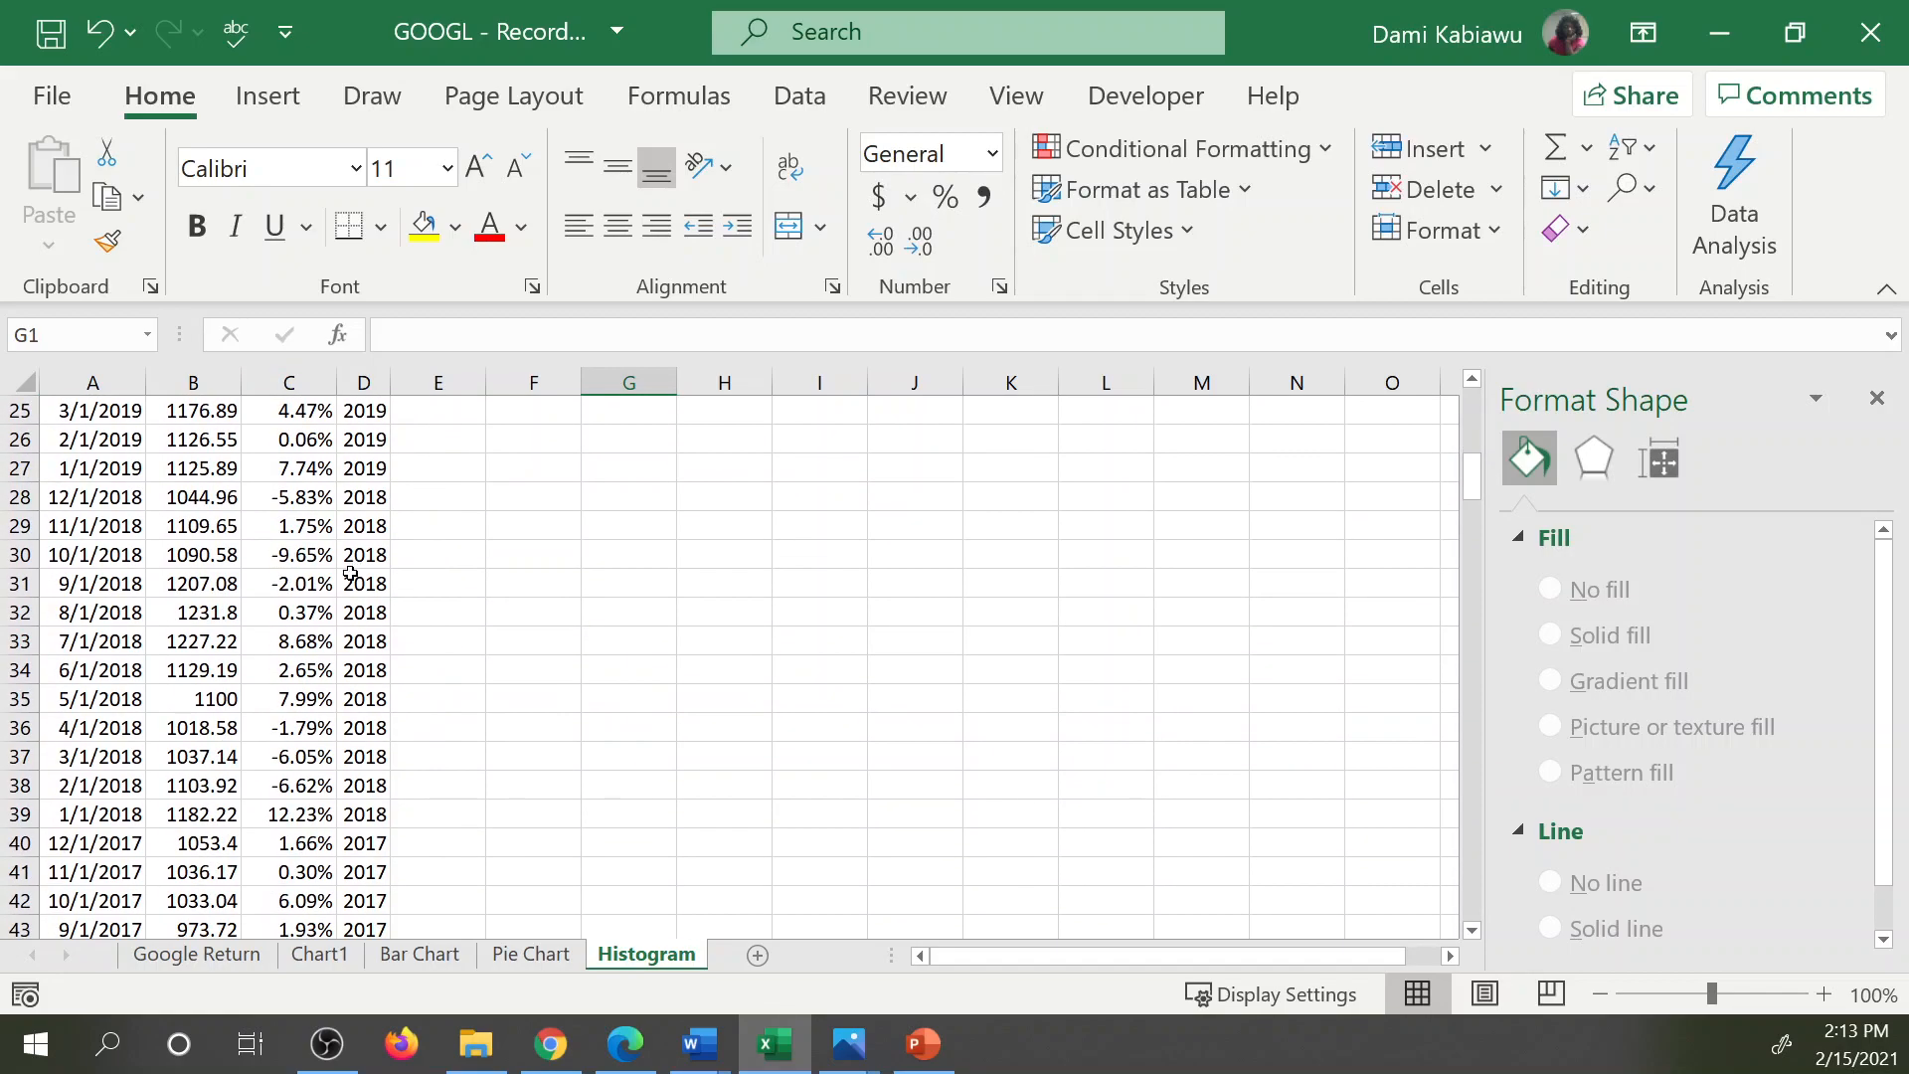
{"action": "scroll", "coordinate": [343, 584], "scroll_direction": "down", "scroll_amount": 6}
{"action": "scroll", "coordinate": [342, 565], "scroll_direction": "down", "scroll_amount": 9}
{"action": "scroll", "coordinate": [386, 596], "scroll_direction": "up", "scroll_amount": 18}
{"action": "scroll", "coordinate": [478, 593], "scroll_direction": "up", "scroll_amount": 15}
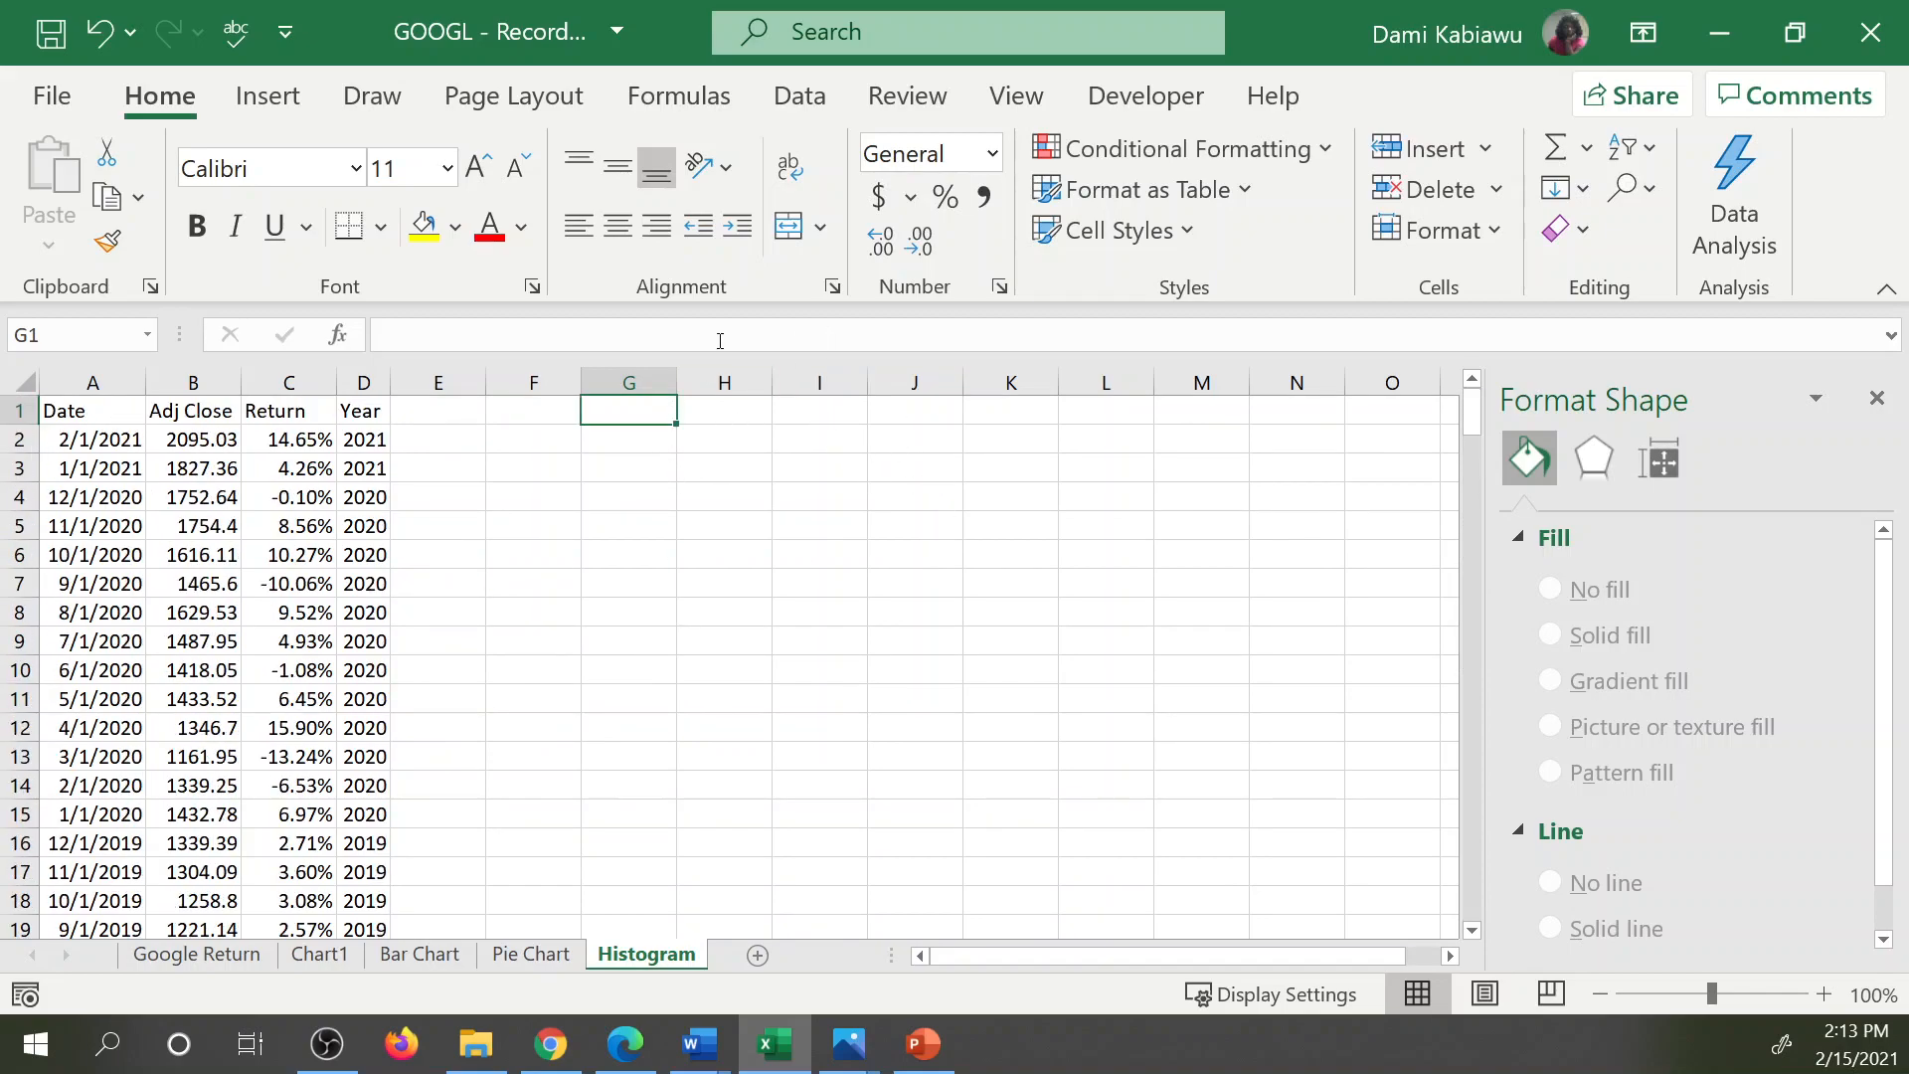
{"action": "type", "text": "=mi"}
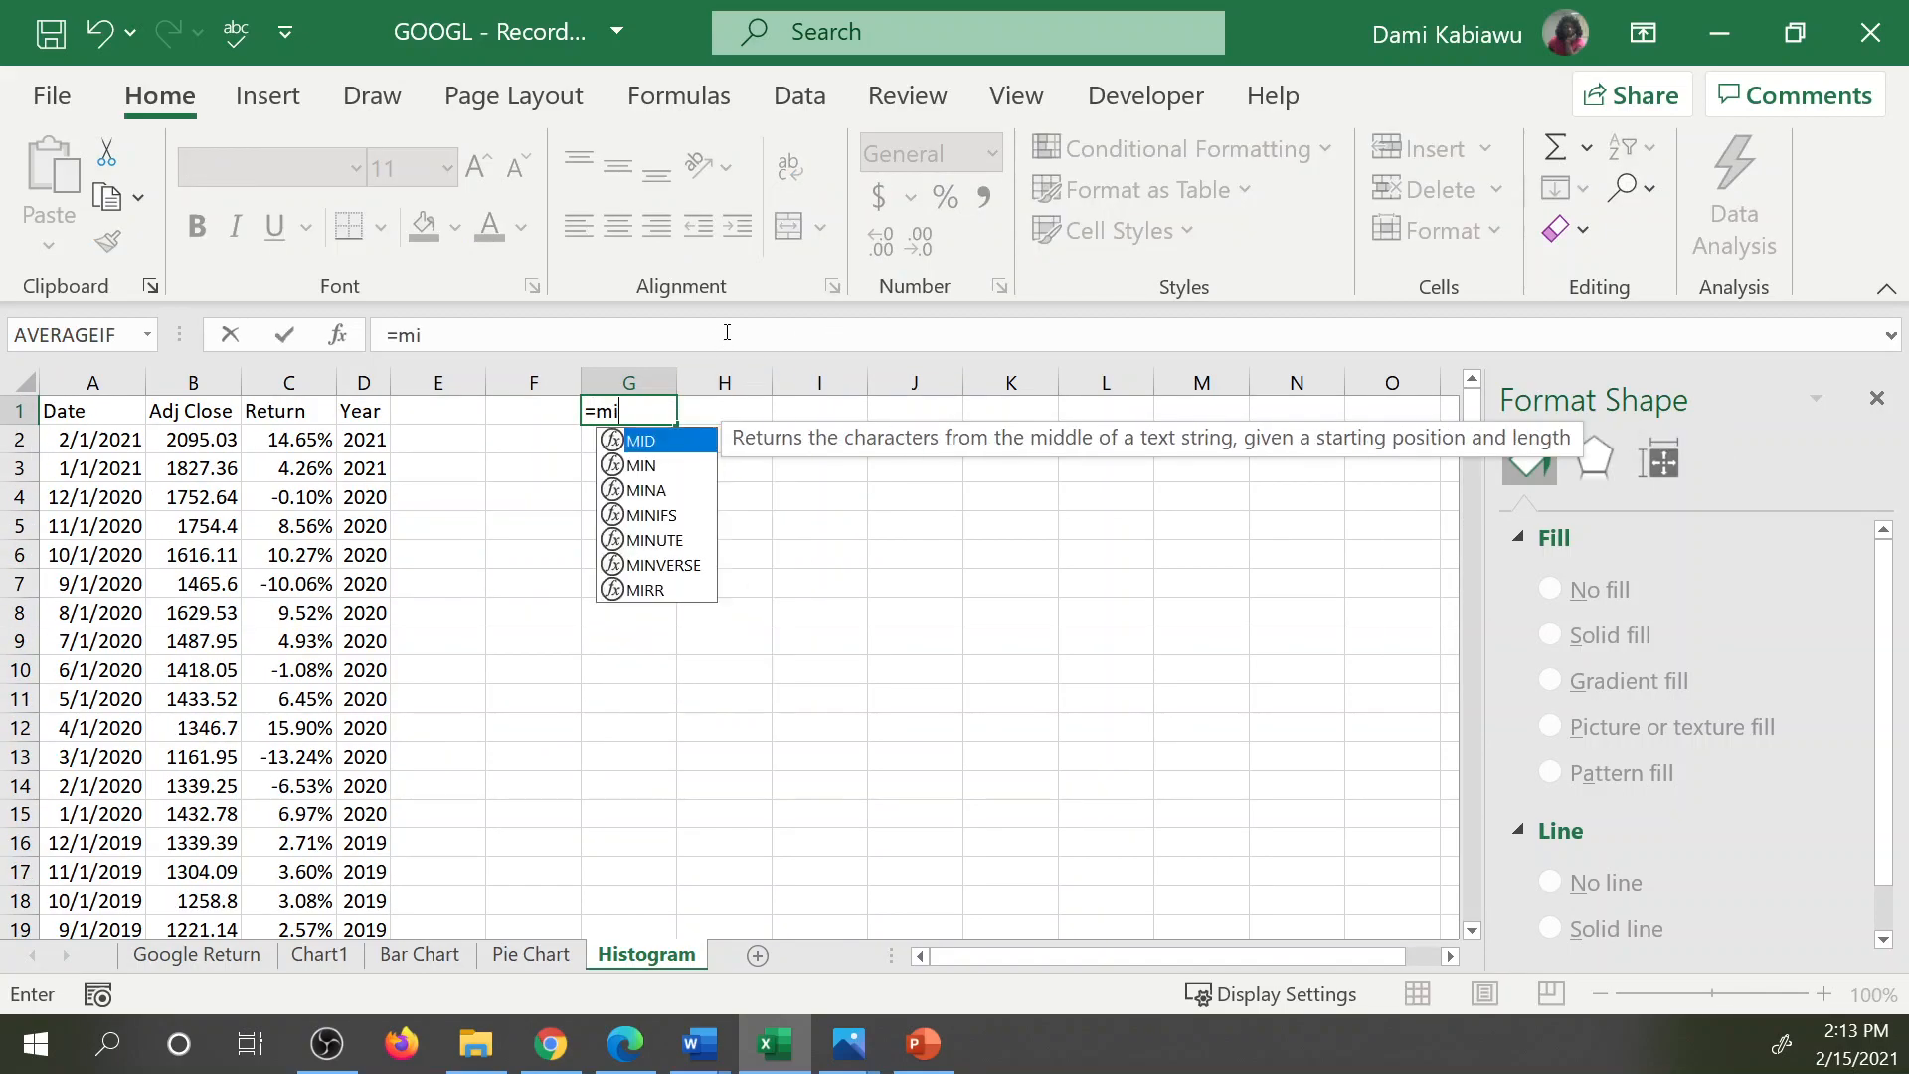
{"action": "type", "text": "n("}
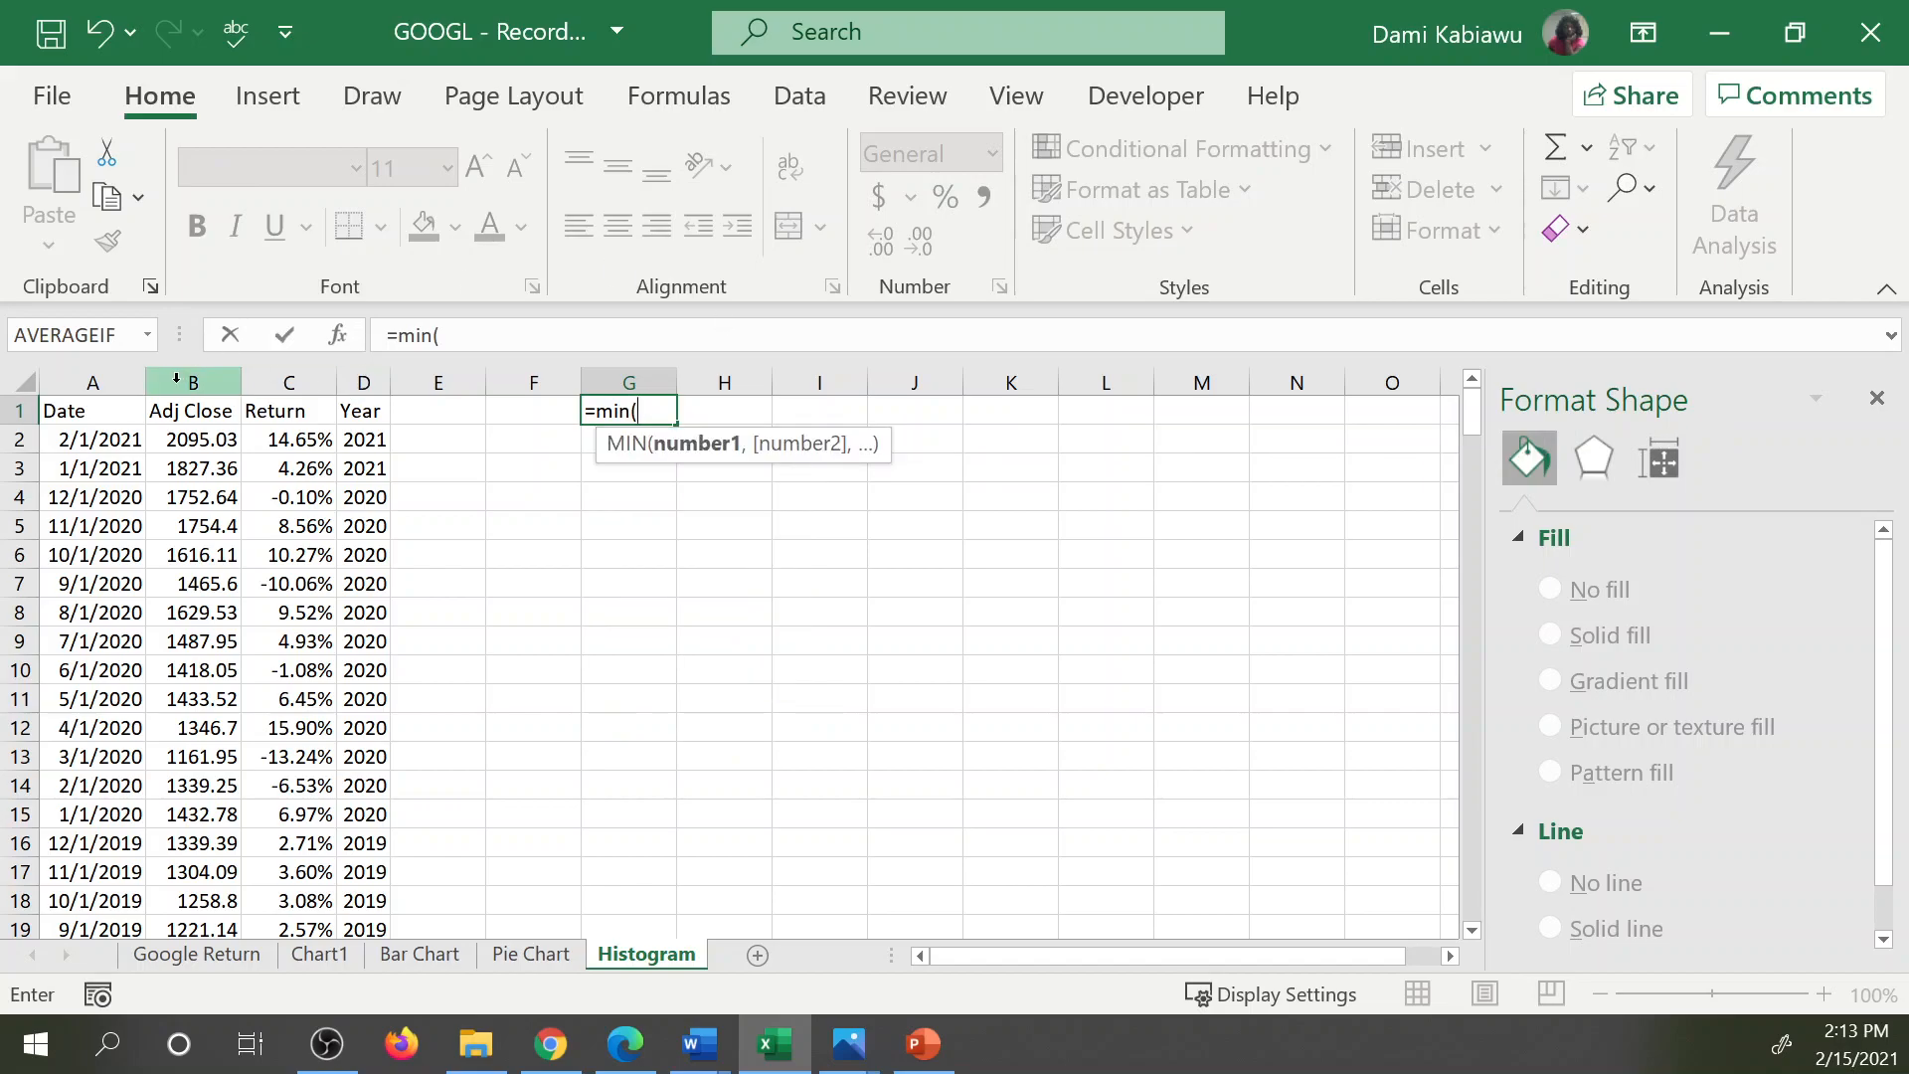
{"action": "left_click", "coordinate": [316, 378]}
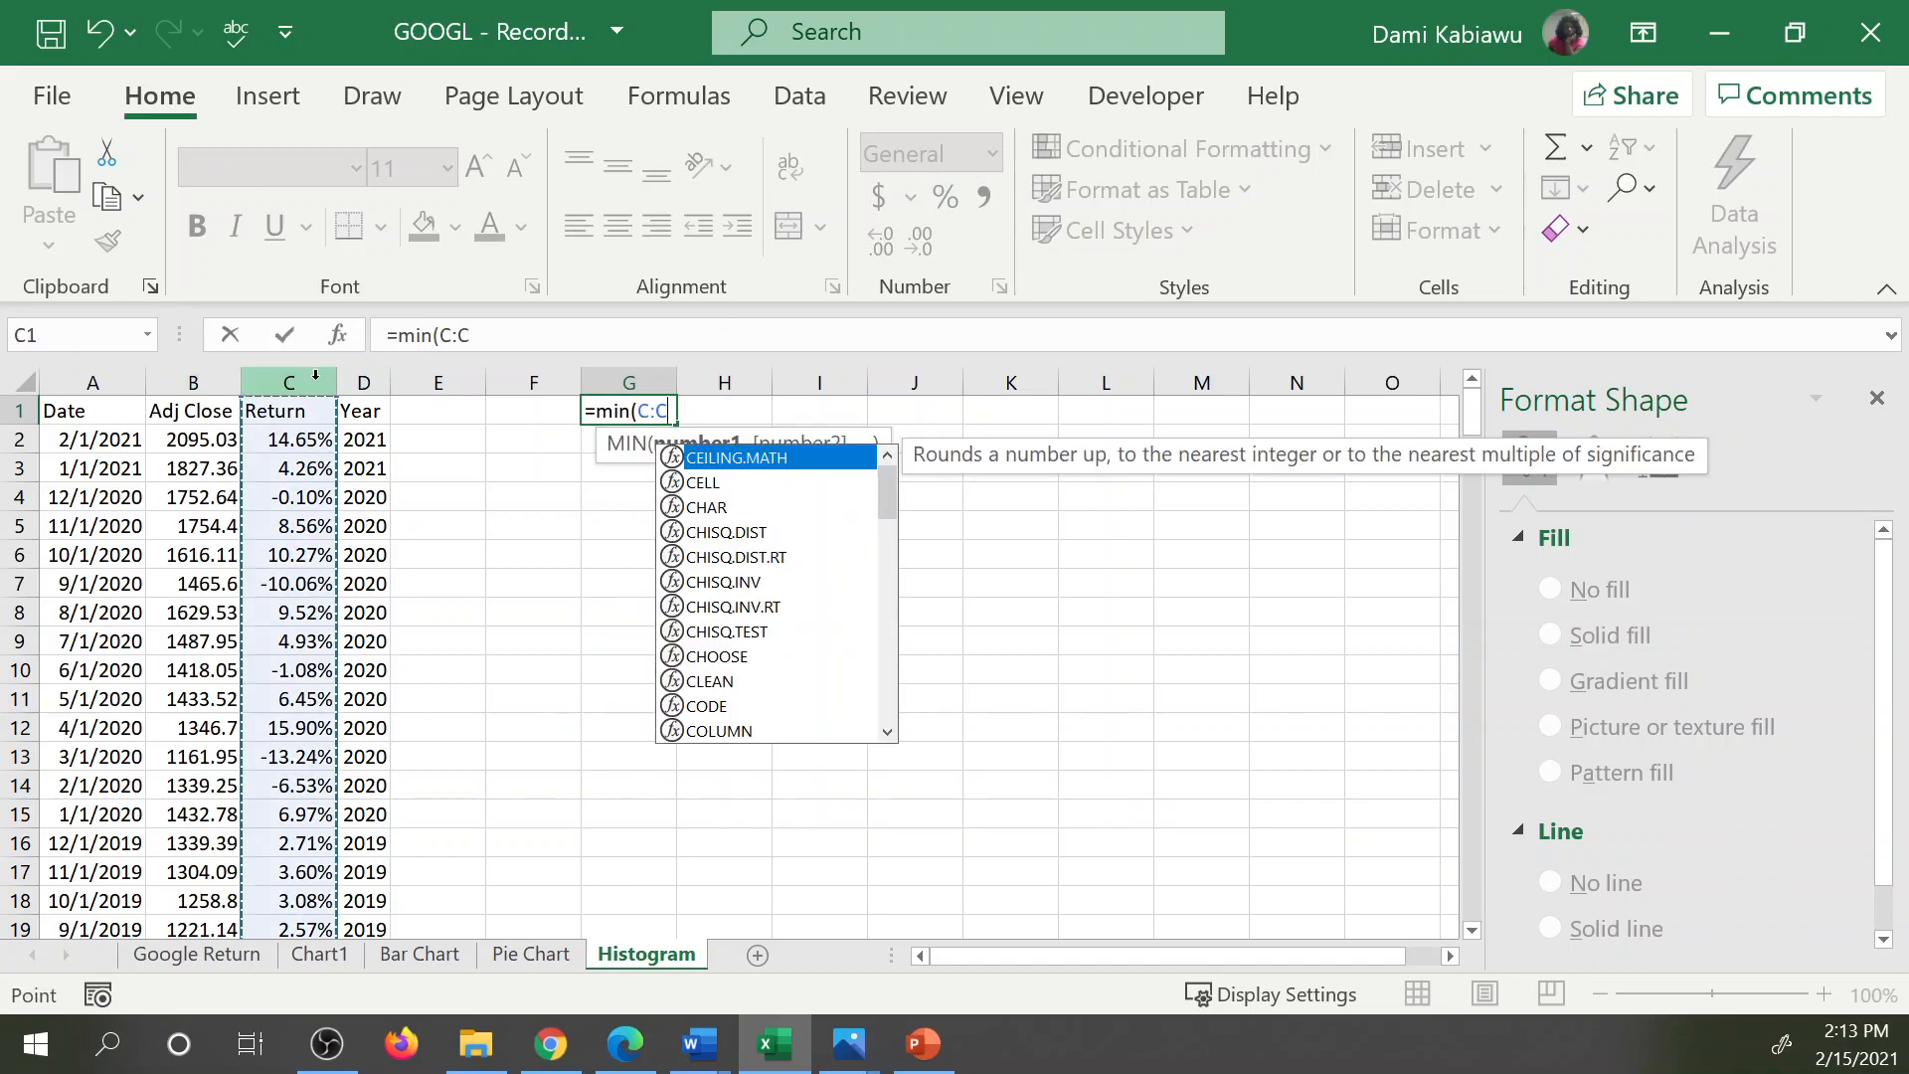
{"action": "type", "text": ")"}
{"action": "key", "text": "Return"}
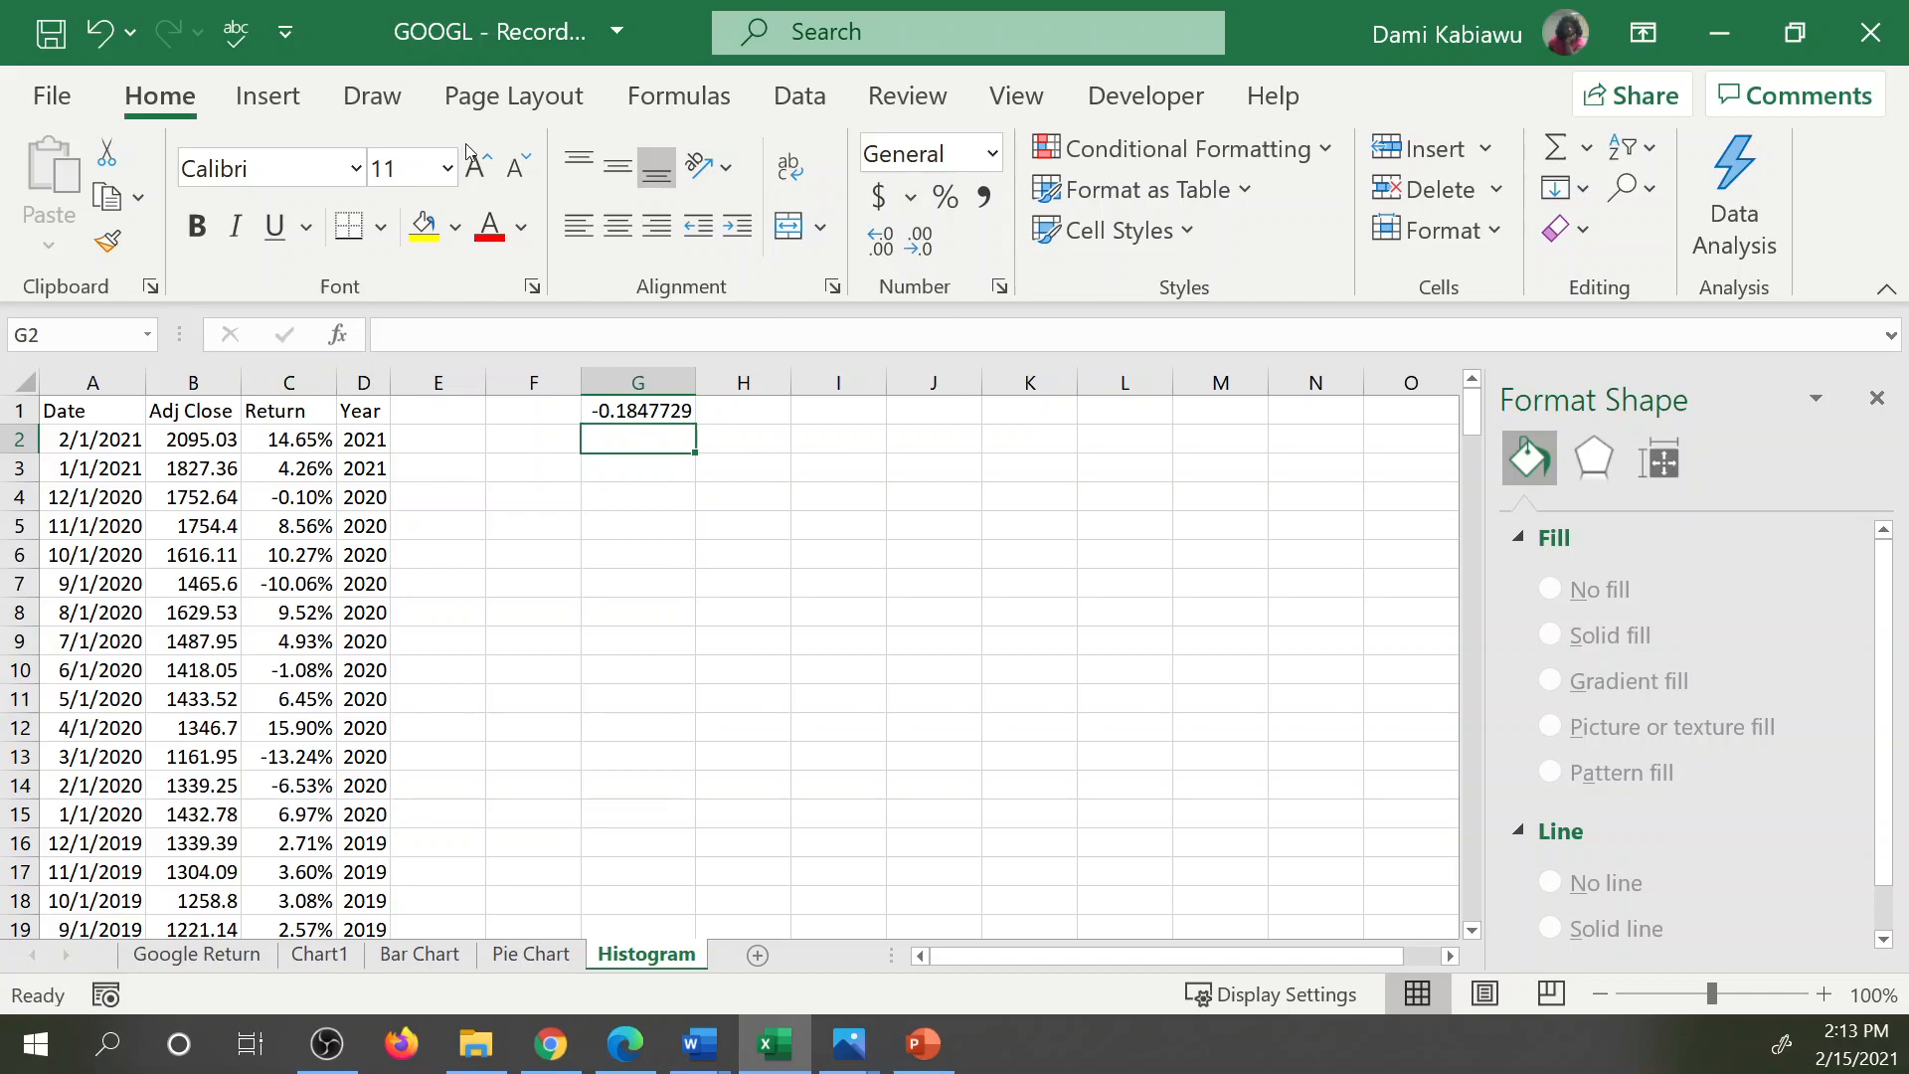
Calculate the maximum of the Return column in G2 with =MAX(C:C).
{"action": "type", "text": "=max("}
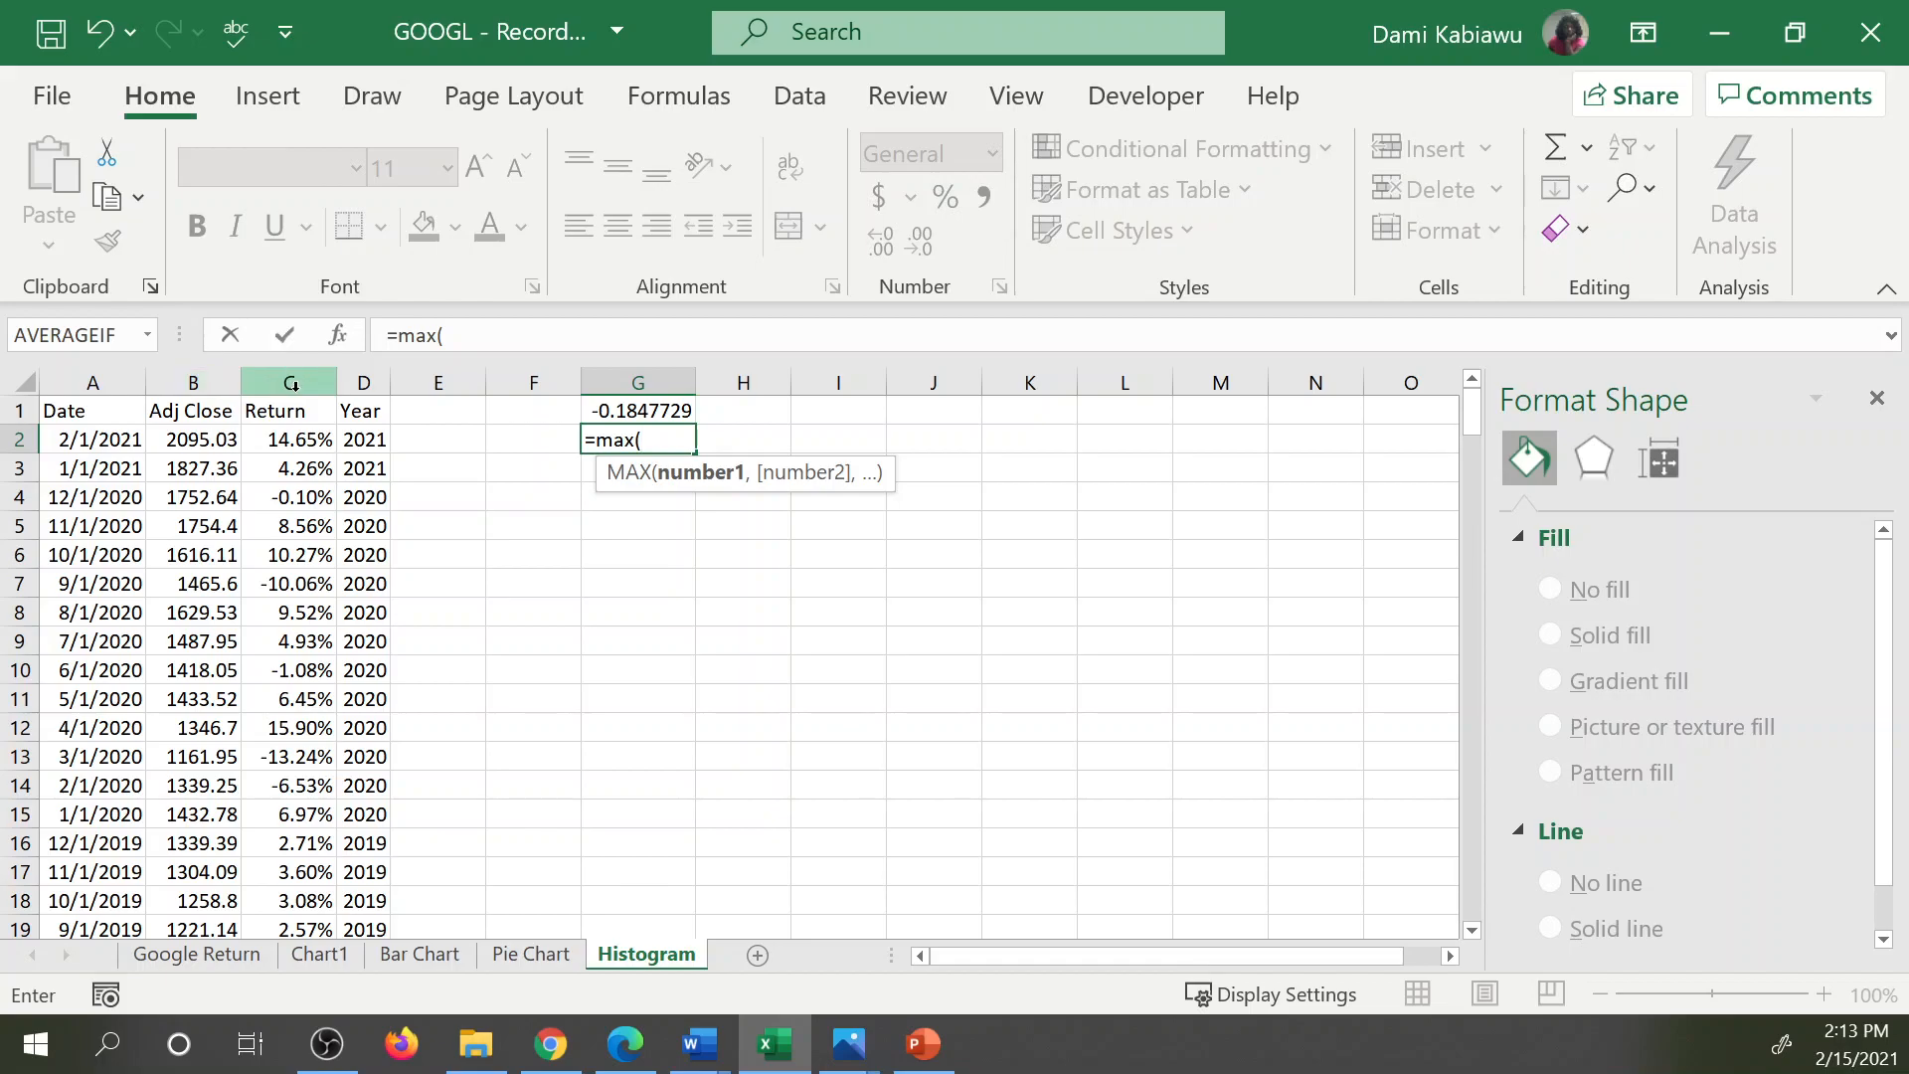
{"action": "left_click", "coordinate": [293, 385]}
{"action": "type", "text": ")"}
{"action": "key", "text": "Return"}
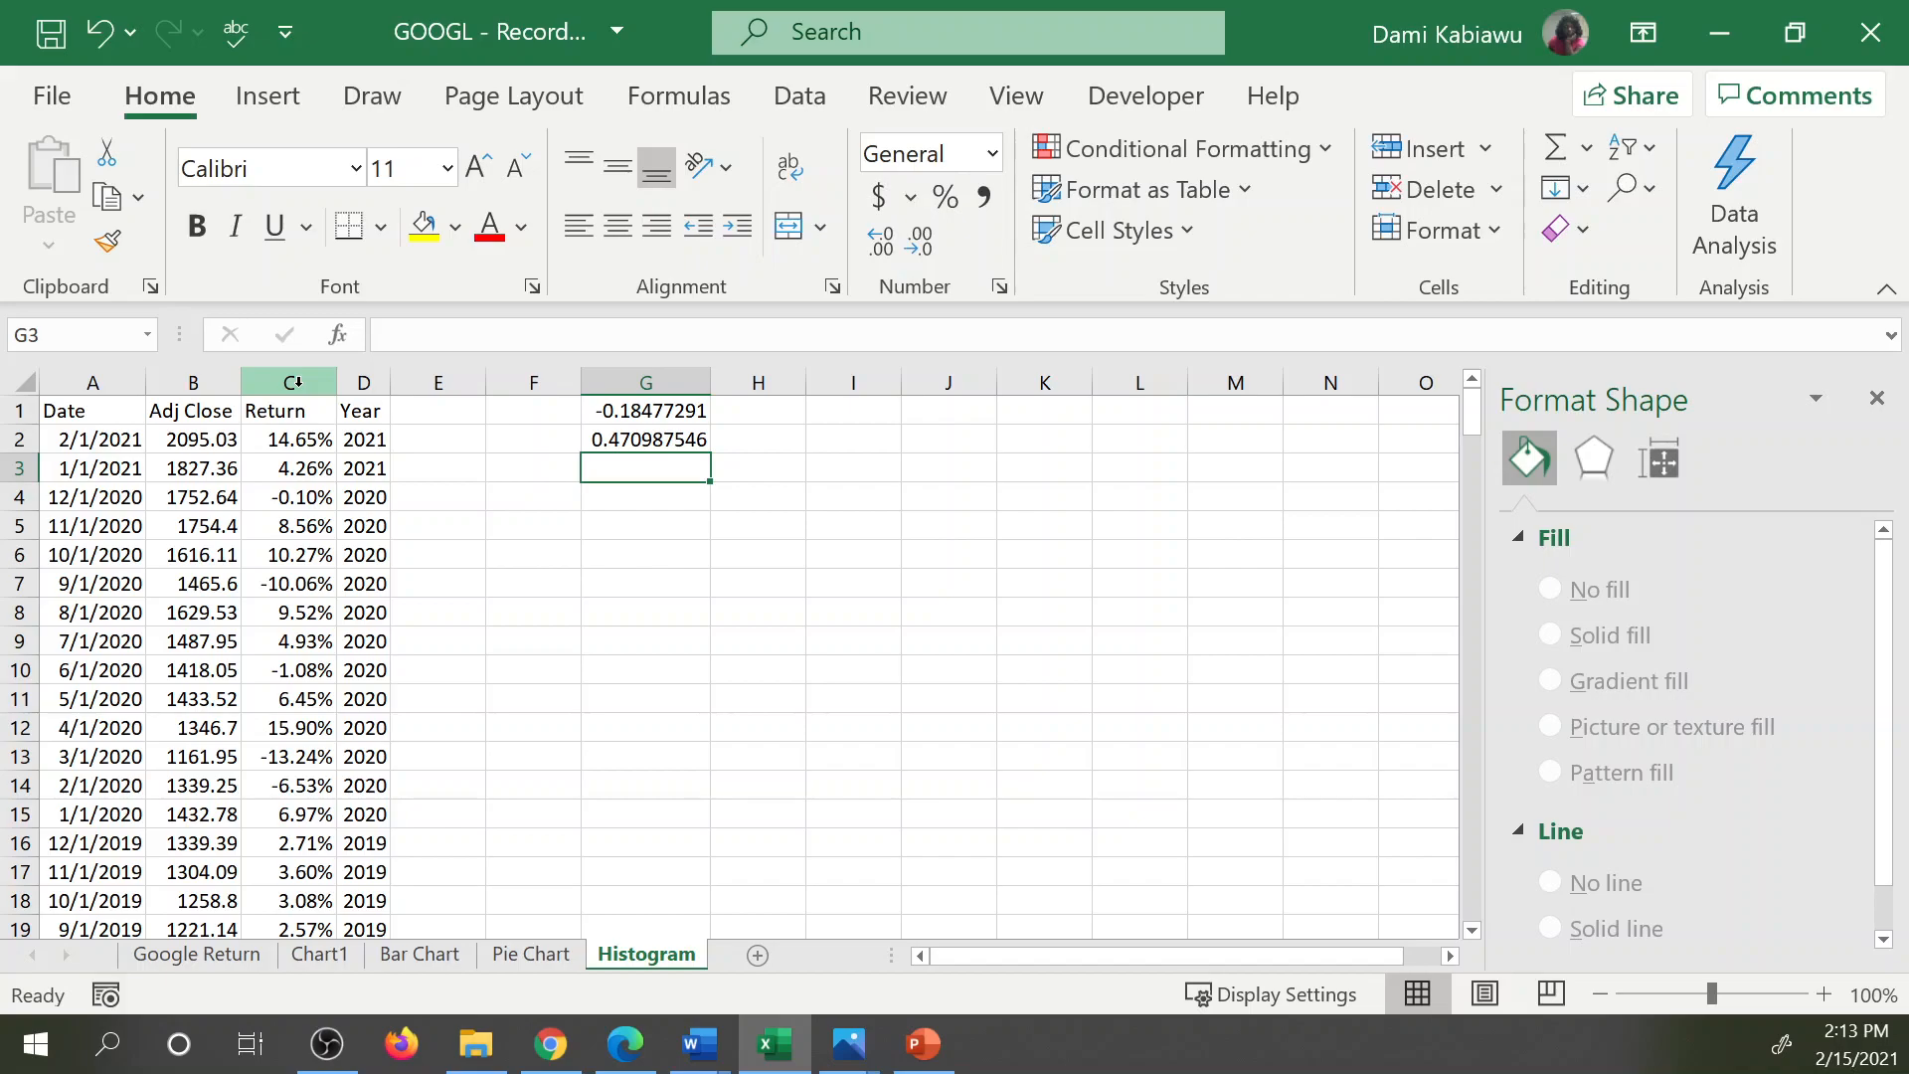
Count the numeric entries of the Return column in G3 with =COUNT(C:C).
{"action": "type", "text": "=count("}
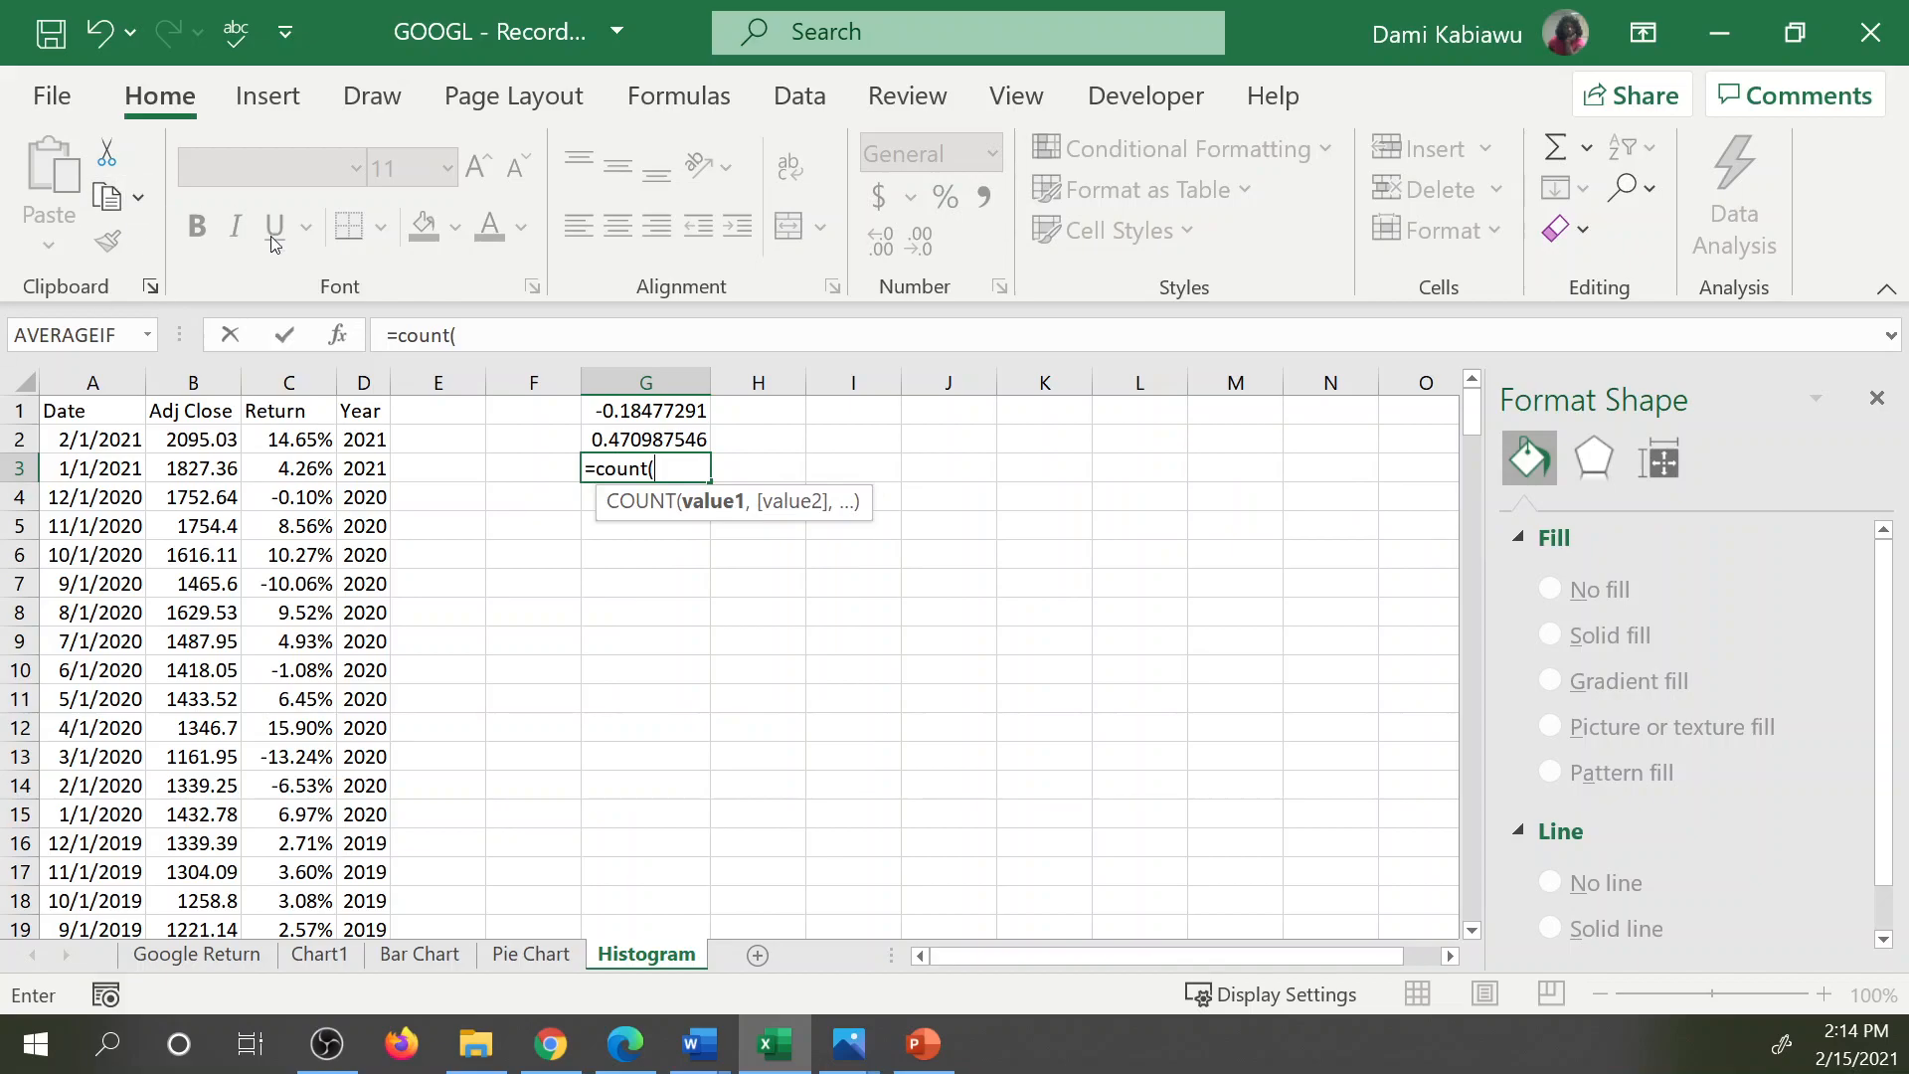
{"action": "left_click", "coordinate": [289, 382]}
{"action": "type", "text": ")"}
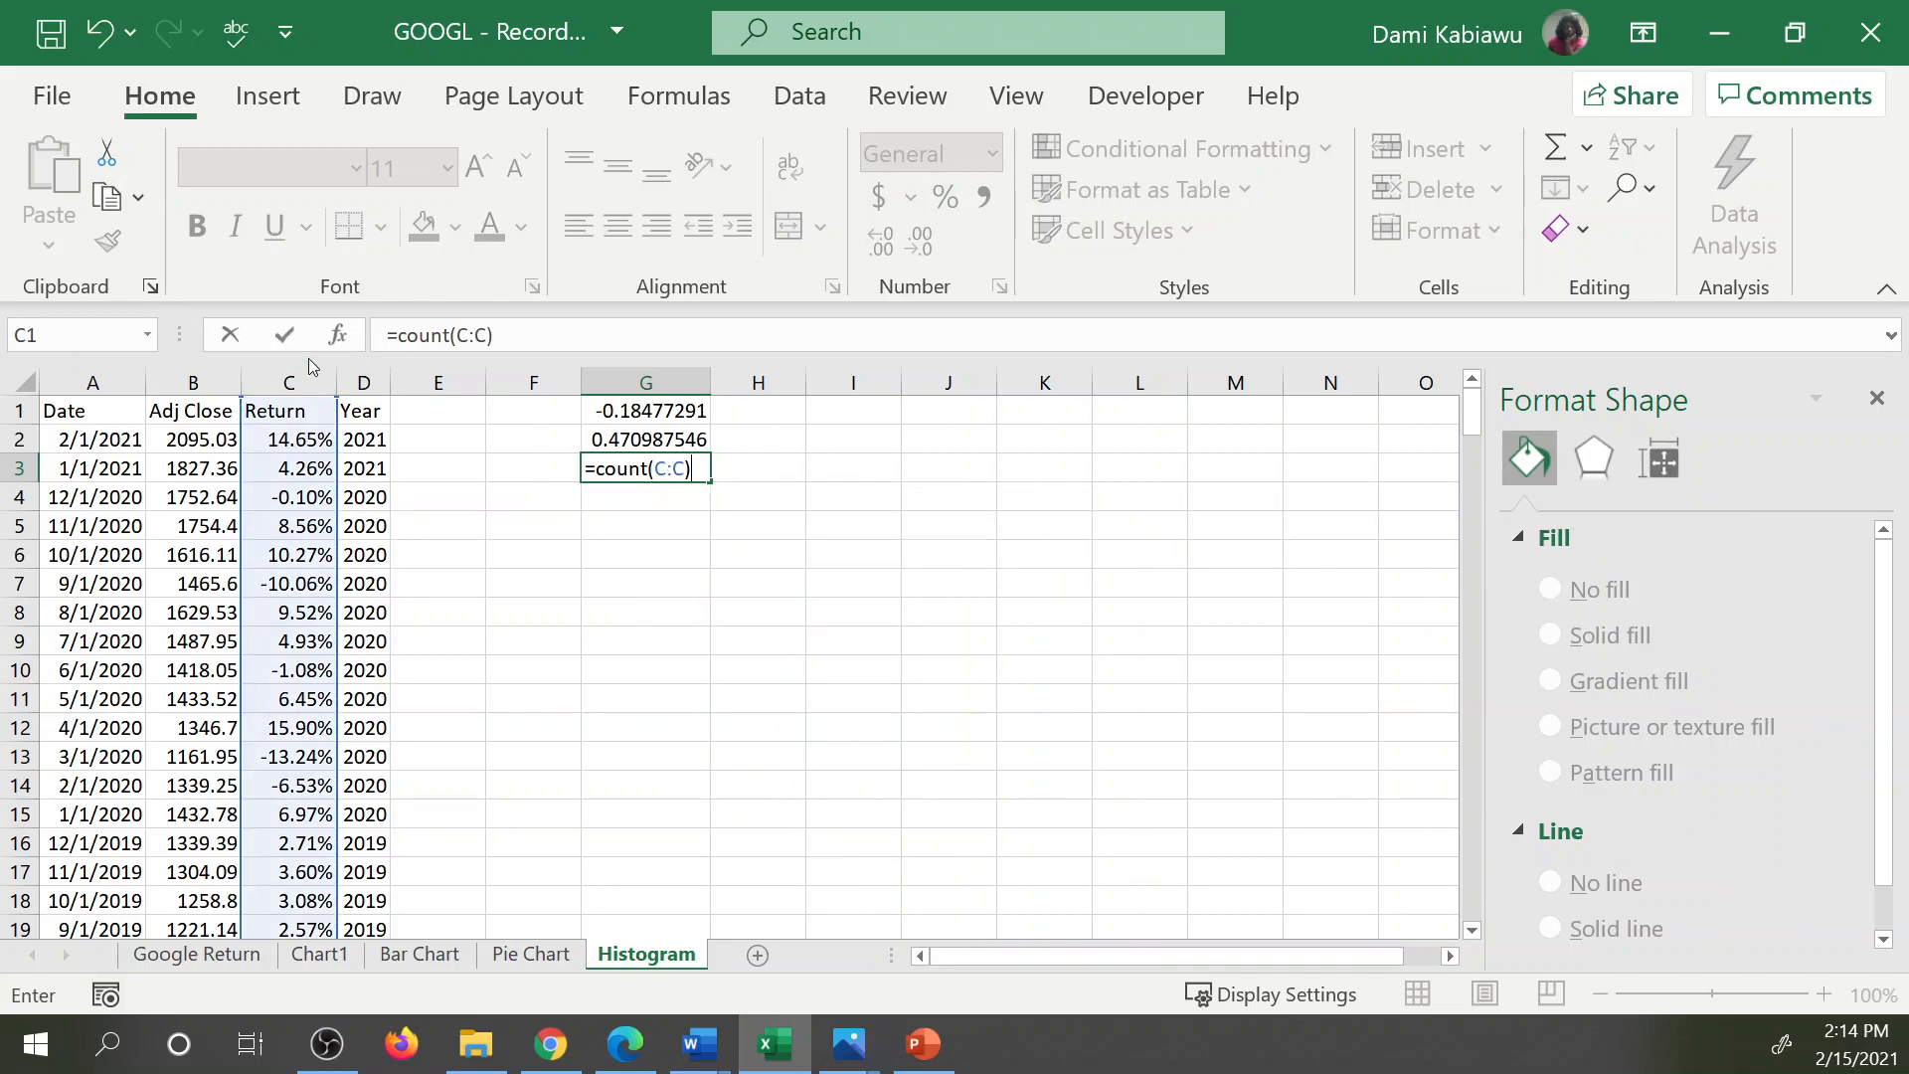
{"action": "key", "text": "Return"}
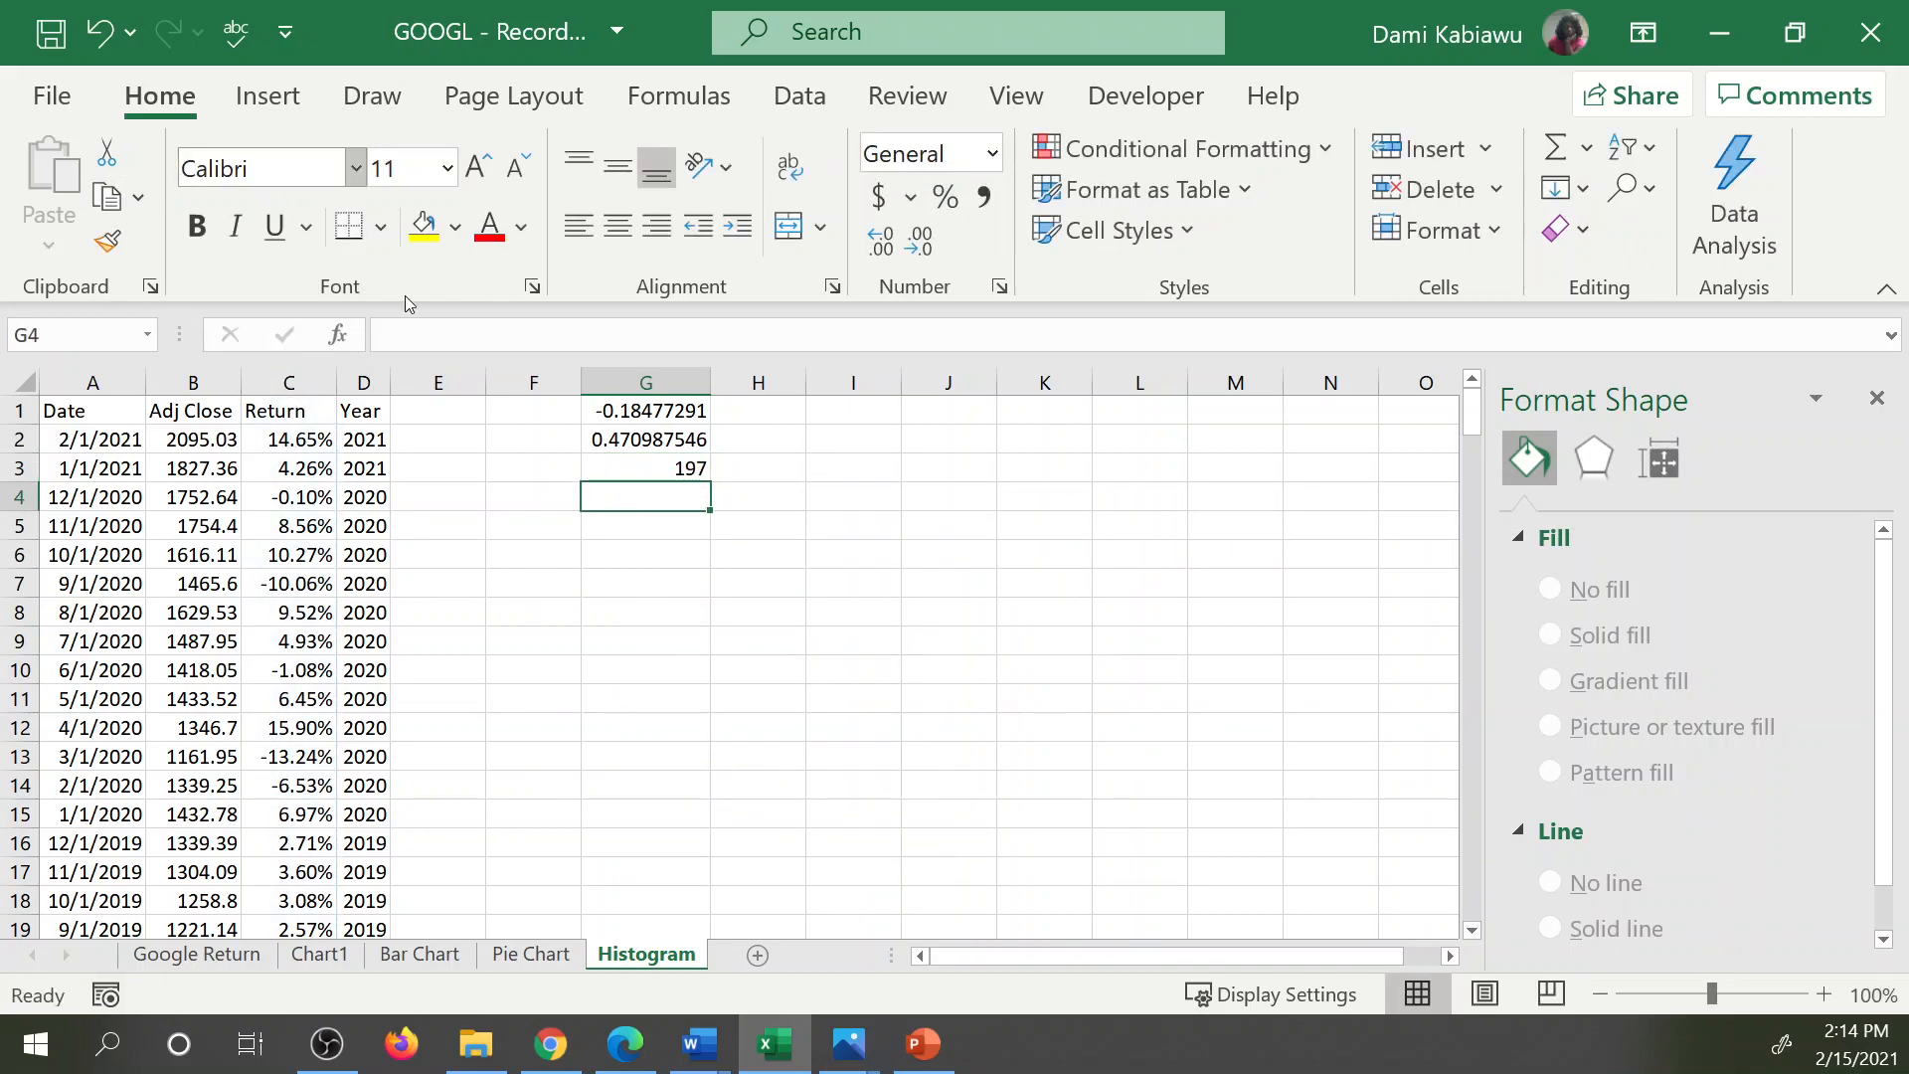
Show the formula of G1 in H1 with FORMULATEXT(G1) and fill it down to H3.
{"action": "left_click", "coordinate": [759, 408]}
{"action": "type", "text": "=for"}
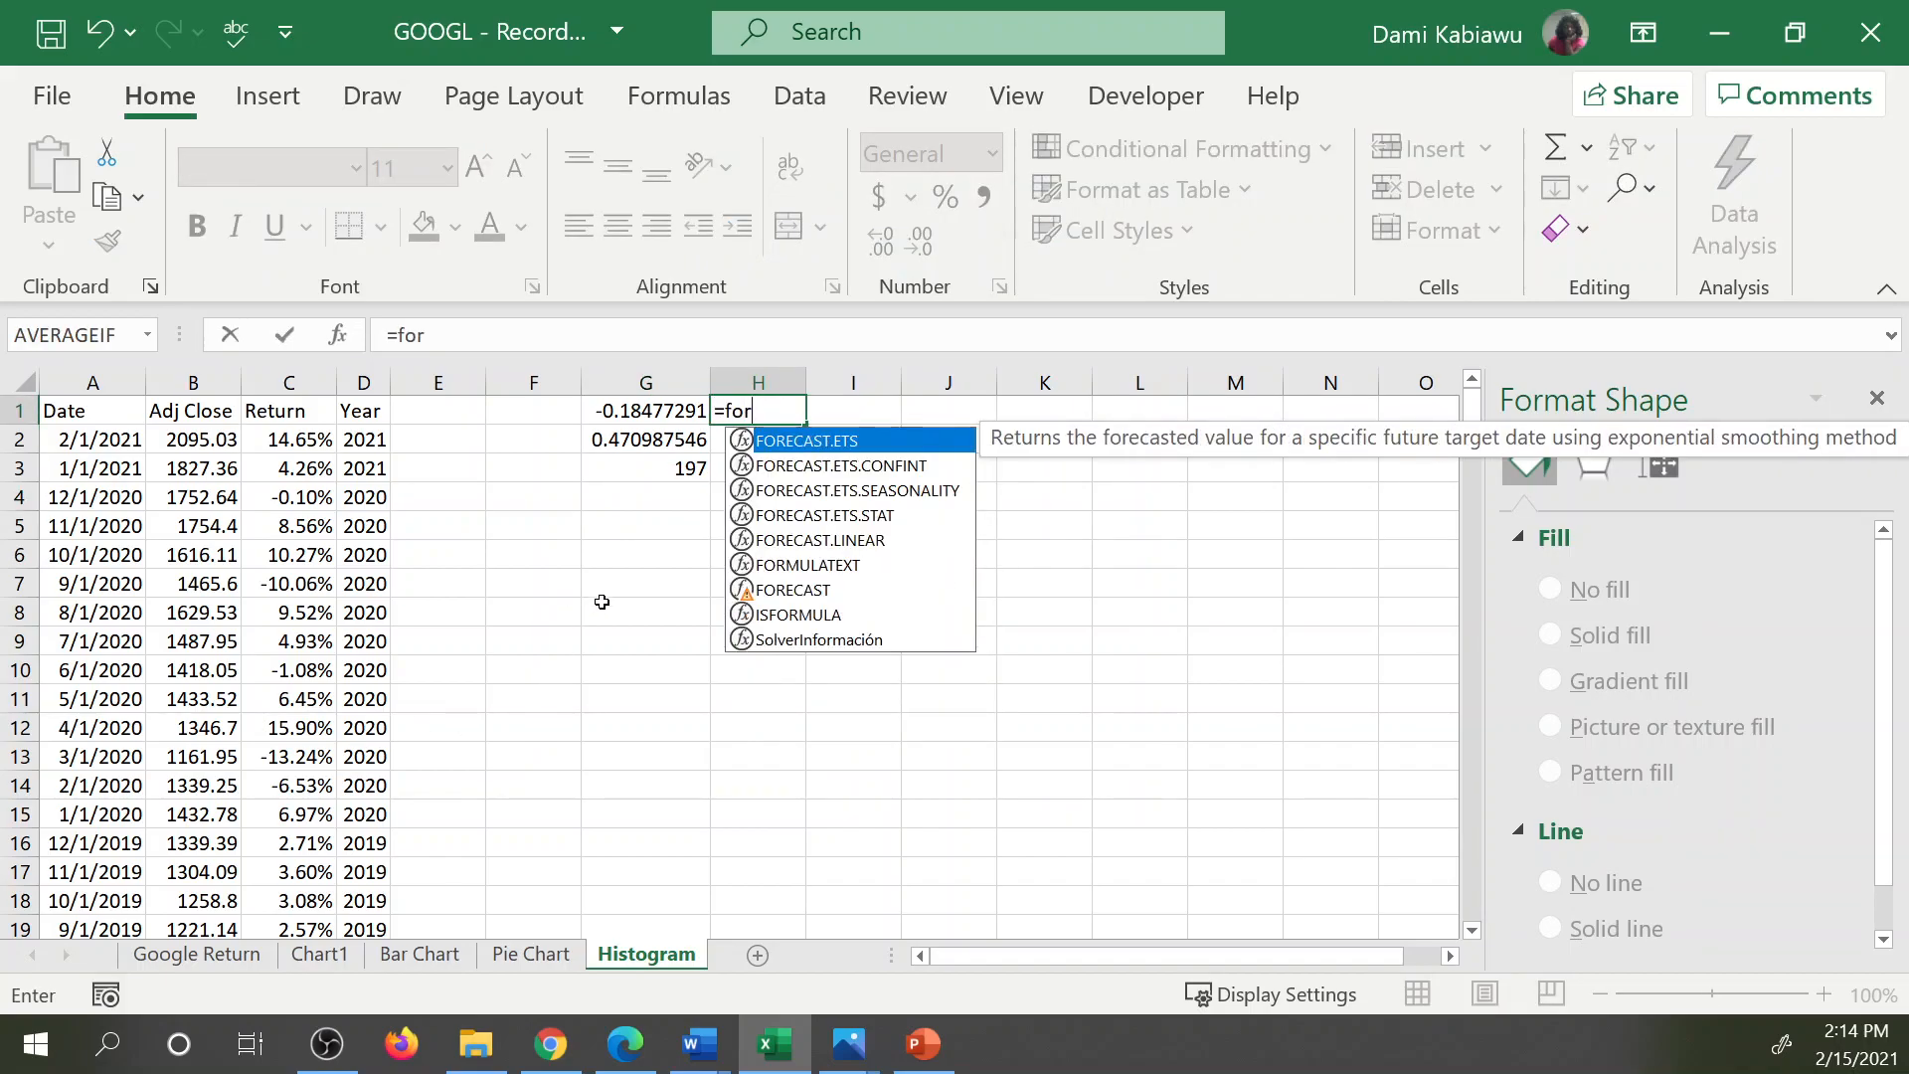
{"action": "double_click", "coordinate": [821, 565]}
{"action": "left_click", "coordinate": [672, 412]}
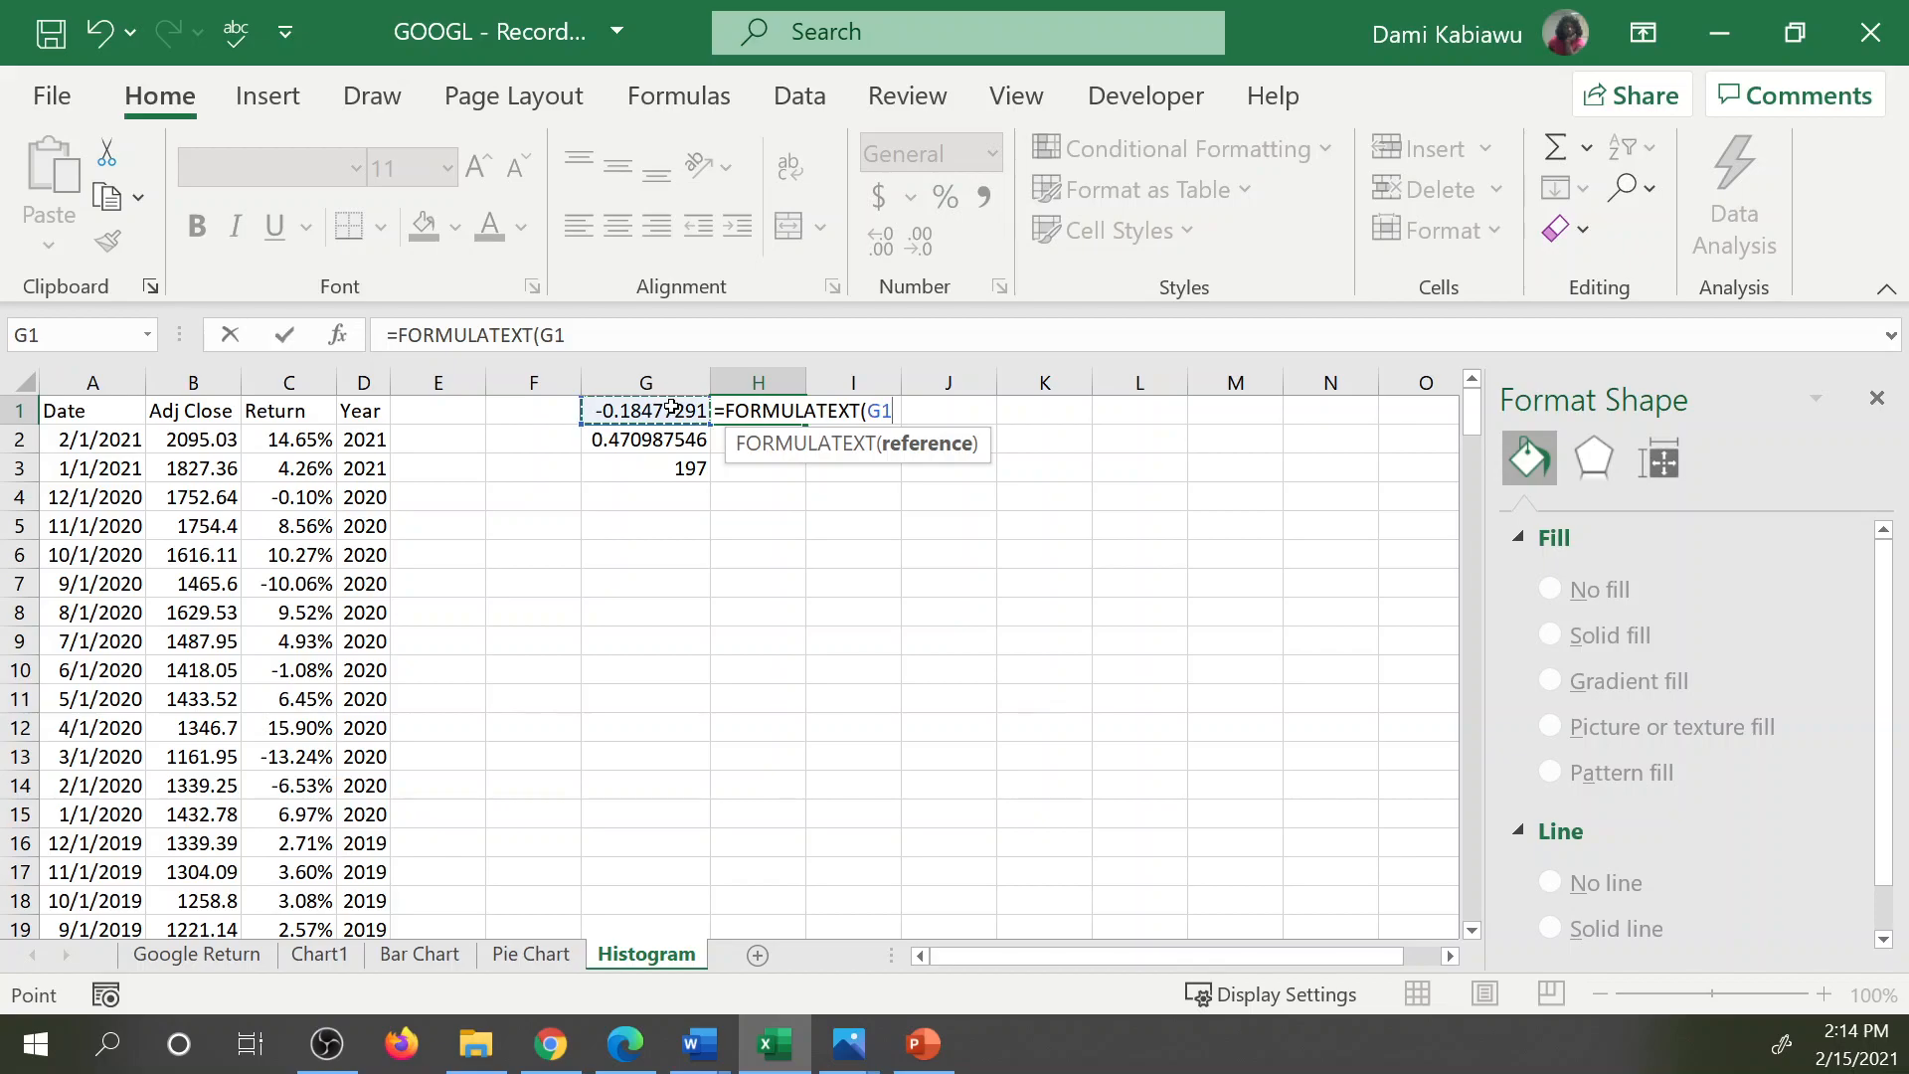
{"action": "key", "text": "Return"}
{"action": "left_click", "coordinate": [736, 410]}
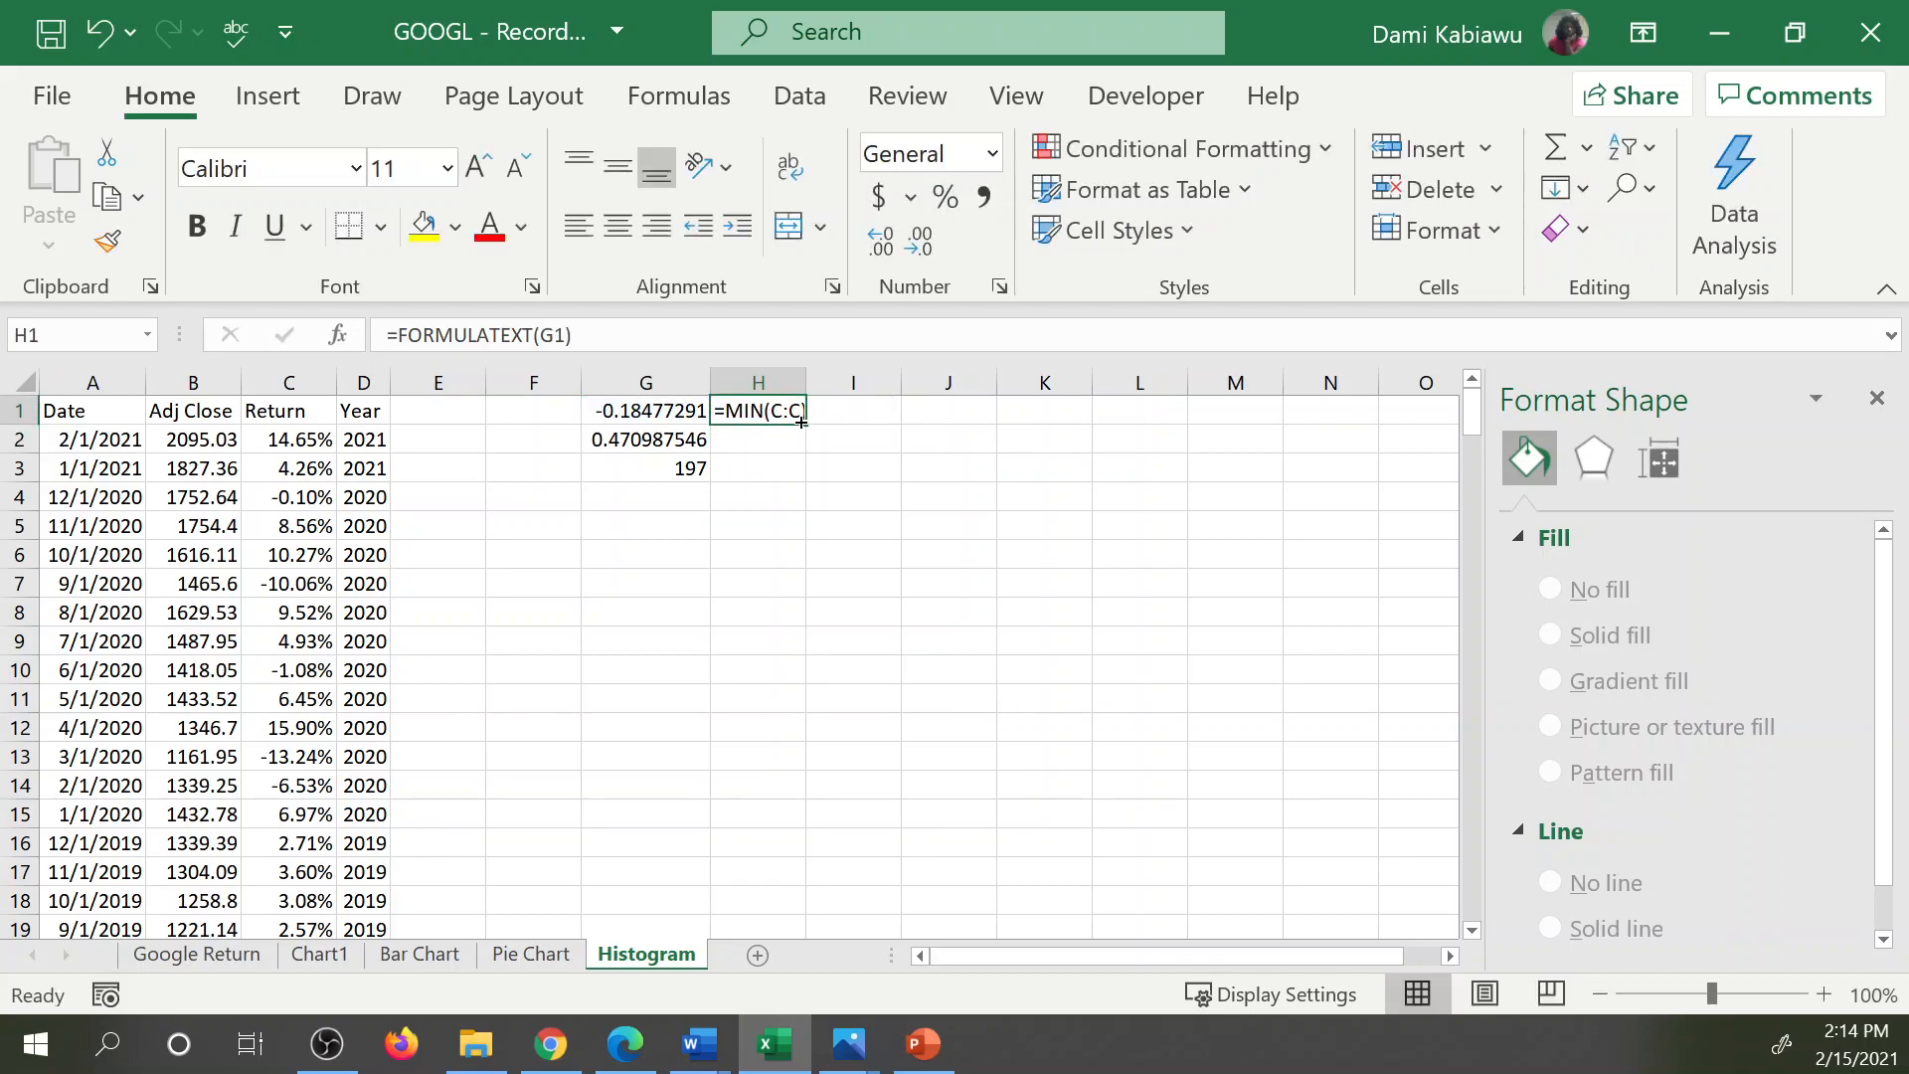
{"action": "left_click_drag", "start_coordinate": [801, 452], "coordinate": [795, 475]}
{"action": "left_click", "coordinate": [690, 524]}
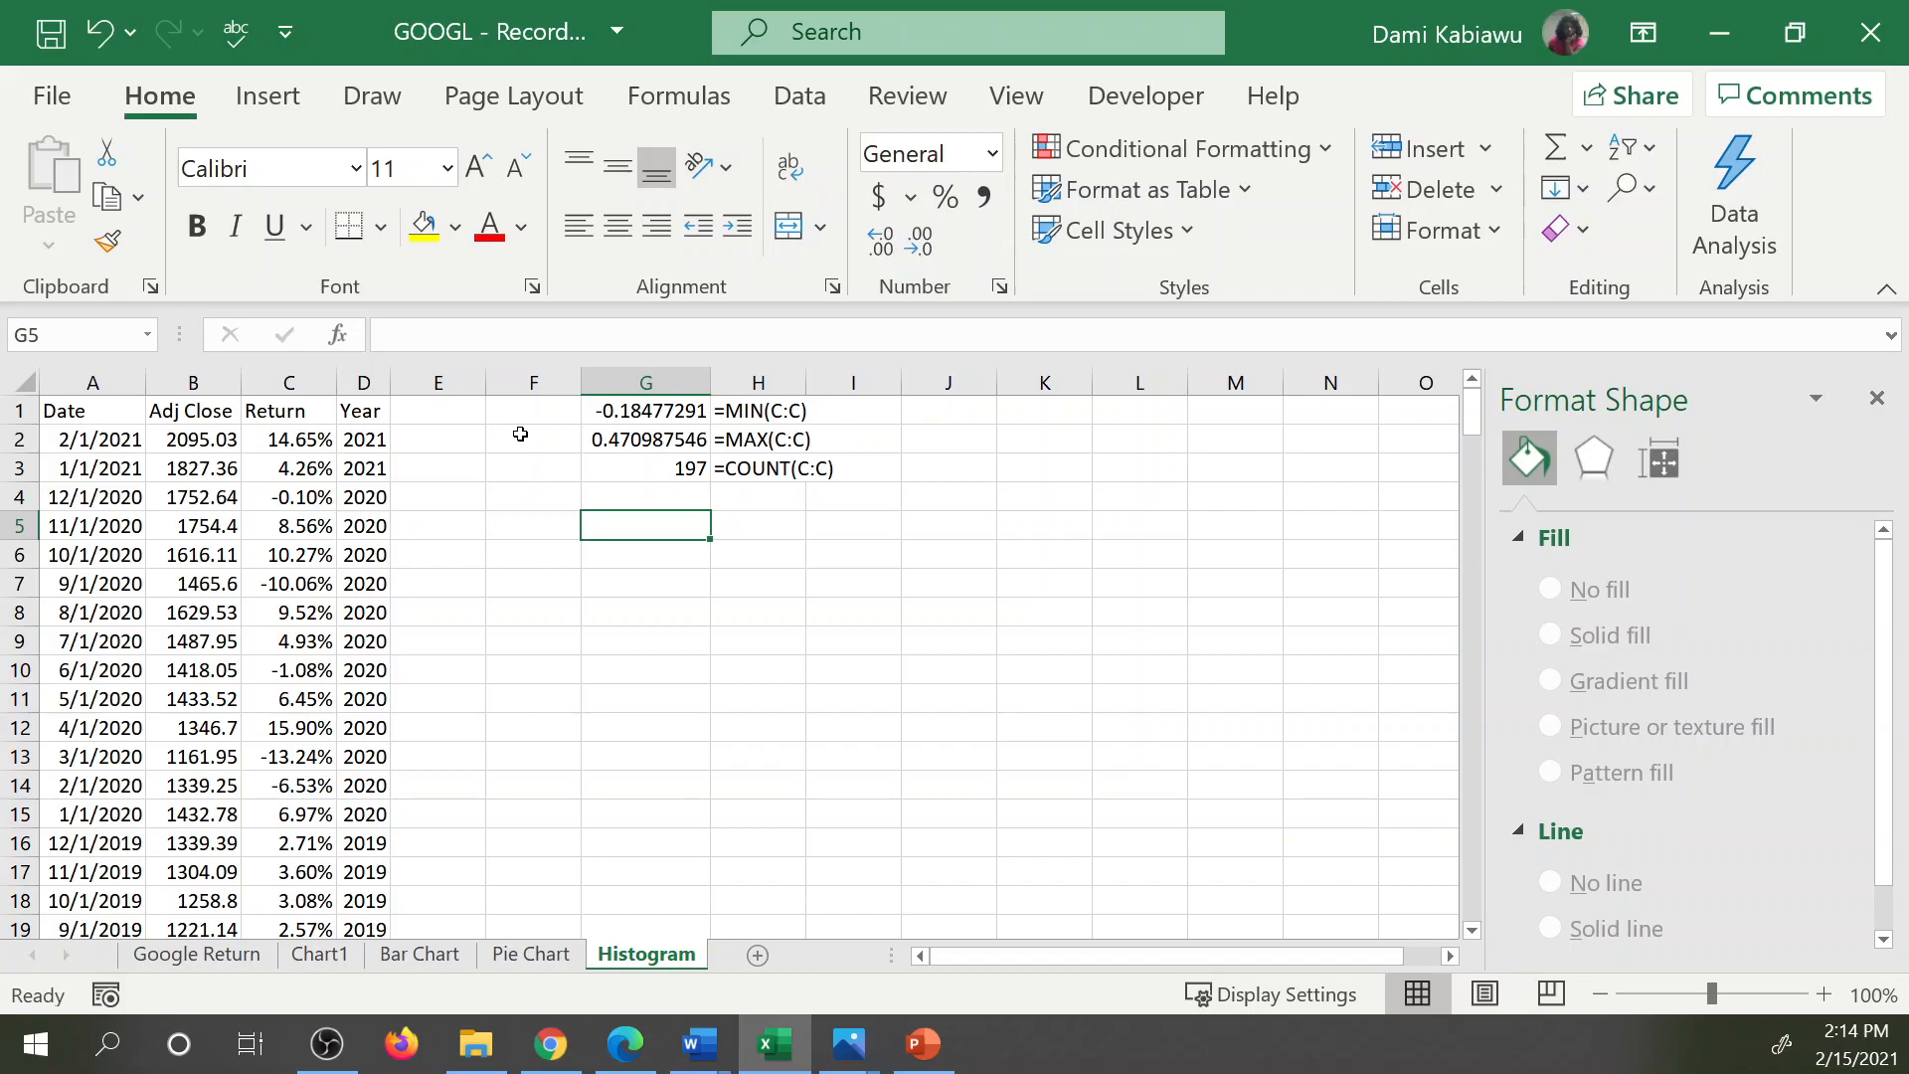
Calculate the range of the returns in G4 as the maximum minus the minimum, =G2-G1.
{"action": "left_click", "coordinate": [651, 410]}
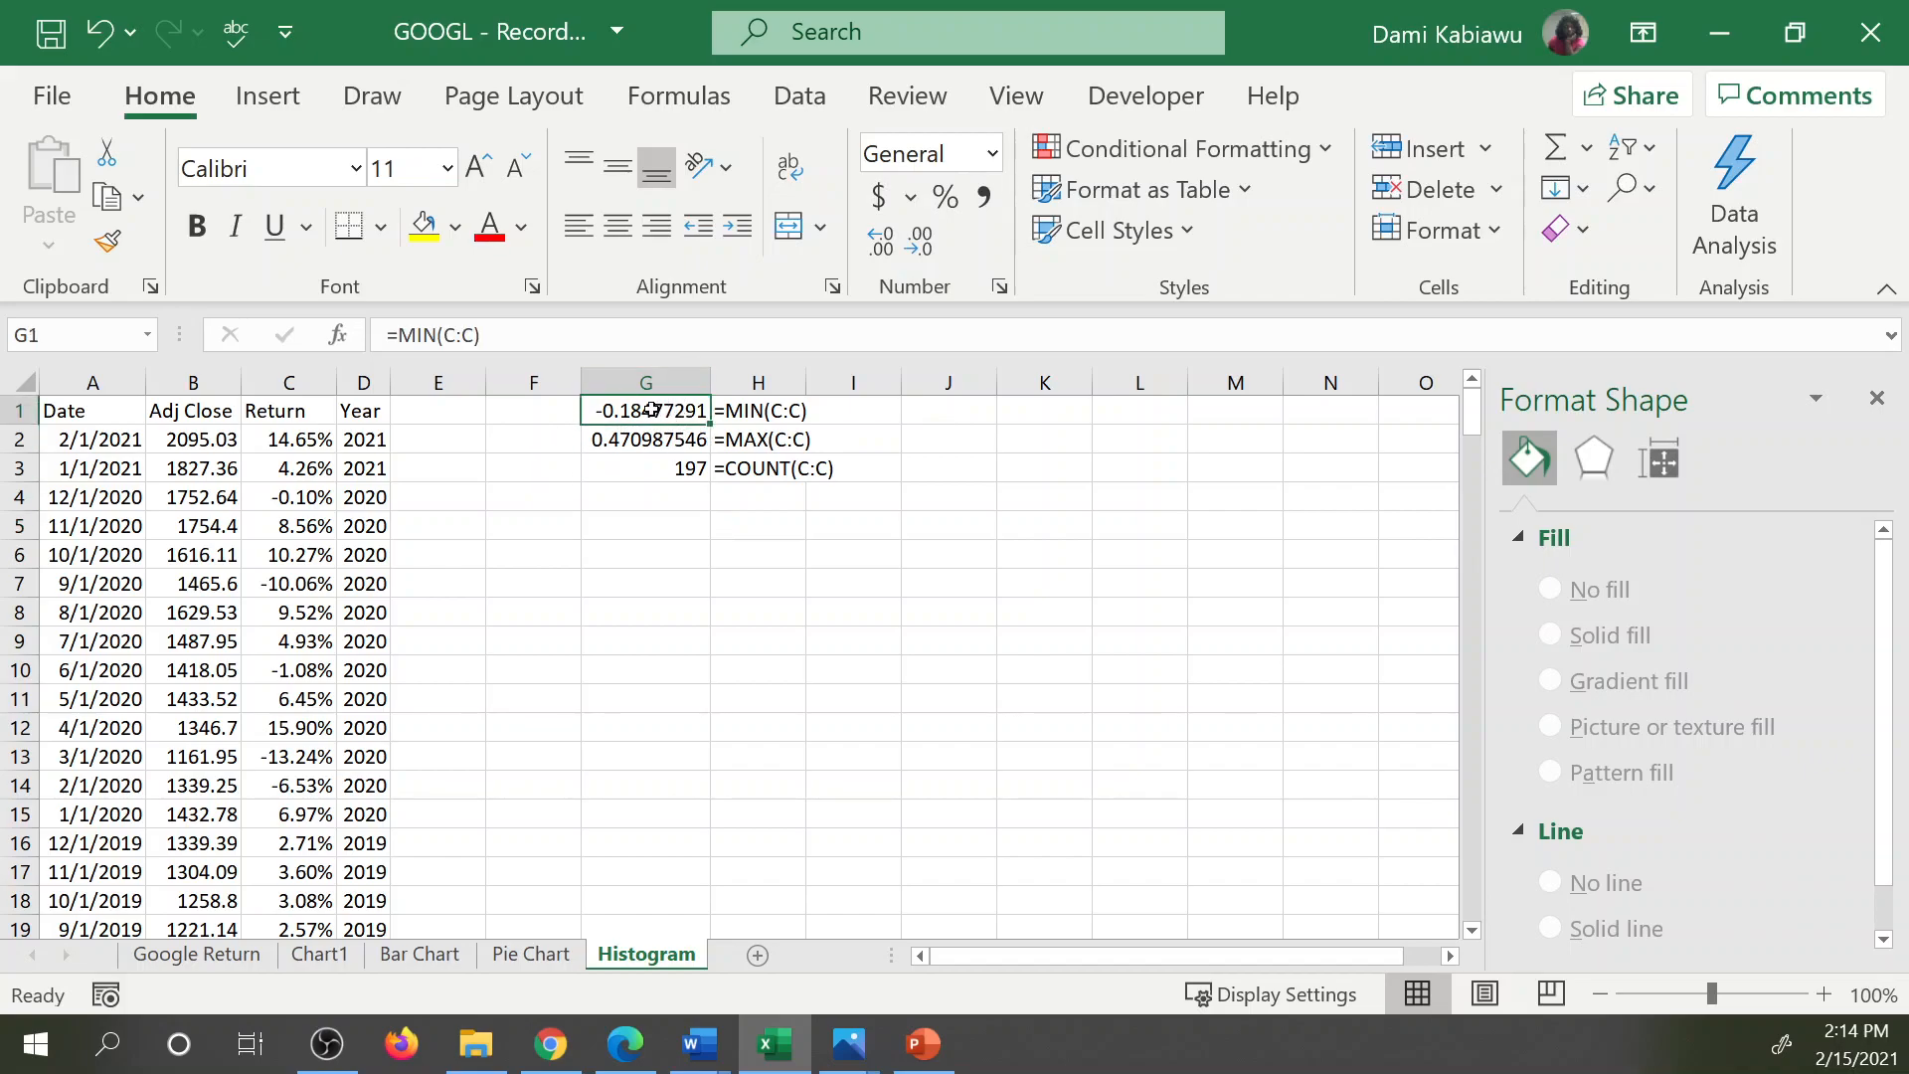
{"action": "left_click_drag", "start_coordinate": [652, 425], "coordinate": [651, 437]}
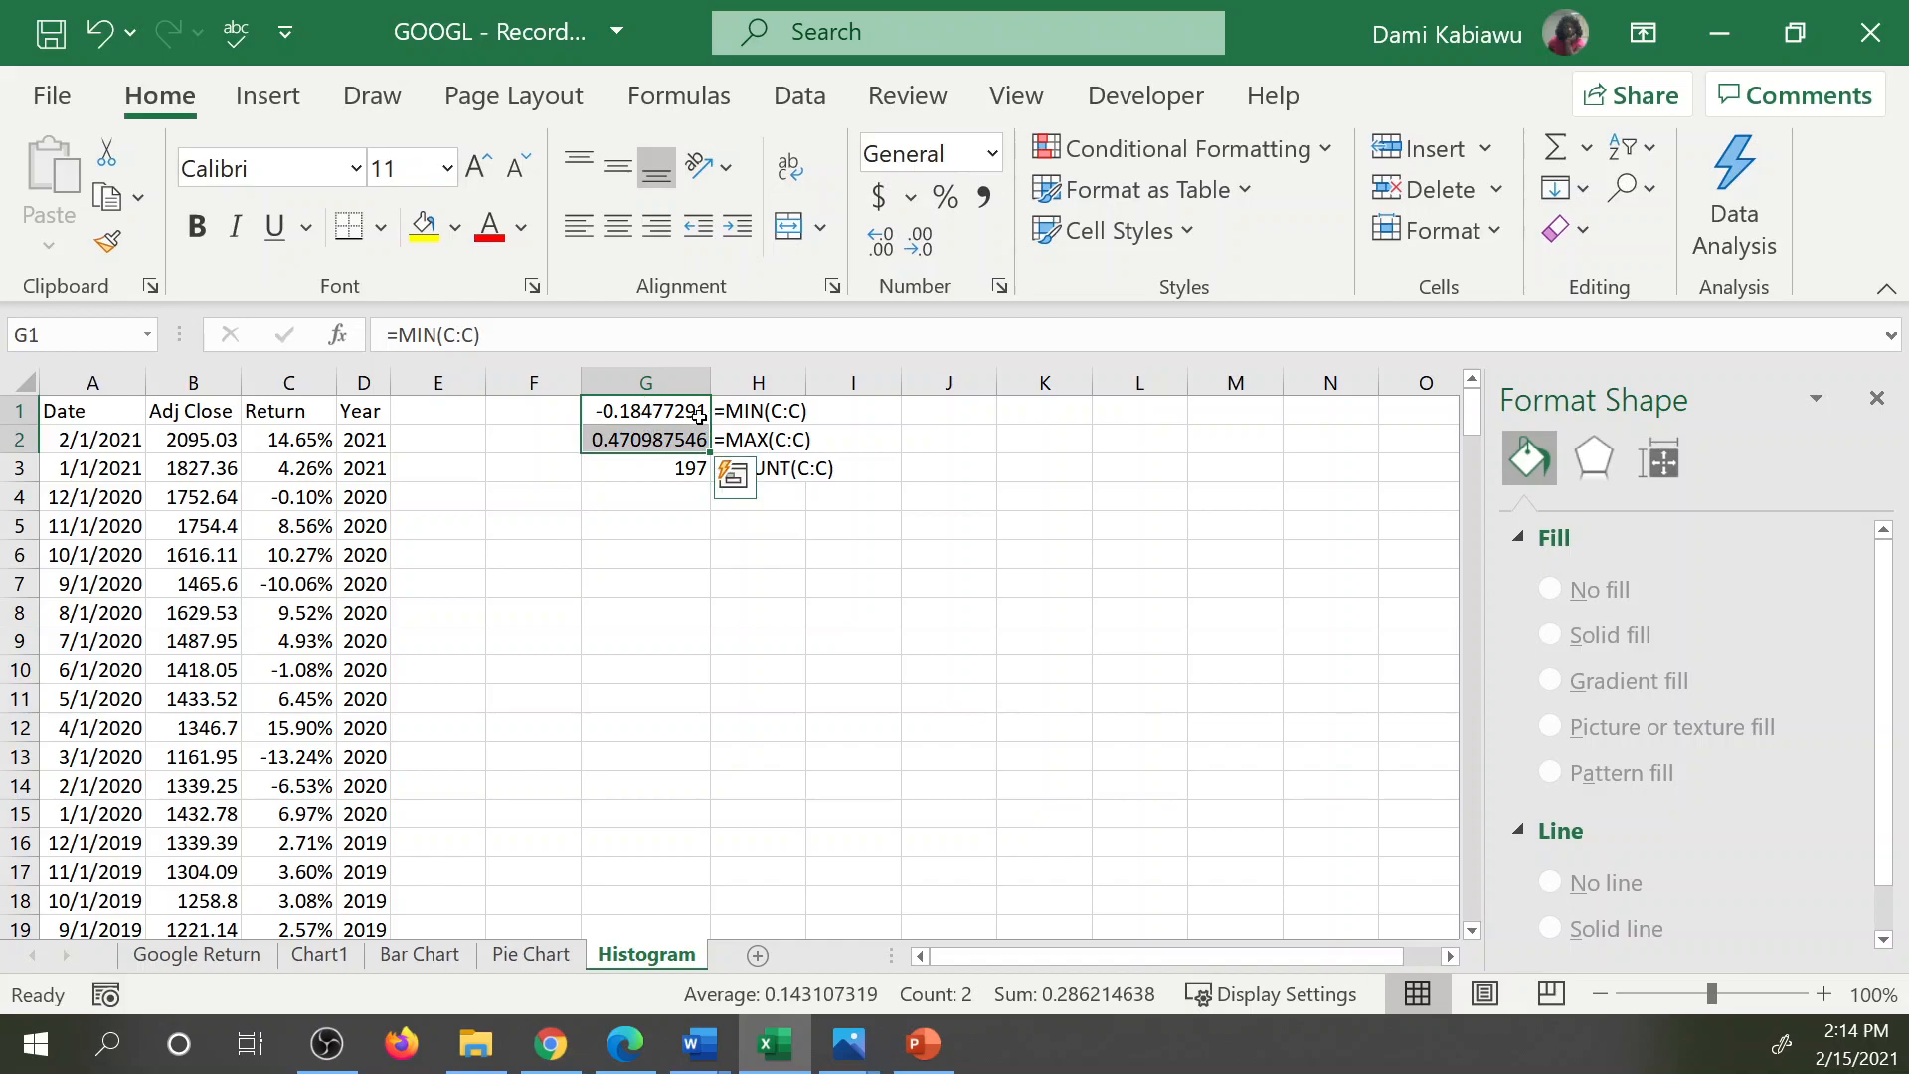
{"action": "left_click", "coordinate": [654, 468]}
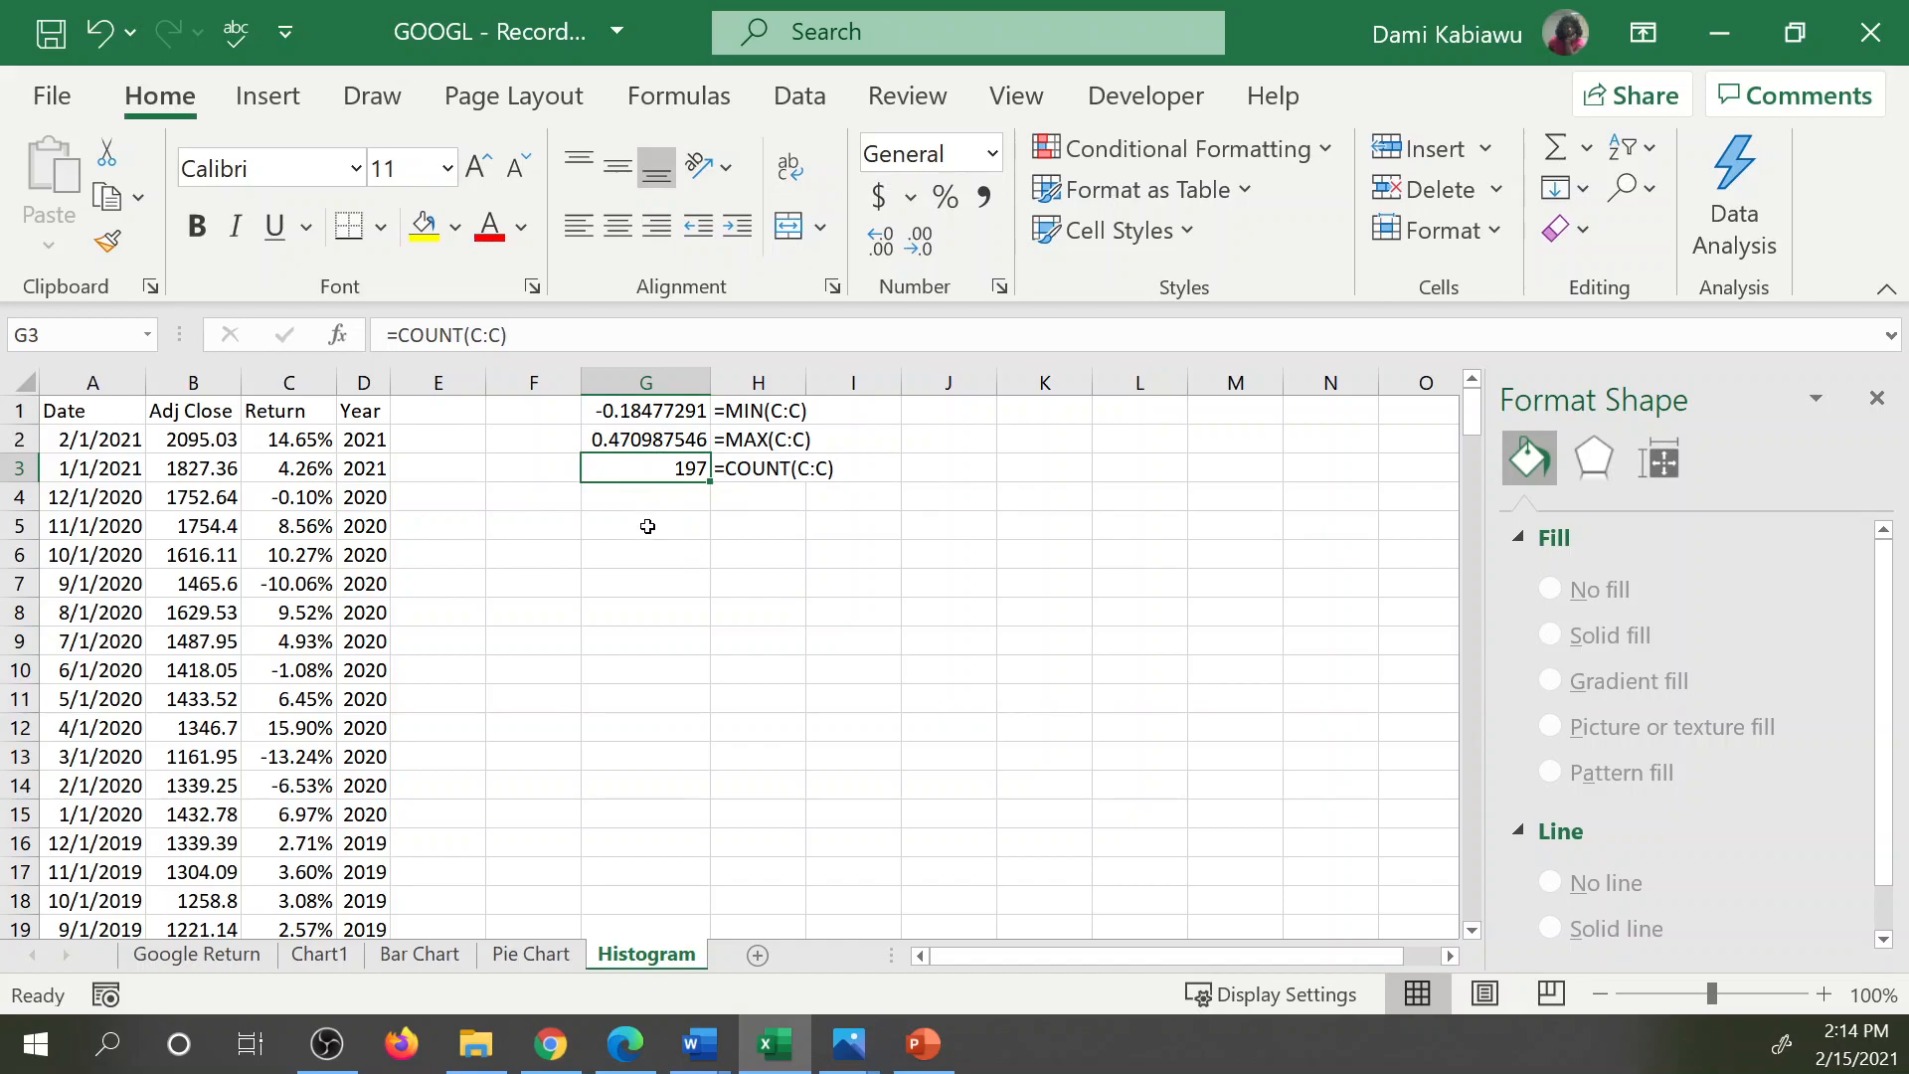
{"action": "left_click", "coordinate": [673, 494]}
{"action": "type", "text": "ra"}
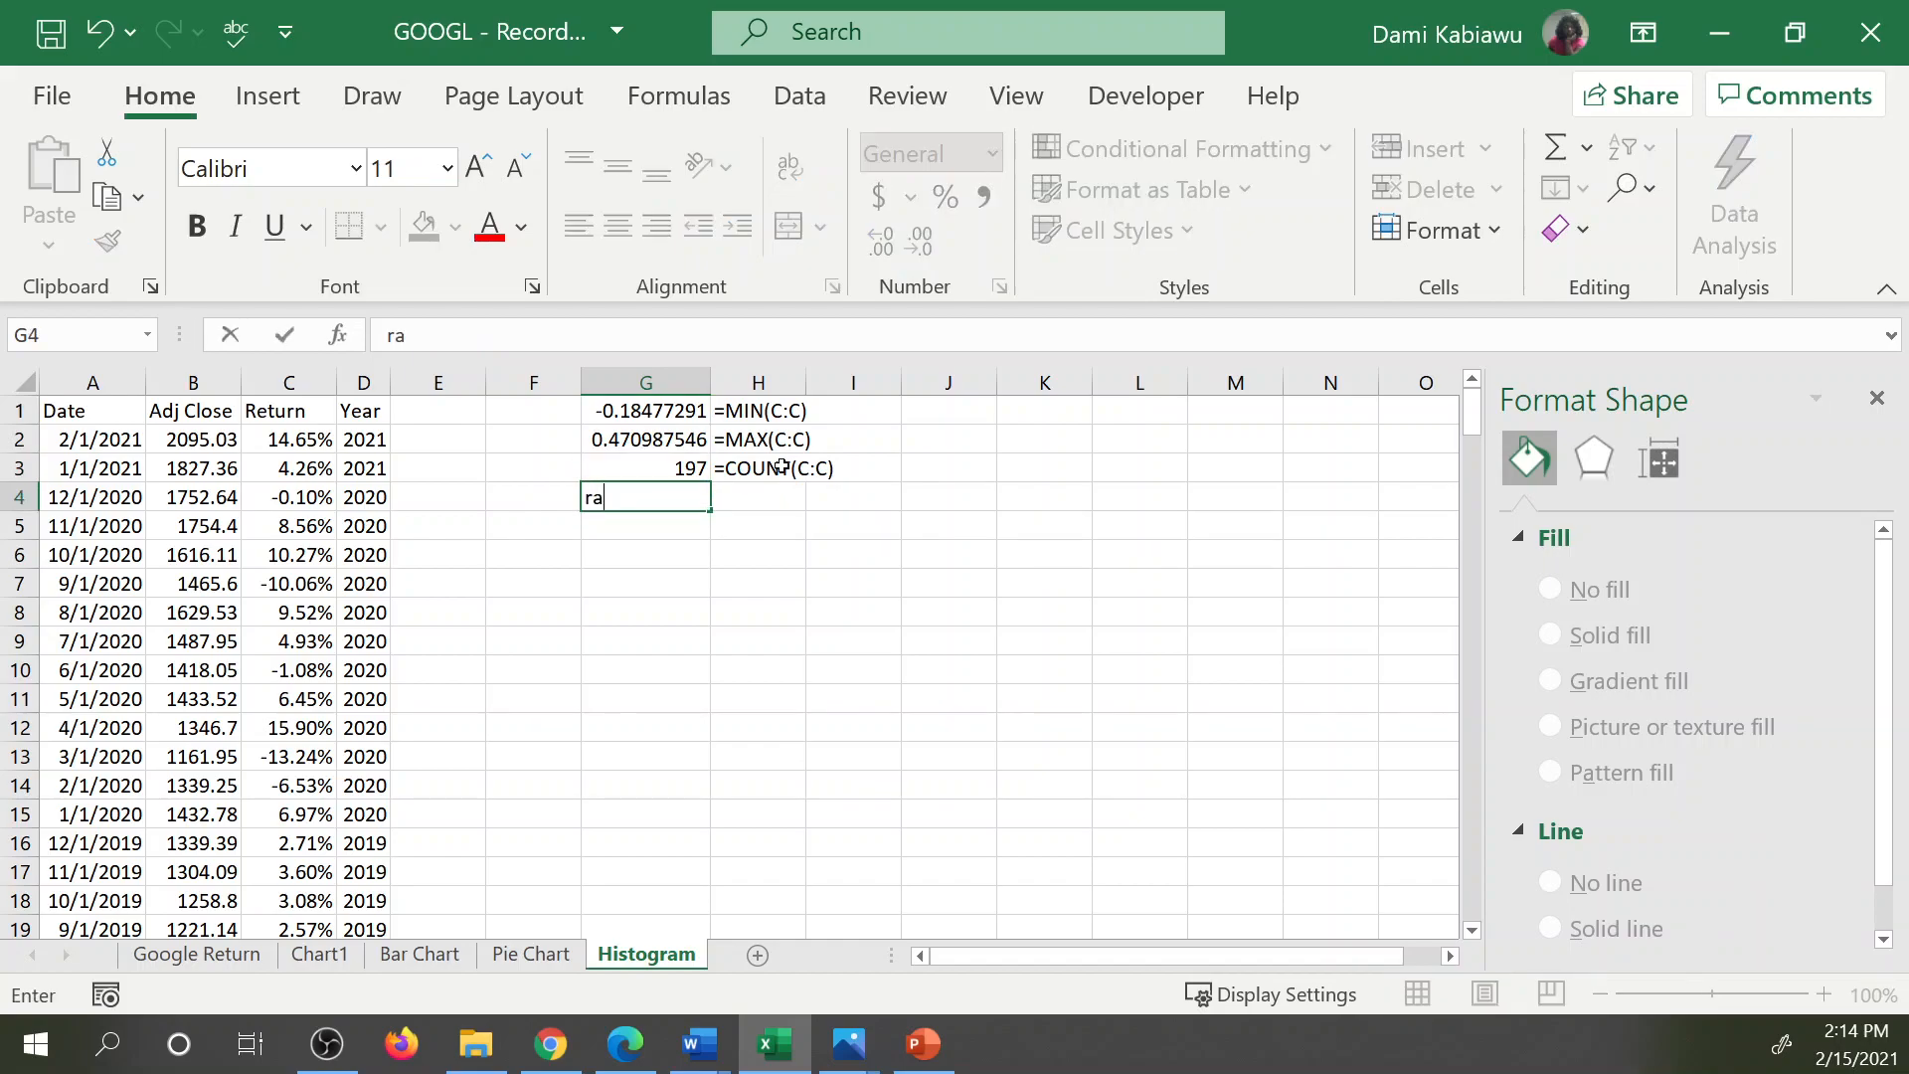
{"action": "key", "text": "BackSpace"}
{"action": "key", "text": "BackSpace"}
{"action": "key", "text": "BackSpace"}
{"action": "key", "text": "BackSpace"}
{"action": "key", "text": "BackSpace"}
{"action": "type", "text": "="}
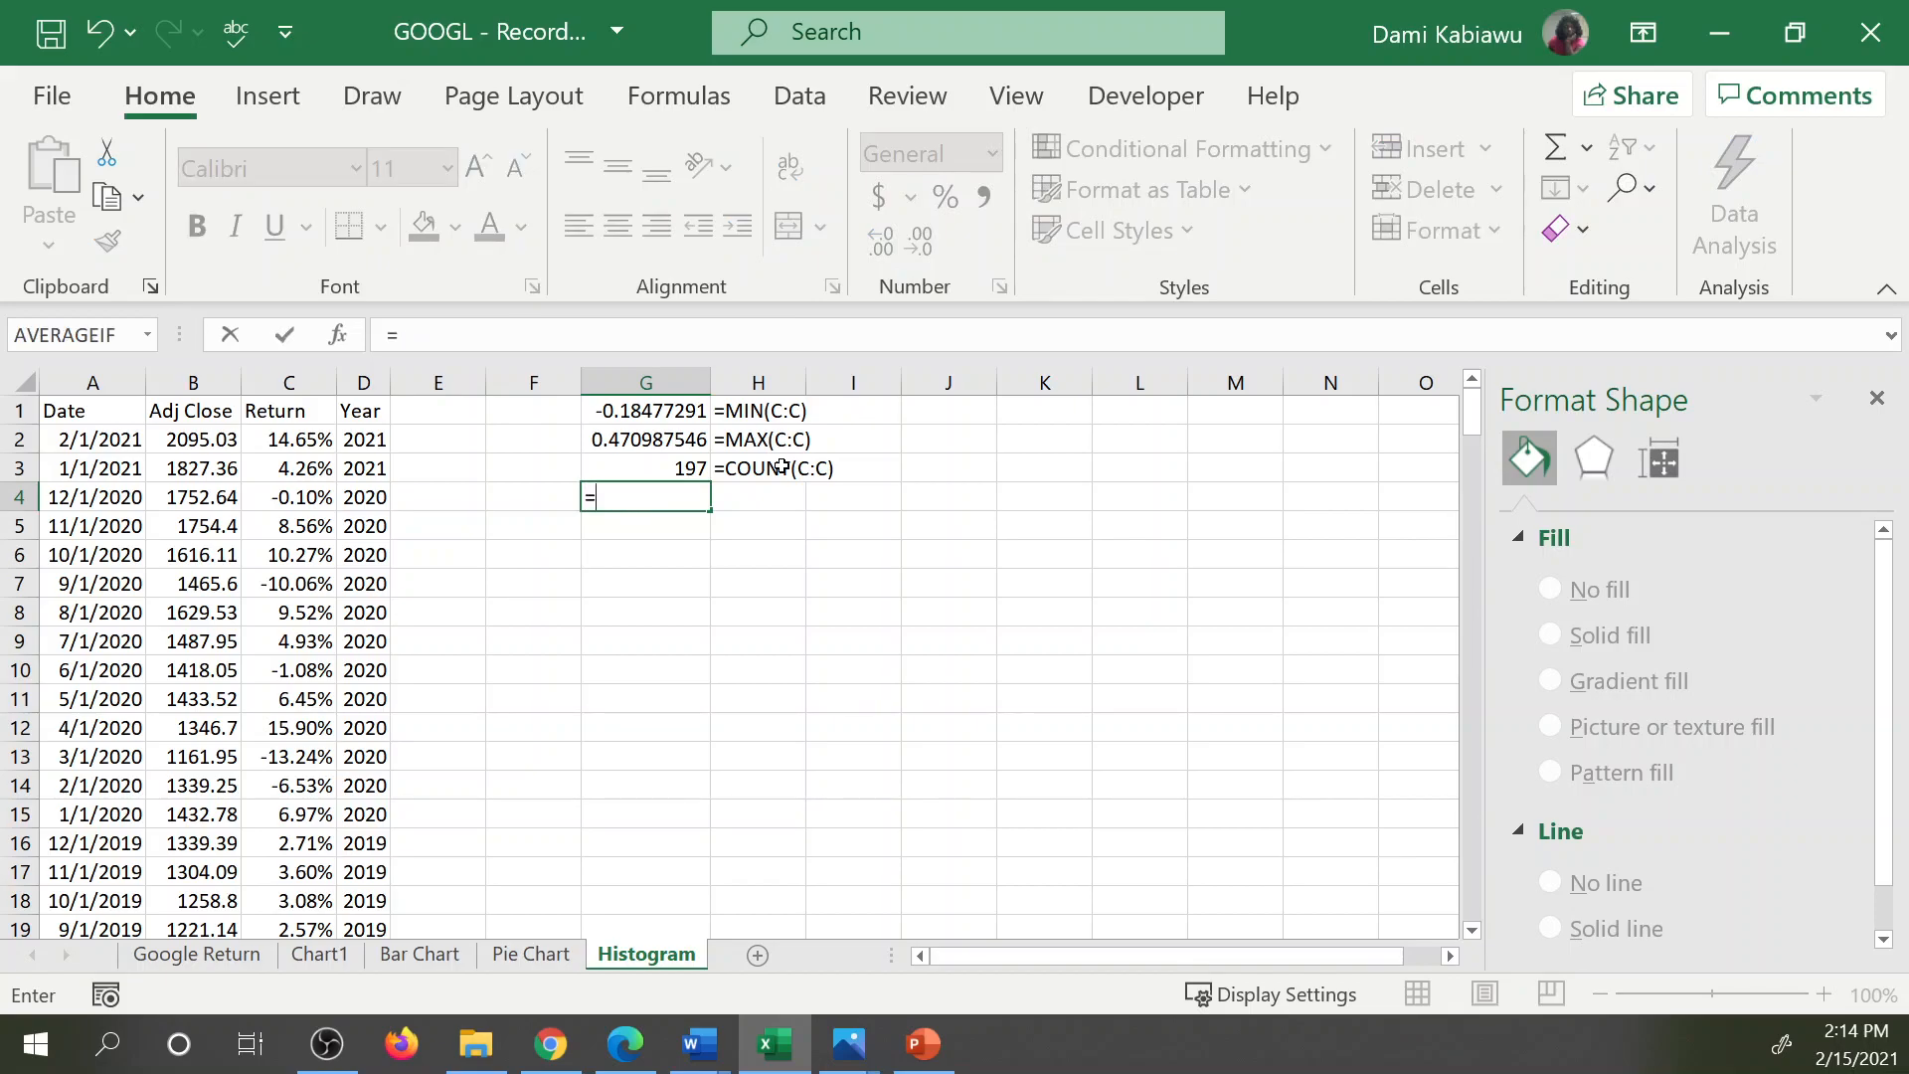
{"action": "left_click", "coordinate": [675, 435]}
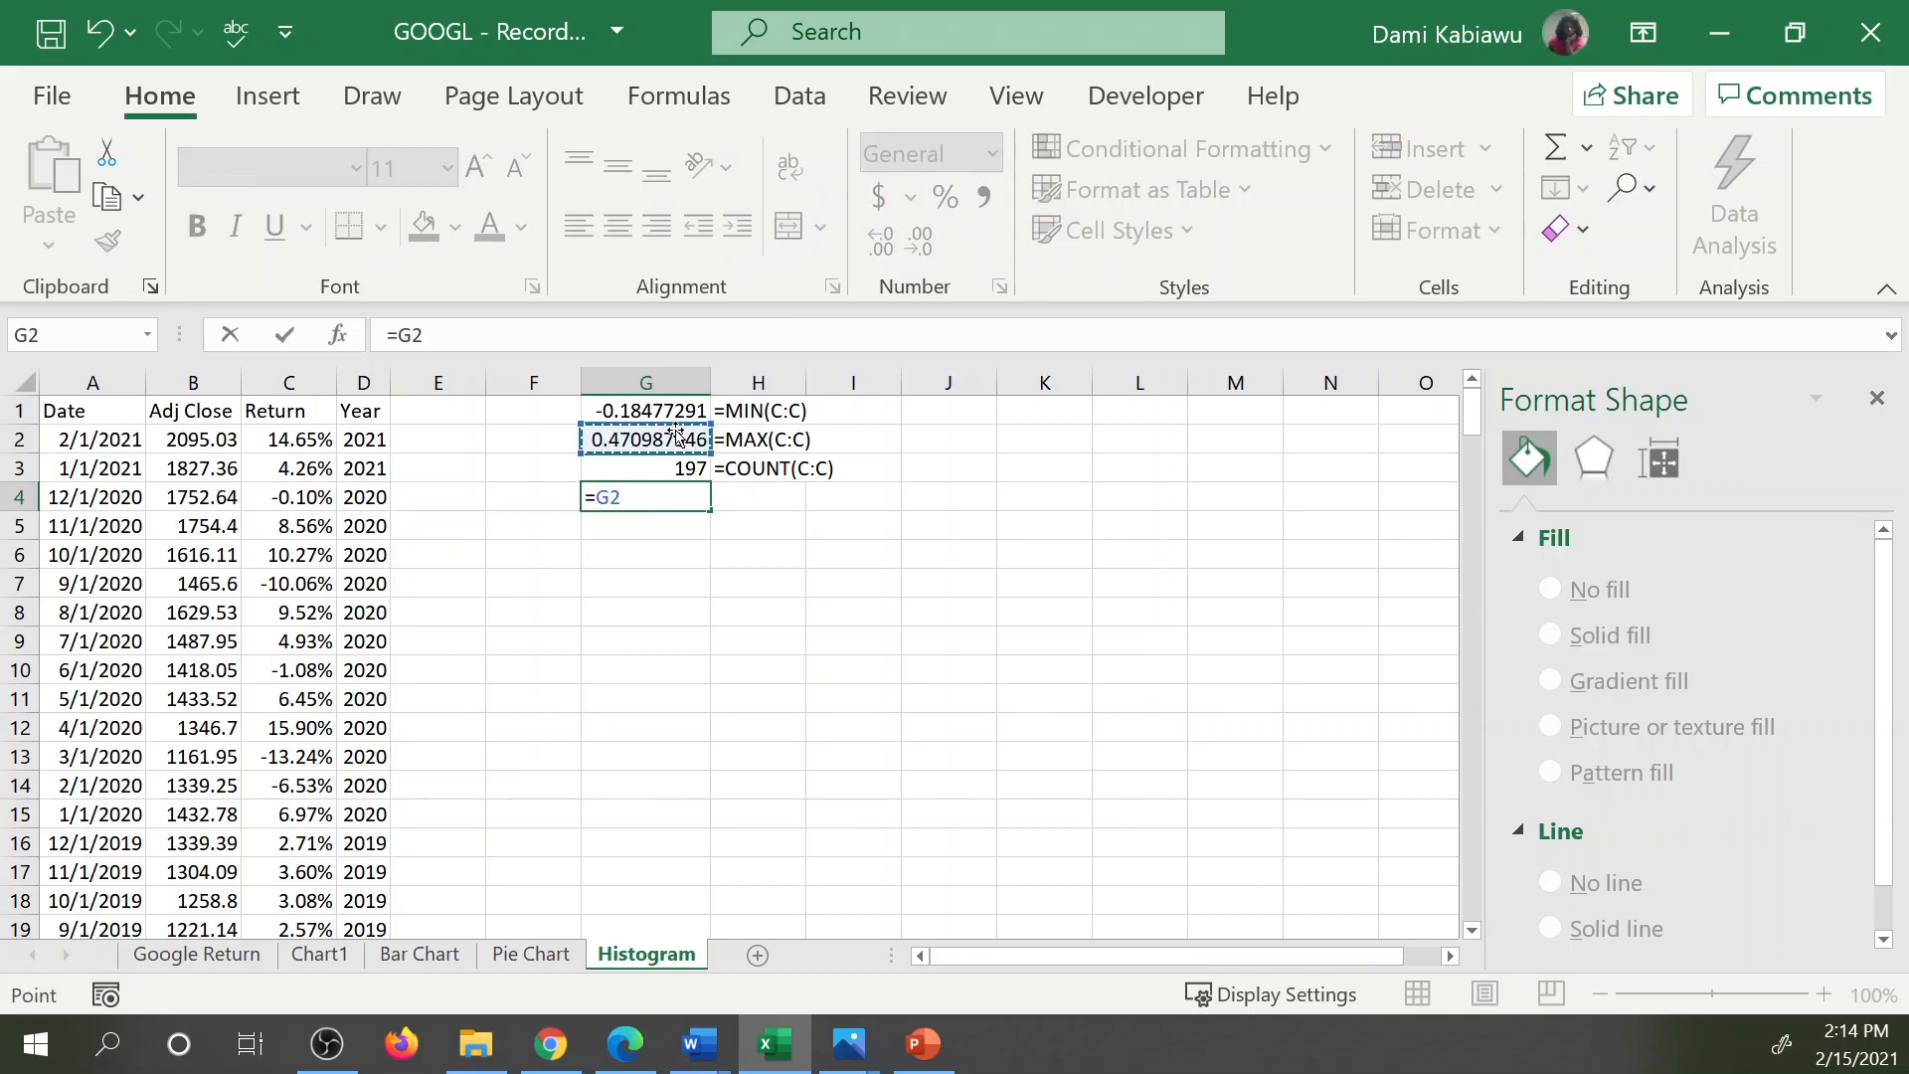
{"action": "type", "text": "-"}
{"action": "left_click", "coordinate": [668, 410]}
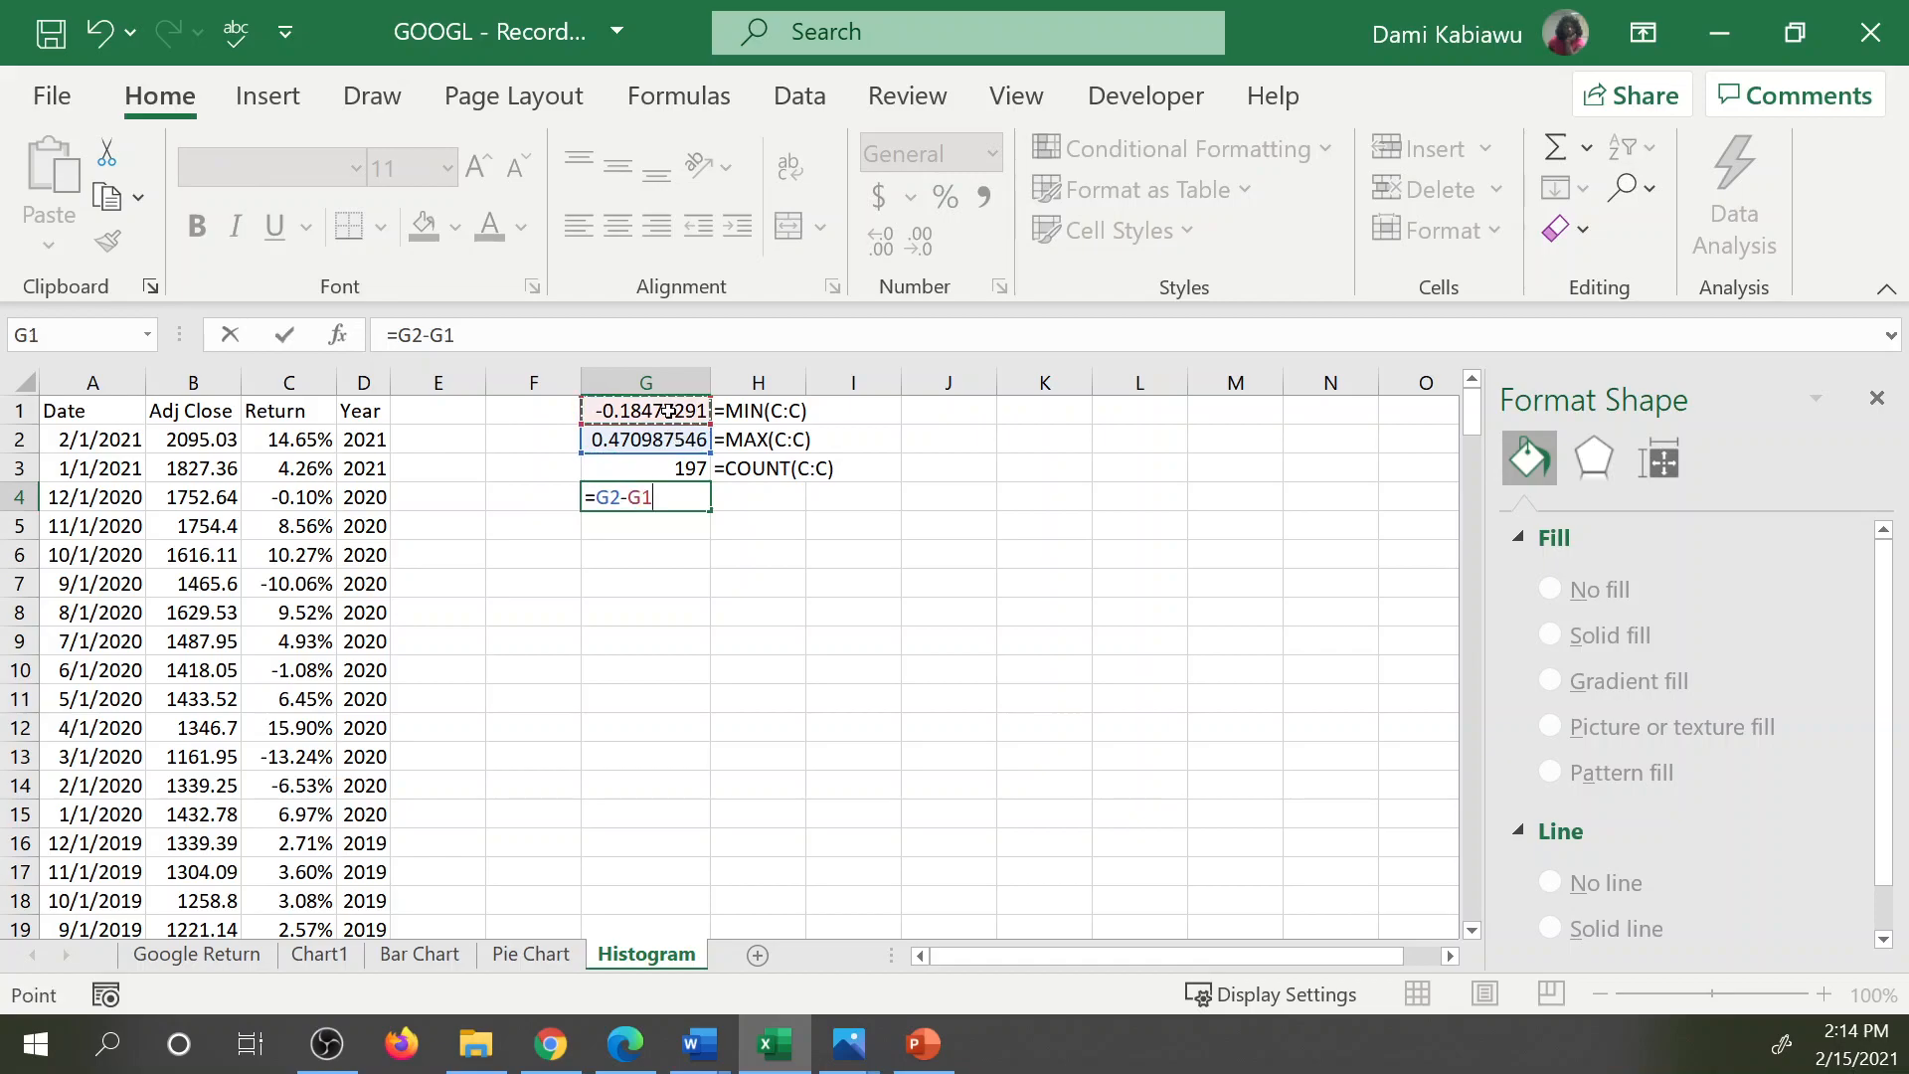
{"action": "key", "text": "Return"}
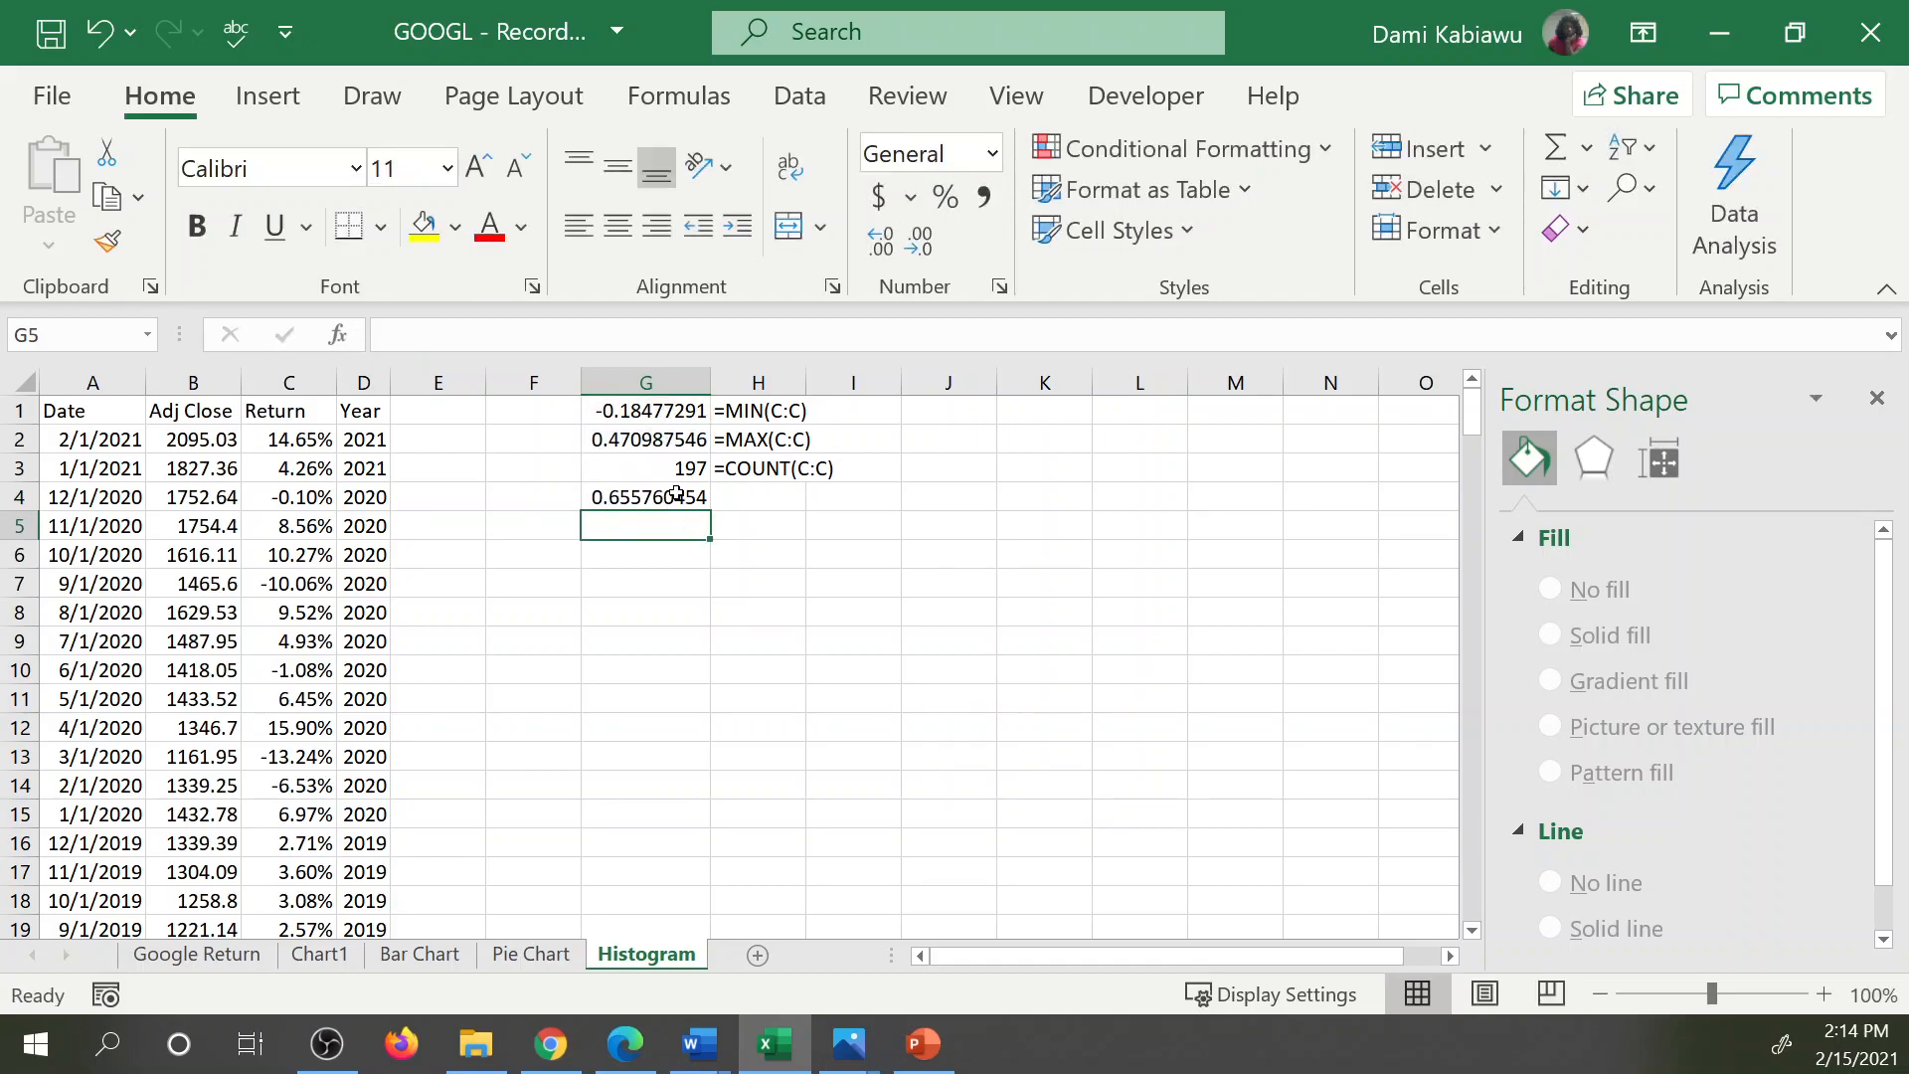
Extend the FORMULATEXT formula from H3 down to H4 to show the range formula.
{"action": "left_click", "coordinate": [687, 471]}
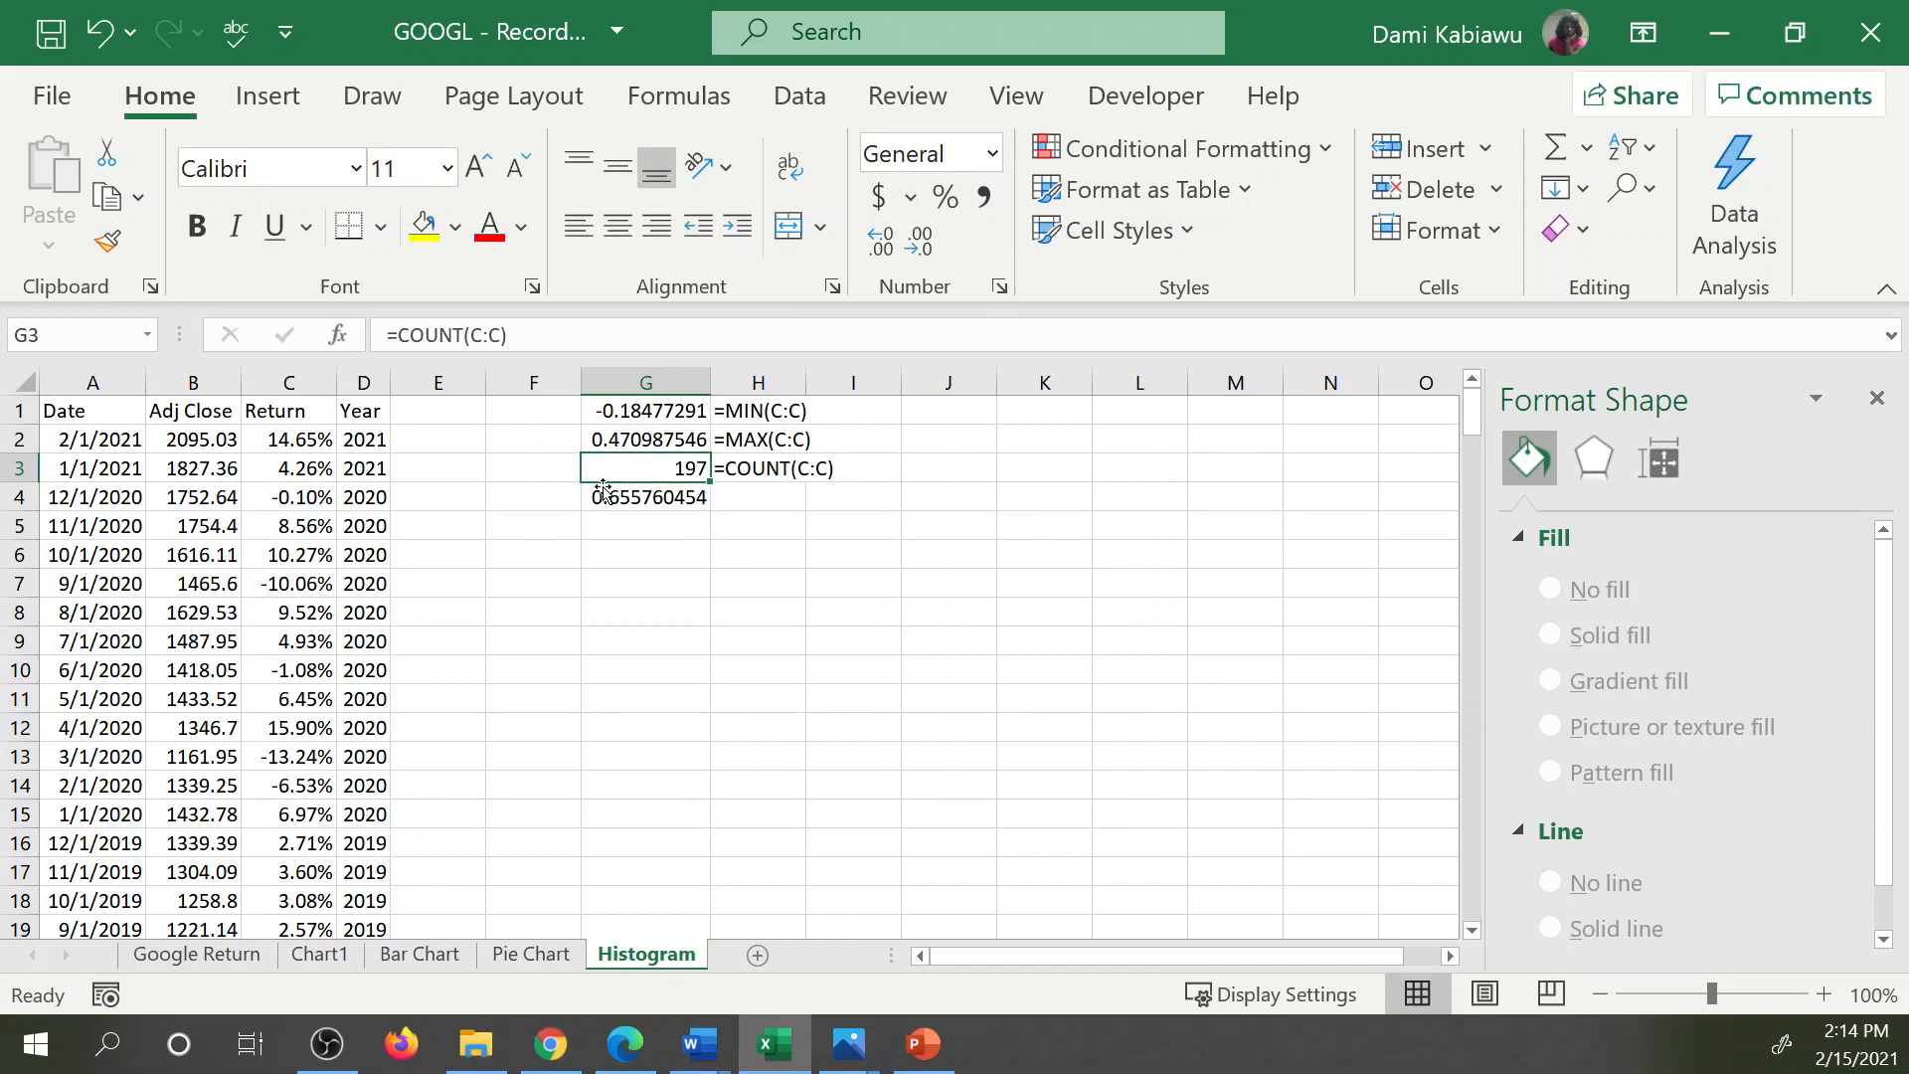
{"action": "left_click", "coordinate": [652, 489]}
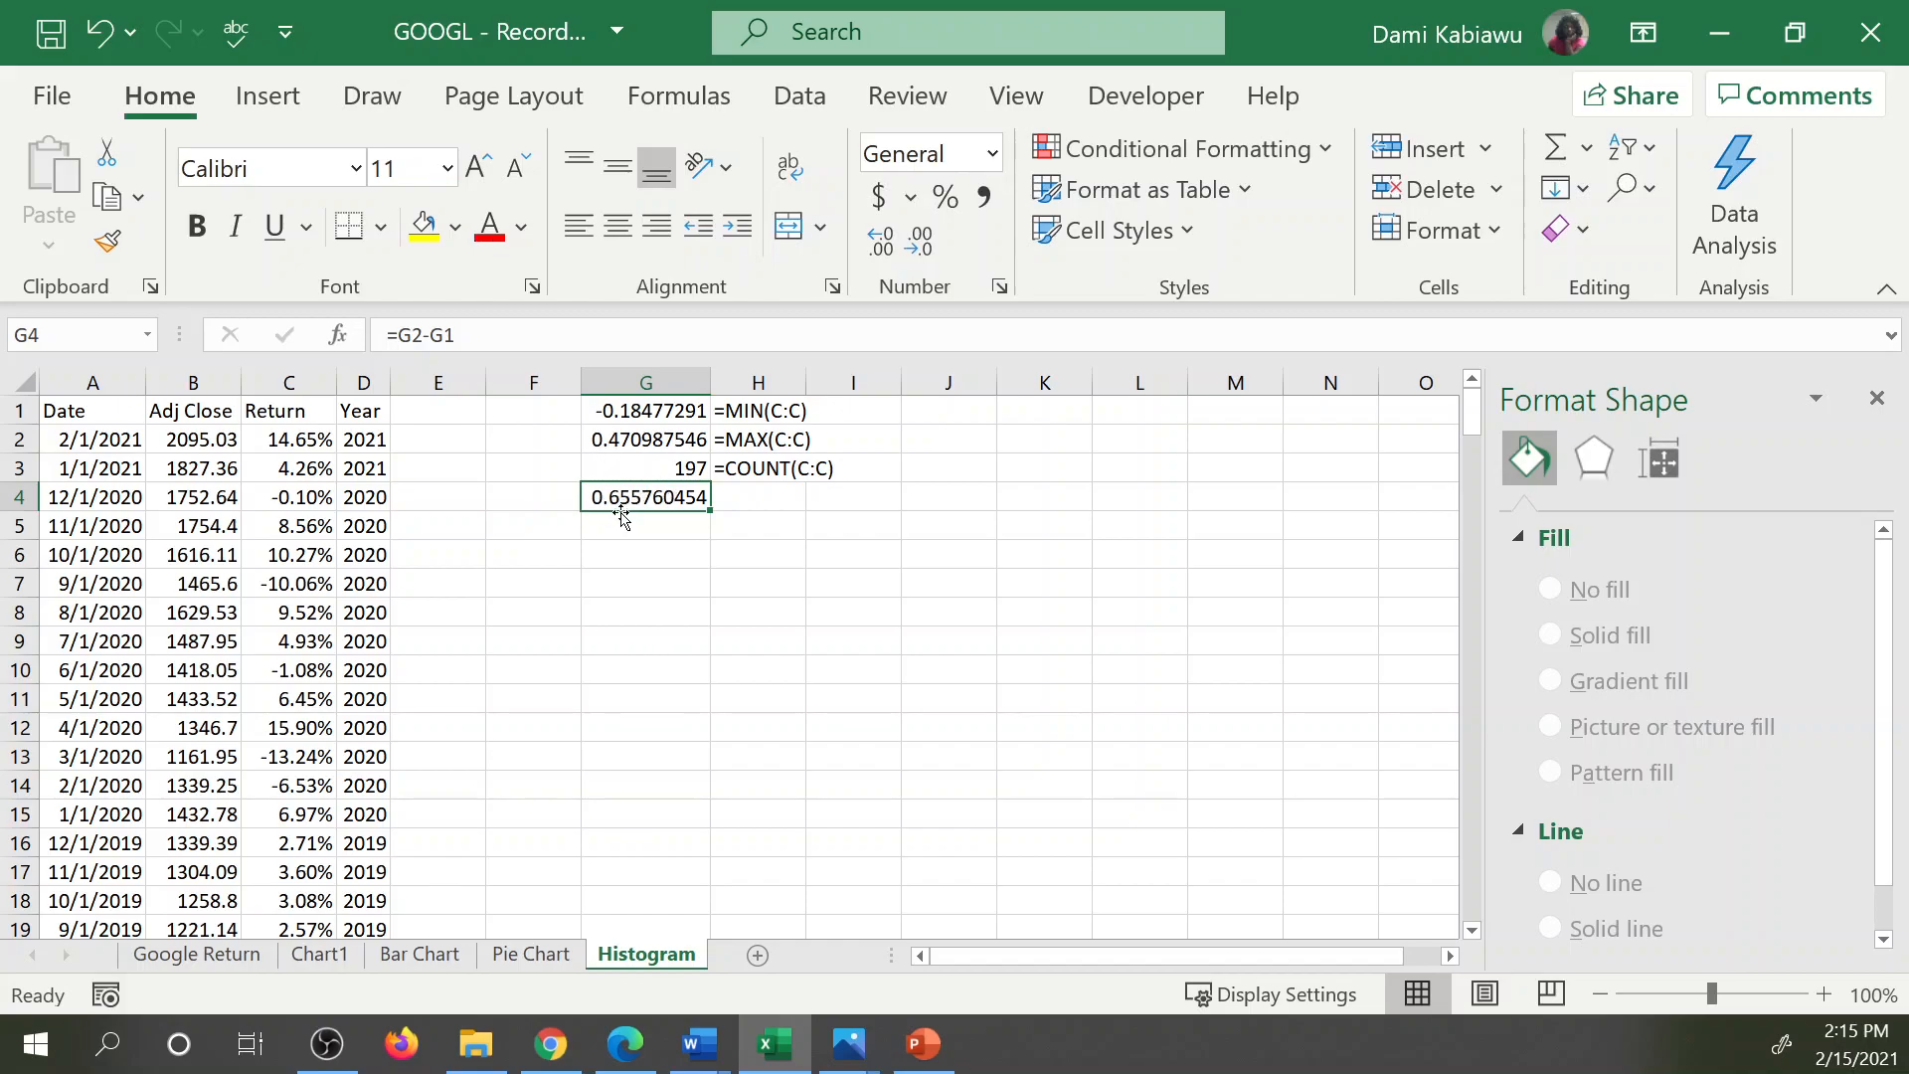
{"action": "left_click", "coordinate": [744, 478]}
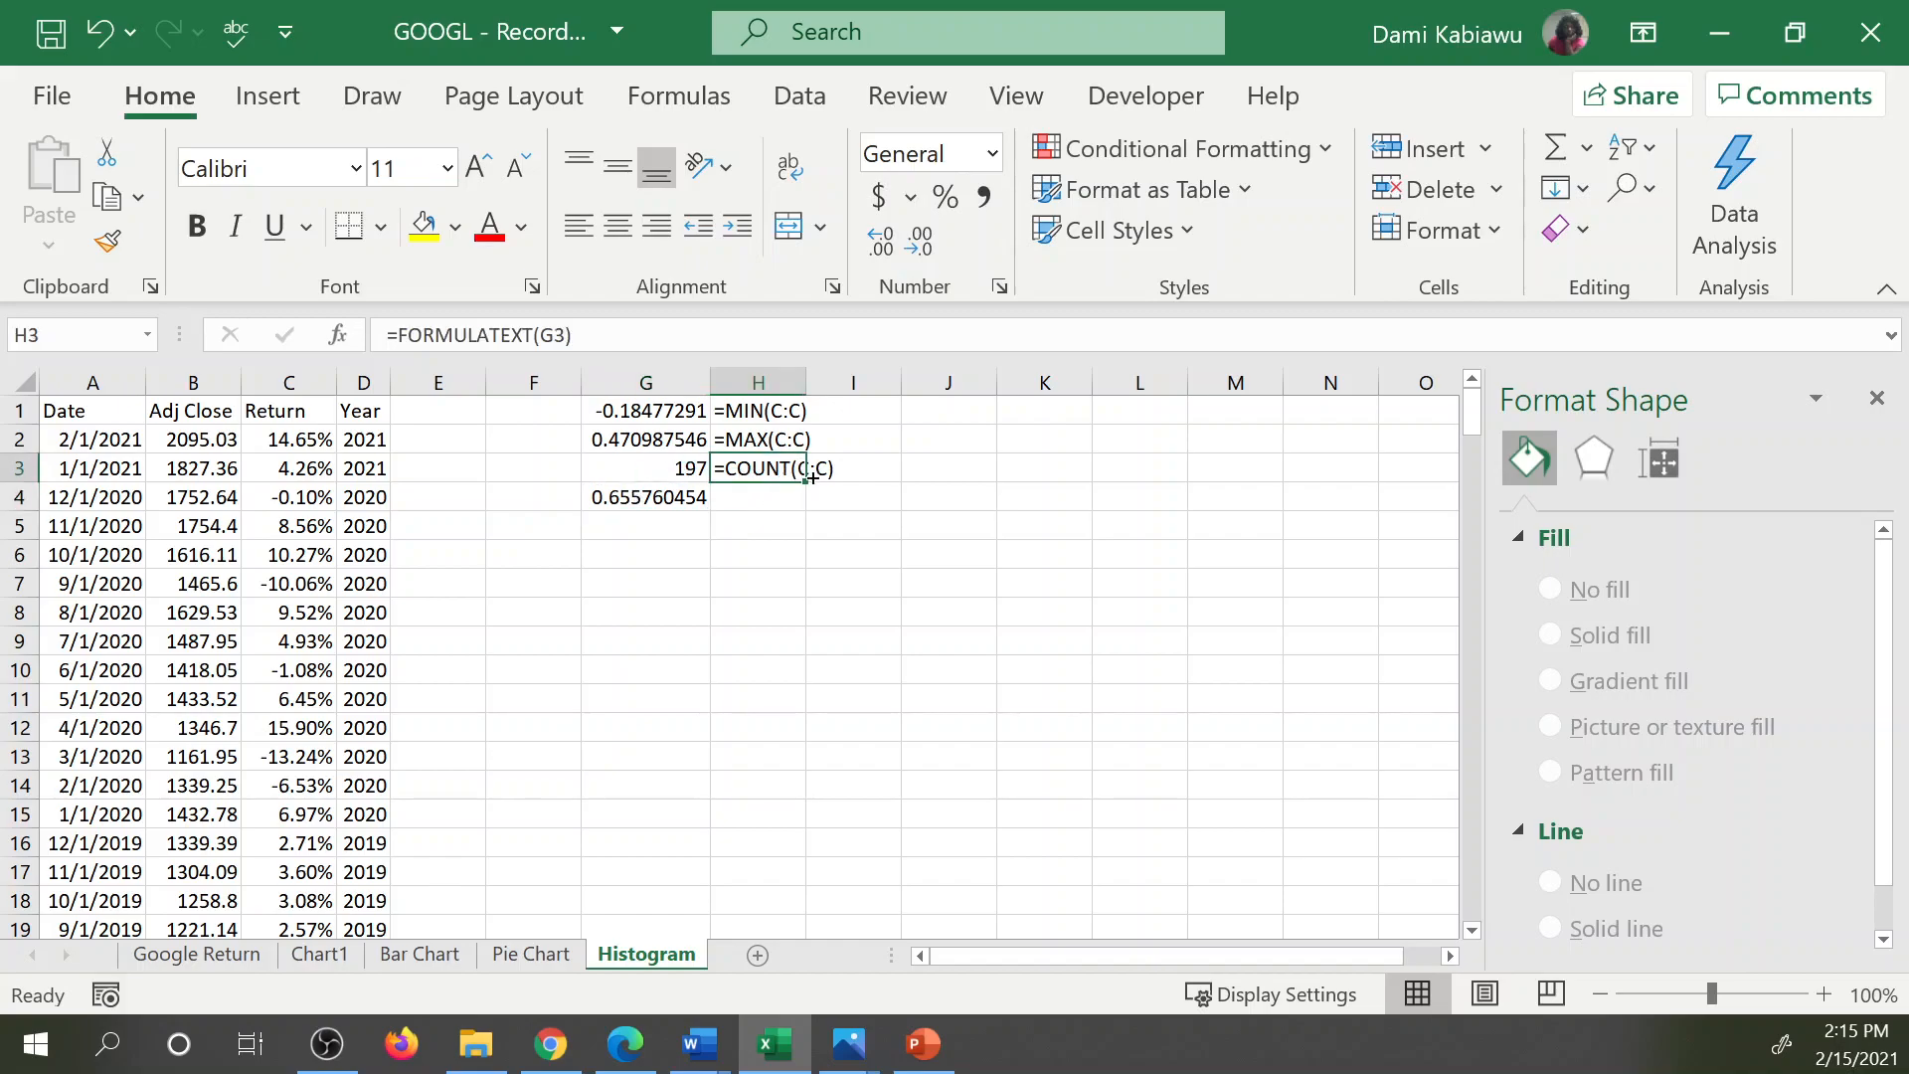
{"action": "left_click_drag", "start_coordinate": [807, 483], "coordinate": [771, 528]}
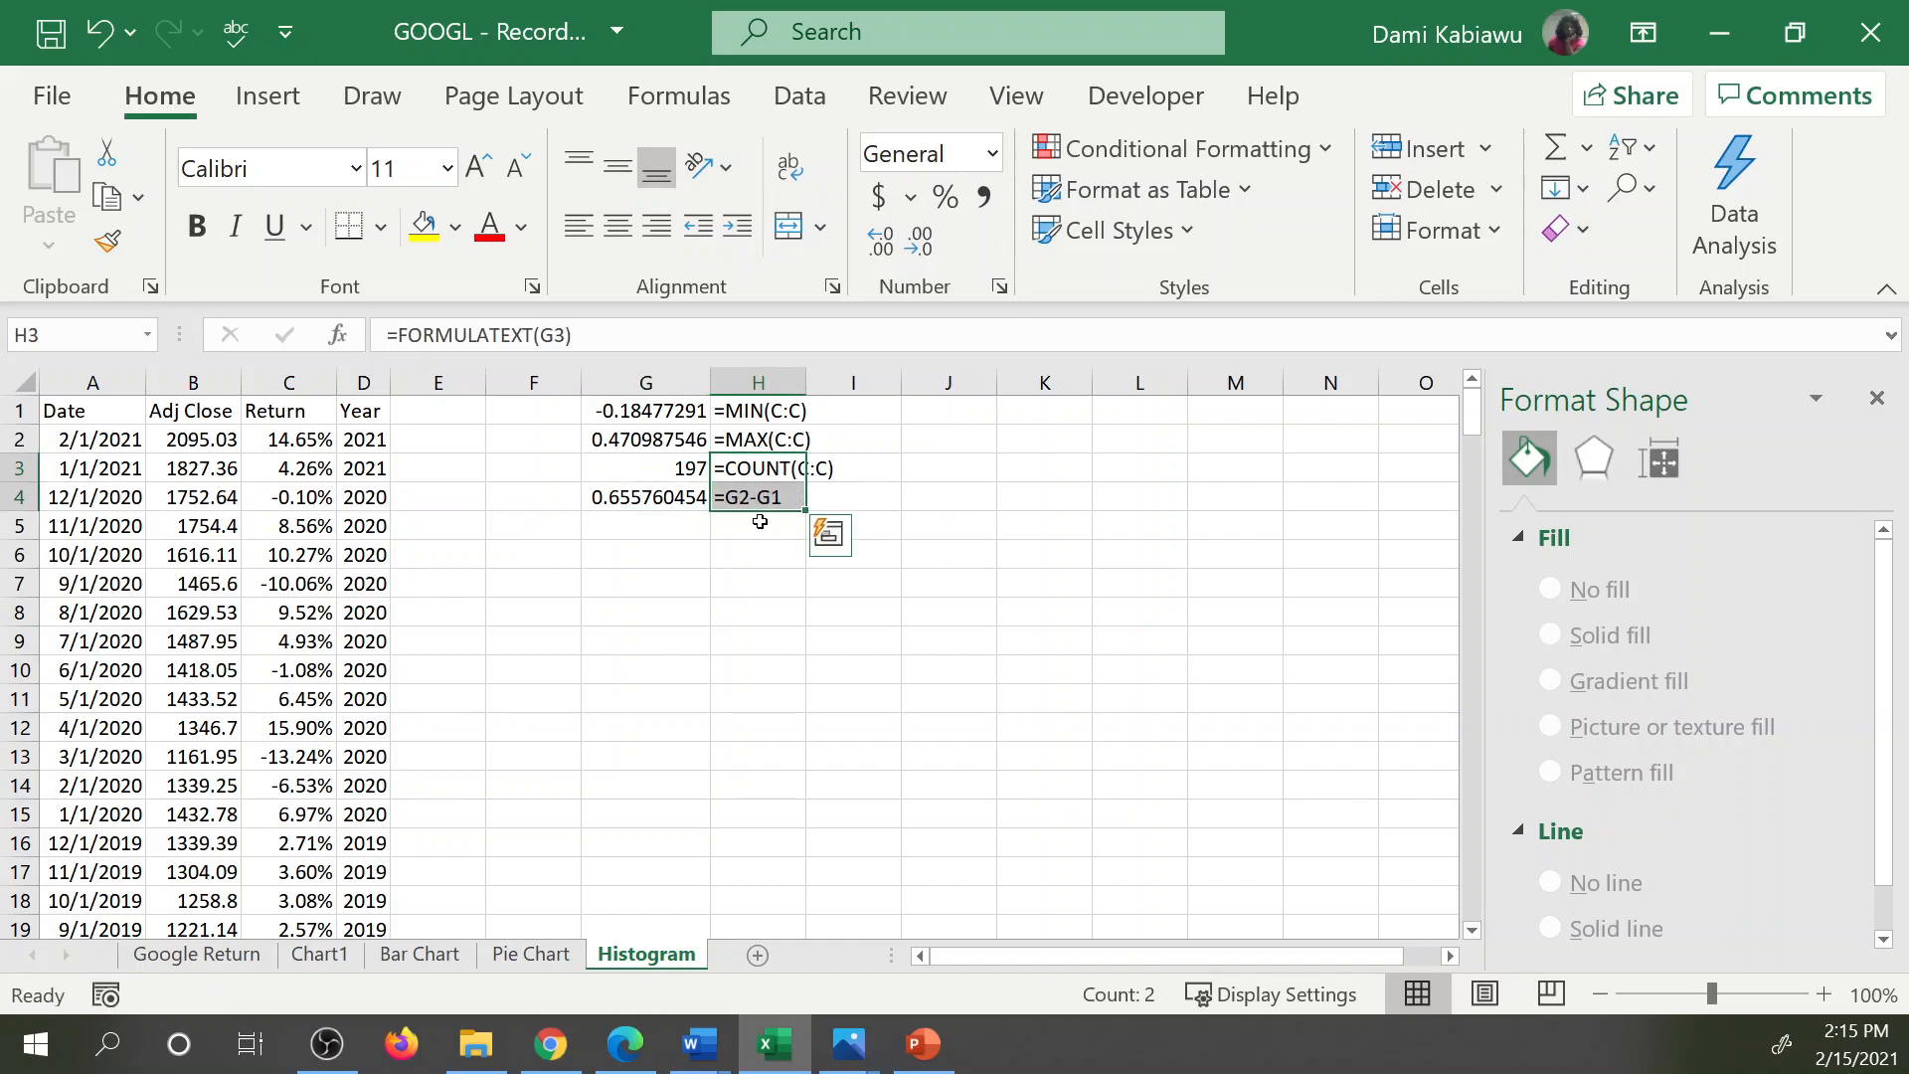
{"action": "left_click", "coordinate": [765, 525]}
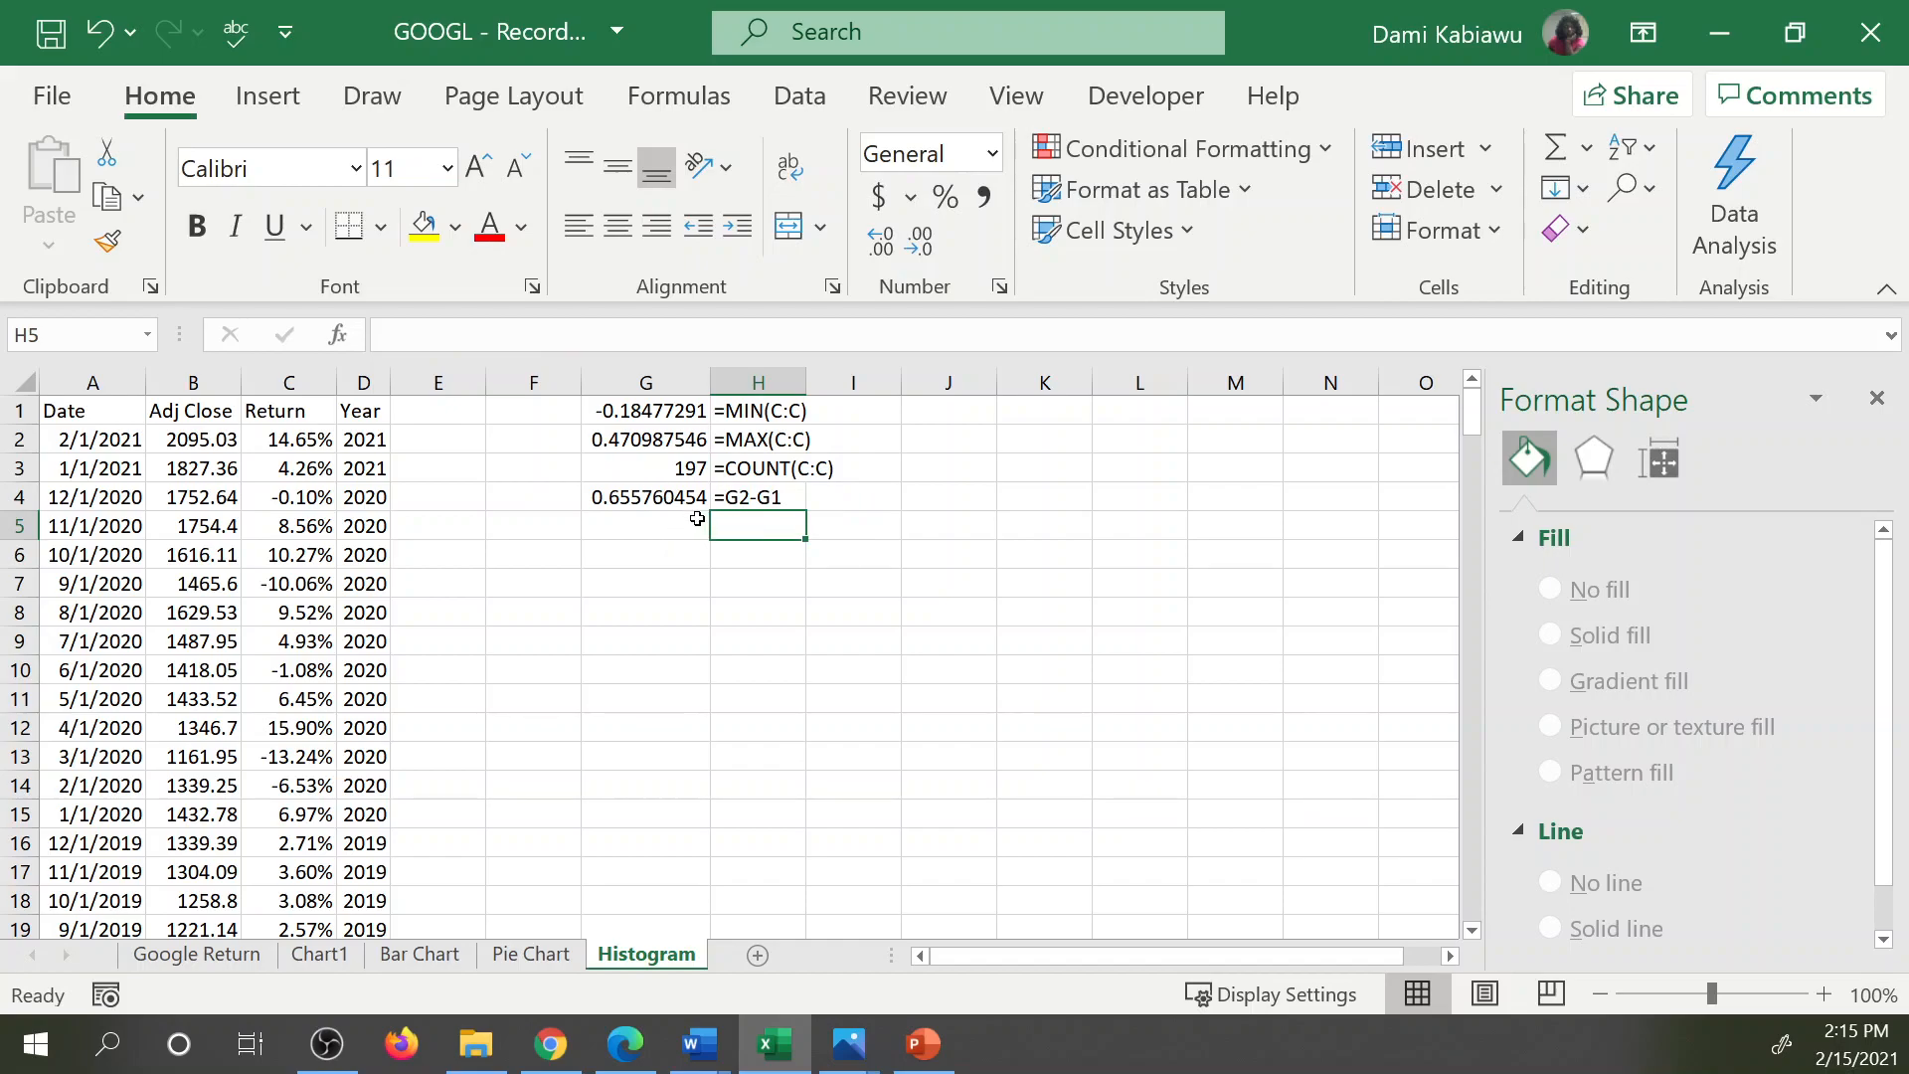
Calculate a trial bin width in G5 by dividing the range by 8, =G4/8.
{"action": "left_click", "coordinate": [693, 518]}
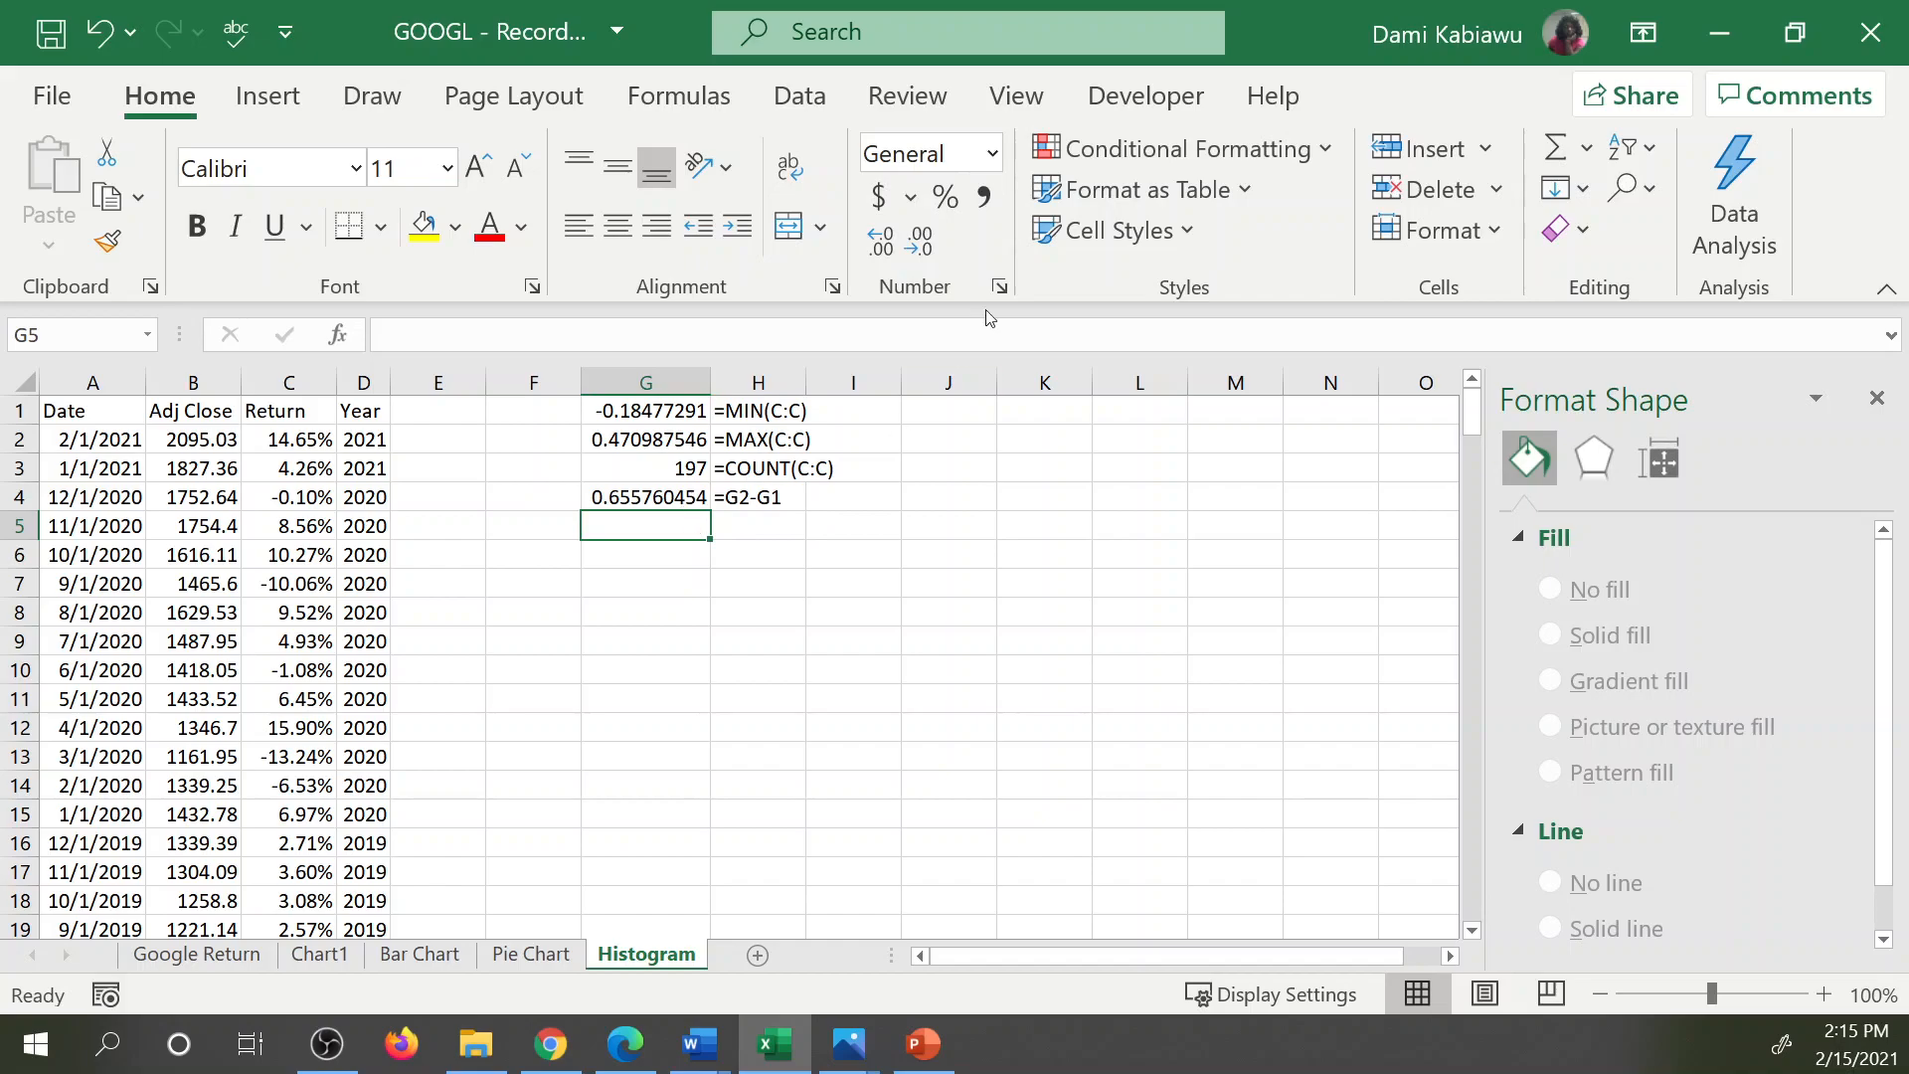
{"action": "type", "text": "="}
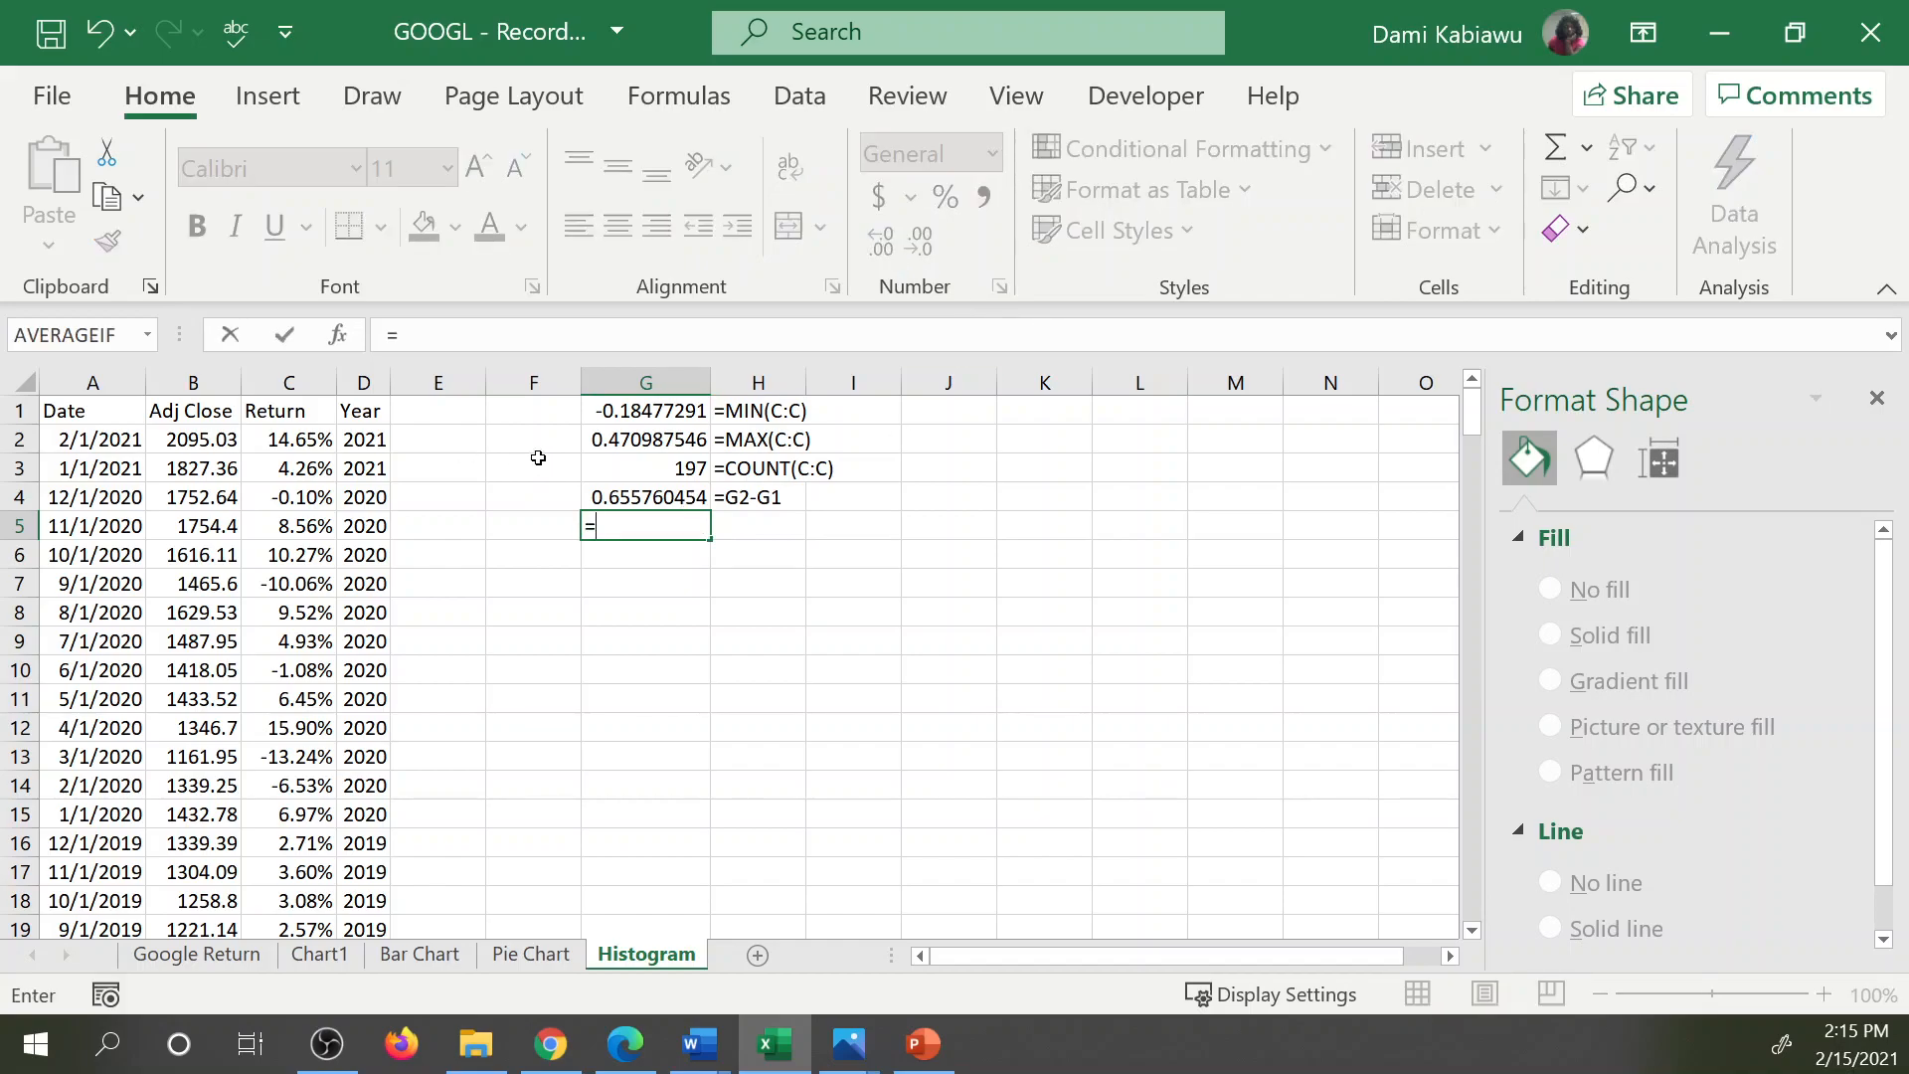
{"action": "left_click", "coordinate": [679, 497]}
{"action": "type", "text": "/"}
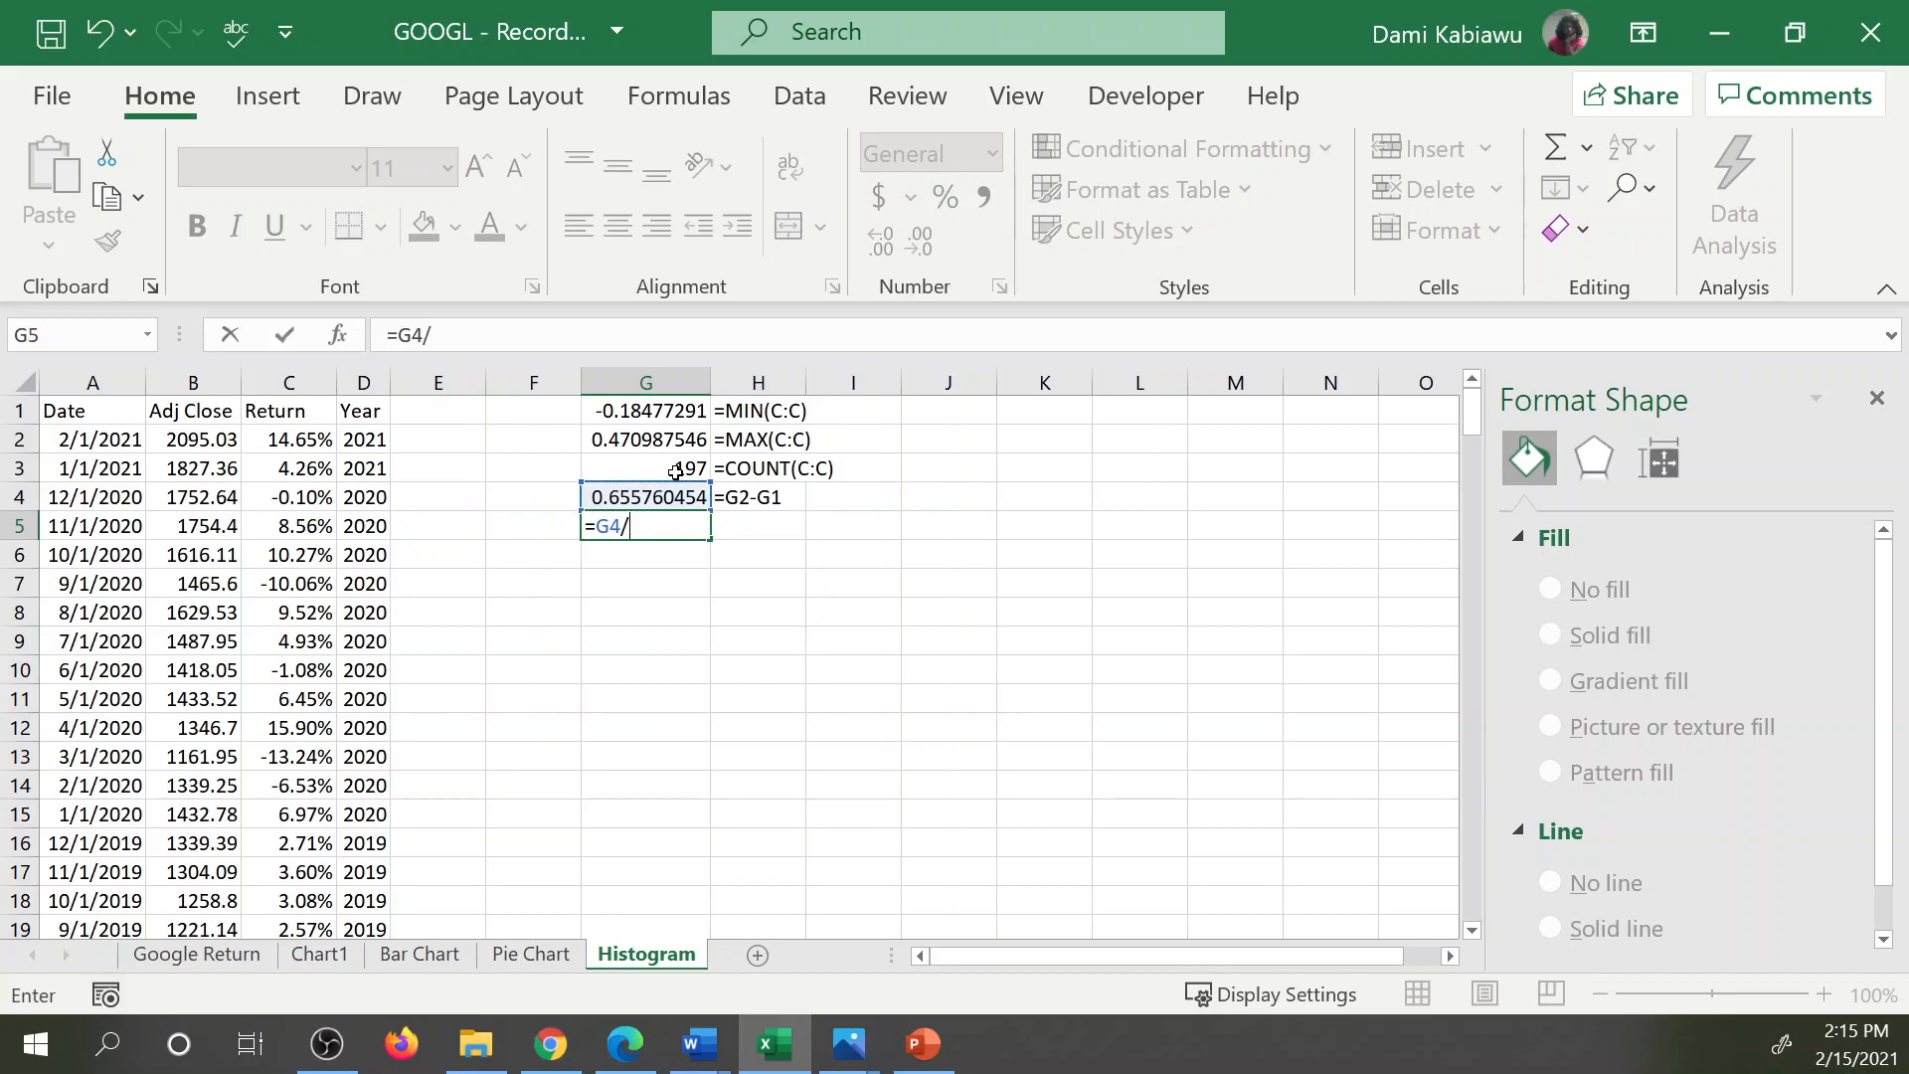
{"action": "type", "text": "8"}
{"action": "key", "text": "Return"}
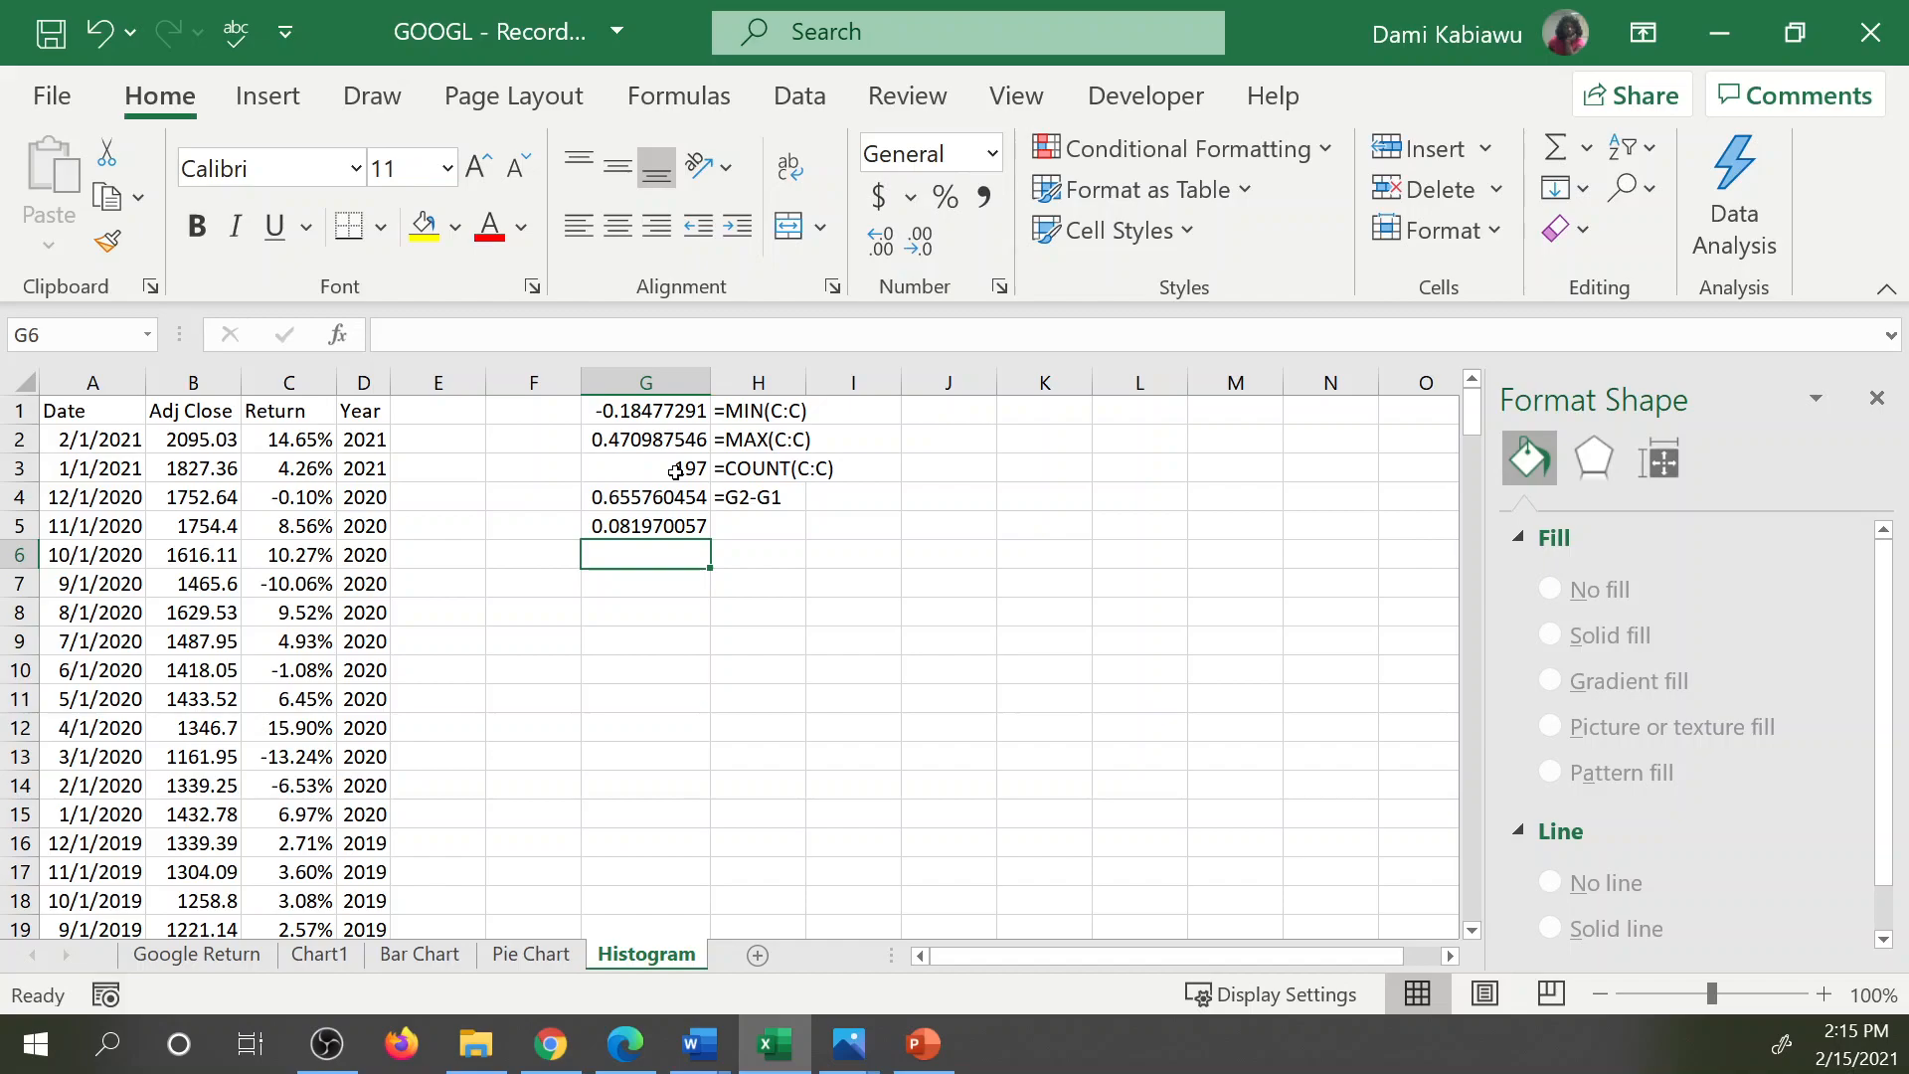
Clear the bin width formula from G5.
{"action": "left_click", "coordinate": [648, 519]}
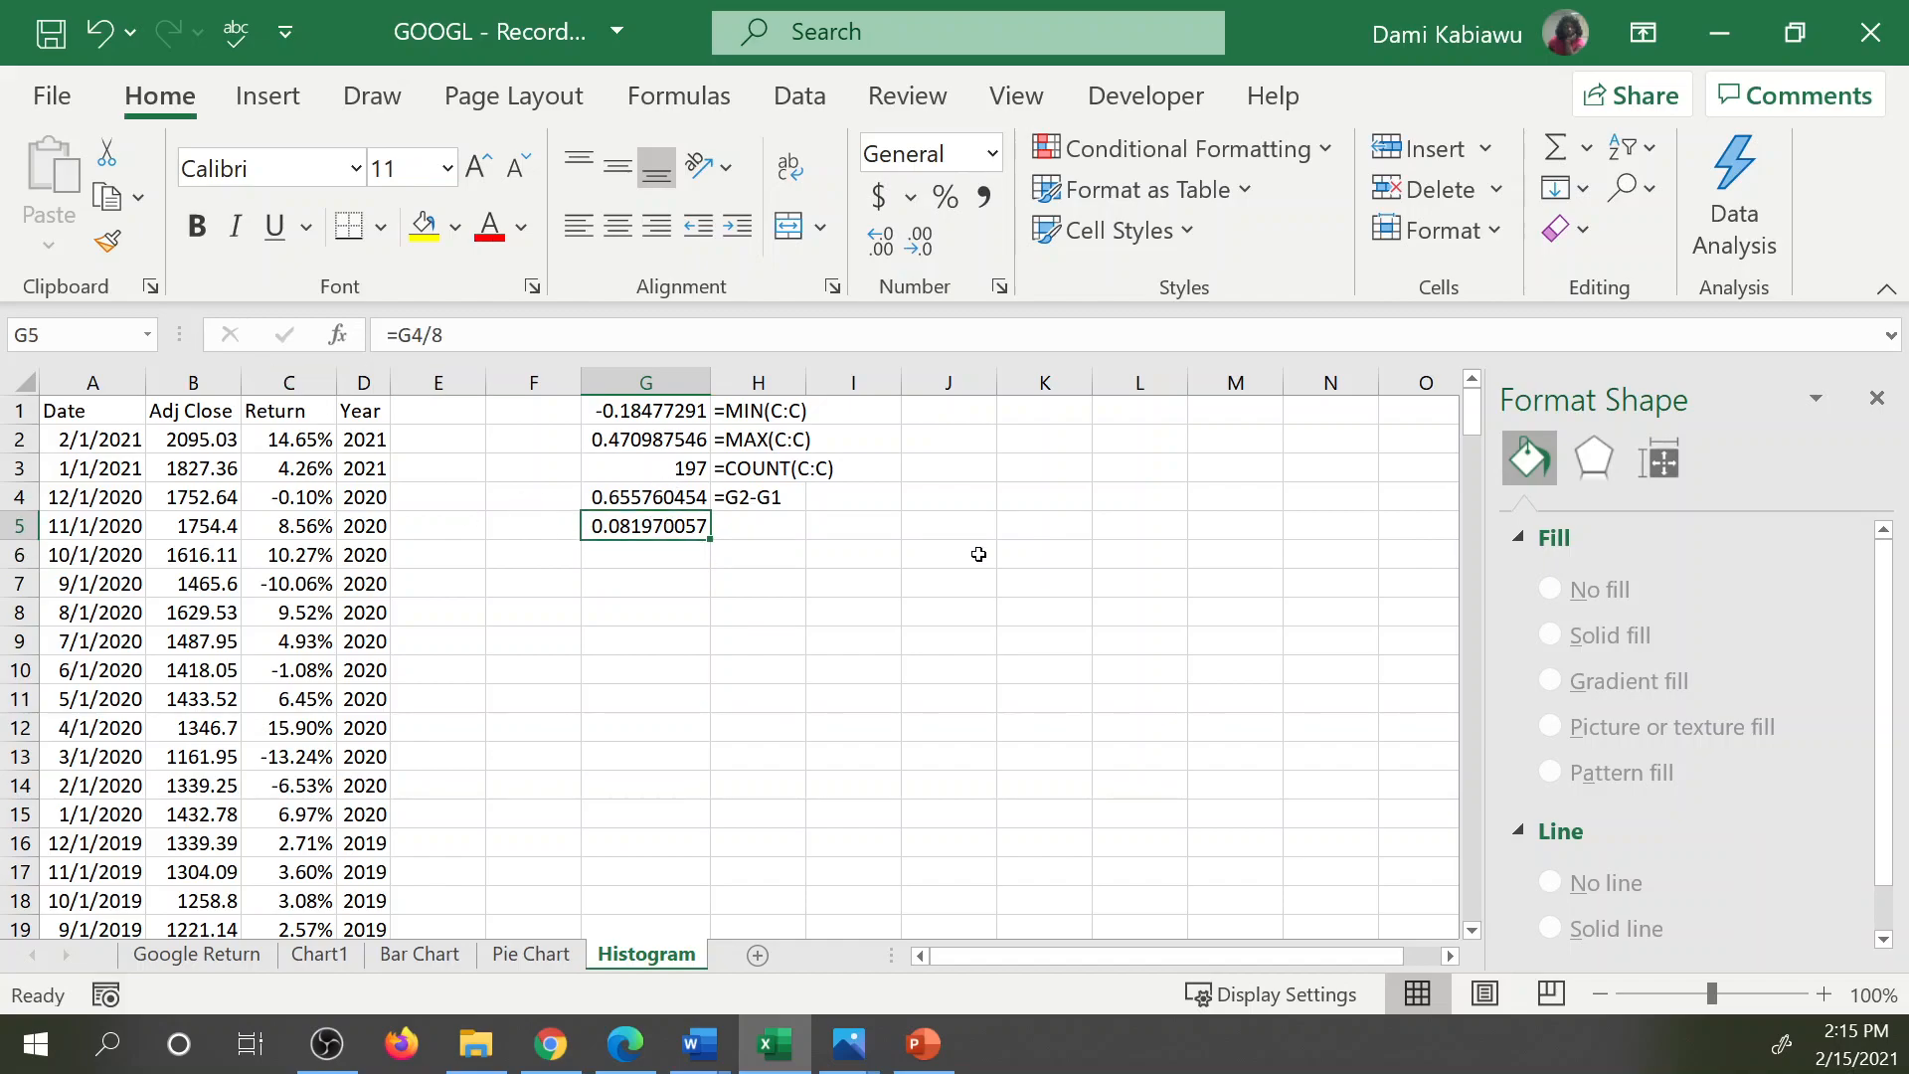
{"action": "key", "text": "BackSpace"}
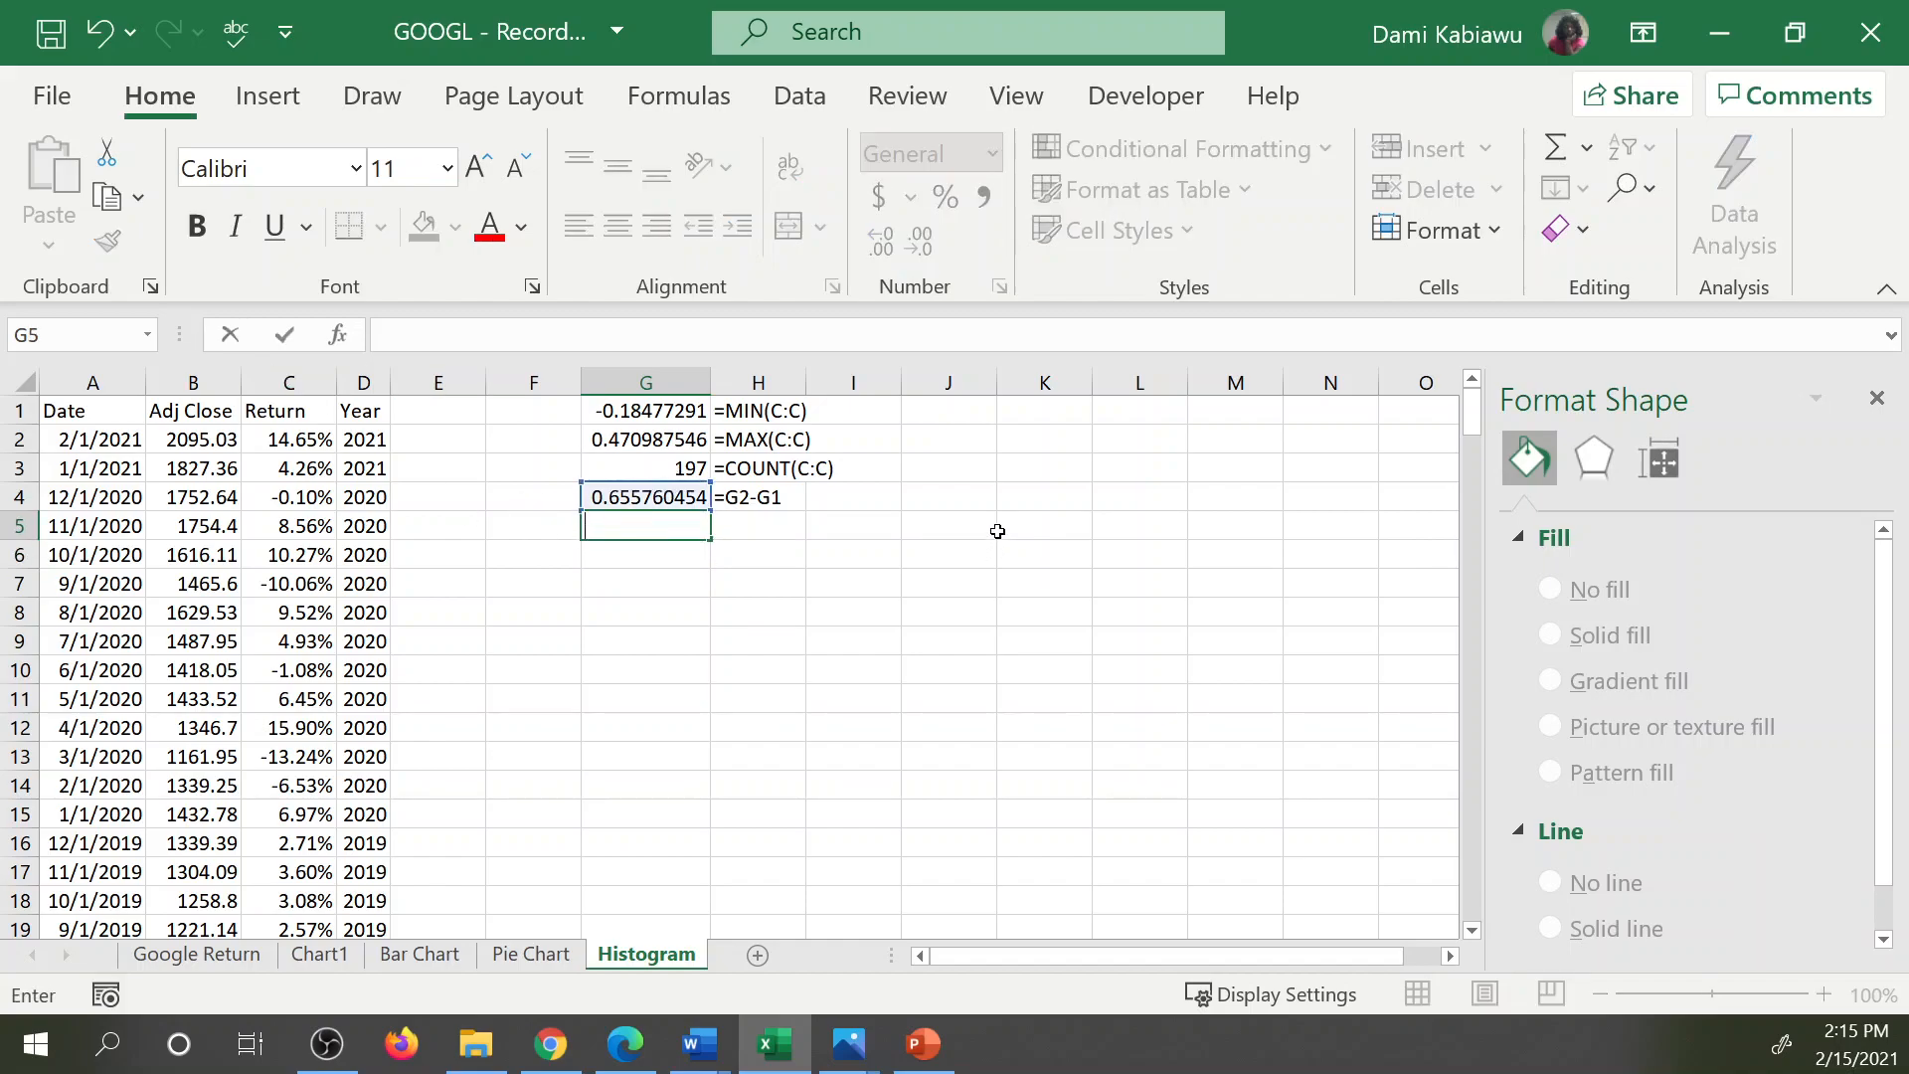
{"action": "type", "text": "="}
{"action": "key", "text": "BackSpace"}
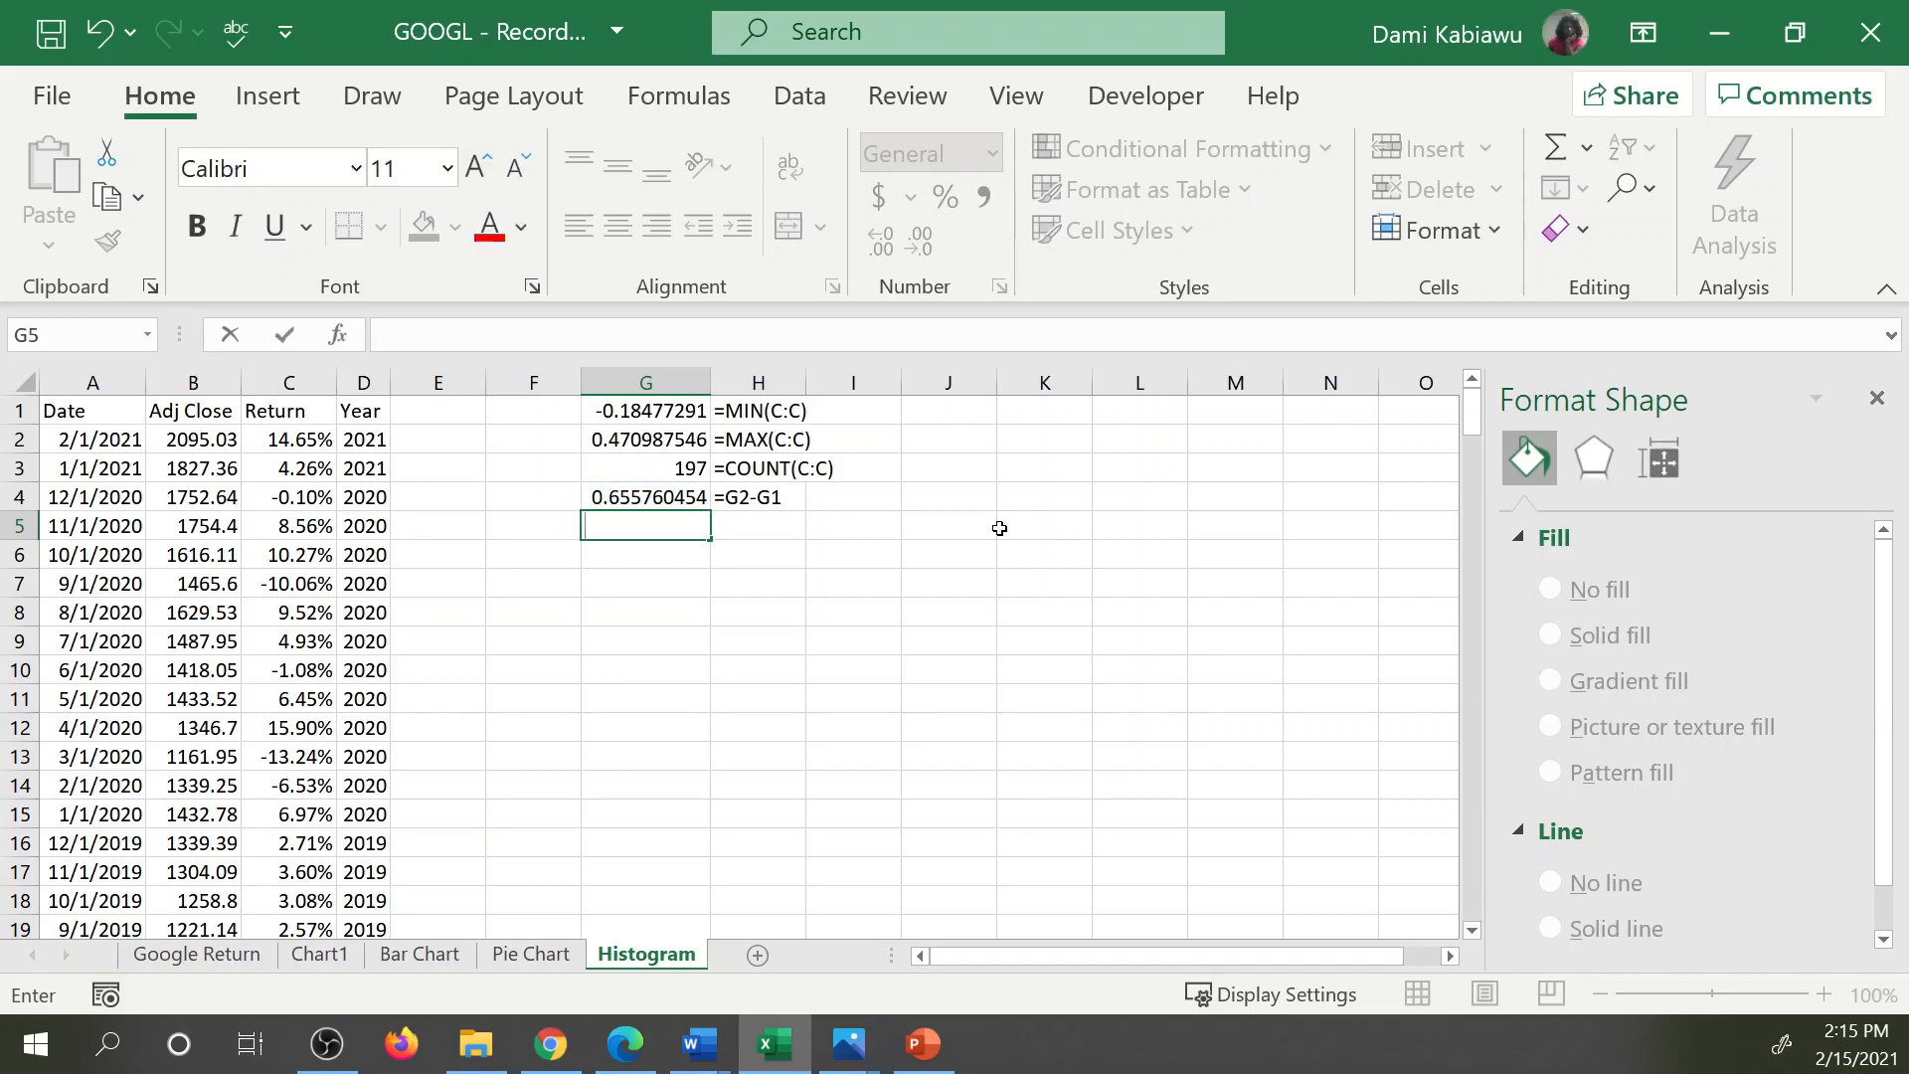
Fit column H to the width of its contents and enter the header Bin in I1.
{"action": "left_click", "coordinate": [809, 379]}
{"action": "double_click", "coordinate": [808, 380]}
{"action": "left_click", "coordinate": [900, 415]}
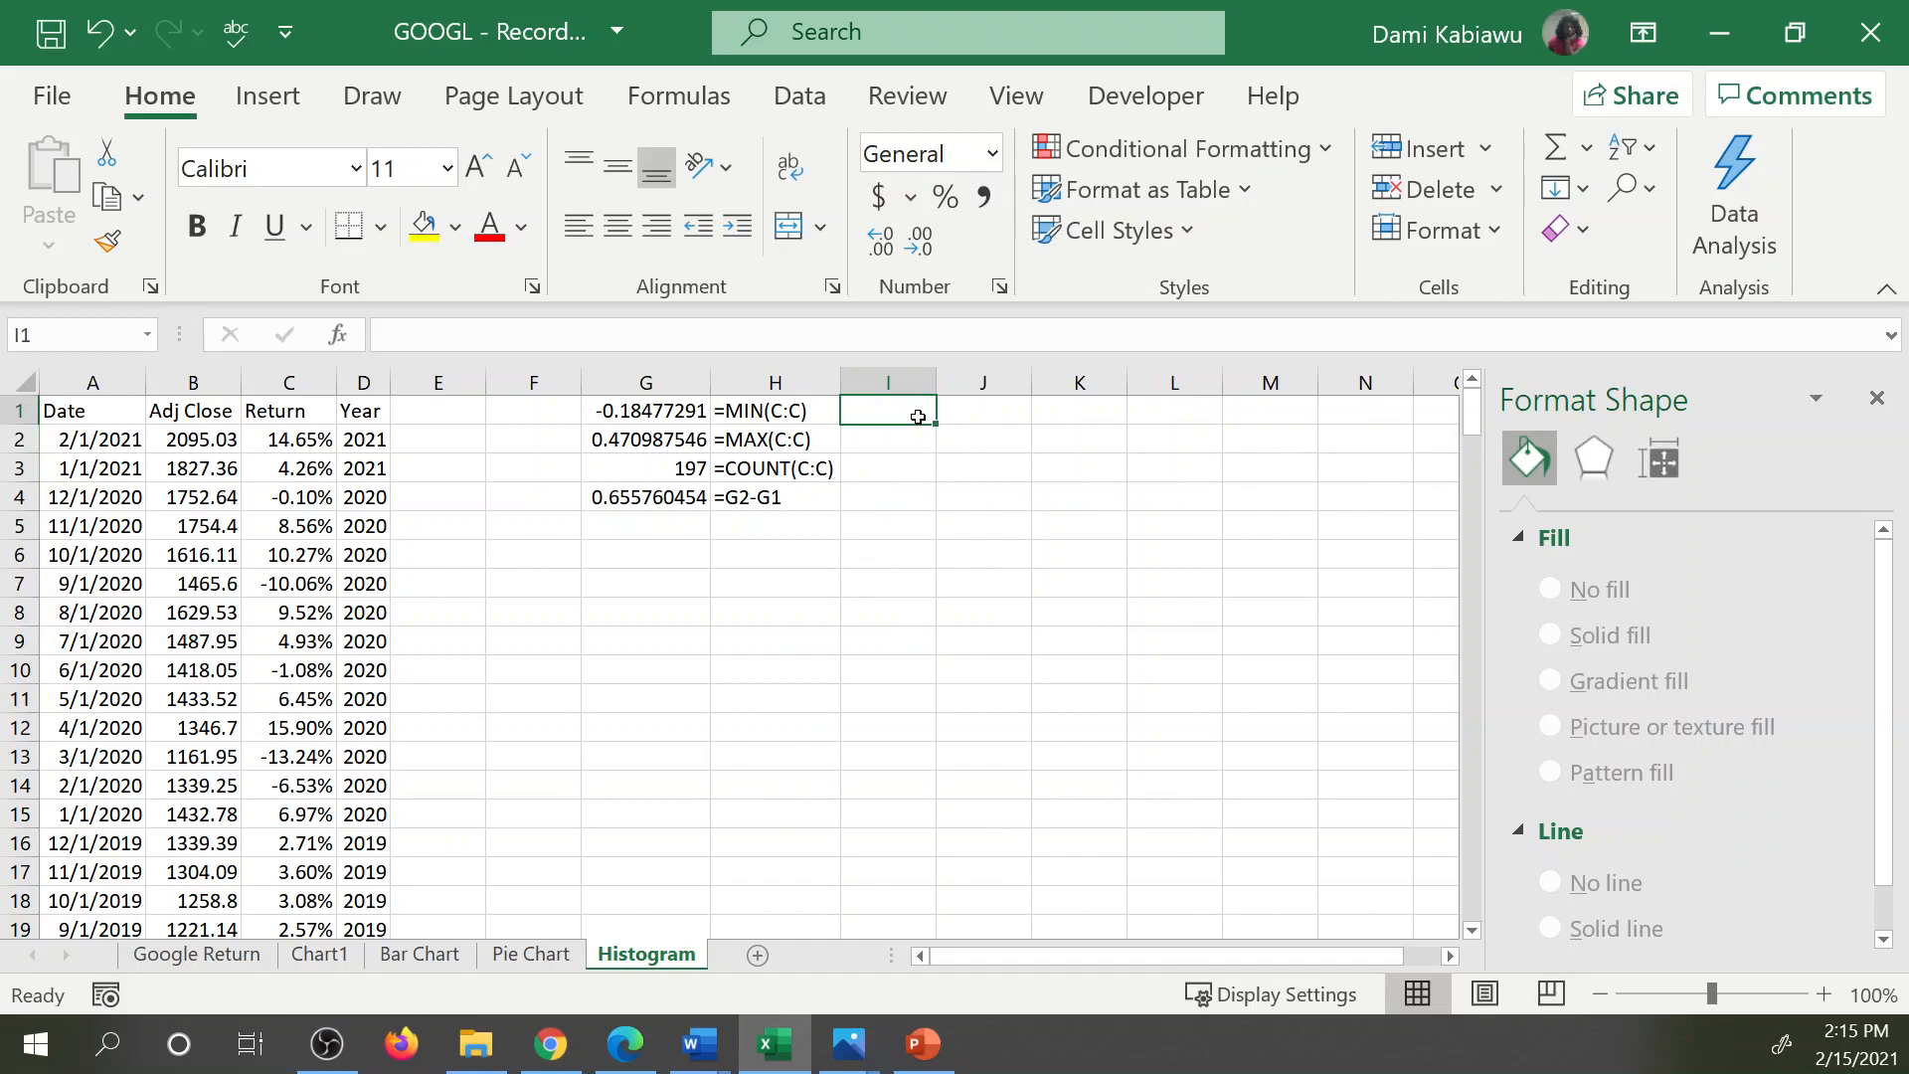
{"action": "type", "text": "B"}
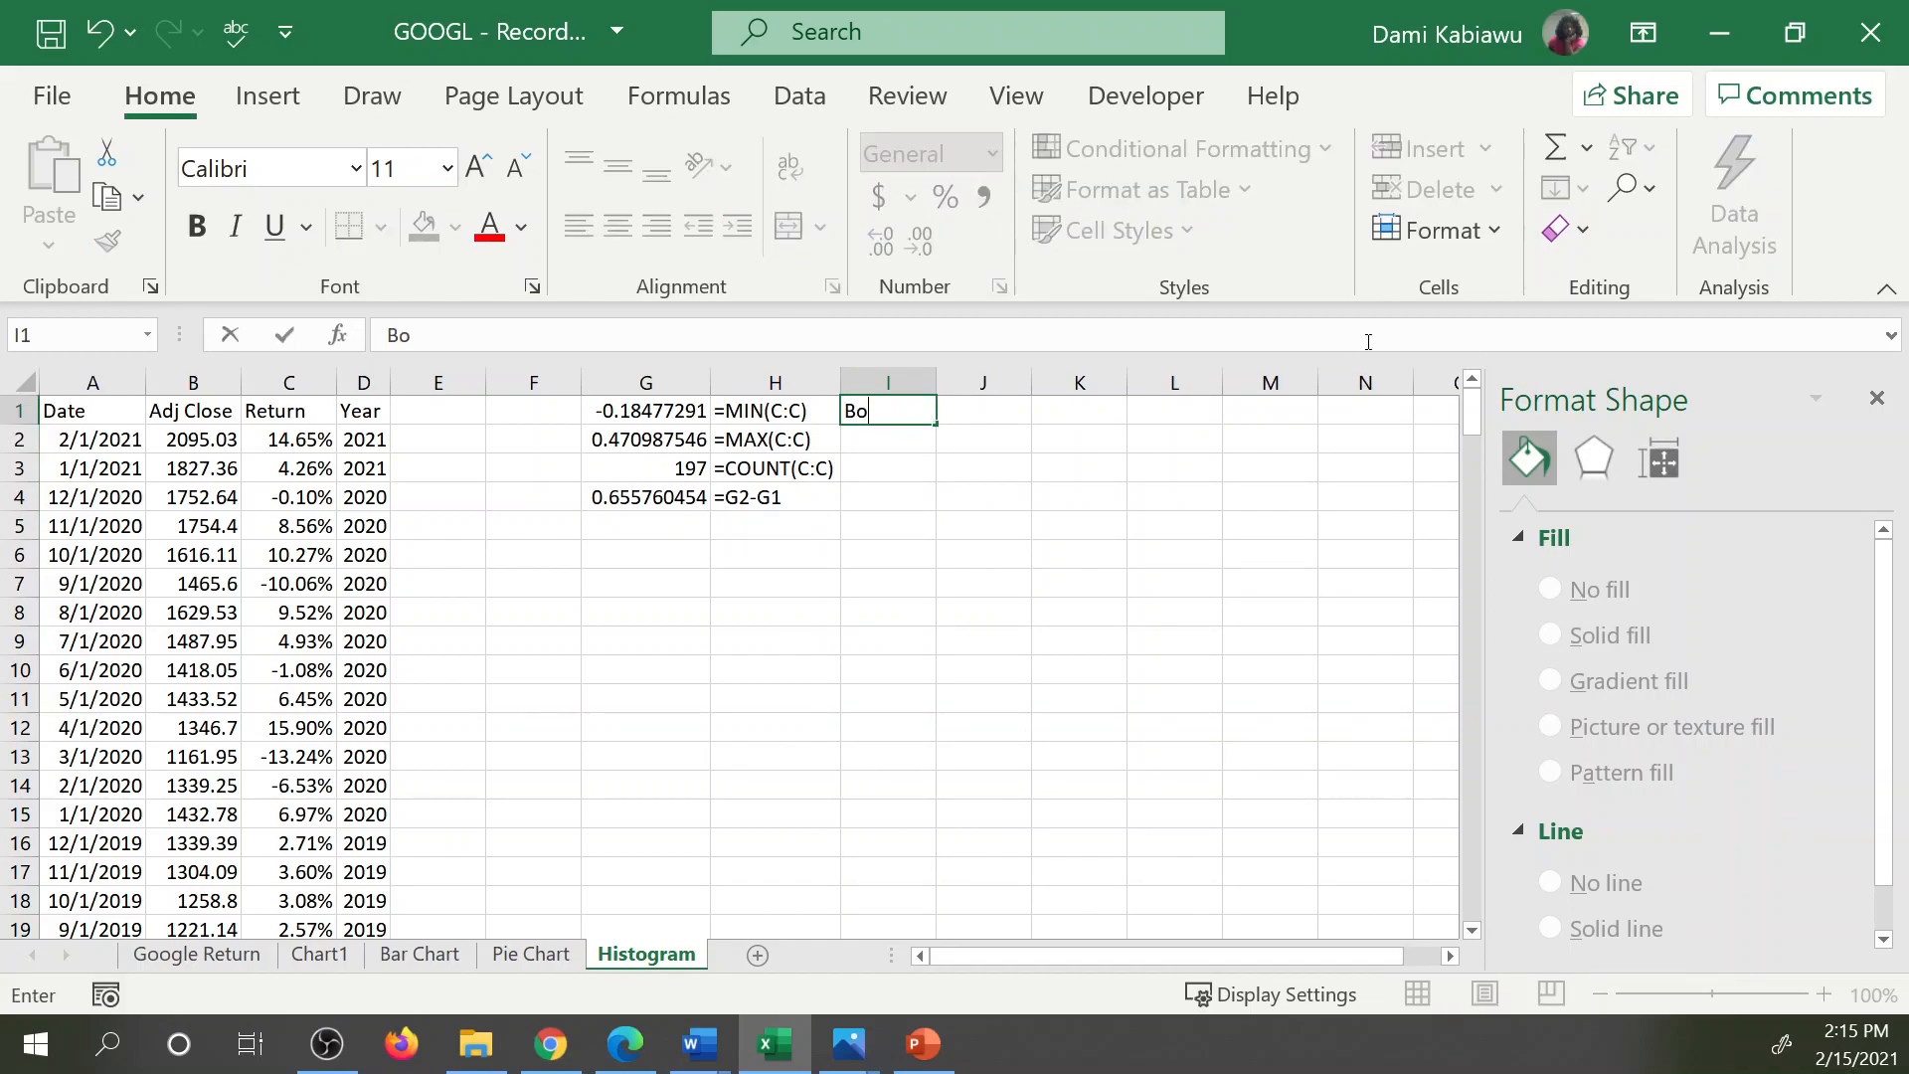
{"action": "type", "text": "im"}
{"action": "key", "text": "BackSpace"}
{"action": "type", "text": "n"}
{"action": "key", "text": "Return"}
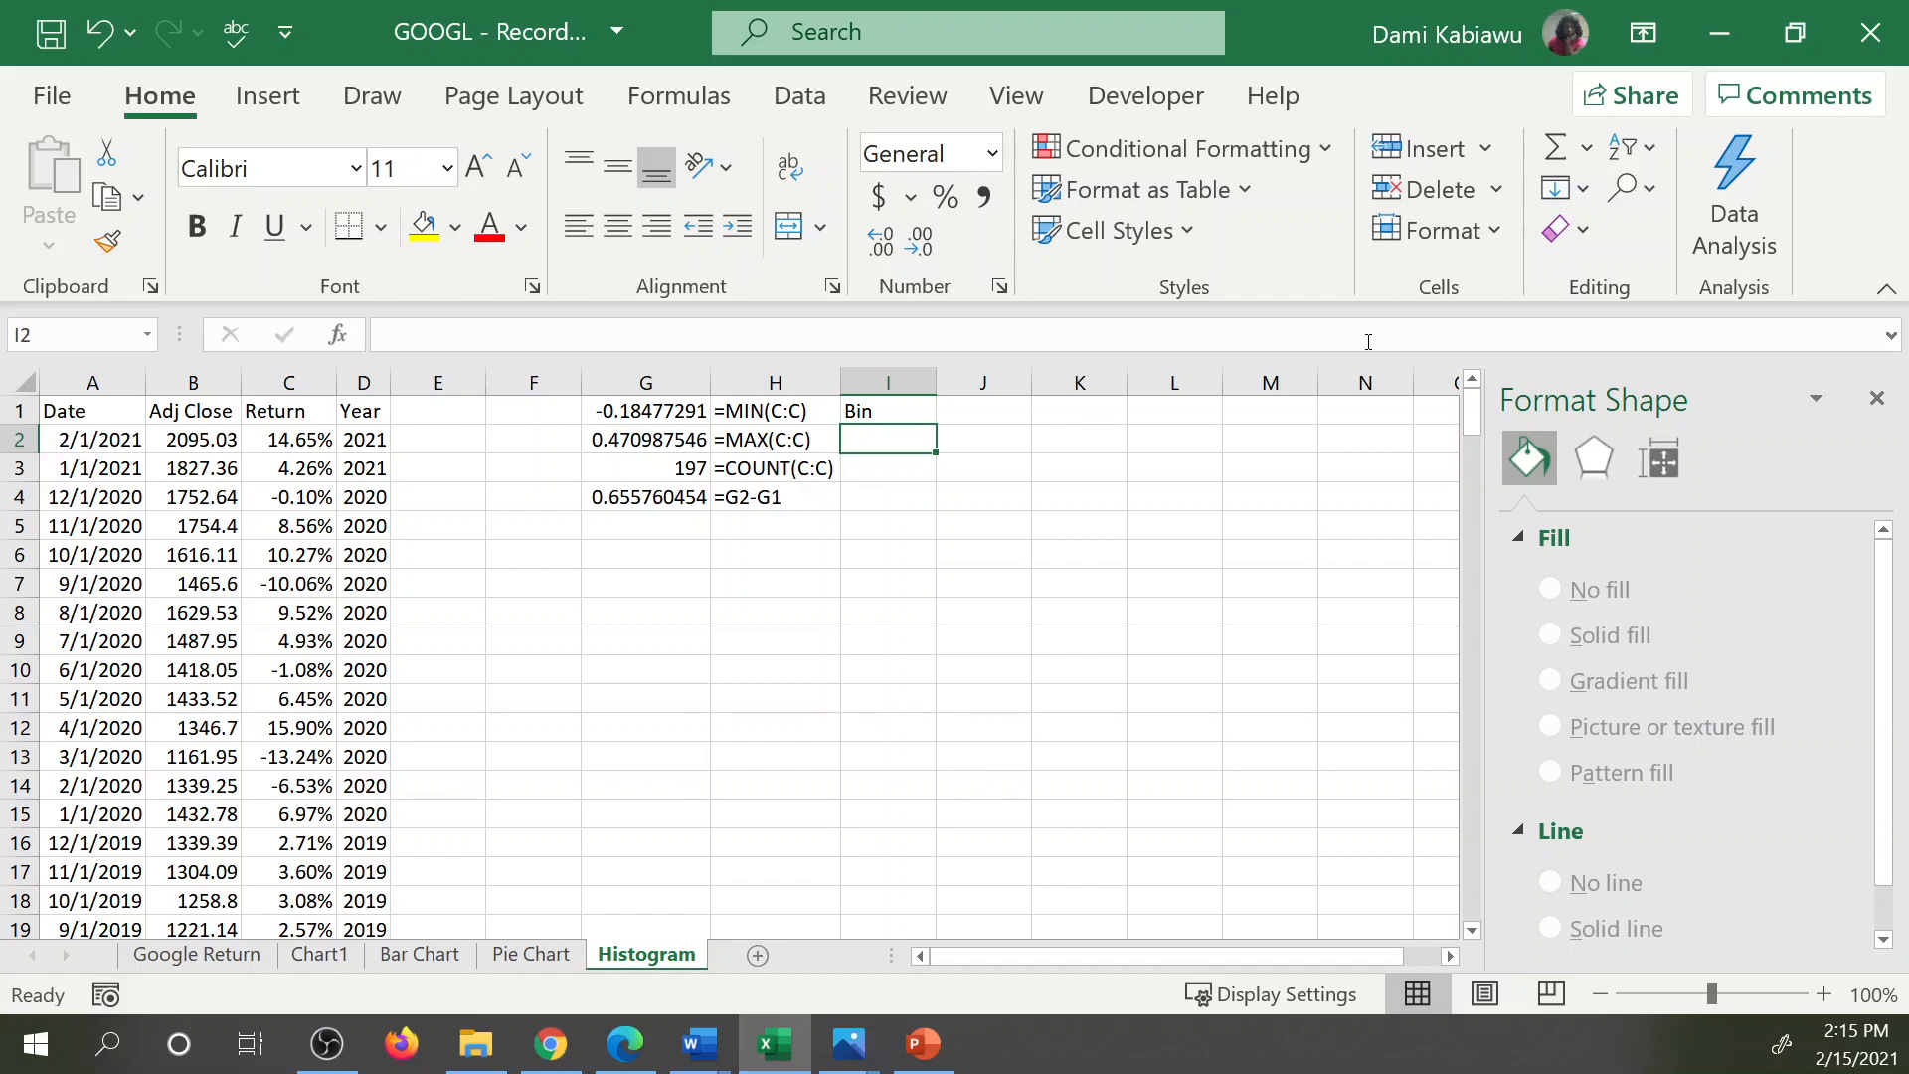
Enter -0.1 as the first bin value in I2 and the formula =I2+.1 in I3.
{"action": "type", "text": "-.1"}
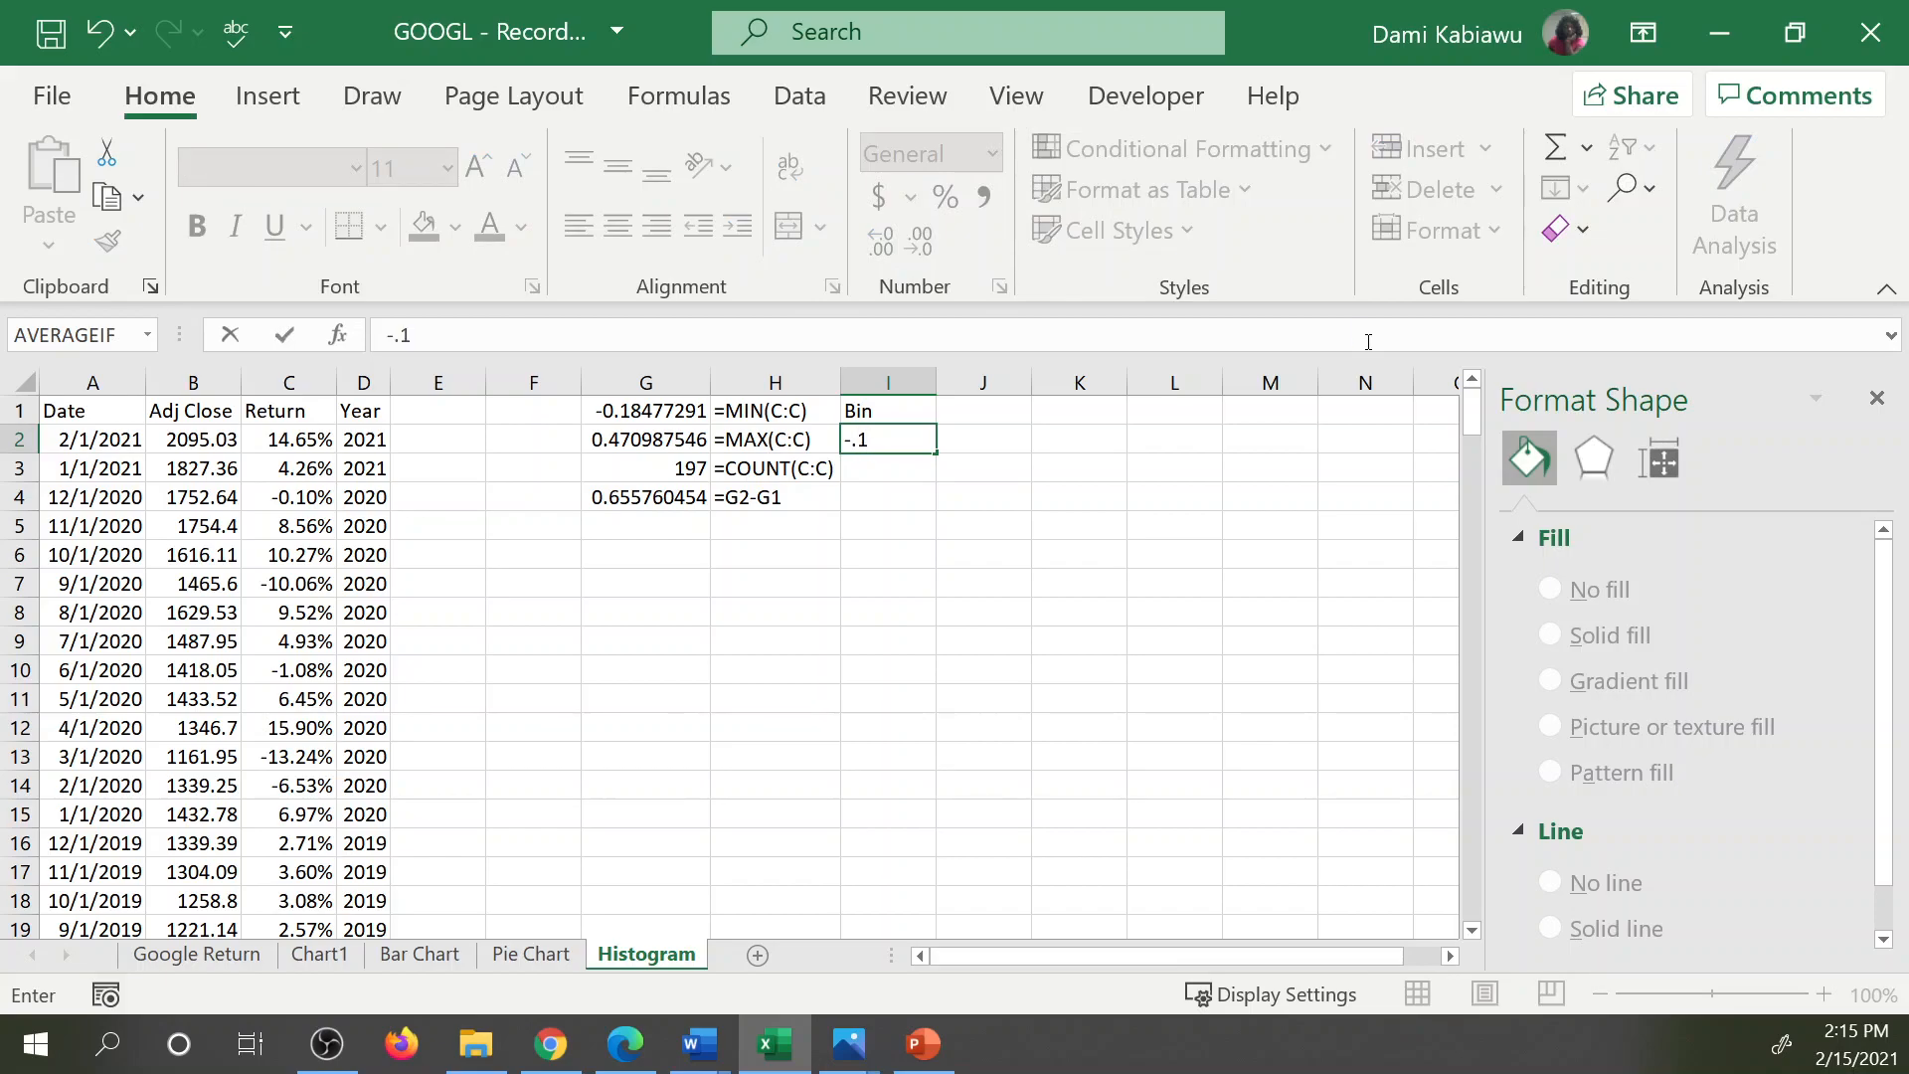
{"action": "key", "text": "Return"}
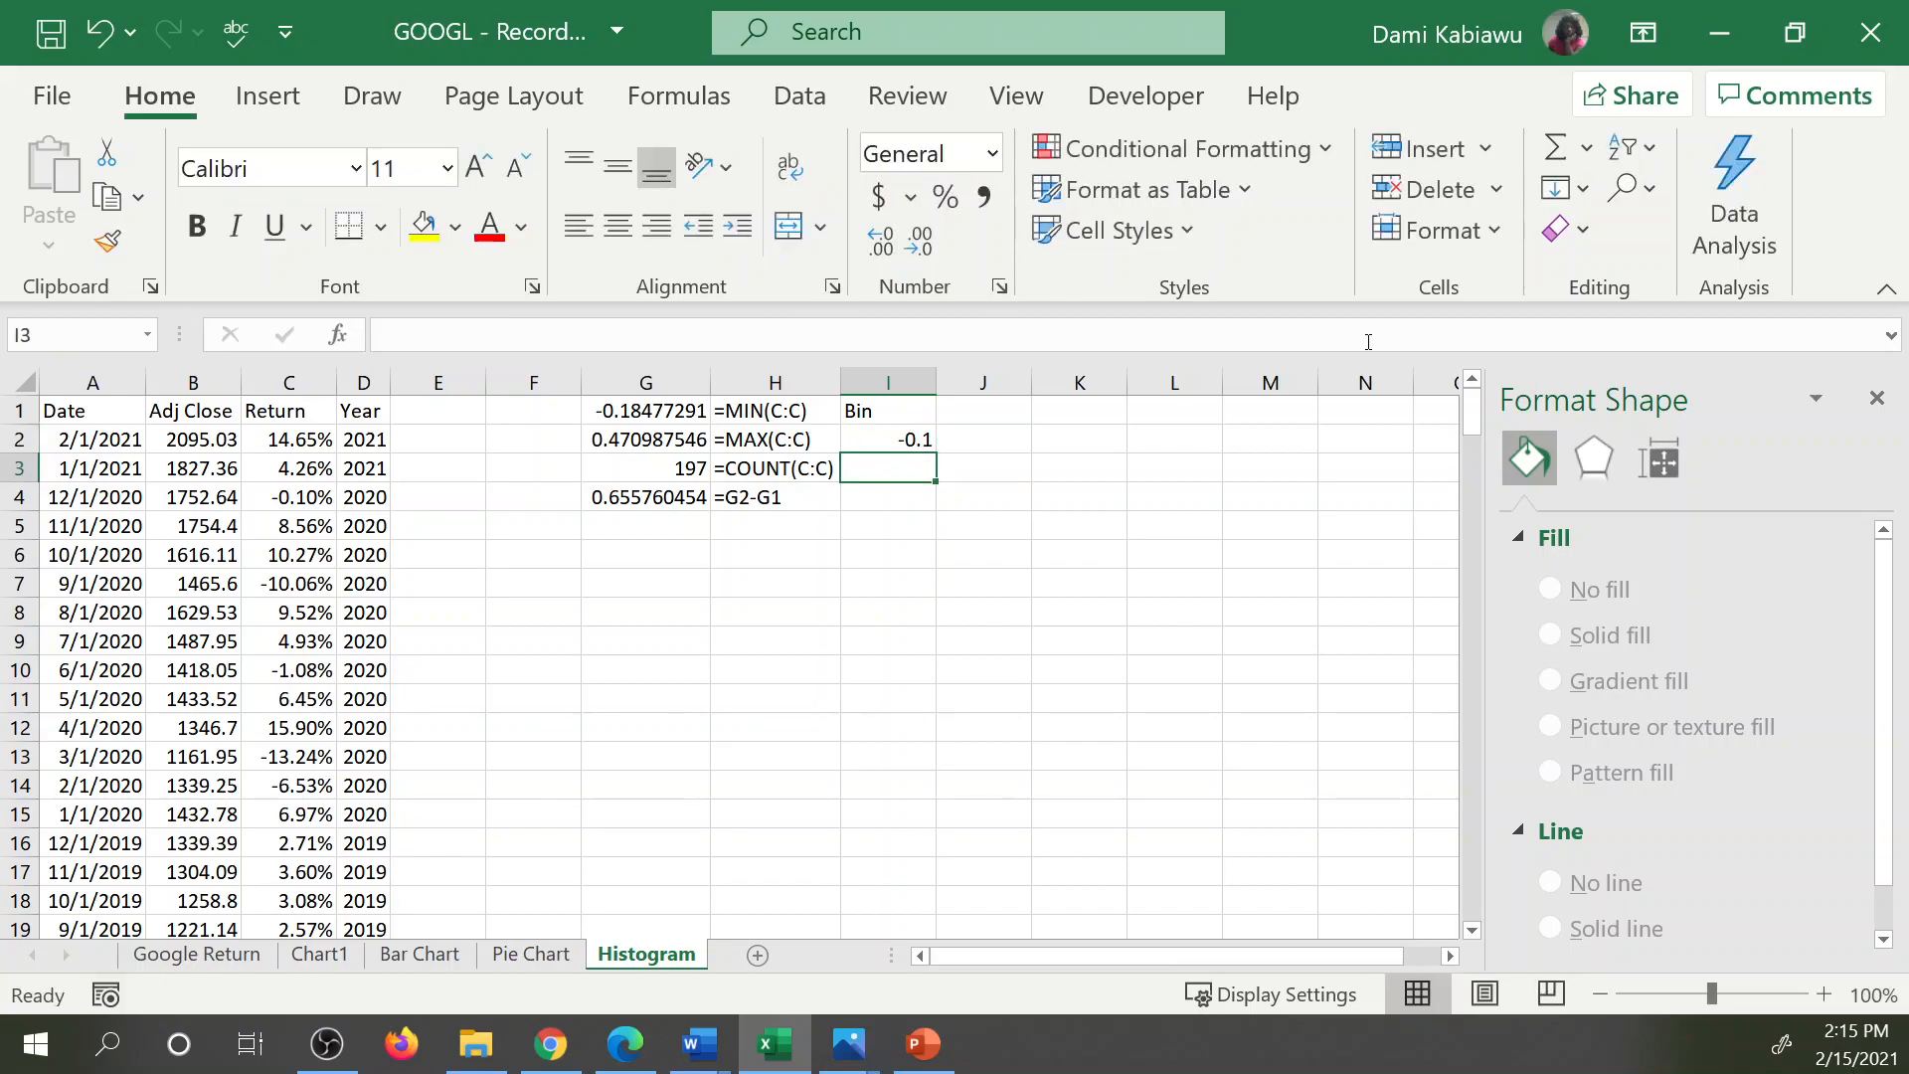
{"action": "type", "text": "="}
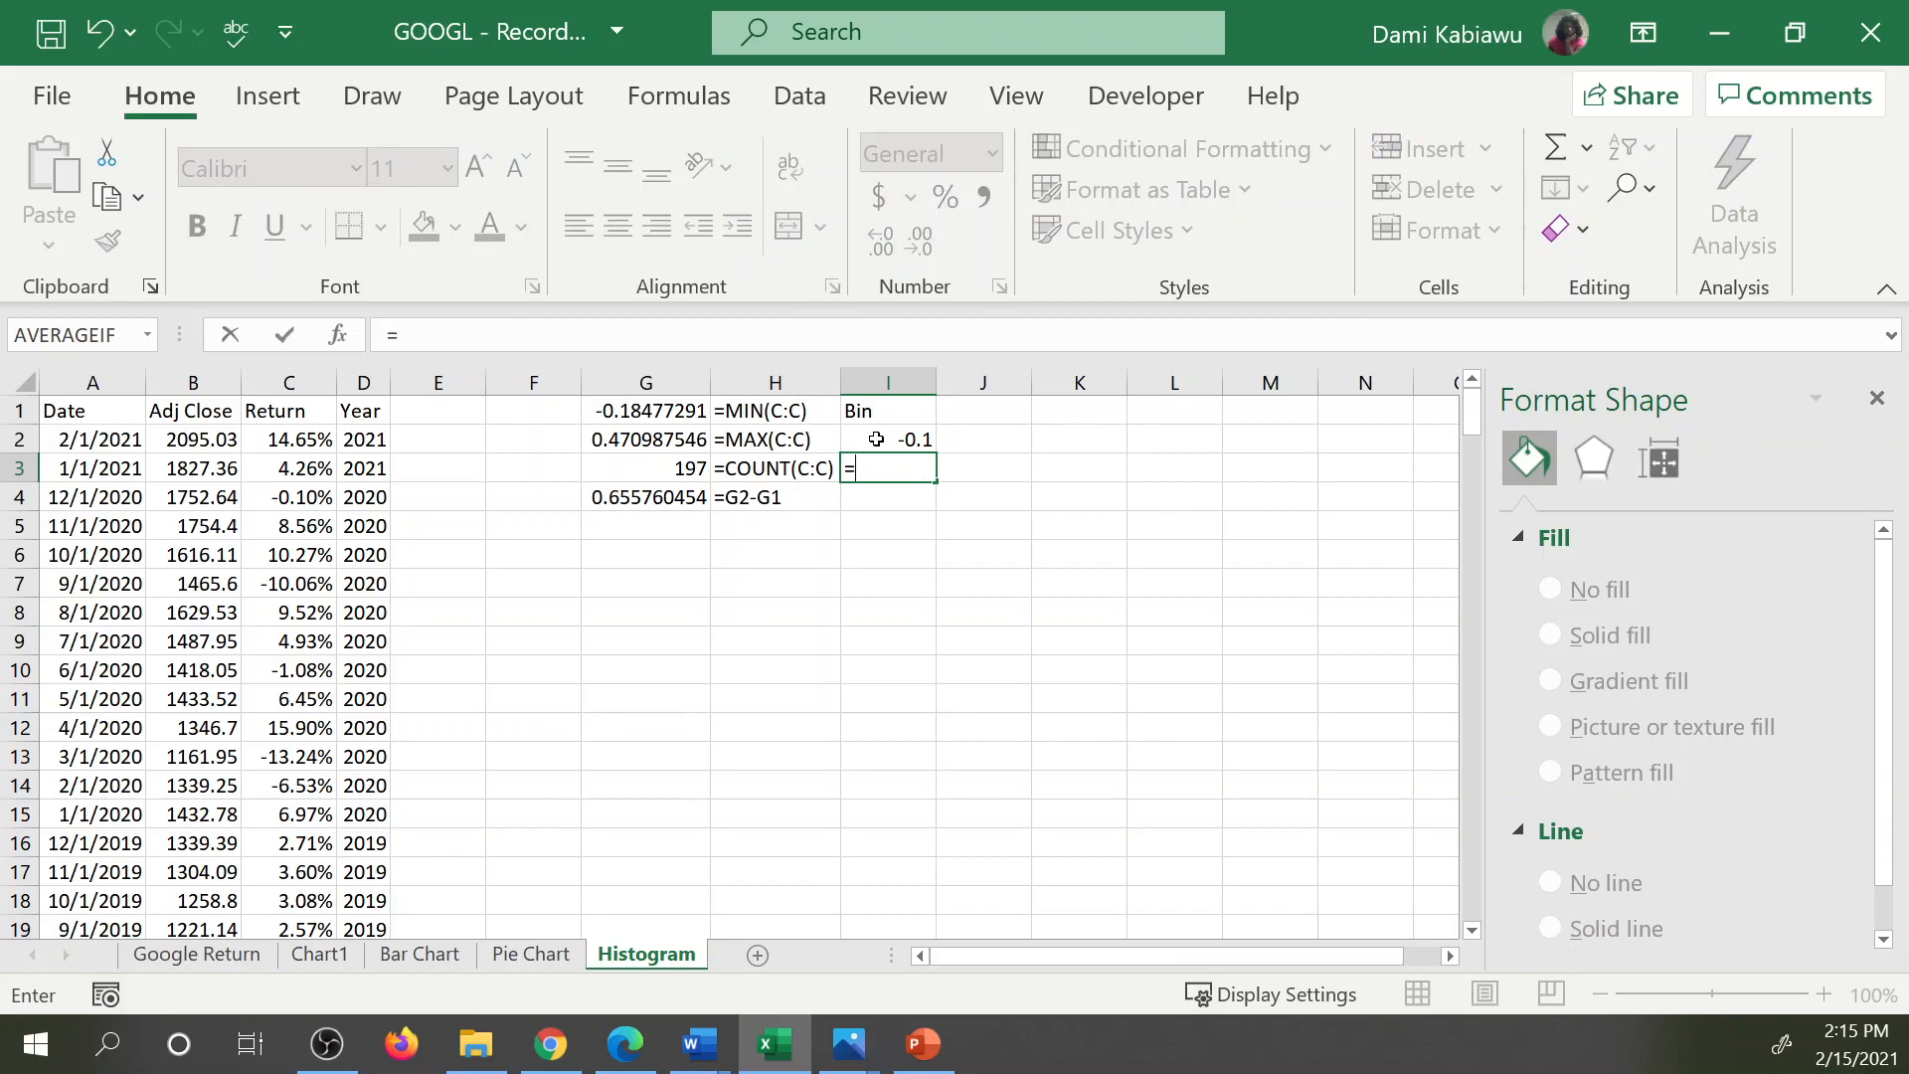
{"action": "left_click", "coordinate": [876, 439]}
{"action": "type", "text": "+.1"}
{"action": "key", "text": "Return"}
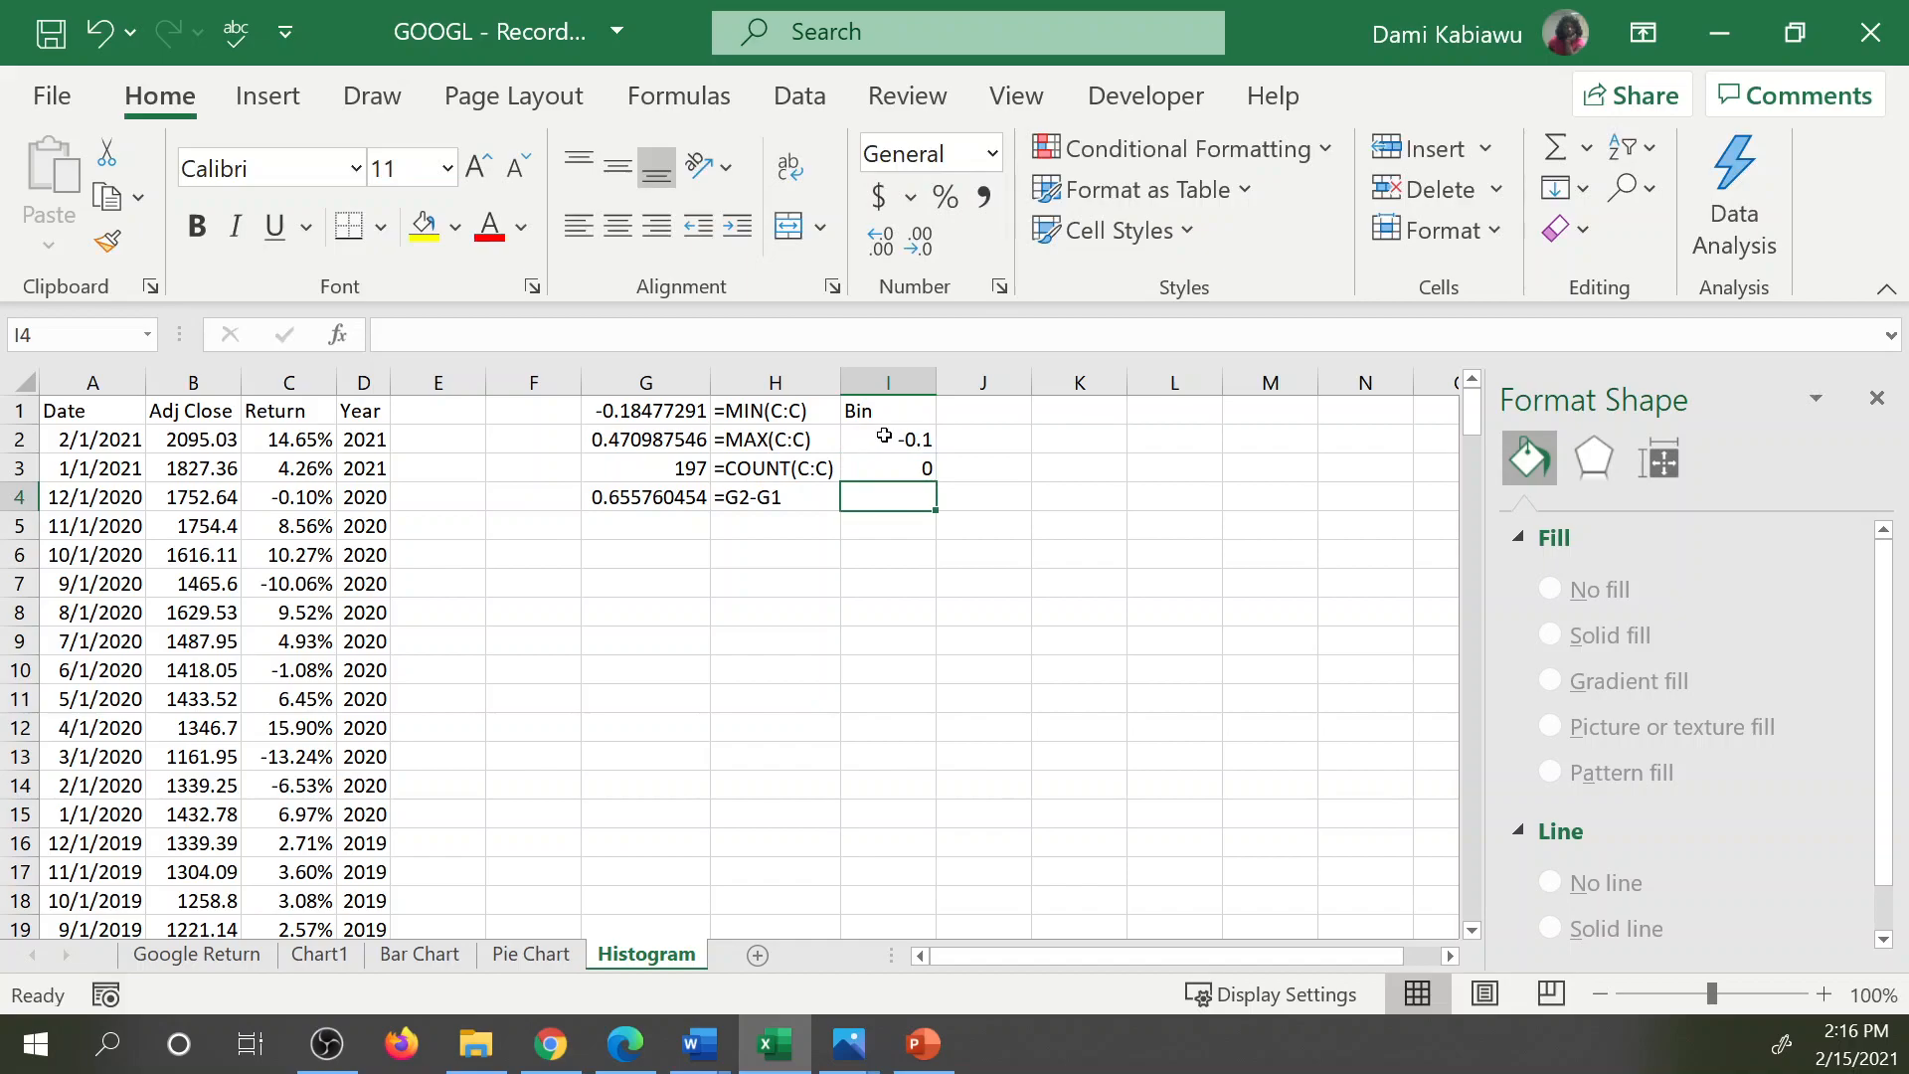
Format the bin values I2:I3 with two decimal places and fill the series down to I5.
{"action": "left_click", "coordinate": [884, 436]}
{"action": "left_click_drag", "start_coordinate": [884, 435], "coordinate": [908, 467]}
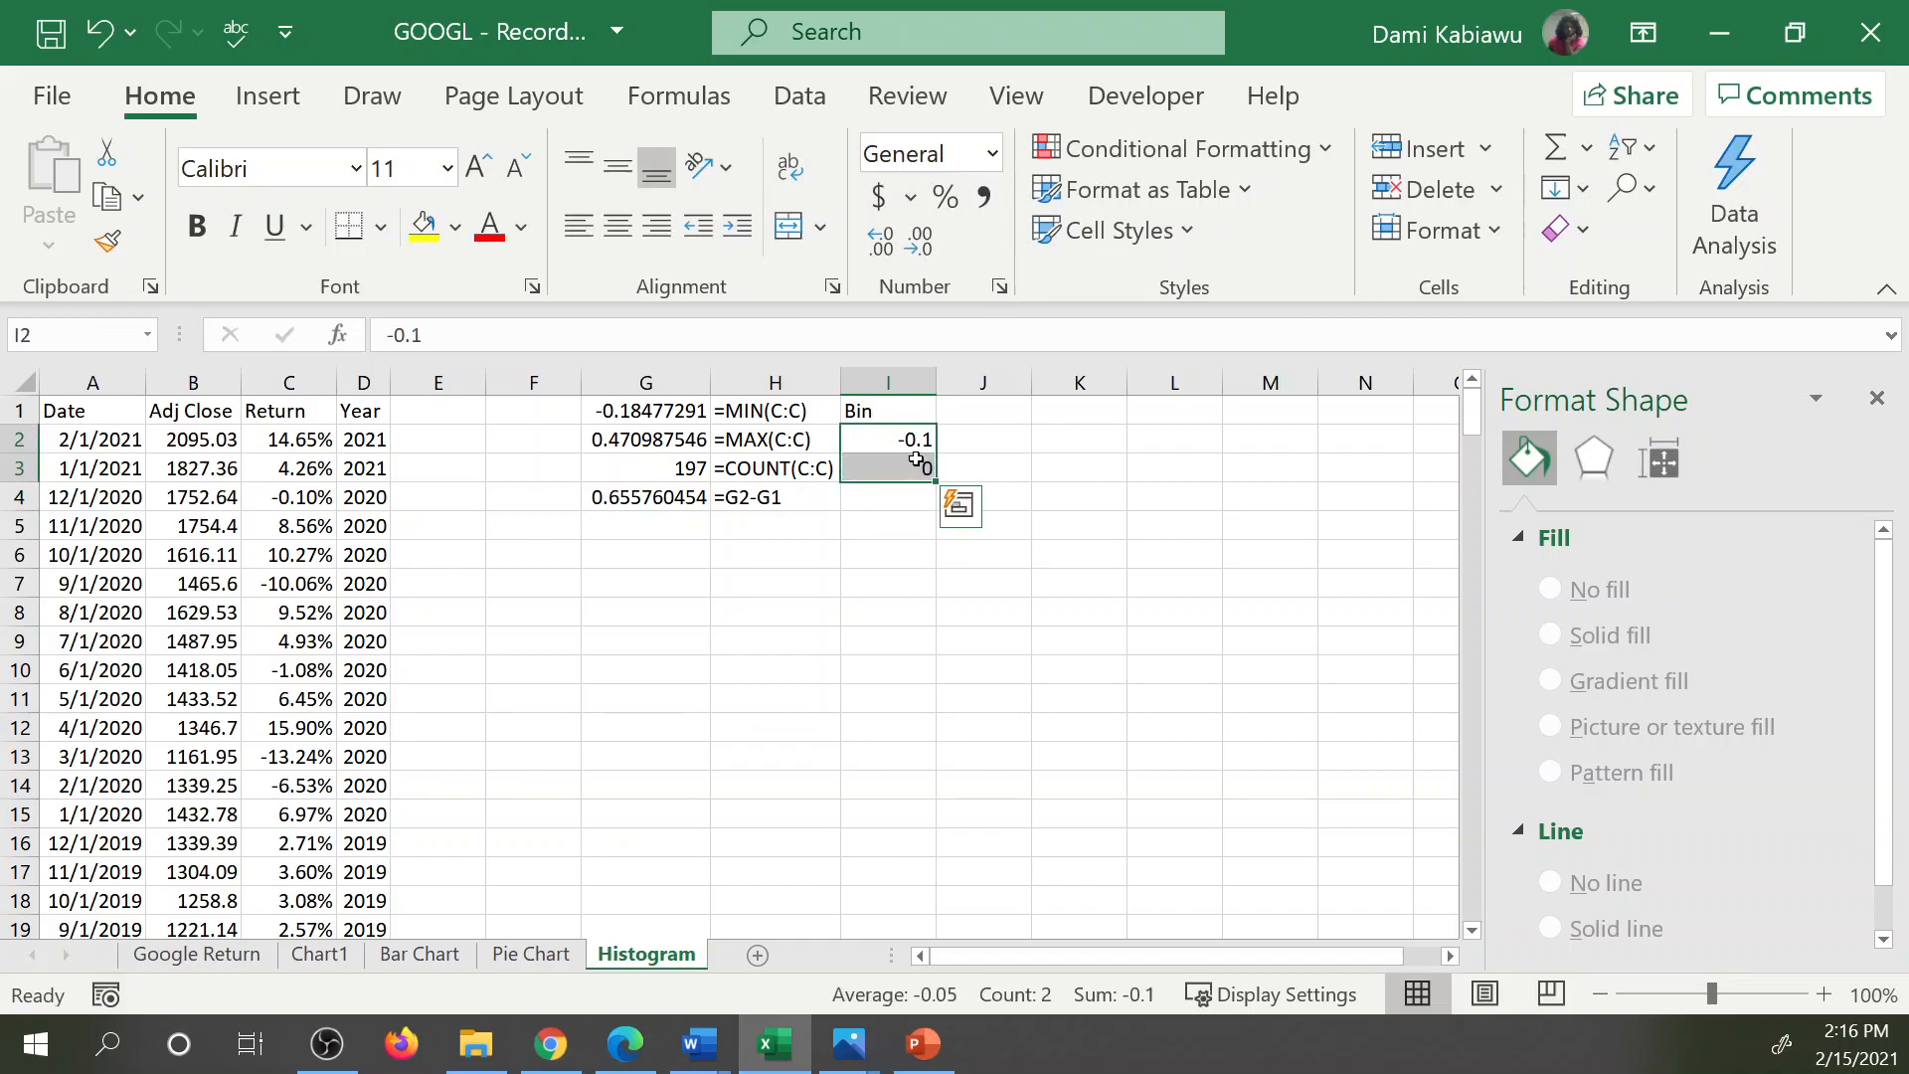
{"action": "left_click", "coordinate": [921, 242]}
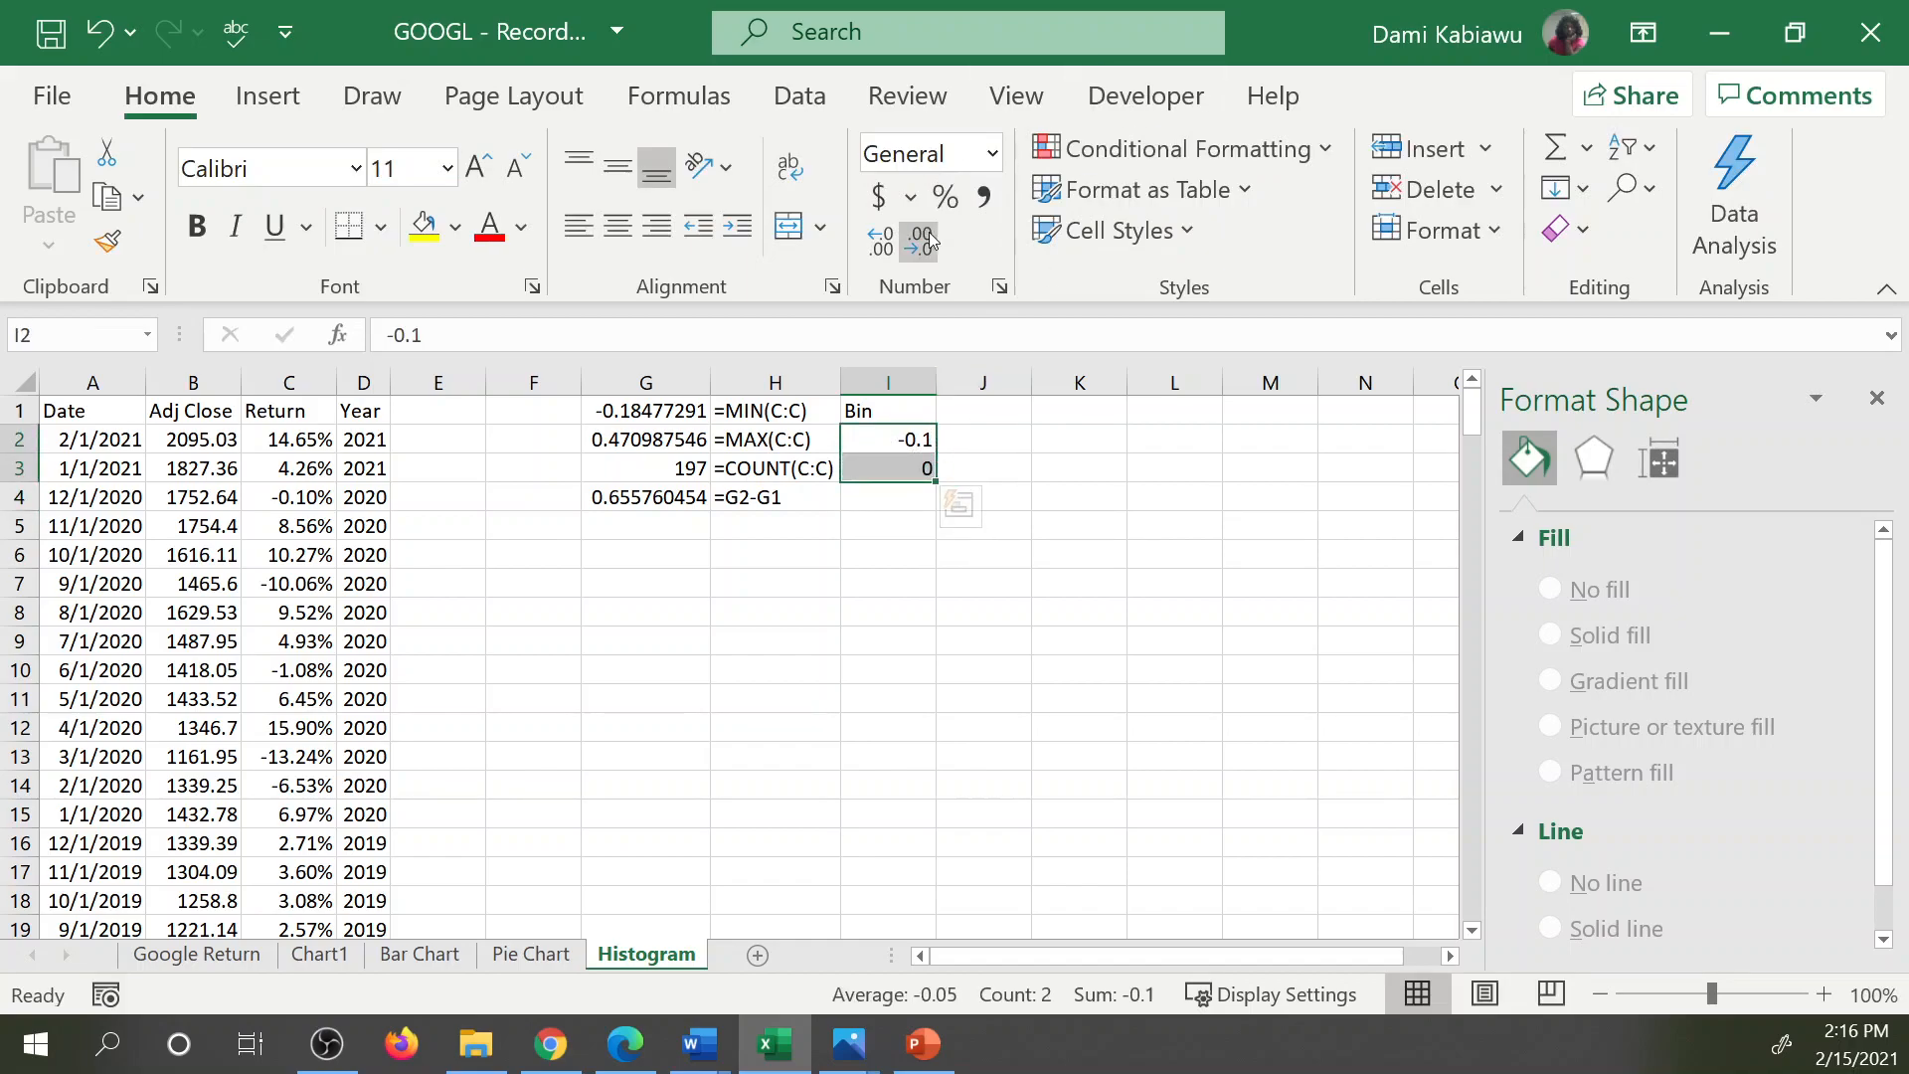
{"action": "left_click", "coordinate": [890, 241]}
{"action": "left_click", "coordinate": [890, 242]}
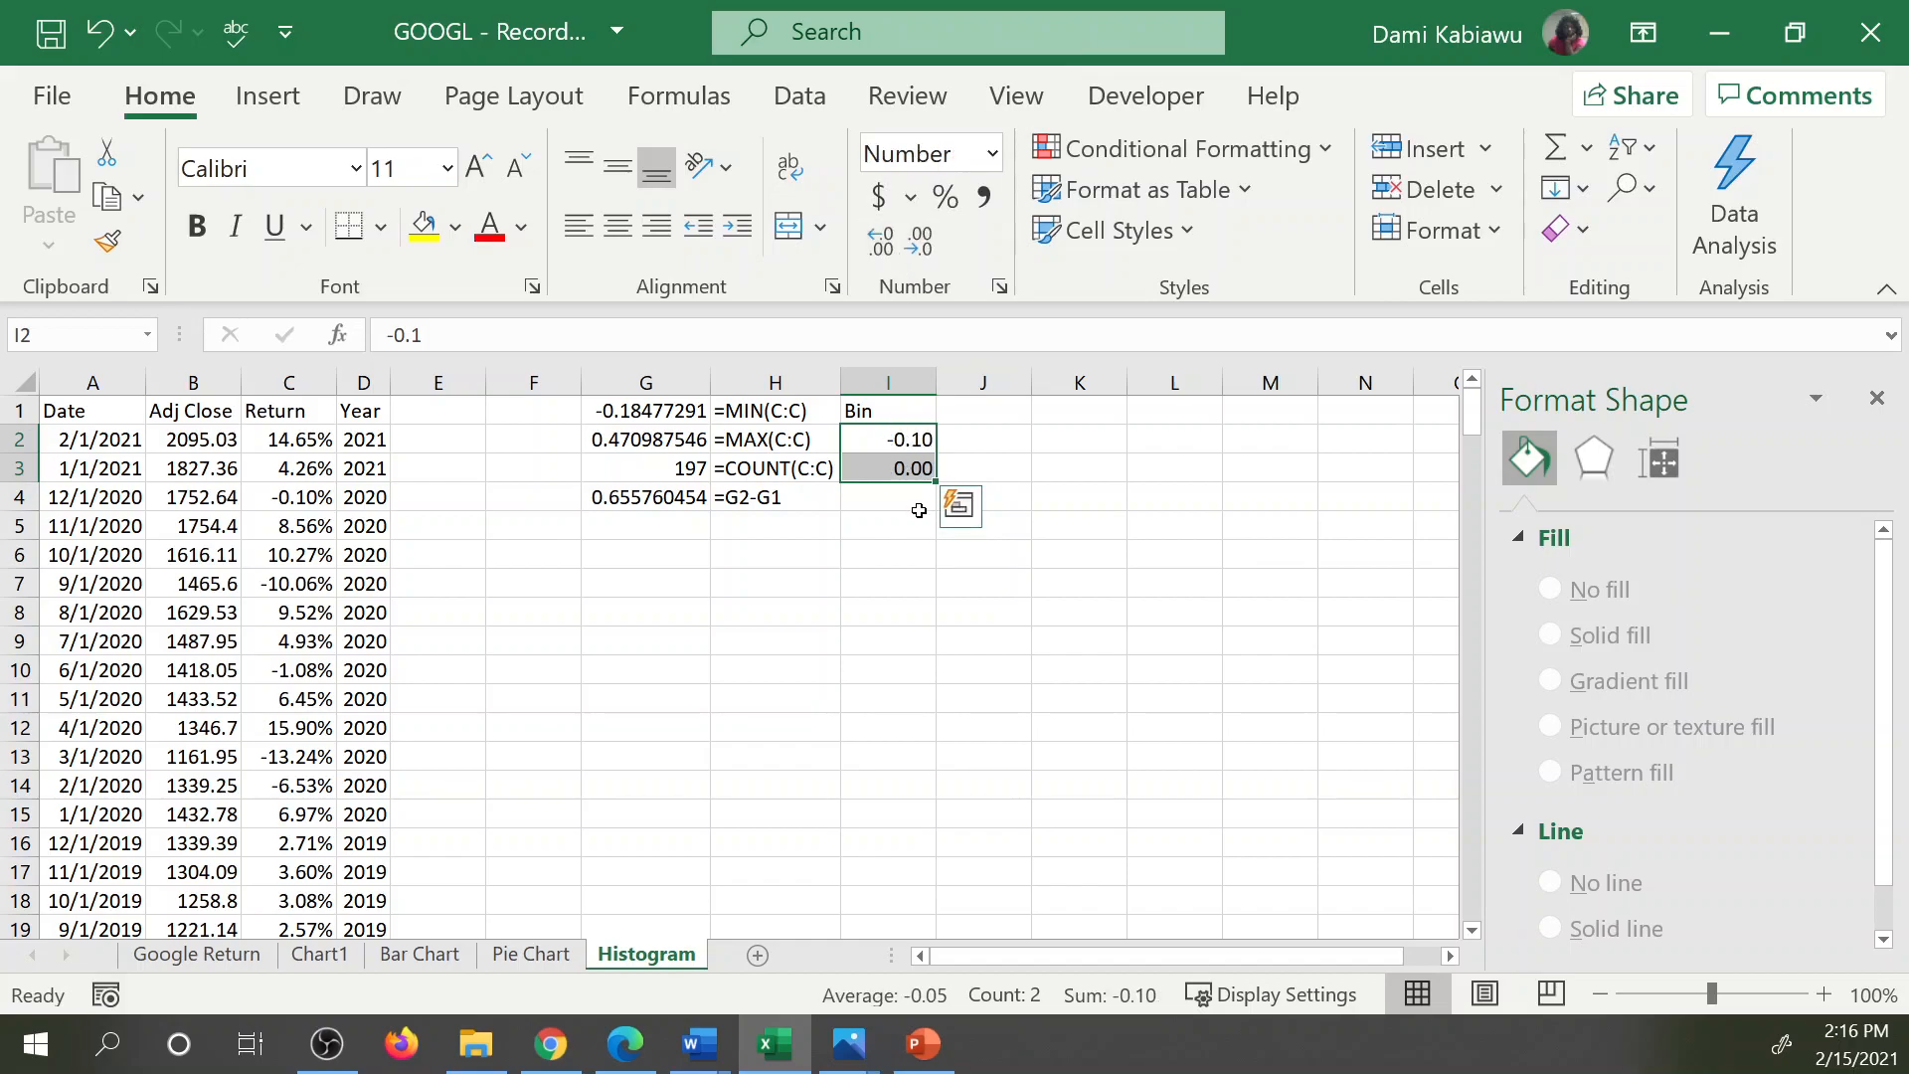
{"action": "left_click_drag", "start_coordinate": [936, 487], "coordinate": [935, 486]}
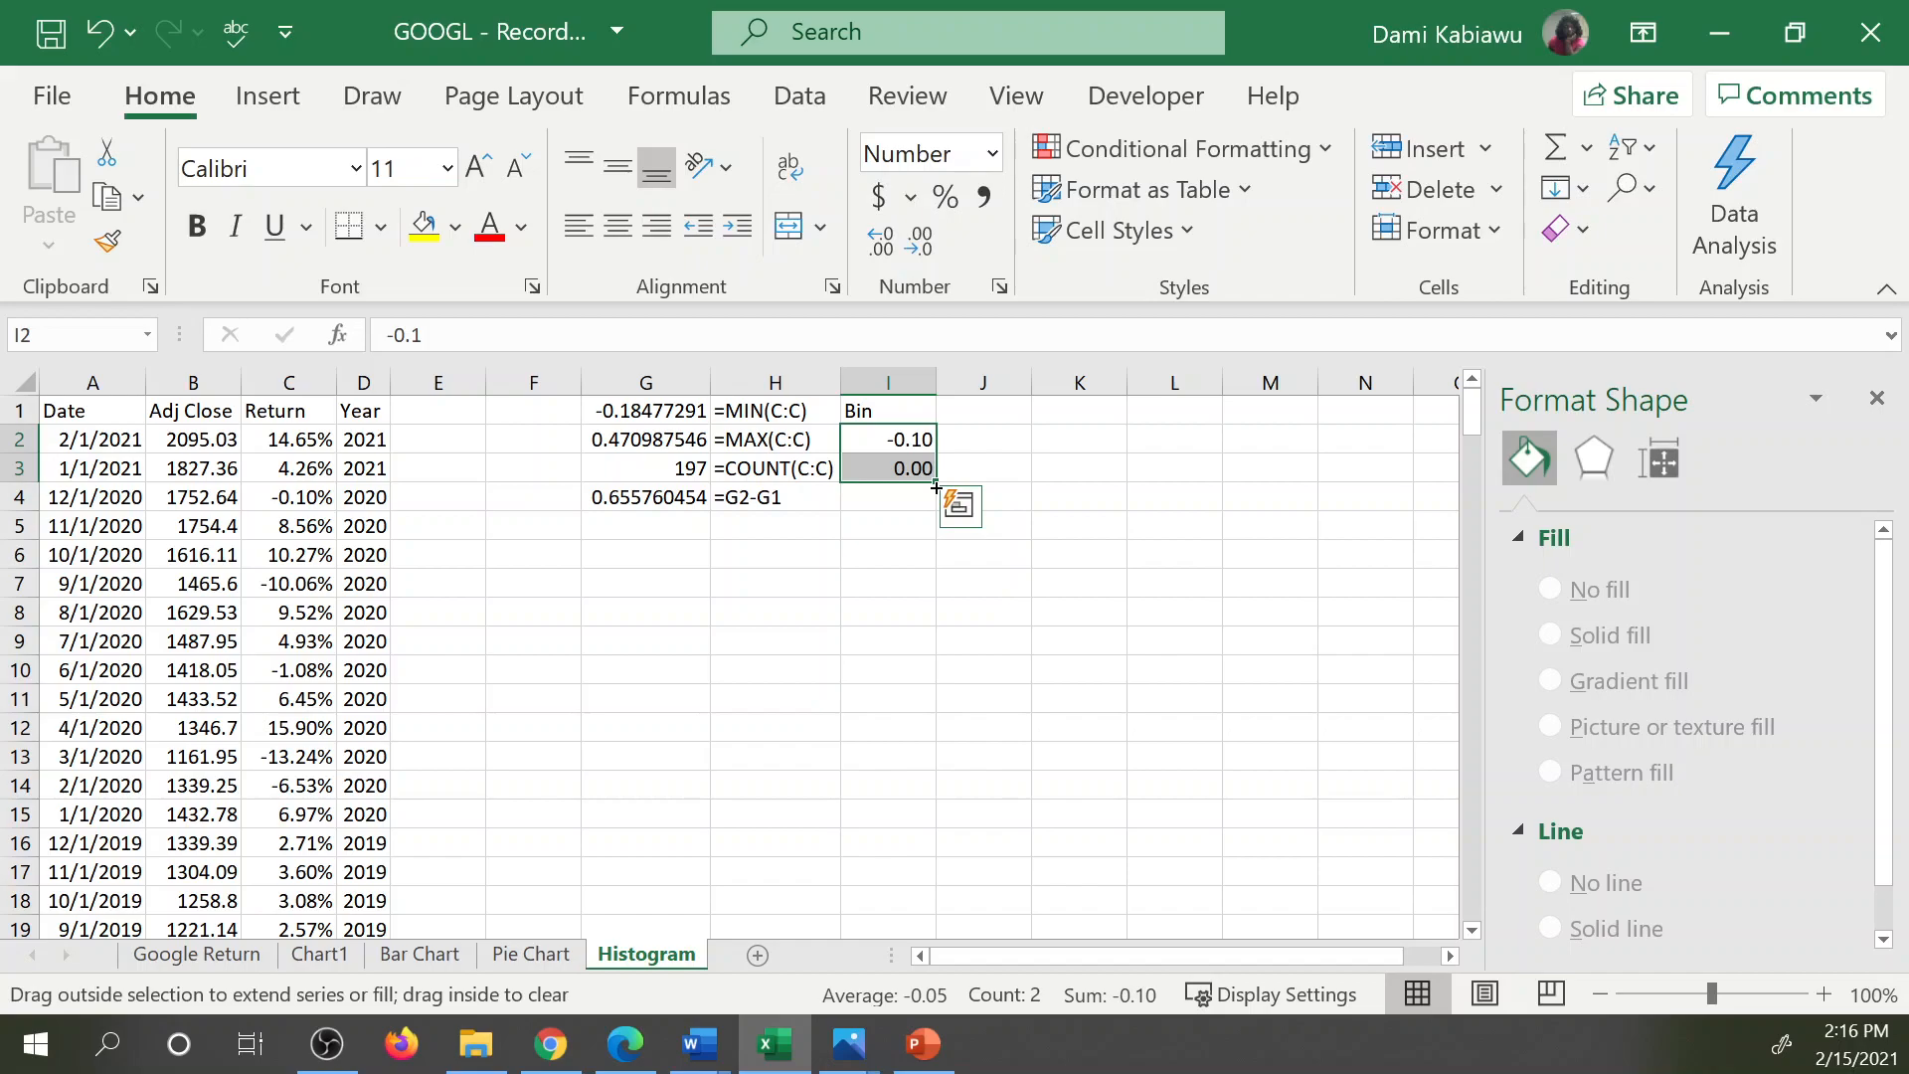
{"action": "left_click_drag", "start_coordinate": [936, 486], "coordinate": [913, 535]}
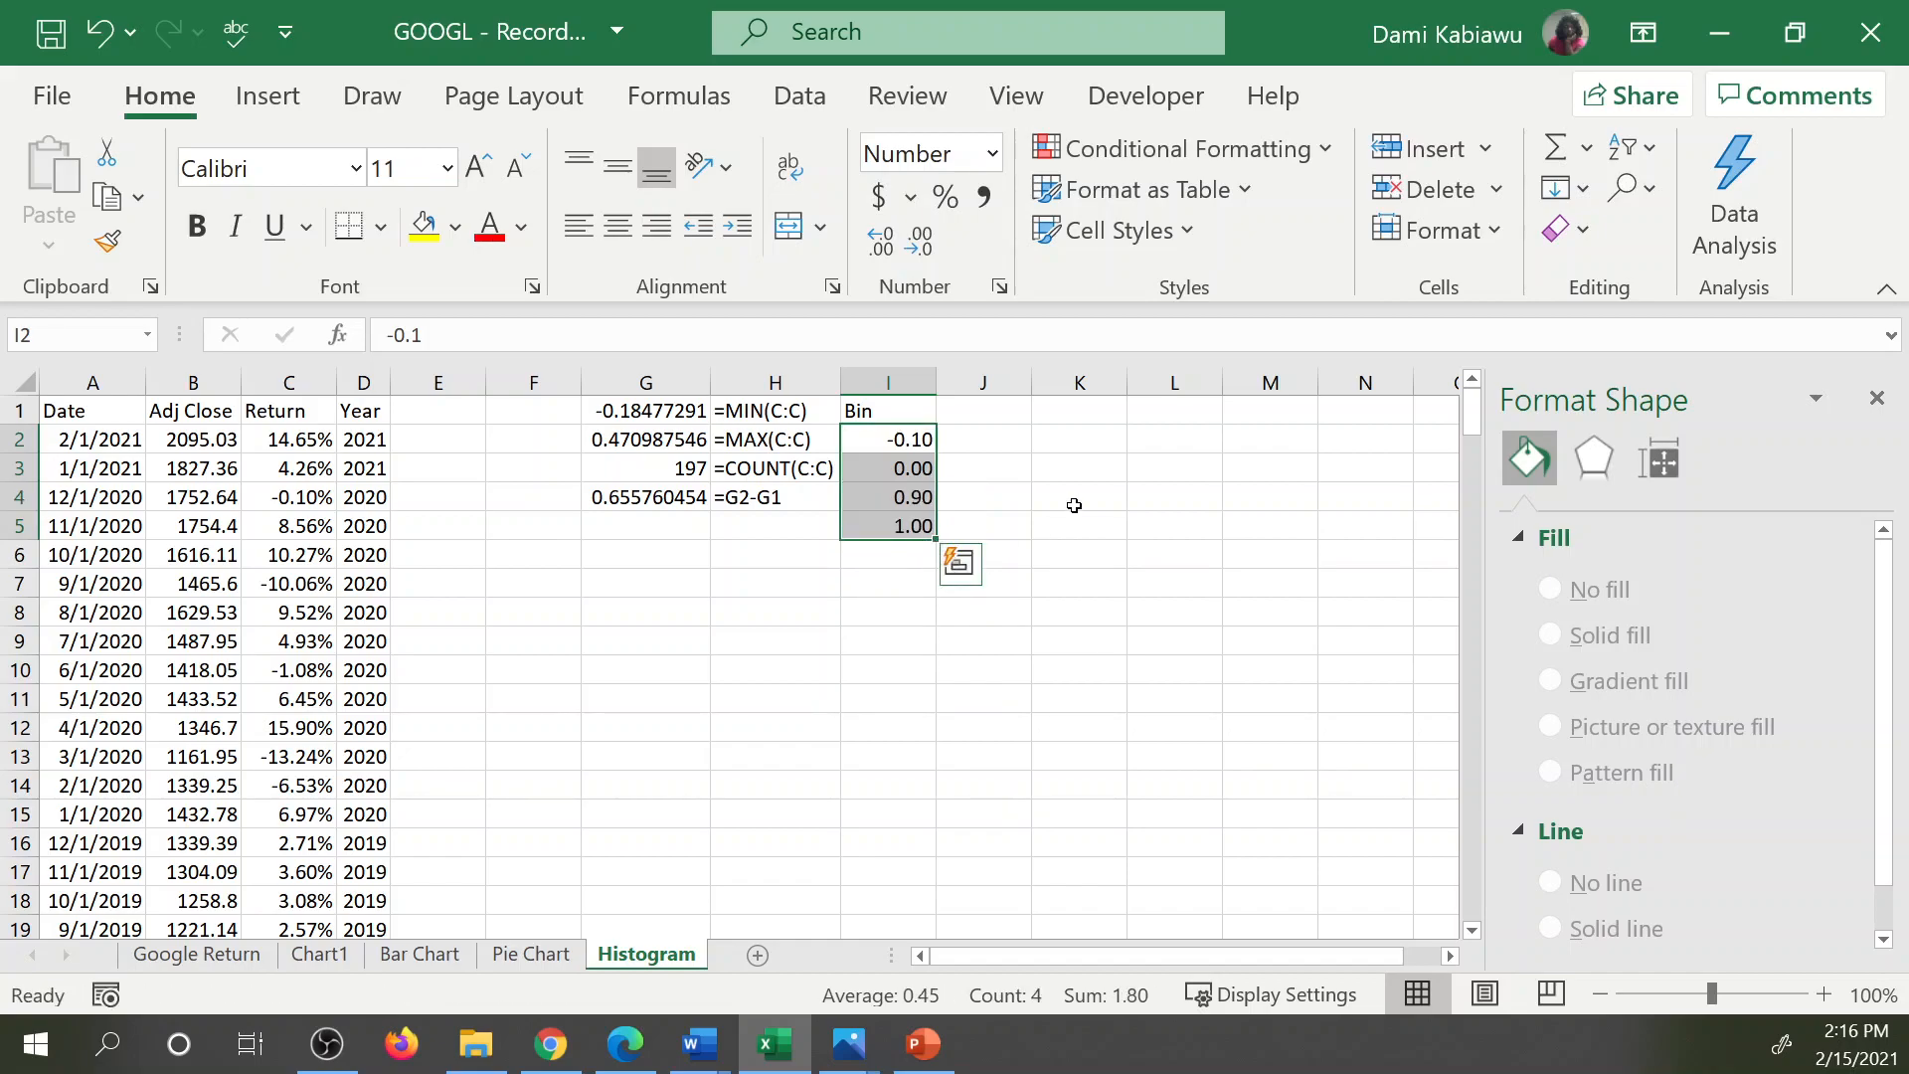
Calculate the bin width in G5 by dividing the range by 6, =G4/6.
{"action": "left_click", "coordinate": [1074, 506]}
{"action": "left_click", "coordinate": [893, 437]}
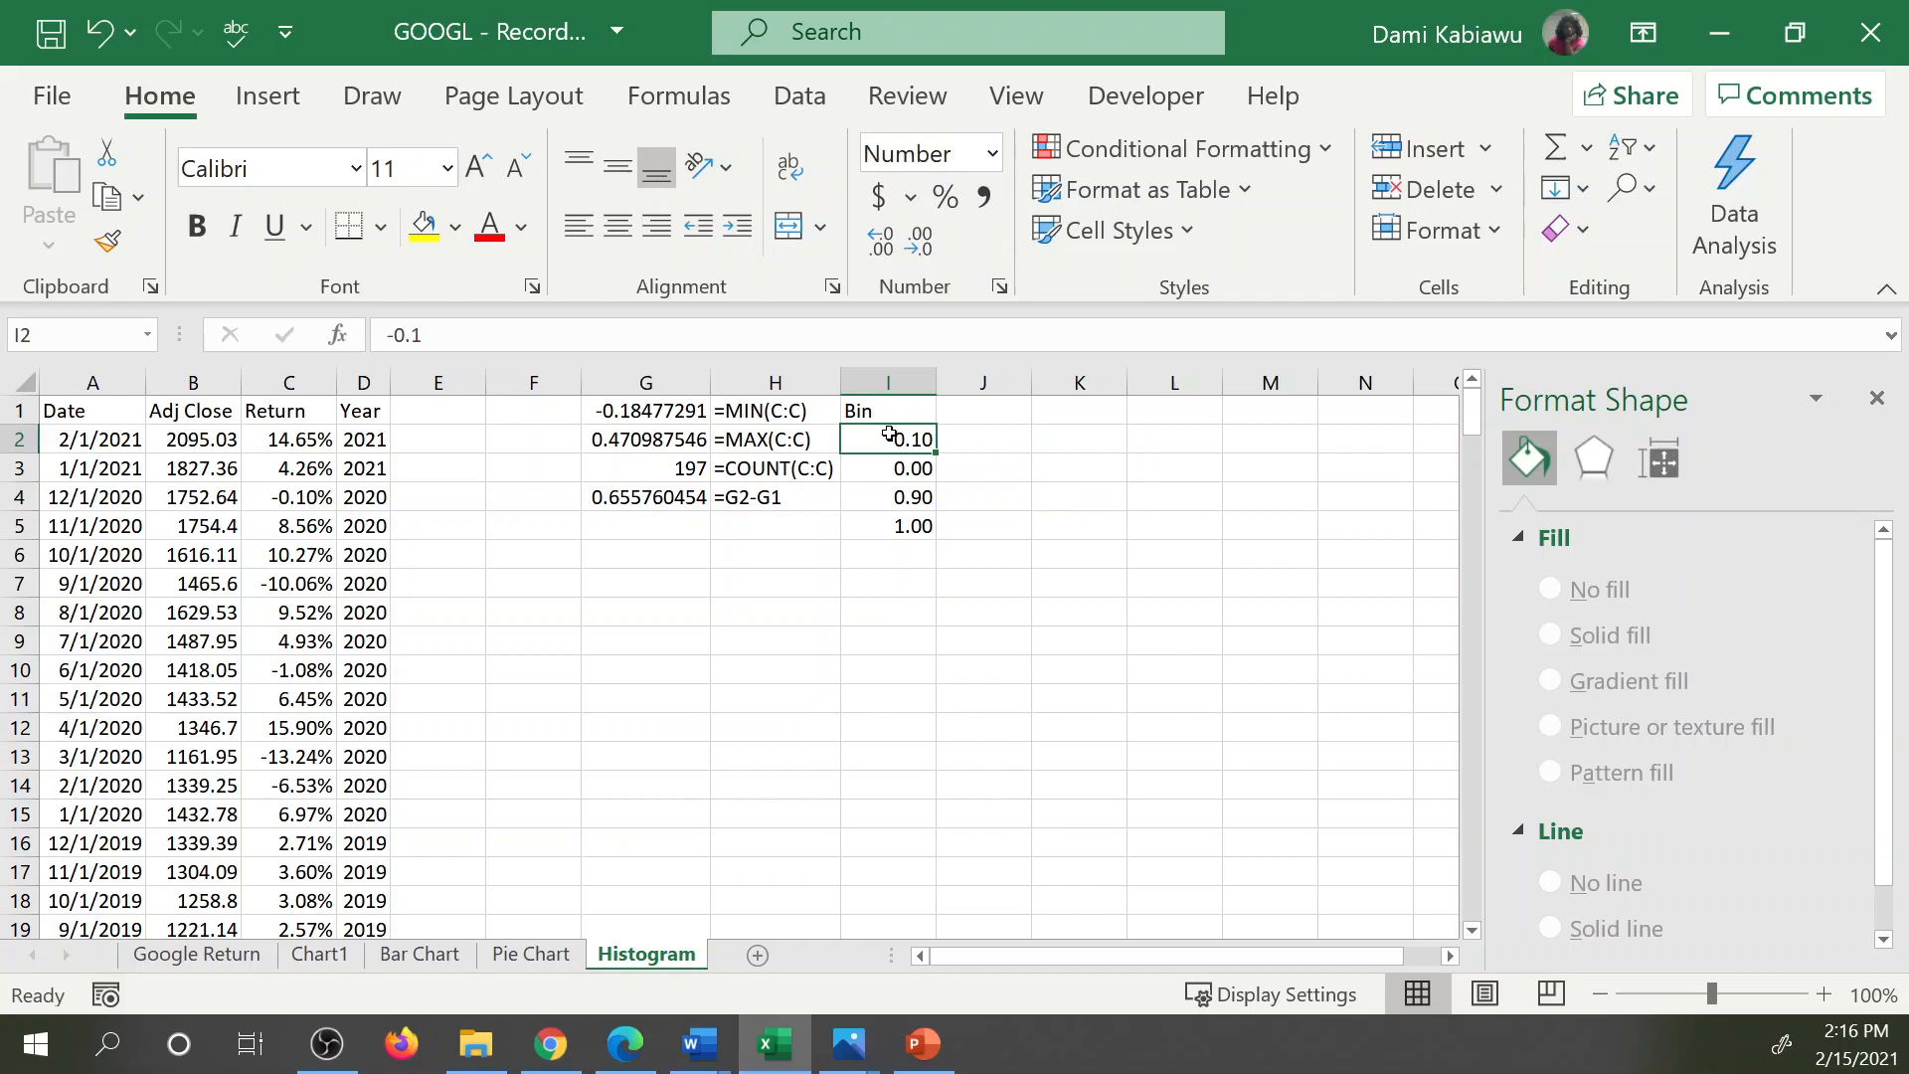
{"action": "left_click", "coordinate": [637, 503]}
{"action": "key", "text": "Return"}
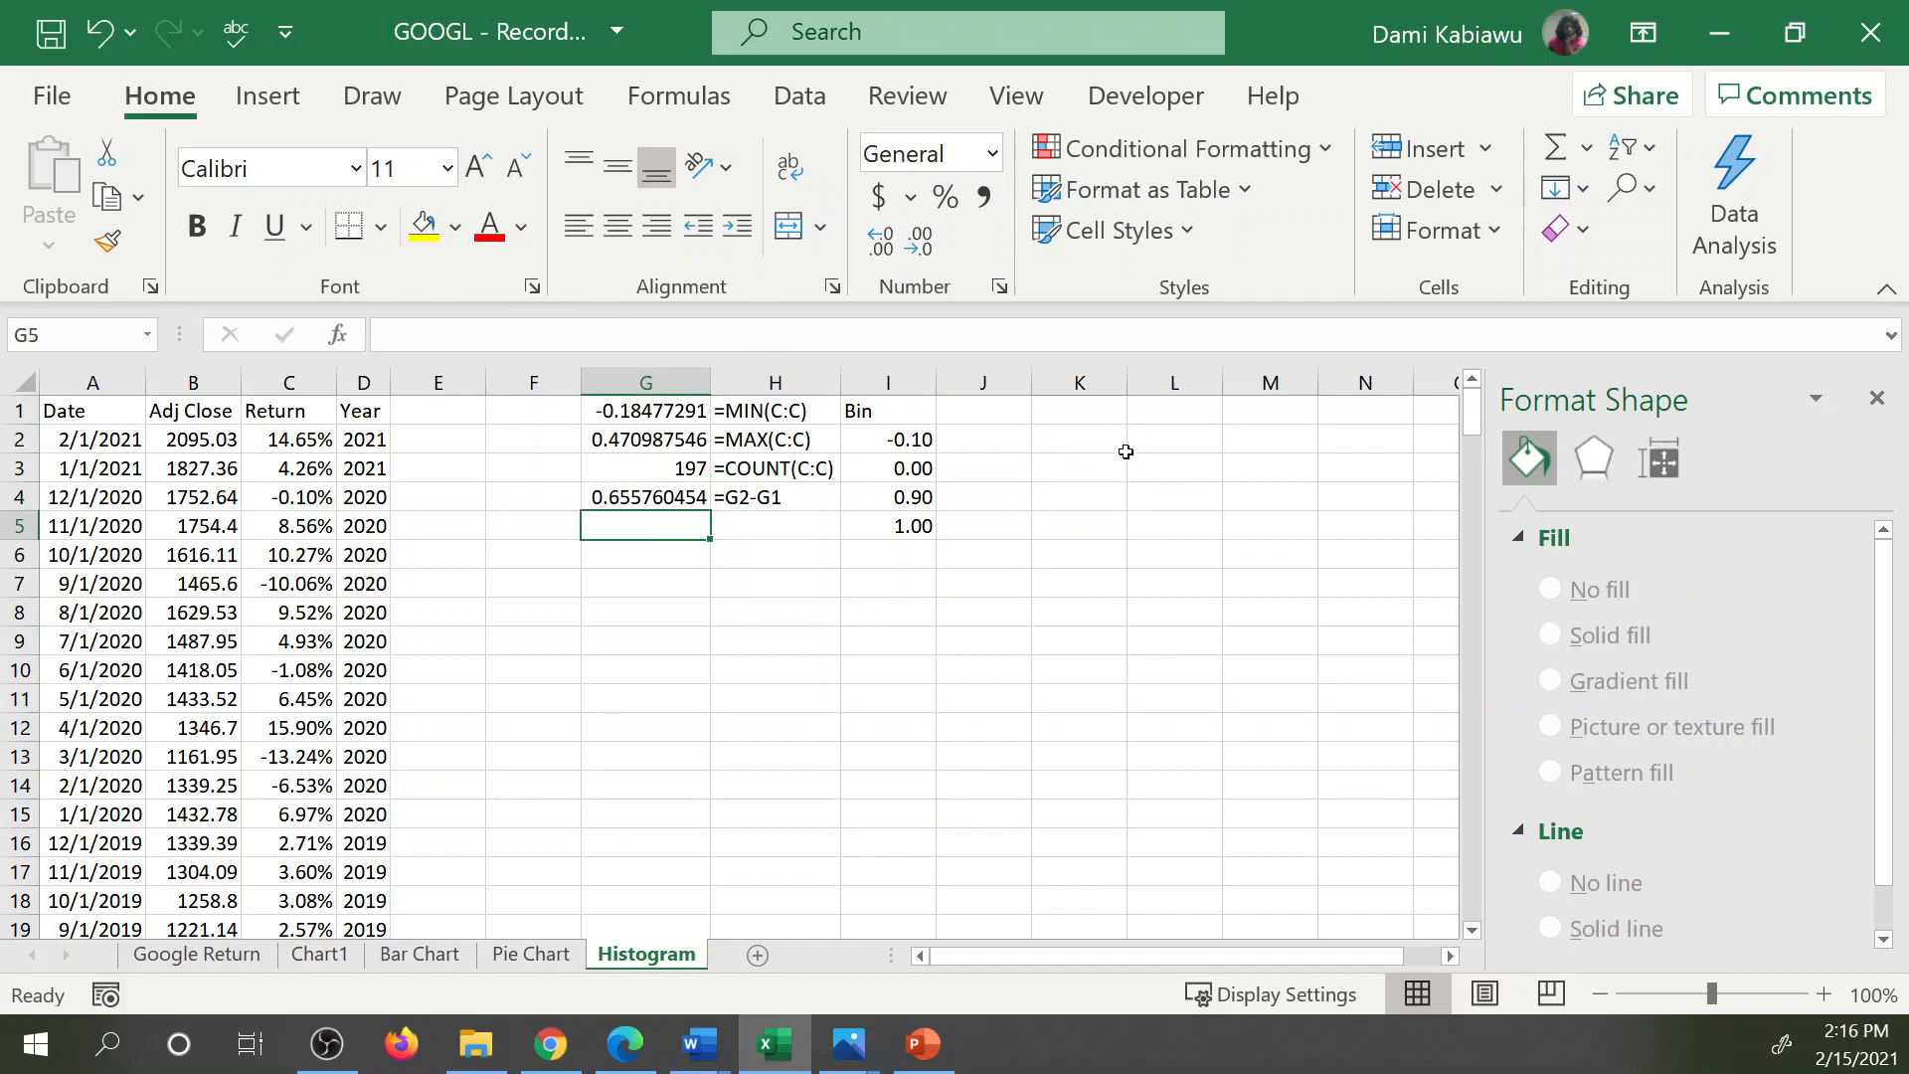
{"action": "type", "text": "="}
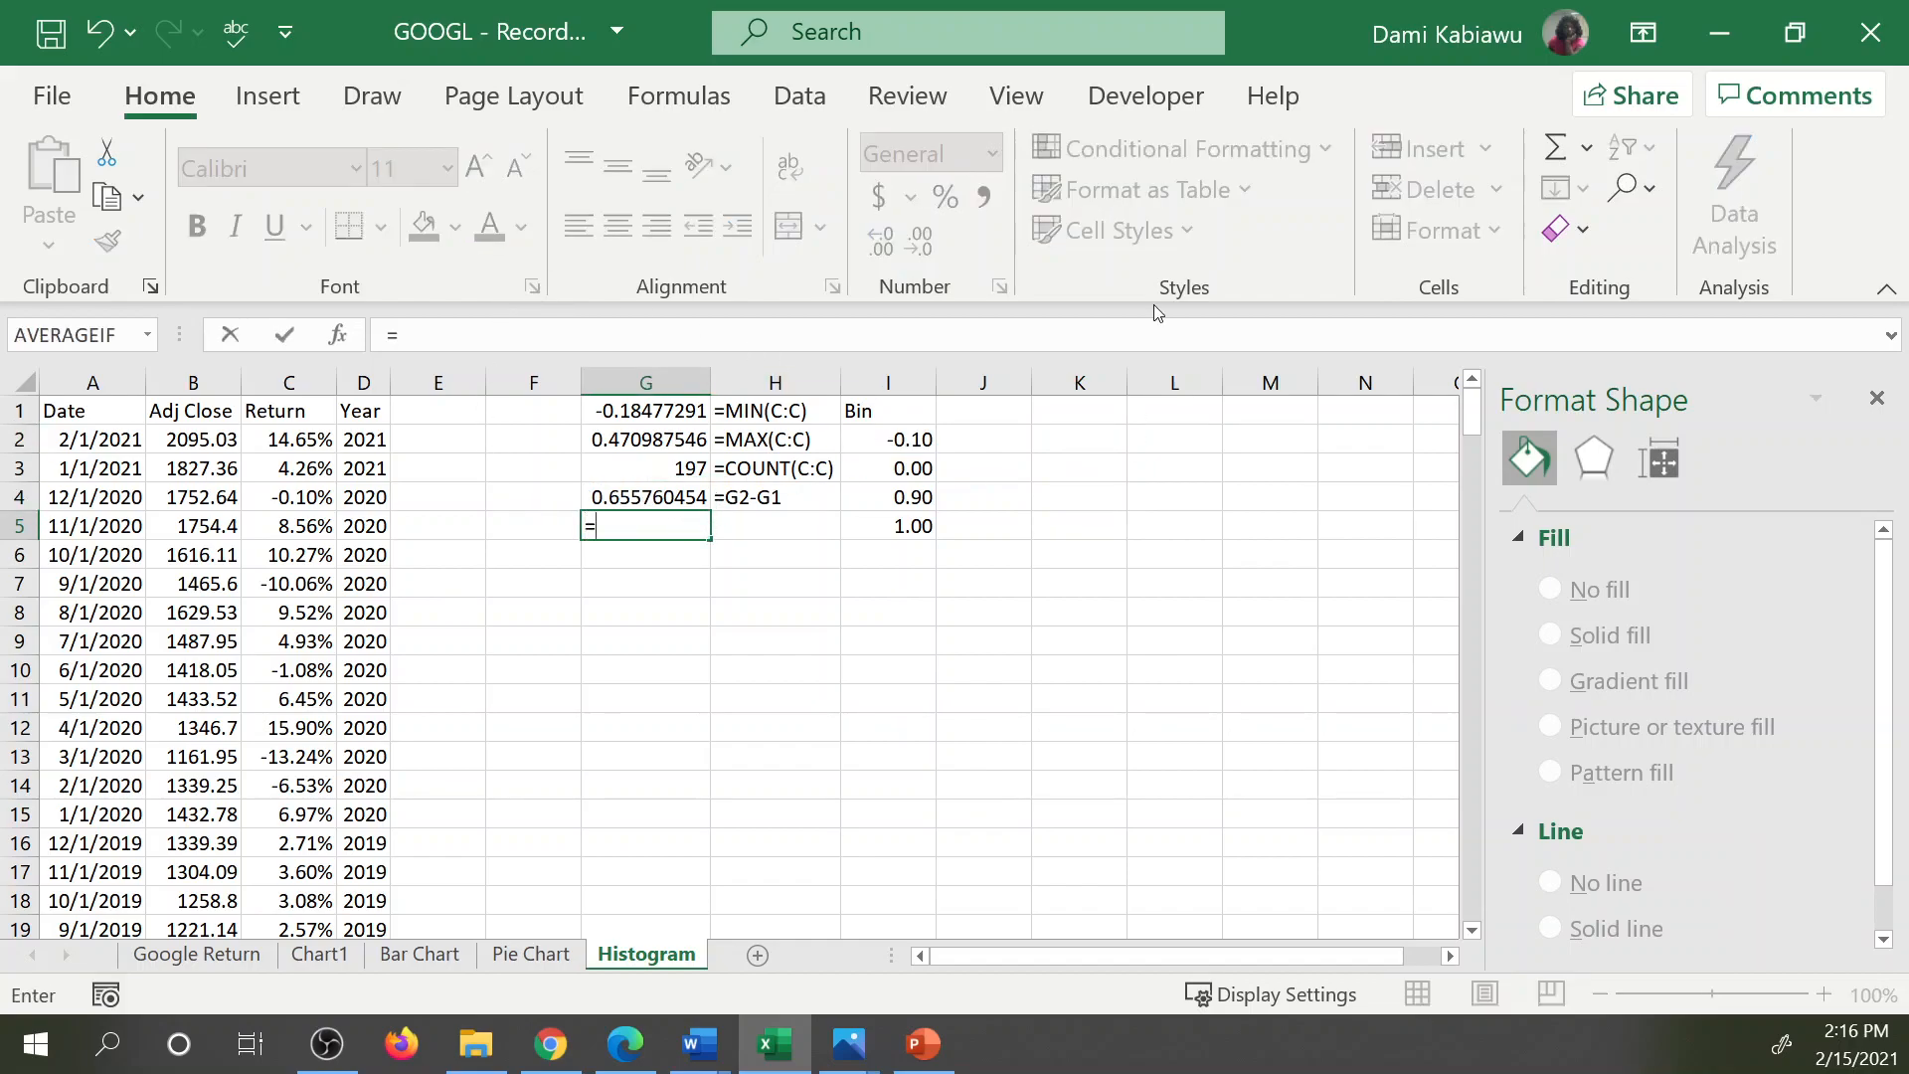
{"action": "left_click", "coordinate": [638, 495]}
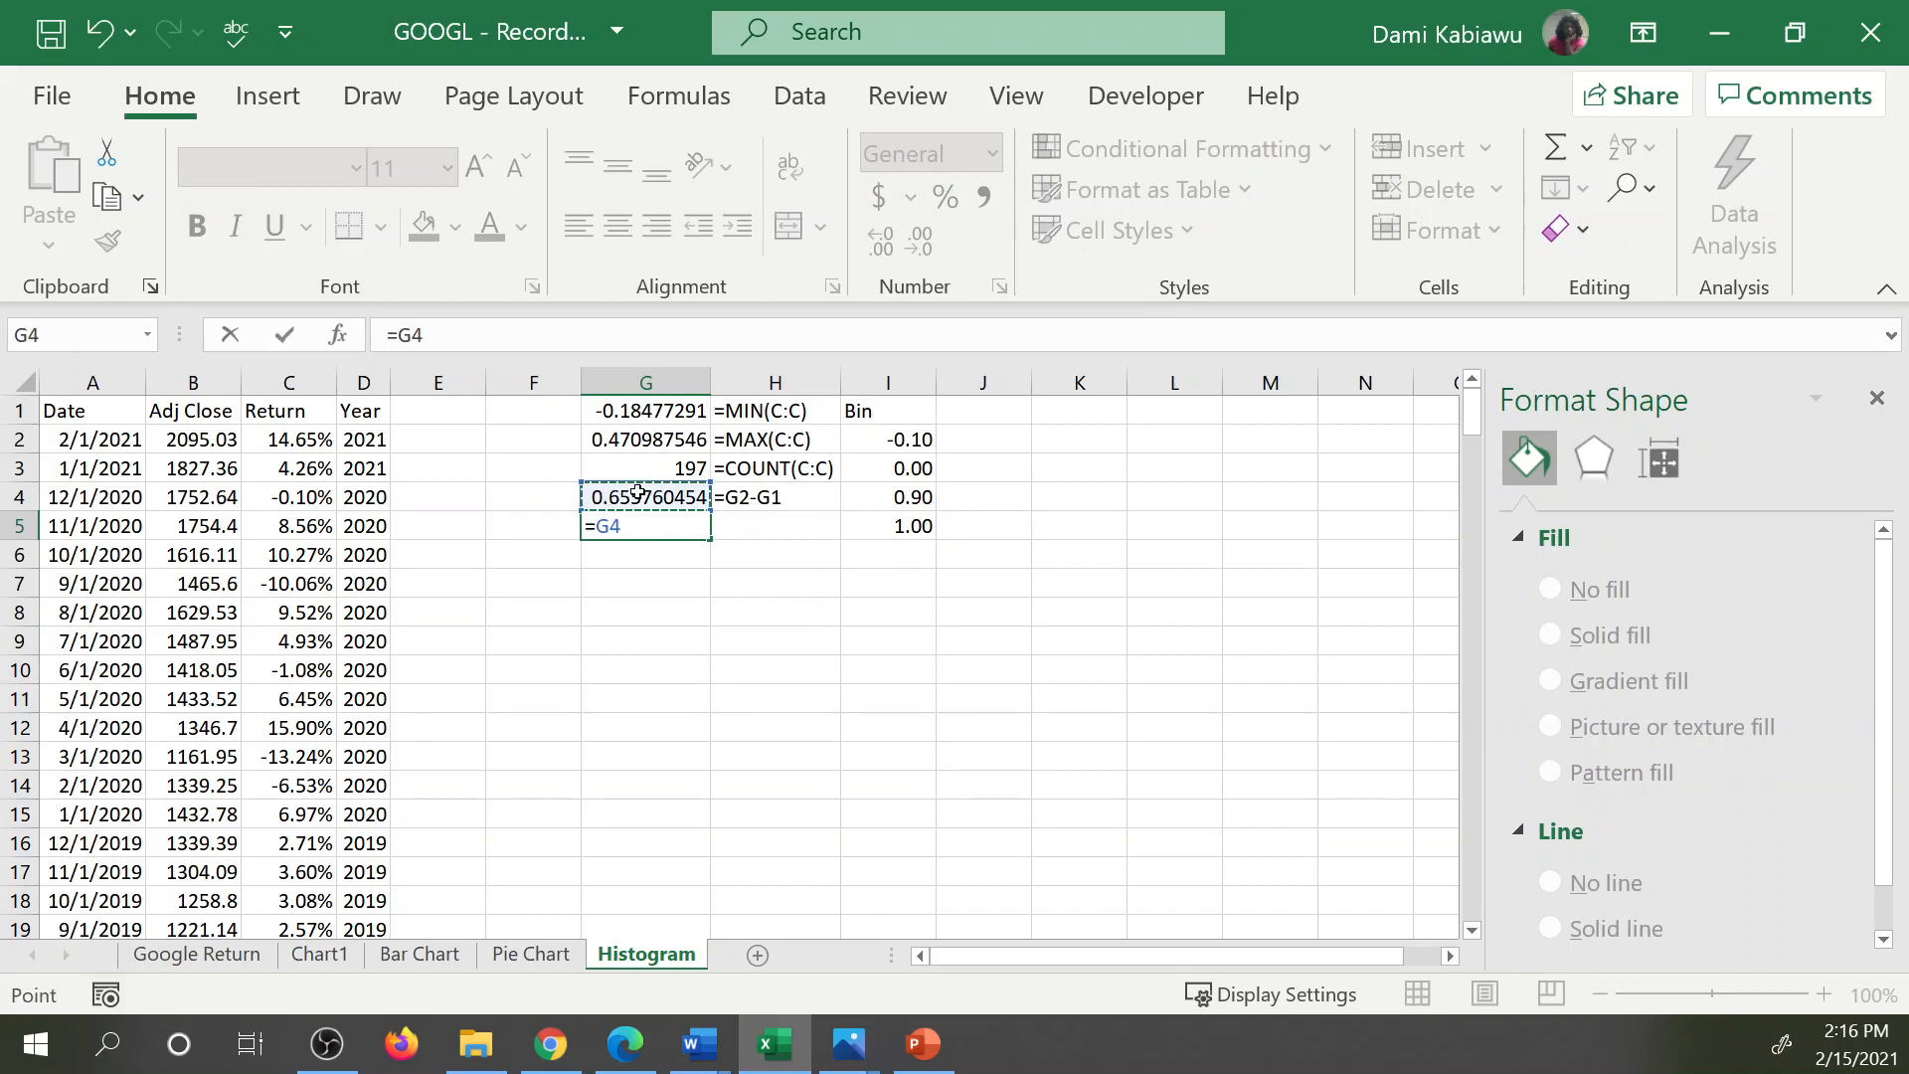
{"action": "type", "text": "."}
{"action": "type", "text": "/"}
{"action": "type", "text": "6"}
{"action": "key", "text": "Return"}
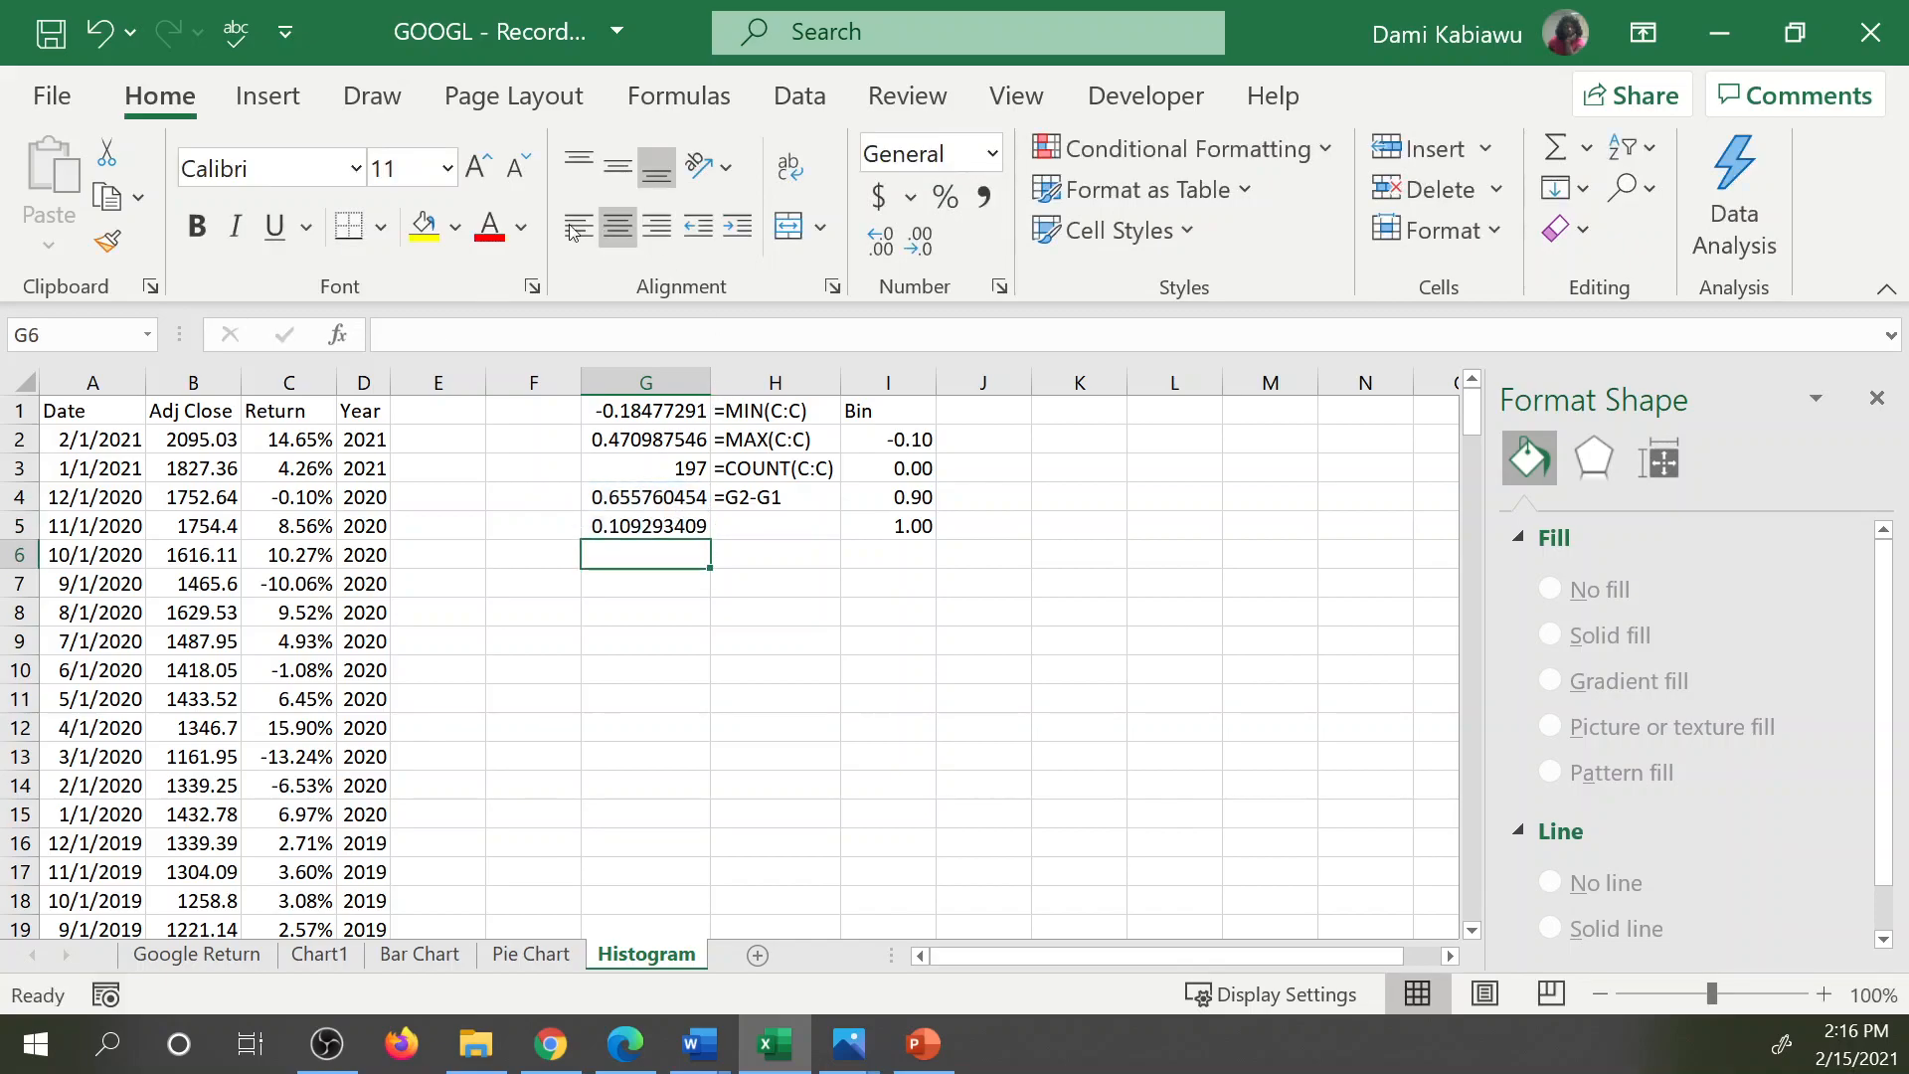
{"action": "left_click", "coordinate": [670, 537]}
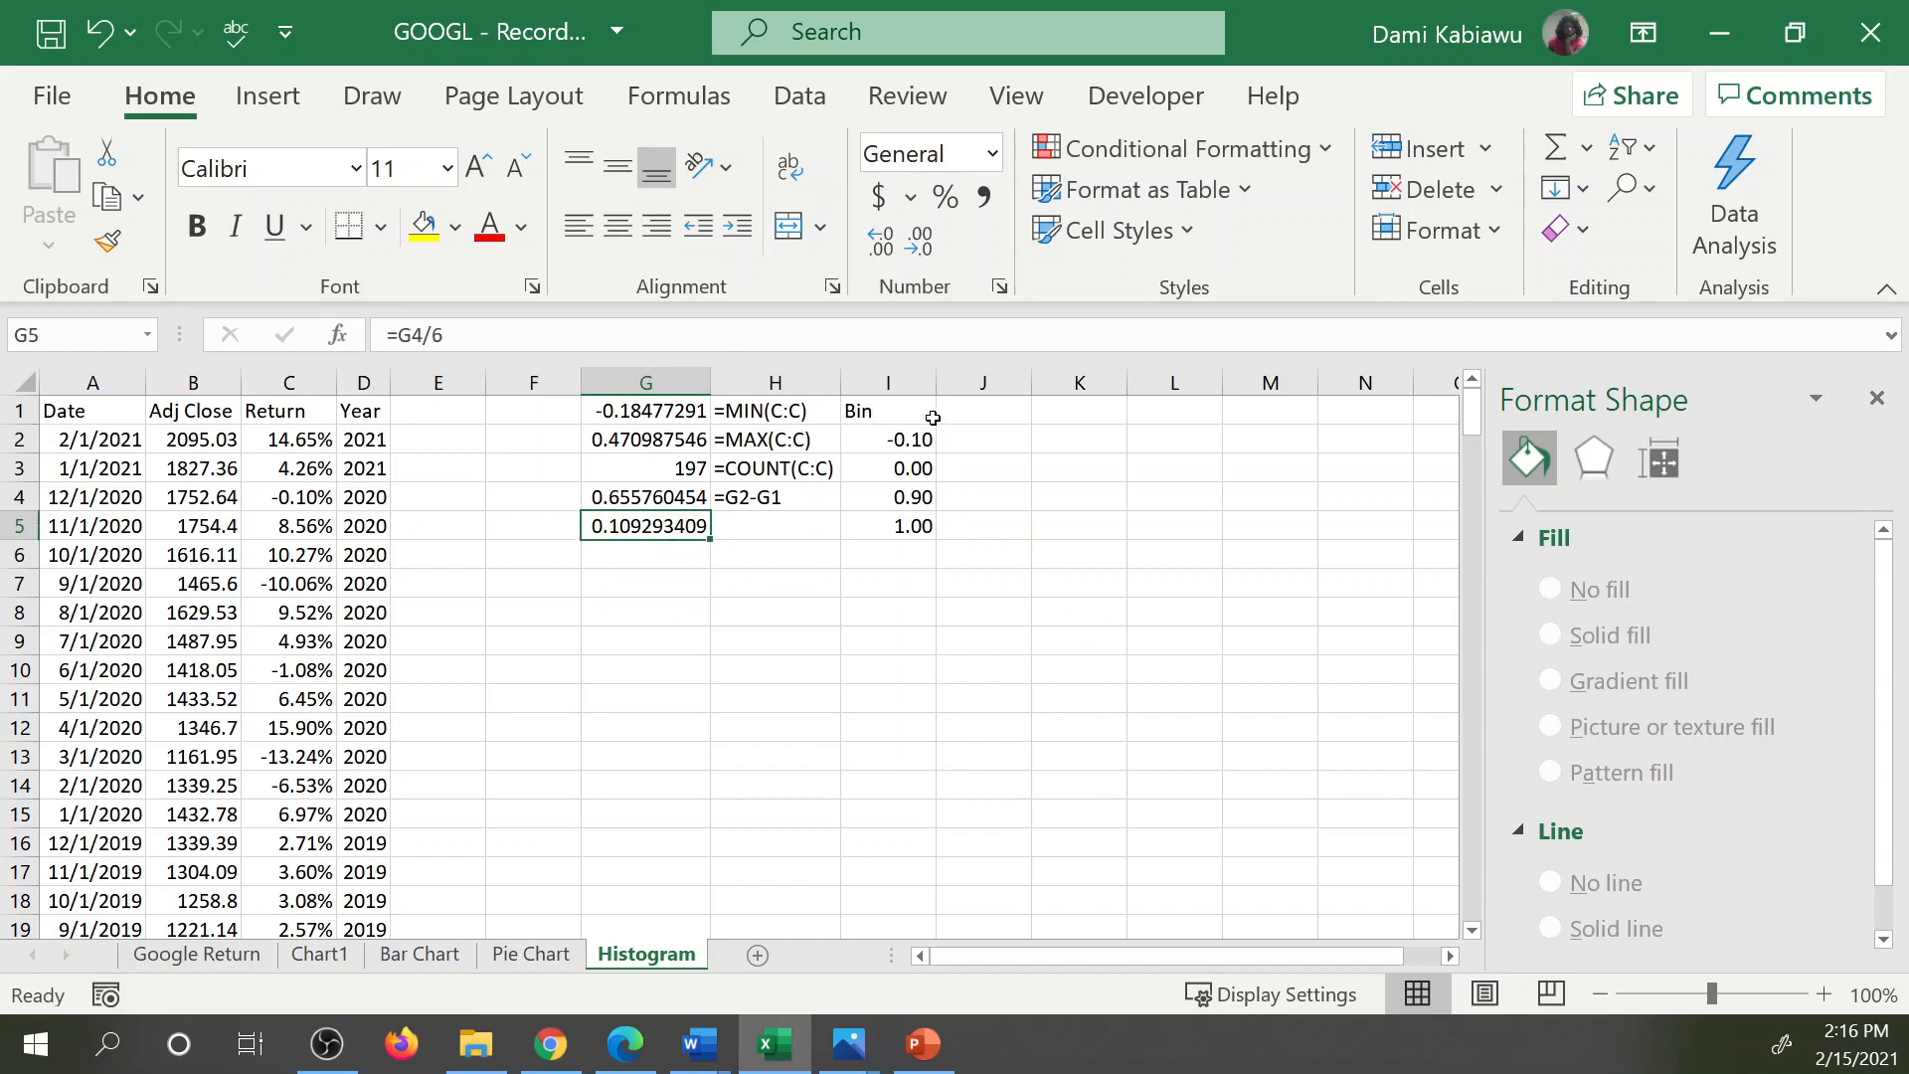
Replace the first bin value in I2 with the minimum plus the bin width, =G1+G5.
{"action": "left_click", "coordinate": [901, 437]}
{"action": "type", "text": "-0.1"}
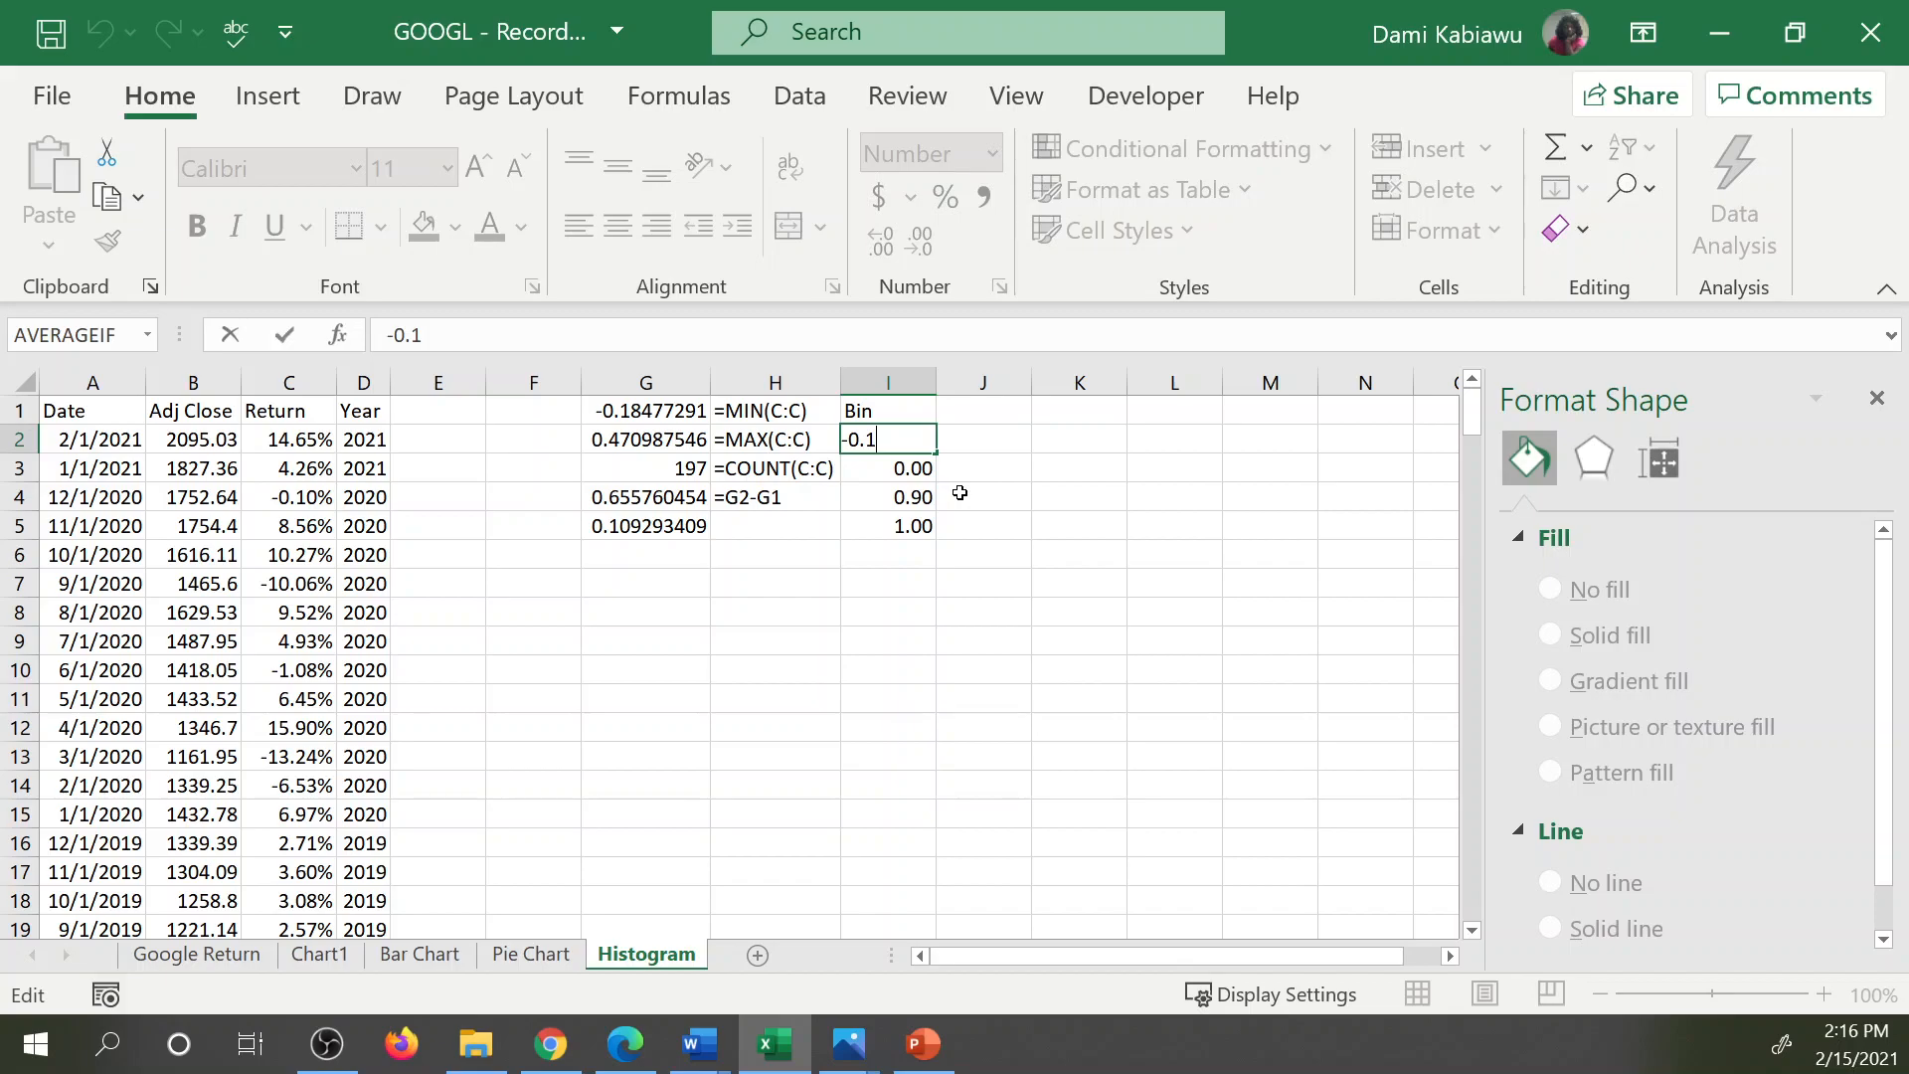
{"action": "key", "text": "BackSpace"}
{"action": "key", "text": "BackSpace"}
{"action": "key", "text": "BackSpace"}
{"action": "key", "text": "BackSpace"}
{"action": "key", "text": "Escape"}
{"action": "type", "text": "="}
{"action": "left_click", "coordinate": [655, 408]}
{"action": "type", "text": "+"}
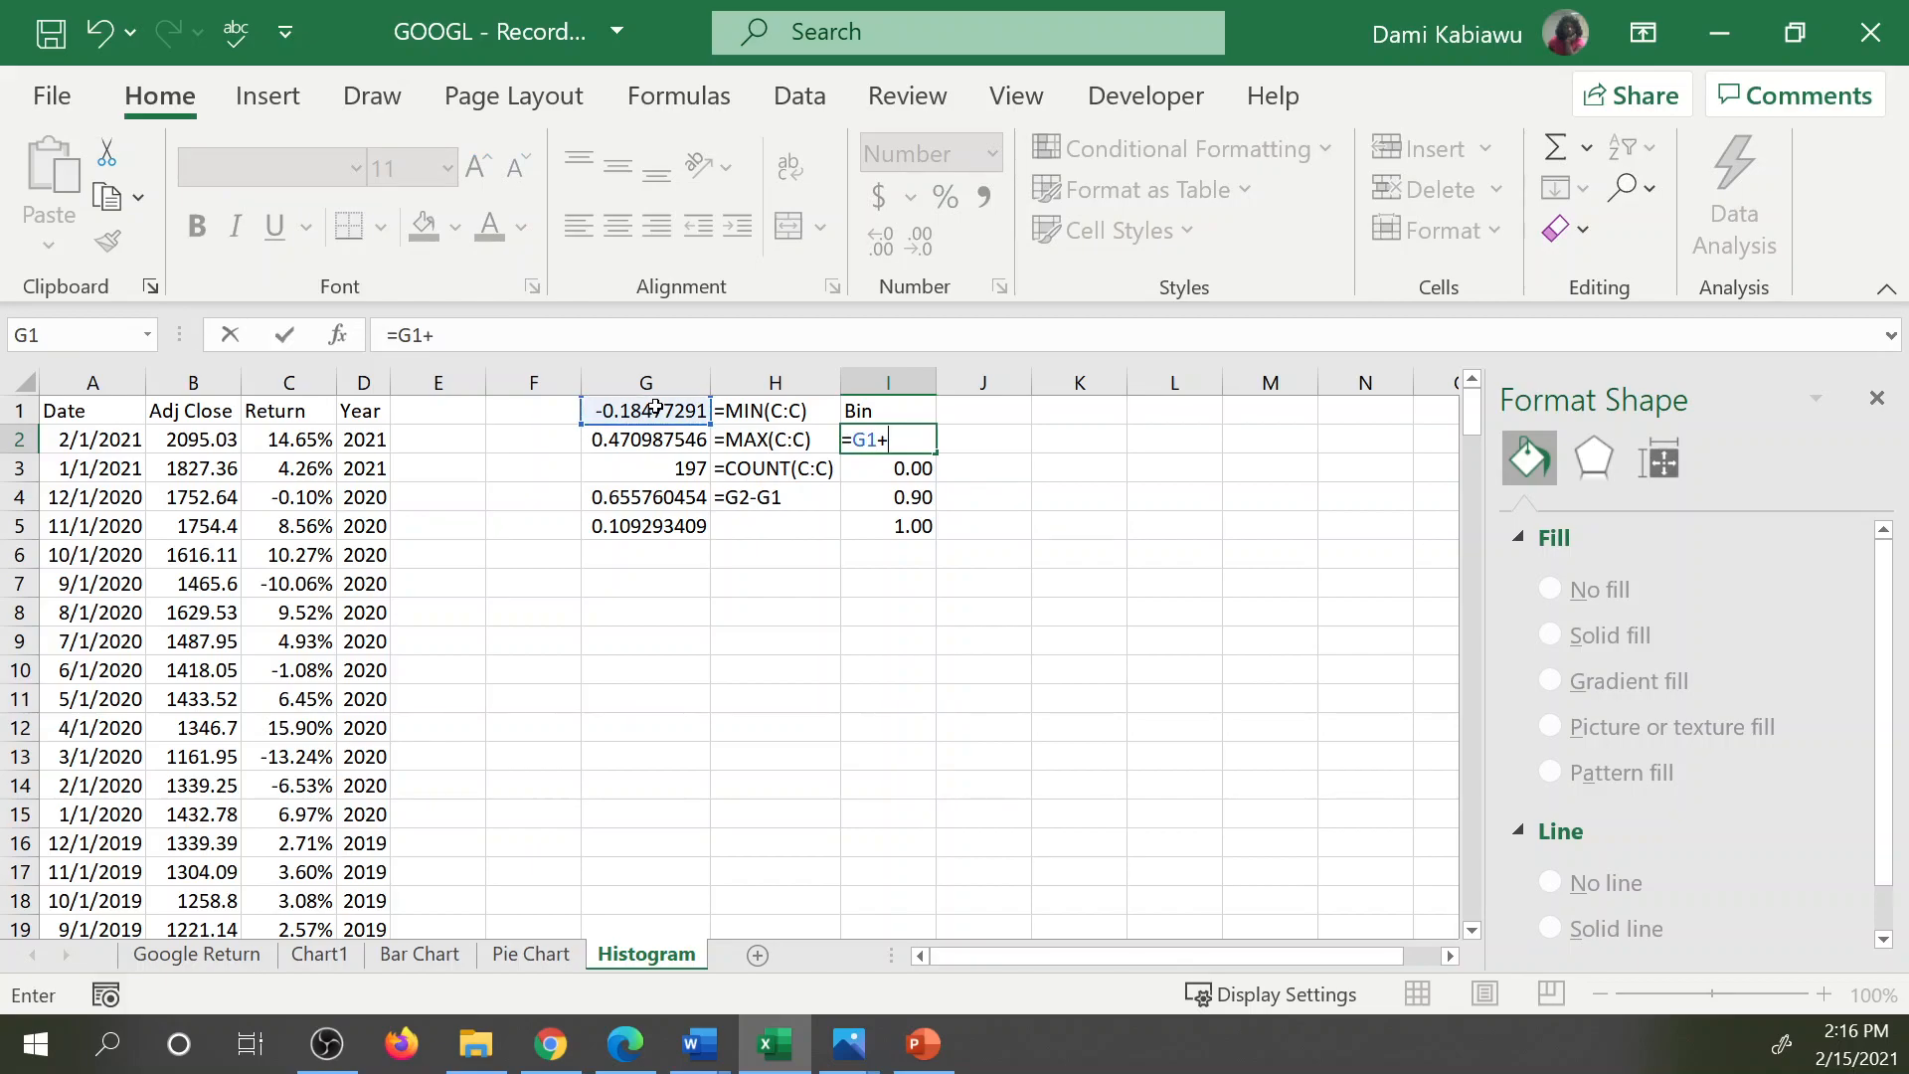
{"action": "left_click", "coordinate": [619, 527]}
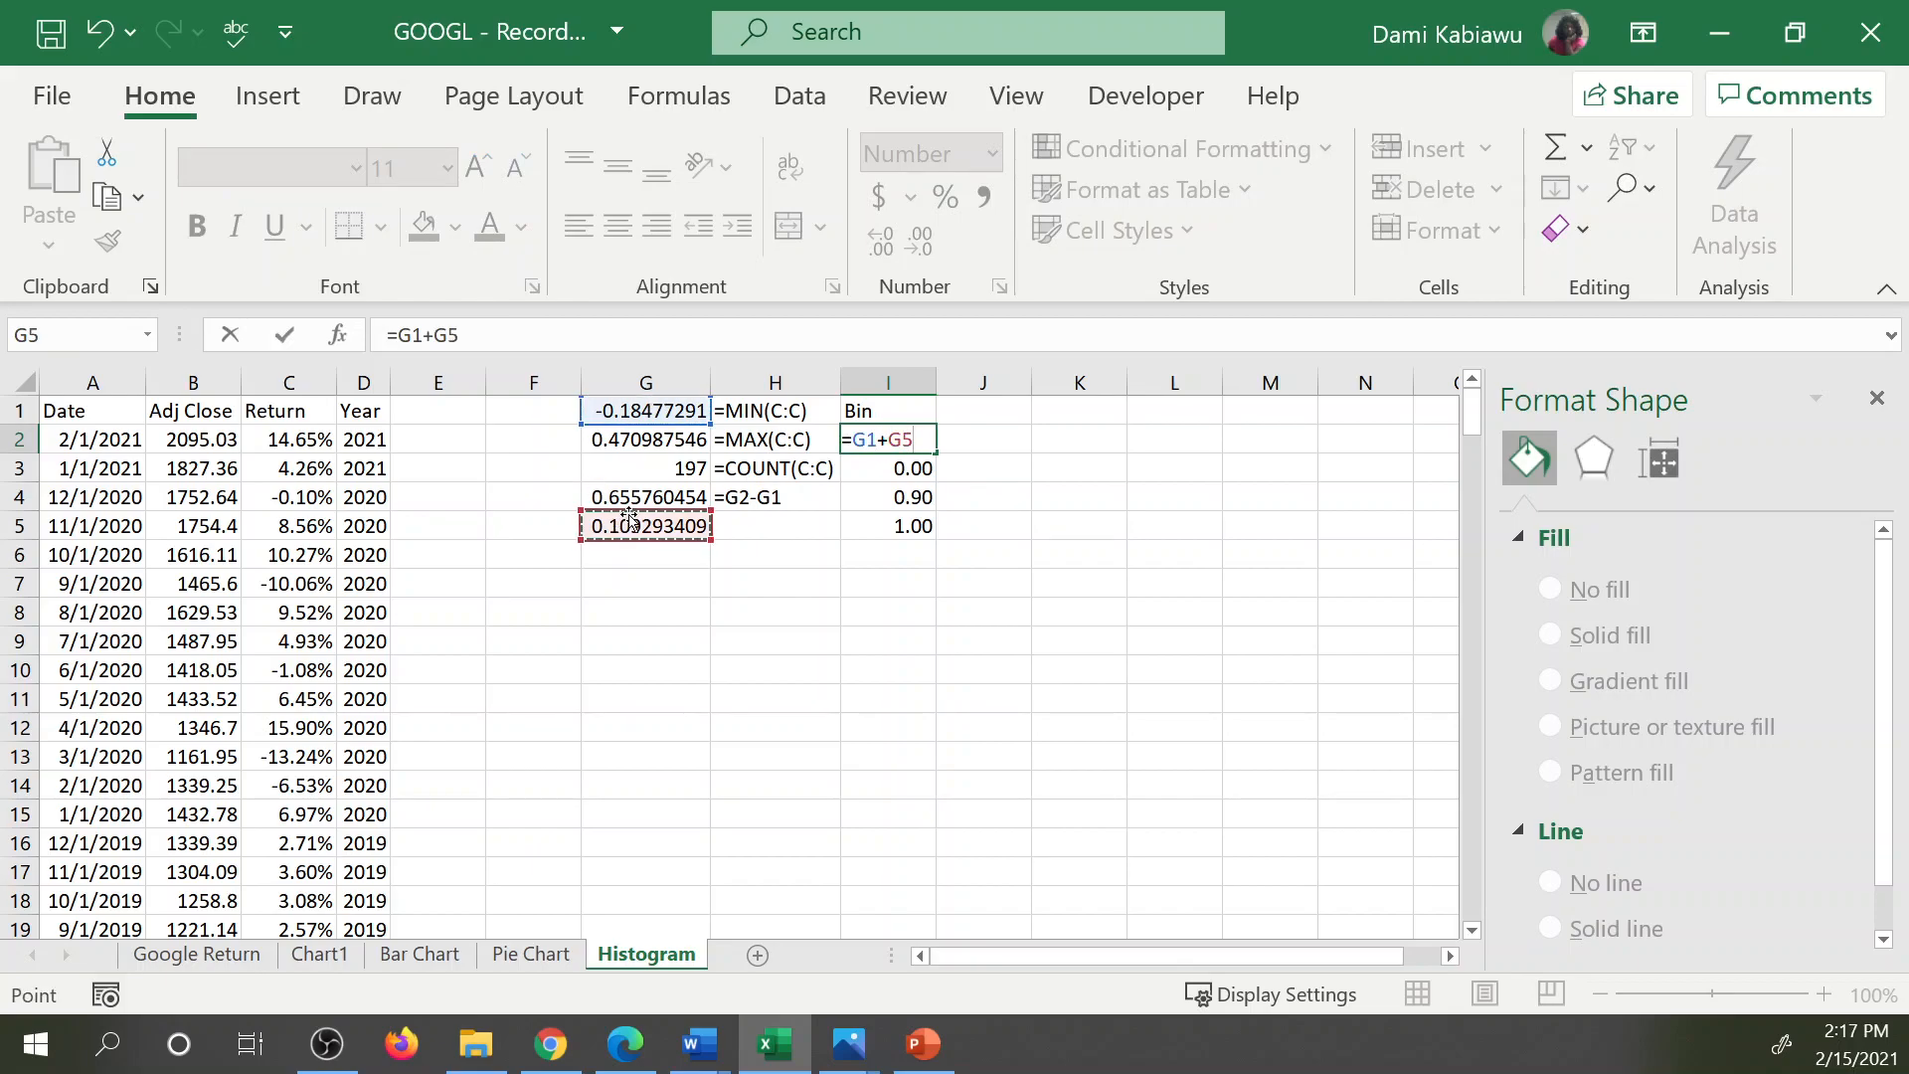
{"action": "key", "text": "Return"}
Round the first bin value in I2 up to two decimal places with the formula =ROUNDUP(G1+G5,2).
{"action": "left_click", "coordinate": [921, 438]}
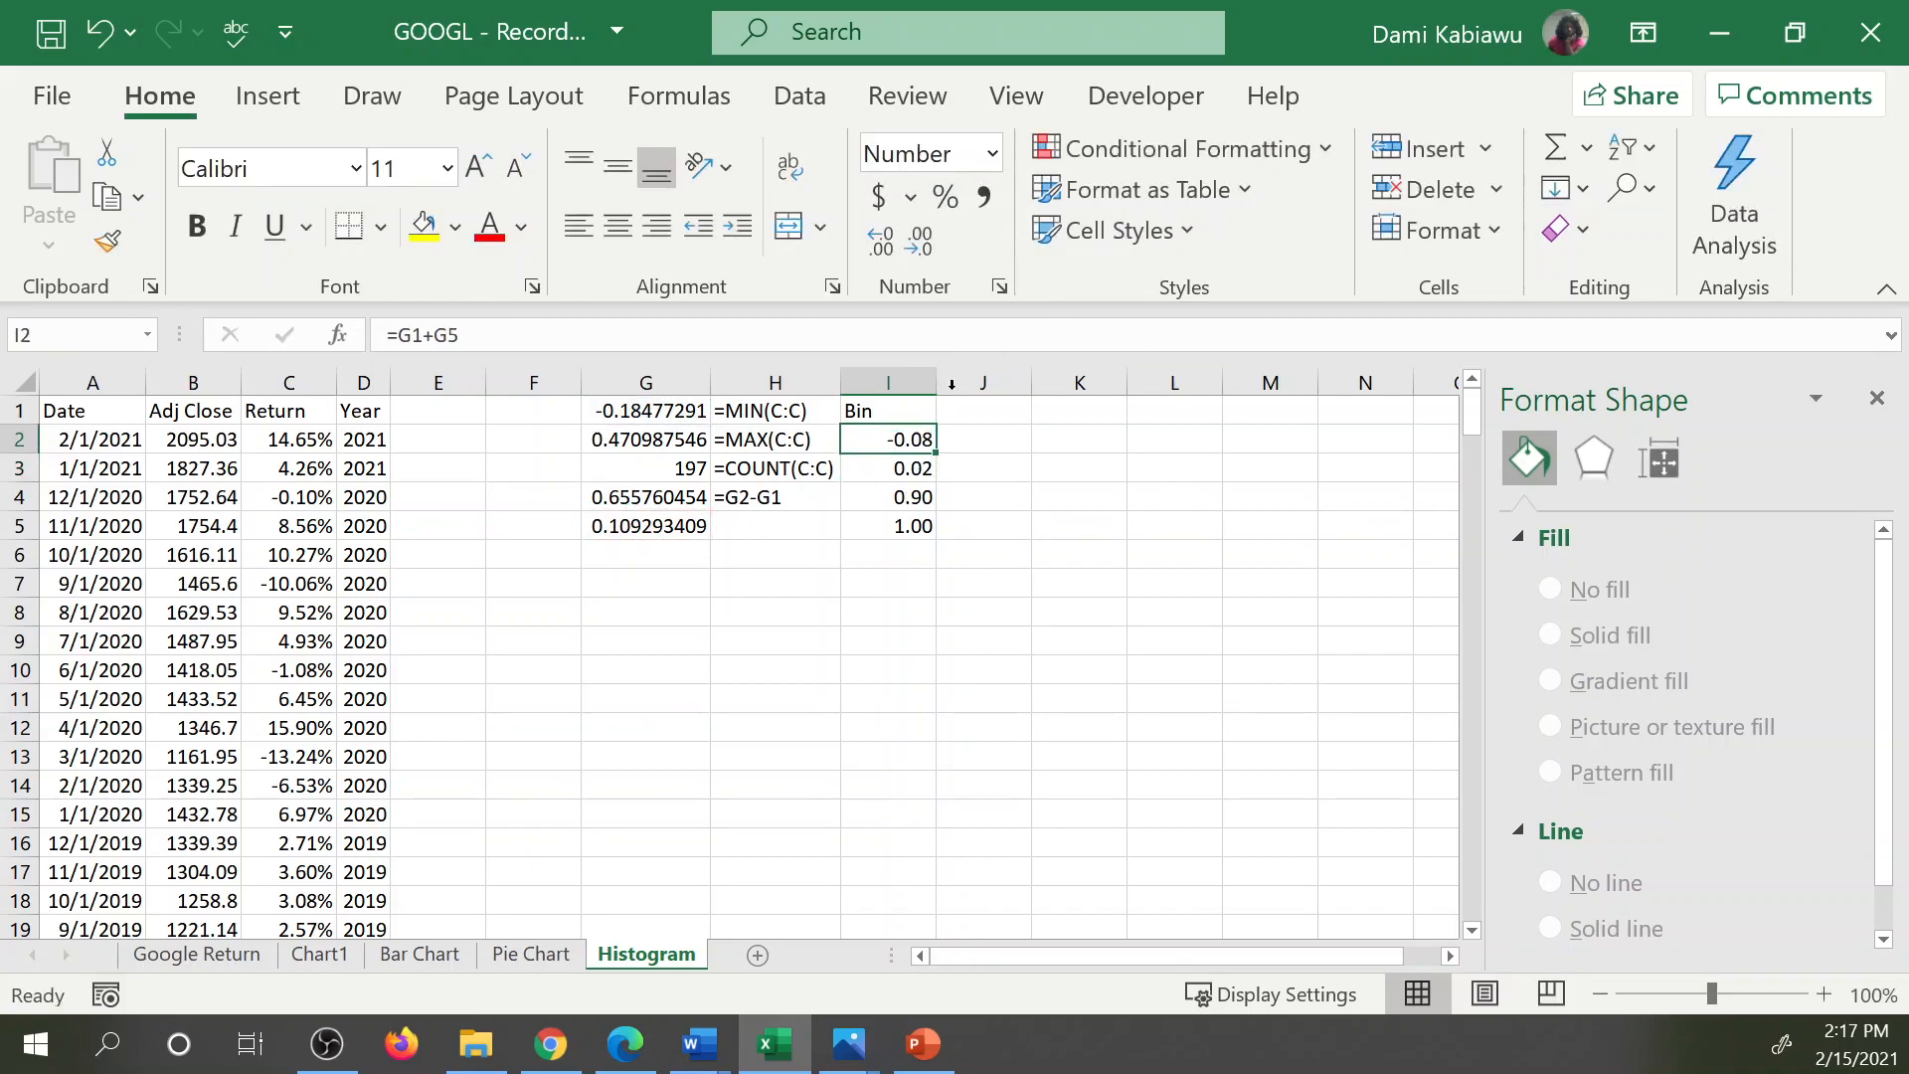
{"action": "left_click", "coordinate": [922, 233]}
{"action": "left_click", "coordinate": [885, 237]}
{"action": "left_click", "coordinate": [885, 236]}
{"action": "left_click", "coordinate": [402, 335]}
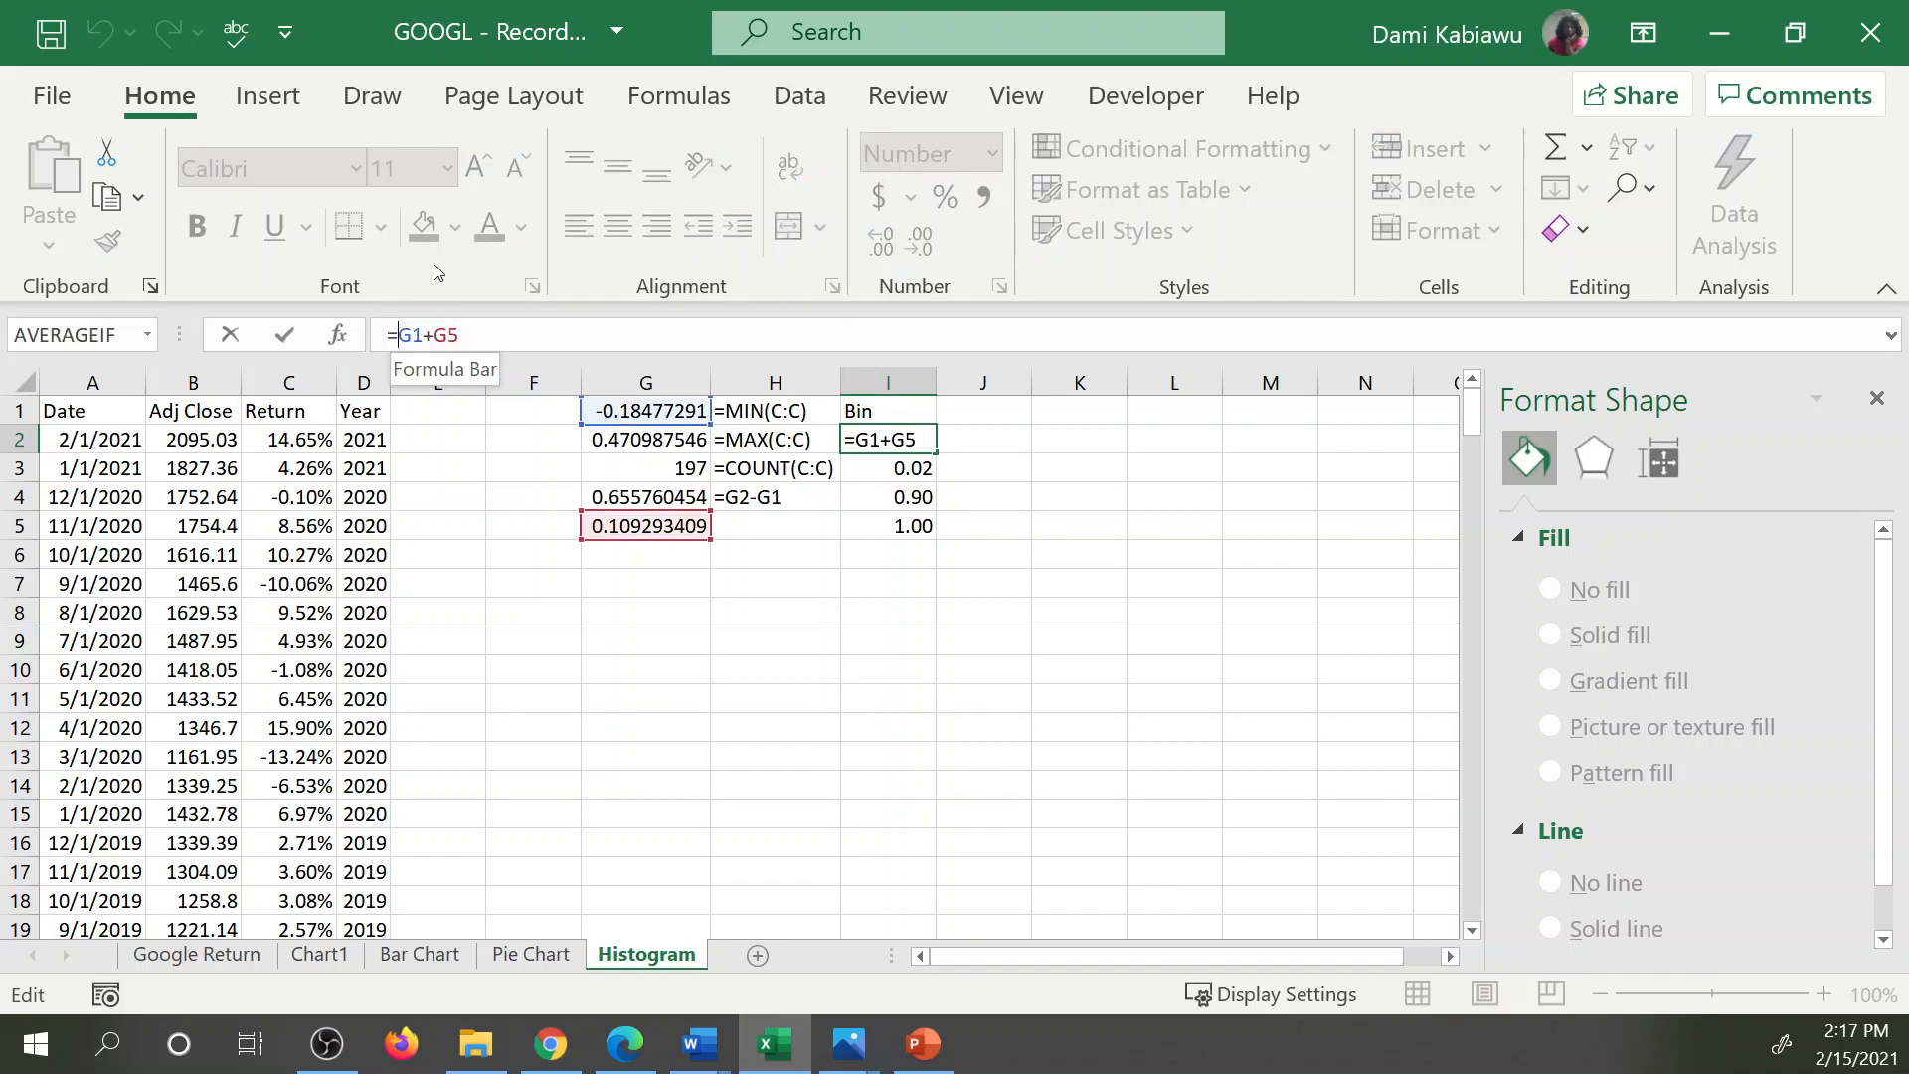
{"action": "type", "text": "round"}
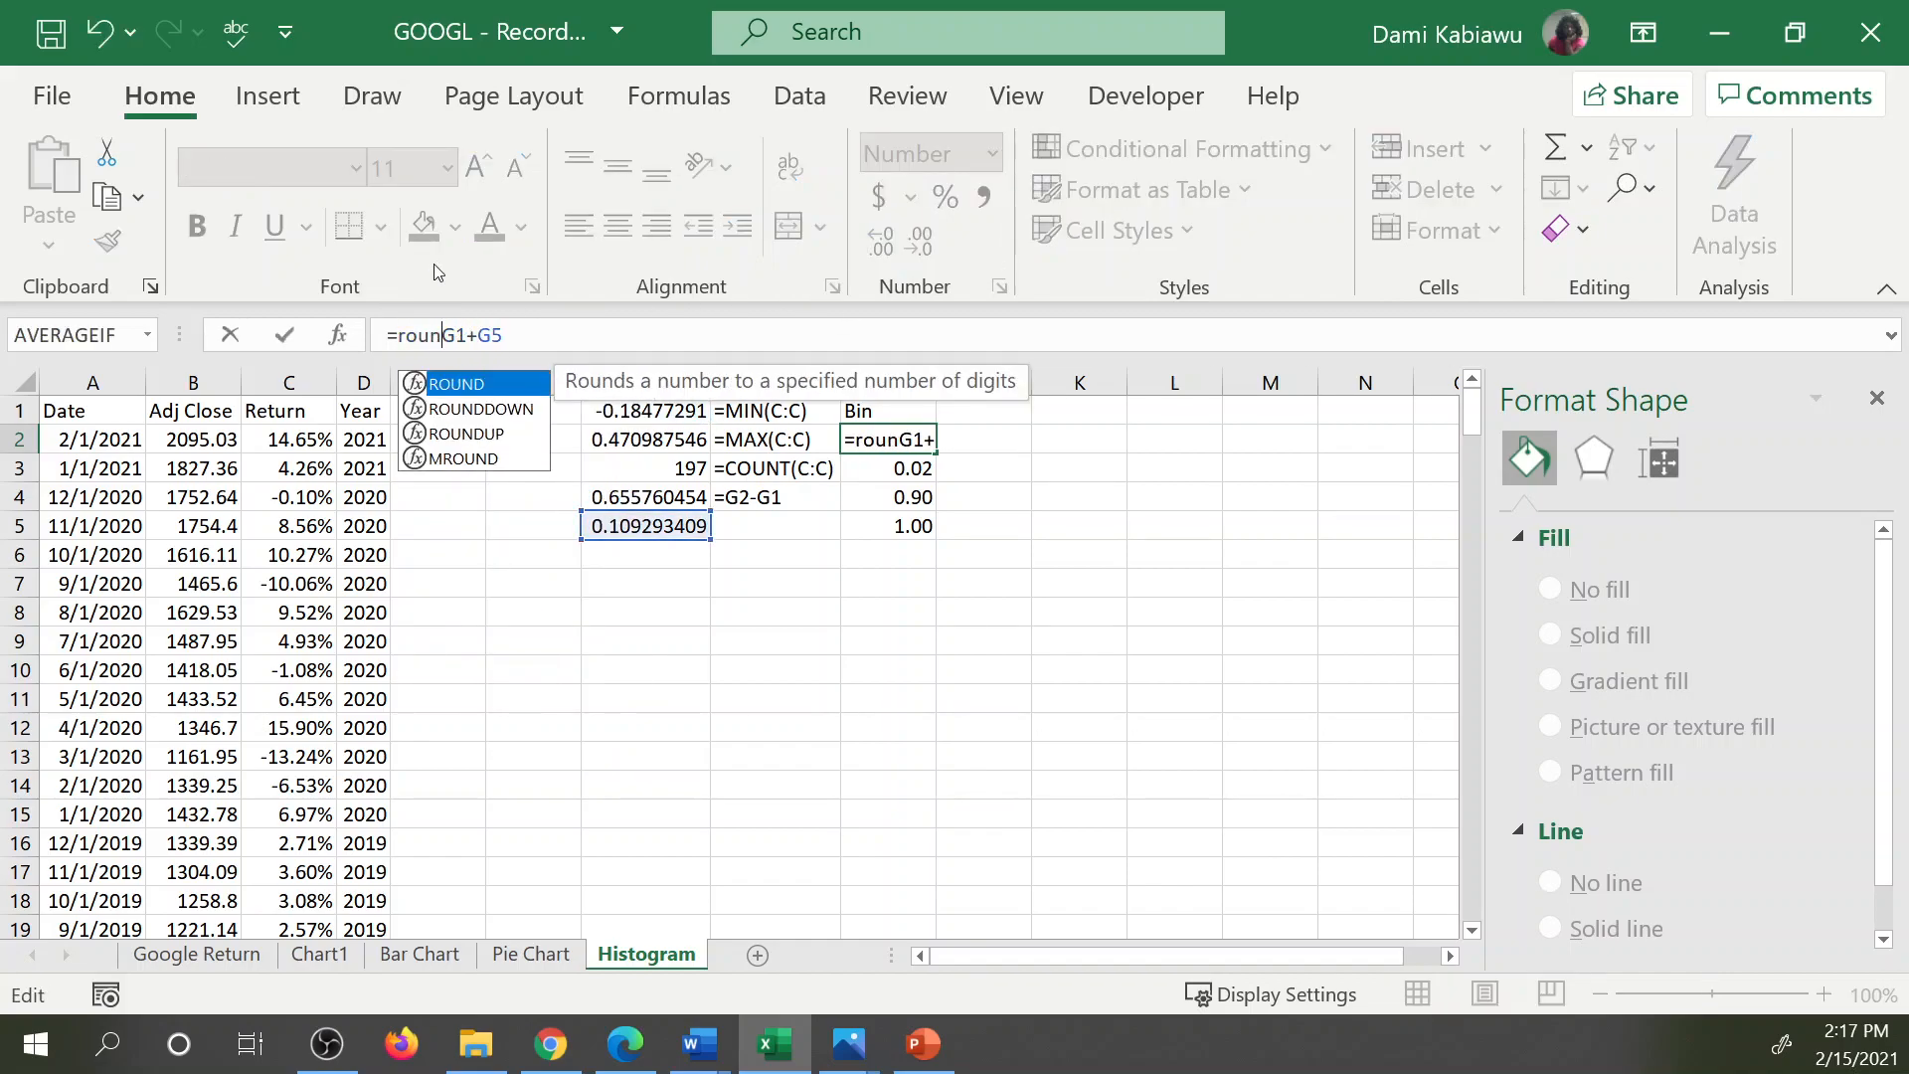
{"action": "type", "text": "9"}
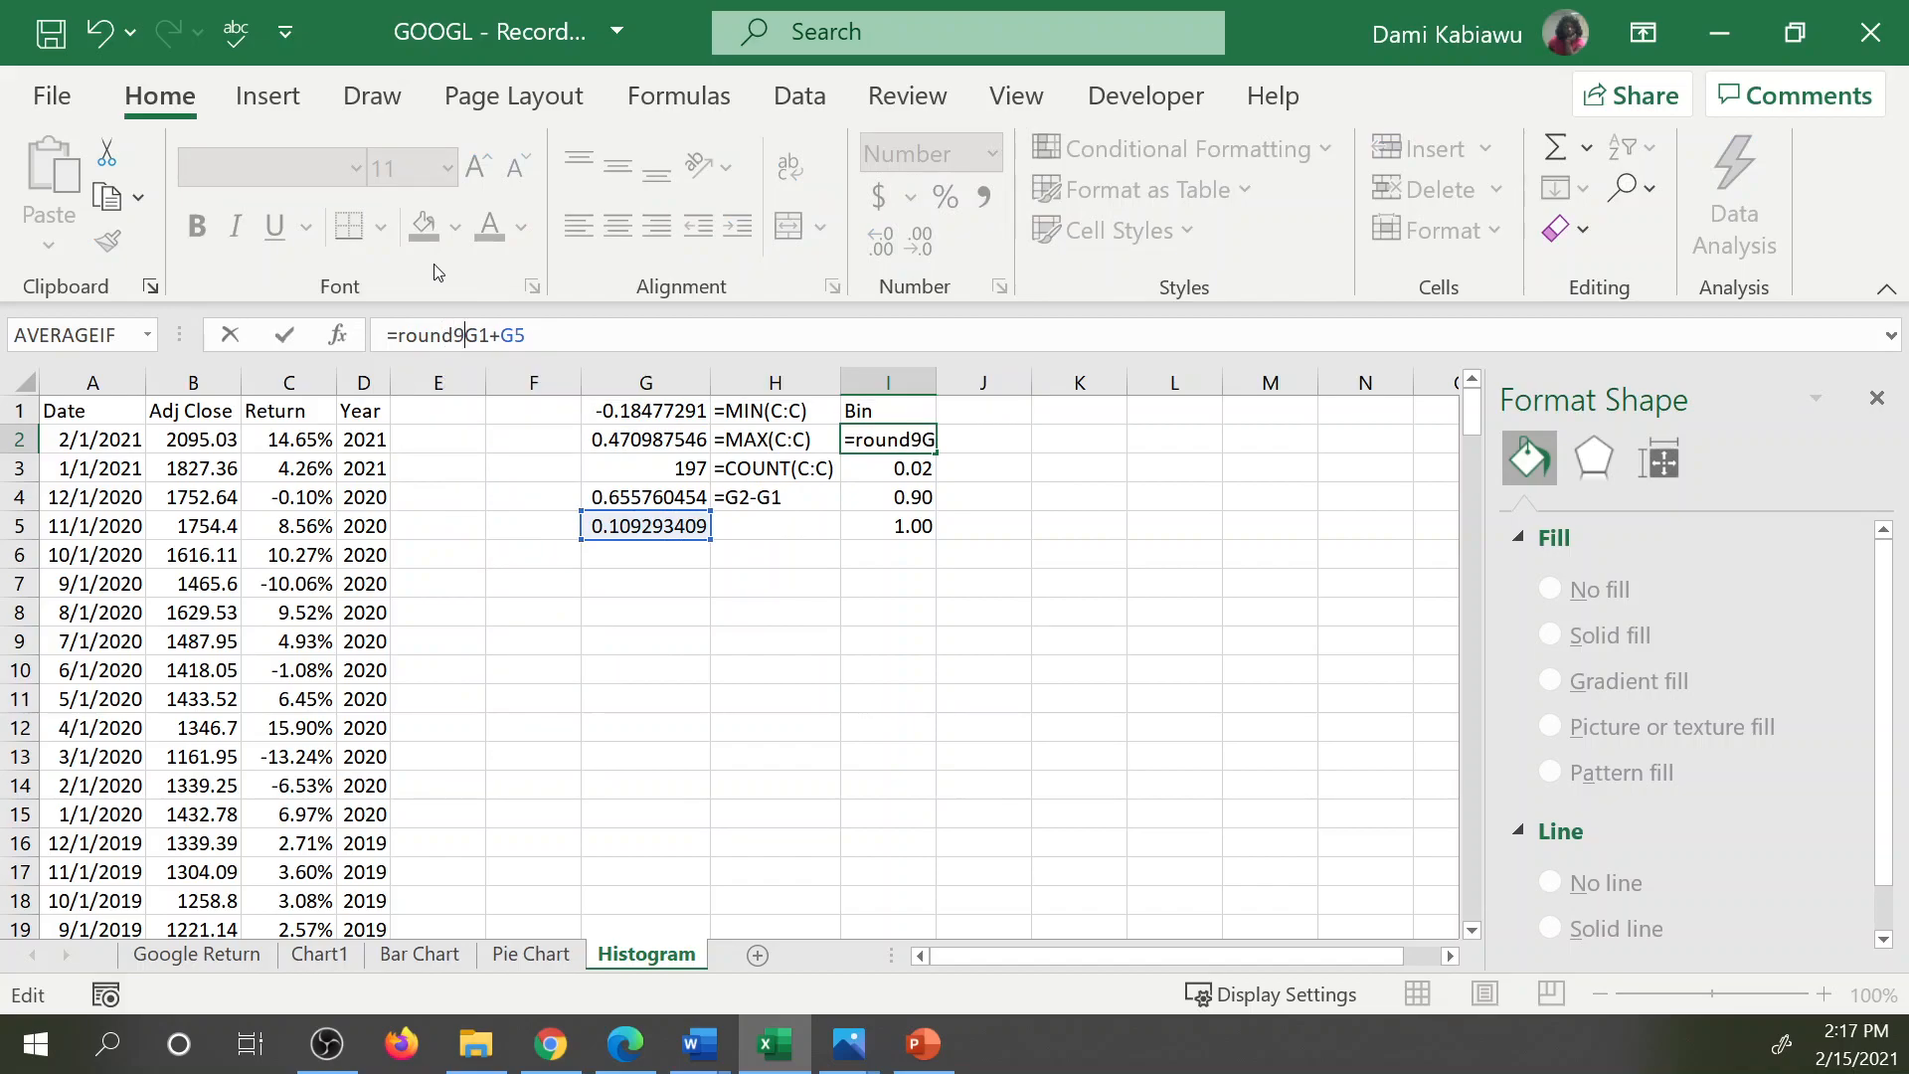
{"action": "type", "text": "p"}
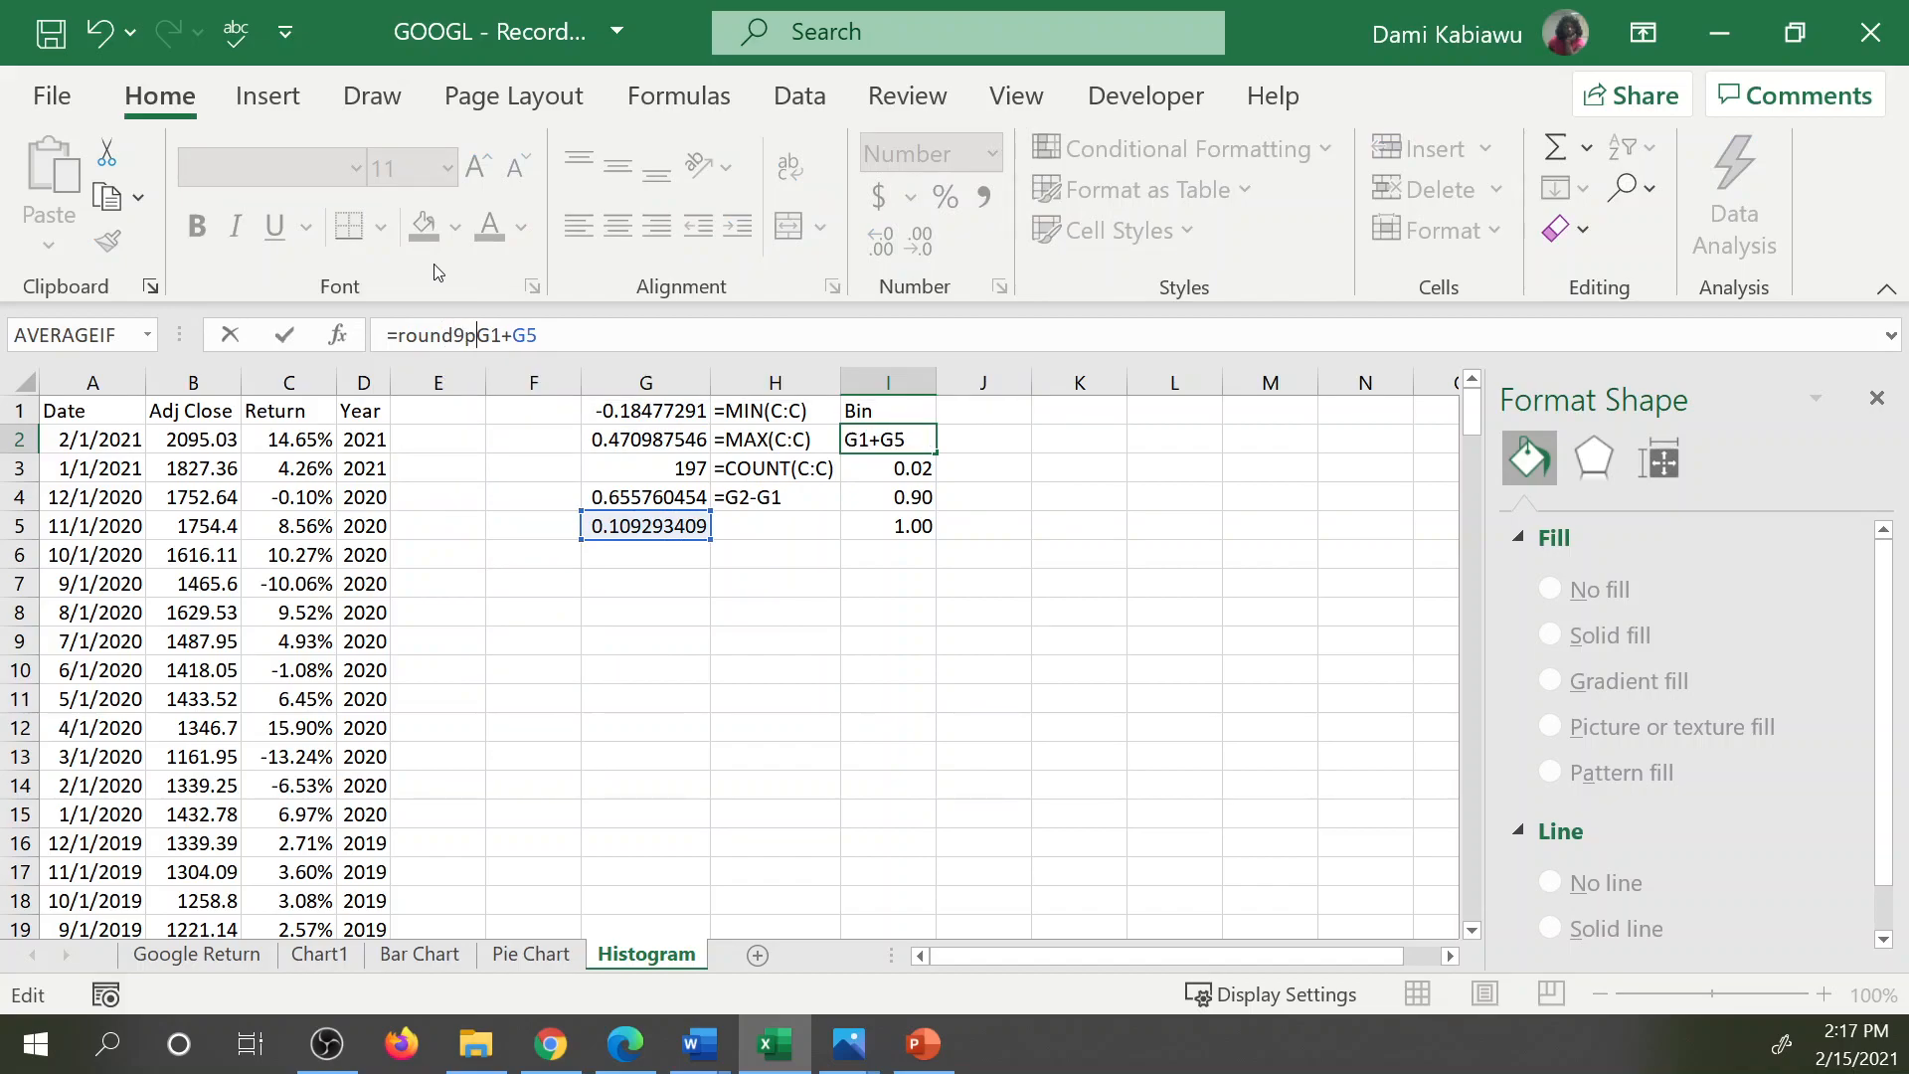
{"action": "key", "text": "BackSpace"}
{"action": "key", "text": "BackSpace"}
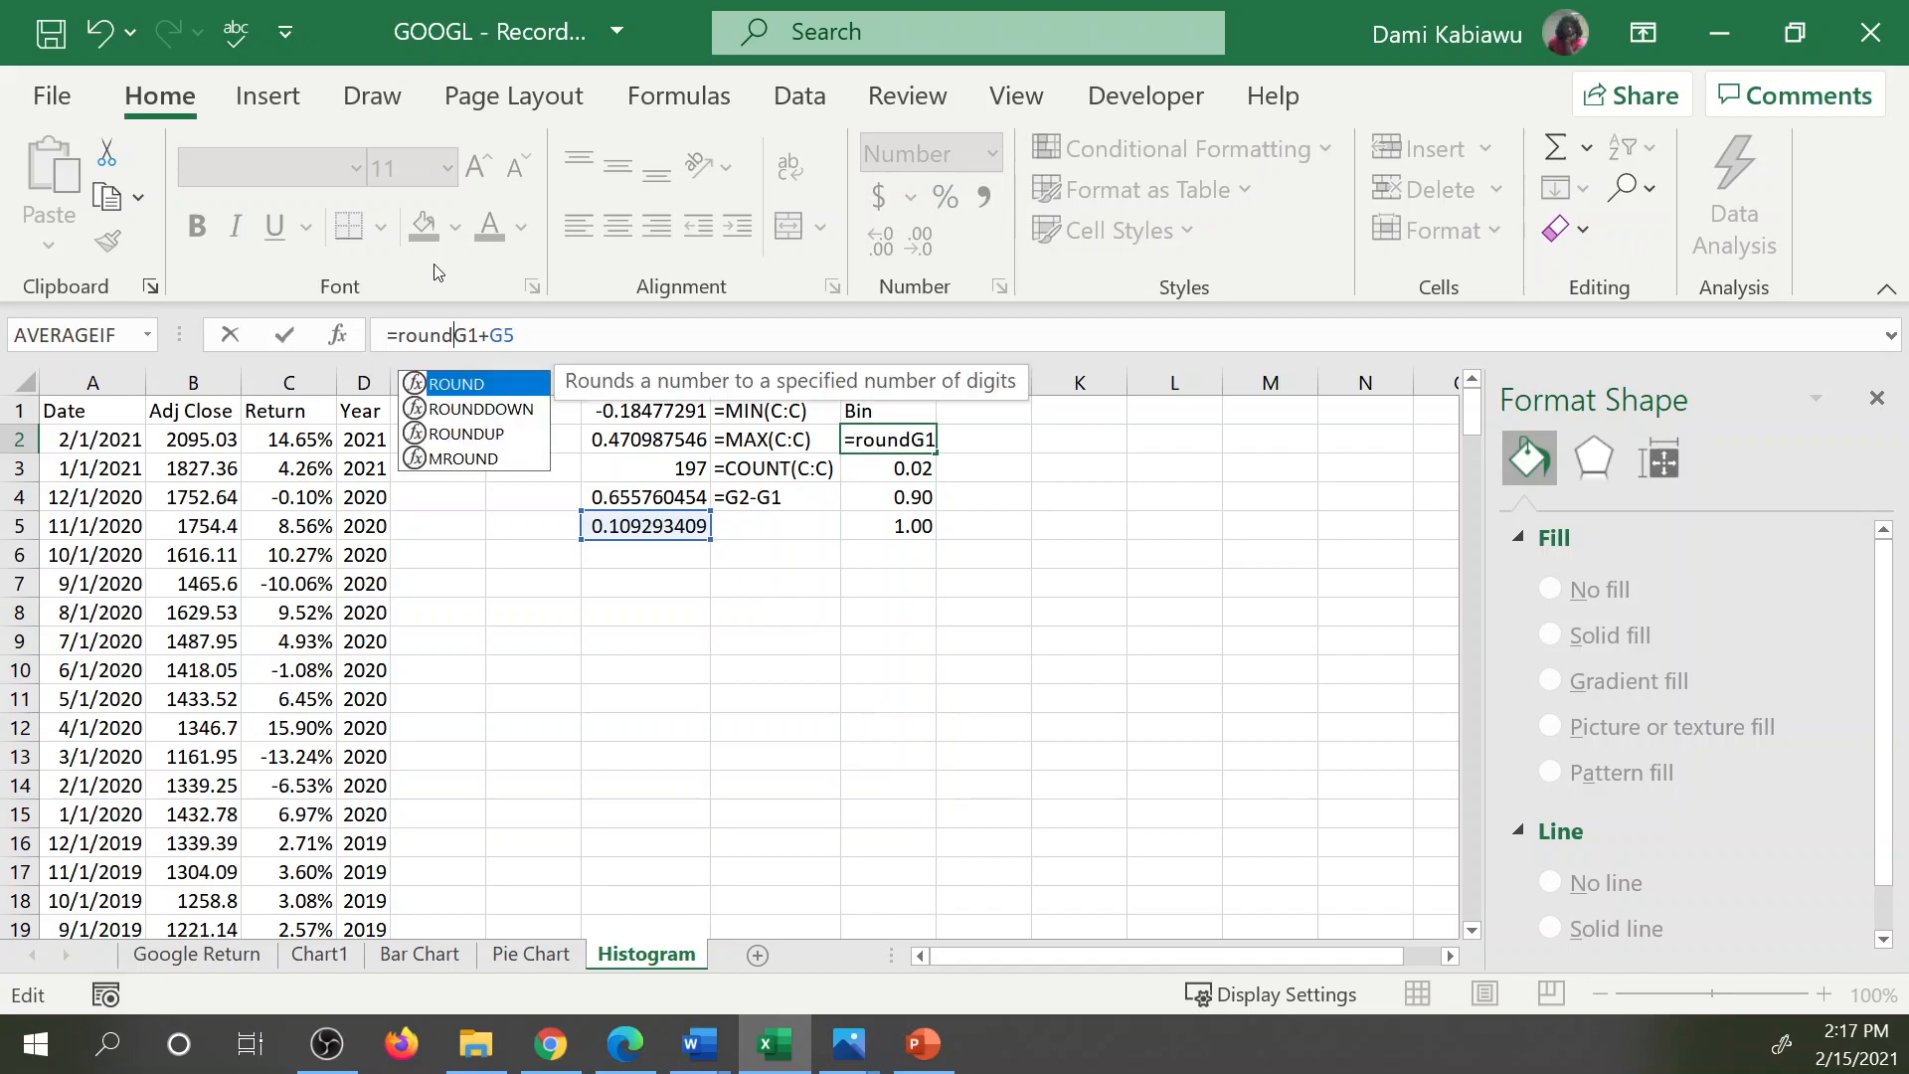
{"action": "type", "text": "up("}
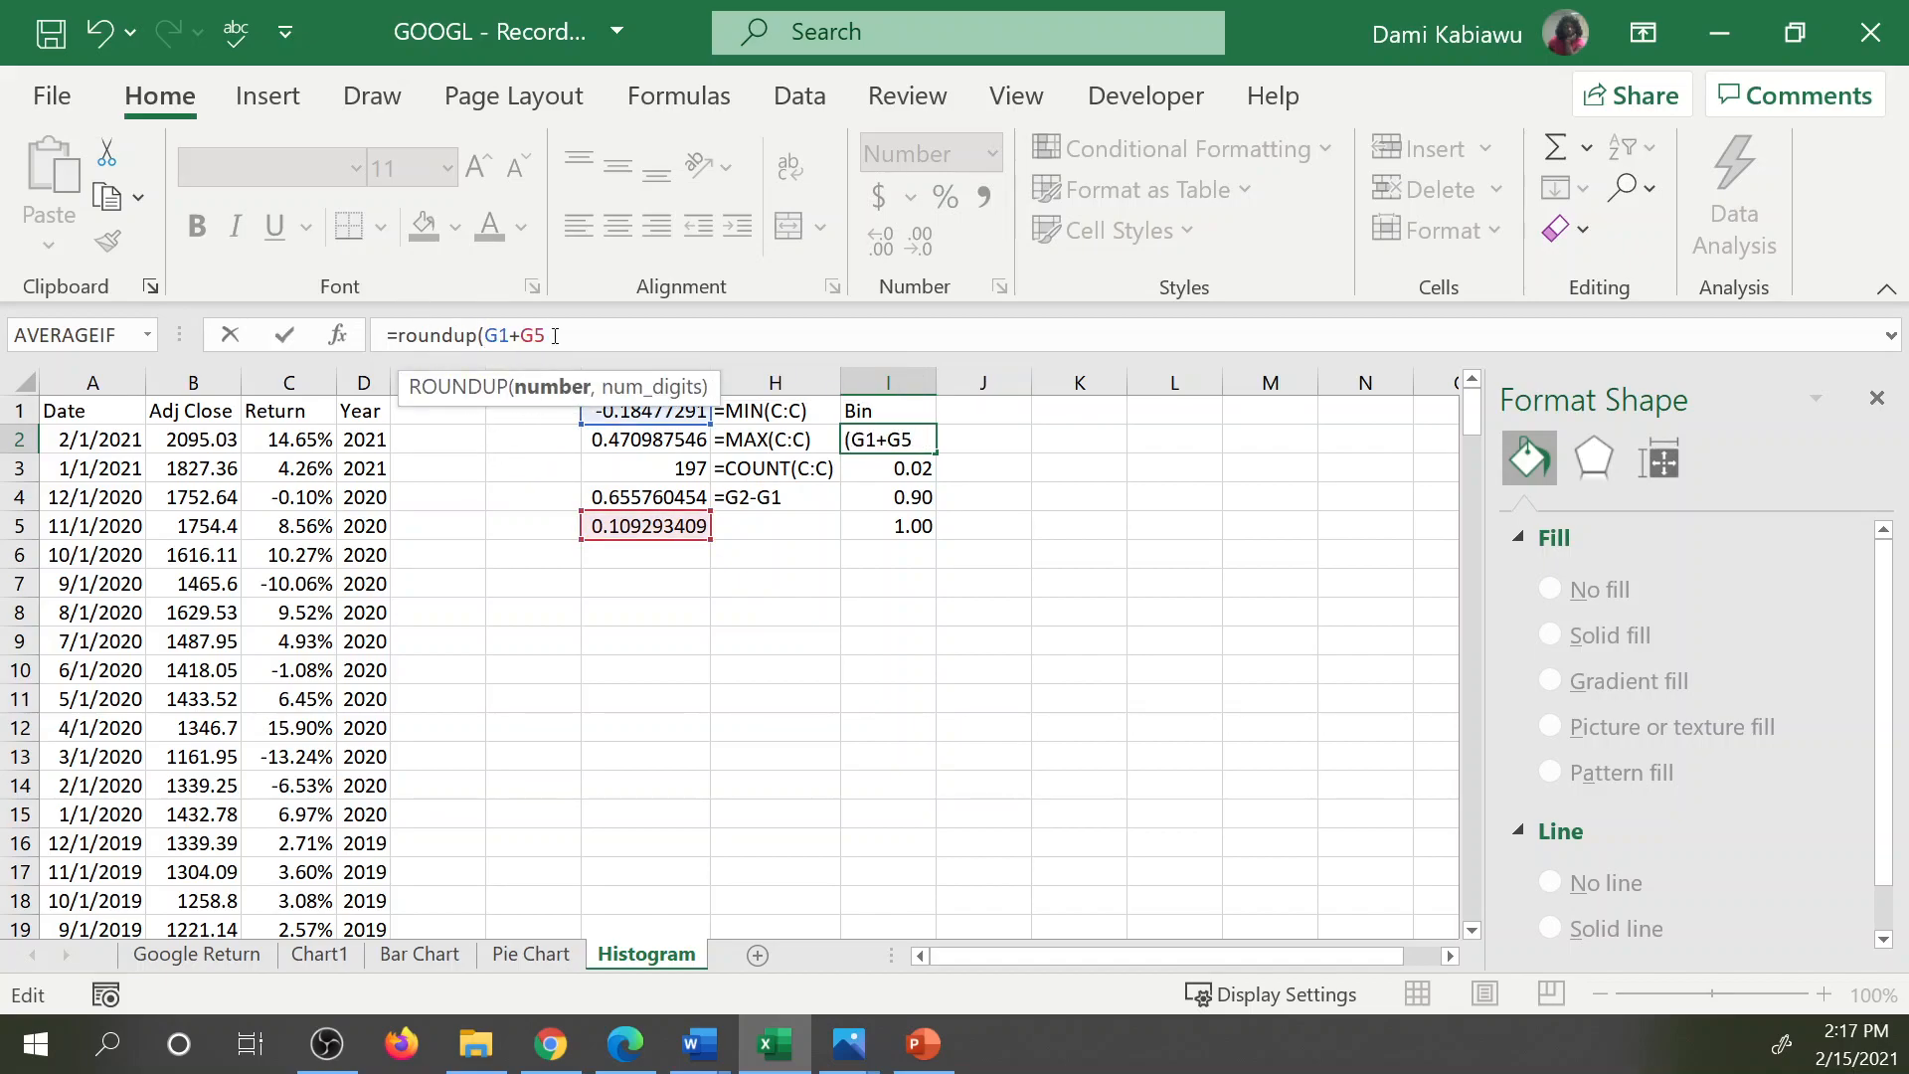
{"action": "type", "text": ",2)"}
{"action": "key", "text": "Return"}
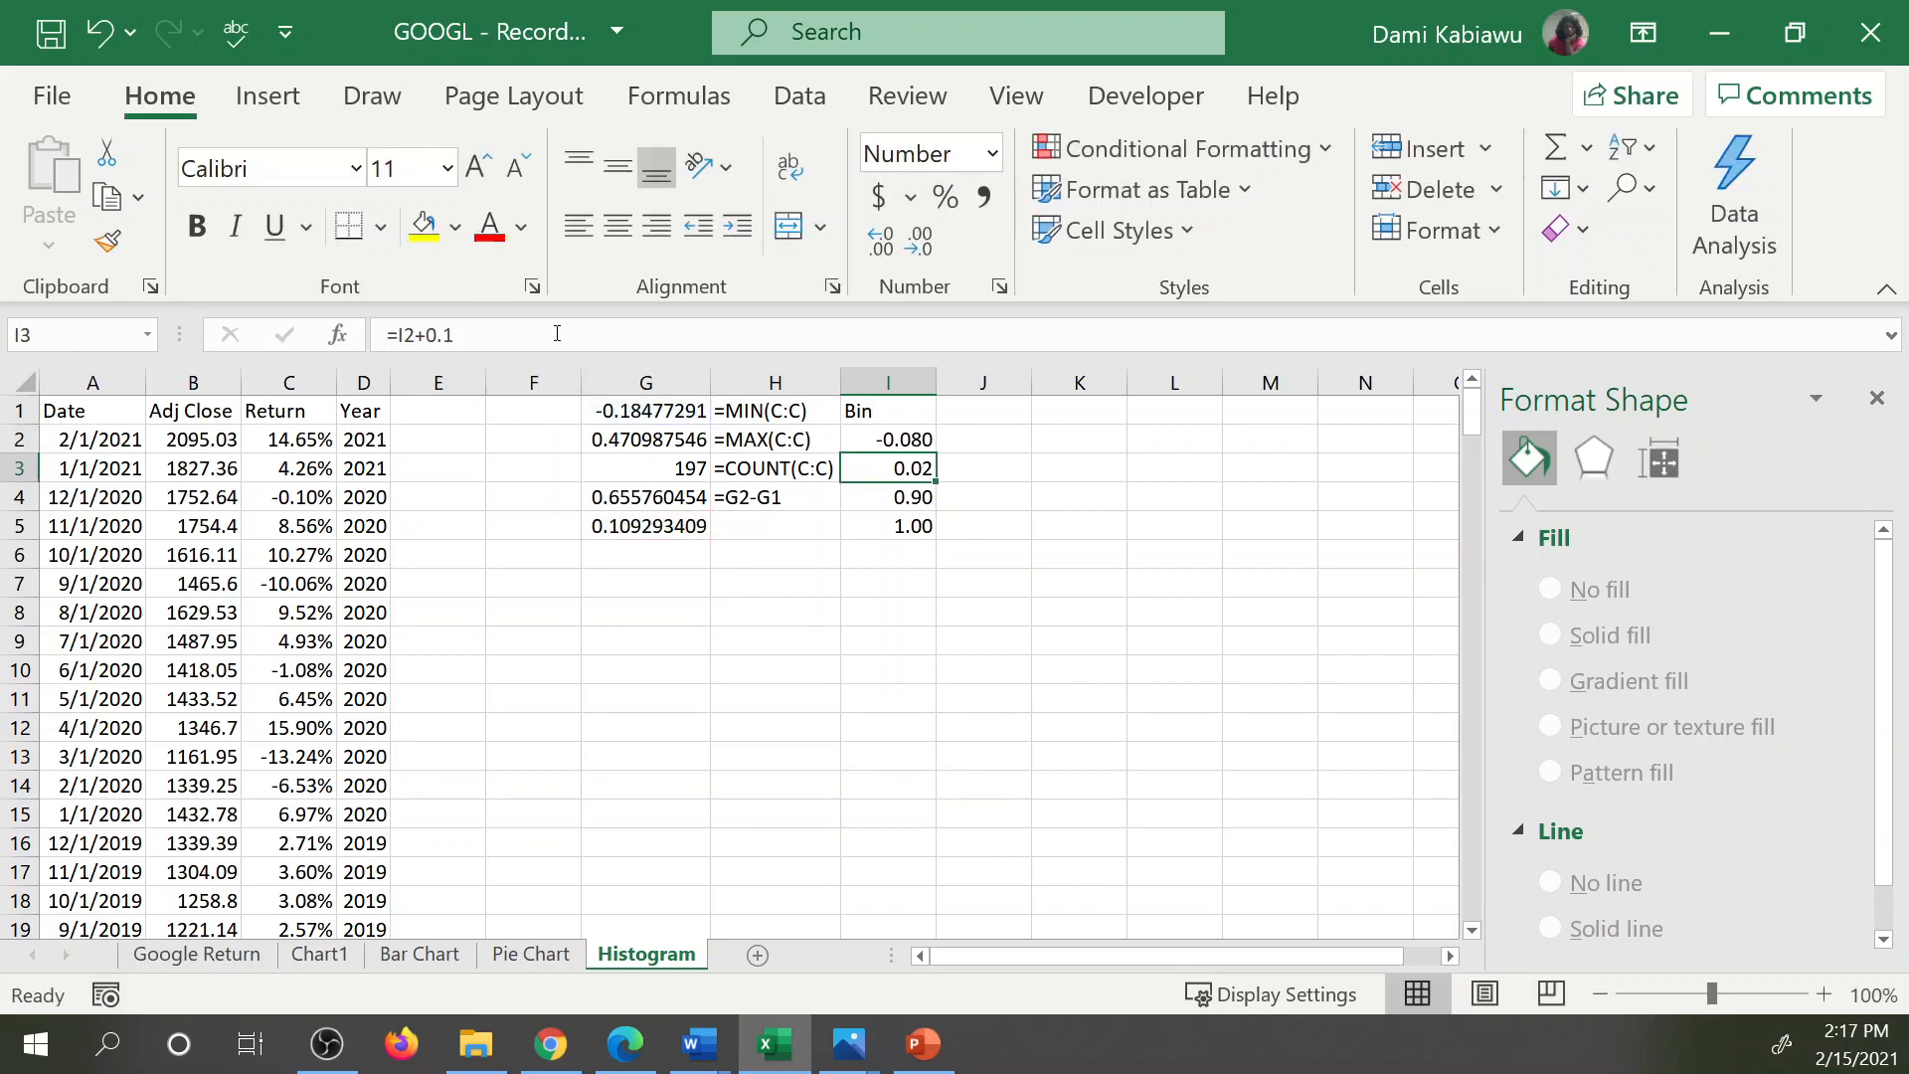
Fill the bin formula =I2+0.1 from I3 down to I8 and check the resulting series.
{"action": "key", "text": "Up"}
{"action": "key", "text": "Down"}
{"action": "double_click", "coordinate": [898, 469]}
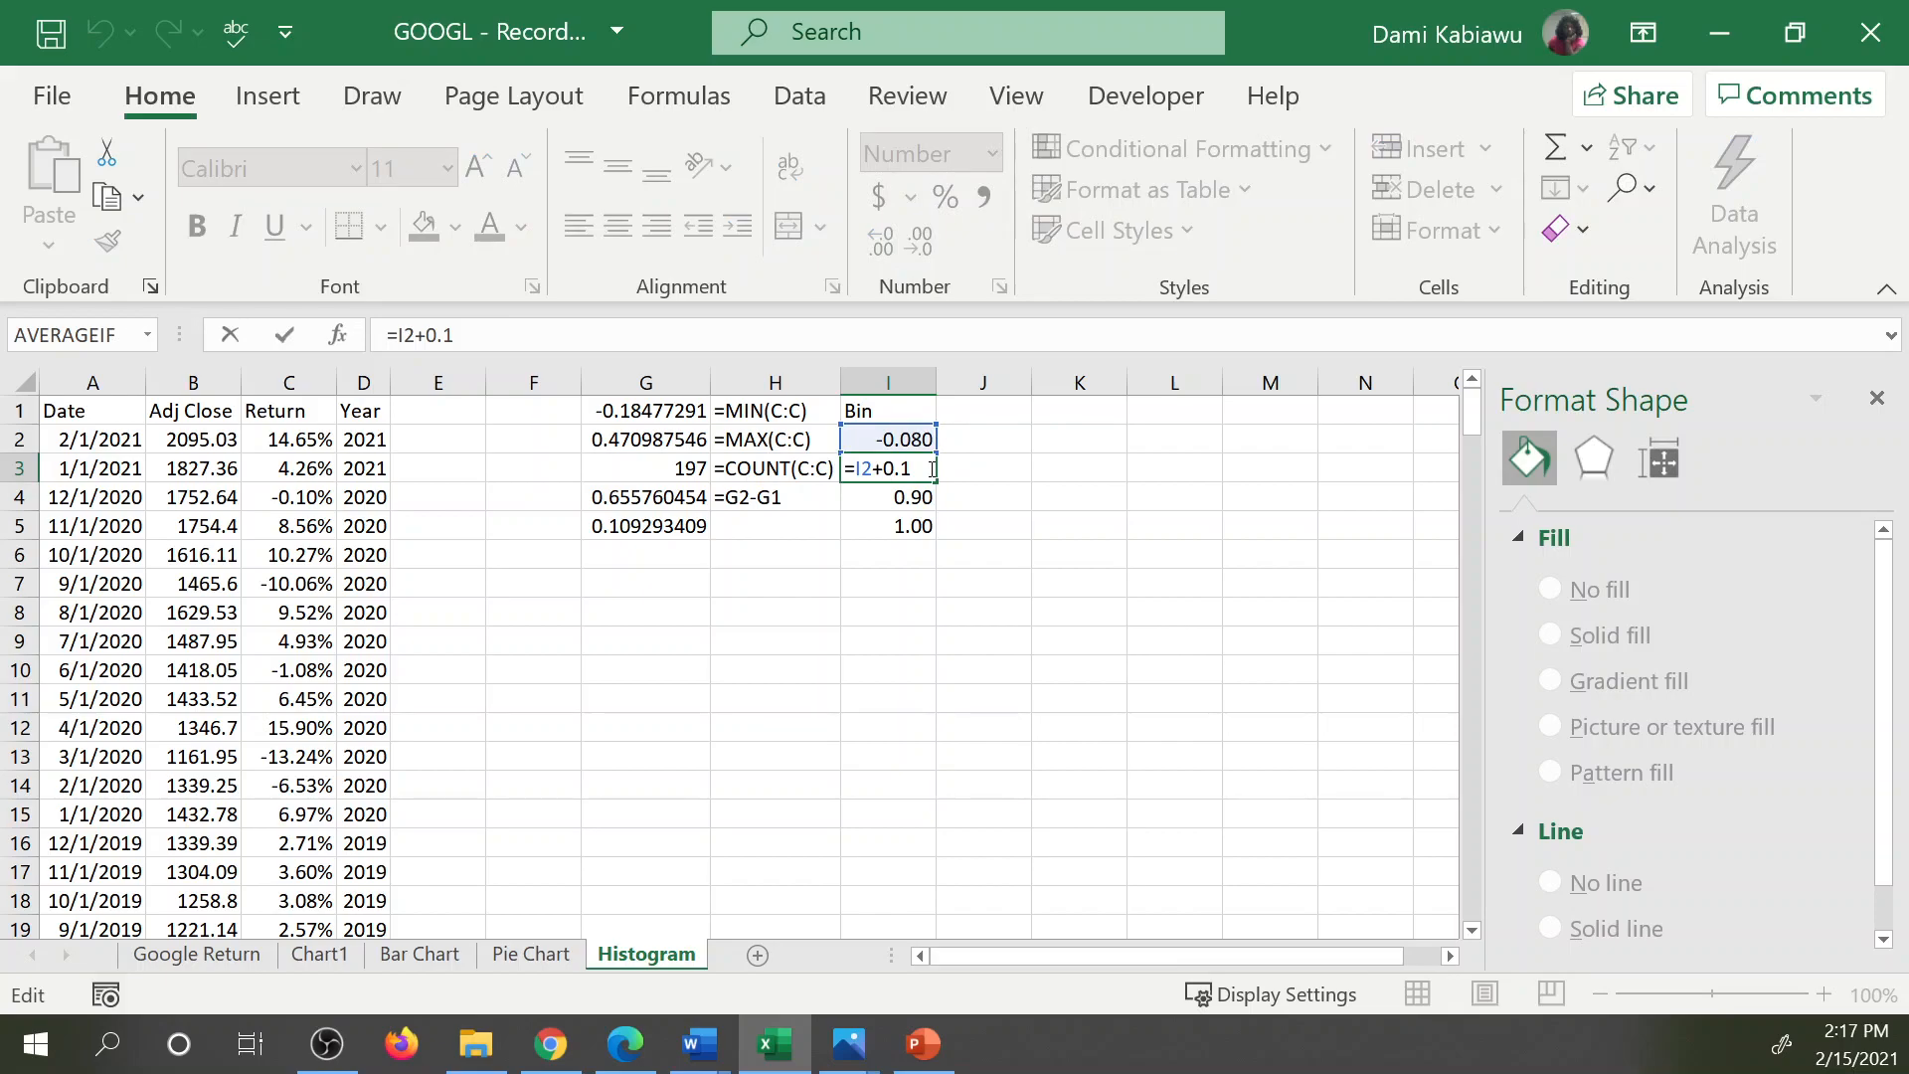
{"action": "key", "text": "Return"}
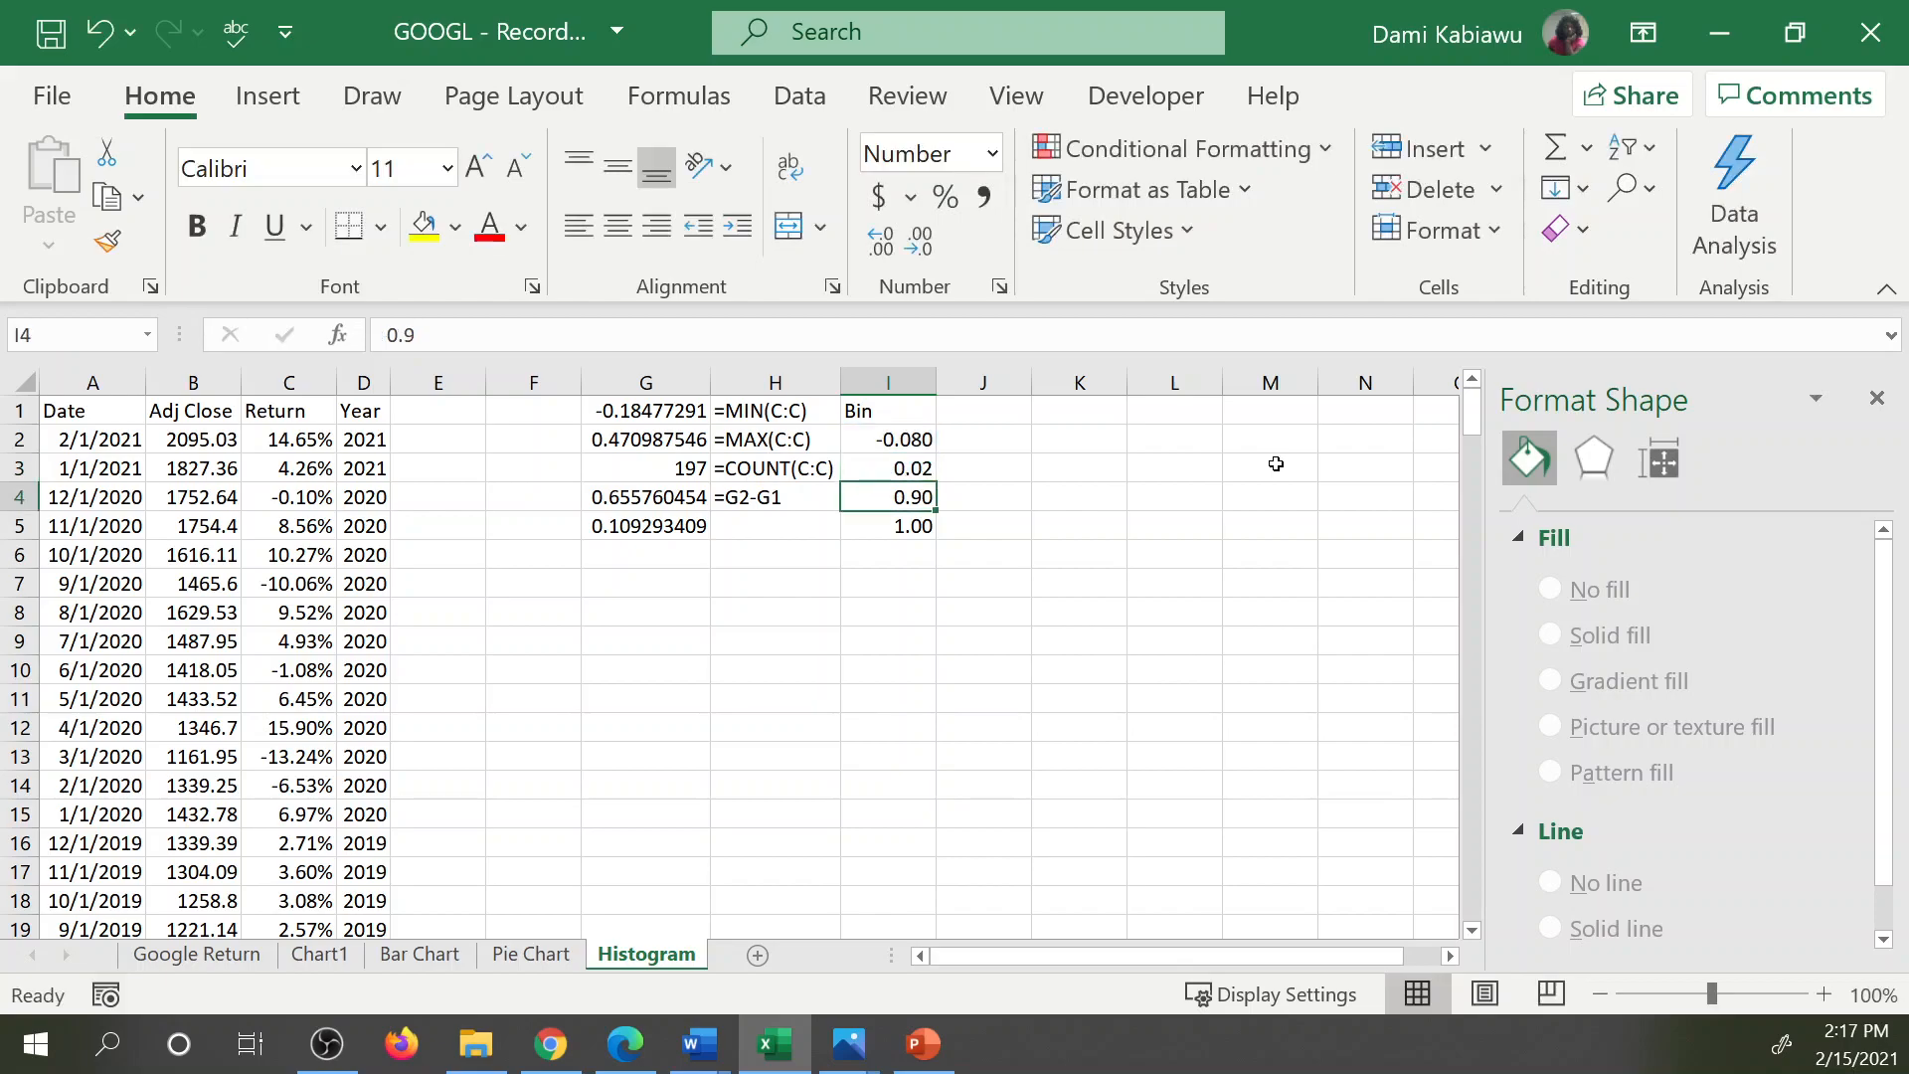
{"action": "left_click_drag", "start_coordinate": [900, 468], "coordinate": [937, 623]}
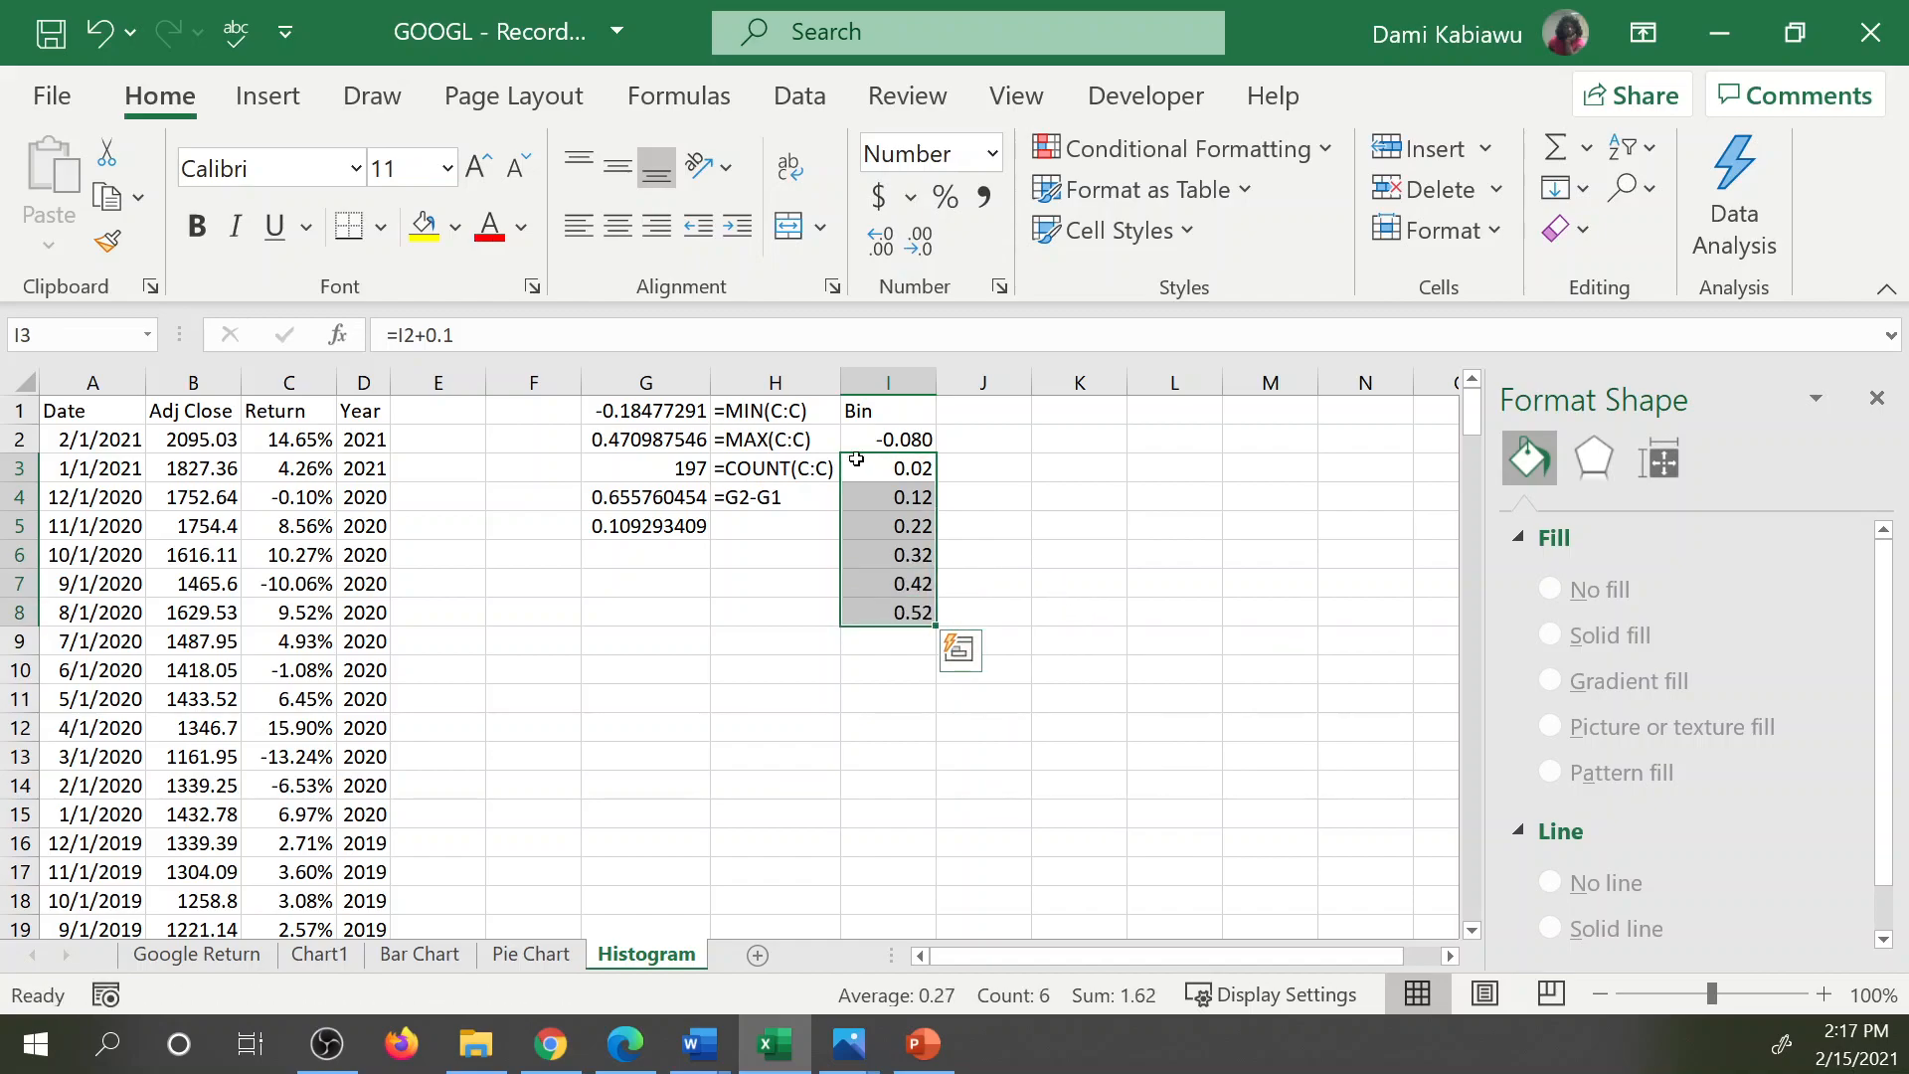
{"action": "left_click", "coordinate": [891, 446]}
{"action": "key", "text": "Down"}
{"action": "key", "text": "Down"}
{"action": "key", "text": "Down"}
{"action": "key", "text": "Down"}
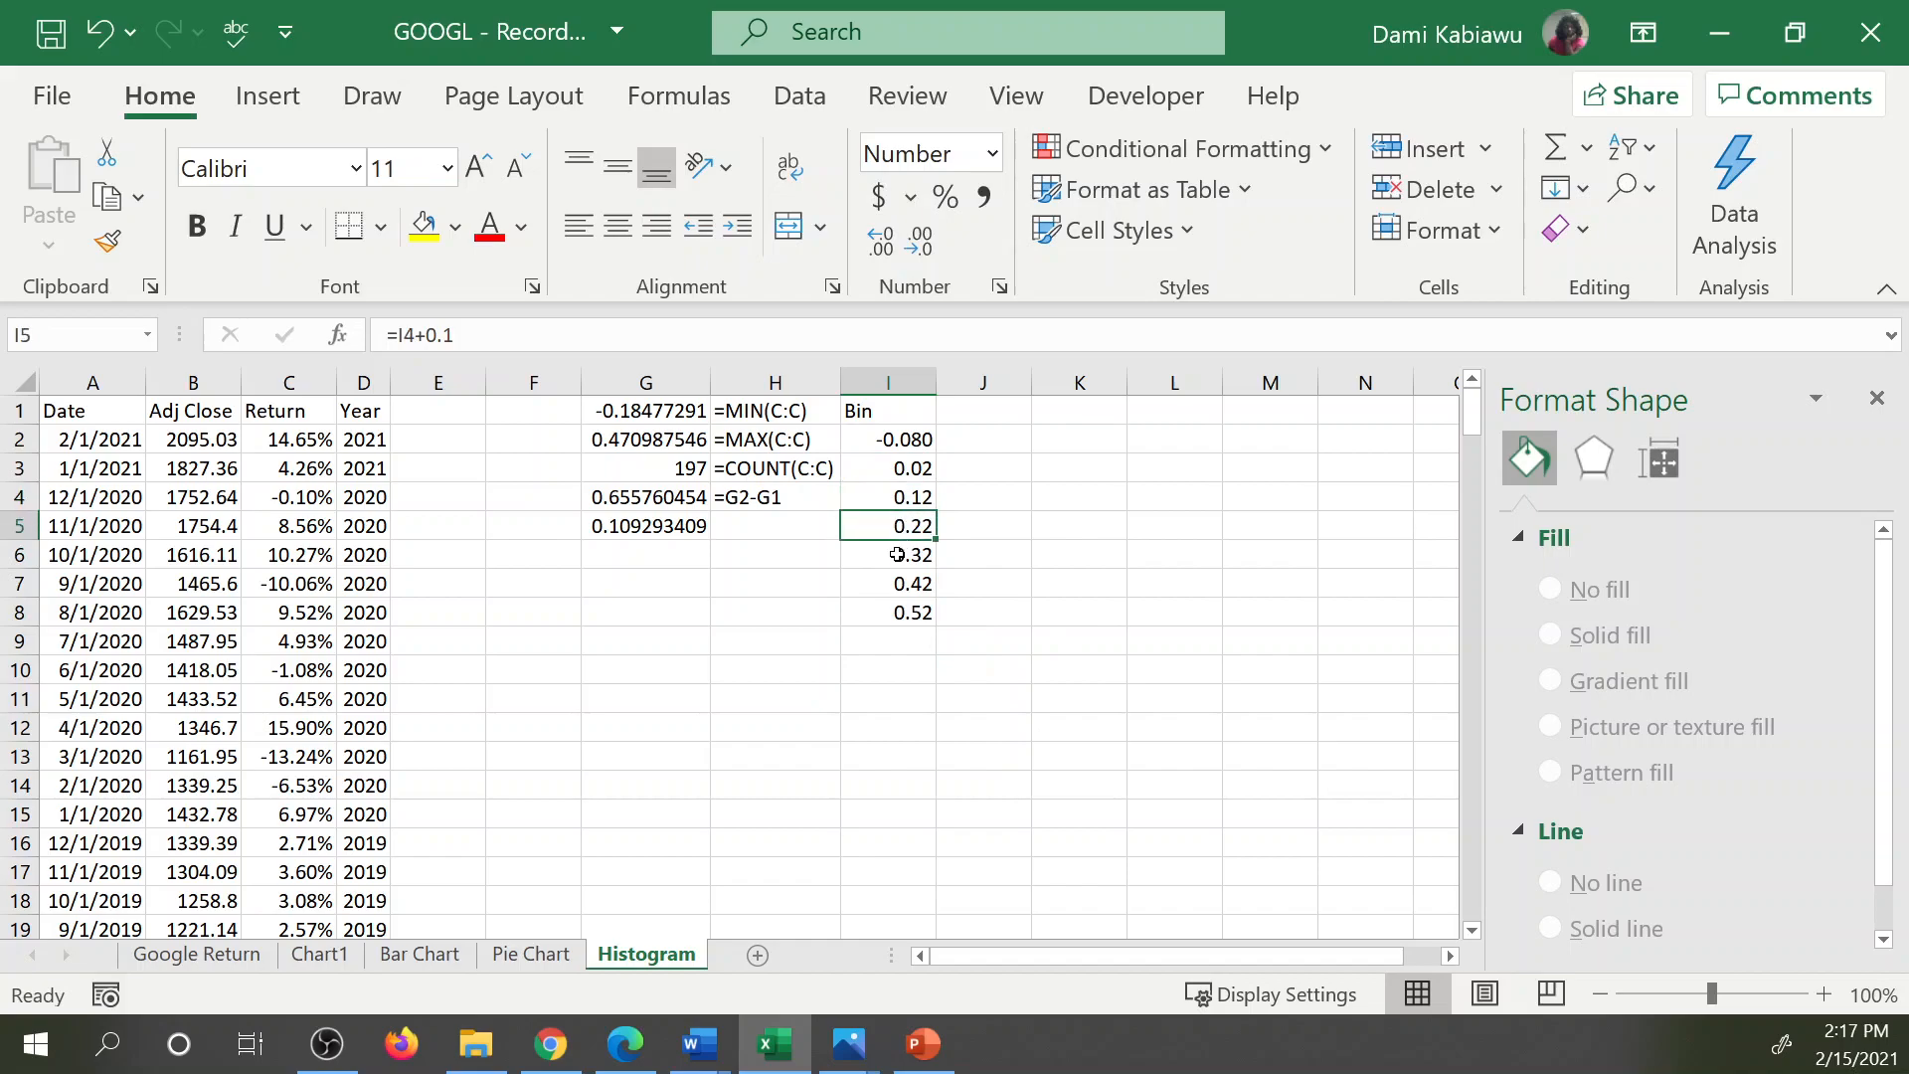
{"action": "key", "text": "Down"}
{"action": "key", "text": "Down"}
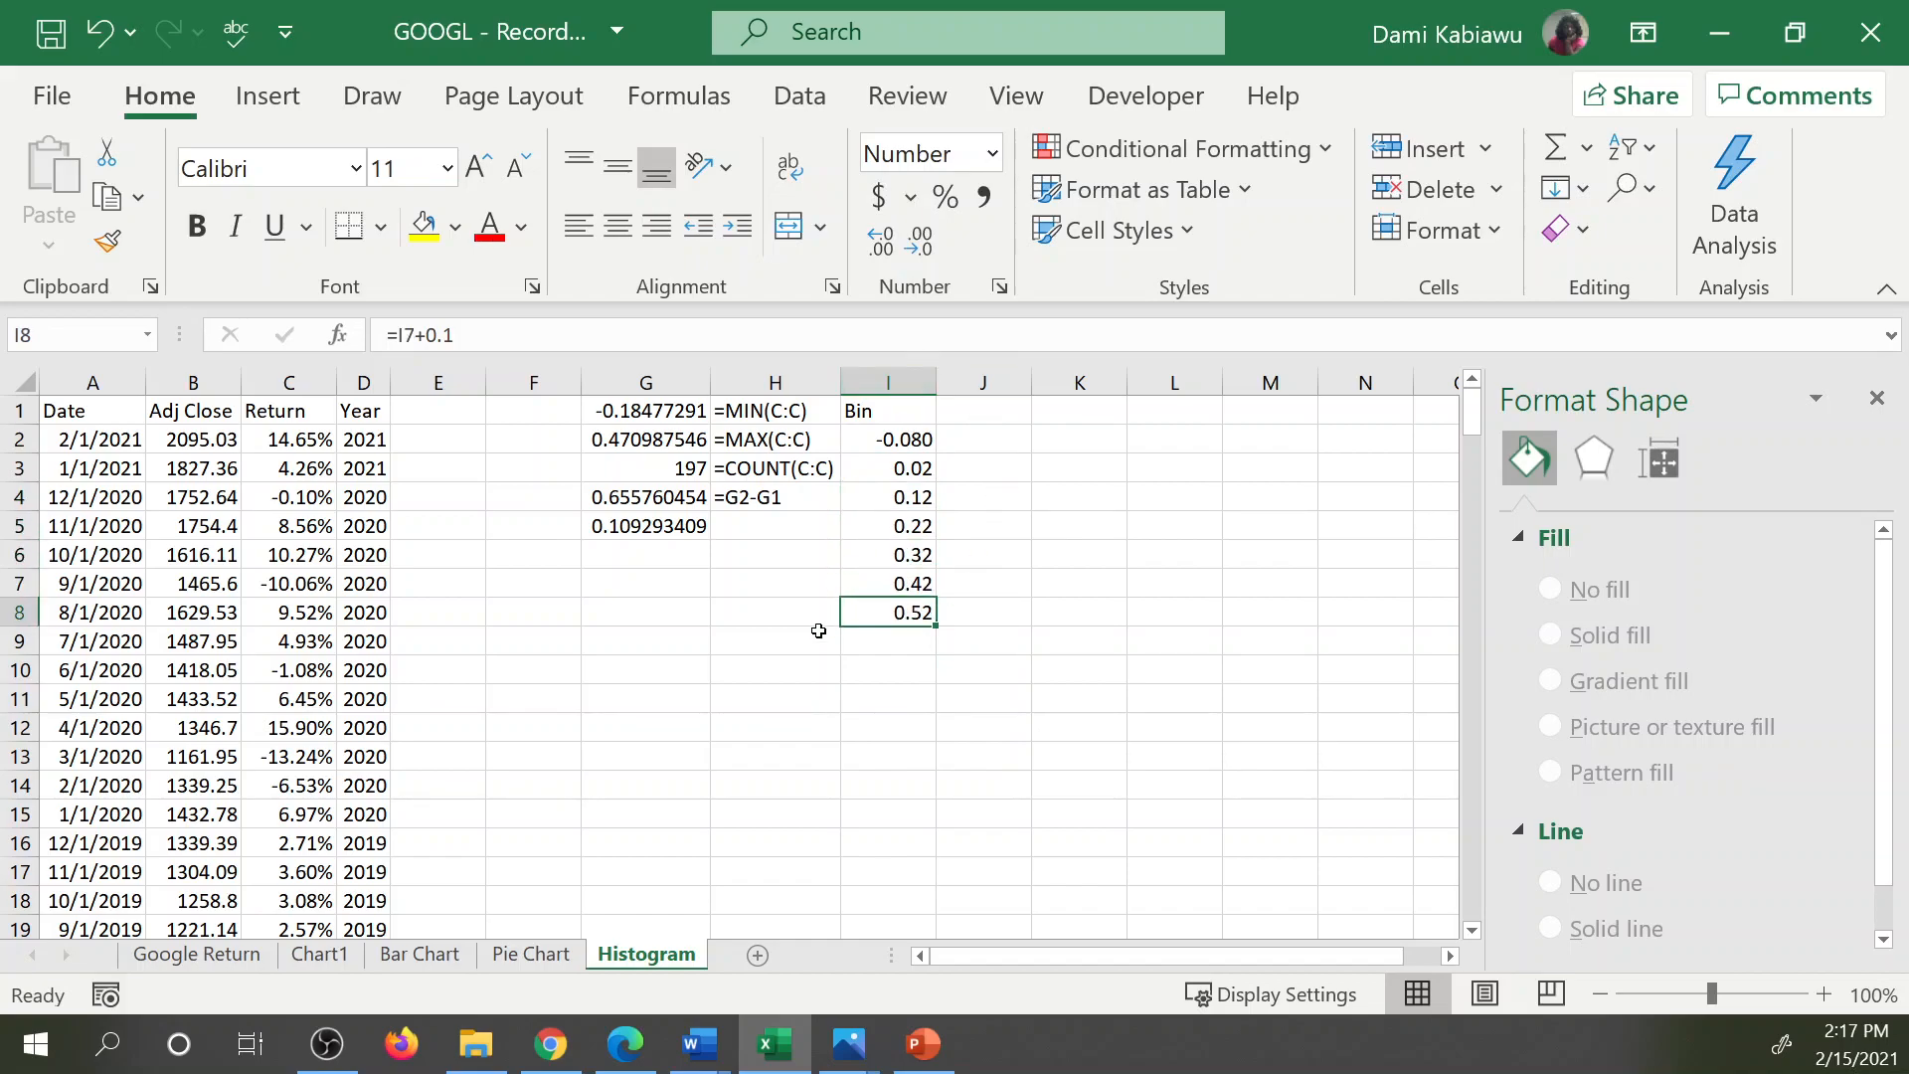
Show the first bin value in I2 with two decimal places and center the contents of column I.
{"action": "left_click_drag", "start_coordinate": [890, 418], "coordinate": [896, 439]}
{"action": "left_click", "coordinate": [899, 441]}
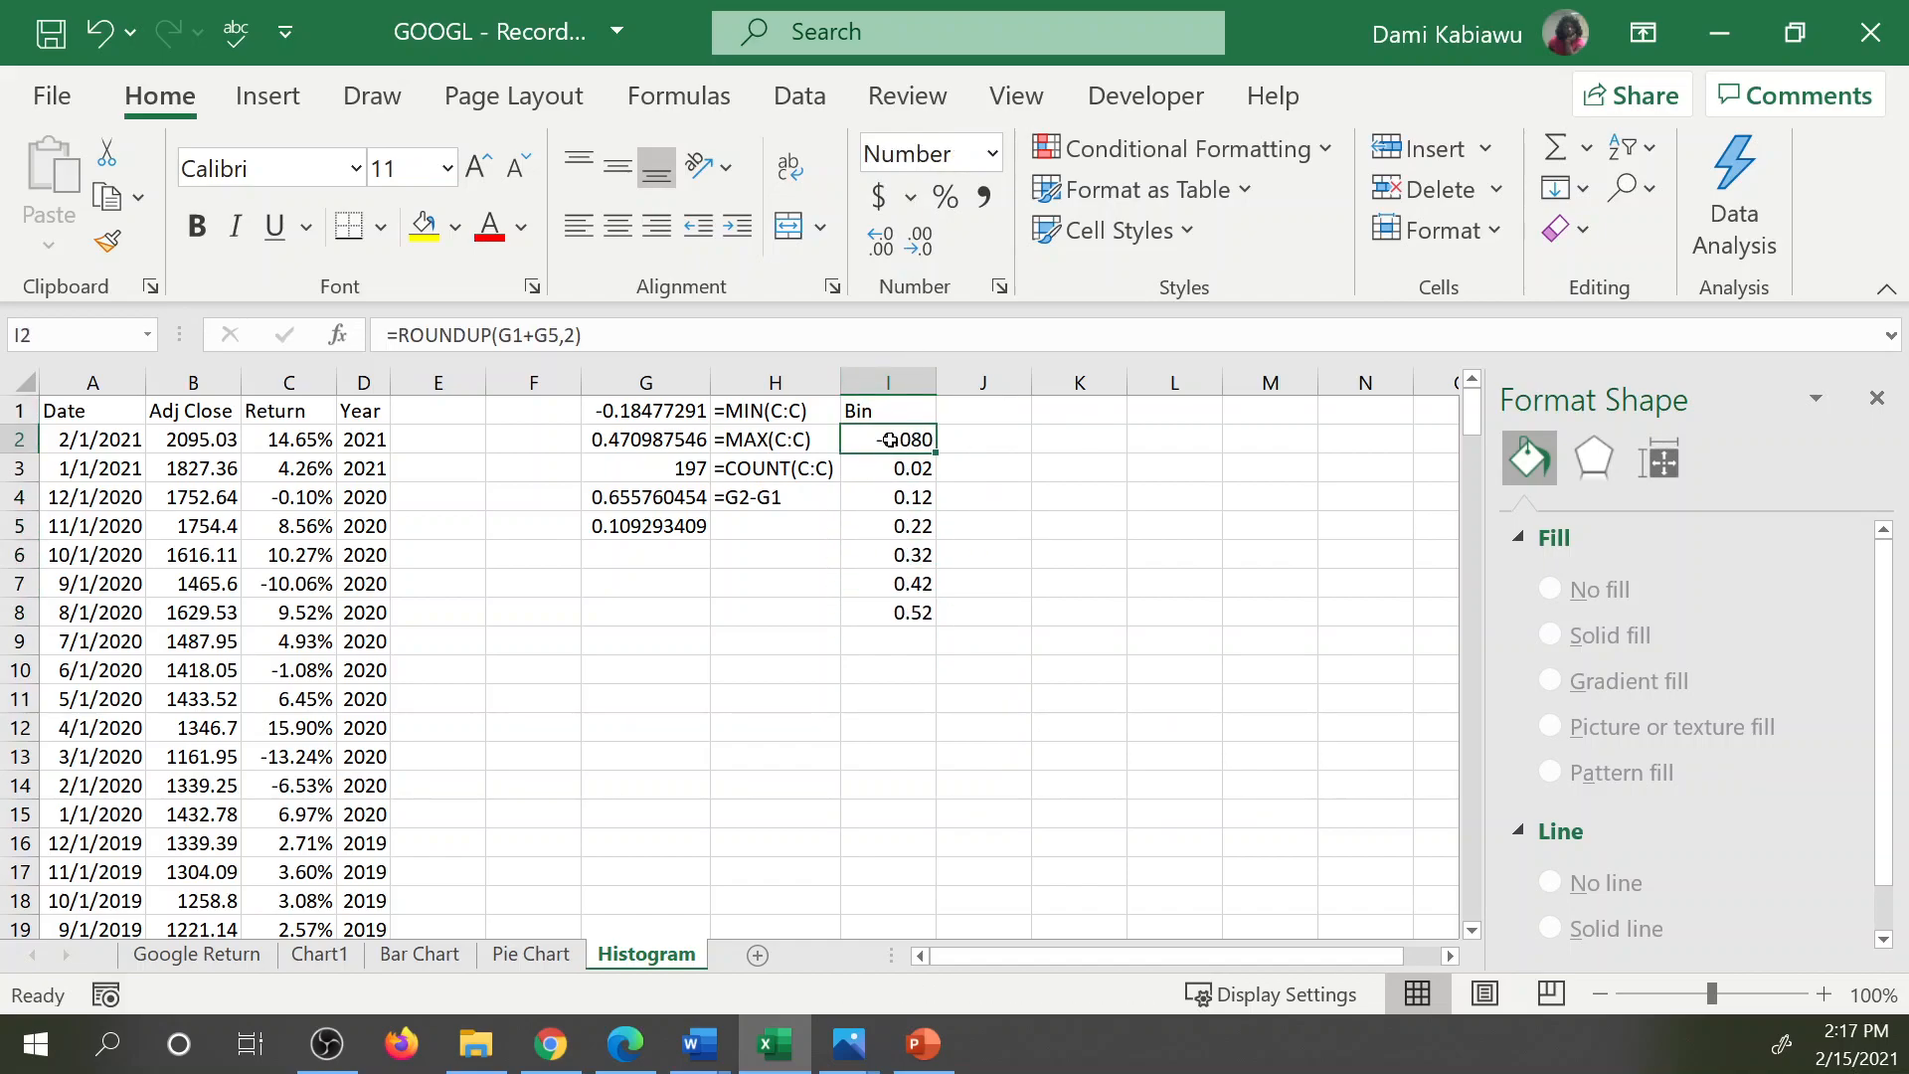
{"action": "left_click", "coordinate": [921, 242]}
{"action": "left_click", "coordinate": [895, 383]}
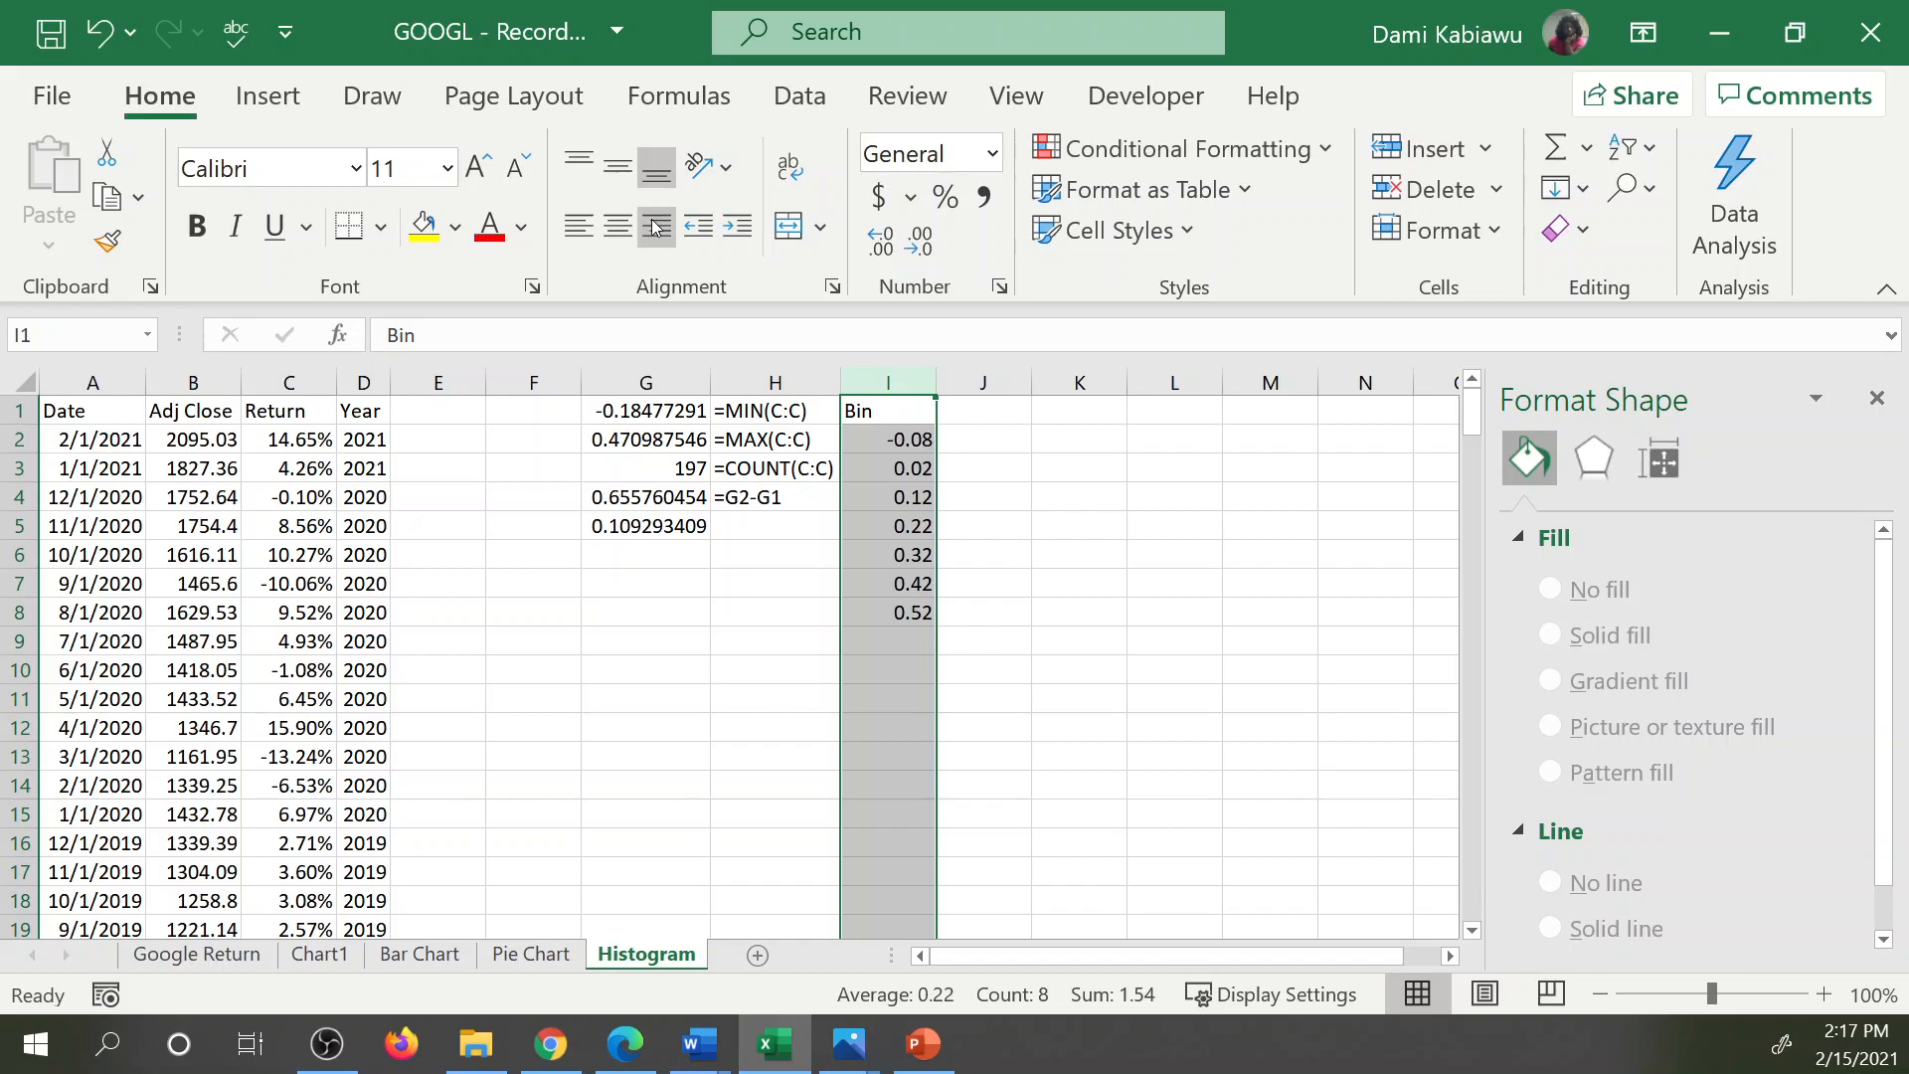
{"action": "left_click", "coordinate": [618, 227]}
{"action": "left_click", "coordinate": [1016, 446]}
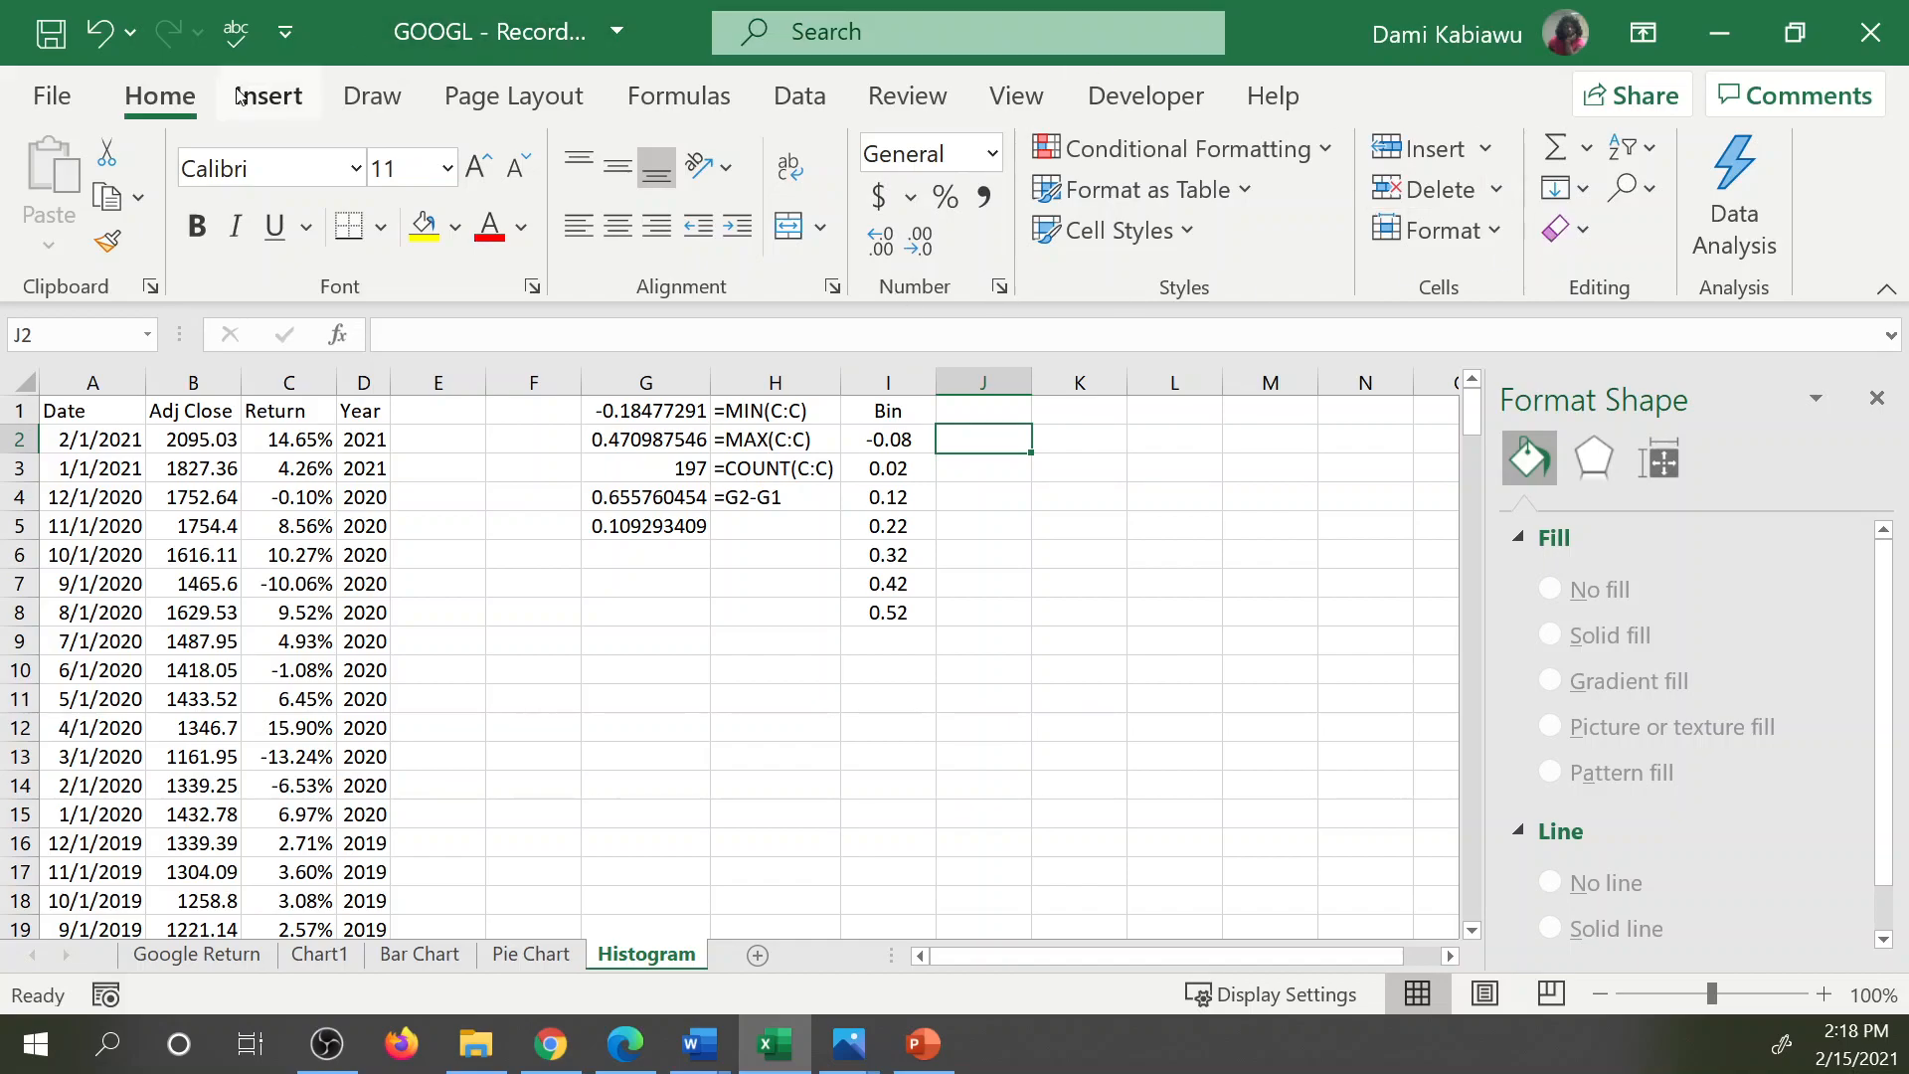
Enter the heading Freq in J1 beside the Bin heading.
{"action": "left_click", "coordinate": [800, 96]}
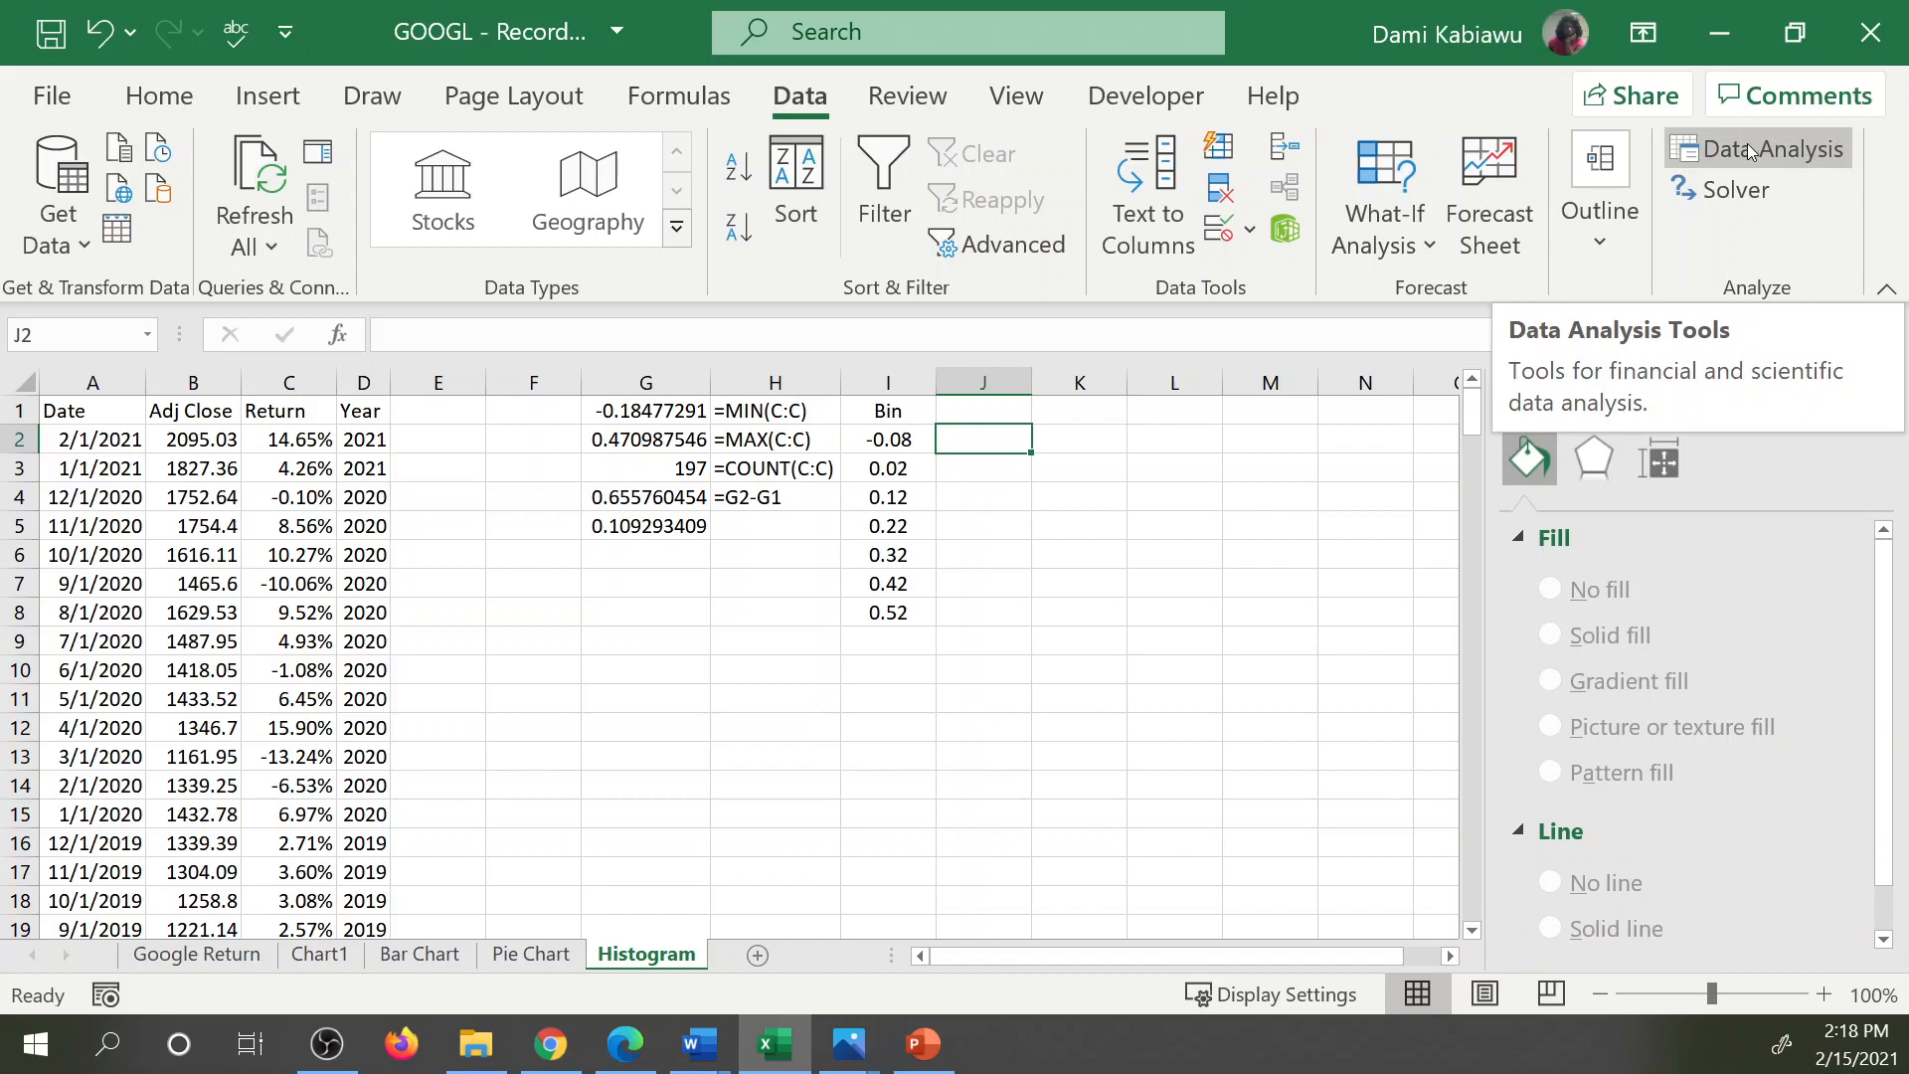
{"action": "type", "text": "Freq"}
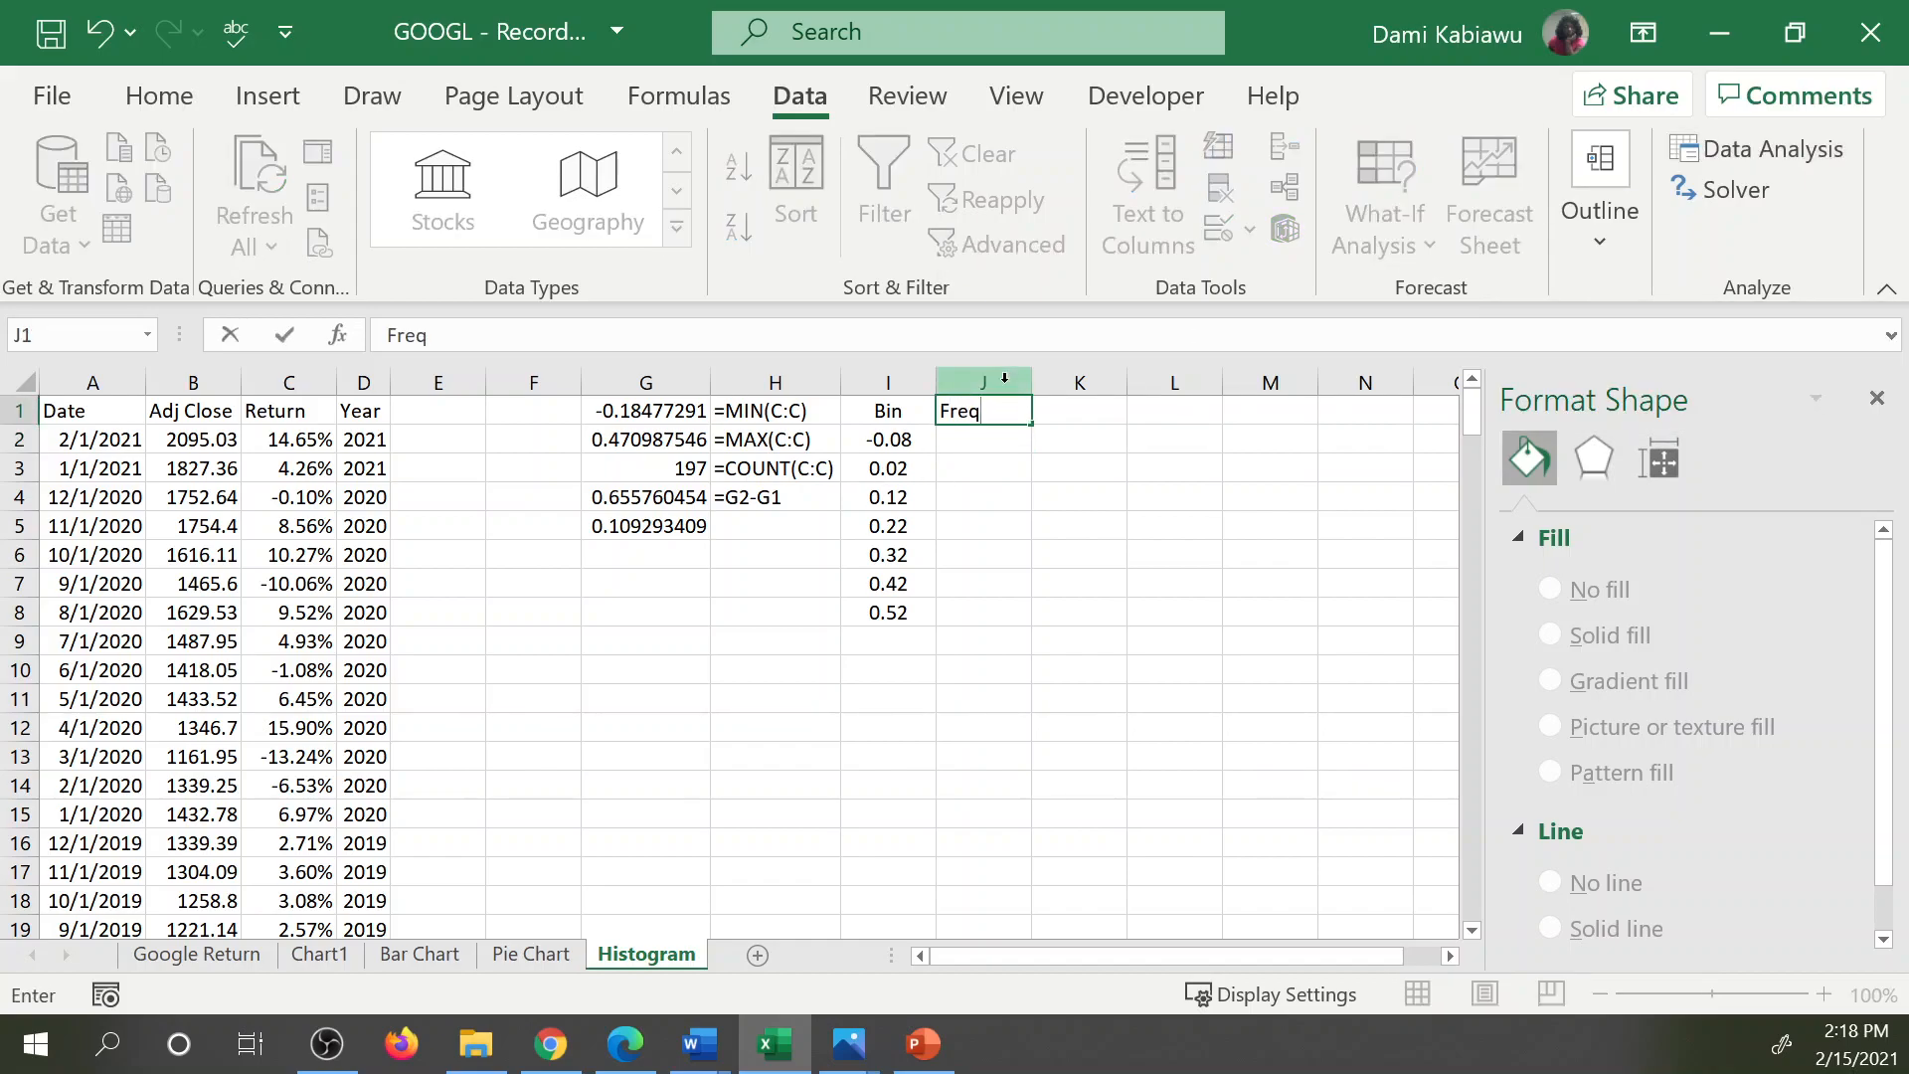
{"action": "key", "text": "Return"}
{"action": "type", "text": "=fre"}
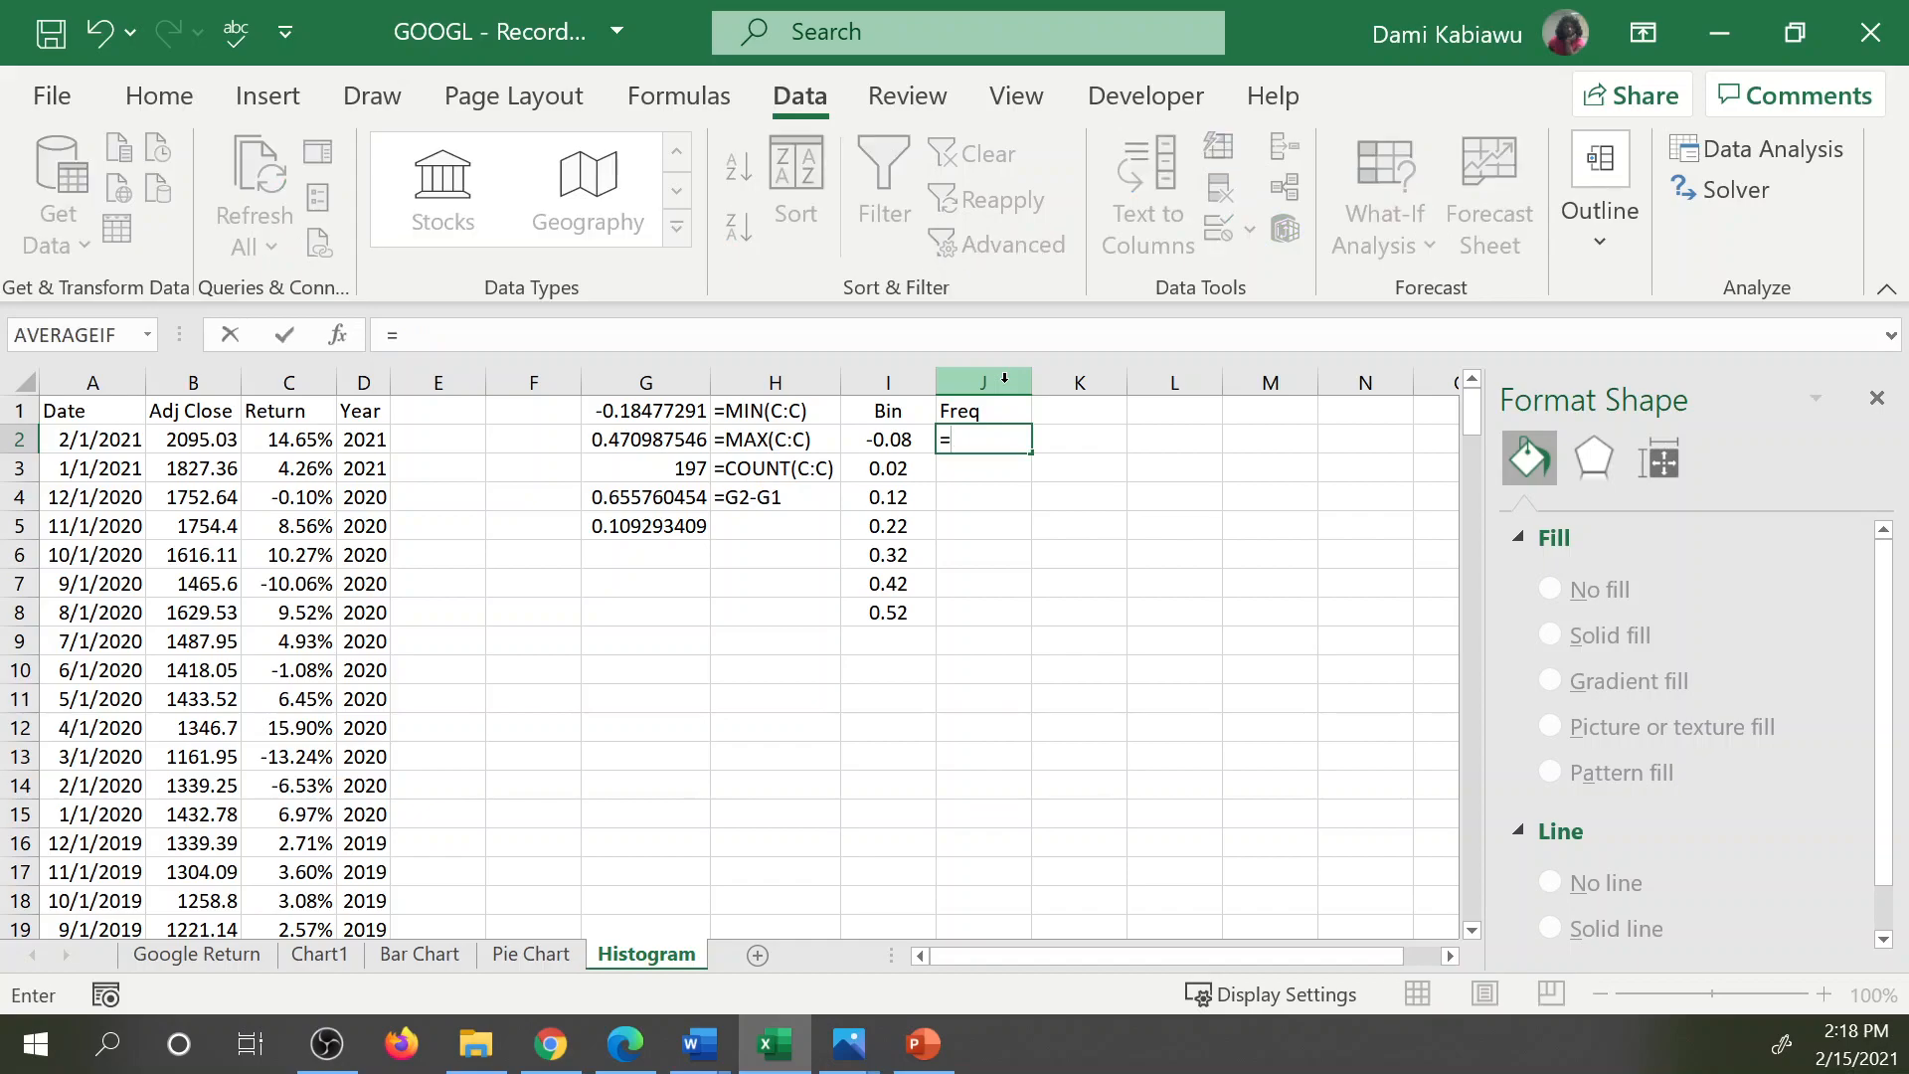
{"action": "key", "text": "BackSpace"}
{"action": "key", "text": "BackSpace"}
{"action": "key", "text": "BackSpace"}
{"action": "left_click", "coordinate": [967, 524]}
Enter the array formula =FREQUENCY(C:C,I1:I8) across J2:J8 to count the returns in each bin.
{"action": "left_click_drag", "start_coordinate": [994, 438], "coordinate": [994, 611]}
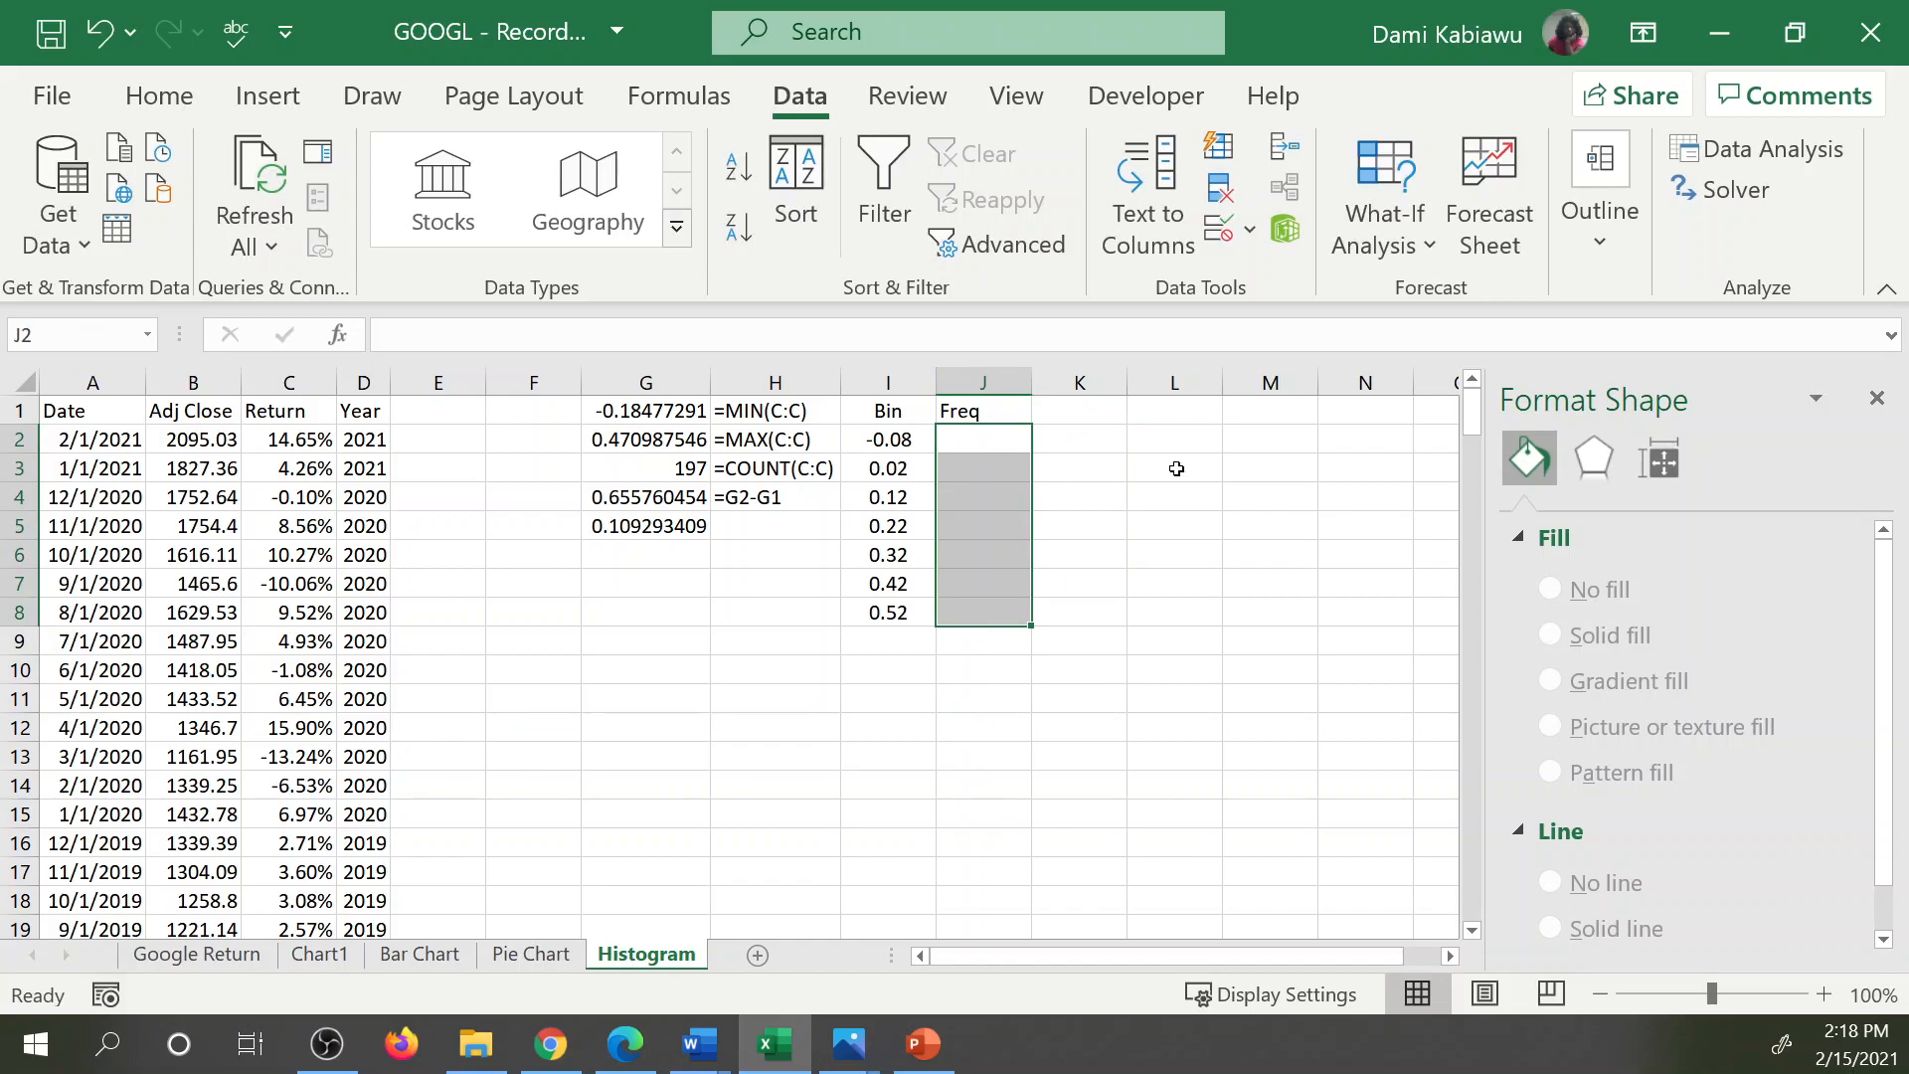
{"action": "type", "text": "=fre"}
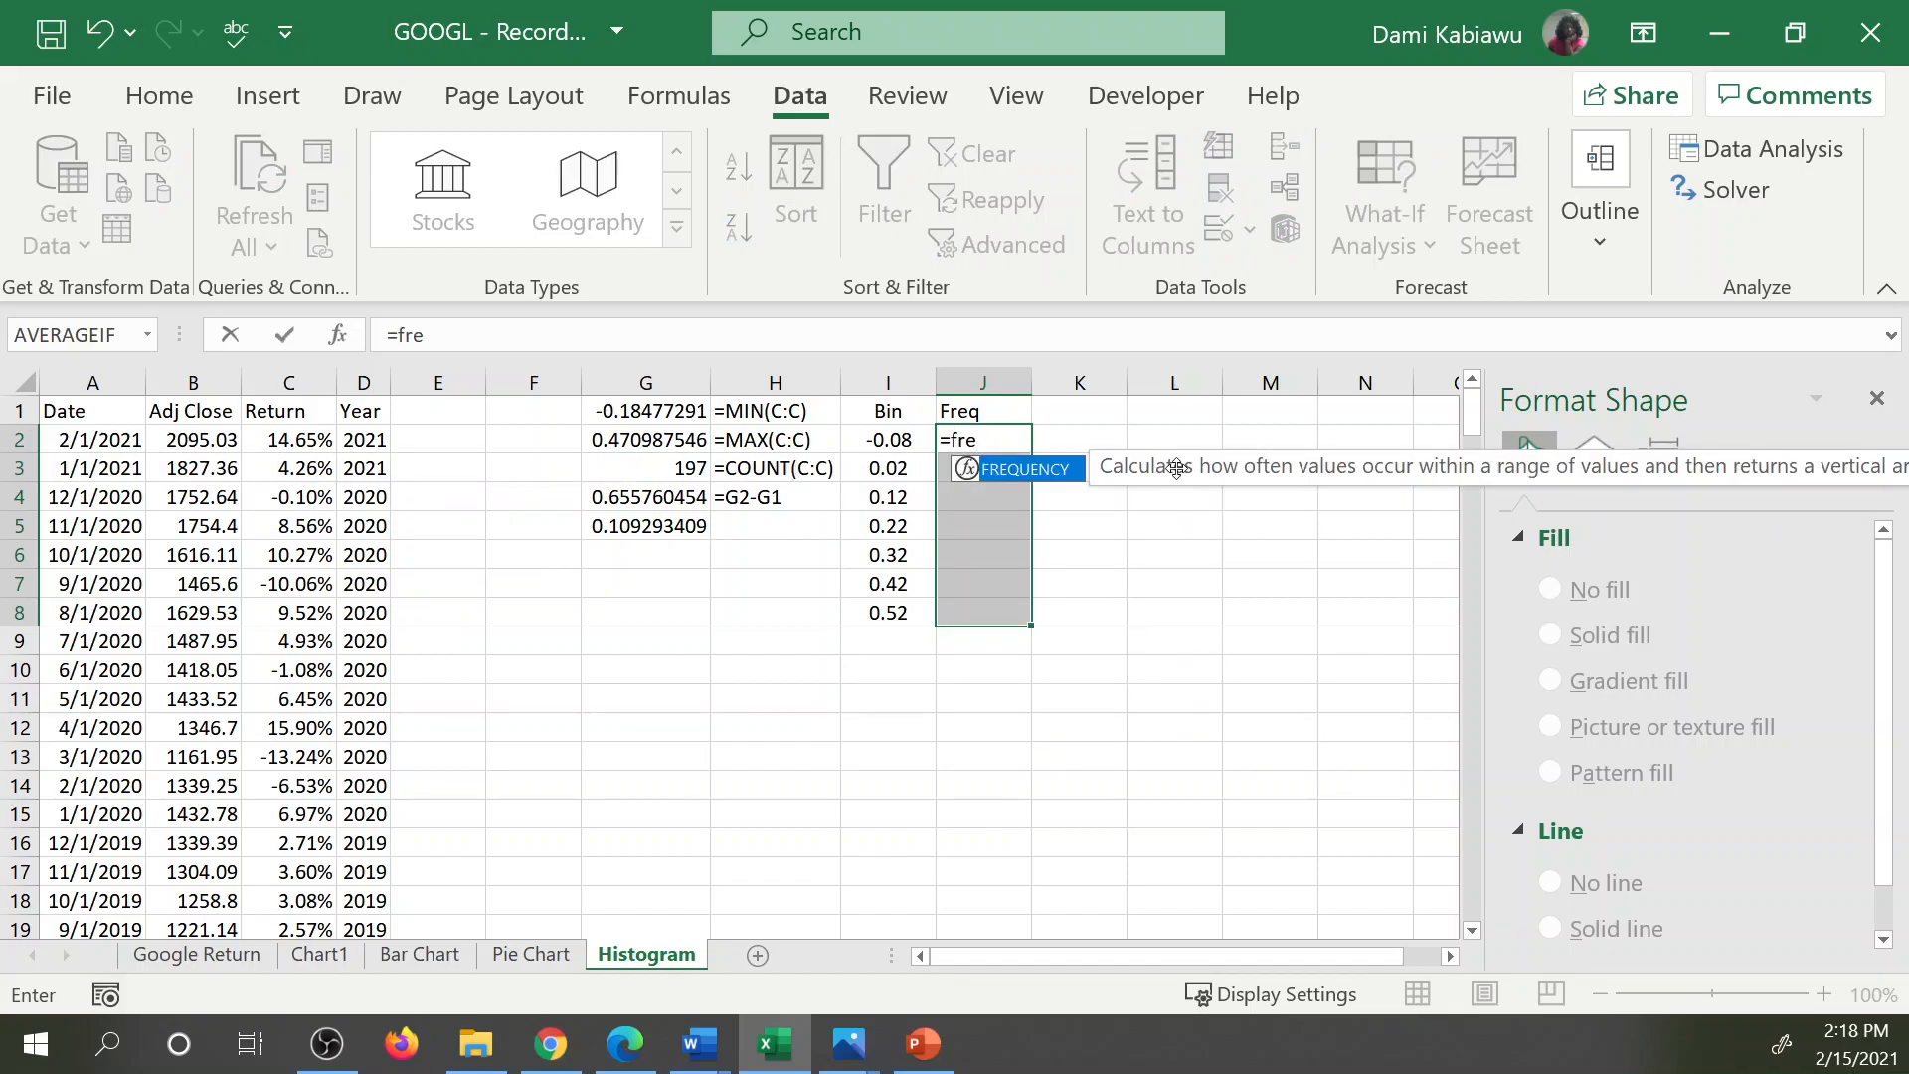
{"action": "key", "text": "Tab"}
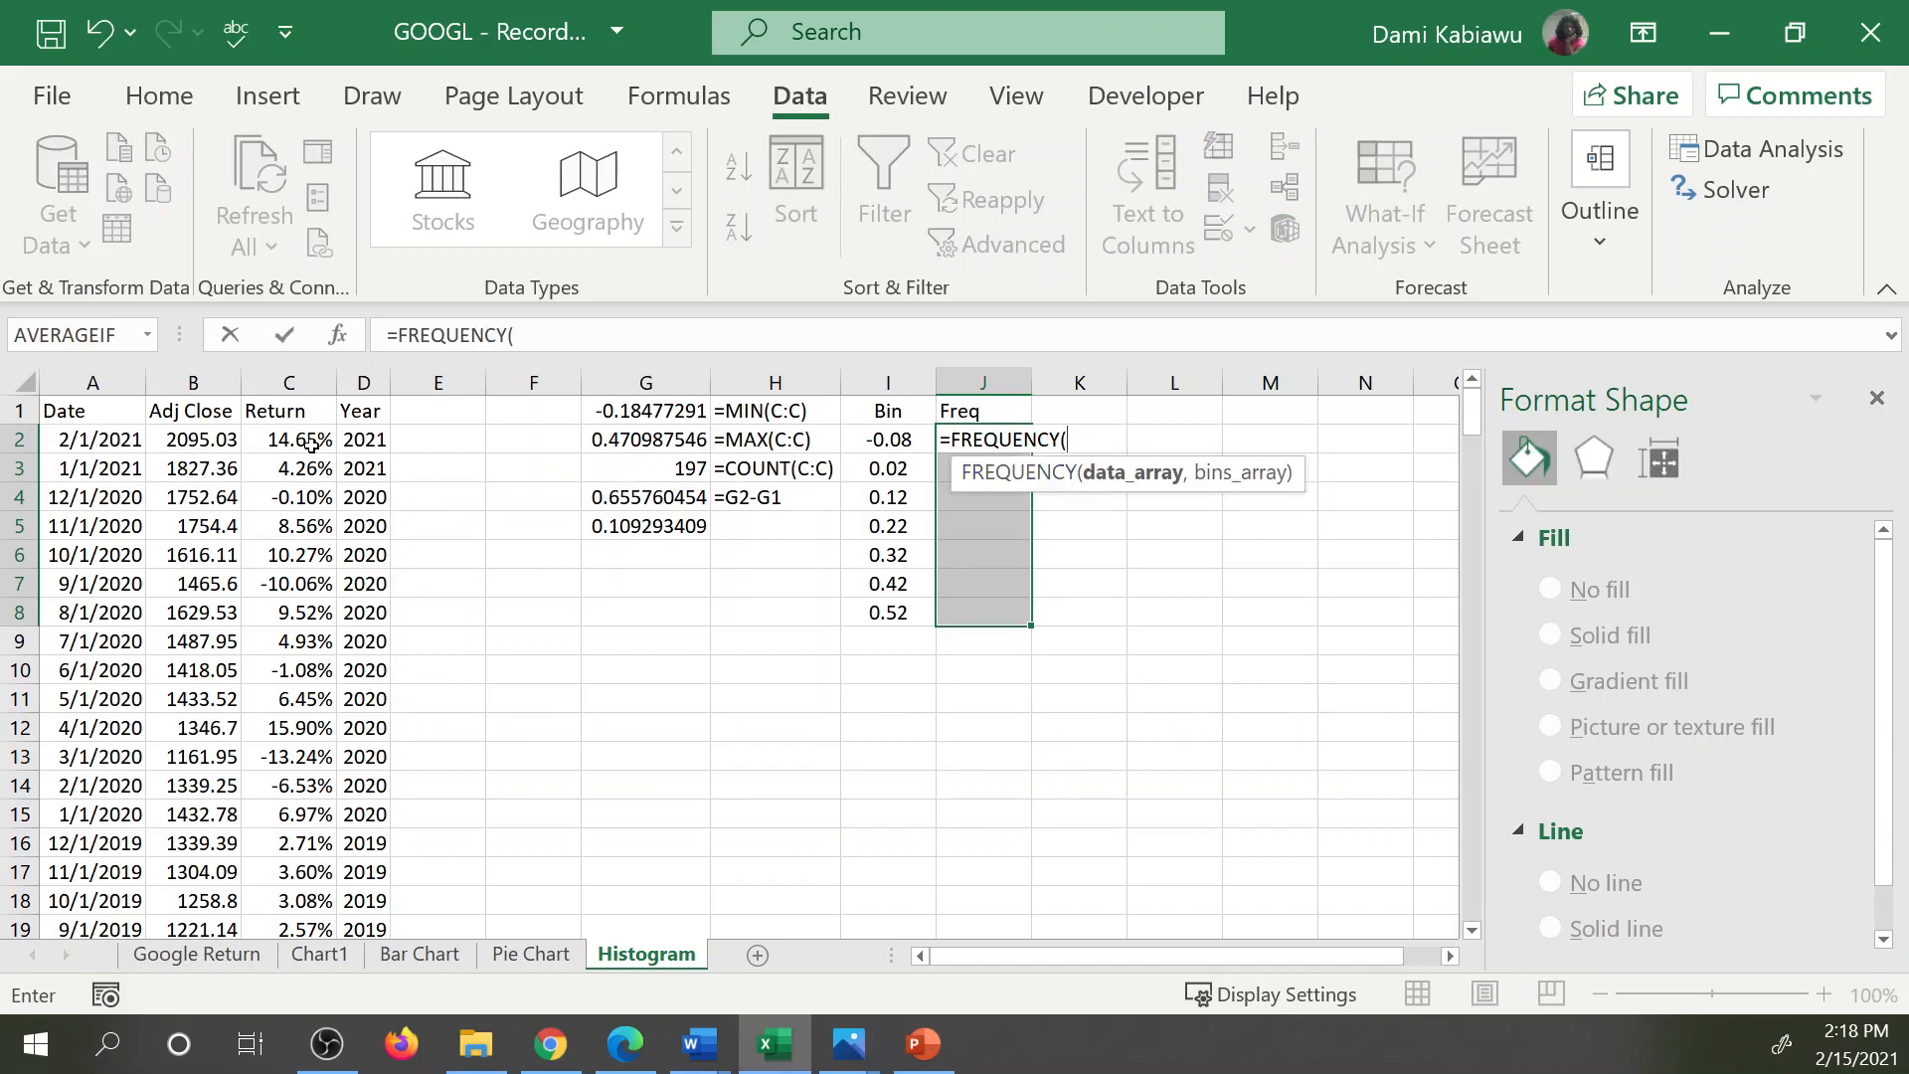
{"action": "left_click", "coordinate": [298, 384]}
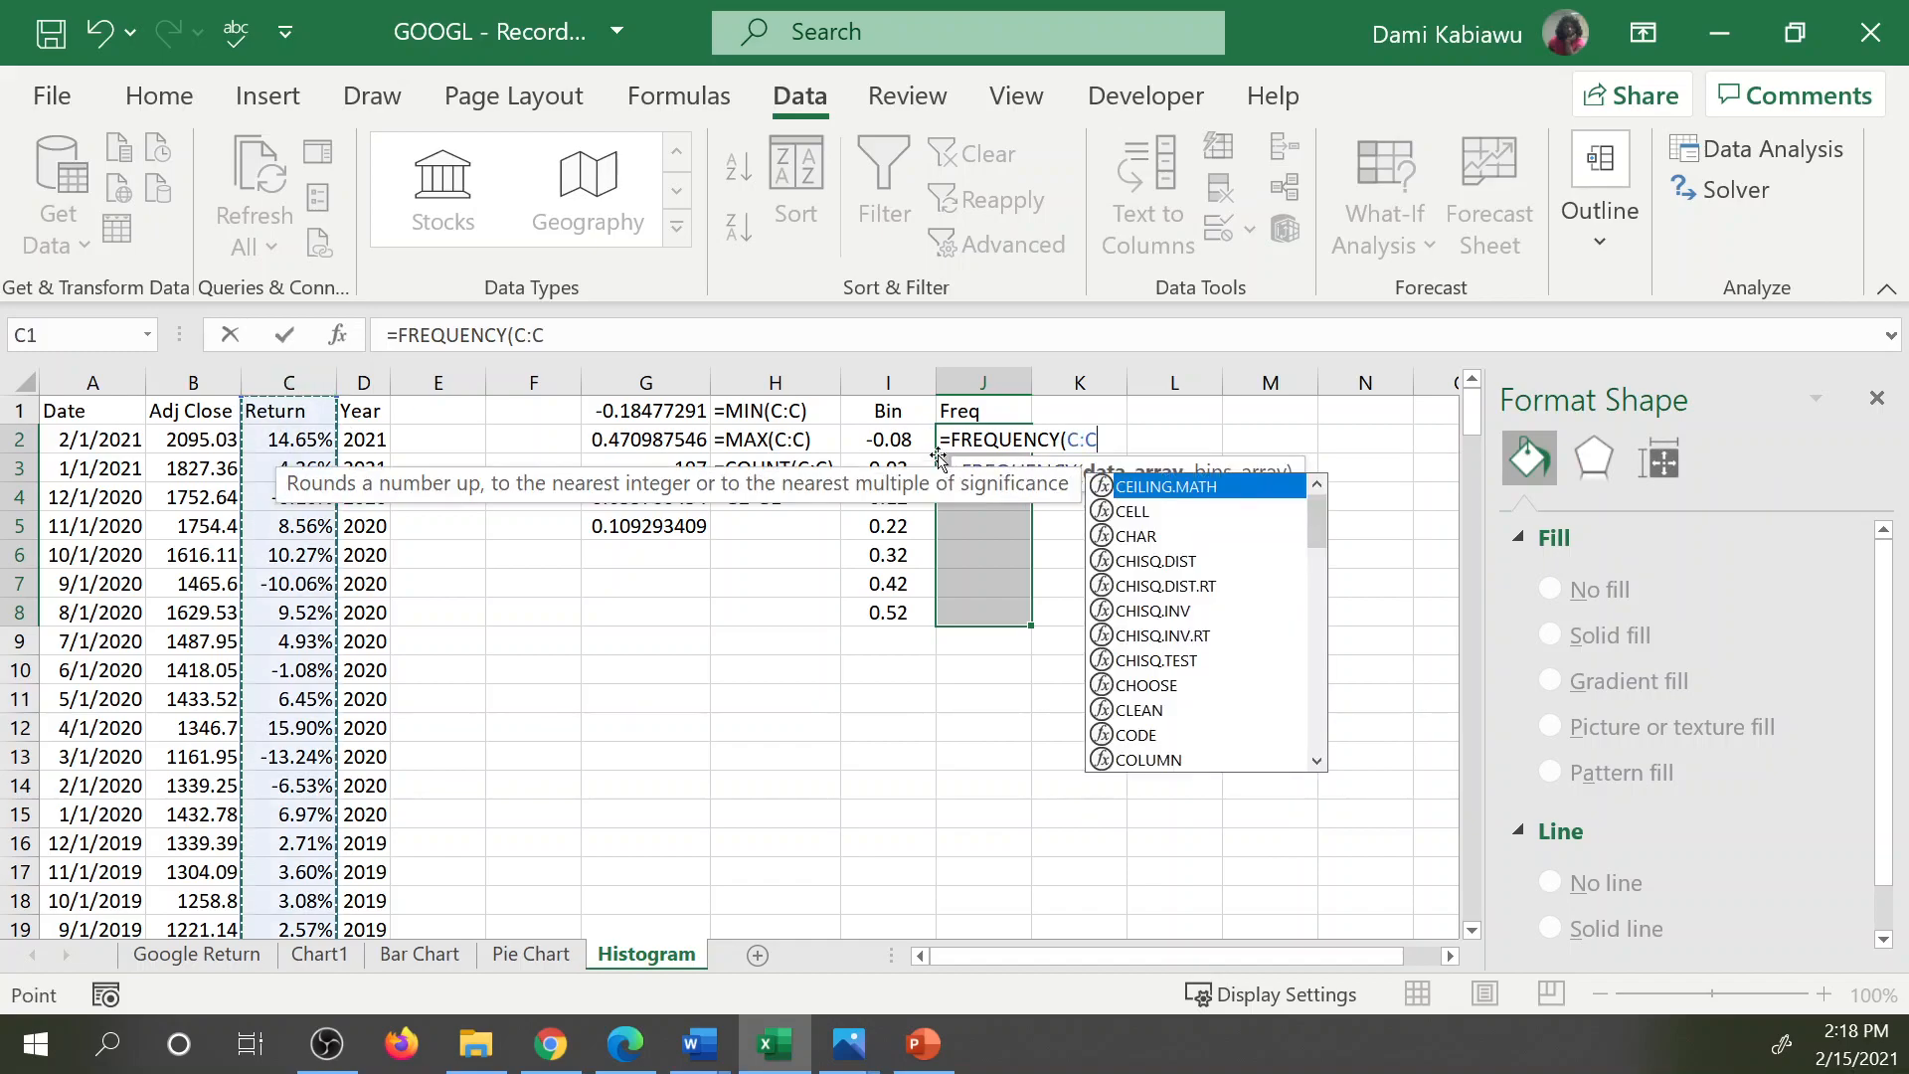
{"action": "type", "text": ","}
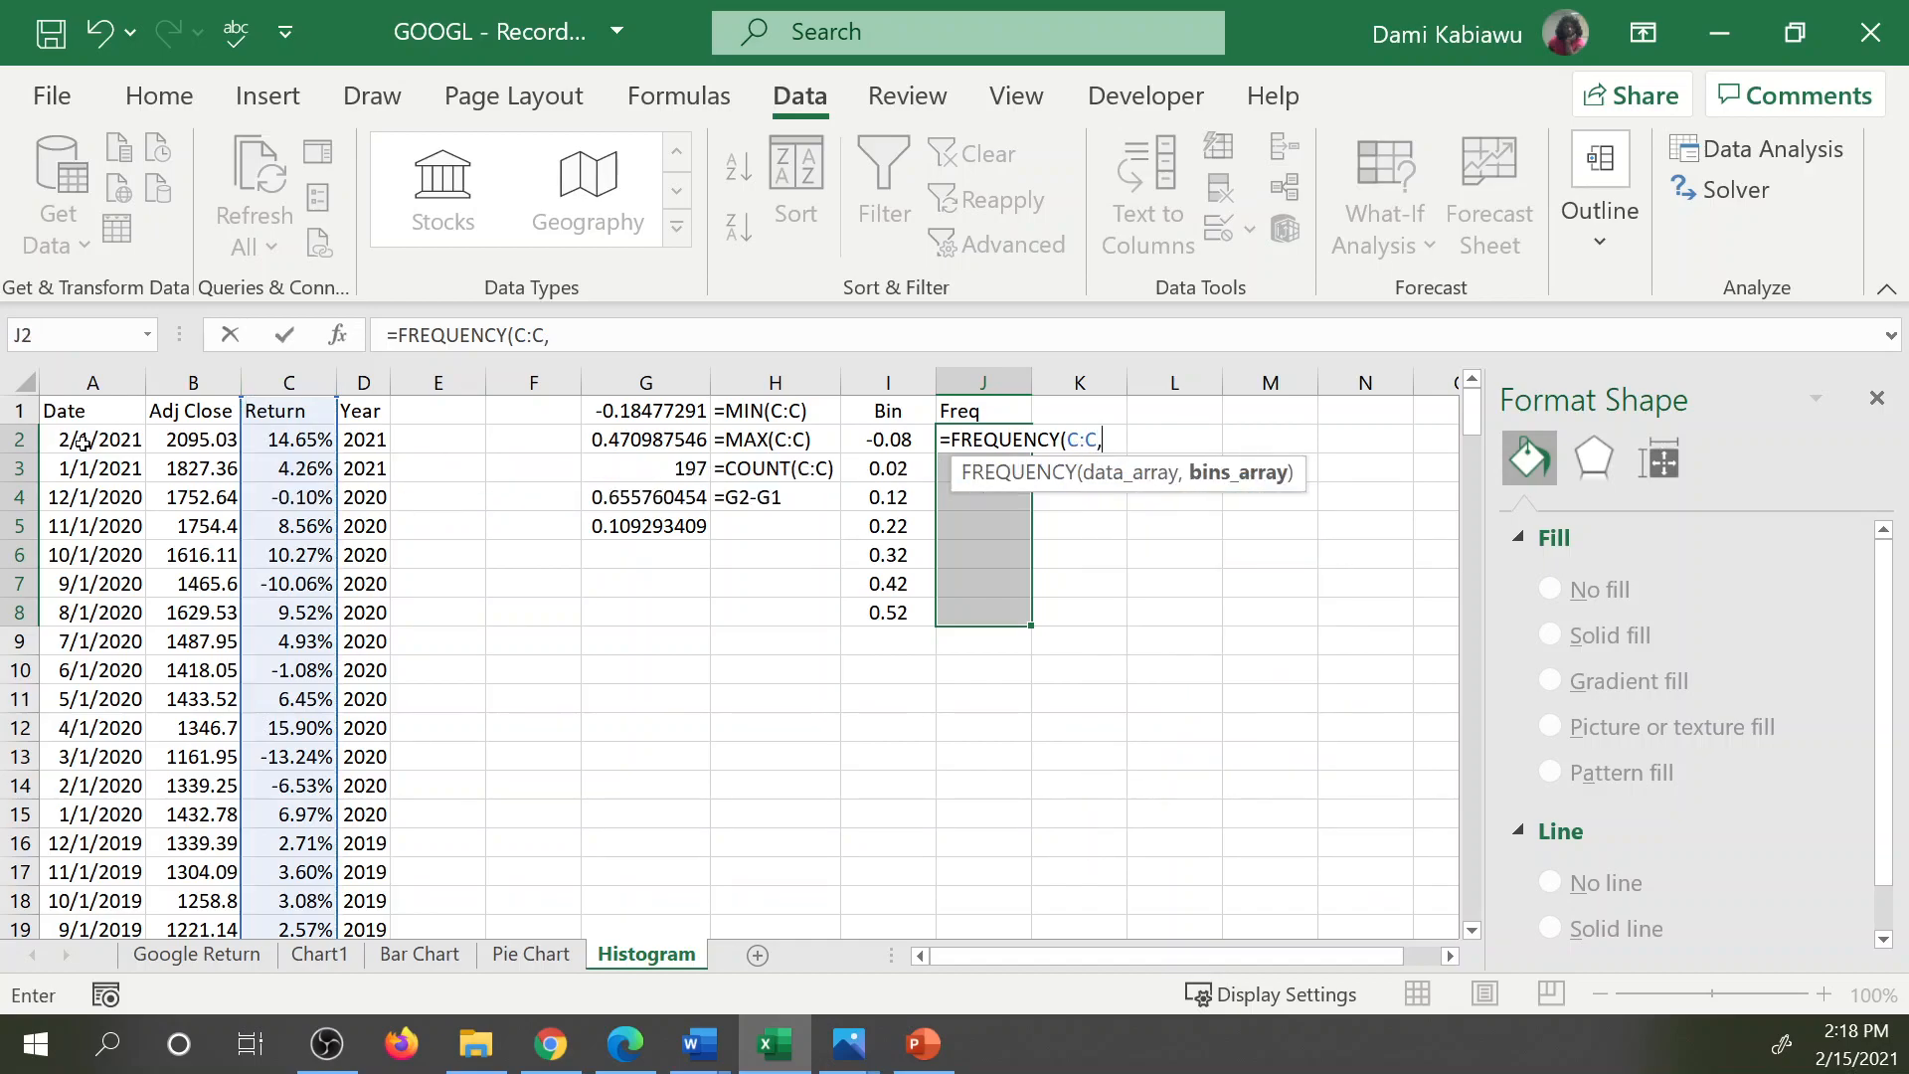
{"action": "left_click_drag", "start_coordinate": [888, 414], "coordinate": [898, 610]}
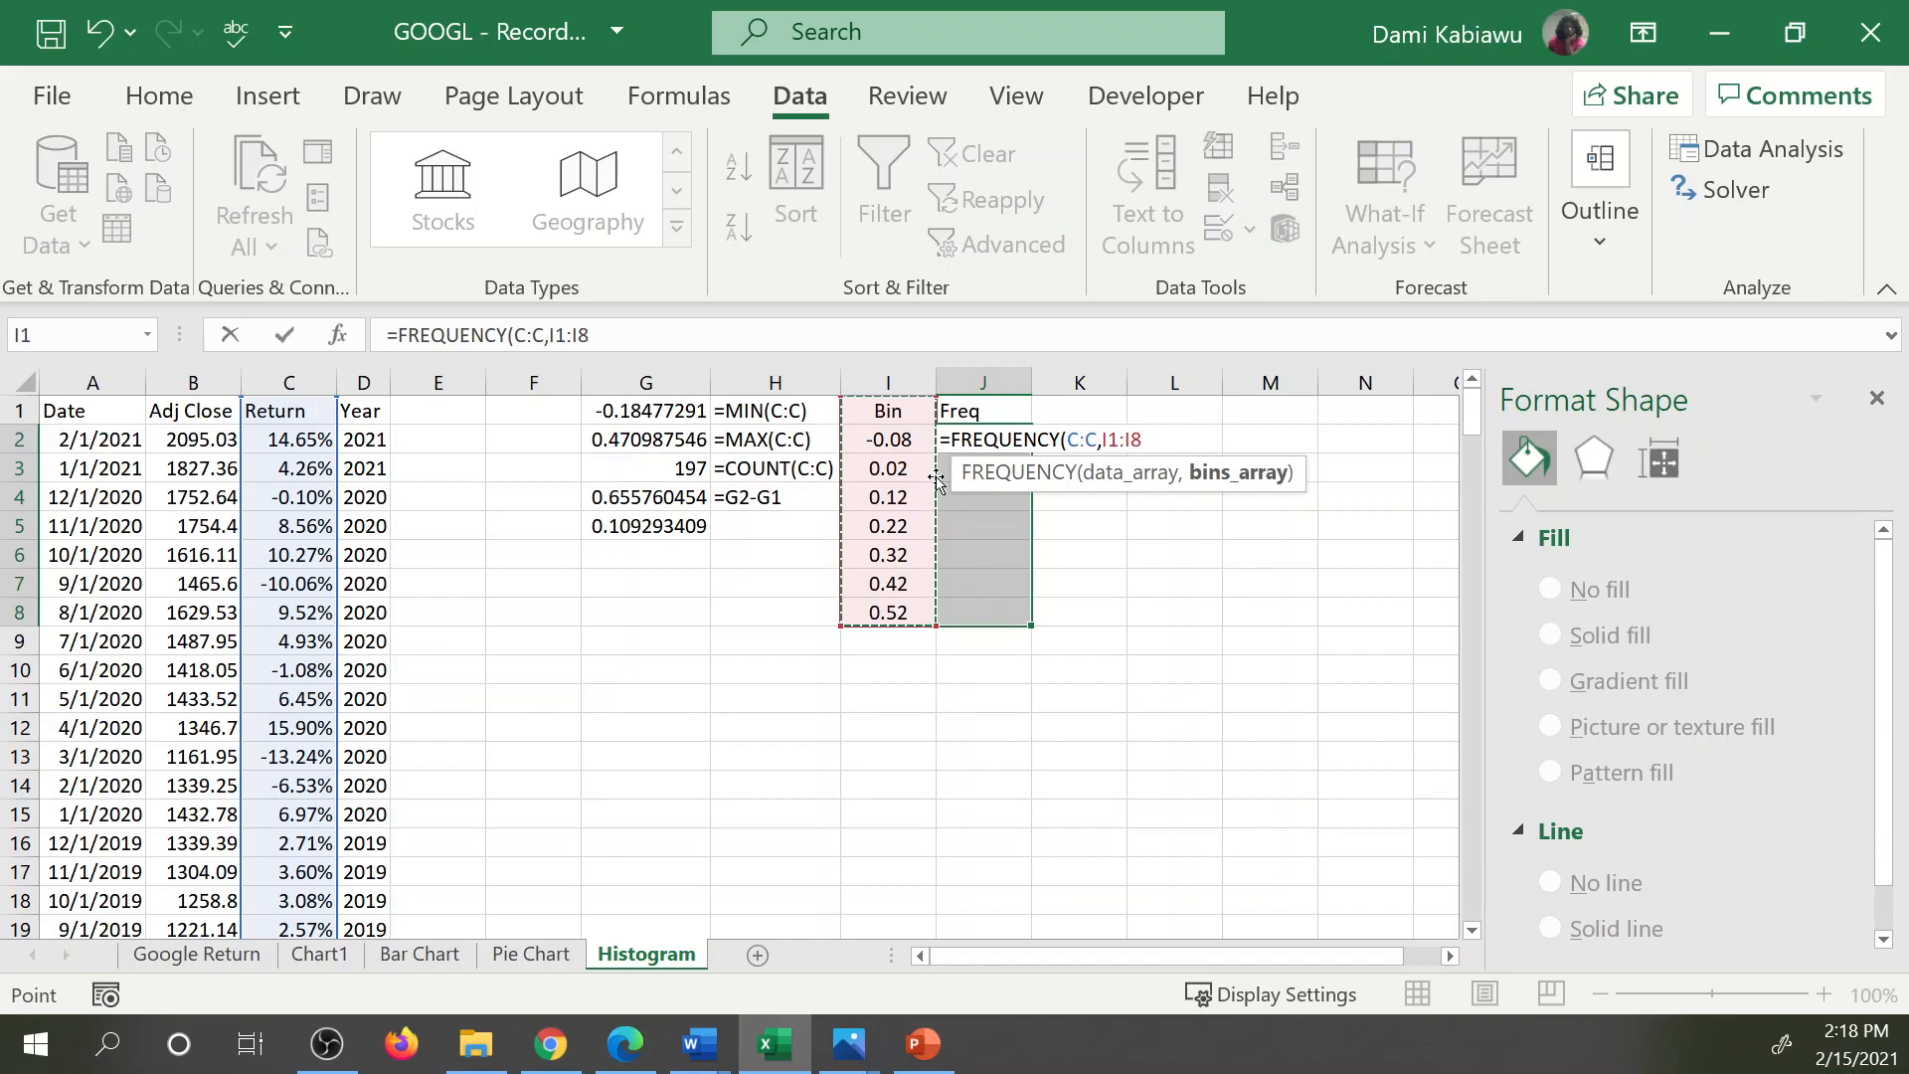
{"action": "type", "text": ")"}
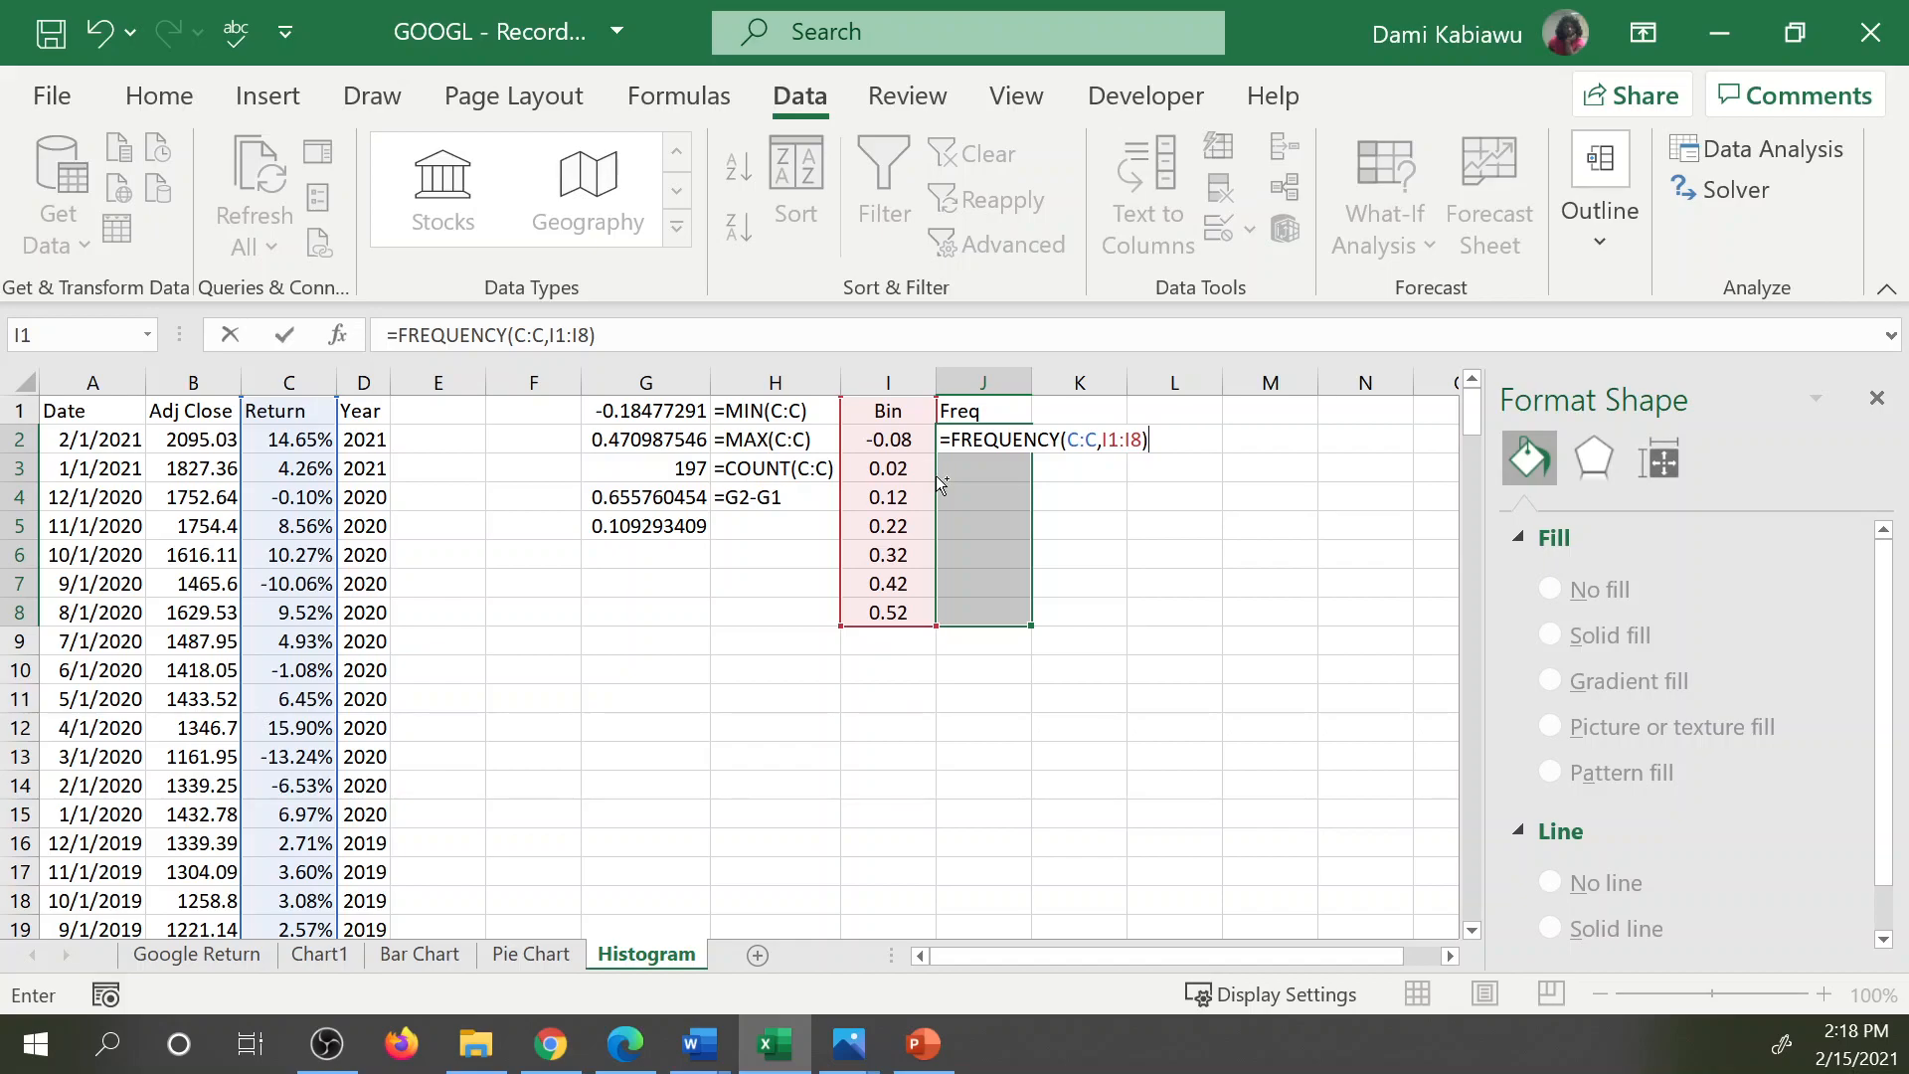
{"action": "key", "text": "ctrl+shift+Return"}
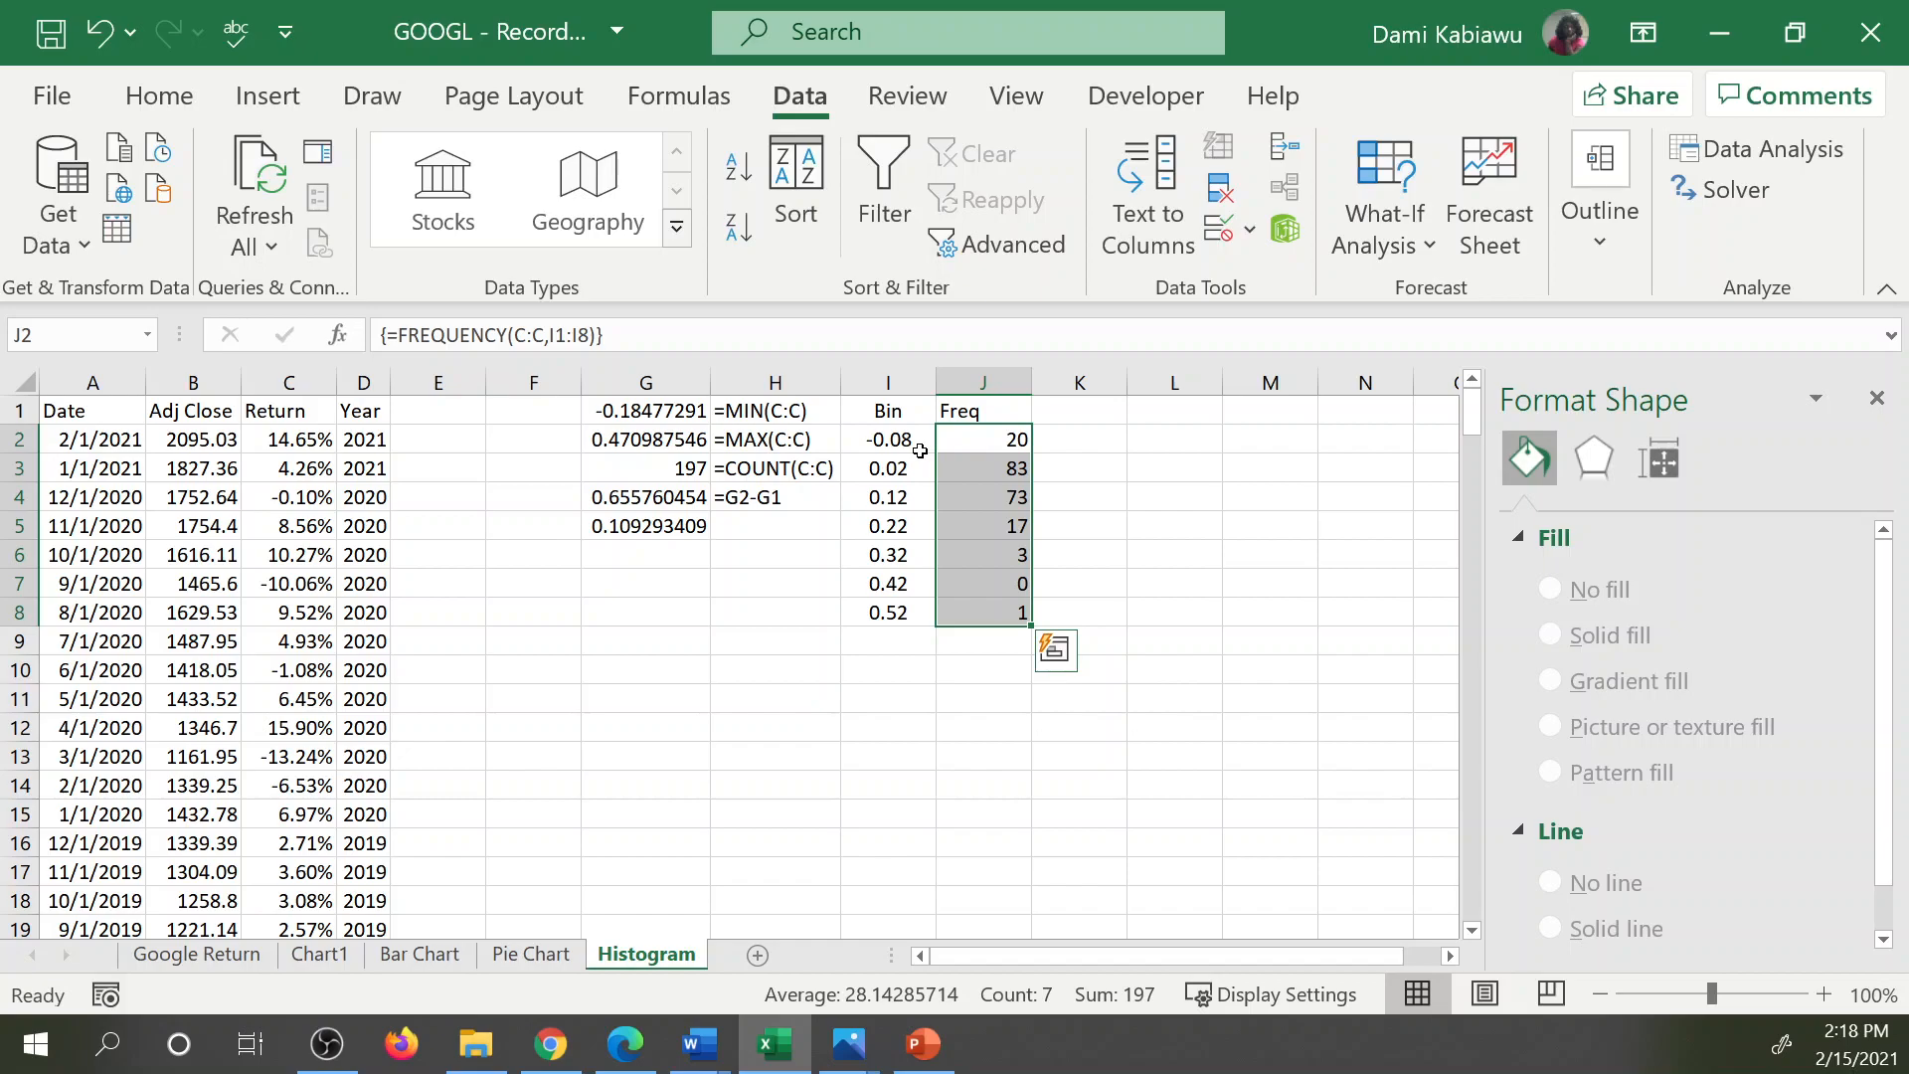
{"action": "left_click", "coordinate": [994, 470]}
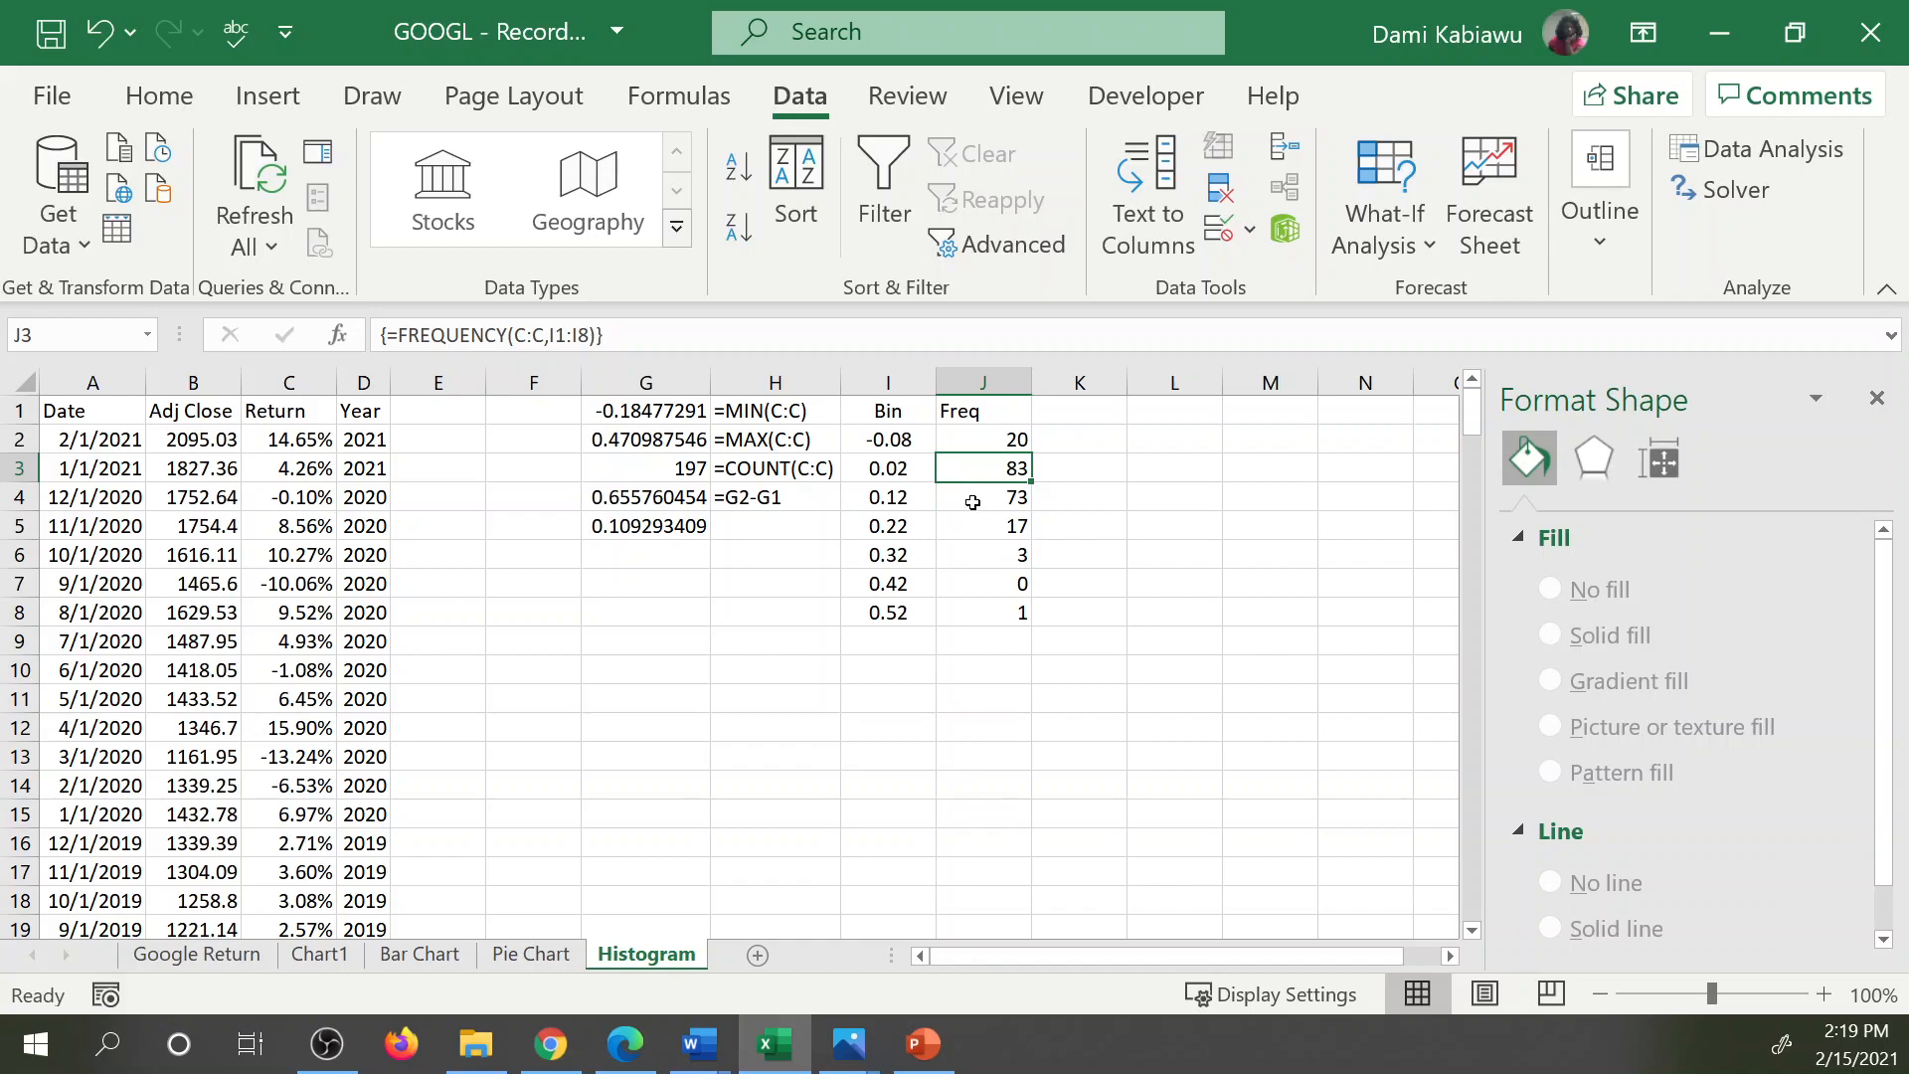
{"action": "left_click", "coordinate": [925, 468]}
{"action": "left_click_drag", "start_coordinate": [926, 484], "coordinate": [926, 495]}
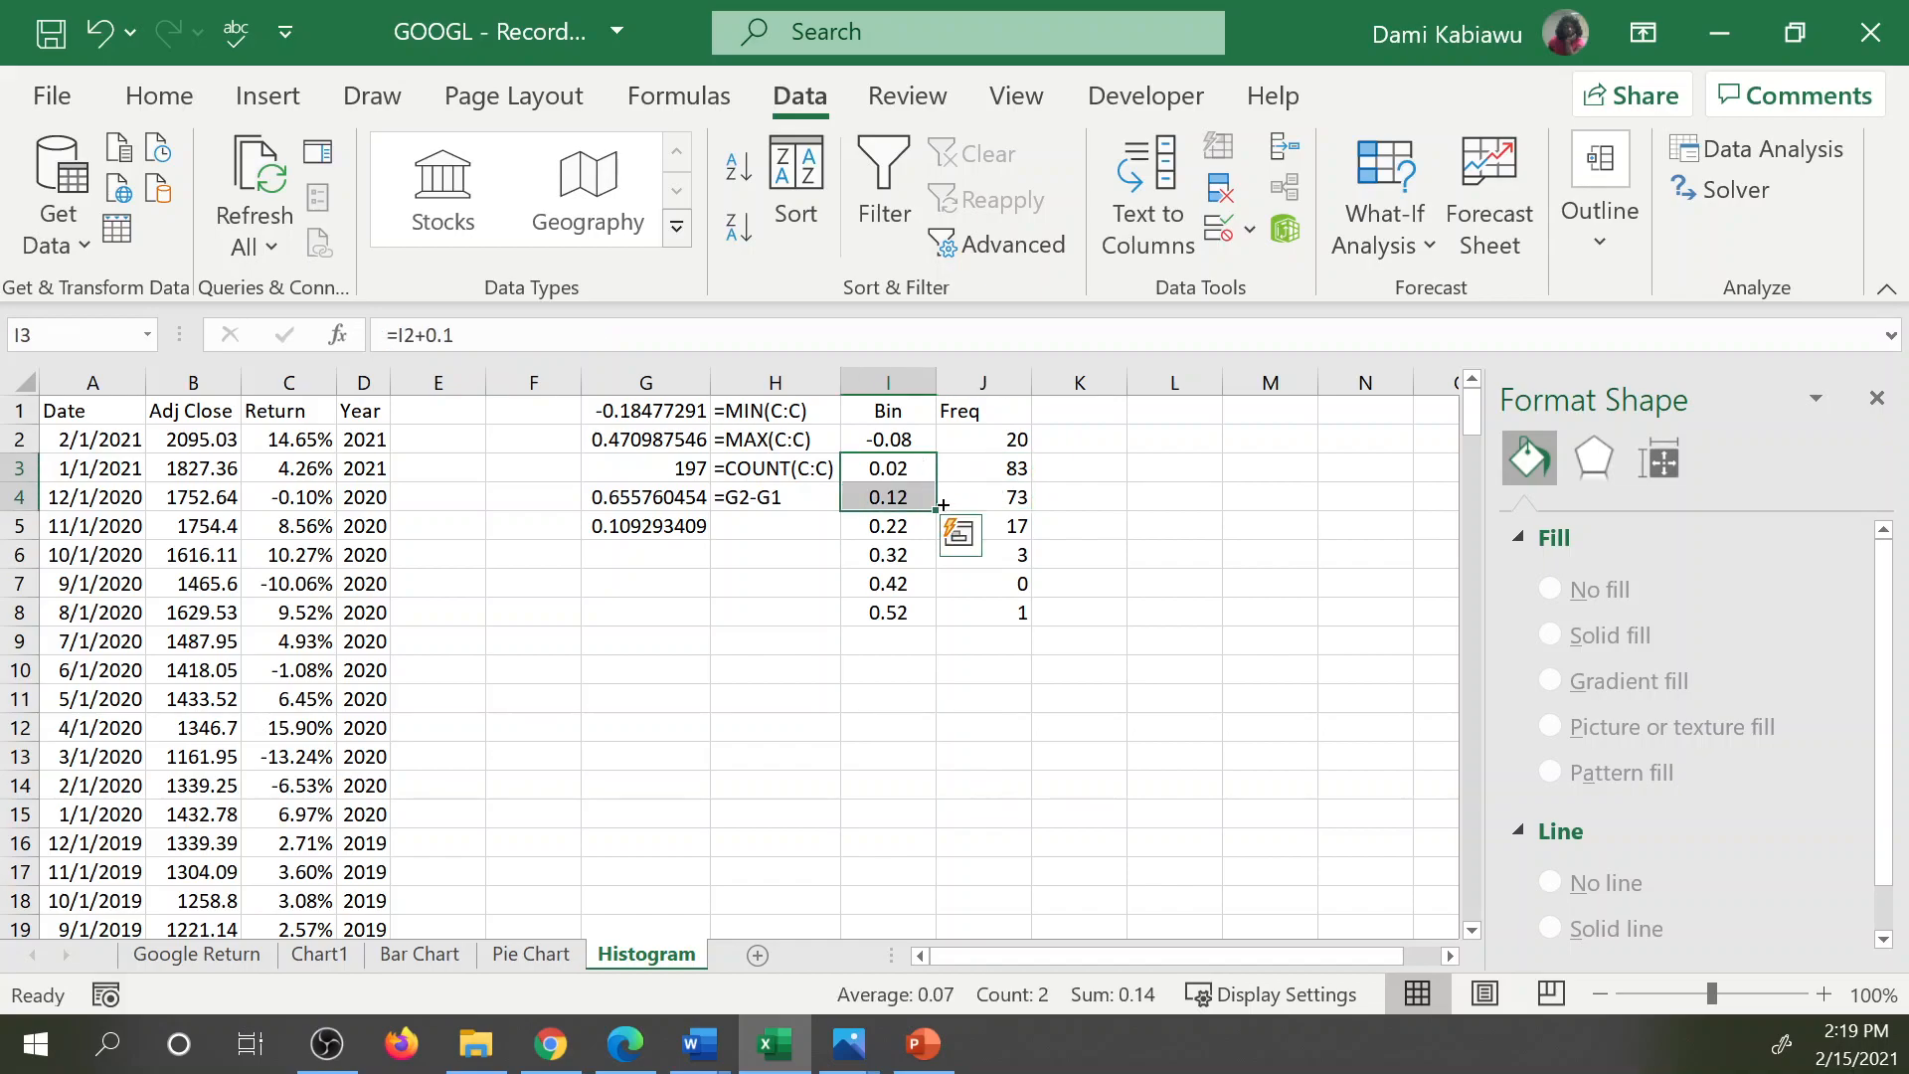
{"action": "left_click", "coordinate": [887, 382]}
{"action": "right_click", "coordinate": [891, 379]}
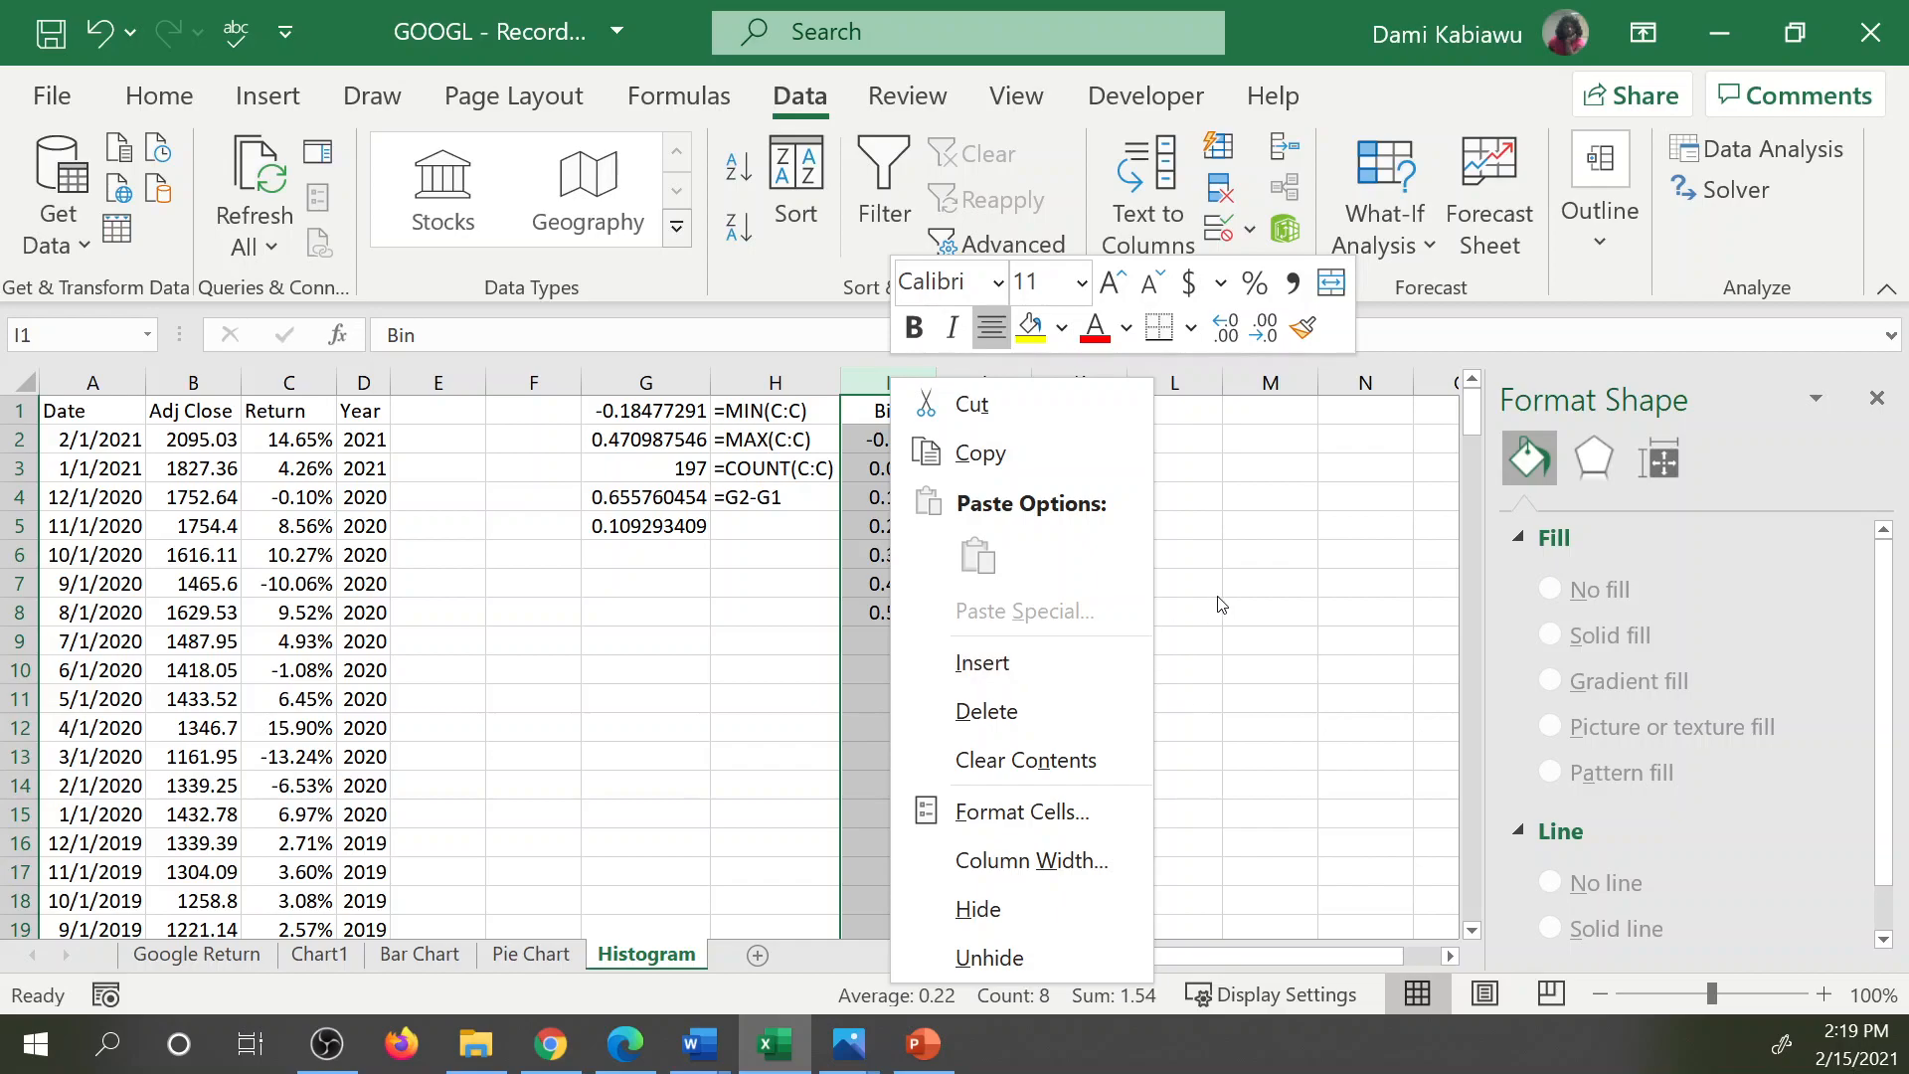
{"action": "key", "text": "Escape"}
Insert the recommended clustered column chart from the Bin and Freq data in I1:J8.
{"action": "left_click_drag", "start_coordinate": [884, 410], "coordinate": [989, 611]}
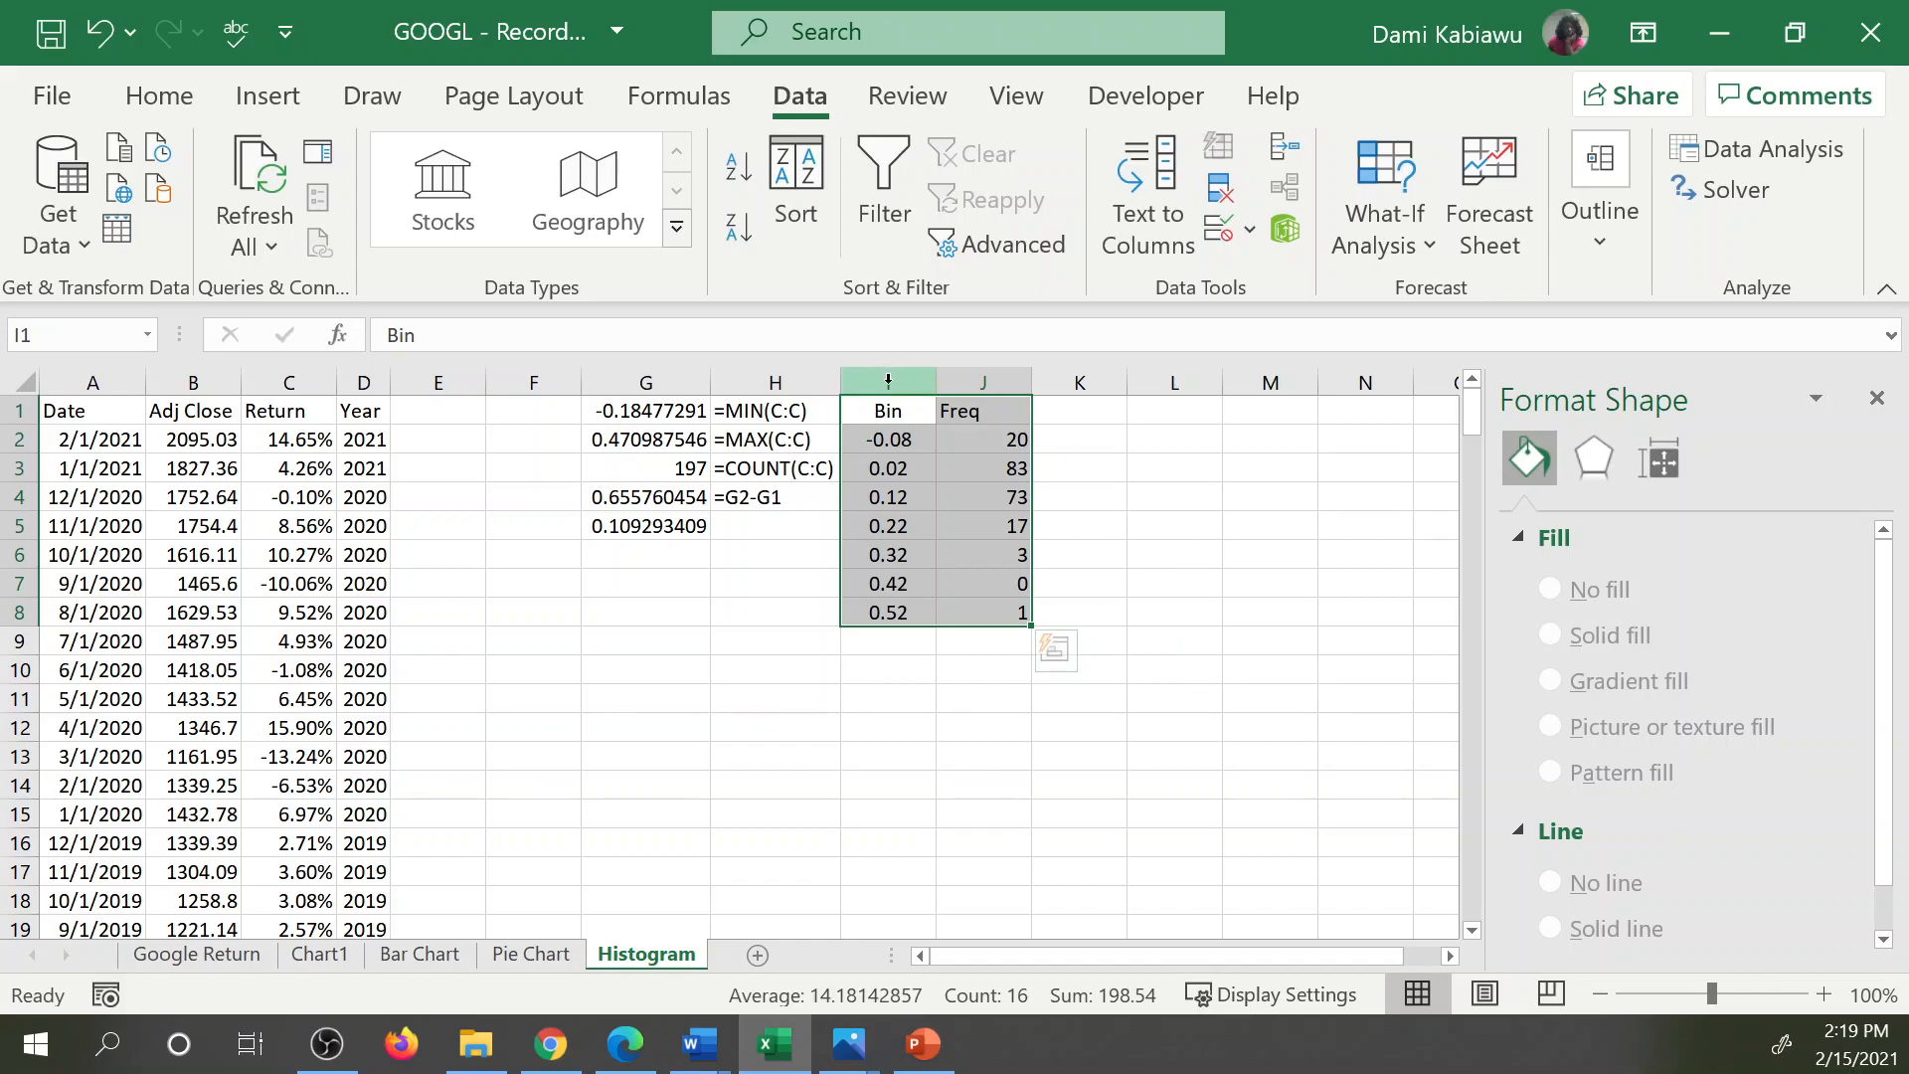
{"action": "left_click", "coordinate": [267, 97]}
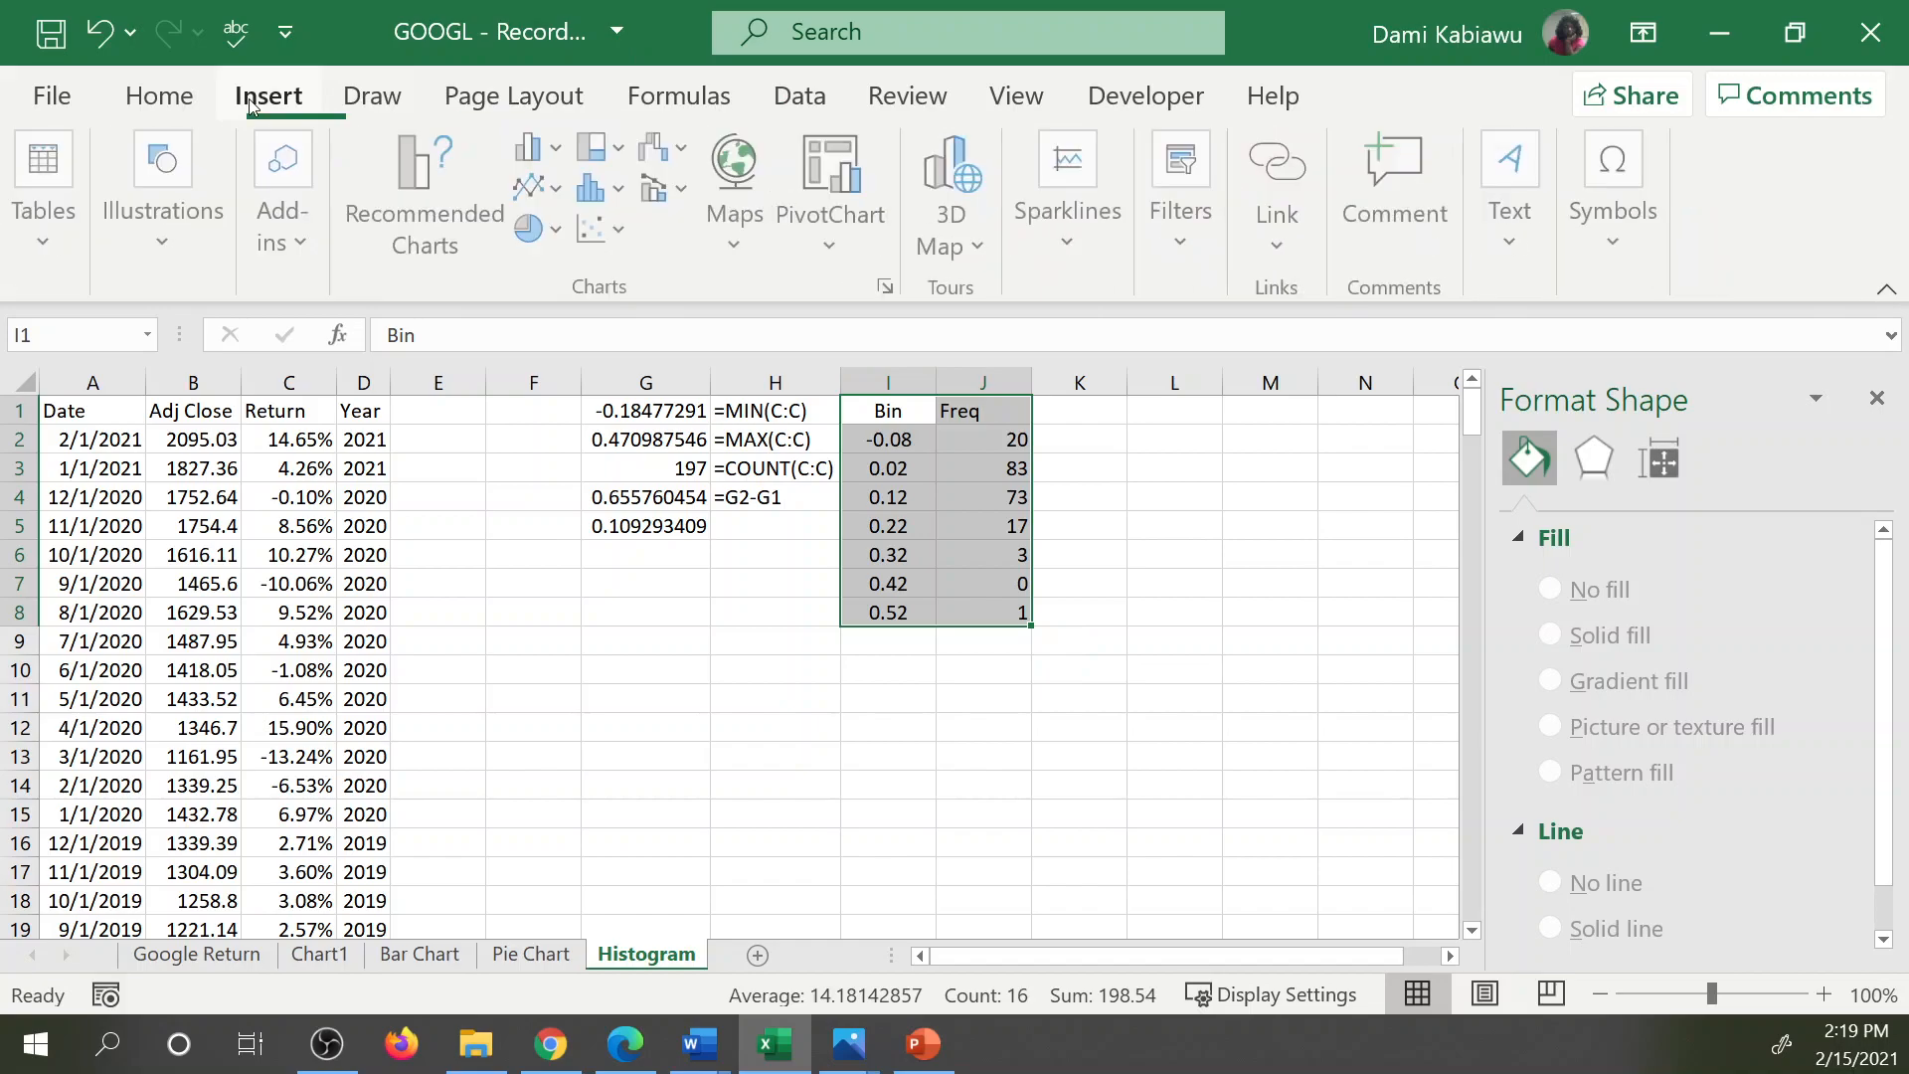
{"action": "left_click", "coordinate": [397, 183]}
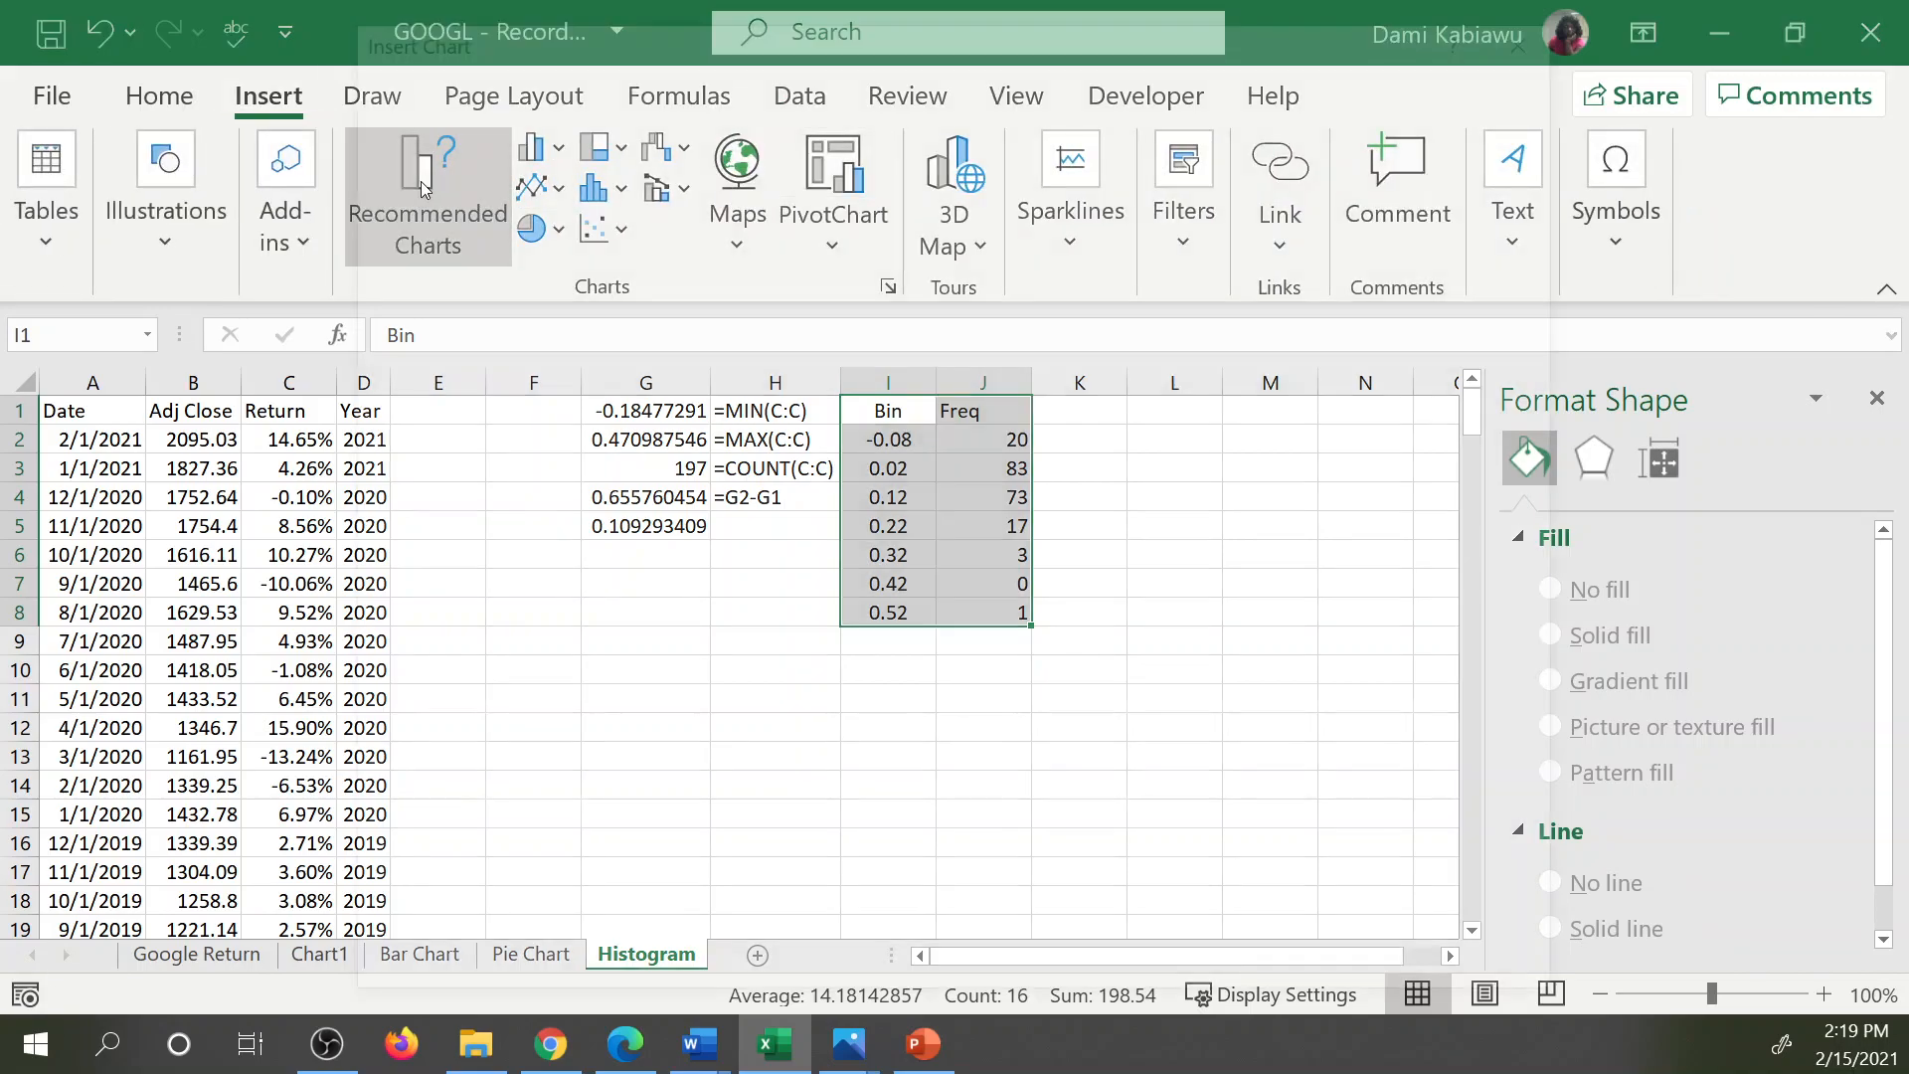
{"action": "left_click", "coordinate": [474, 427]}
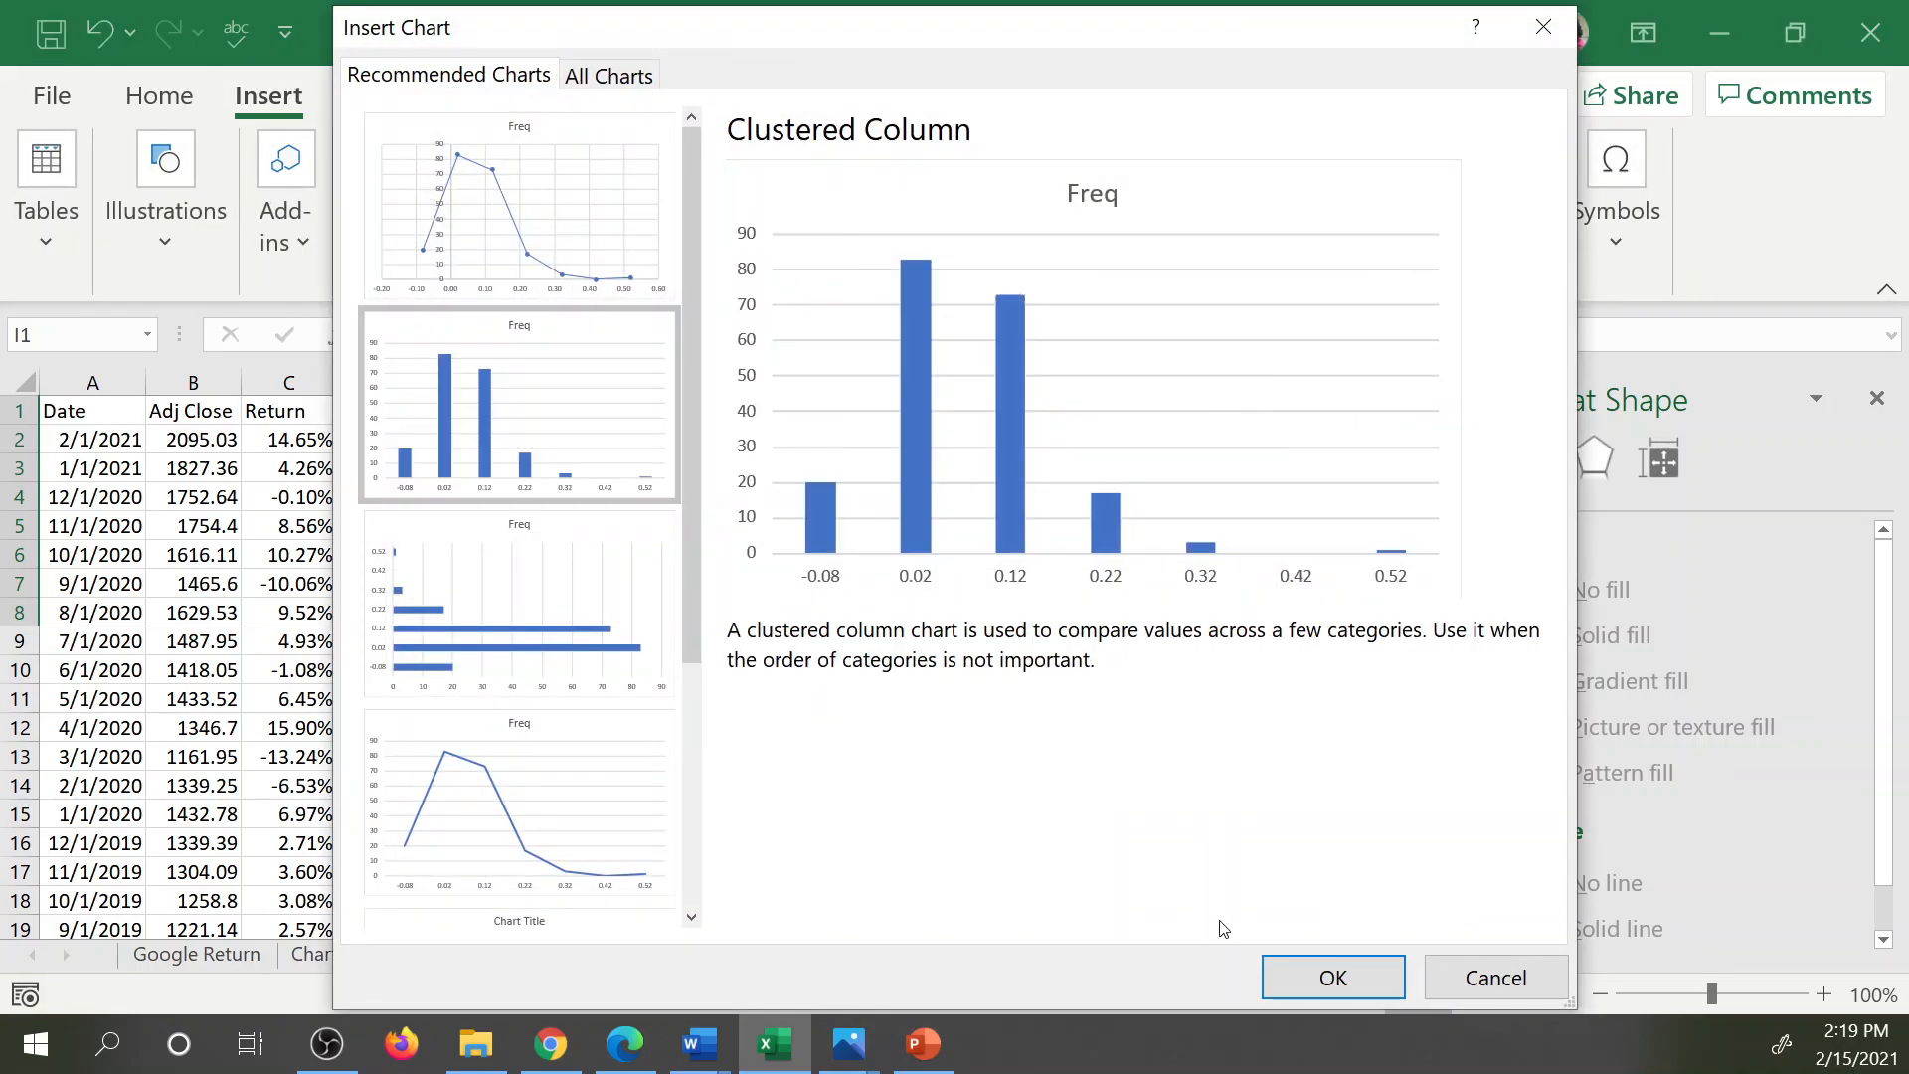
{"action": "left_click", "coordinate": [1333, 979]}
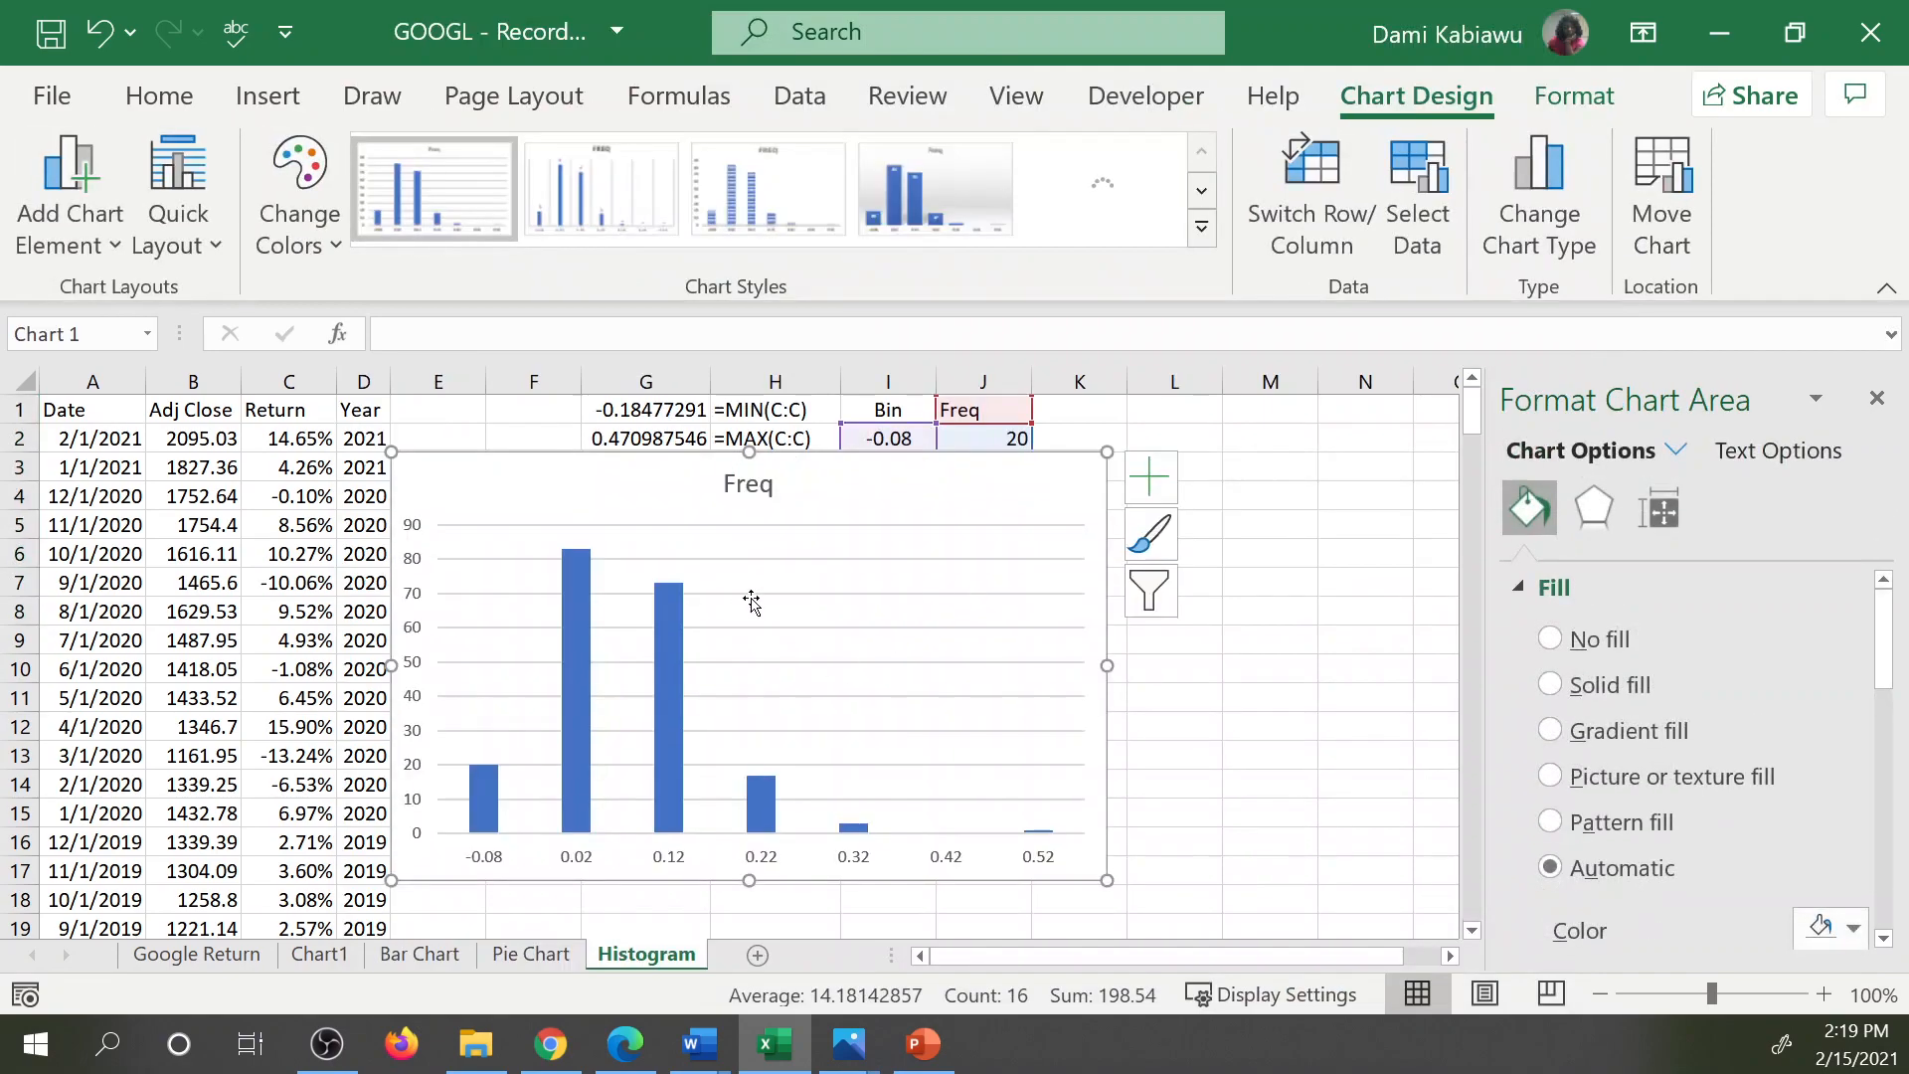
Set the gap width of the Freq columns to 0% so the bars touch like a histogram.
{"action": "left_click", "coordinate": [682, 686]}
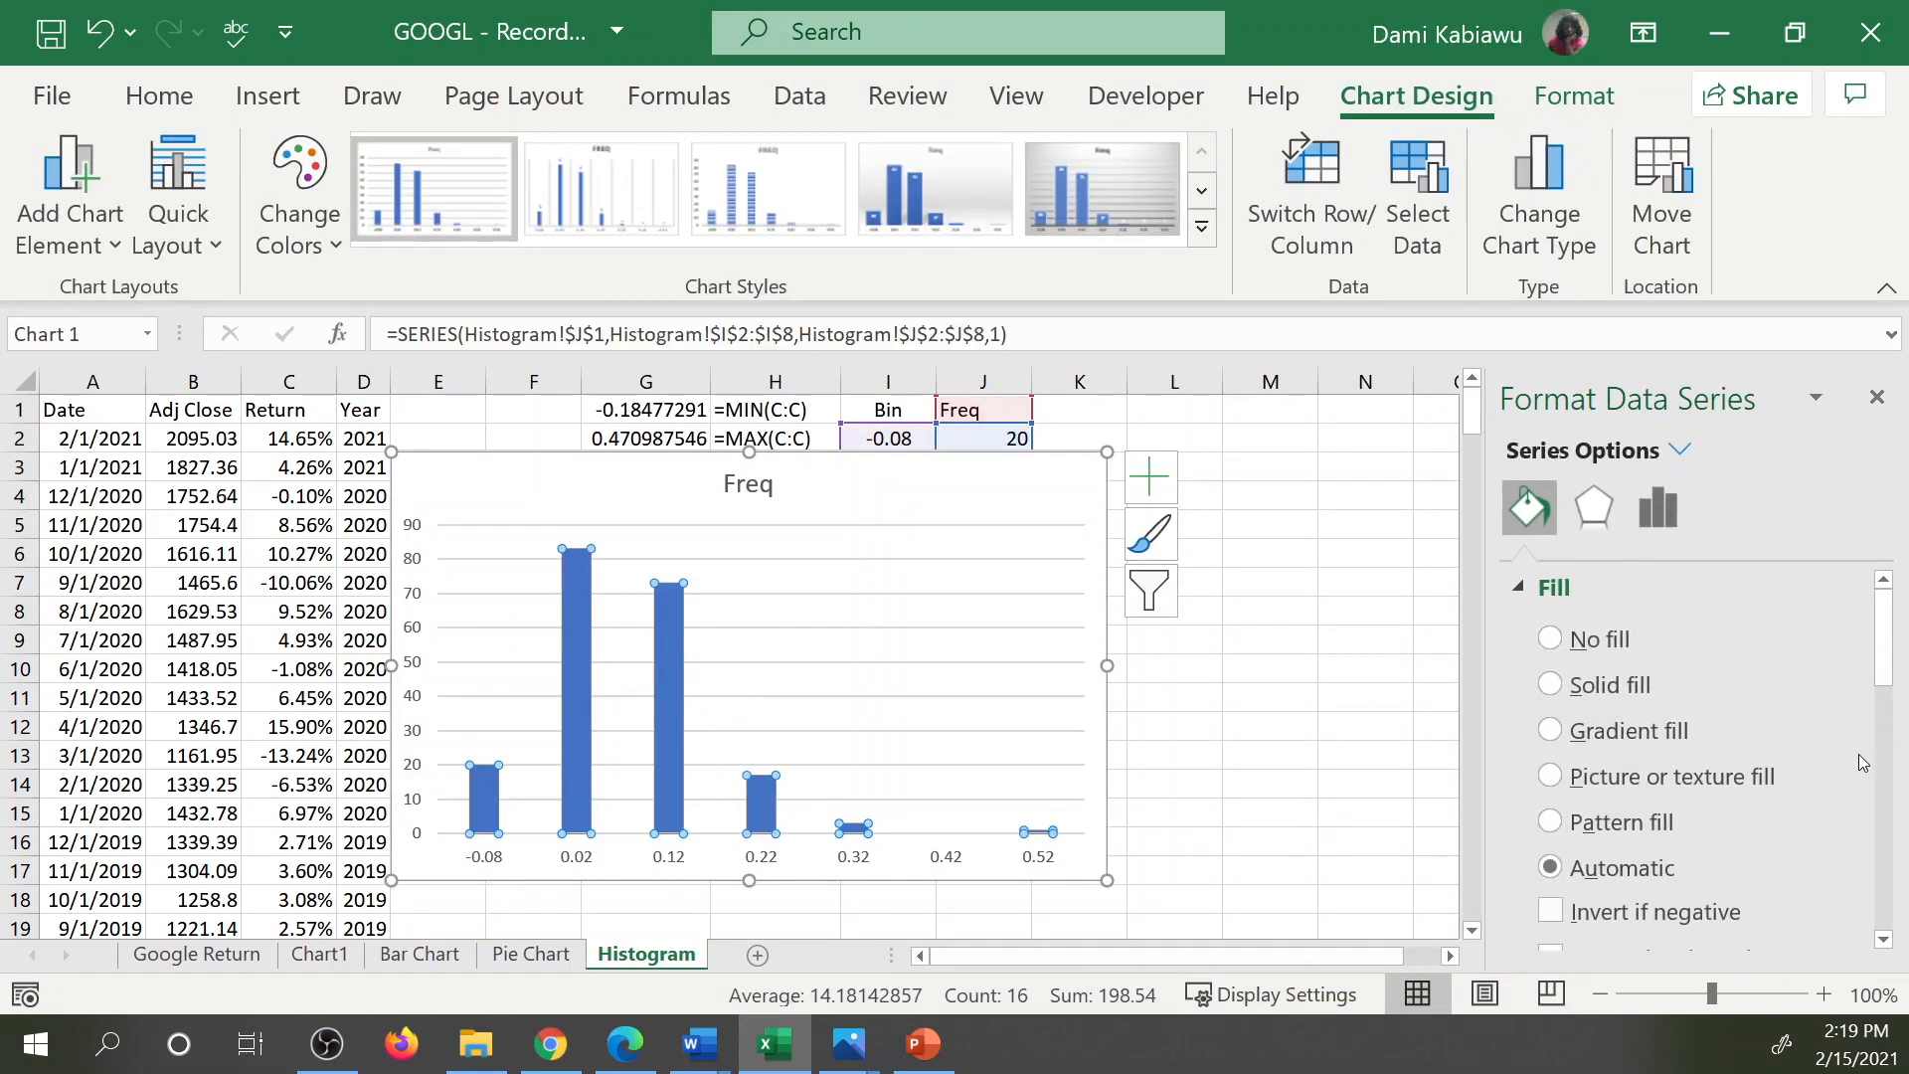
{"action": "left_click", "coordinate": [1658, 507]}
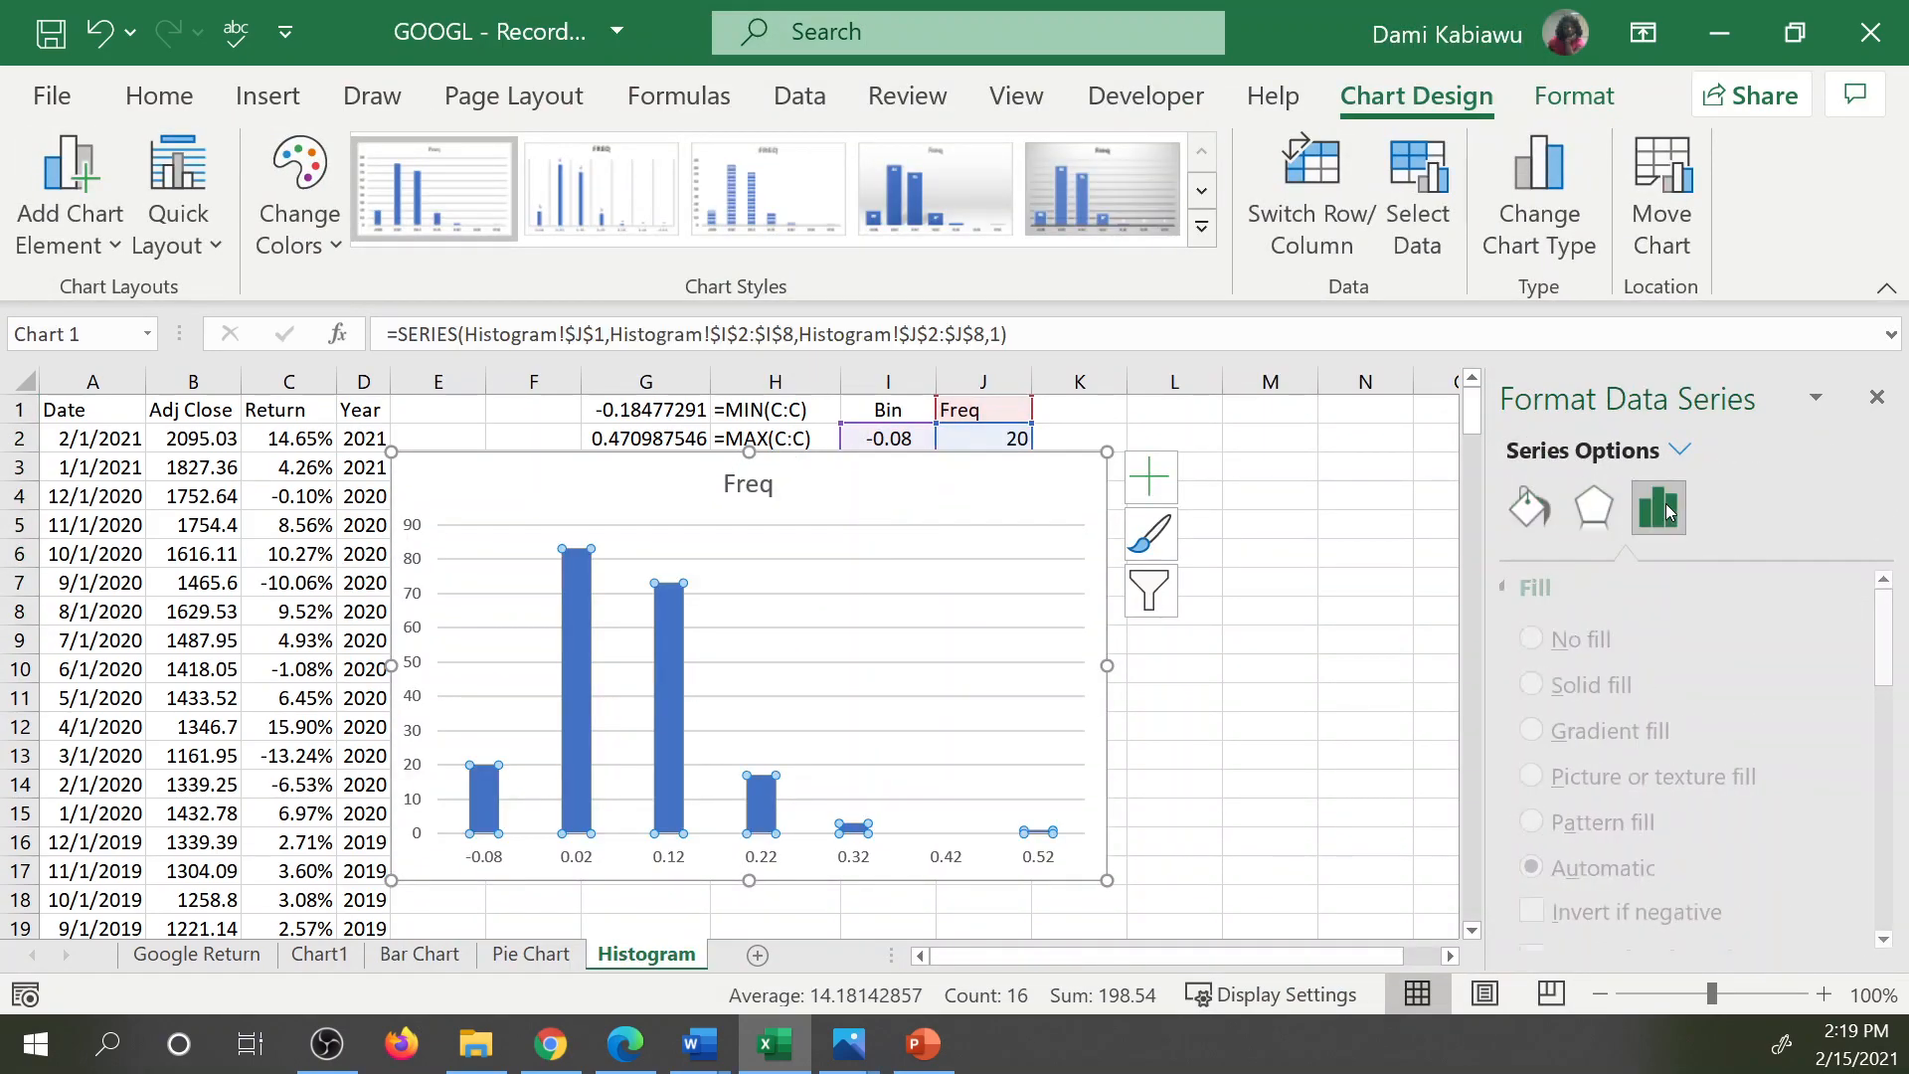
{"action": "left_click_drag", "start_coordinate": [1720, 839], "coordinate": [1709, 834]}
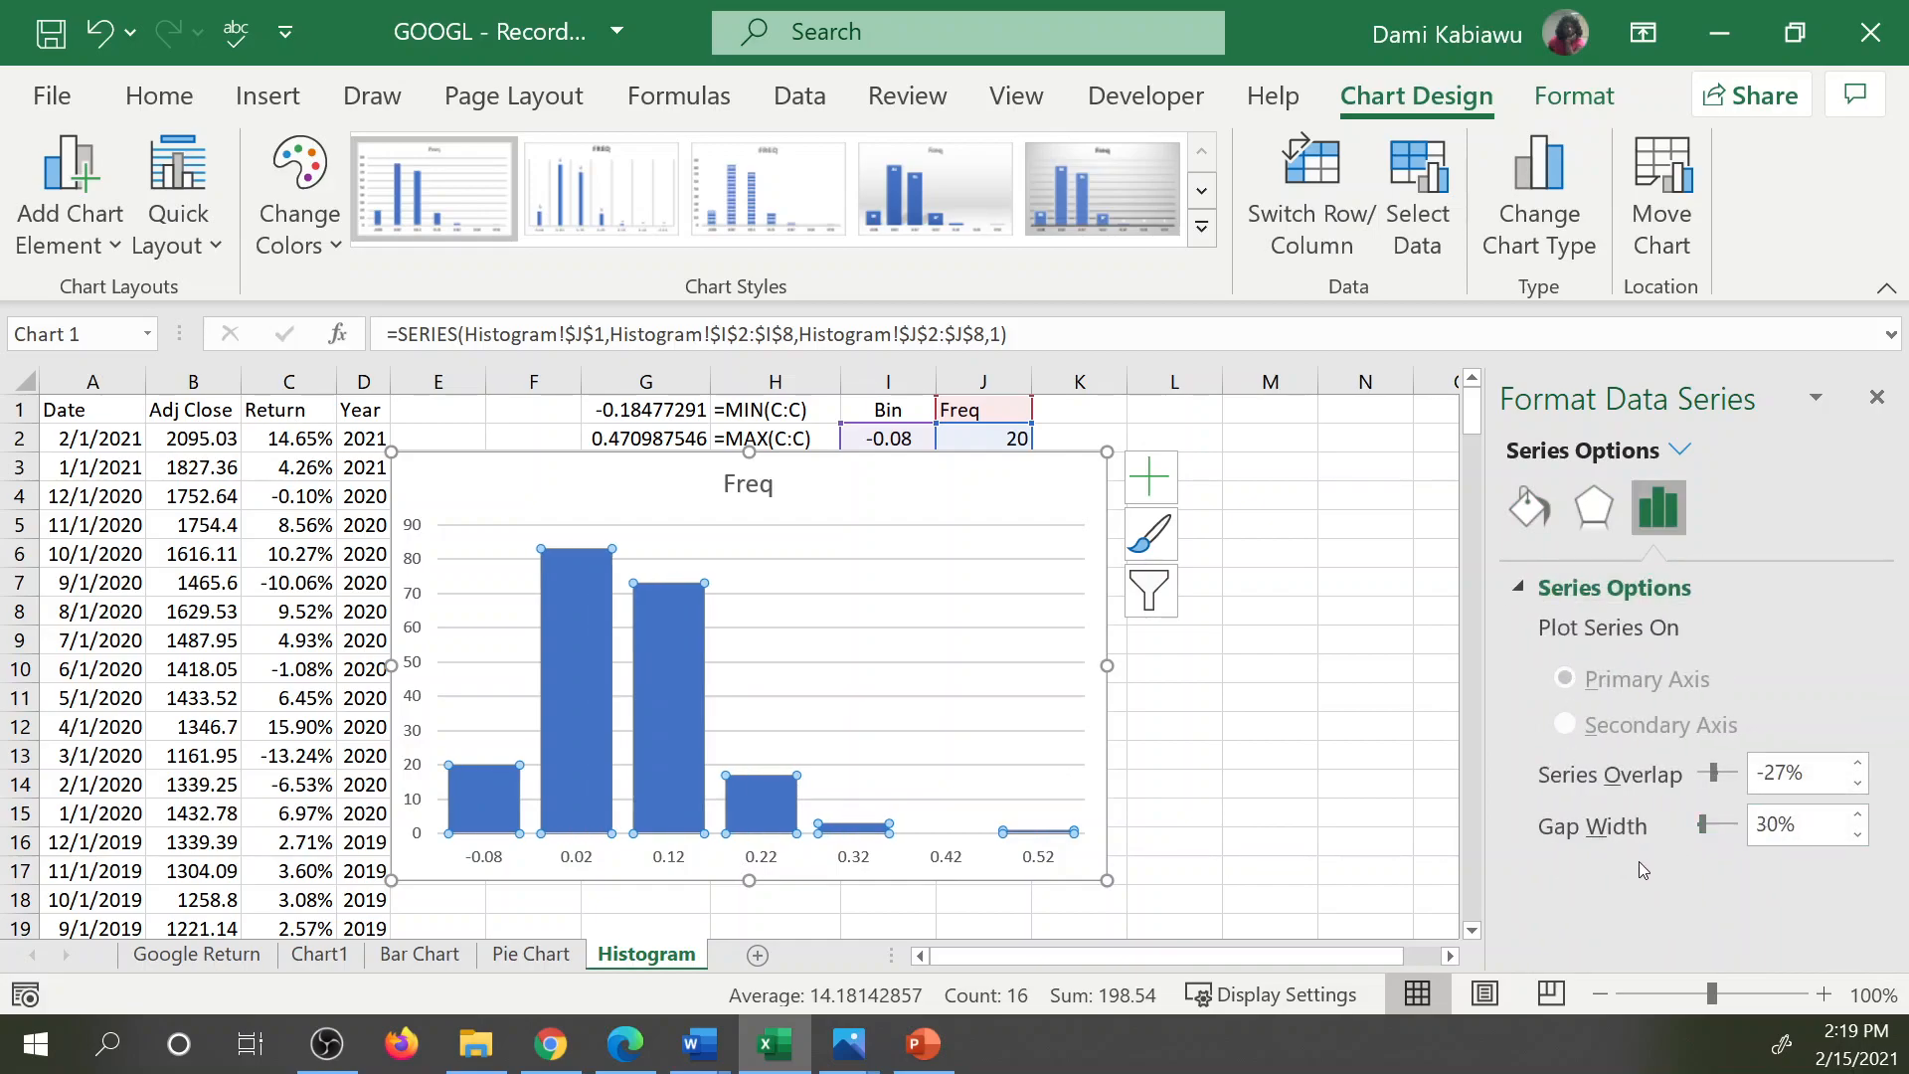
{"action": "left_click_drag", "start_coordinate": [1708, 833], "coordinate": [1698, 833]}
{"action": "left_click", "coordinate": [955, 766]}
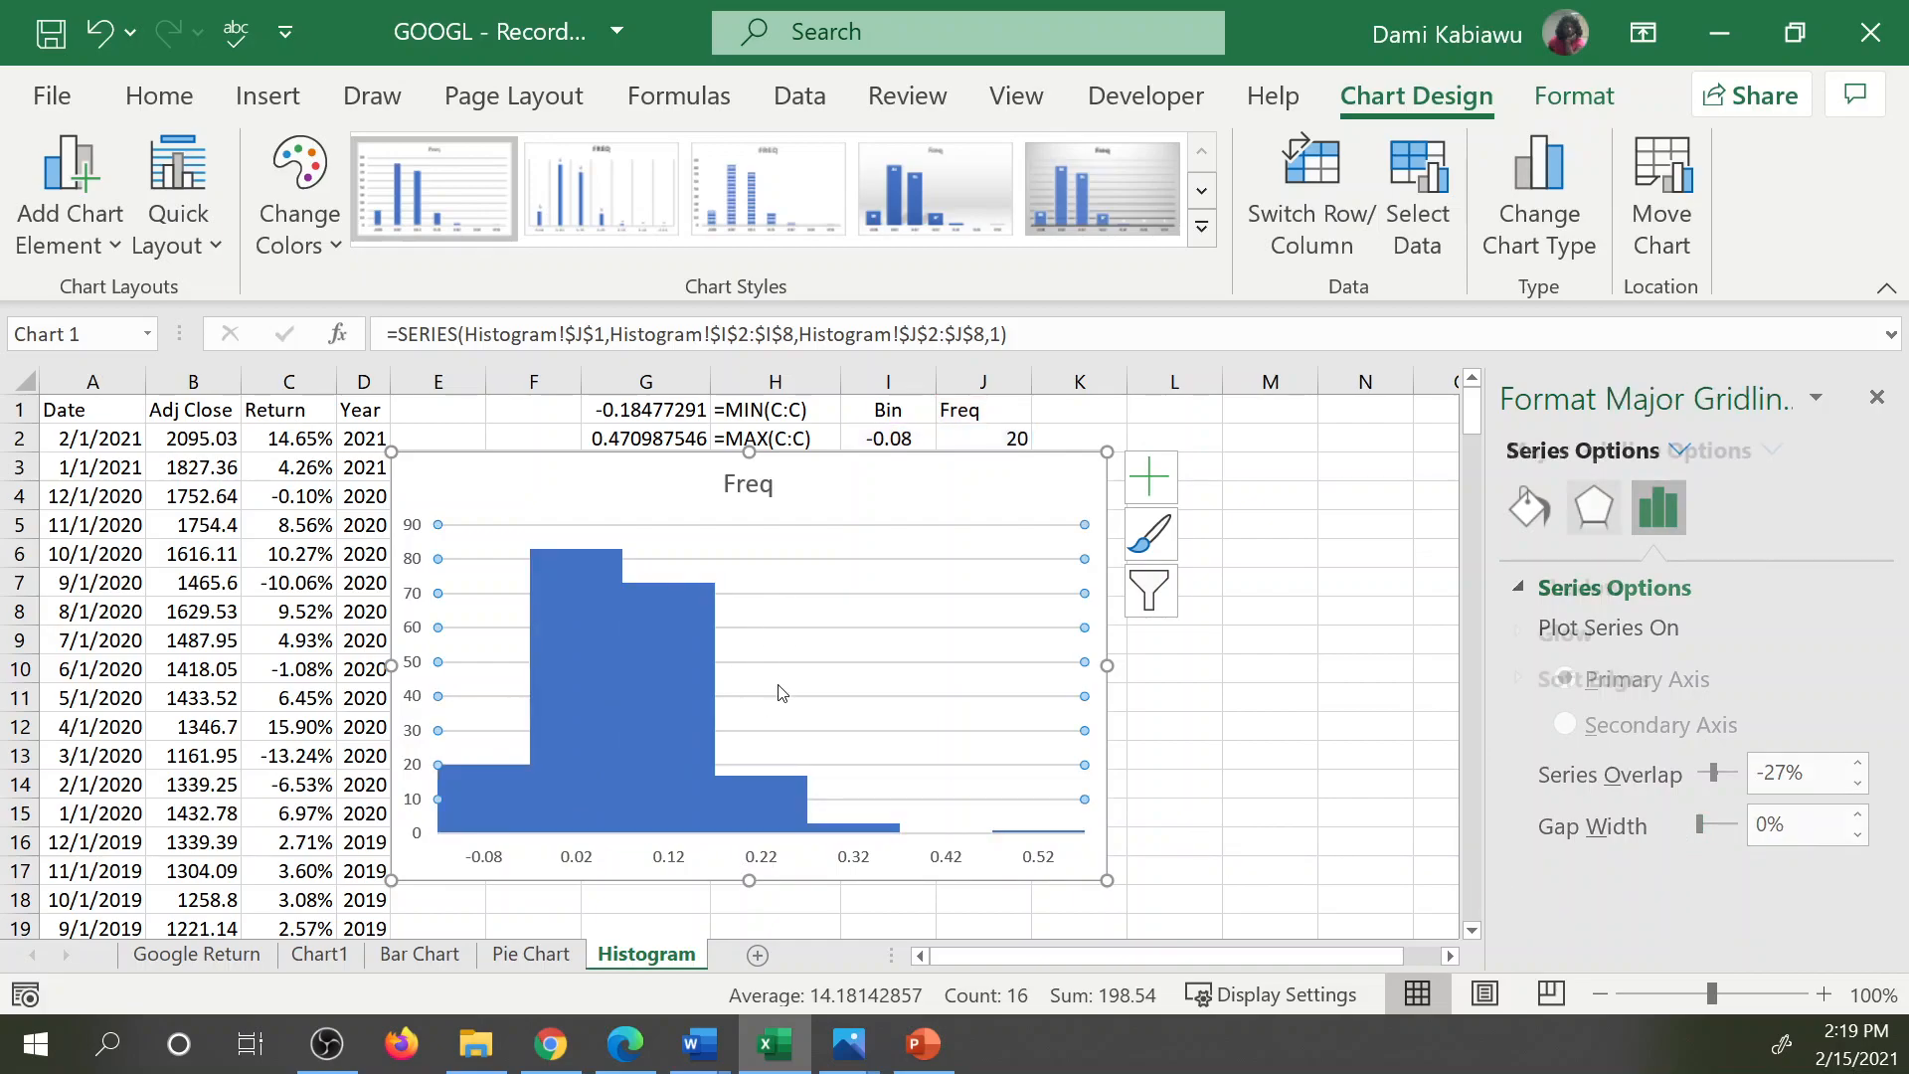
Give the histogram columns a solid line border to separate the adjoining bars.
{"action": "left_click", "coordinate": [600, 577]}
{"action": "left_click", "coordinate": [1536, 510]}
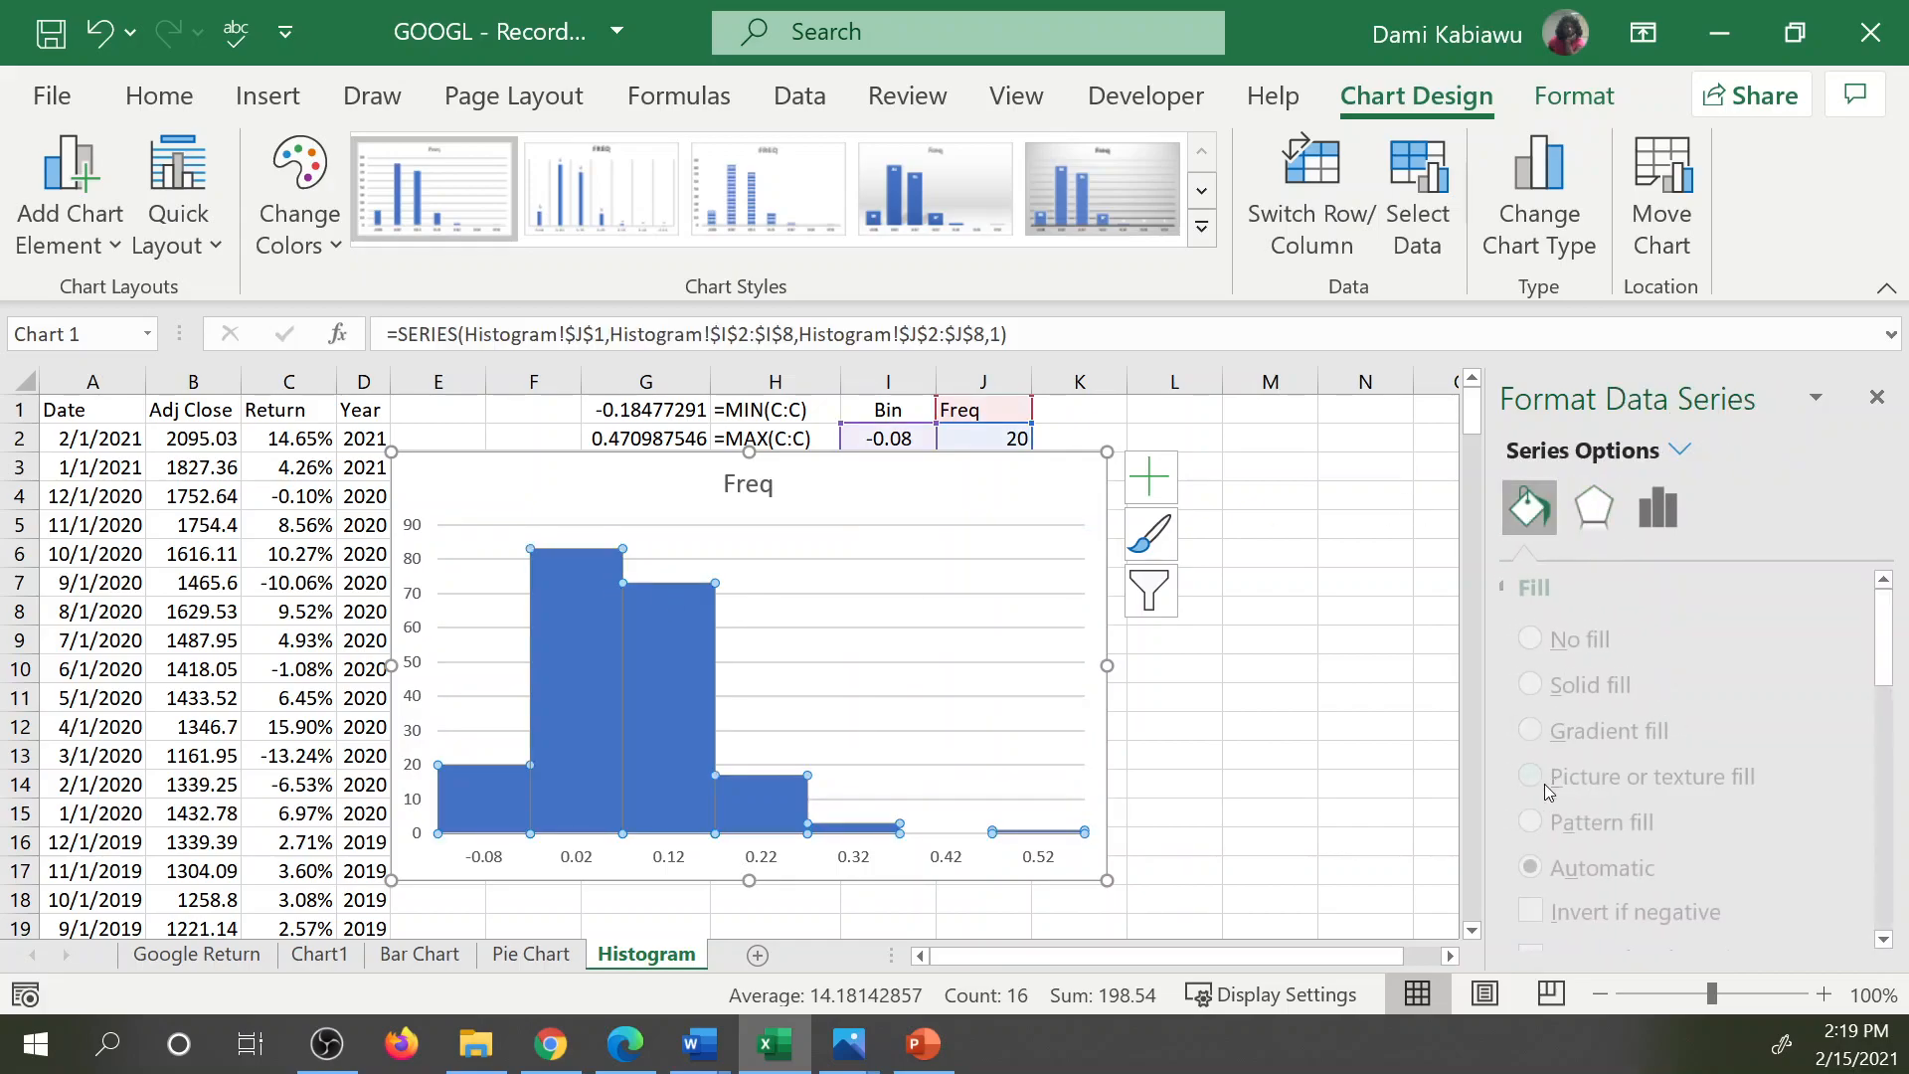
{"action": "scroll", "coordinate": [1570, 729], "scroll_direction": "down", "scroll_amount": 5}
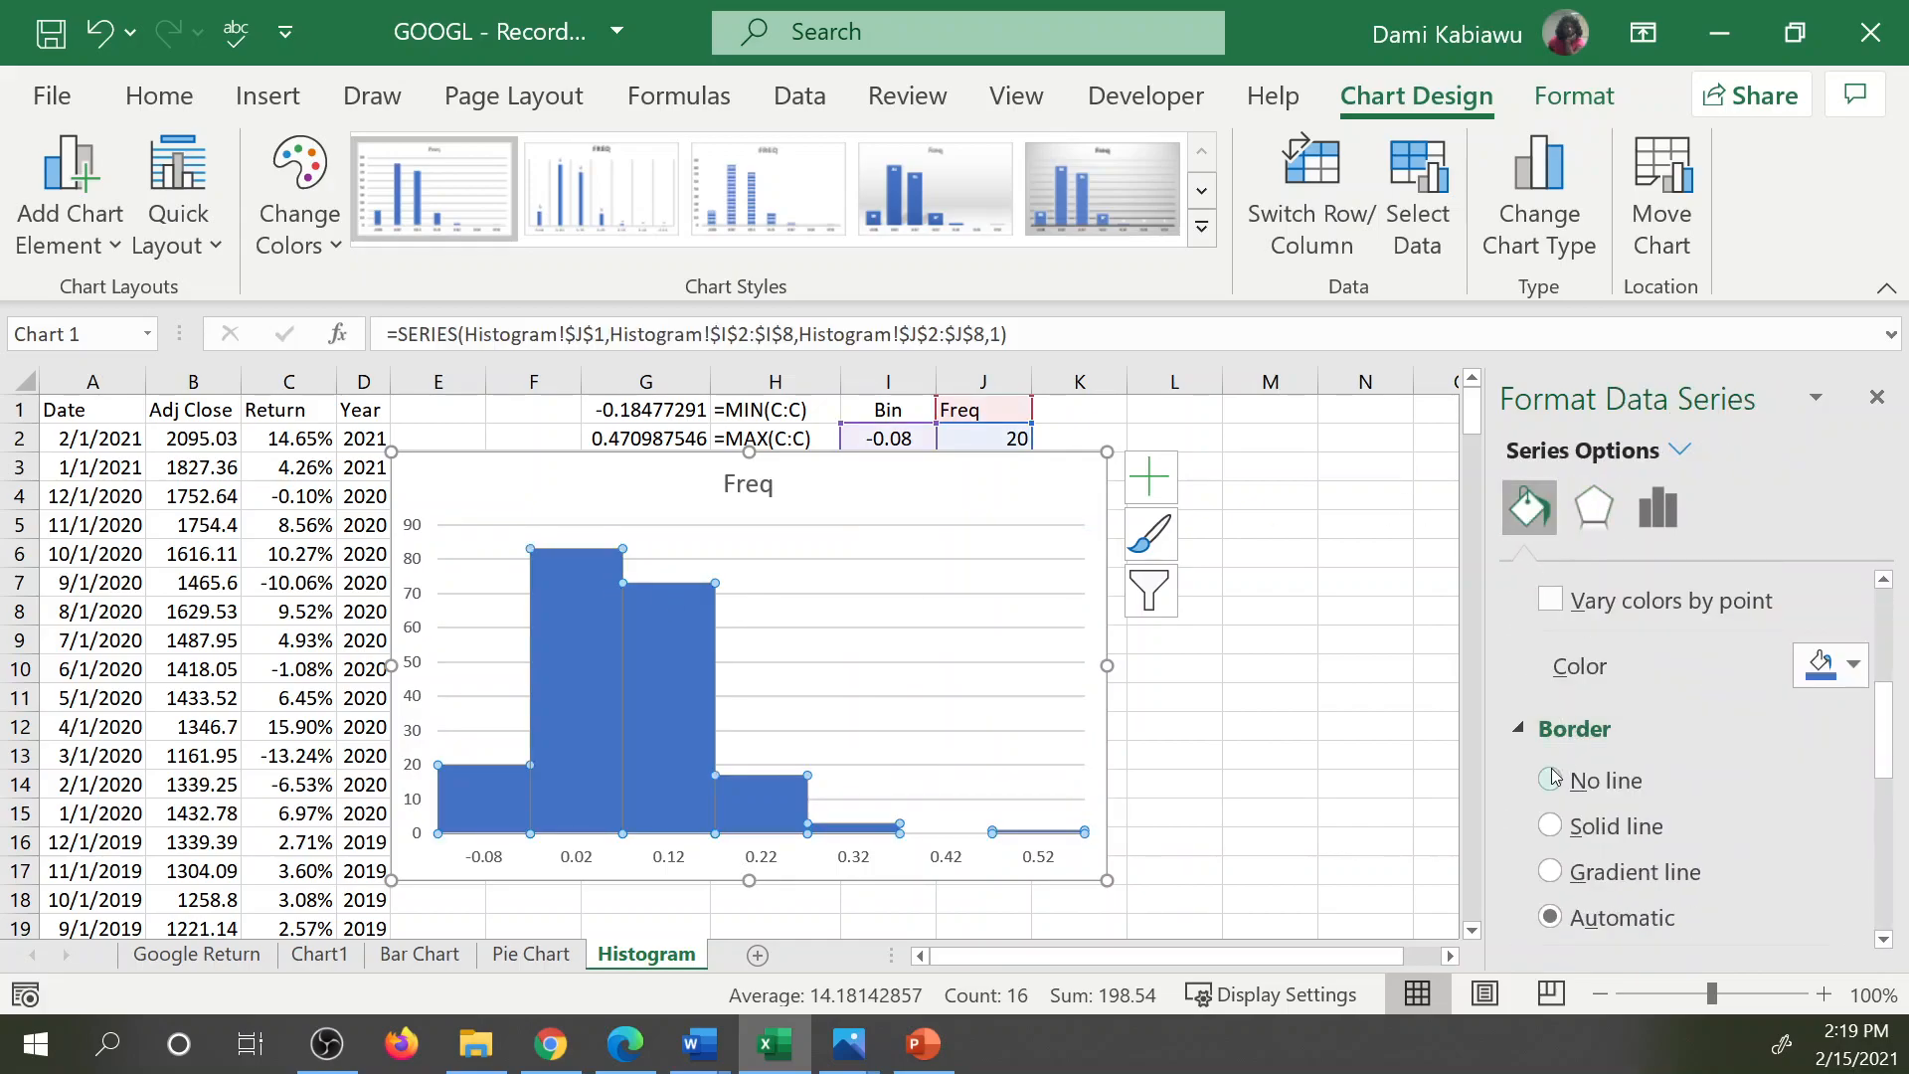
{"action": "scroll", "coordinate": [1556, 786], "scroll_direction": "down", "scroll_amount": 4}
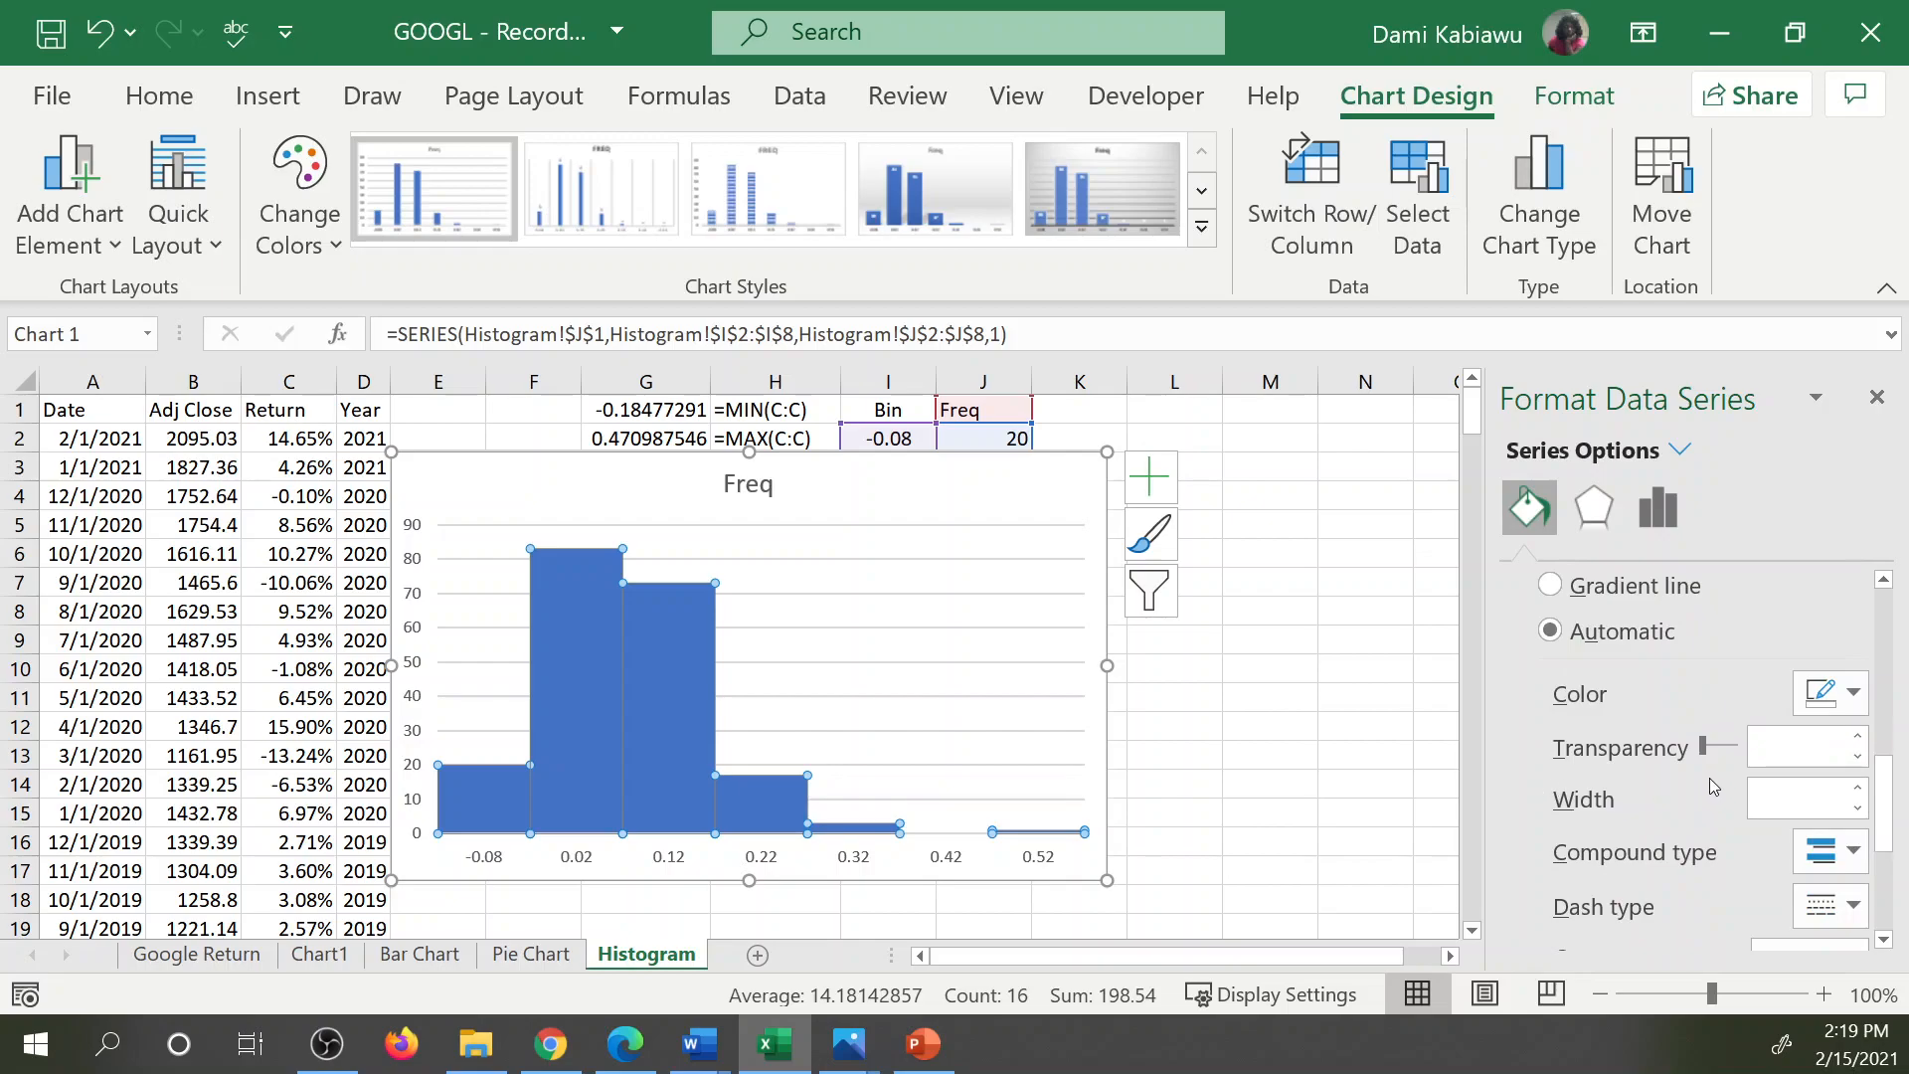
{"action": "scroll", "coordinate": [1662, 744], "scroll_direction": "up", "scroll_amount": 3}
{"action": "left_click", "coordinate": [1552, 683]}
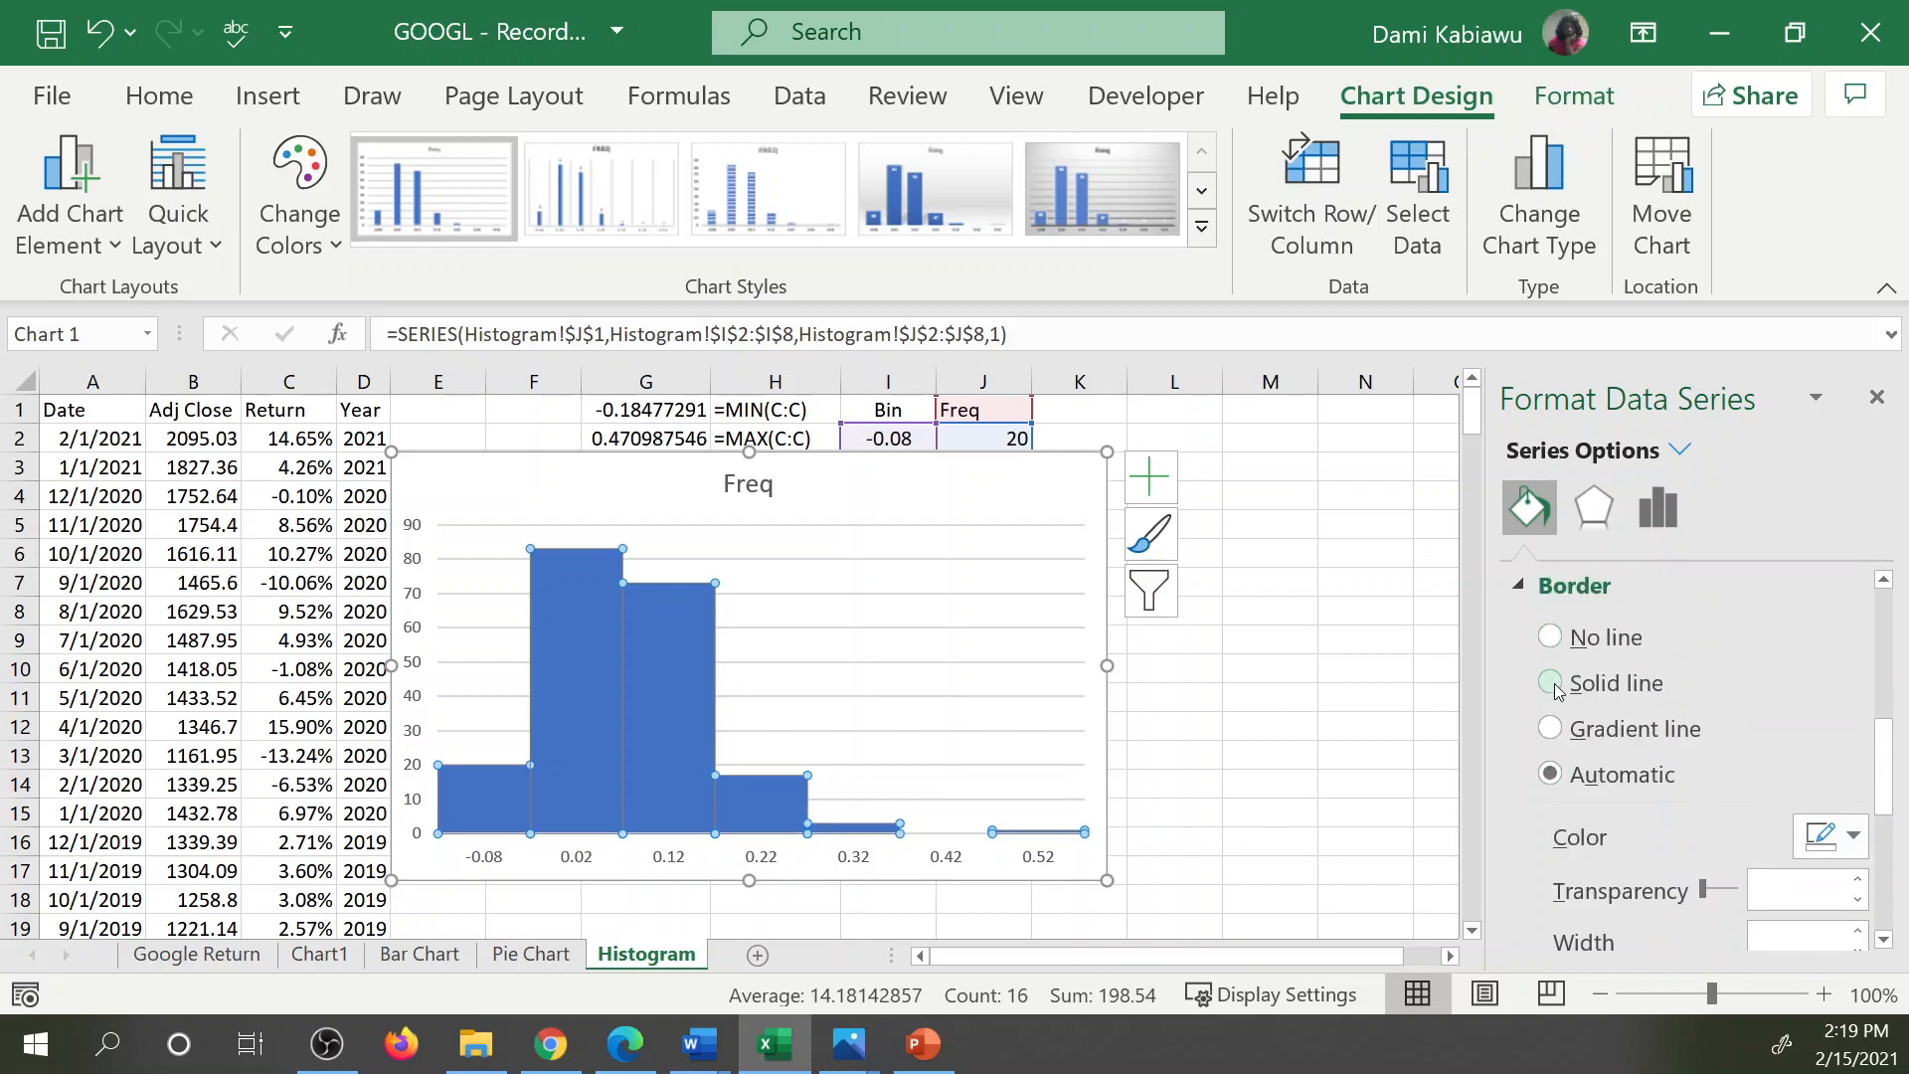
{"action": "scroll", "coordinate": [1629, 785], "scroll_direction": "down", "scroll_amount": 1}
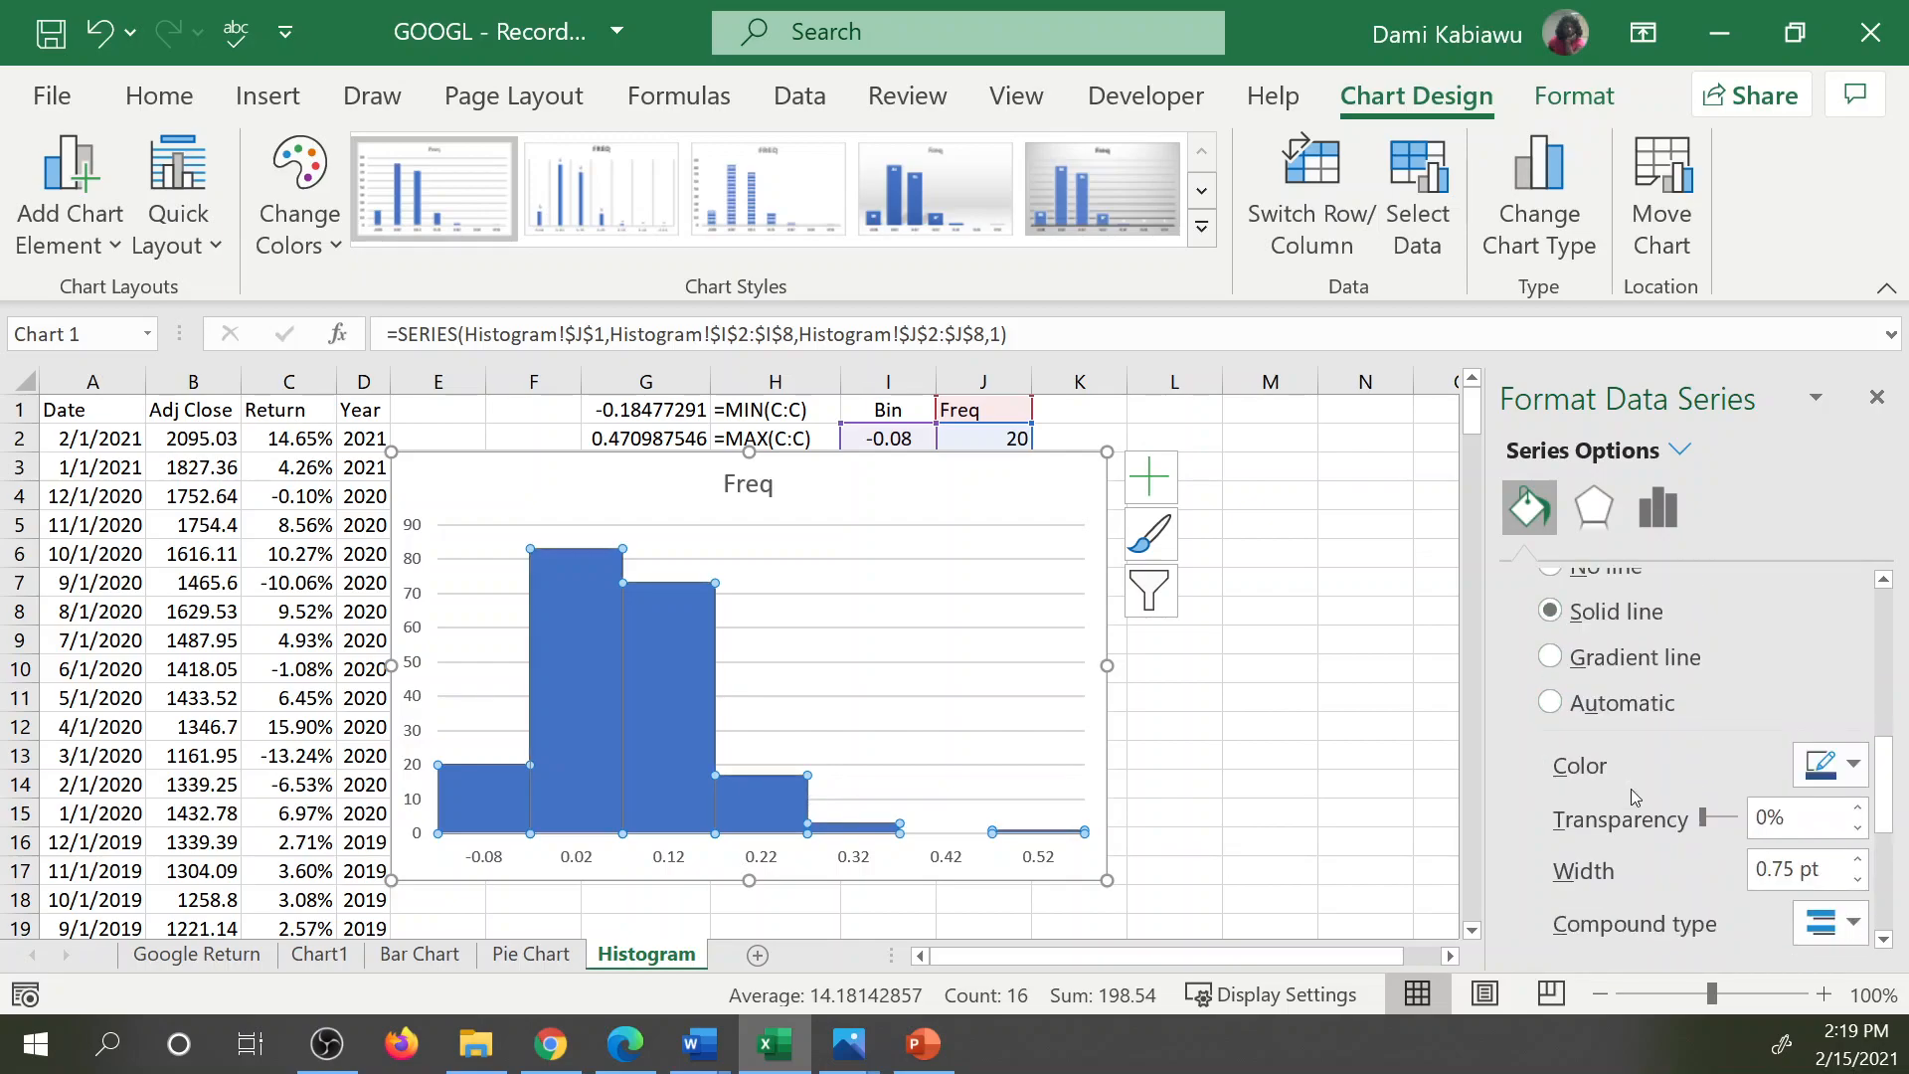
{"action": "scroll", "coordinate": [1671, 900], "scroll_direction": "down", "scroll_amount": 1}
{"action": "left_click", "coordinate": [845, 708]}
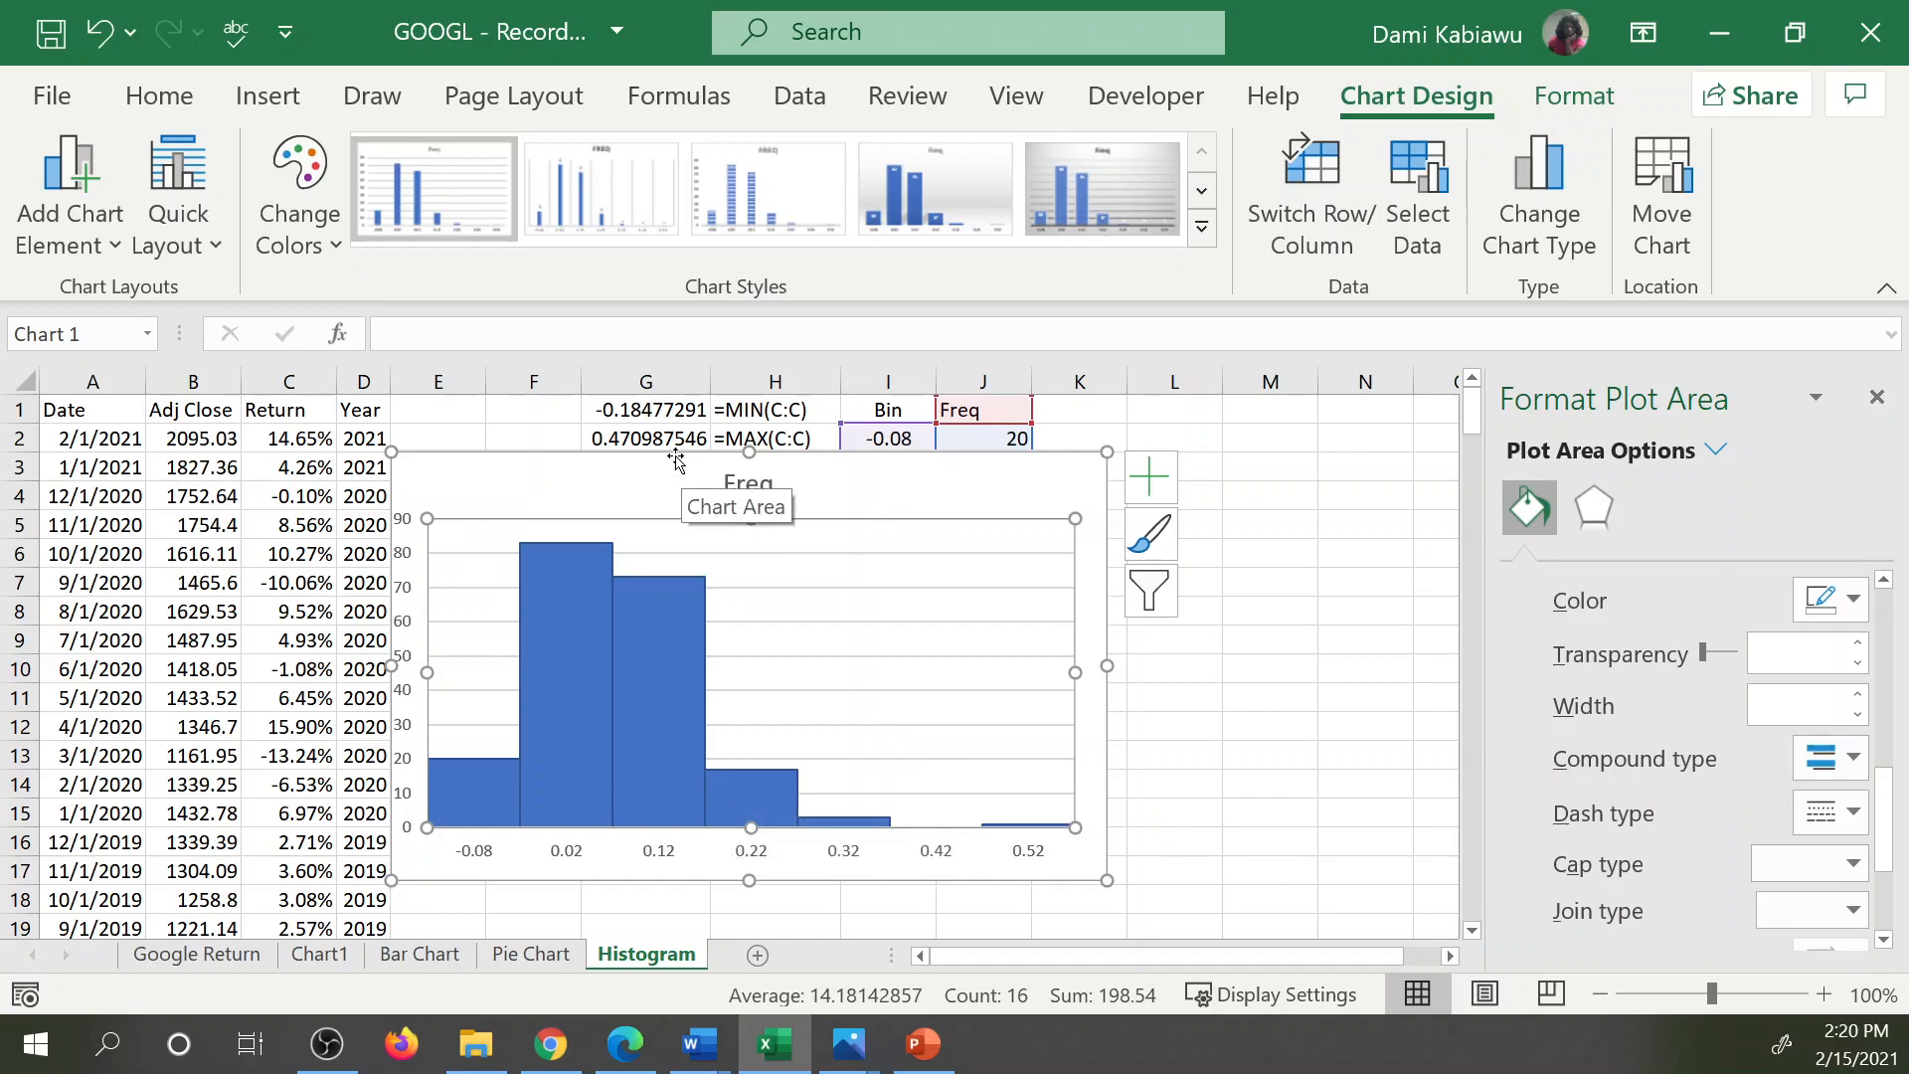
Move the histogram over columns A to H, clear of the Bin and Freq table.
{"action": "left_click_drag", "start_coordinate": [675, 460], "coordinate": [529, 453]}
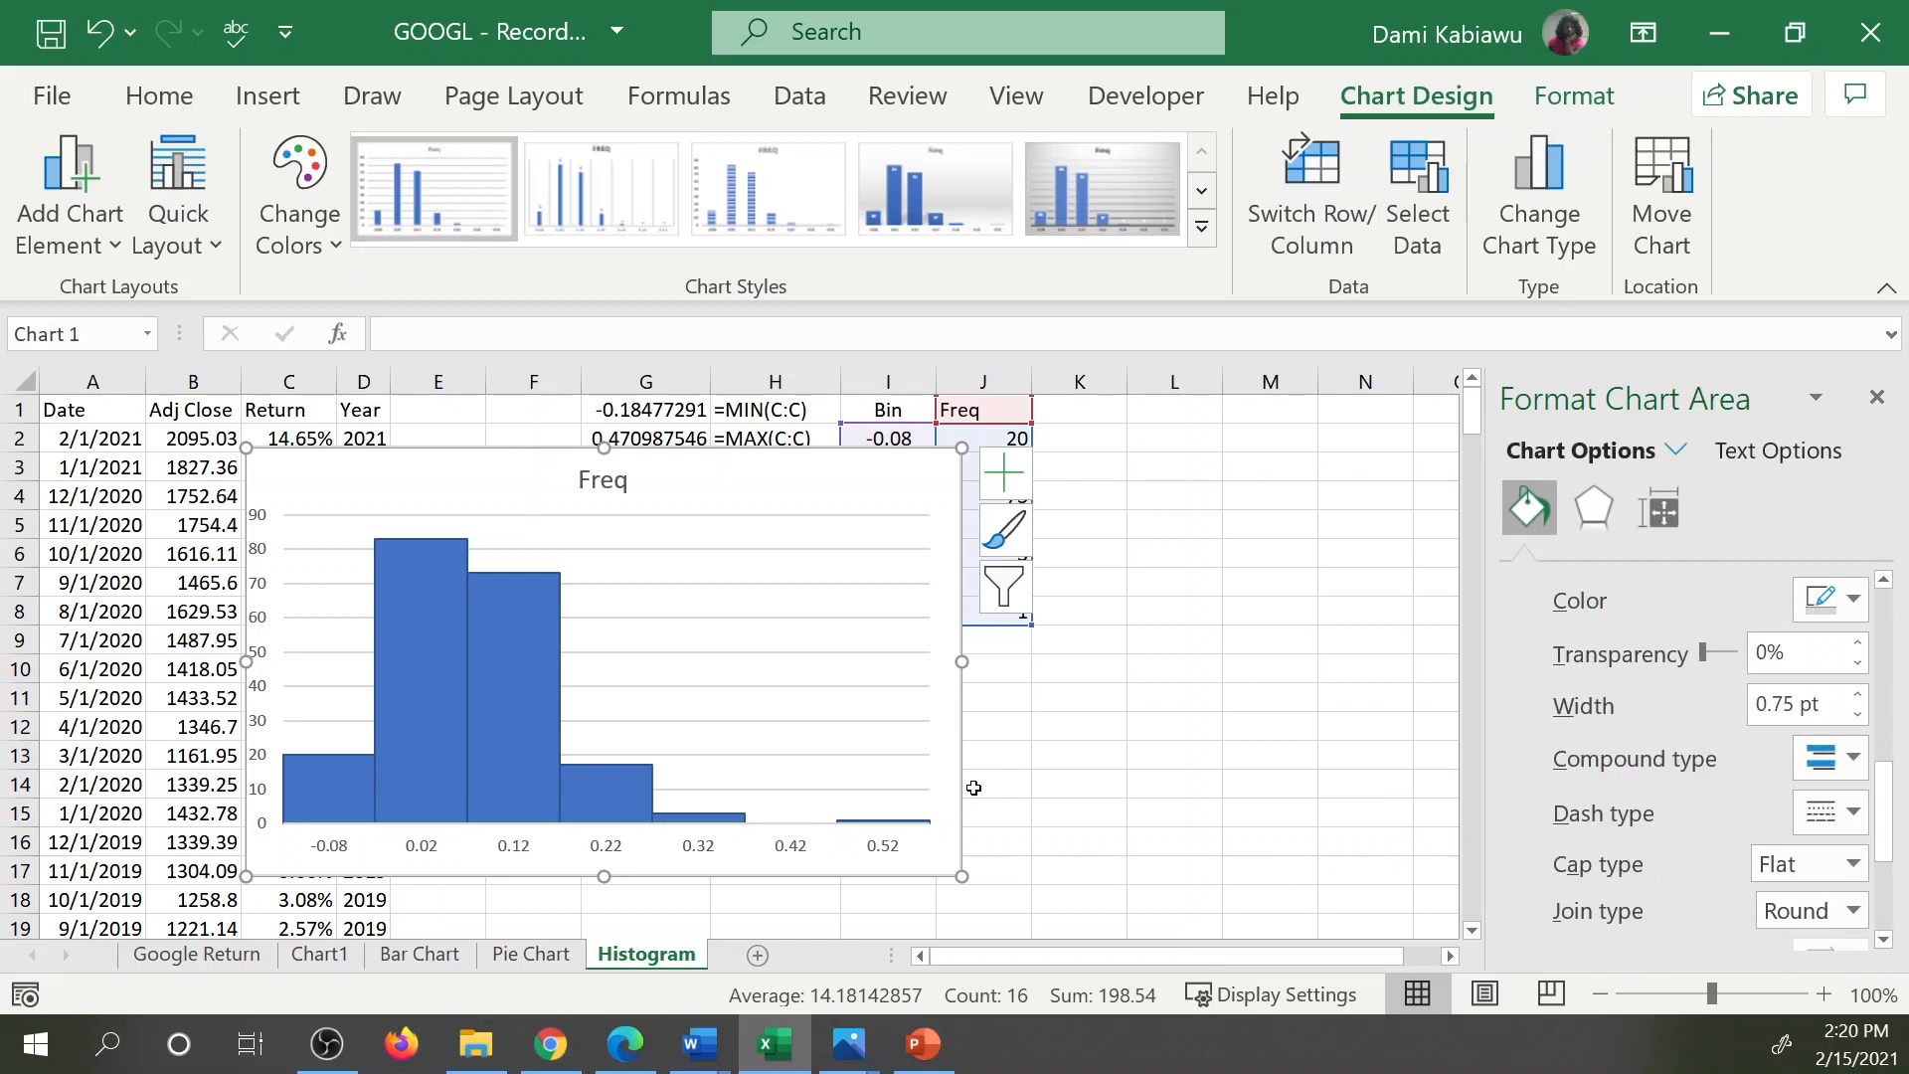
{"action": "left_click", "coordinate": [1119, 656]}
{"action": "key", "text": "ctrl+z"}
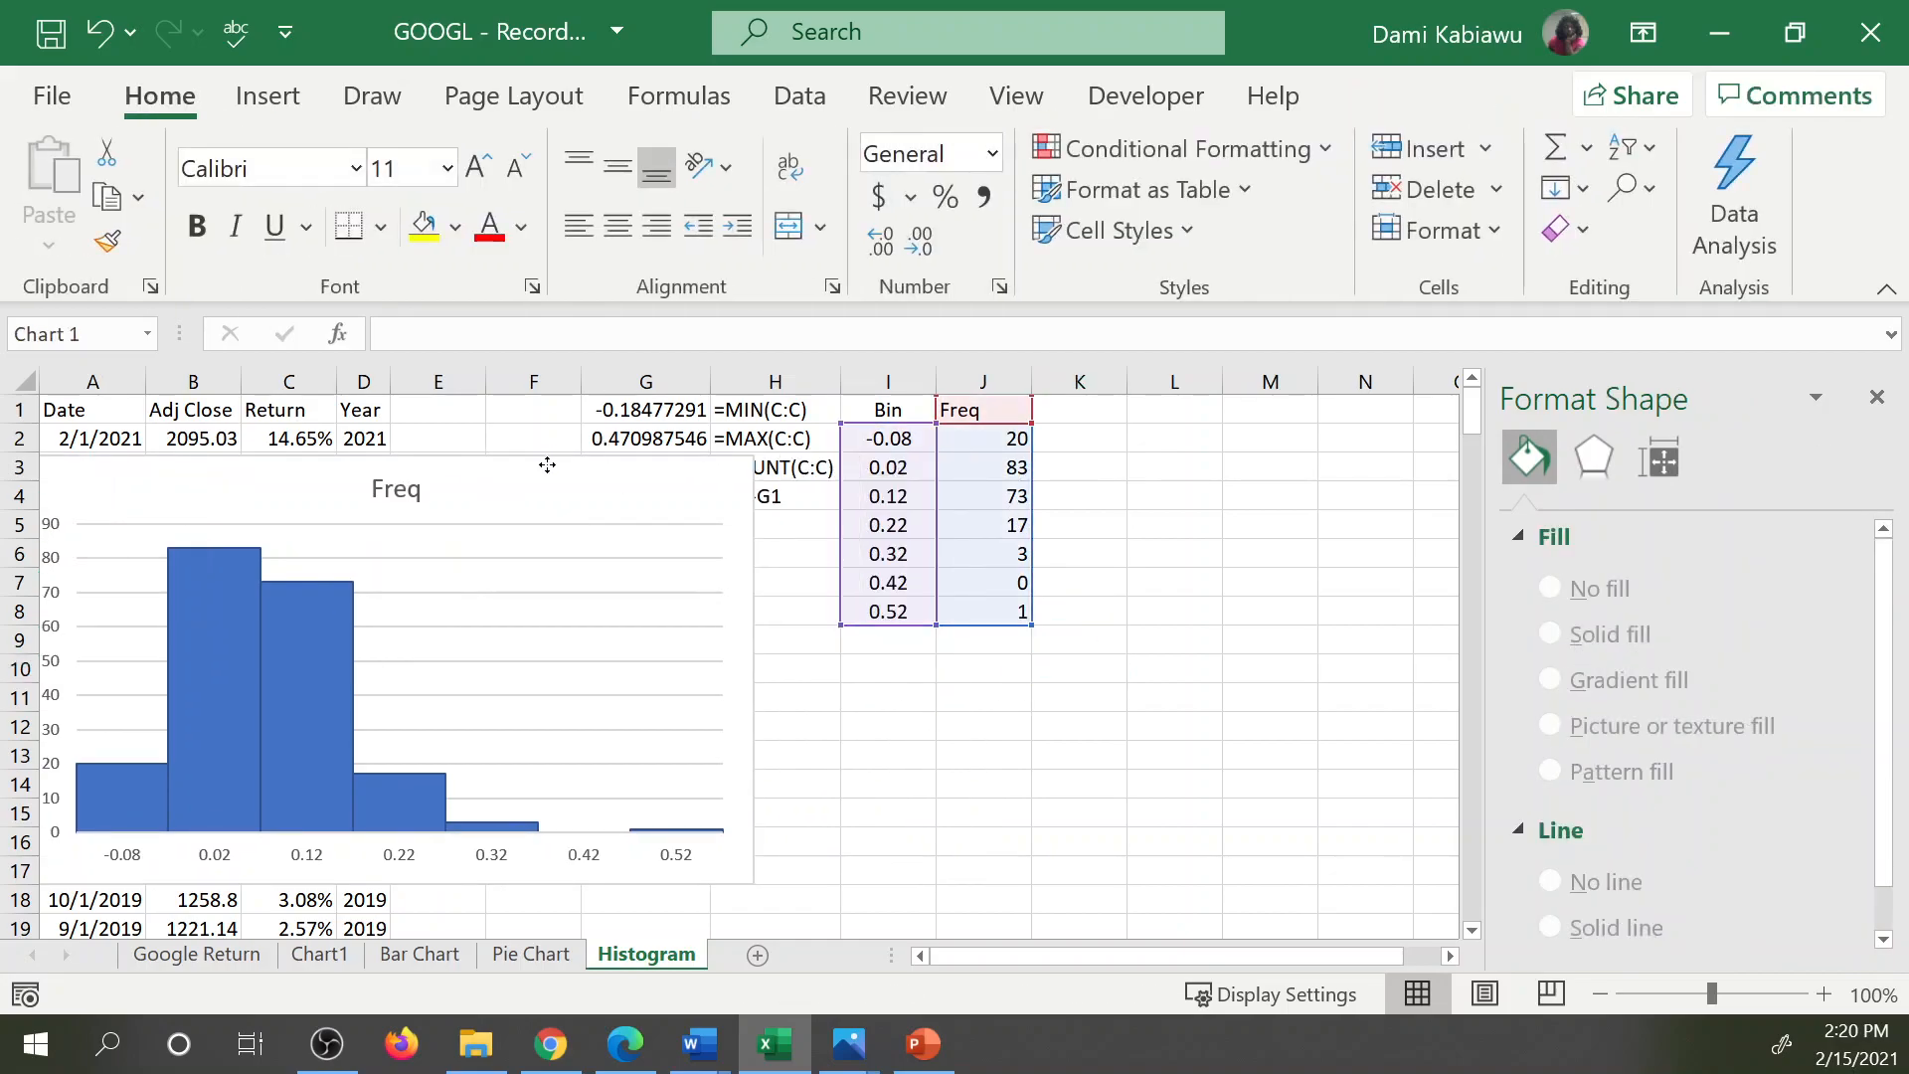
Insert the recommended line chart from the Bin and Freq data in I1:J8.
{"action": "left_click_drag", "start_coordinate": [910, 410], "coordinate": [968, 625]}
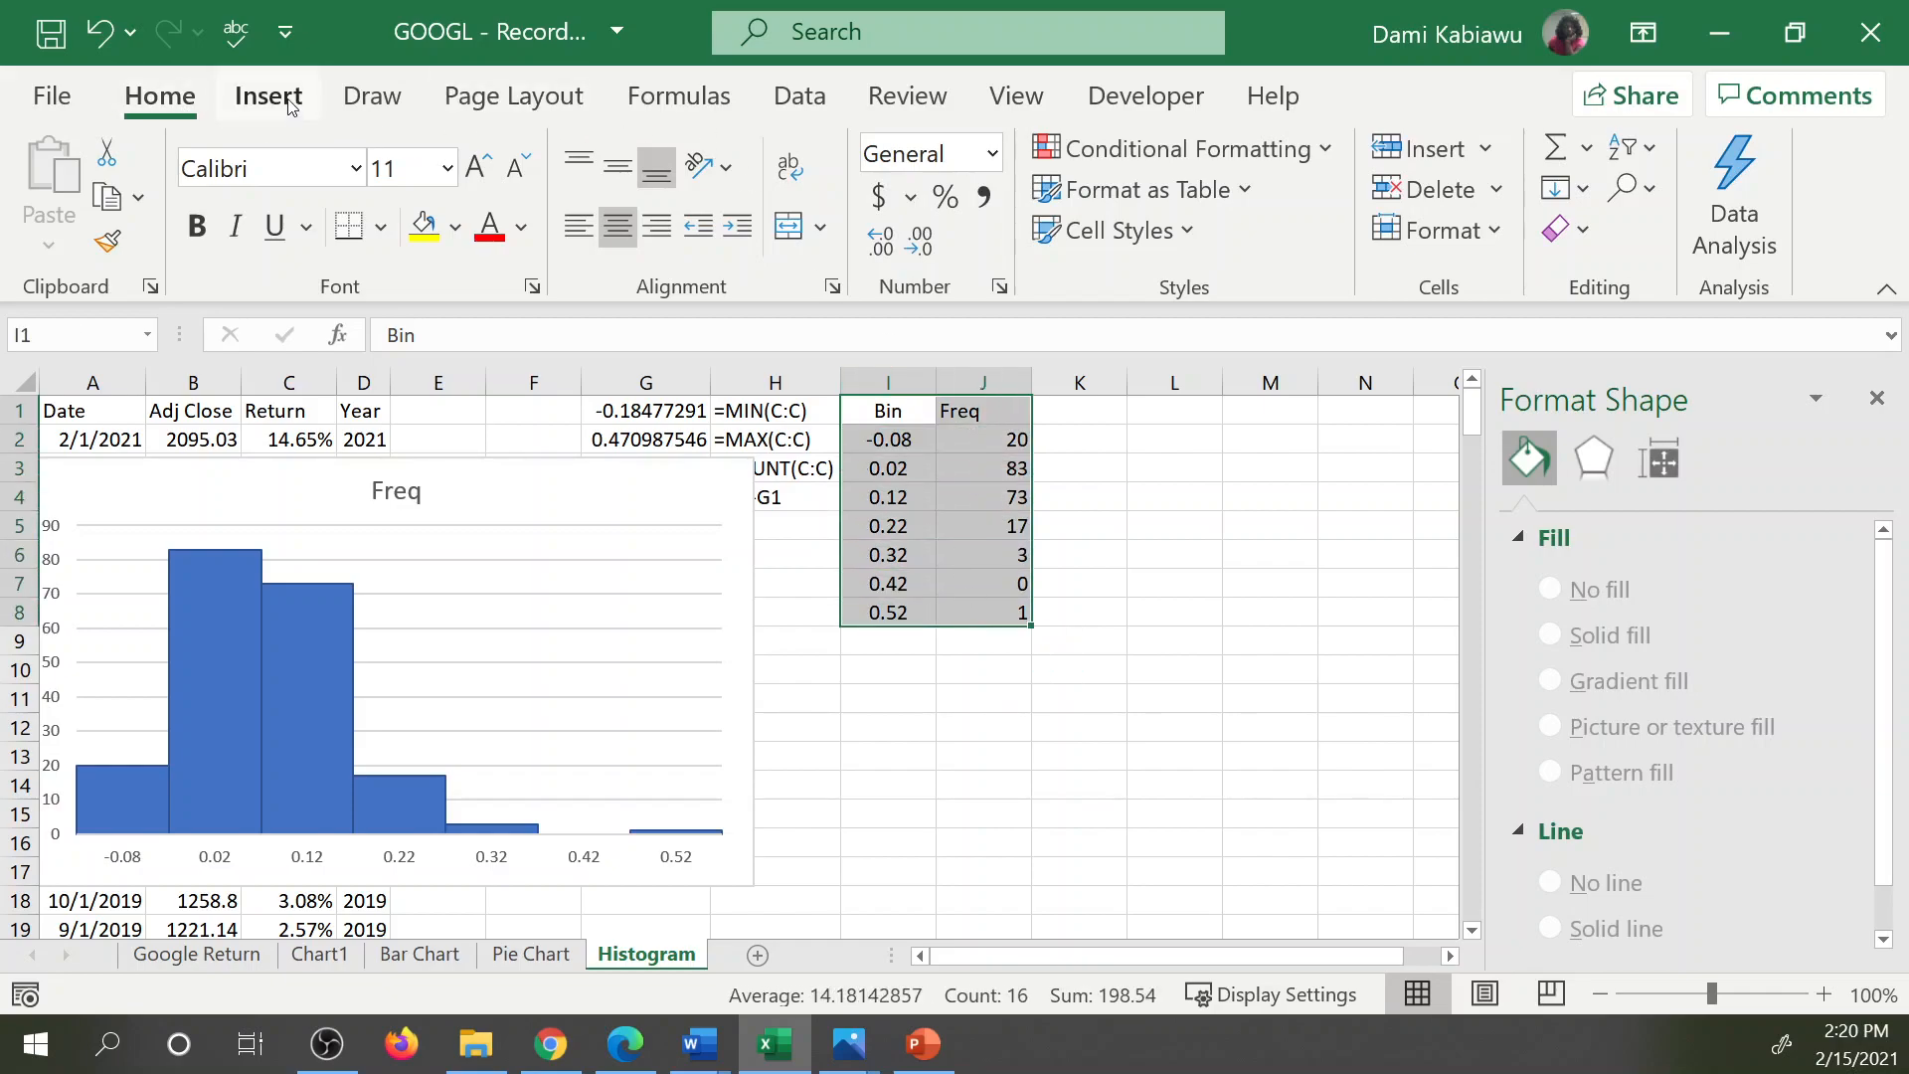
{"action": "left_click", "coordinate": [287, 106]}
{"action": "left_click", "coordinate": [423, 179]}
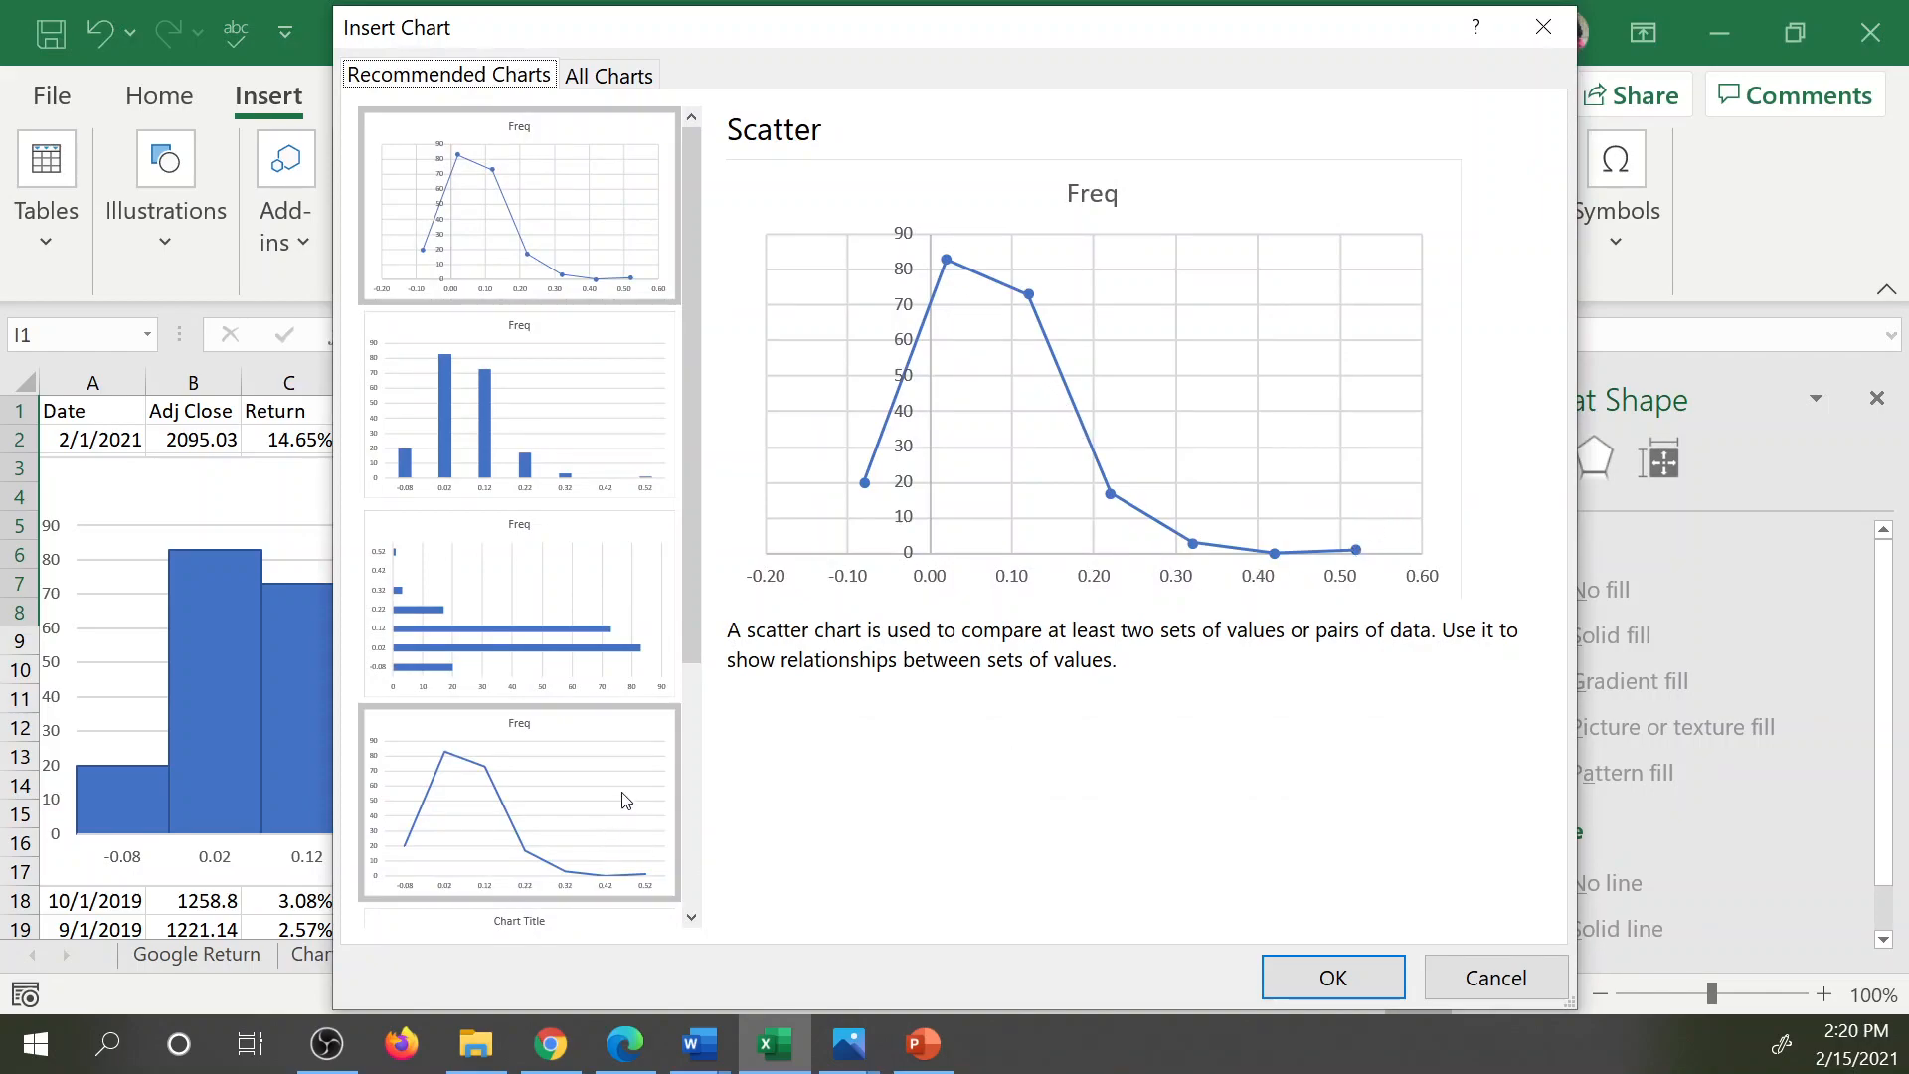
{"action": "left_click", "coordinate": [542, 835]}
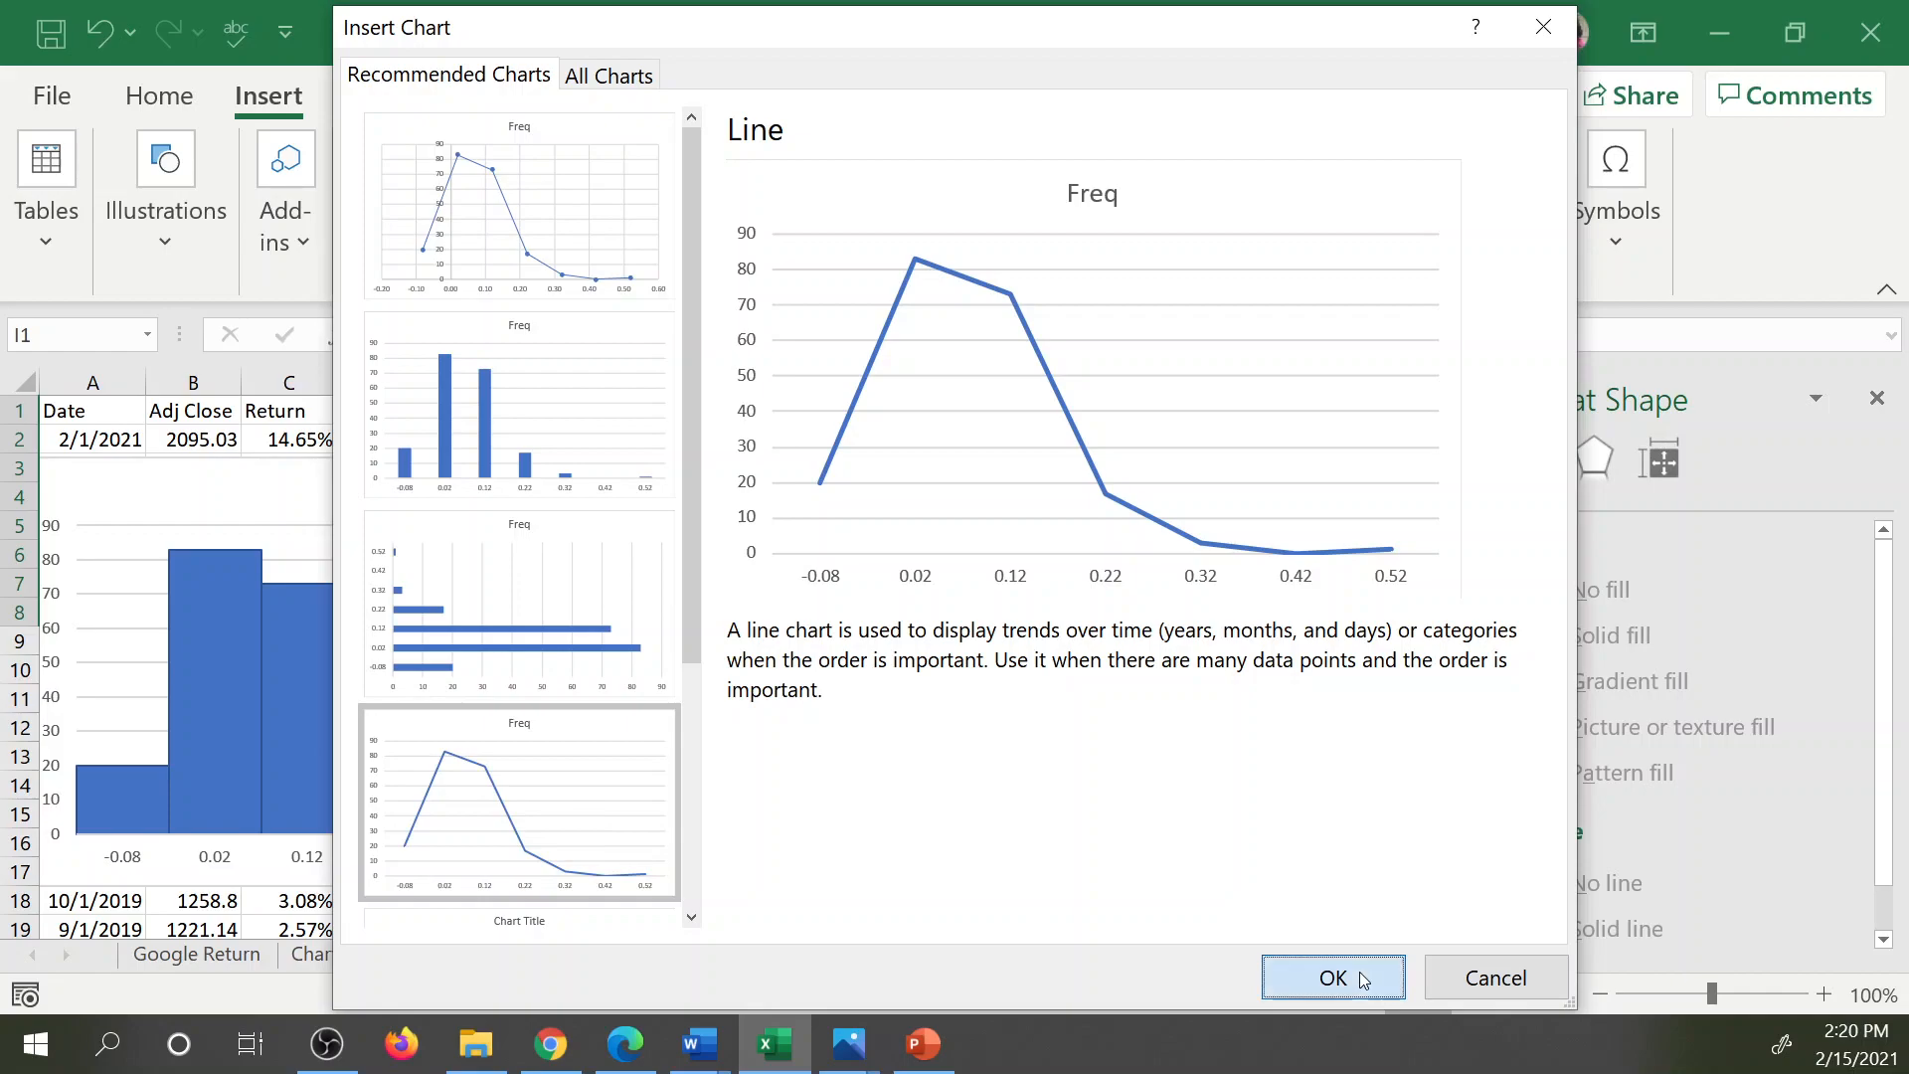
{"action": "left_click", "coordinate": [1396, 988]}
Turn the line chart's Freq series into a smoothed line.
{"action": "left_click", "coordinate": [718, 694]}
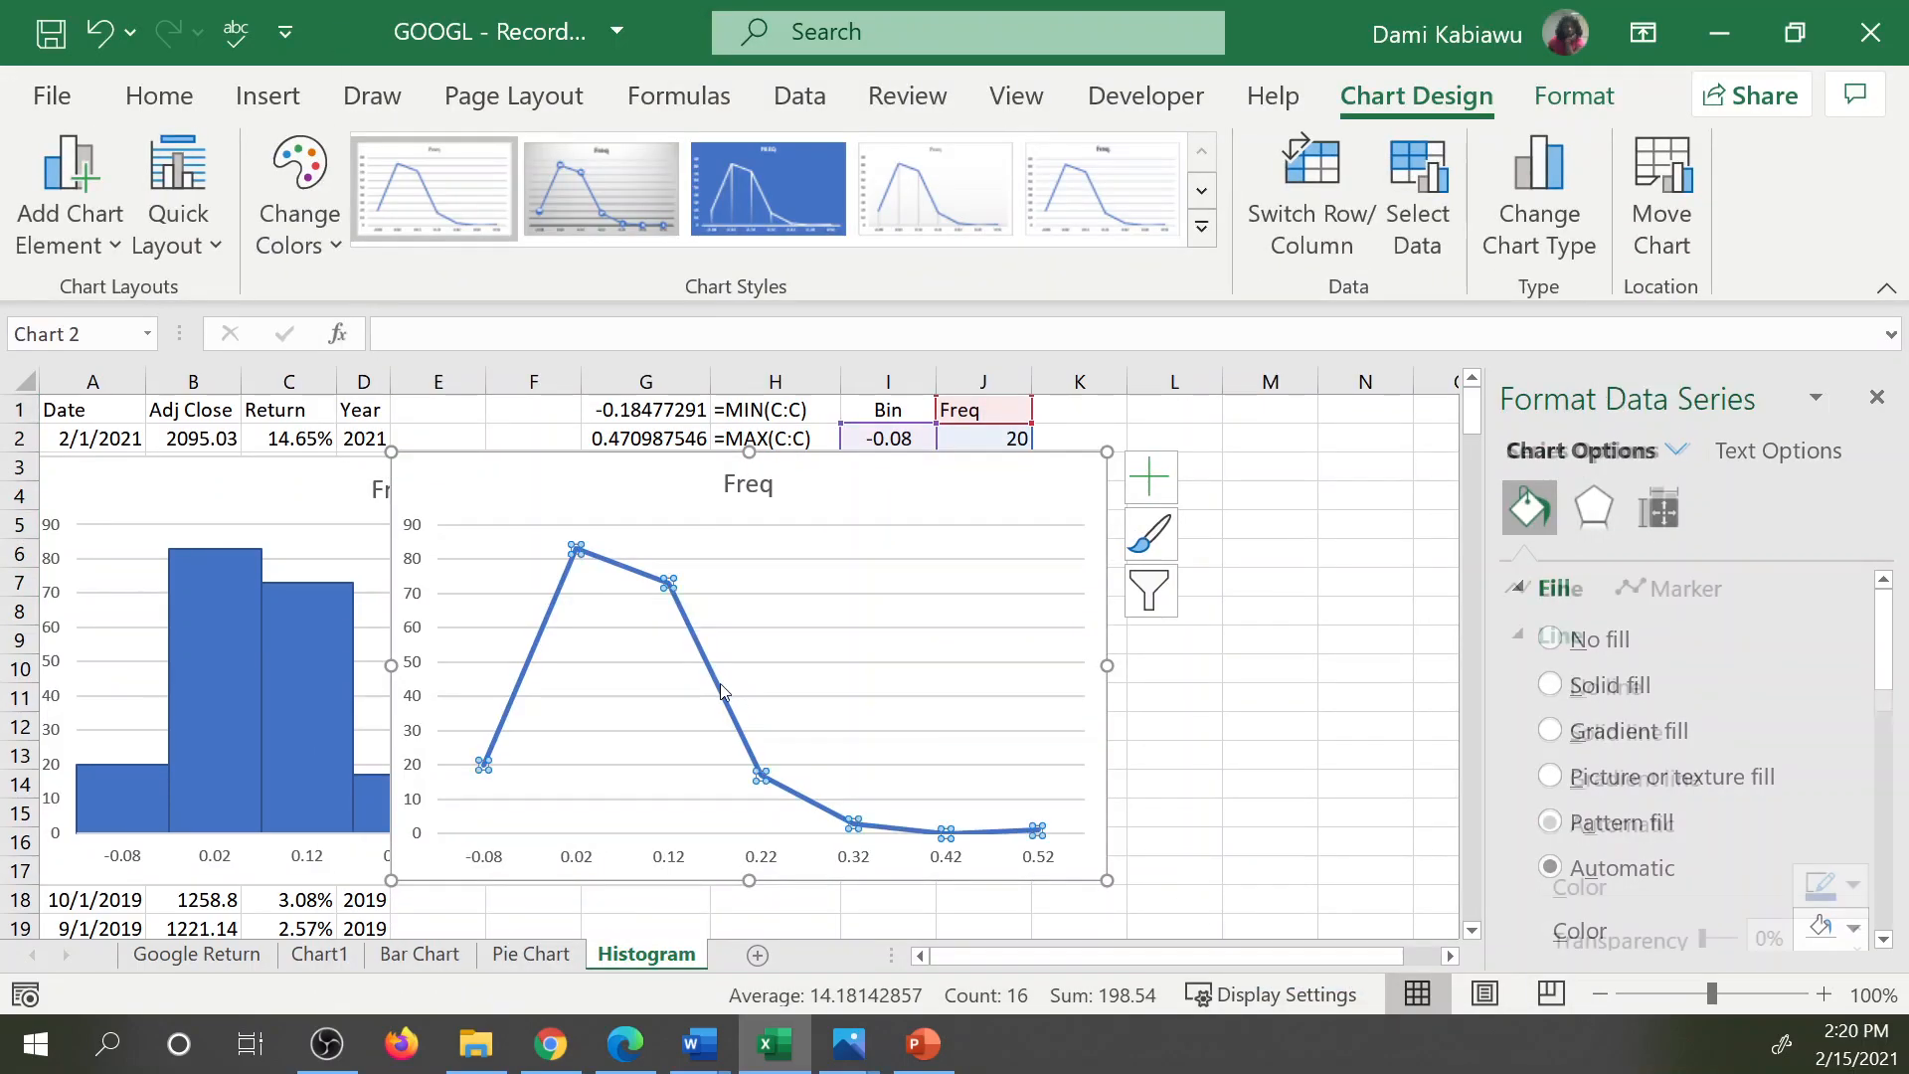
{"action": "scroll", "coordinate": [1673, 827], "scroll_direction": "down", "scroll_amount": 3}
{"action": "scroll", "coordinate": [1673, 833], "scroll_direction": "down", "scroll_amount": 3}
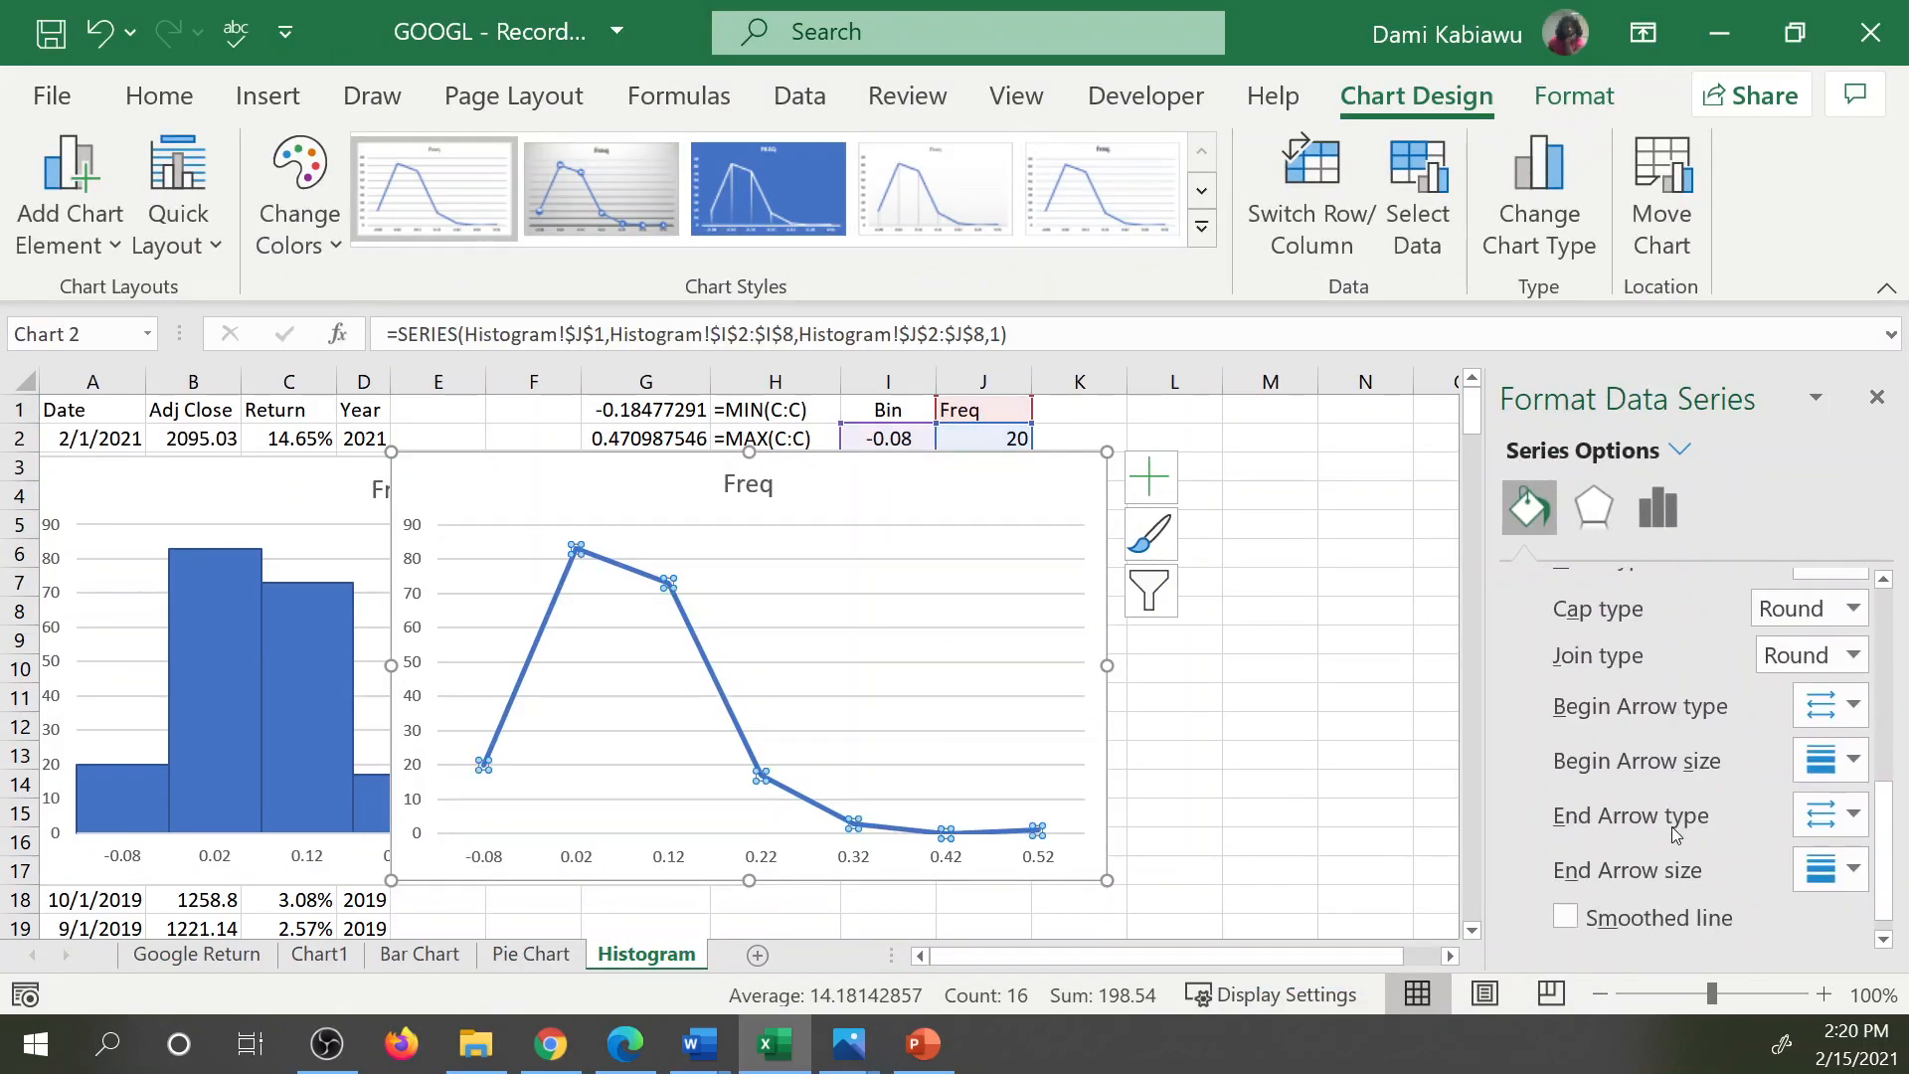
{"action": "left_click", "coordinate": [1567, 917]}
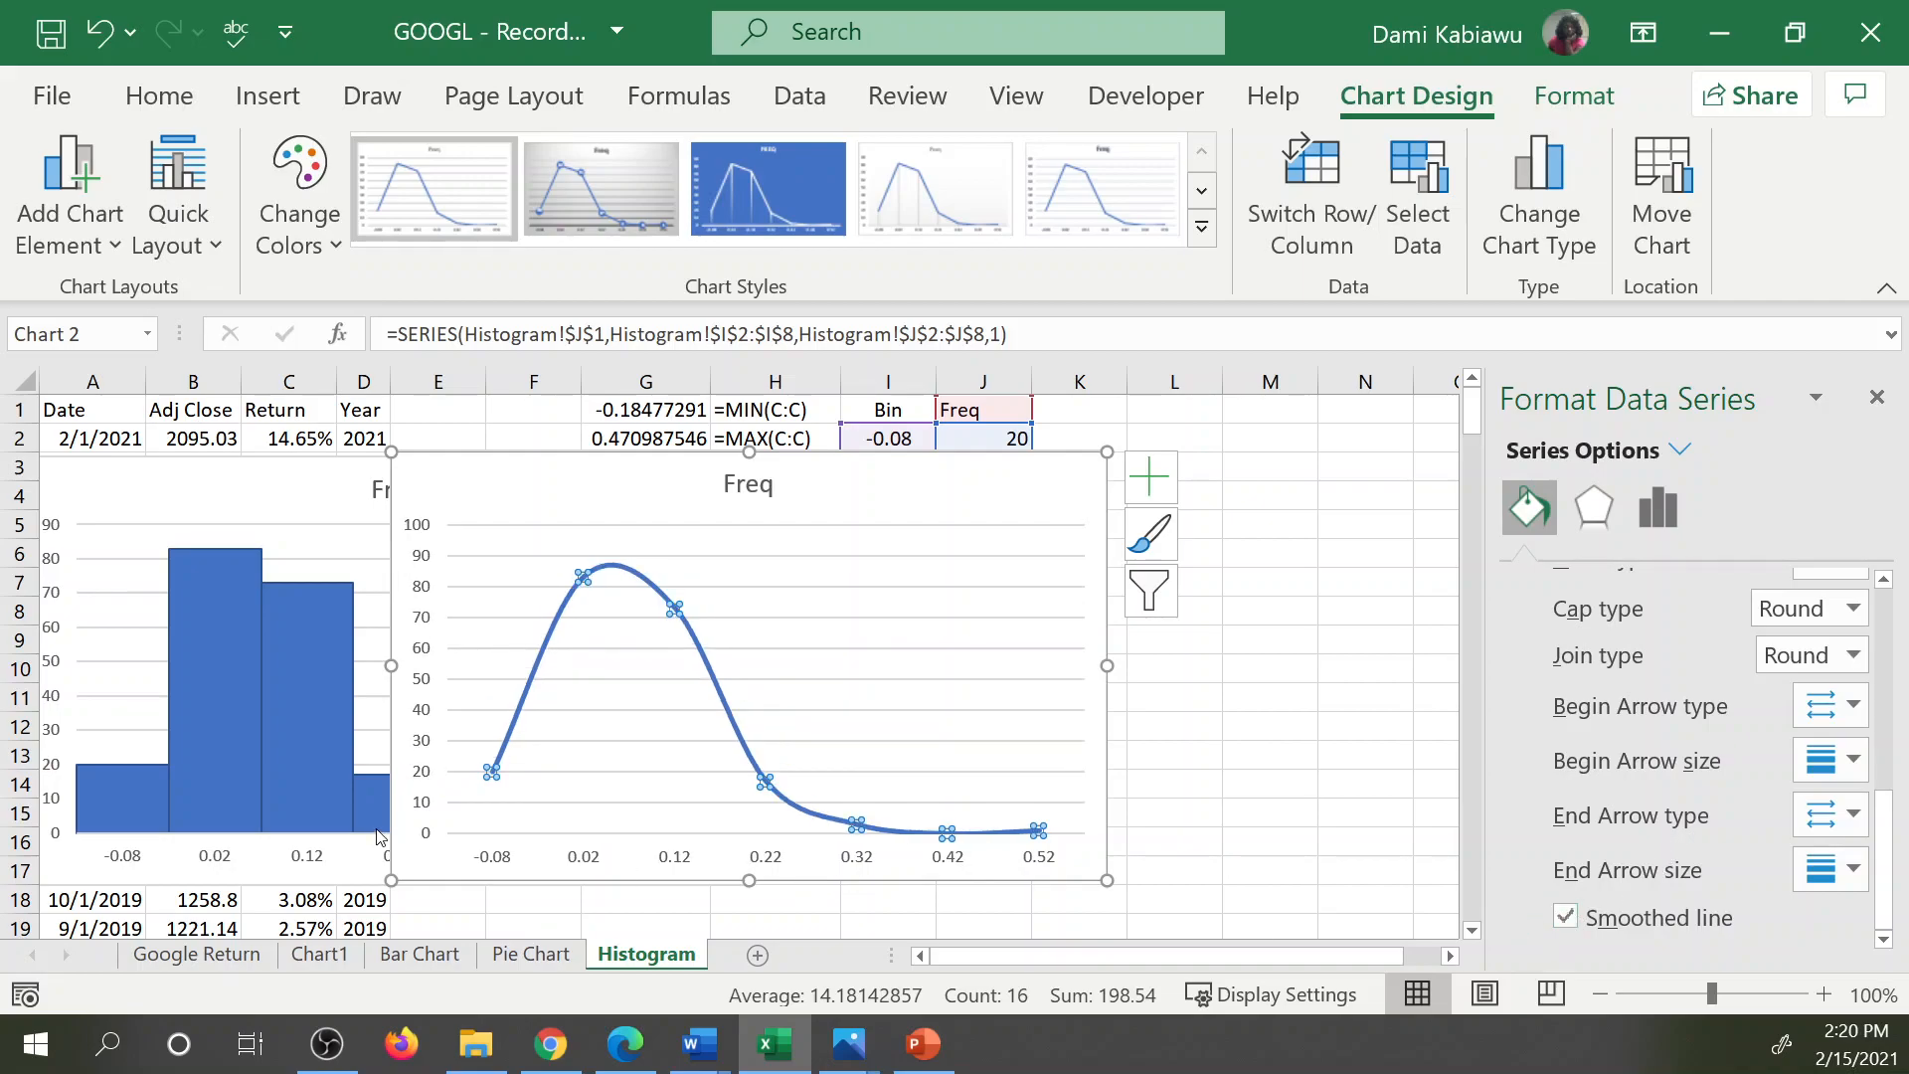
{"action": "scroll", "coordinate": [1549, 768], "scroll_direction": "up", "scroll_amount": 5}
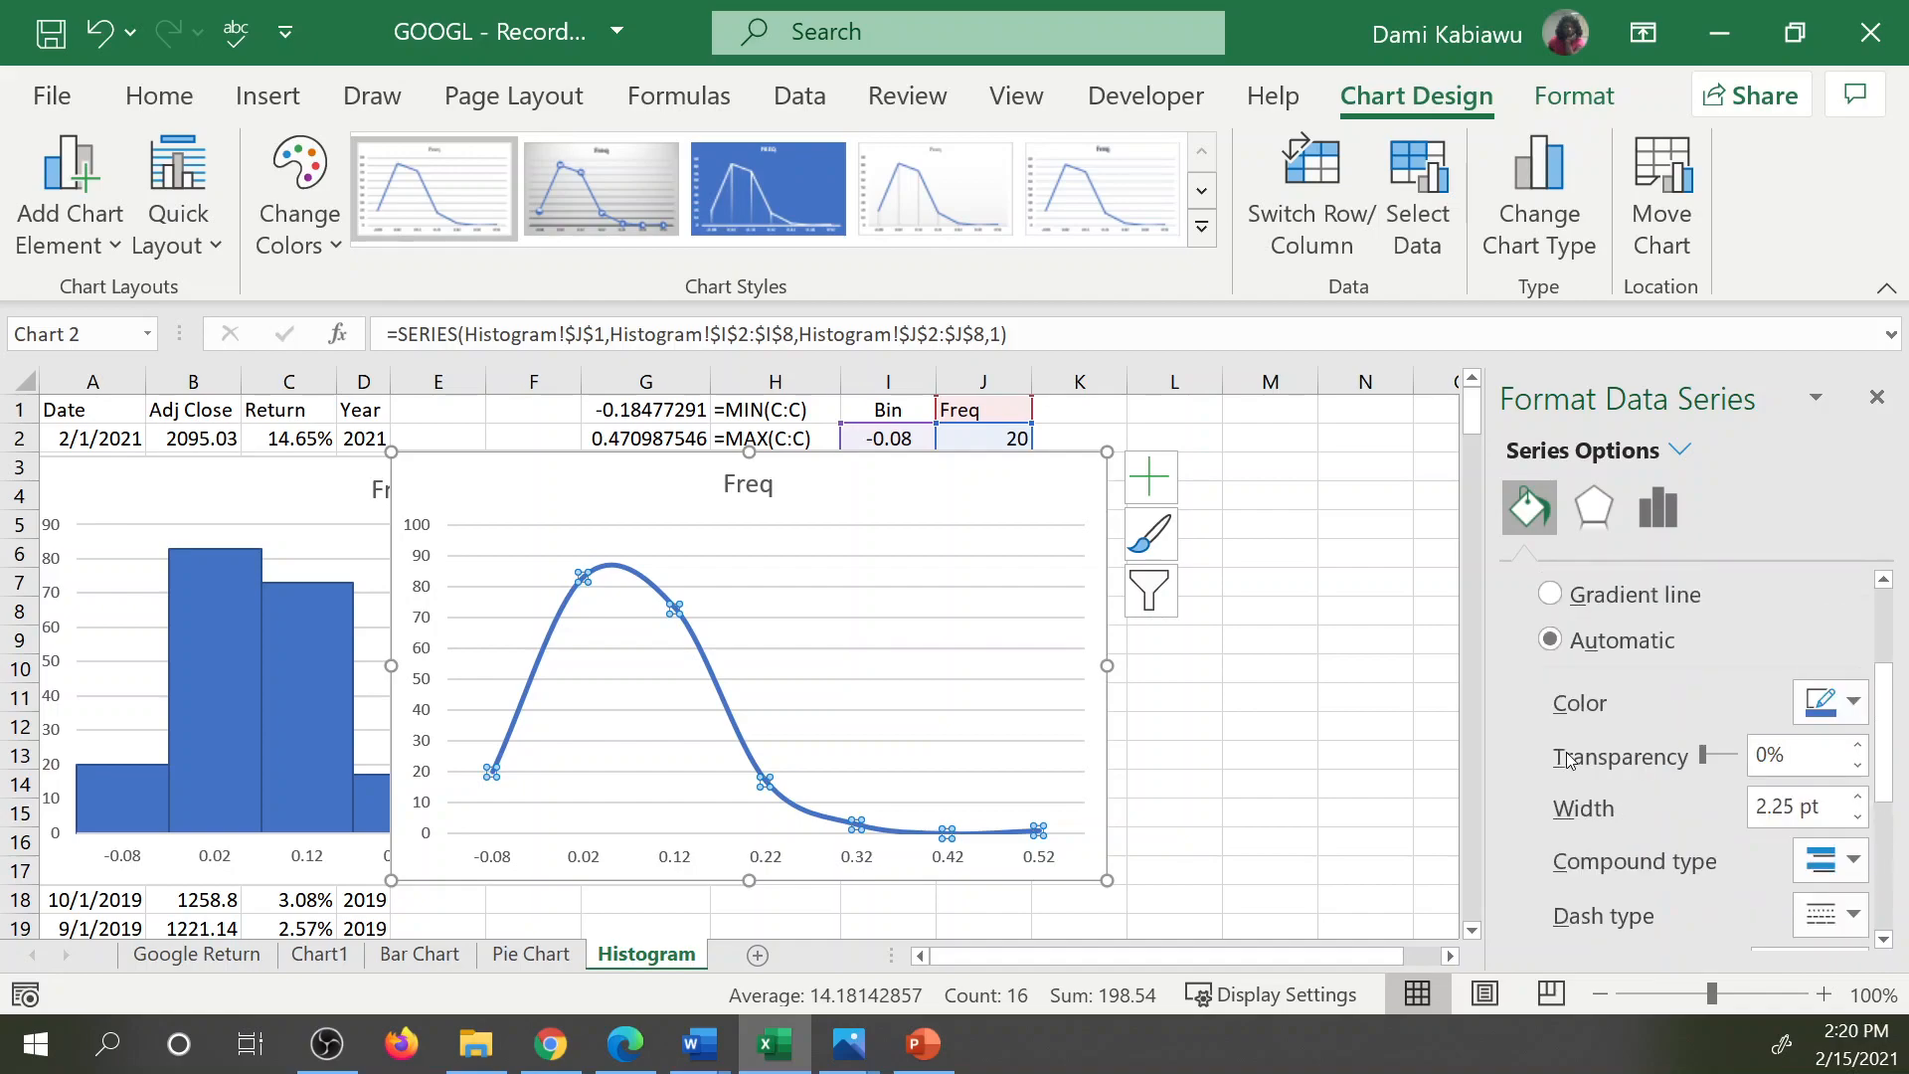
Remove the gridlines from the smoothed line chart and add axis titles to both axes.
{"action": "left_click", "coordinate": [630, 478]}
{"action": "left_click_drag", "start_coordinate": [658, 470], "coordinate": [985, 438]}
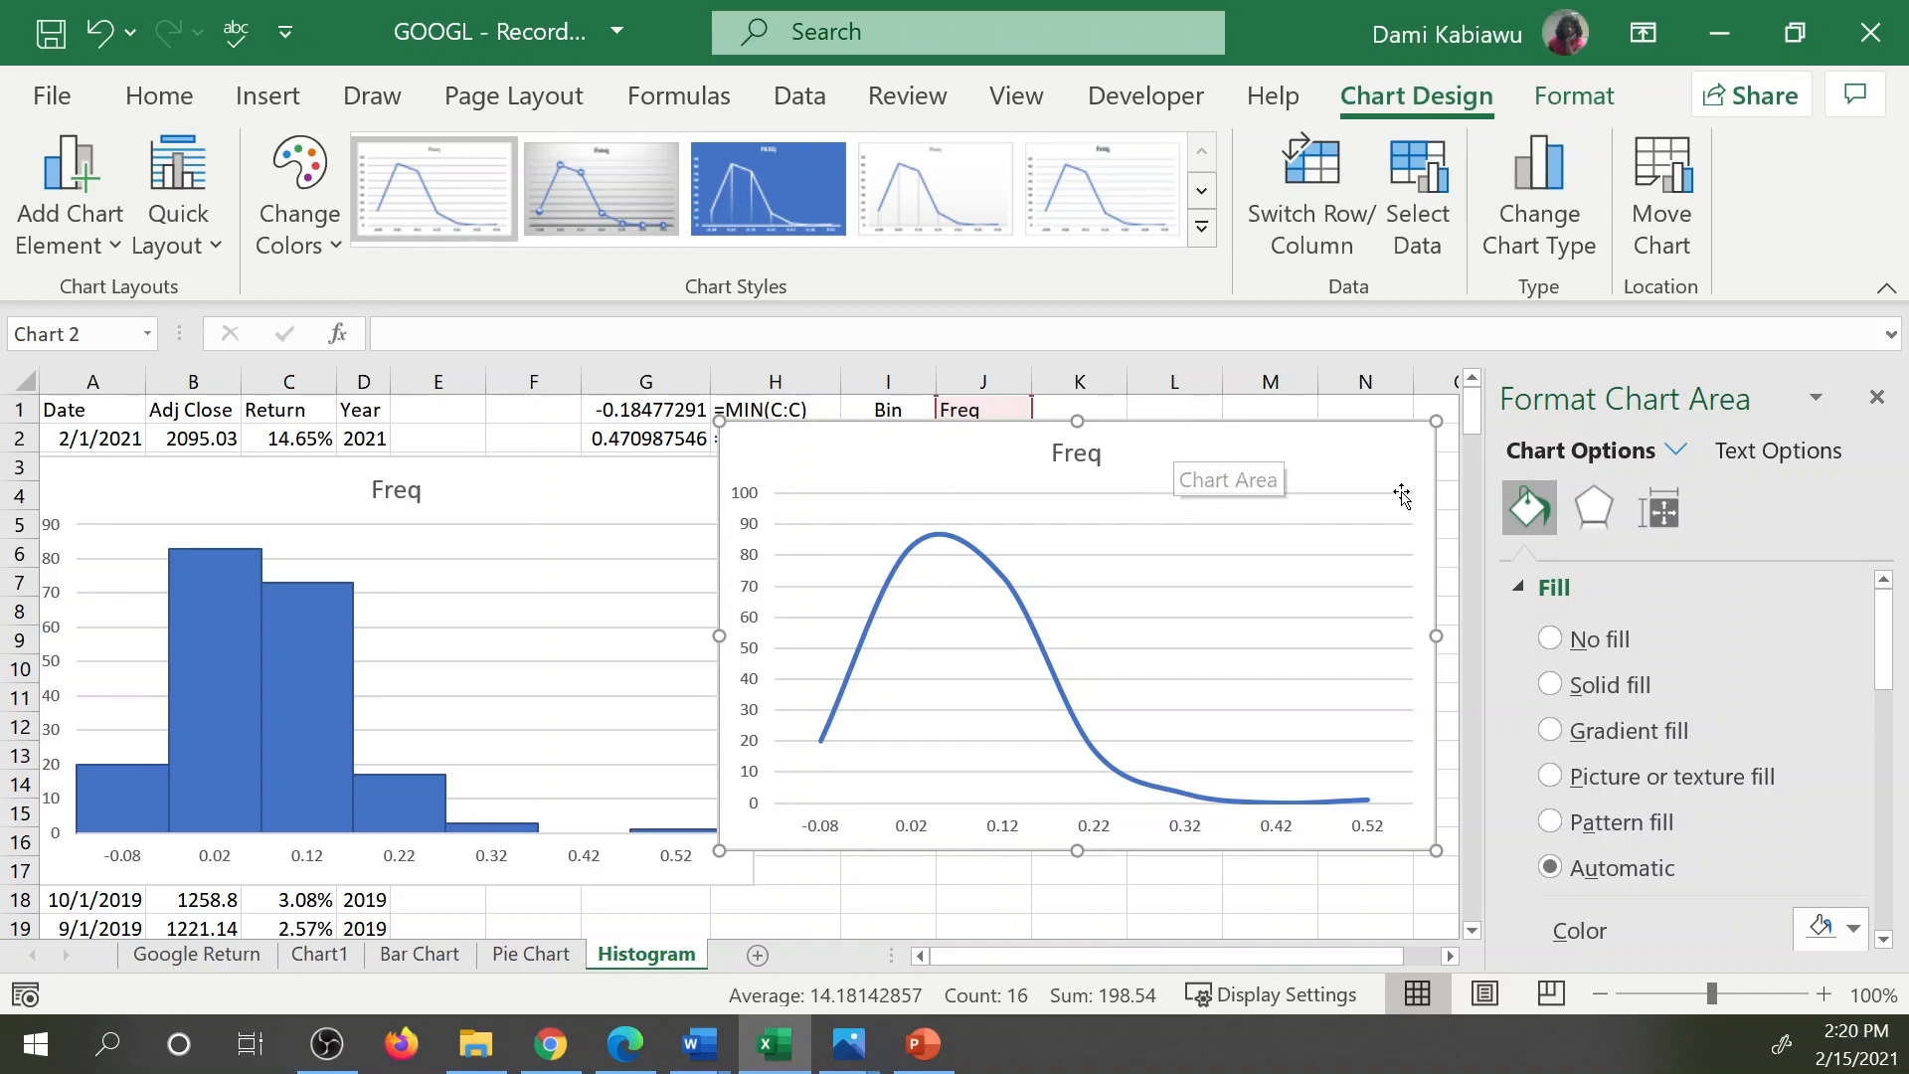
{"action": "left_click_drag", "start_coordinate": [1342, 435], "coordinate": [1051, 455]}
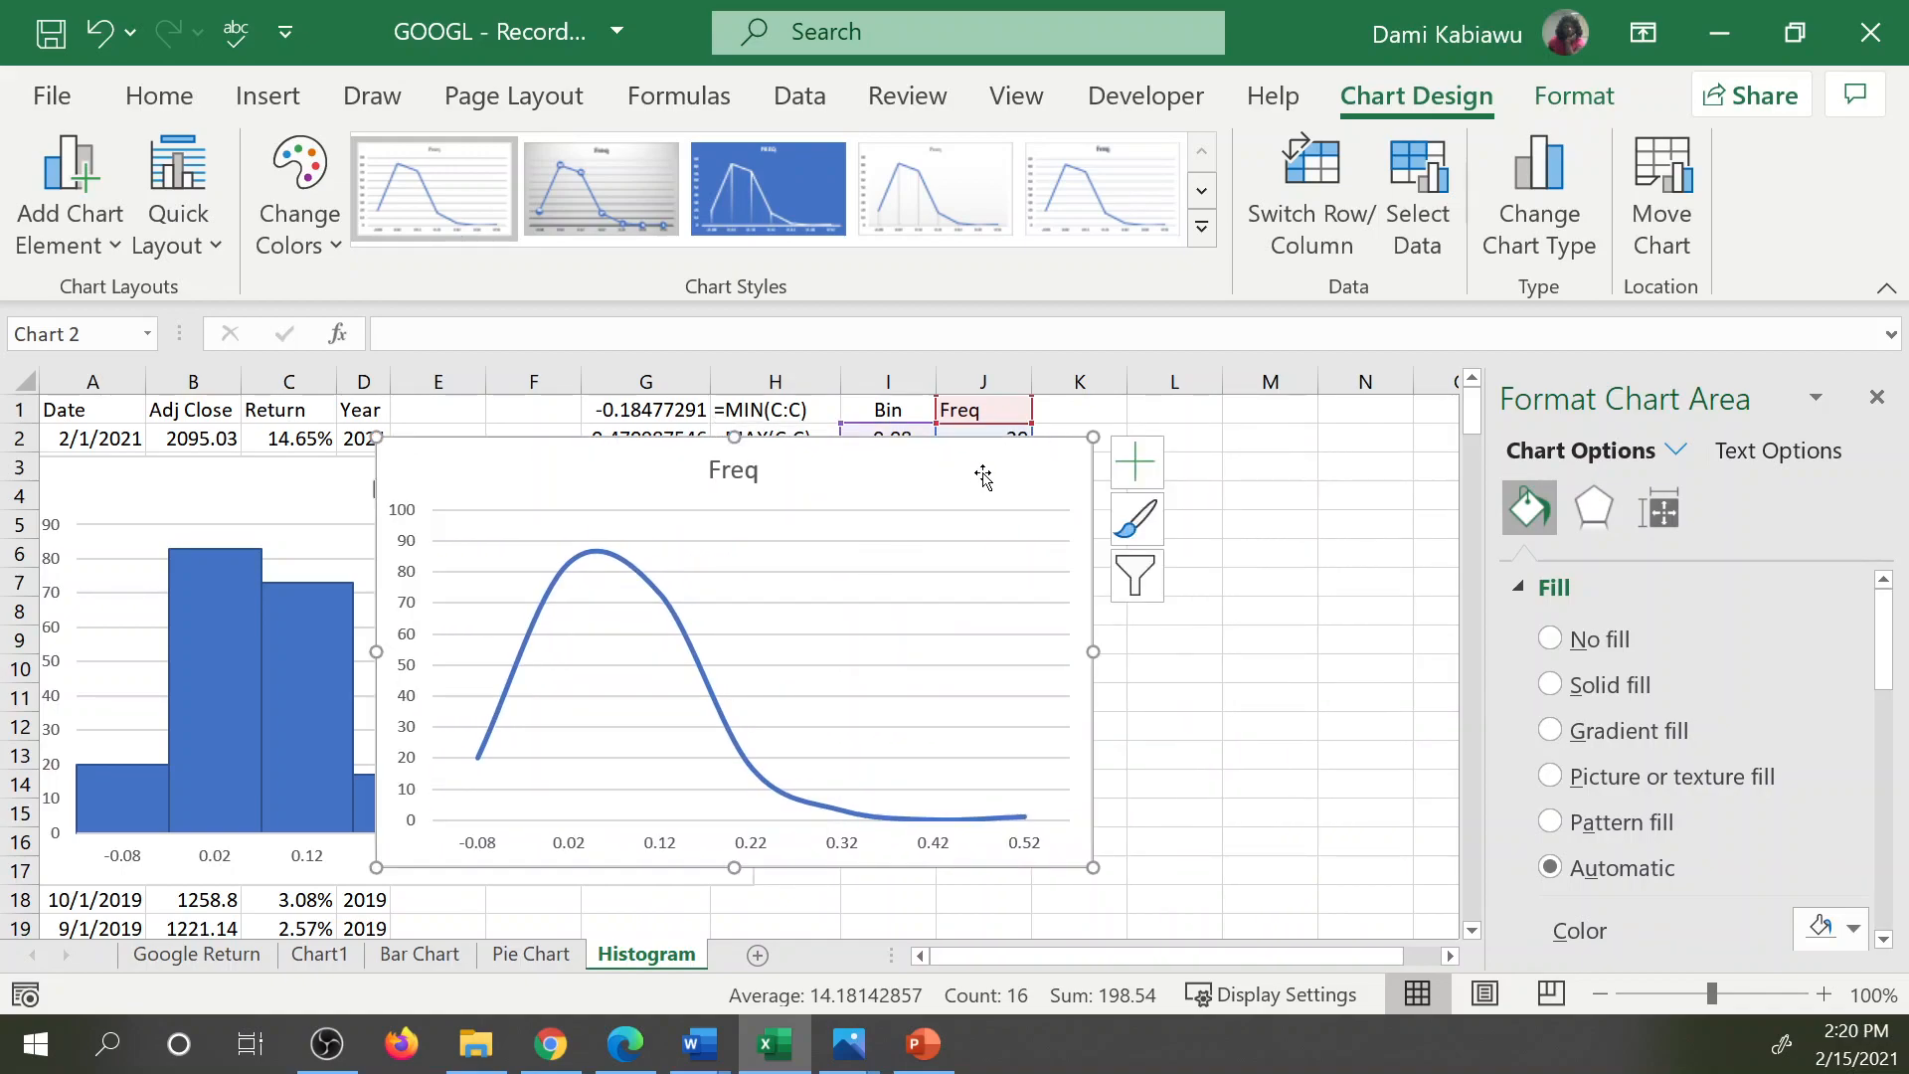
{"action": "left_click", "coordinate": [1136, 461]}
{"action": "left_click", "coordinate": [1264, 737]}
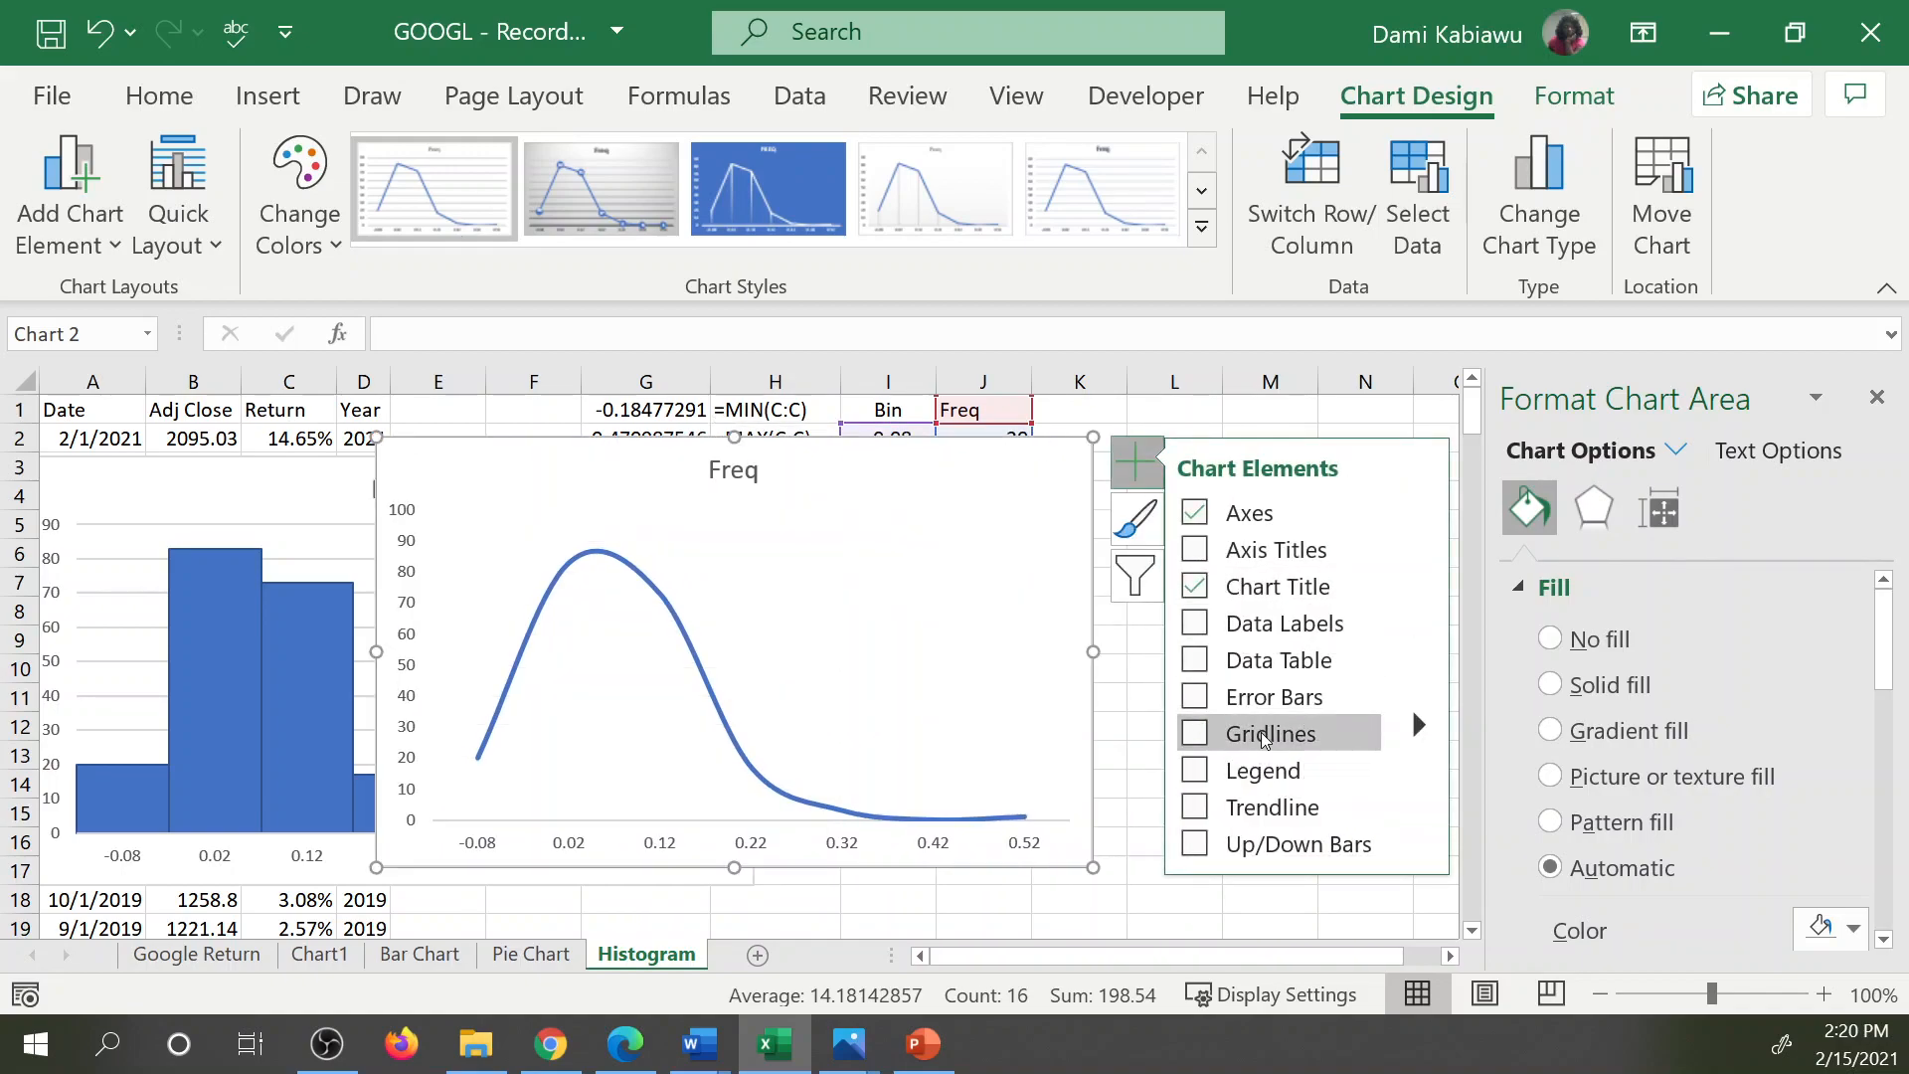
{"action": "left_click", "coordinate": [1195, 553]}
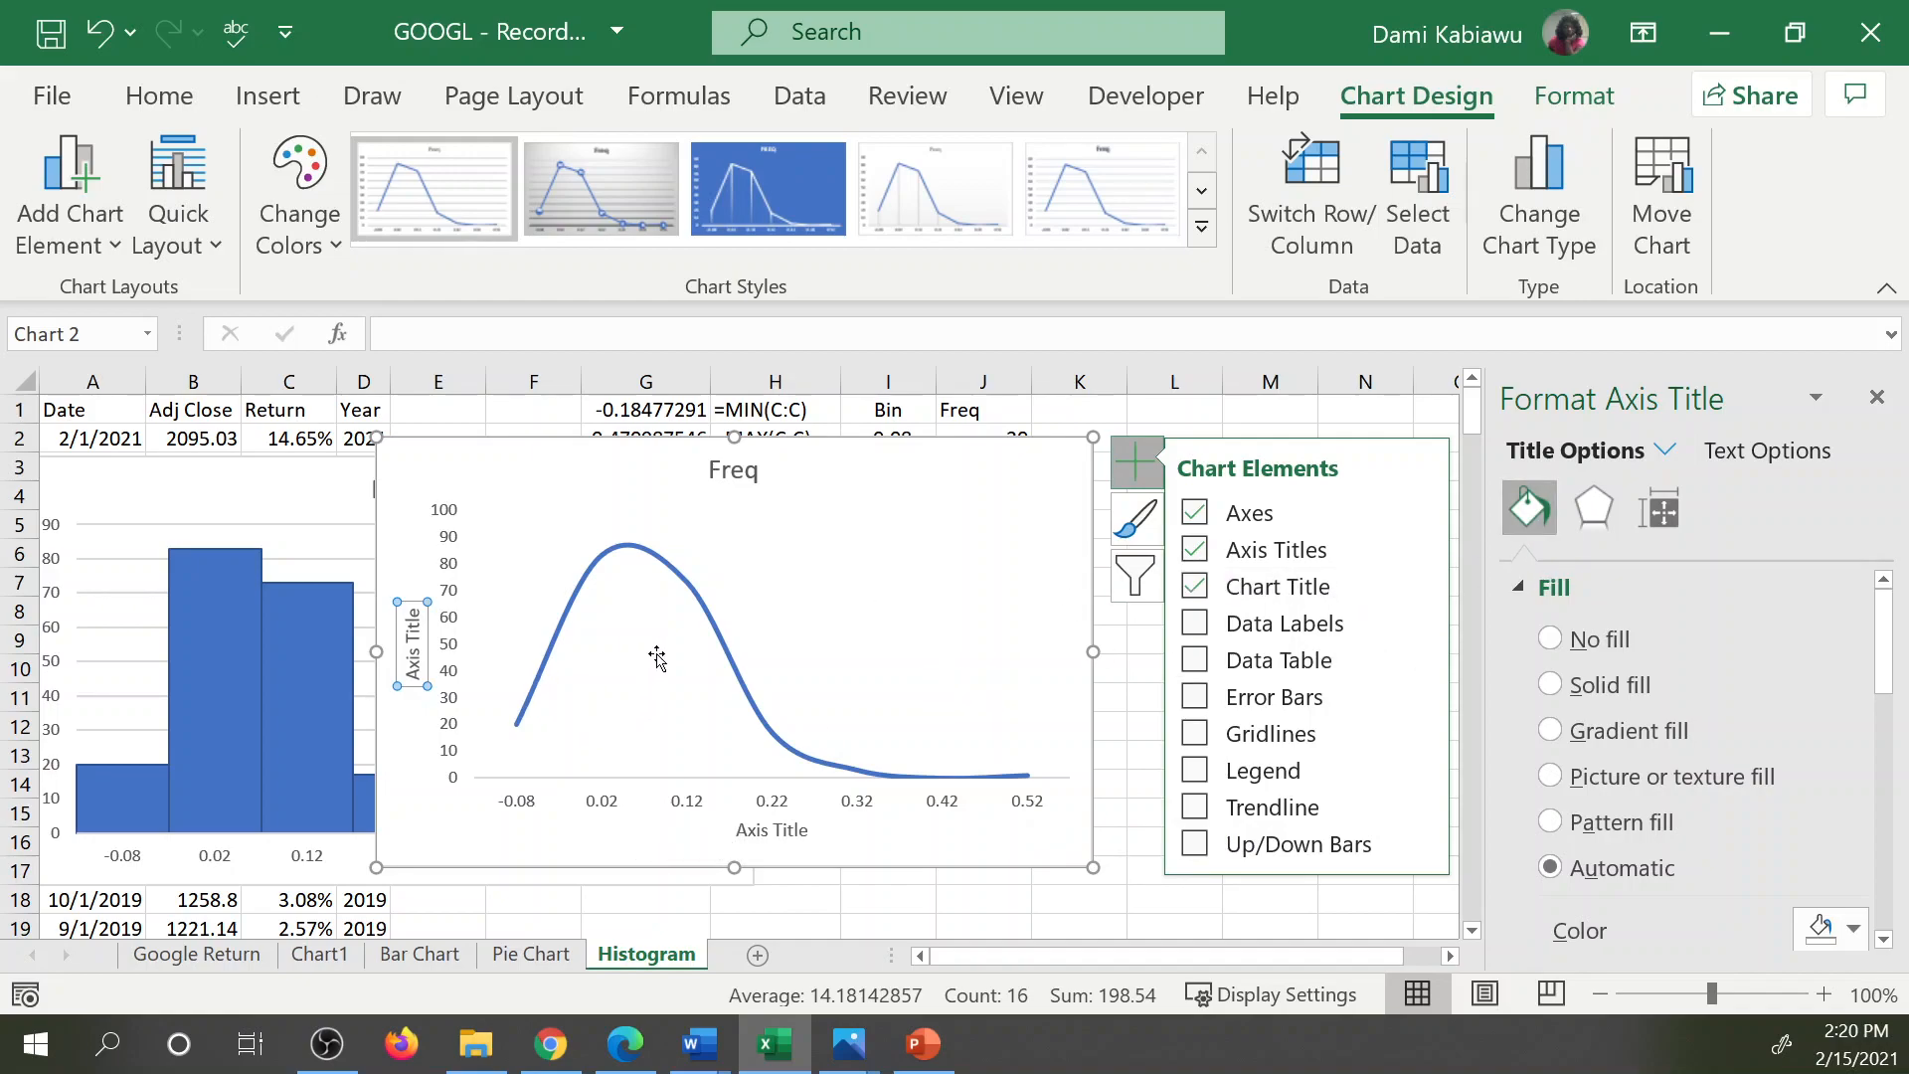
Examine the axis position, tick mark and label settings of the line chart's horizontal axis.
{"action": "left_click", "coordinate": [693, 806]}
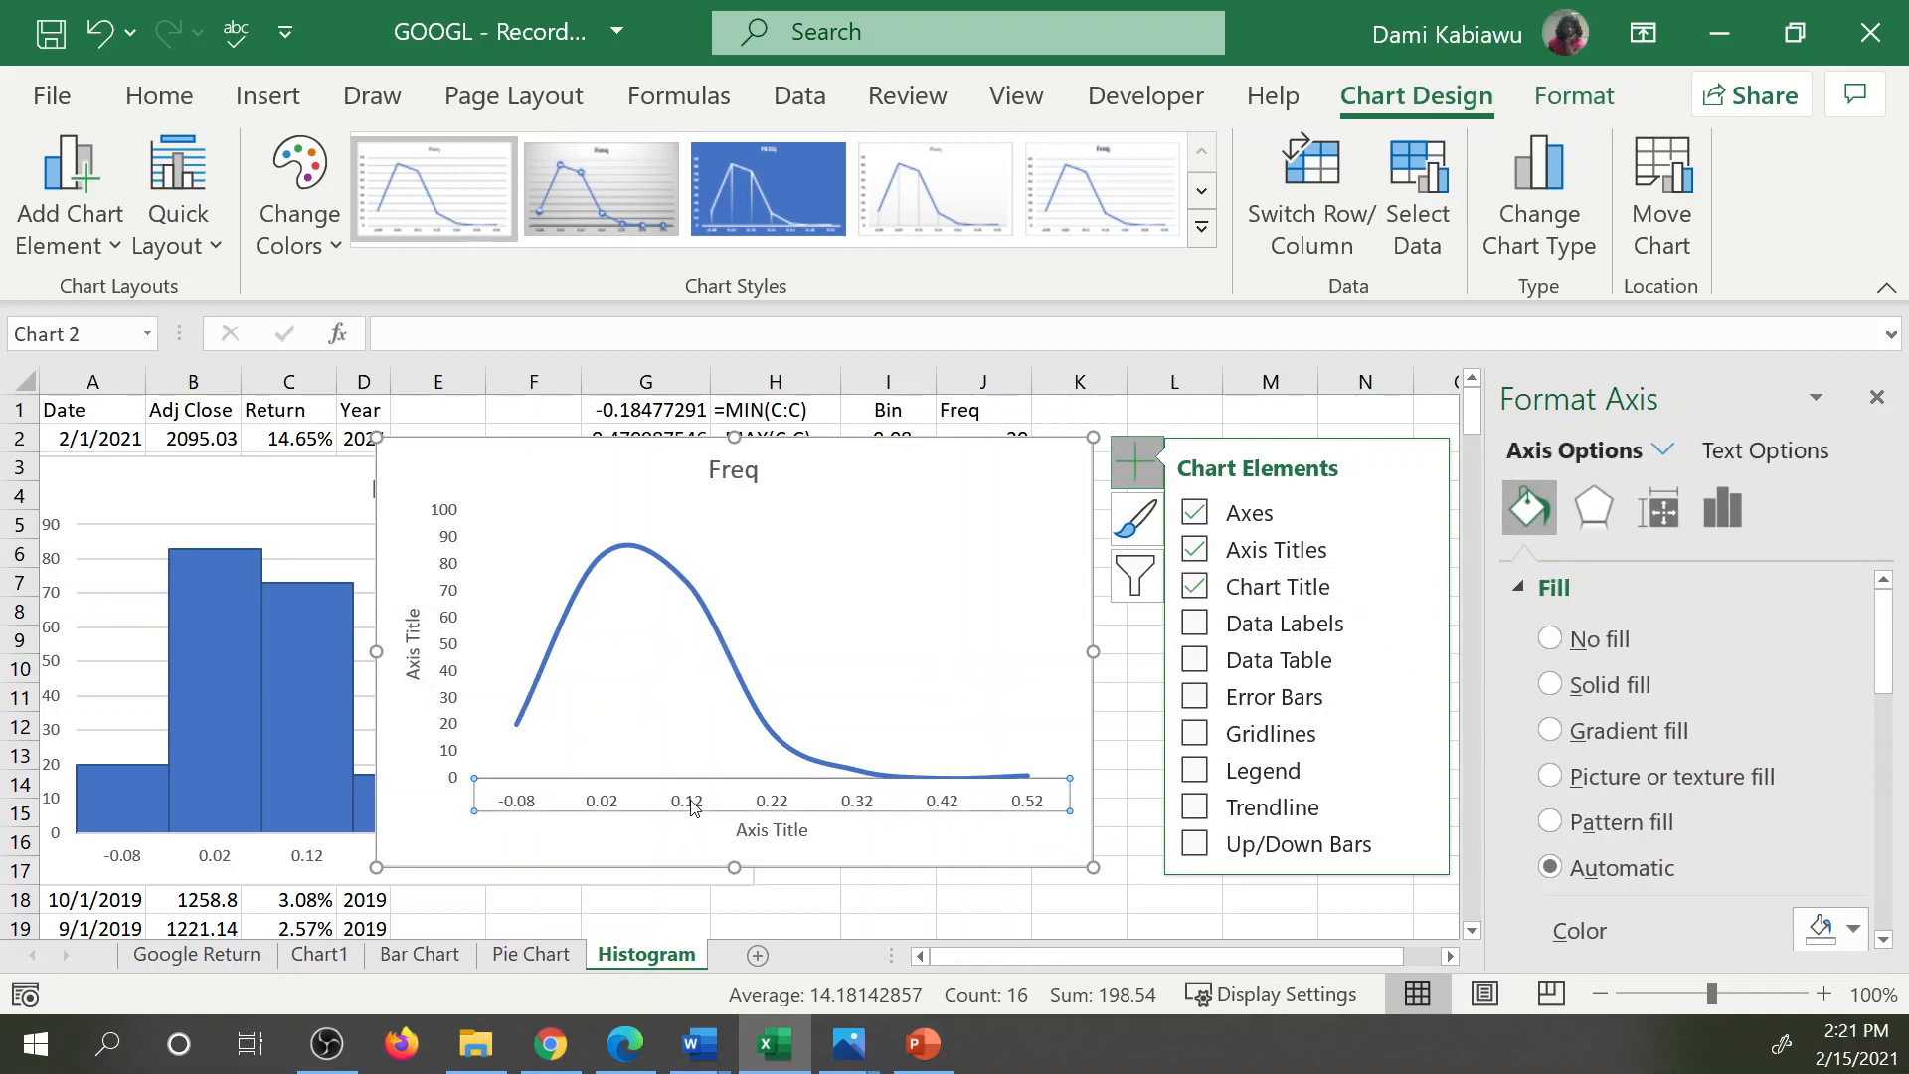
{"action": "left_click", "coordinate": [1712, 507]}
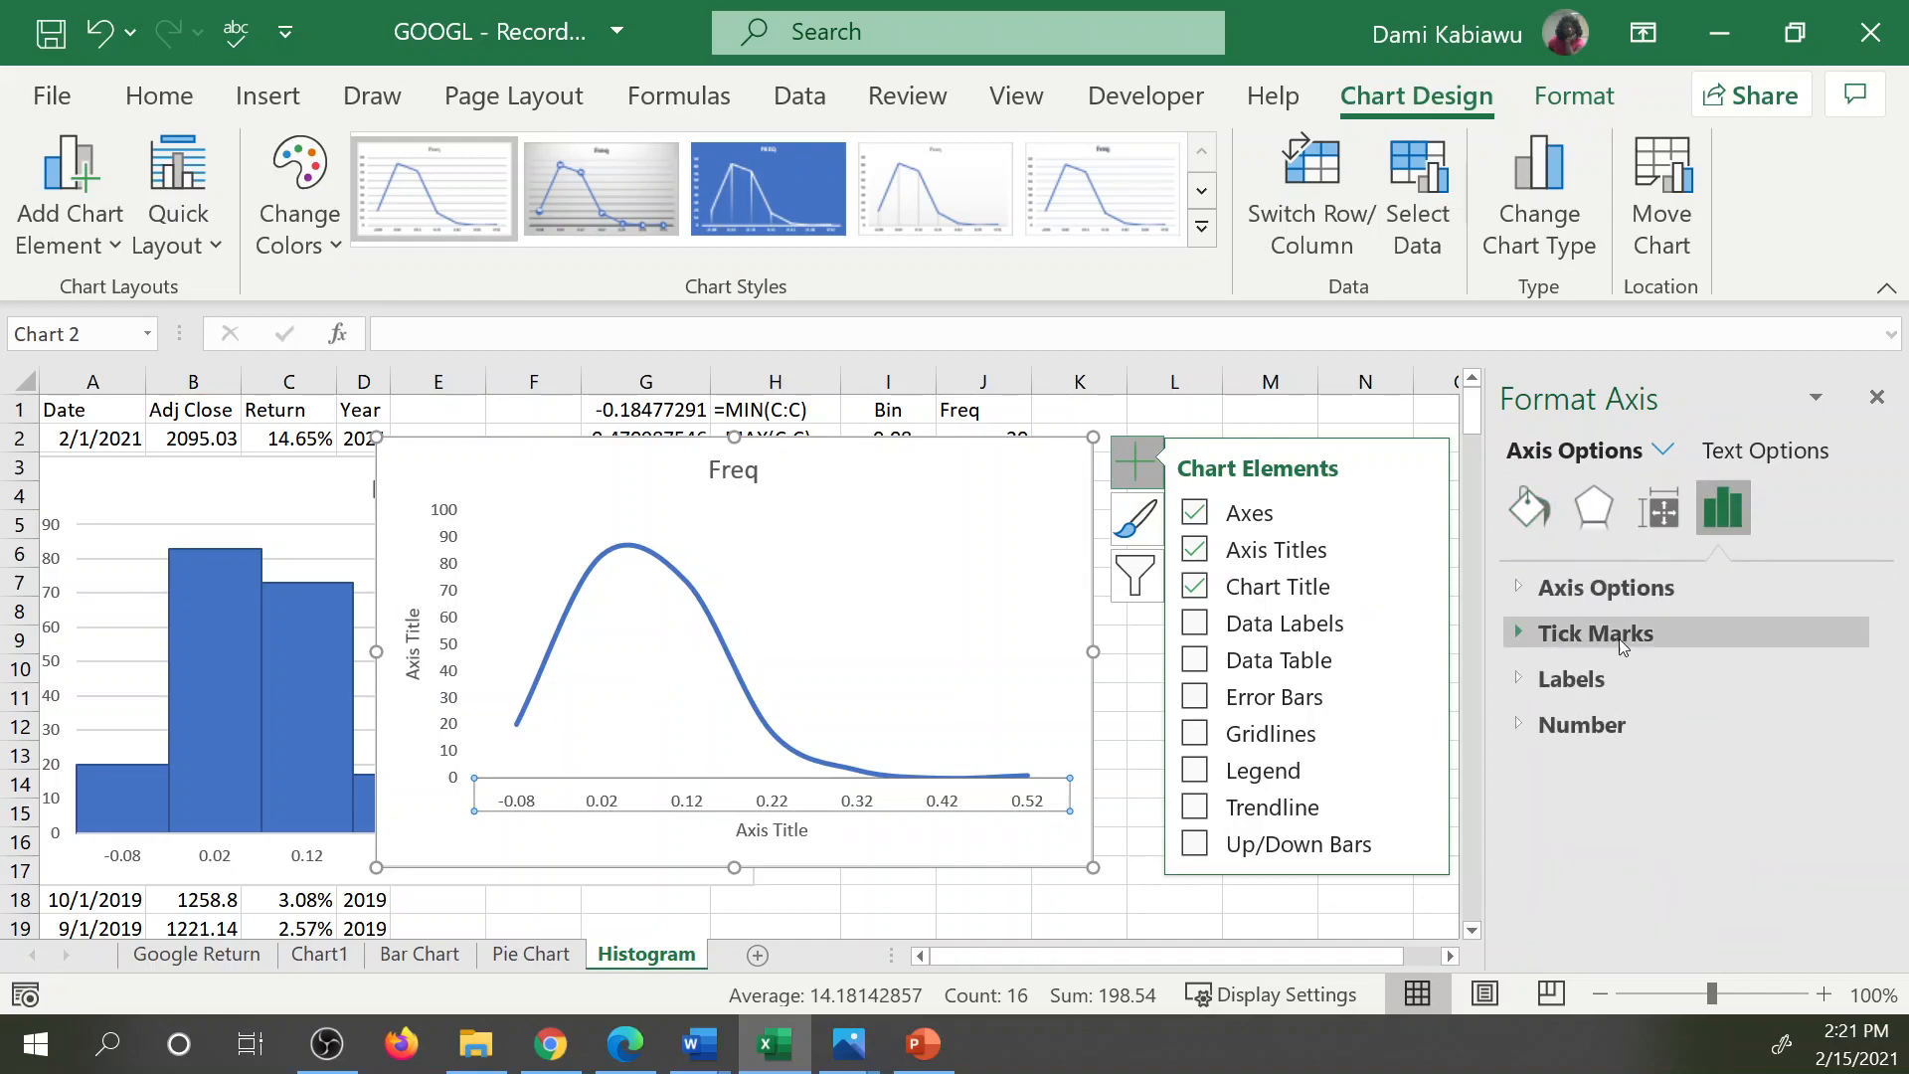
{"action": "left_click", "coordinate": [1540, 595]}
{"action": "scroll", "coordinate": [1691, 736], "scroll_direction": "down", "scroll_amount": 3}
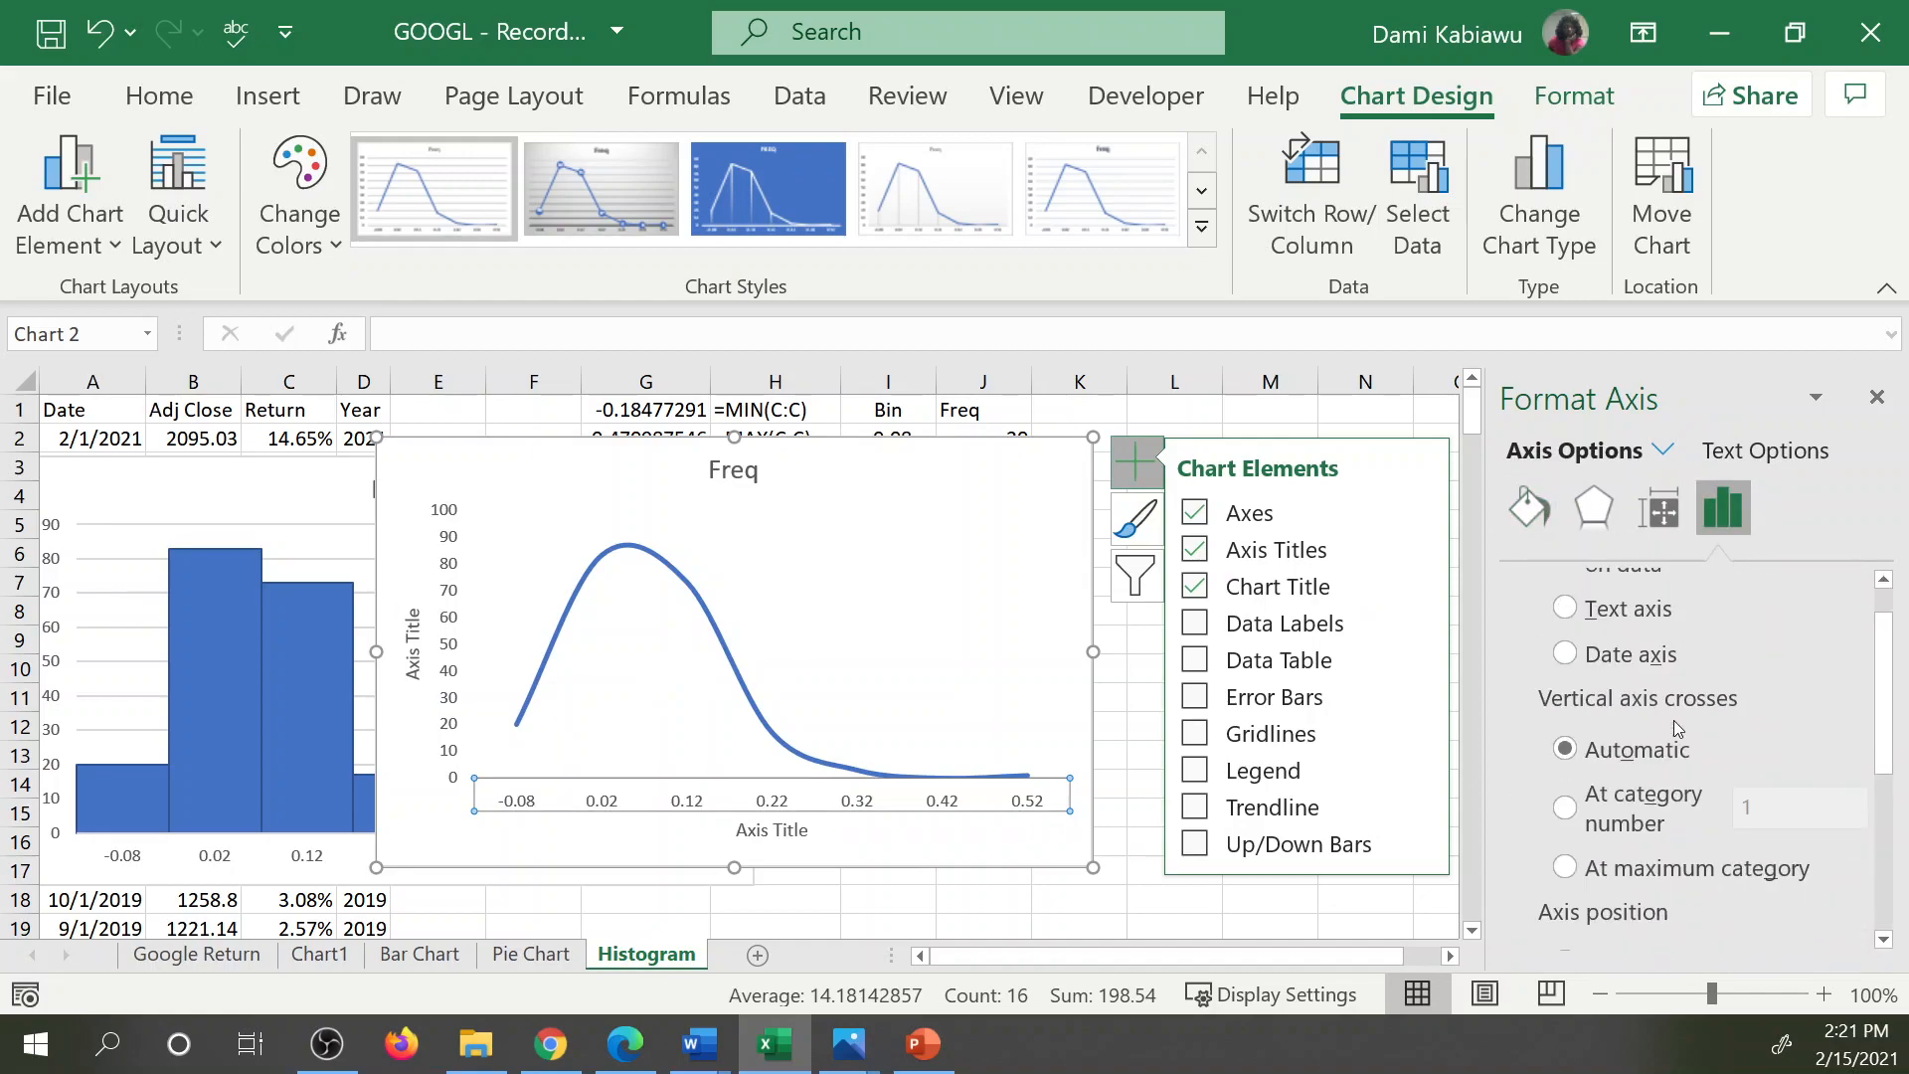
{"action": "scroll", "coordinate": [1674, 714], "scroll_direction": "down", "scroll_amount": 2}
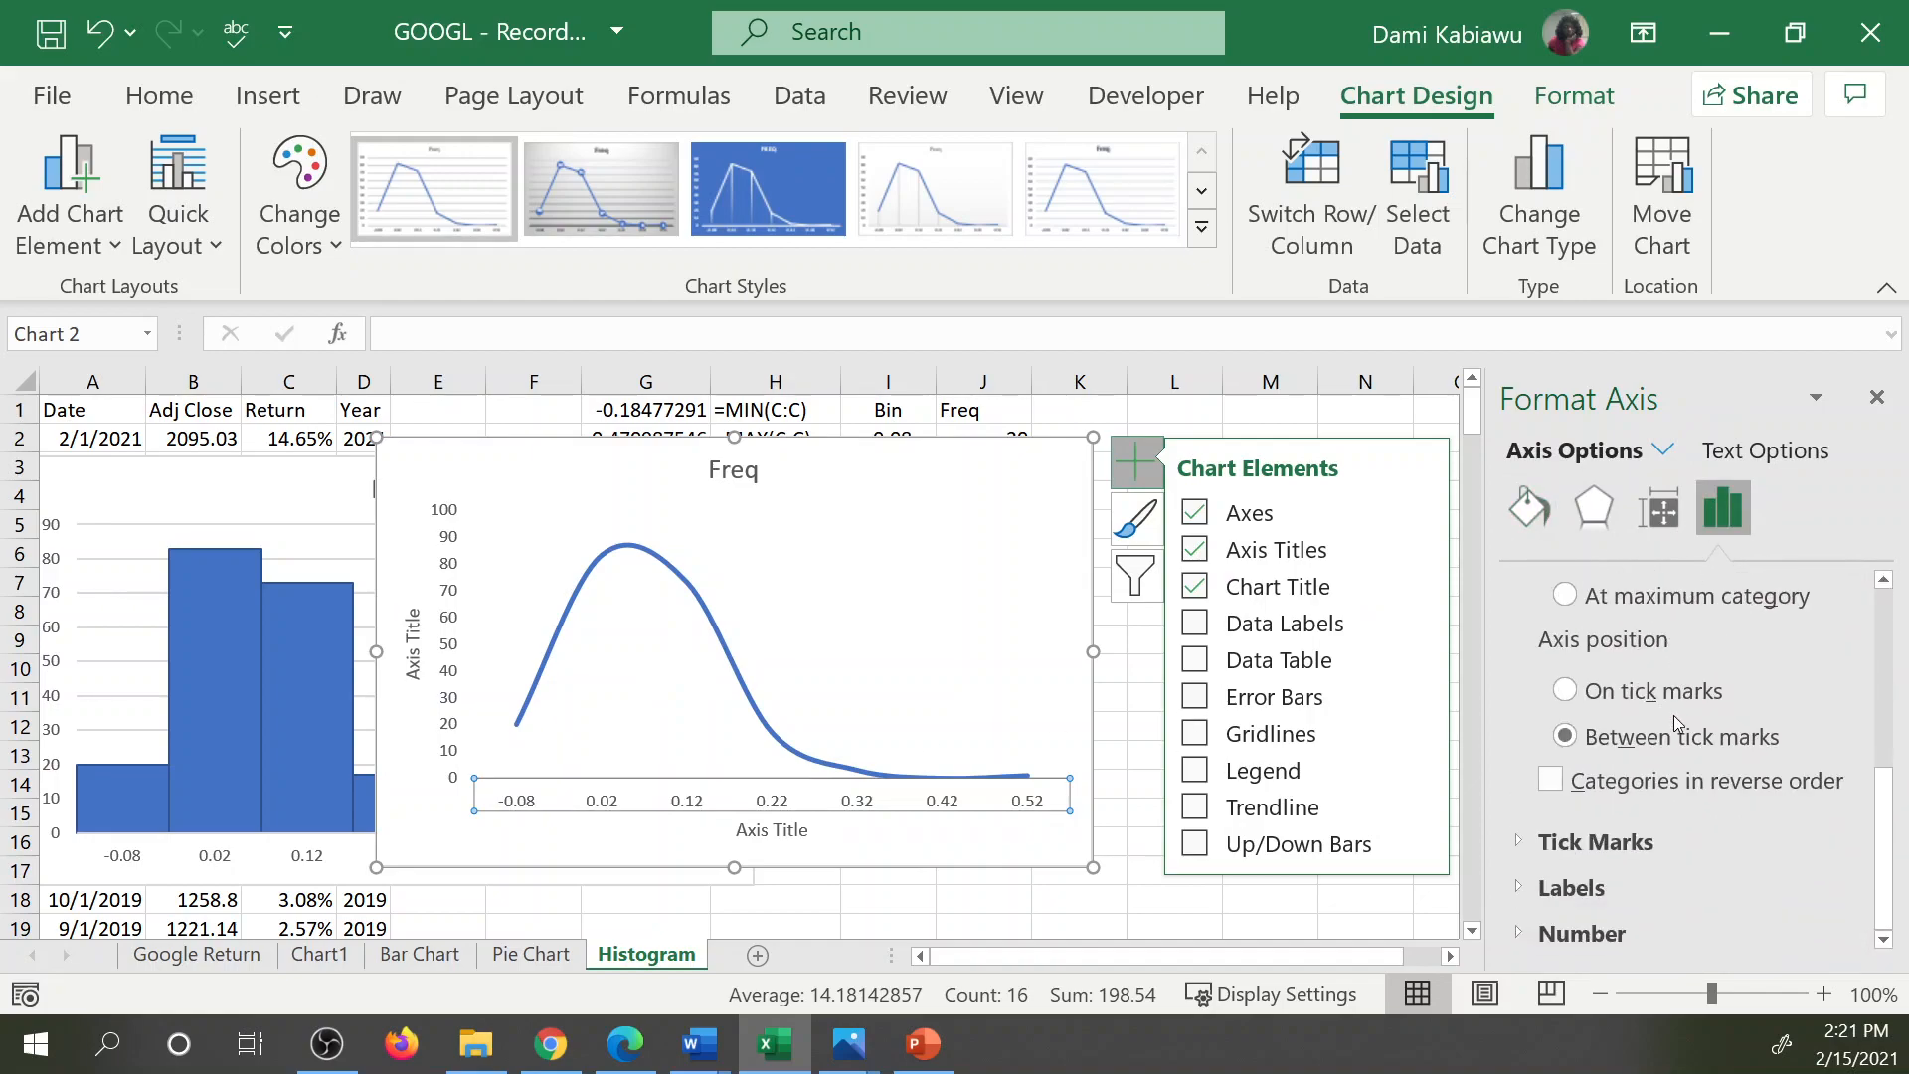
{"action": "left_click", "coordinate": [1521, 843]}
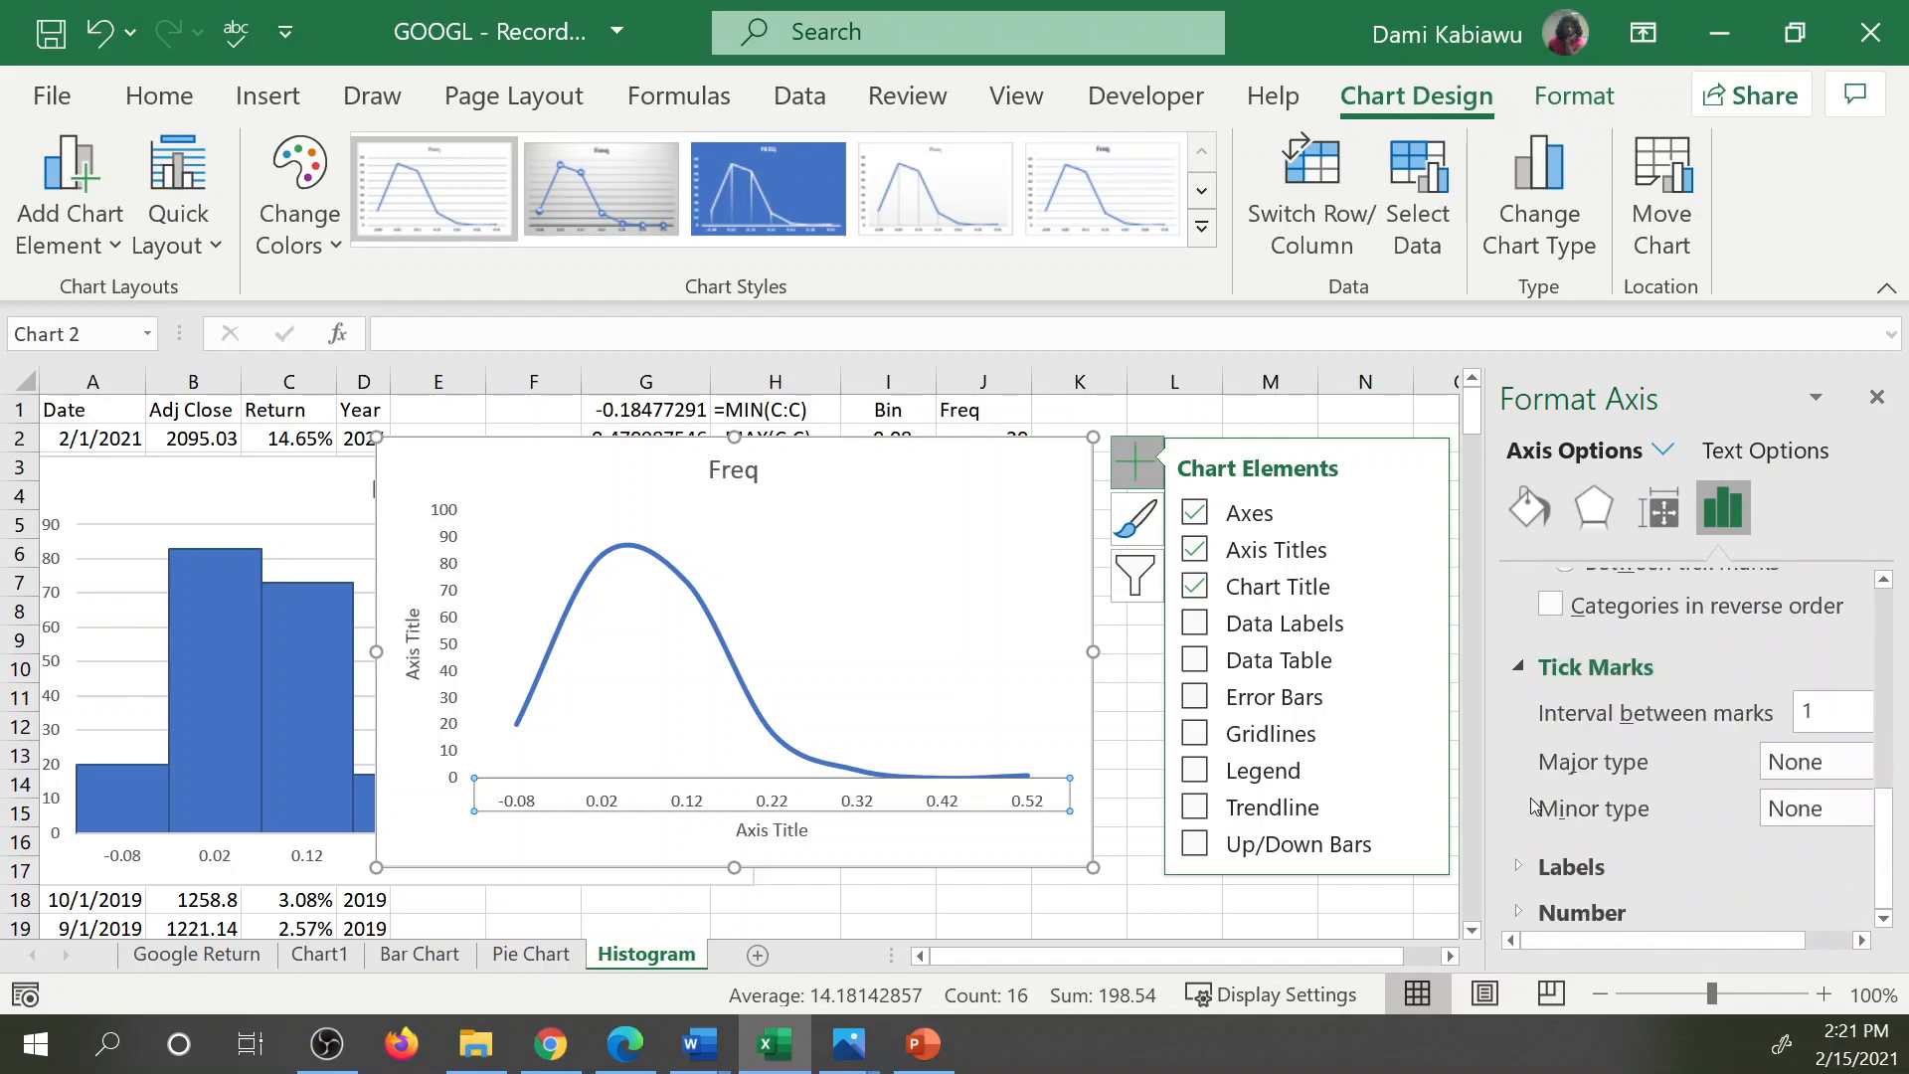
{"action": "left_click", "coordinate": [1519, 867]}
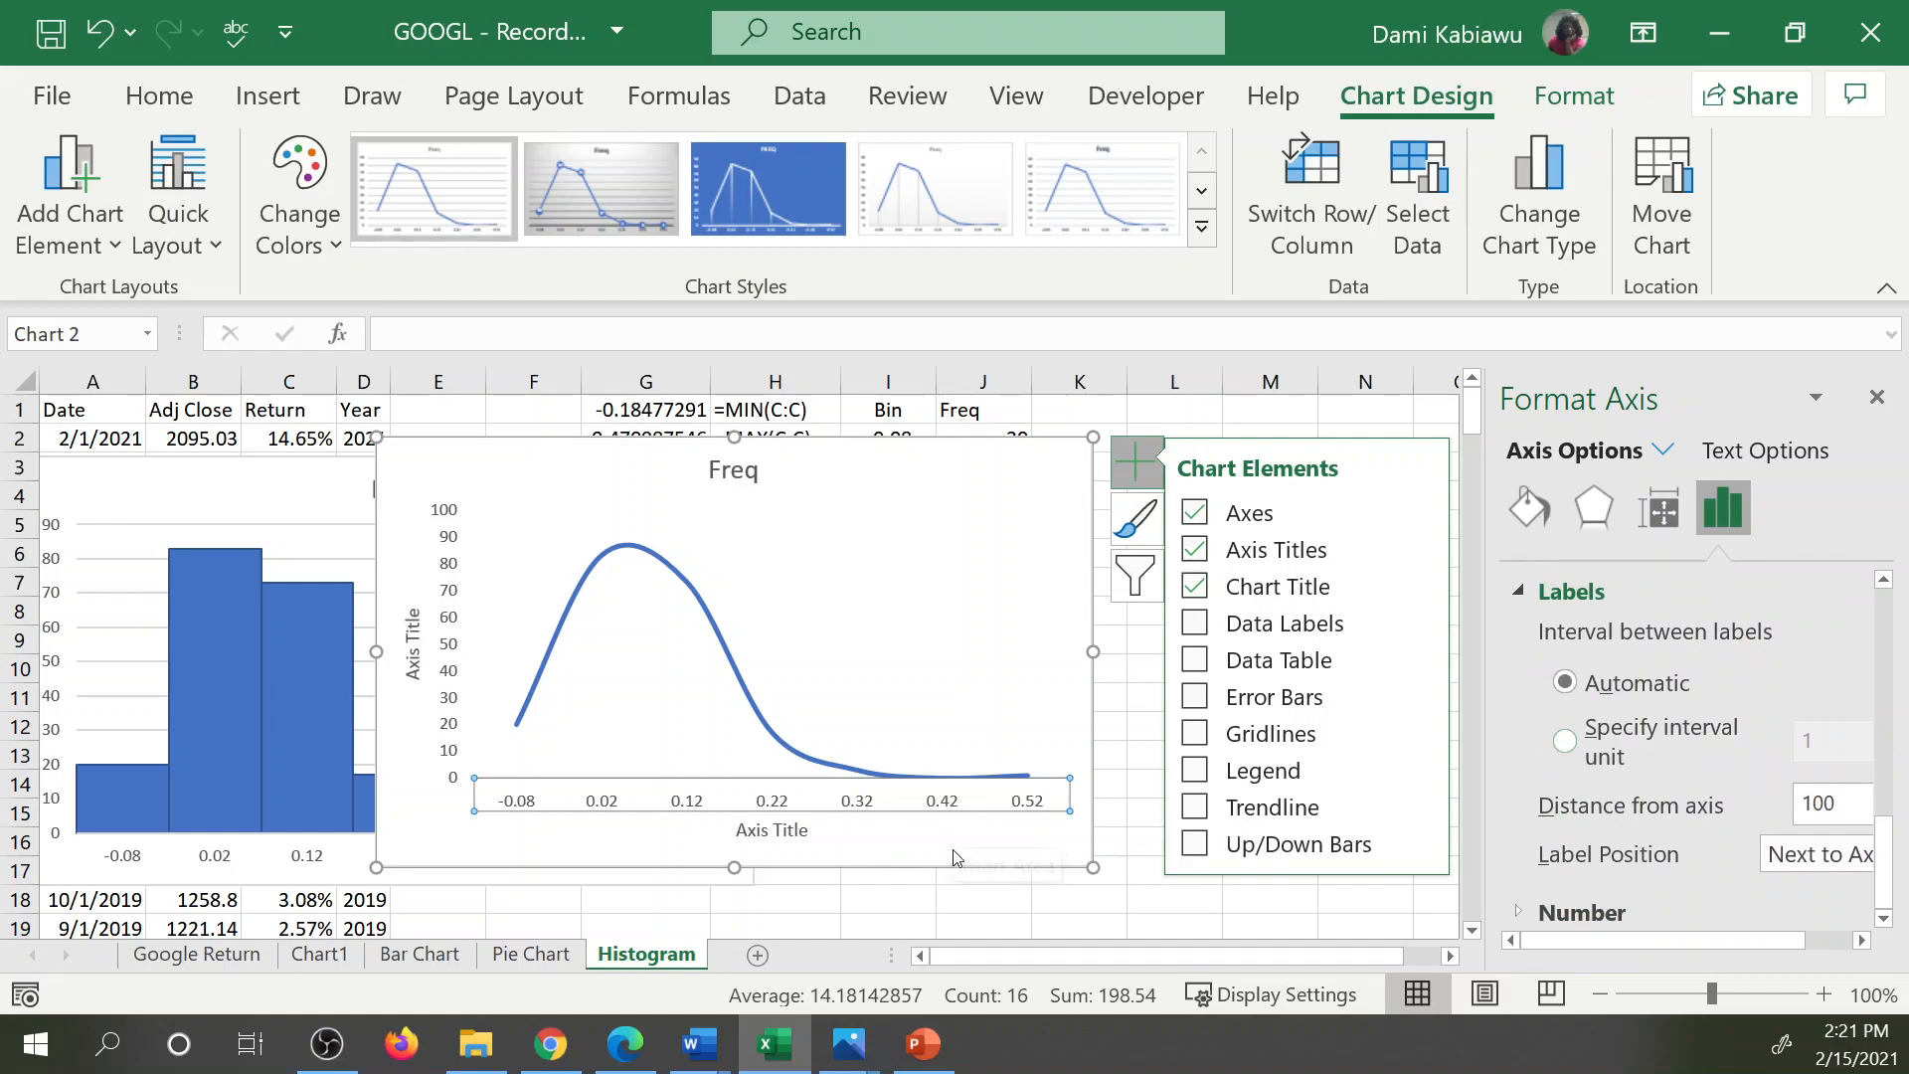
{"action": "left_click", "coordinate": [935, 801]}
Move the line chart beyond column L, clear of the Freq table, and delete the histogram column chart.
{"action": "left_click_drag", "start_coordinate": [603, 449], "coordinate": [875, 467]}
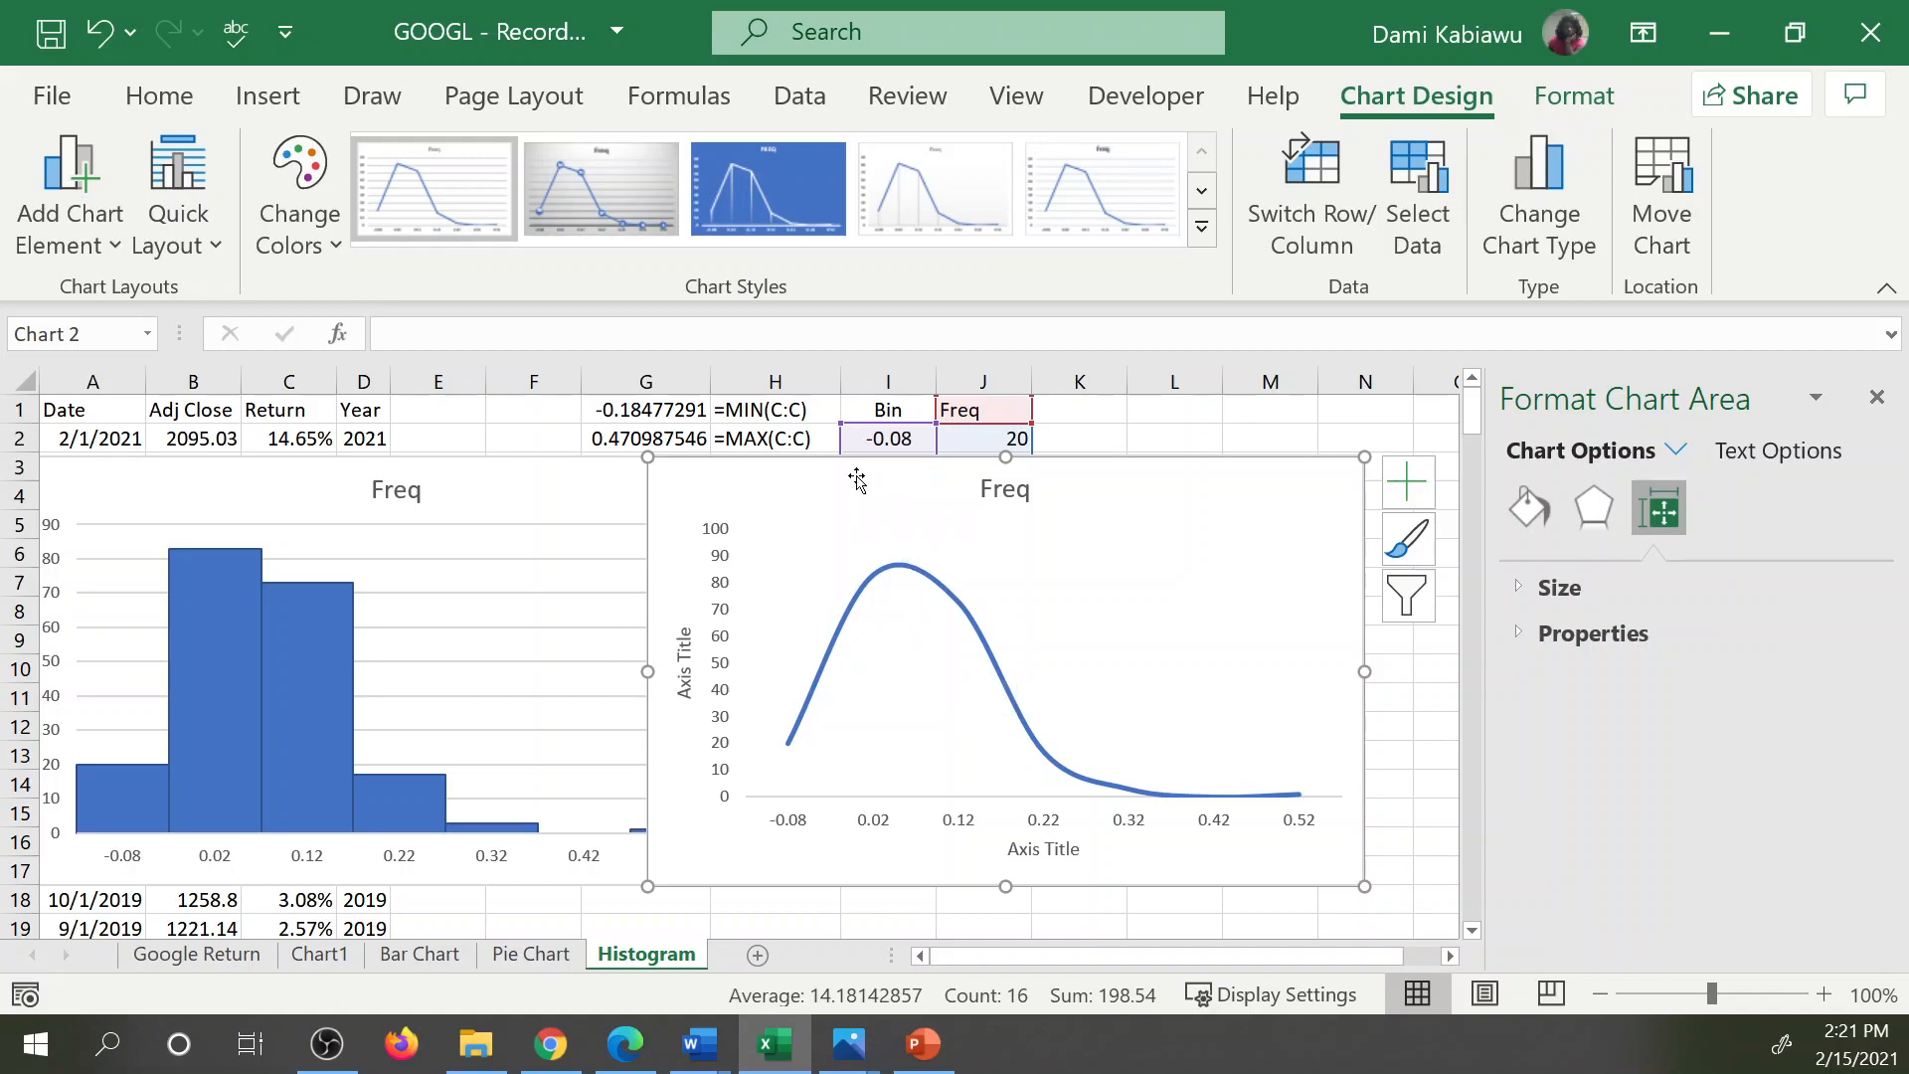
{"action": "left_click_drag", "start_coordinate": [759, 473], "coordinate": [1191, 412]}
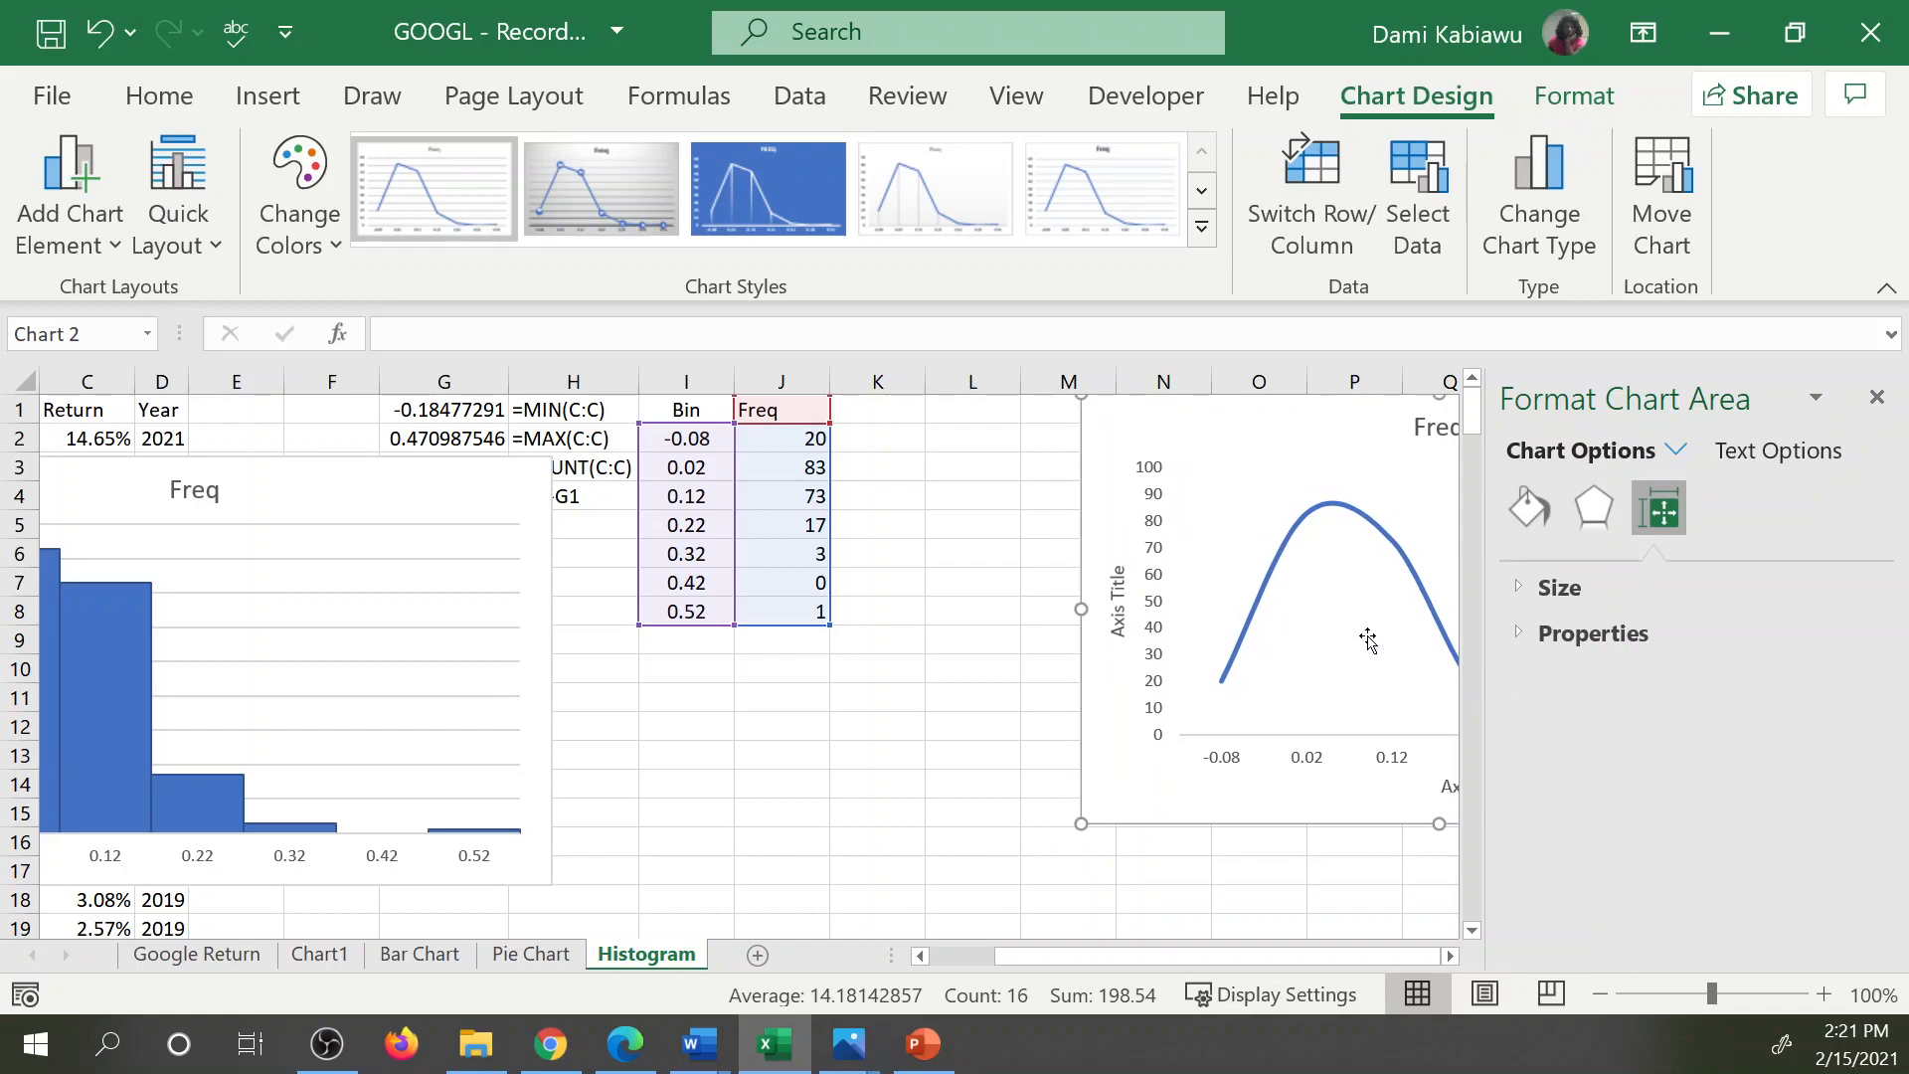
{"action": "left_click", "coordinate": [330, 476]}
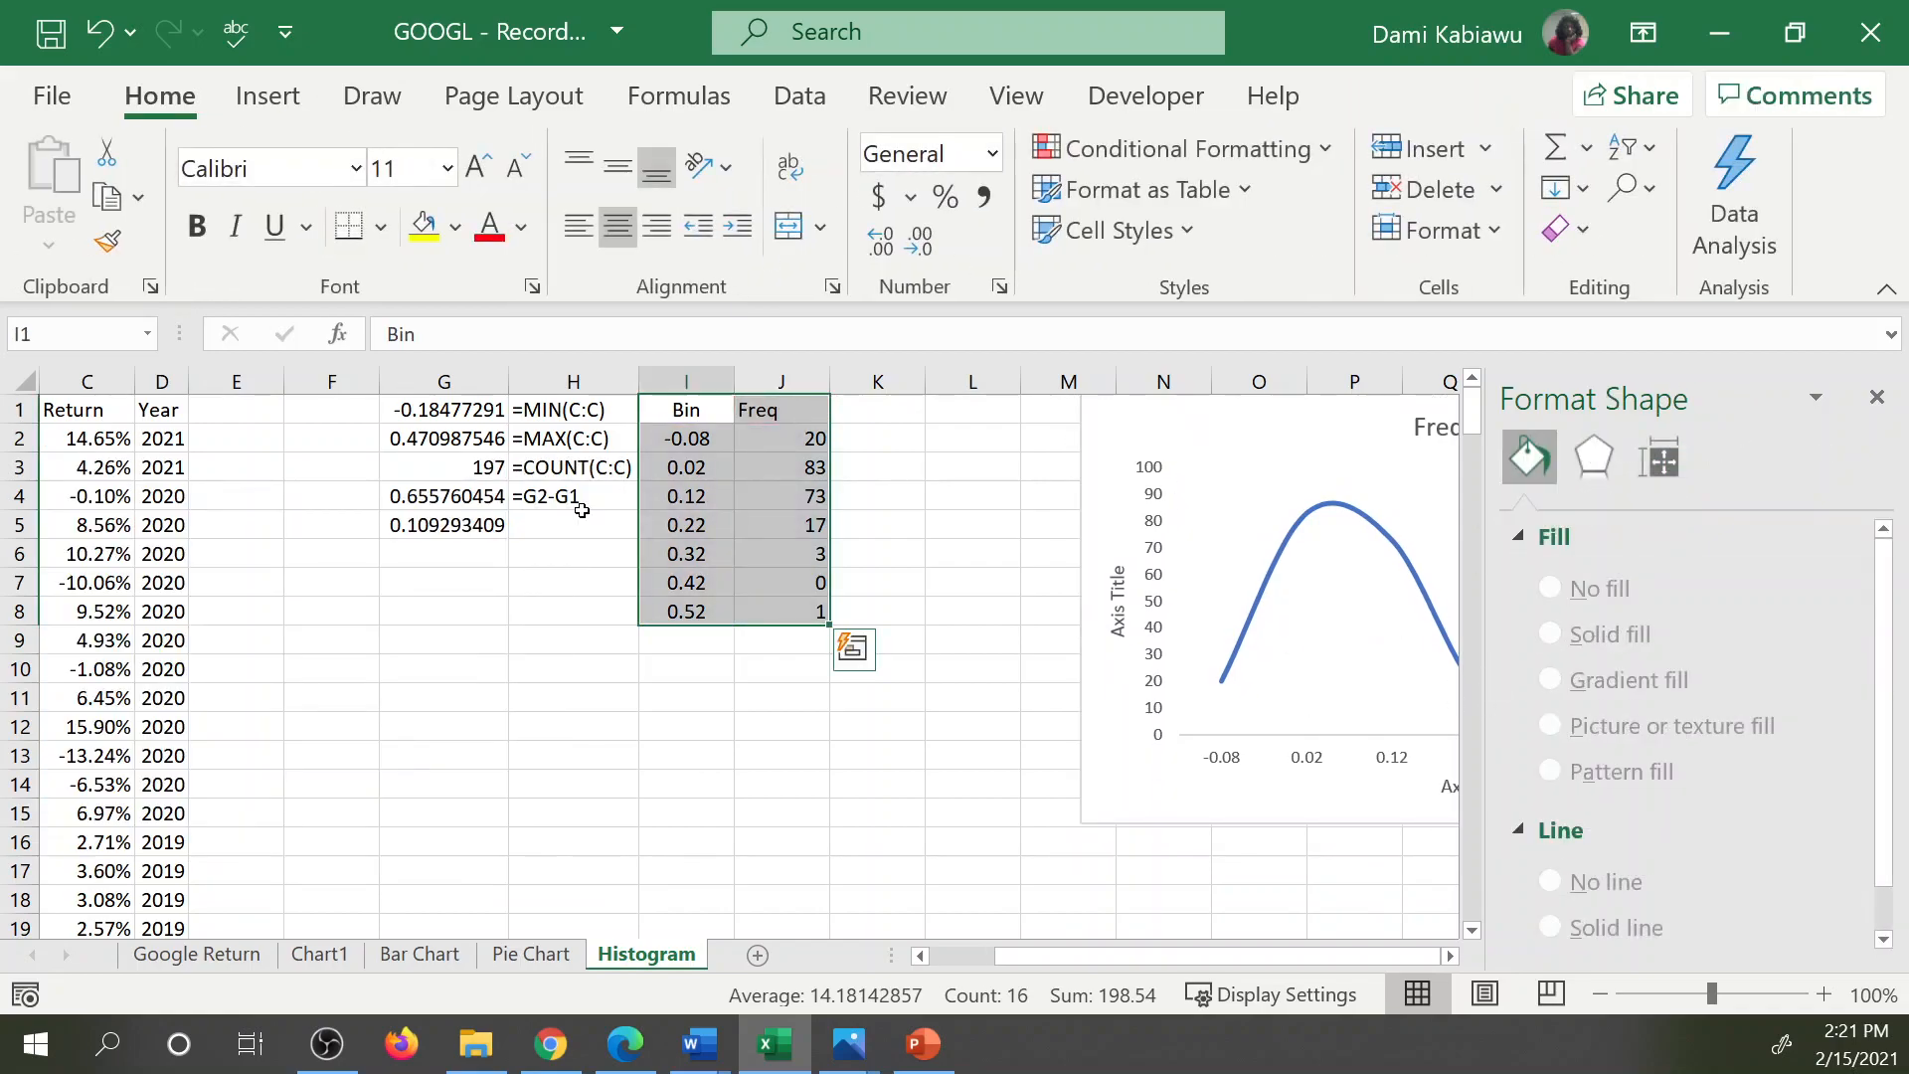
{"action": "left_click", "coordinate": [921, 516]}
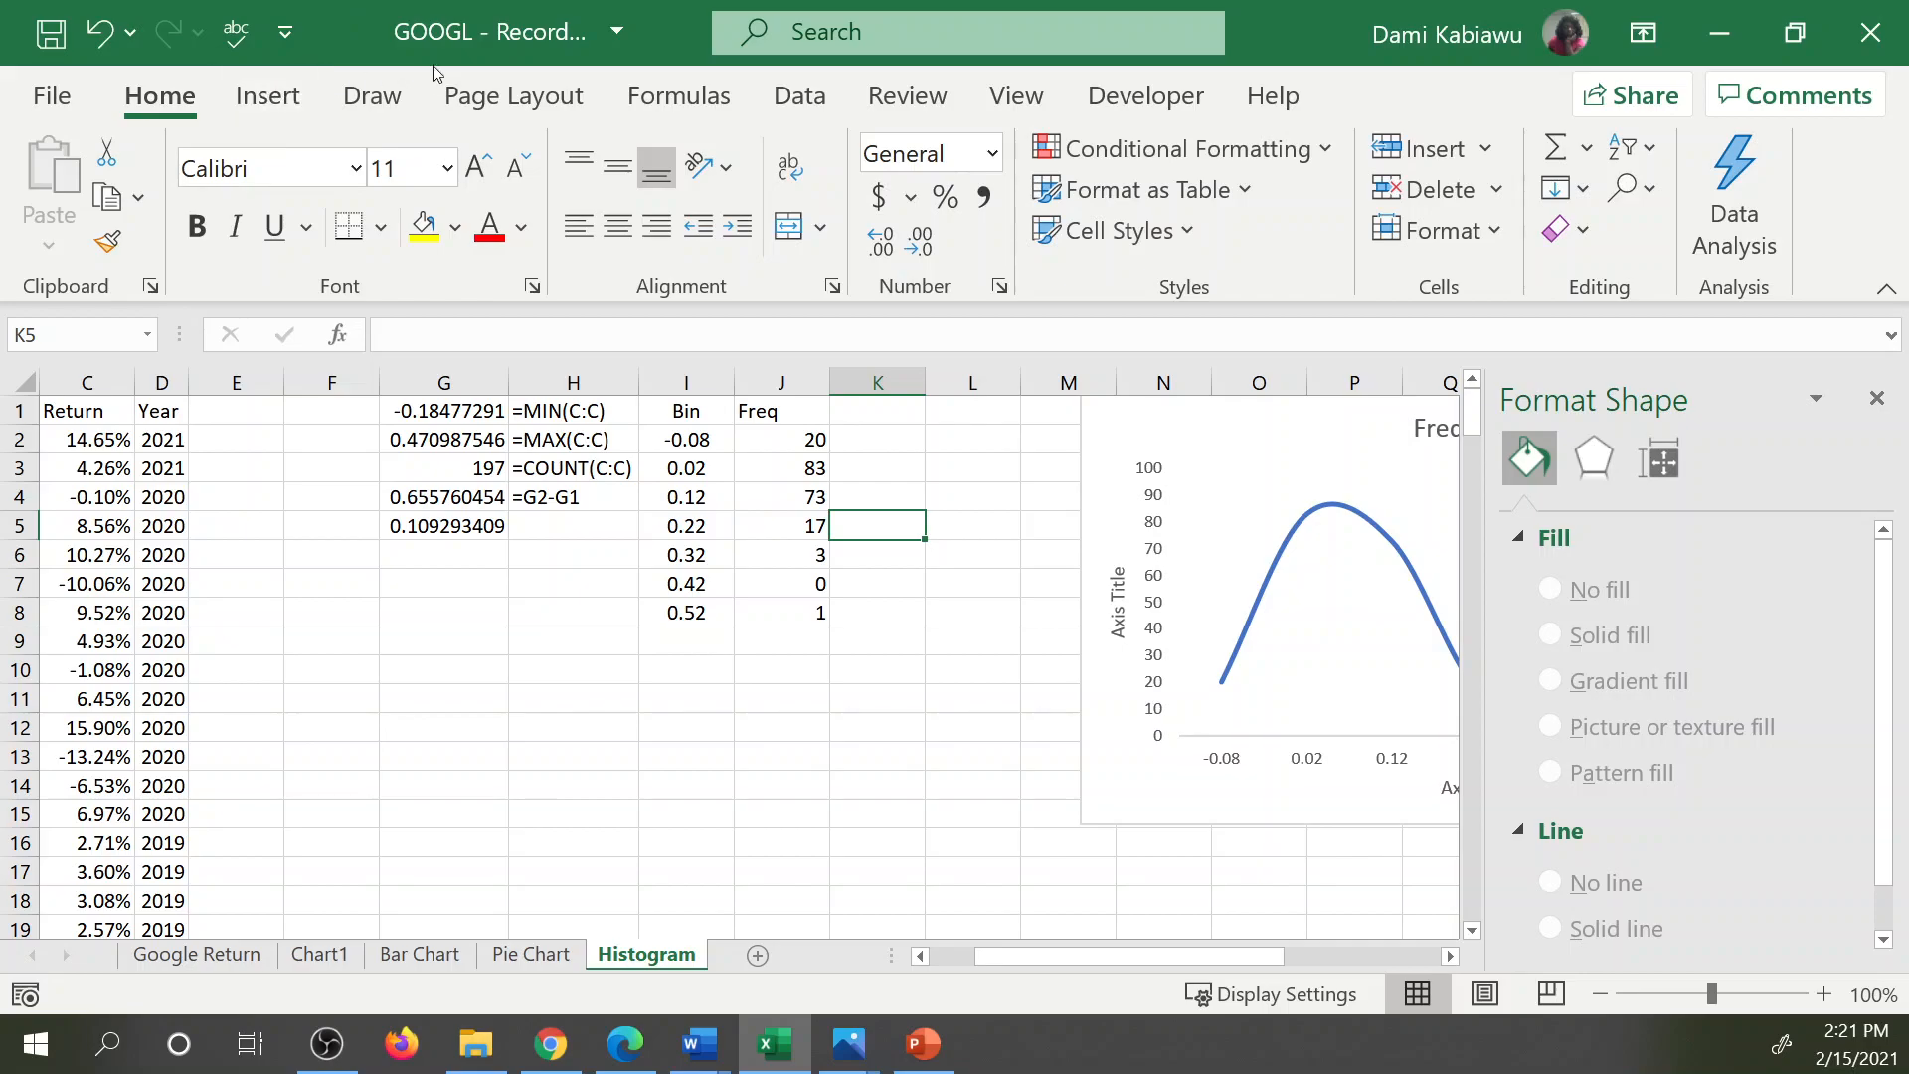
Check in the Excel Options whether the Analysis ToolPak is enabled among the Excel add-ins, leaving the add-in selection as it is.
{"action": "left_click", "coordinate": [70, 103]}
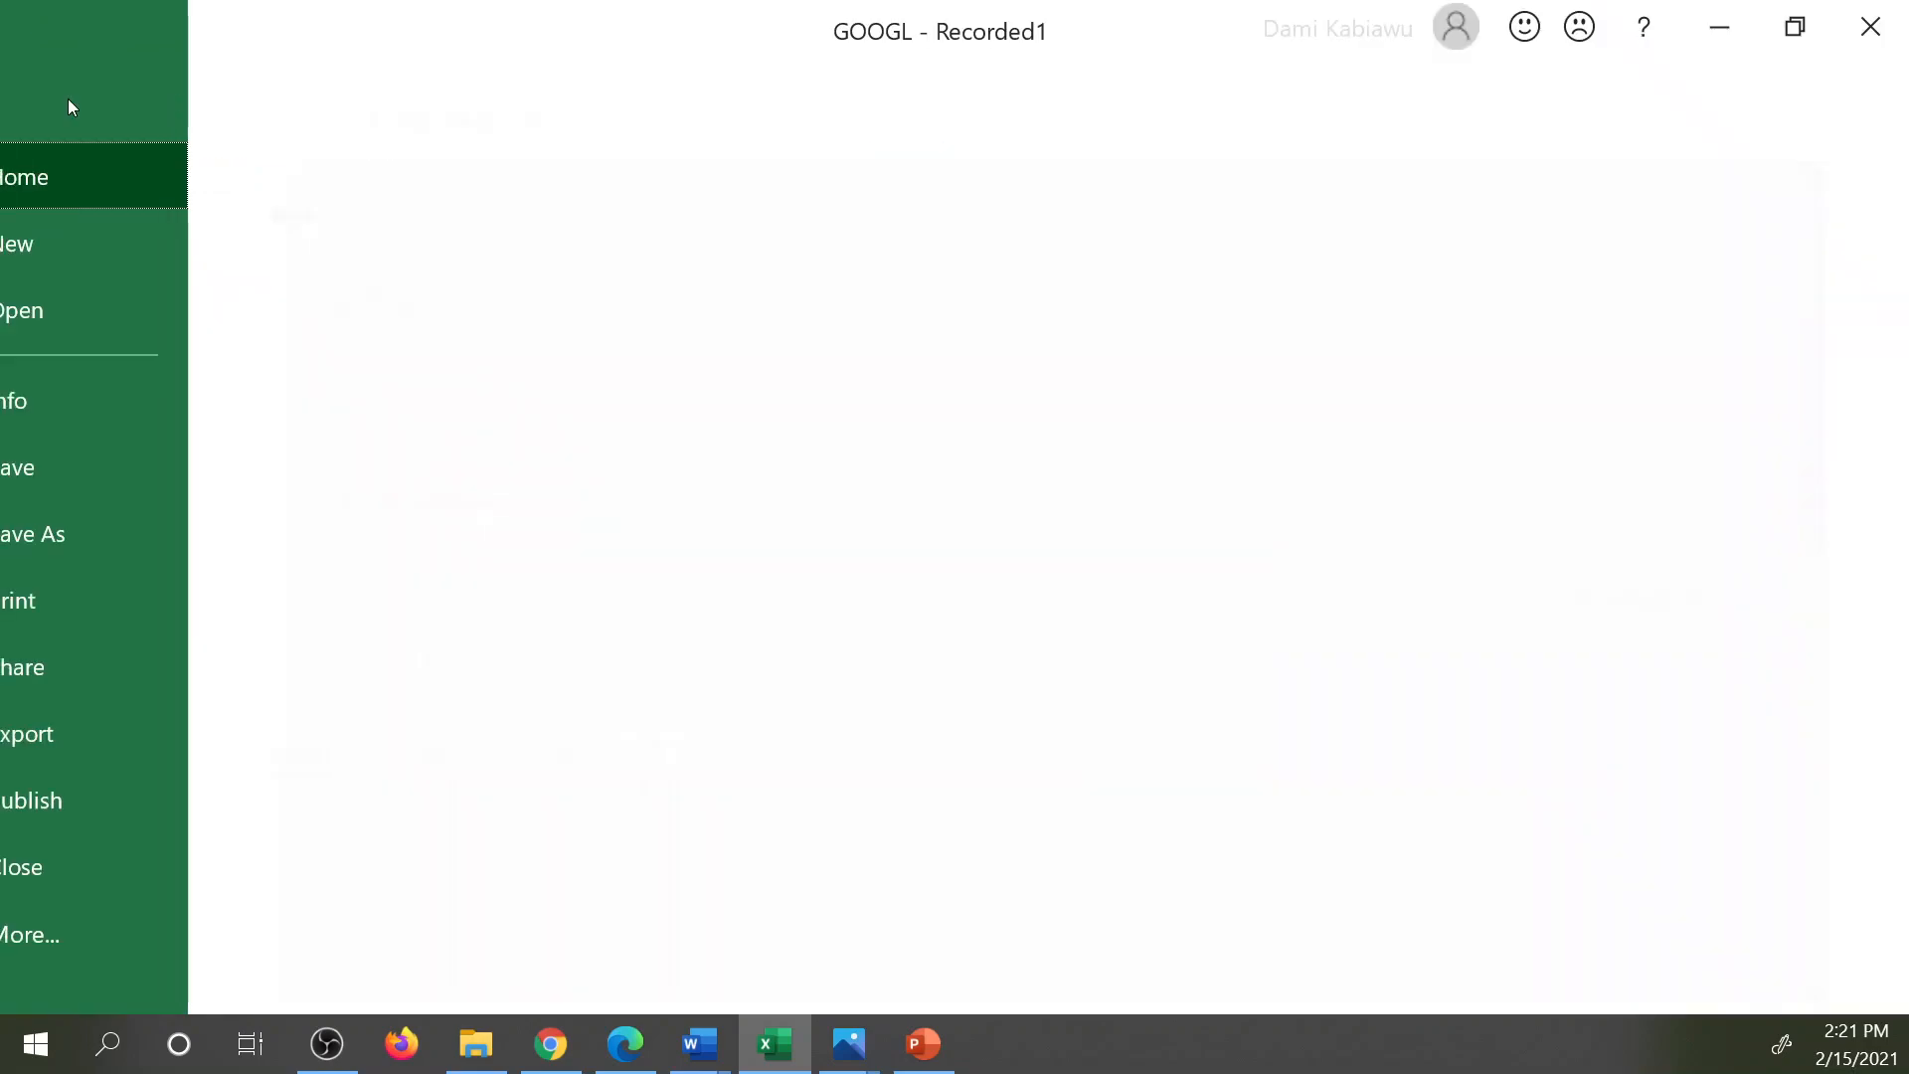
{"action": "left_click", "coordinate": [121, 932]}
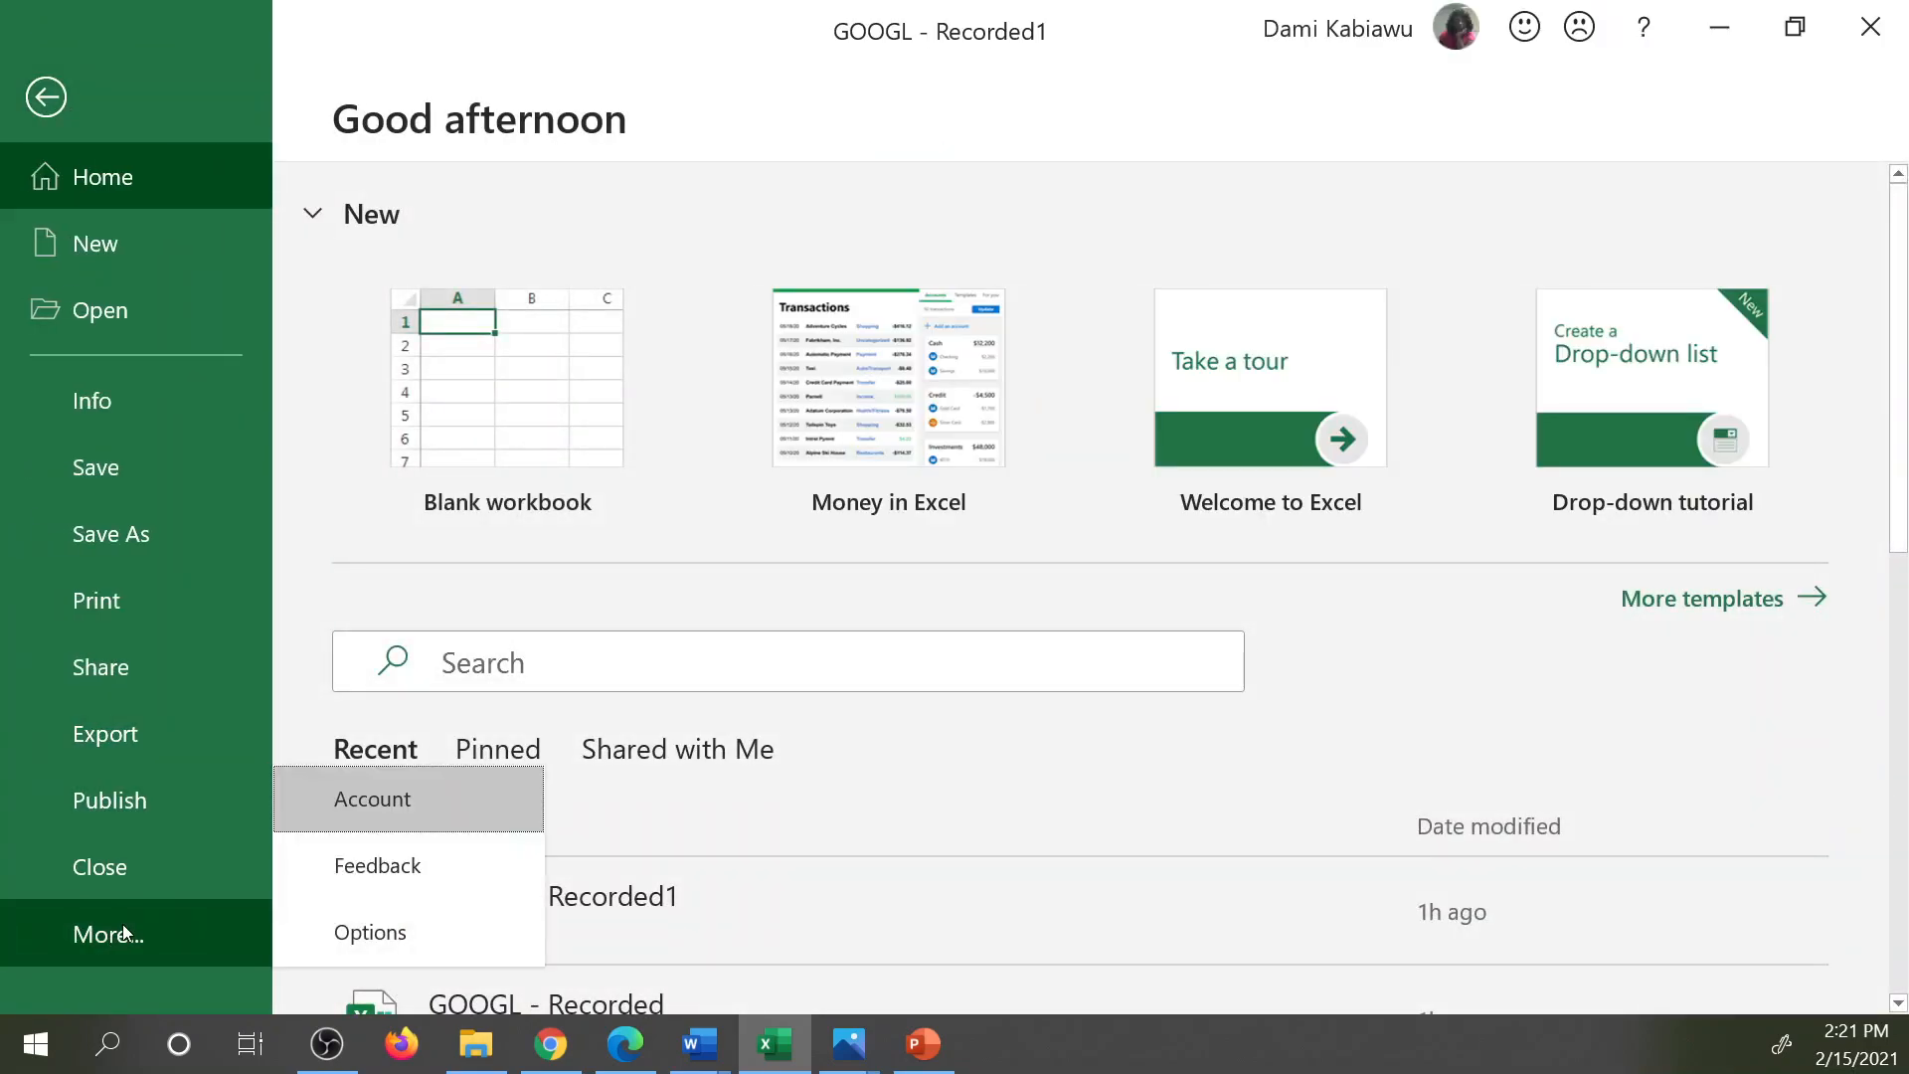
{"action": "left_click", "coordinate": [447, 934]}
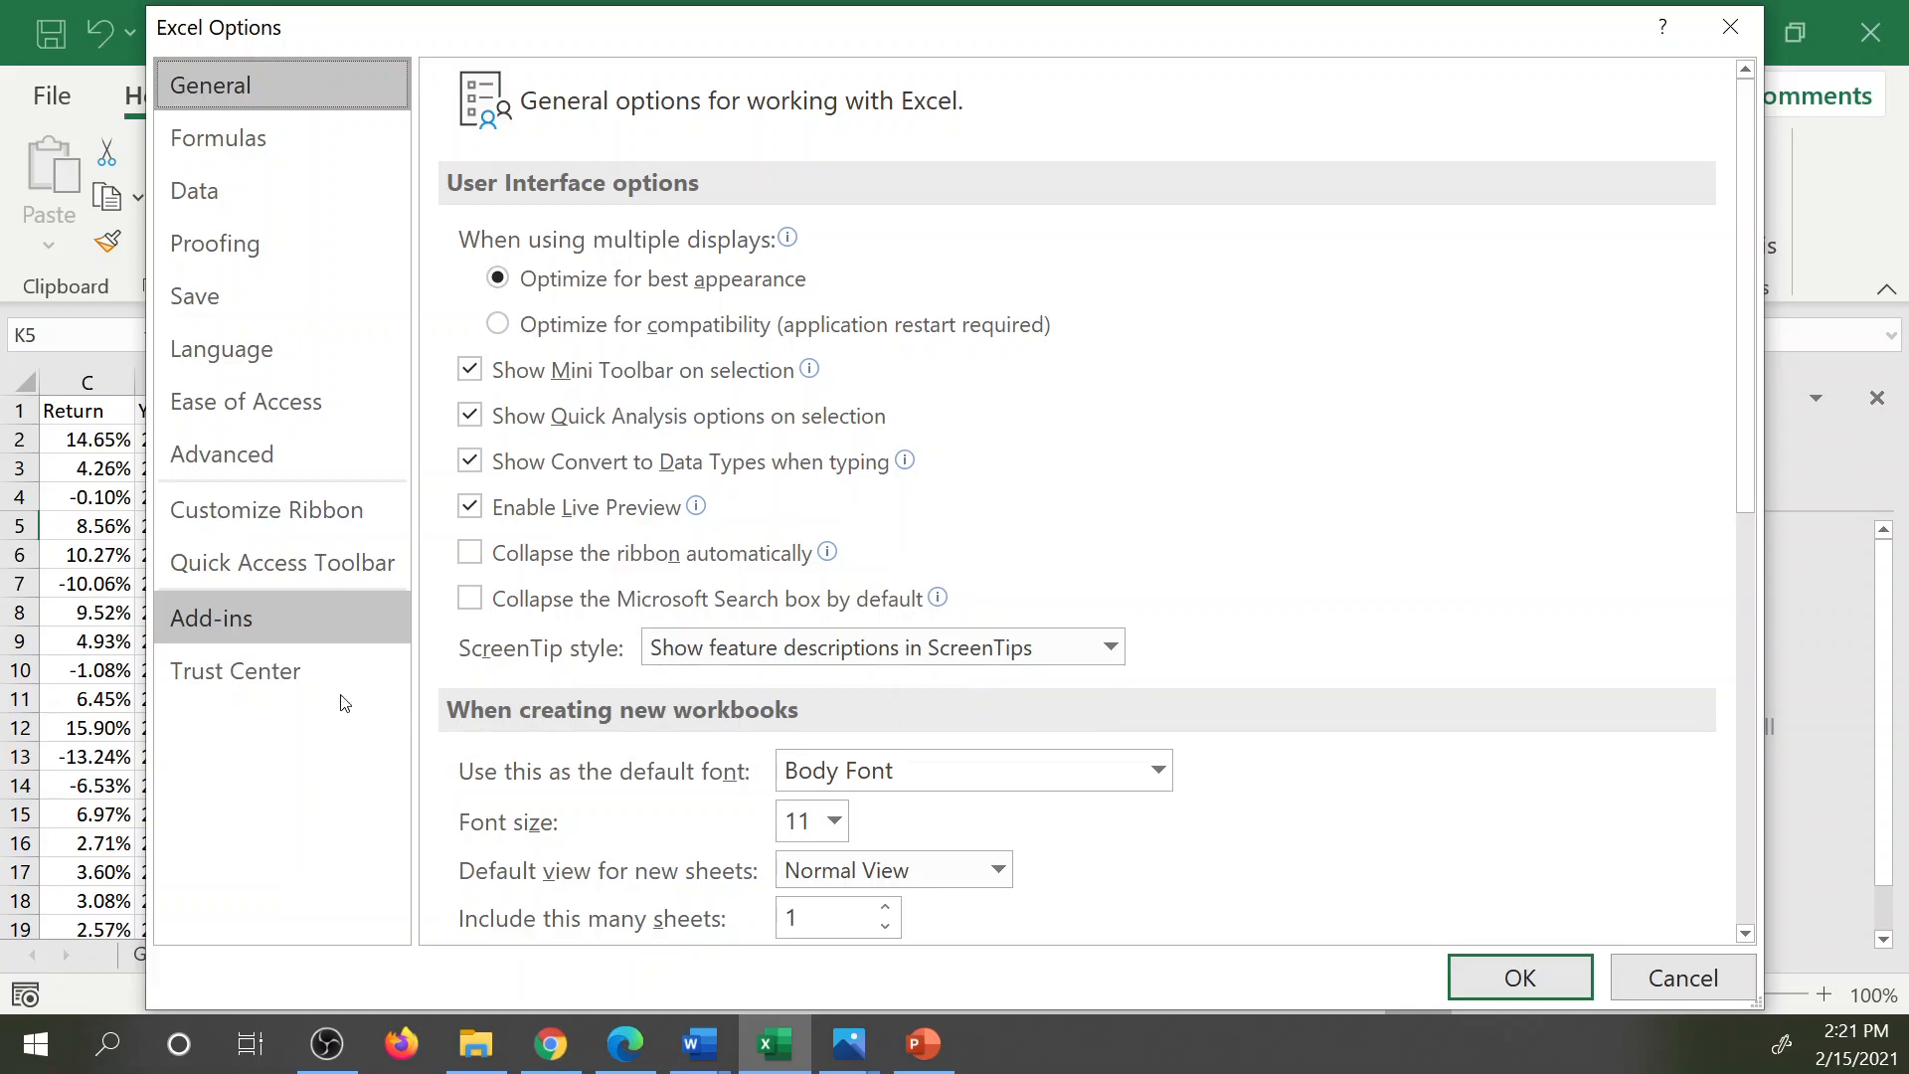
{"action": "left_click", "coordinate": [242, 621]}
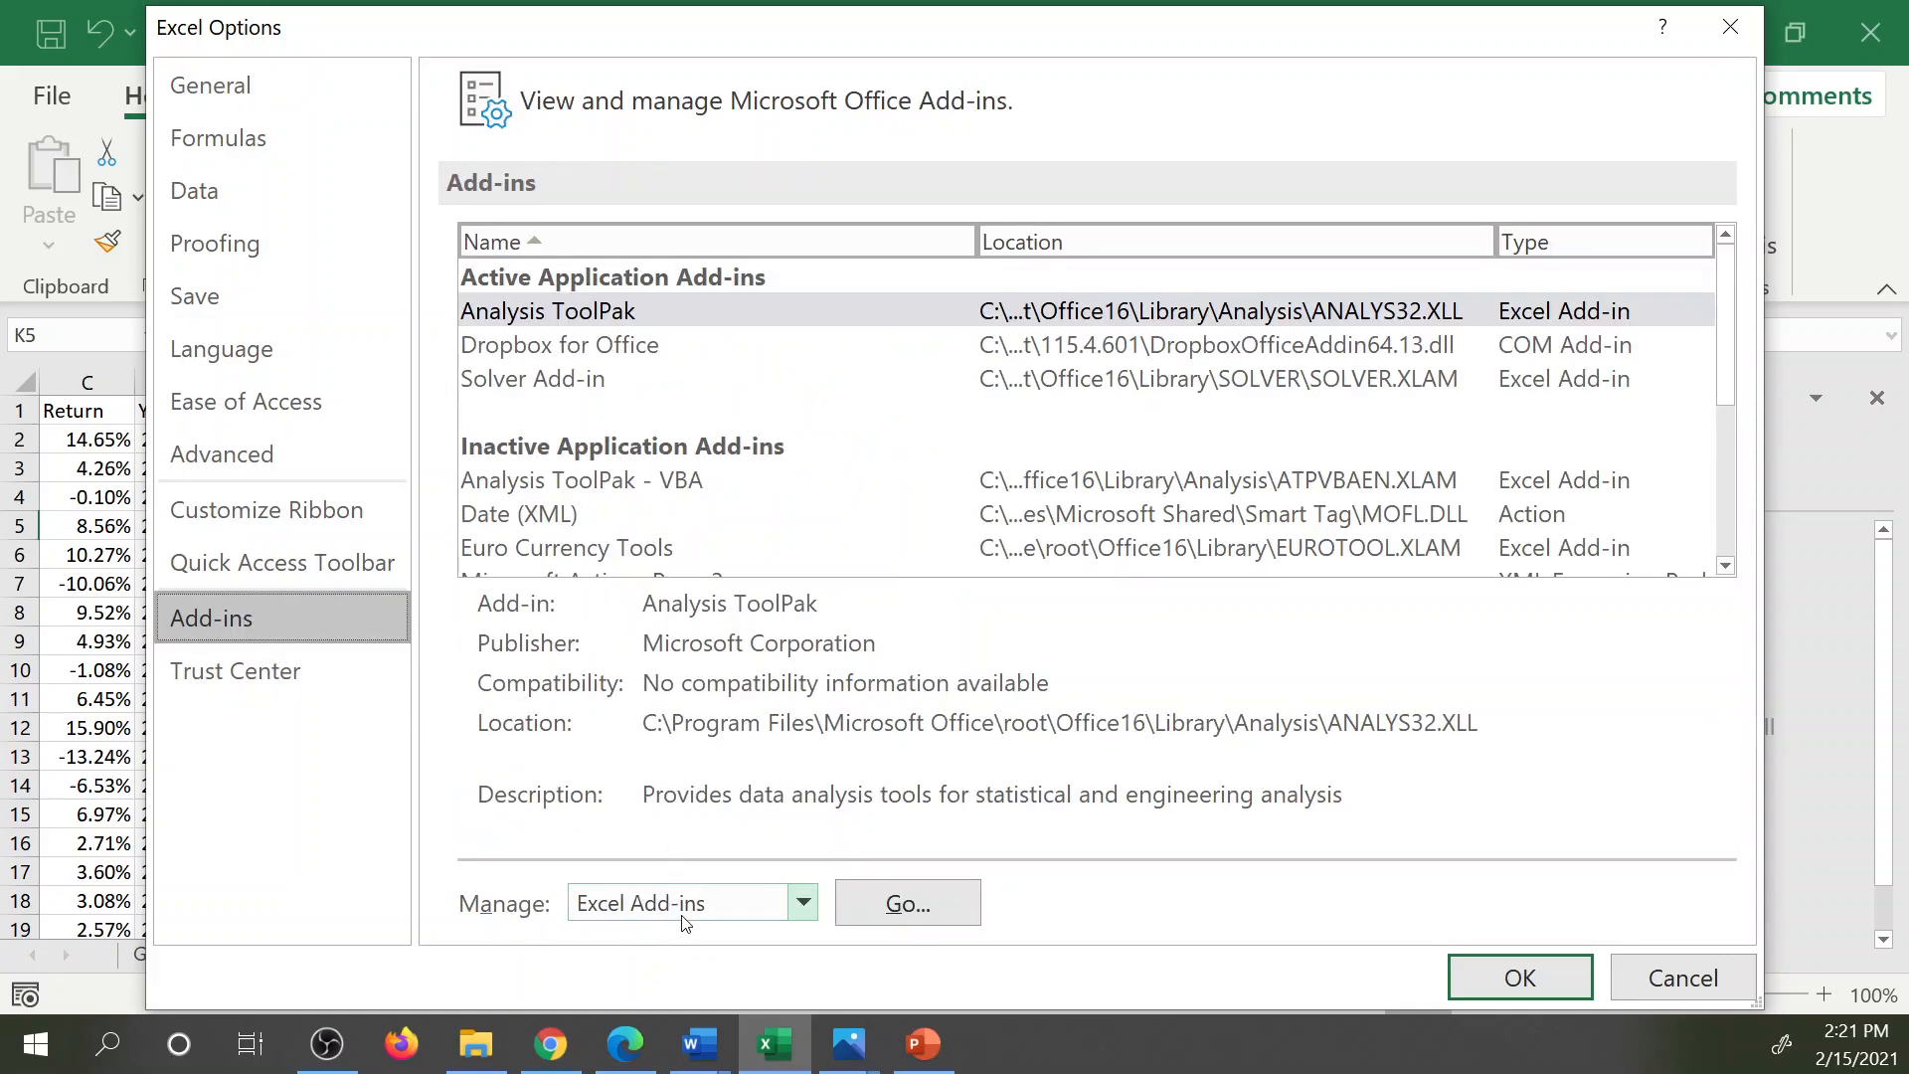
{"action": "left_click", "coordinate": [908, 902]}
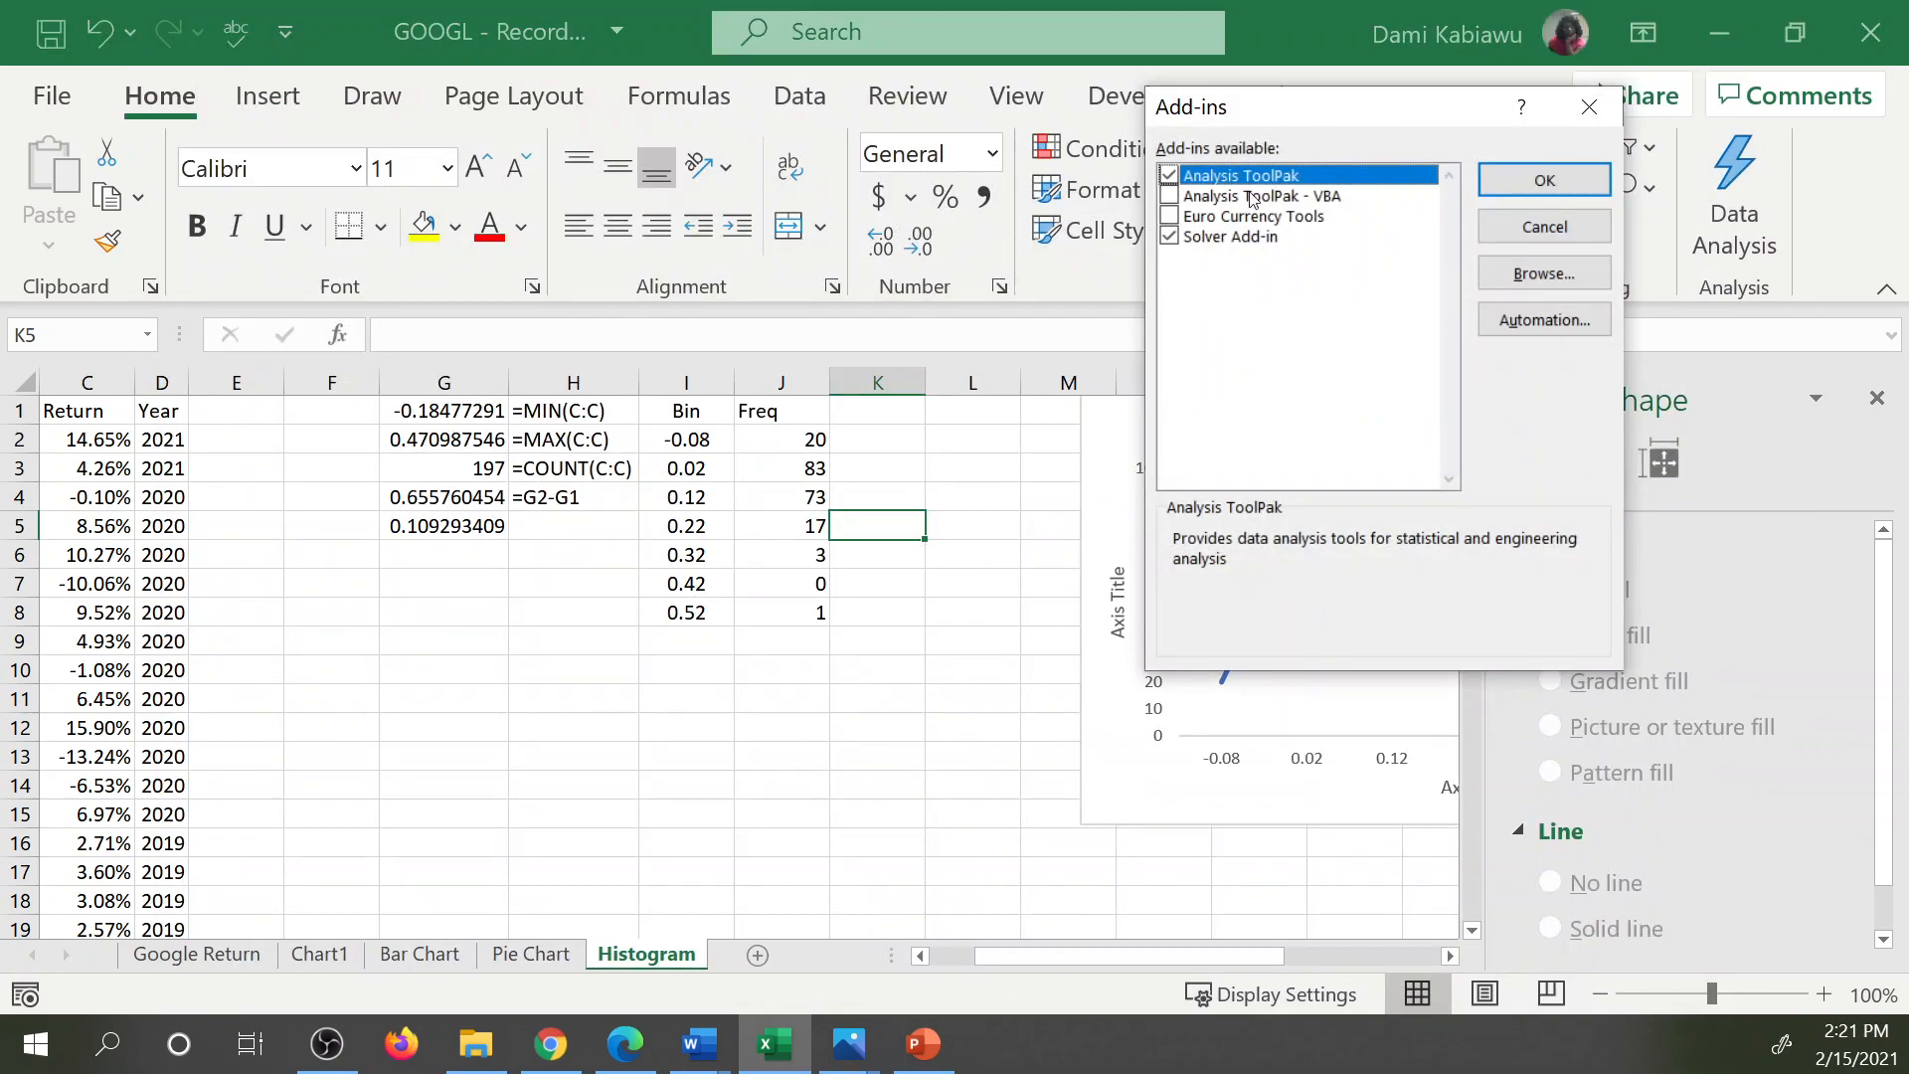
{"action": "left_click", "coordinate": [1539, 229]}
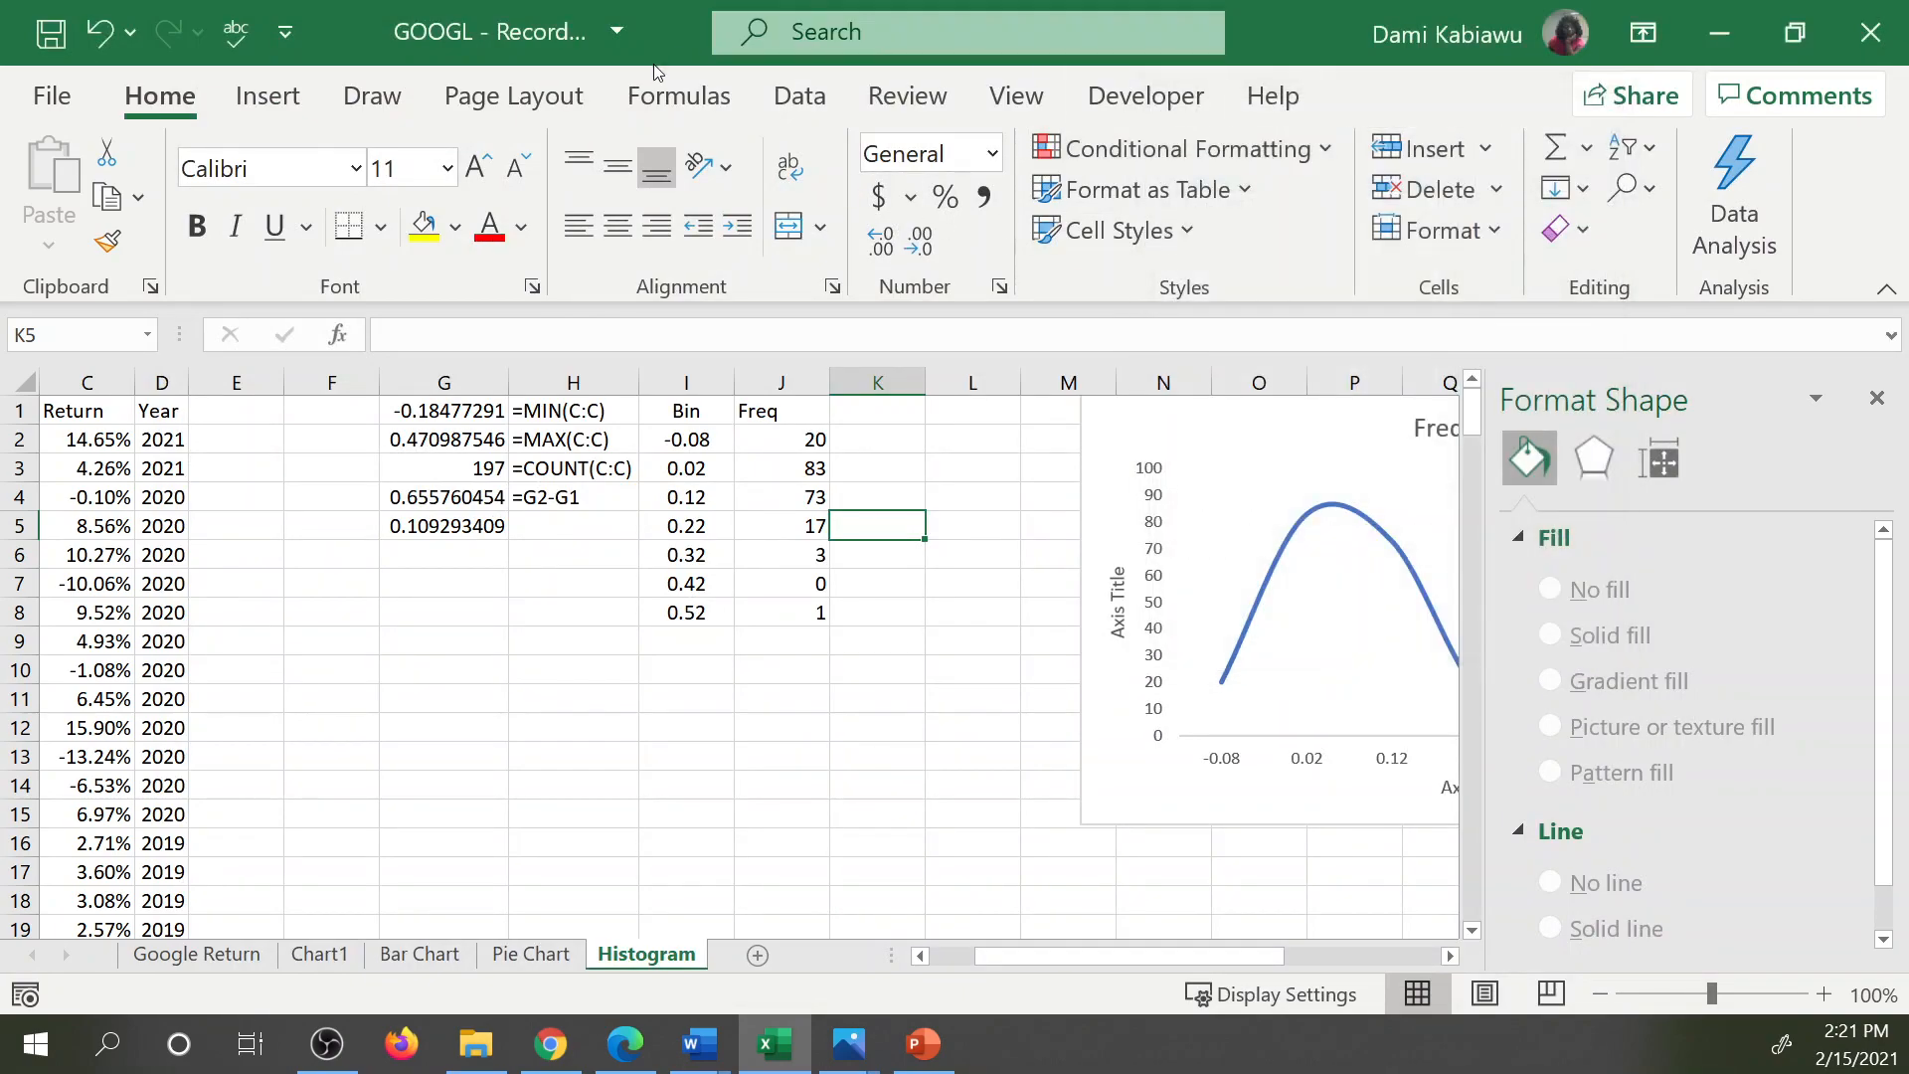
Start the Histogram data analysis tool and set its input range to the Return column, C1:C198.
{"action": "left_click", "coordinate": [796, 100]}
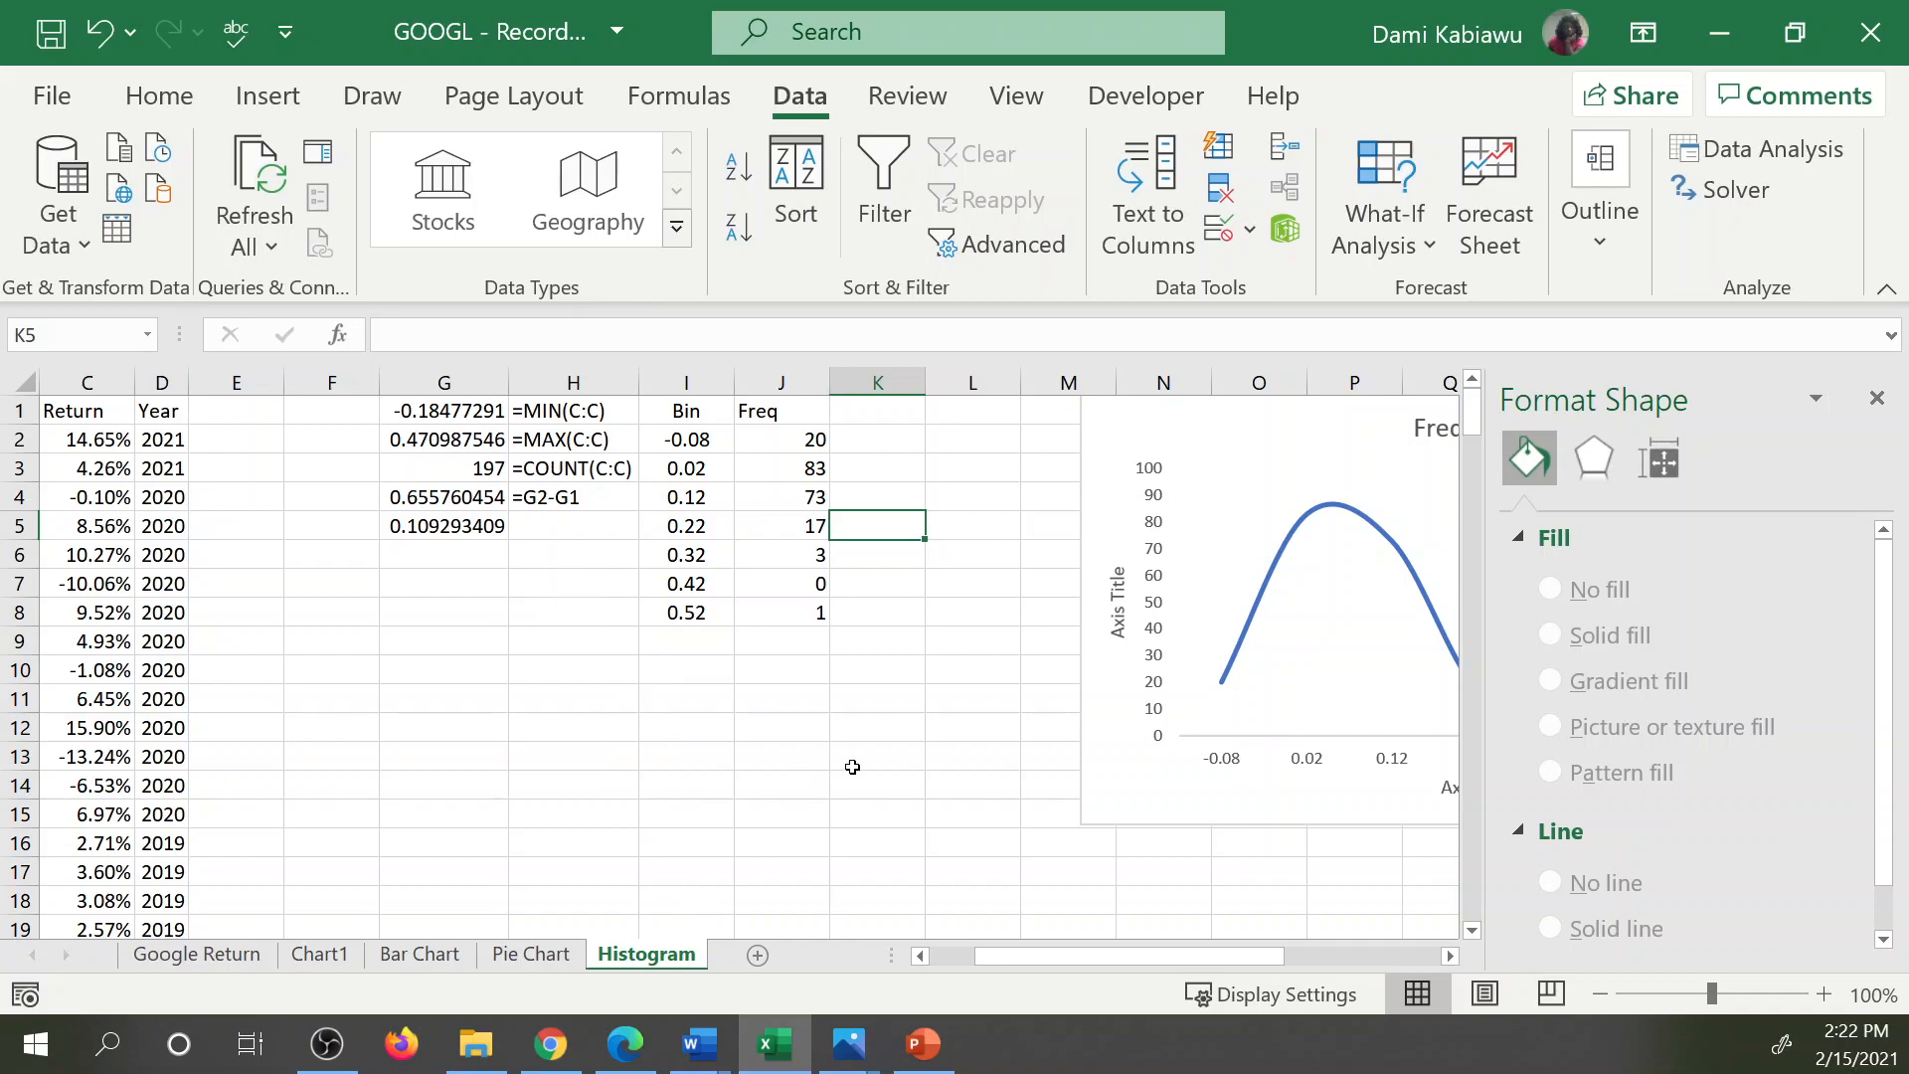
{"action": "left_click", "coordinate": [871, 676]}
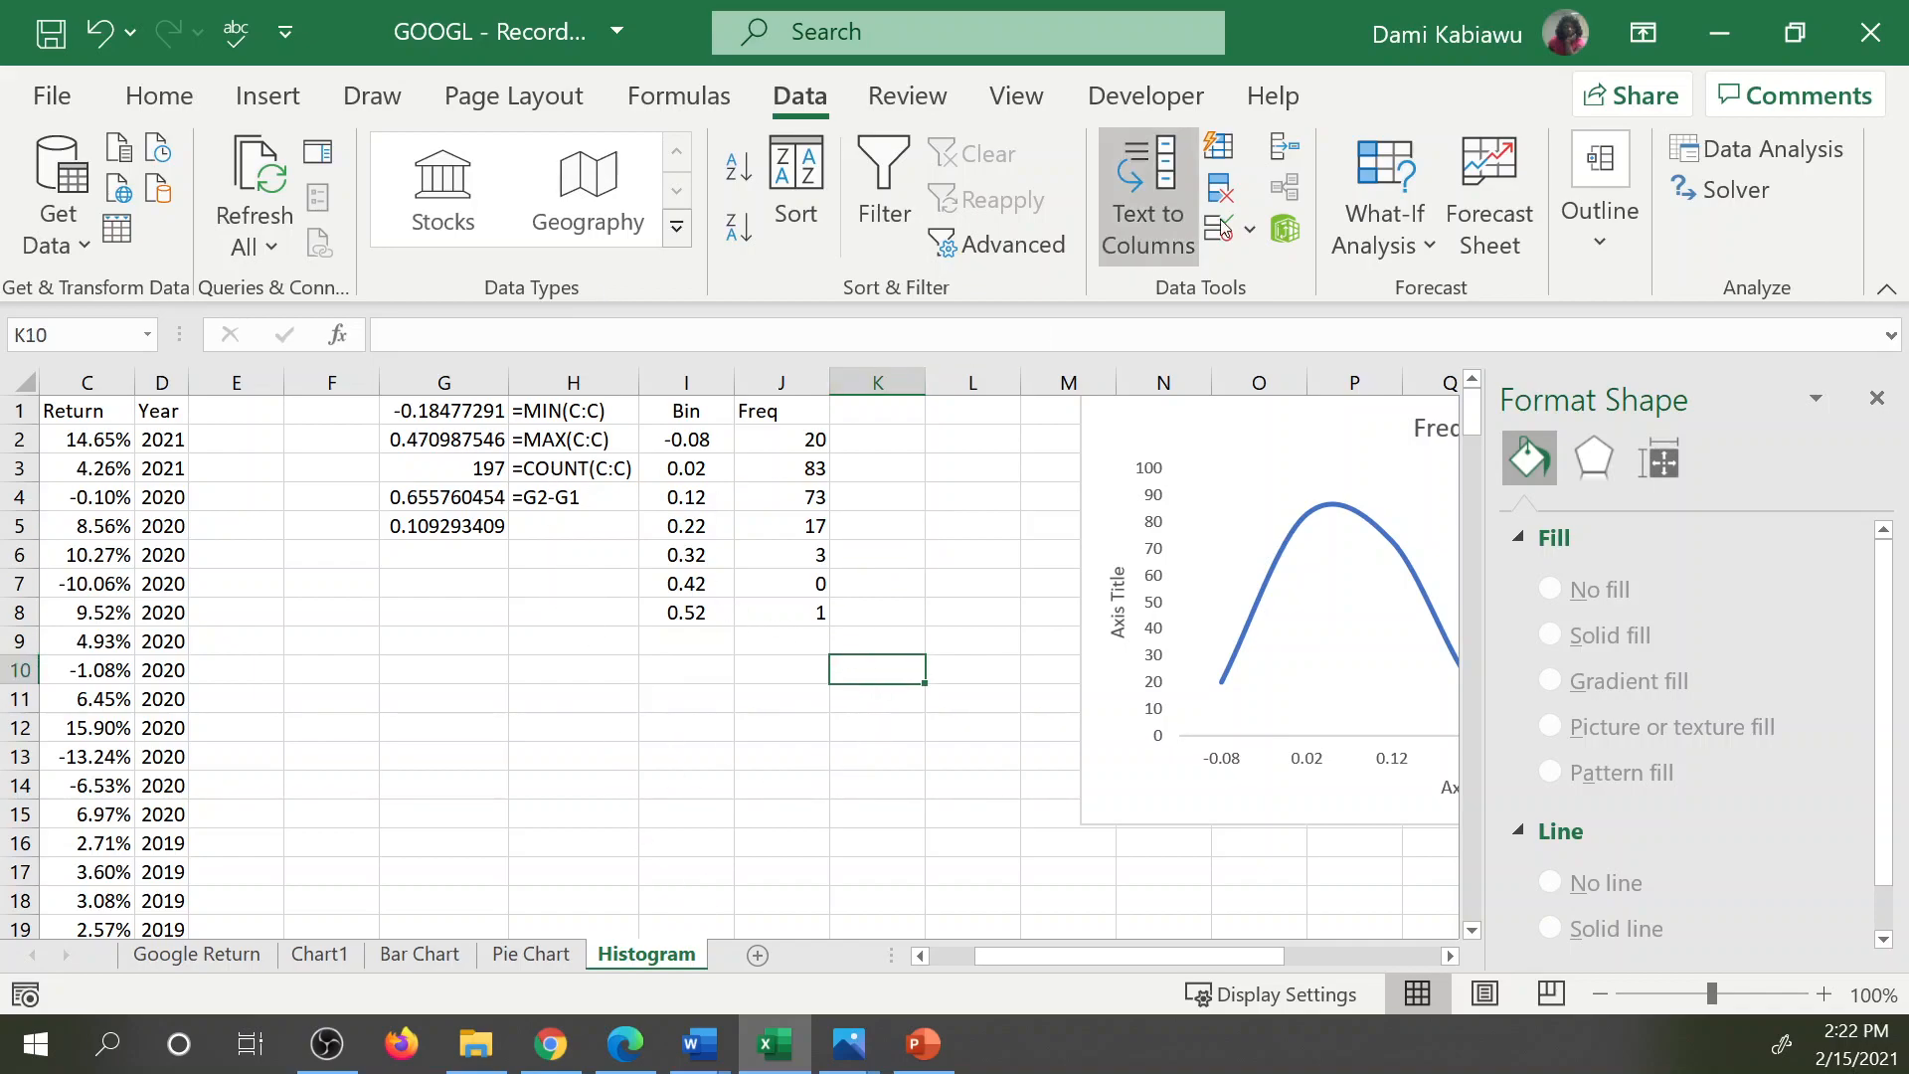
{"action": "left_click", "coordinate": [1728, 151]}
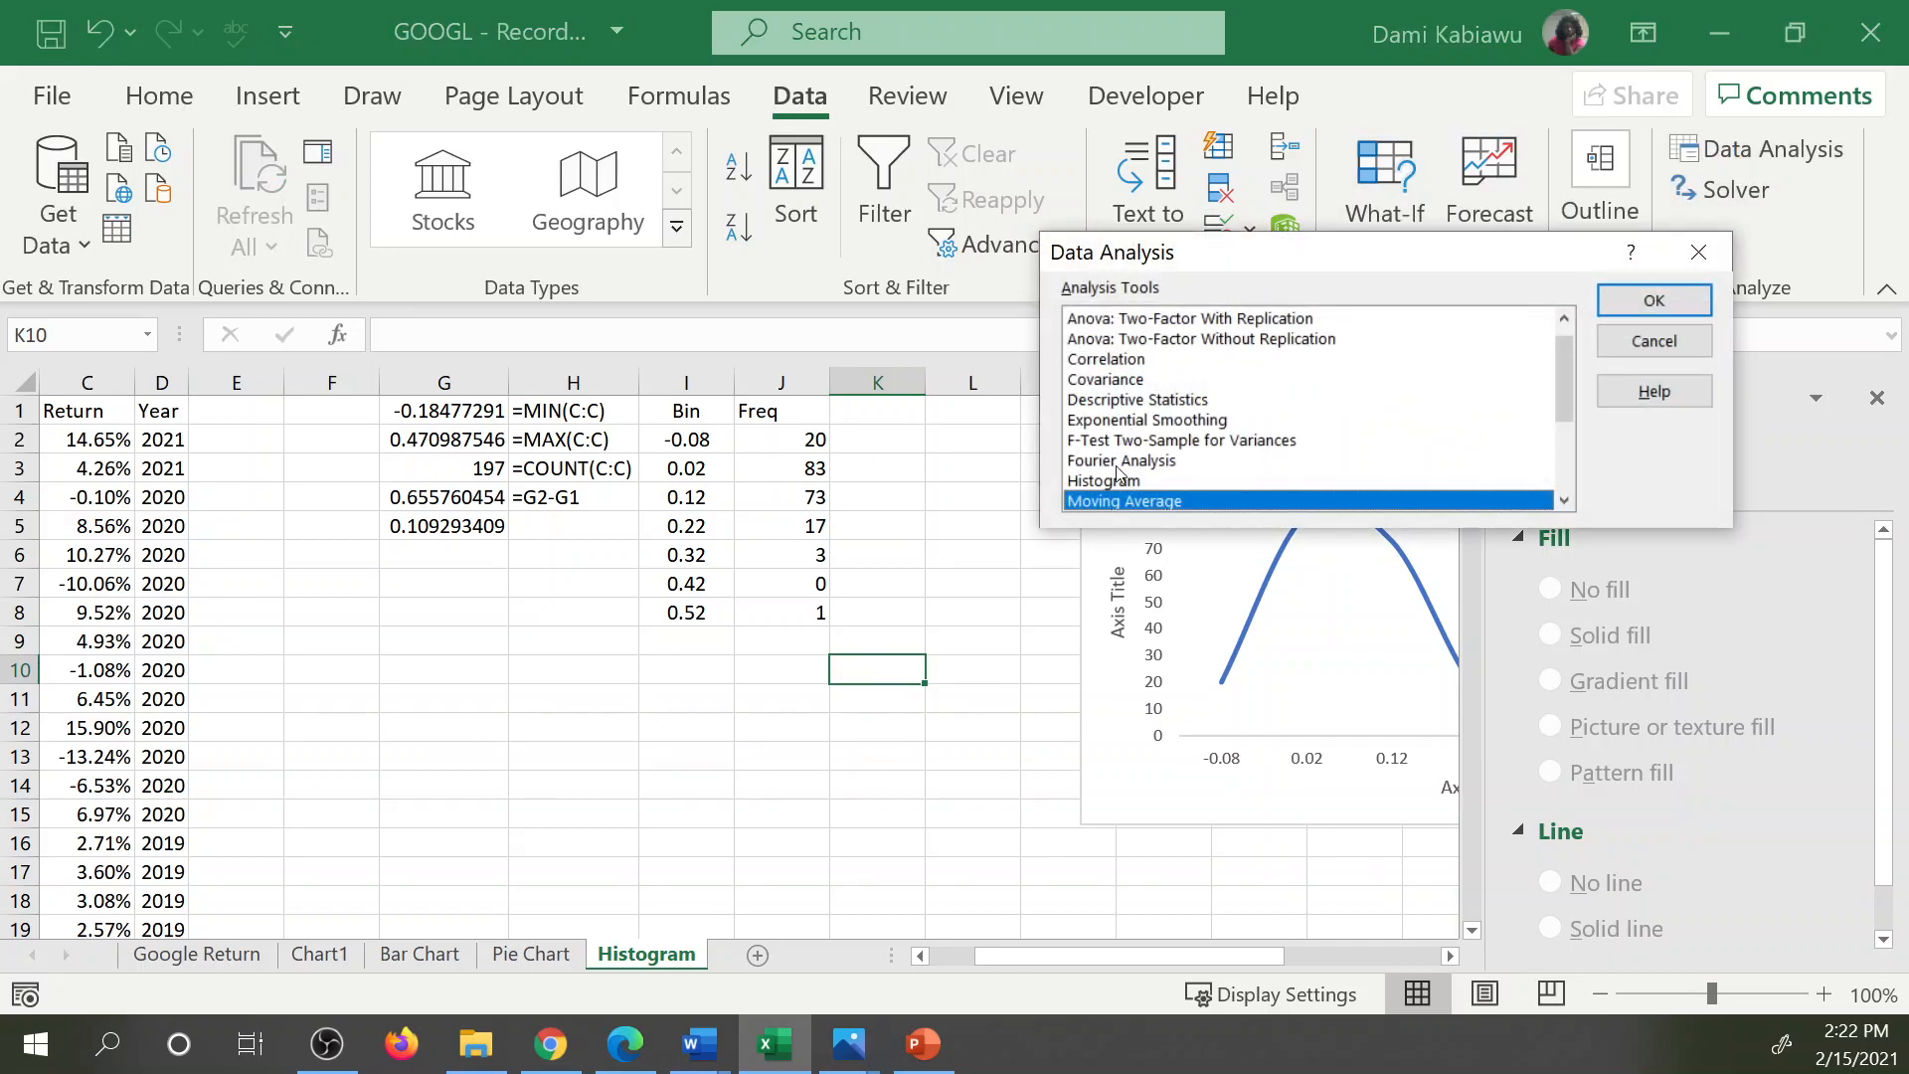
{"action": "left_click", "coordinate": [1106, 482]}
{"action": "left_click", "coordinate": [1636, 302]}
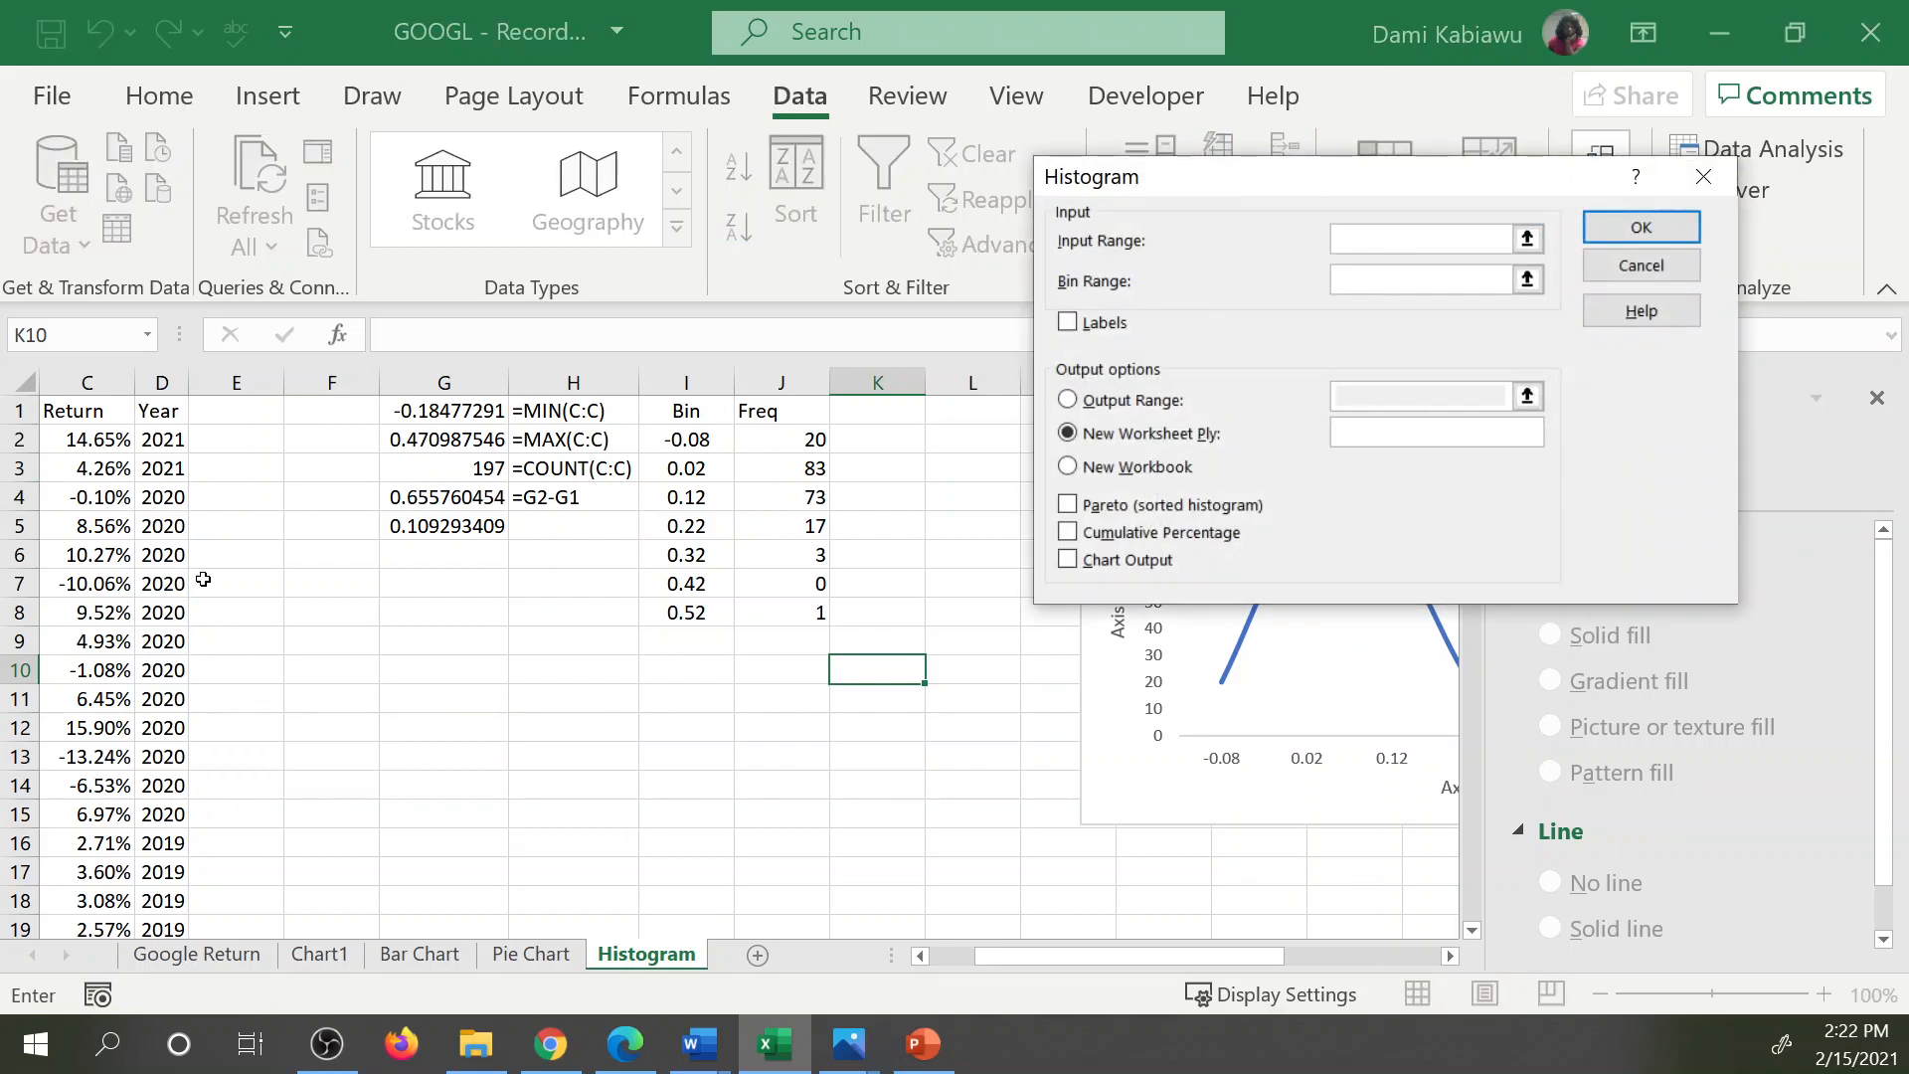
{"action": "left_click_drag", "start_coordinate": [1128, 956], "coordinate": [1084, 956]}
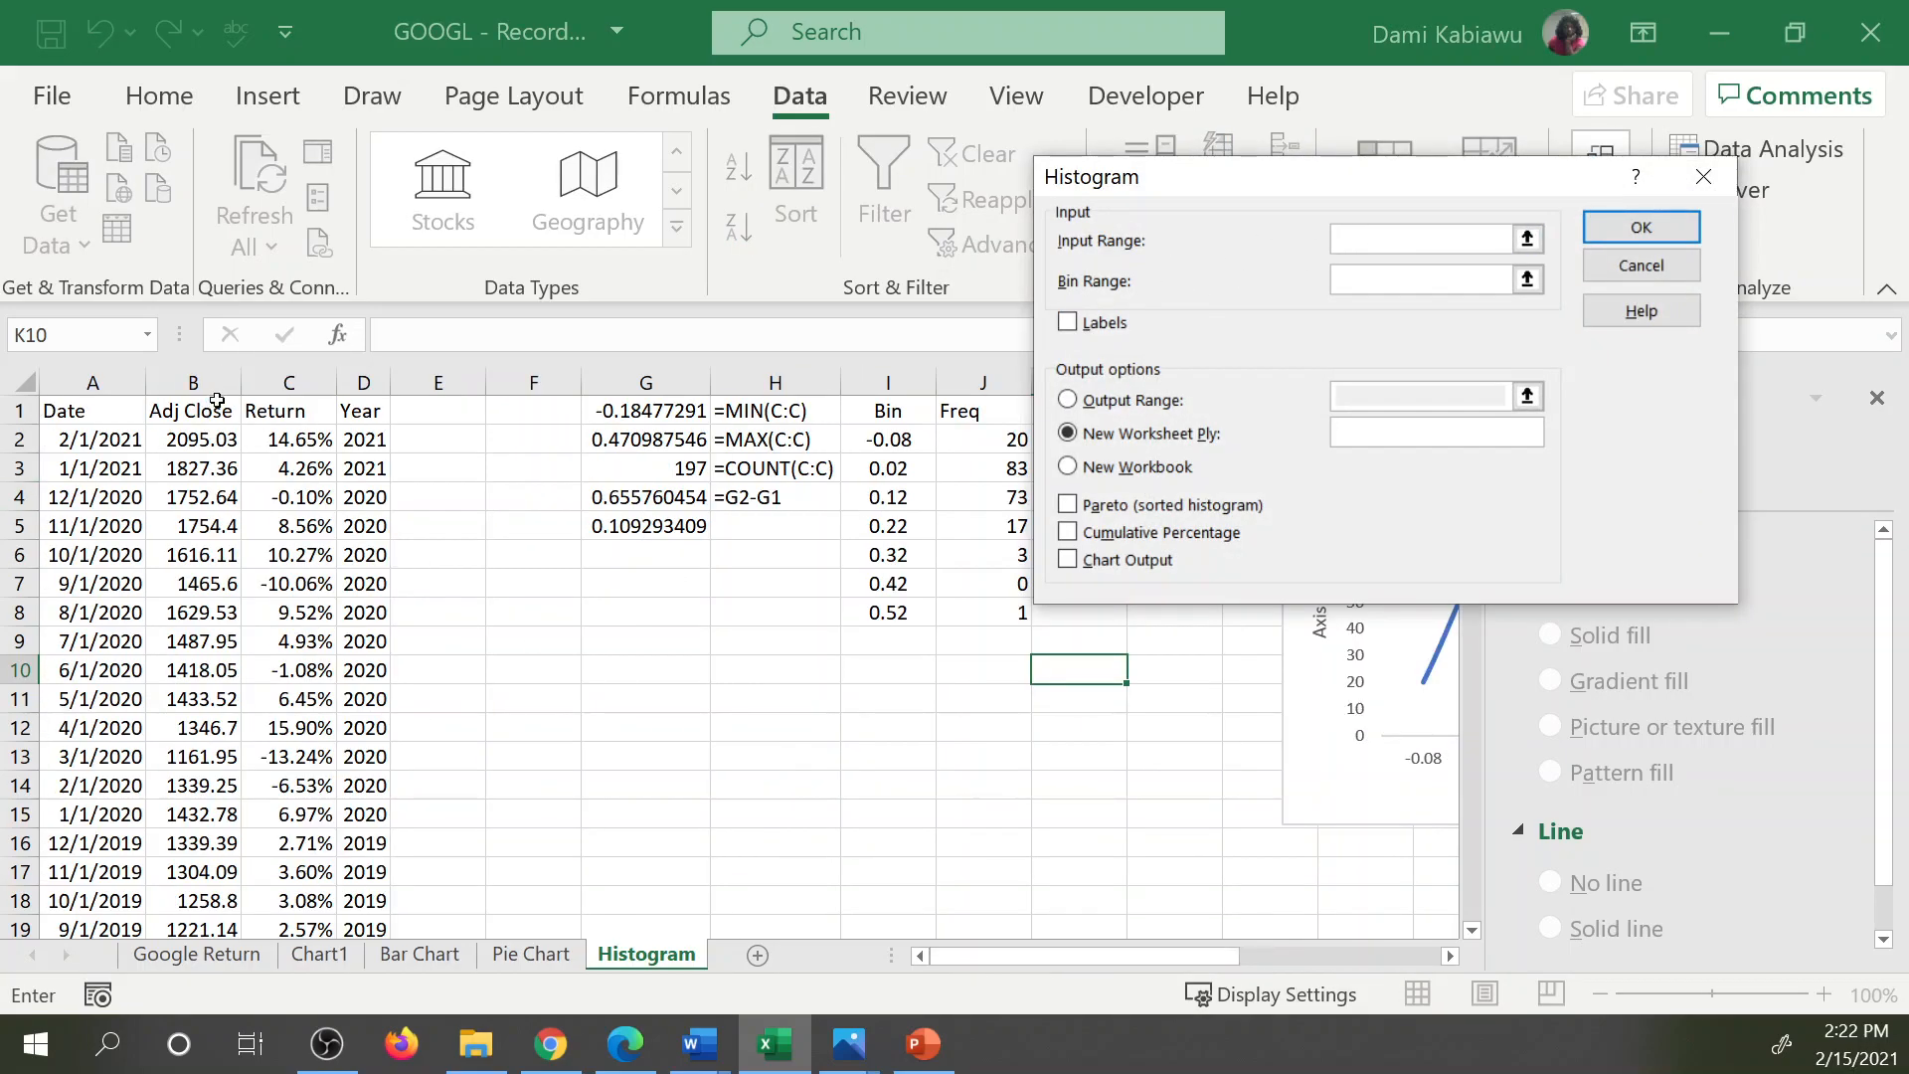
{"action": "left_click", "coordinate": [282, 411]}
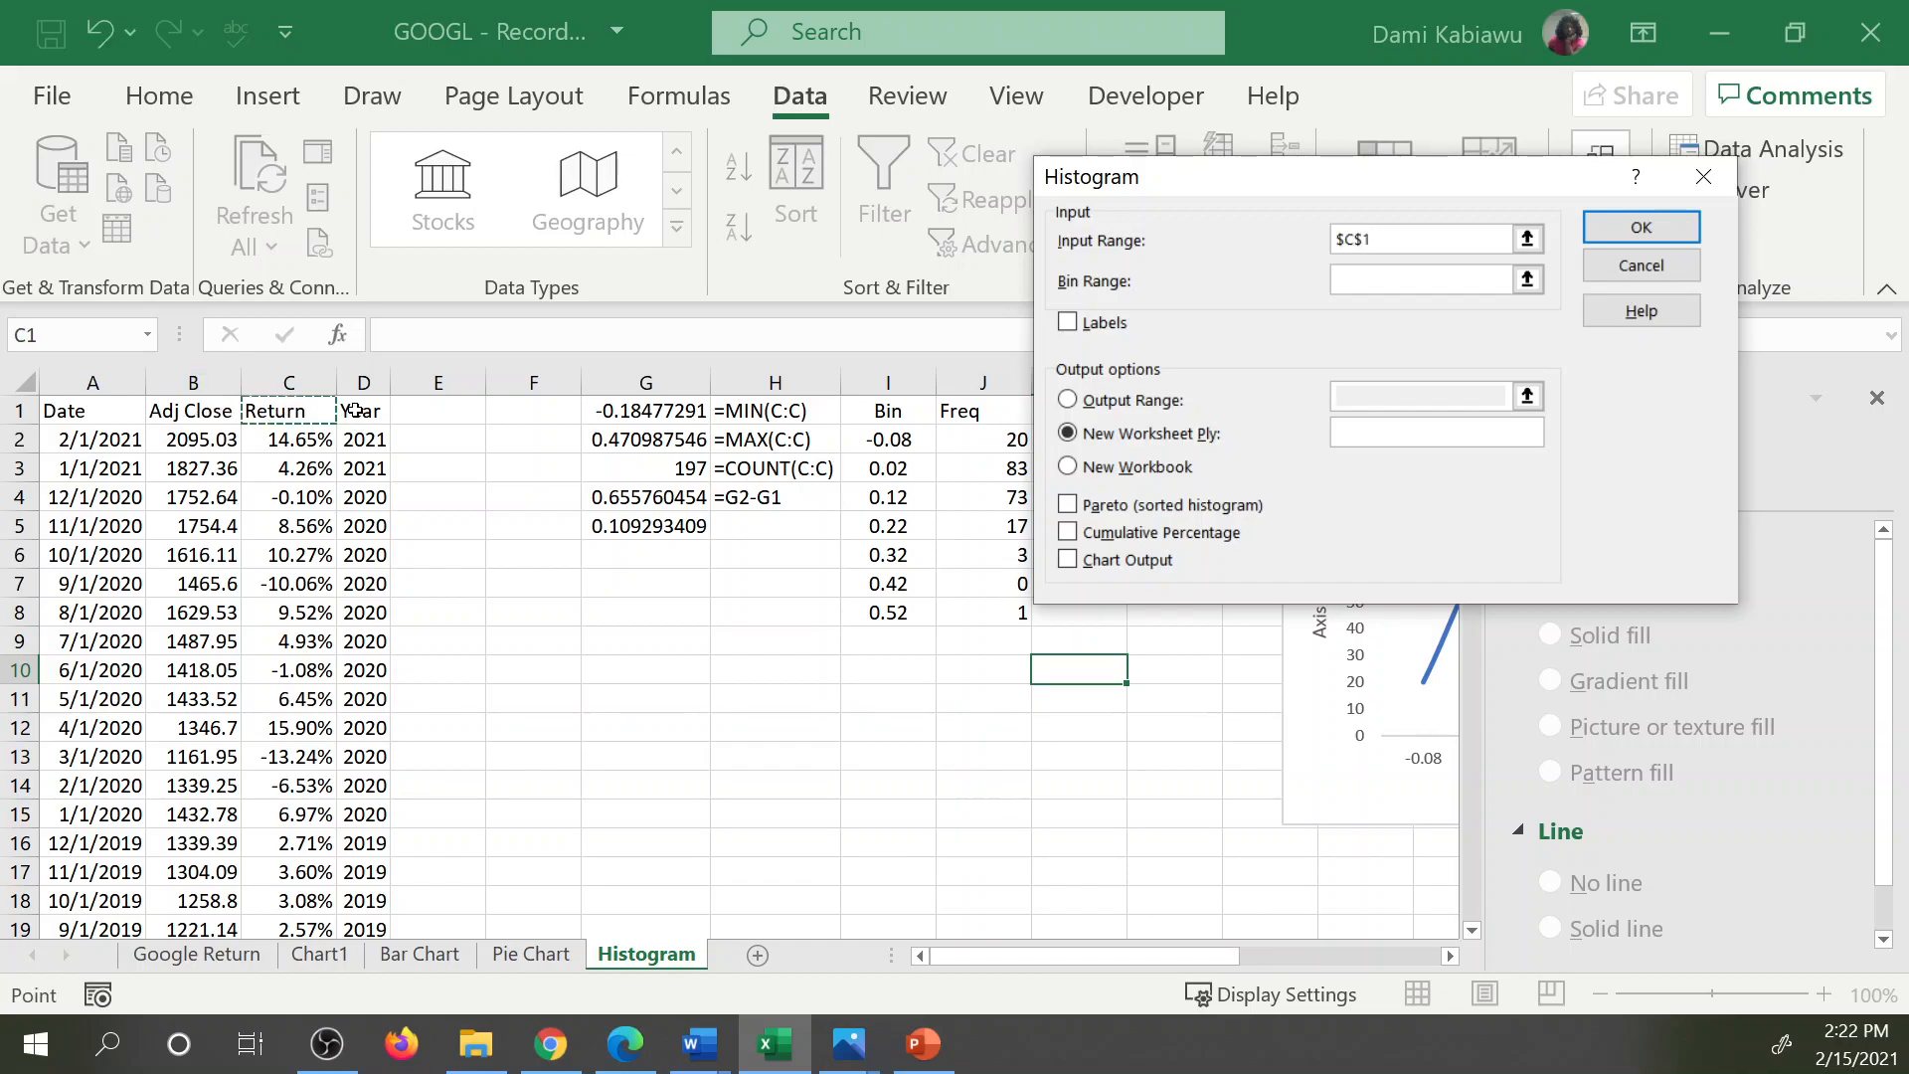
{"action": "key", "text": "ctrl+shift+Down"}
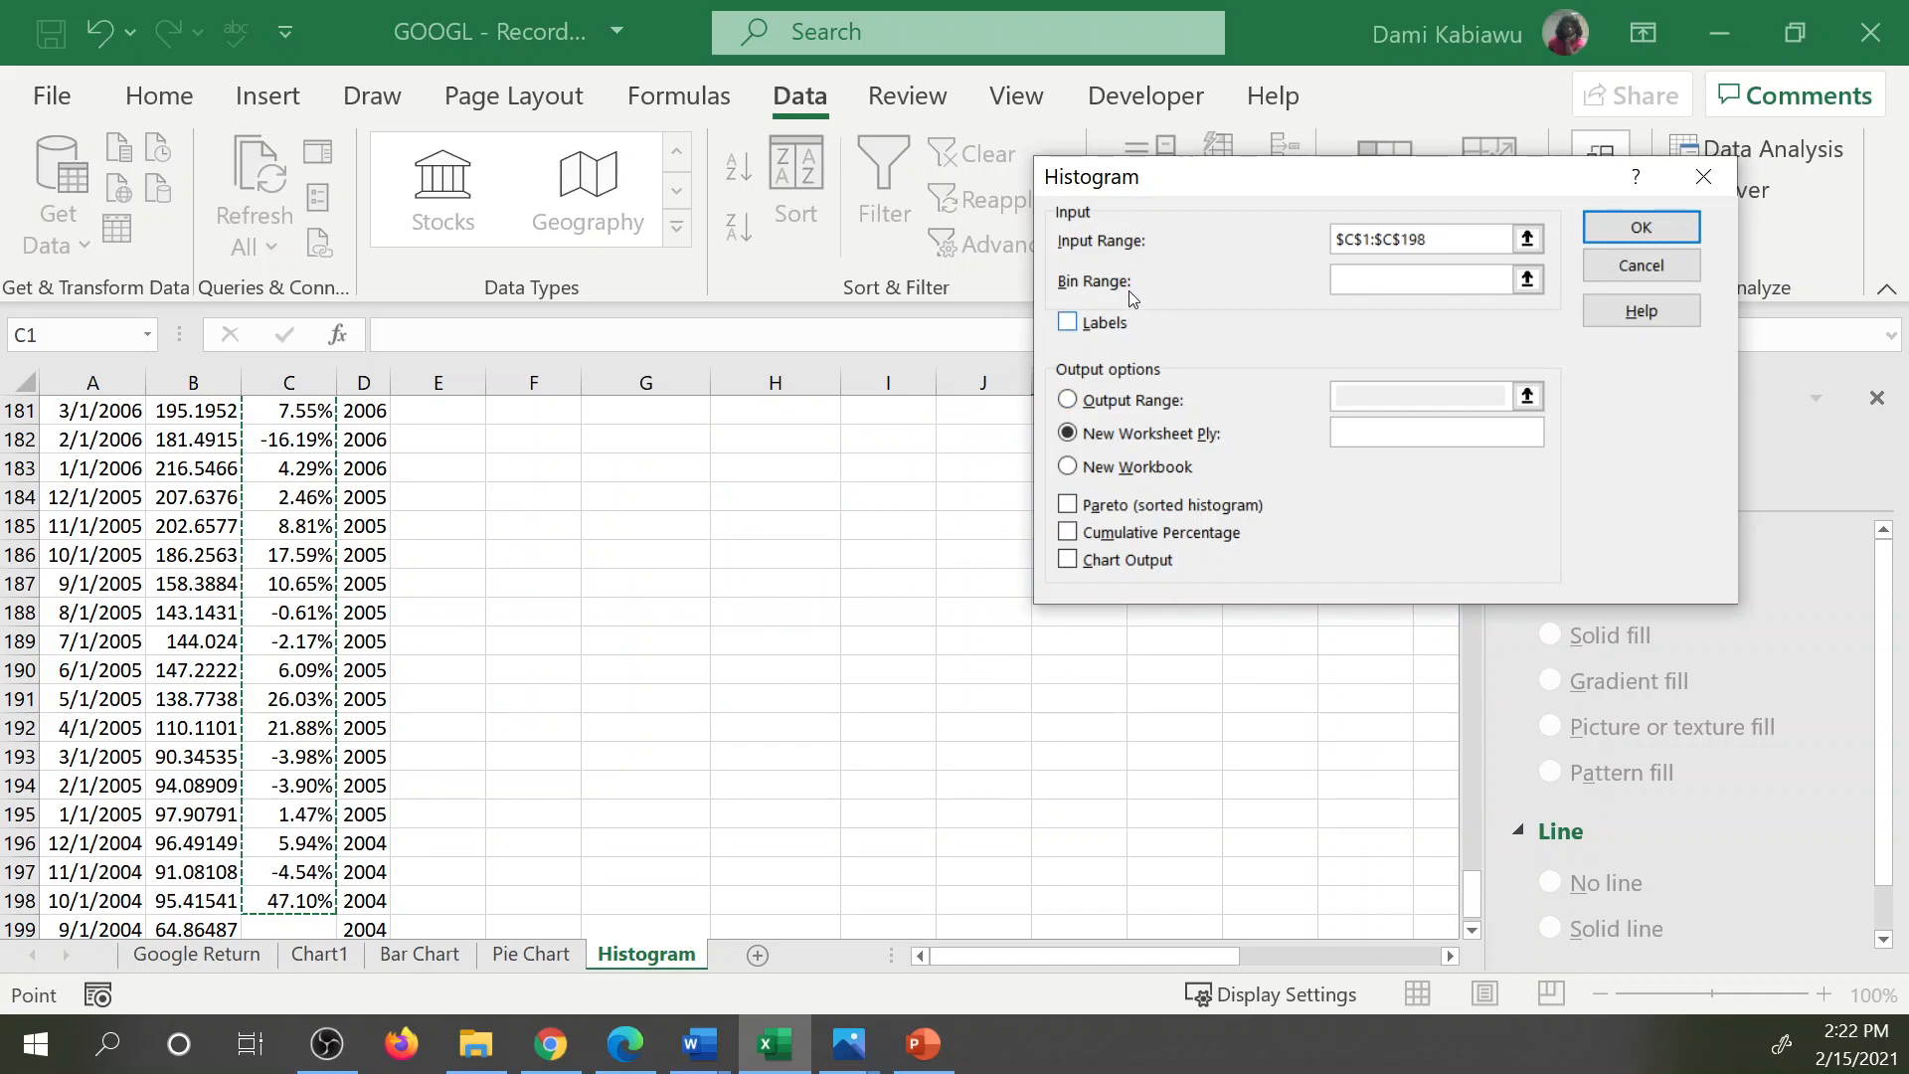
Set the histogram's bin range to I1:I8 and mark the ranges as including labels.
{"action": "left_click", "coordinate": [1387, 282]}
{"action": "scroll", "coordinate": [1014, 724], "scroll_direction": "up", "scroll_amount": 8}
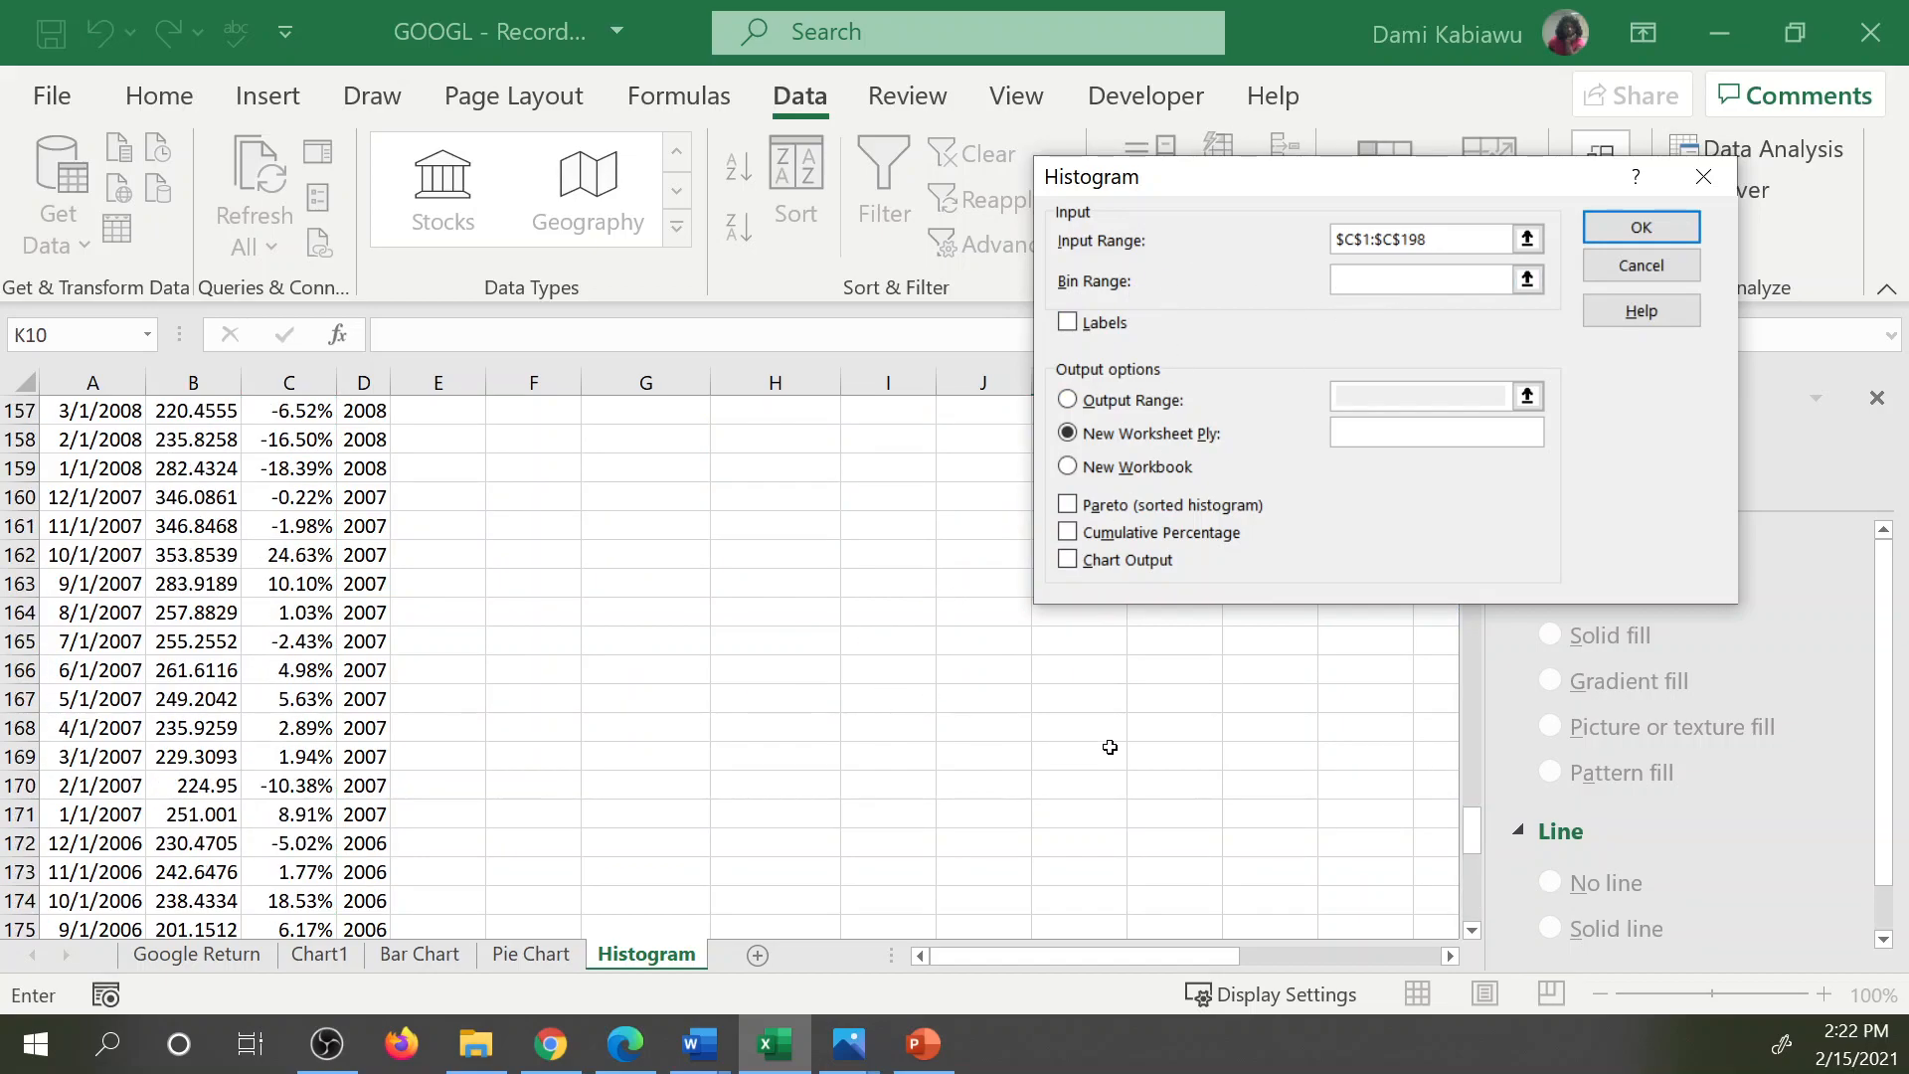
{"action": "left_click_drag", "start_coordinate": [1474, 828], "coordinate": [1473, 408]}
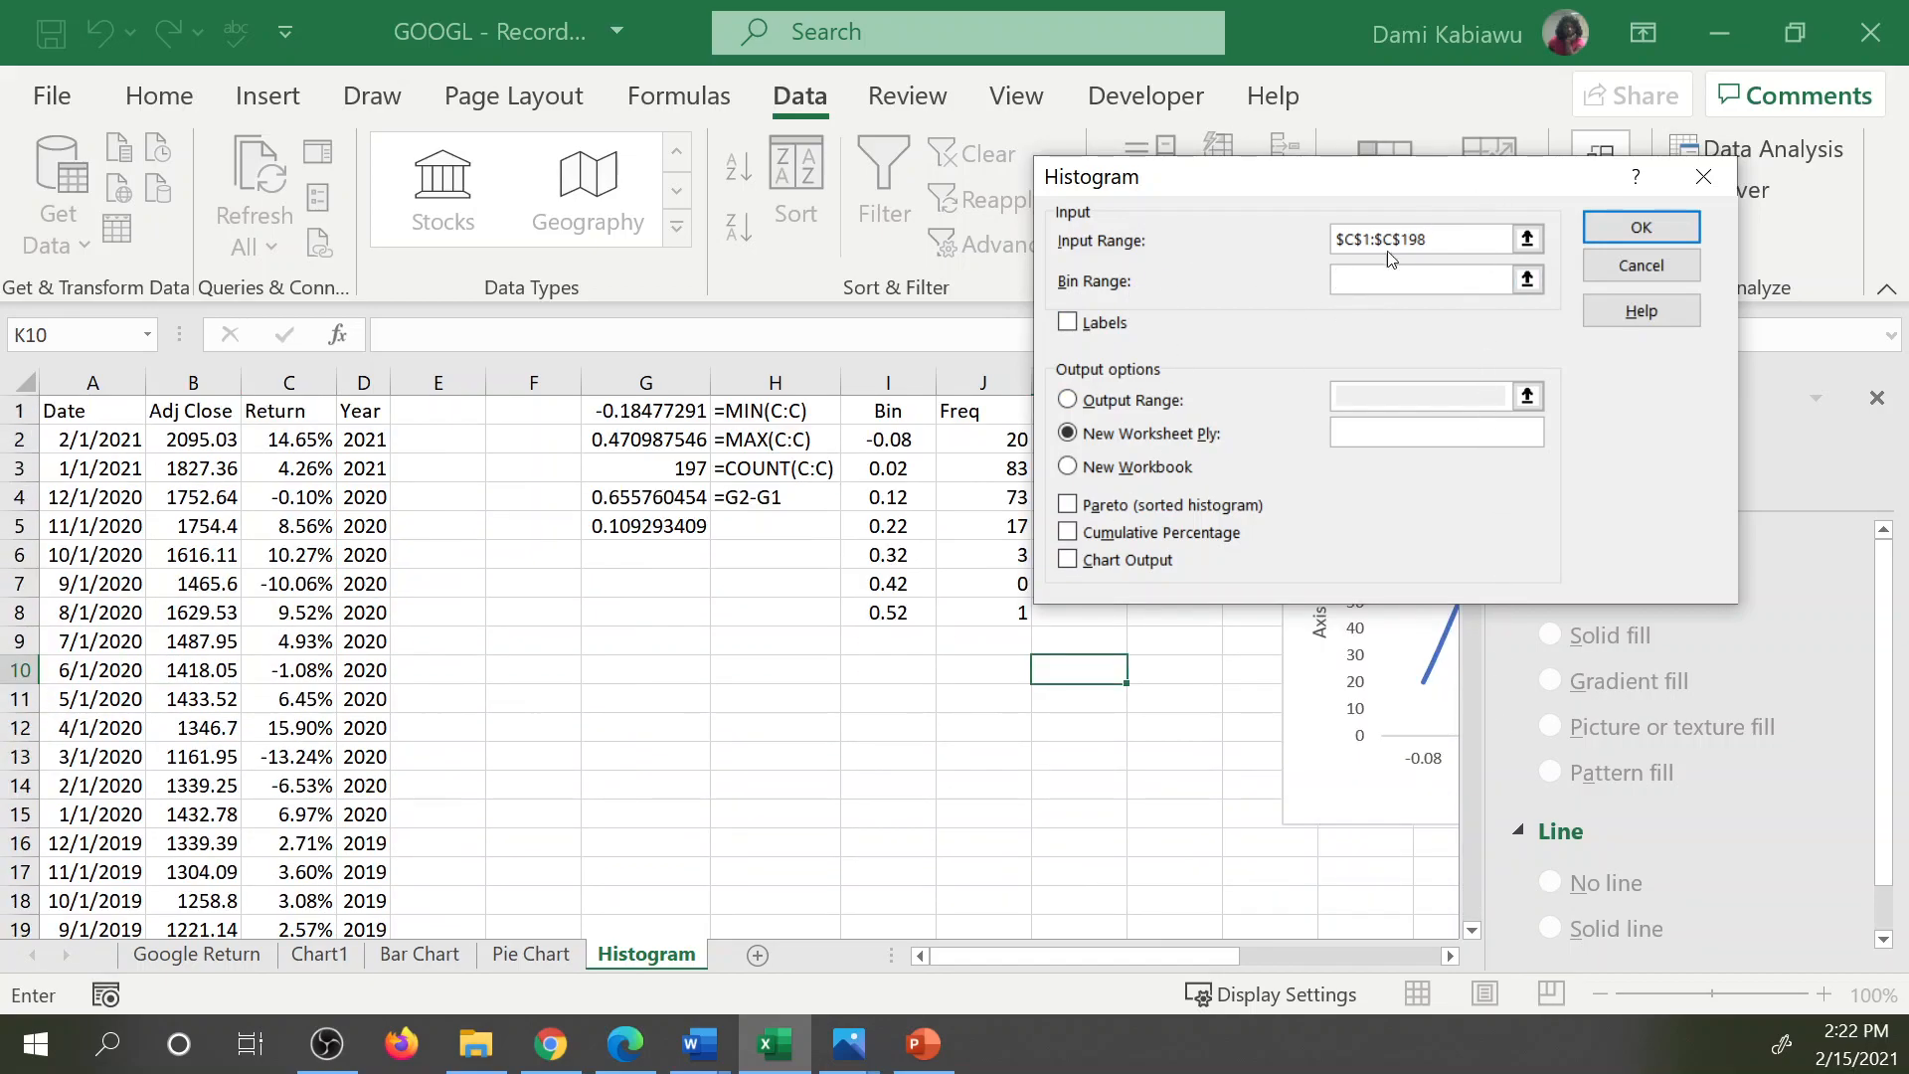
{"action": "left_click_drag", "start_coordinate": [878, 418], "coordinate": [920, 608]}
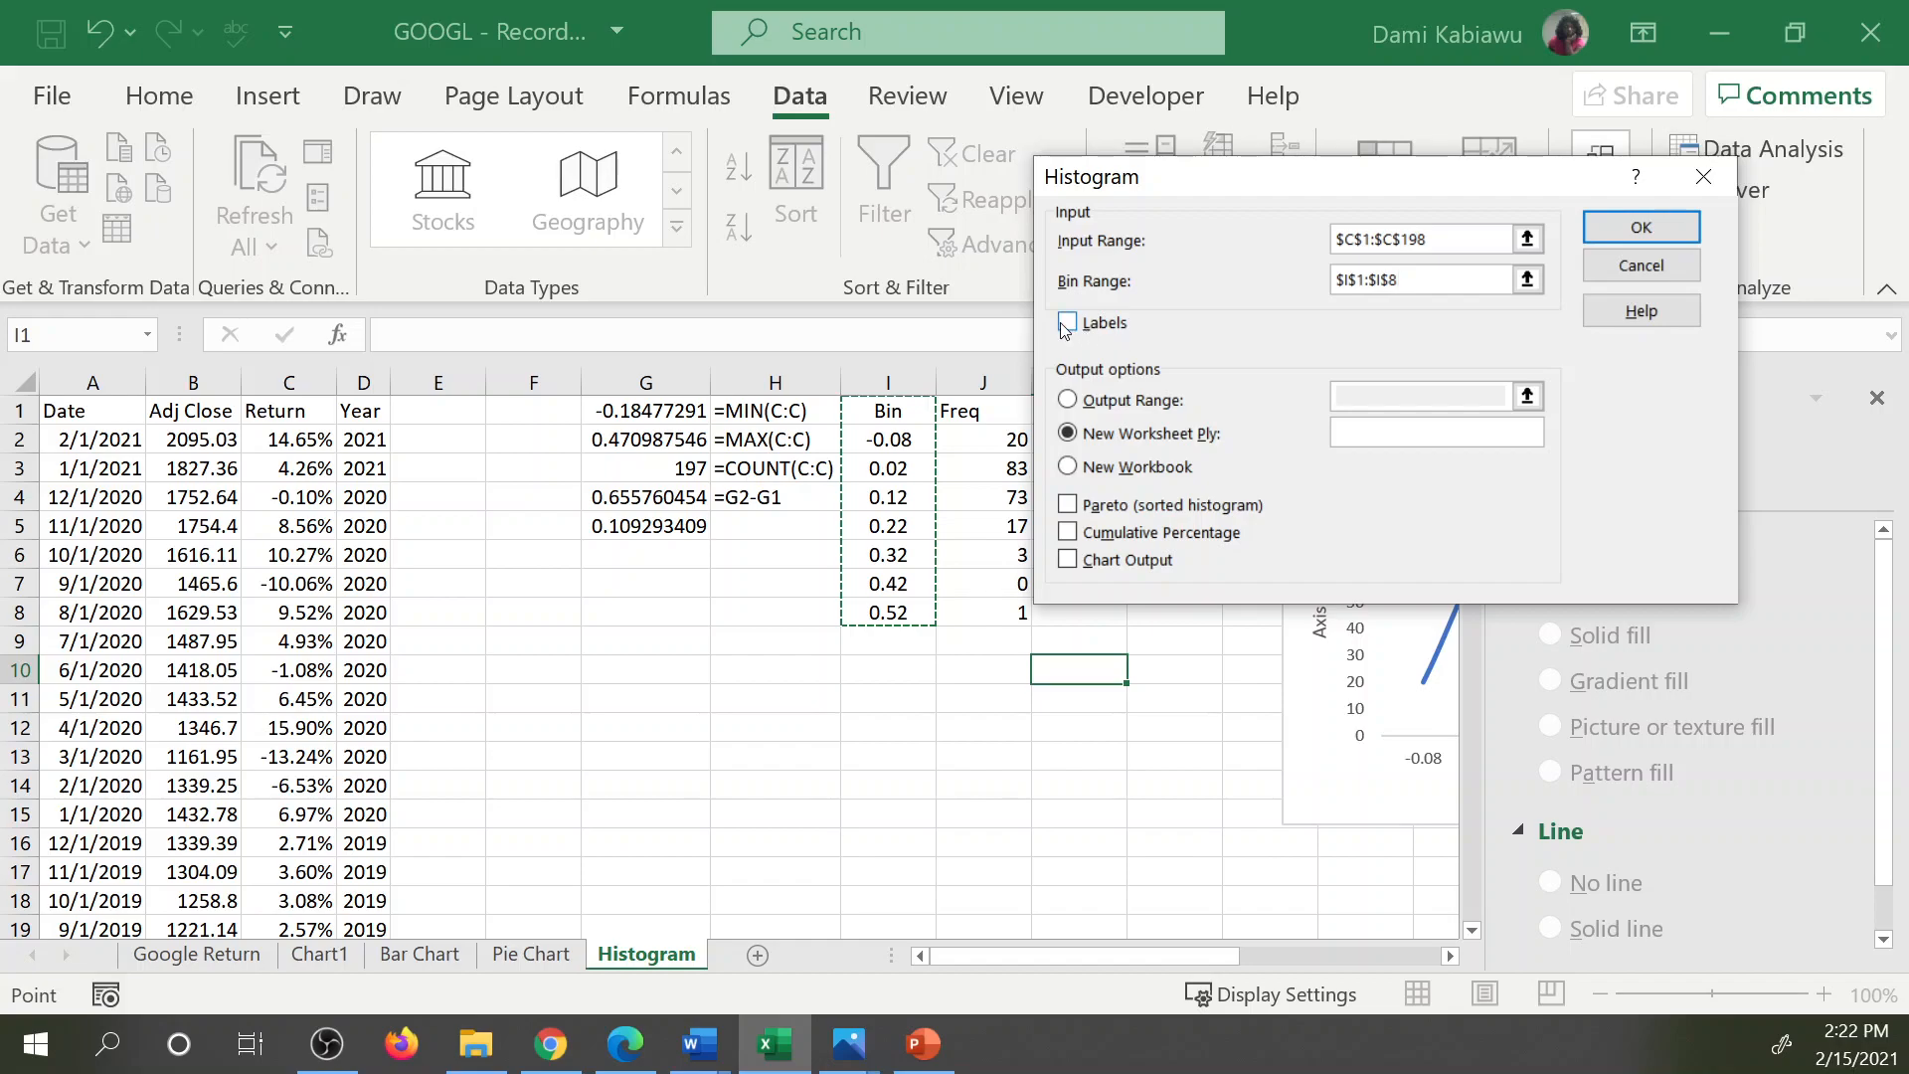
{"action": "left_click", "coordinate": [1354, 271]}
{"action": "left_click", "coordinate": [1074, 326]}
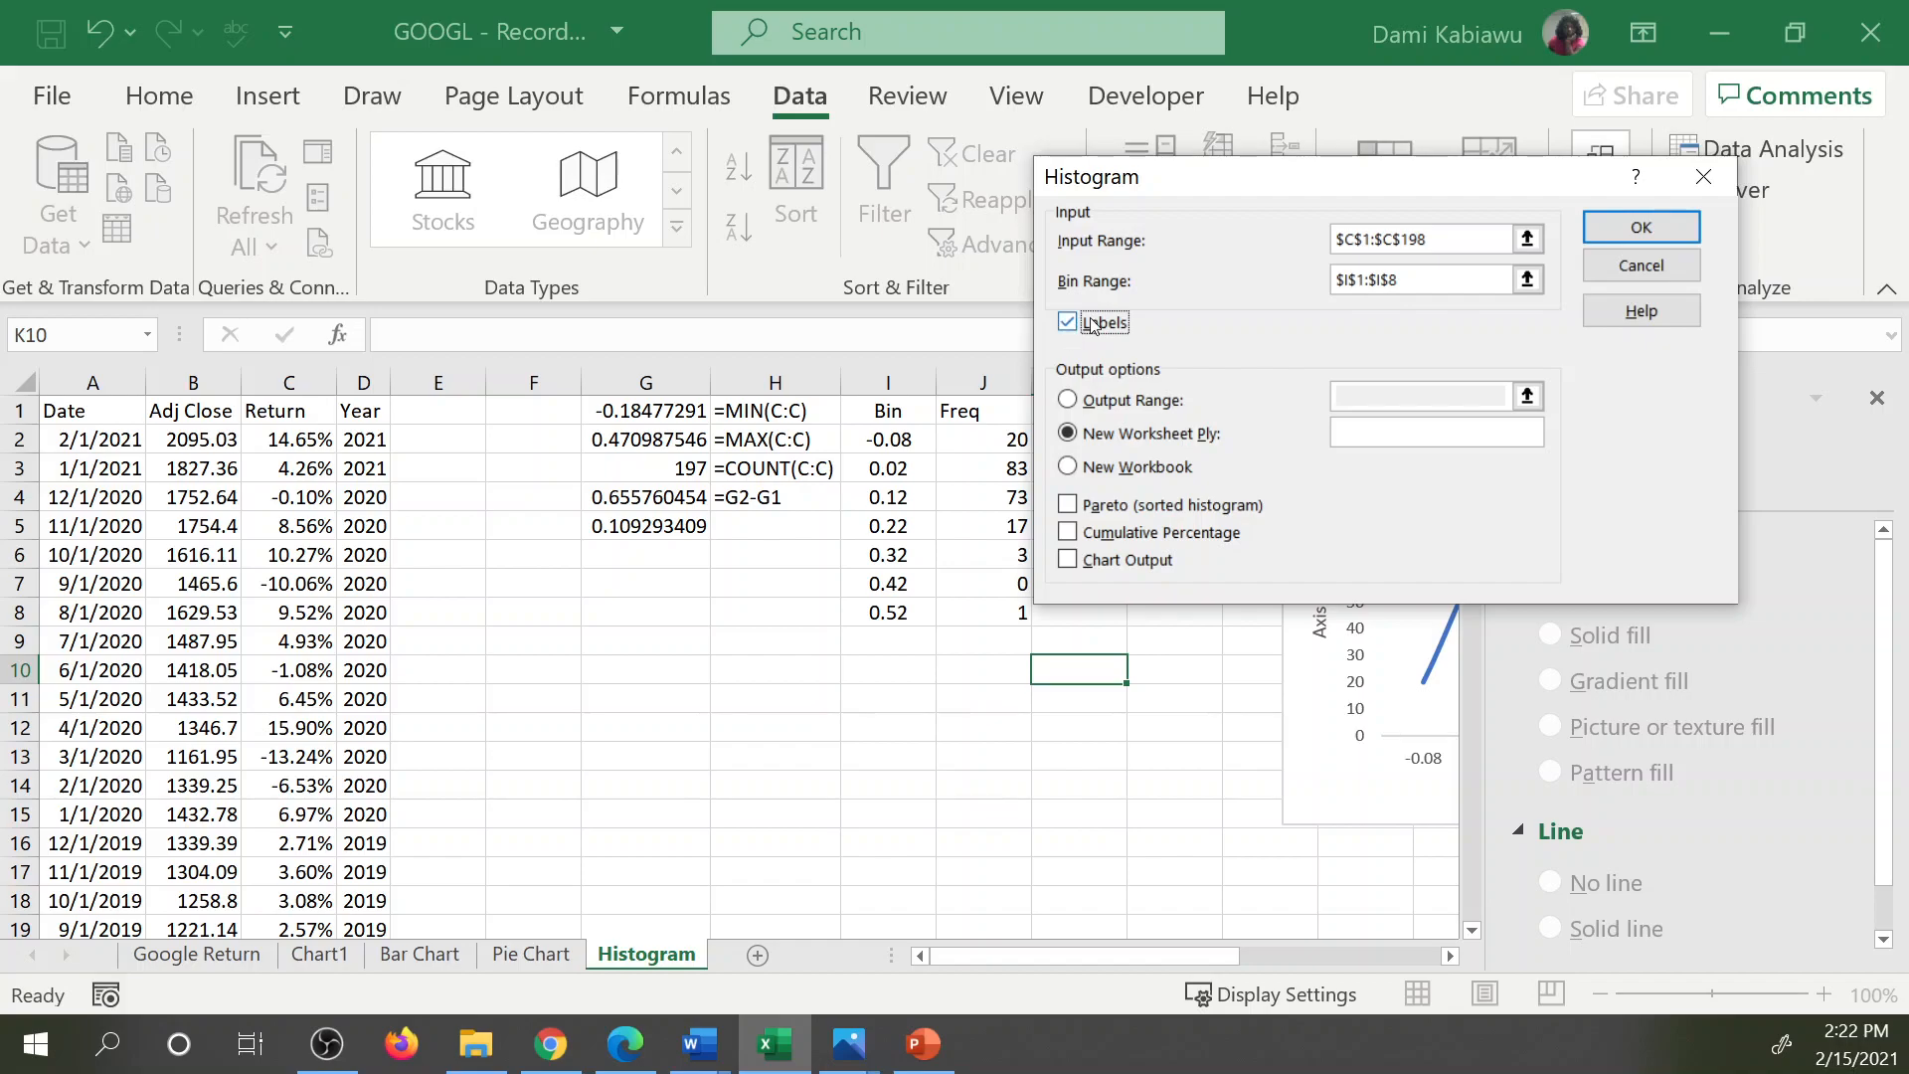
Generate the histogram output at cell F12 with Cumulative Percentage and Chart Output enabled.
{"action": "left_click", "coordinate": [1068, 401]}
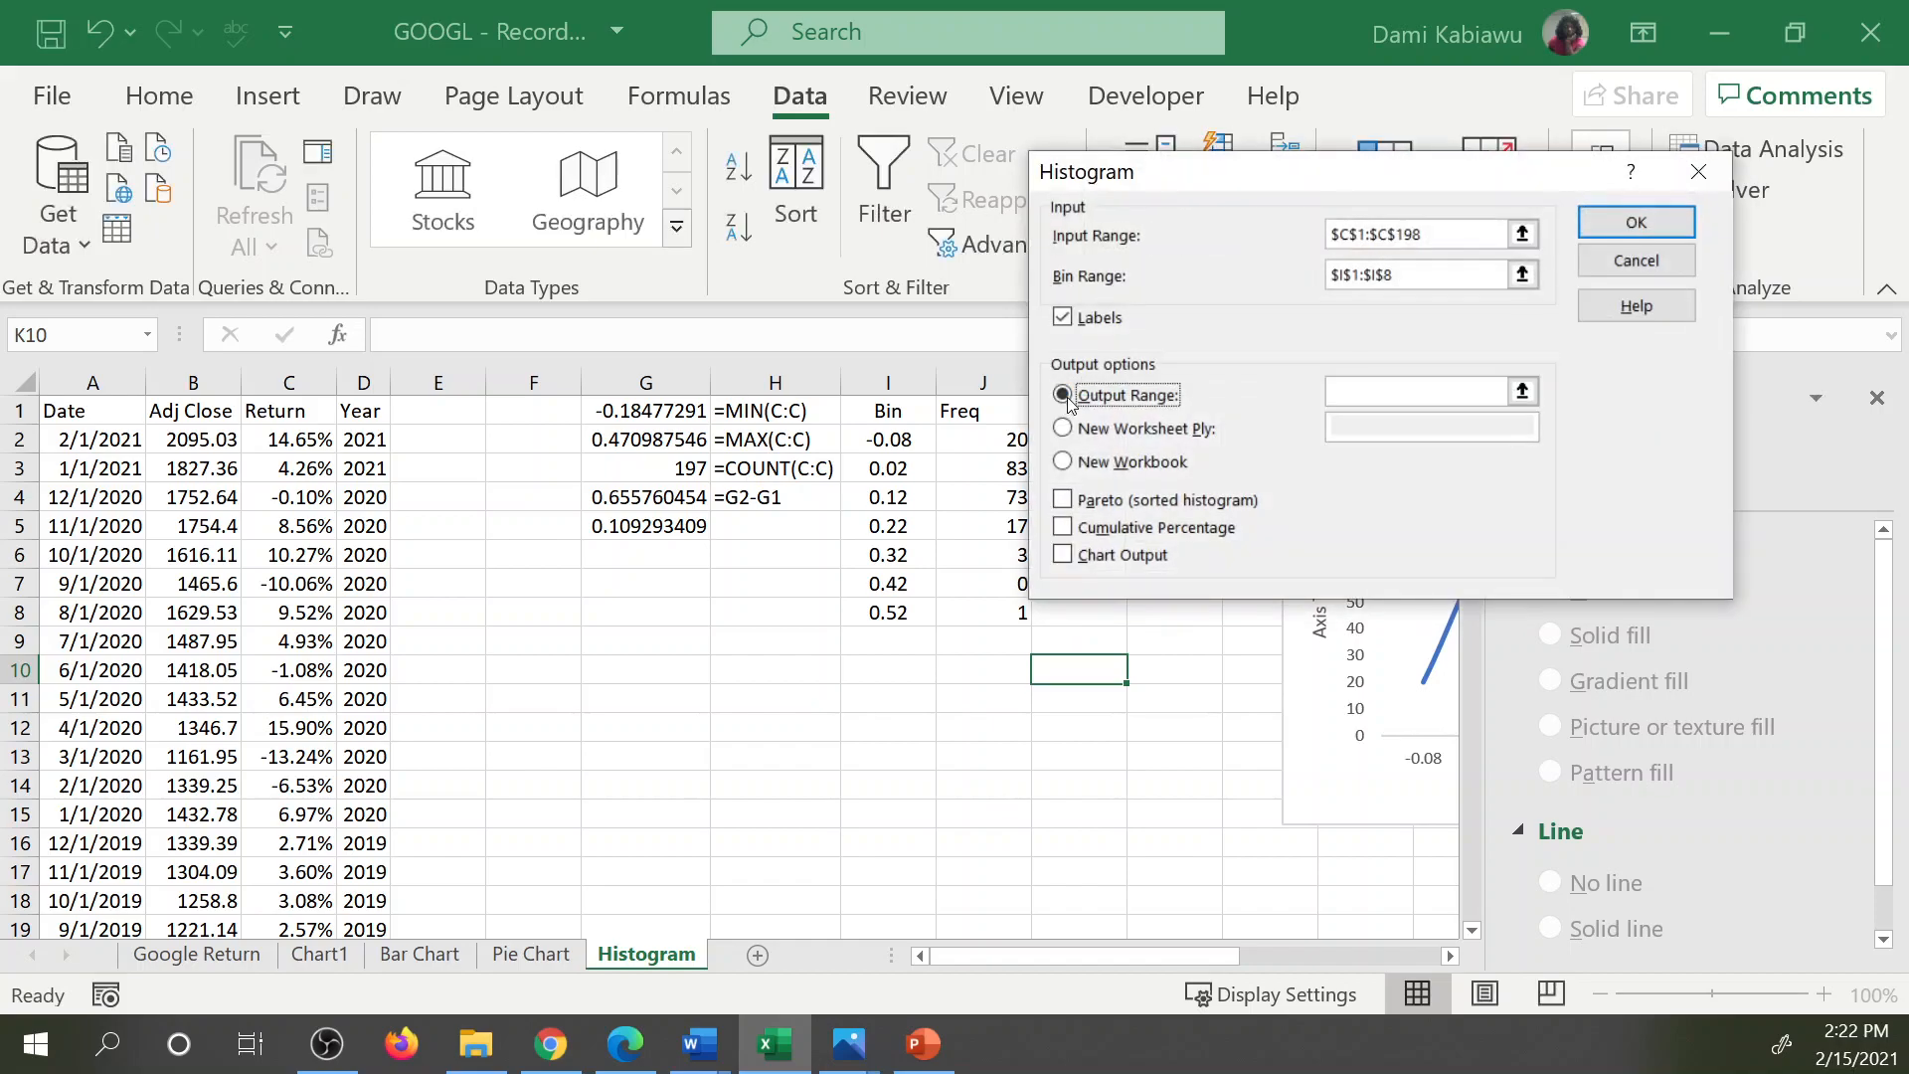
{"action": "left_click", "coordinate": [1521, 392]}
{"action": "left_click", "coordinate": [525, 721]}
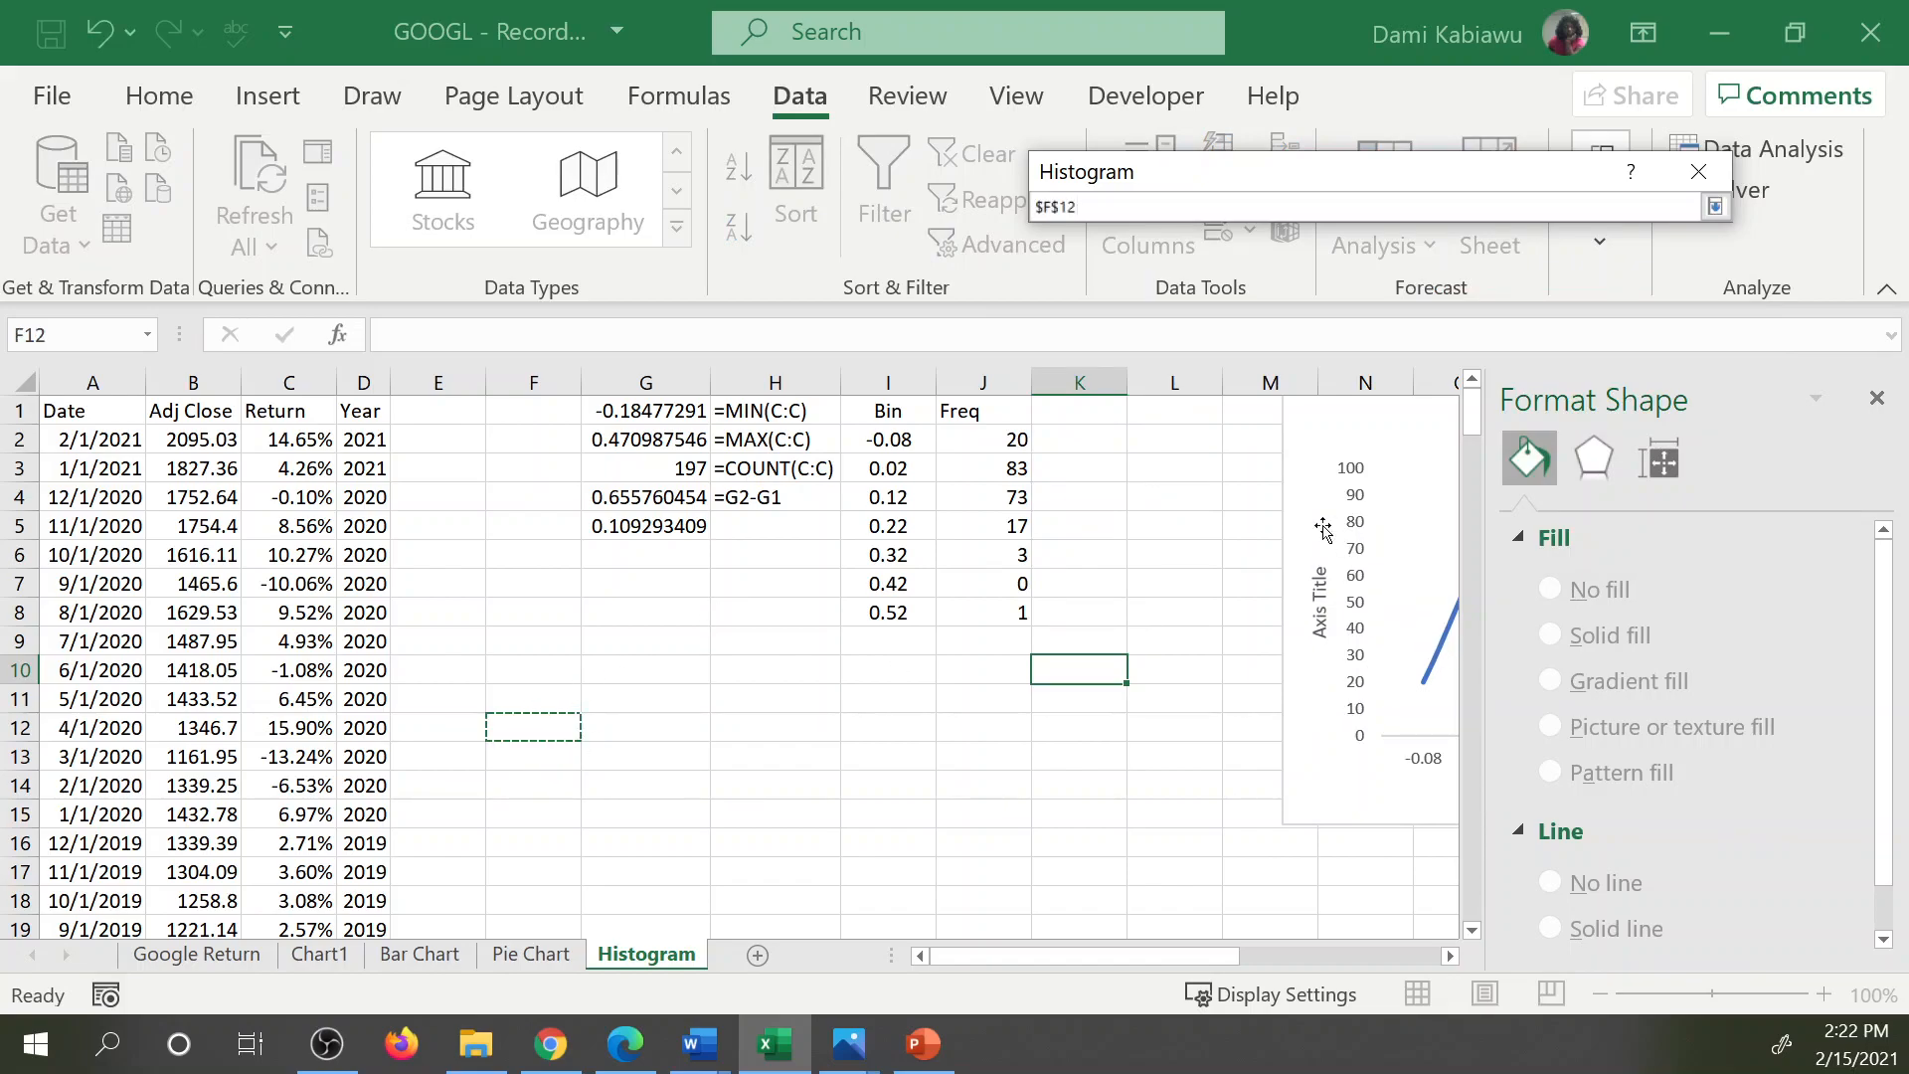
{"action": "left_click", "coordinate": [1717, 207]}
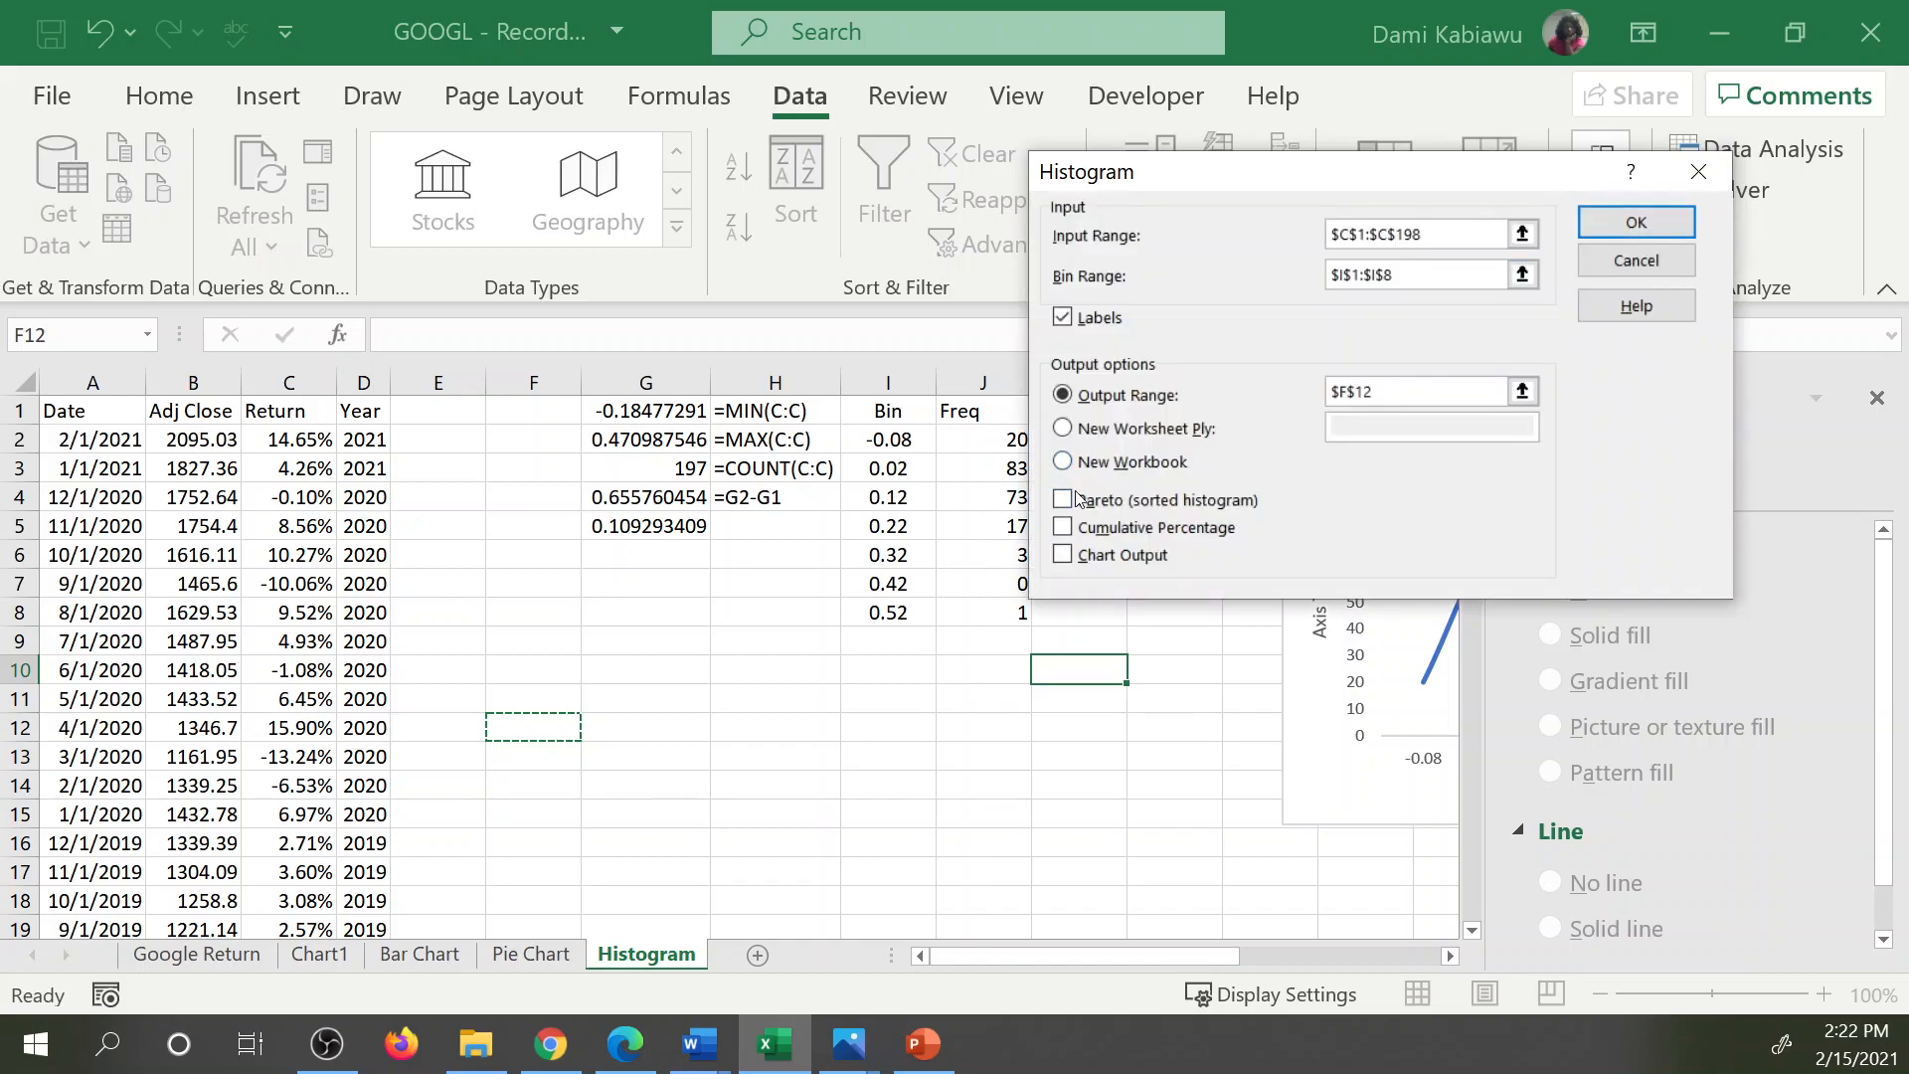
{"action": "left_click", "coordinate": [1064, 529]}
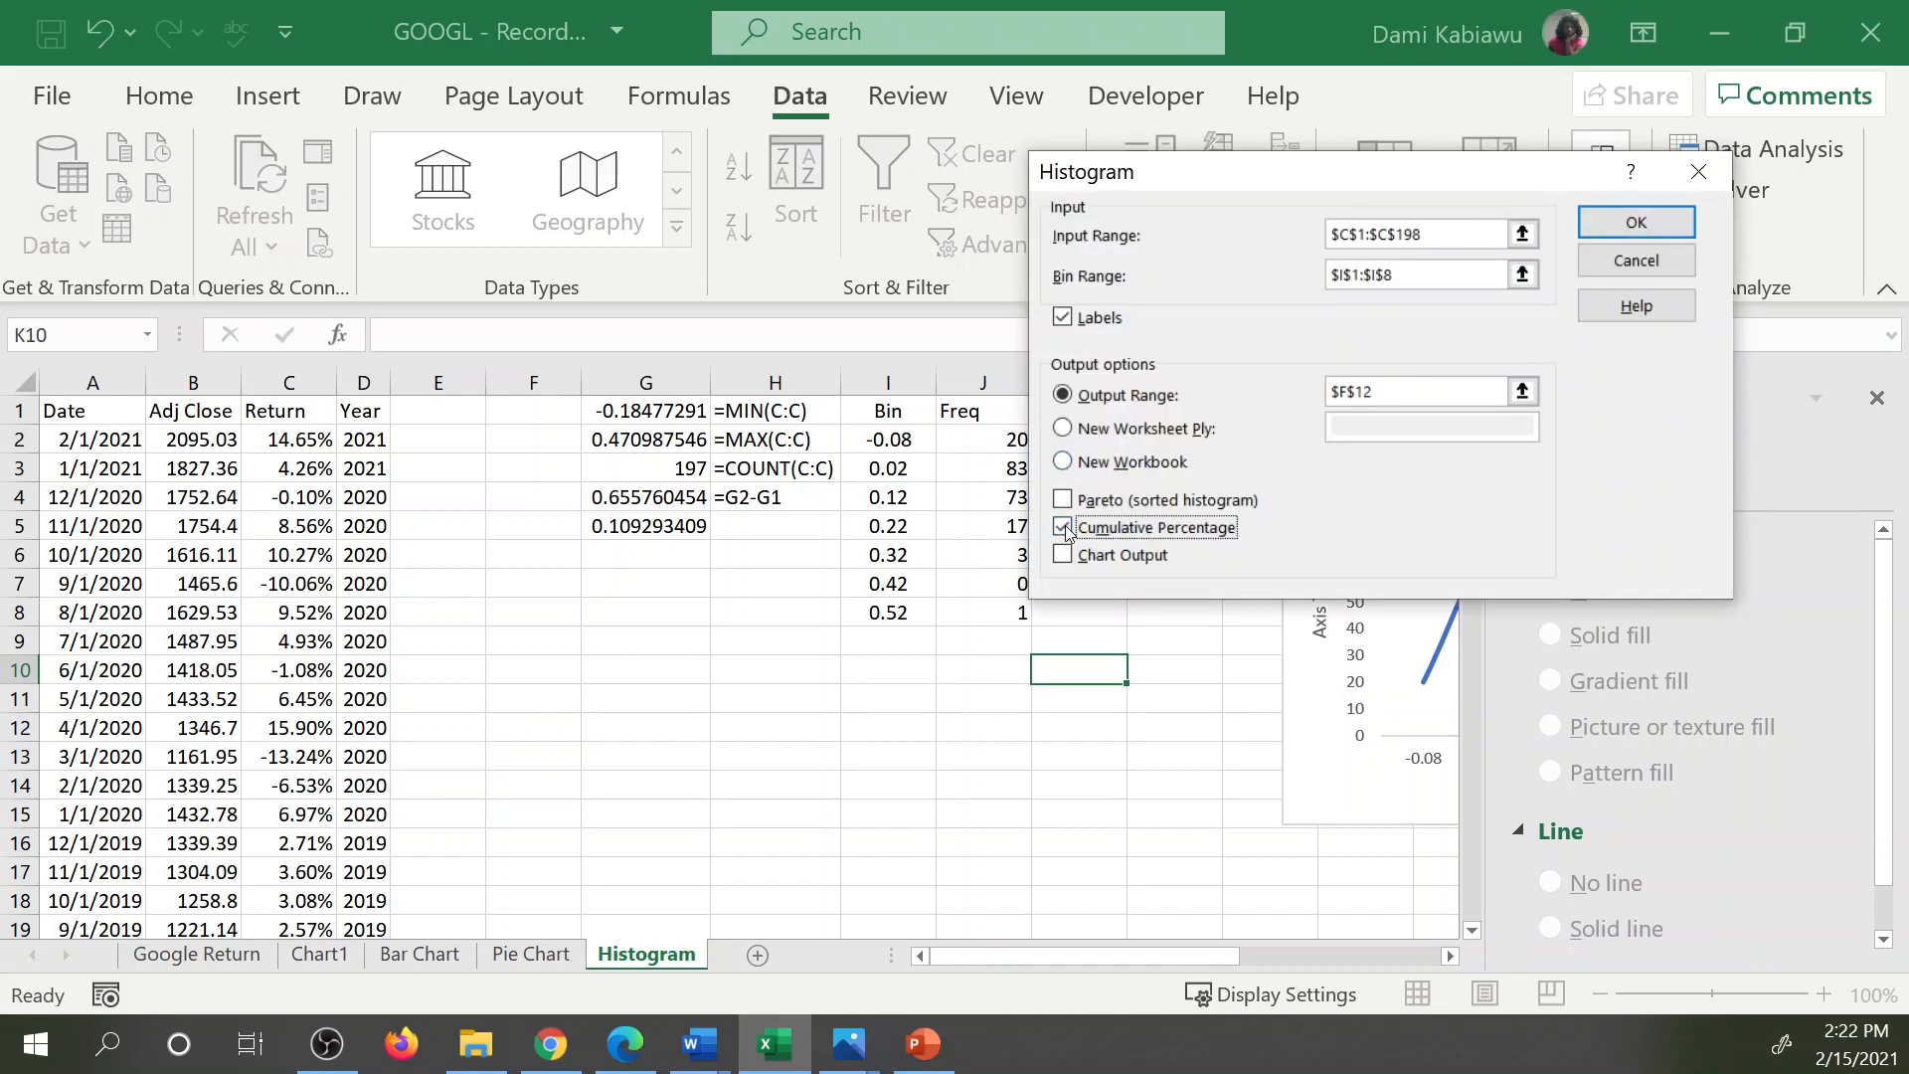
{"action": "left_click", "coordinate": [1064, 557]}
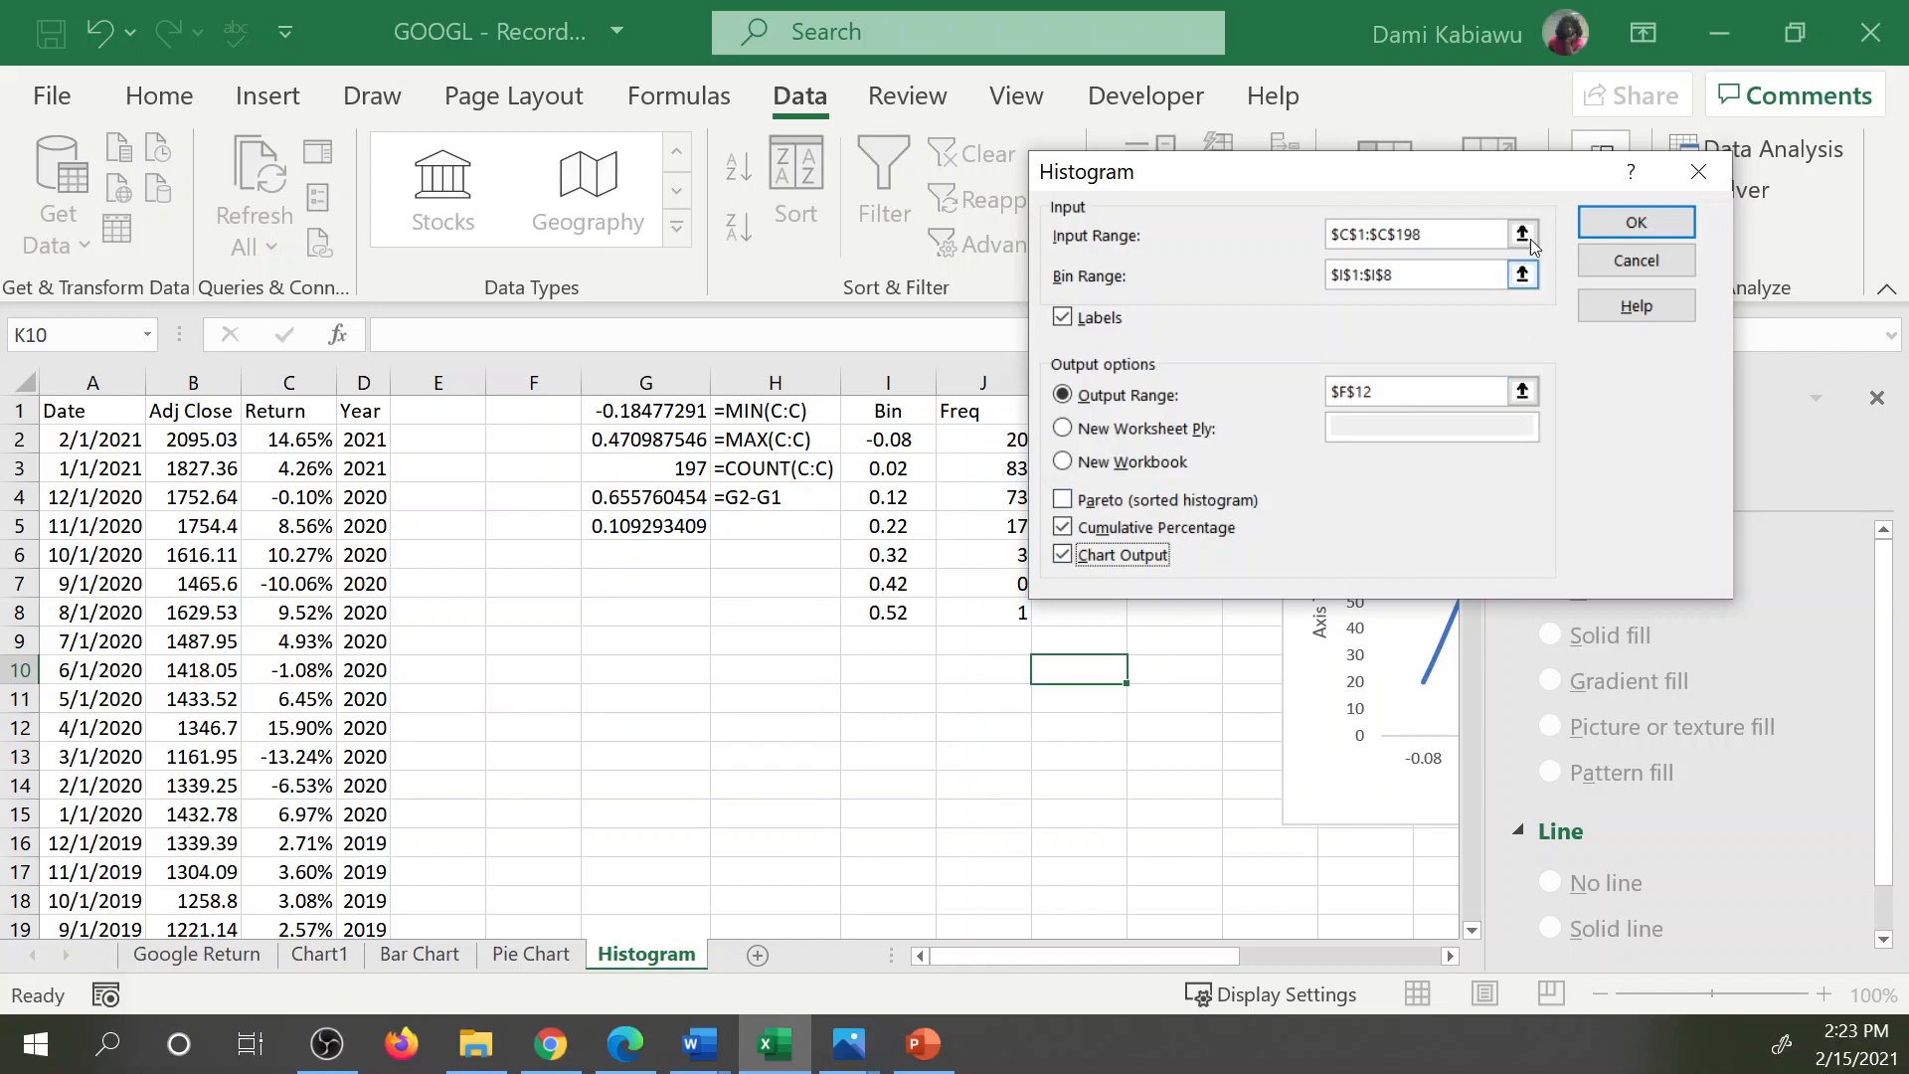
{"action": "left_click", "coordinate": [1637, 222]}
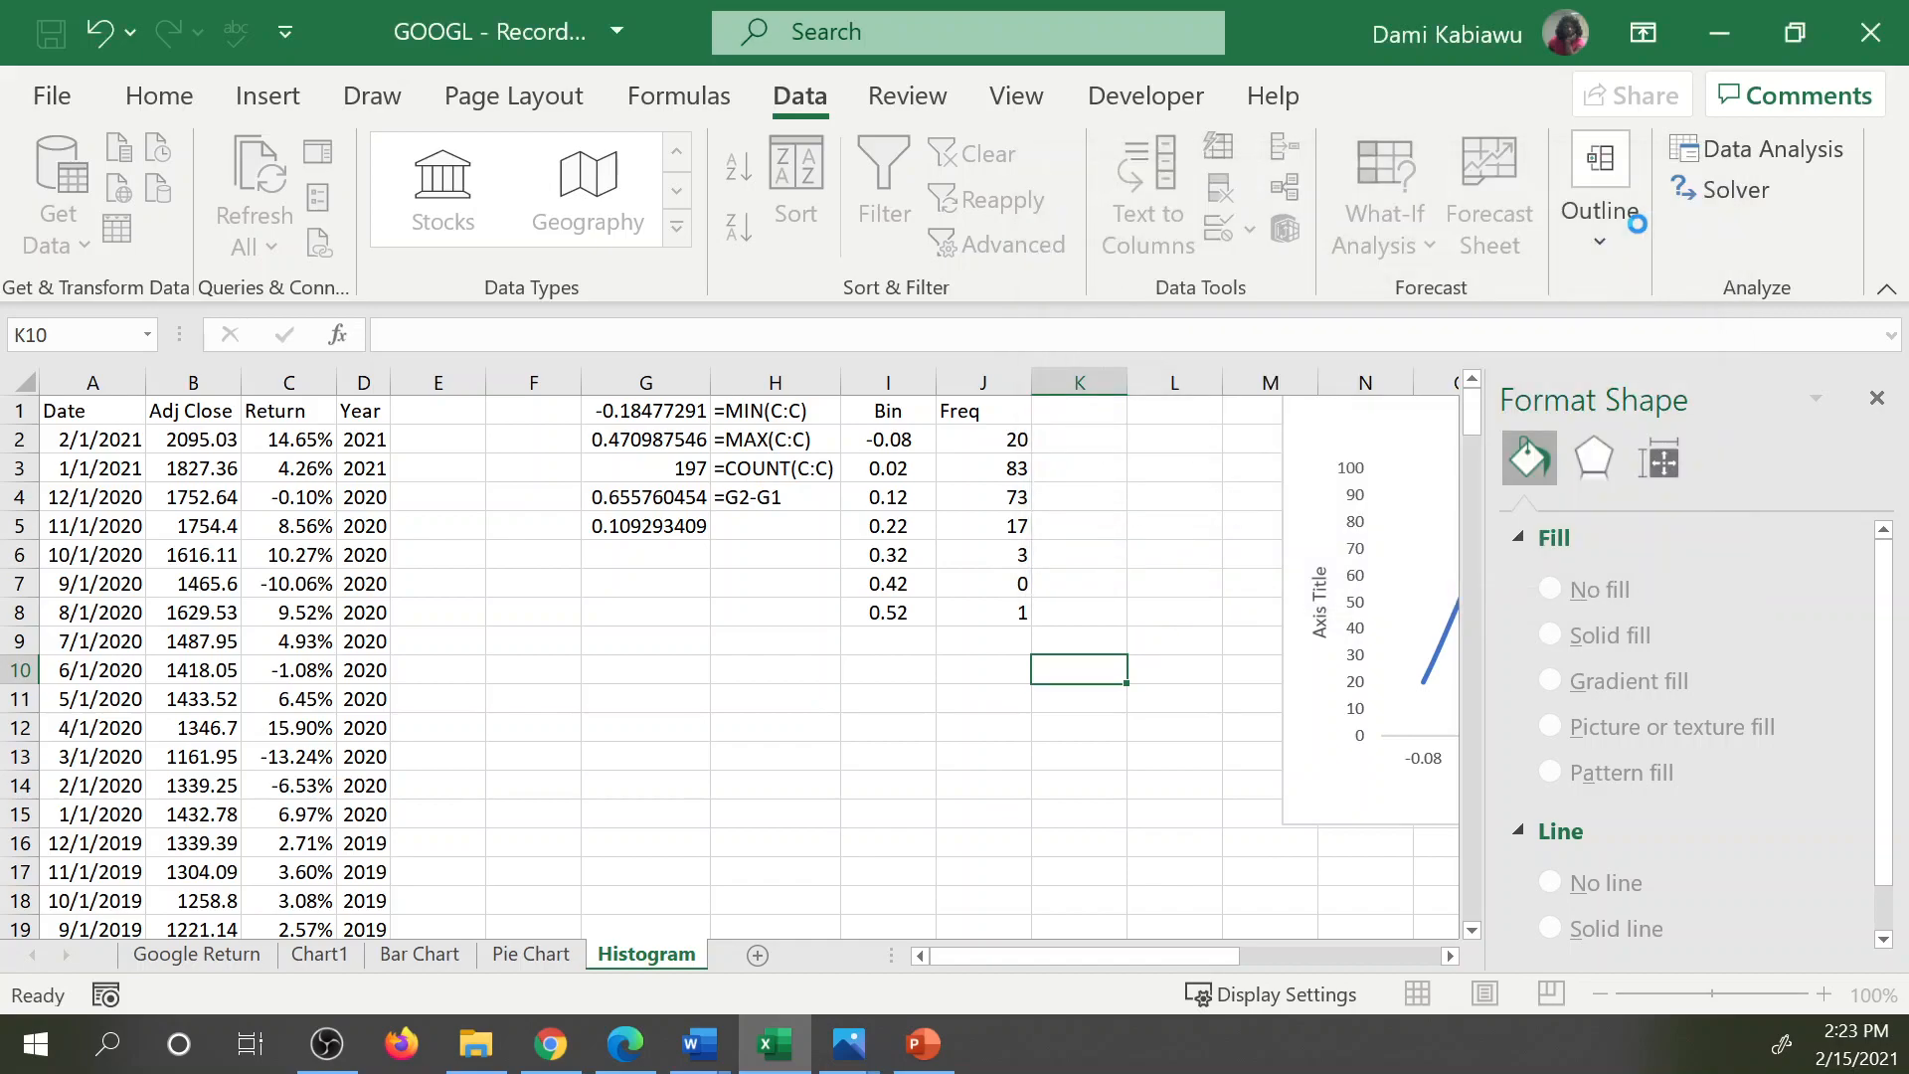
Move the new histogram chart up beside the output table and shift its source data range to start at header row 12.
{"action": "left_click_drag", "start_coordinate": [1053, 753], "coordinate": [888, 467]}
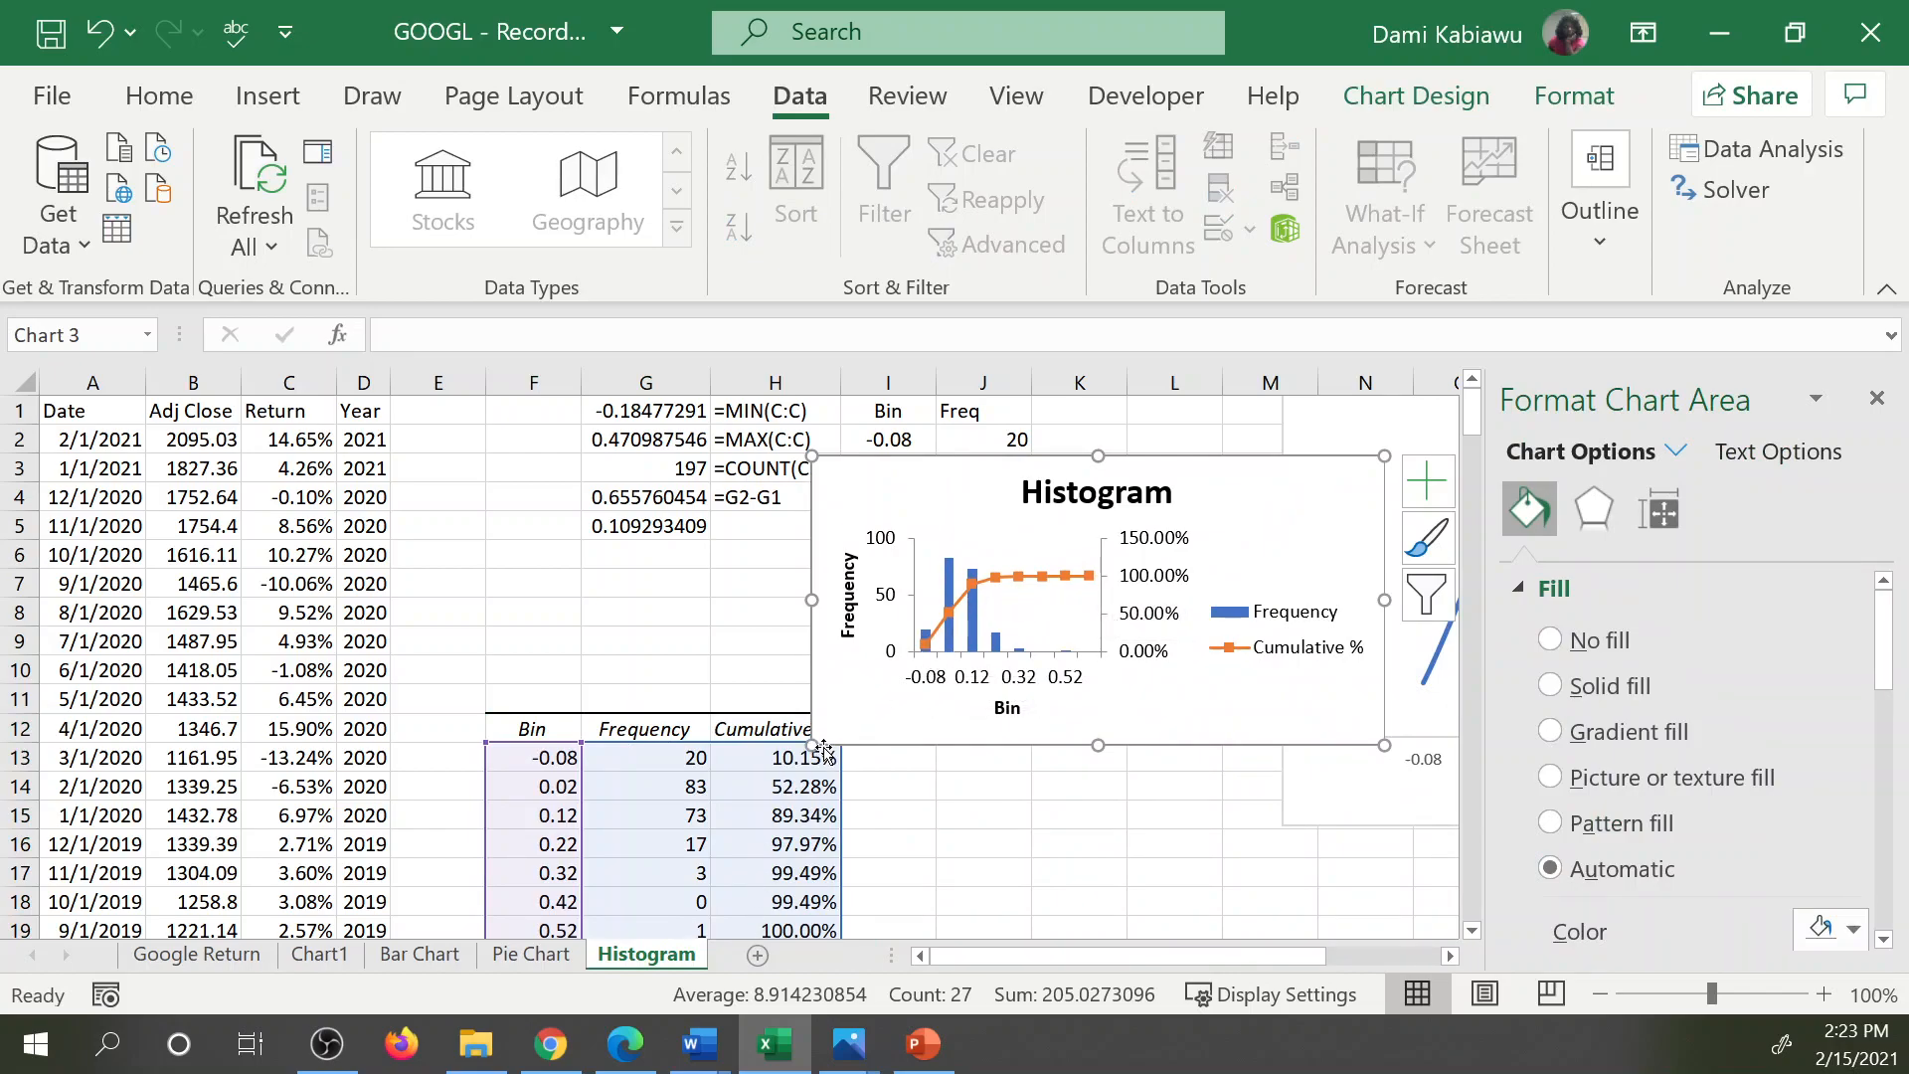
{"action": "left_click_drag", "start_coordinate": [647, 744], "coordinate": [597, 806]}
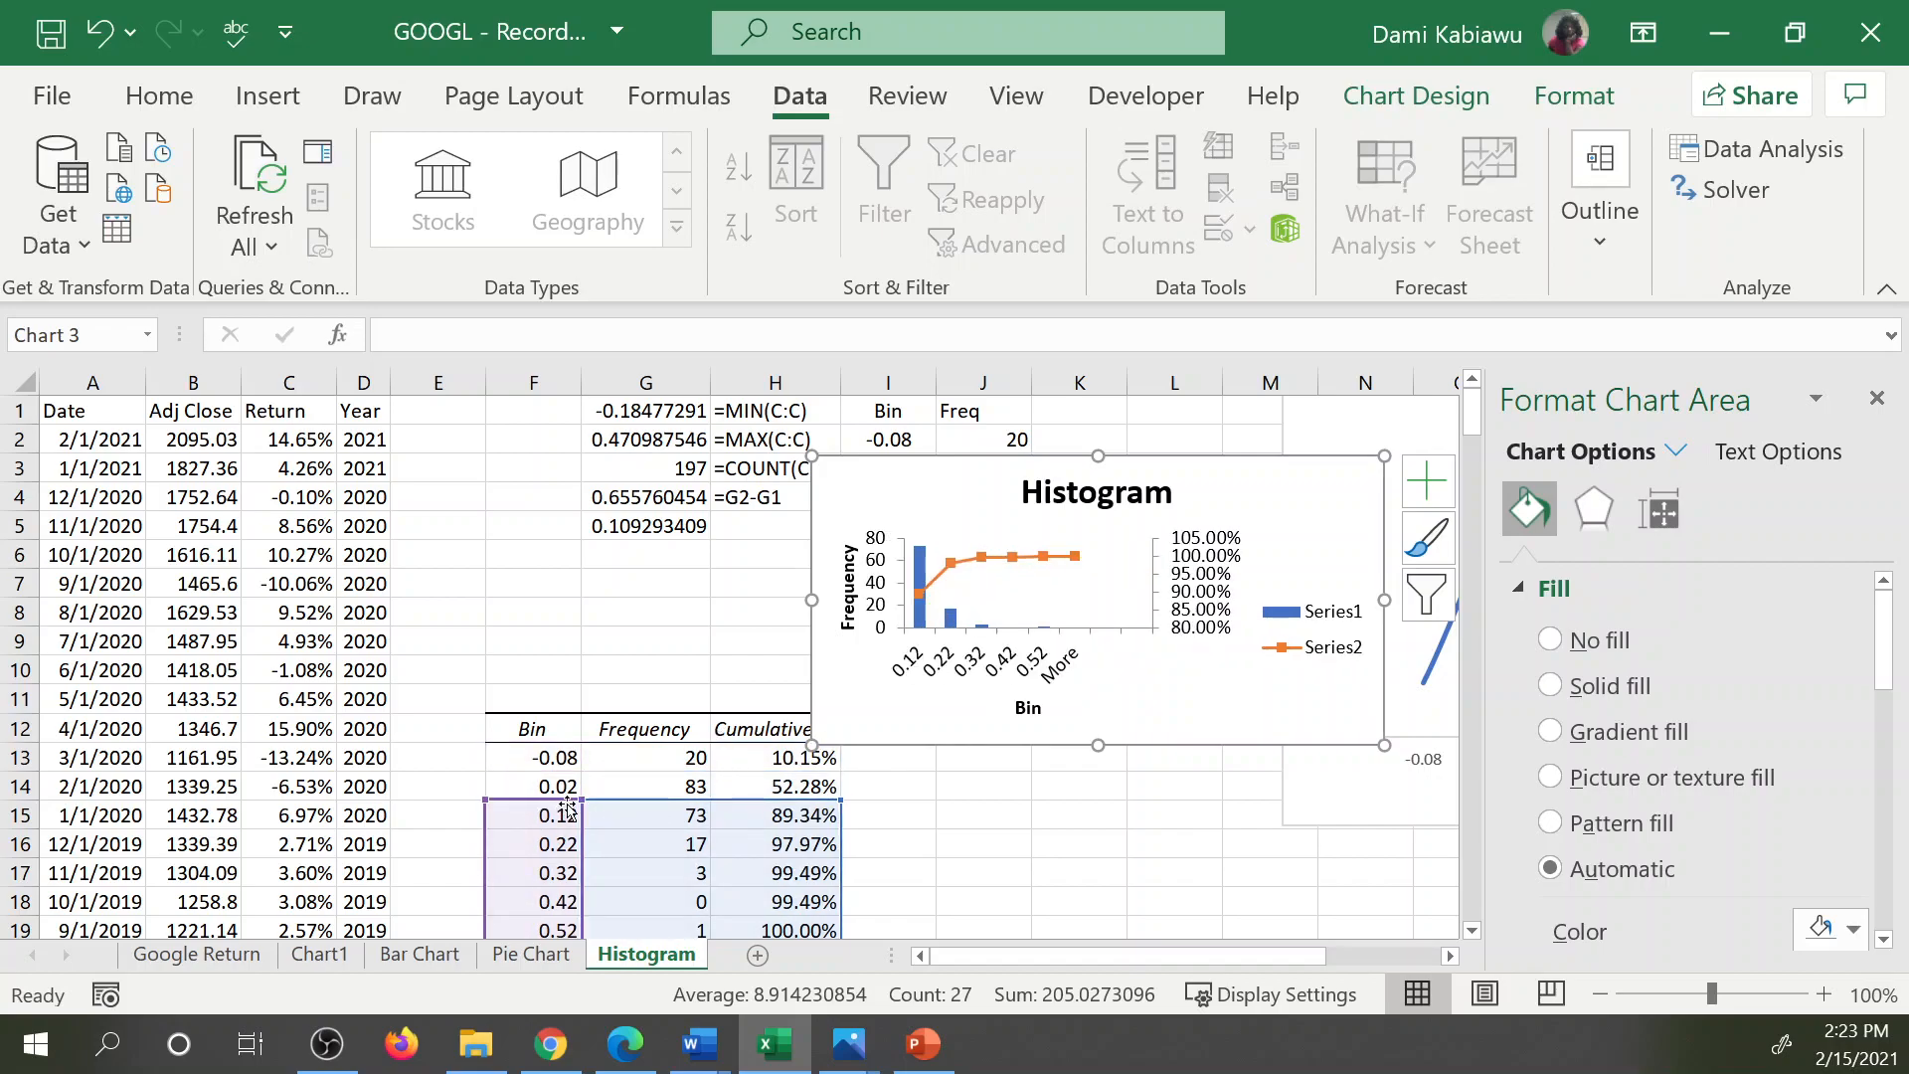
{"action": "left_click_drag", "start_coordinate": [580, 799], "coordinate": [585, 710]}
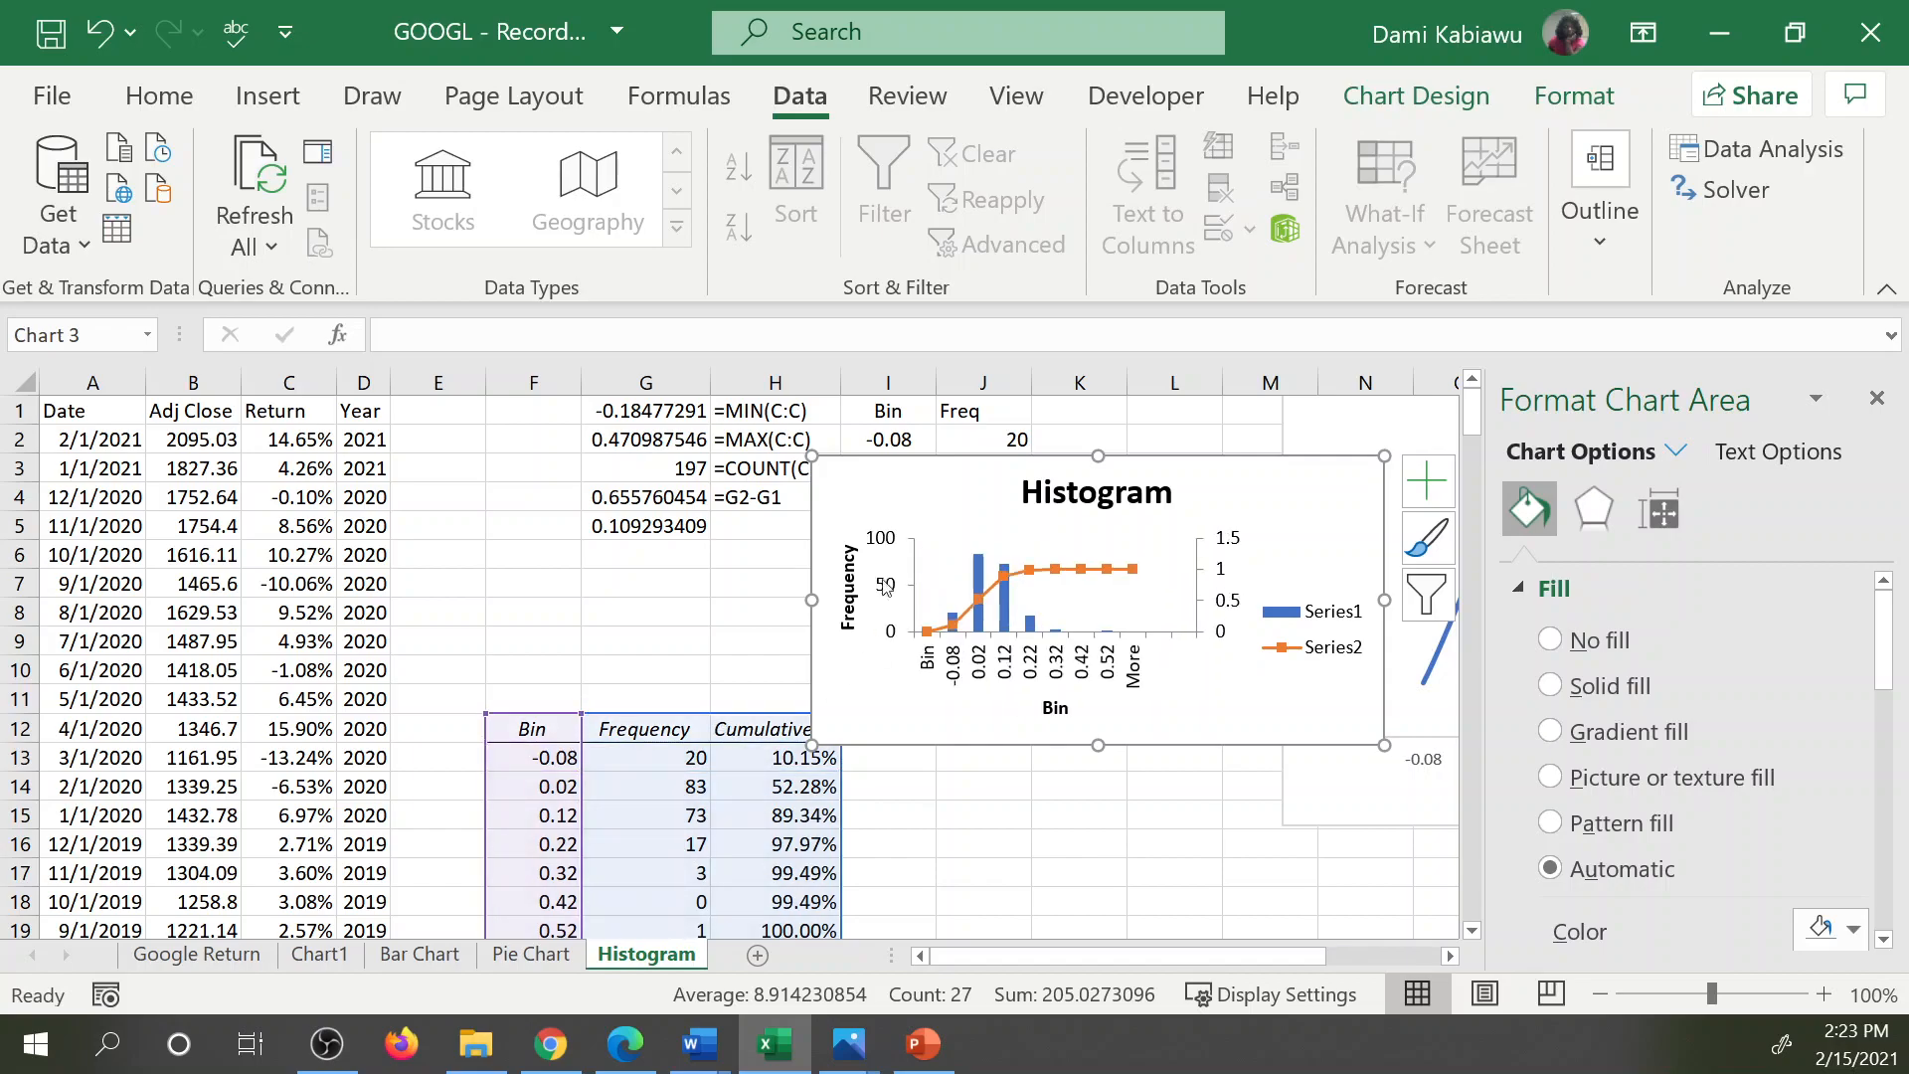
Move the histogram chart over to column F and enlarge it to reach about column M and row 18.
{"action": "left_click", "coordinate": [997, 462]}
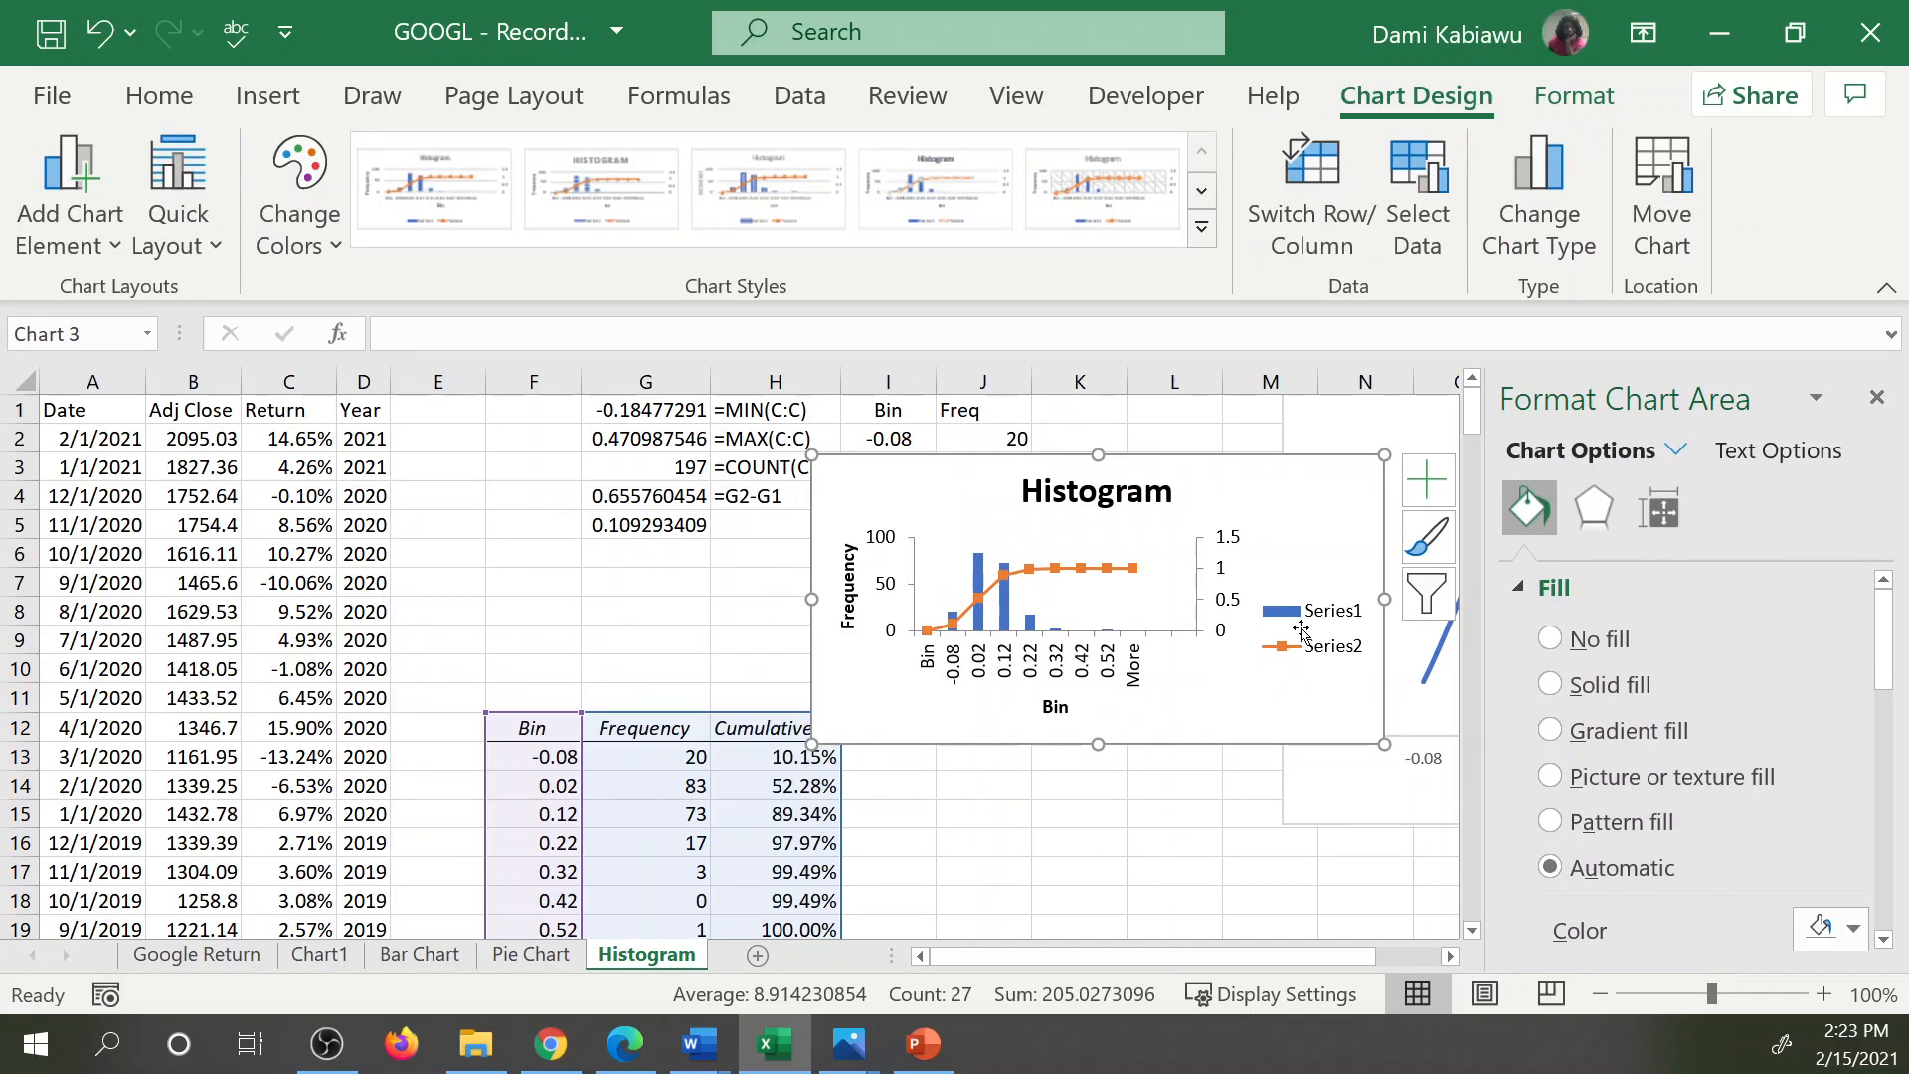
{"action": "left_click", "coordinate": [1219, 846]}
{"action": "left_click", "coordinate": [1226, 457]}
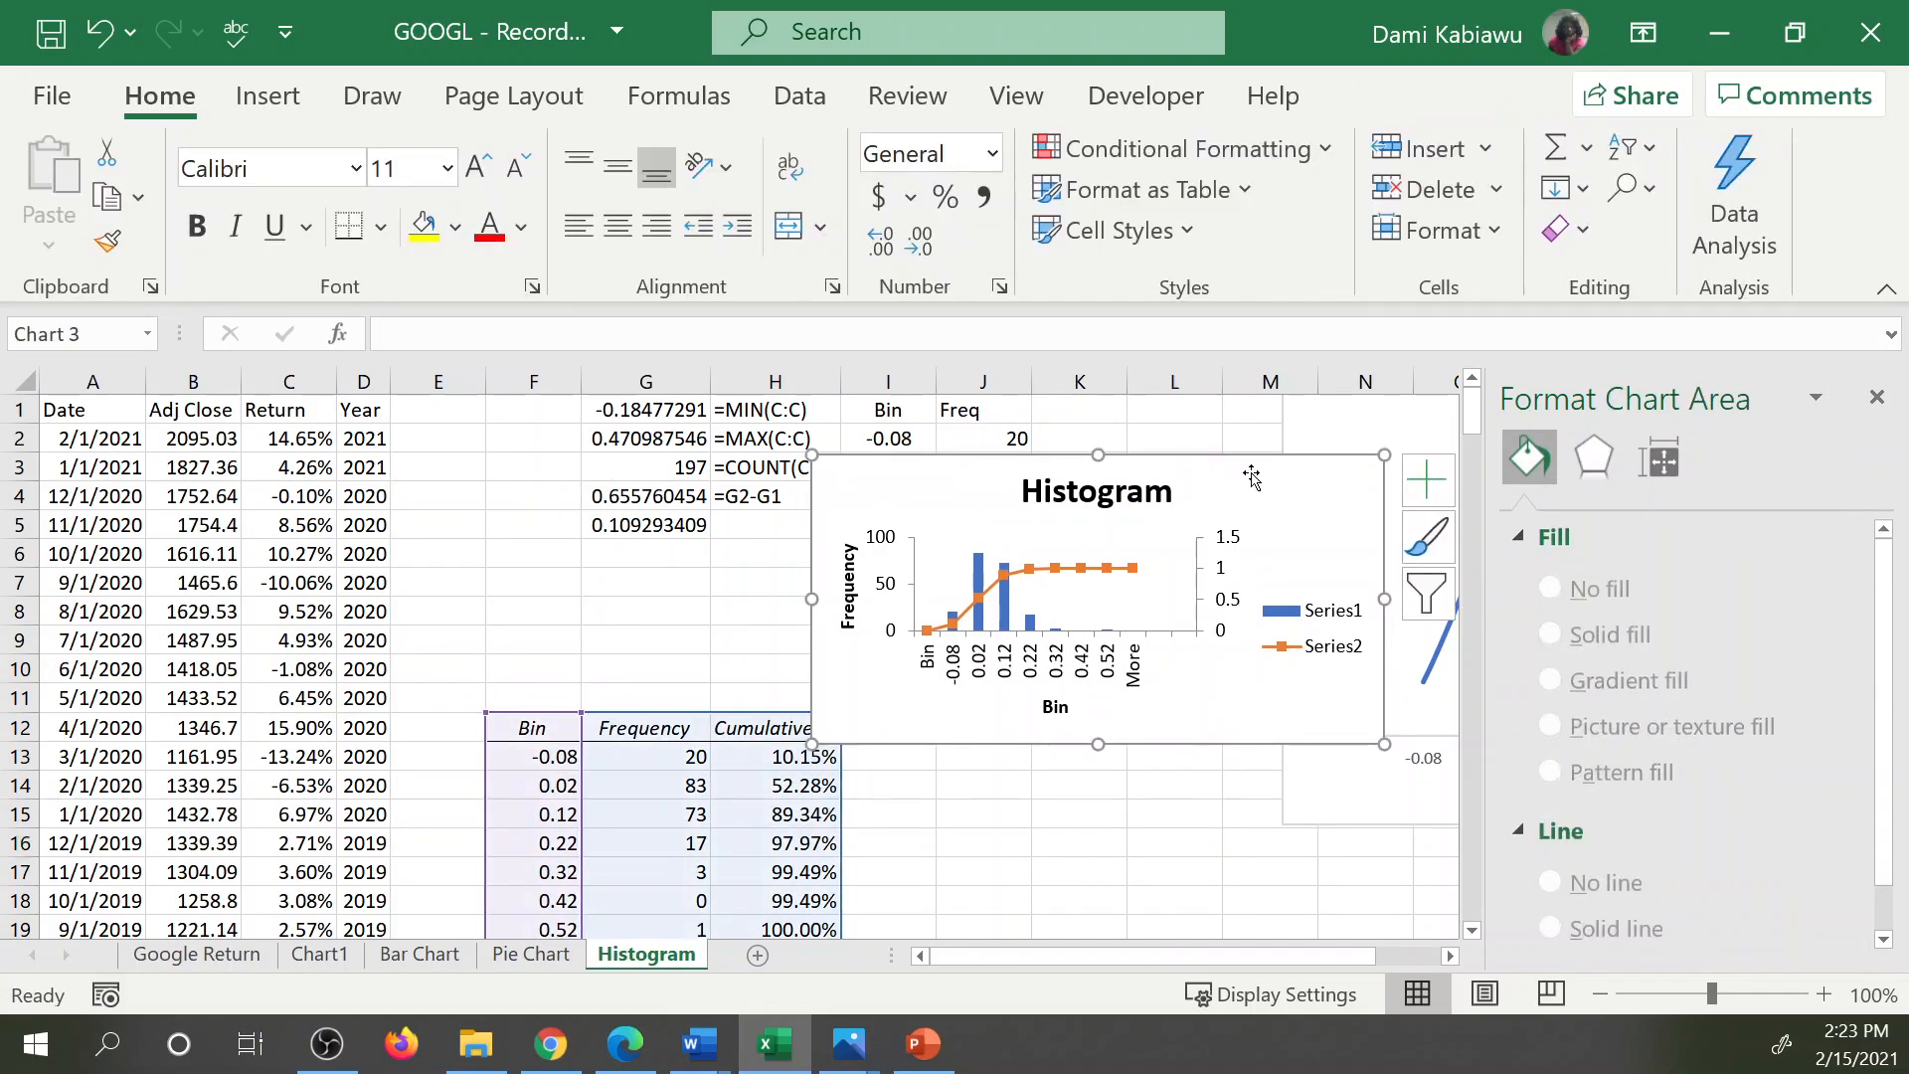
{"action": "left_click_drag", "start_coordinate": [1226, 456], "coordinate": [954, 457]}
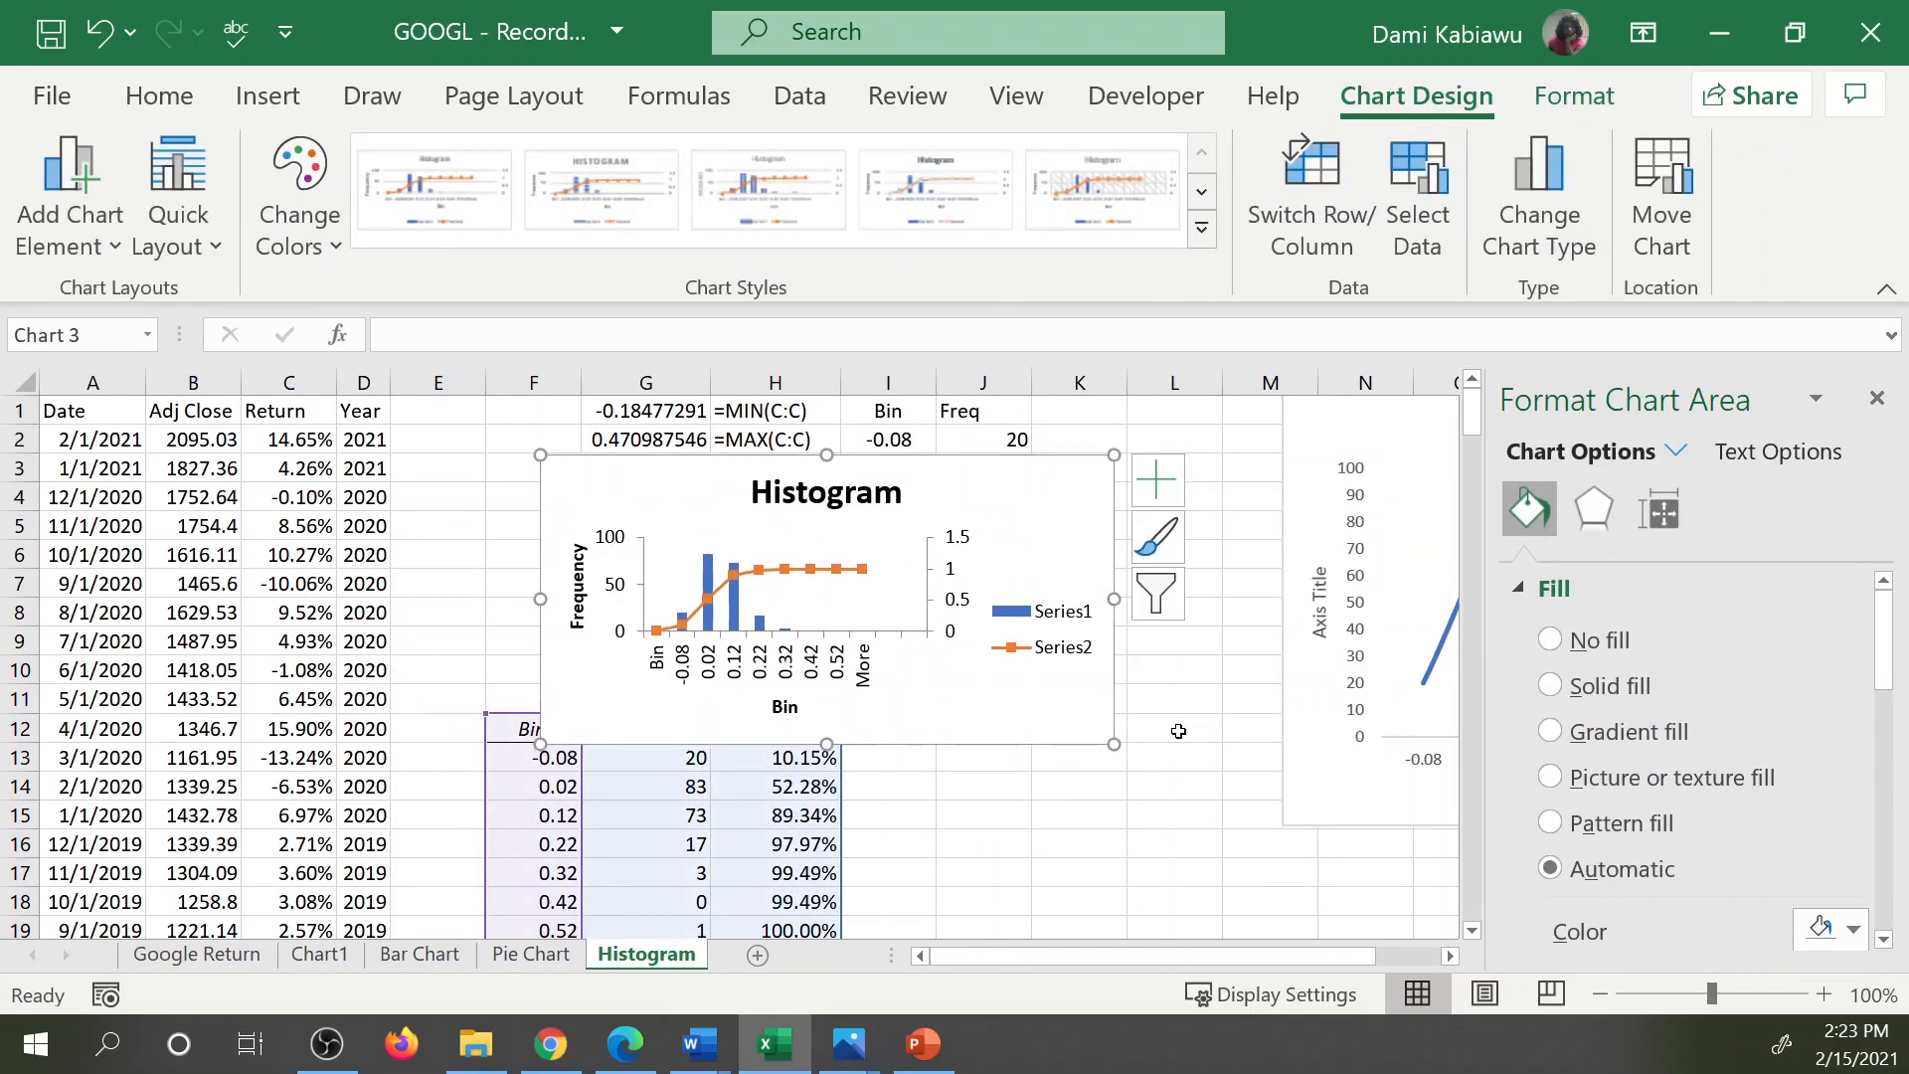
{"action": "left_click_drag", "start_coordinate": [1115, 744], "coordinate": [1264, 892]}
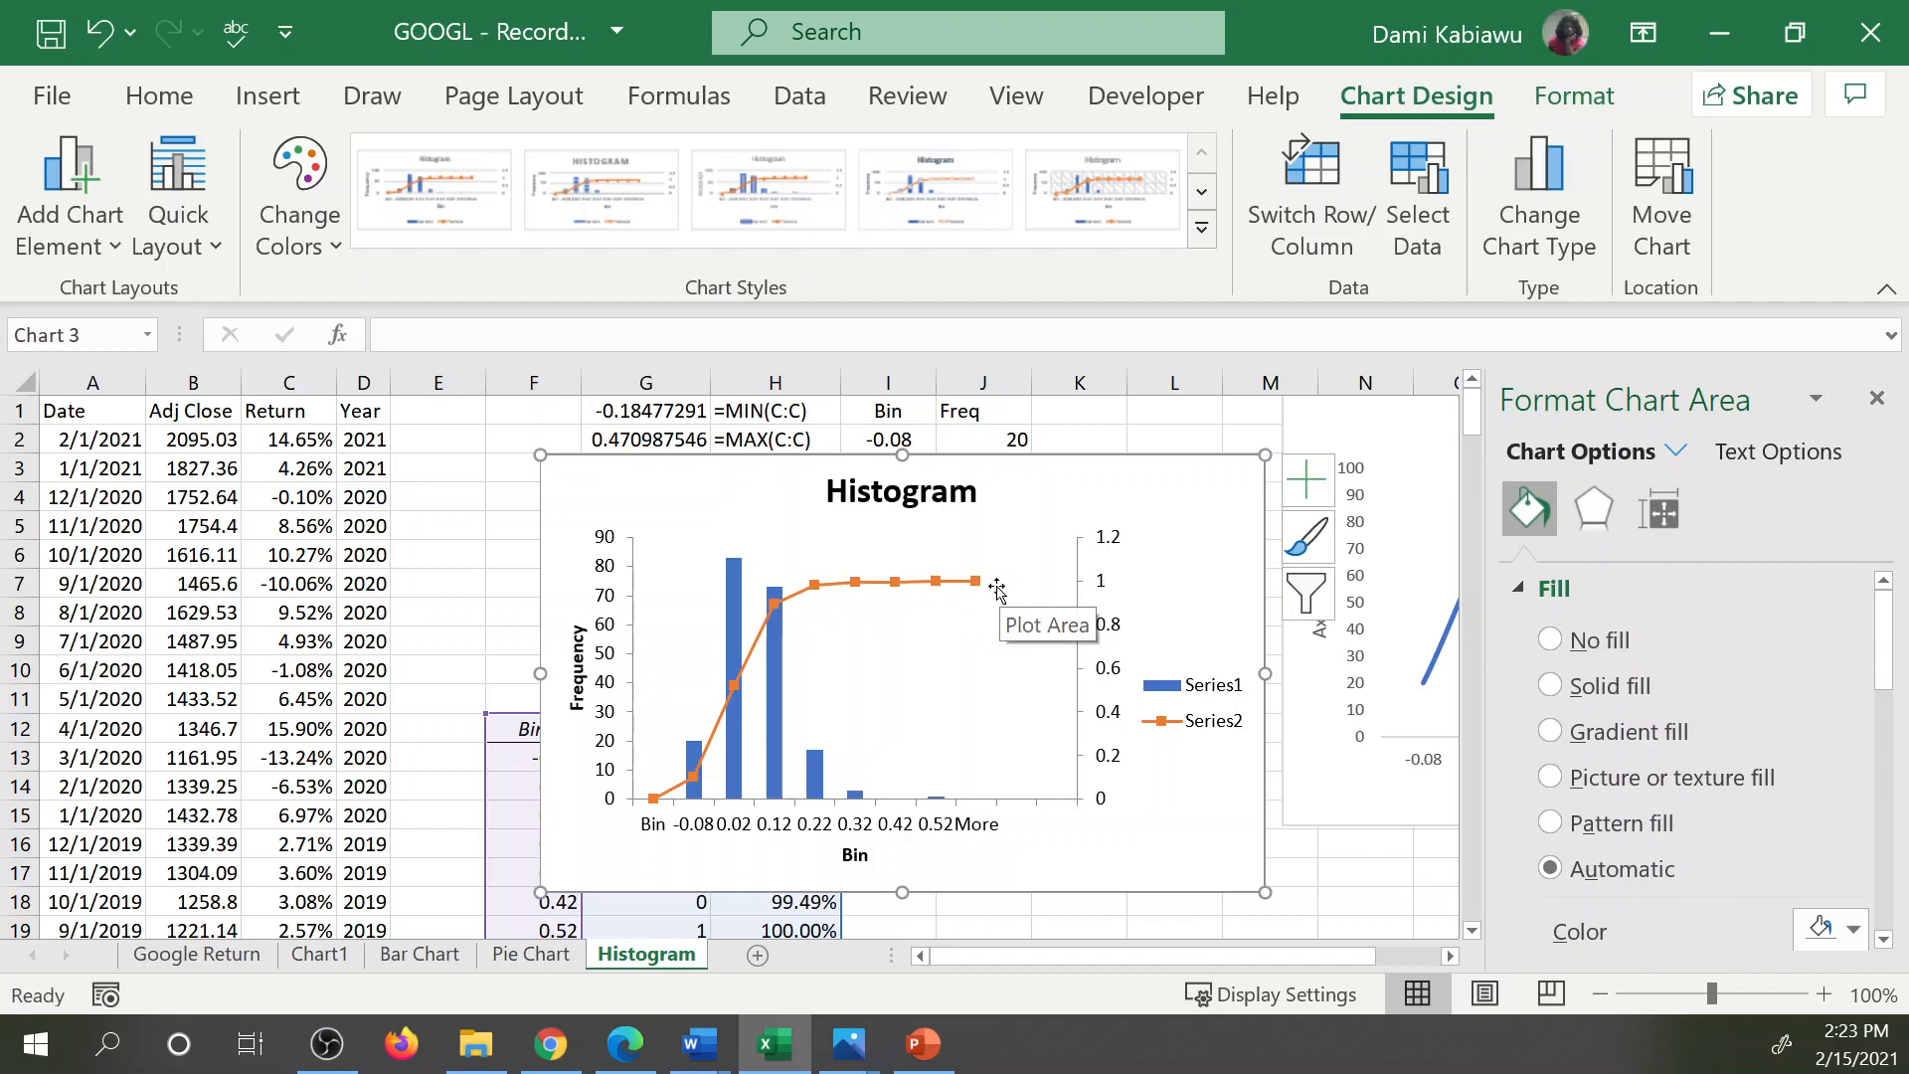
Set the gap width of the histogram's frequency columns to 0%.
{"action": "left_click", "coordinate": [736, 588]}
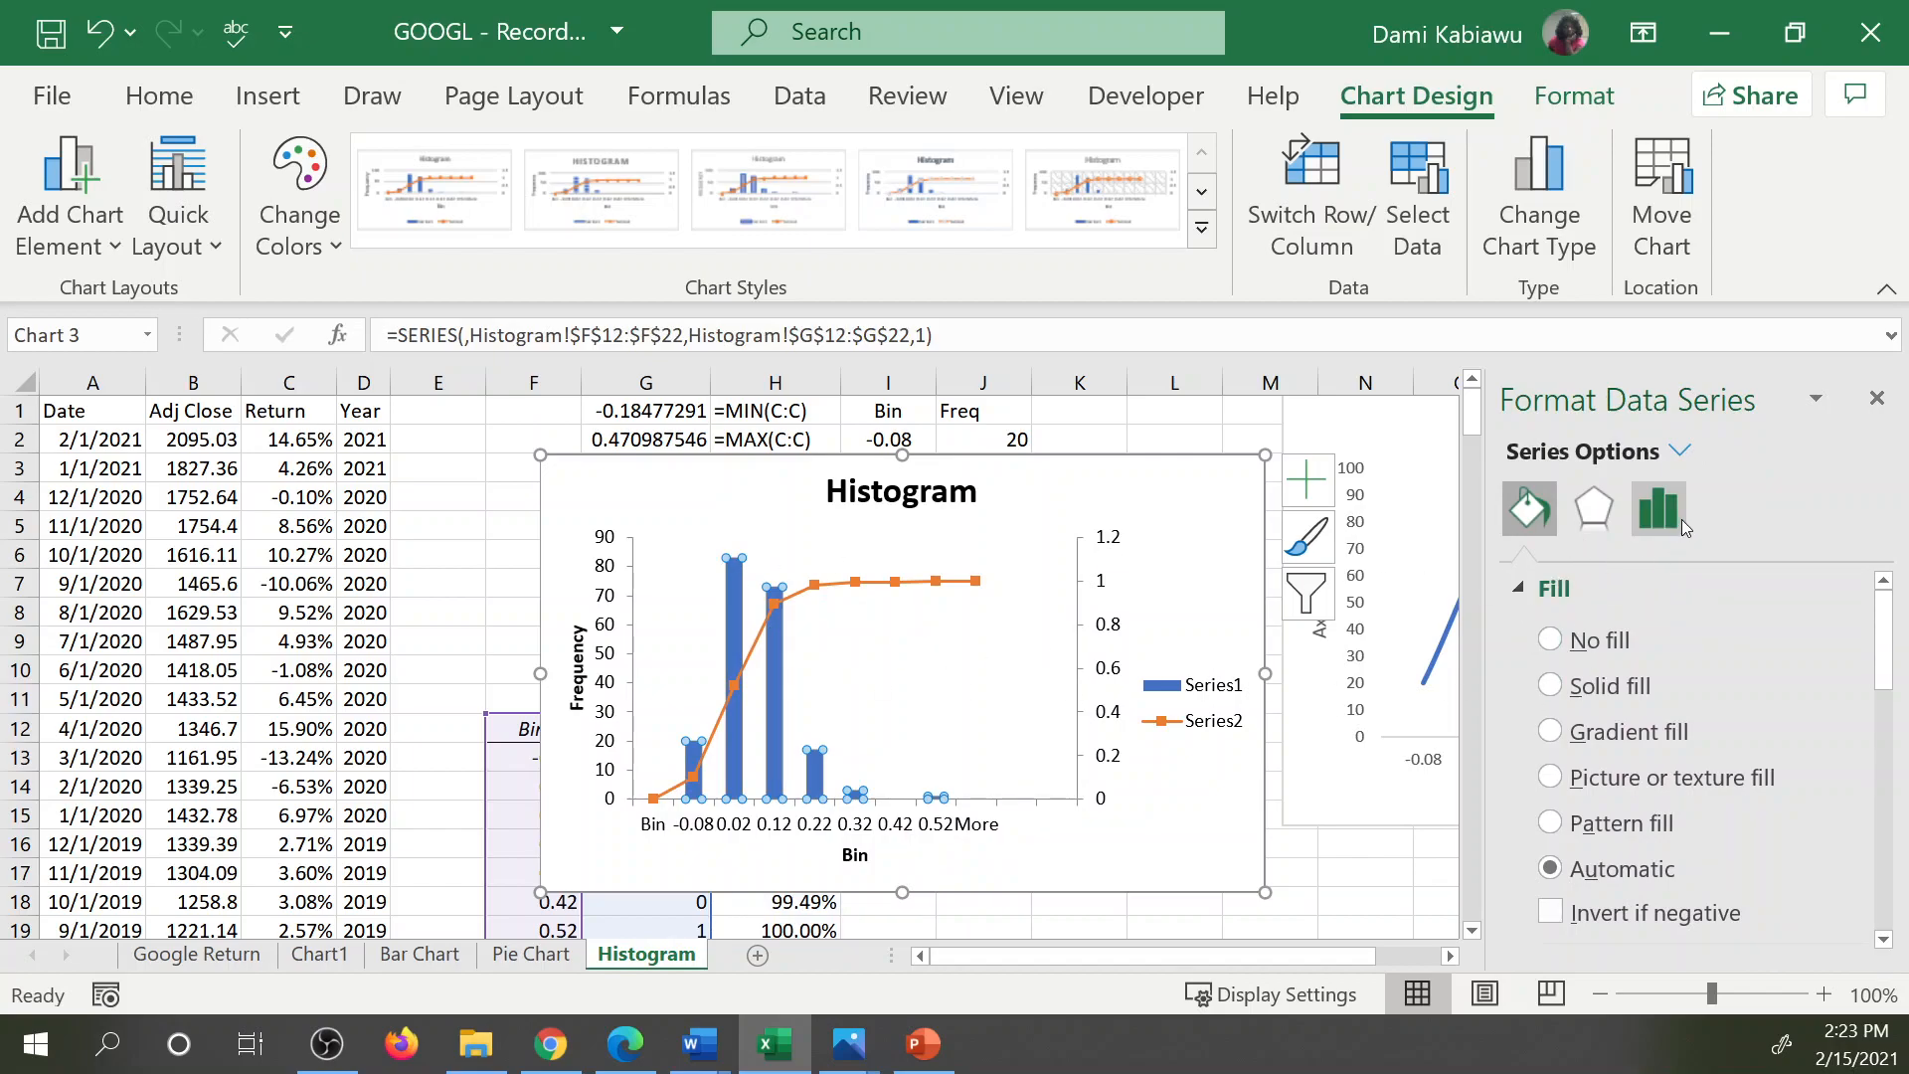
{"action": "left_click", "coordinate": [1659, 509]}
{"action": "left_click_drag", "start_coordinate": [1715, 833], "coordinate": [1696, 832]}
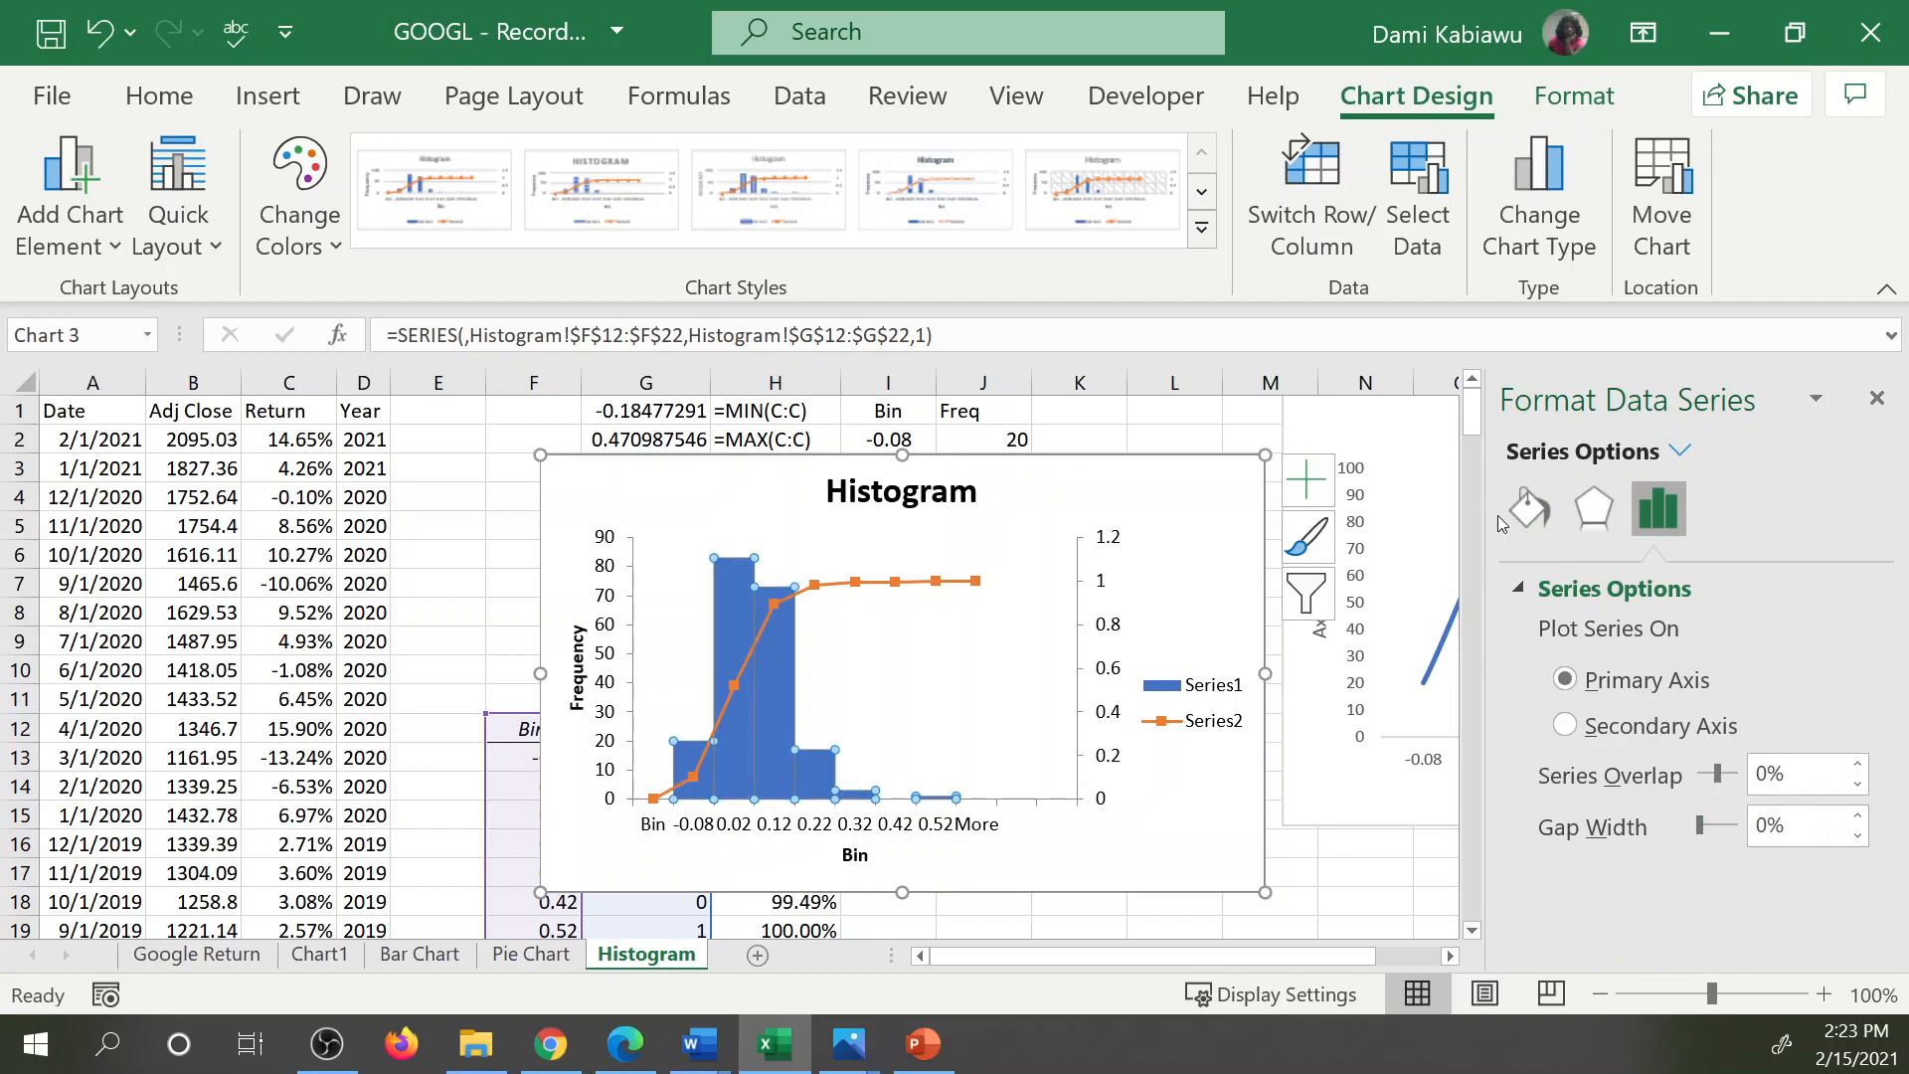
Give the histogram's frequency columns a solid line border.
{"action": "left_click", "coordinate": [1529, 509]}
{"action": "scroll", "coordinate": [1614, 748], "scroll_direction": "down", "scroll_amount": 3}
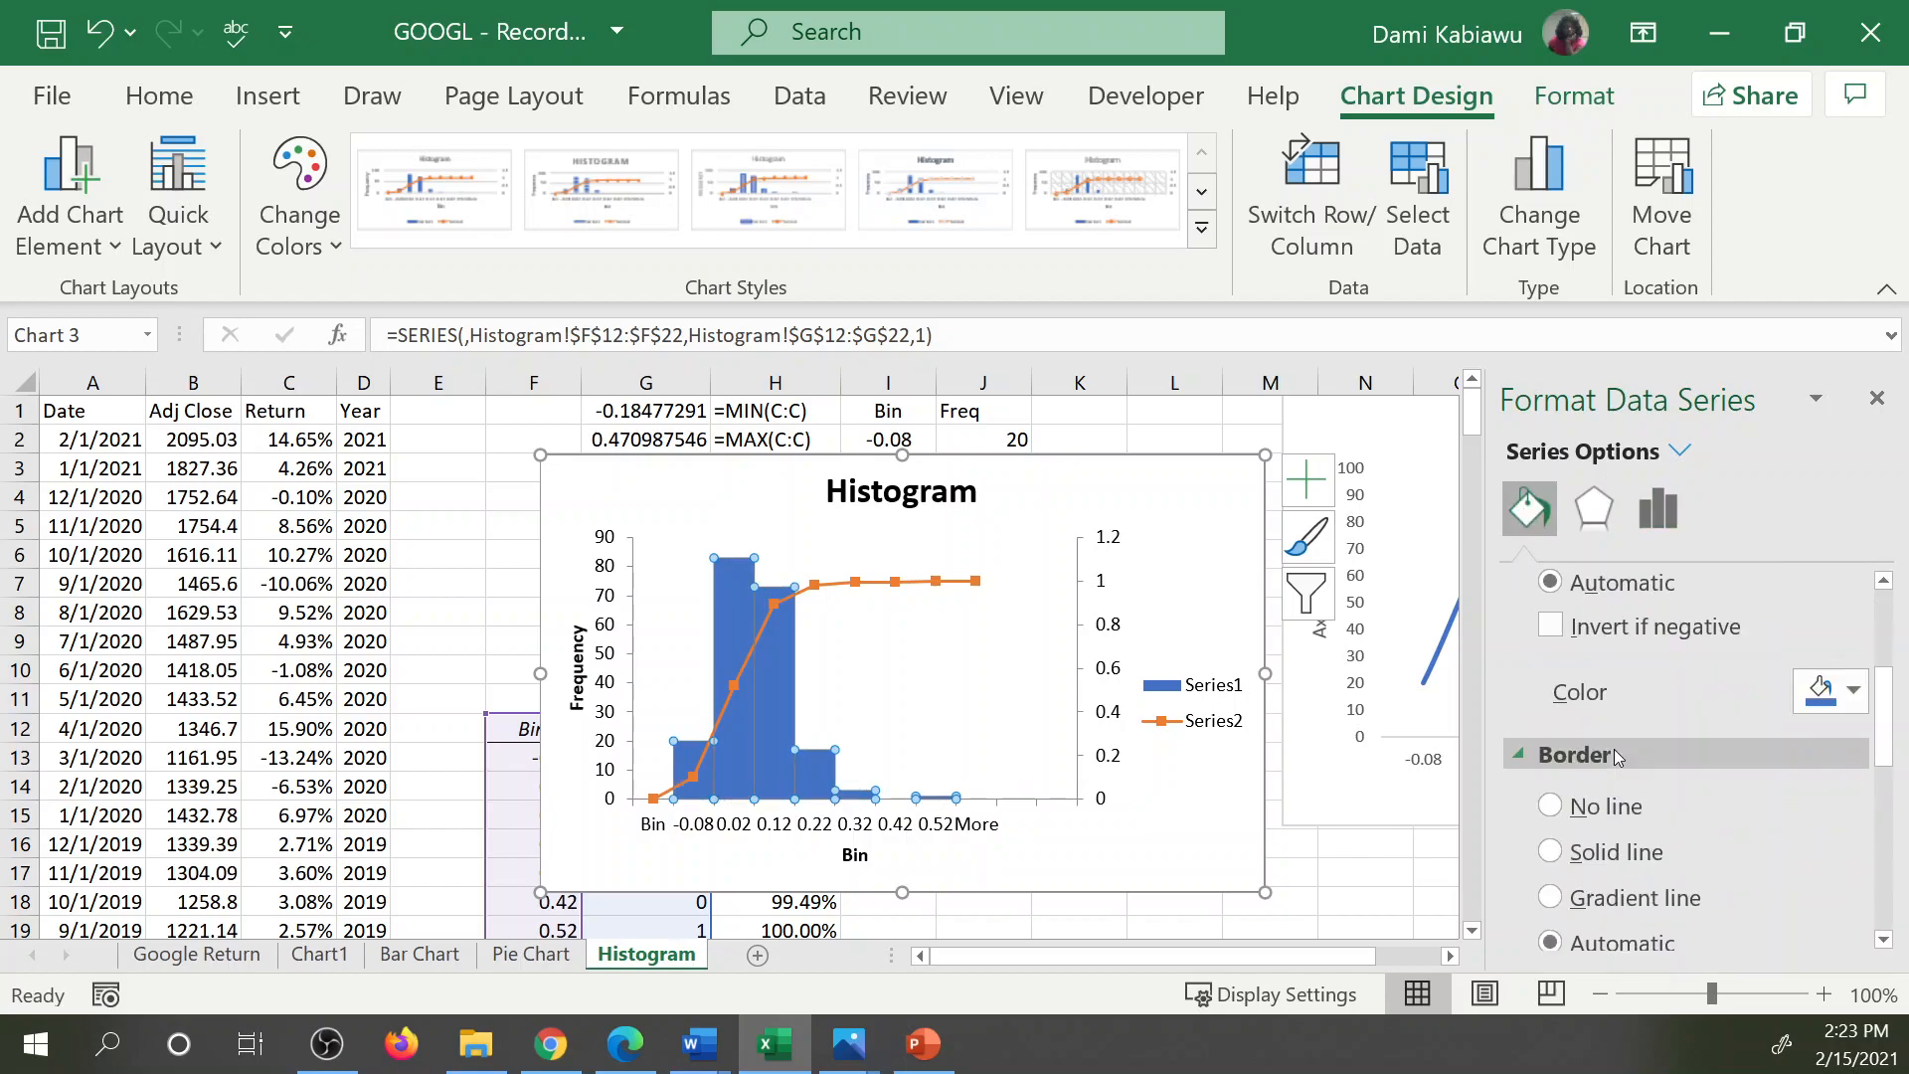
{"action": "scroll", "coordinate": [1584, 832], "scroll_direction": "down", "scroll_amount": 2}
{"action": "left_click", "coordinate": [1581, 708]}
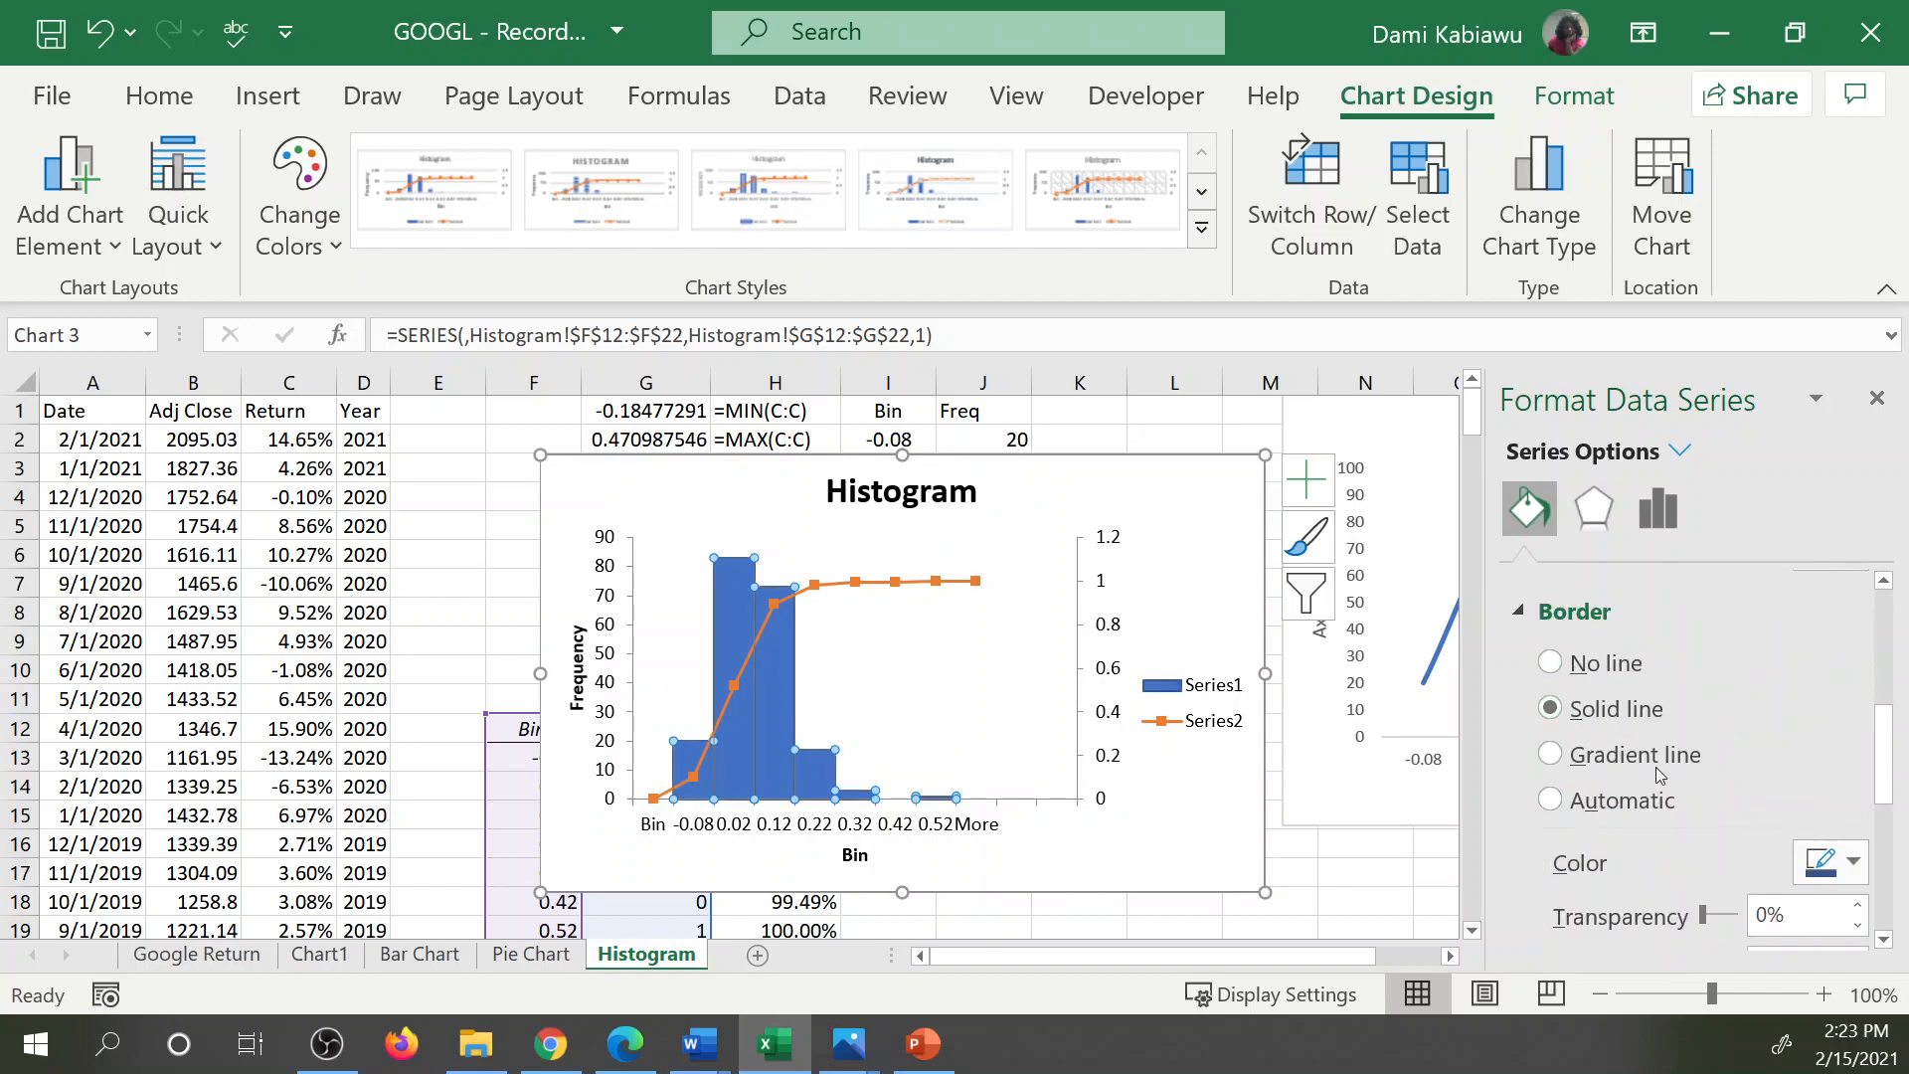
Set the line colour of the histogram's cumulative percentage series to standard red.
{"action": "left_click", "coordinate": [858, 585]}
{"action": "scroll", "coordinate": [1681, 696], "scroll_direction": "up", "scroll_amount": 2}
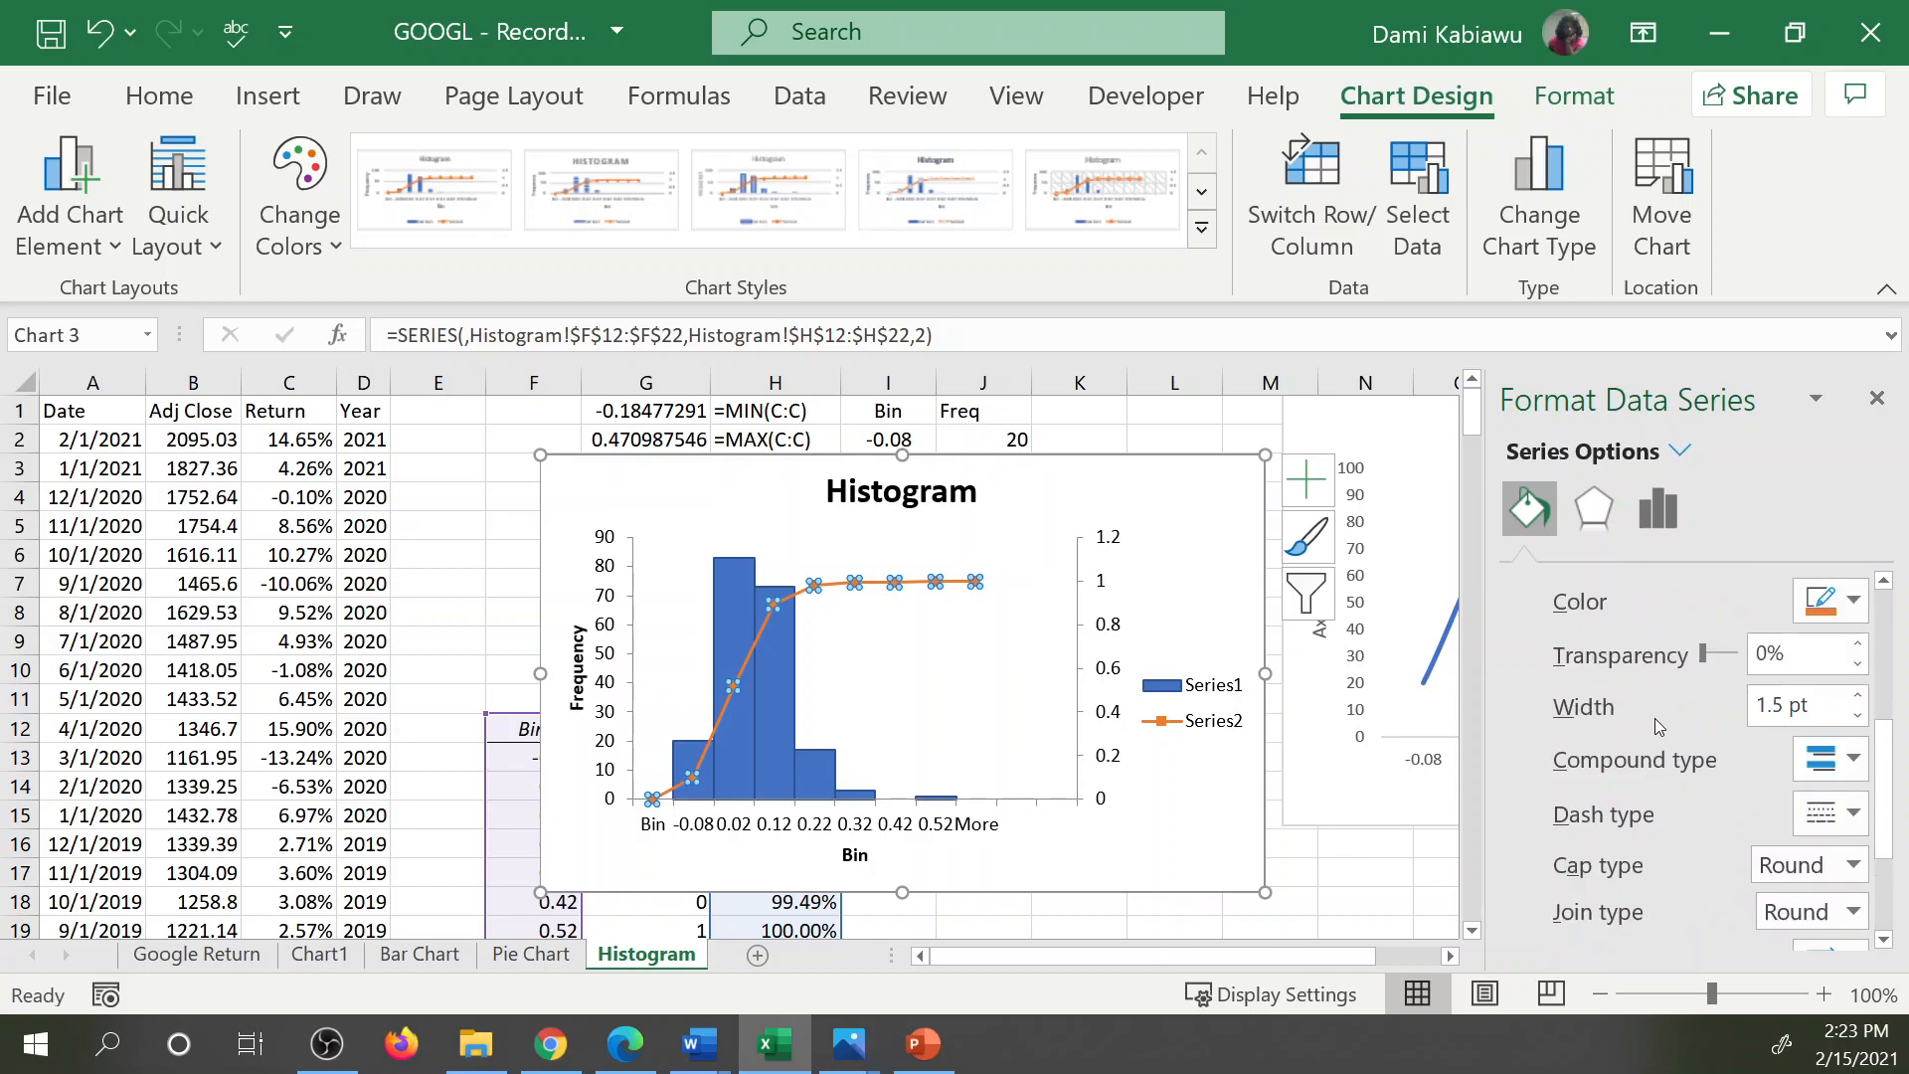
{"action": "left_click", "coordinate": [1853, 603]}
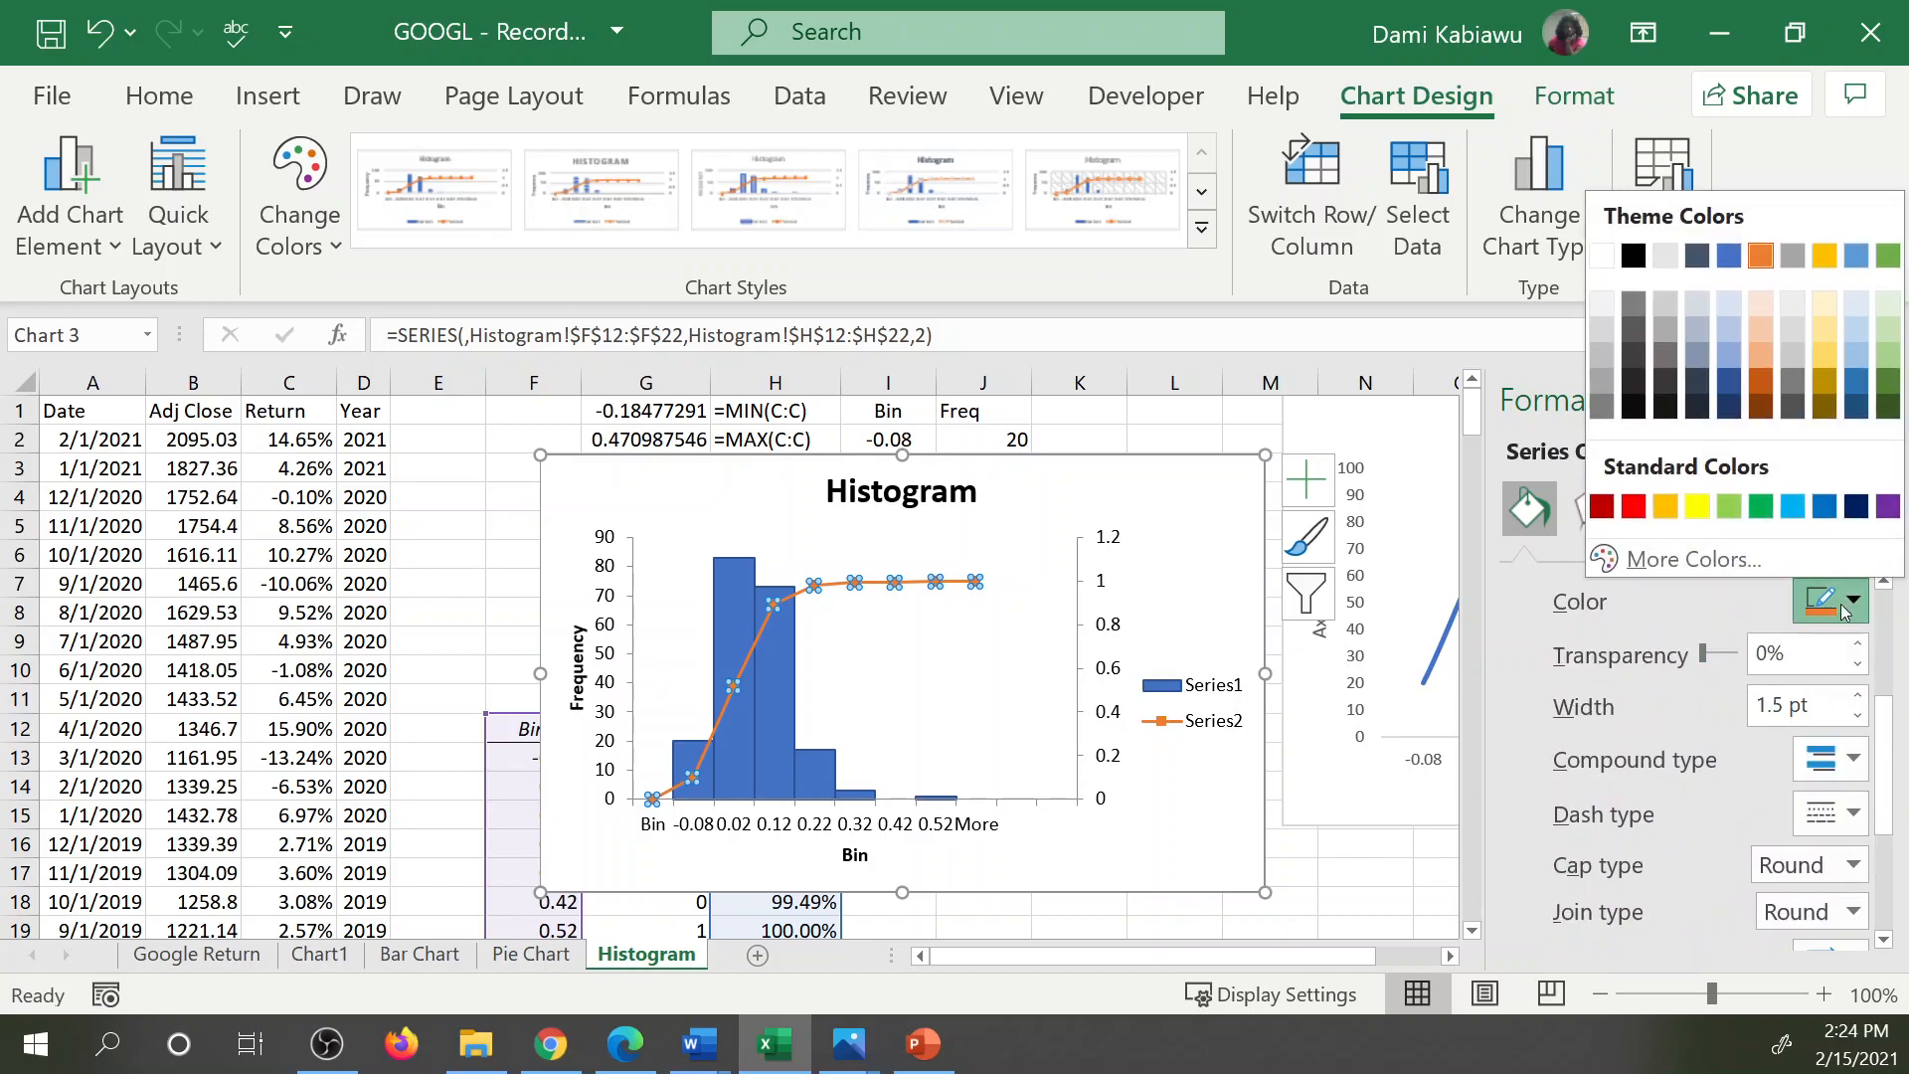
{"action": "left_click", "coordinate": [1635, 509]}
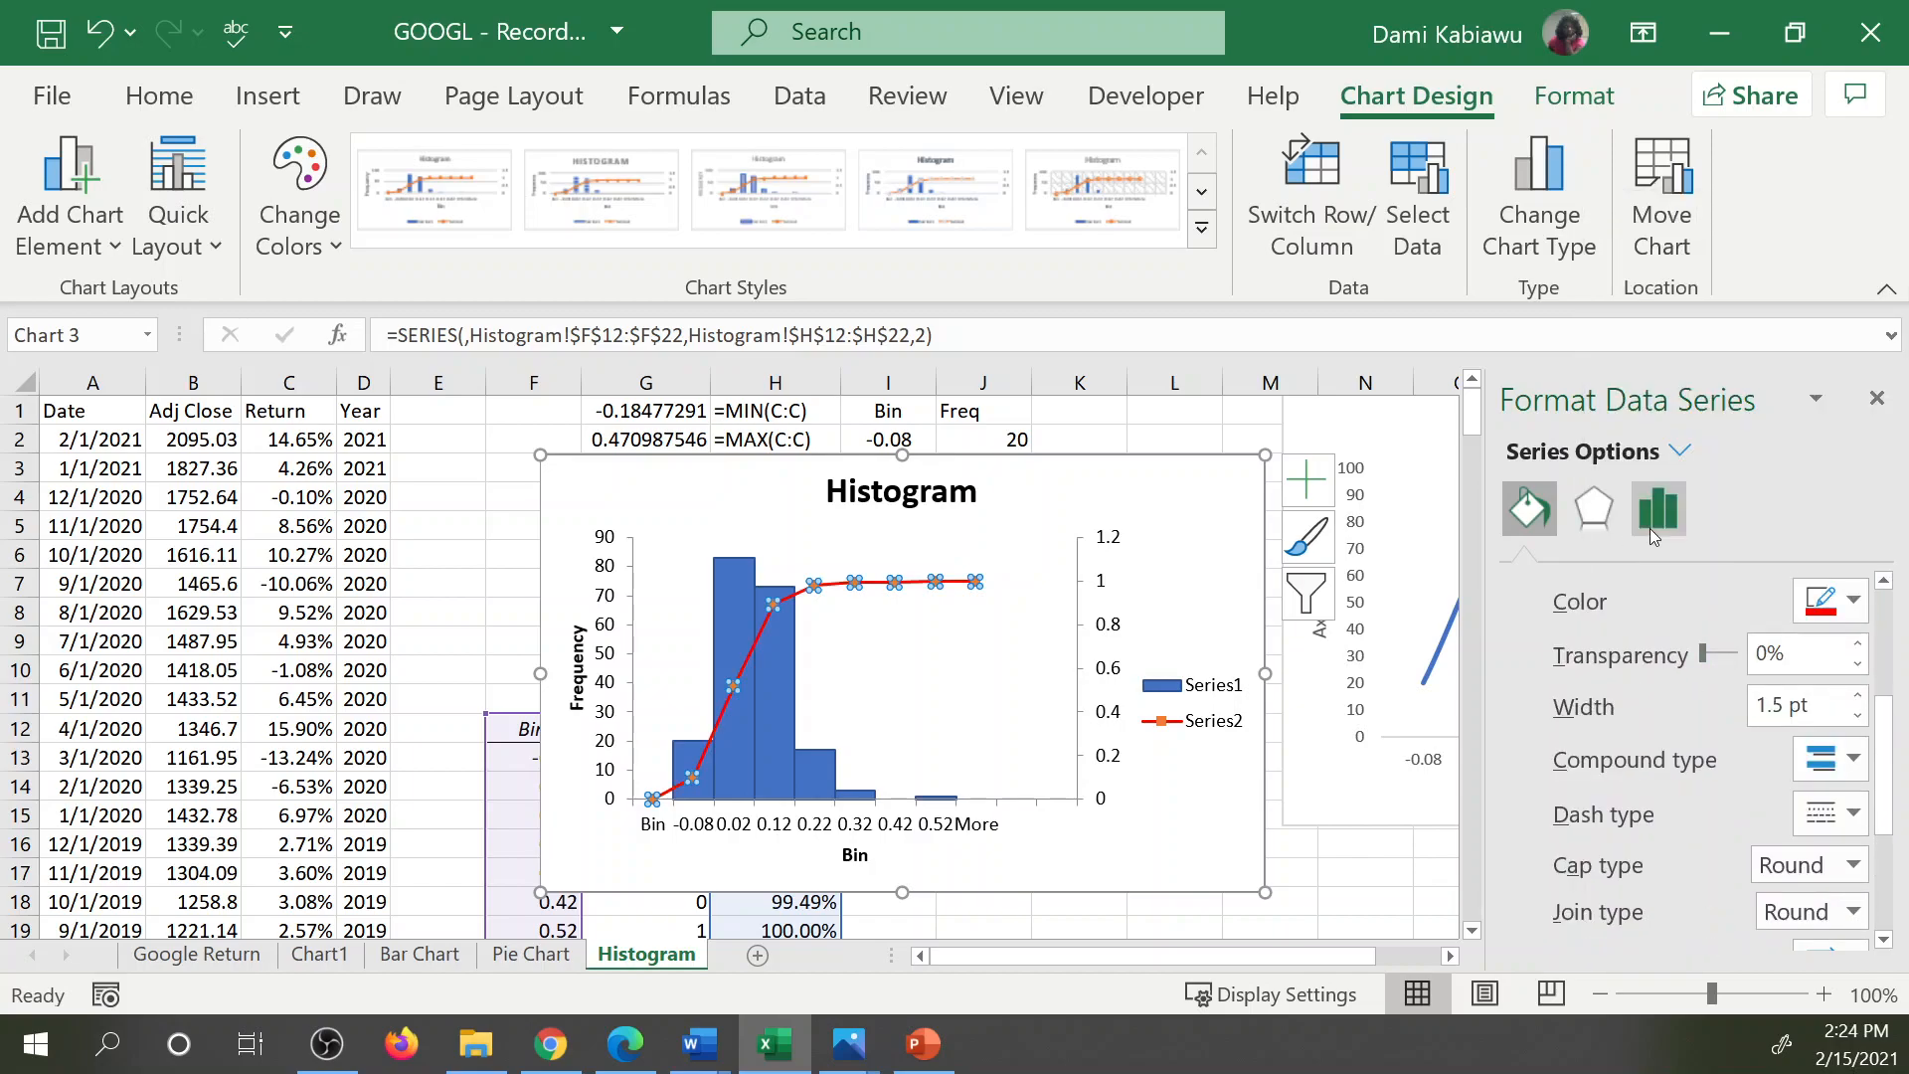
Change the cumulative line's markers to the built-in X type.
{"action": "scroll", "coordinate": [1641, 659], "scroll_direction": "up", "scroll_amount": 3}
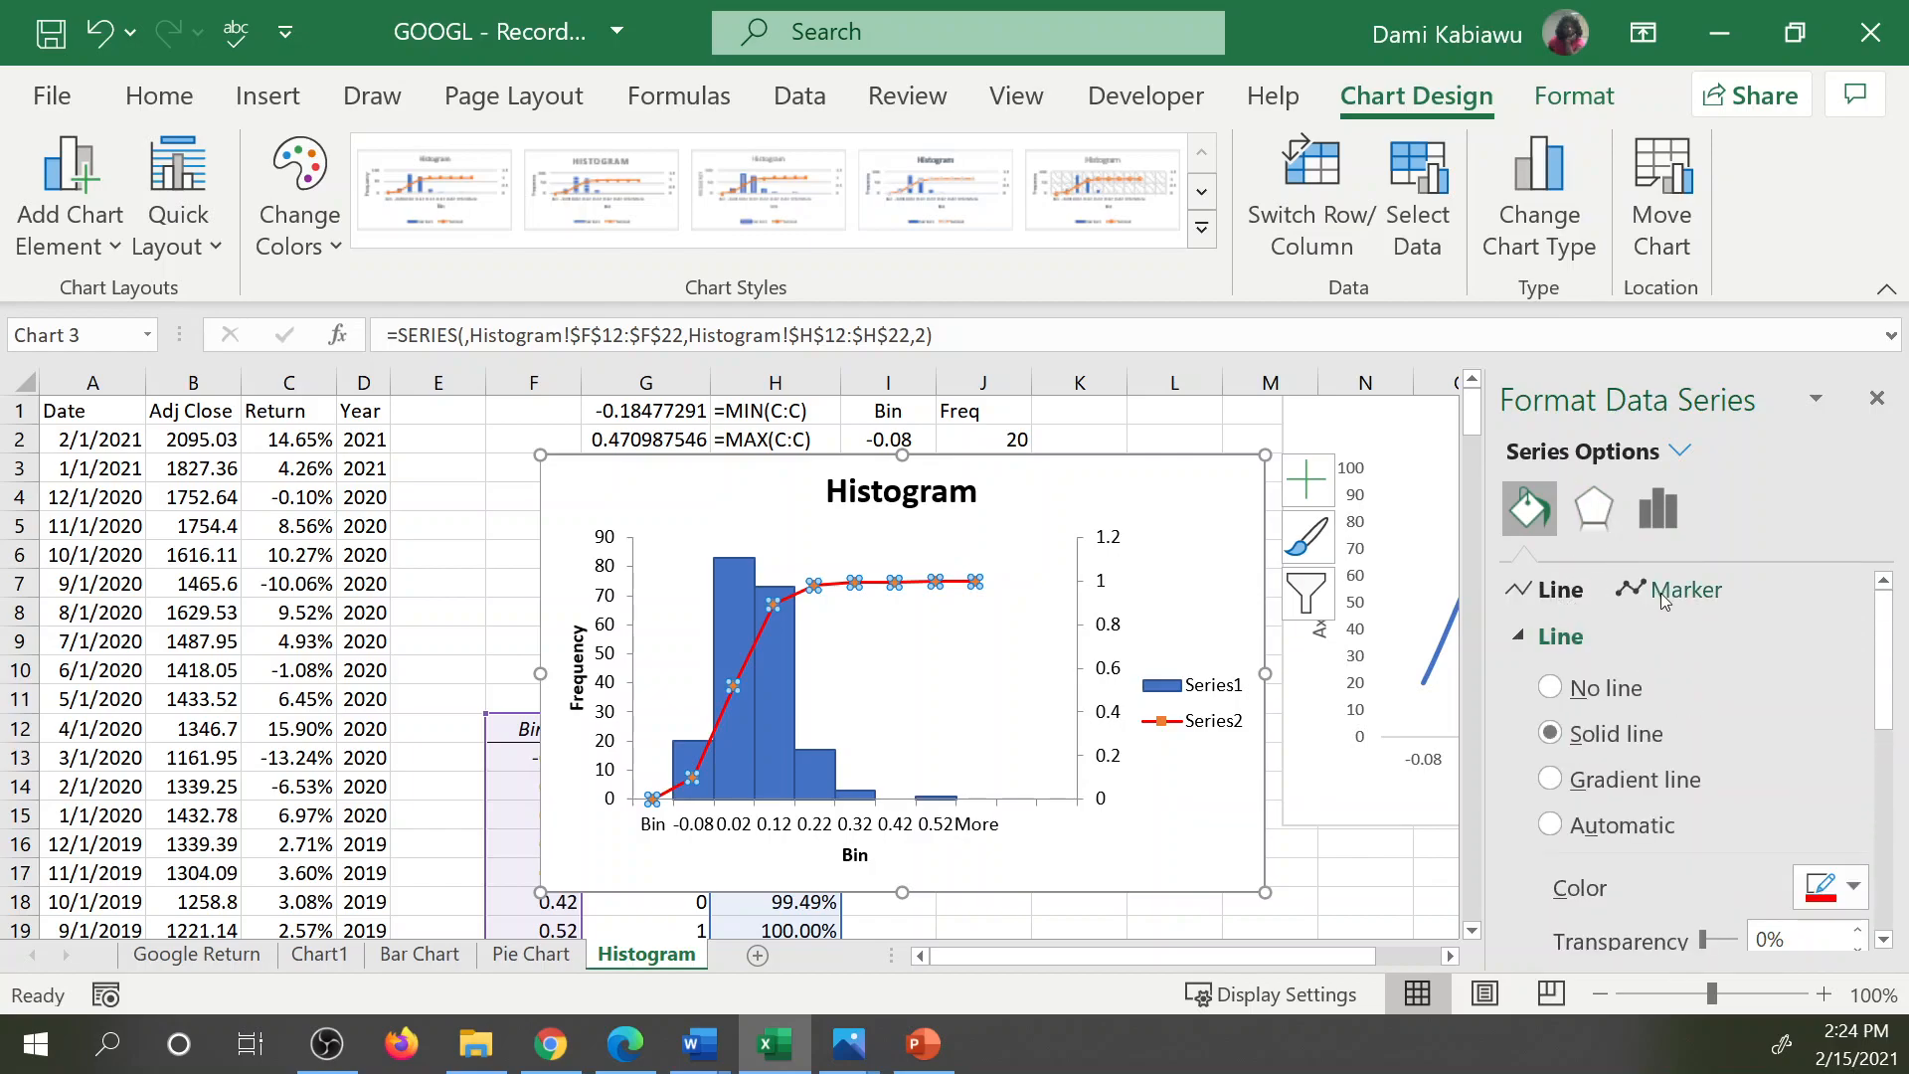
{"action": "left_click", "coordinate": [1679, 593]}
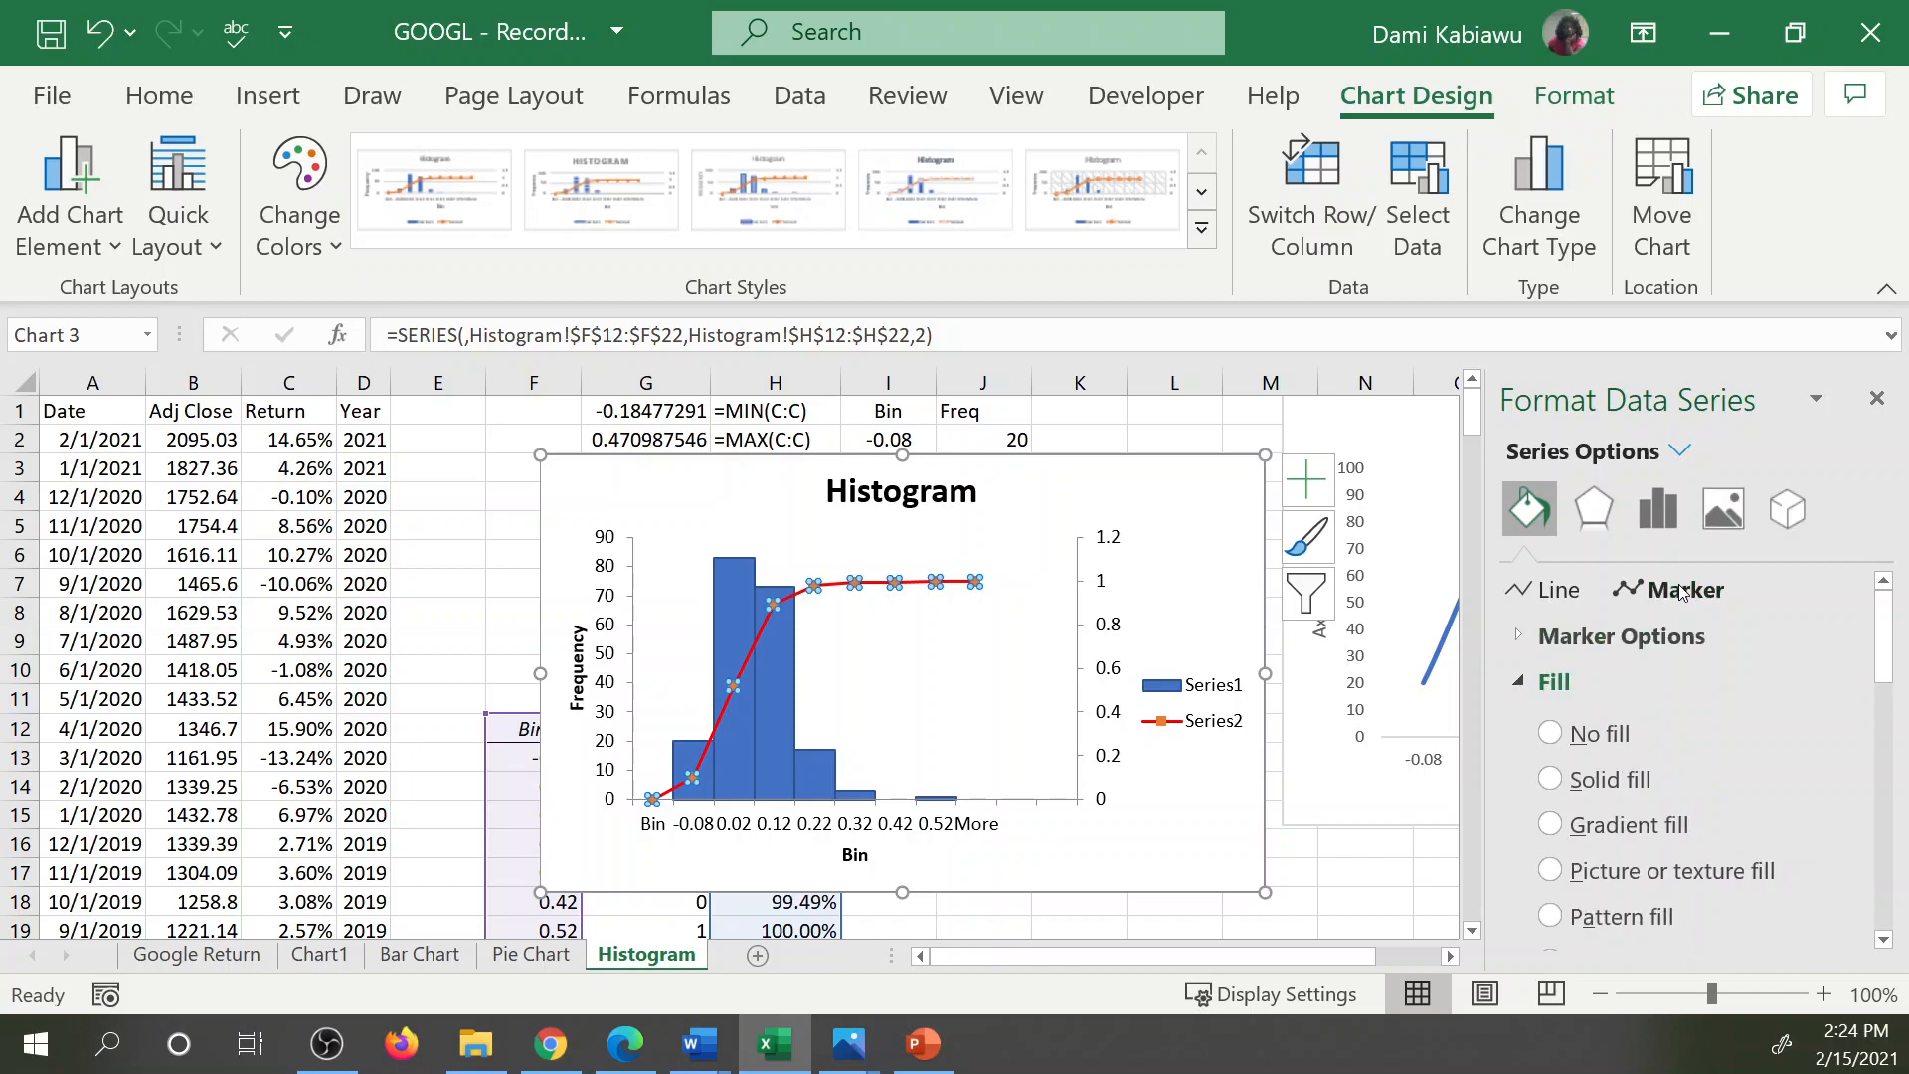
{"action": "left_click", "coordinate": [1511, 637]}
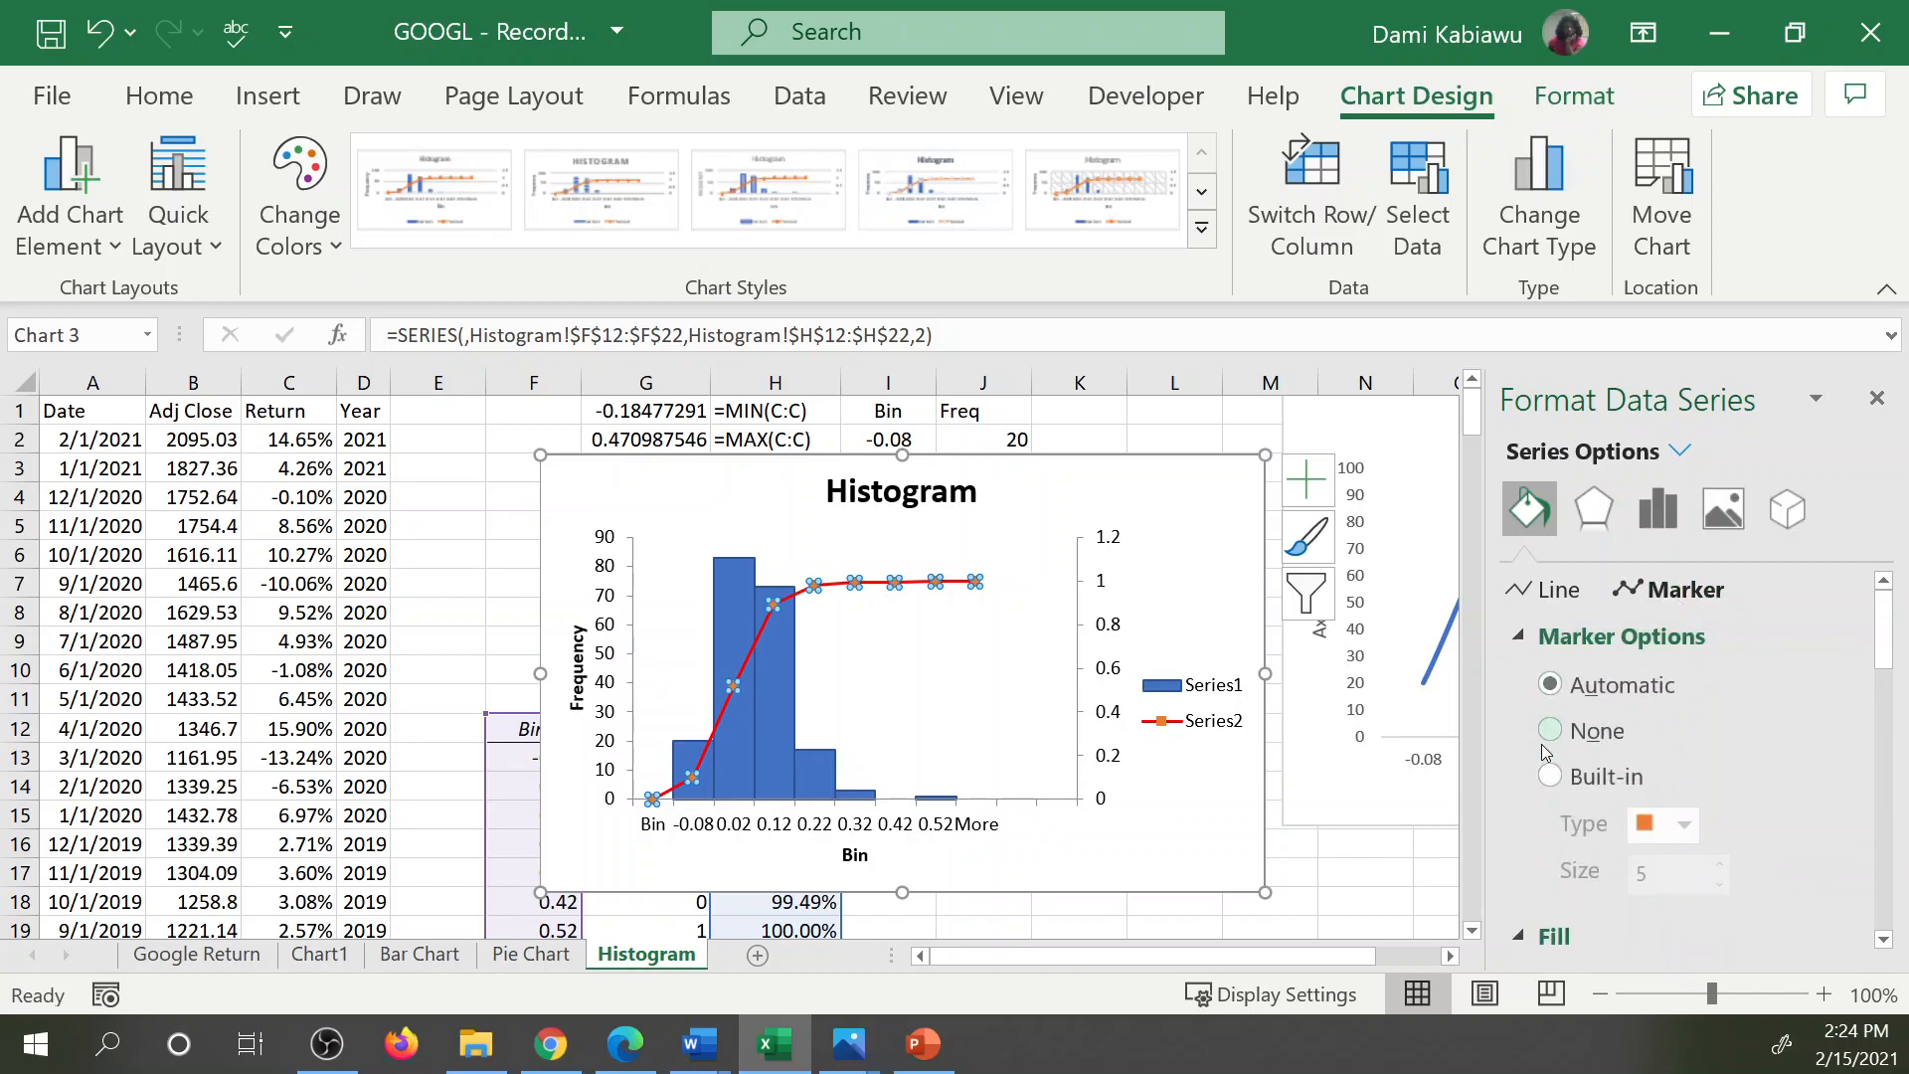
{"action": "scroll", "coordinate": [1561, 756], "scroll_direction": "down", "scroll_amount": 1}
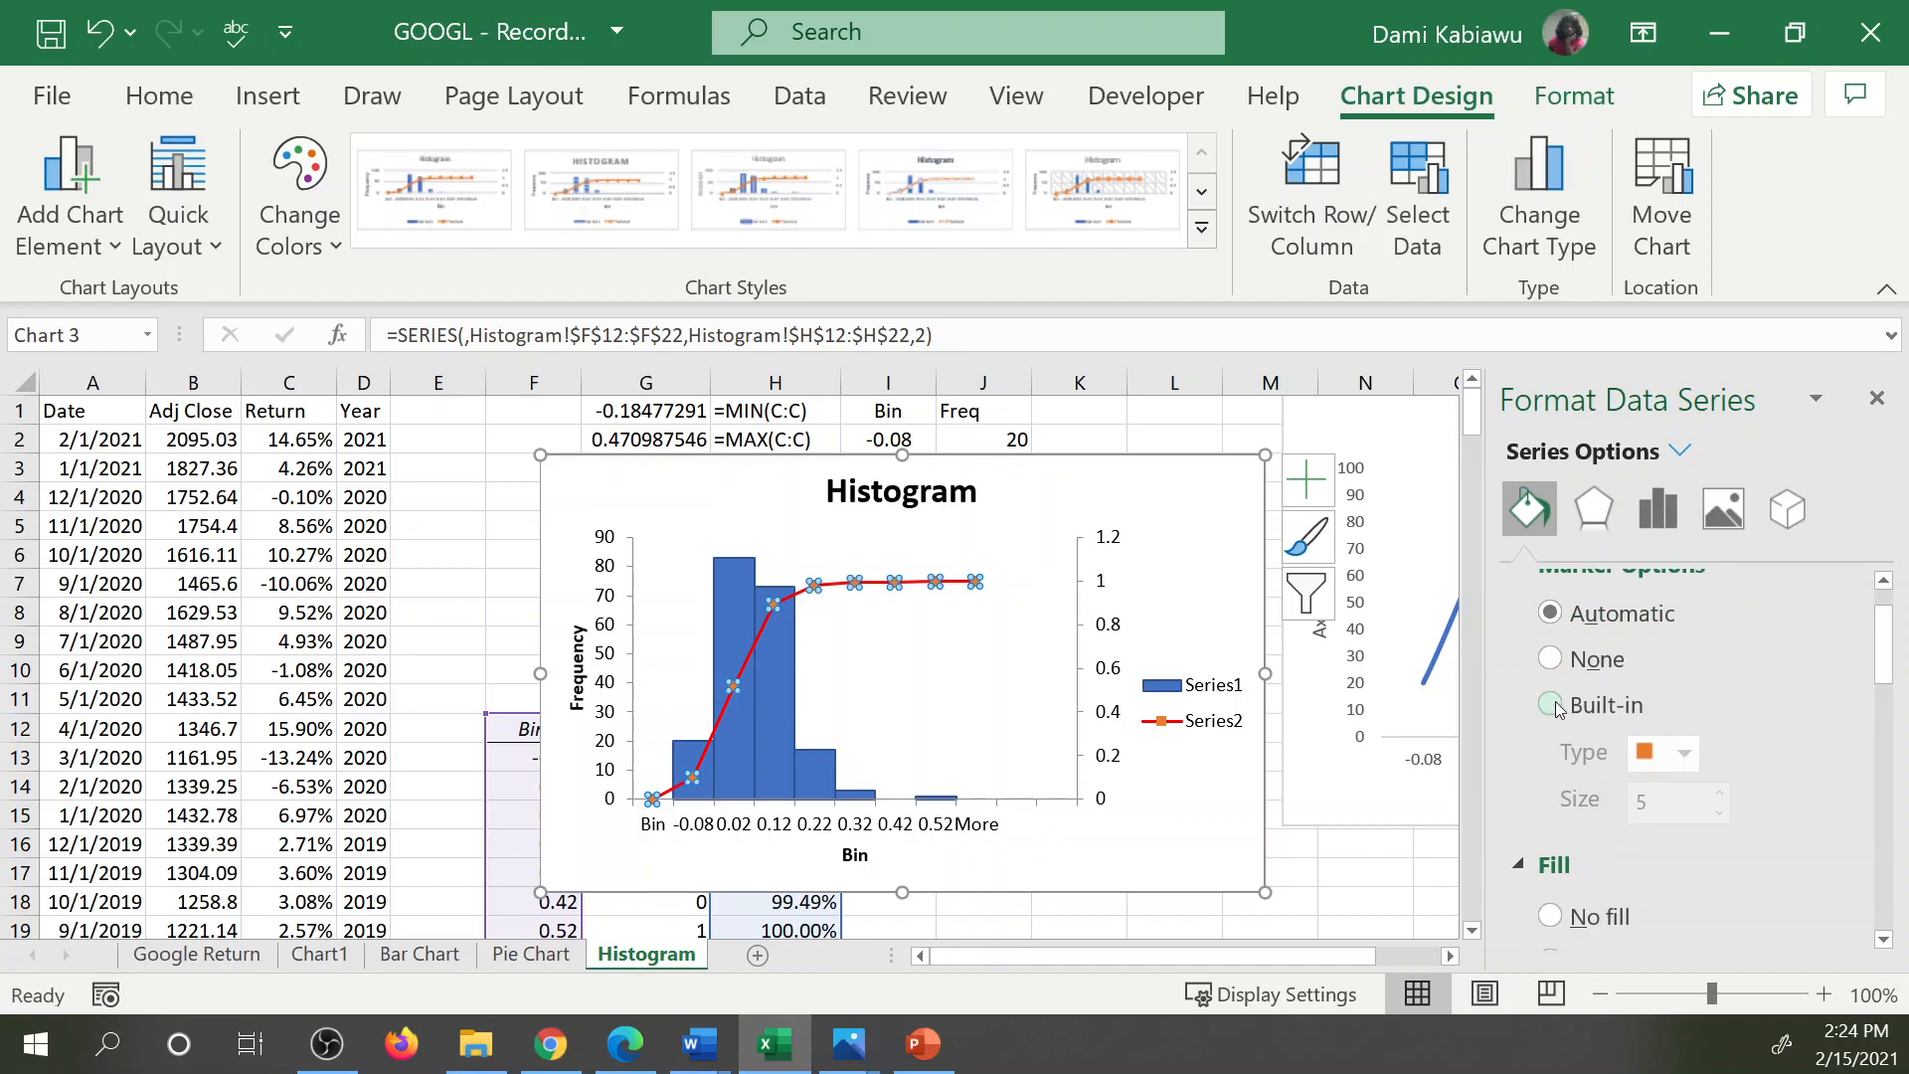
{"action": "left_click", "coordinate": [1553, 705]}
{"action": "left_click", "coordinate": [1684, 753]}
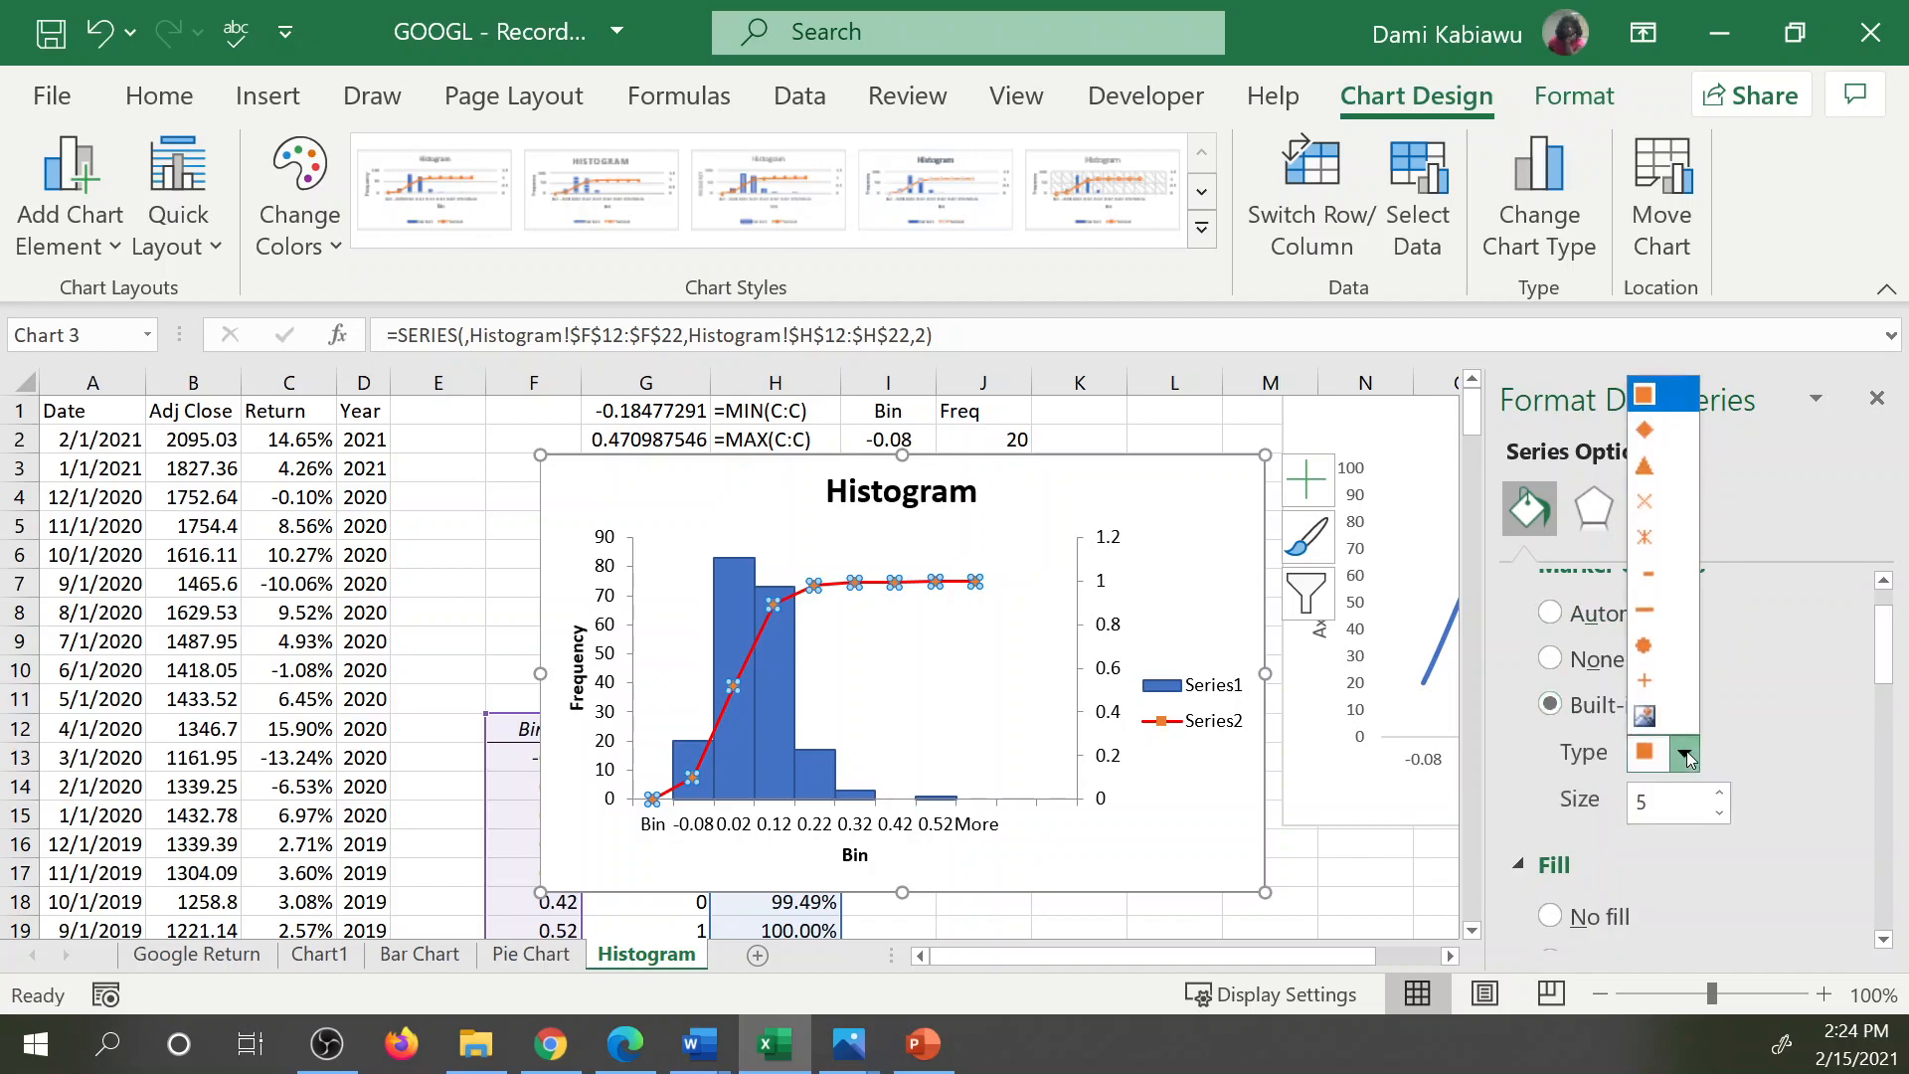
{"action": "left_click", "coordinate": [1643, 505]}
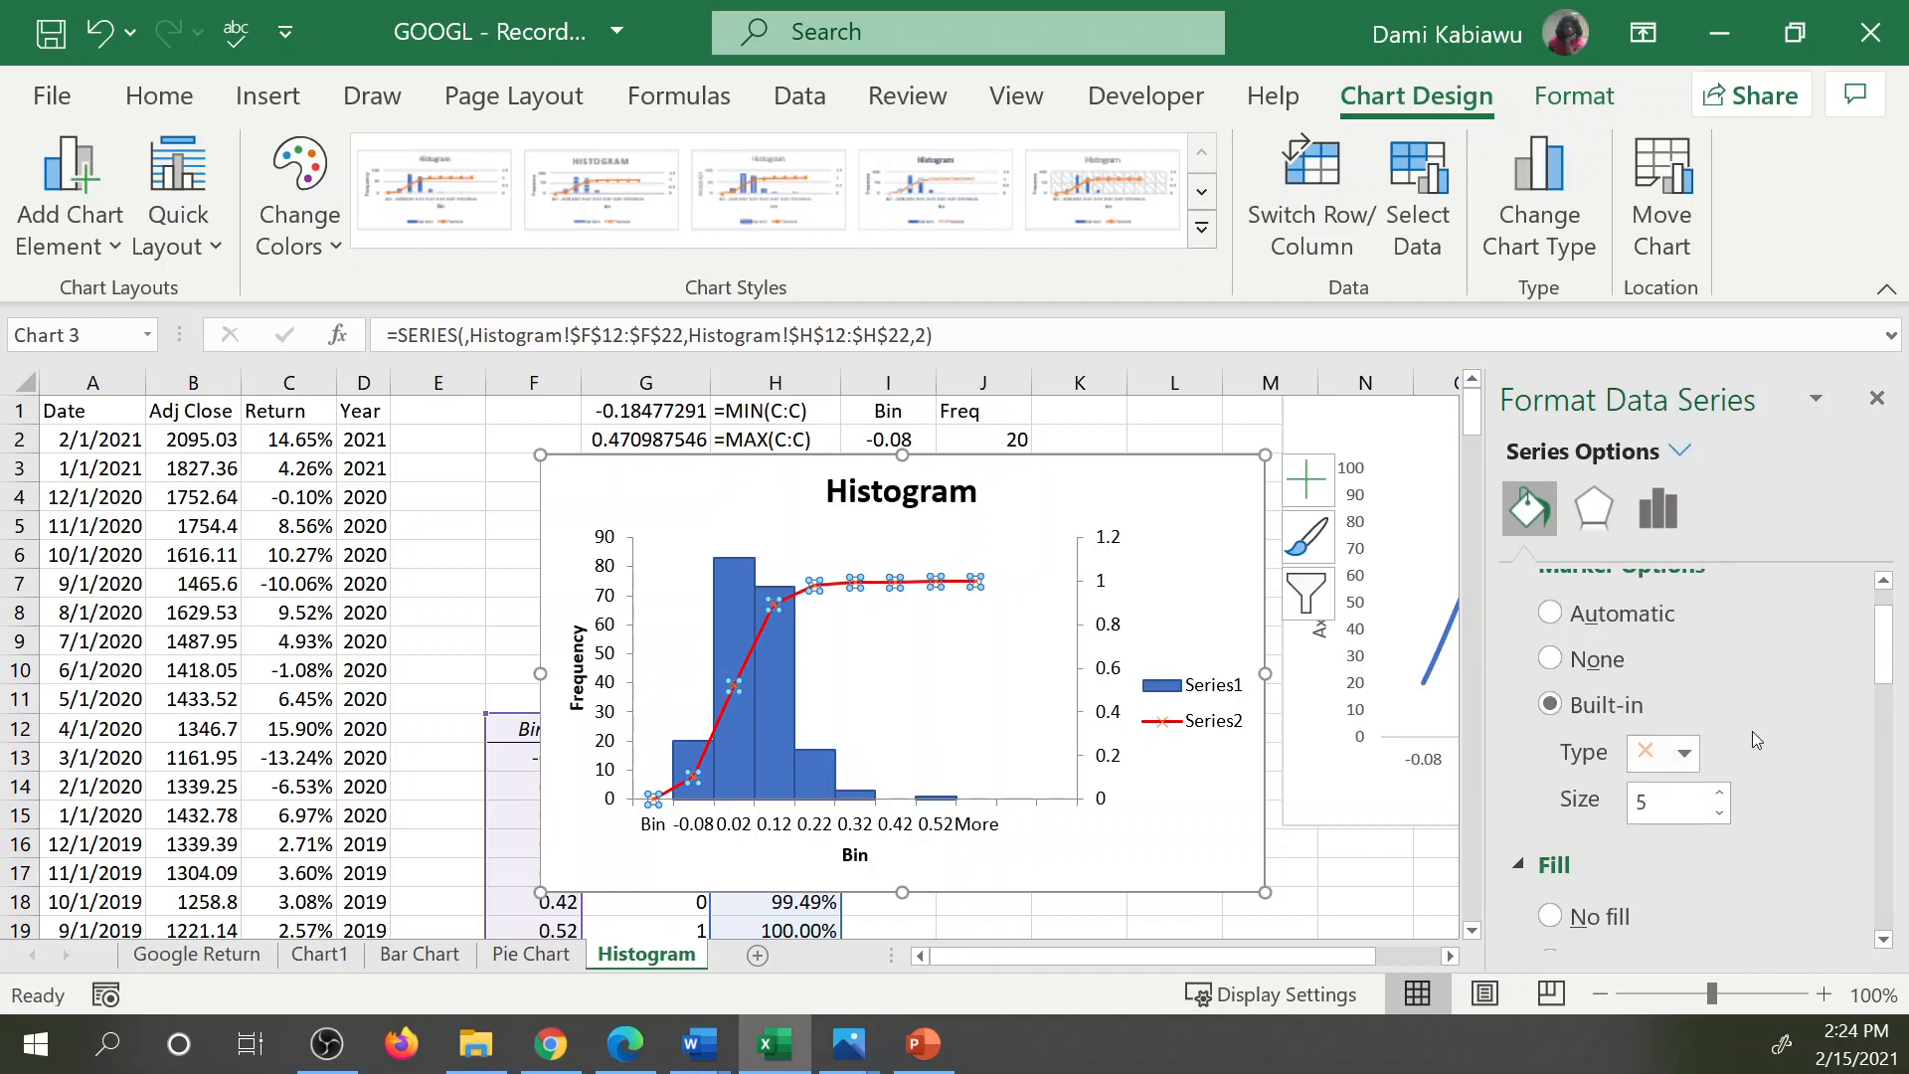
Fill the cumulative line's markers with standard red.
{"action": "scroll", "coordinate": [1733, 746], "scroll_direction": "down", "scroll_amount": 2}
{"action": "scroll", "coordinate": [1729, 750], "scroll_direction": "down", "scroll_amount": 4}
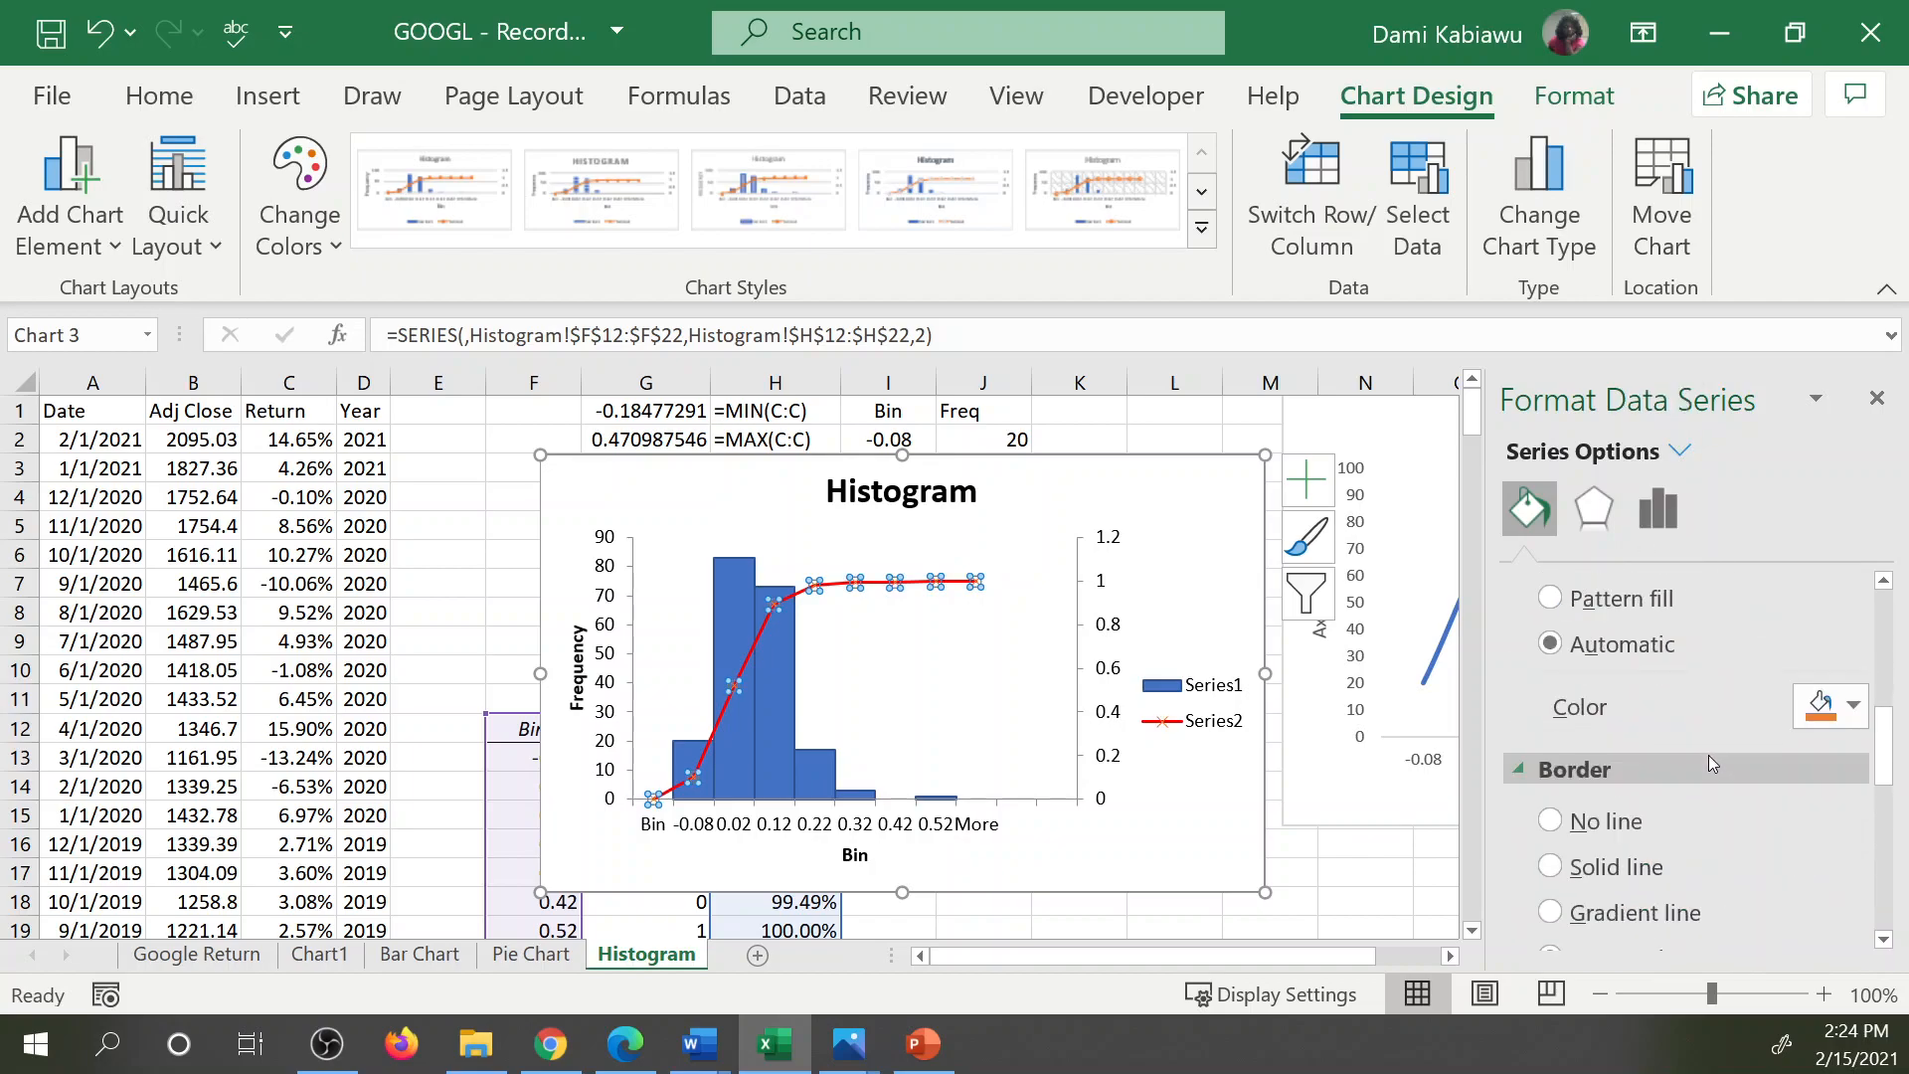
{"action": "scroll", "coordinate": [1703, 755], "scroll_direction": "up", "scroll_amount": 4}
{"action": "scroll", "coordinate": [1704, 754], "scroll_direction": "down", "scroll_amount": 2}
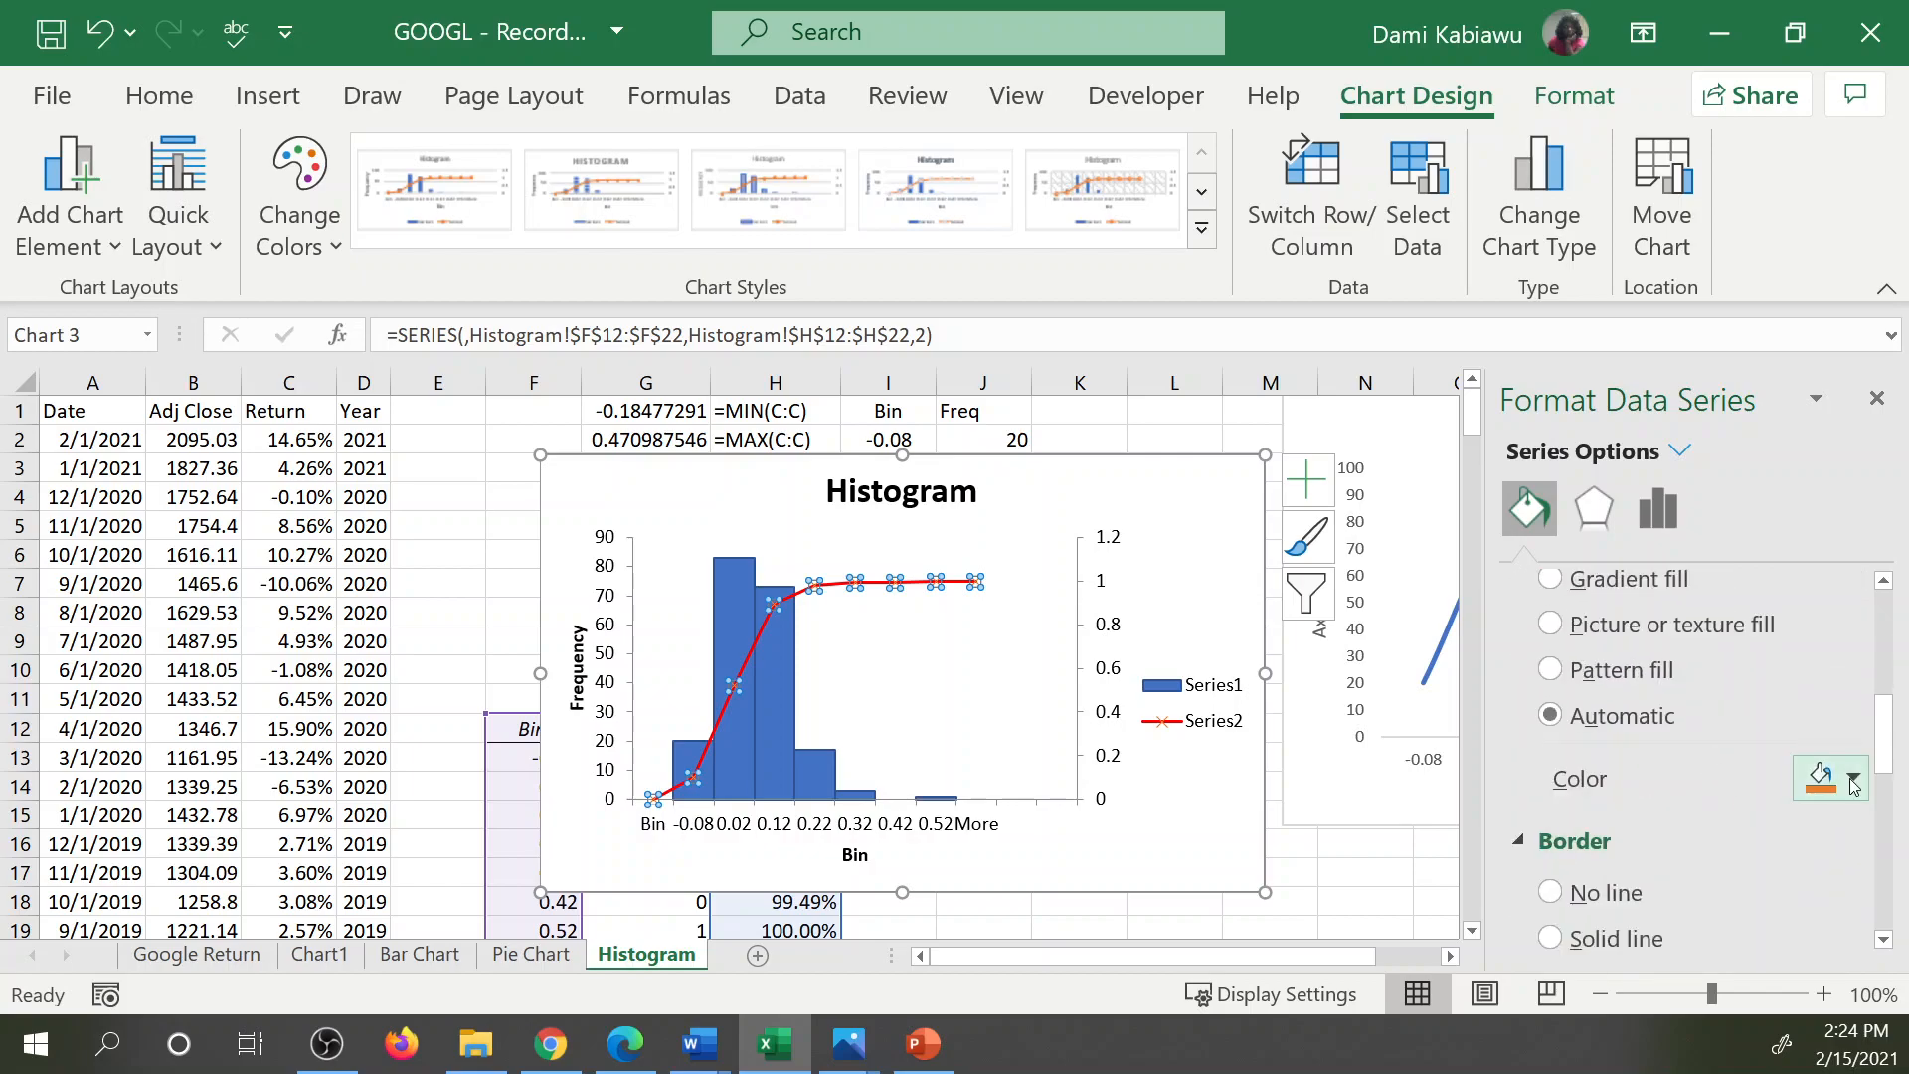
{"action": "left_click", "coordinate": [1854, 786]}
{"action": "left_click", "coordinate": [1634, 685]}
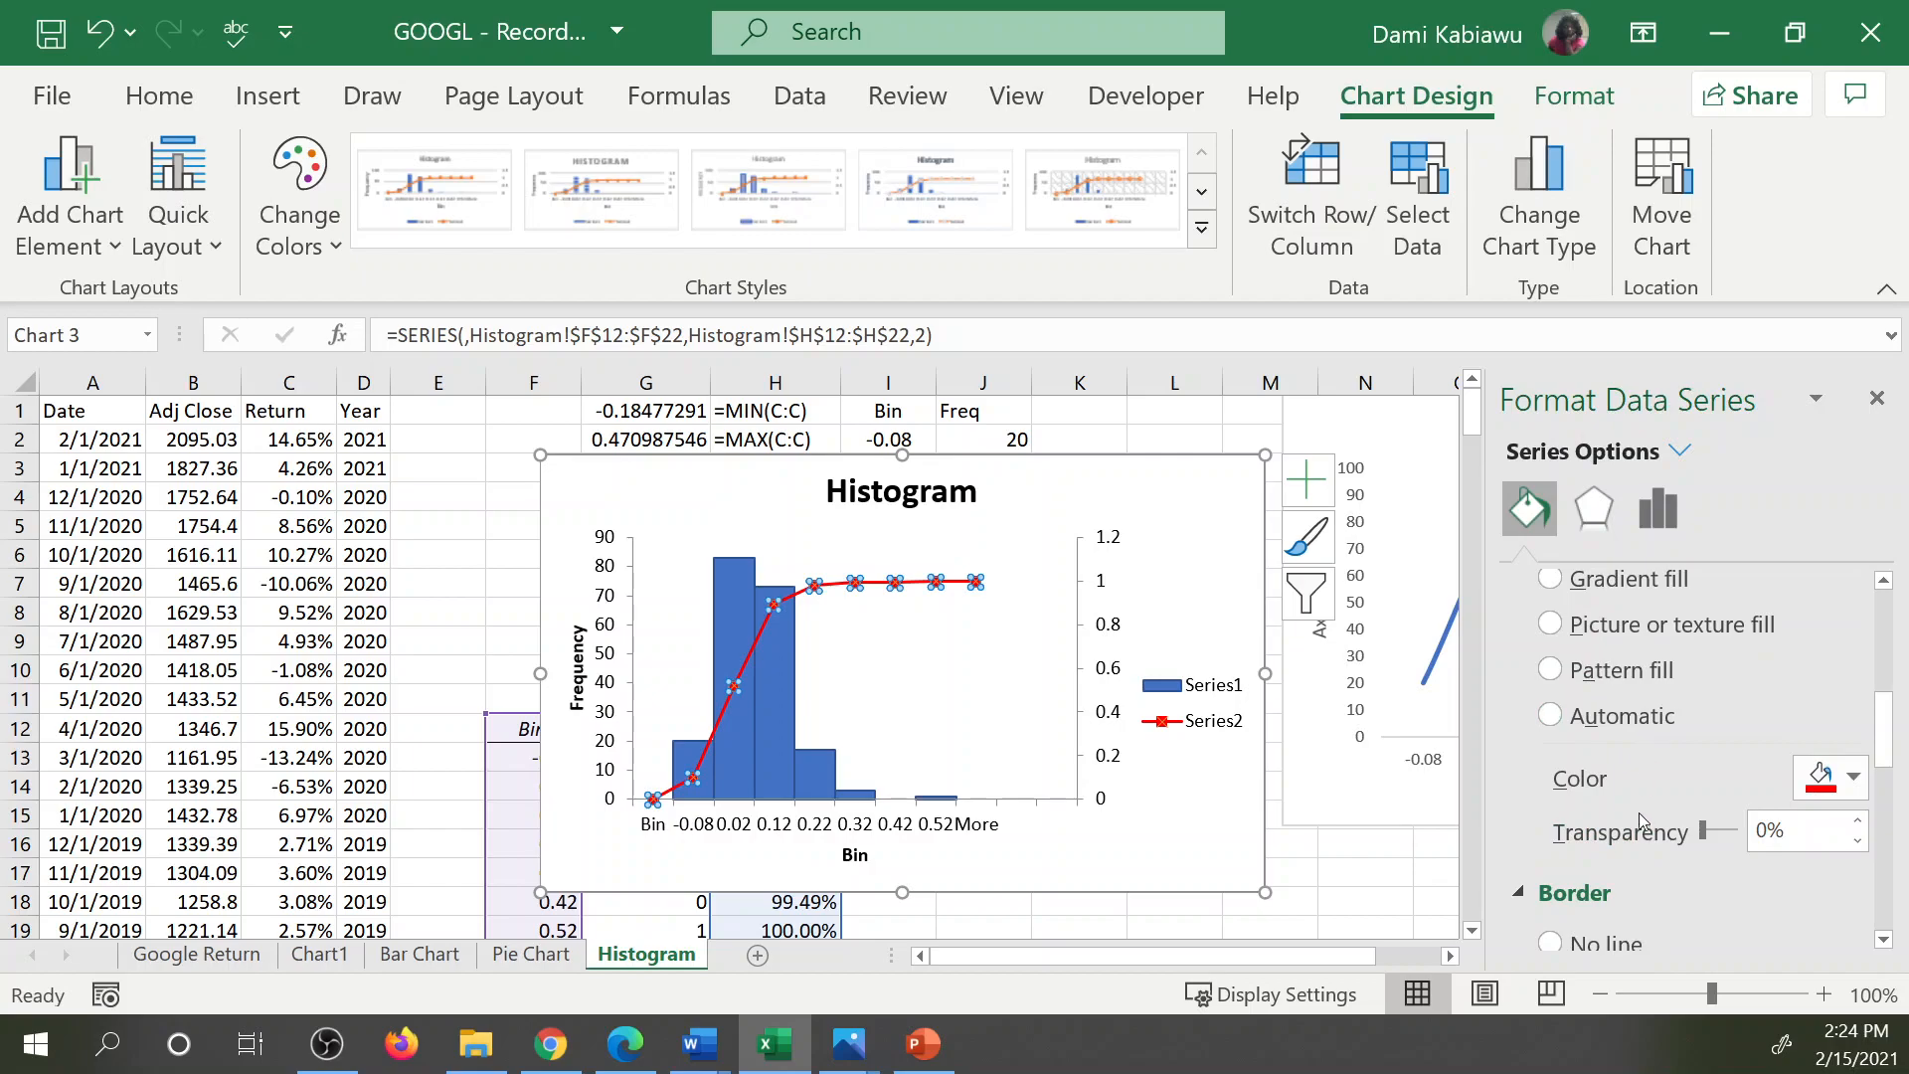
{"action": "left_click", "coordinate": [1006, 666]}
Try the No line option on the cumulative series and set it back to a solid line.
{"action": "left_click", "coordinate": [943, 588]}
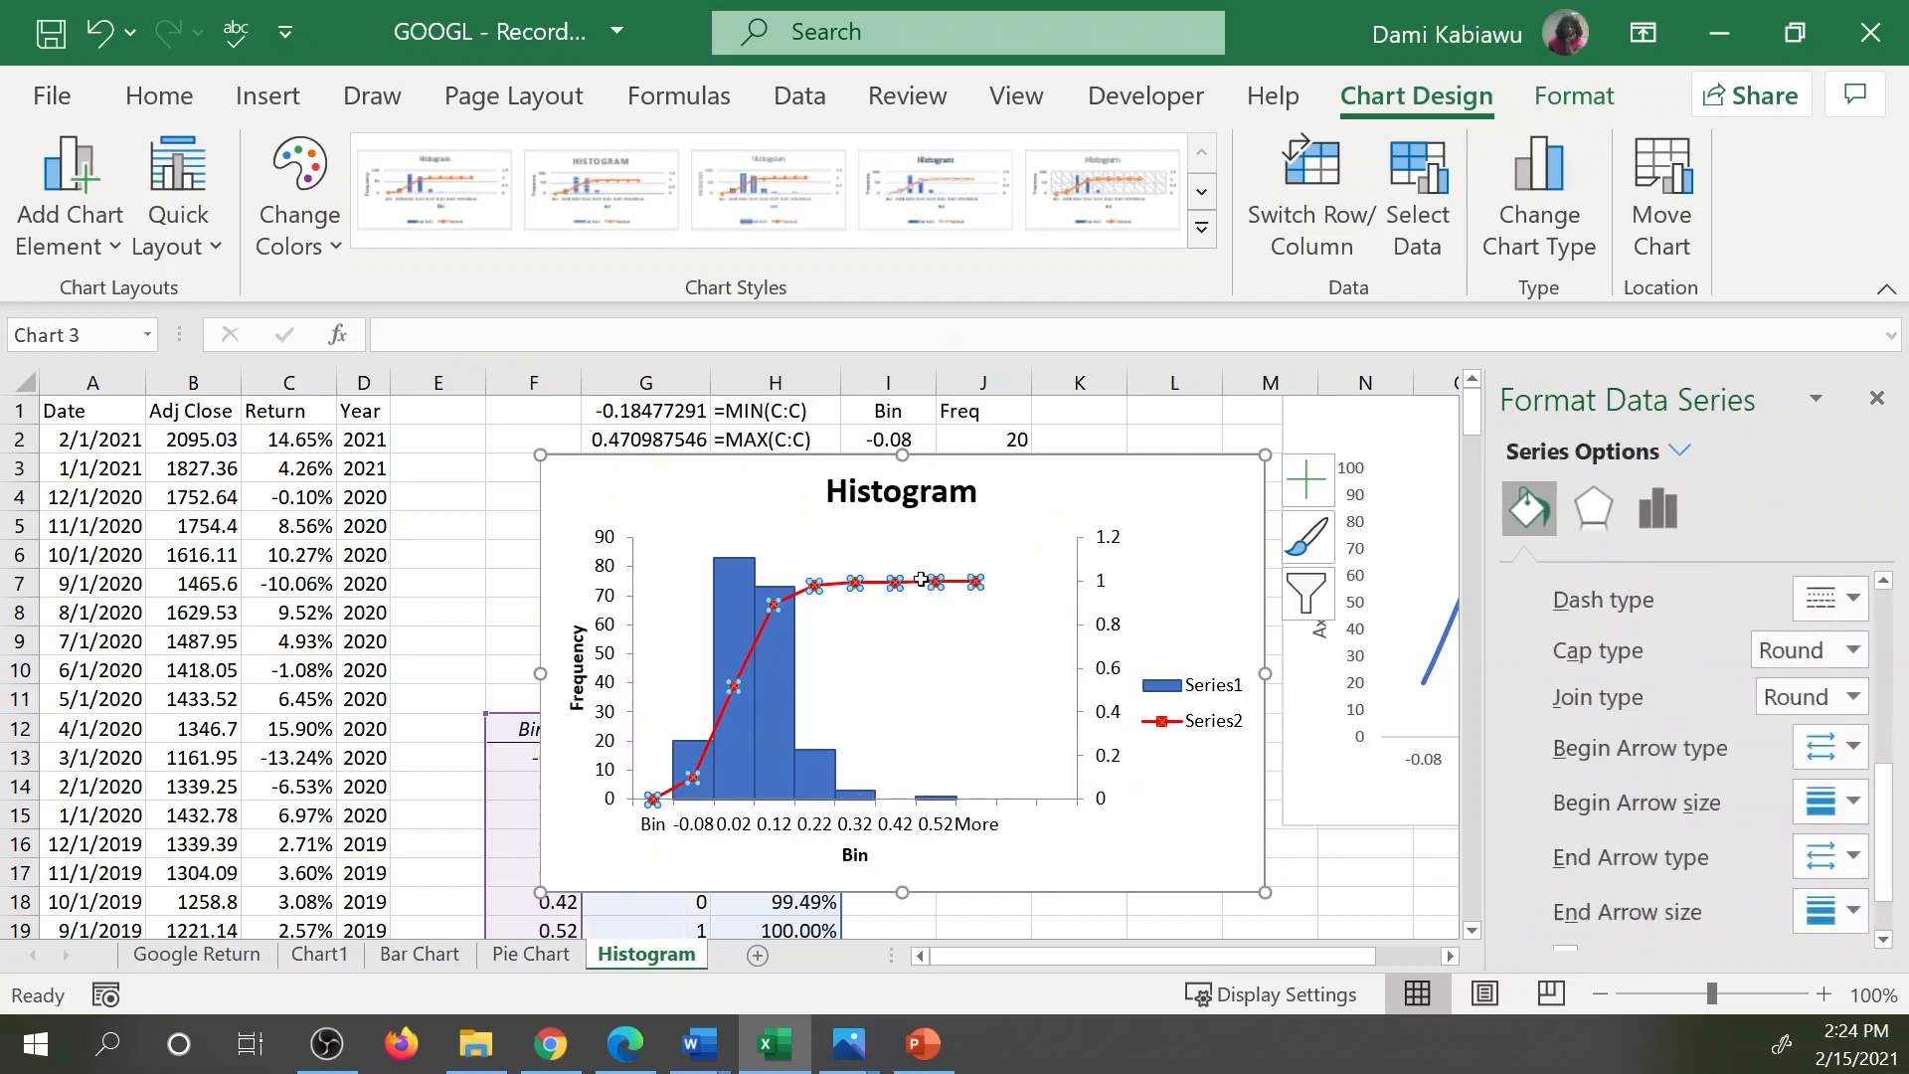
{"action": "scroll", "coordinate": [1690, 716], "scroll_direction": "up", "scroll_amount": 5}
{"action": "scroll", "coordinate": [1662, 643], "scroll_direction": "up", "scroll_amount": 2}
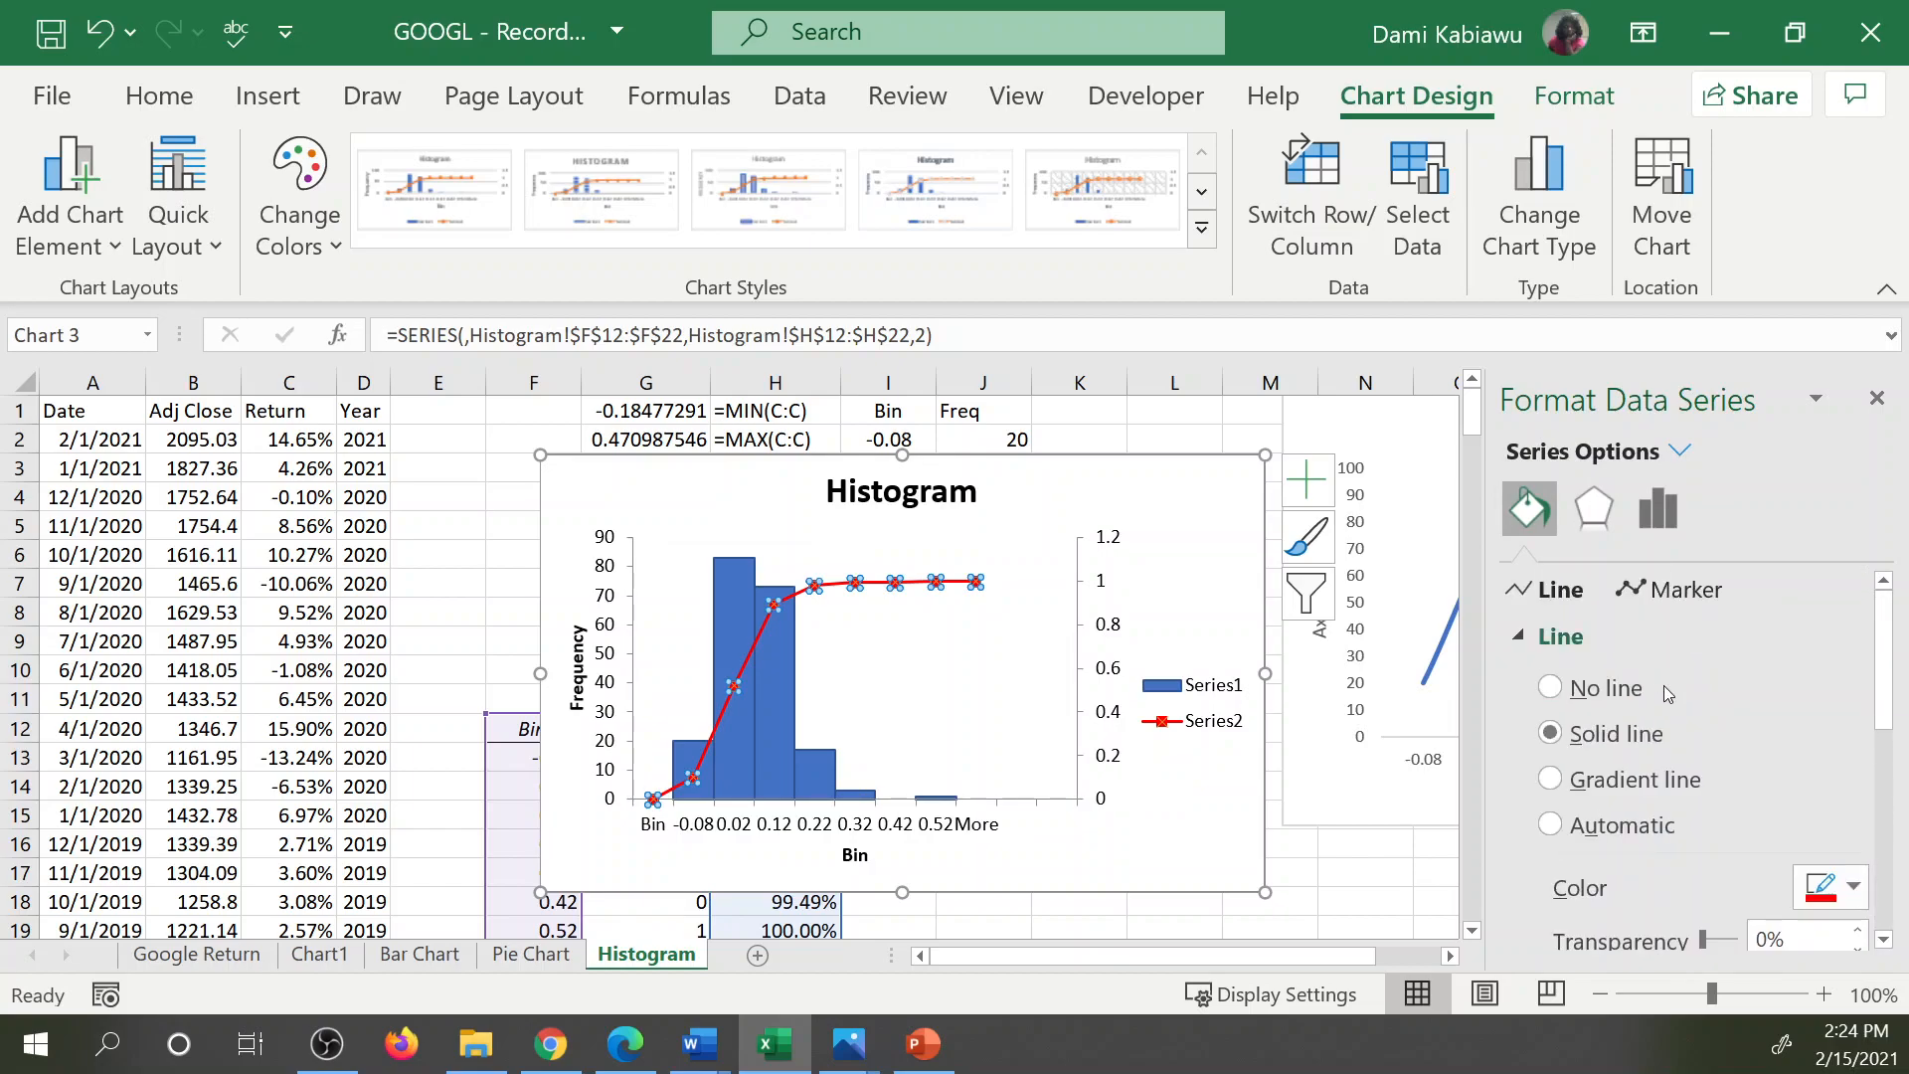
{"action": "left_click", "coordinate": [1584, 693]}
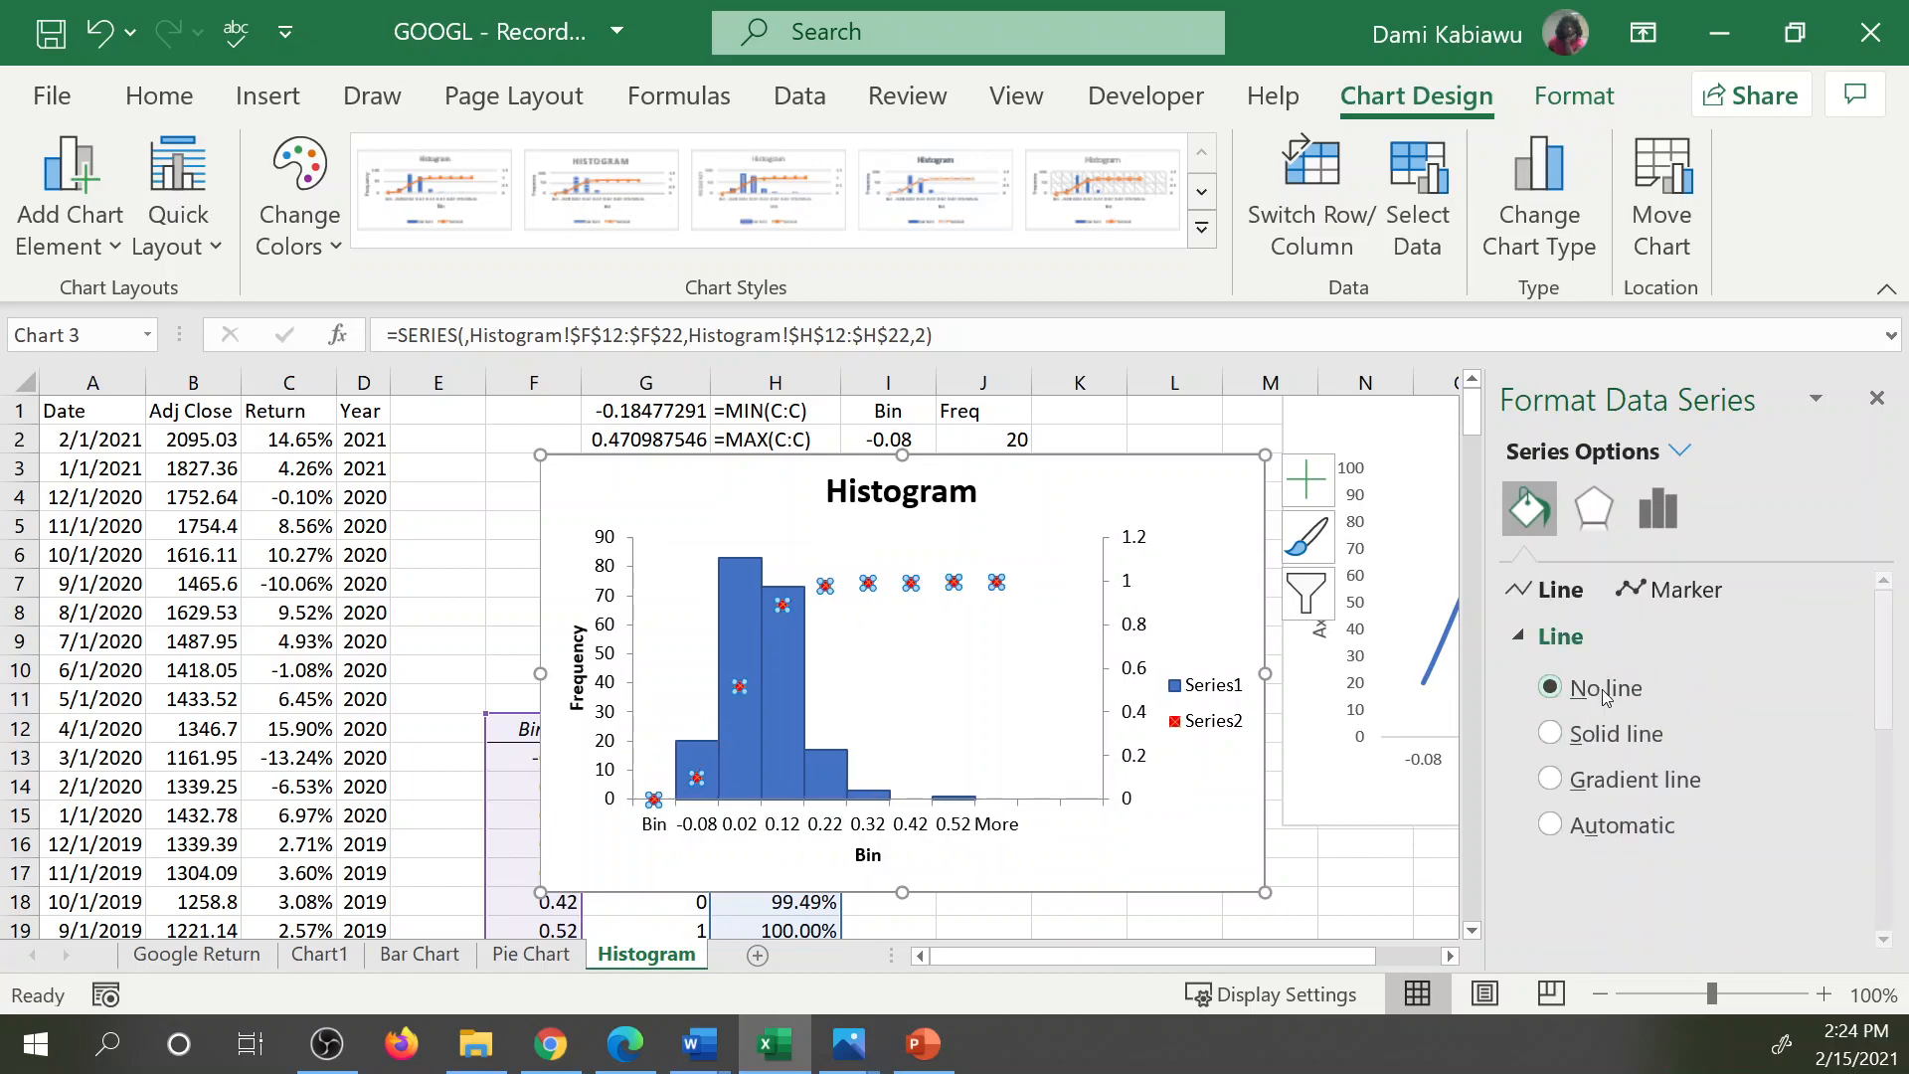
{"action": "left_click", "coordinate": [1550, 733]}
Set the cumulative line's markers to no fill with a standard red border.
{"action": "left_click", "coordinate": [1618, 600]}
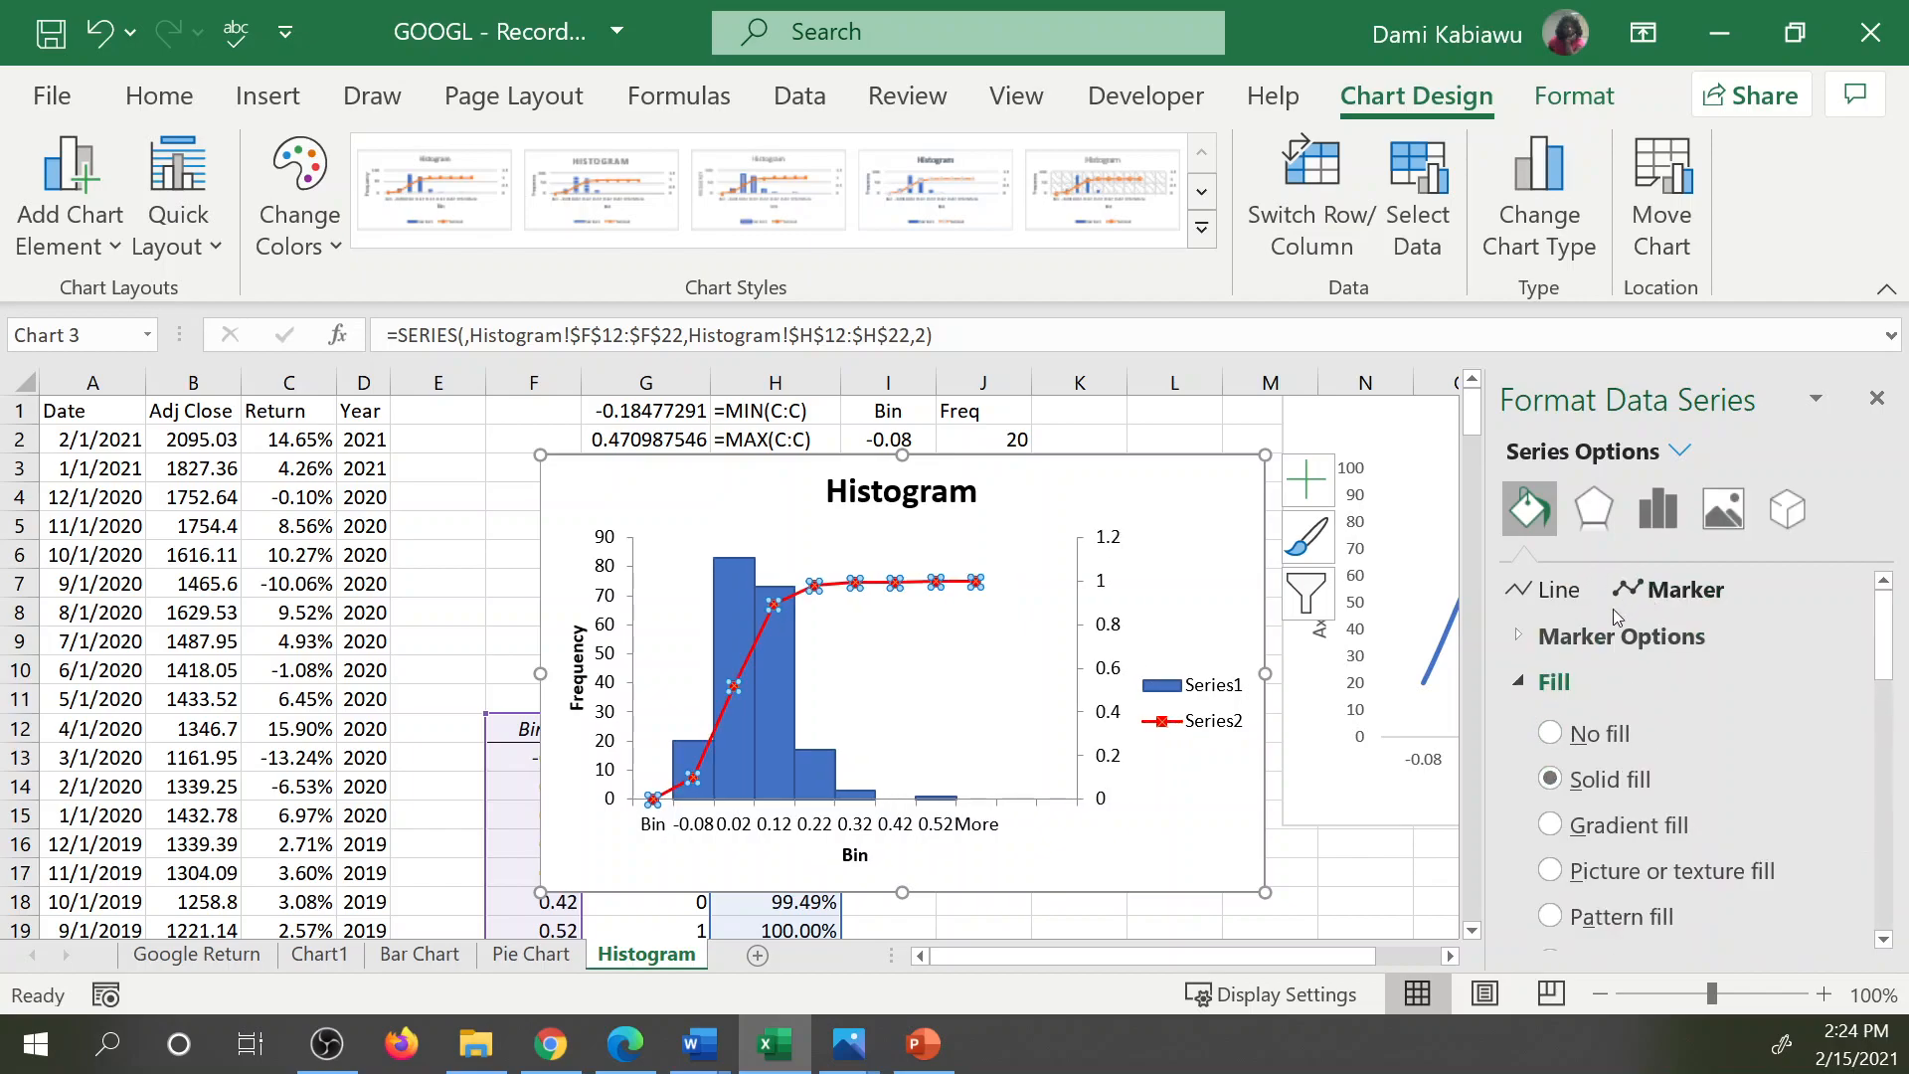
{"action": "left_click", "coordinate": [1549, 735]}
{"action": "scroll", "coordinate": [1637, 712], "scroll_direction": "down", "scroll_amount": 3}
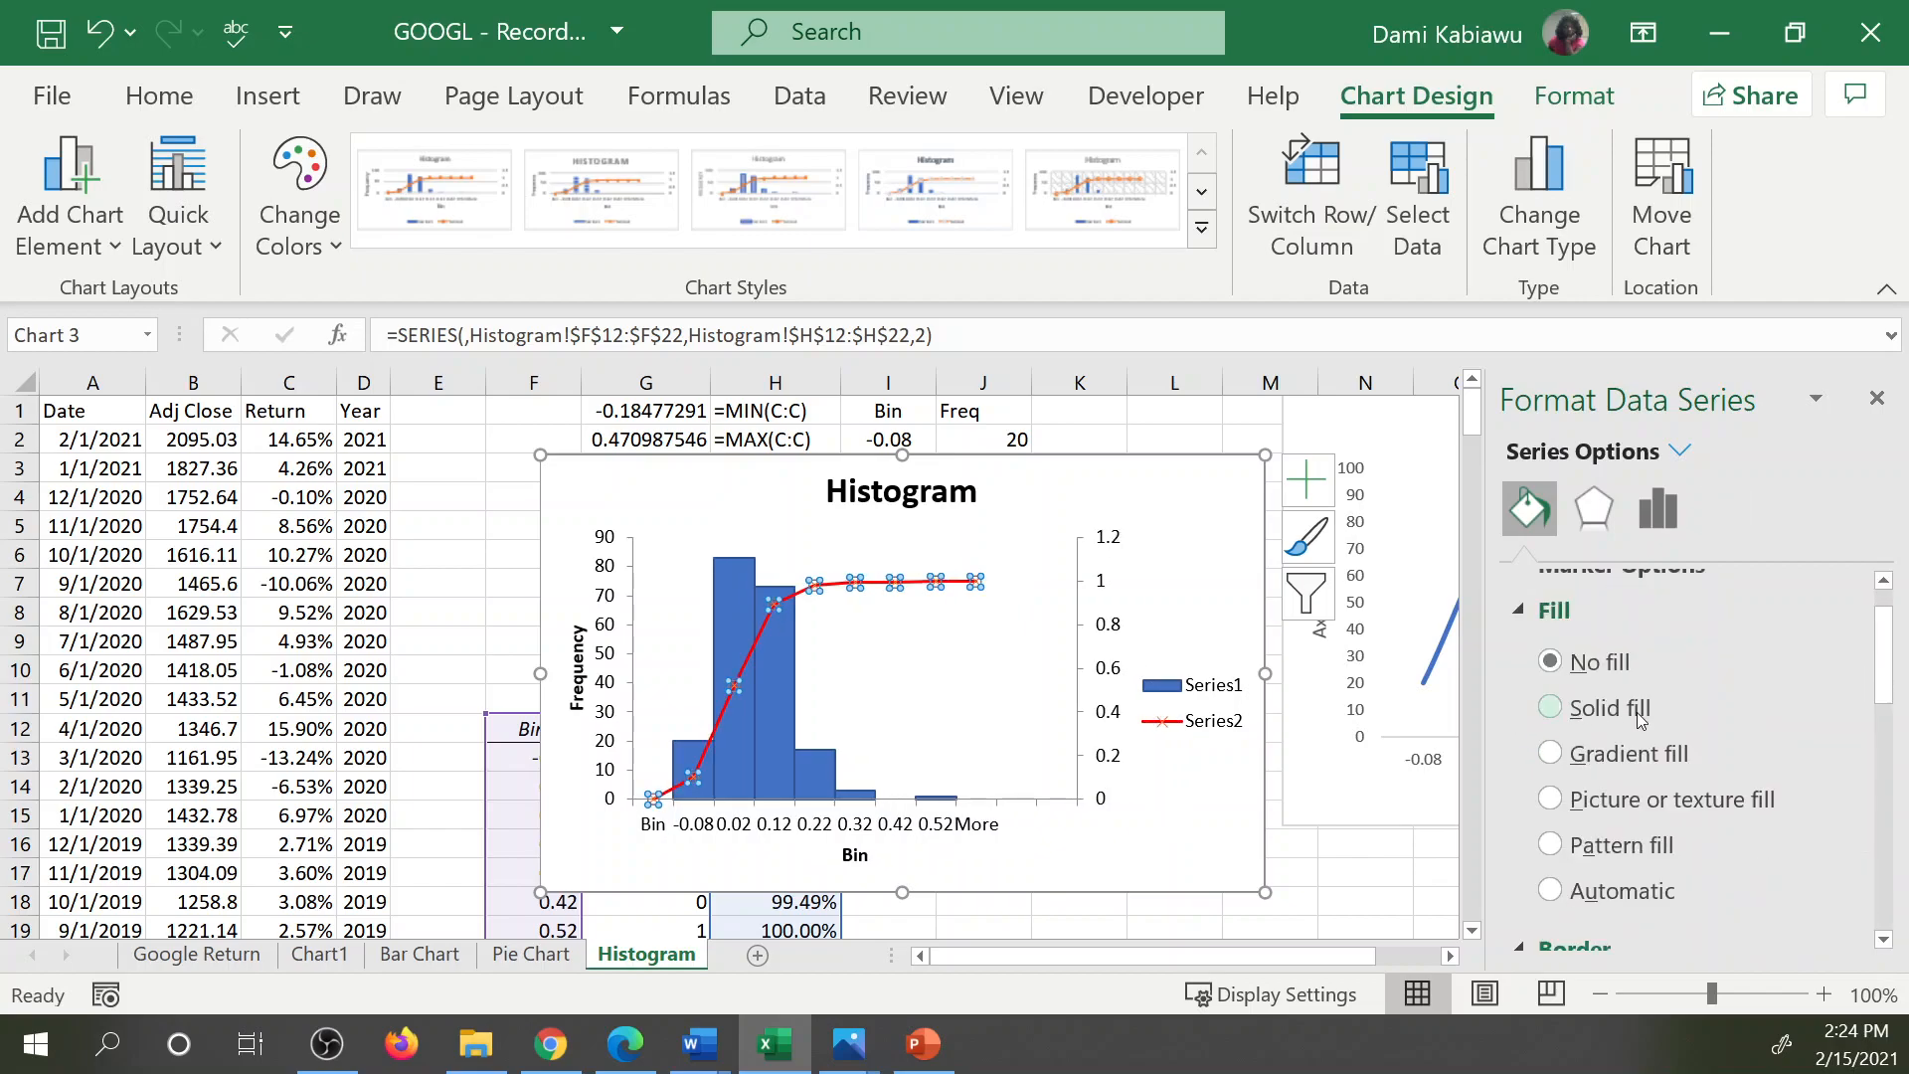
{"action": "scroll", "coordinate": [1637, 712], "scroll_direction": "down", "scroll_amount": 5}
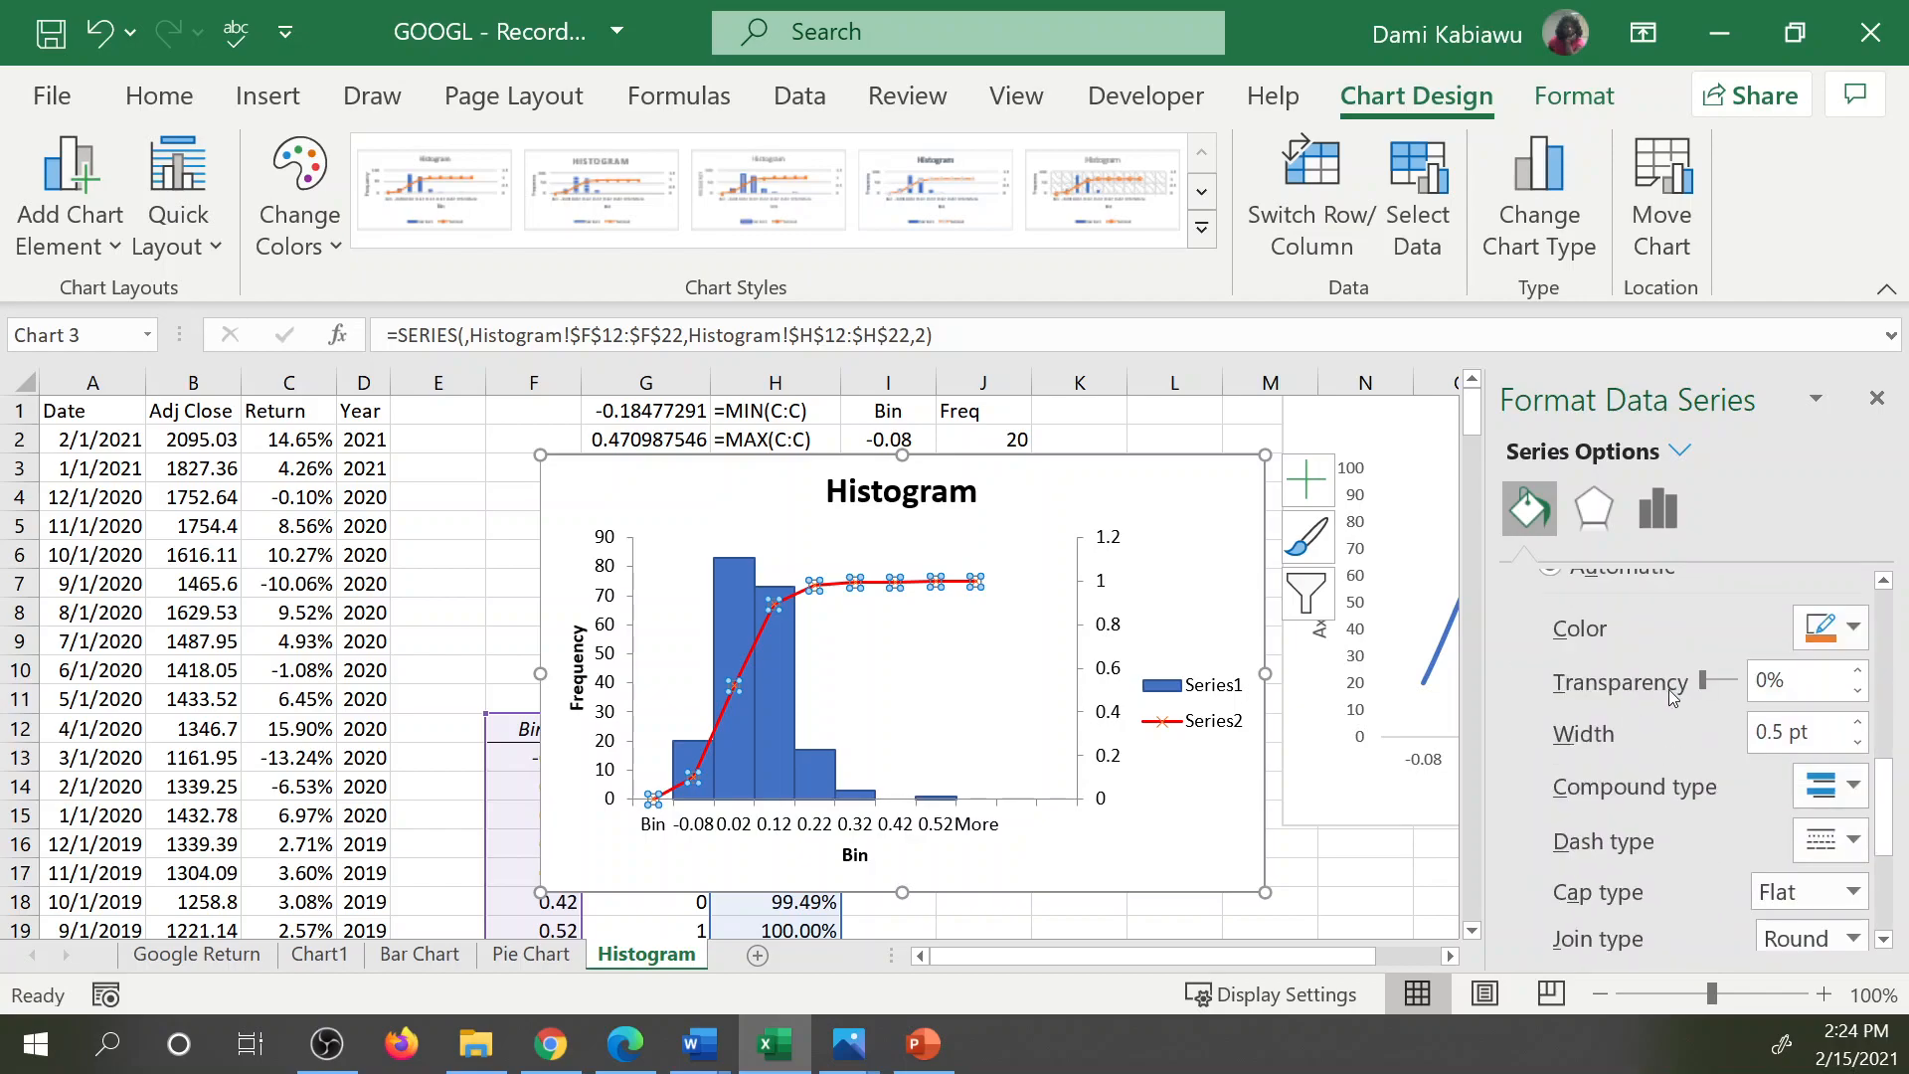
{"action": "left_click", "coordinate": [1854, 626]}
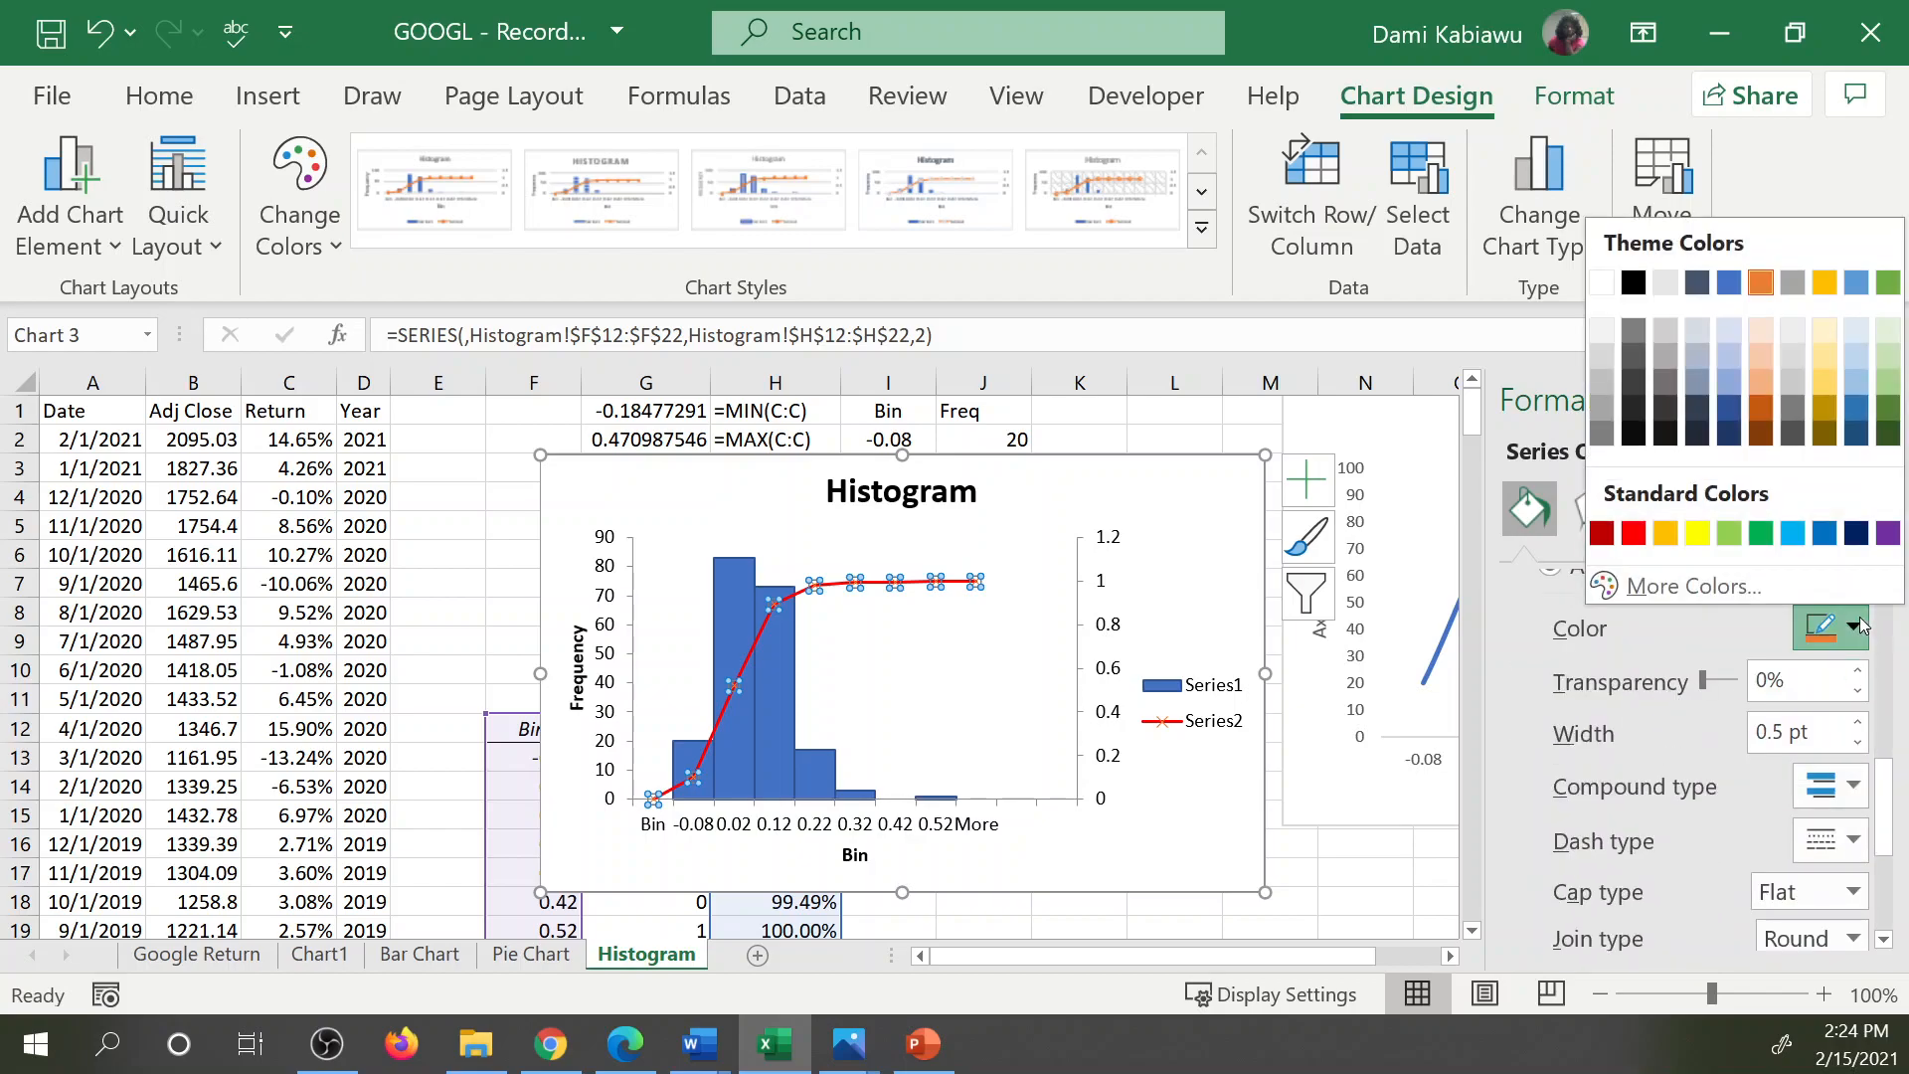
{"action": "left_click", "coordinate": [1631, 531]}
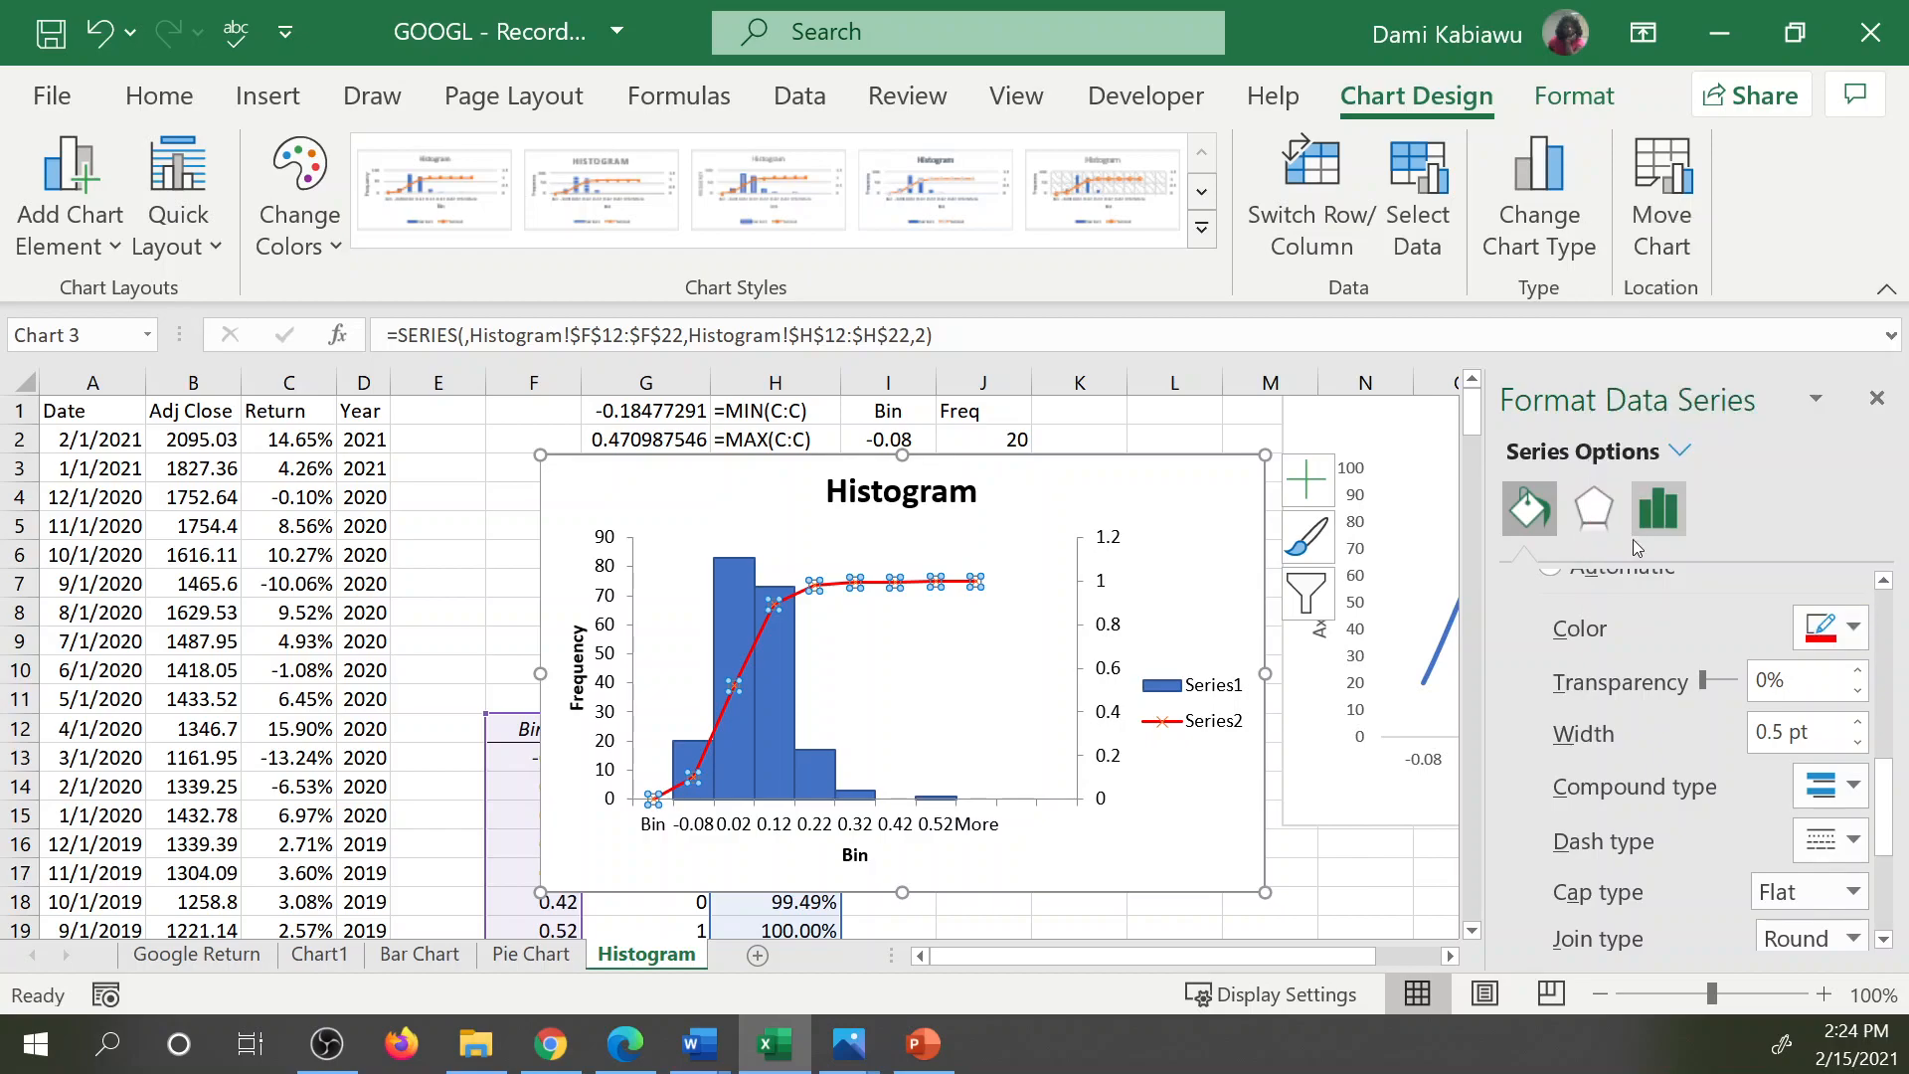
{"action": "left_click", "coordinate": [1179, 830]}
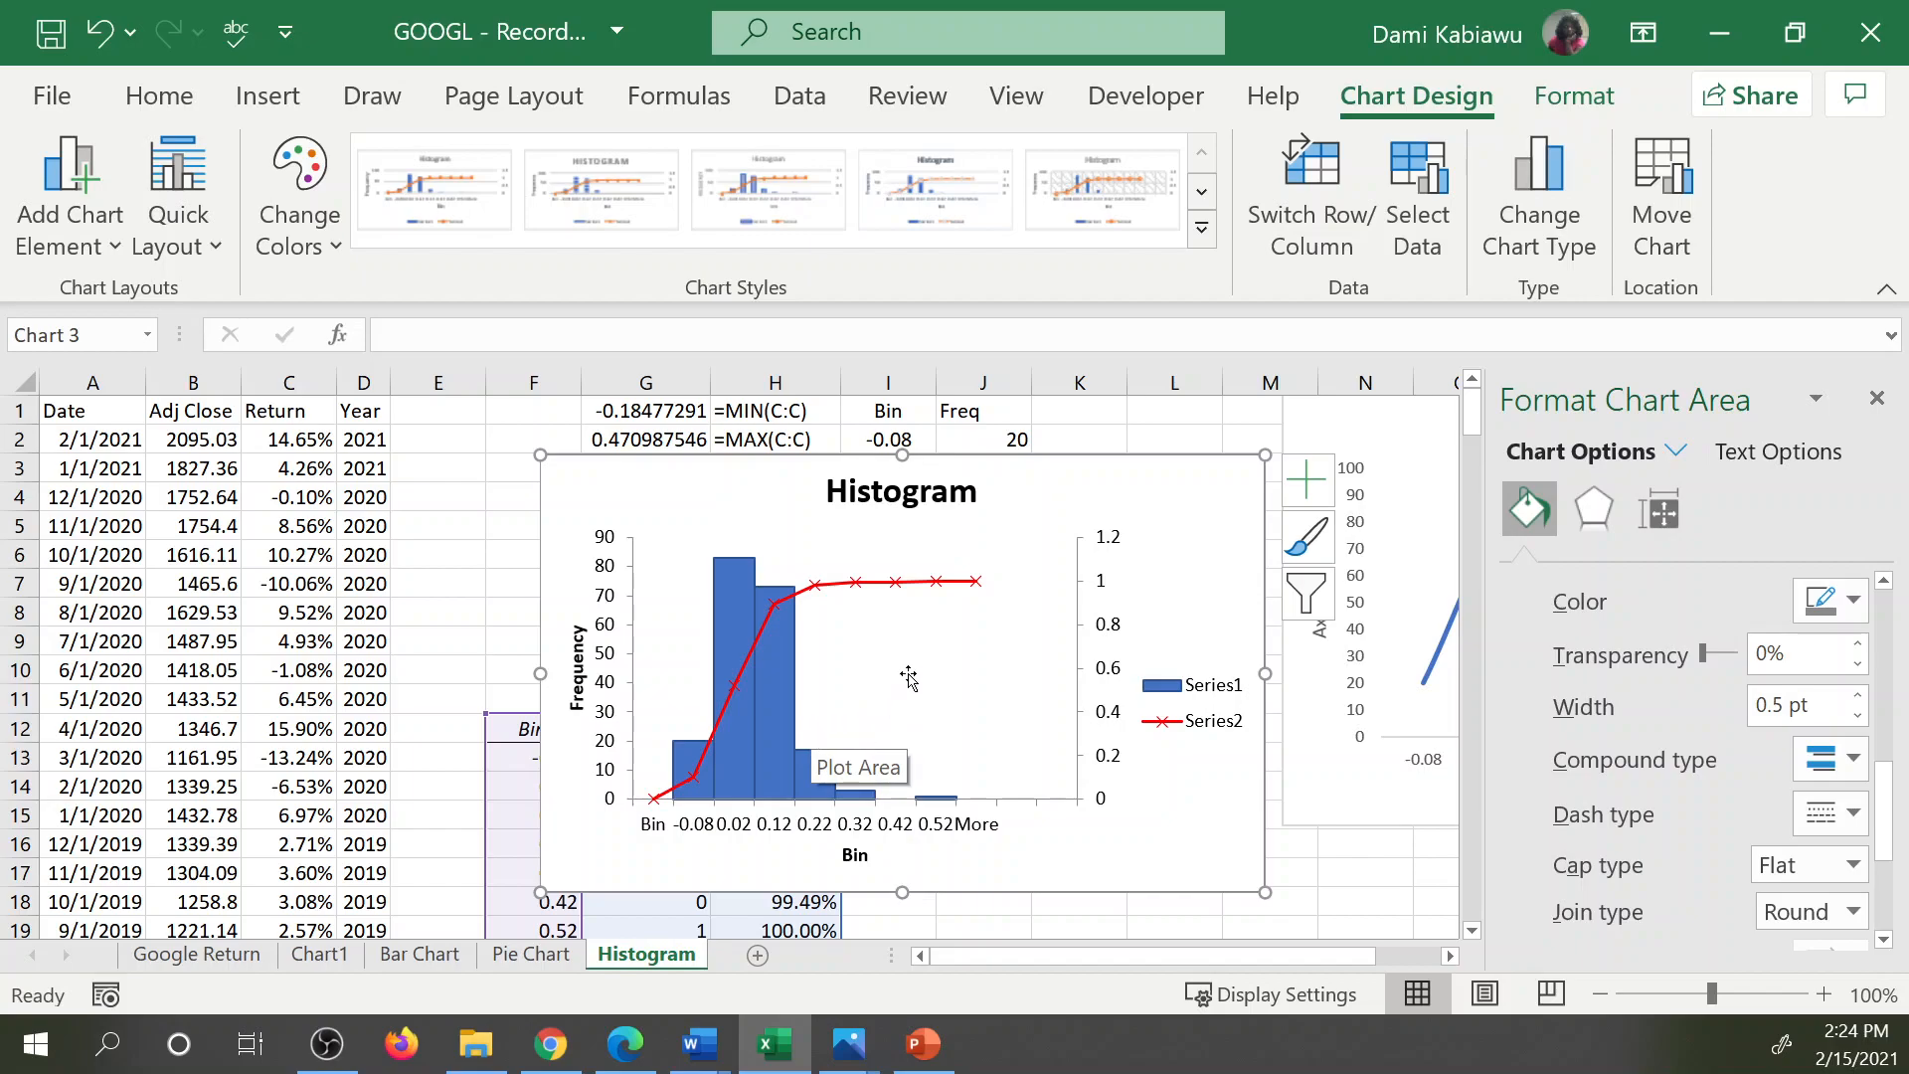
Enlarge the histogram chart down to about row 22 and shift it over to start near the end of column H, uncovering the output table.
{"action": "left_click_drag", "start_coordinate": [540, 892], "coordinate": [339, 930]}
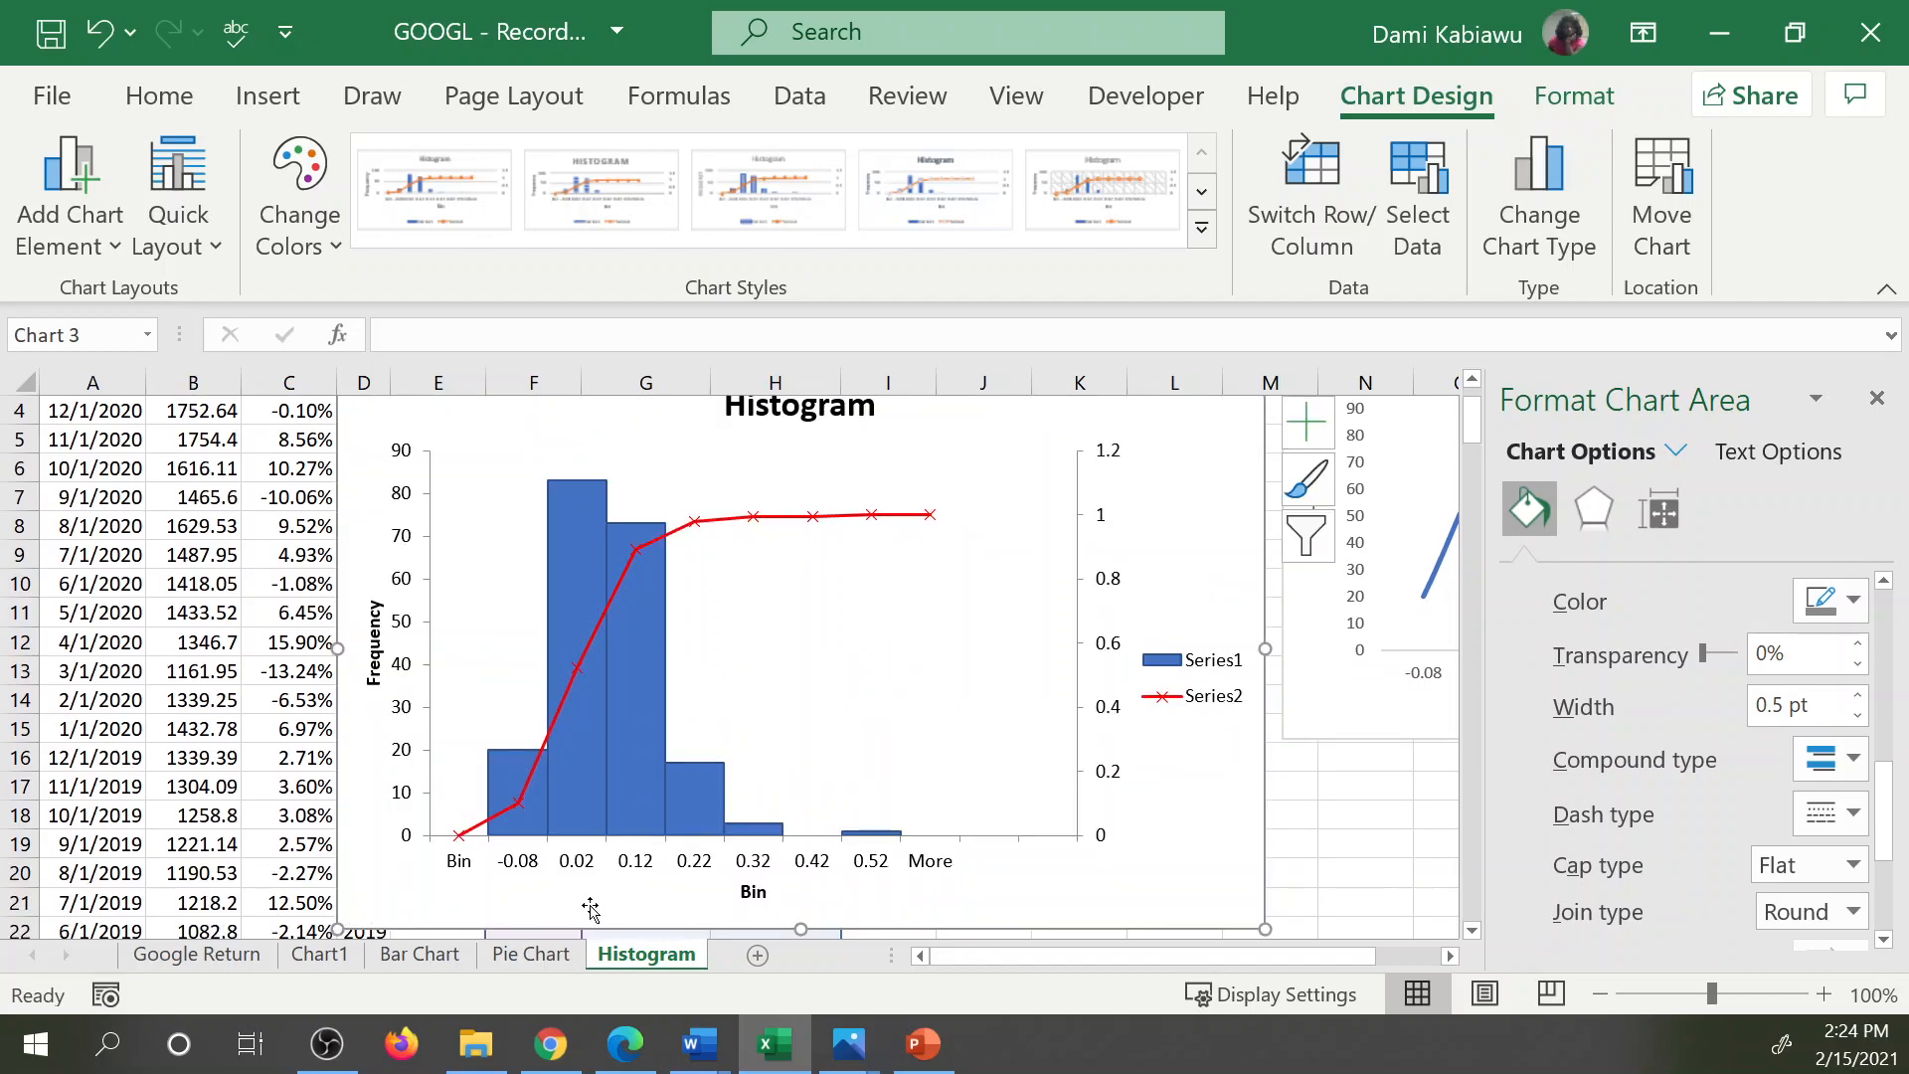
{"action": "scroll", "coordinate": [1186, 811], "scroll_direction": "up", "scroll_amount": 1}
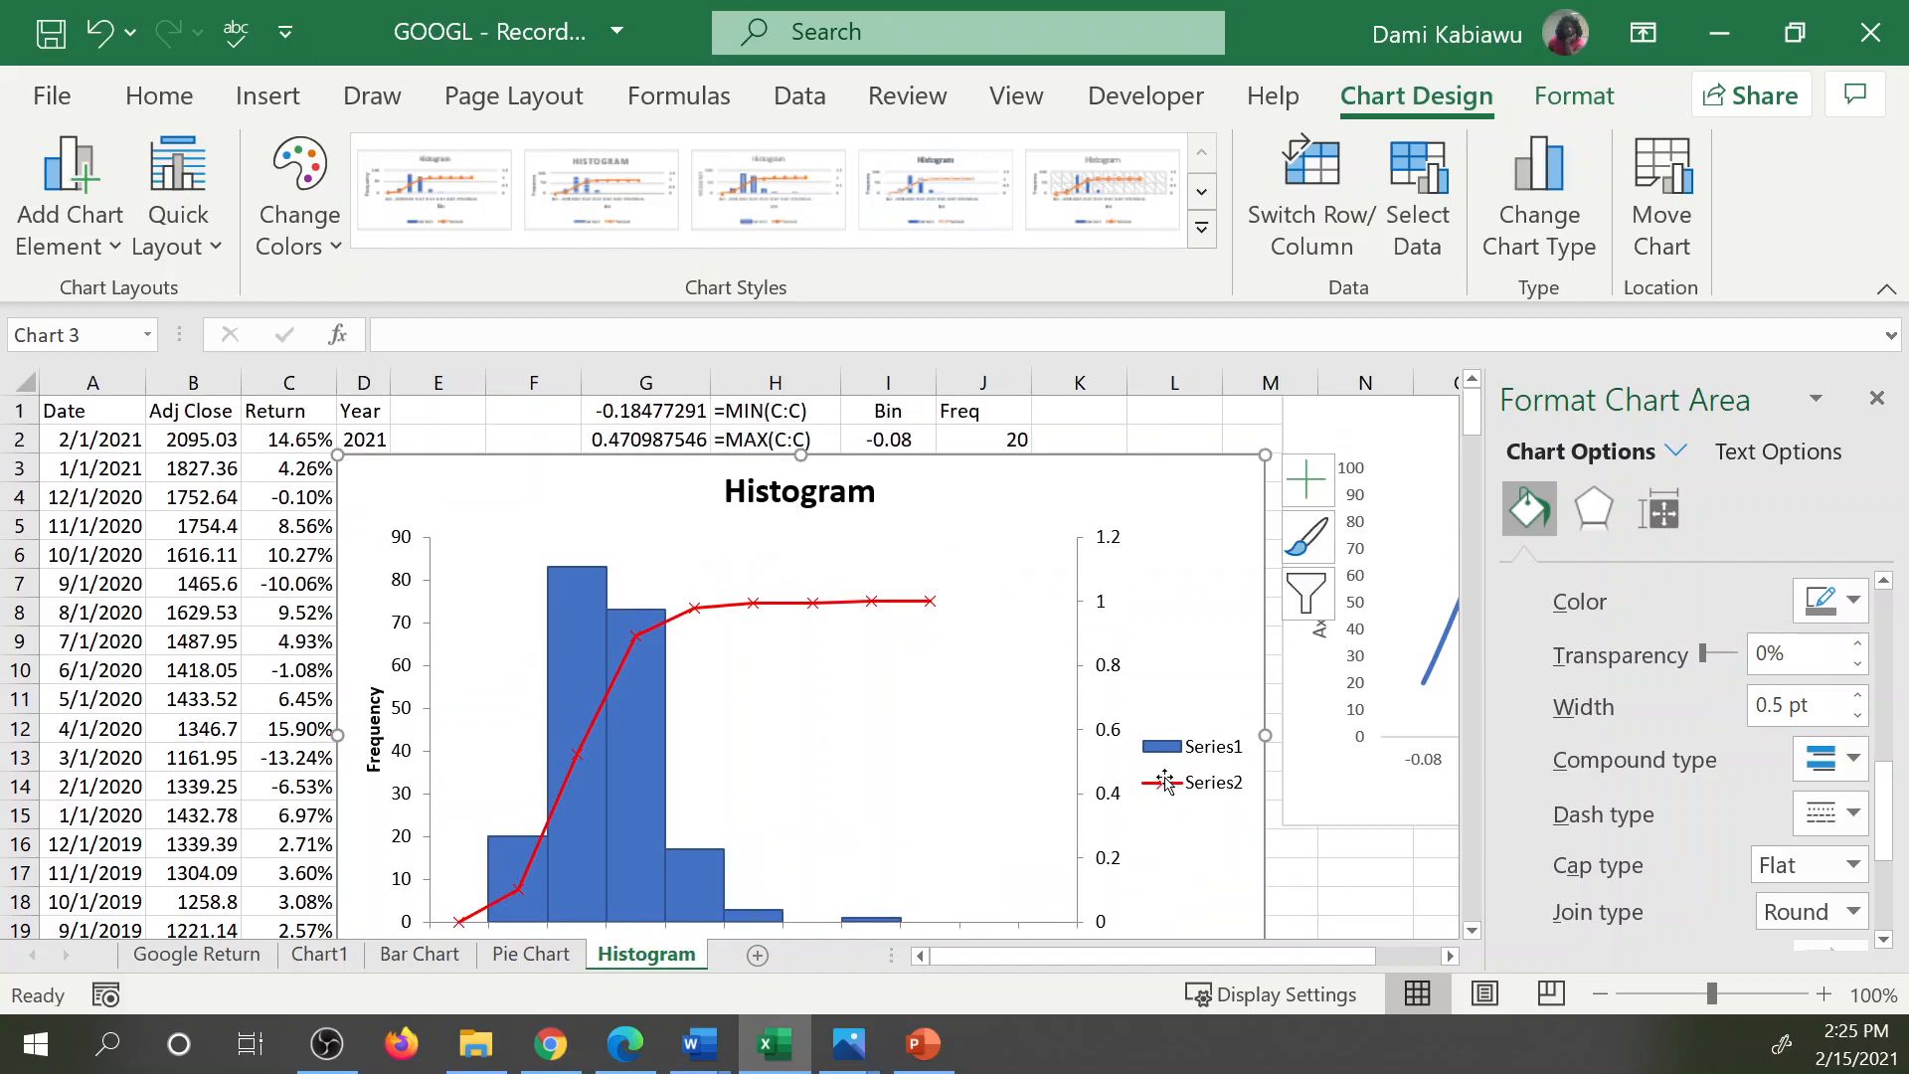
{"action": "left_click_drag", "start_coordinate": [537, 453], "coordinate": [1023, 358]}
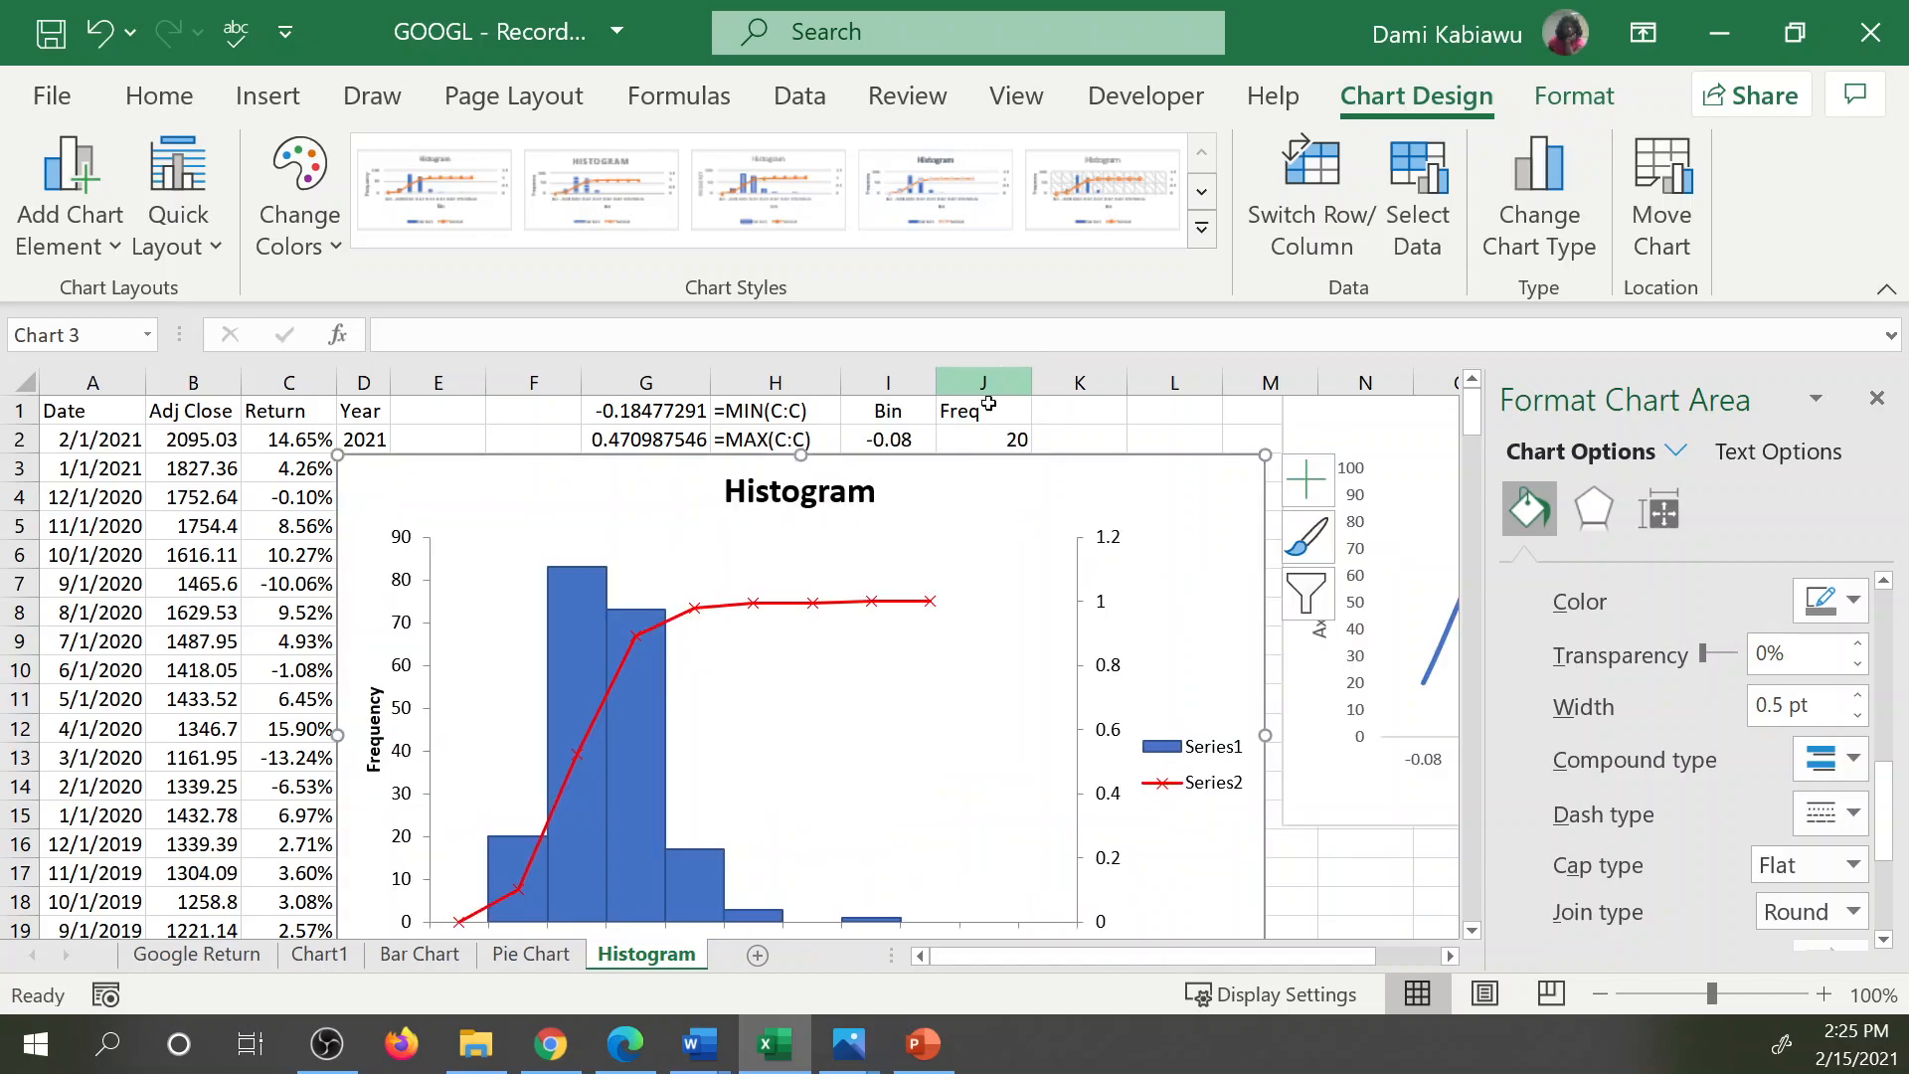
{"action": "left_click_drag", "start_coordinate": [460, 465], "coordinate": [950, 467]}
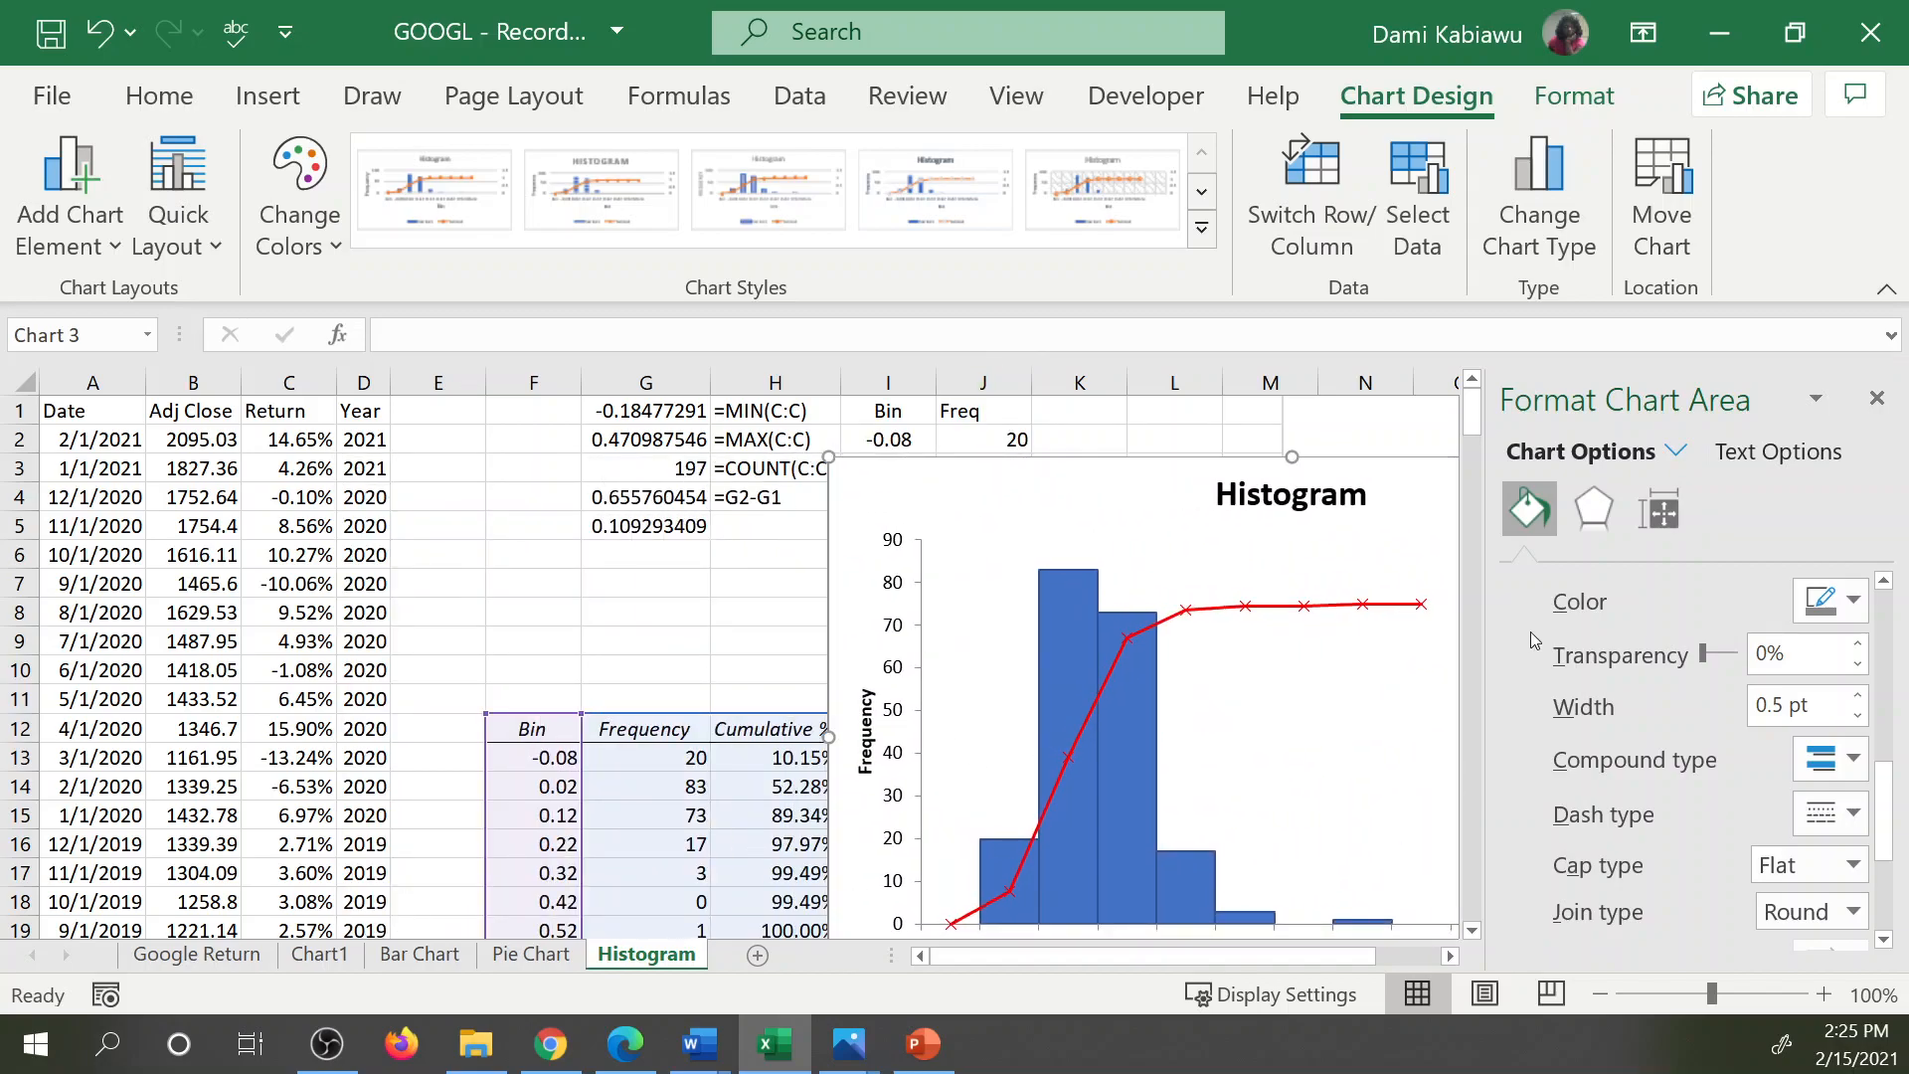
Check the output table's bins against the bin formula in I2 and relabel the first bin in F13 as <-0.08.
{"action": "scroll", "coordinate": [1481, 606], "scroll_direction": "down", "scroll_amount": 1}
{"action": "left_click", "coordinate": [553, 672]}
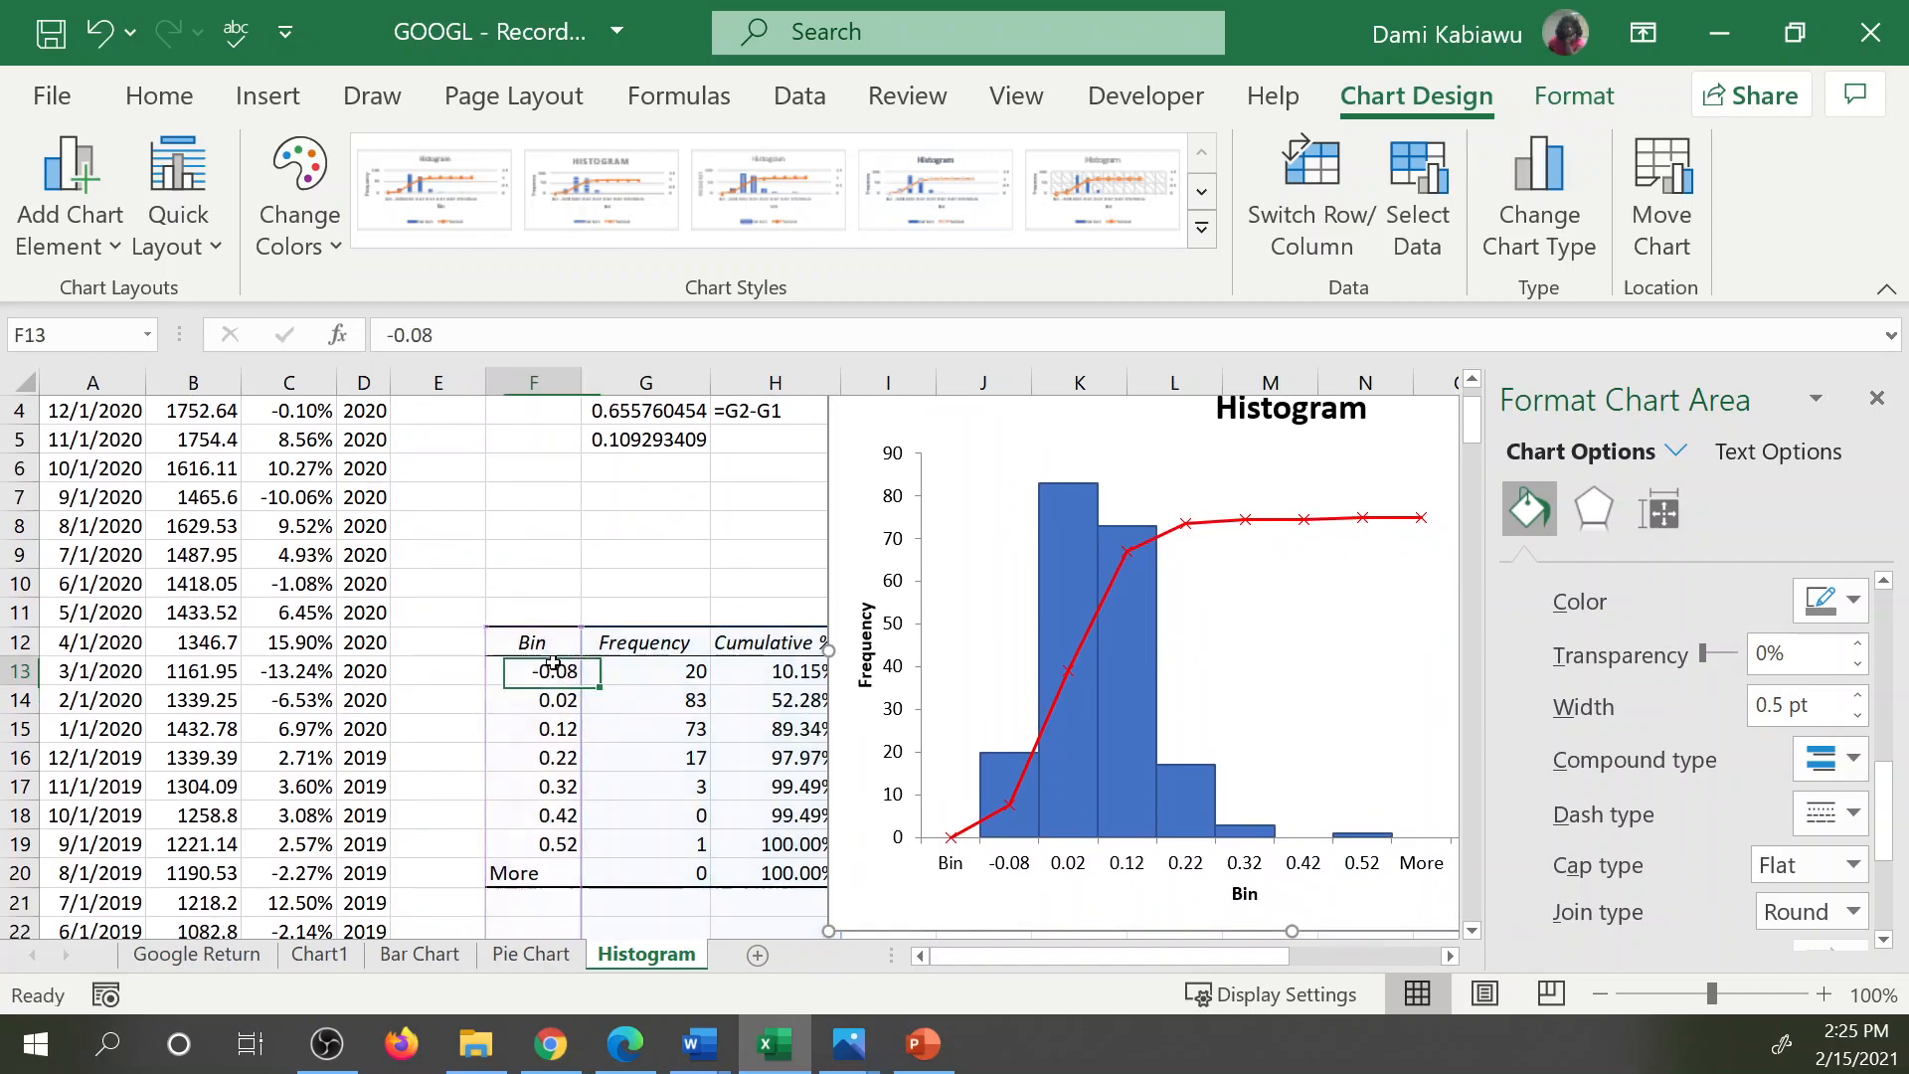
{"action": "left_click", "coordinate": [553, 718]}
{"action": "left_click", "coordinate": [532, 778]}
{"action": "scroll", "coordinate": [533, 777], "scroll_direction": "up", "scroll_amount": 1}
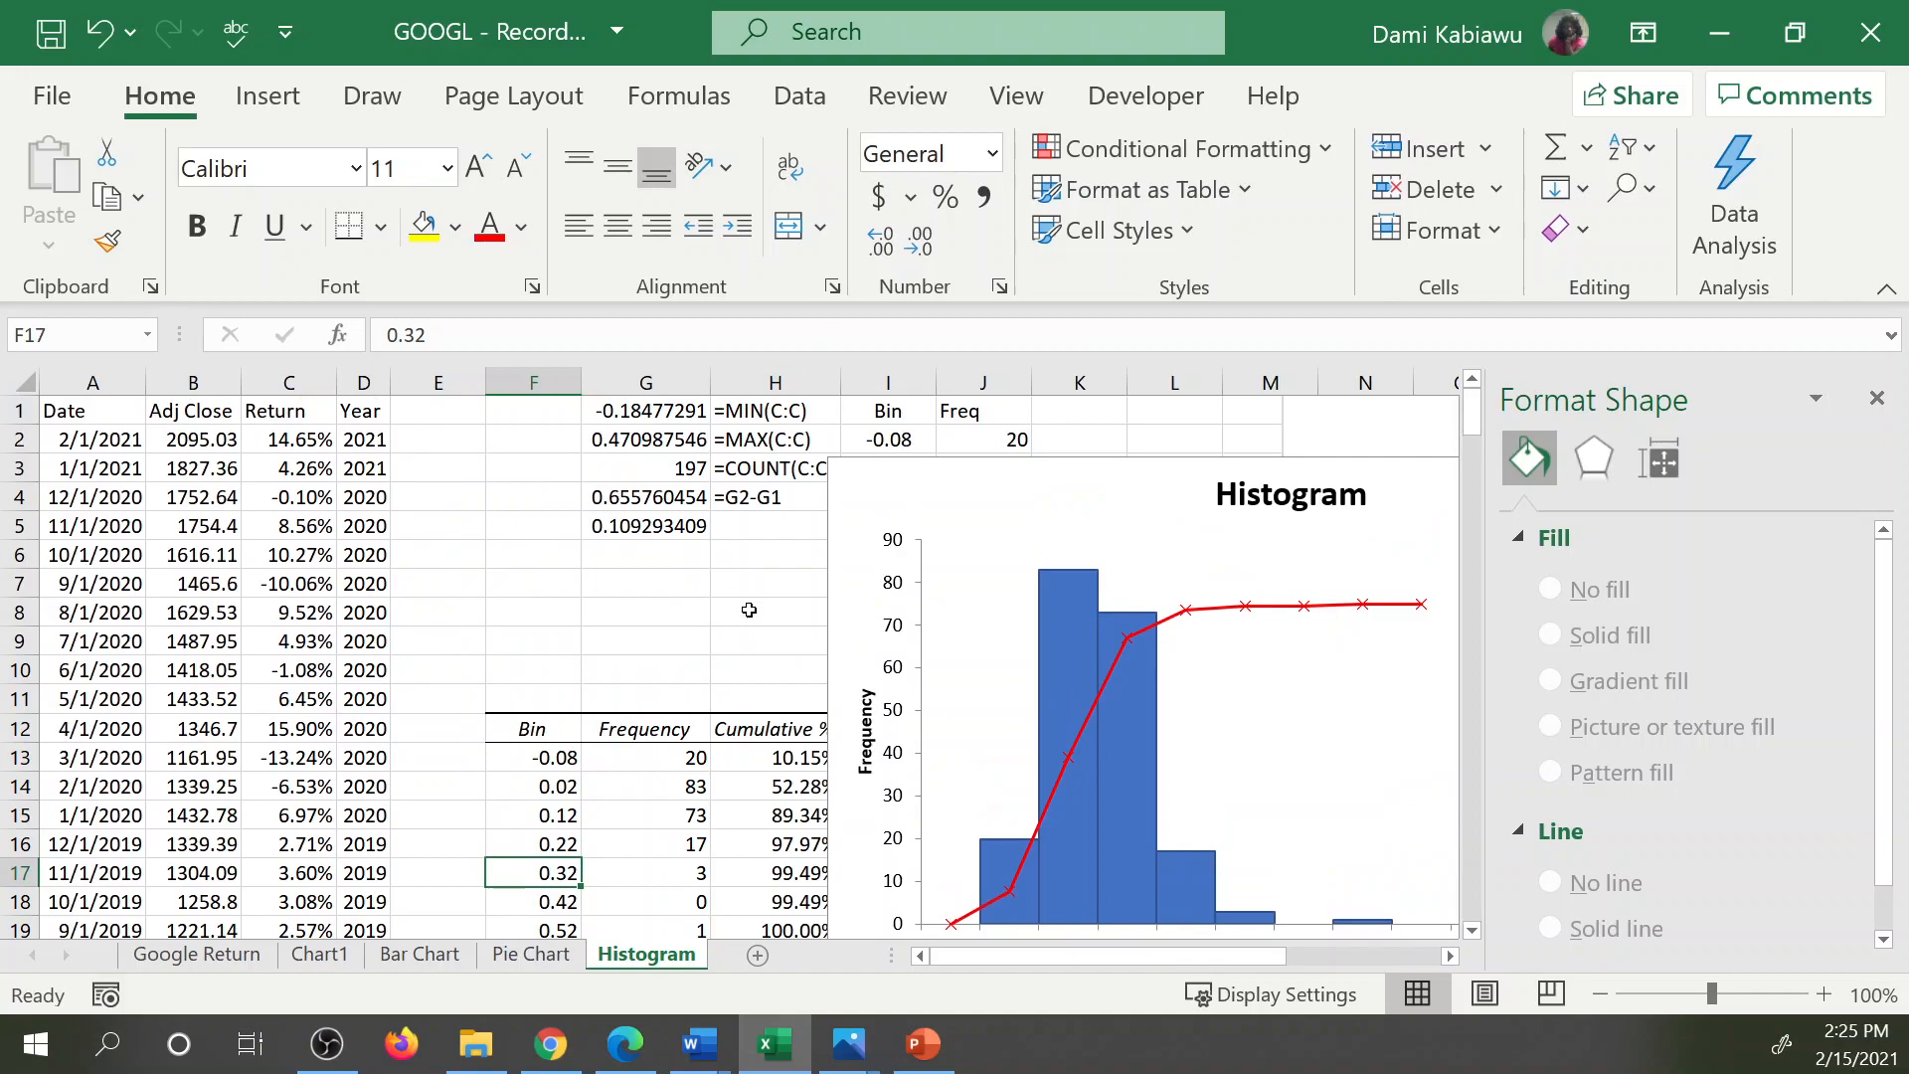
{"action": "left_click", "coordinate": [910, 437]}
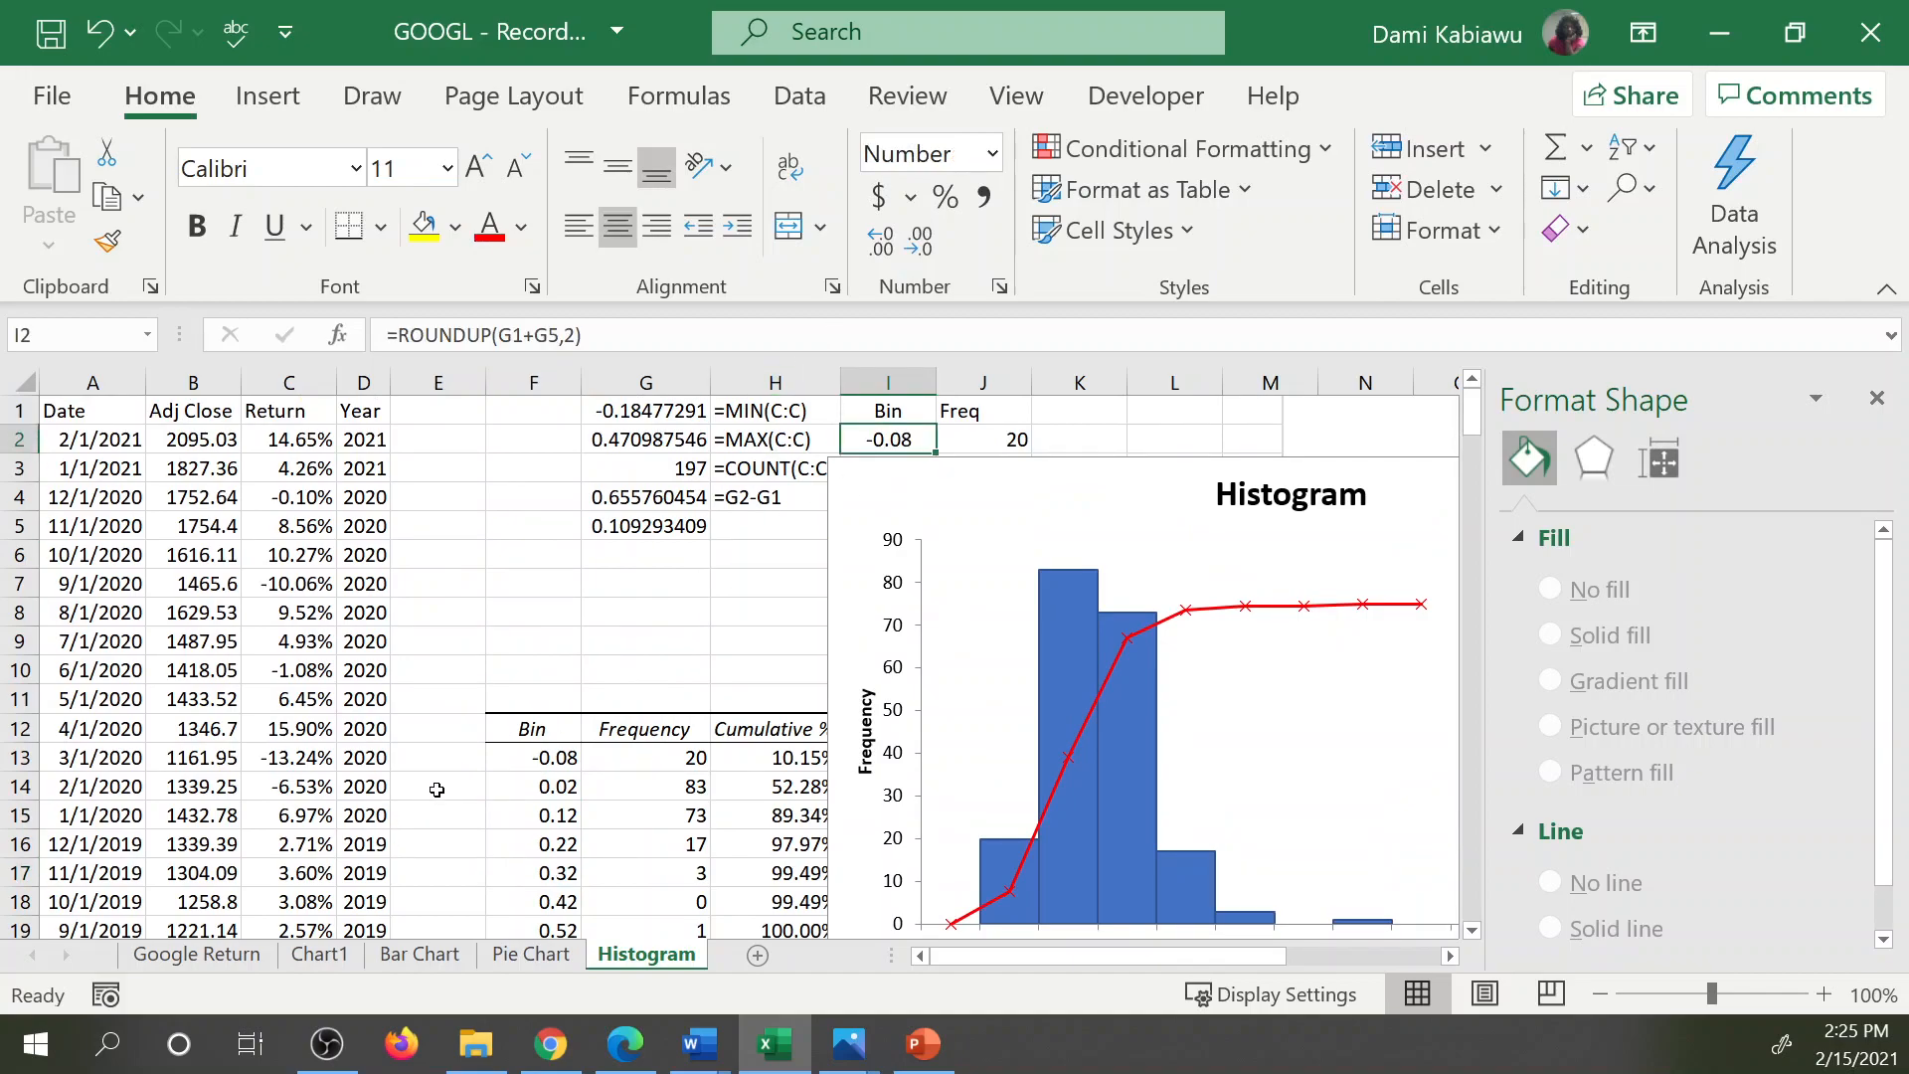
{"action": "left_click", "coordinate": [533, 759]}
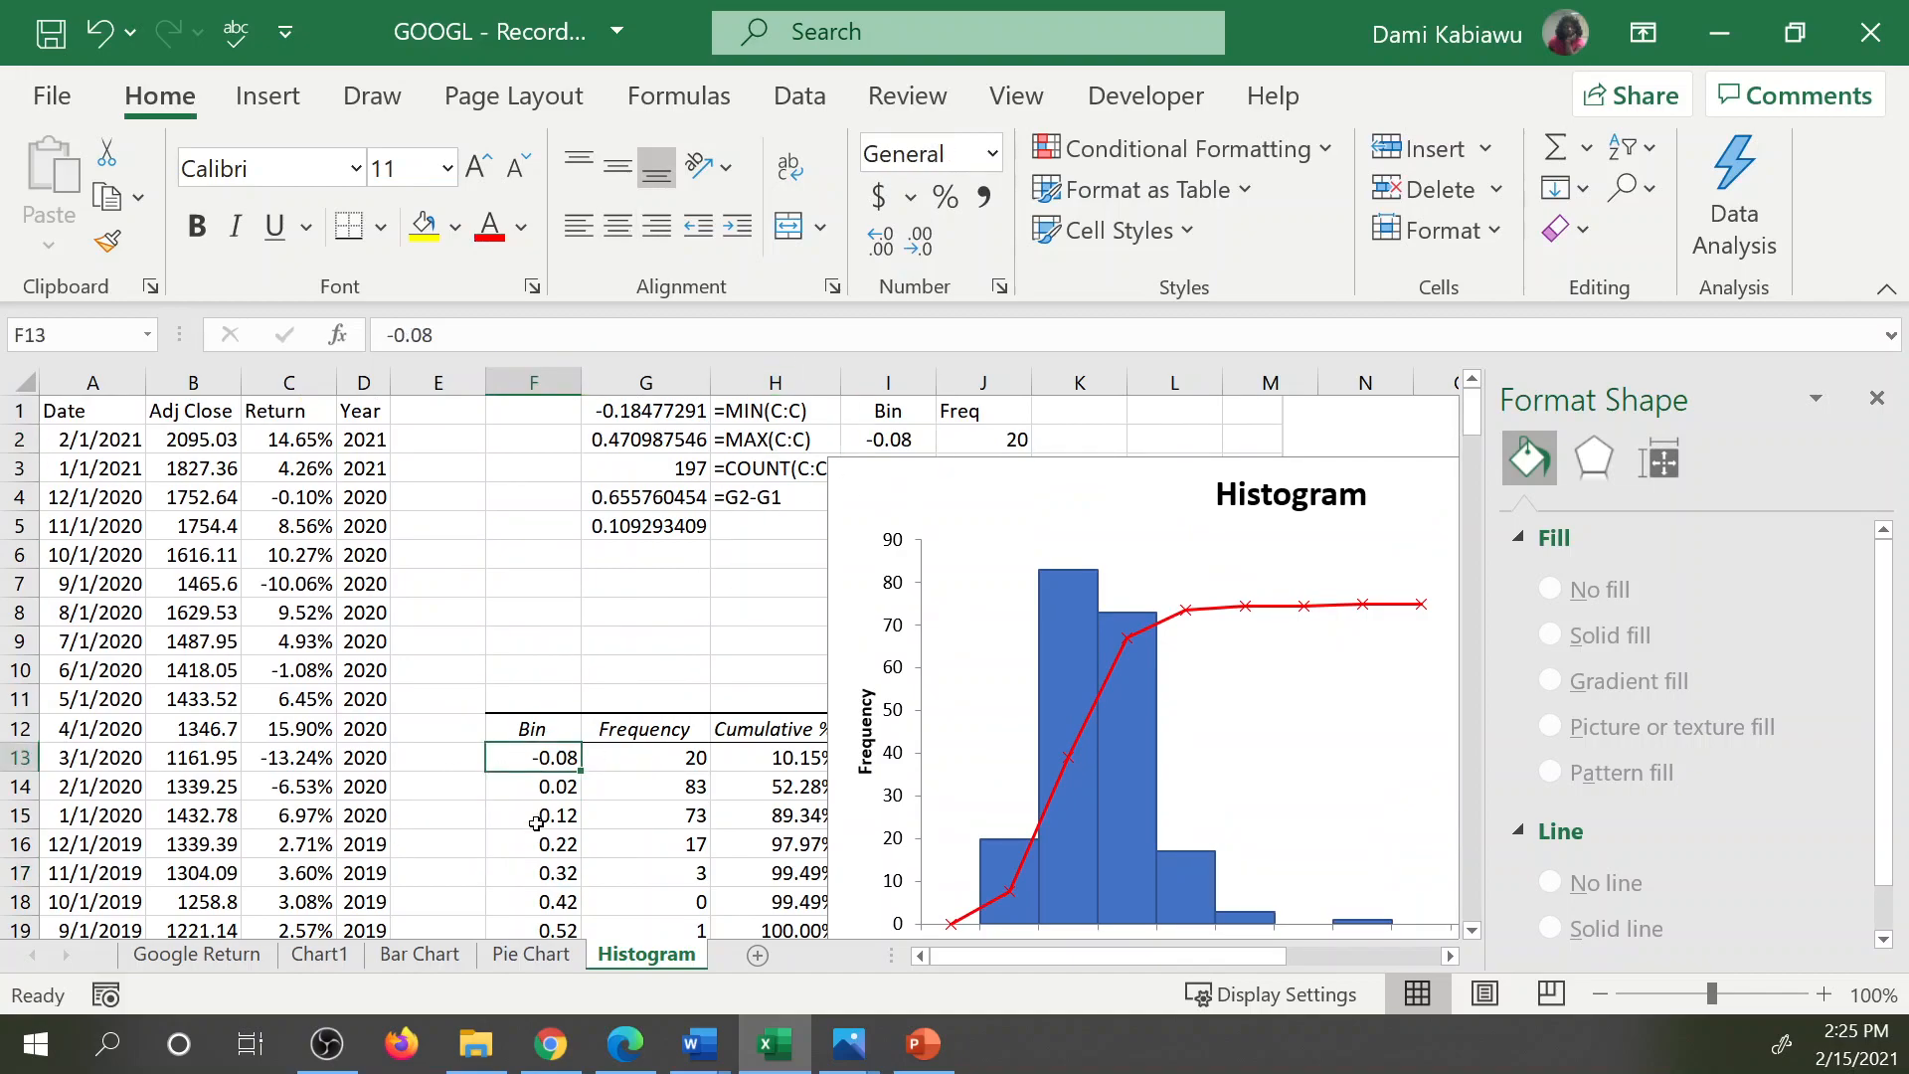
{"action": "double_click", "coordinate": [508, 757]}
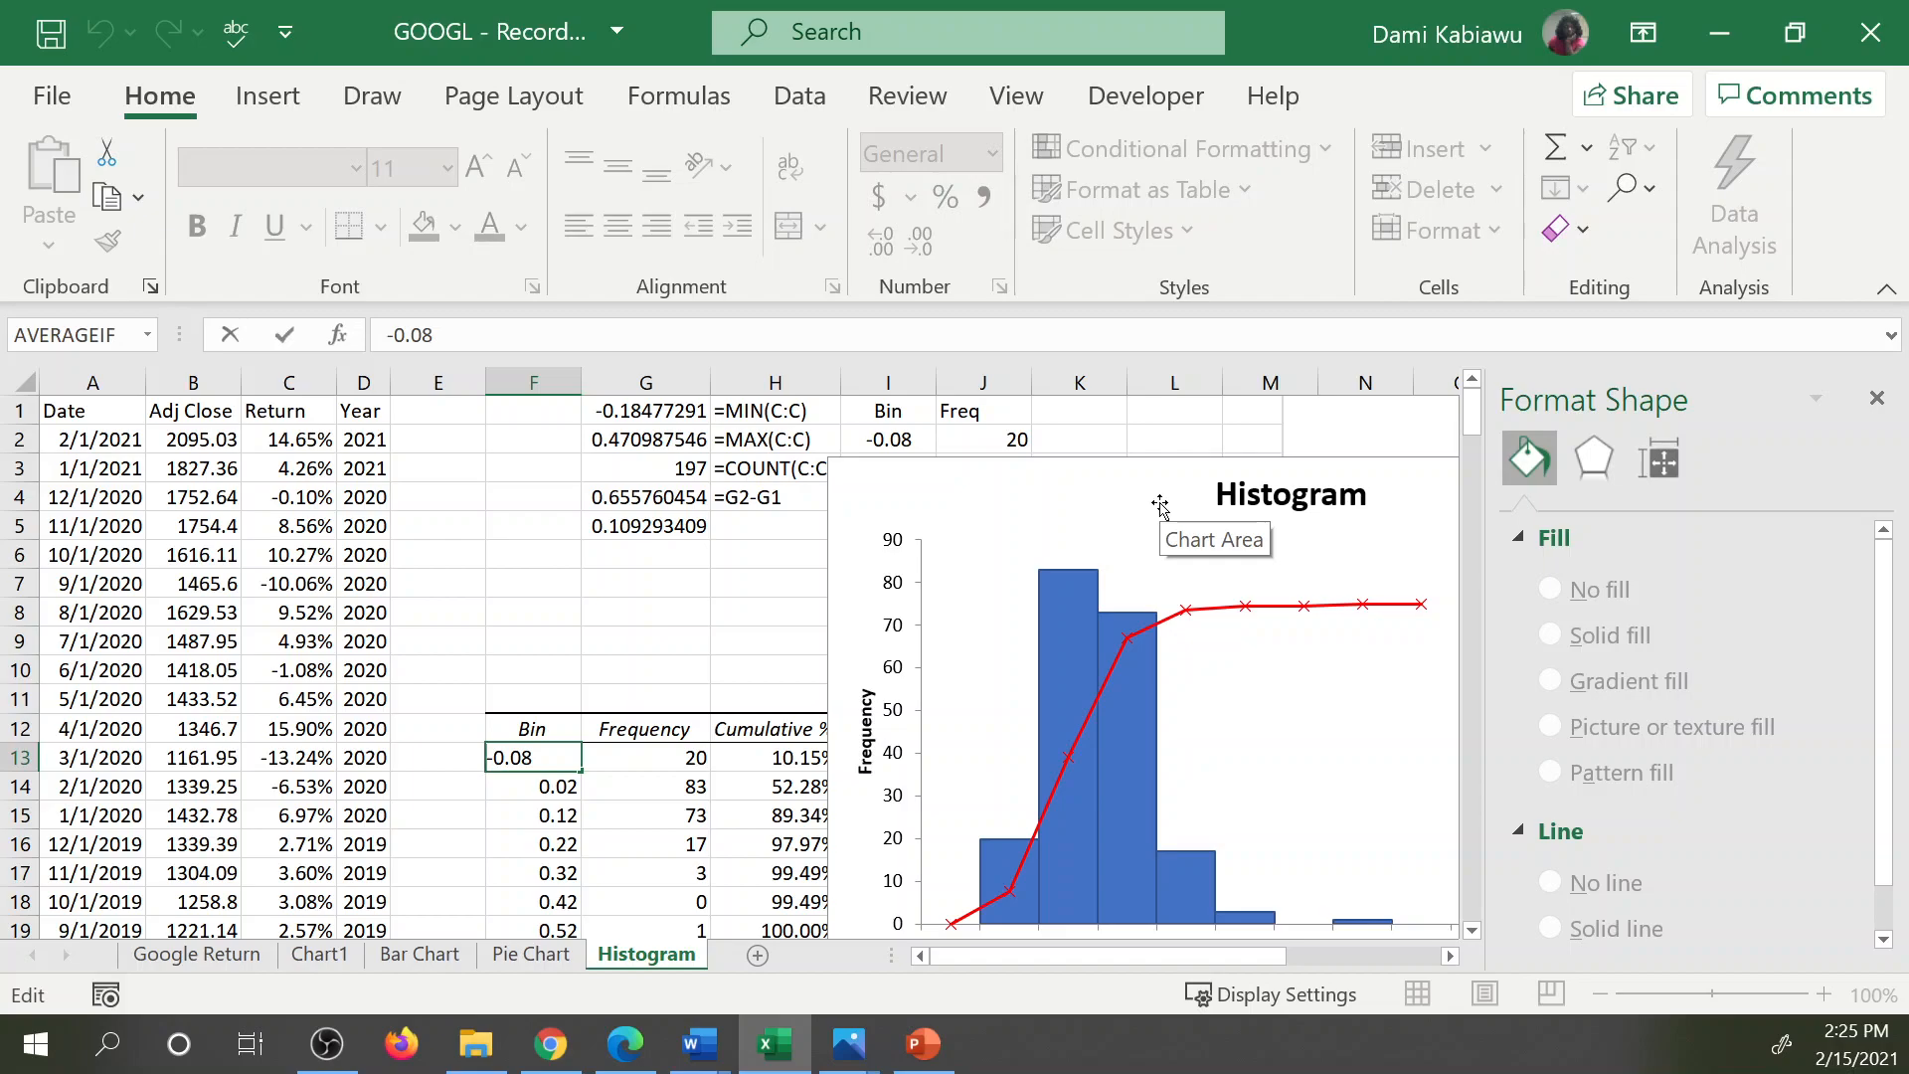
{"action": "type", "text": "<"}
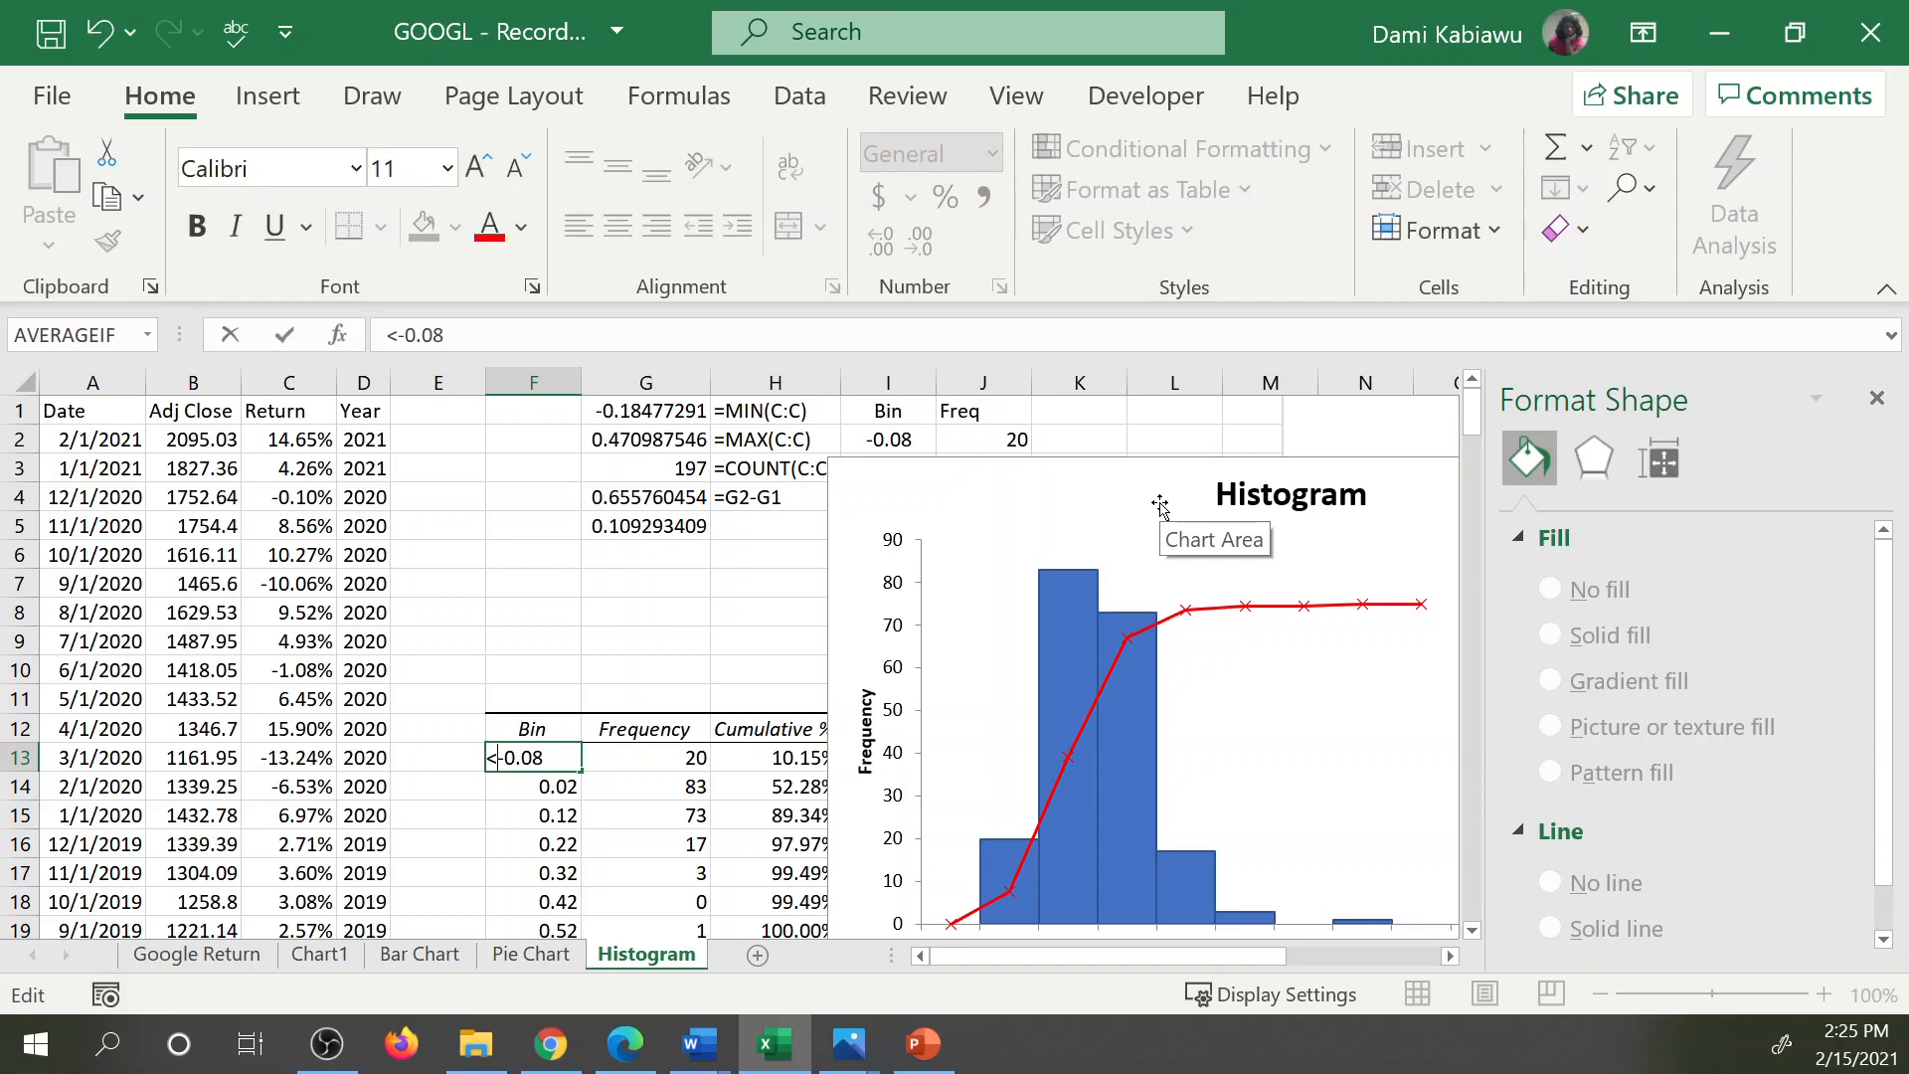
{"action": "key", "text": "BackSpace"}
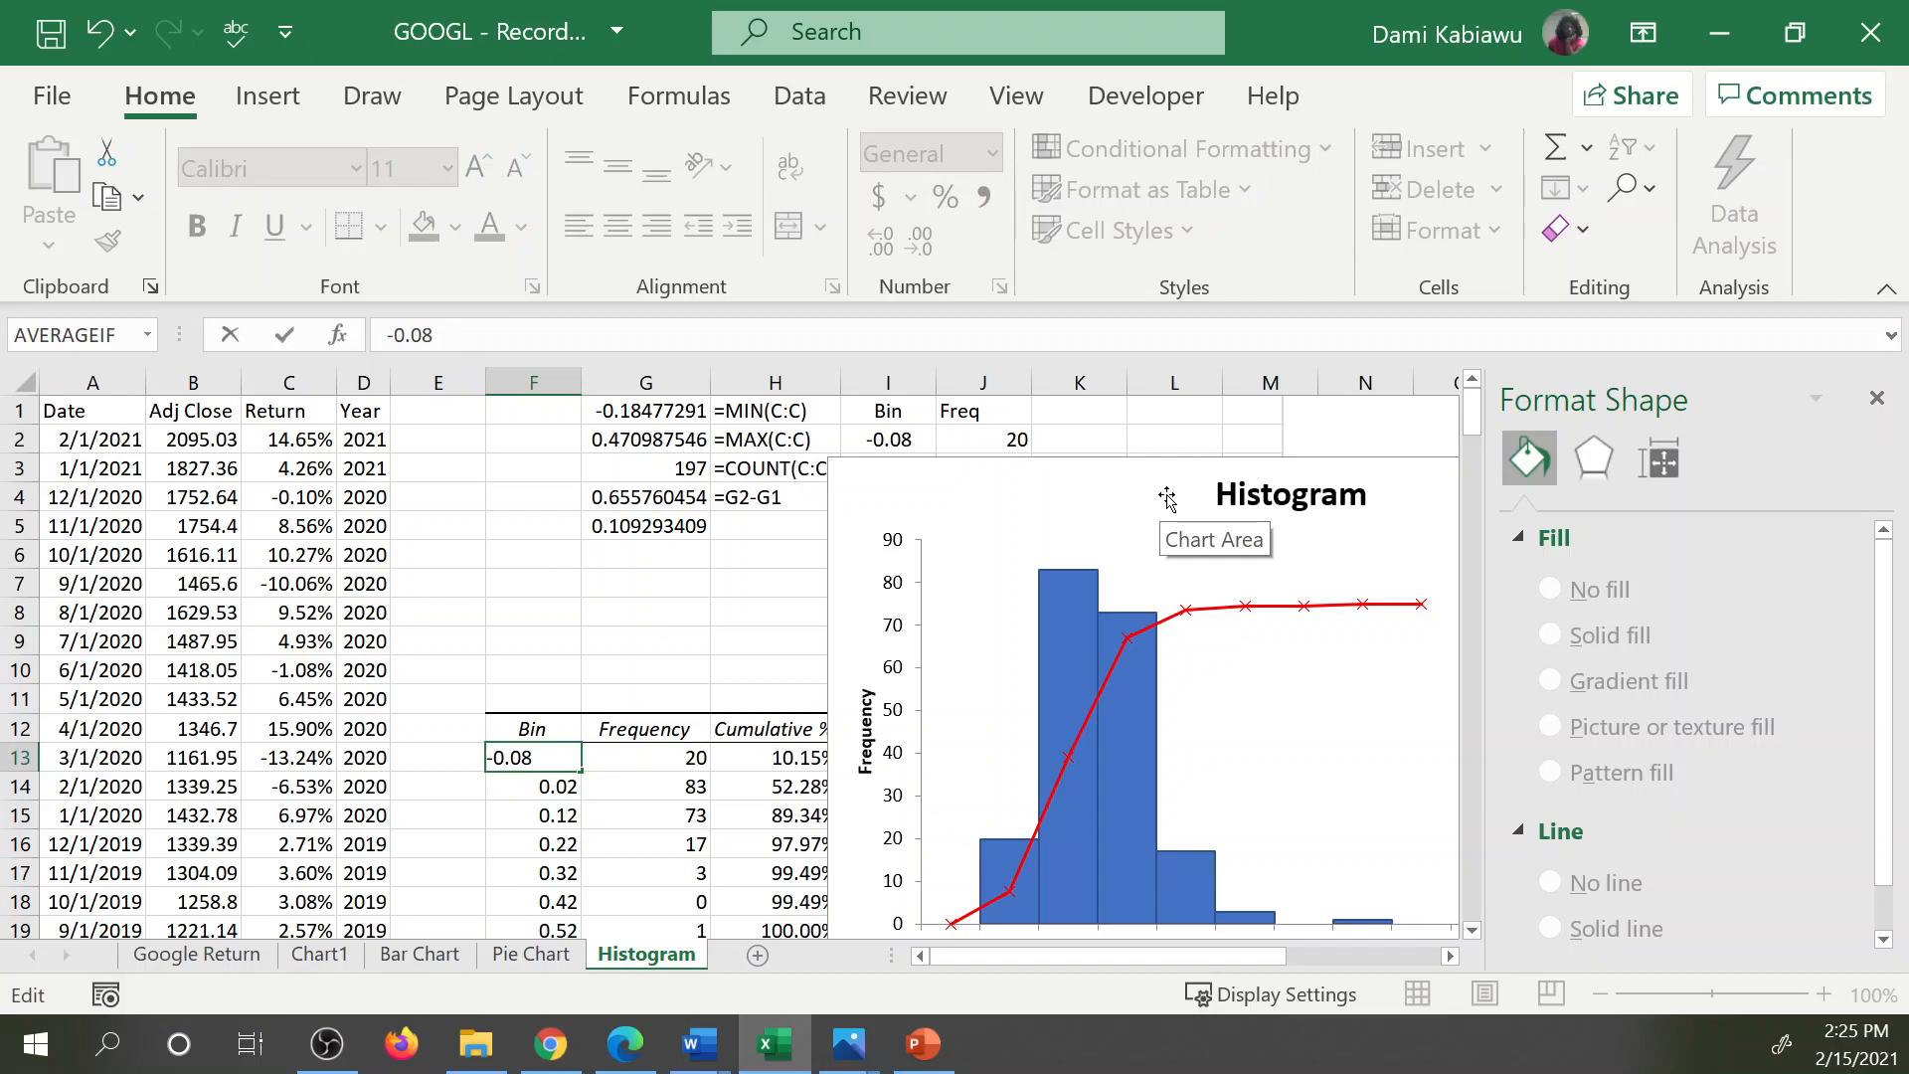
{"action": "type", "text": "<"}
{"action": "key", "text": "Return"}
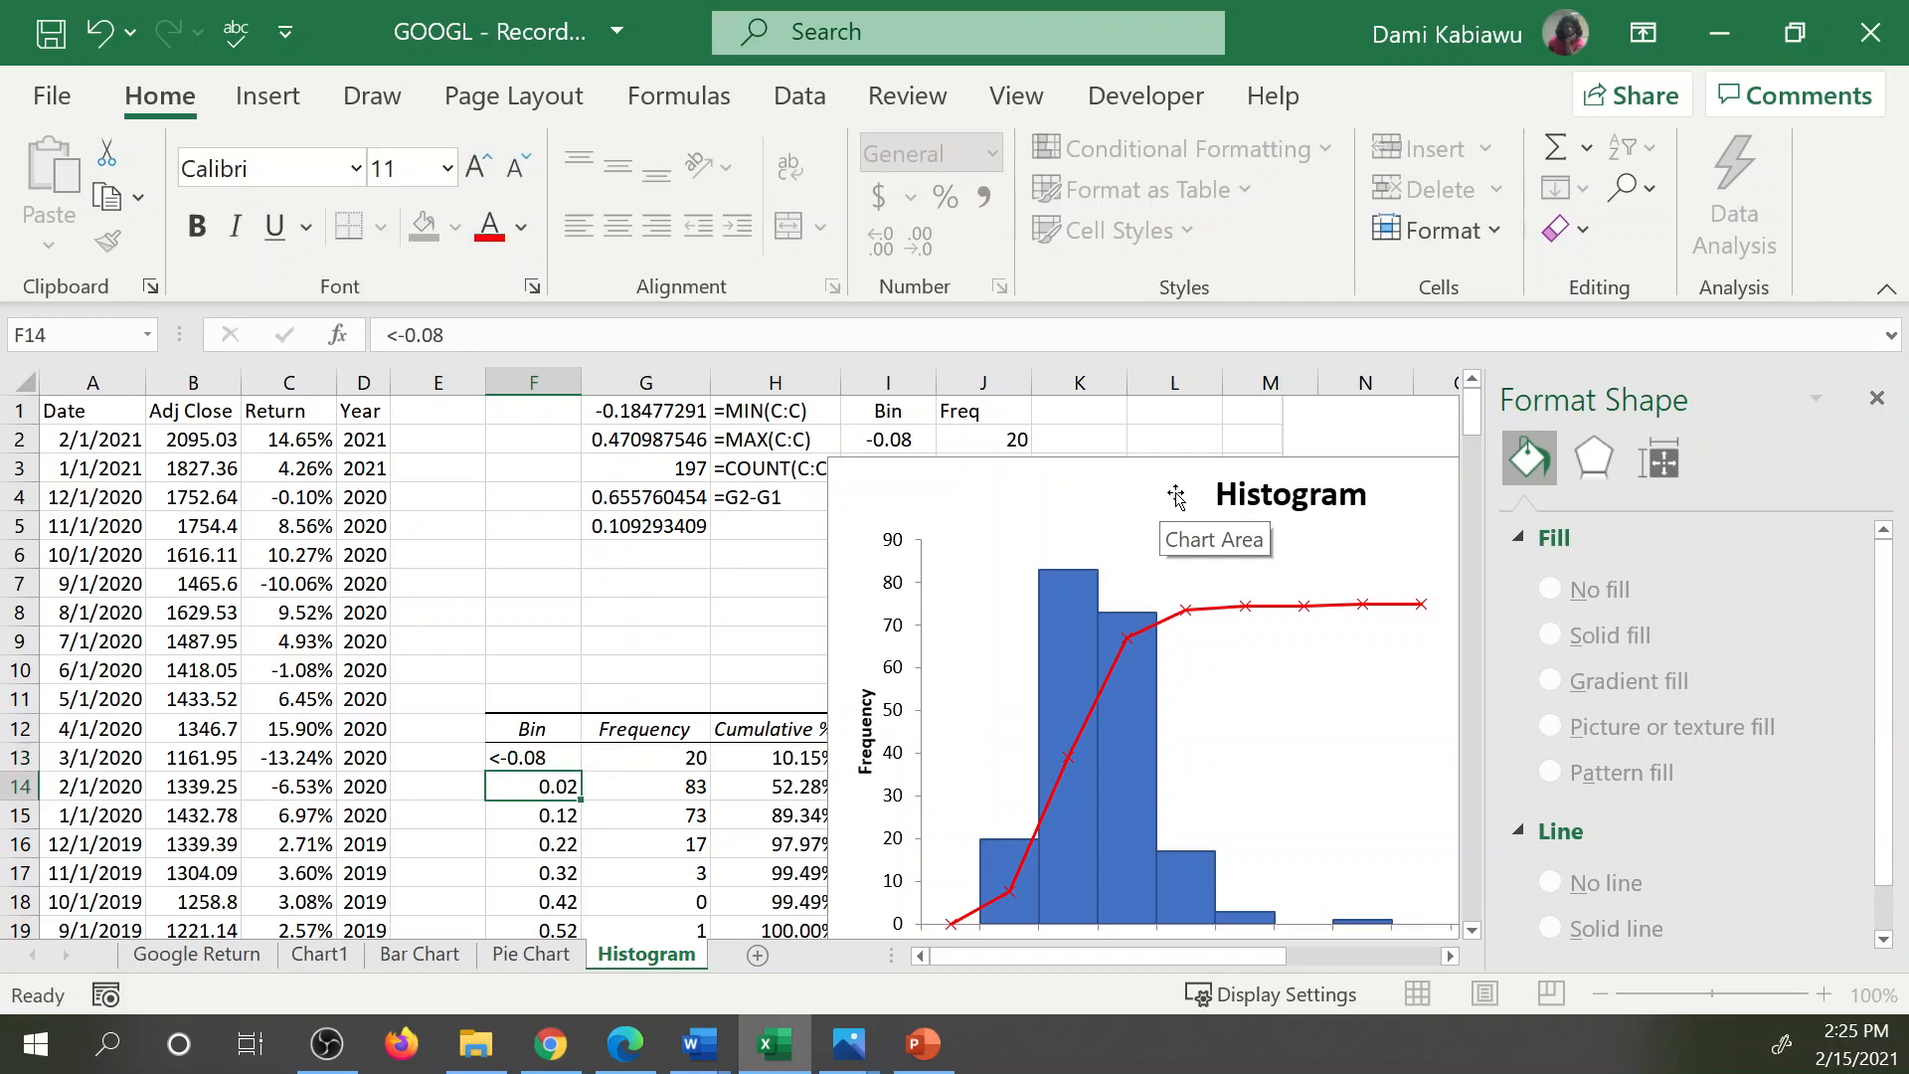
Relabel the second bin in F14 as the text -0.08 to 0.02.
{"action": "scroll", "coordinate": [1177, 496], "scroll_direction": "down", "scroll_amount": 2}
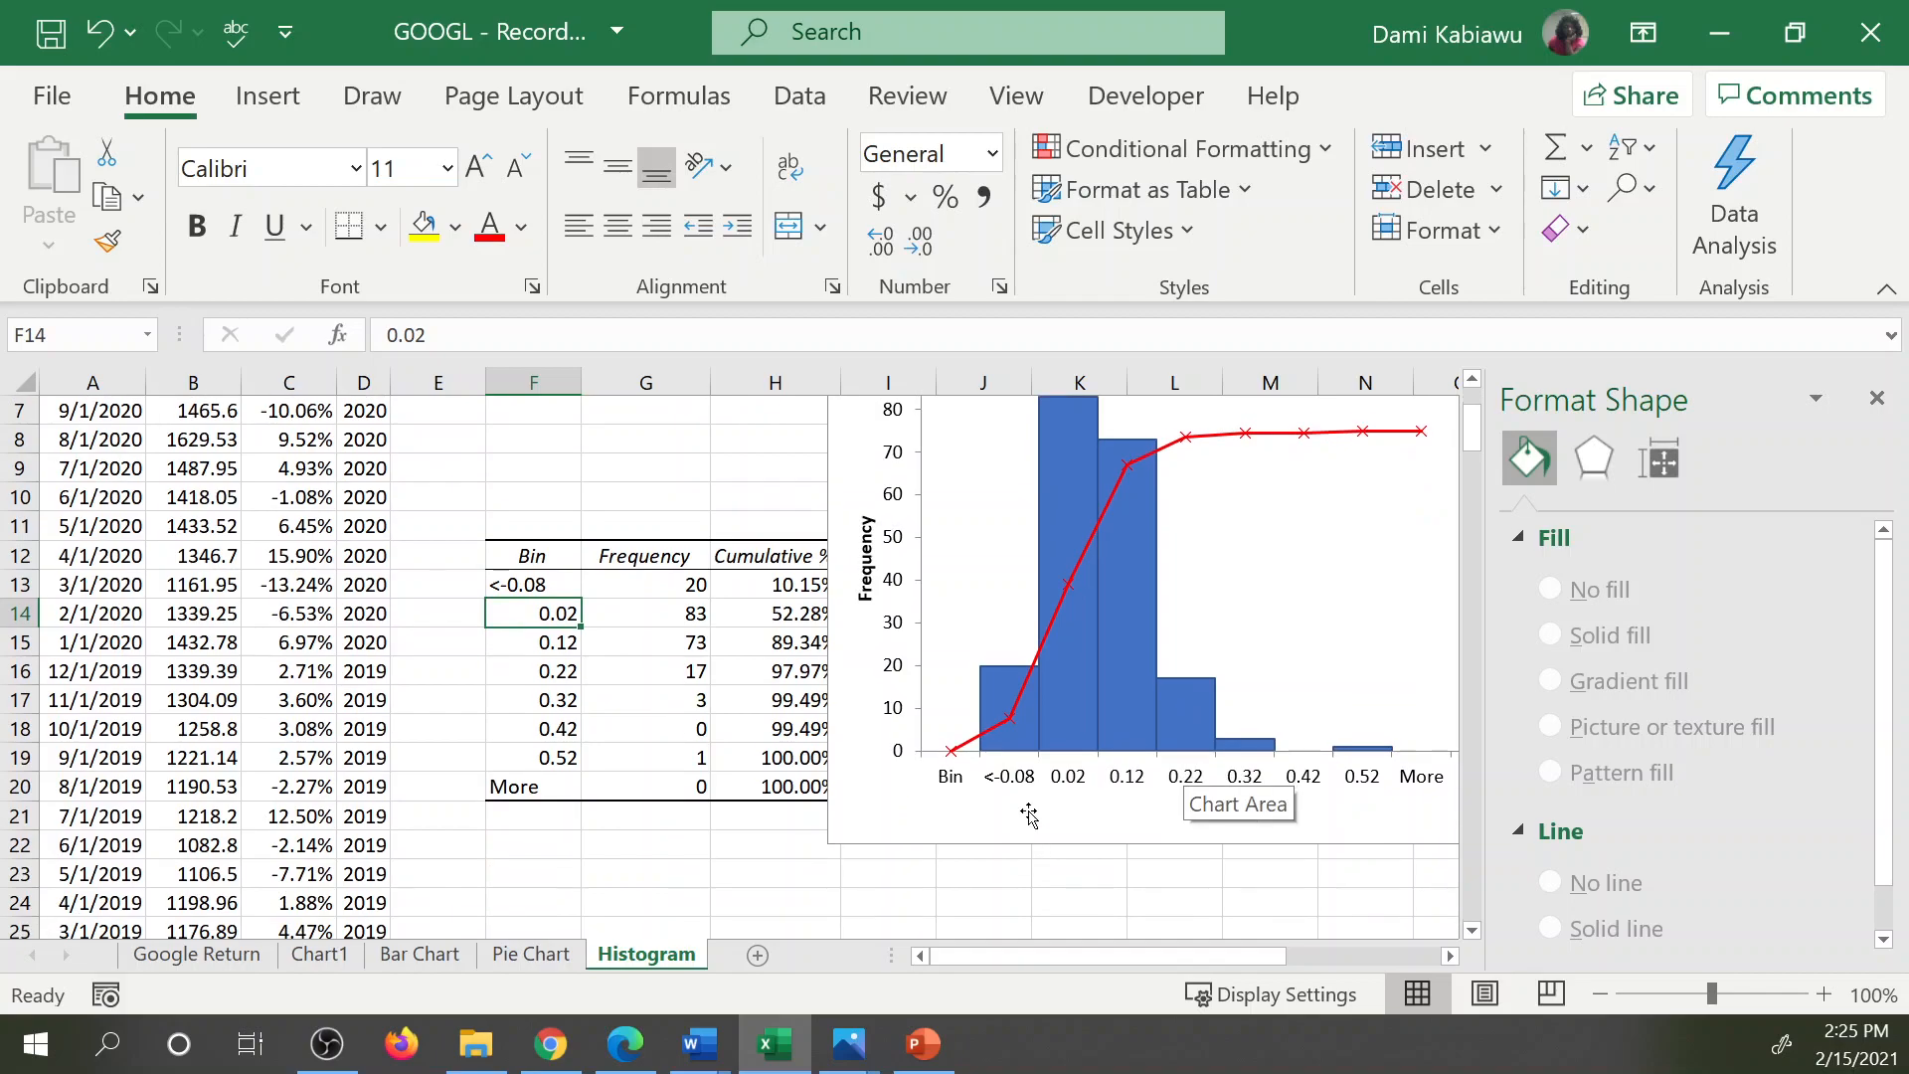
{"action": "double_click", "coordinate": [523, 605]}
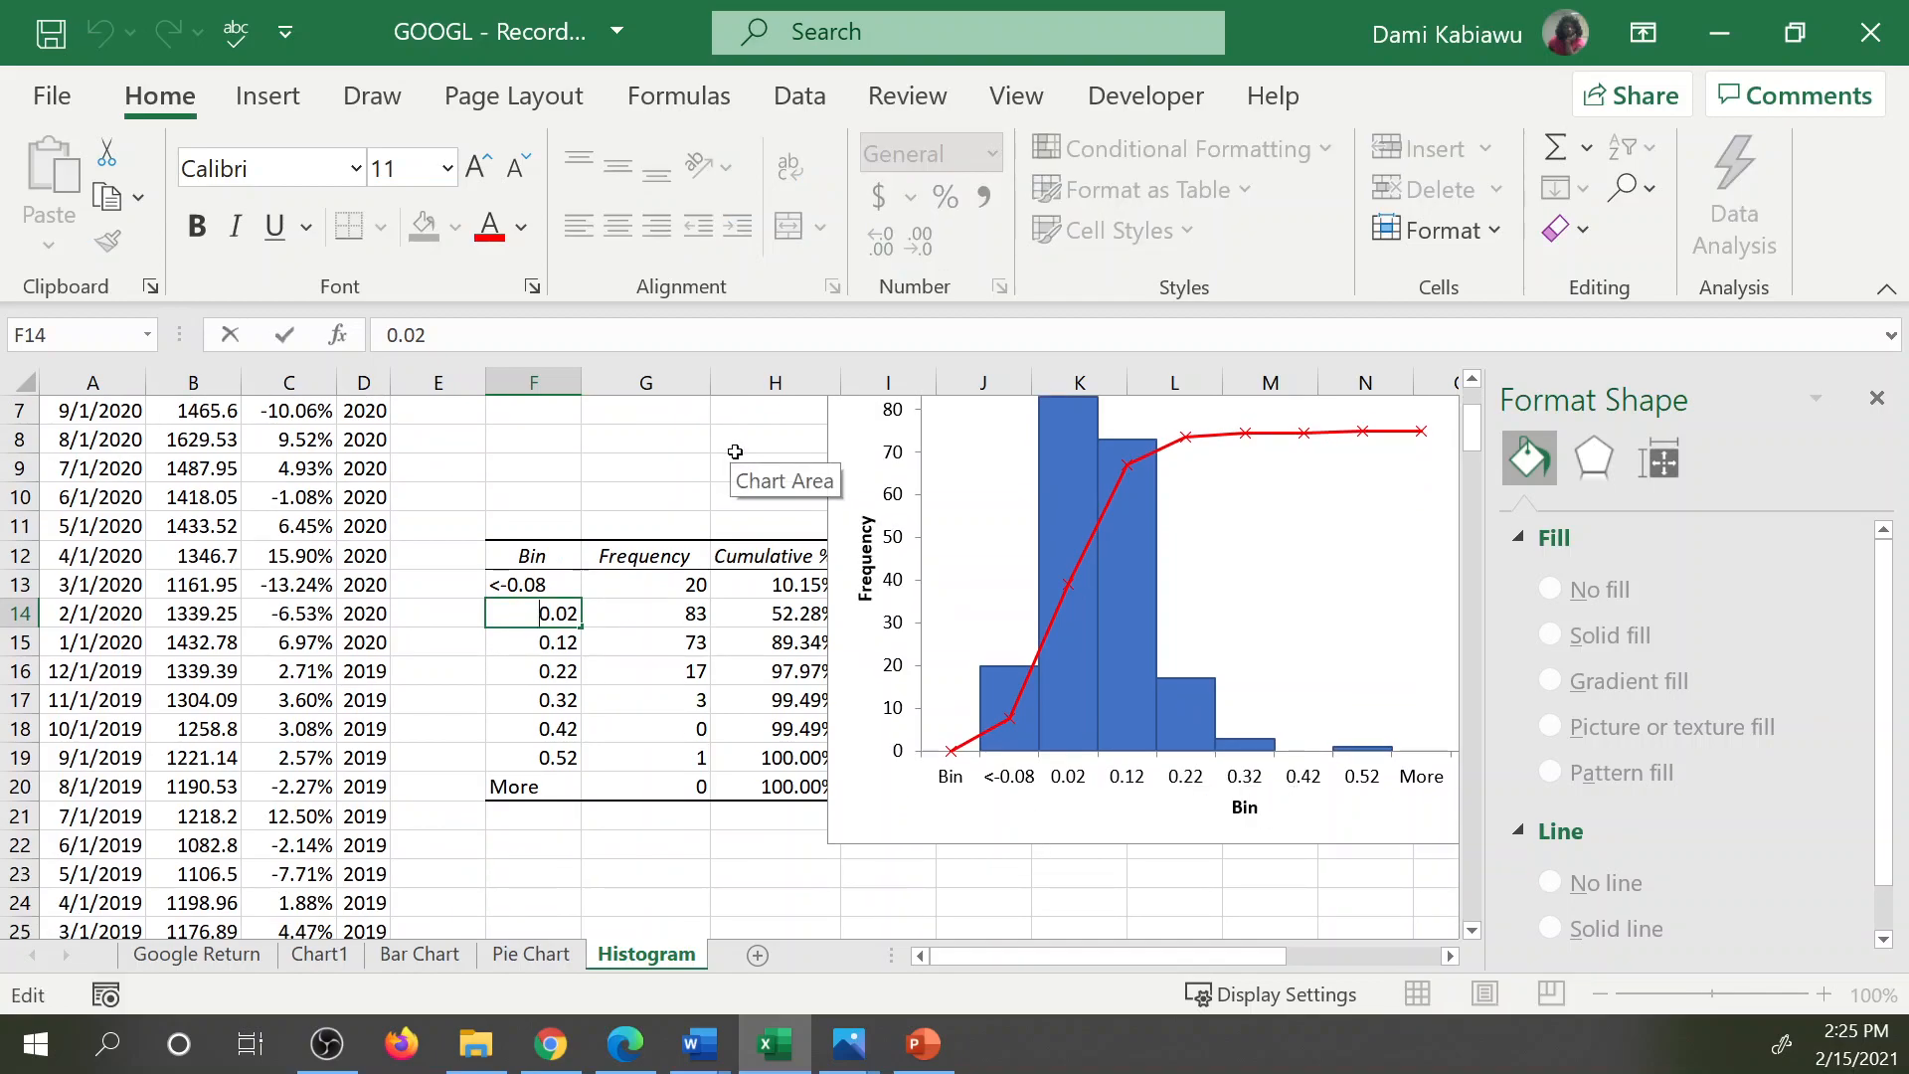
{"action": "type", "text": "-0.0"}
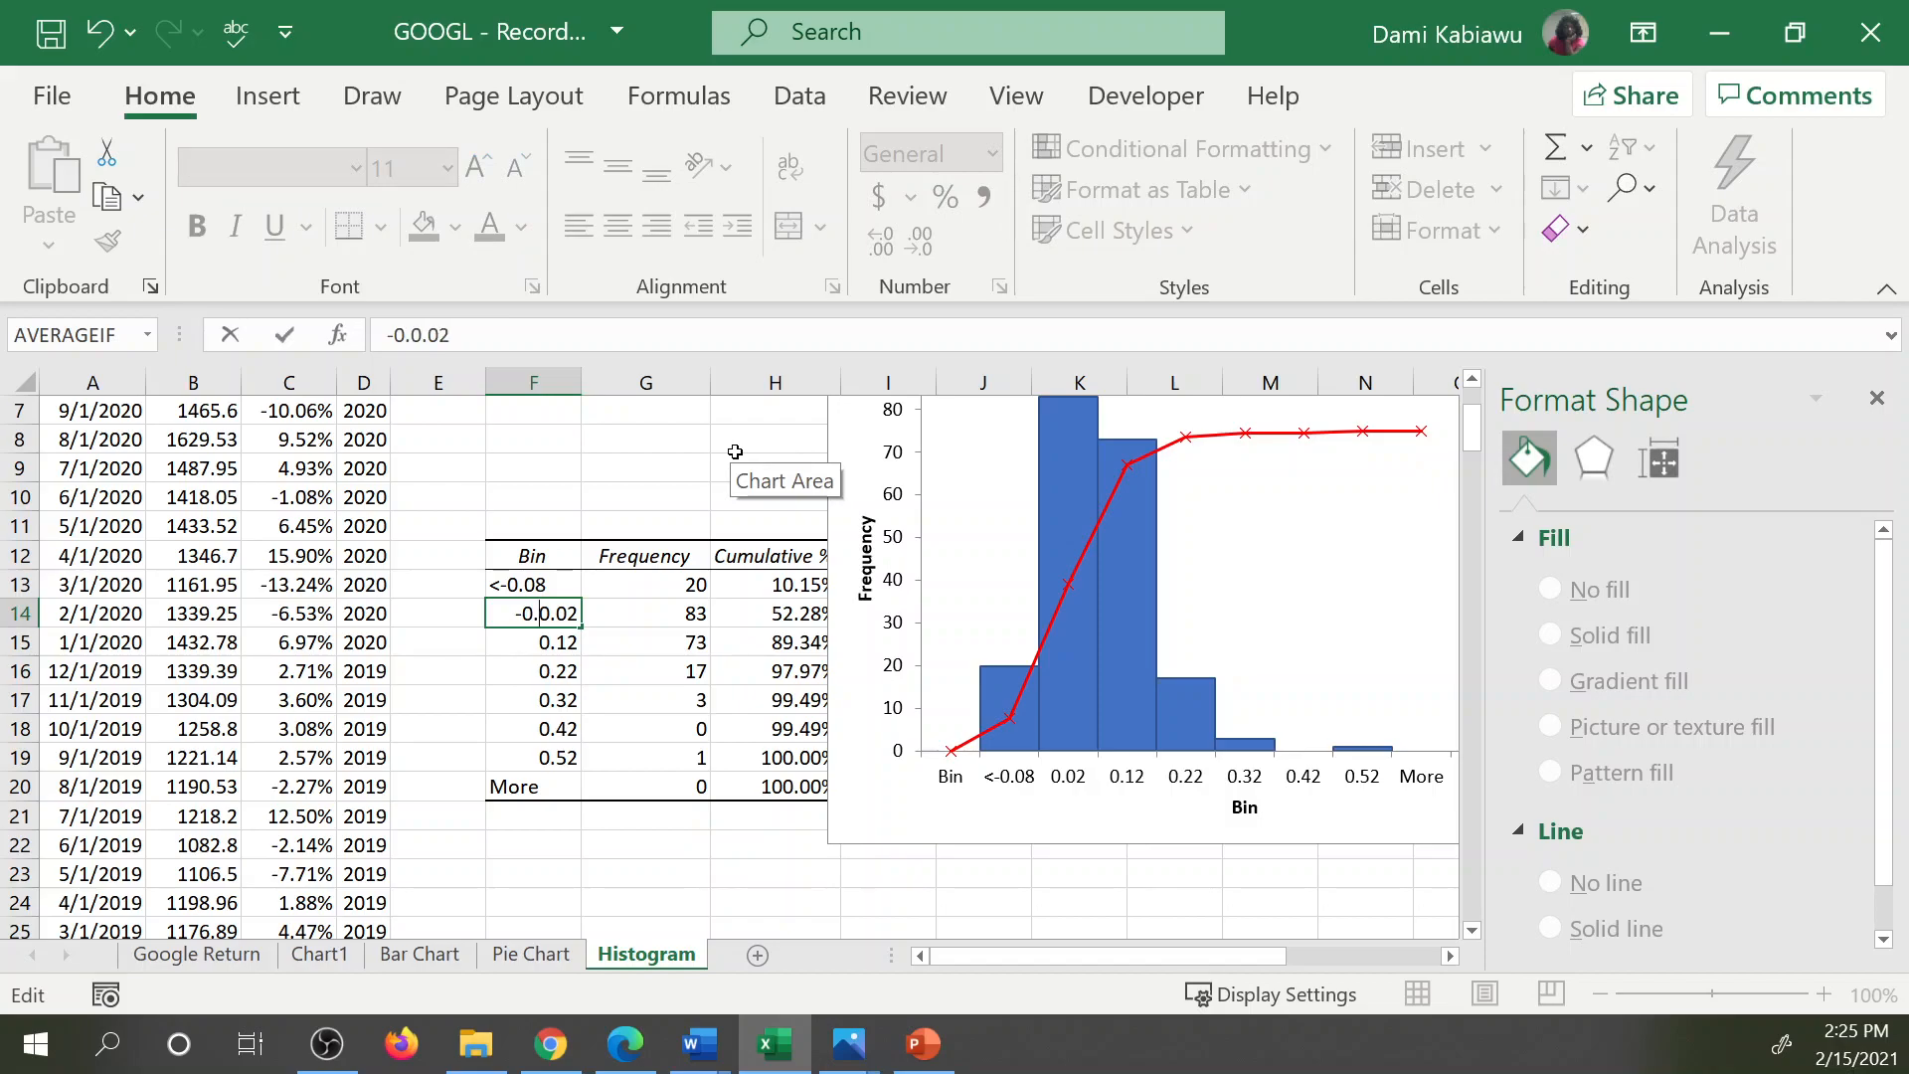
{"action": "type", "text": "8 to 0"}
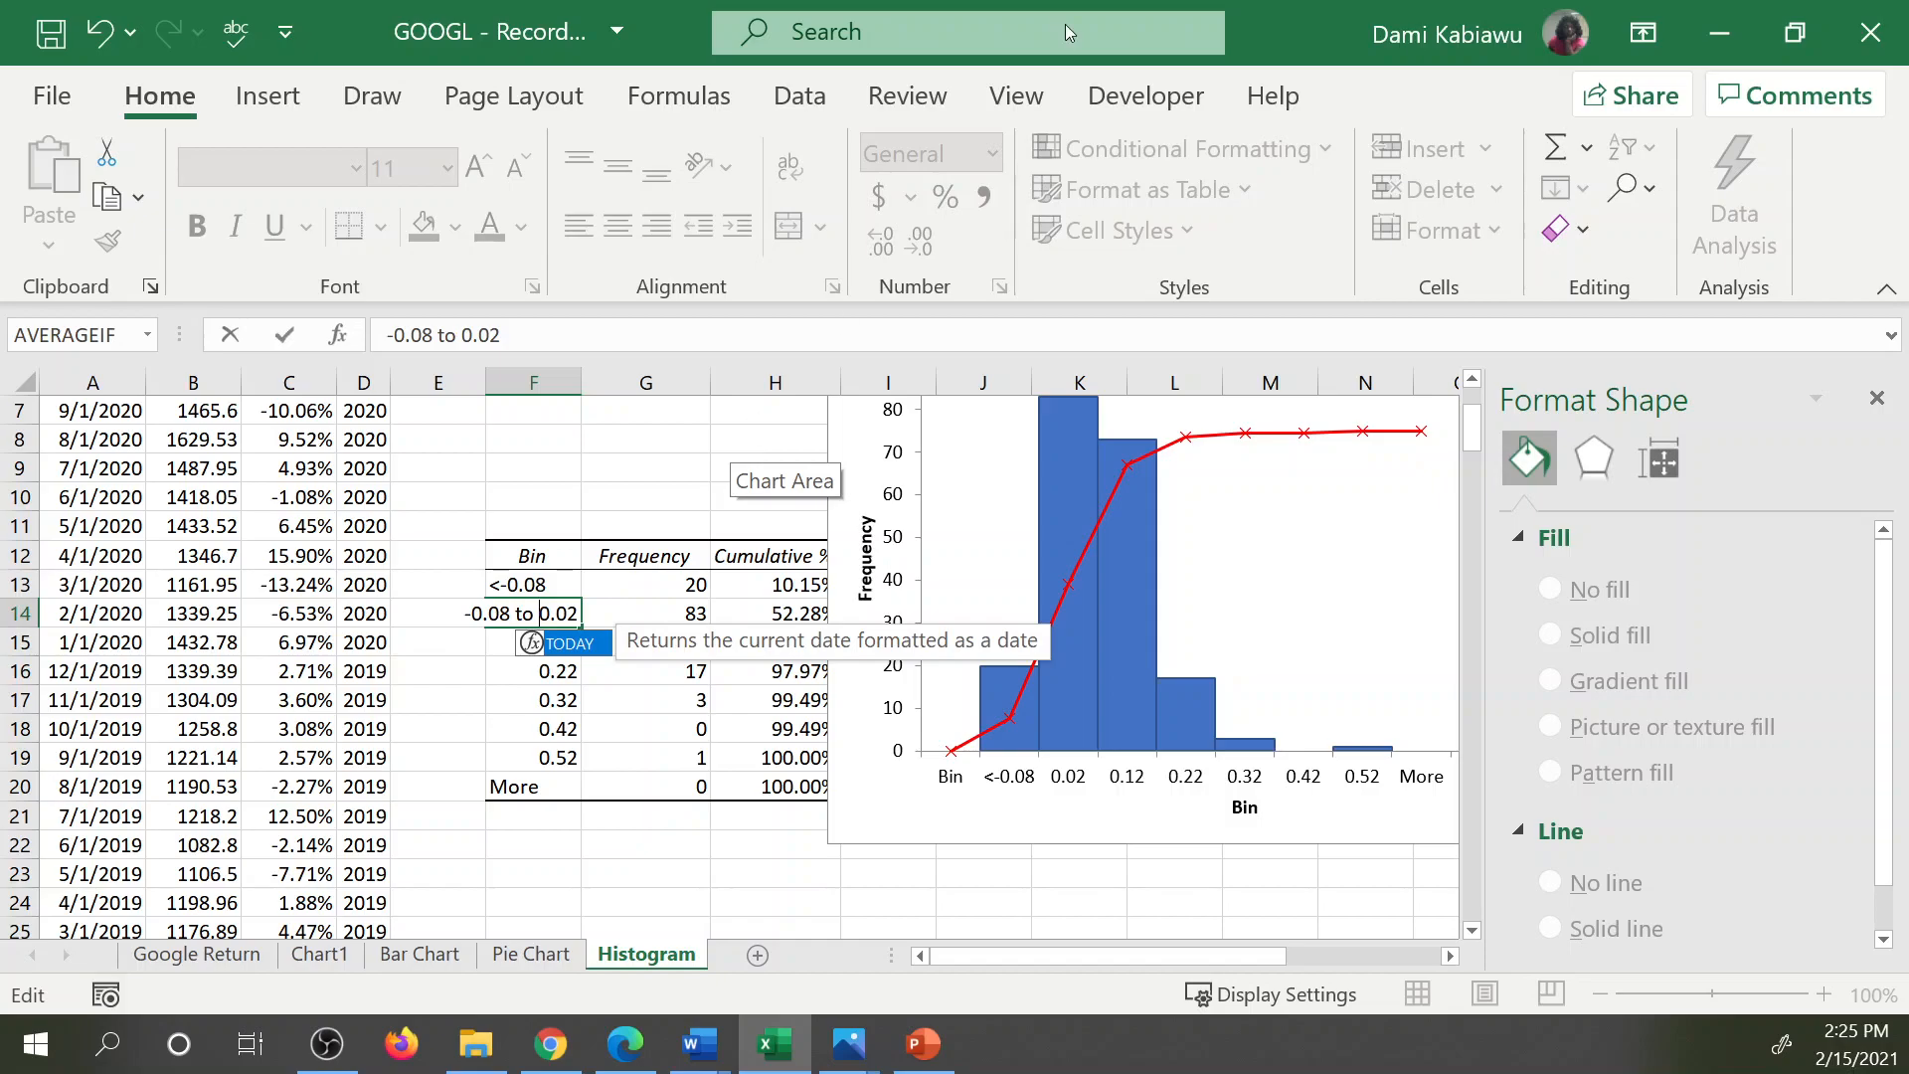
{"action": "key", "text": "Return"}
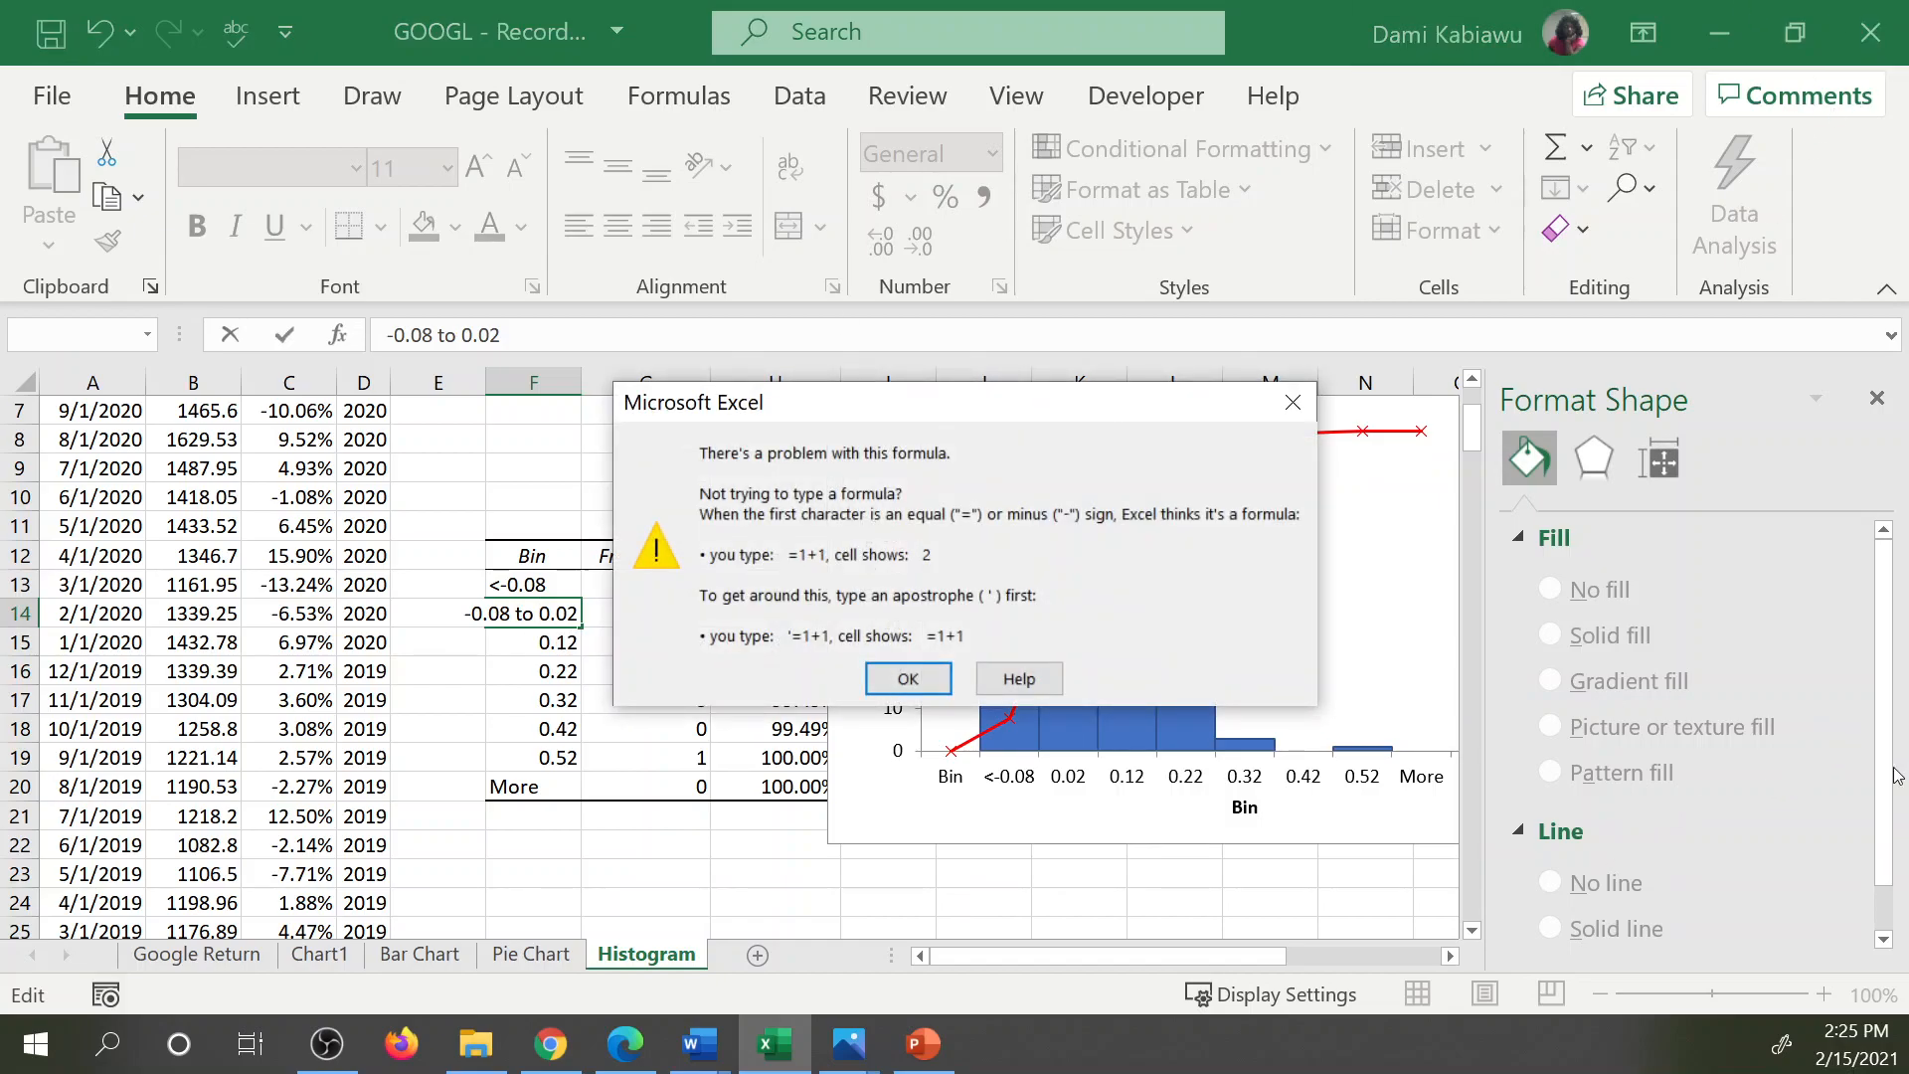
{"action": "left_click", "coordinate": [908, 678]}
{"action": "type", "text": "="}
{"action": "left_click", "coordinate": [647, 641]}
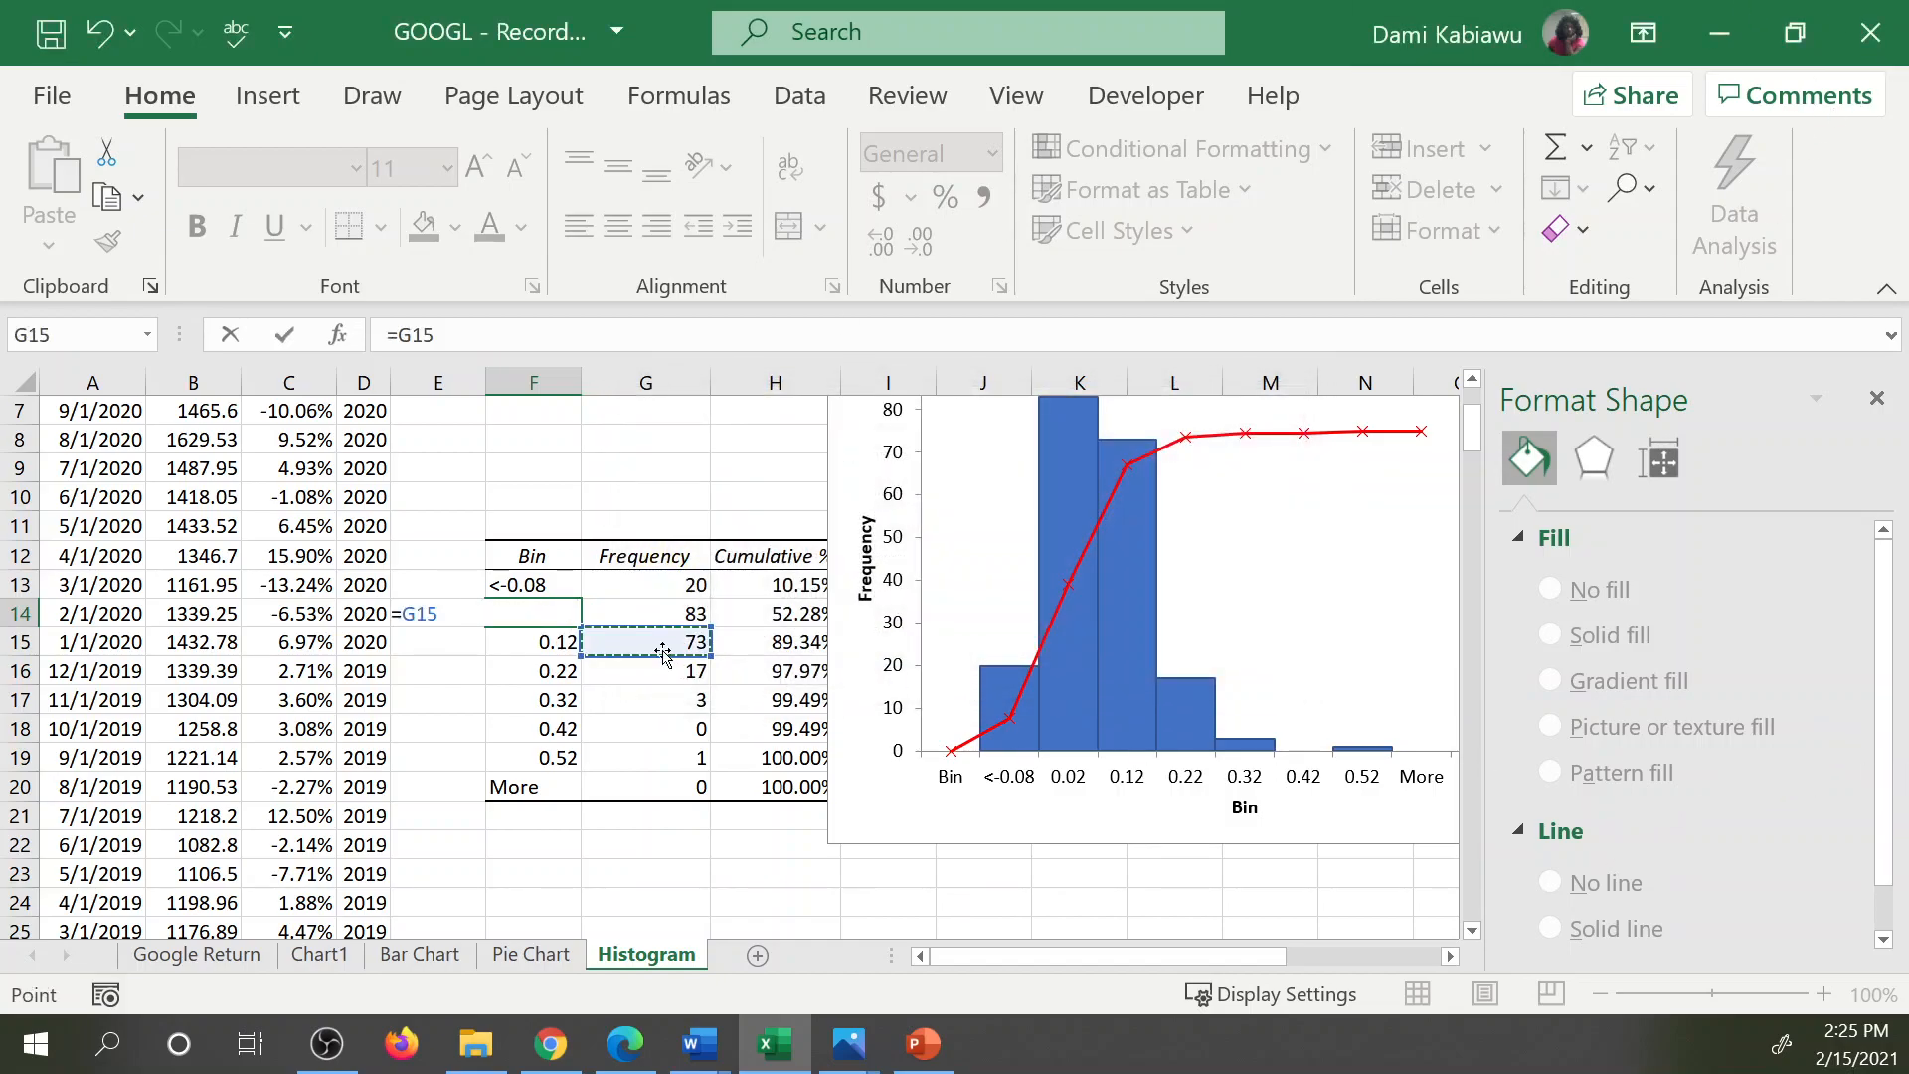
{"action": "key", "text": "ctrl+z"}
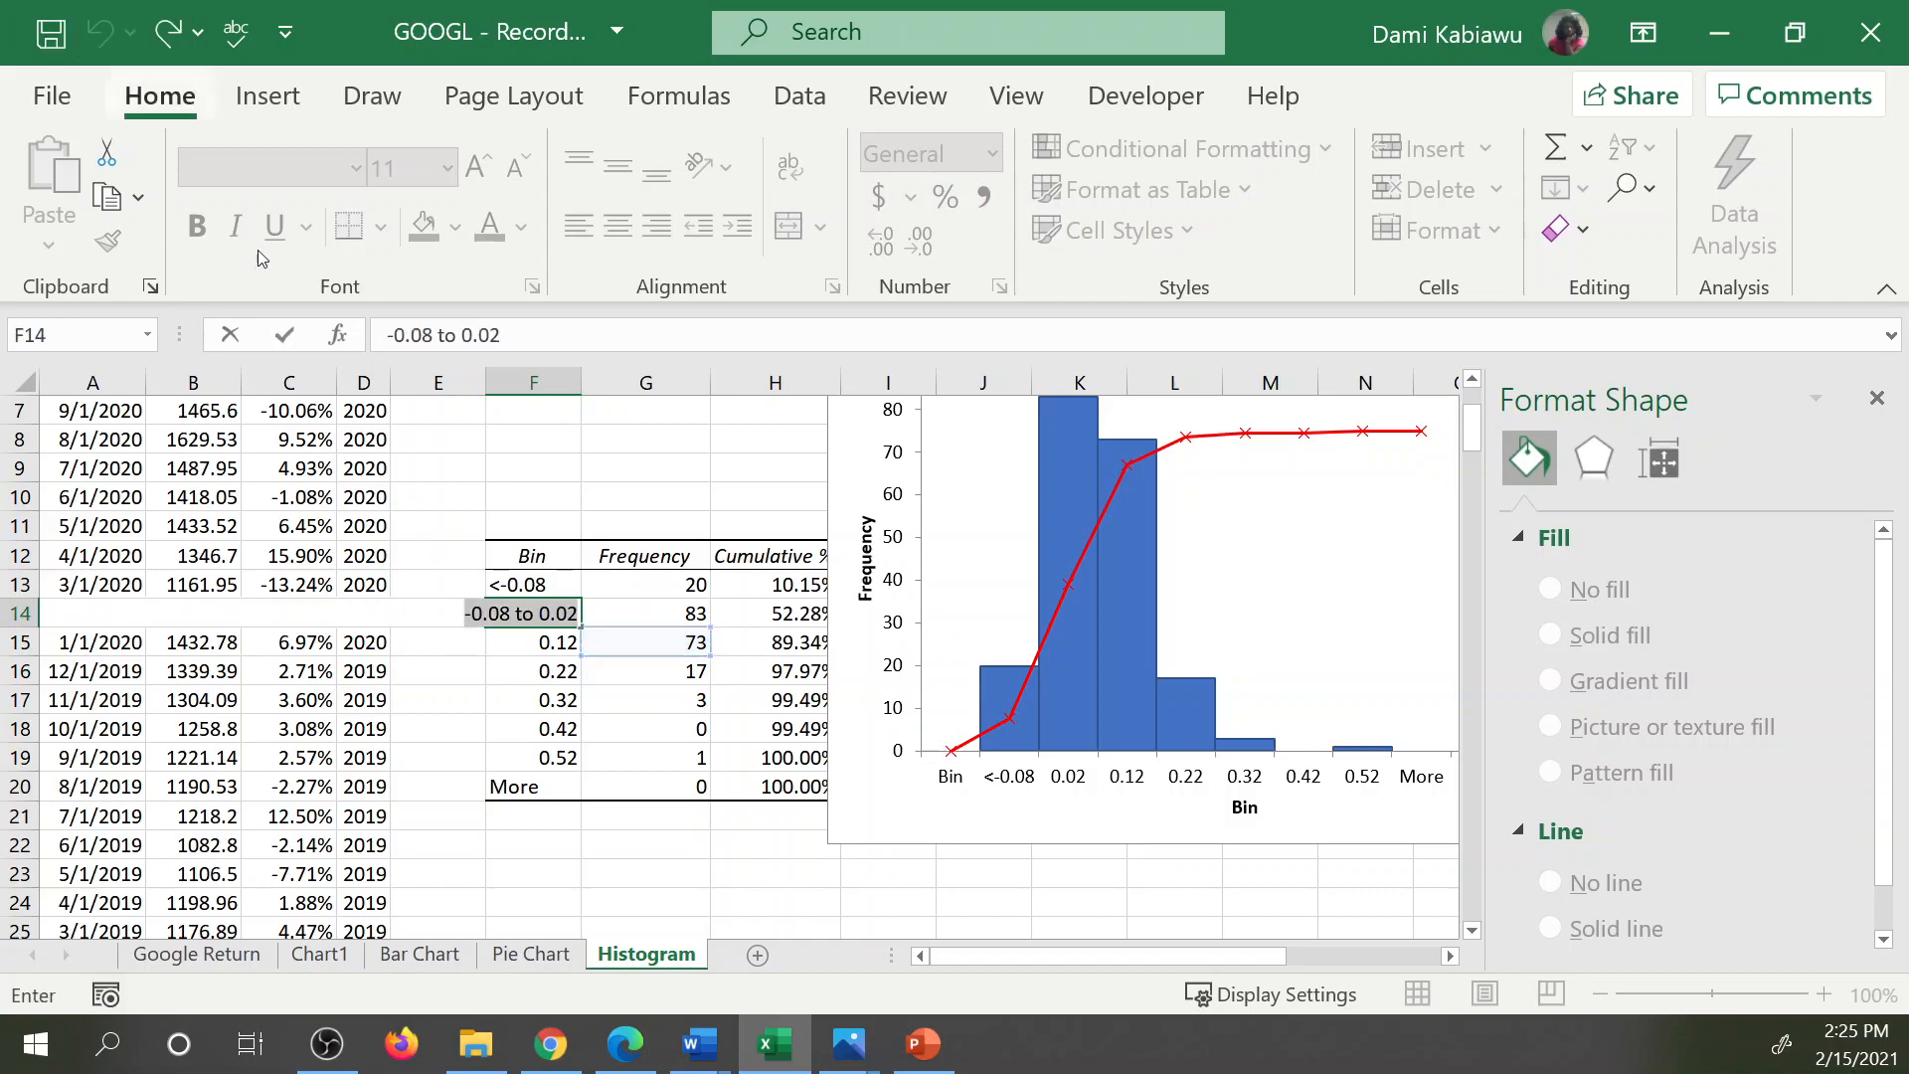
{"action": "left_click", "coordinate": [467, 611]}
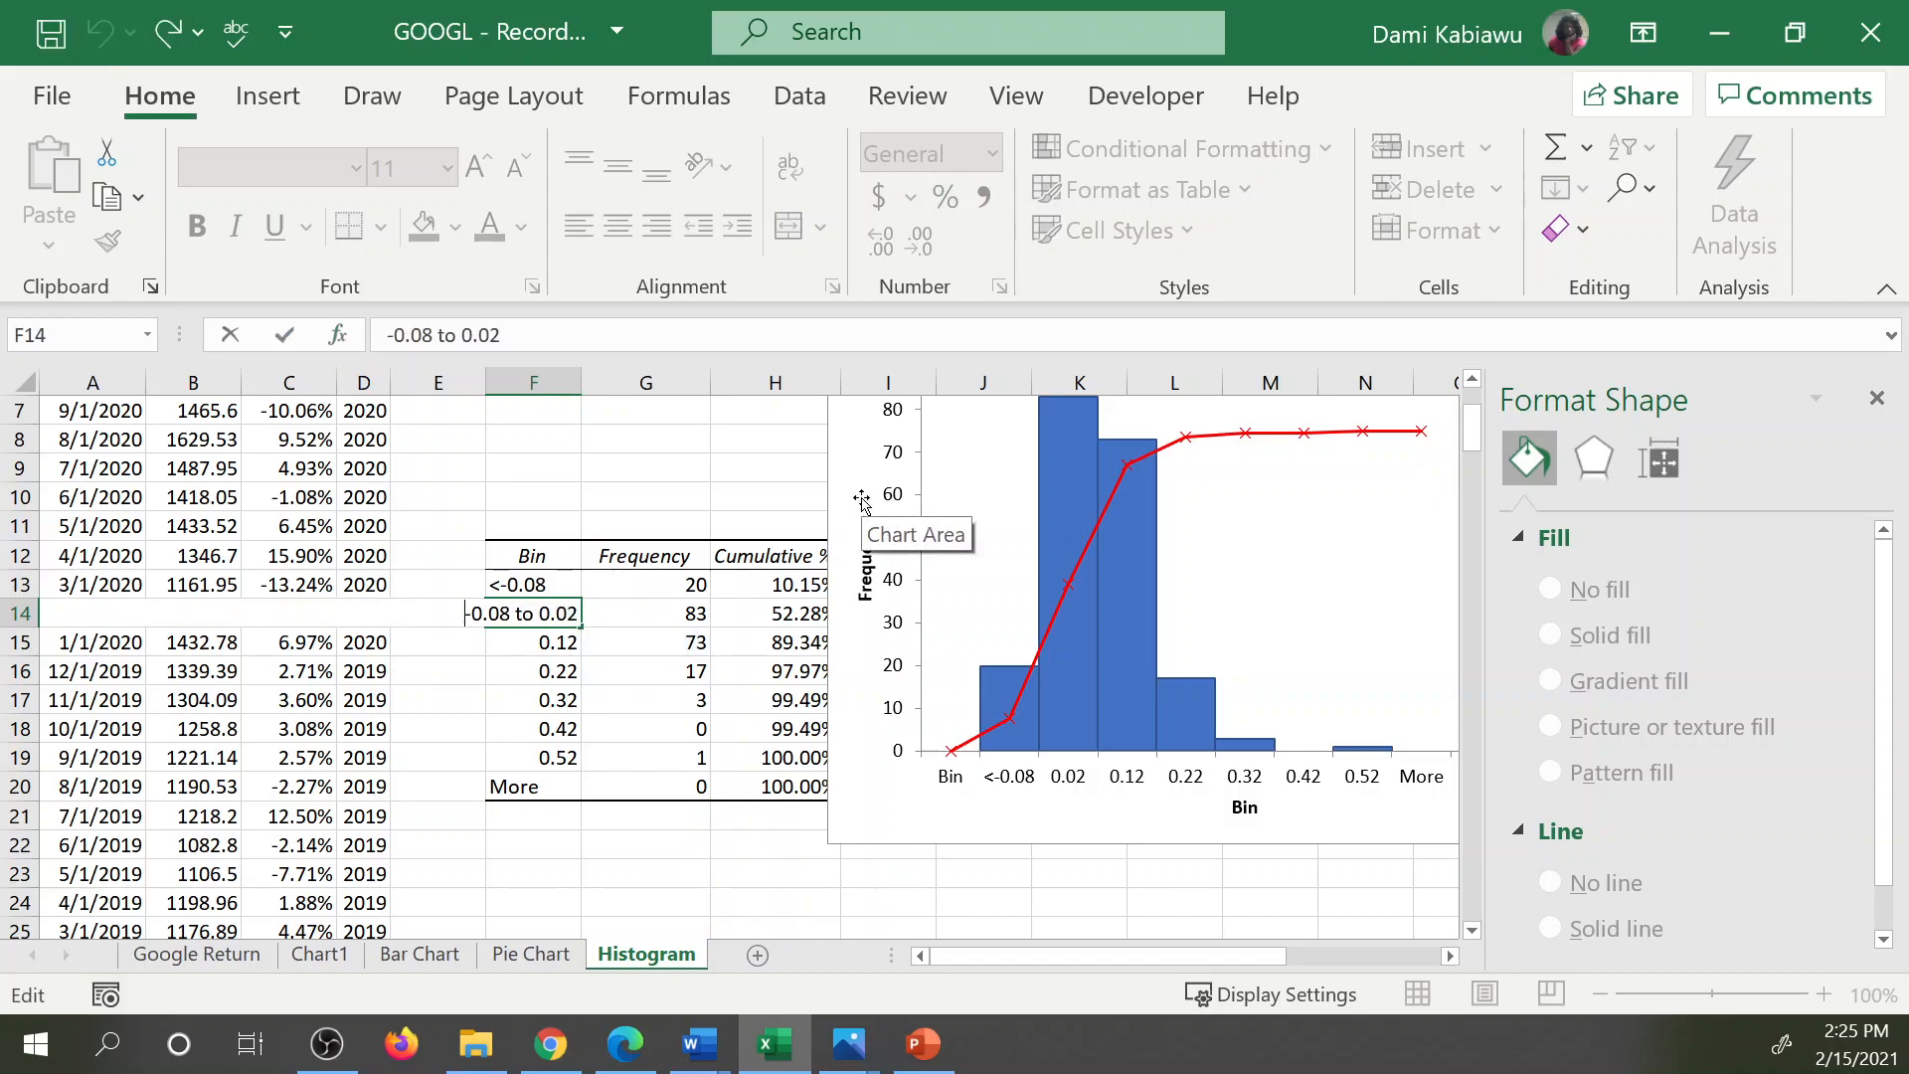
{"action": "type", "text": "'"}
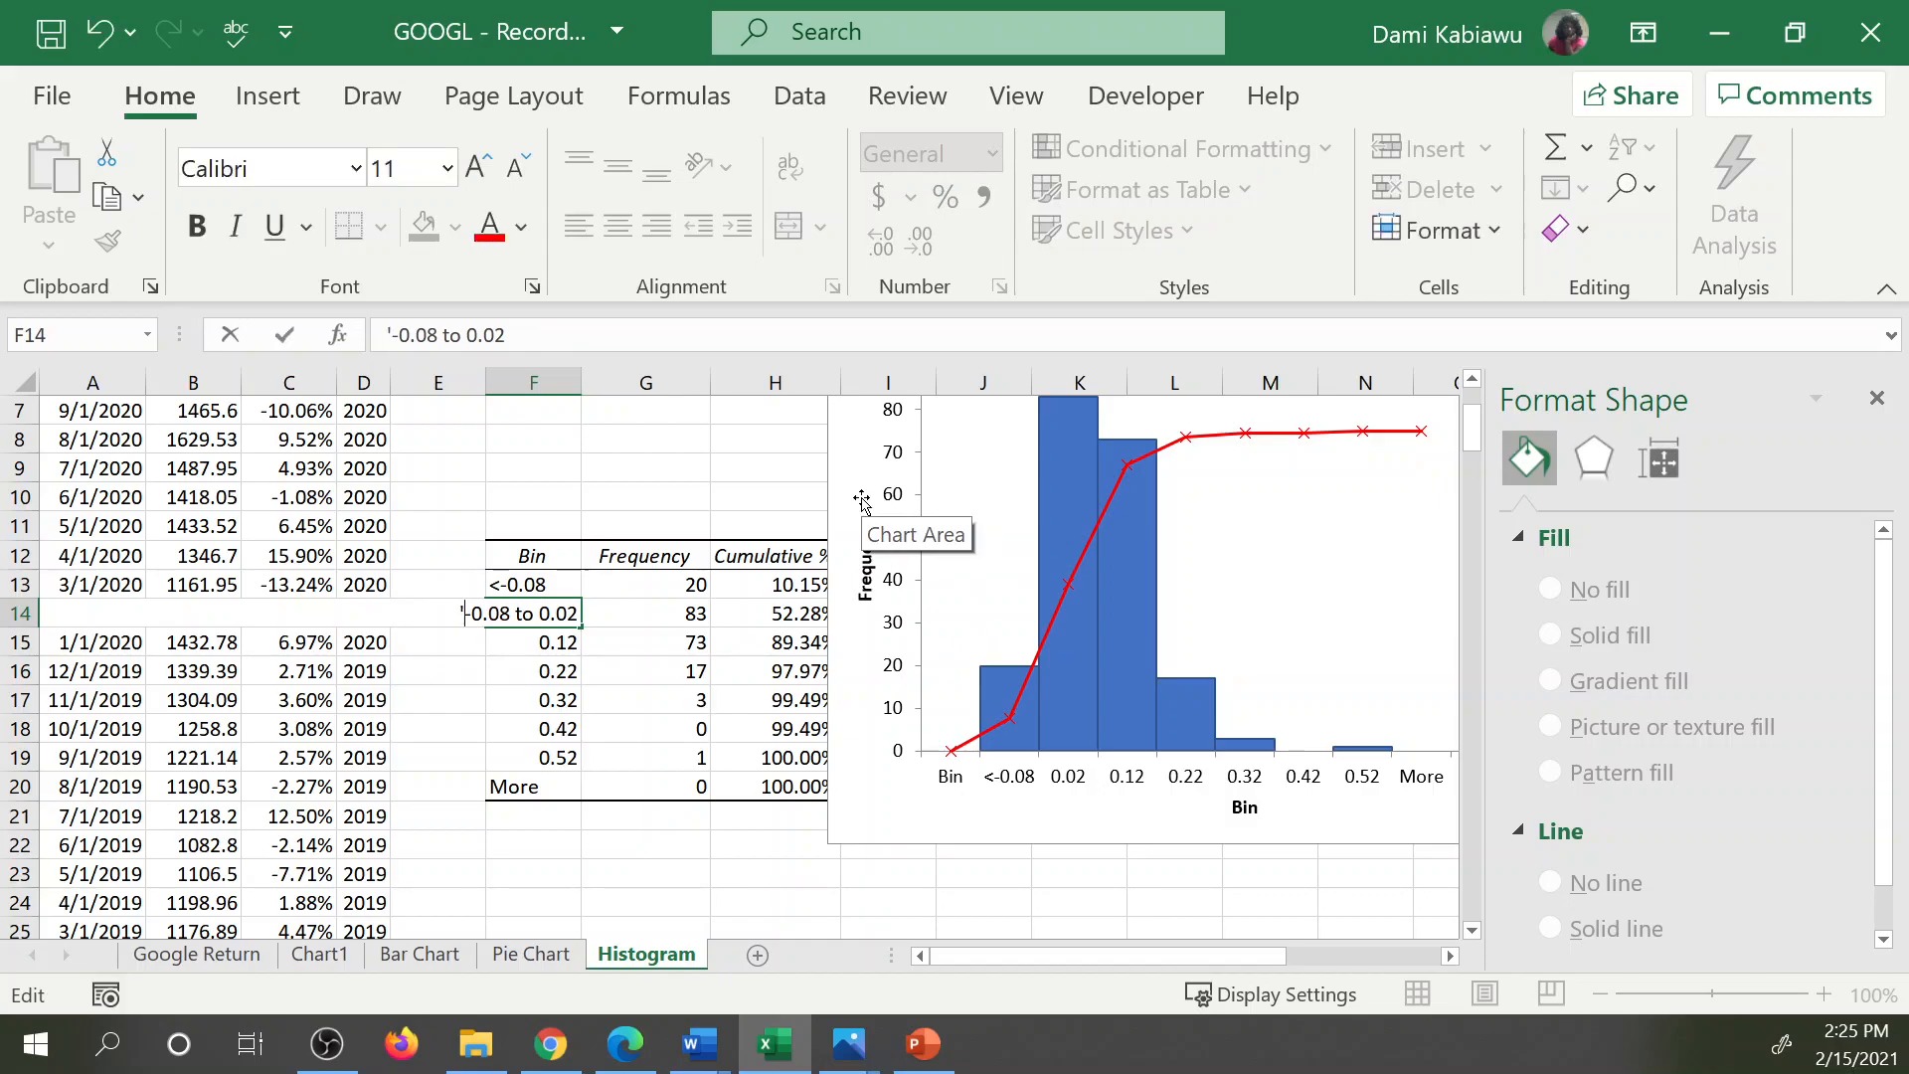
{"action": "key", "text": "Return"}
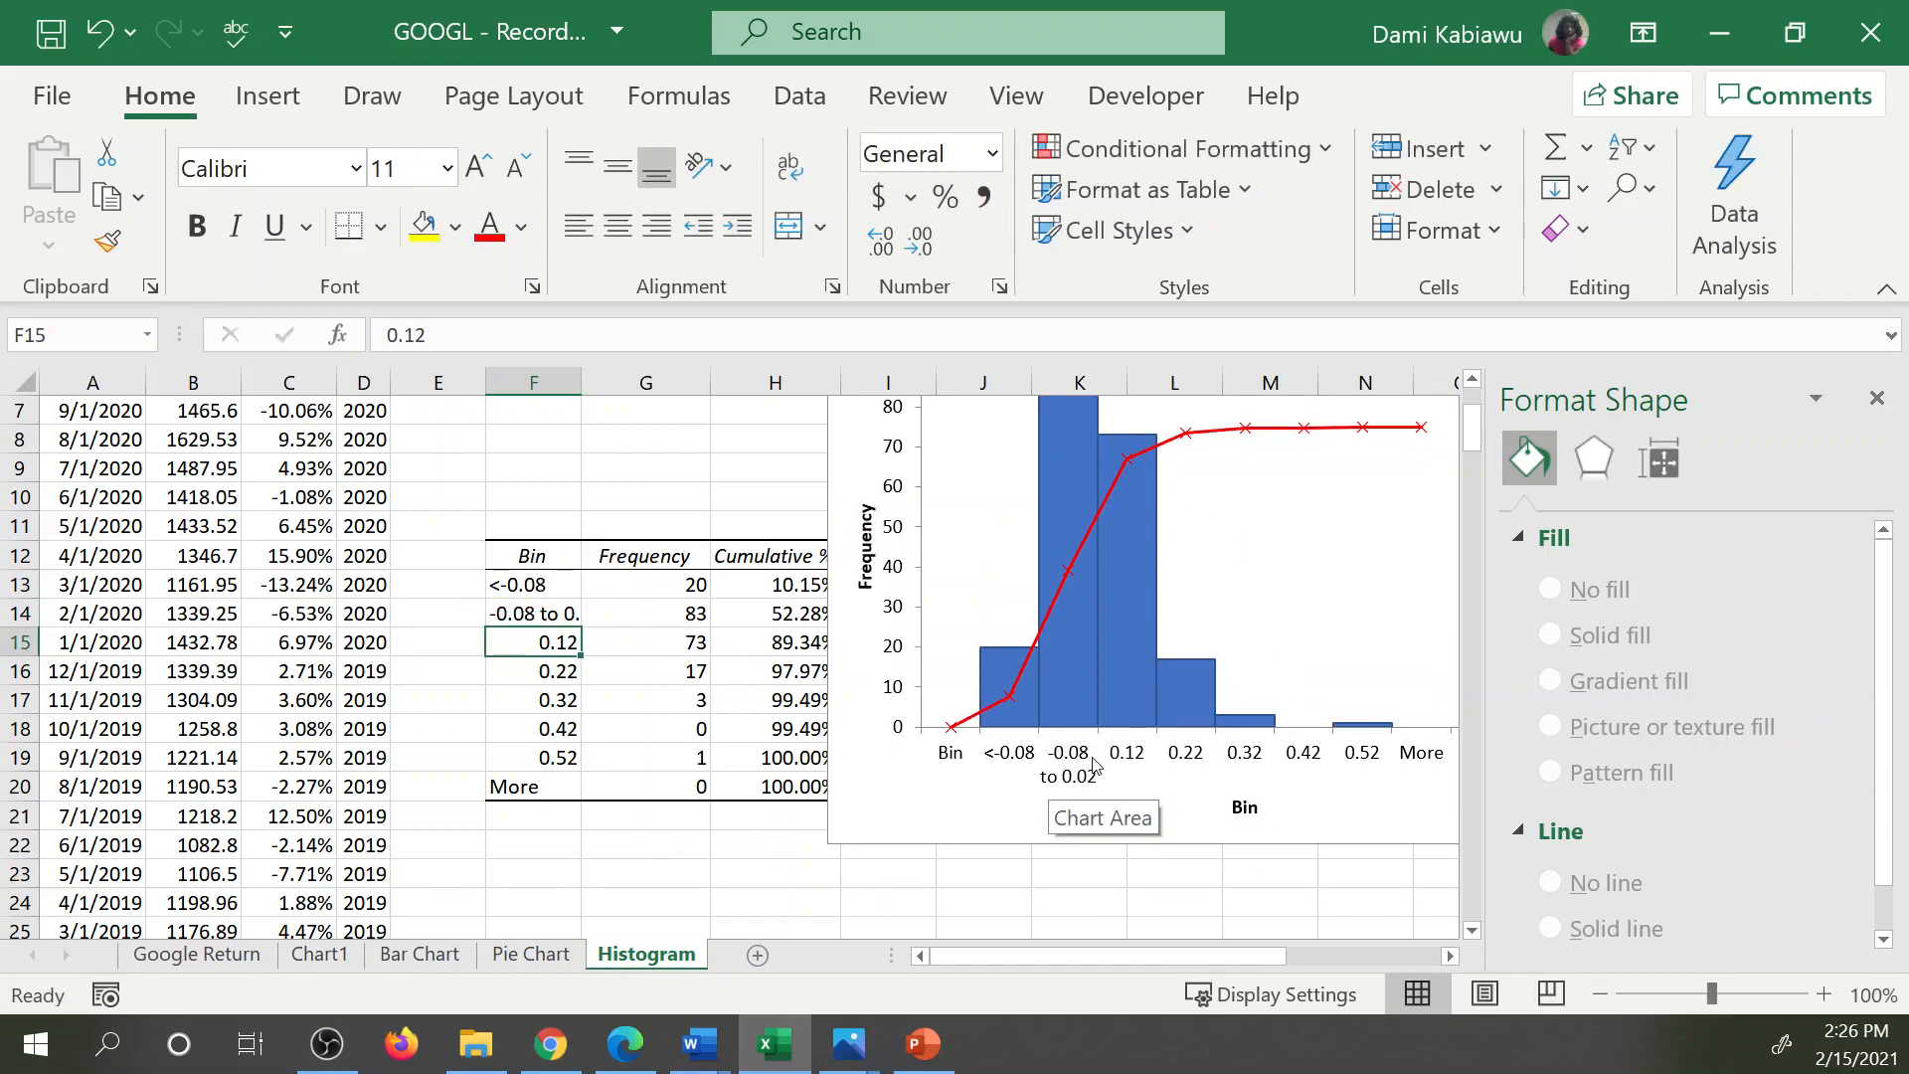
Try stretching the histogram chart across to column D, and settle its near edge mid-column H with its base at about row 23.
{"action": "left_click", "coordinate": [834, 843]}
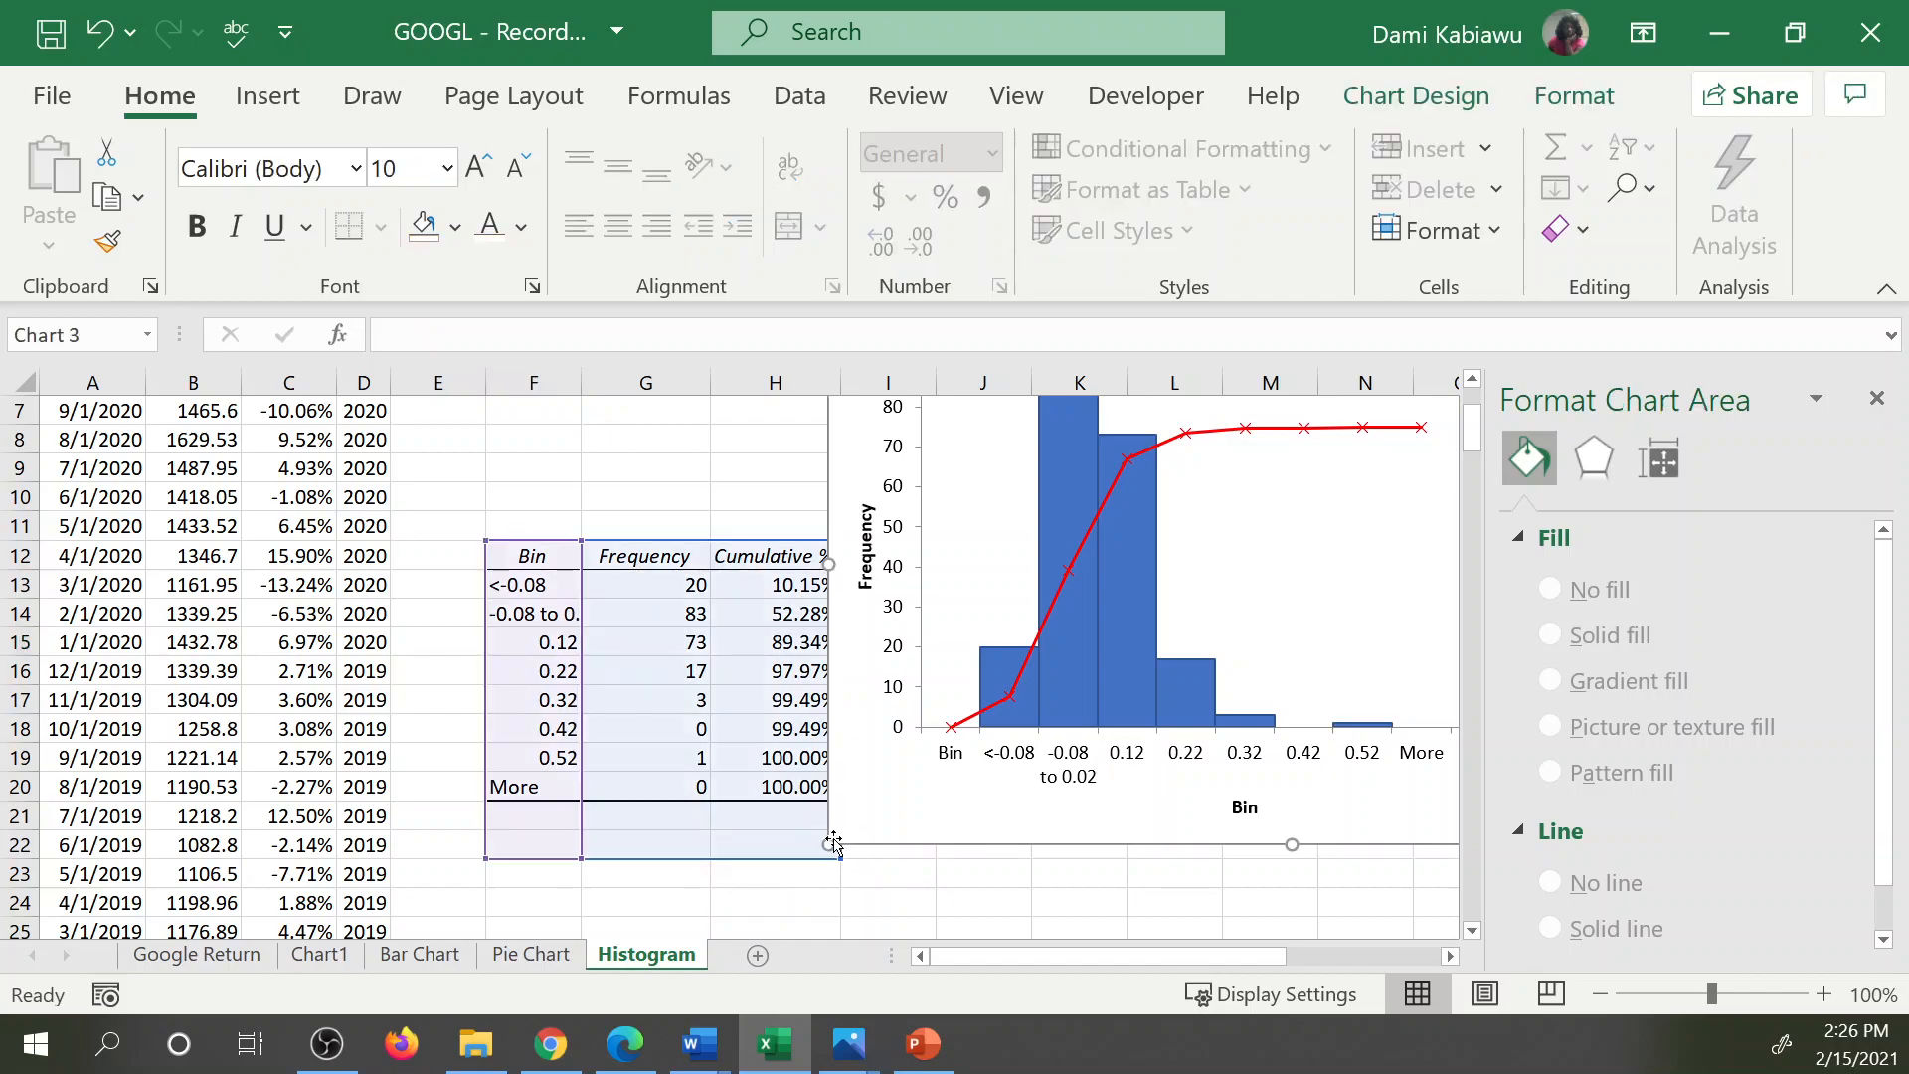
{"action": "left_click_drag", "start_coordinate": [834, 843], "coordinate": [320, 860]}
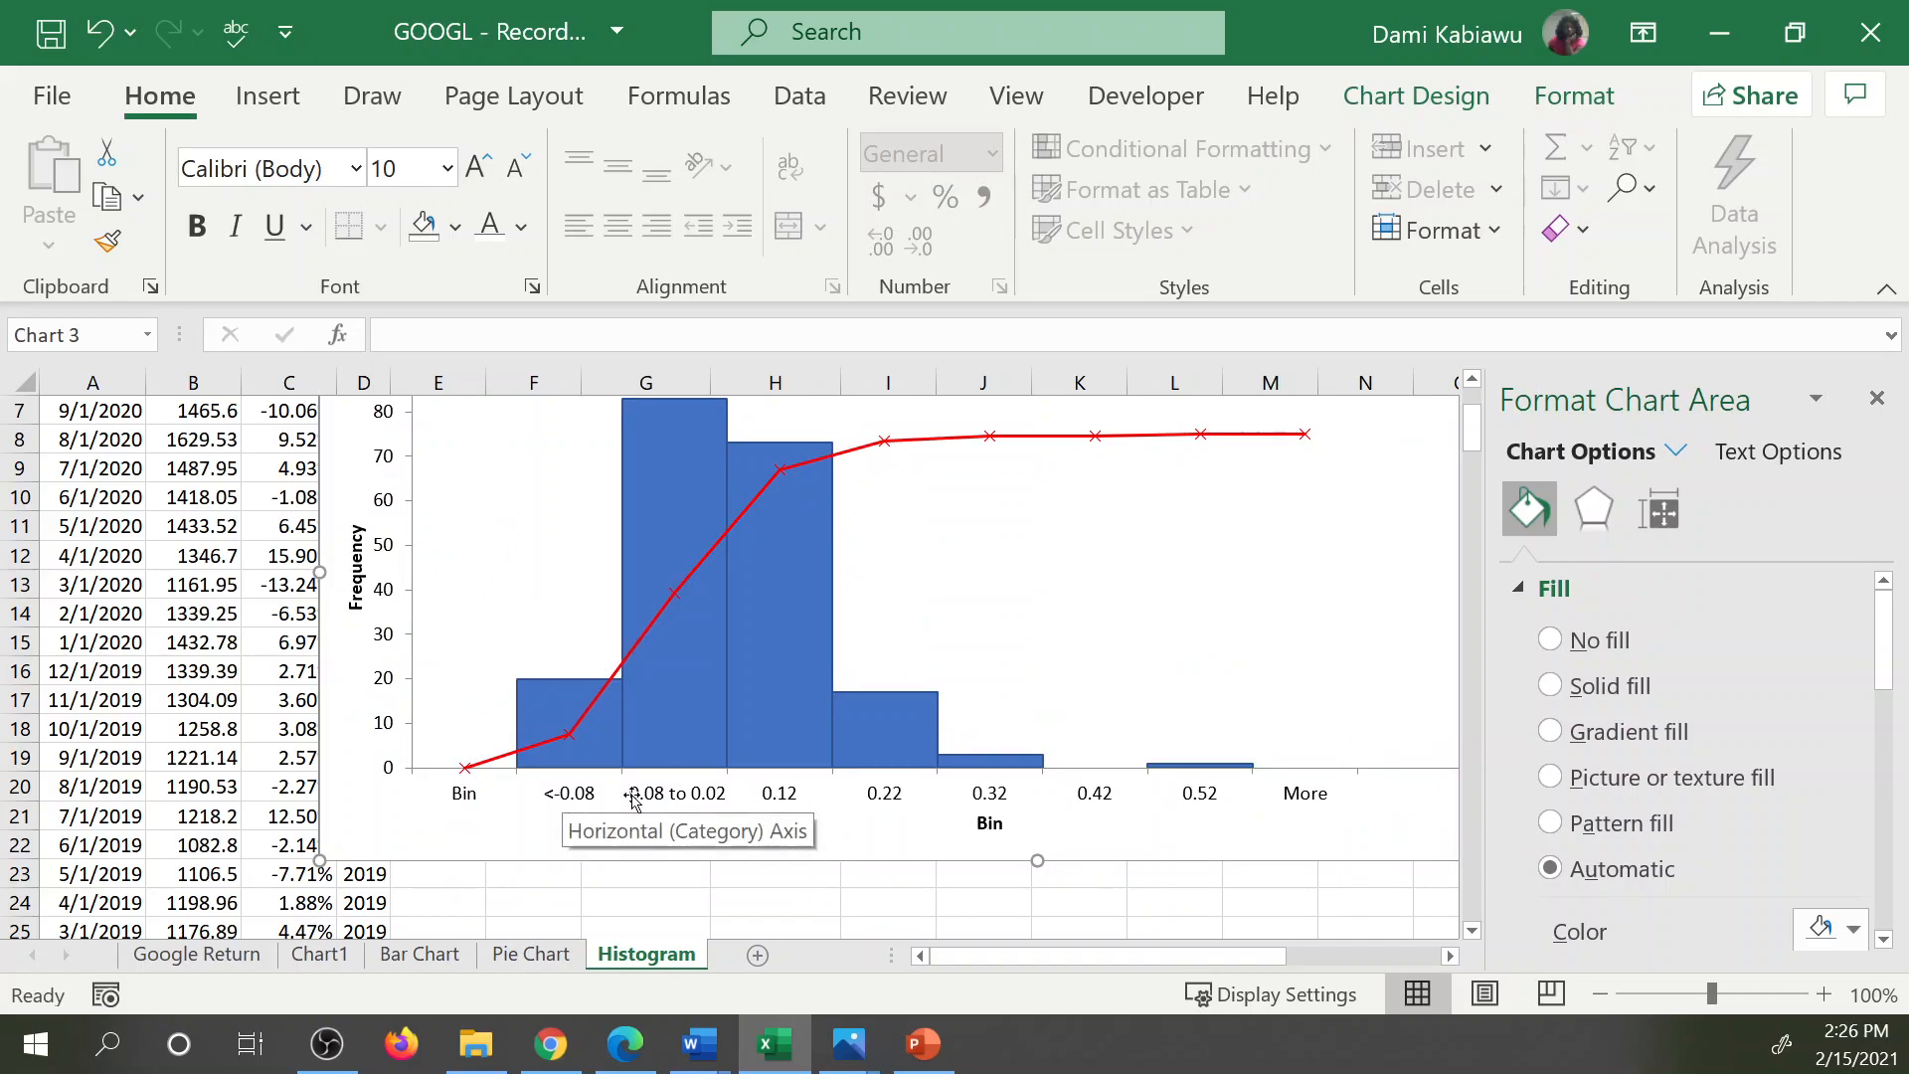
{"action": "left_click_drag", "start_coordinate": [319, 860], "coordinate": [757, 879]}
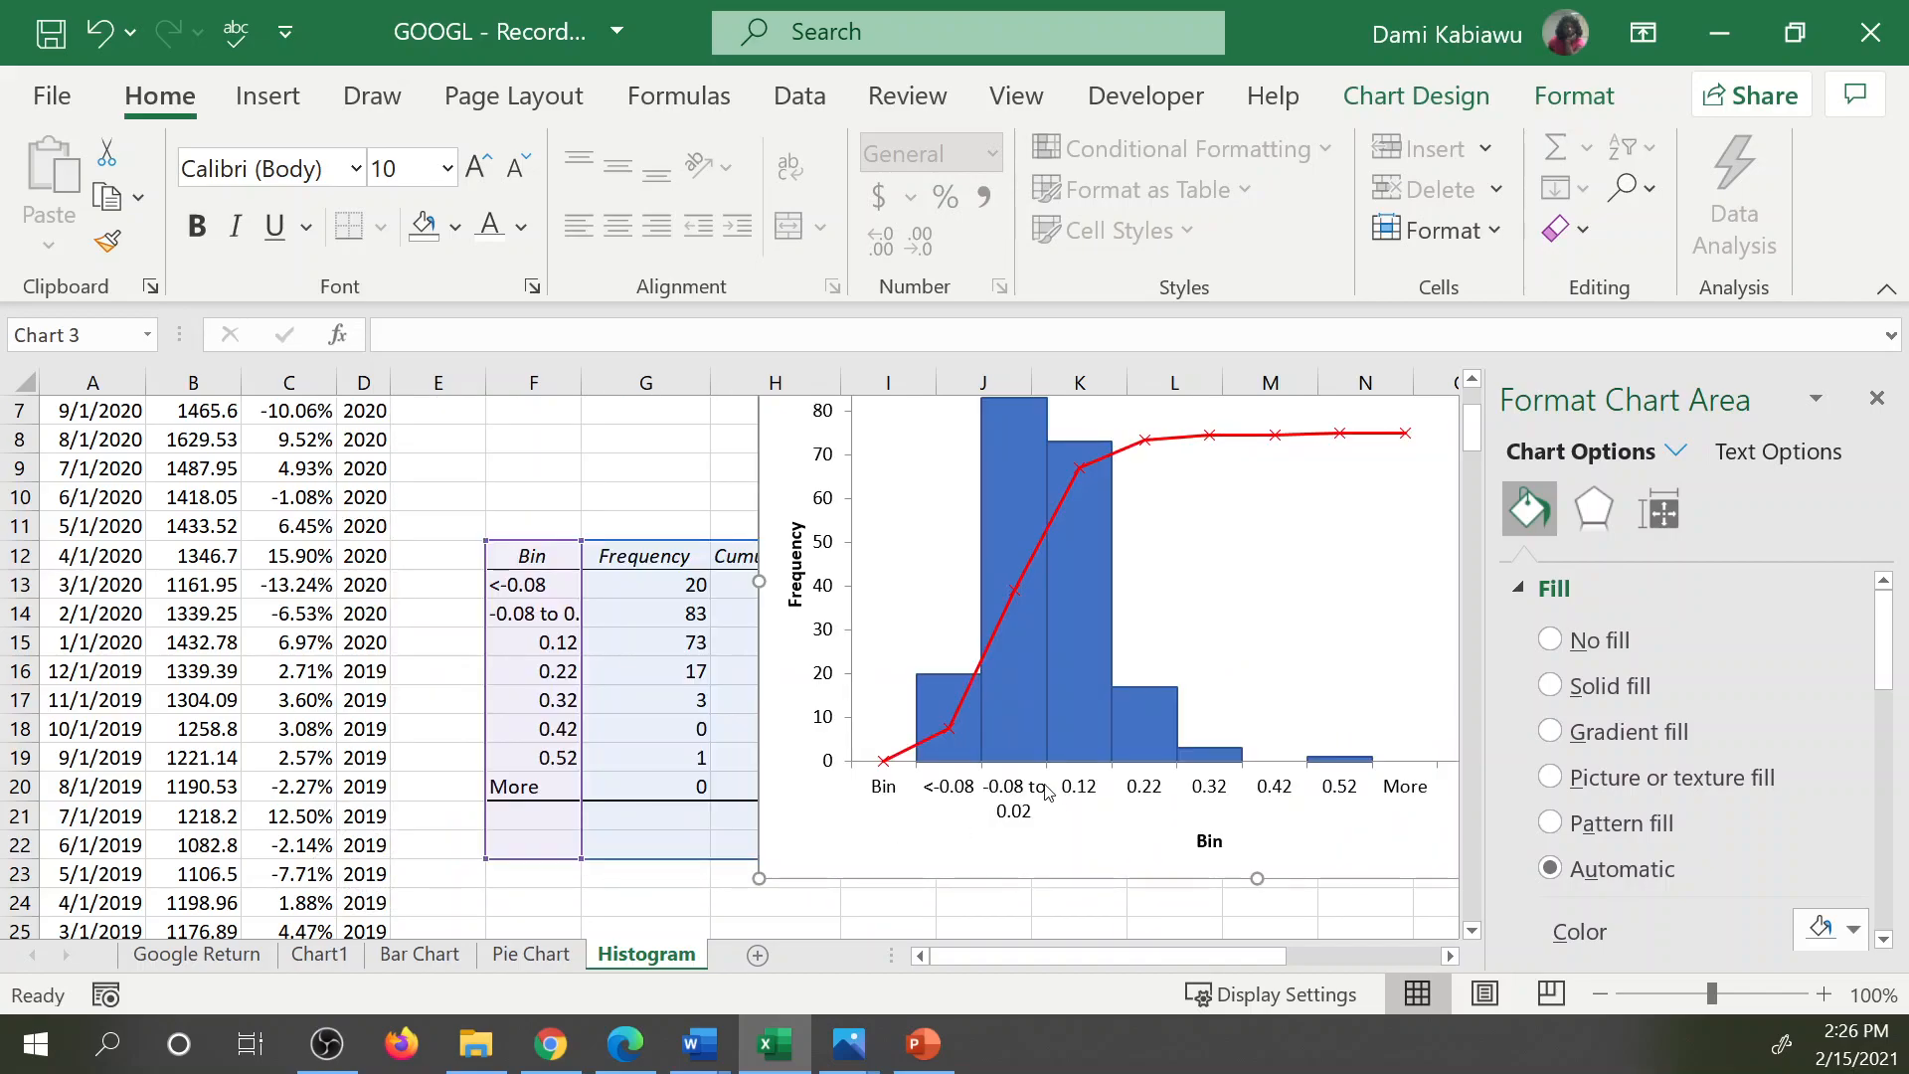
Revert the first two bin labels to plain numbers, with 0.02 in F14 and -0.08 in F13.
{"action": "double_click", "coordinate": [517, 616]}
{"action": "double_click", "coordinate": [517, 616]}
{"action": "left_click_drag", "start_coordinate": [574, 616], "coordinate": [445, 616]}
{"action": "key", "text": "BackSpace"}
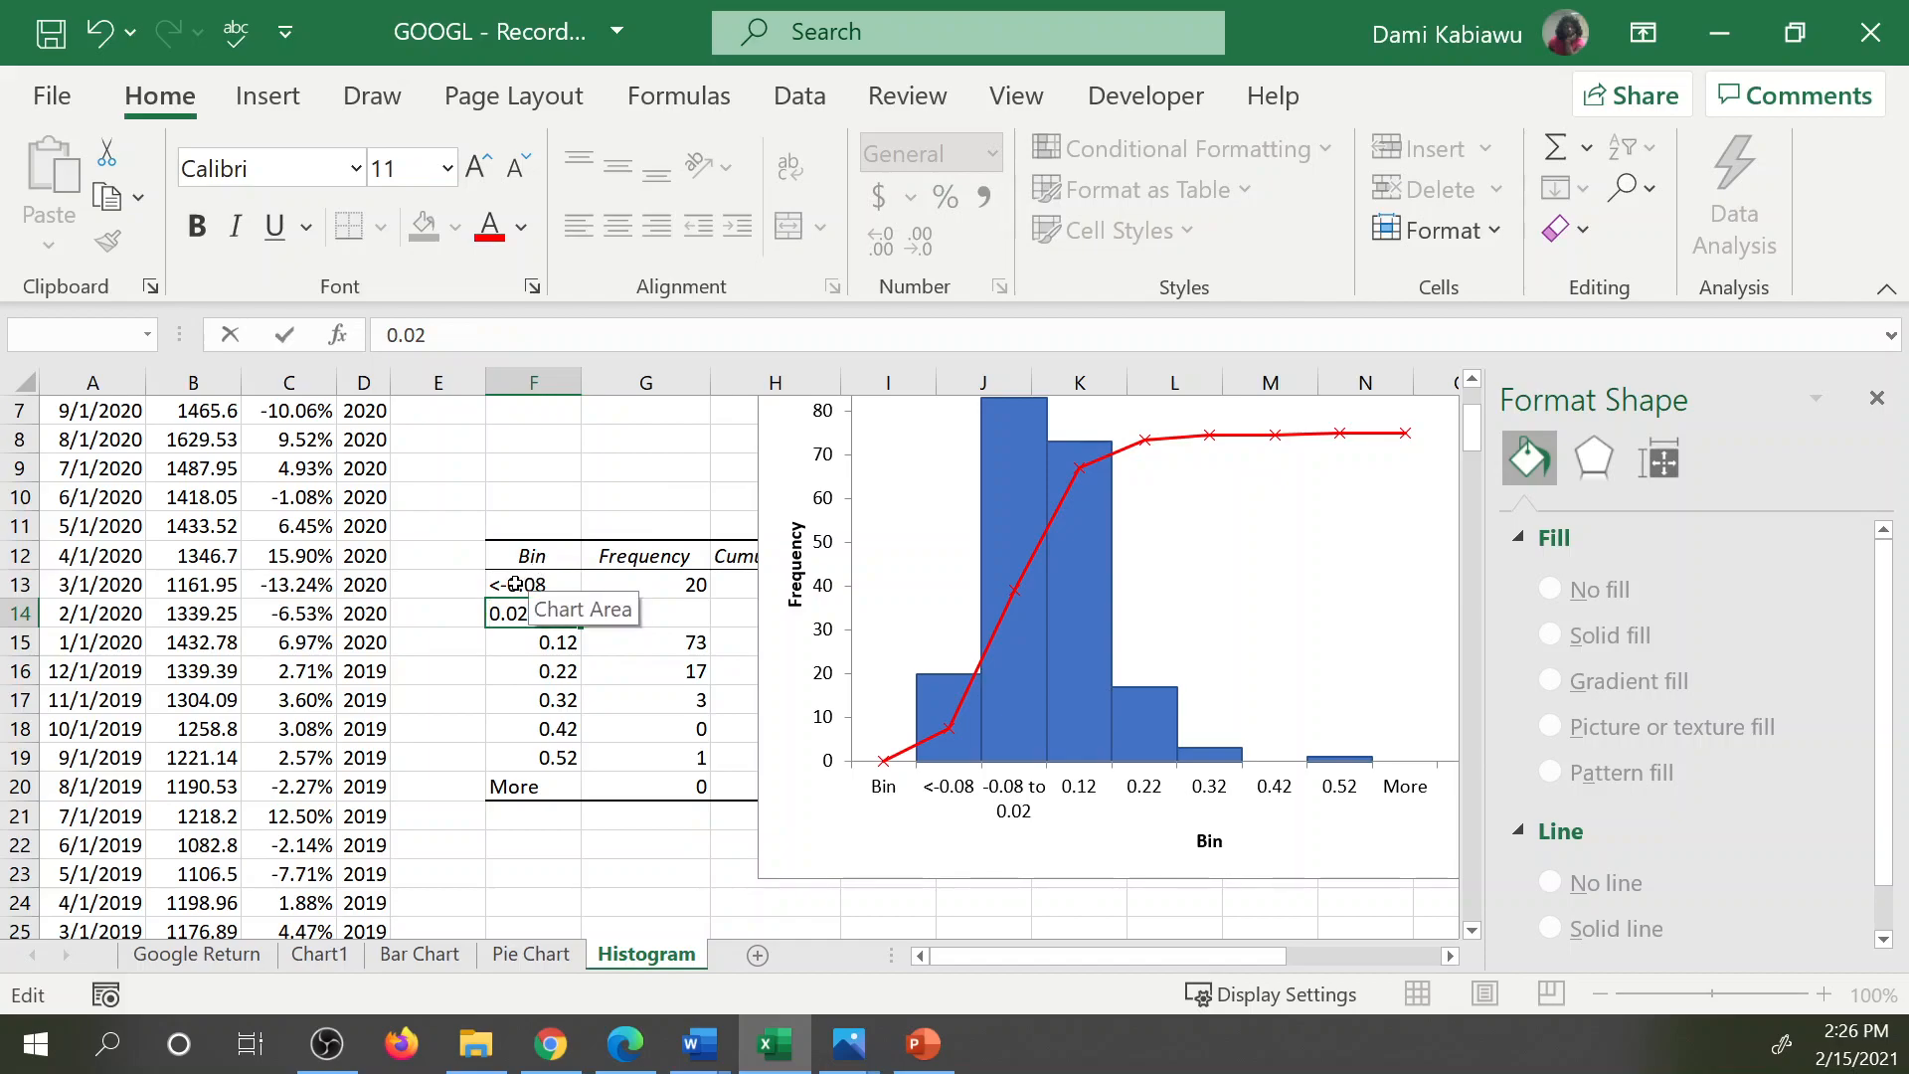
{"action": "left_click", "coordinate": [515, 583]}
{"action": "double_click", "coordinate": [506, 580]}
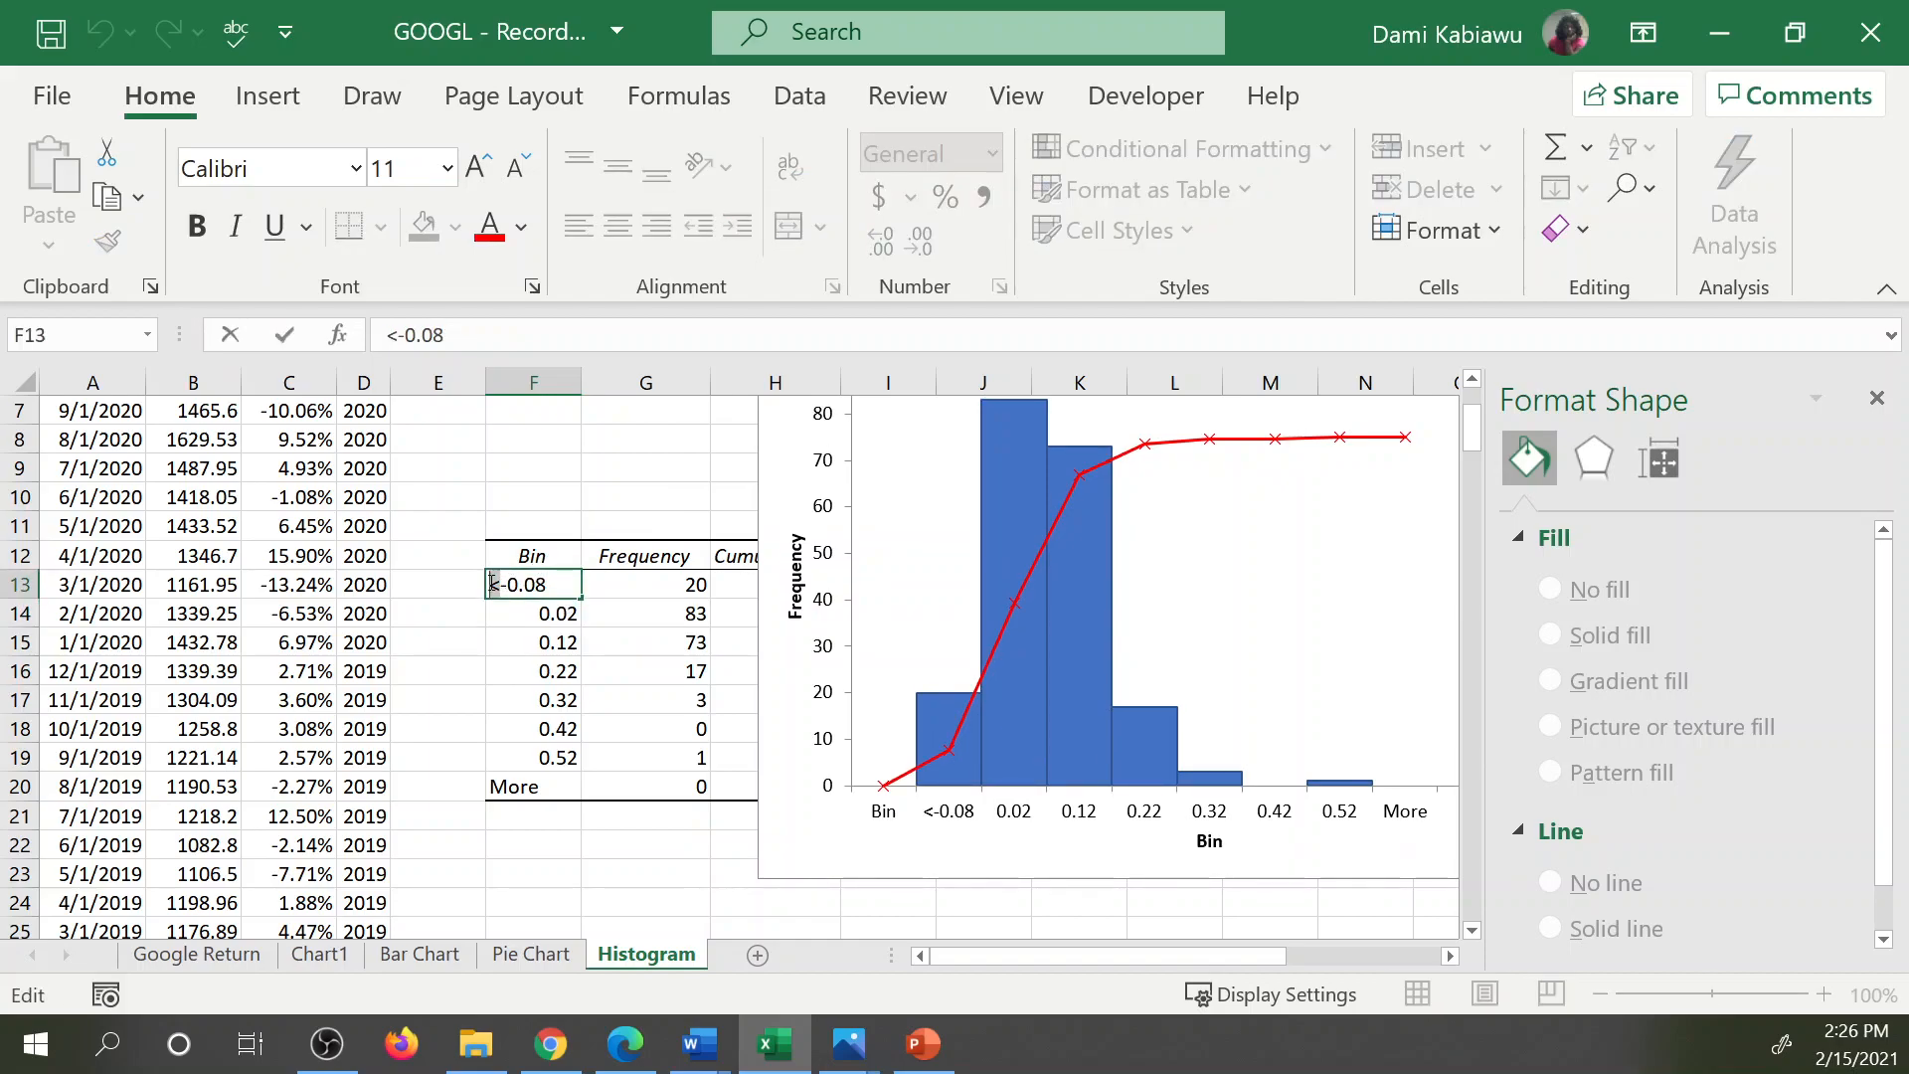
{"action": "key", "text": "BackSpace"}
{"action": "key", "text": "Return"}
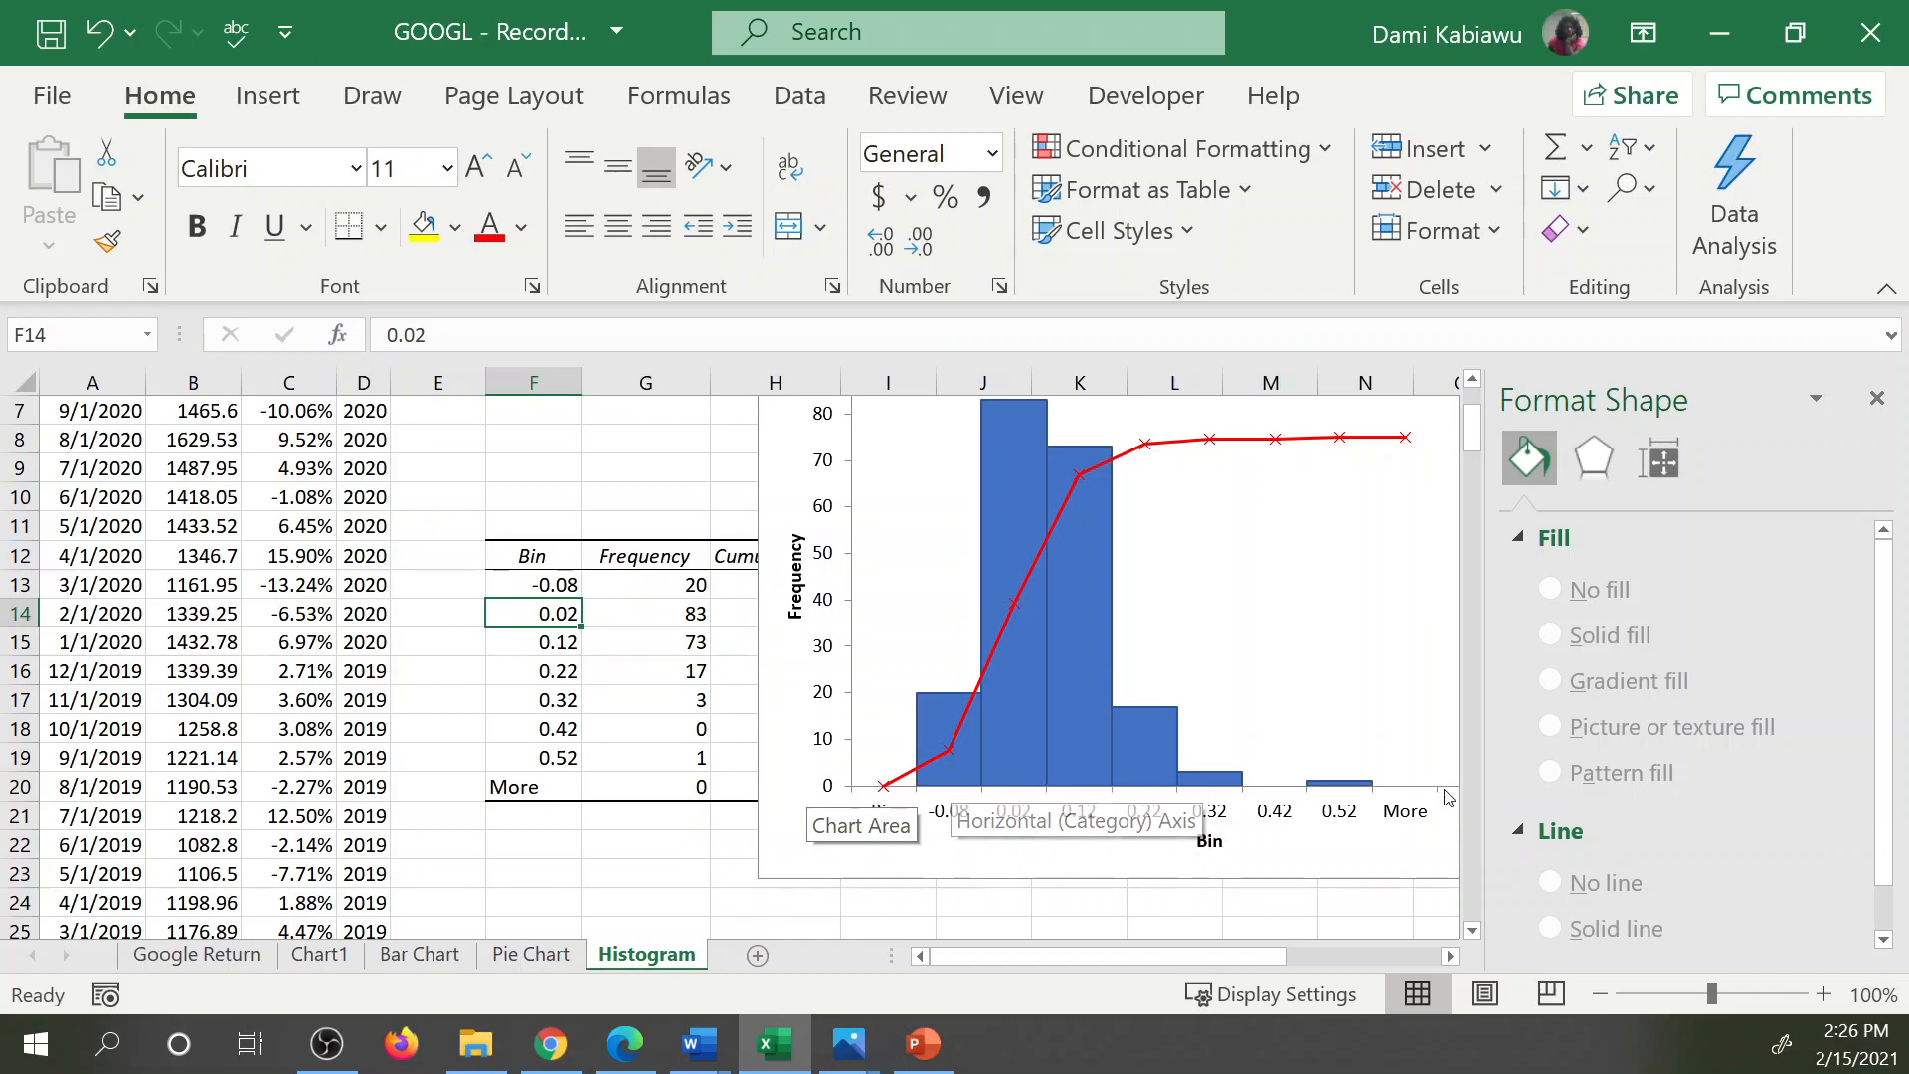
Replace the first bin label in F13 with a formula that halves the bin value in I2.
{"action": "left_click", "coordinate": [513, 578]}
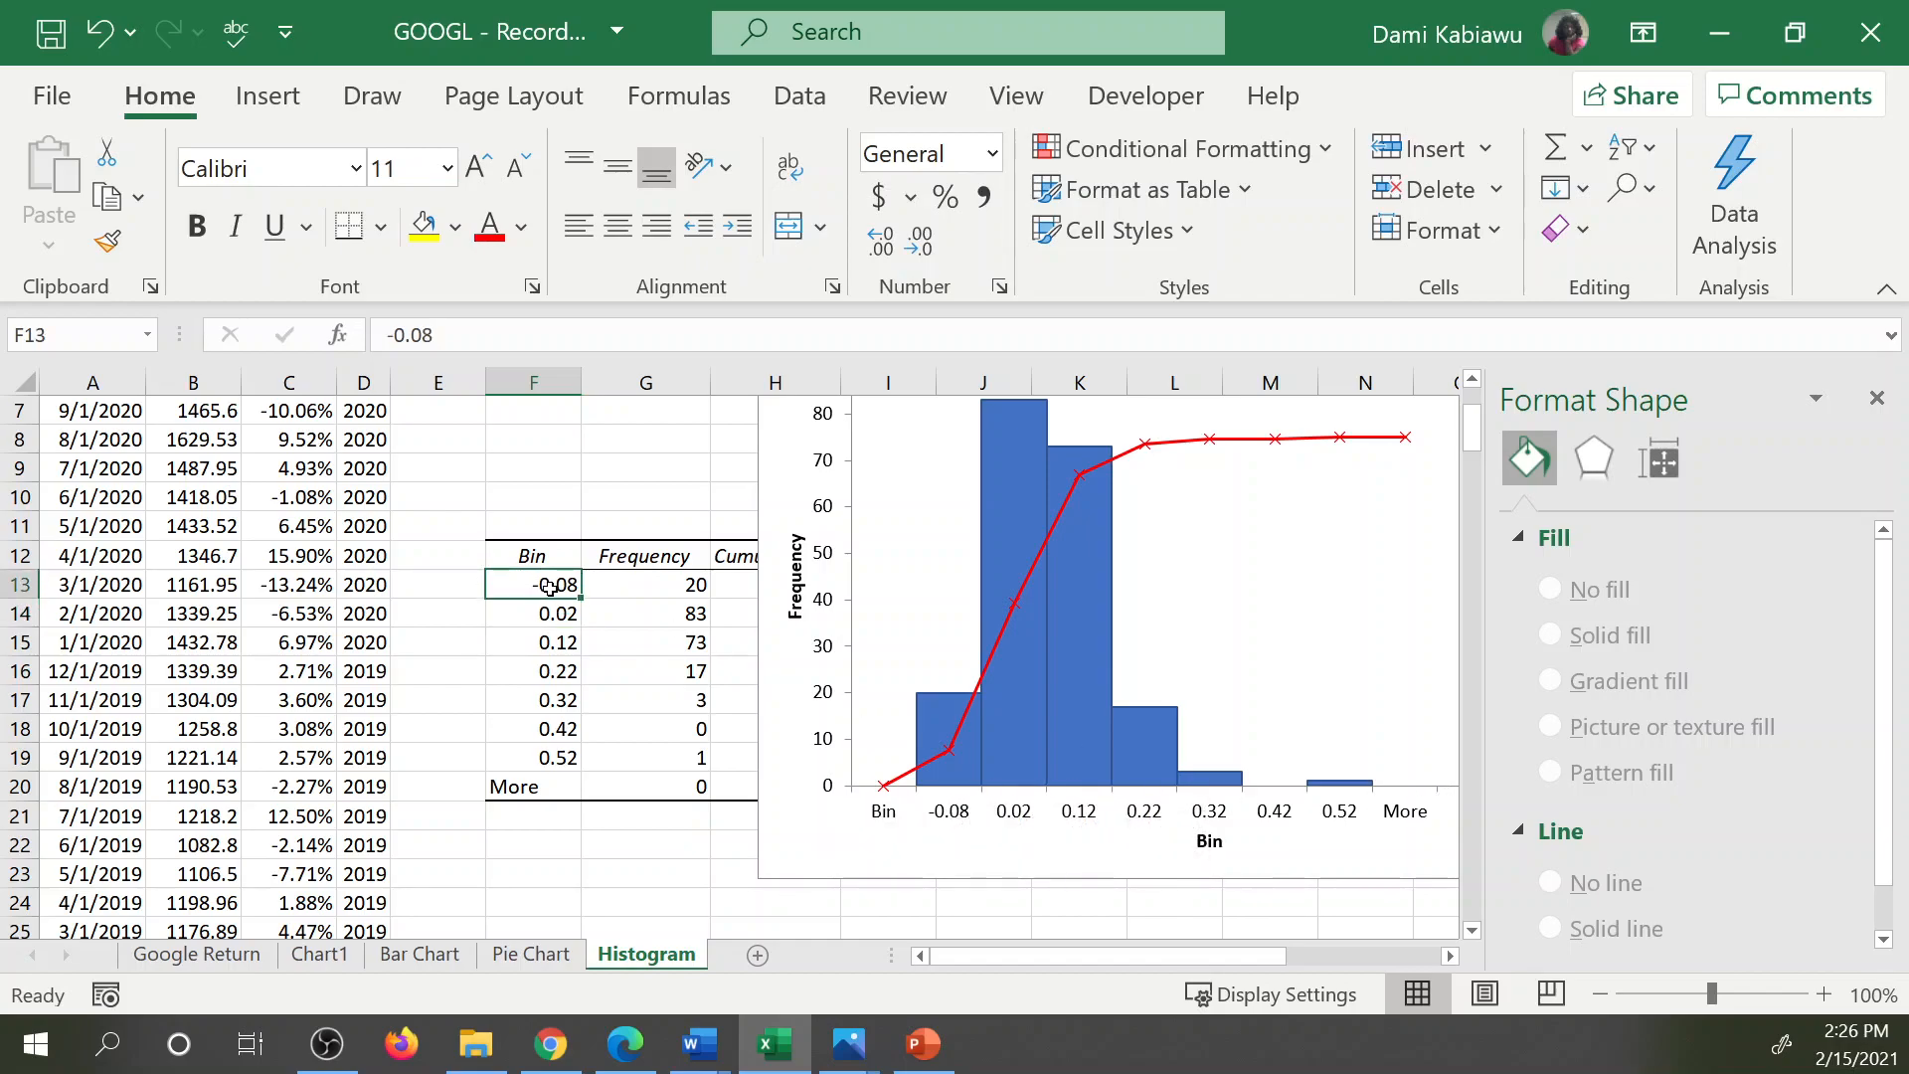
{"action": "type", "text": "="}
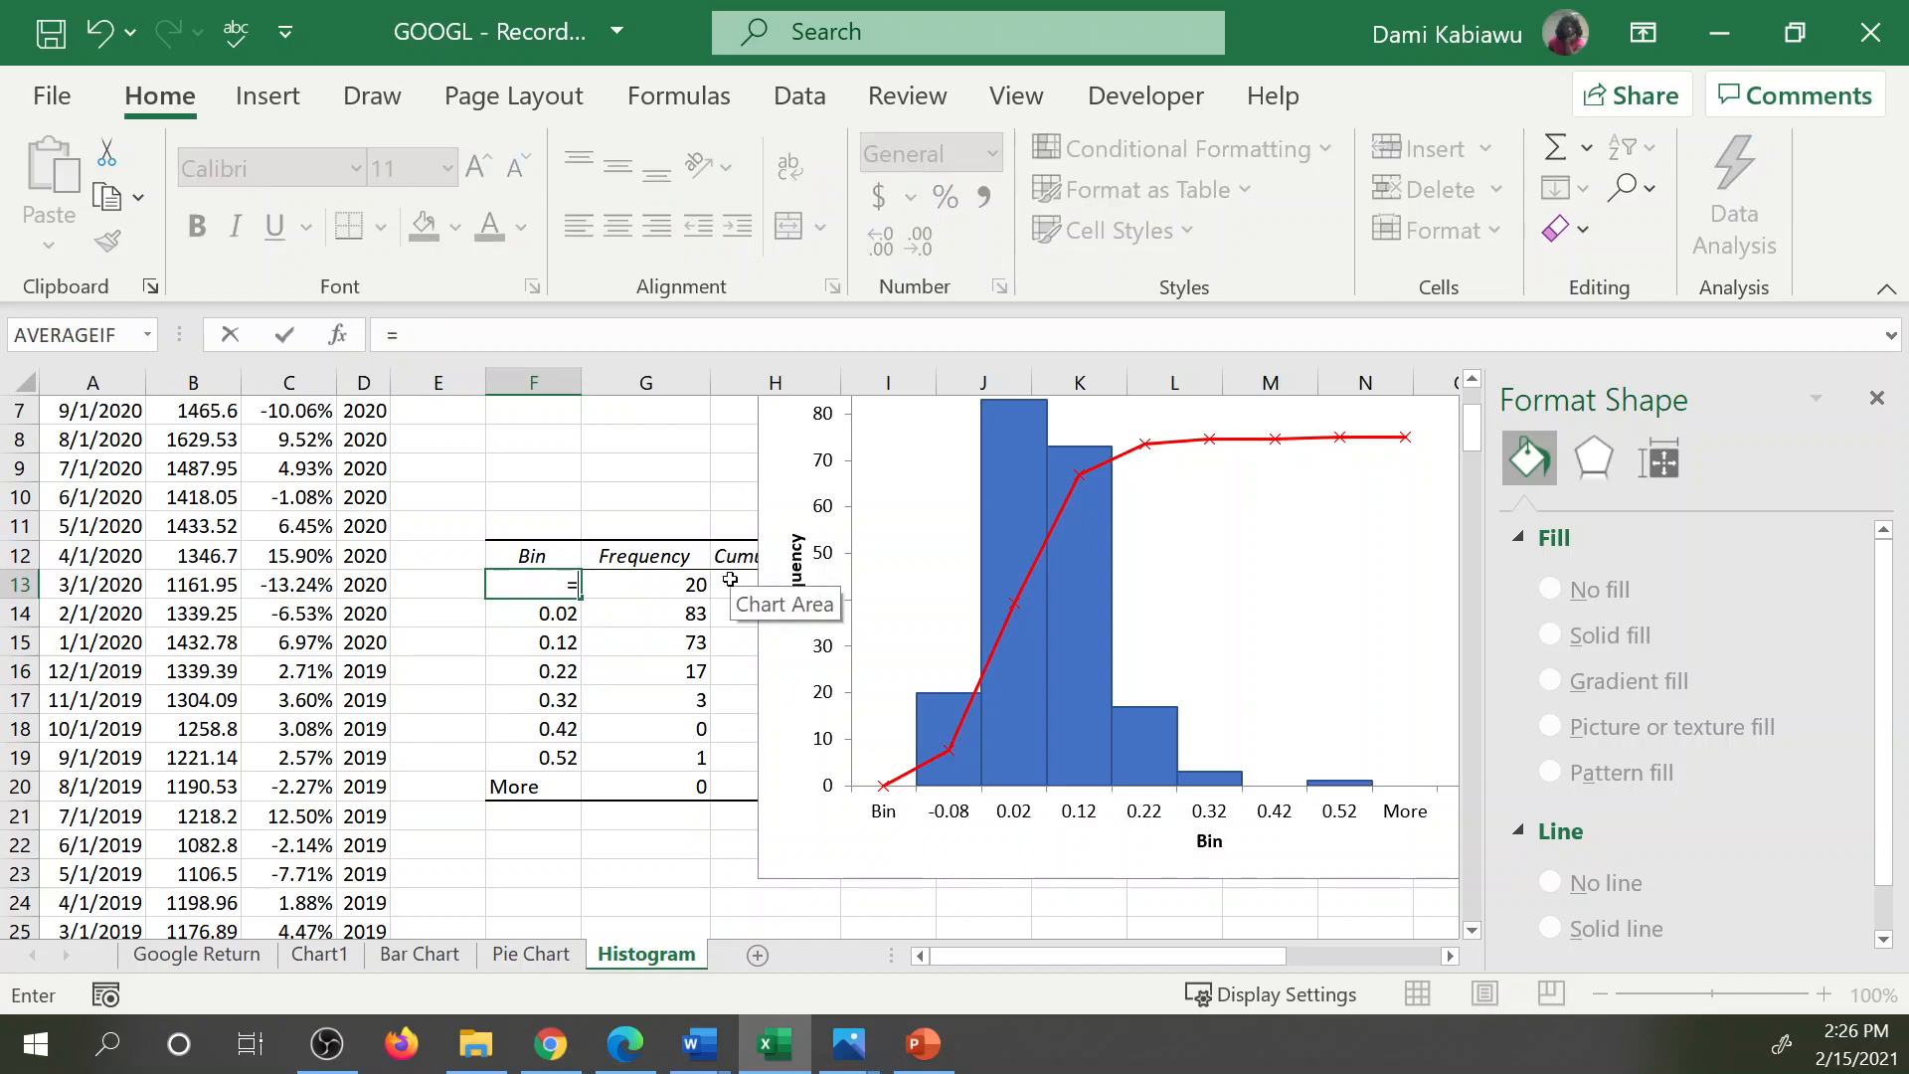
{"action": "type", "text": "("}
{"action": "scroll", "coordinate": [630, 592], "scroll_direction": "up", "scroll_amount": 2}
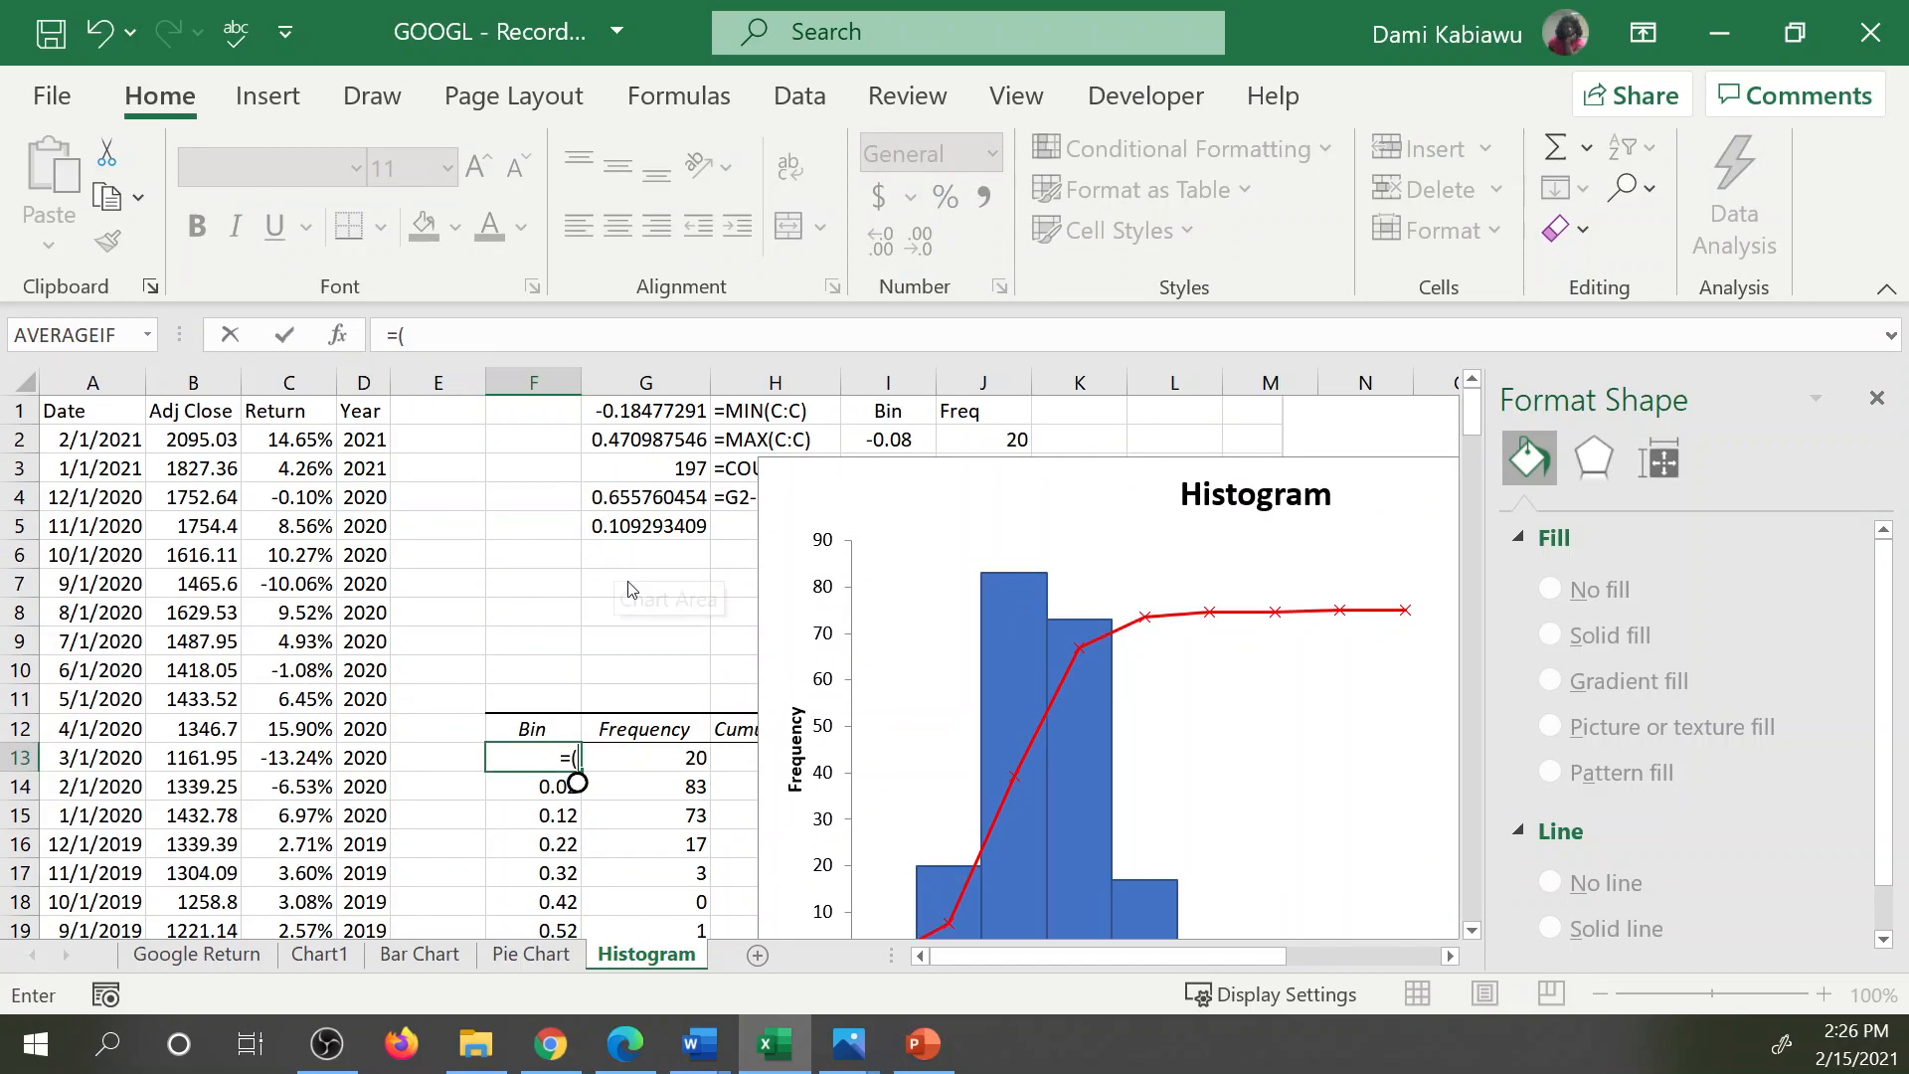
{"action": "left_click", "coordinate": [894, 437]}
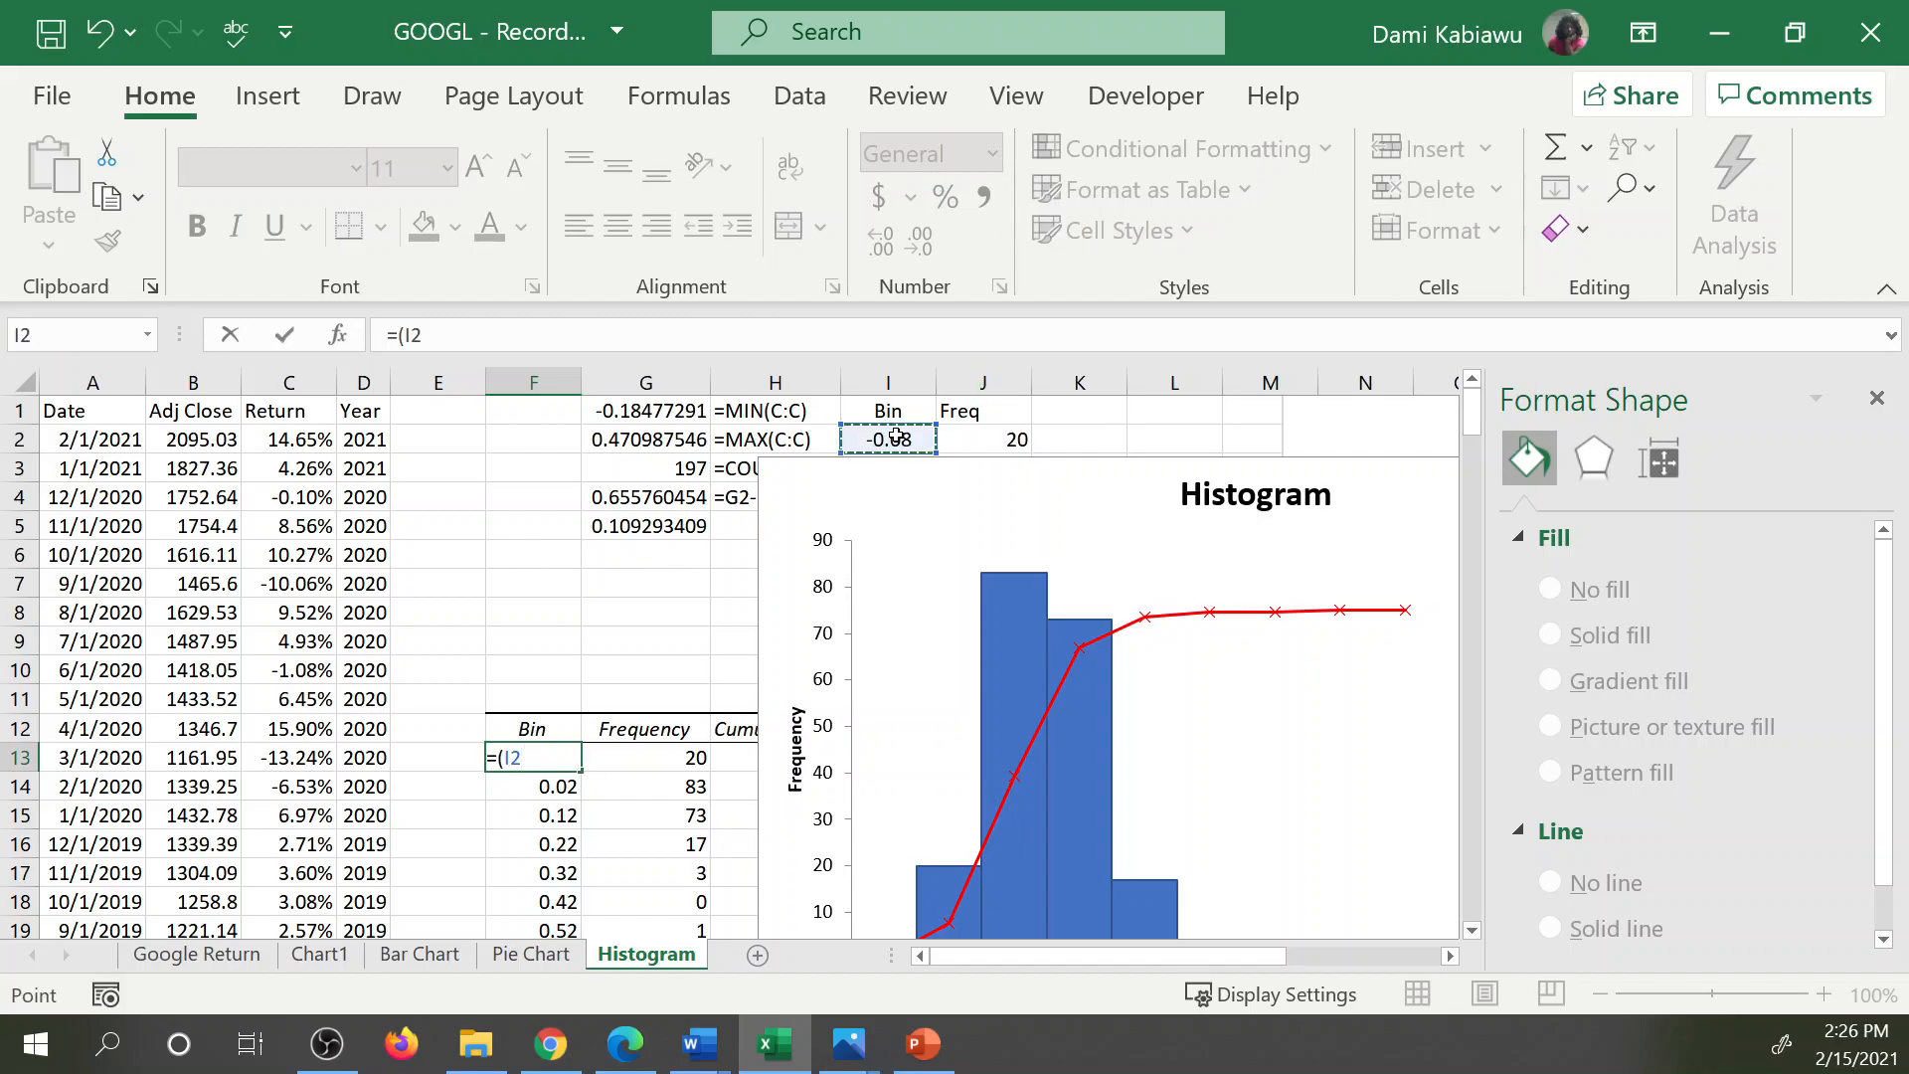
{"action": "type", "text": ")/2"}
{"action": "key", "text": "Return"}
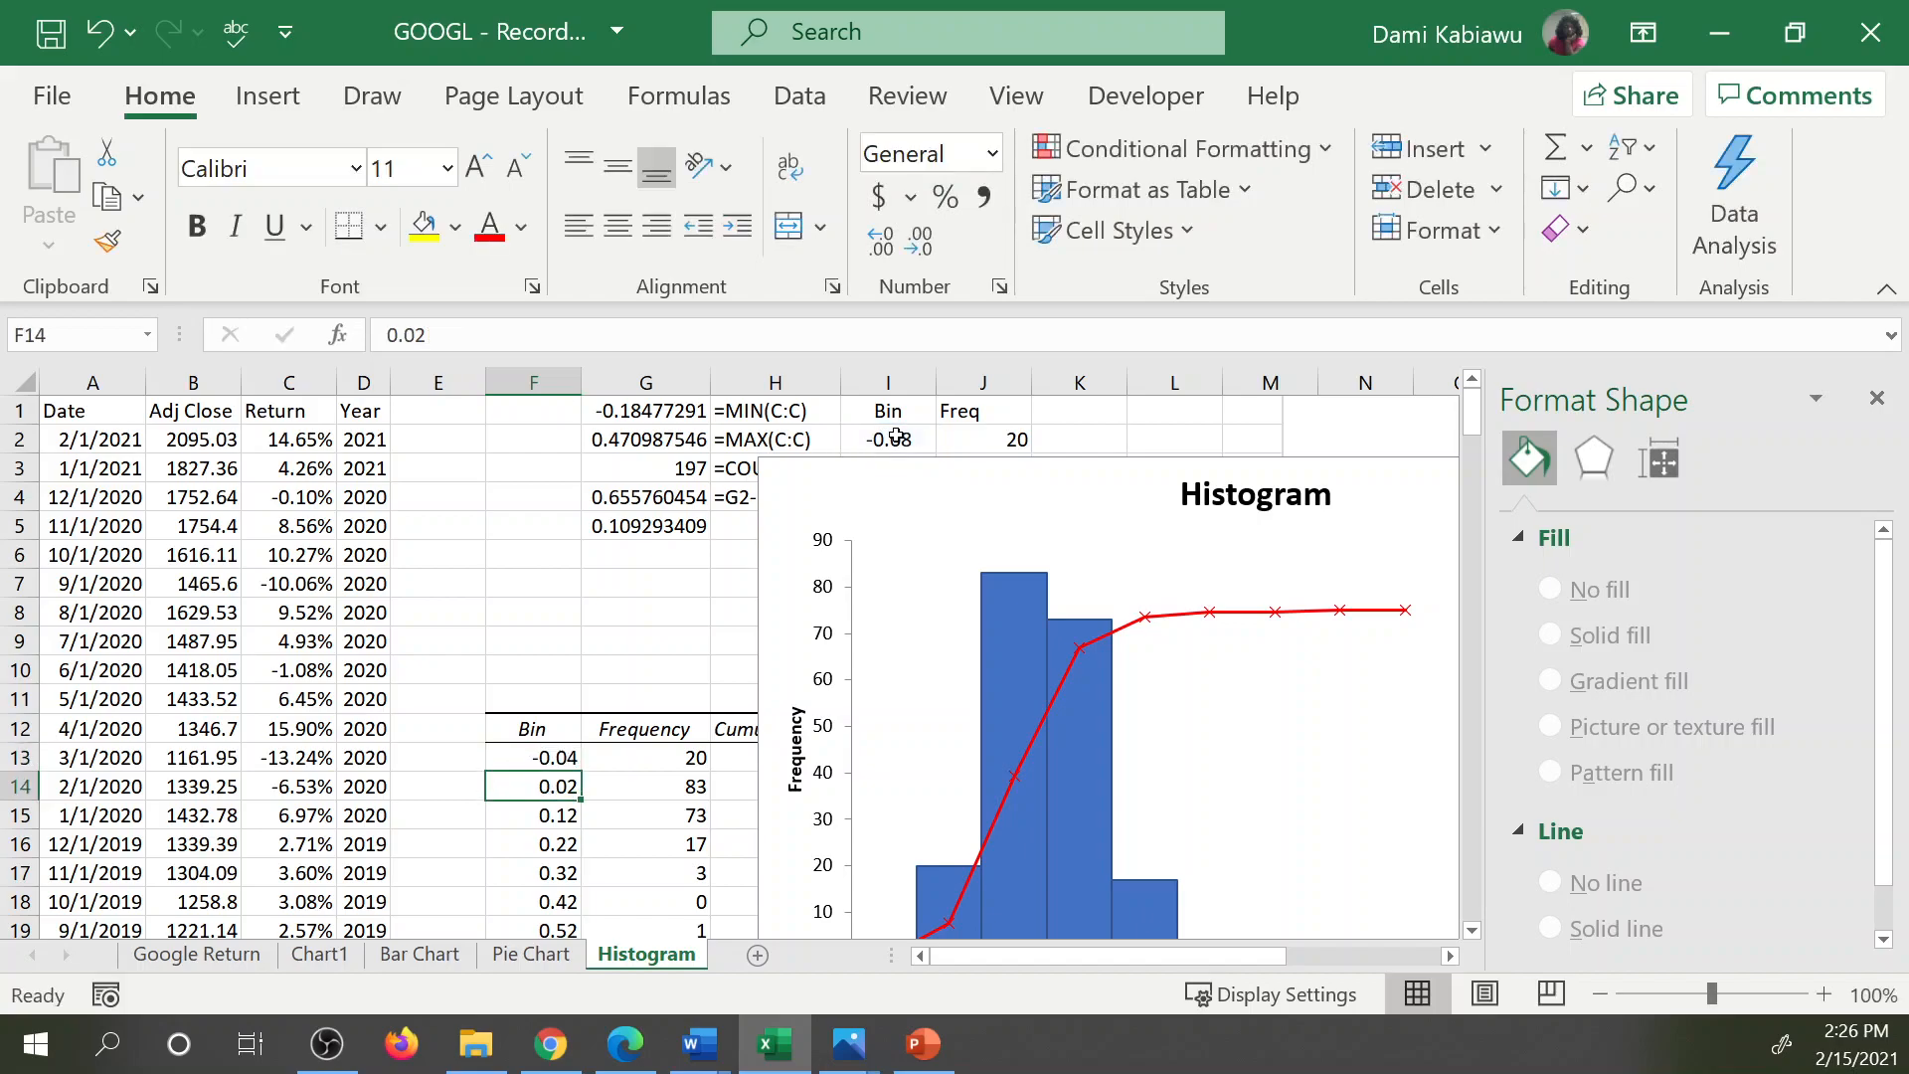
Move the histogram chart down to about row 6 to uncover the first bin values in column I.
{"action": "type", "text": "="}
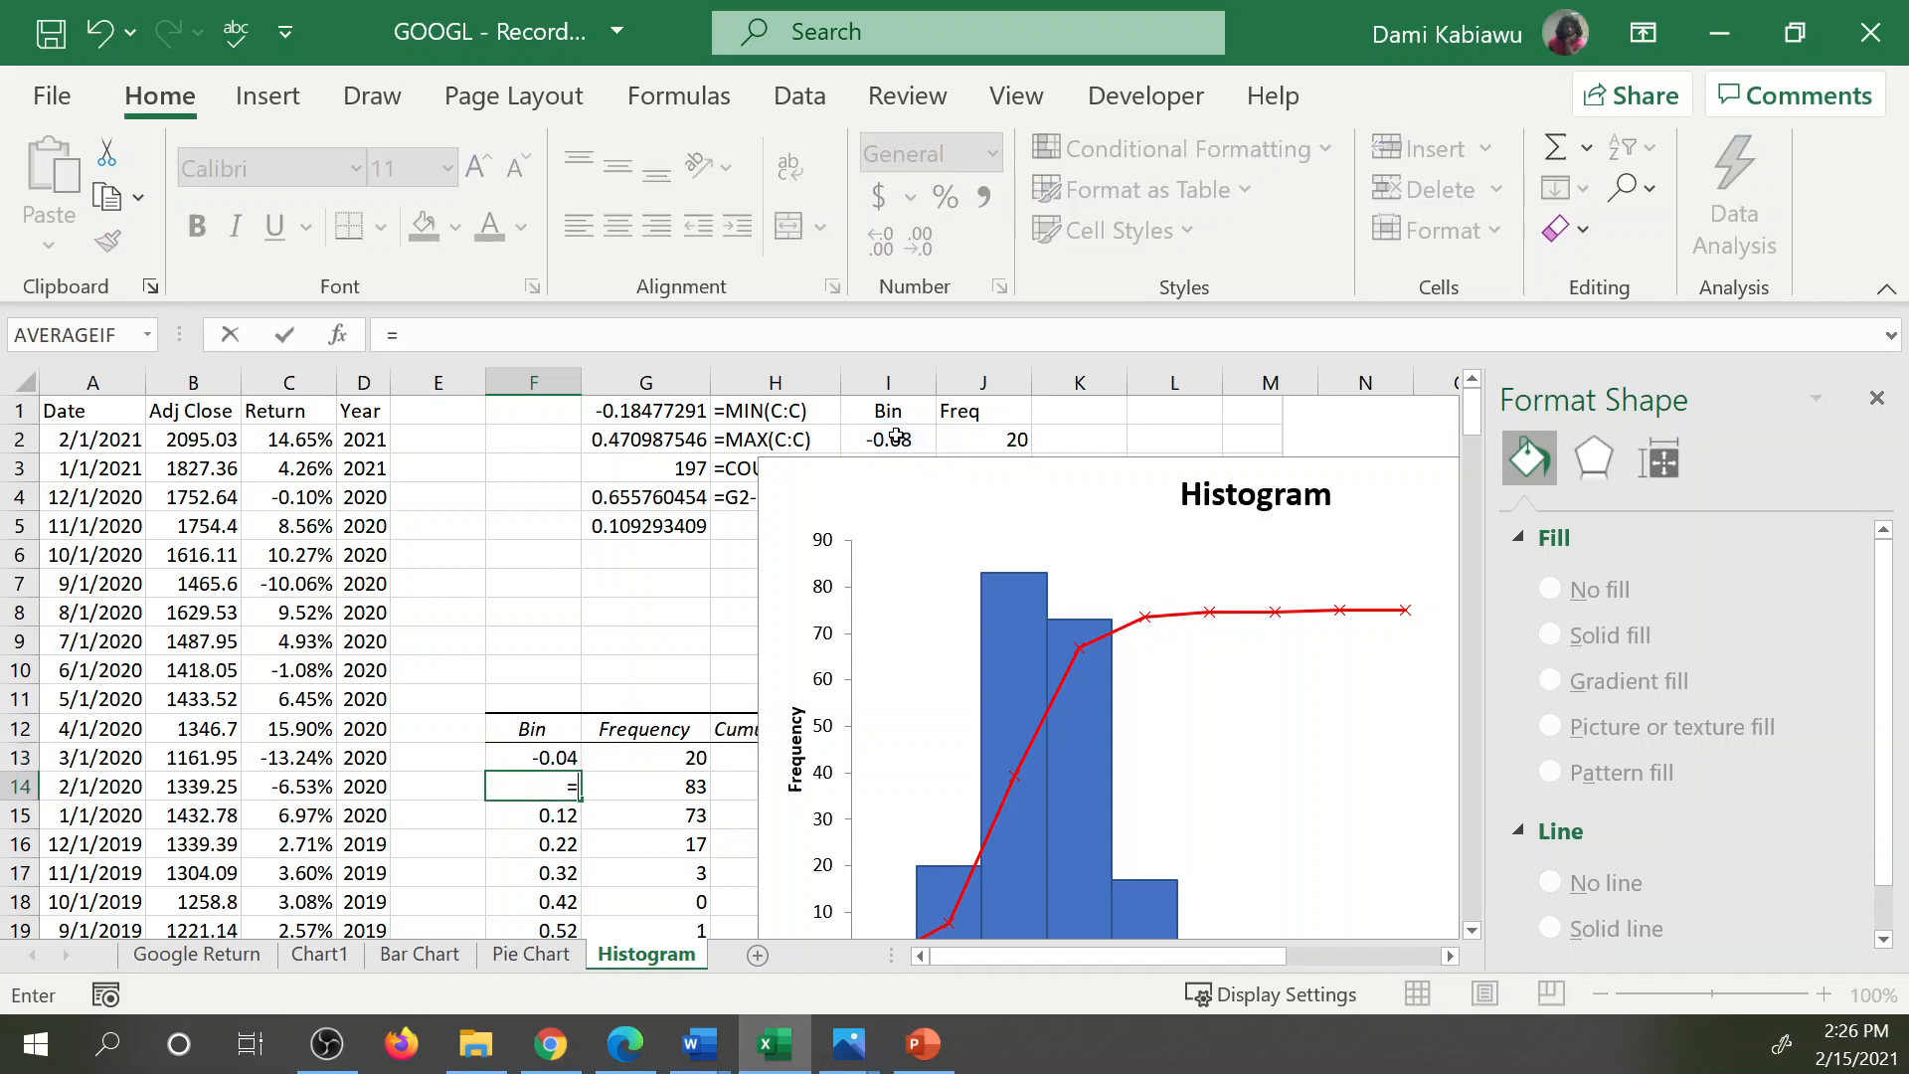
{"action": "left_click_drag", "start_coordinate": [898, 465], "coordinate": [930, 554]}
{"action": "left_click", "coordinate": [900, 437]}
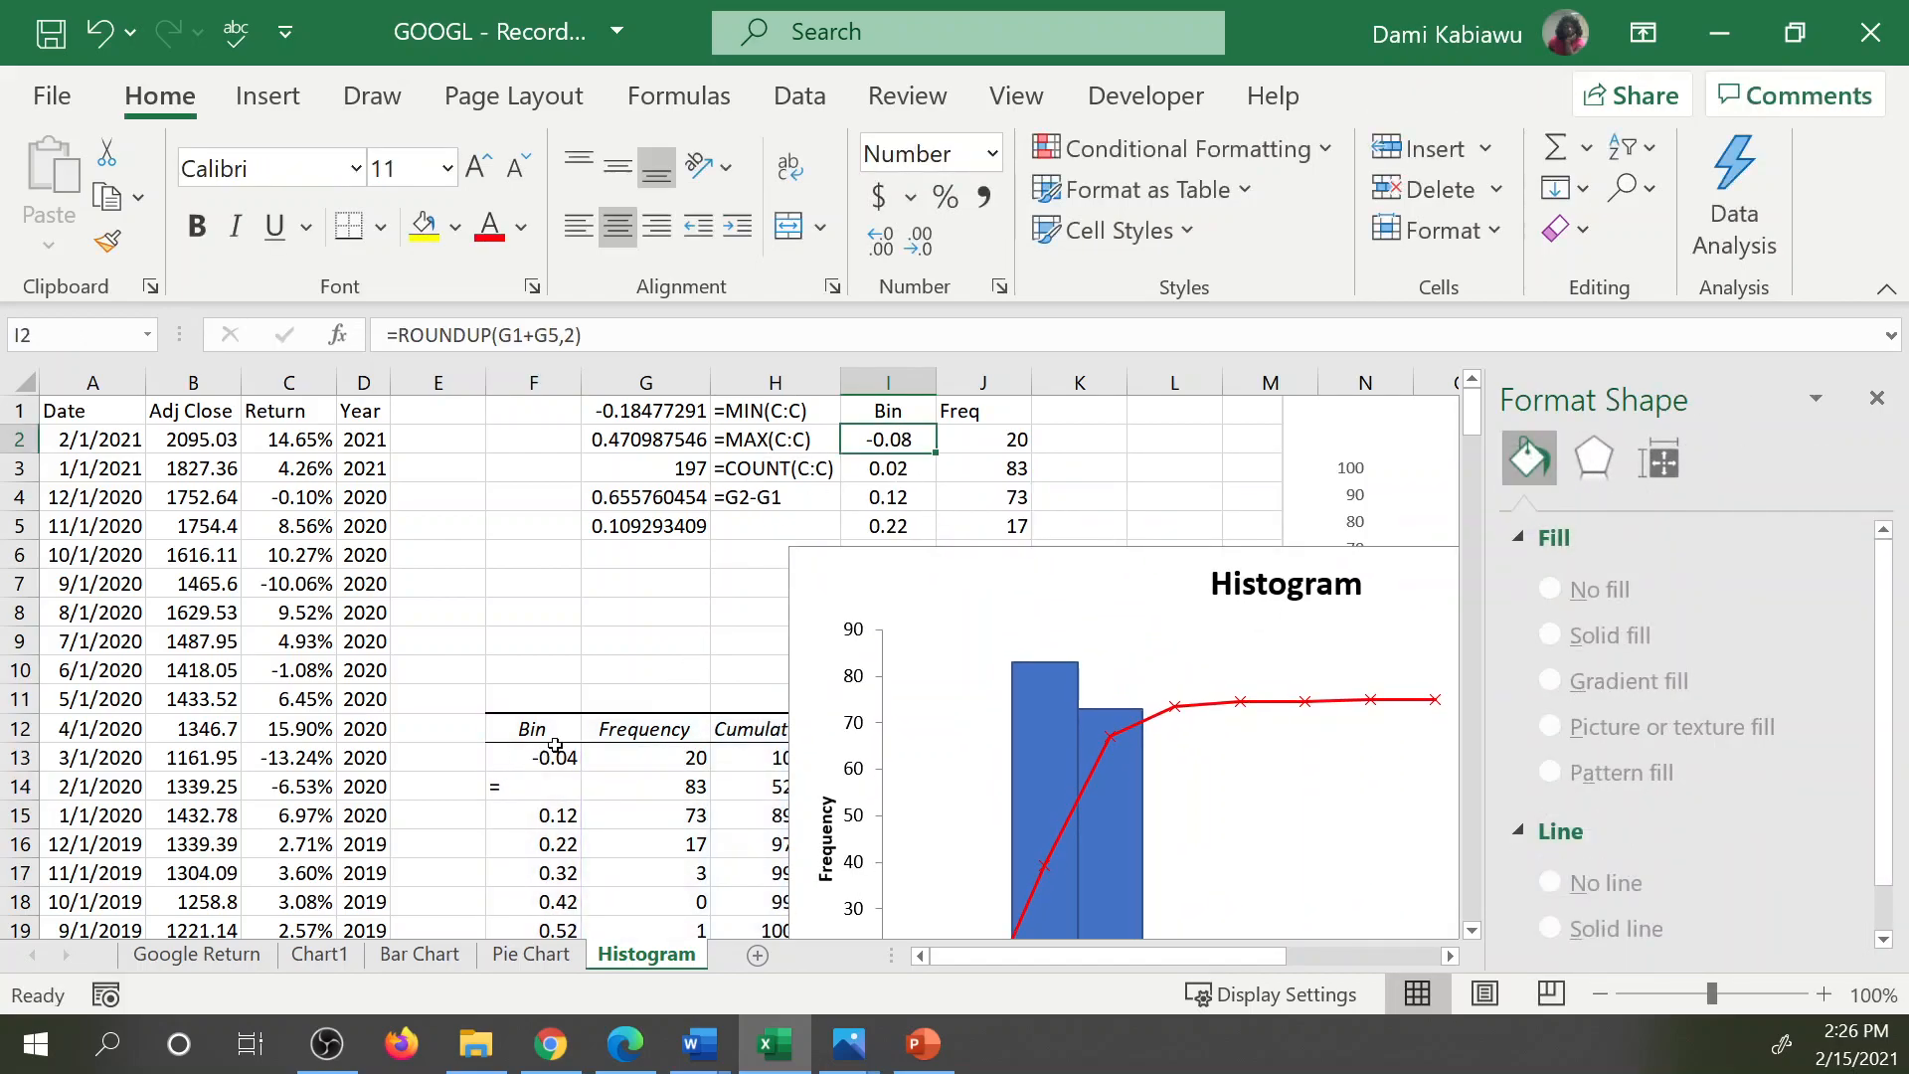
Enter the bin midpoint formula =(I2+I3)/2 in F14.
{"action": "left_click", "coordinate": [535, 784]}
{"action": "type", "text": "'="}
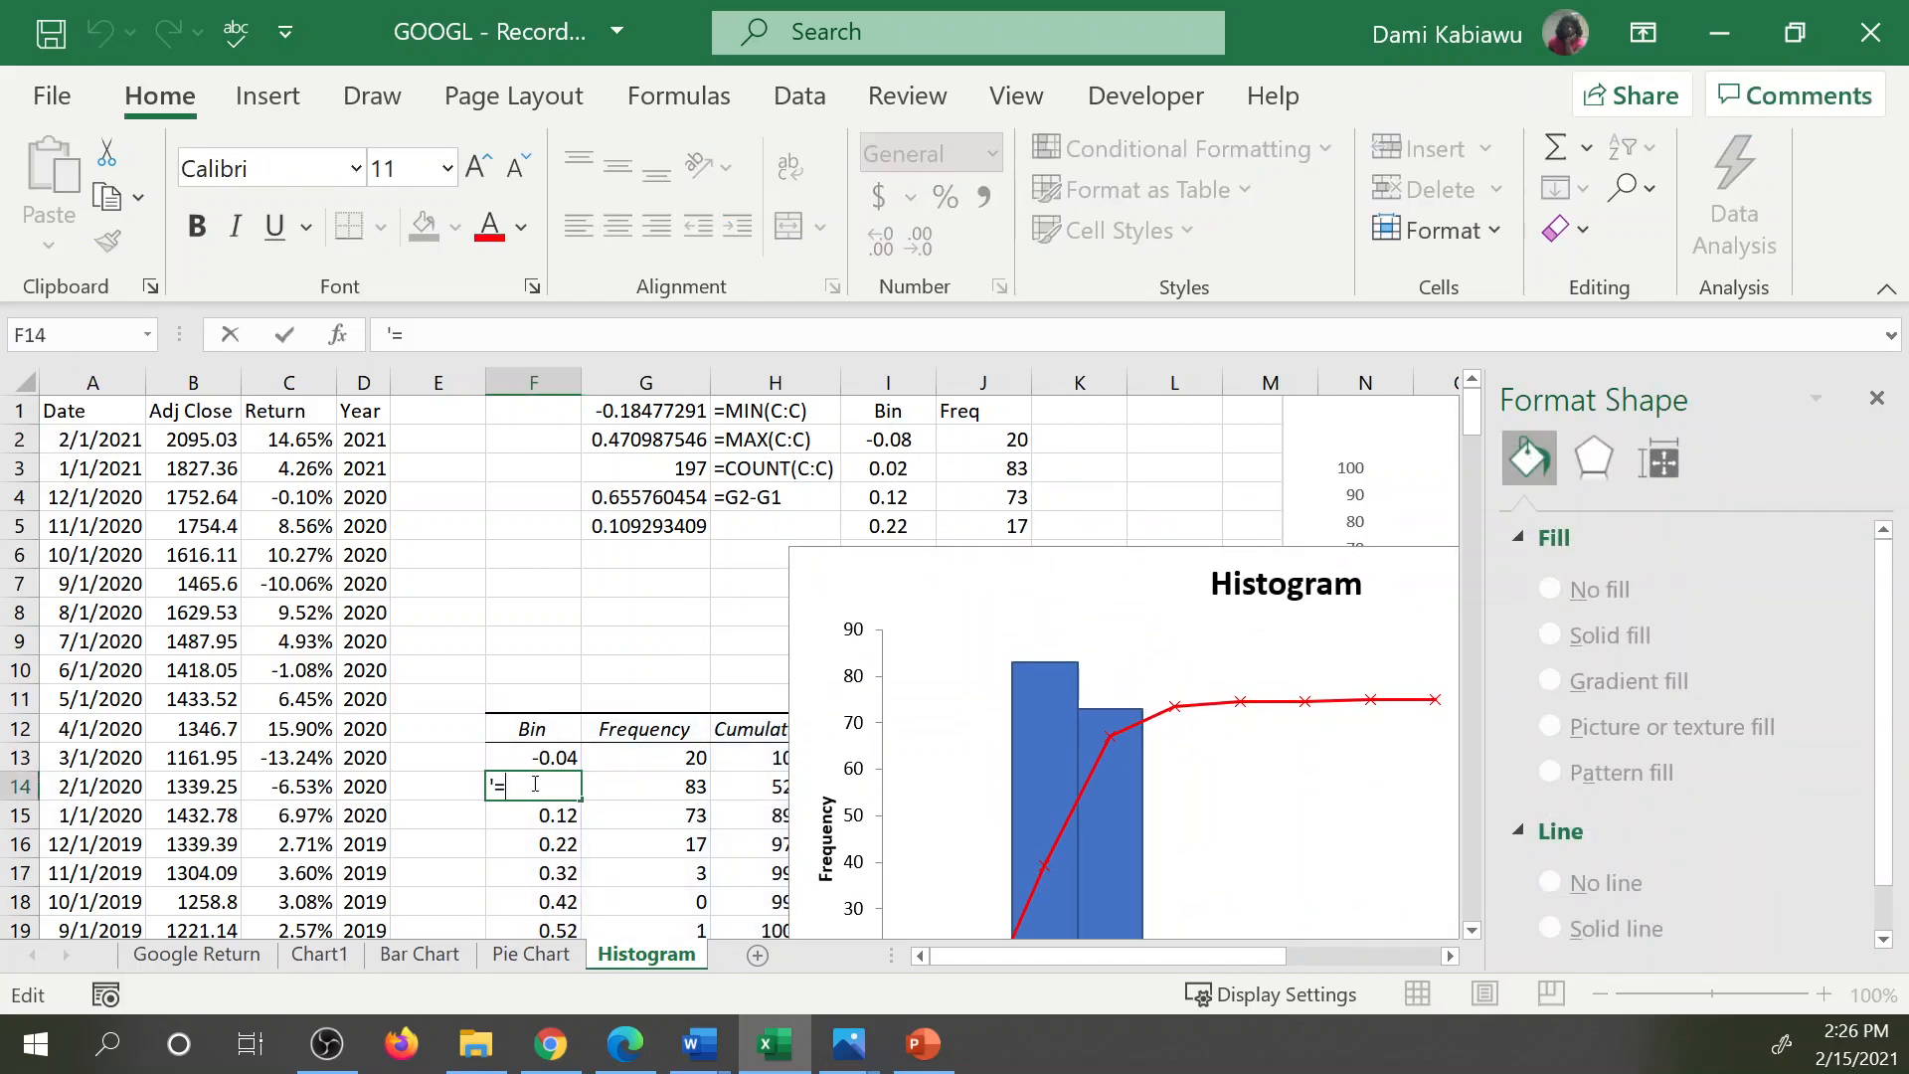
{"action": "double_click", "coordinate": [505, 780]}
{"action": "key", "text": "BackSpace"}
{"action": "type", "text": "="}
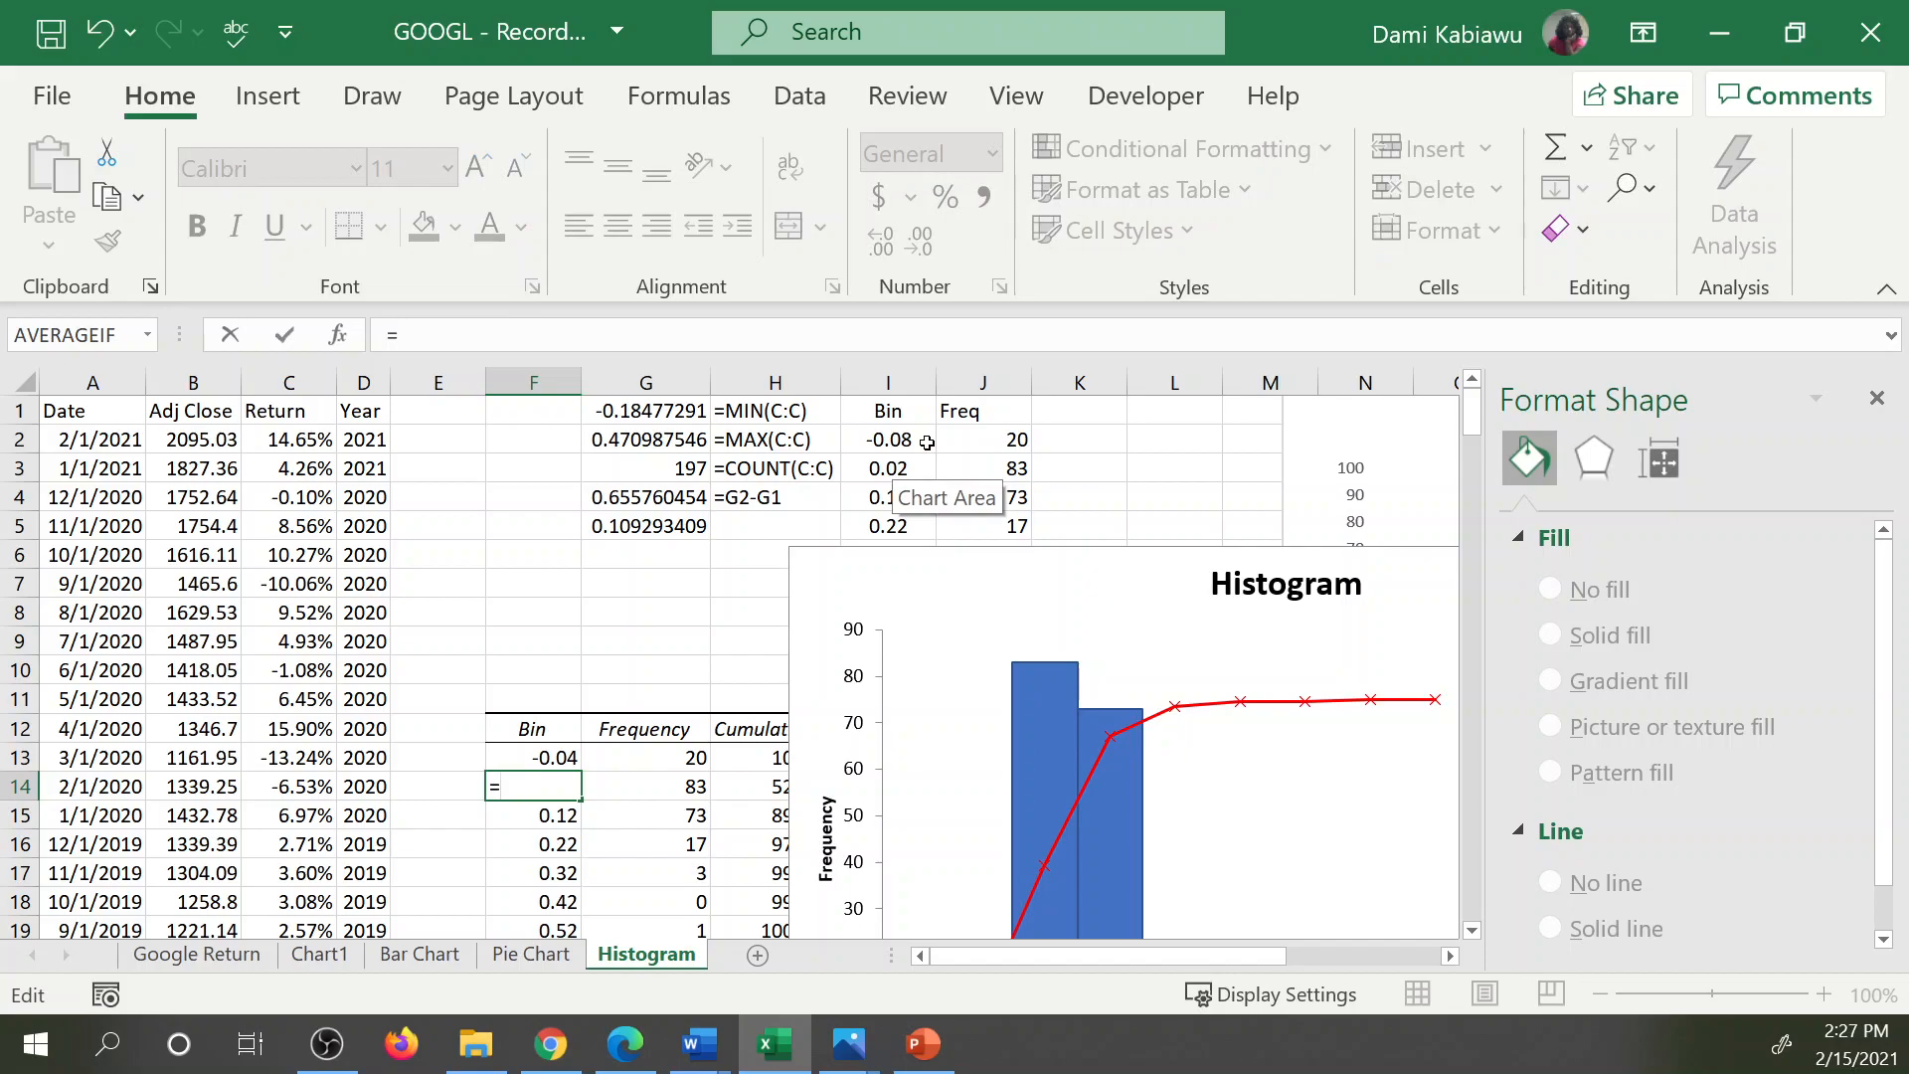
{"action": "type", "text": "("}
{"action": "left_click", "coordinate": [884, 445]}
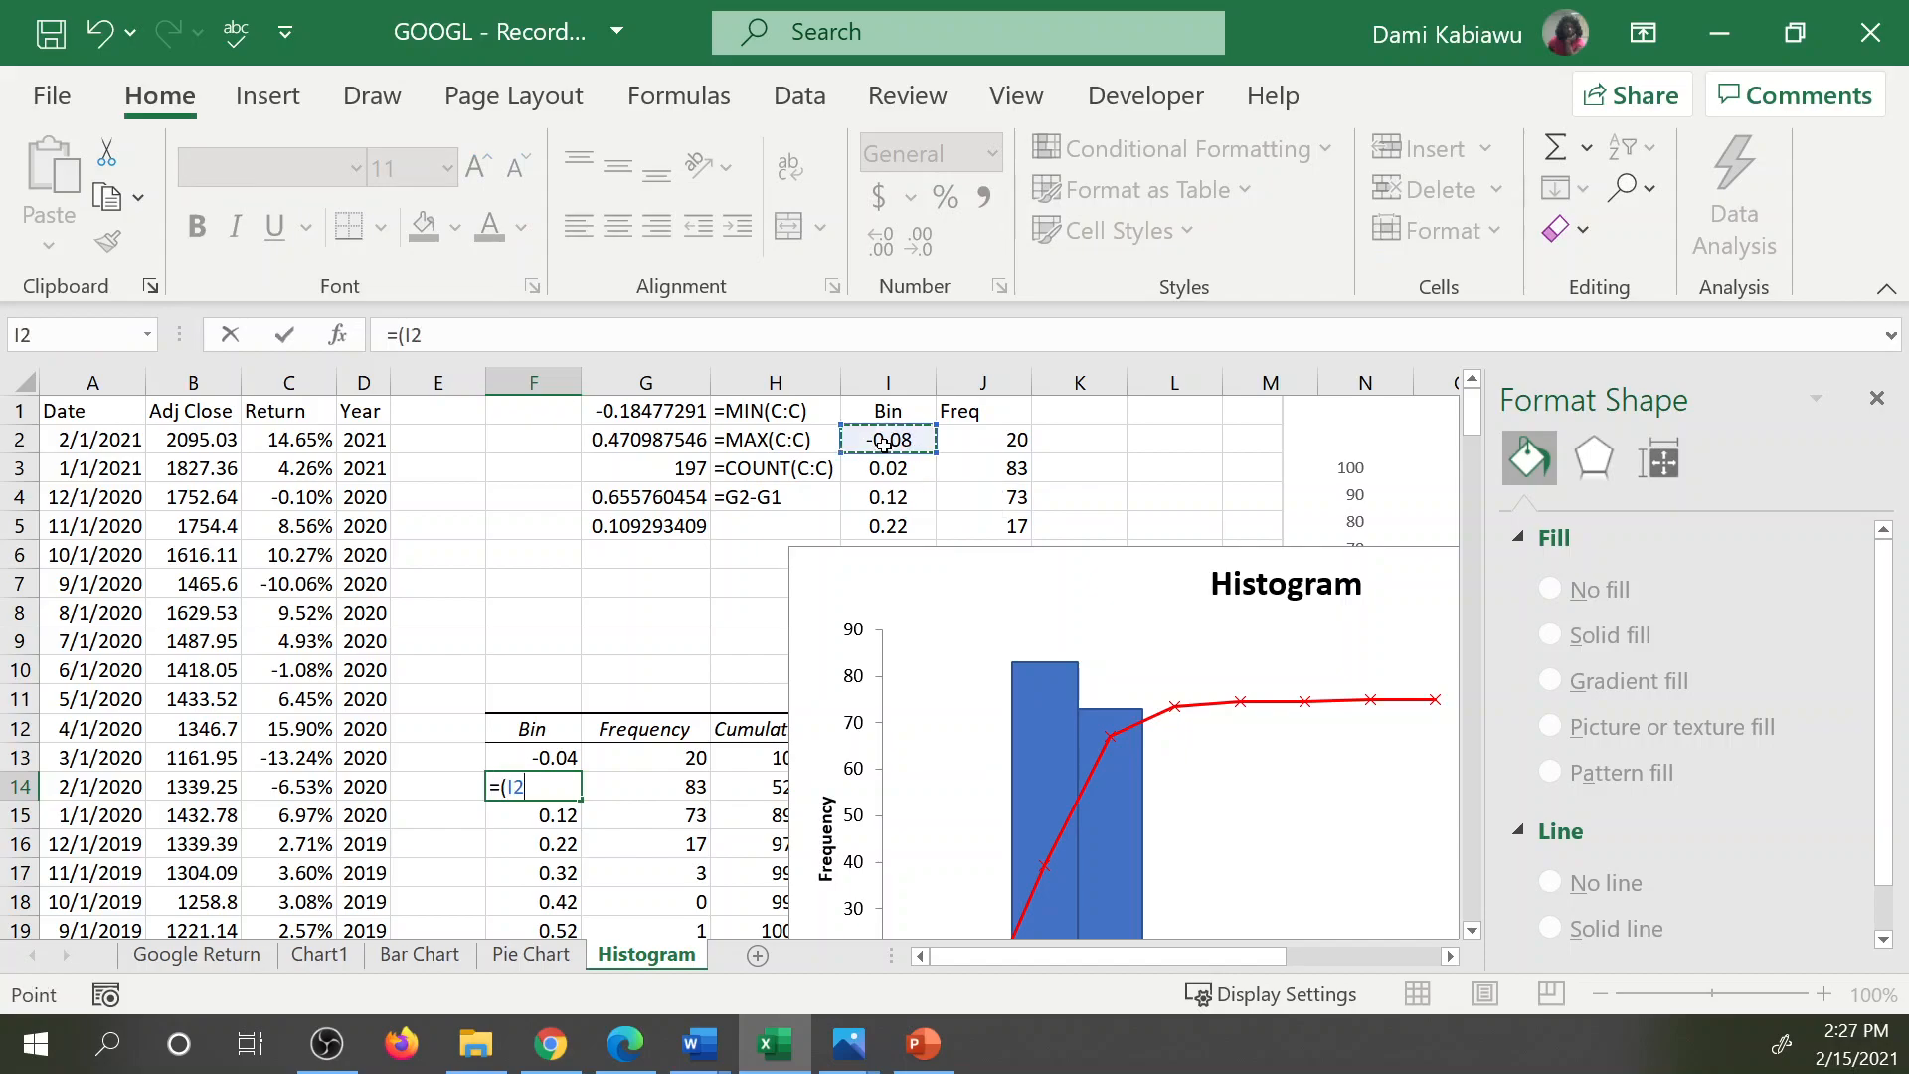
{"action": "type", "text": "+"}
{"action": "left_click", "coordinate": [876, 465]}
{"action": "type", "text": ")/"}
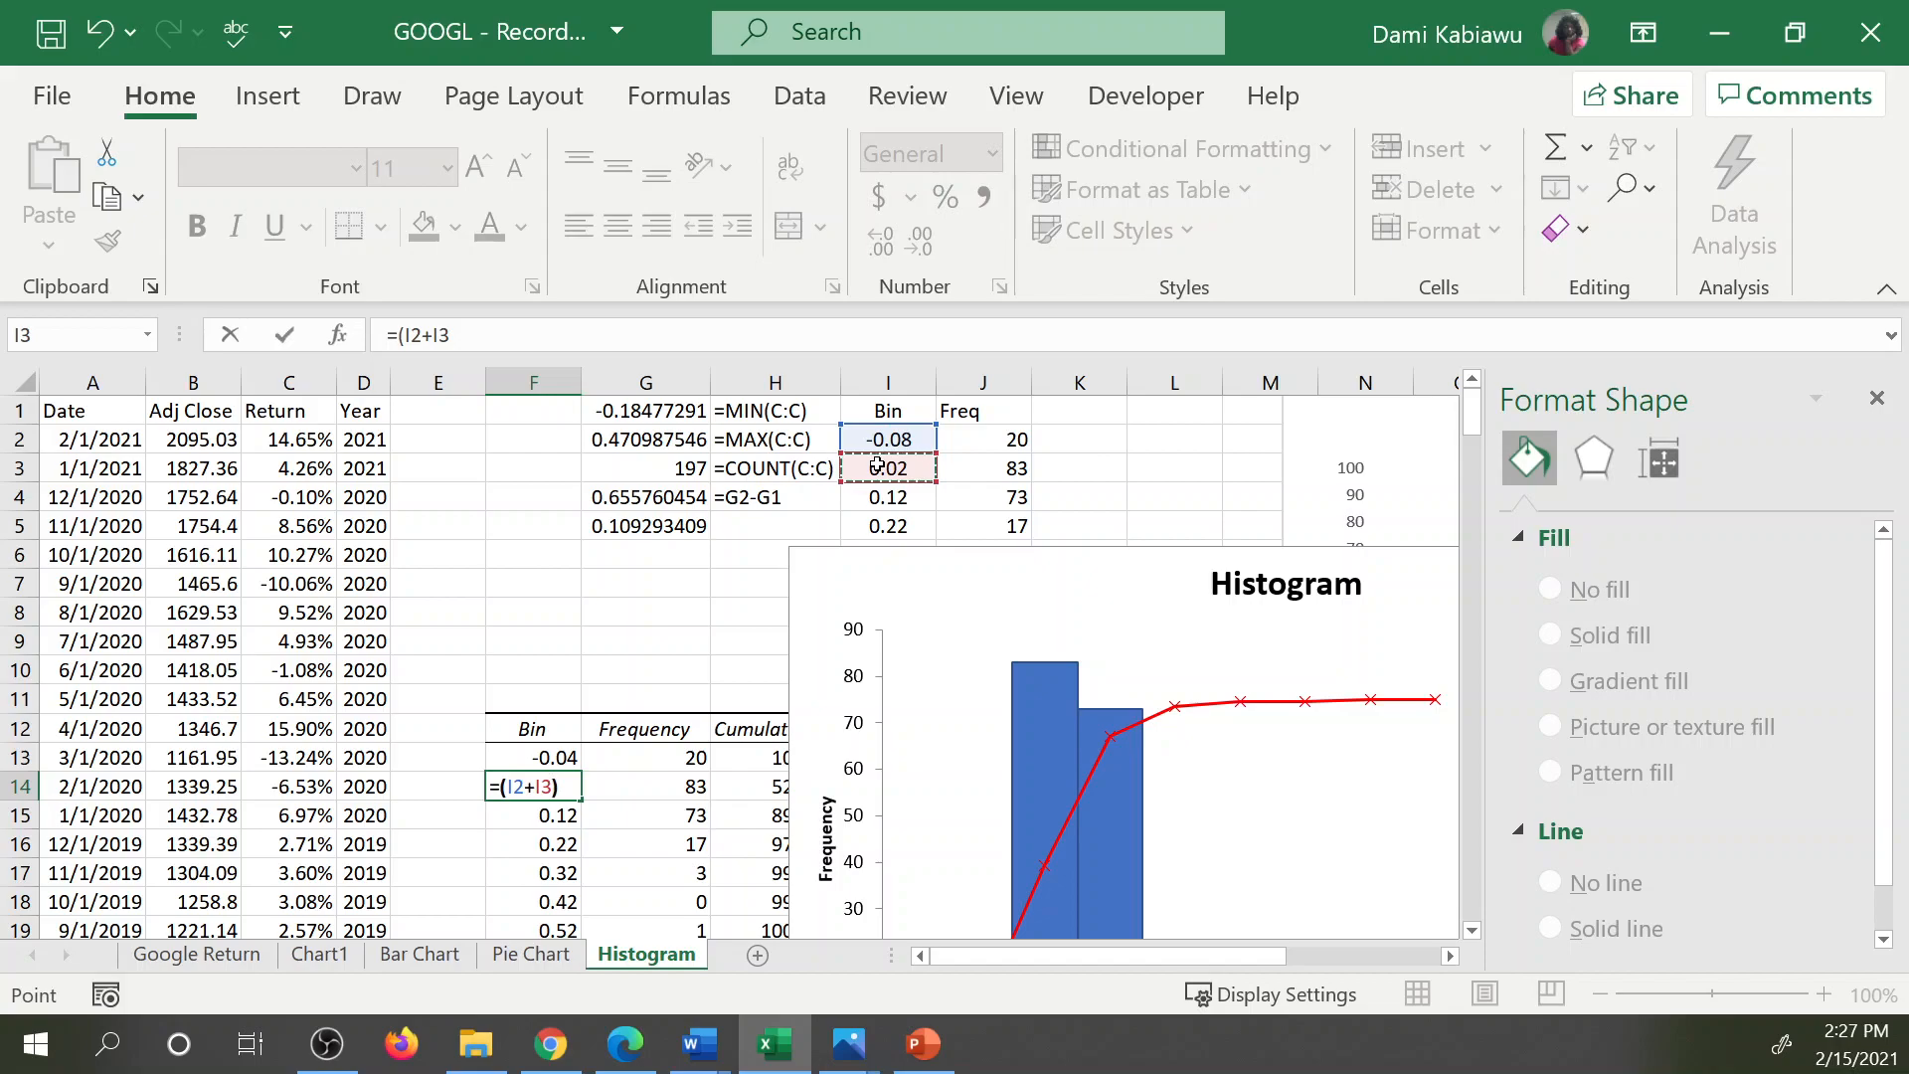
{"action": "type", "text": "2"}
{"action": "key", "text": "Return"}
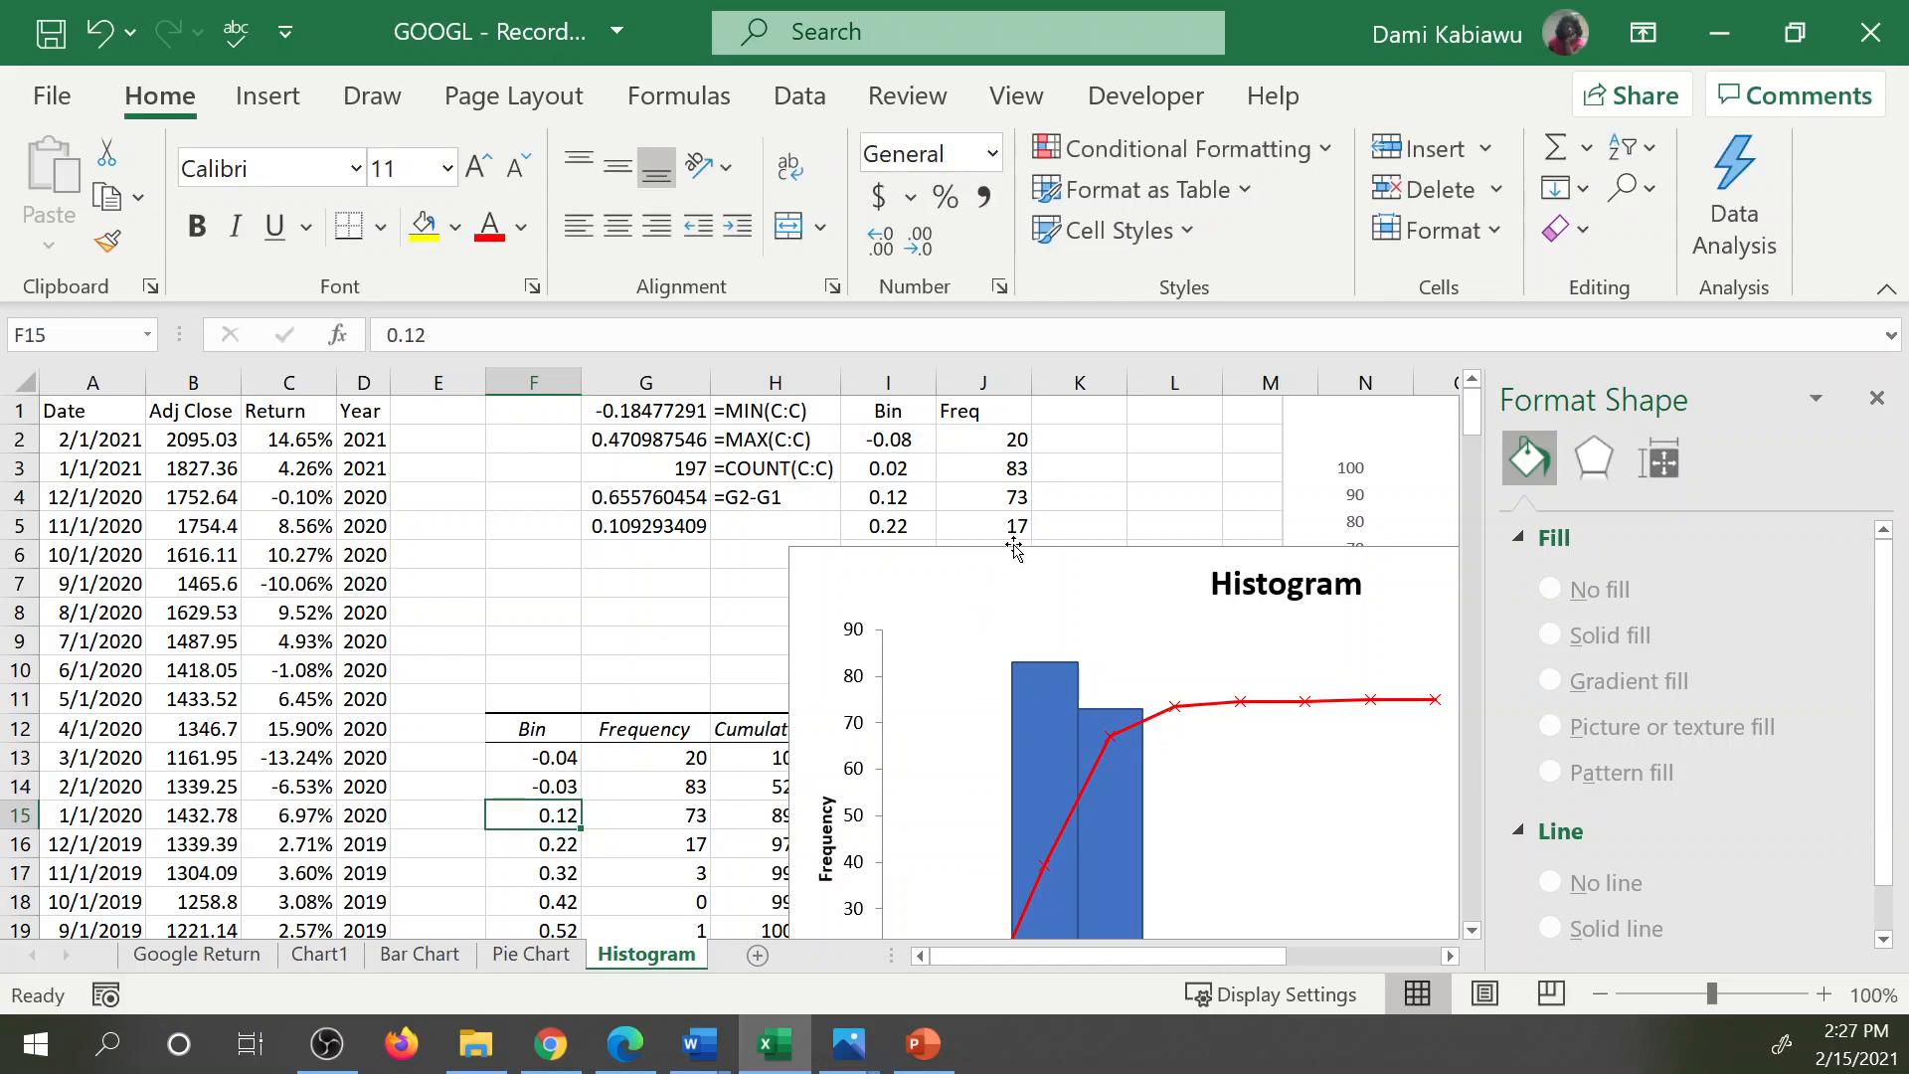
Move the histogram chart back up to the first rows, starting in column H, and reduce its height slightly from its upper edge.
{"action": "left_click_drag", "start_coordinate": [1018, 549], "coordinate": [991, 479]}
{"action": "left_click_drag", "start_coordinate": [967, 391], "coordinate": [962, 374]}
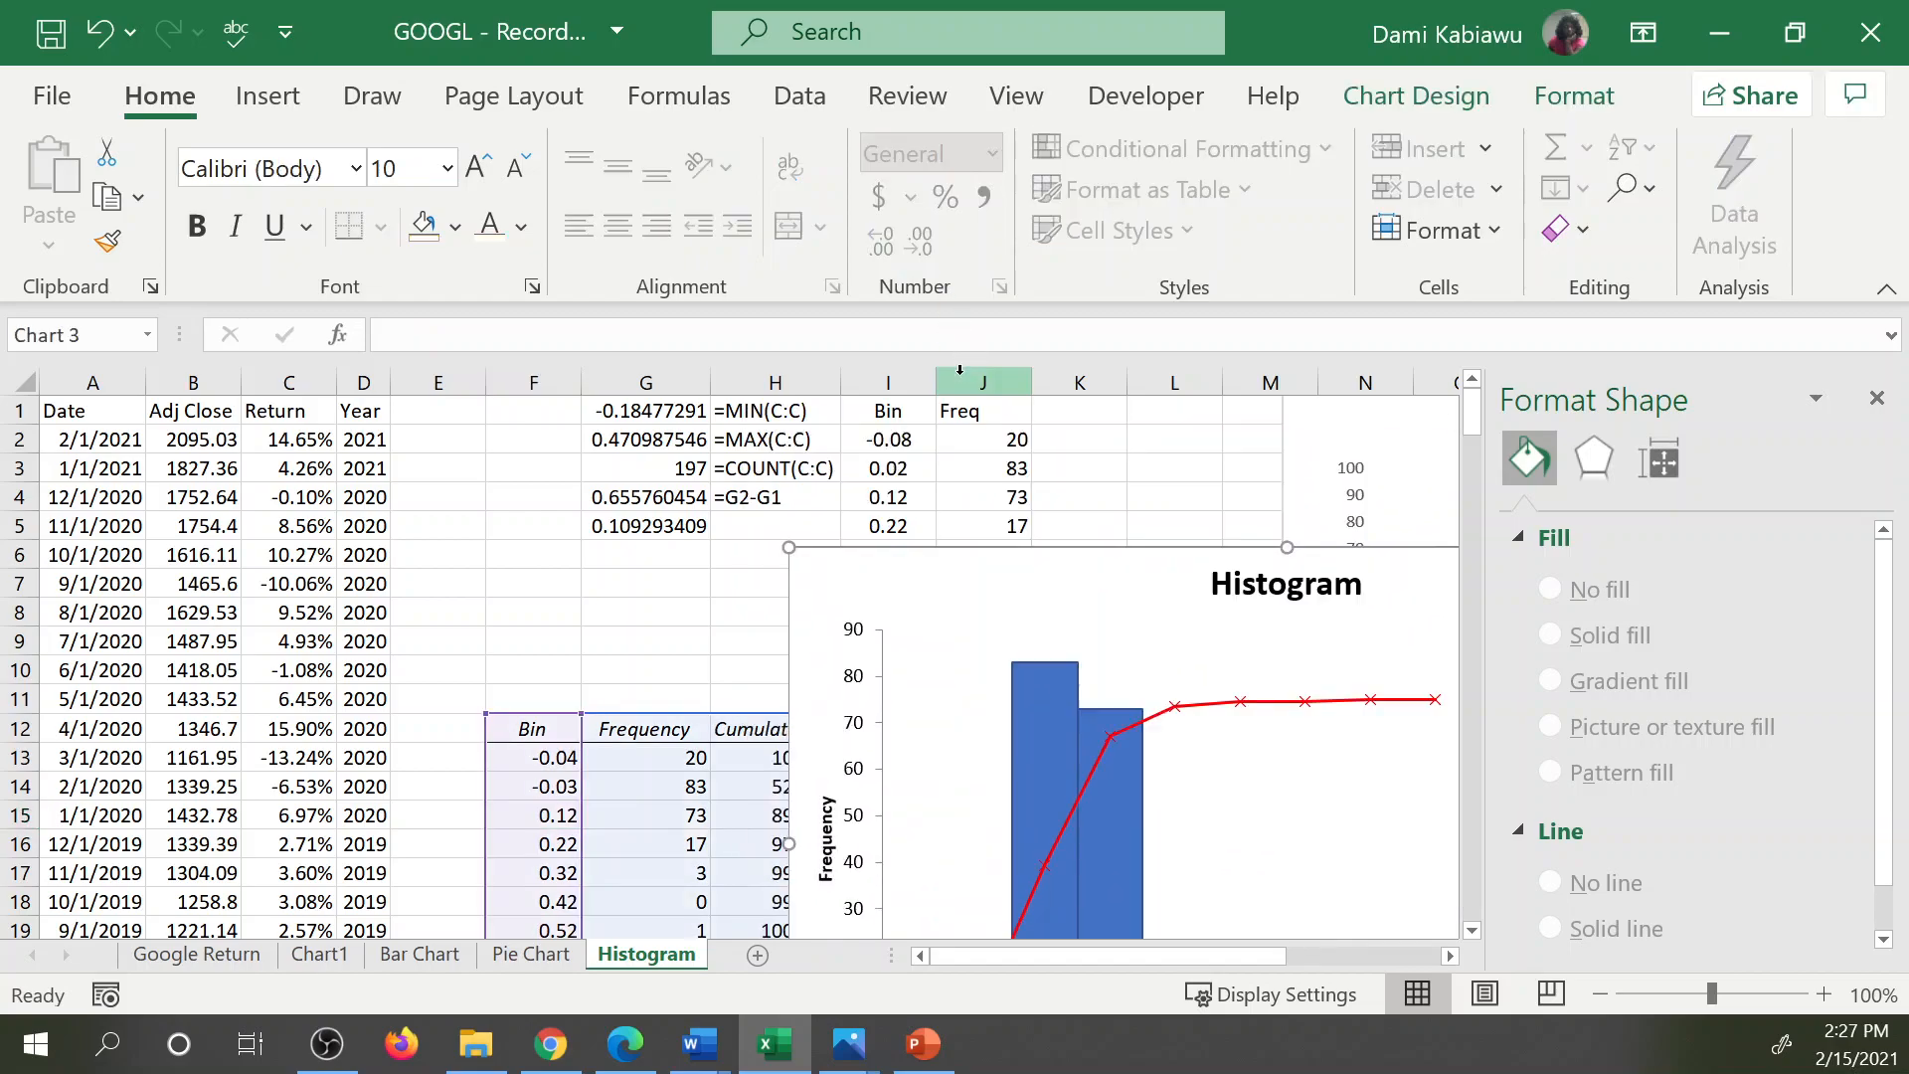
{"action": "left_click_drag", "start_coordinate": [910, 548], "coordinate": [862, 411]}
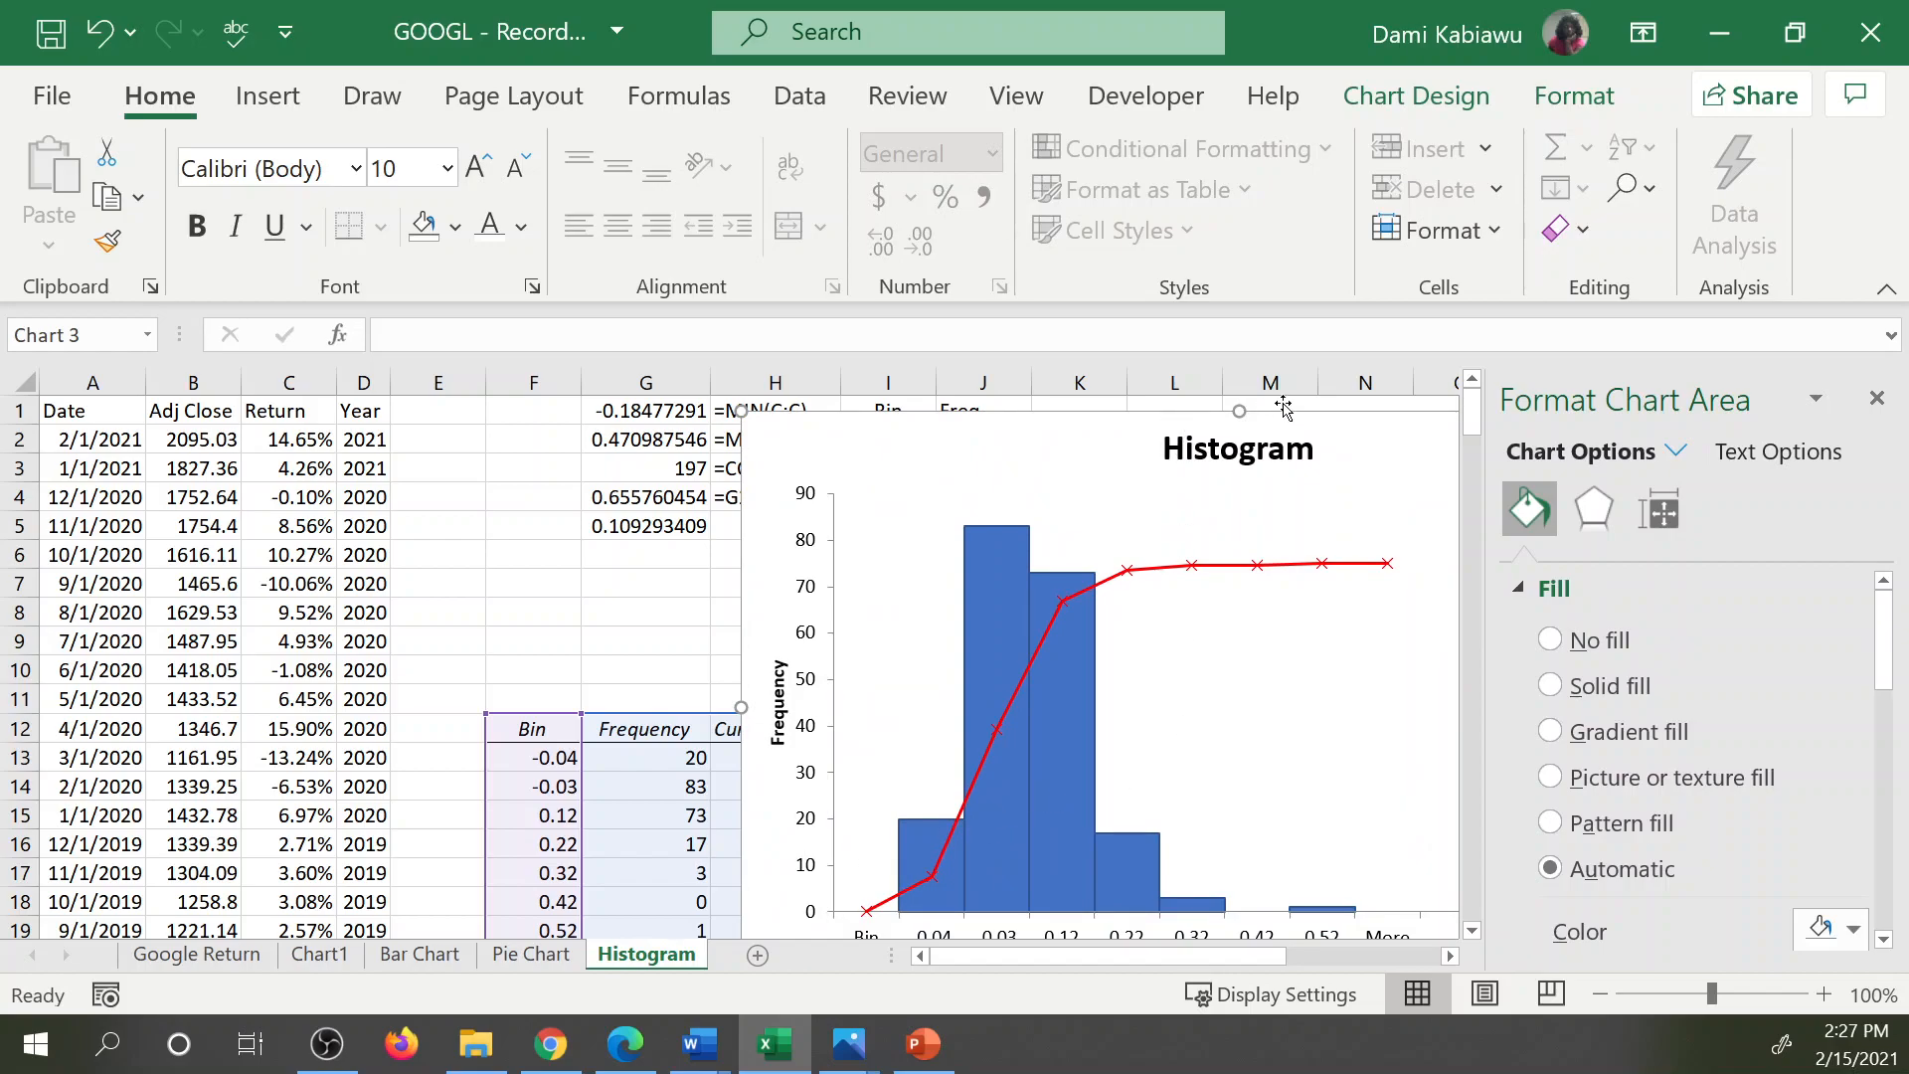
{"action": "left_click_drag", "start_coordinate": [1246, 406], "coordinate": [1085, 418]}
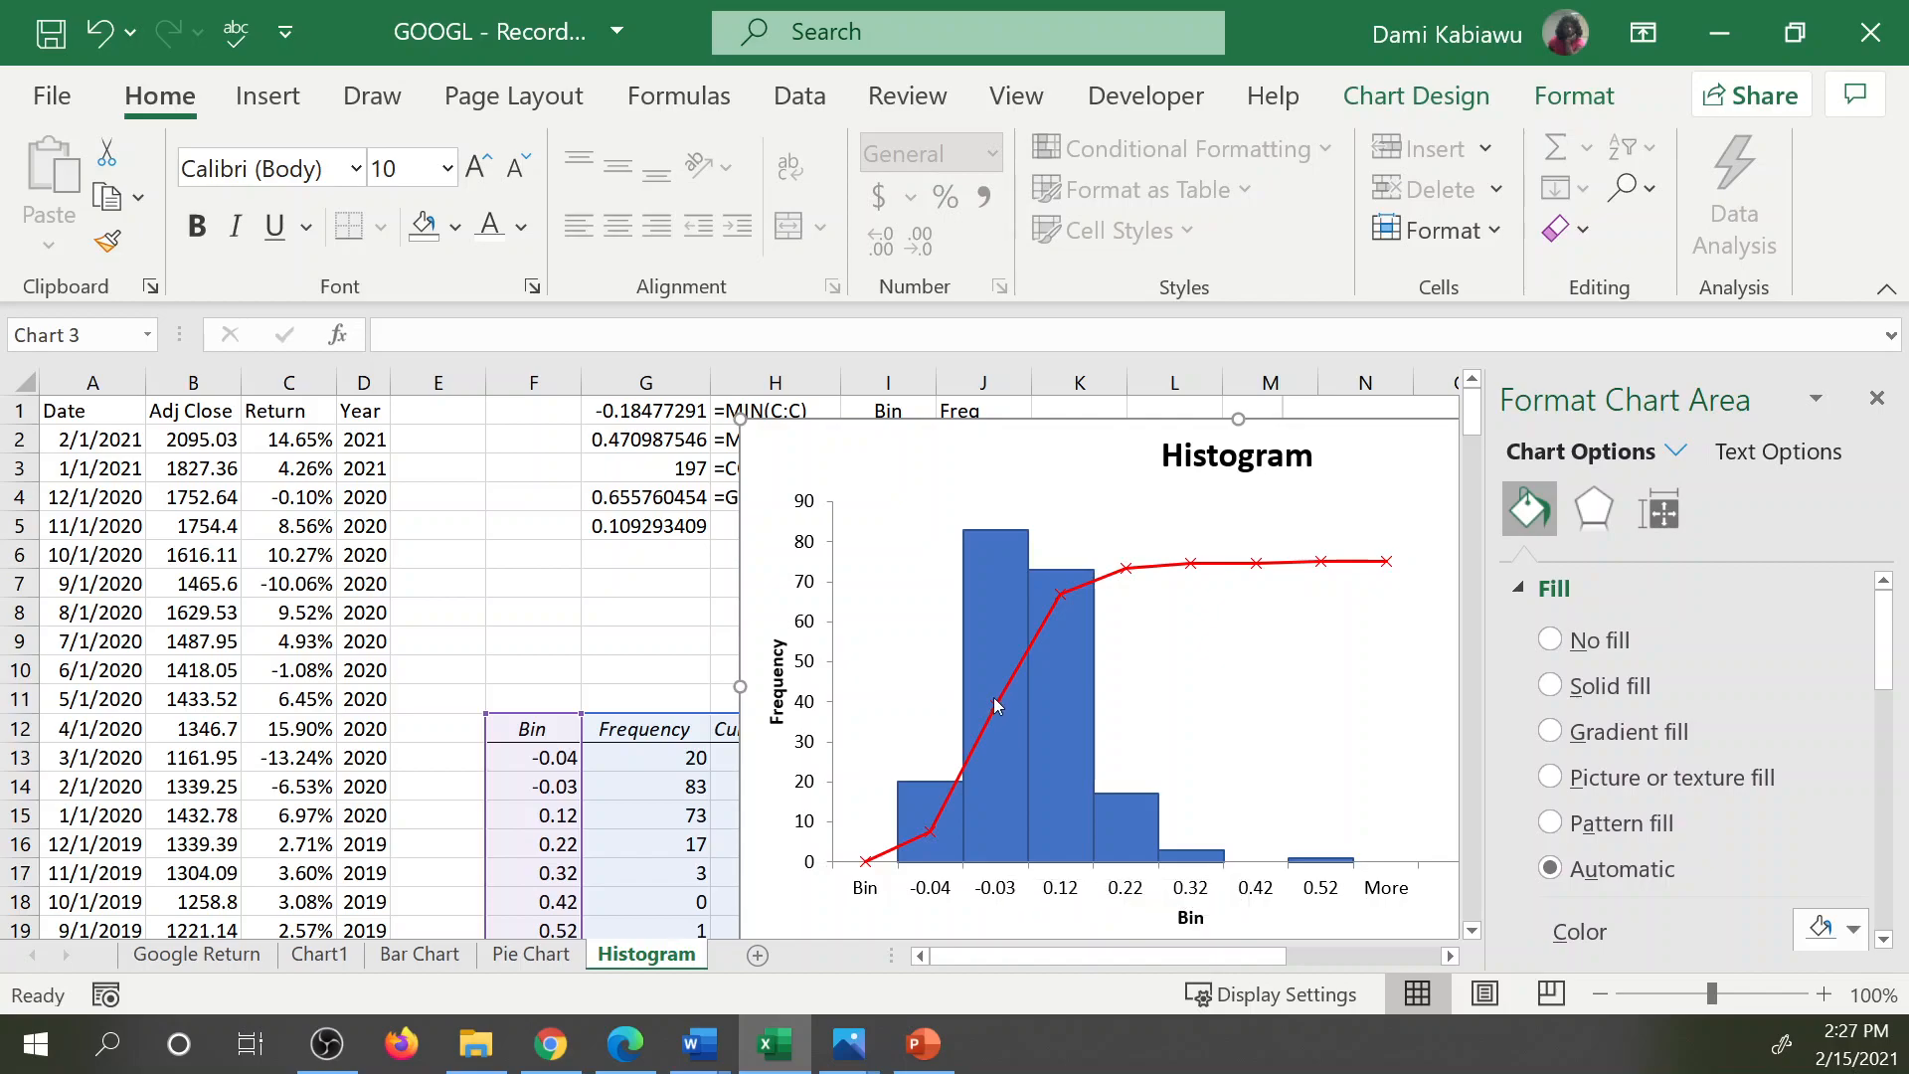
Fill the midpoint formula from F14 down through F19 and check the copied formula in F19.
{"action": "mouse_move", "coordinate": [999, 710]}
{"action": "left_click", "coordinate": [569, 785]}
{"action": "left_click_drag", "start_coordinate": [581, 799], "coordinate": [527, 843]}
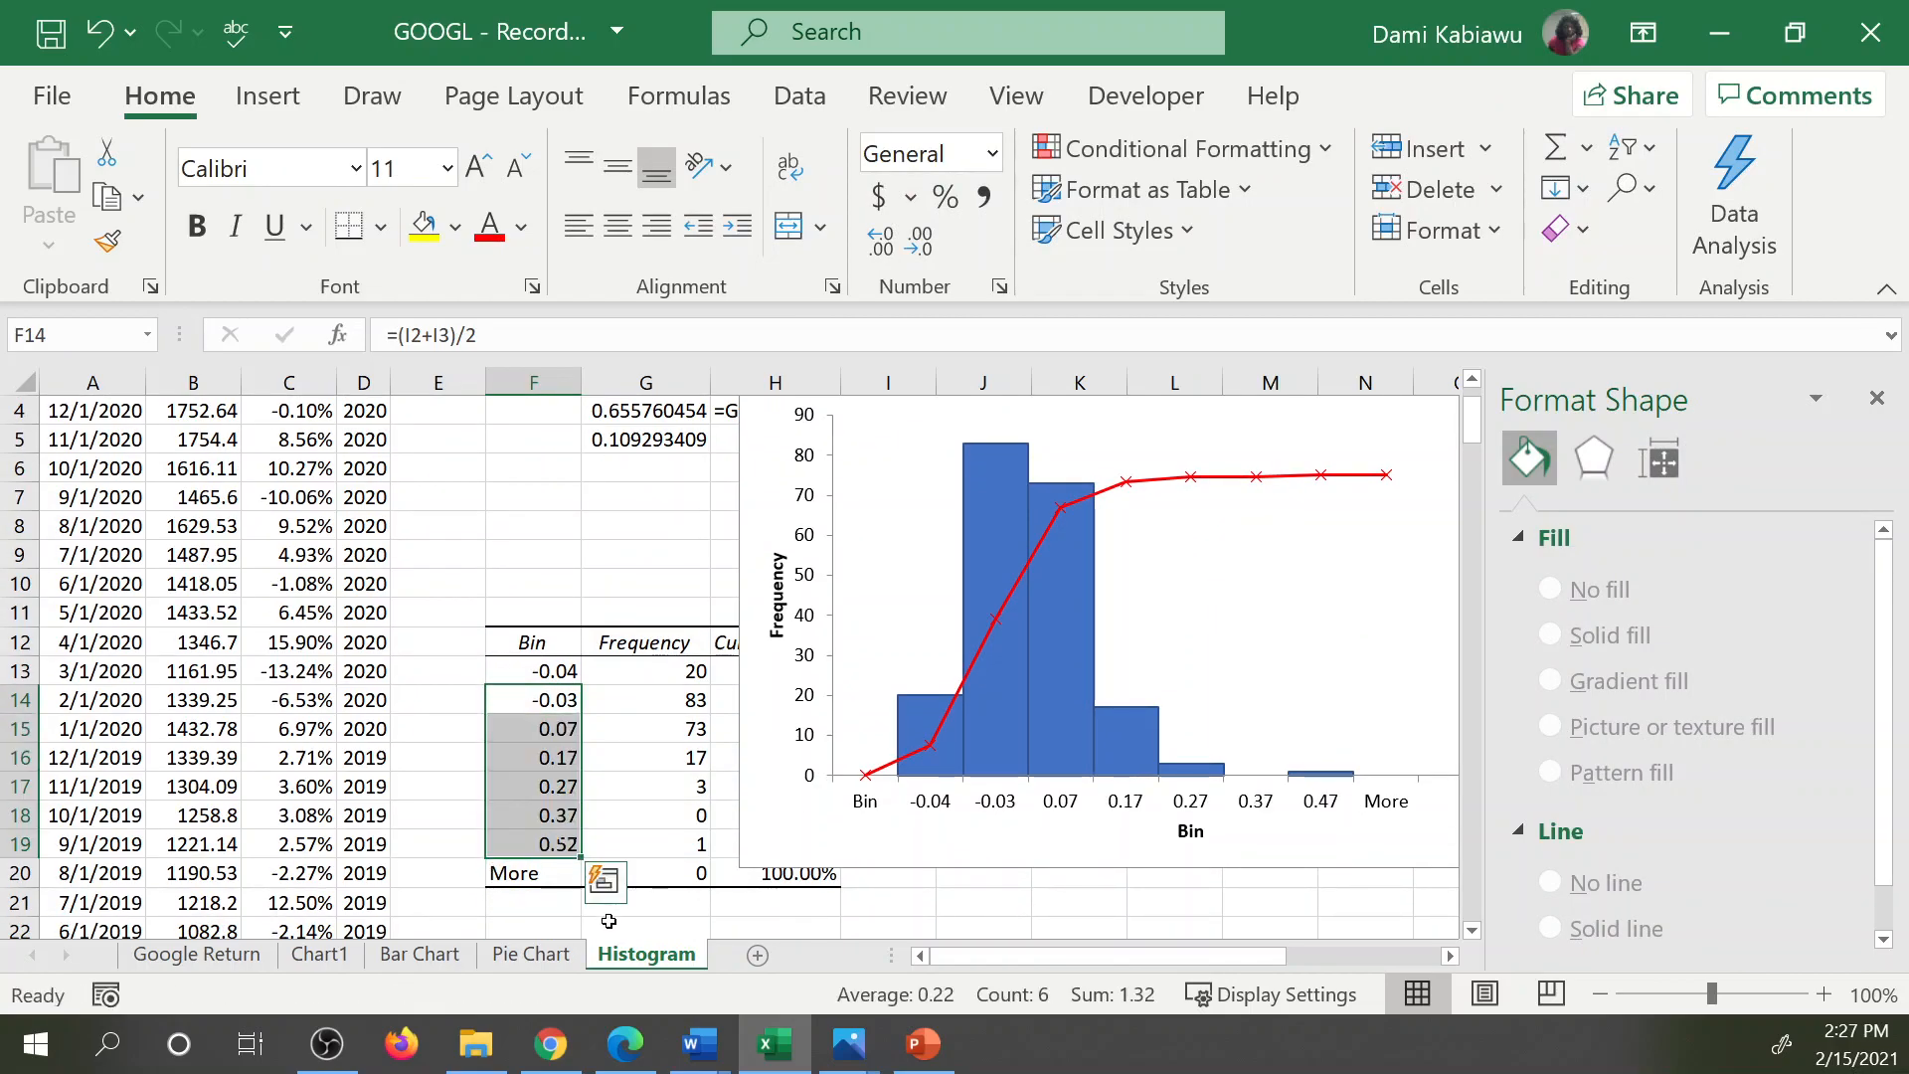
{"action": "double_click", "coordinate": [524, 840]}
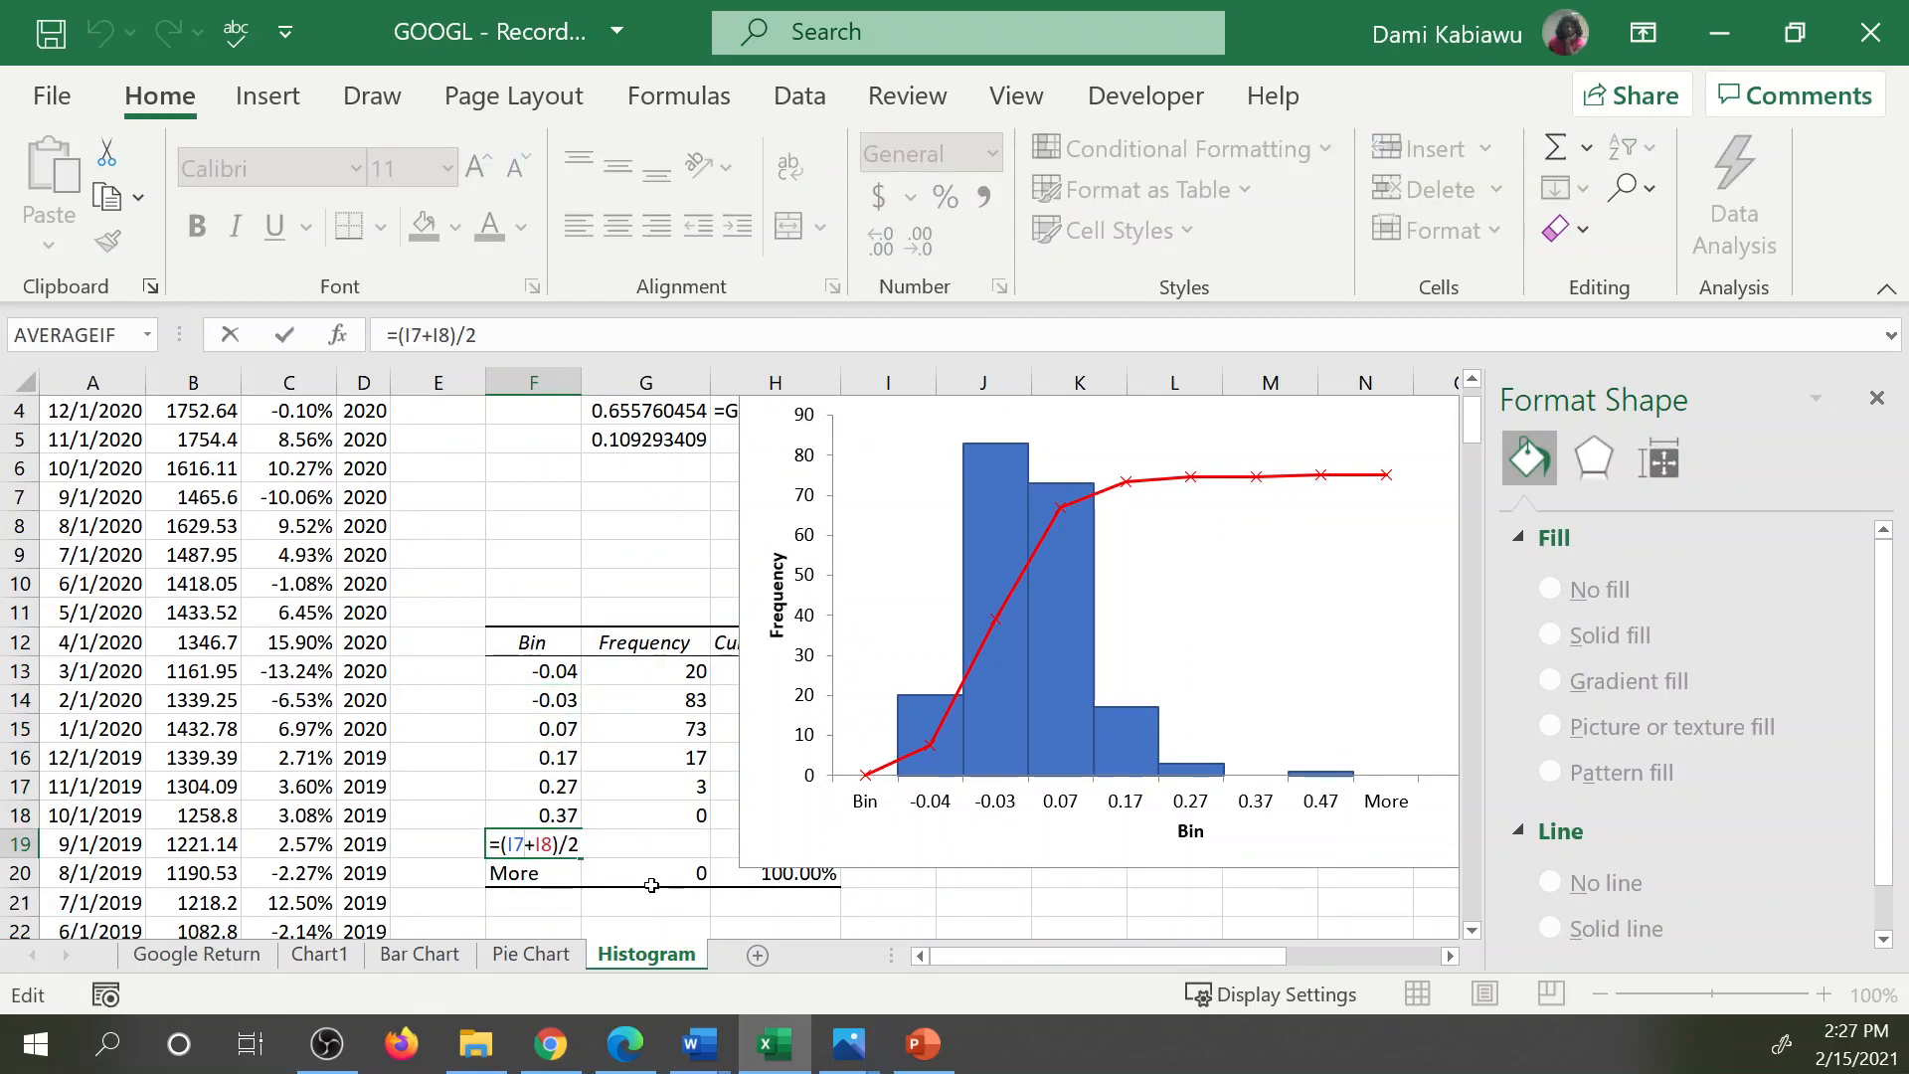
{"action": "key", "text": "Return"}
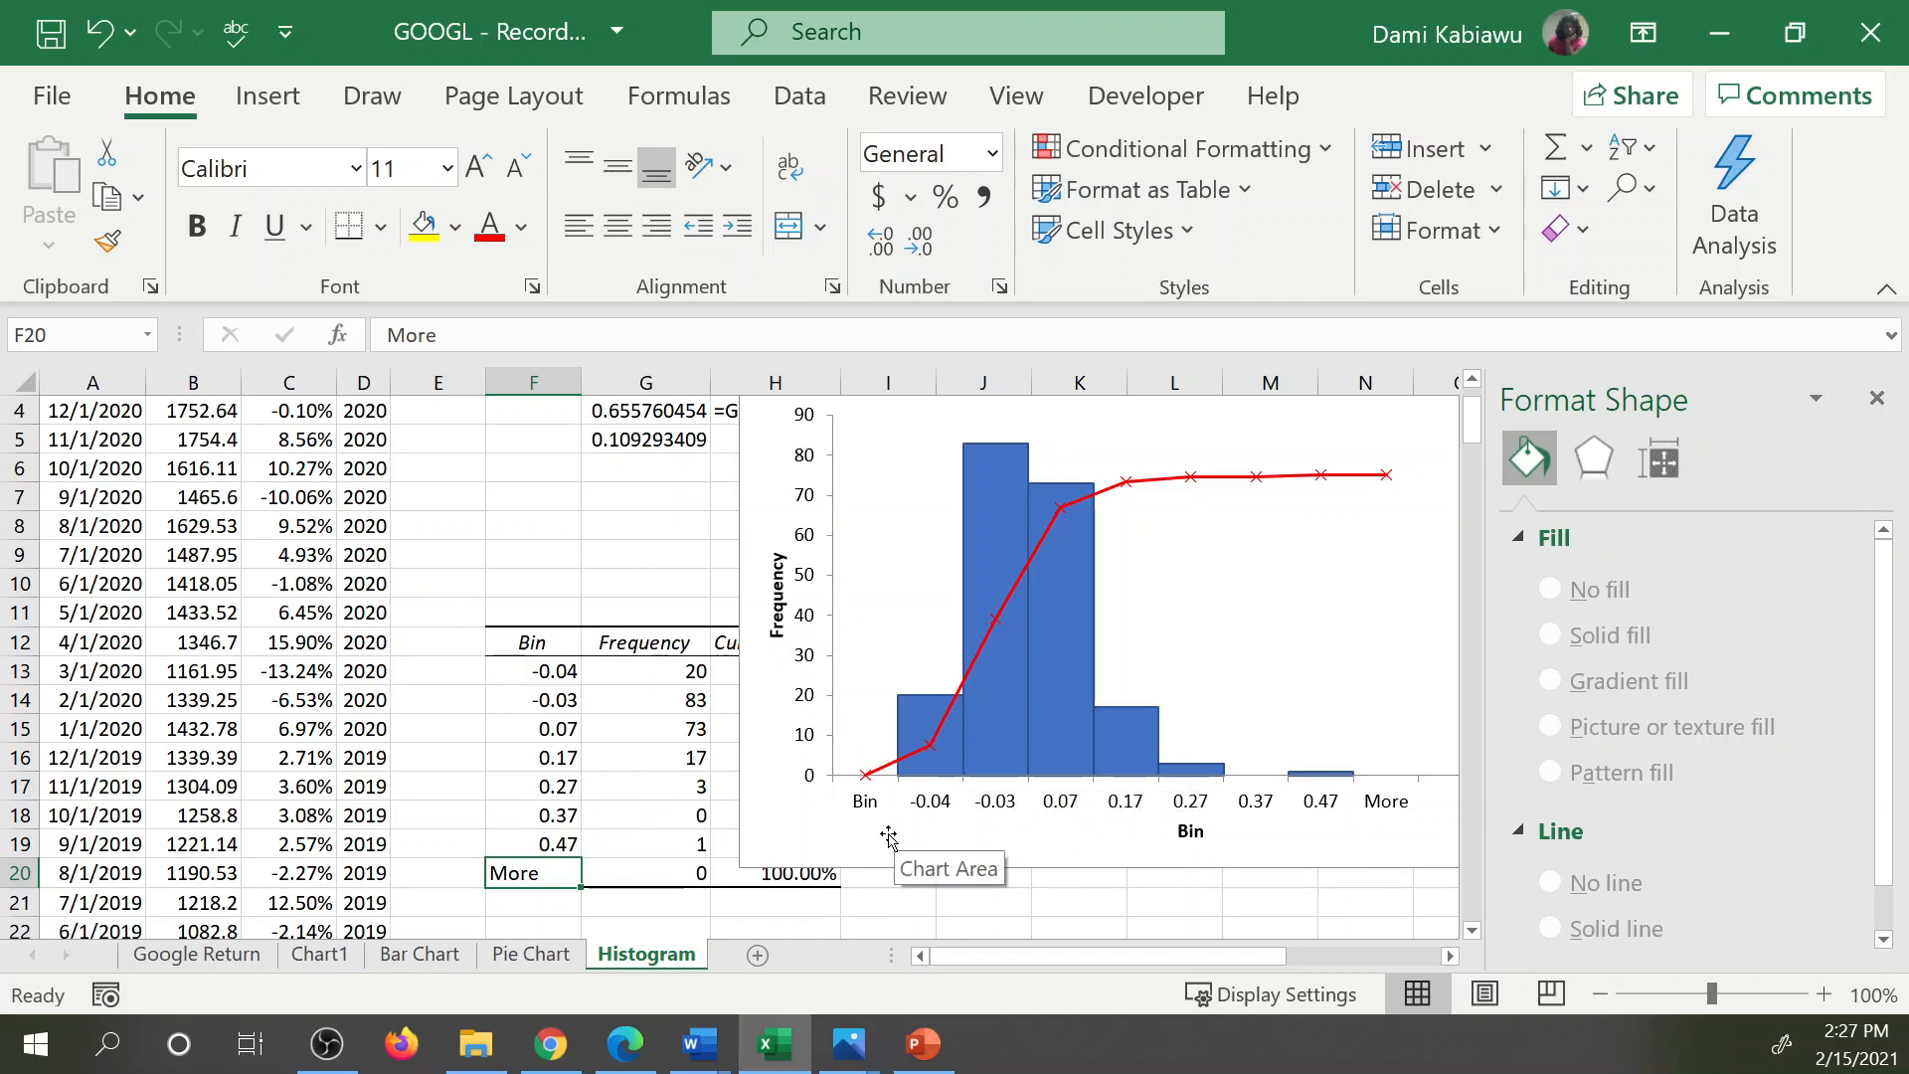
{"action": "scroll", "coordinate": [873, 838], "scroll_direction": "up", "scroll_amount": 1}
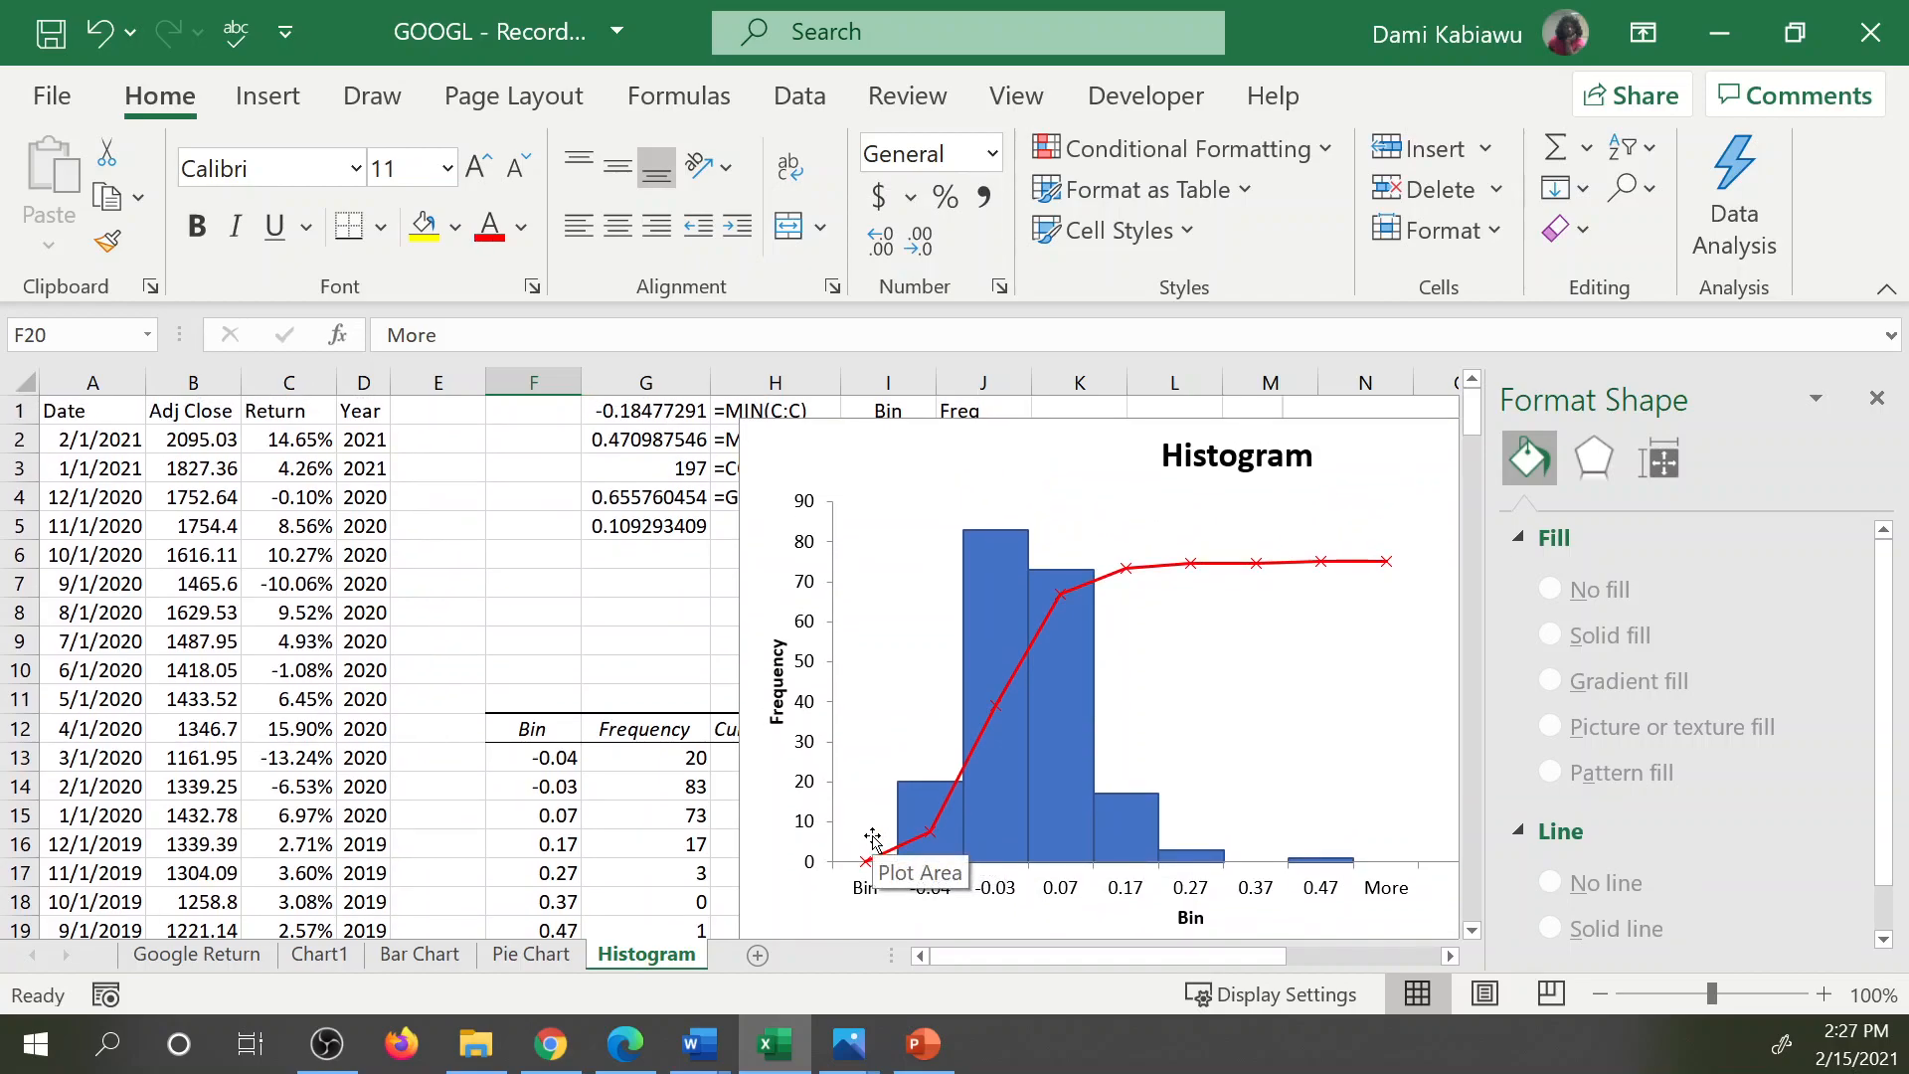